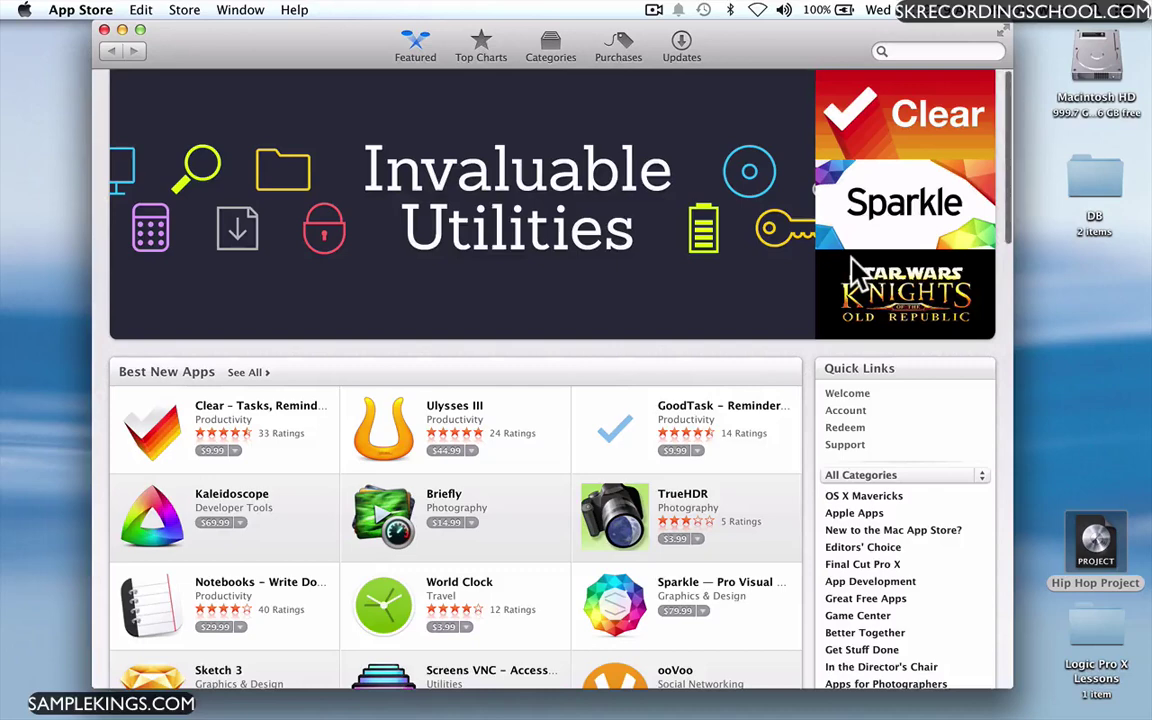
# Check the App Store for available software updates and quit the App Store
pyautogui.click(682, 50)
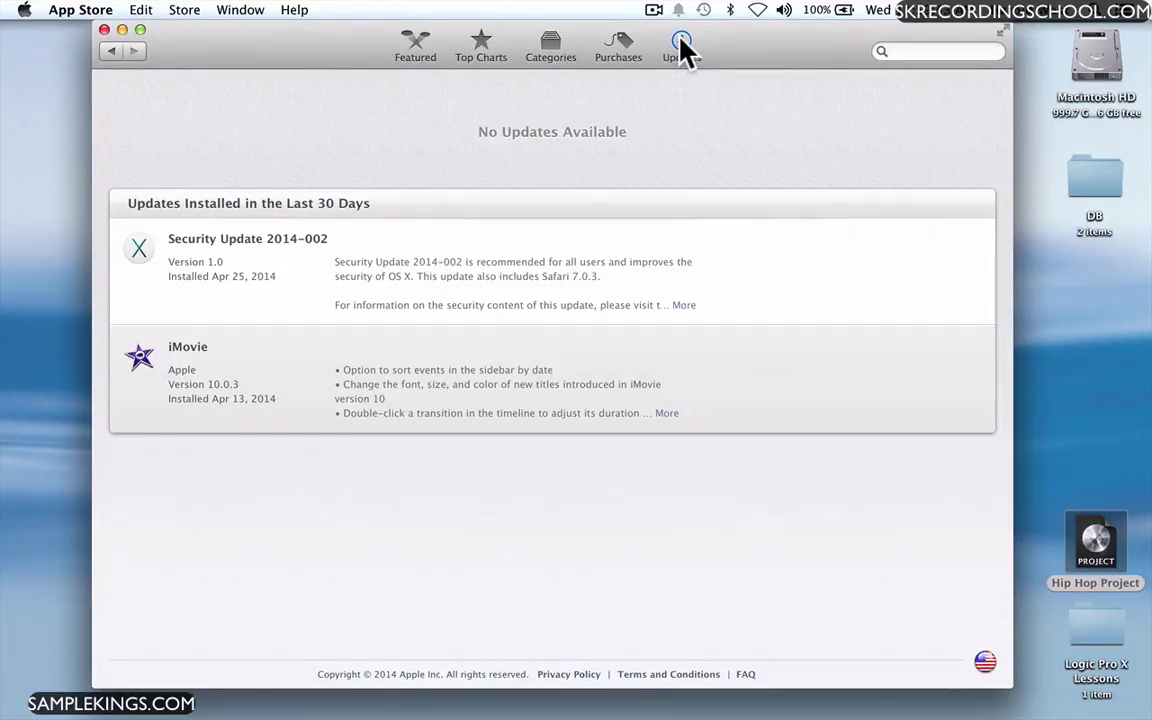
pyautogui.click(92, 8)
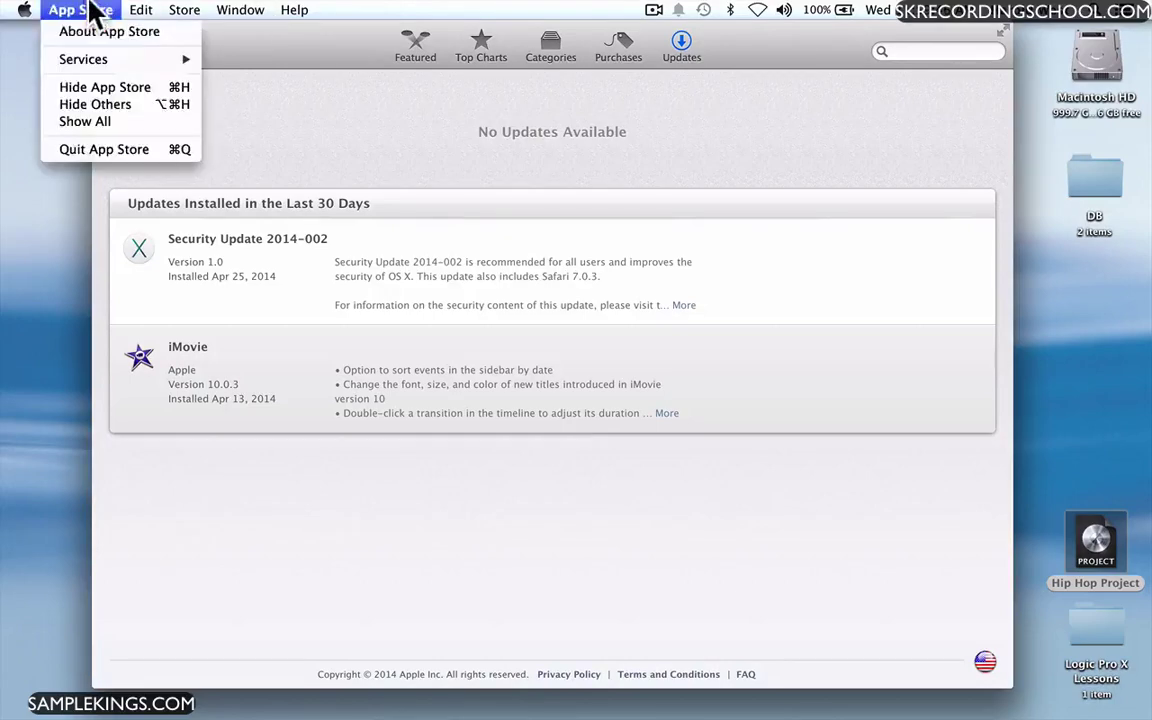
pyautogui.click(105, 149)
pyautogui.moveTo(860, 712)
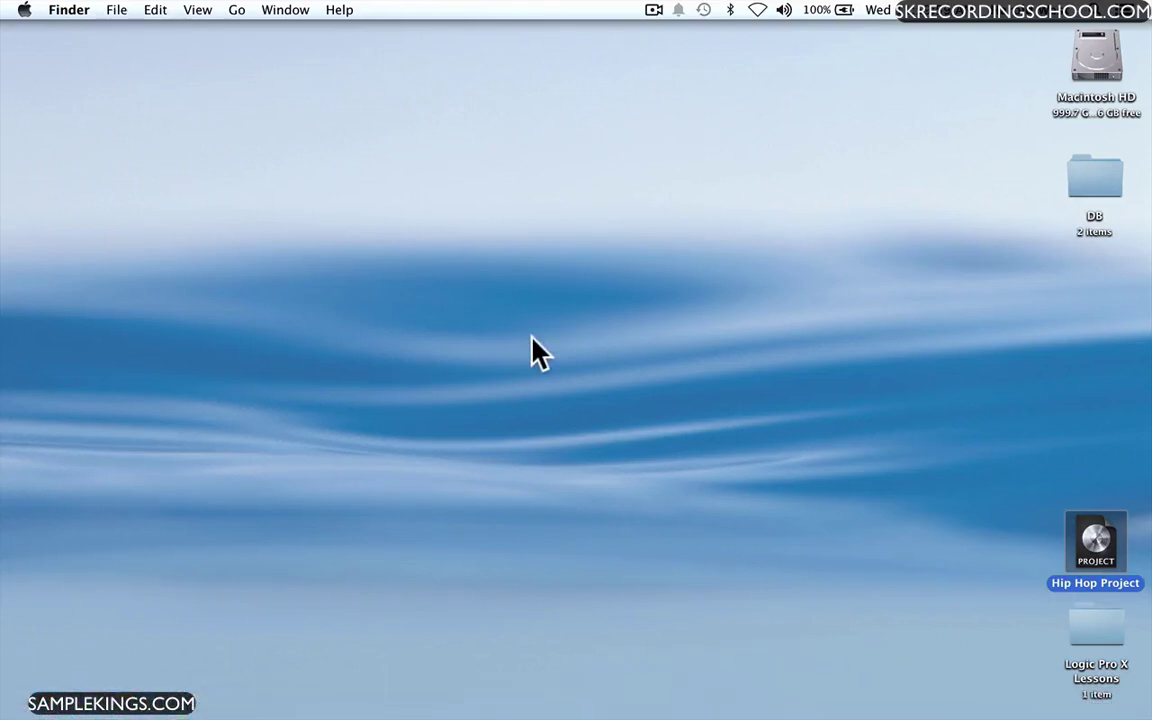
# Check the version details of Logic Pro X in the Applications folder and close the folder window
pyautogui.press('super+shift+a')
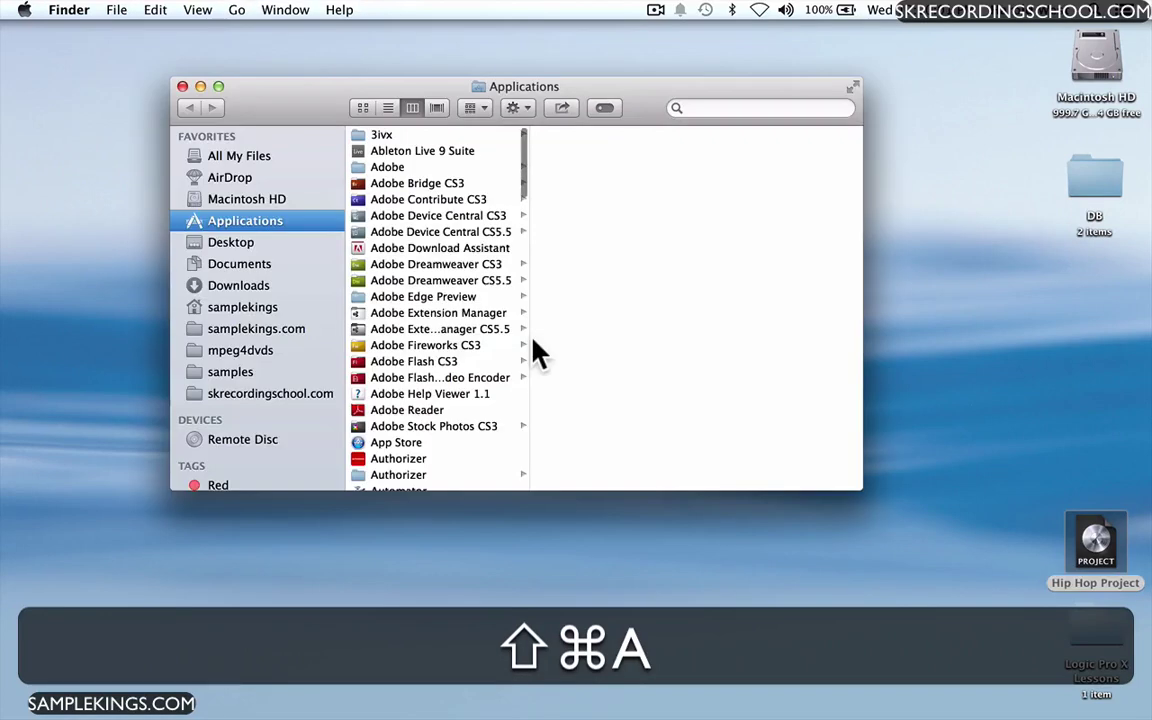
pyautogui.scroll(-10, 467, 210)
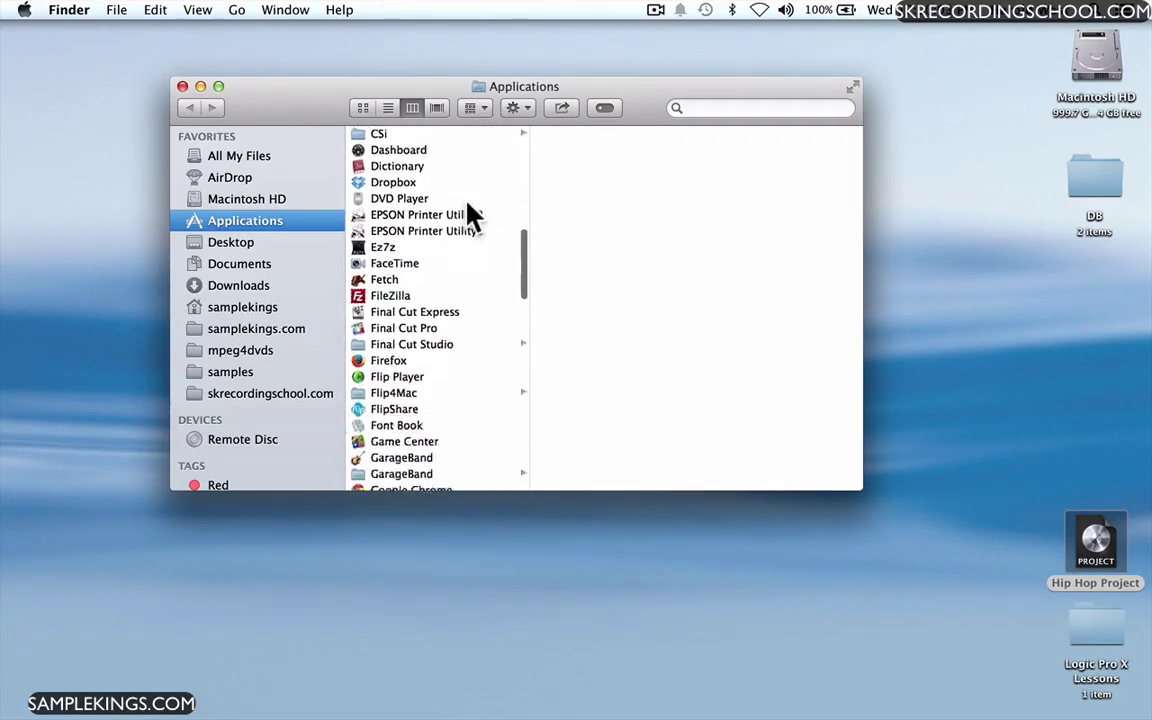
pyautogui.scroll(-10, 468, 207)
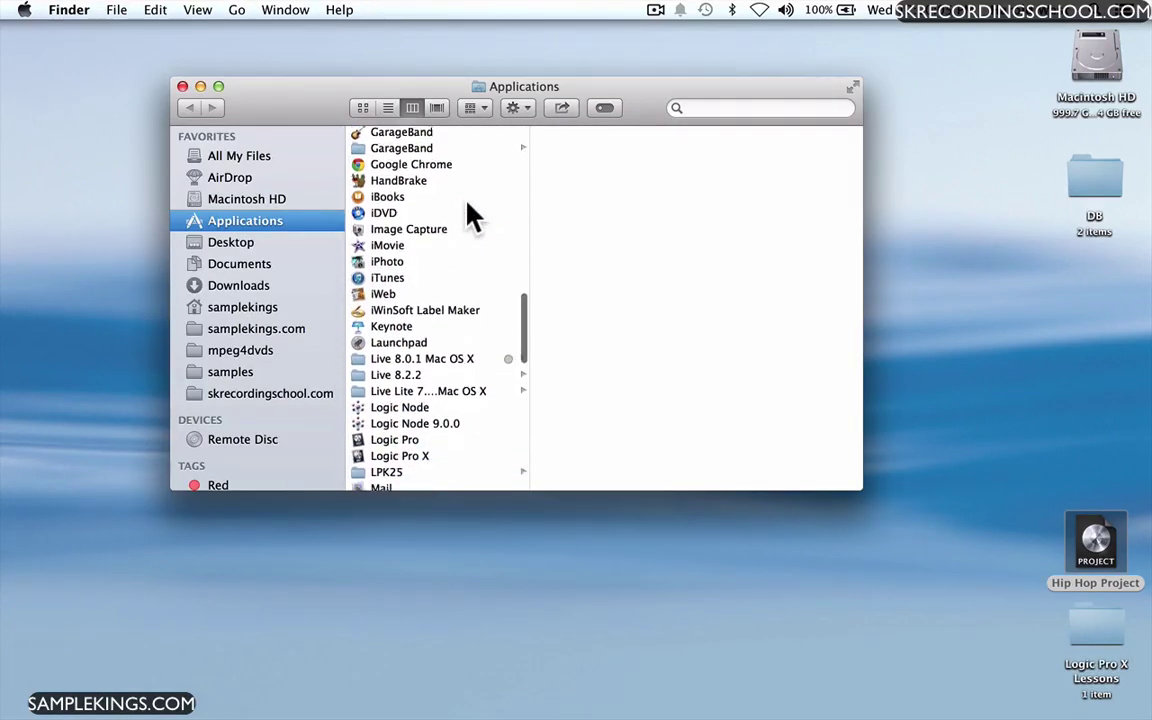
pyautogui.scroll(-2, 472, 215)
pyautogui.click(403, 427)
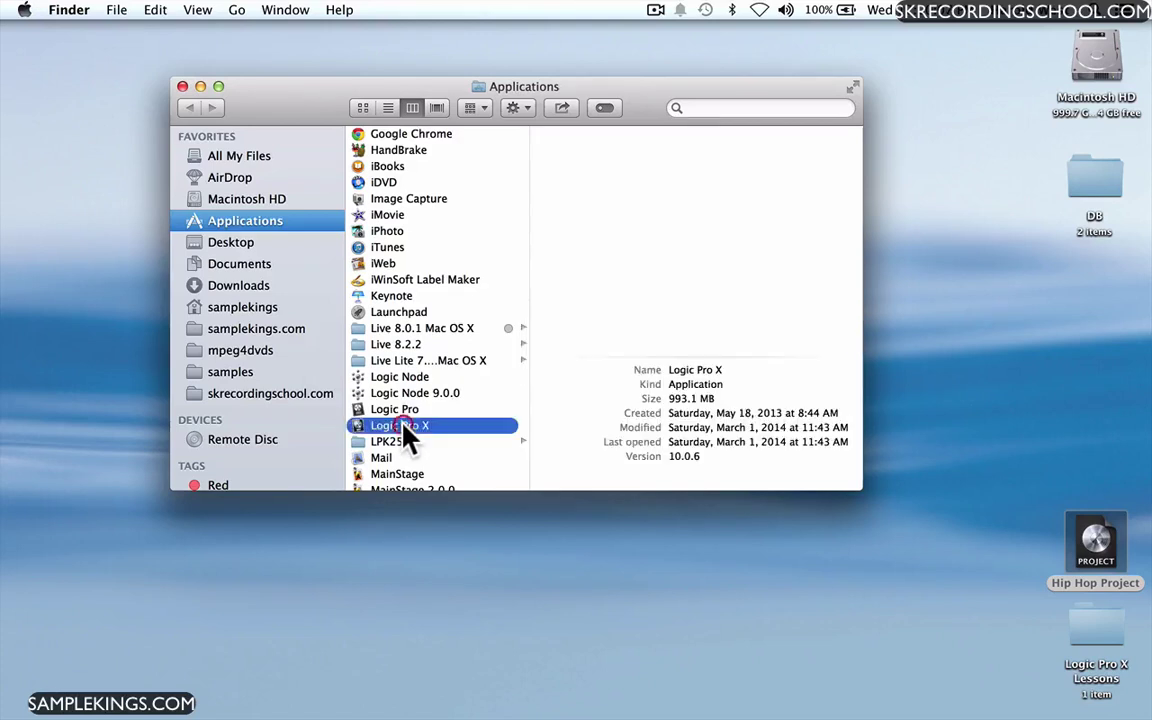
pyautogui.click(182, 86)
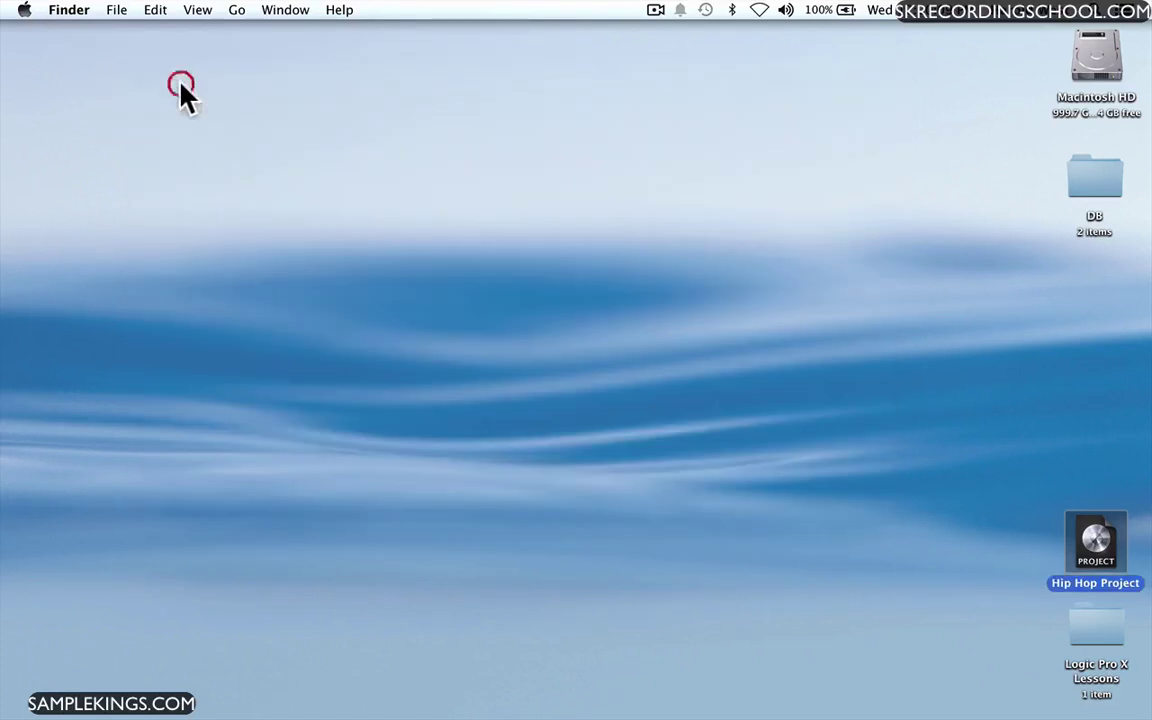
# View the file information of Hip Hop Project on the desktop, close it and put the project icon back above Logic Pro X Lessons
pyautogui.moveTo(1086, 535); pyautogui.dragTo(794, 432)
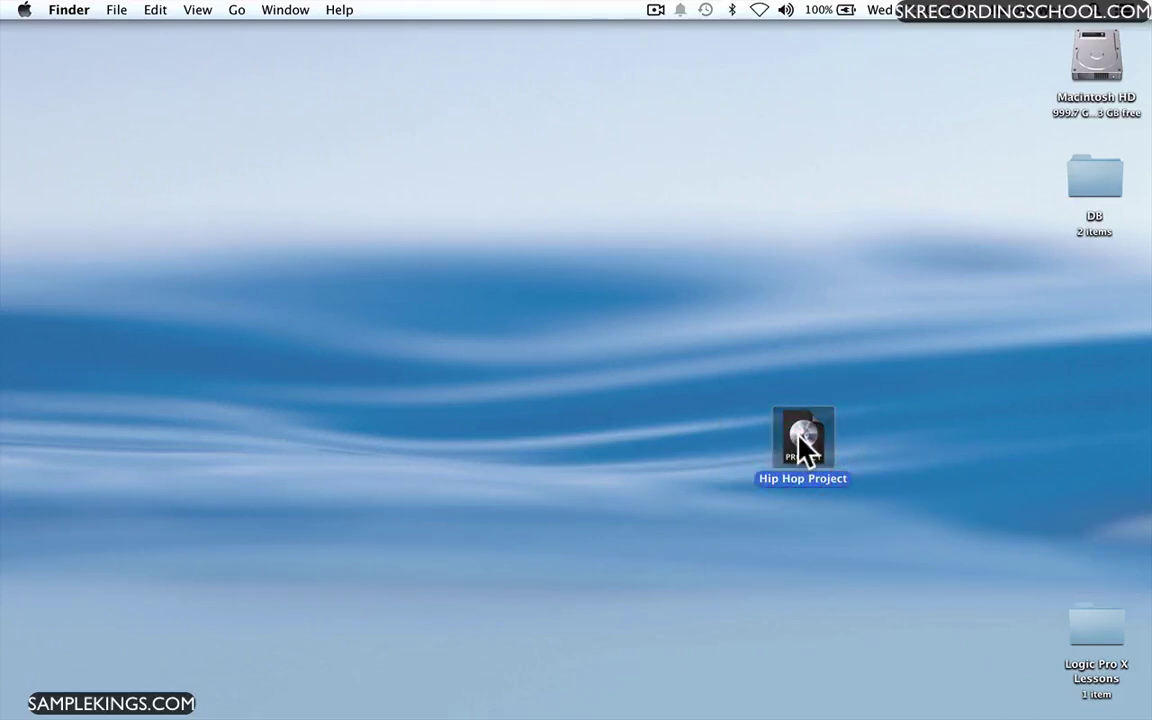
pyautogui.rightClick(808, 440)
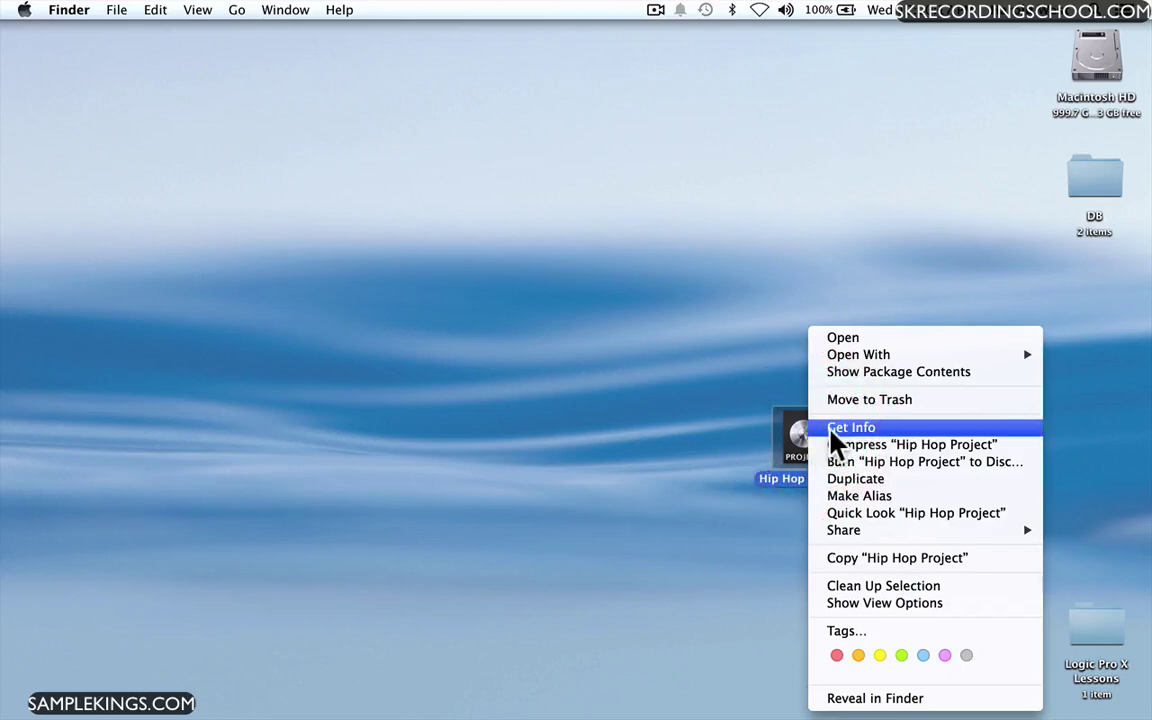
pyautogui.click(840, 428)
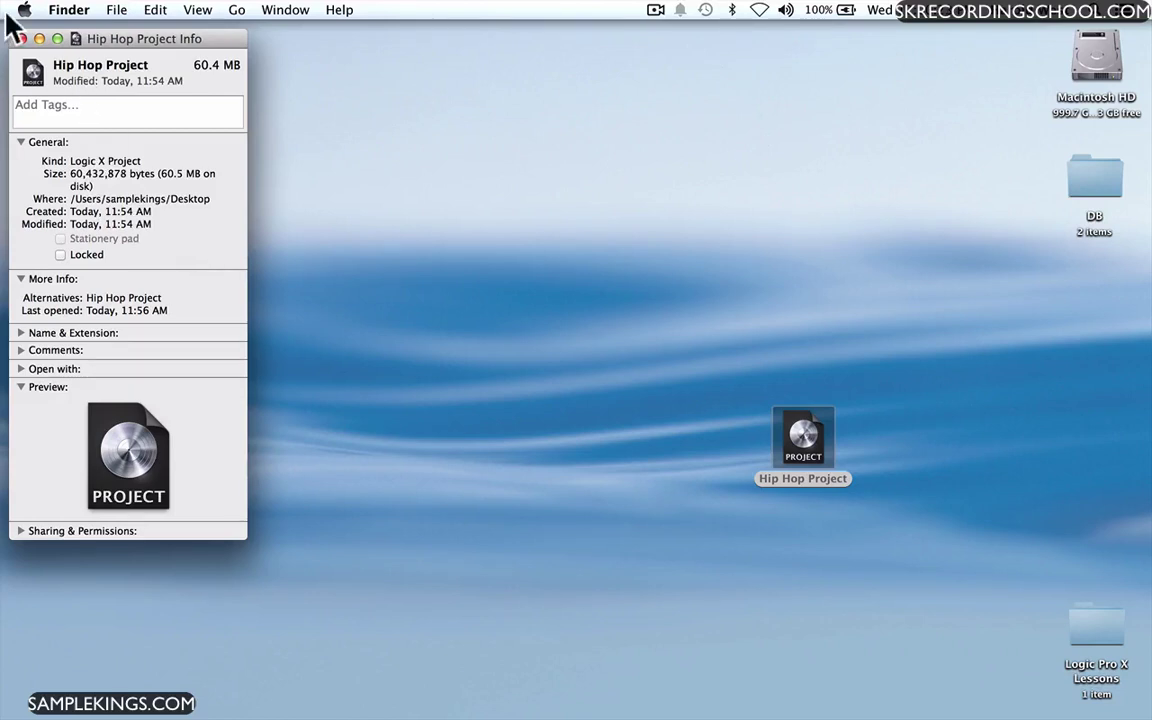
pyautogui.click(21, 38)
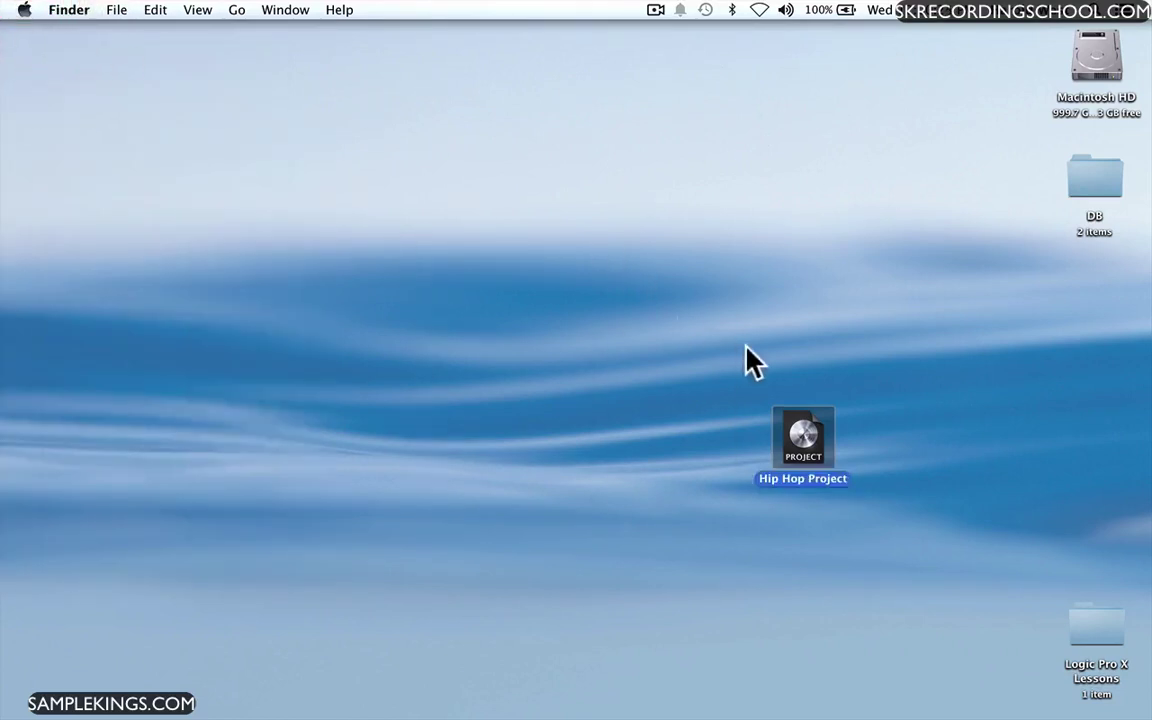
pyautogui.moveTo(812, 442); pyautogui.dragTo(1100, 502)
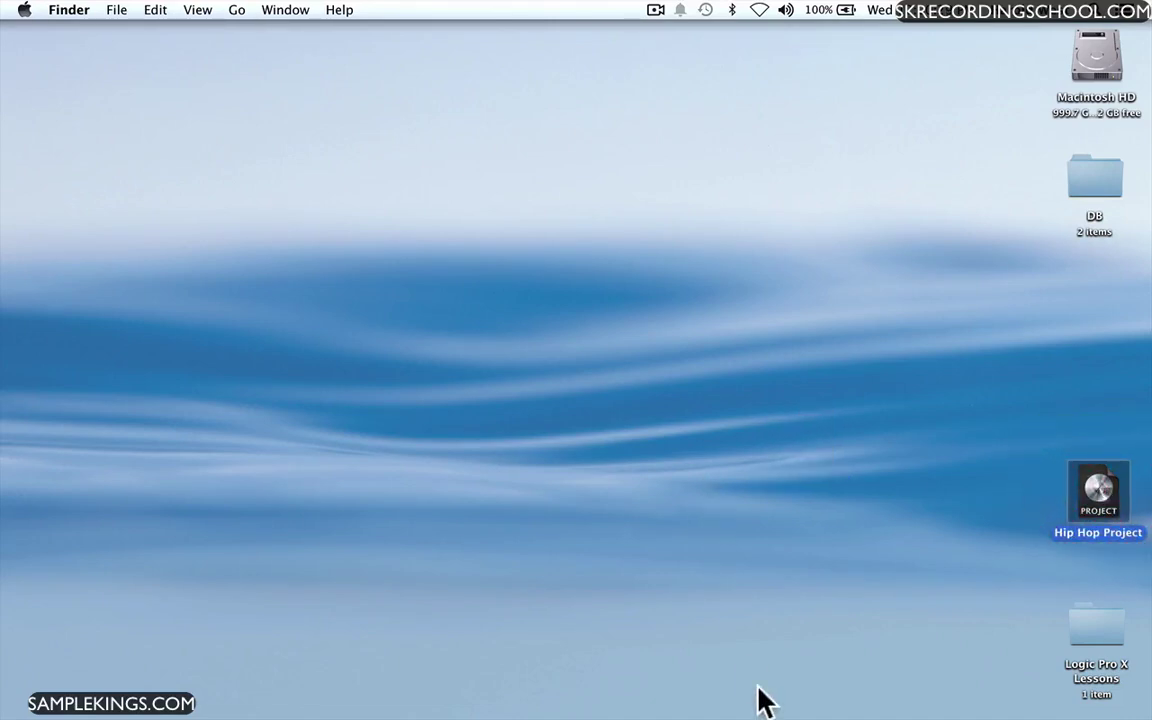
# Launch Logic Pro X and close the Hip Hop Project that opens with it
pyautogui.moveTo(751, 700)
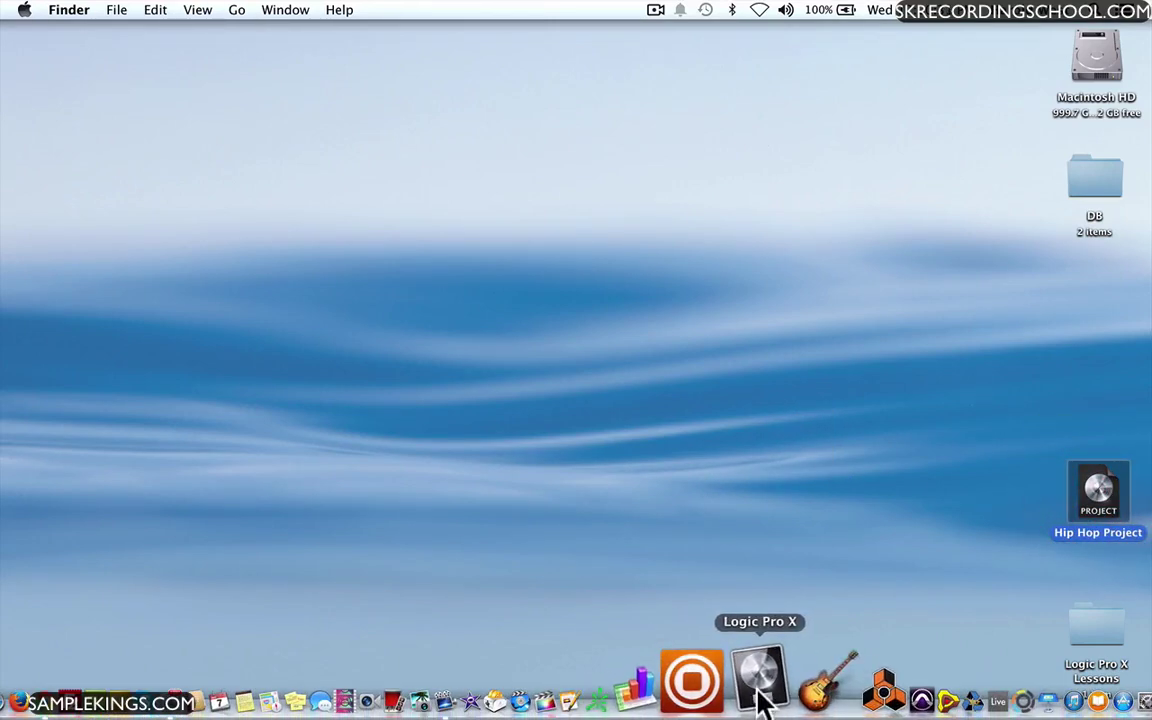
pyautogui.click(760, 682)
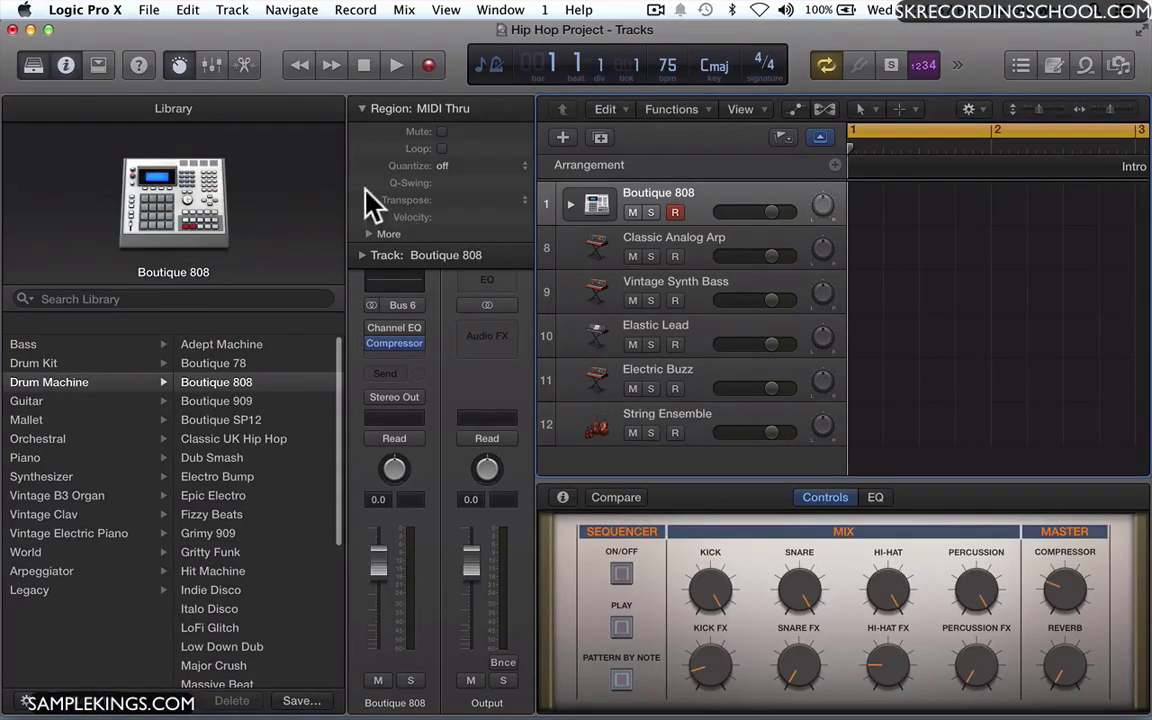
pyautogui.click(12, 30)
pyautogui.click(512, 270)
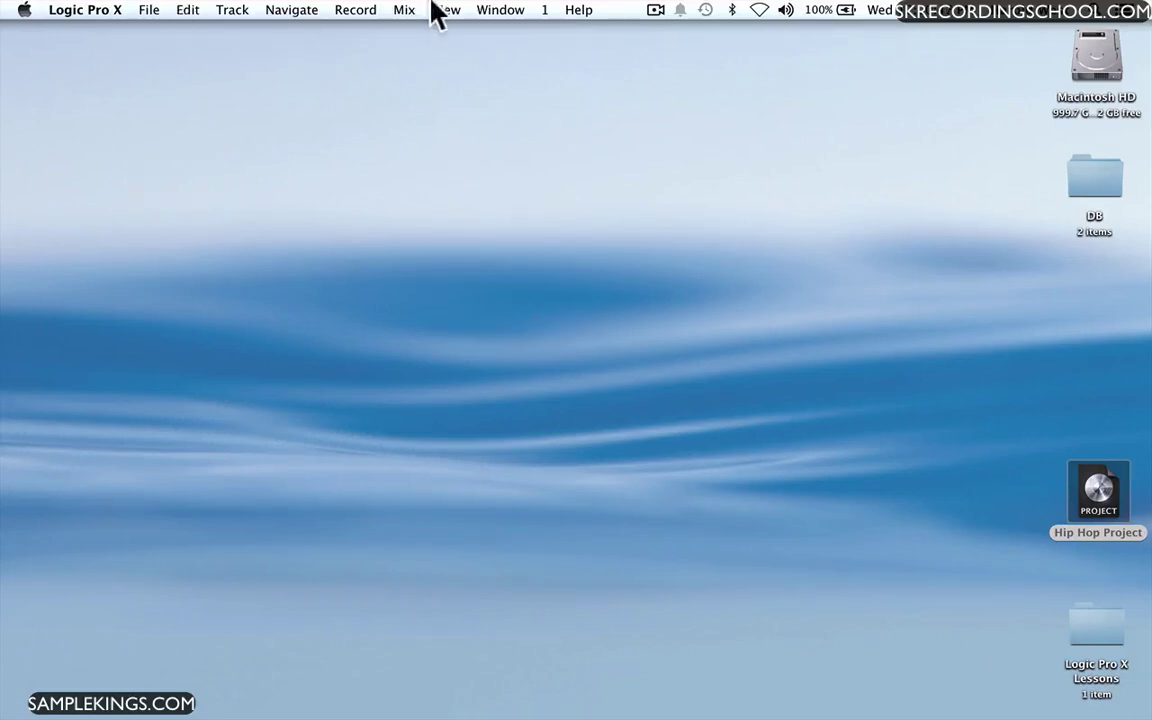
pyautogui.click(494, 11)
pyautogui.moveTo(203, 12)
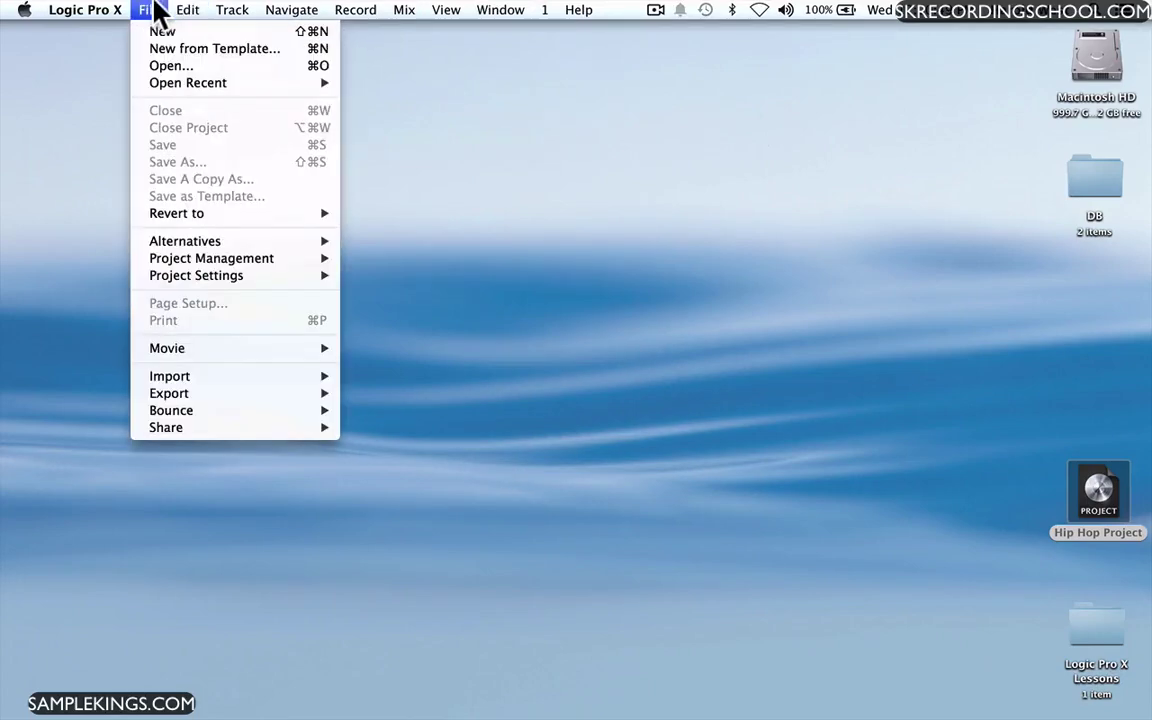
pyautogui.click(155, 32)
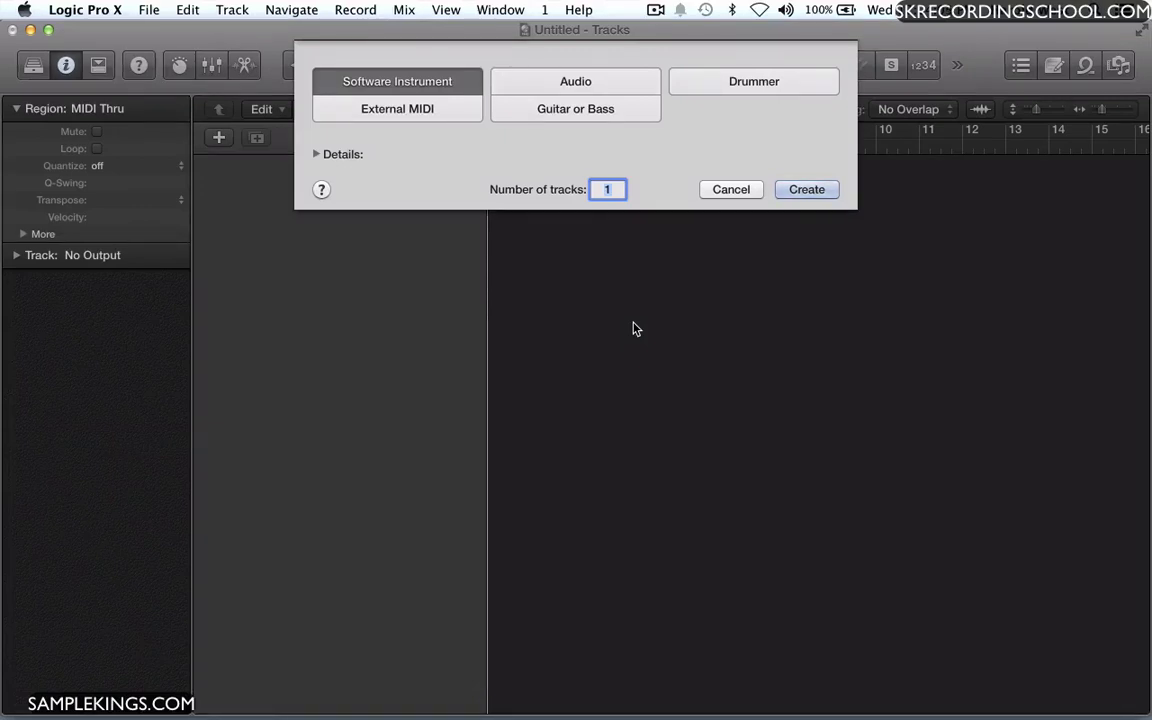
pyautogui.click(733, 190)
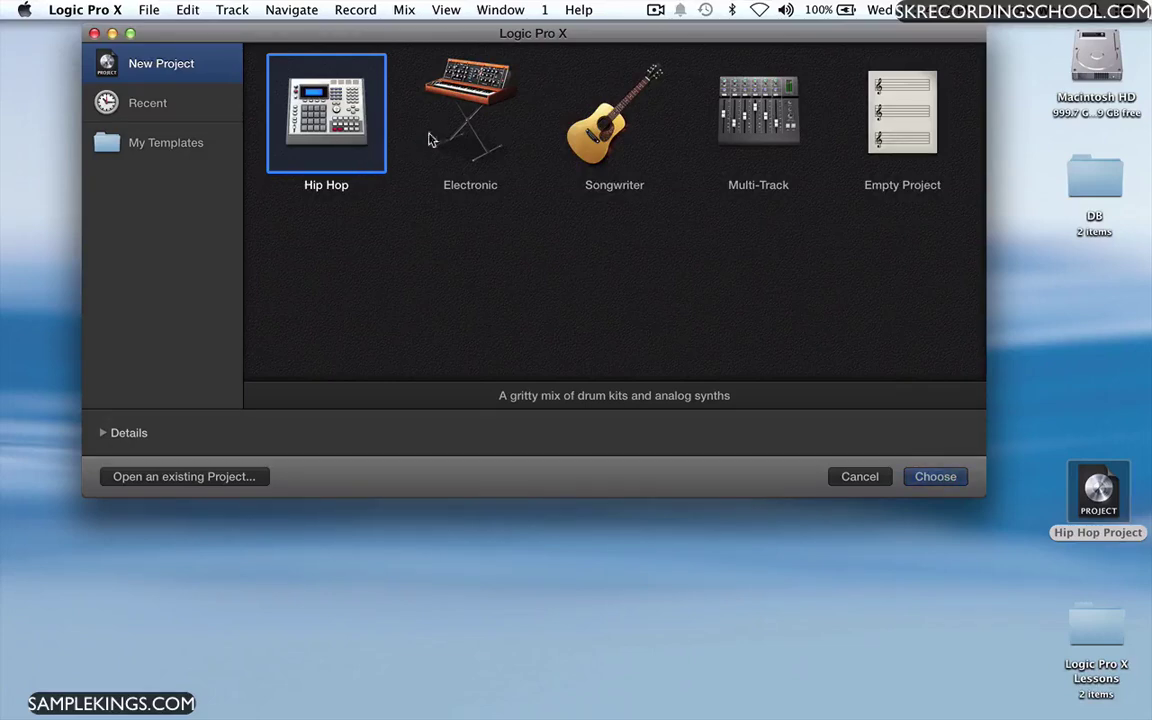
# Review the project templates, recent projects and custom templates, and create a new project from the Hip Hop template
pyautogui.click(463, 118)
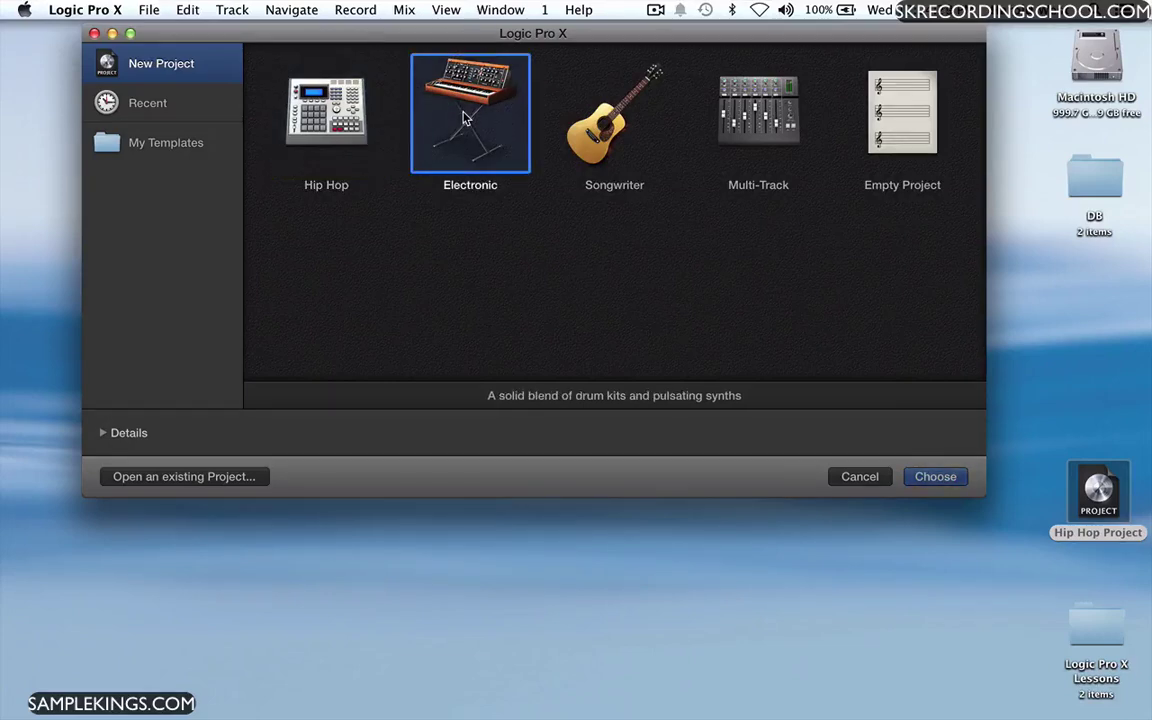
pyautogui.click(619, 148)
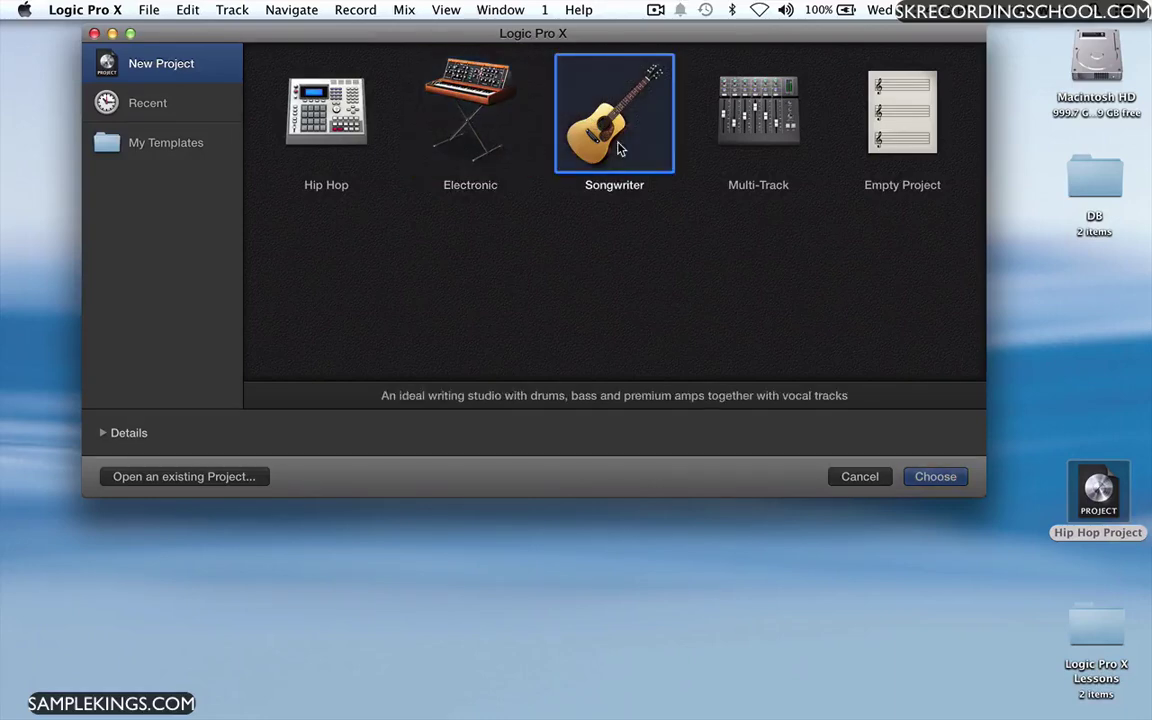
pyautogui.click(781, 131)
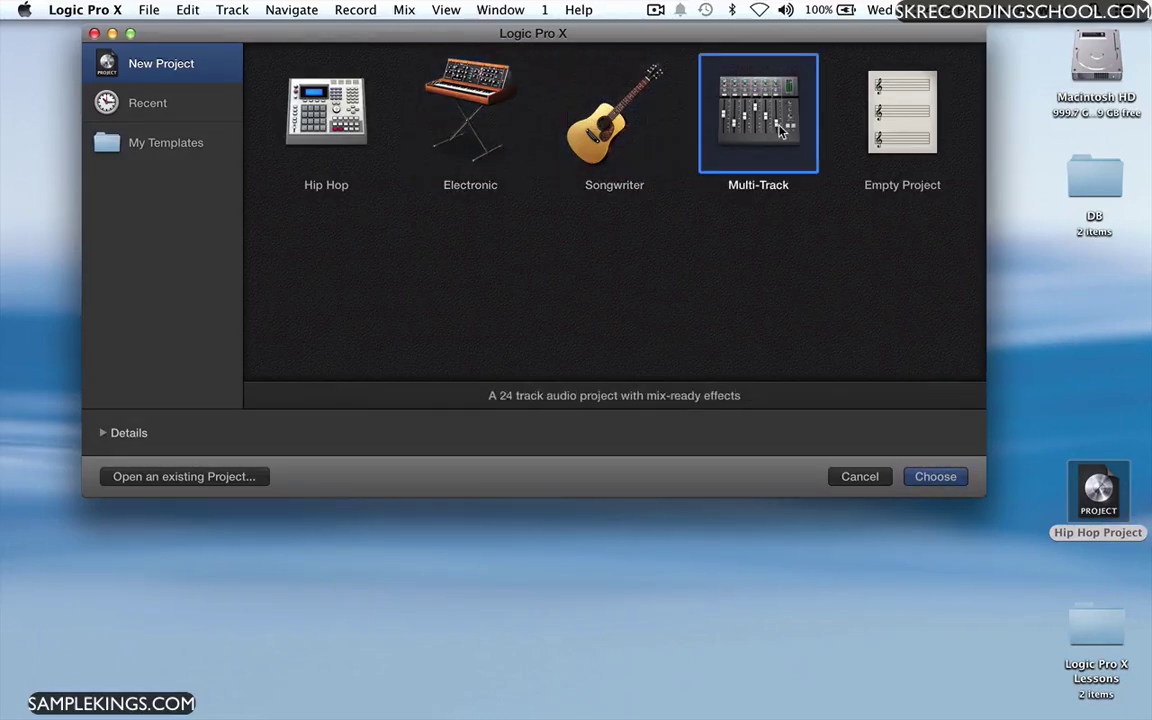
pyautogui.click(896, 133)
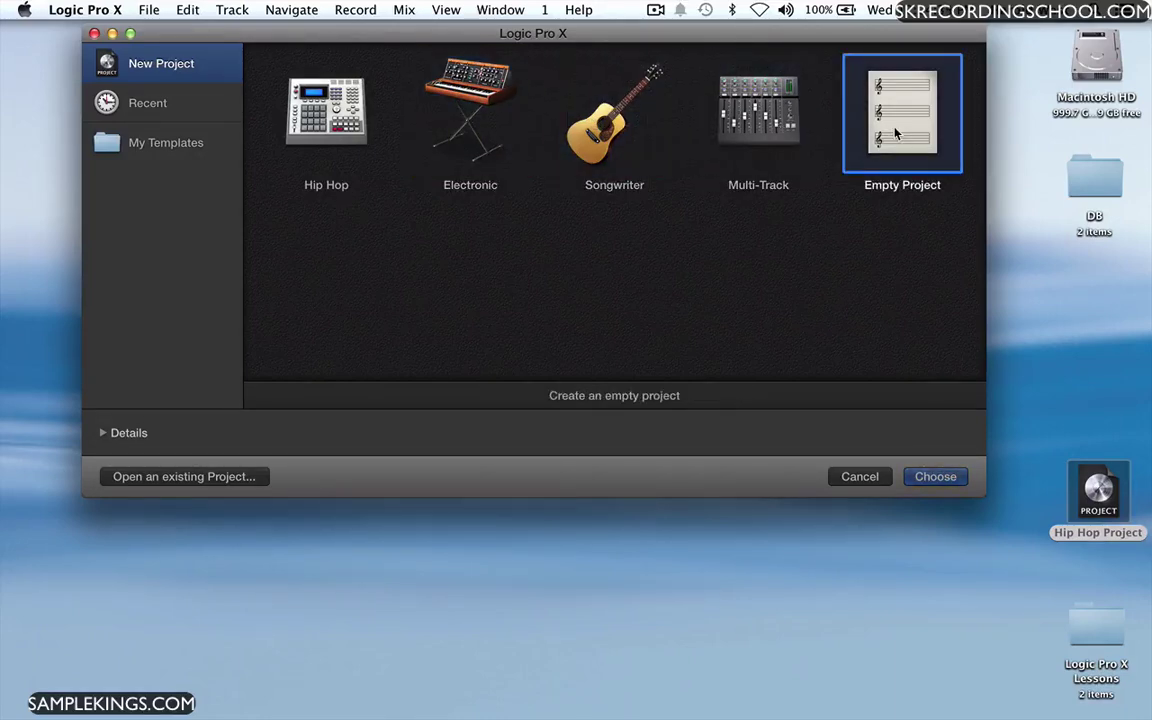
pyautogui.click(185, 113)
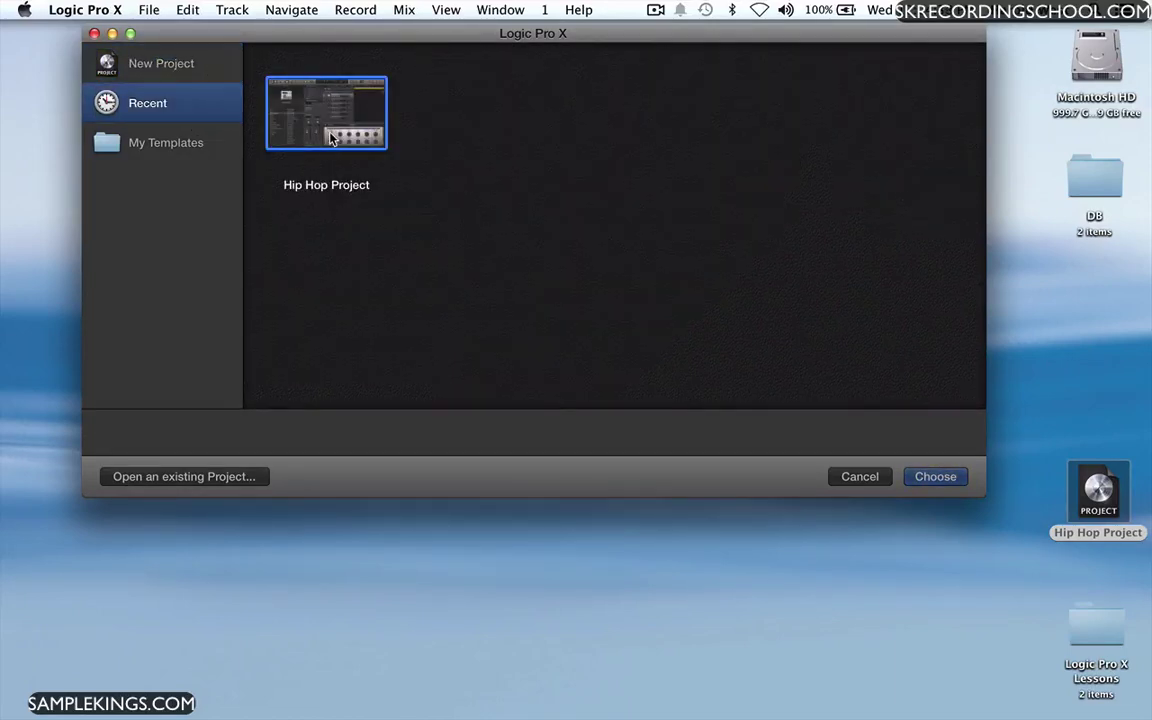
pyautogui.click(162, 147)
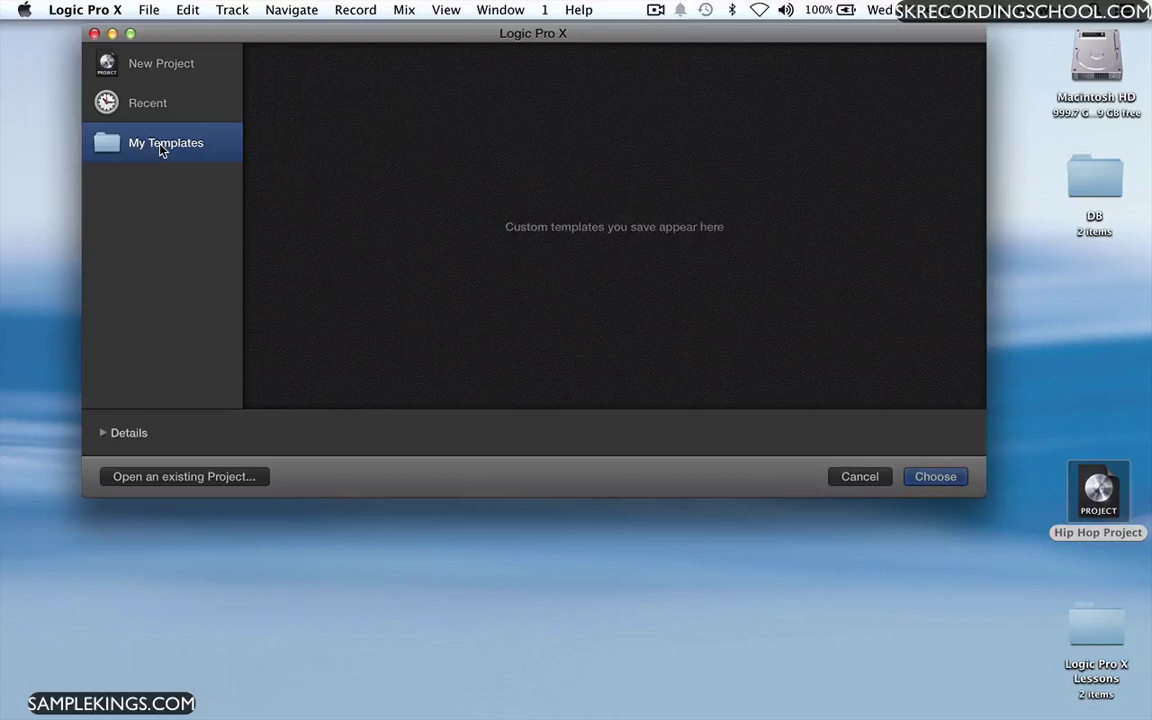
pyautogui.click(165, 69)
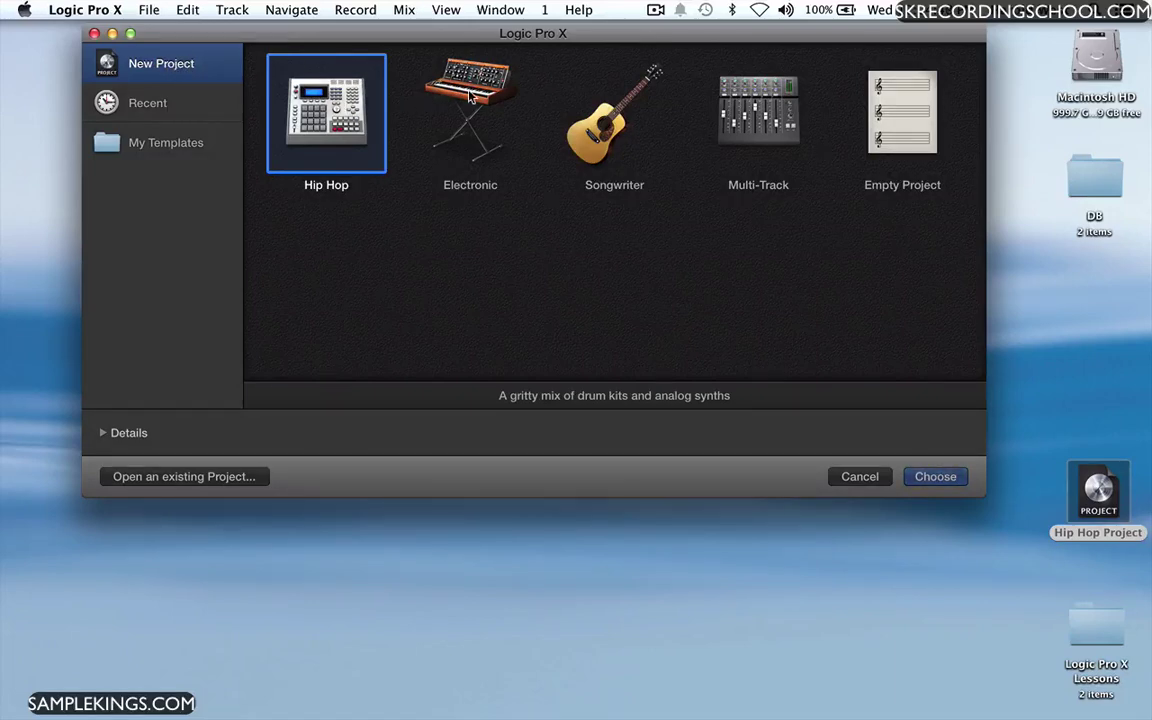
pyautogui.doubleClick(346, 113)
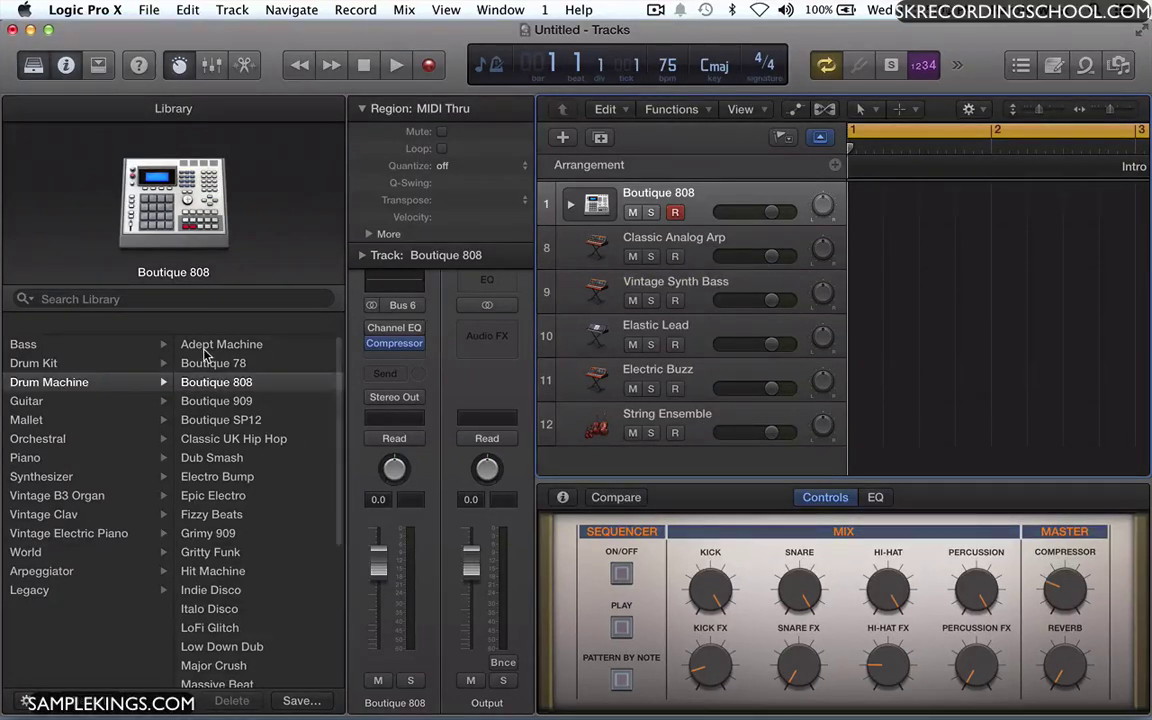
# Examine the library patch and controls of each track from Classic Analog Arp to String Ensemble, and reselect the Boutique 808 track
pyautogui.click(597, 248)
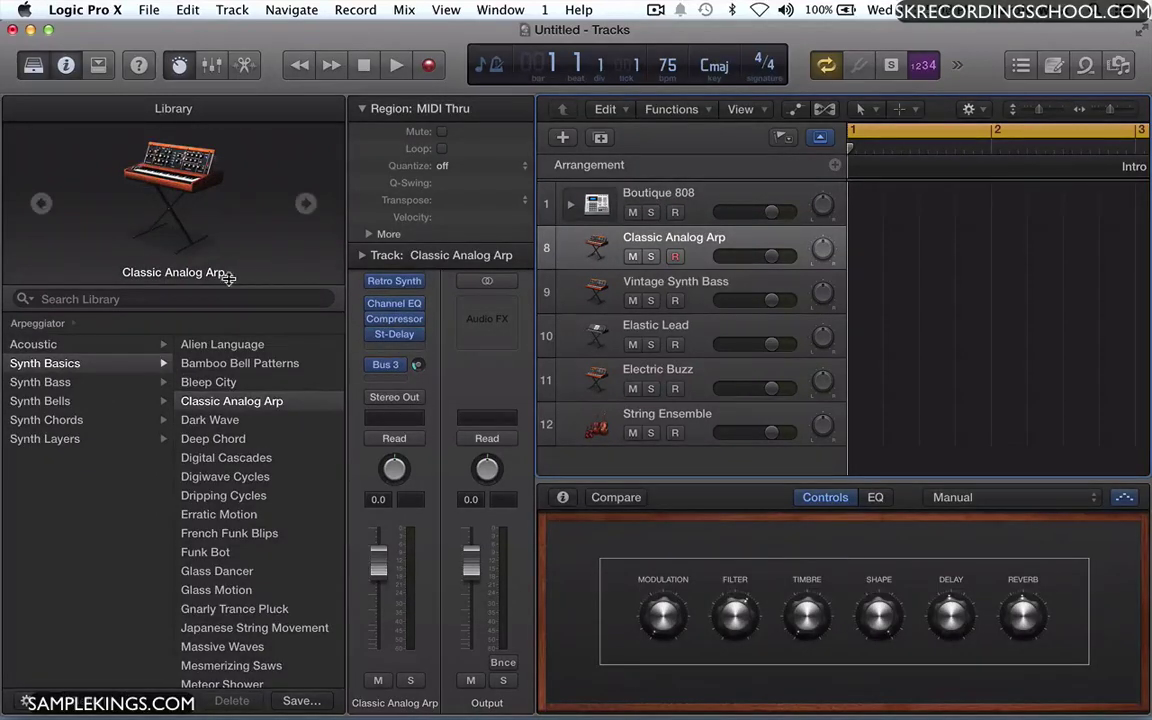
pyautogui.click(593, 291)
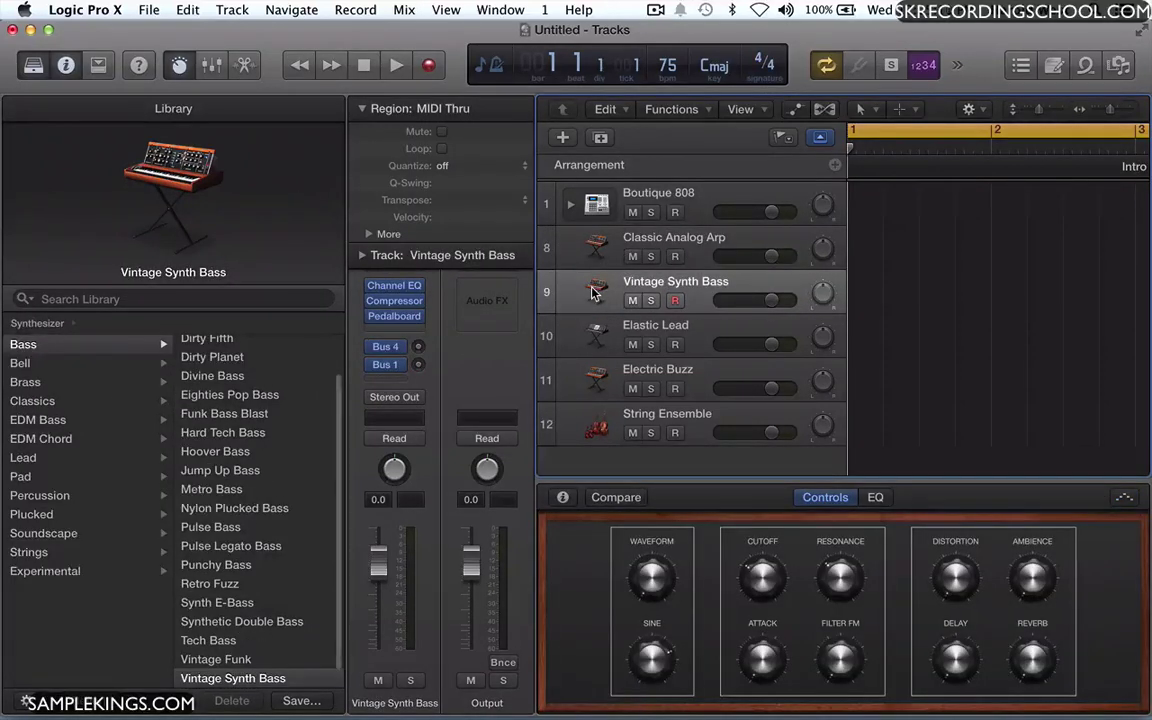
pyautogui.click(592, 328)
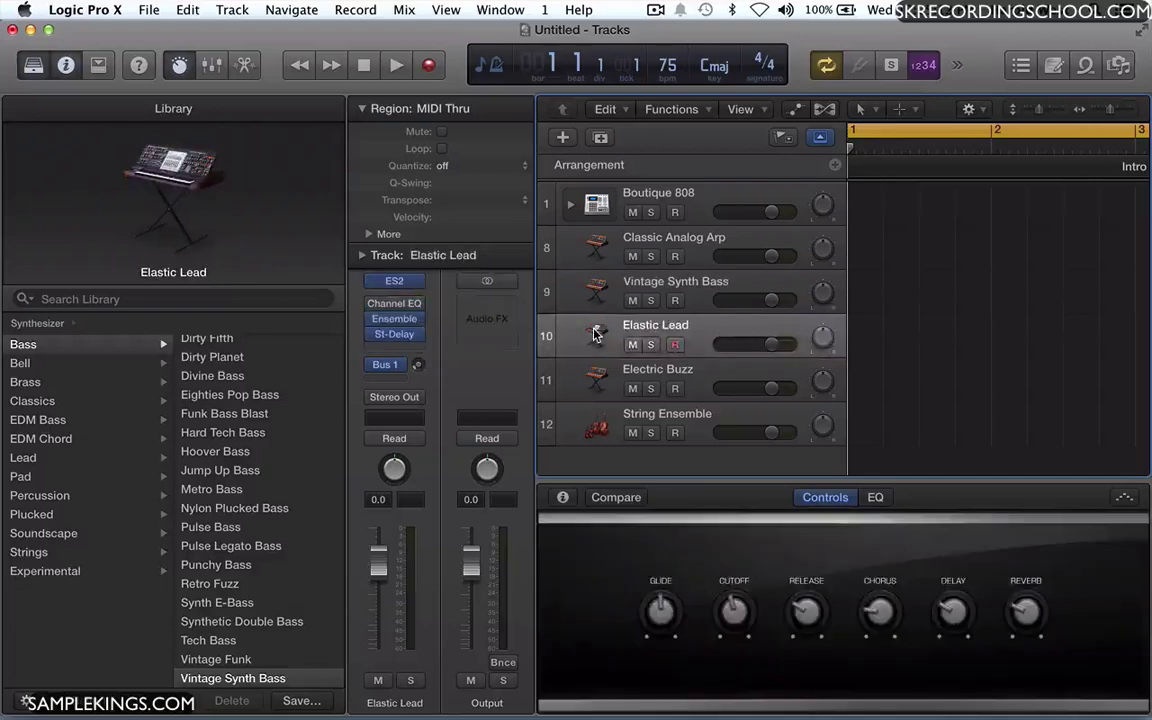
pyautogui.click(595, 380)
pyautogui.click(592, 428)
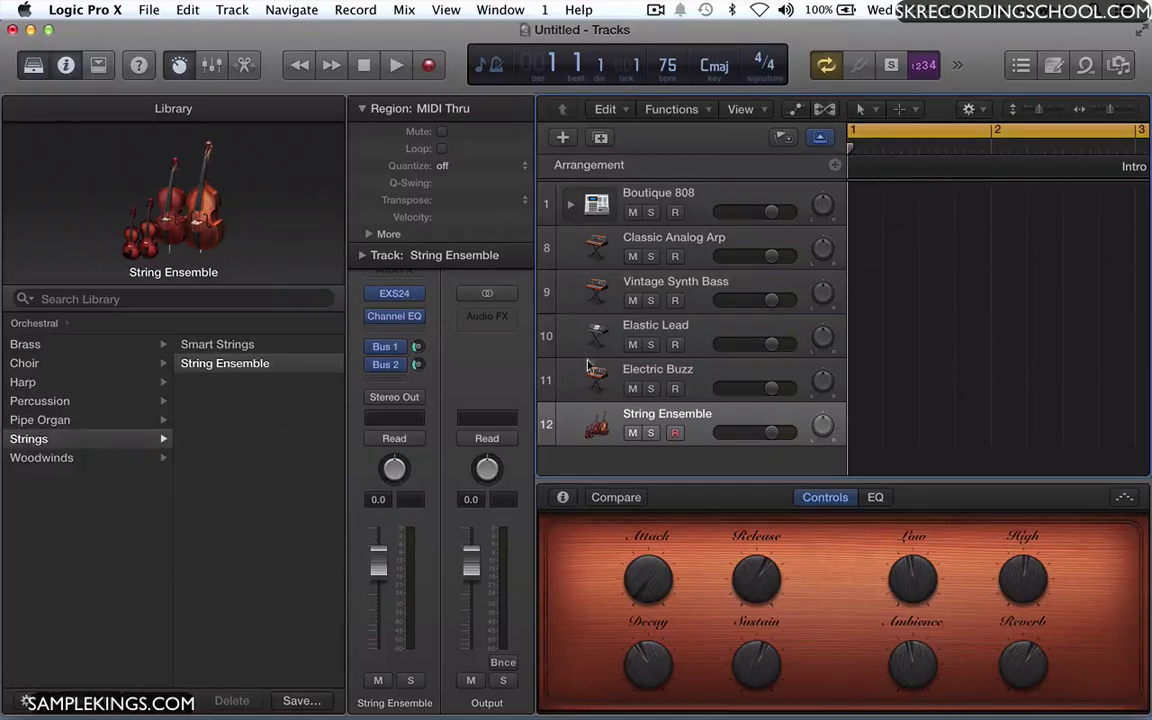
pyautogui.scroll(-1, 667, 305)
pyautogui.scroll(1, 667, 307)
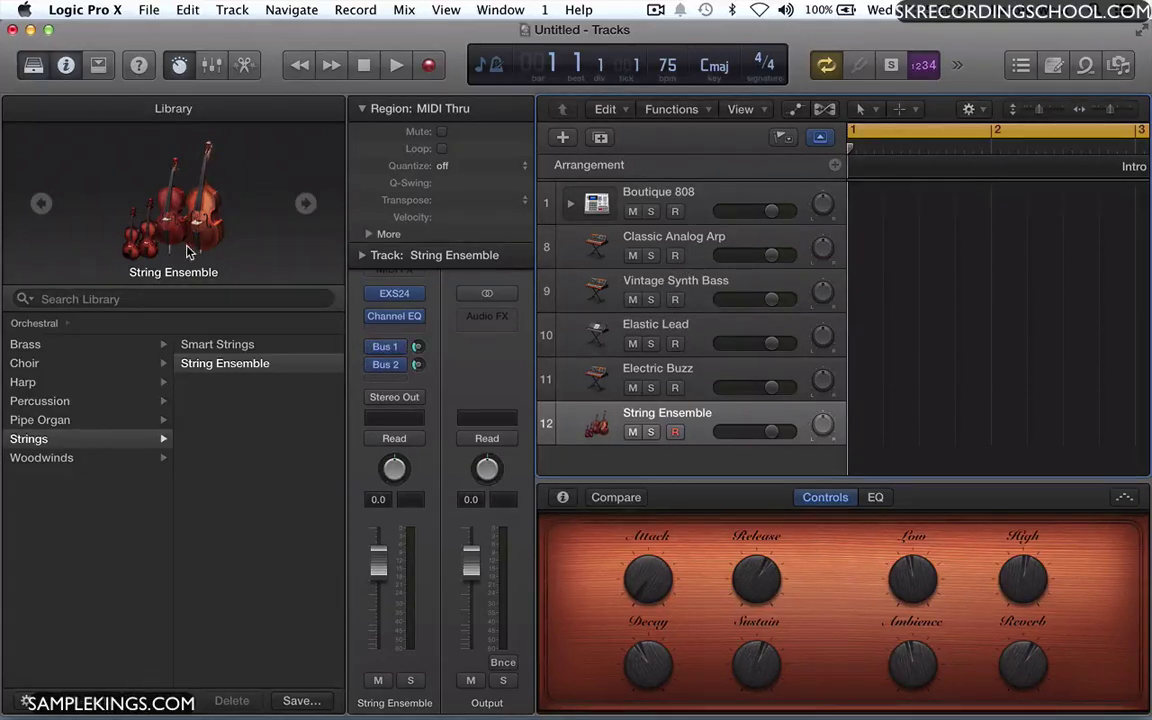
pyautogui.click(650, 194)
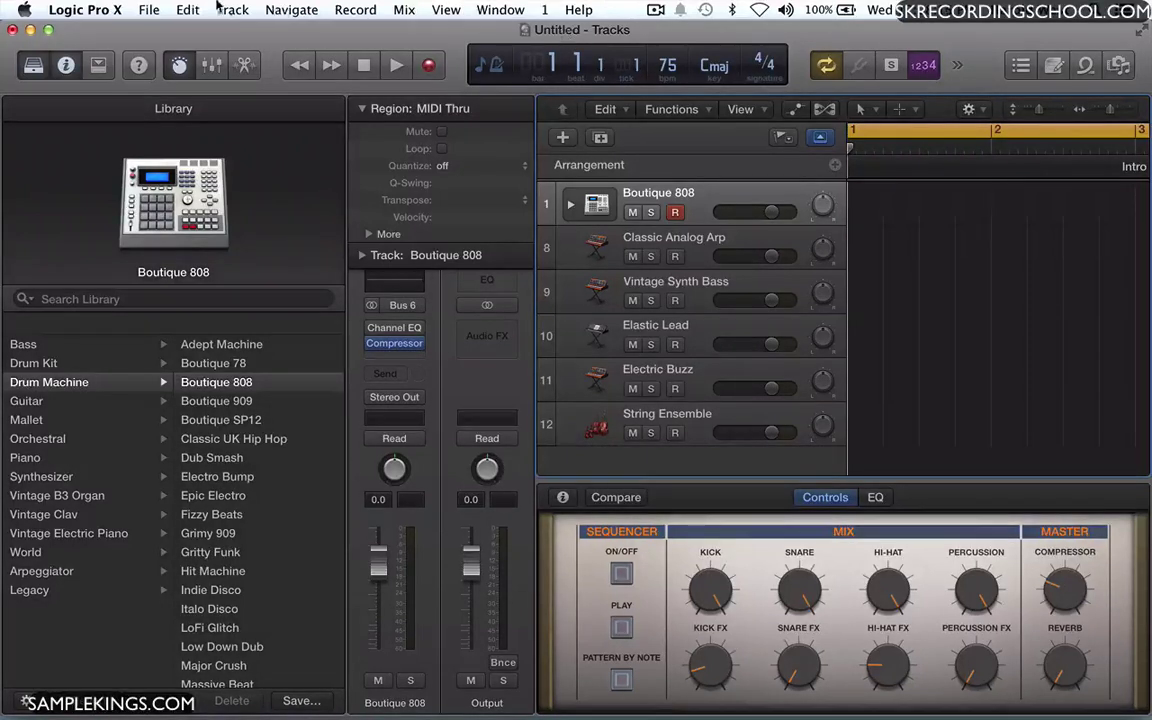
# Save the project as a package named Doc Beat on the Desktop, toggling the Include Apple Sound Library Content option
pyautogui.click(146, 9)
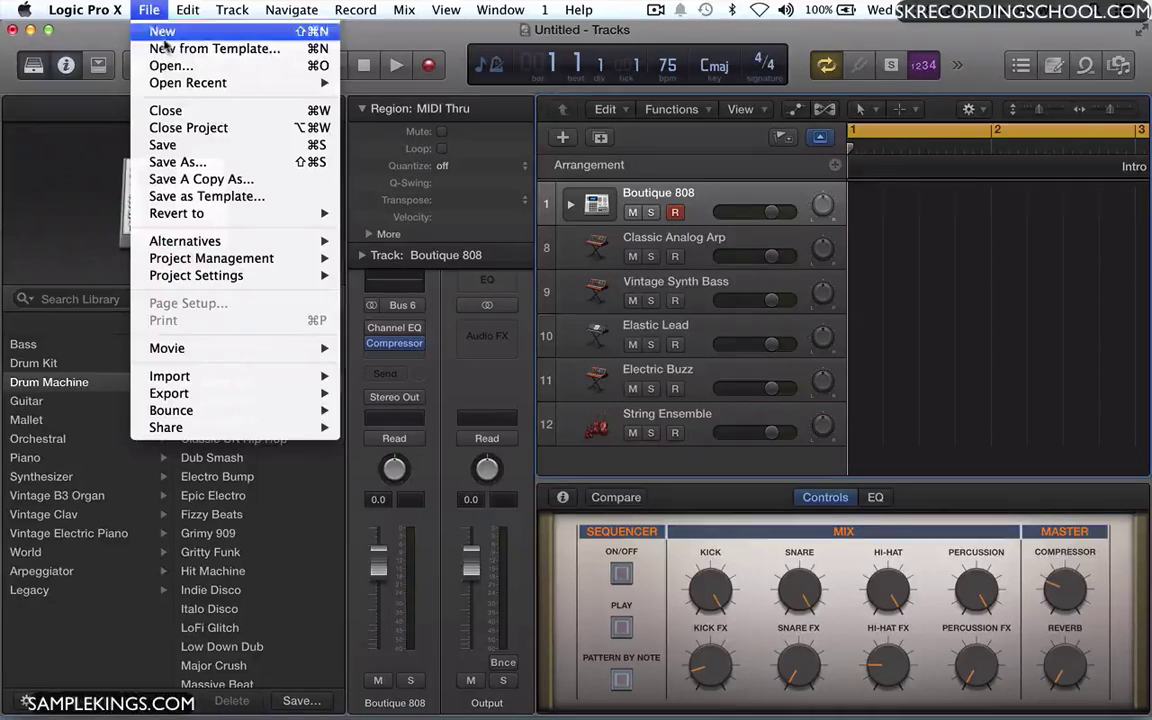
pyautogui.click(172, 144)
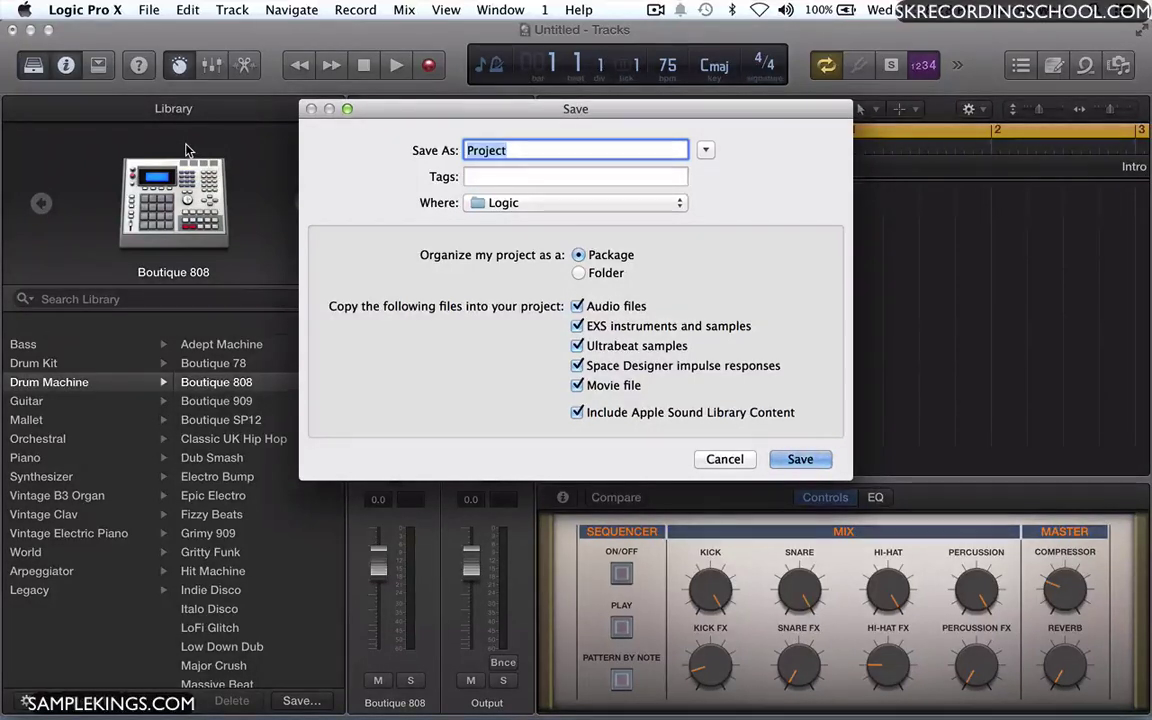
pyautogui.write('Doc ')
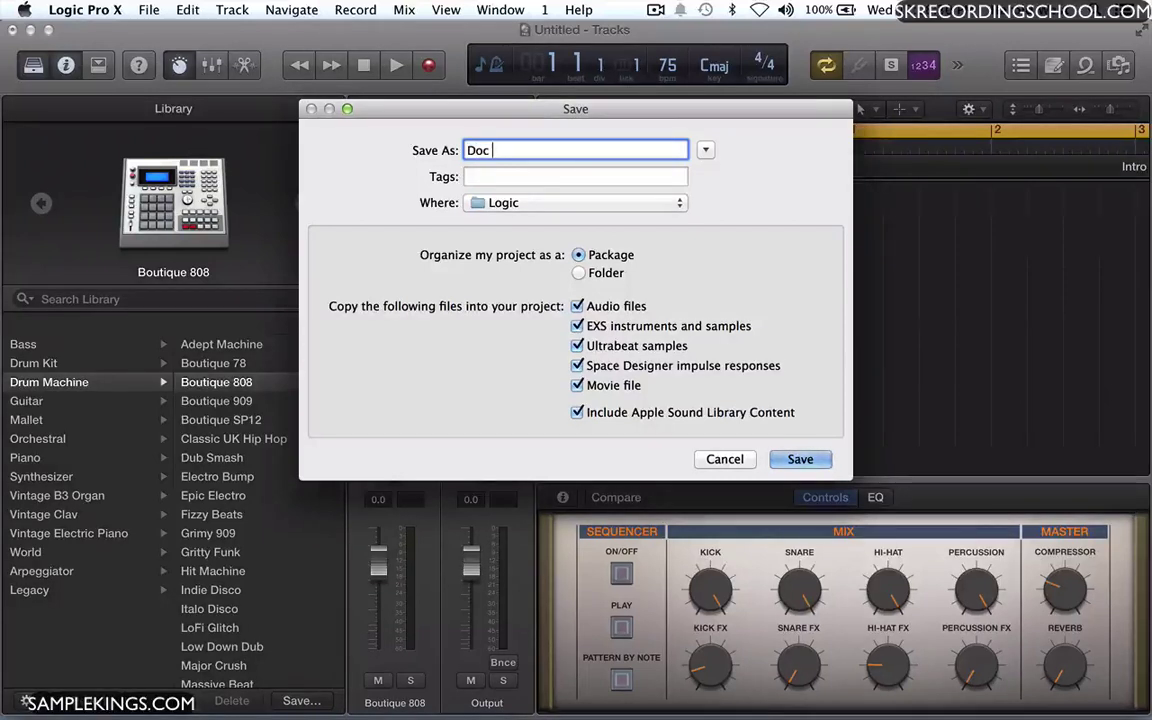
pyautogui.write('Beat')
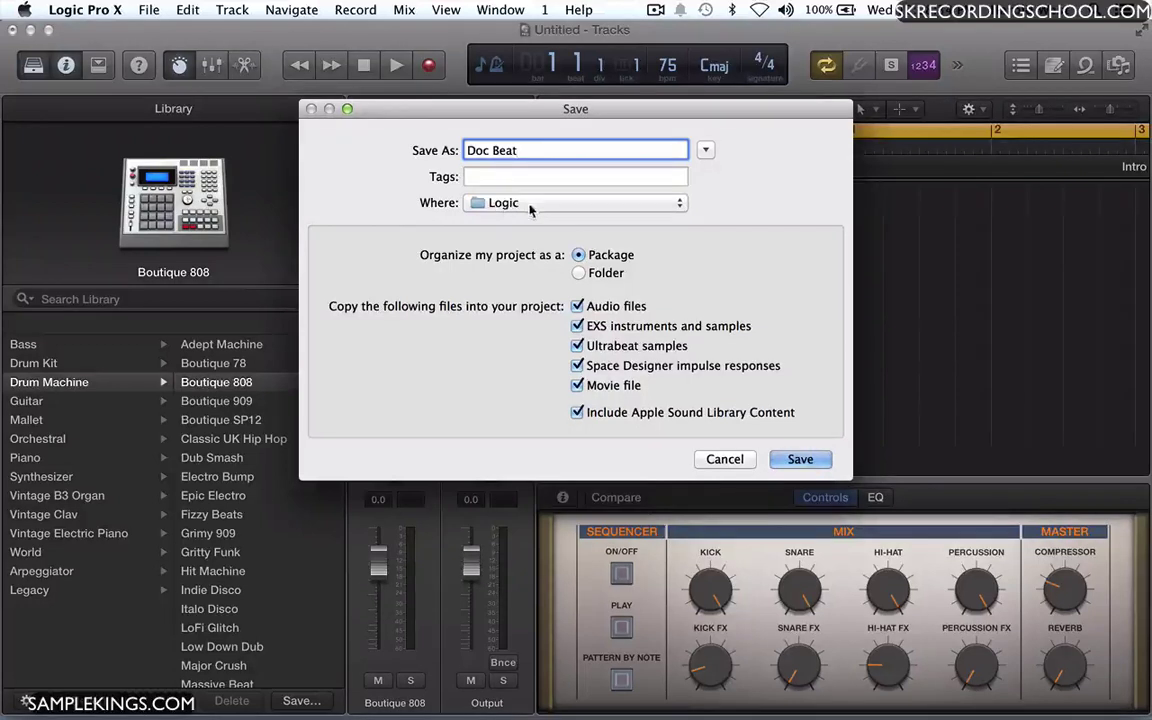
pyautogui.click(678, 203)
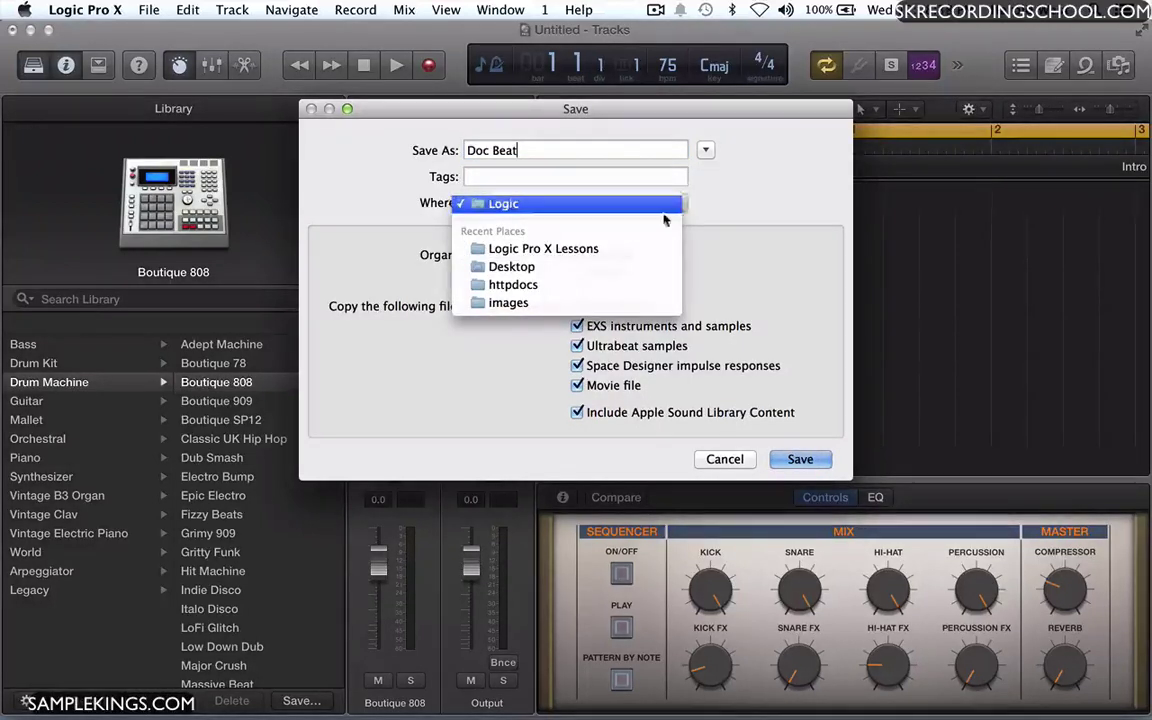
pyautogui.click(640, 270)
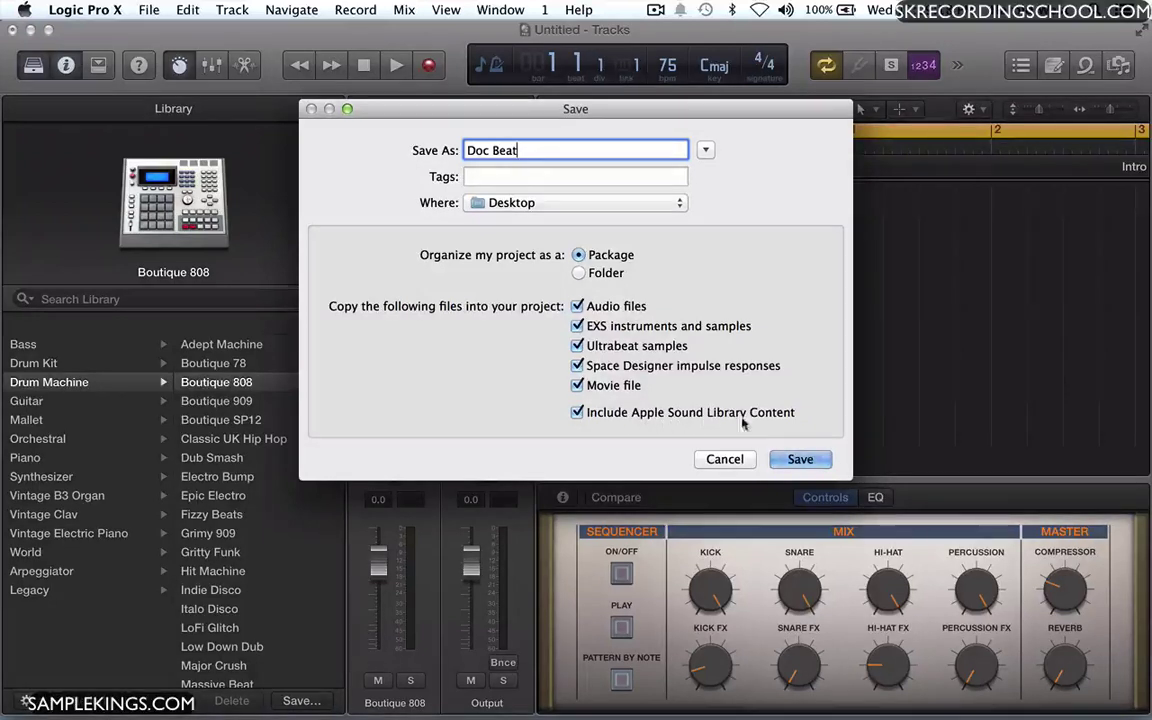
pyautogui.click(576, 411)
pyautogui.click(800, 460)
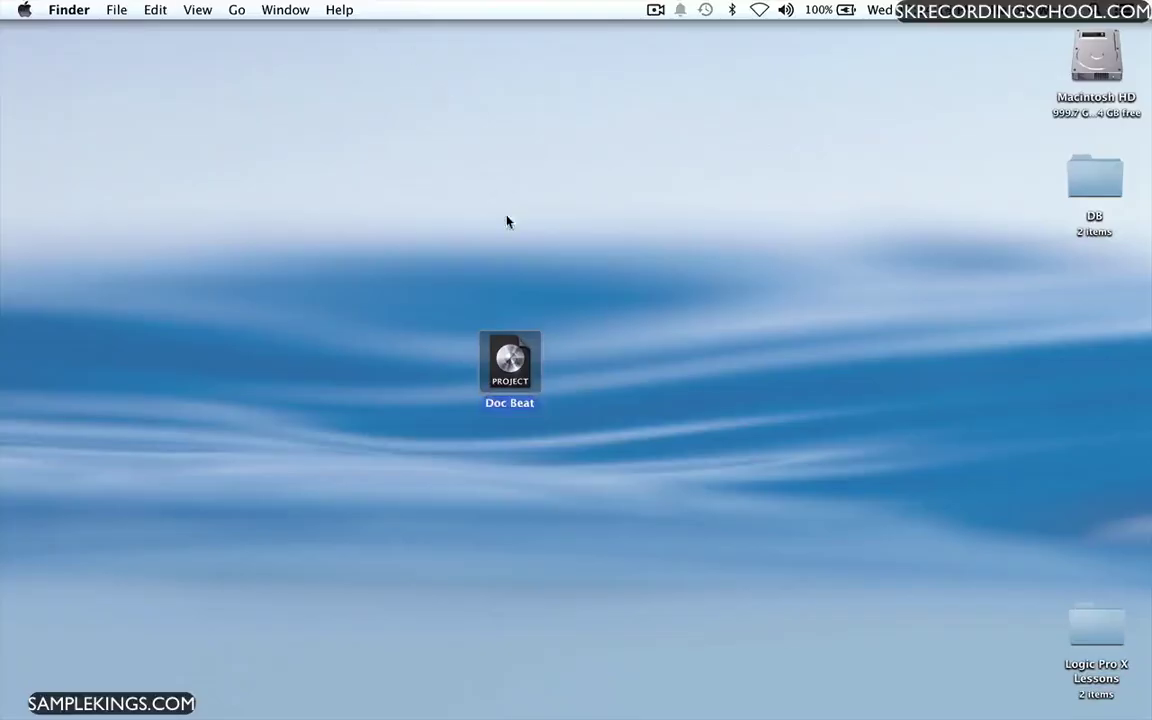
# Examine the Alternatives, Contents, Media and Resources folders inside the Doc Beat package on the desktop, and close the package window
pyautogui.rightClick(506, 366)
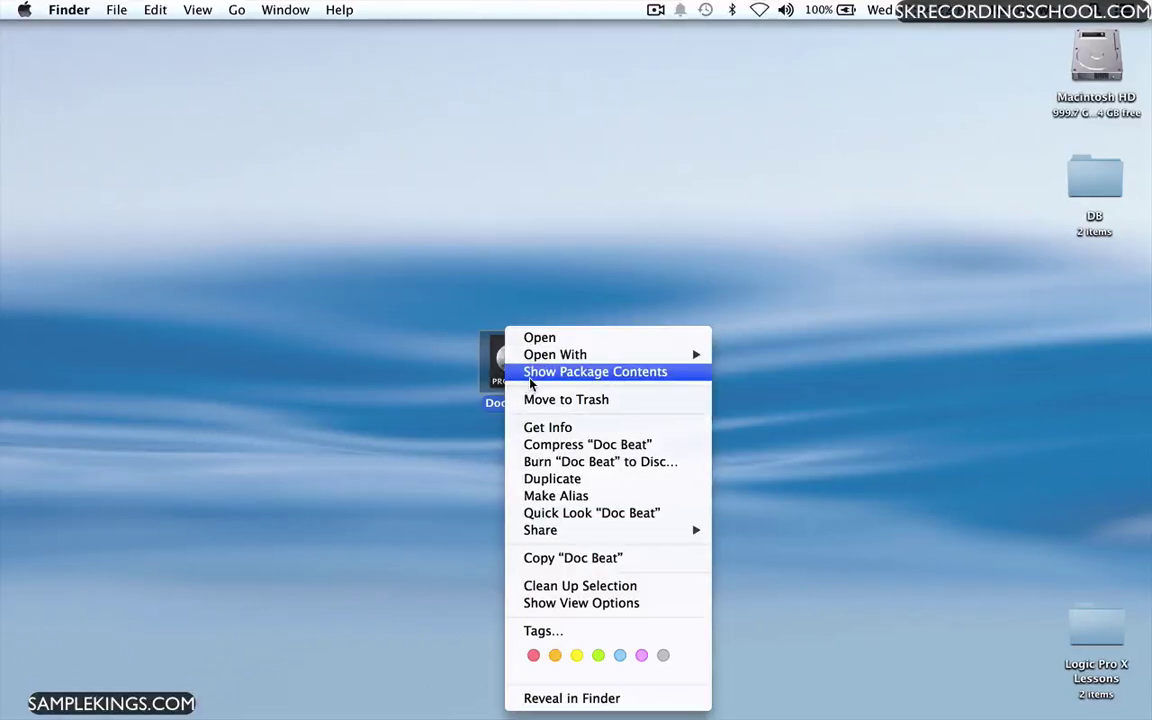
pyautogui.click(530, 381)
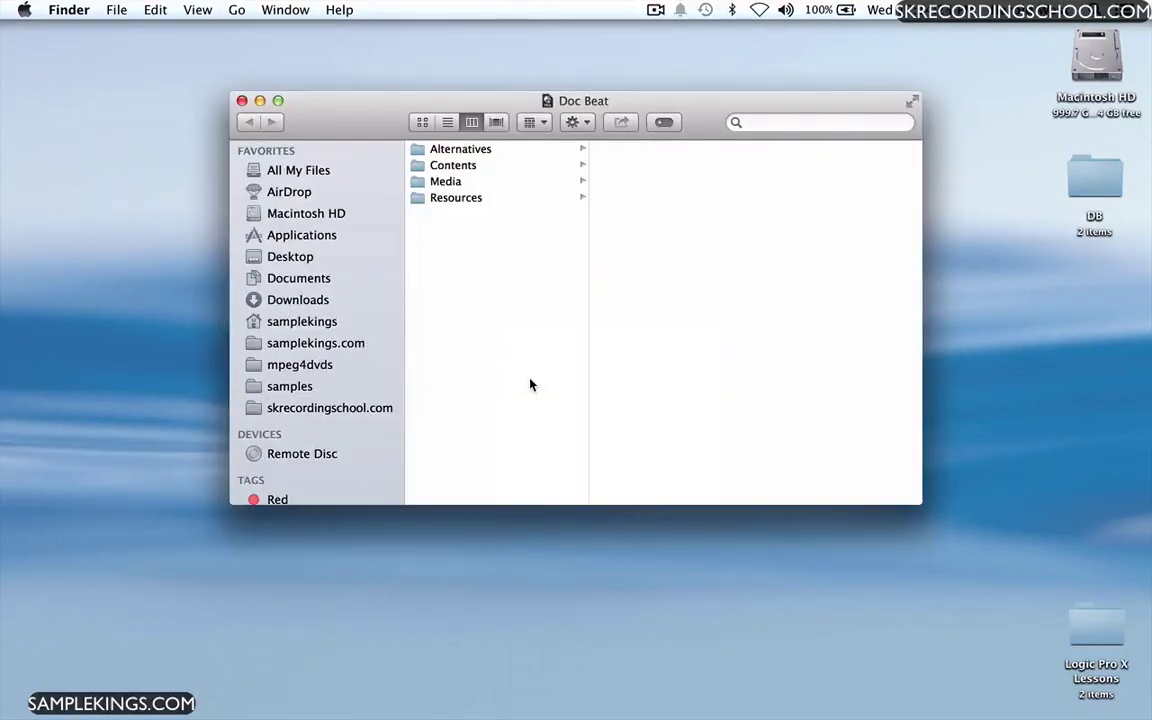
pyautogui.click(460, 152)
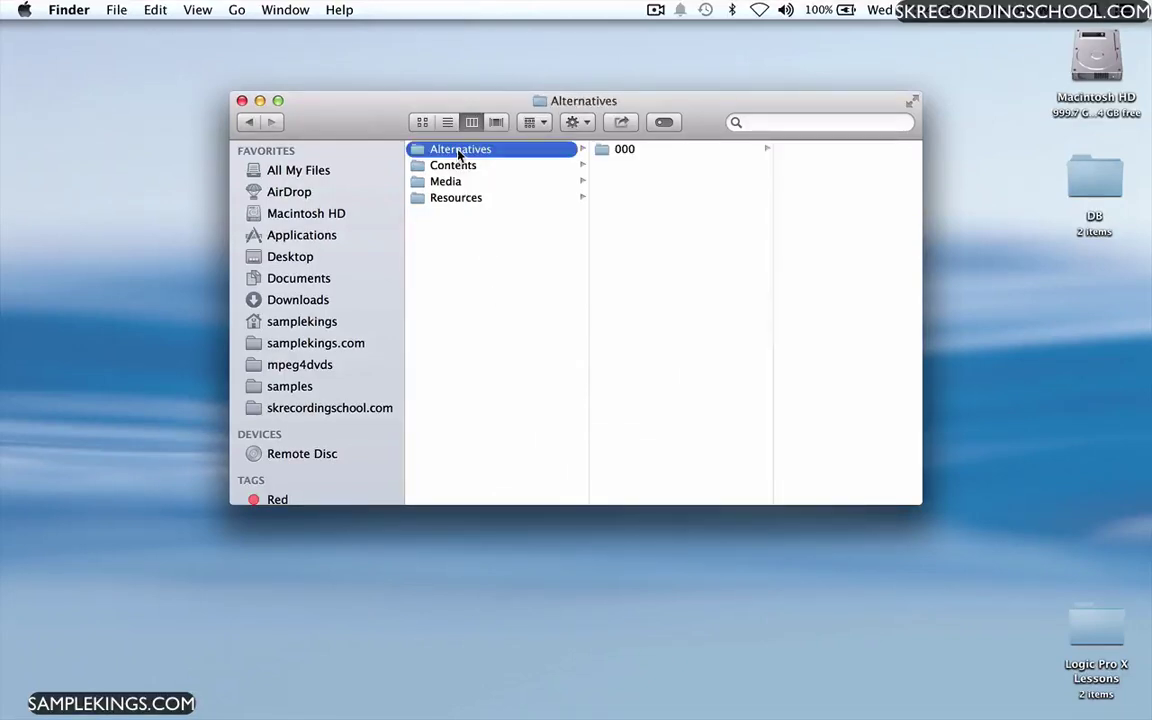
pyautogui.click(463, 168)
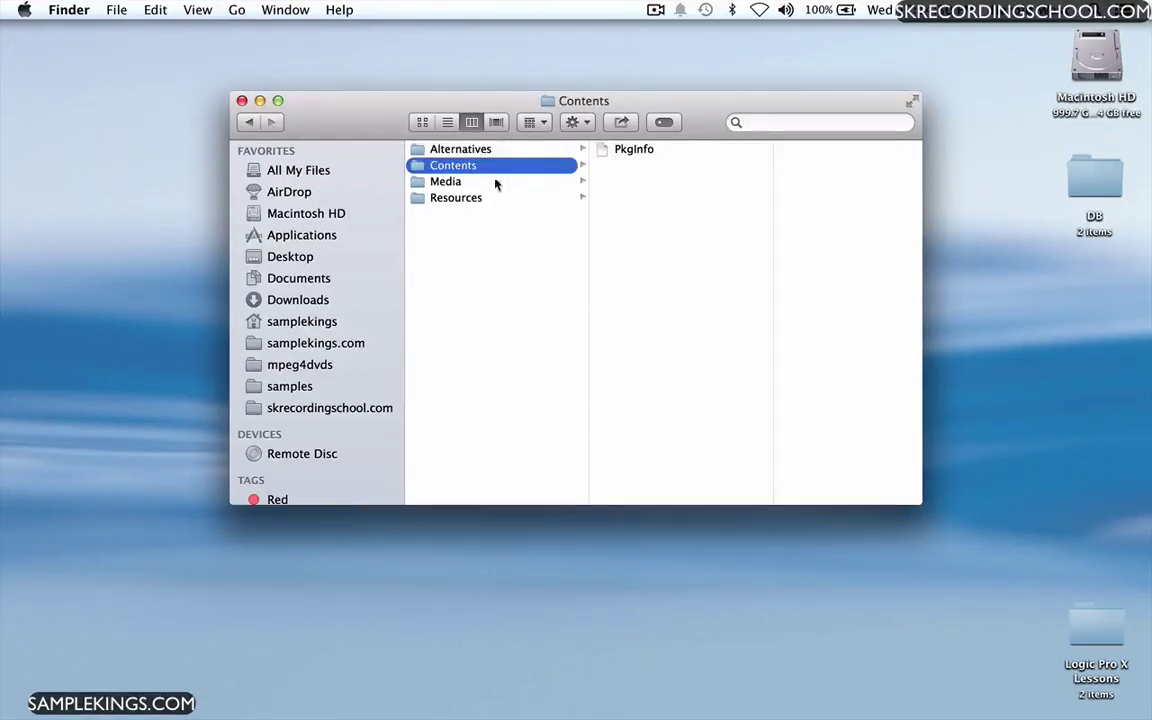
pyautogui.click(450, 185)
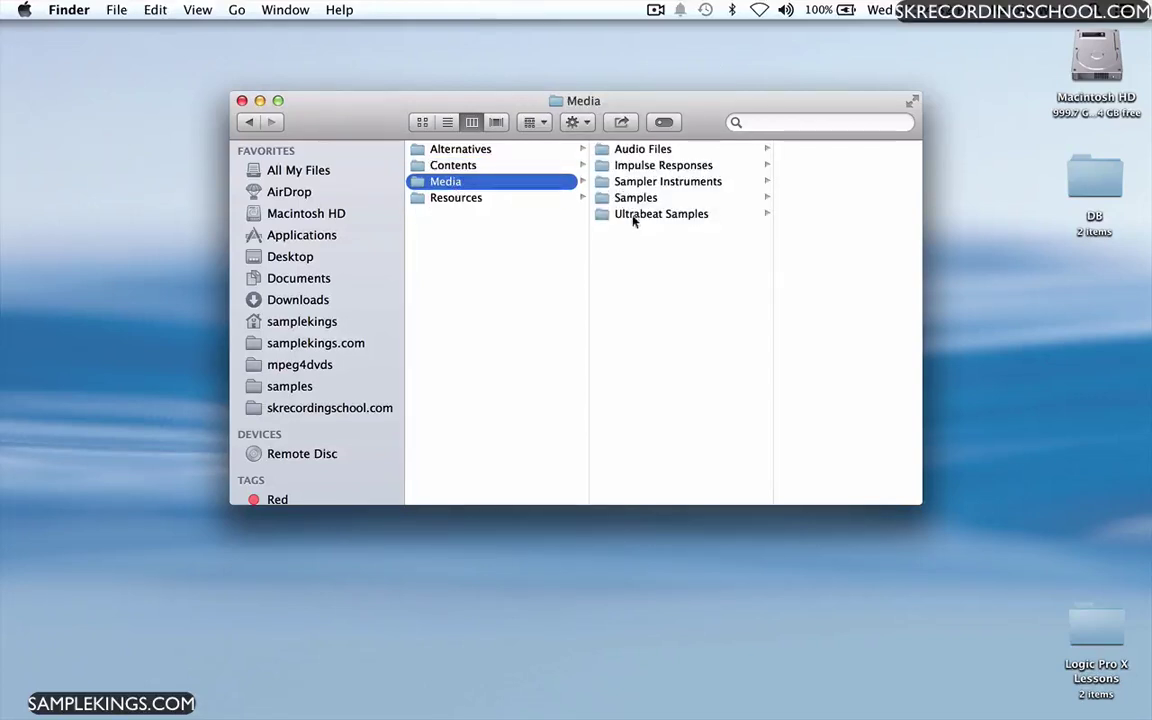
pyautogui.click(474, 198)
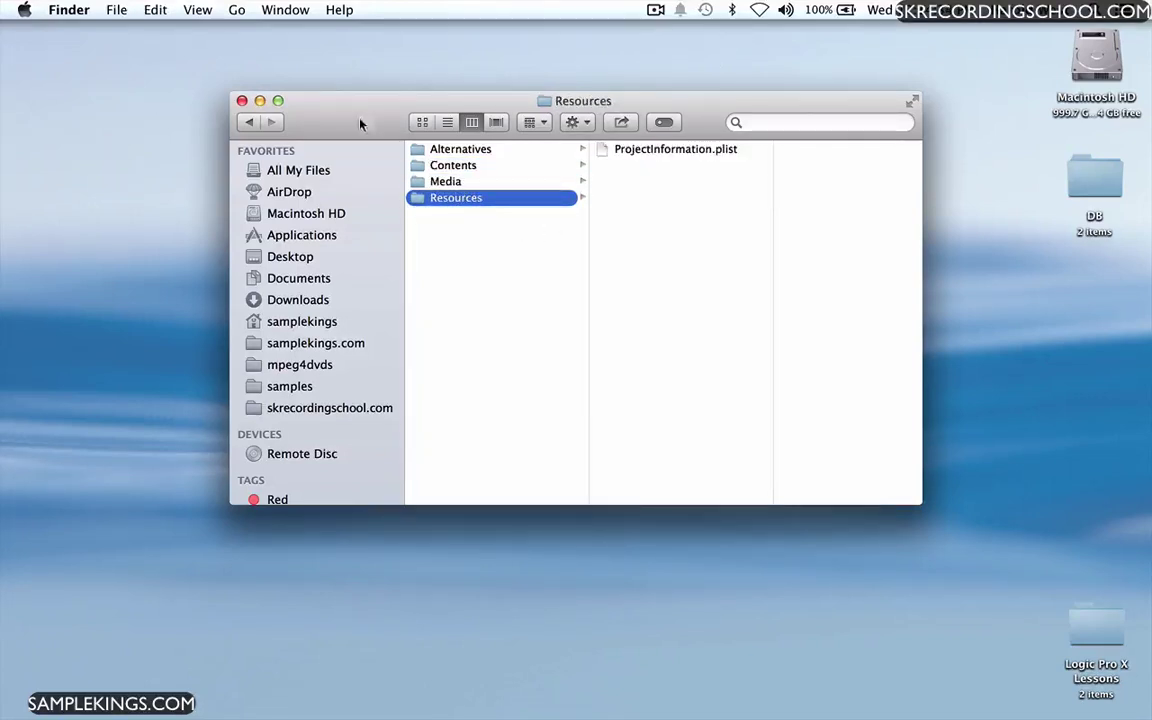
pyautogui.click(241, 101)
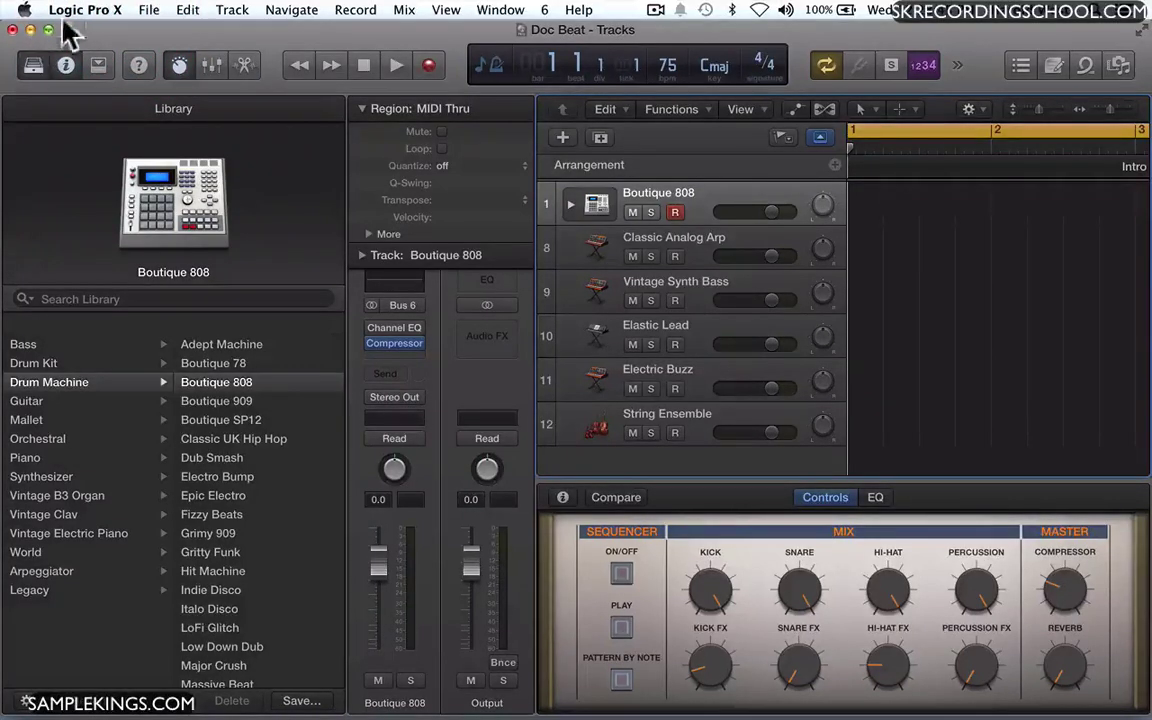
# Return to Logic Pro X, close Doc Beat with its changes saved and create a new project from the Empty Project template
pyautogui.click(12, 29)
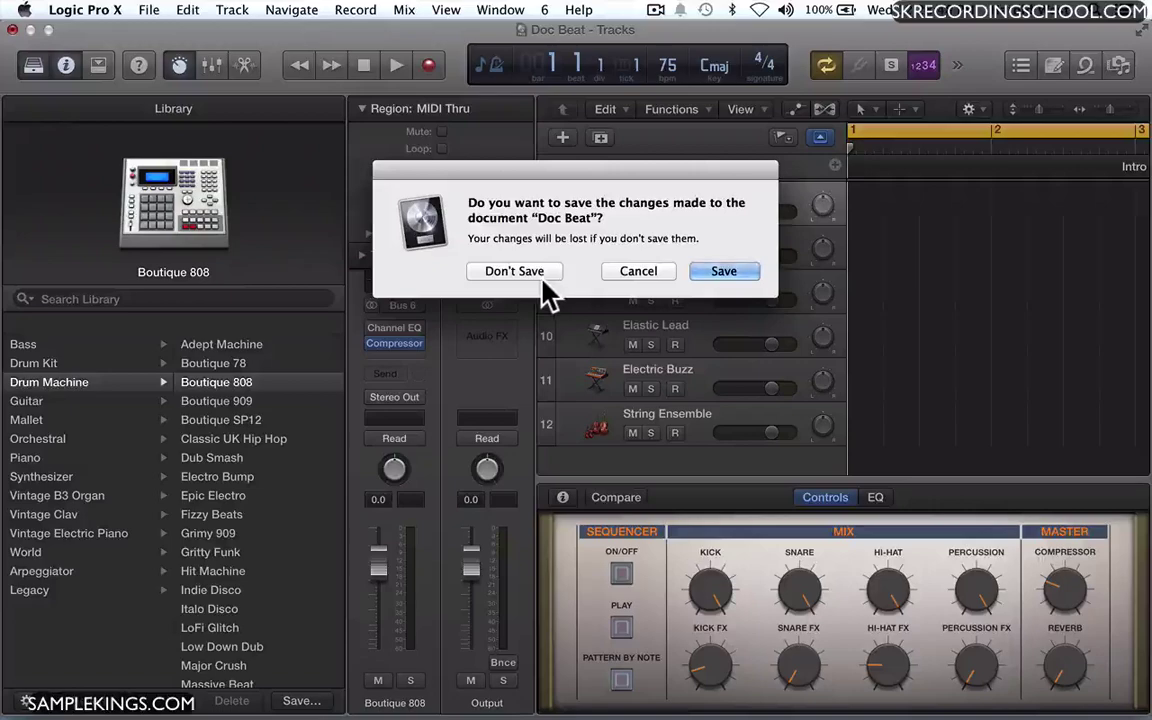
pyautogui.click(724, 272)
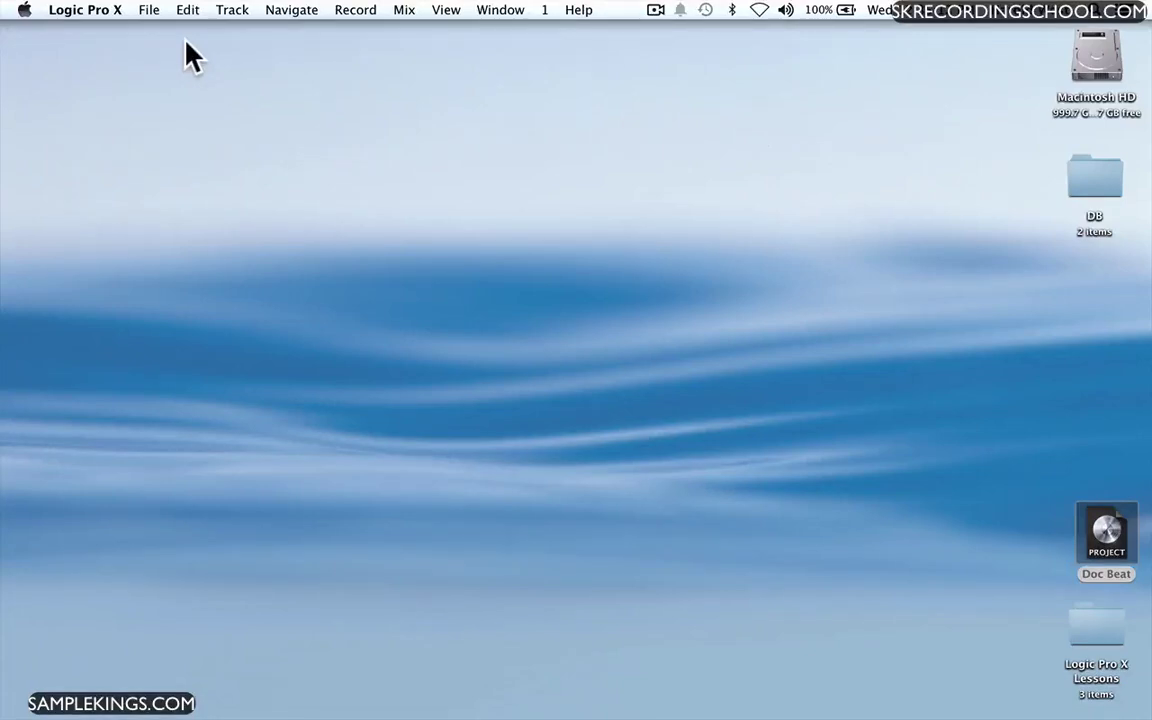
pyautogui.click(149, 9)
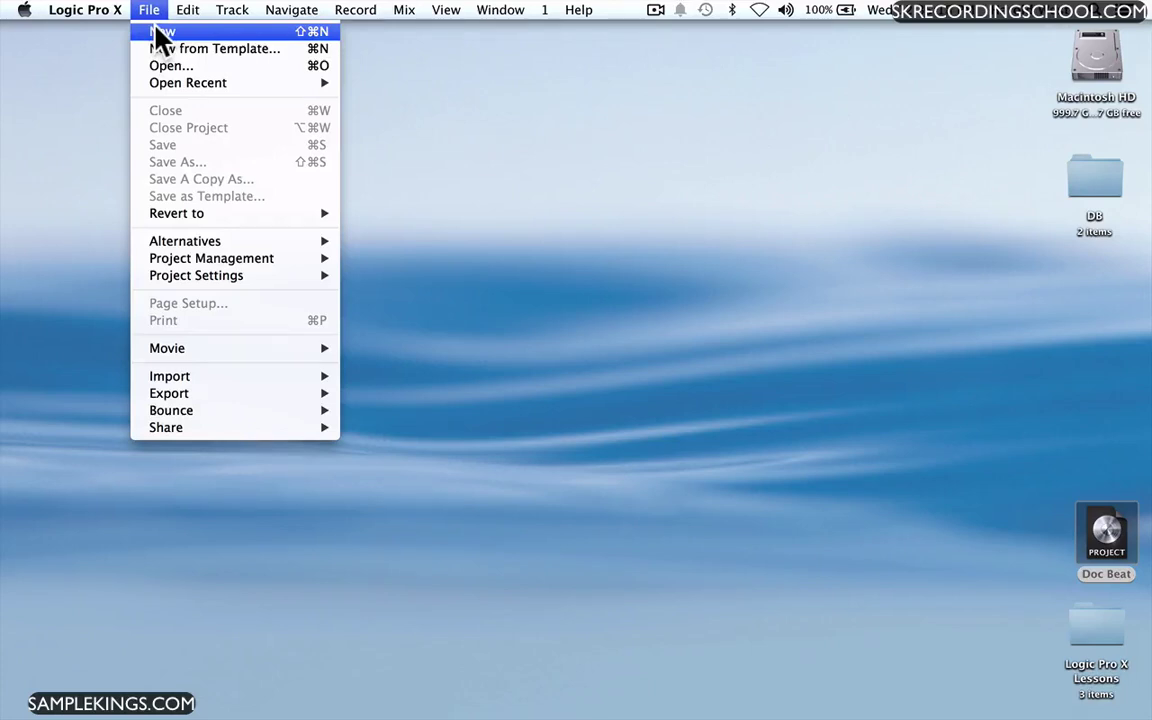
pyautogui.click(163, 50)
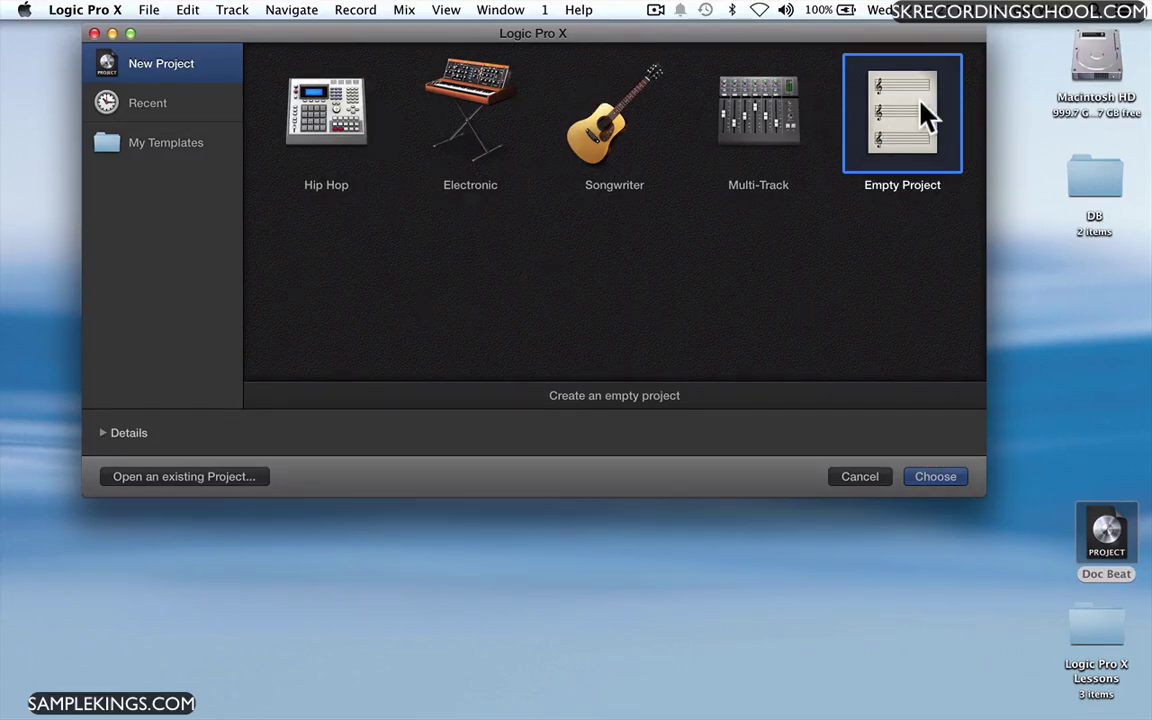
pyautogui.doubleClick(922, 100)
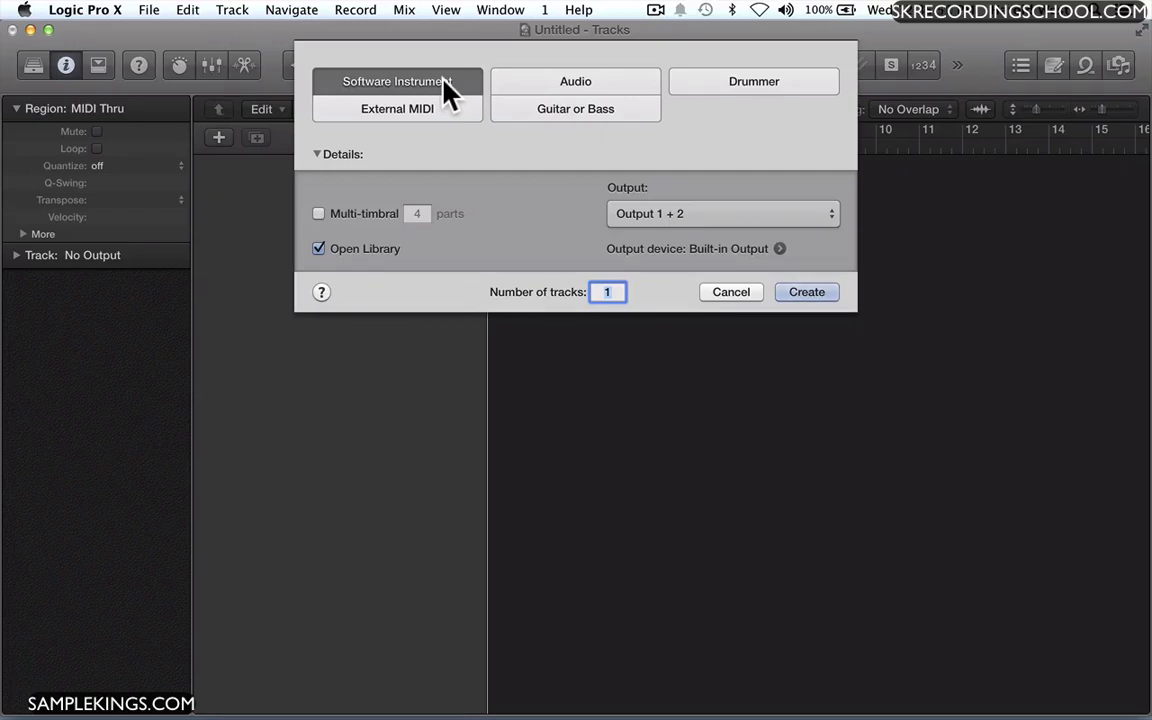
# Review the new-track details and create one Software Instrument track with the library open
pyautogui.click(316, 154)
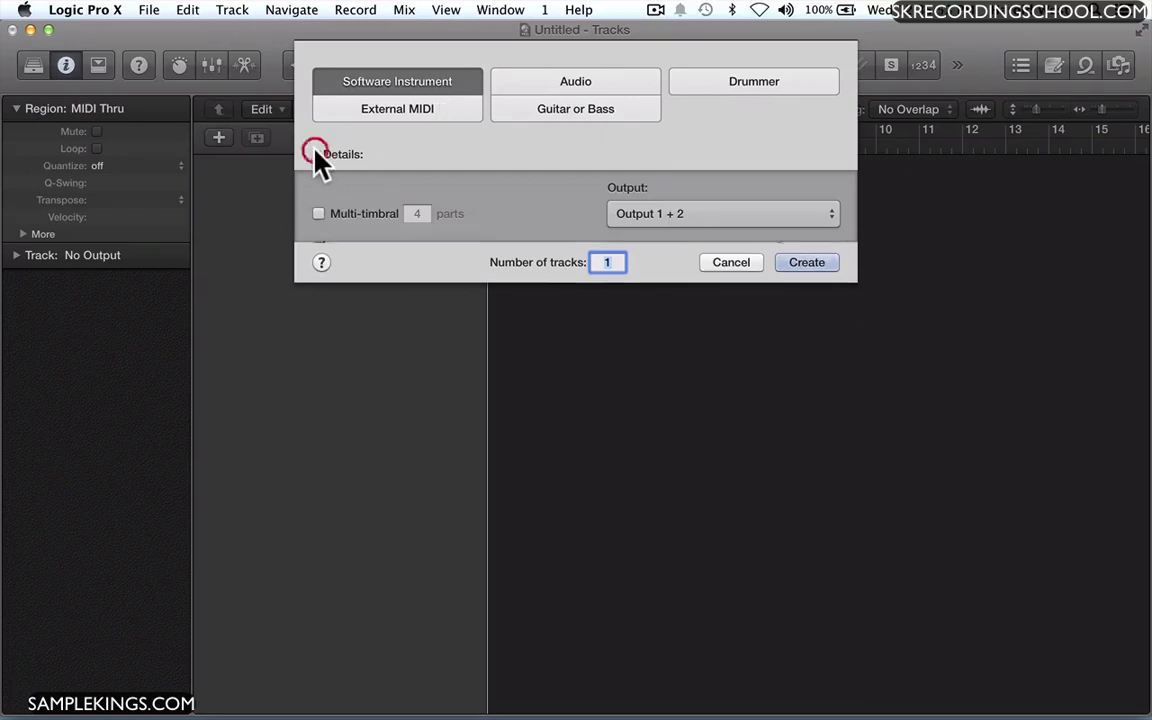
pyautogui.click(316, 154)
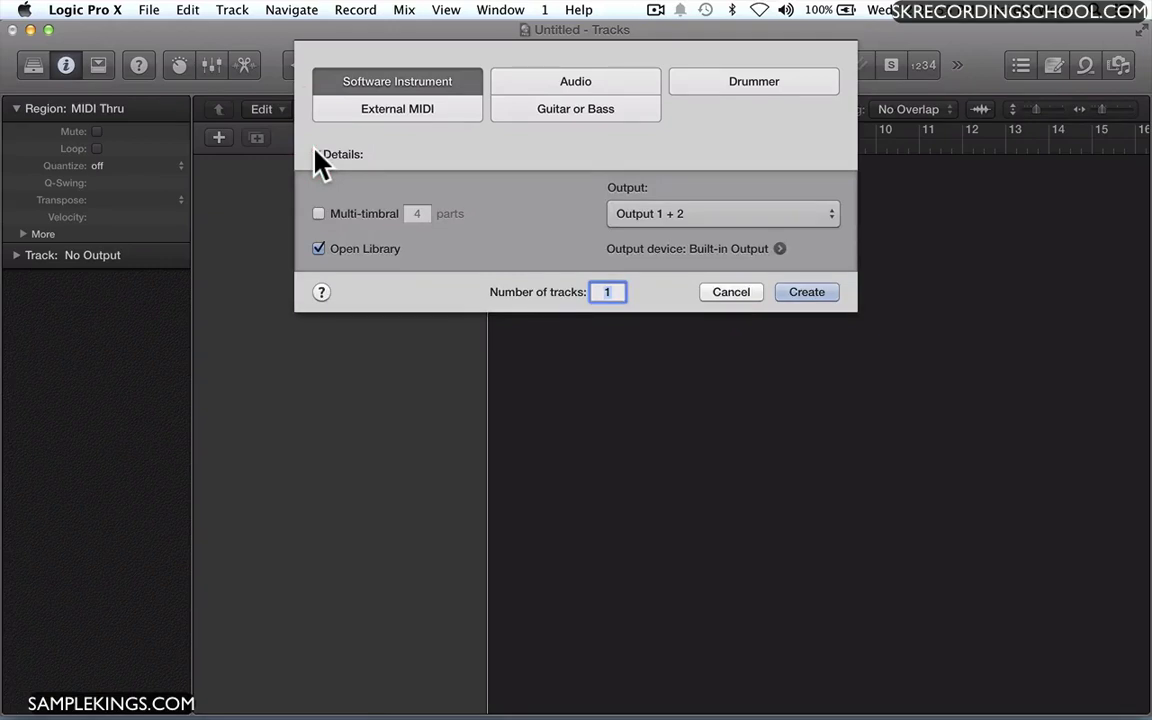
pyautogui.click(318, 249)
pyautogui.click(810, 292)
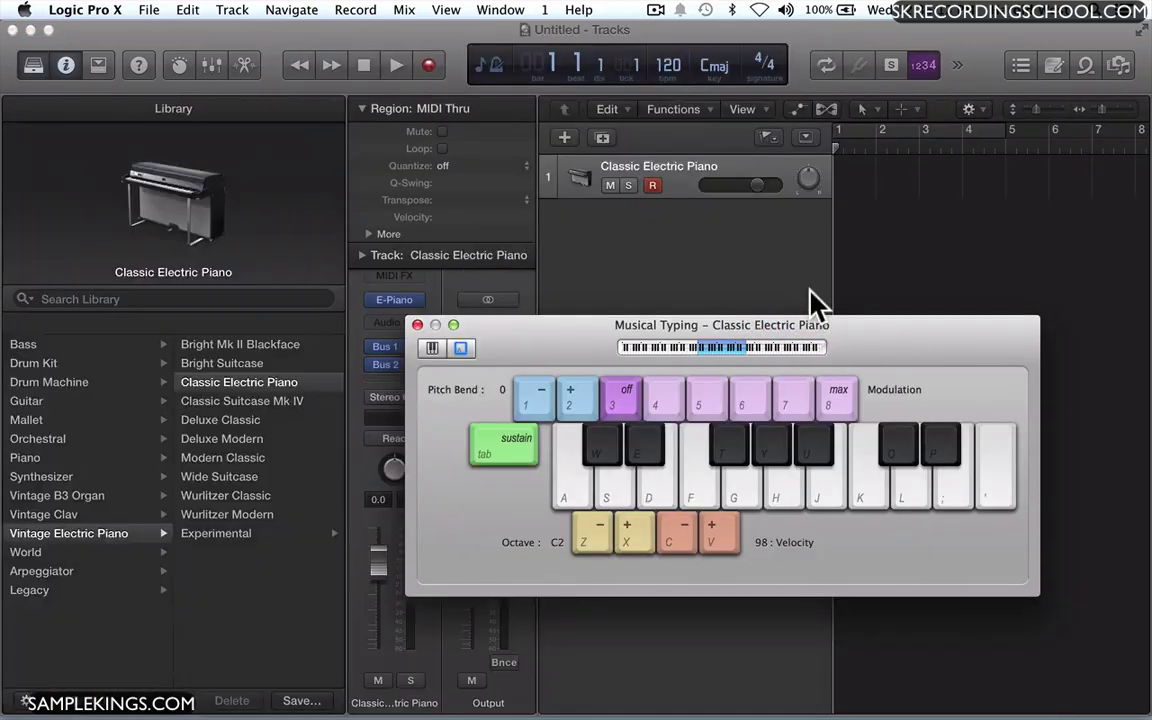
# Reposition the Musical Typing keyboard, play a few test notes on the Classic Electric Piano and close the keyboard
pyautogui.moveTo(551, 328); pyautogui.dragTo(521, 270)
pyautogui.moveTo(609, 276); pyautogui.dragTo(724, 276)
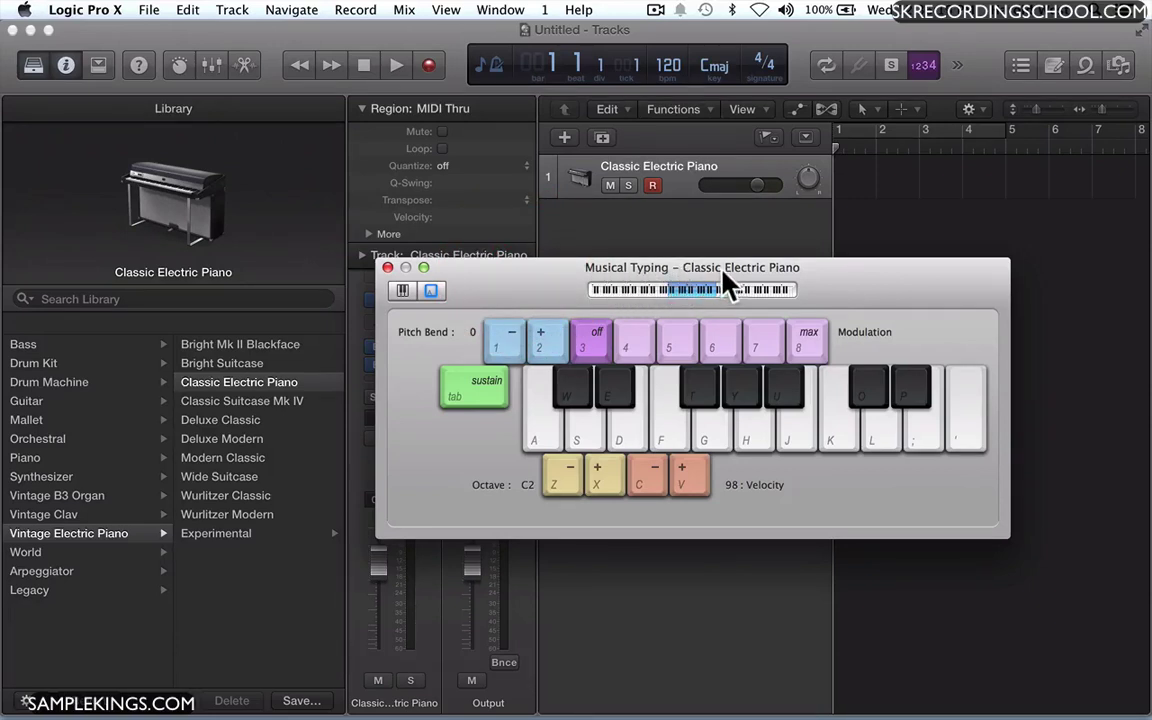
pyautogui.click(540, 432)
pyautogui.press('d')
pyautogui.press('g')
pyautogui.click(388, 267)
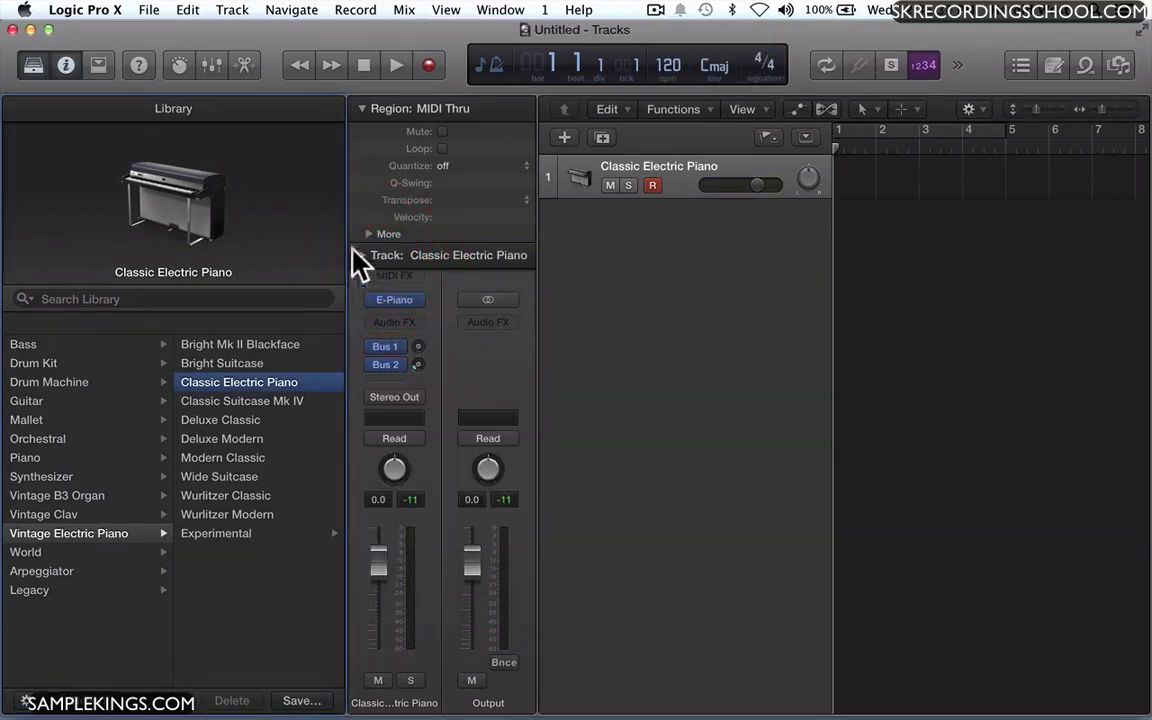
# Draw a one-bar MIDI region at bar 1 of the Classic Electric Piano track with the Pencil Tool
pyautogui.moveTo(239, 219)
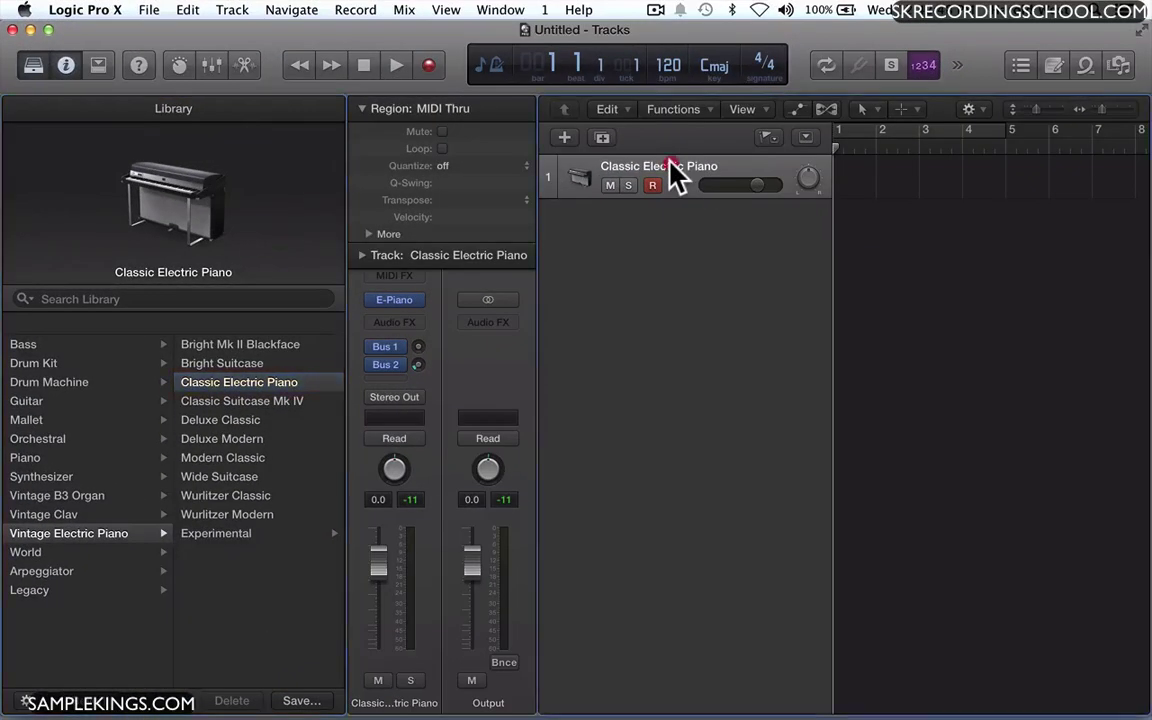
pyautogui.click(797, 226)
pyautogui.click(870, 108)
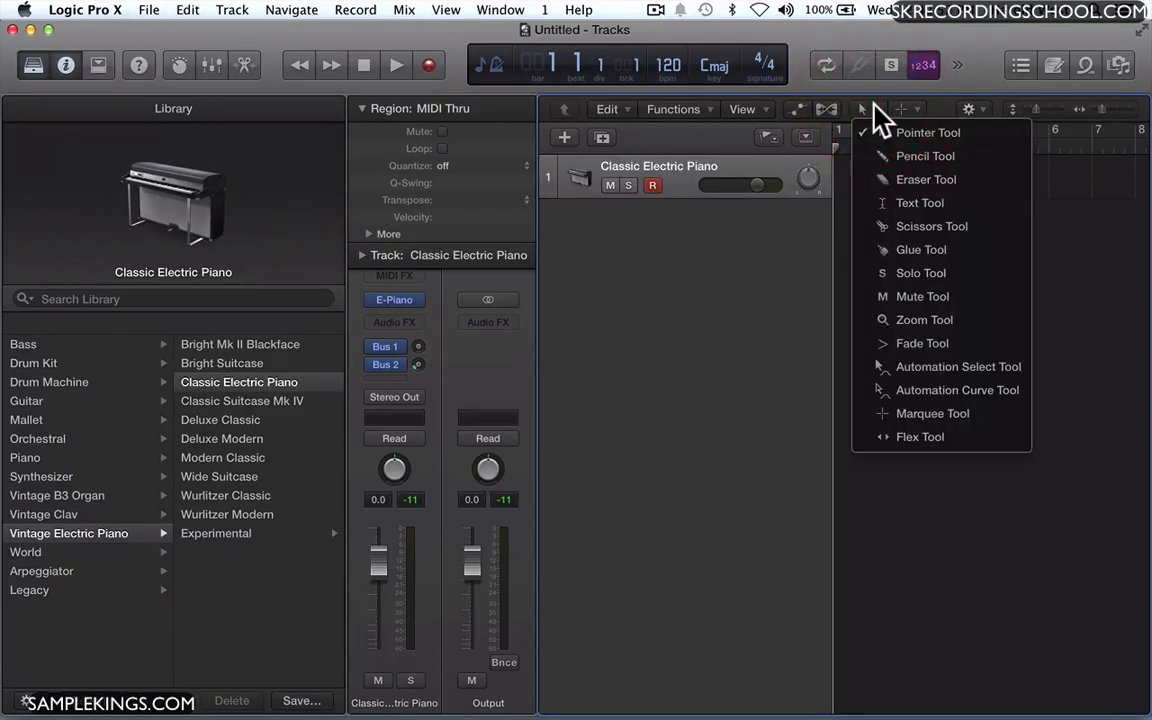
pyautogui.click(908, 160)
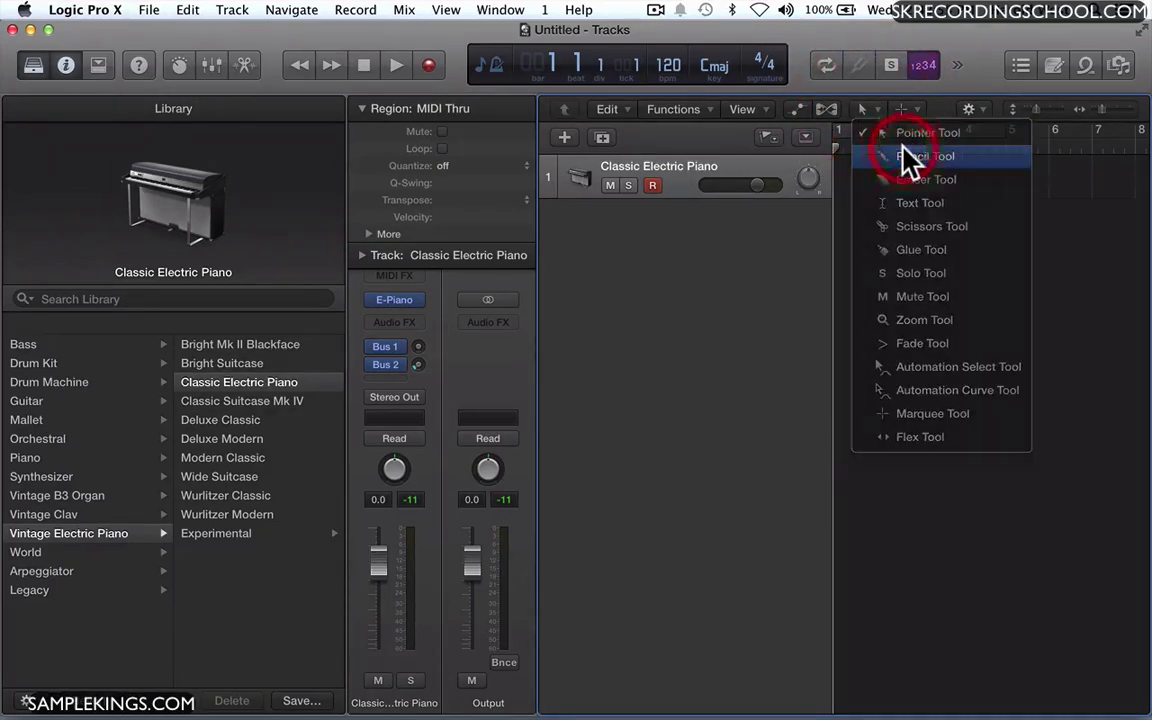
pyautogui.click(858, 180)
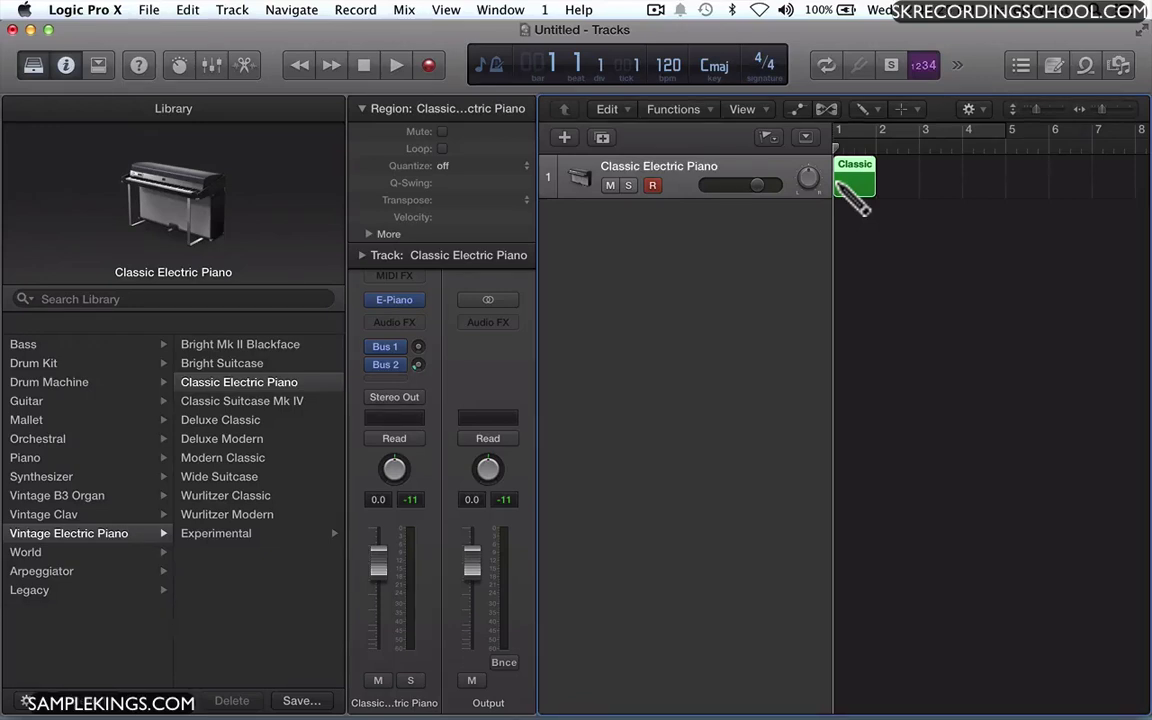
# Add one External MIDI track below the Classic Electric Piano track
pyautogui.press('alt')
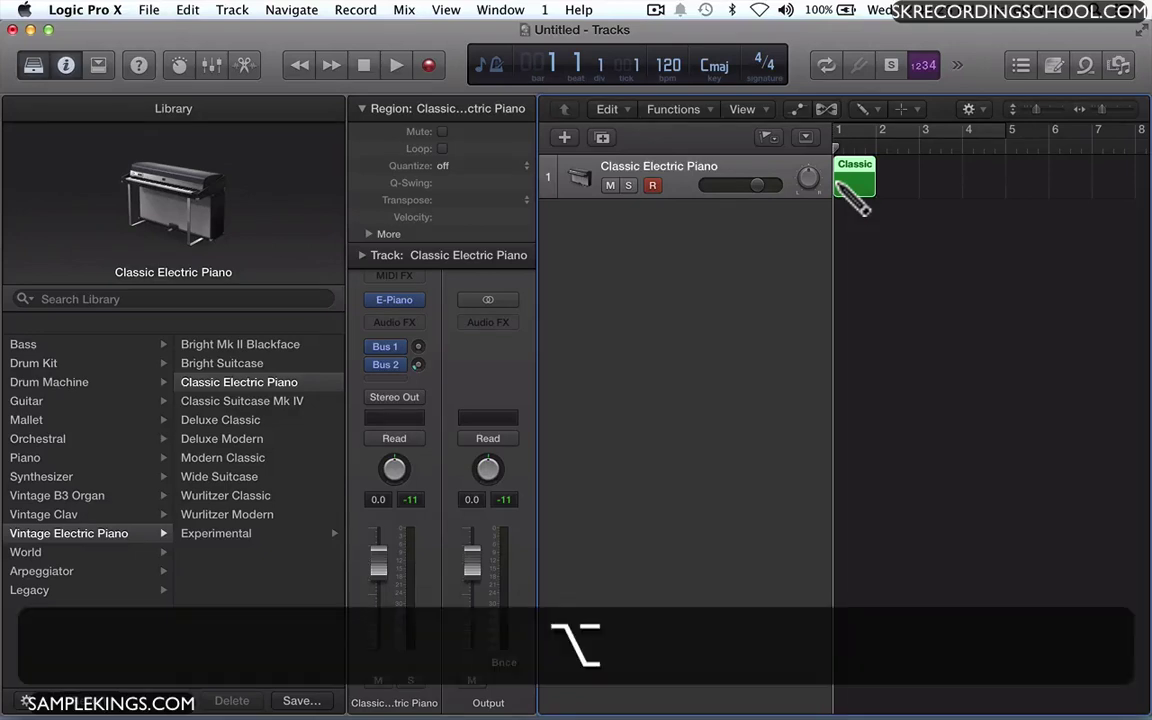
pyautogui.press('alt+super+n')
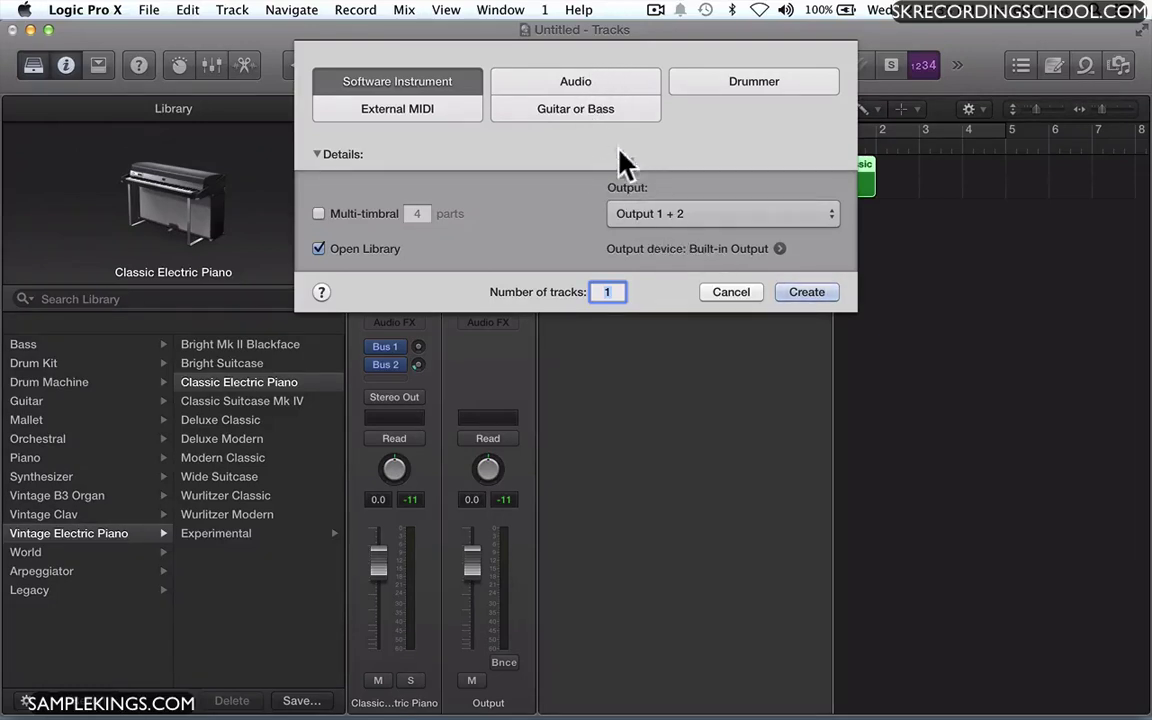
pyautogui.click(420, 124)
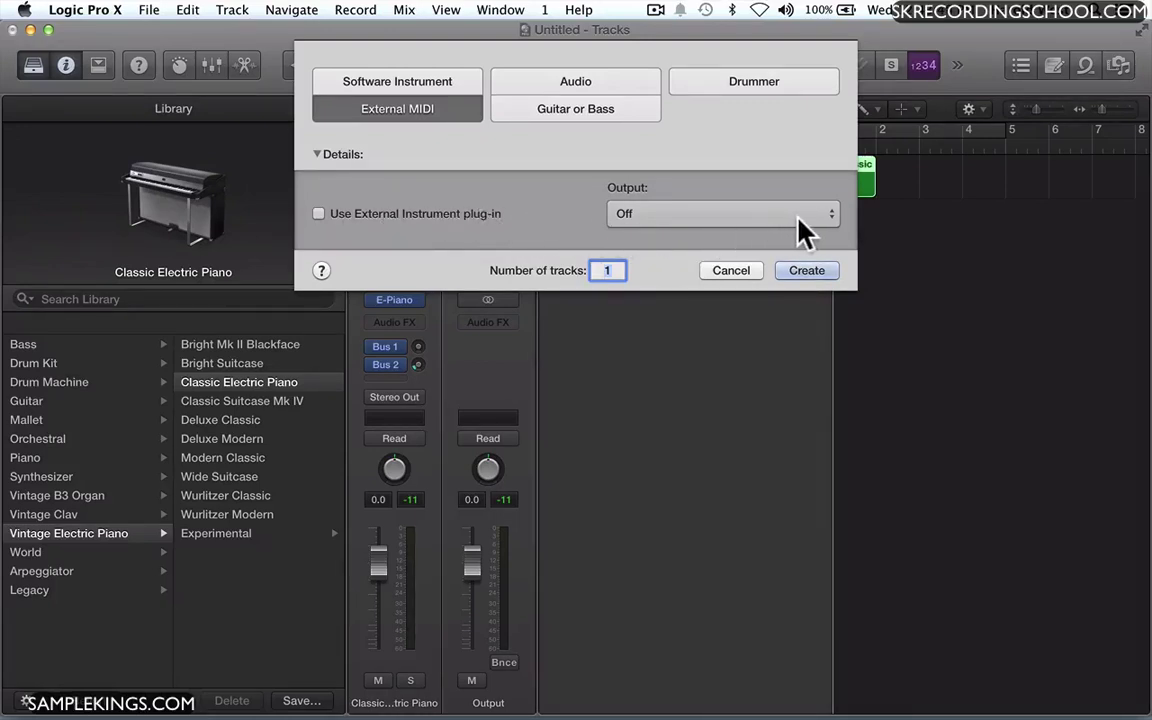
pyautogui.click(813, 279)
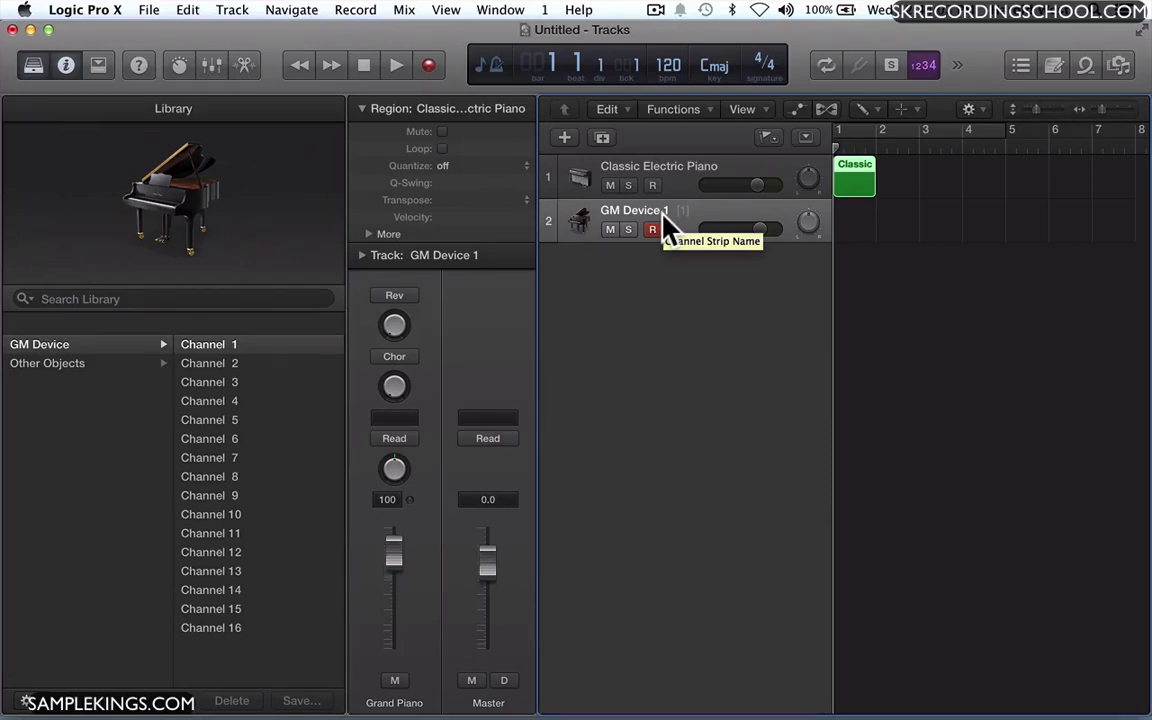
# Draw a one-bar region at bar 1 of the GM Device 1 track and set the track's volume to 101
pyautogui.click(850, 212)
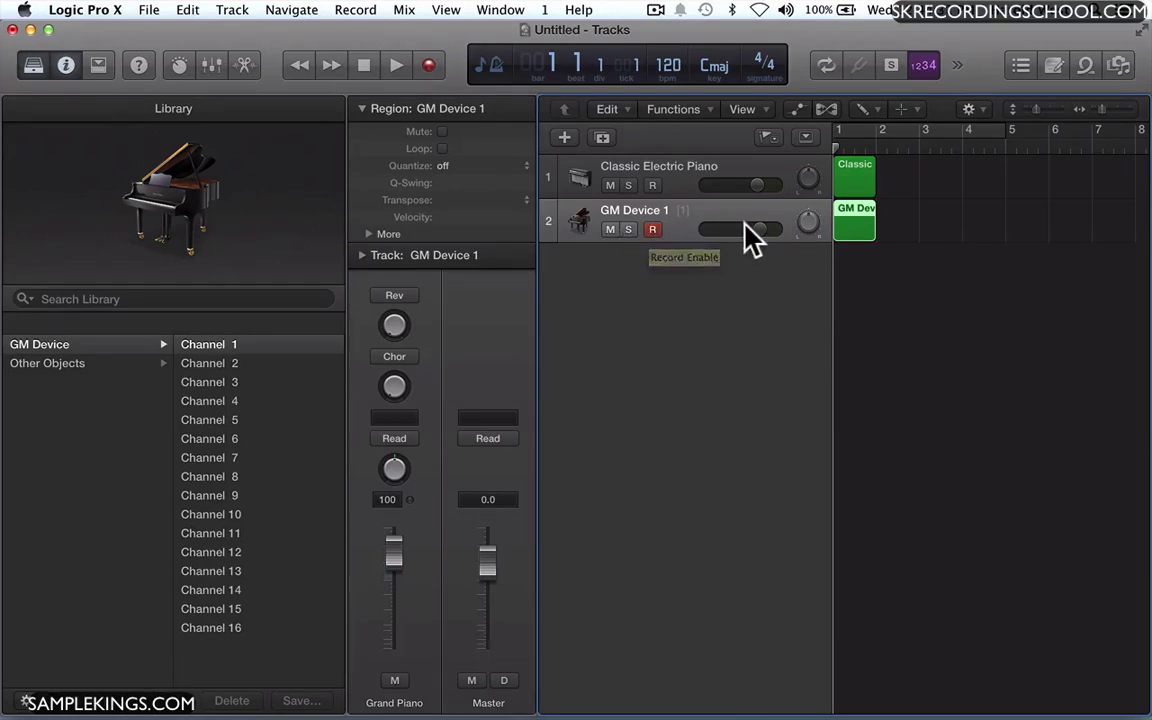
pyautogui.moveTo(757, 229); pyautogui.dragTo(755, 230)
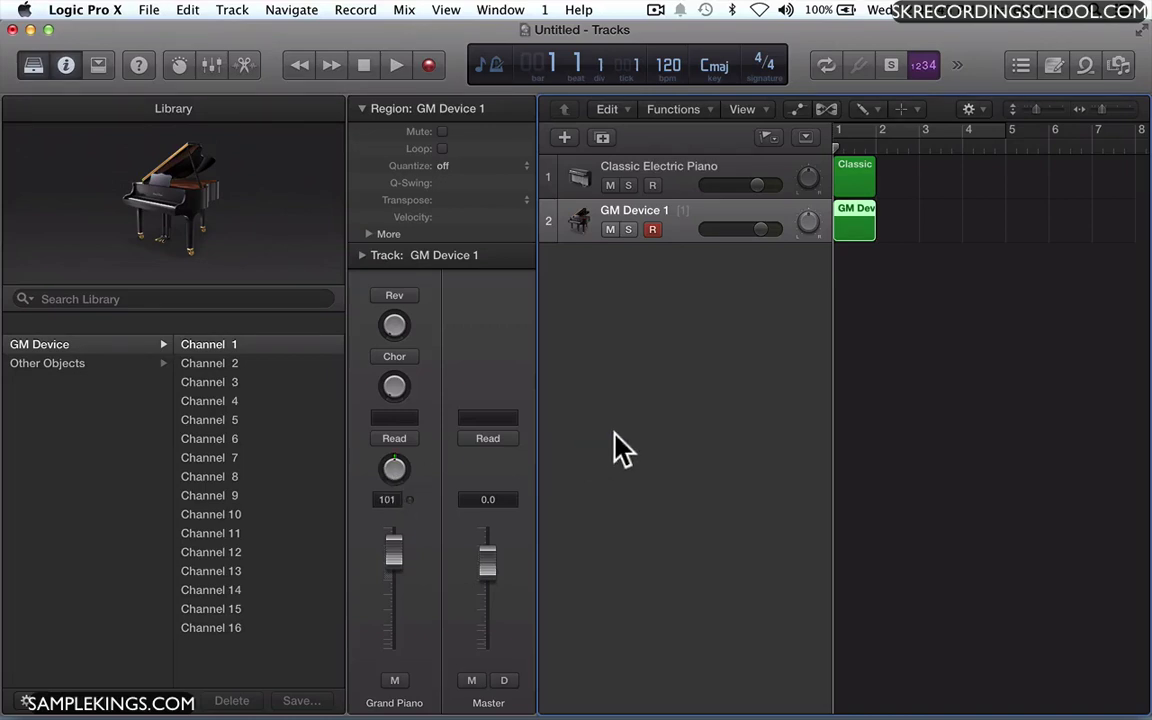
# Add one Audio track using Input 1 and Output 1 + 2 below the GM Device 1 track
pyautogui.press('alt+super+n')
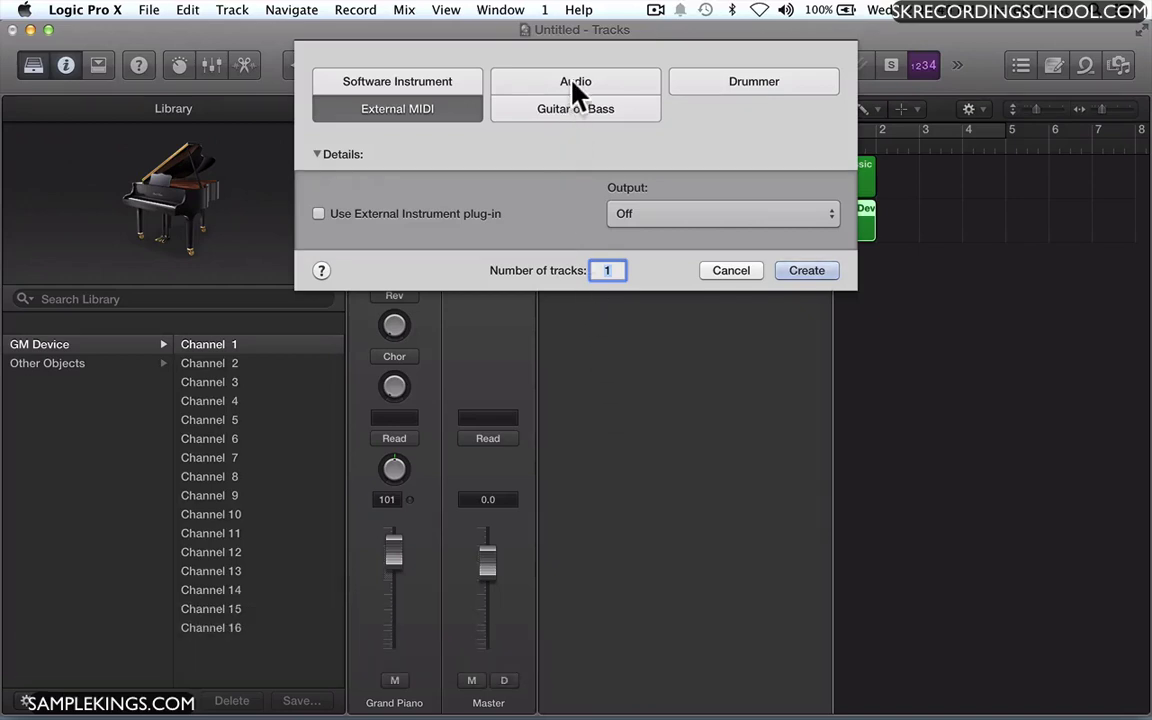
pyautogui.click(572, 82)
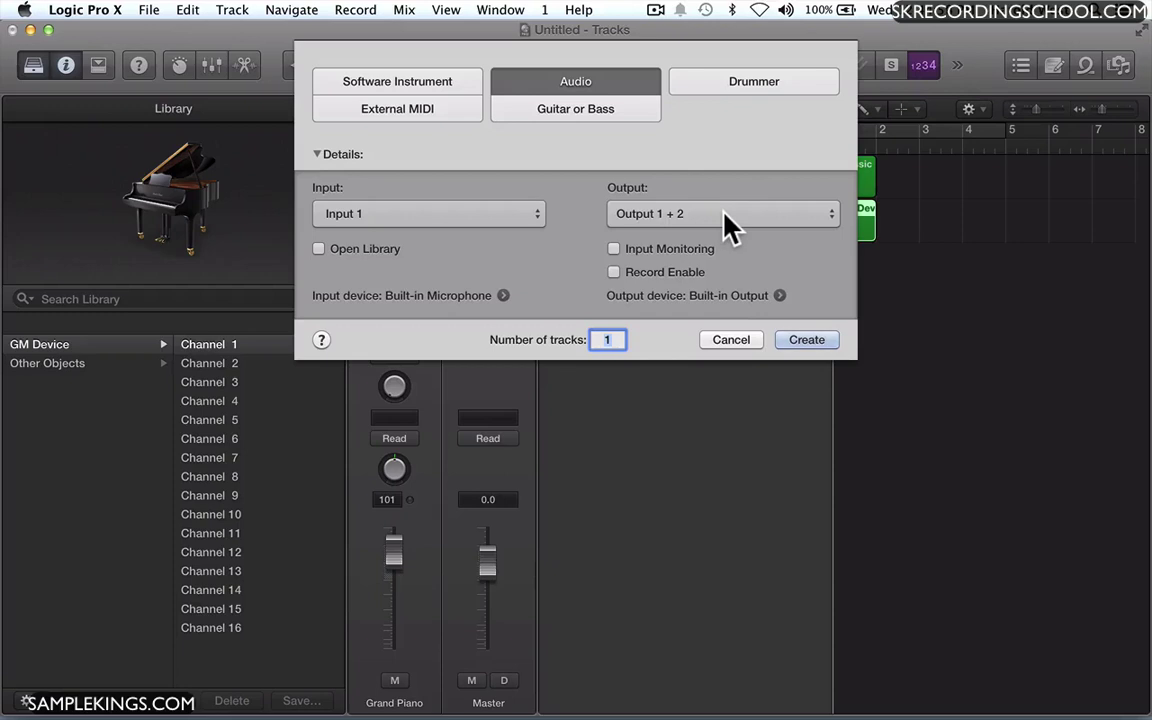
pyautogui.click(812, 340)
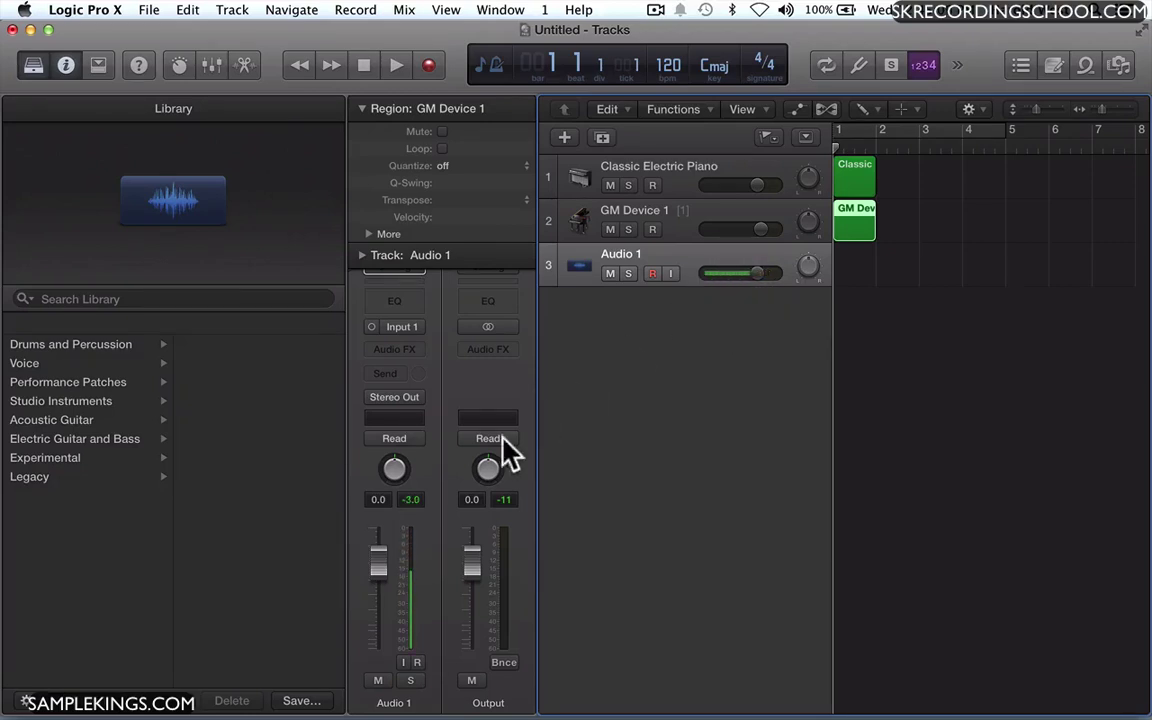
# Try out input monitoring on the Audio 1 track, set its volume to about -5.6 dB and leave monitoring off
pyautogui.moveTo(378, 562); pyautogui.dragTo(378, 603)
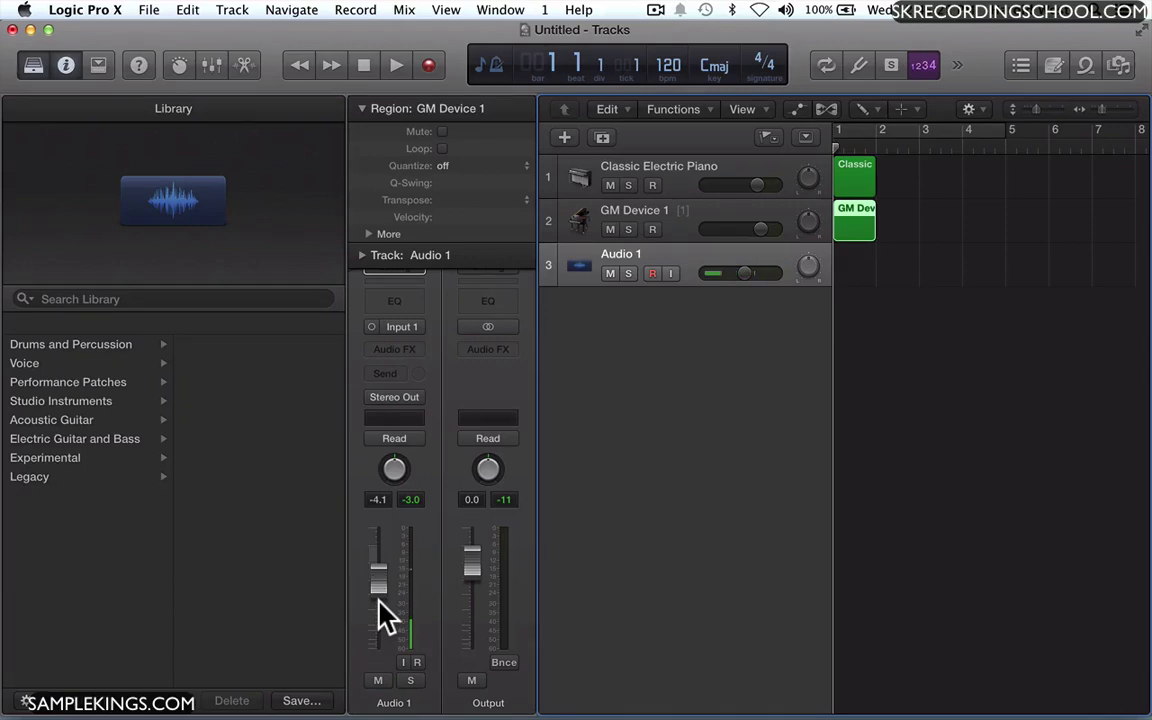
pyautogui.click(671, 274)
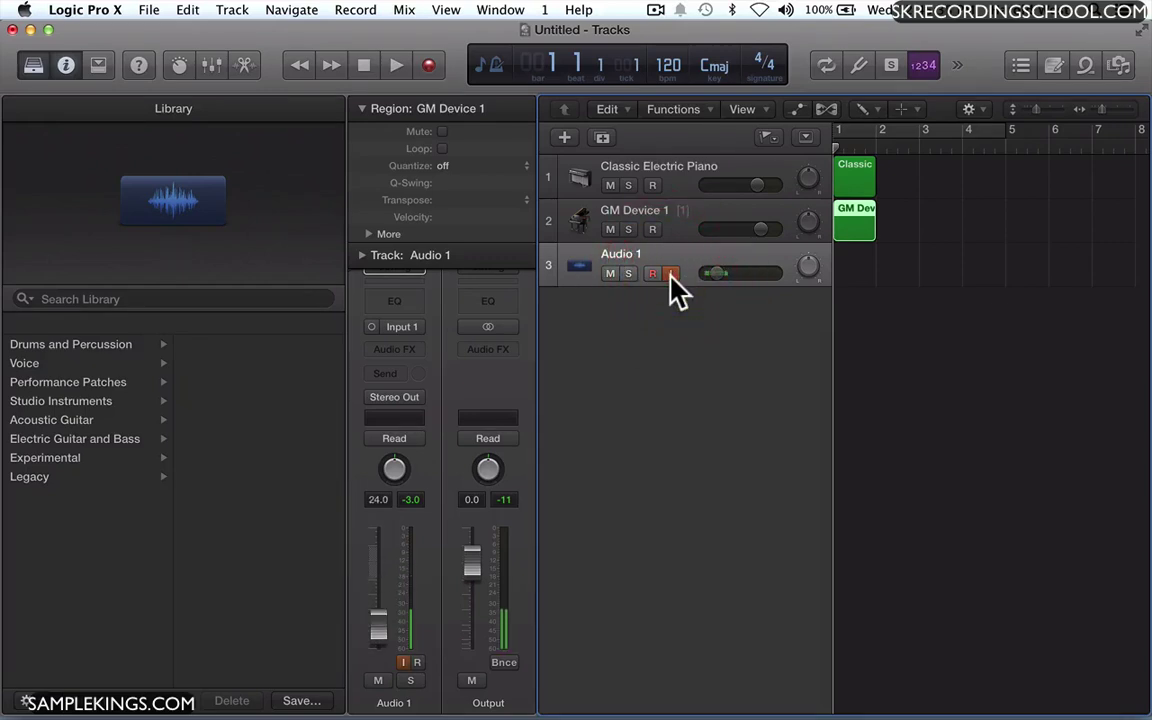
pyautogui.moveTo(714, 274); pyautogui.dragTo(786, 290)
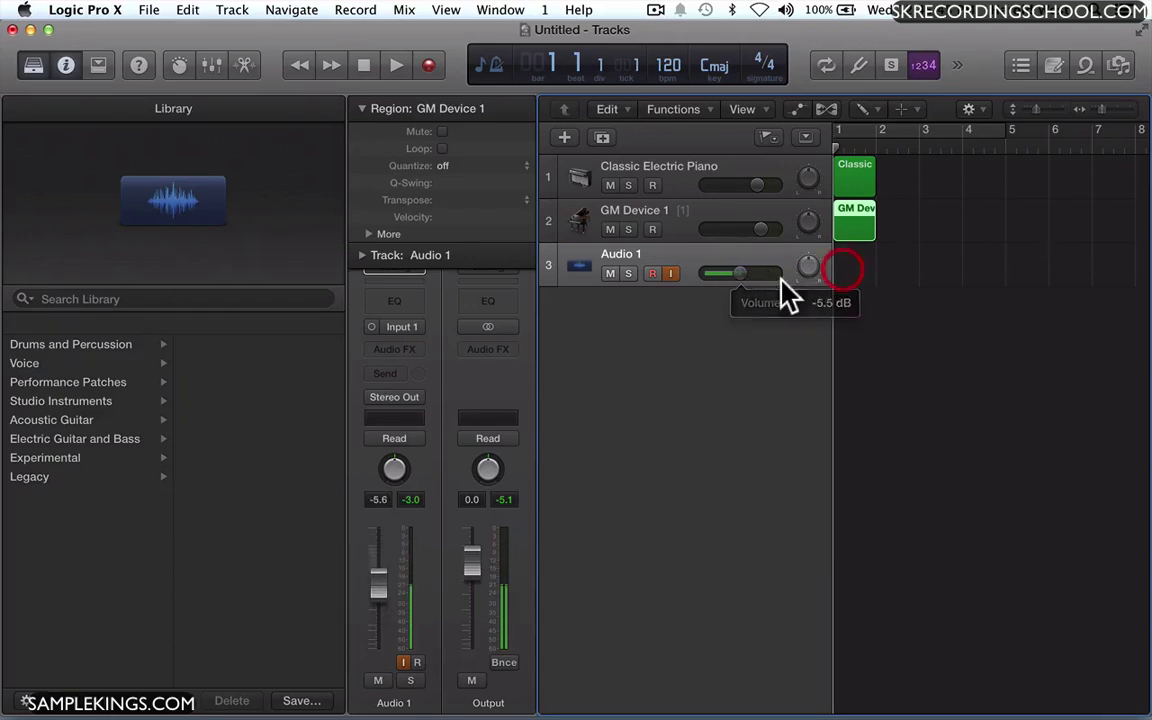
pyautogui.click(671, 274)
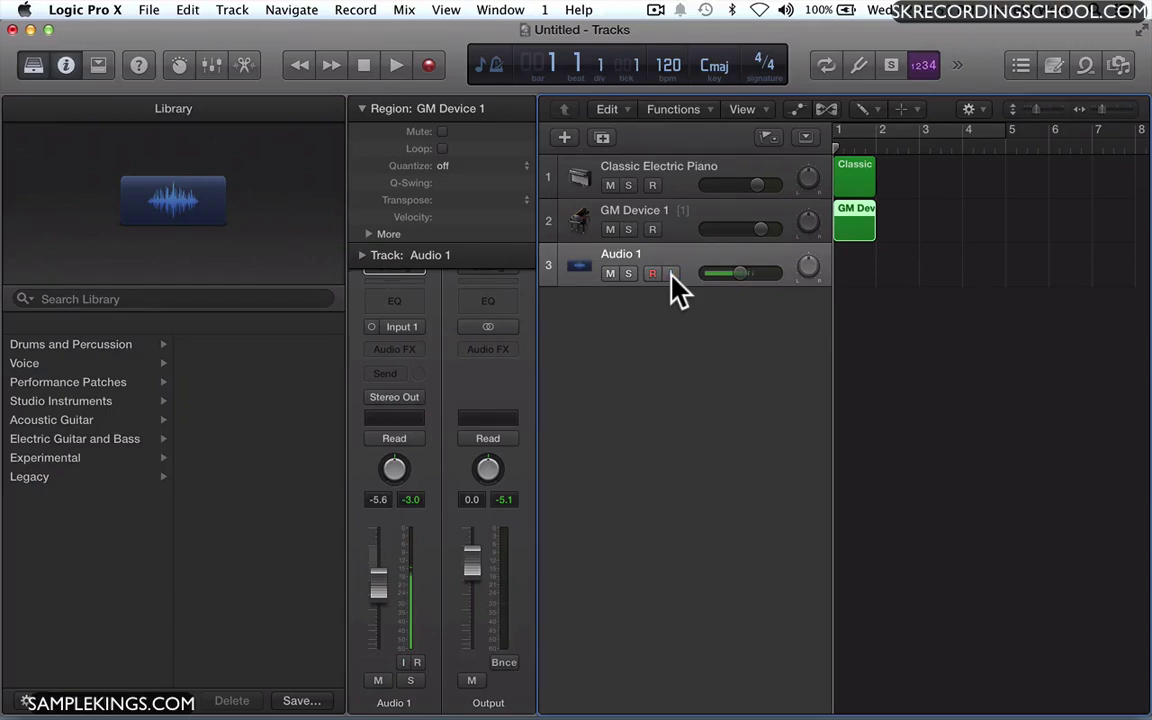
# Add one Guitar or Bass track using Input 1 and Output 1 + 2, with the Library opened and input monitoring enabled
pyautogui.press('alt')
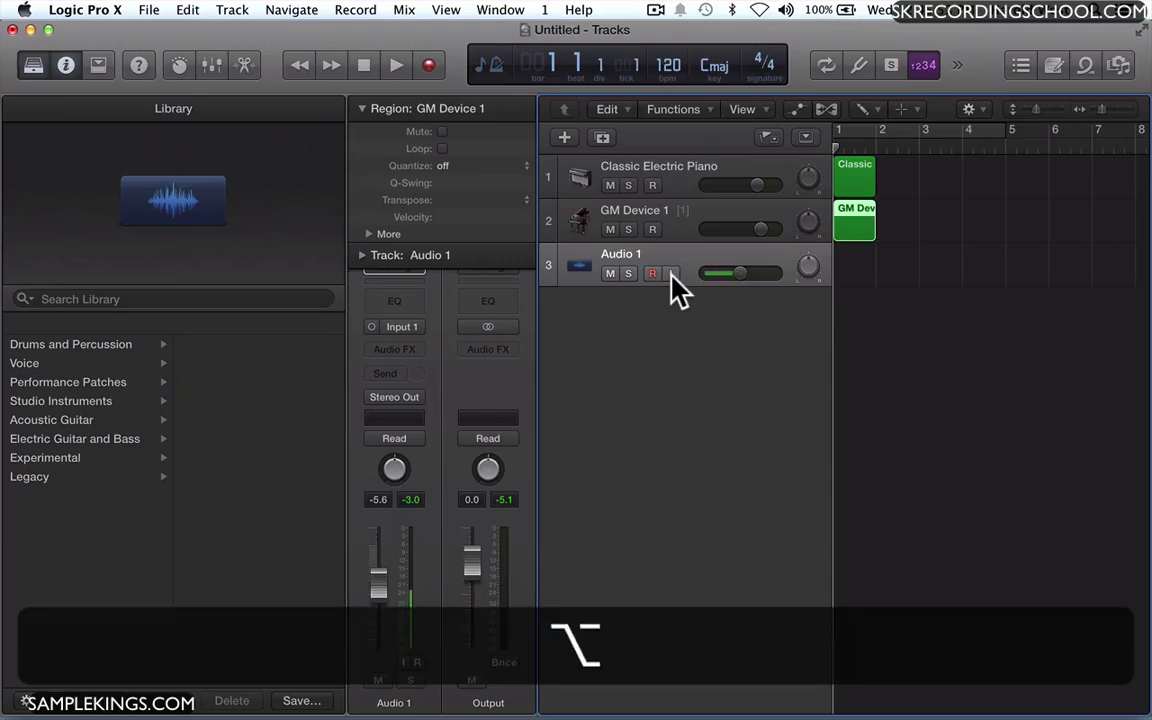
pyautogui.press('super')
pyautogui.press('alt+super+n')
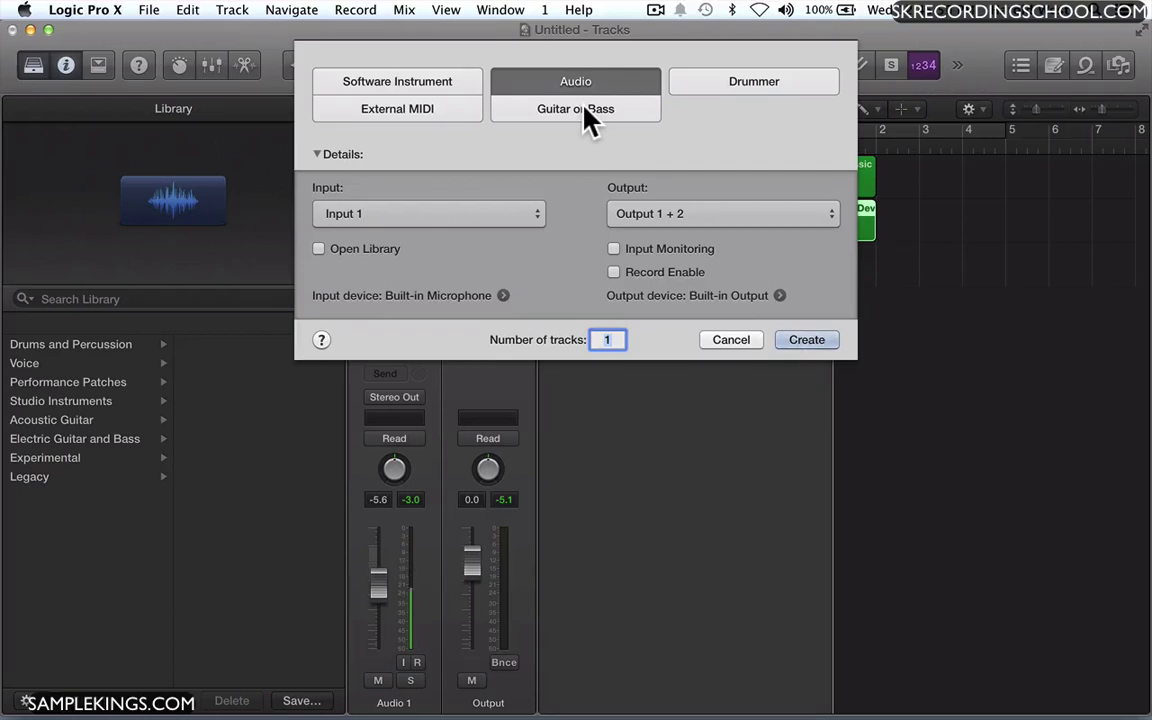
pyautogui.click(586, 112)
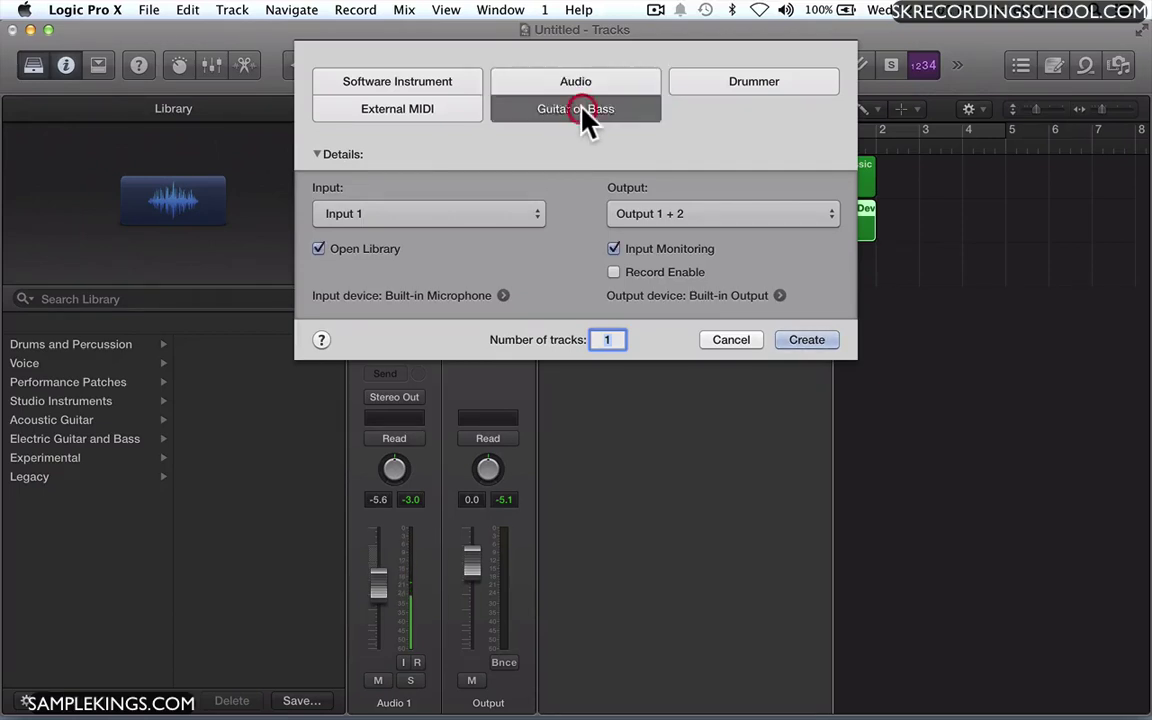
pyautogui.click(804, 346)
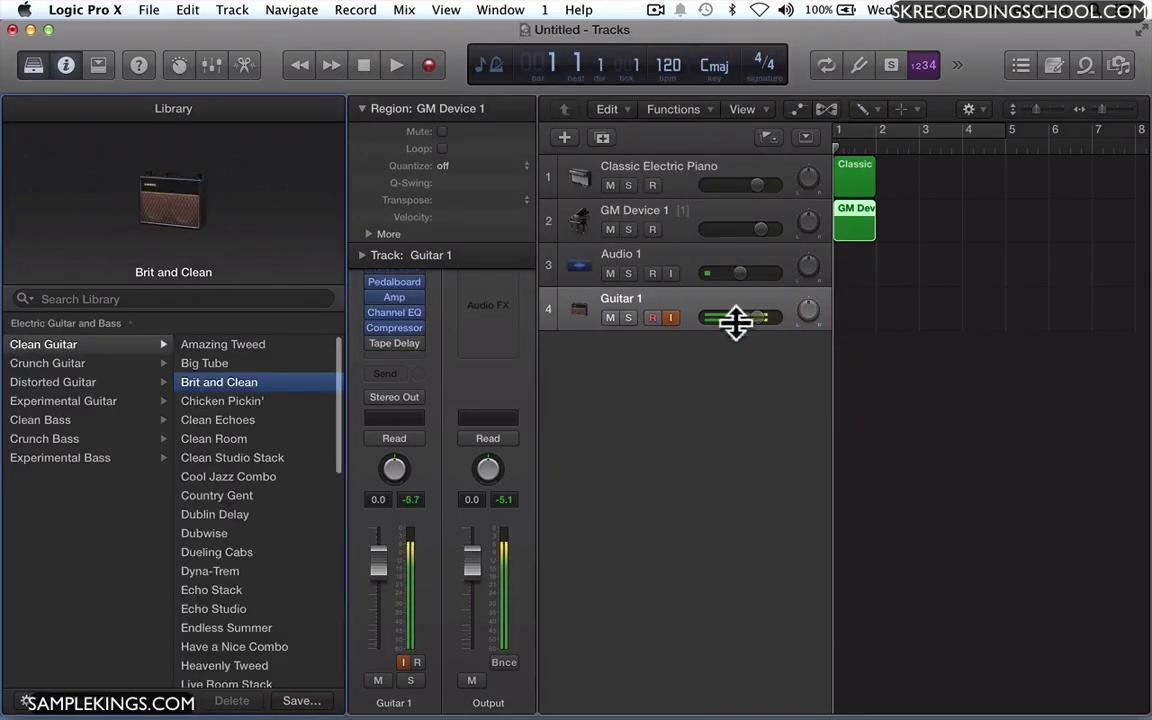
# Turn off input monitoring on the Guitar 1 track and lower its volume to about -5.2 dB
pyautogui.click(671, 318)
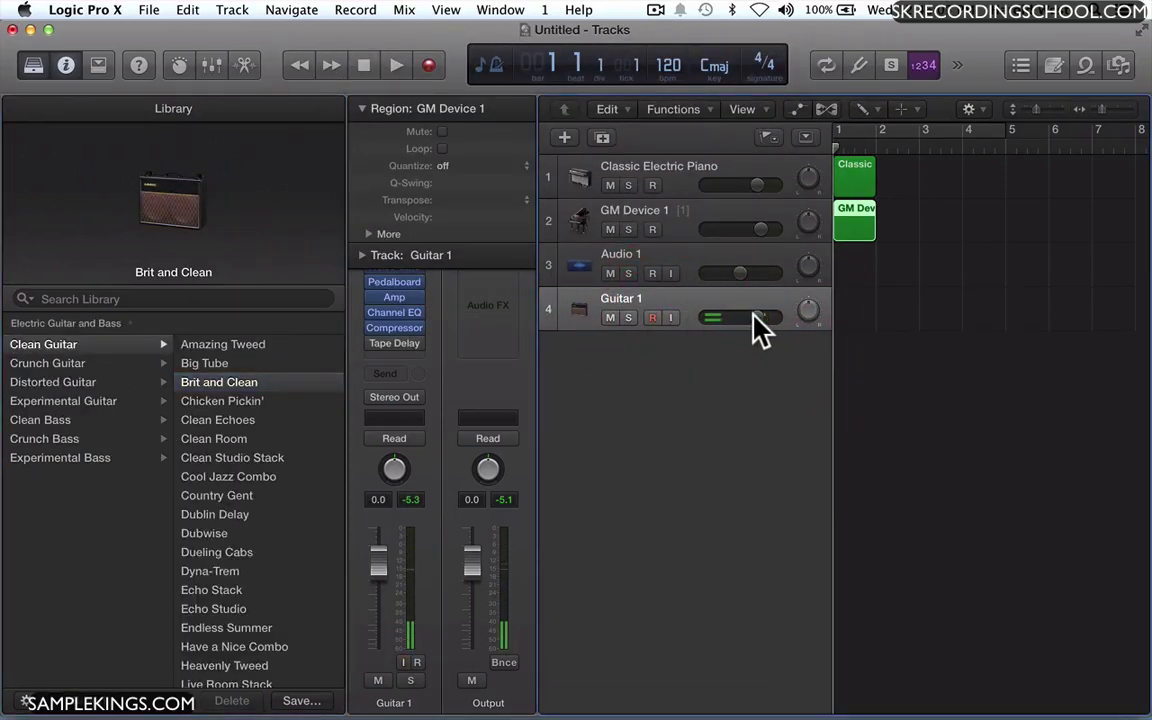
pyautogui.click(757, 318)
pyautogui.moveTo(757, 318); pyautogui.dragTo(706, 318)
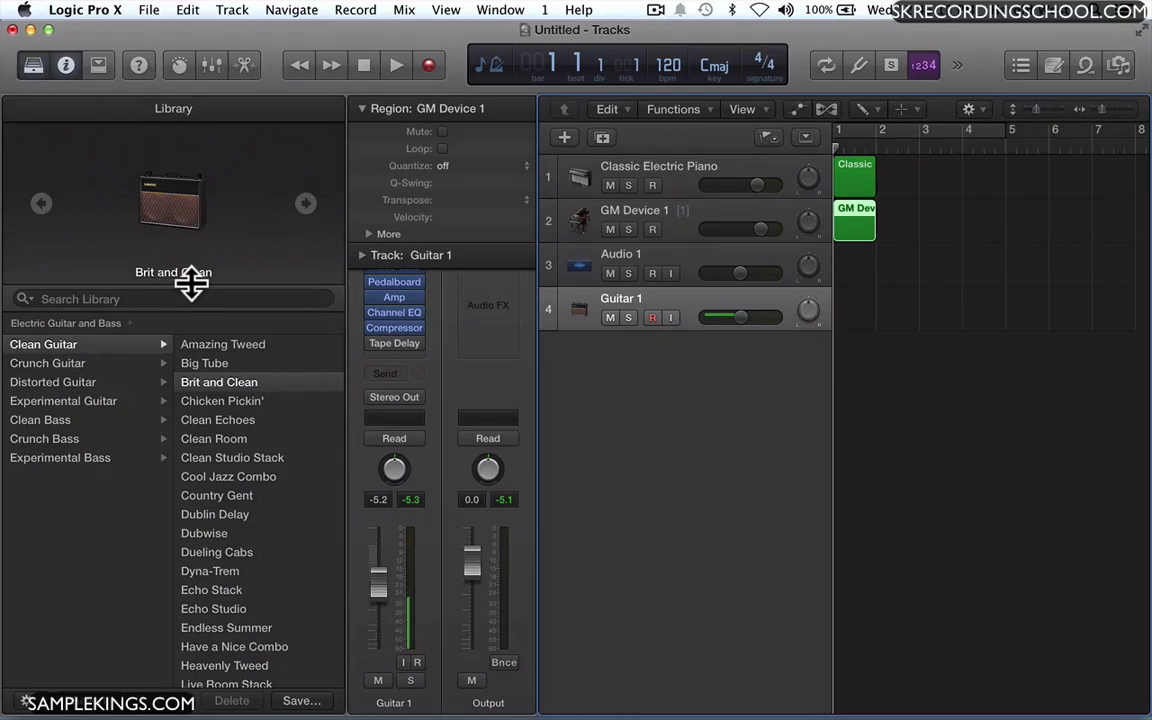
# Load the Chicken Pickin' clean guitar patch on the guitar track and browse the Crunch Bass patches
pyautogui.click(222, 400)
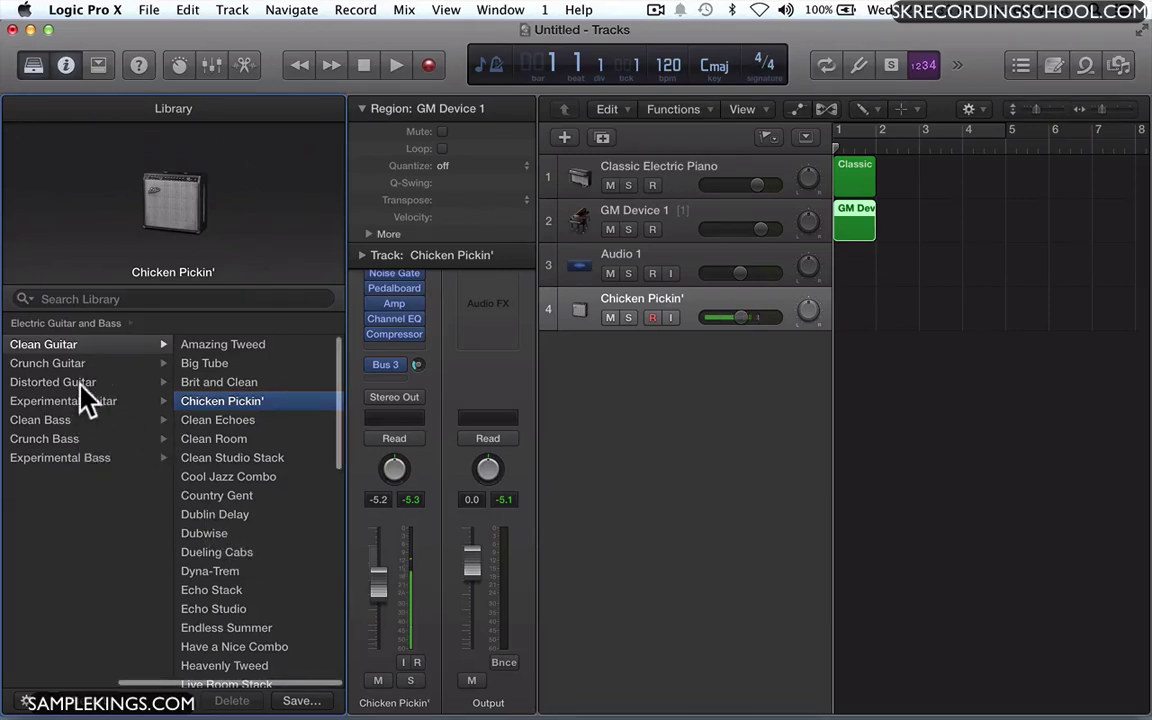
pyautogui.click(76, 438)
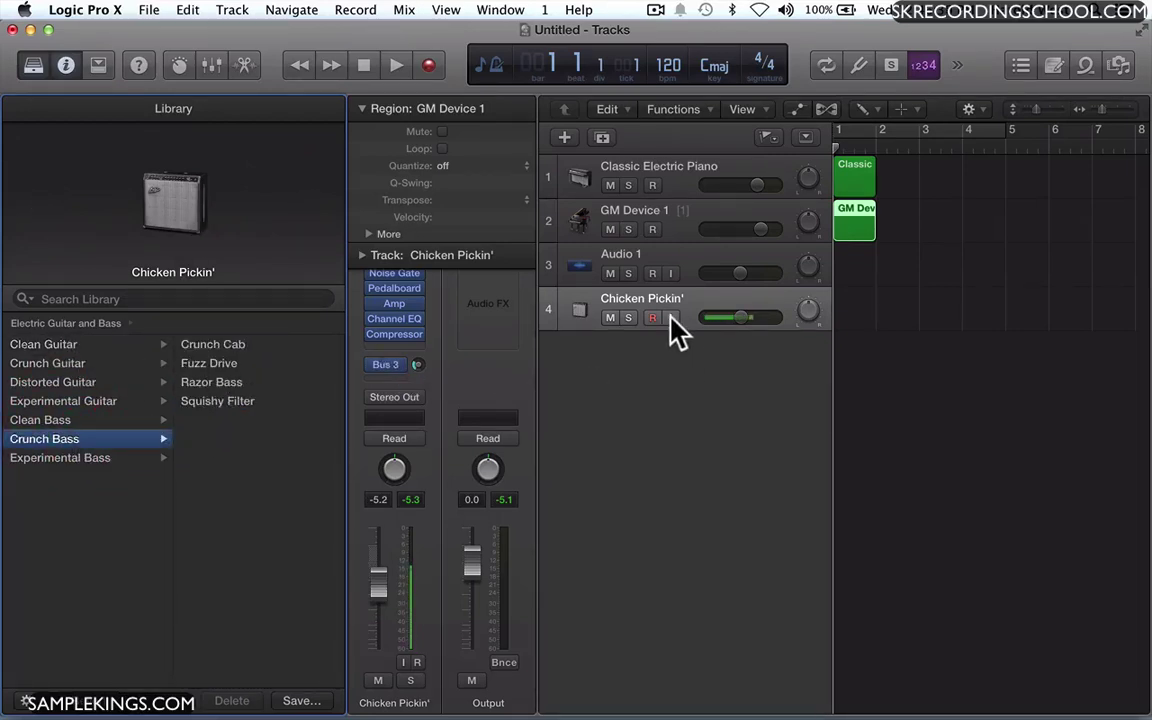
# Try out input monitoring on the Chicken Pickin' track, set its volume to about -17.2 dB and leave monitoring off
pyautogui.moveTo(378, 586); pyautogui.dragTo(378, 652)
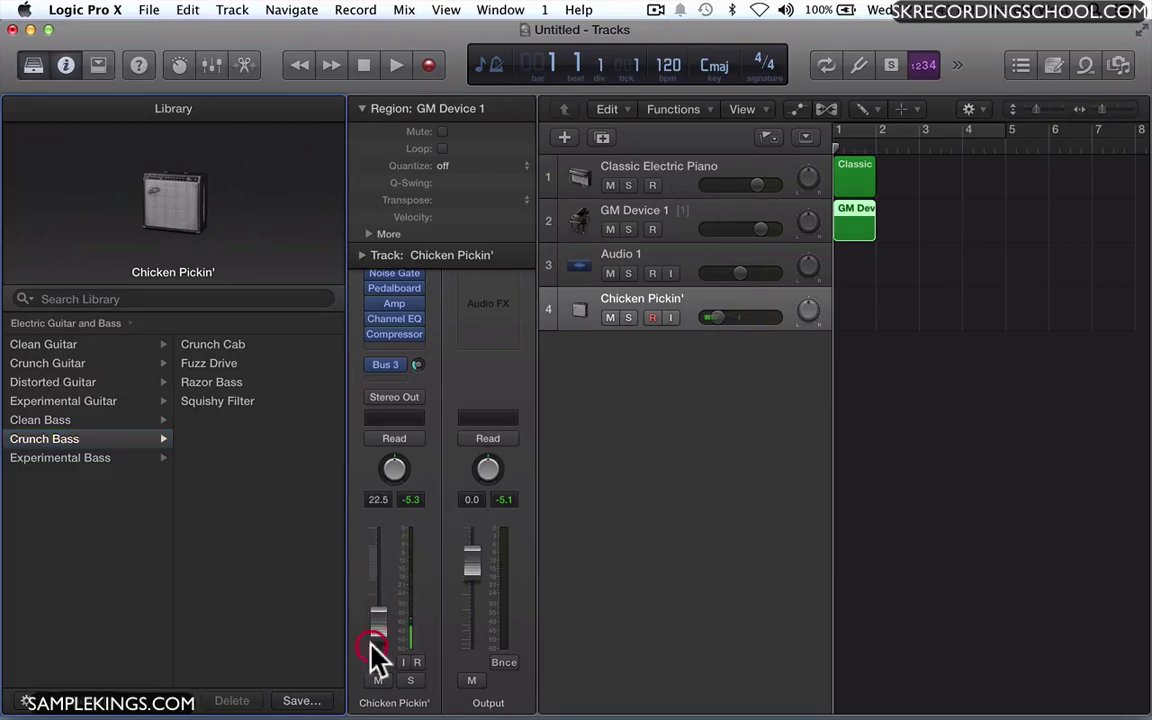
pyautogui.click(672, 318)
pyautogui.moveTo(740, 317); pyautogui.dragTo(727, 320)
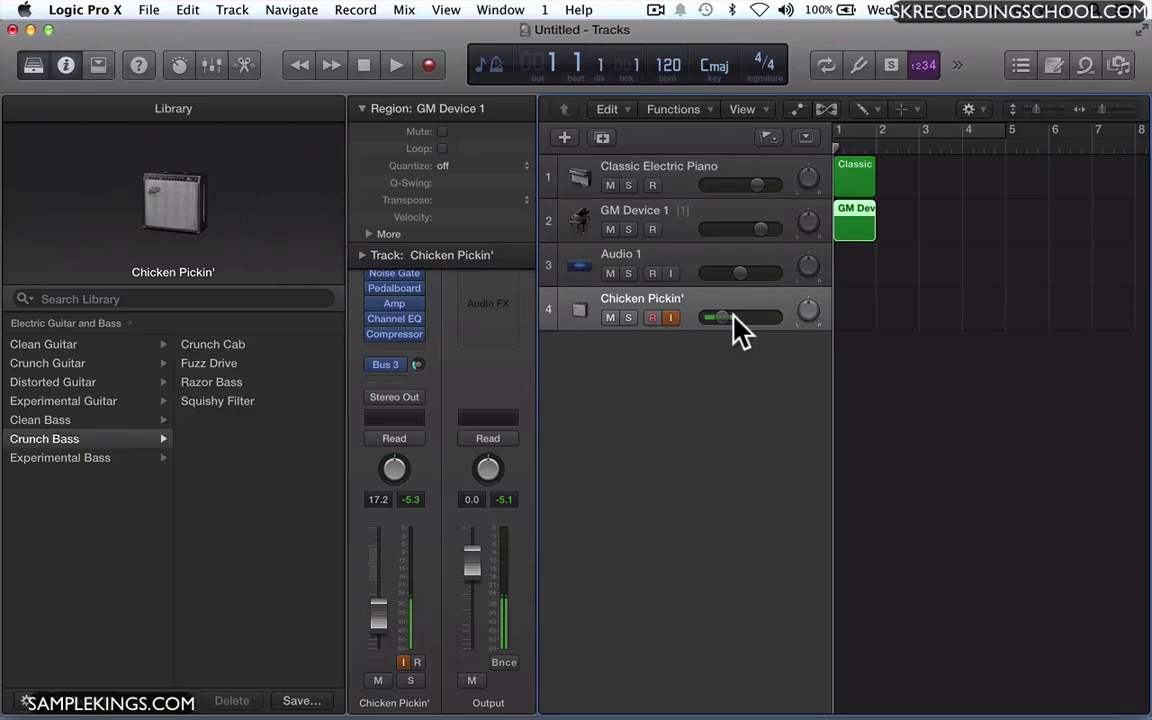
pyautogui.click(669, 318)
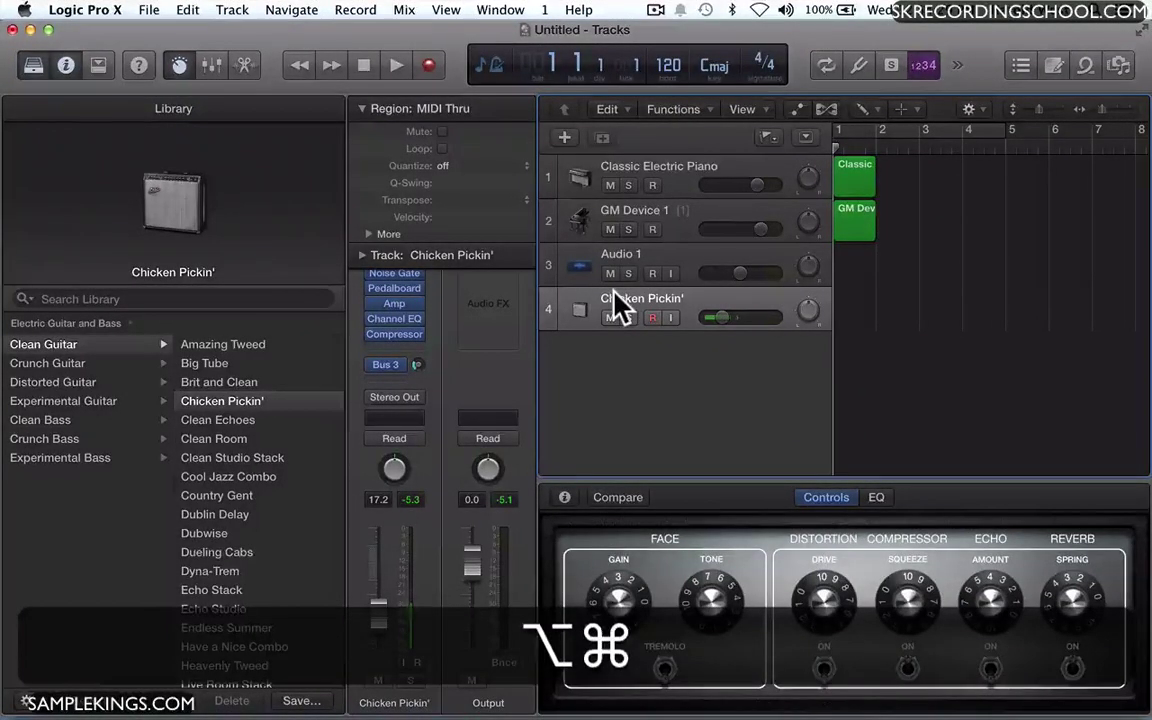
# Go through the available track types and add a Drummer track using Output 1 + 2 with the Library opened
pyautogui.press('alt+super+n')
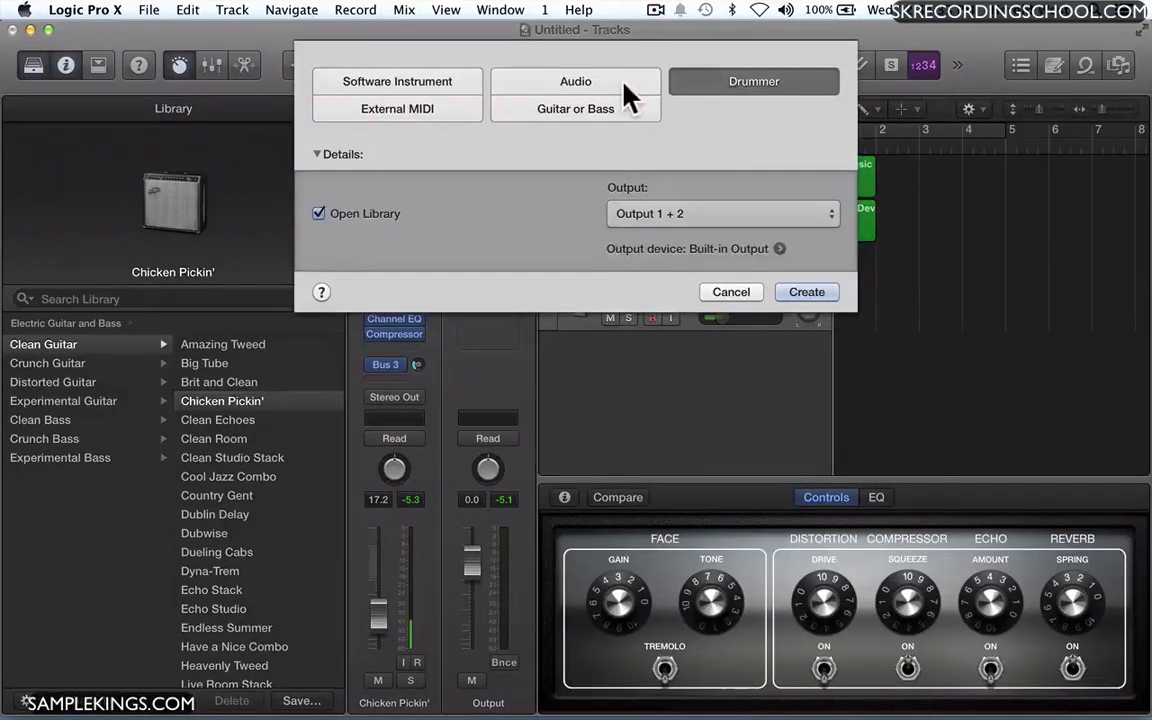
pyautogui.click(595, 80)
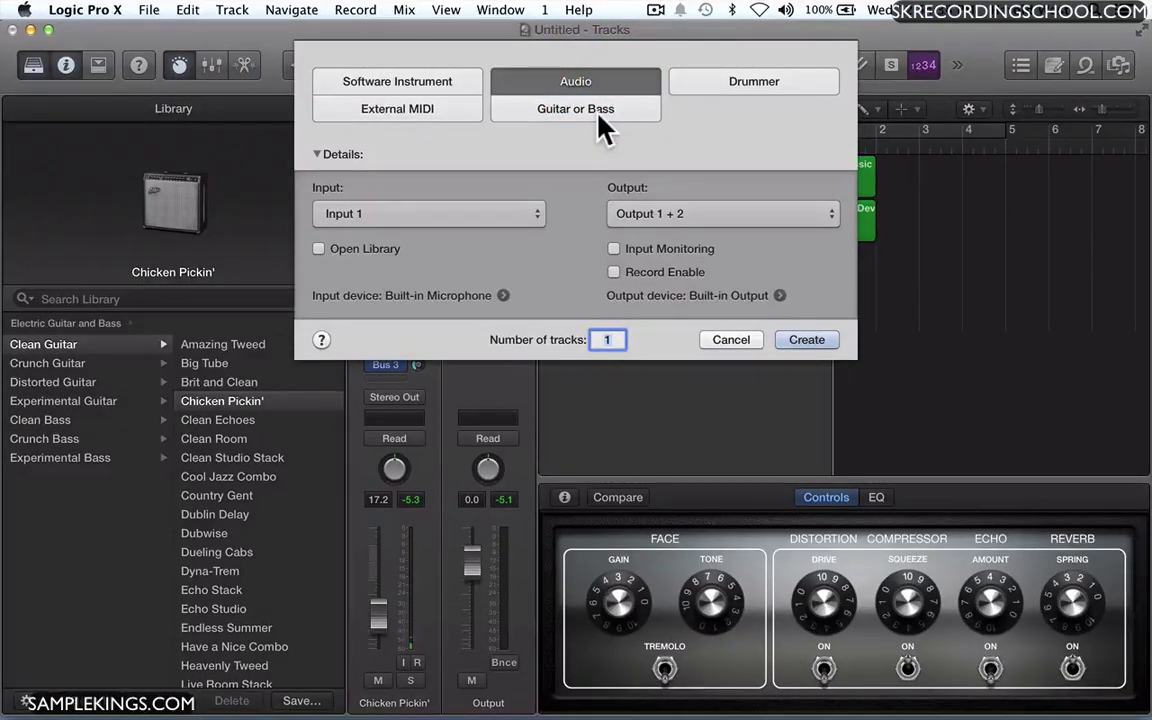
pyautogui.click(599, 113)
pyautogui.click(432, 85)
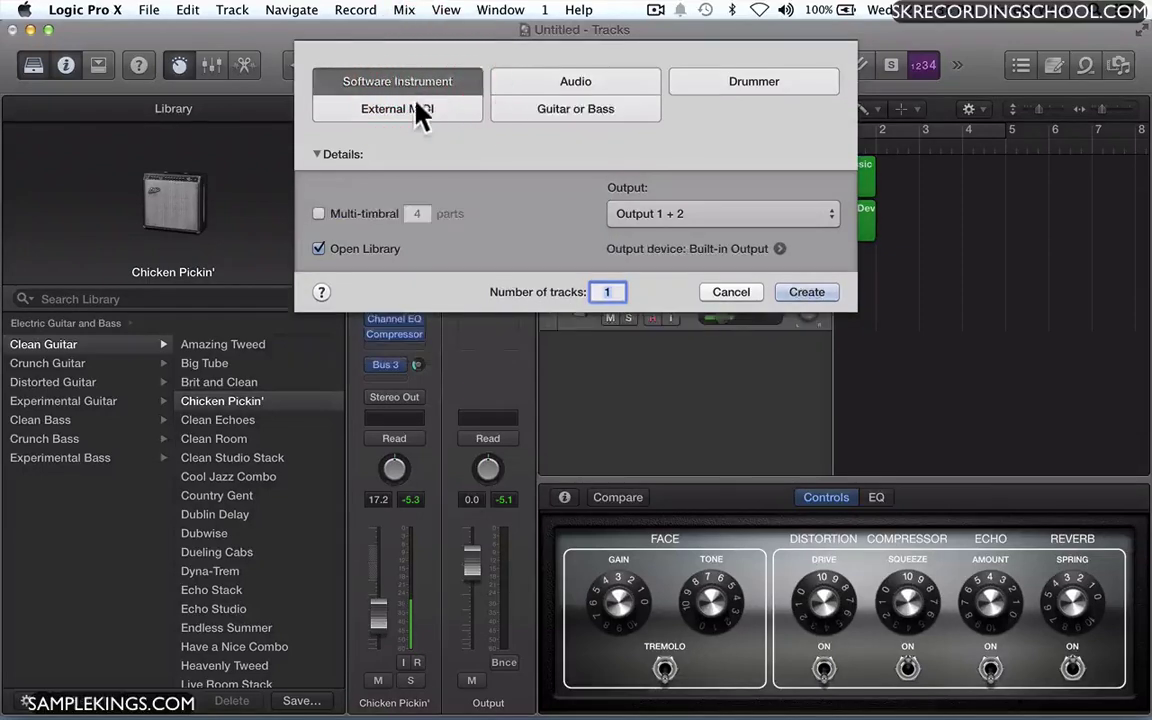
pyautogui.click(419, 109)
pyautogui.click(733, 84)
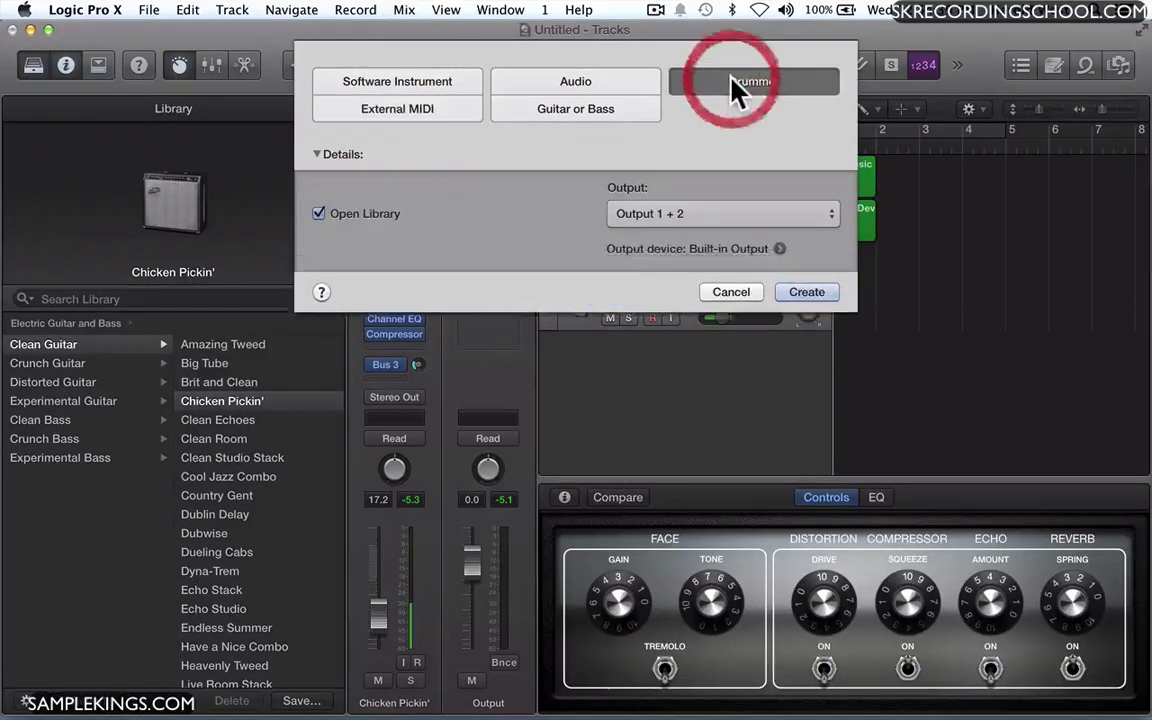
pyautogui.click(805, 292)
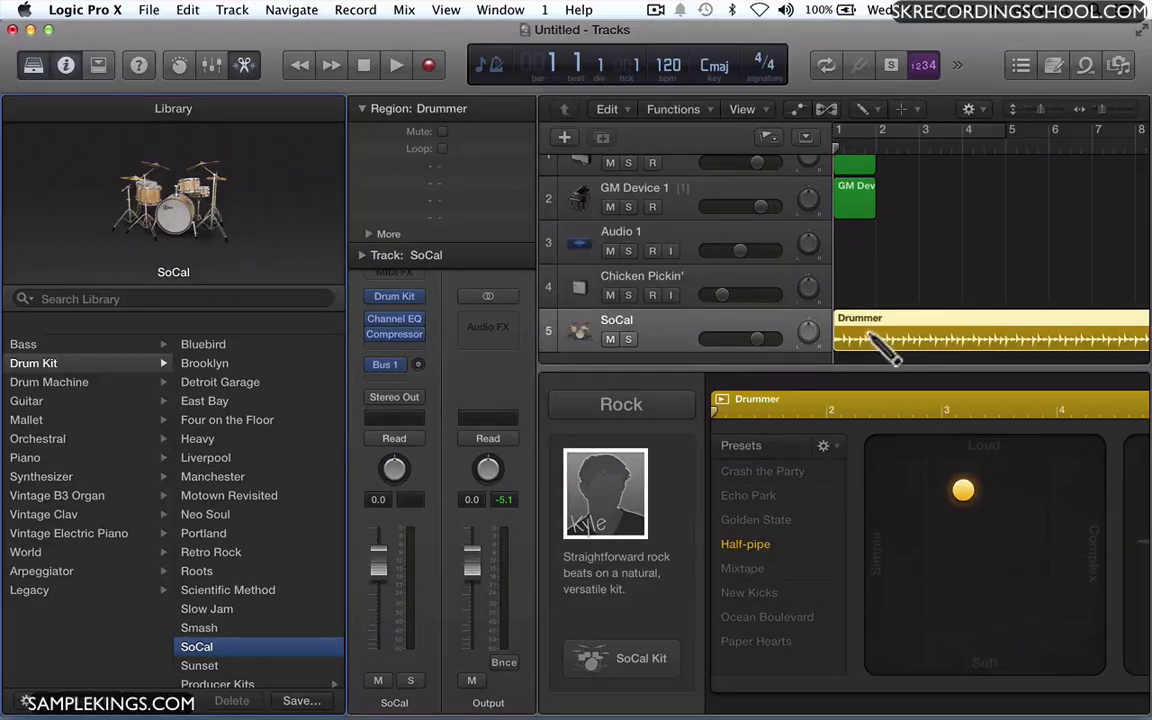
# Play the SoCal drummer track, shift its Half-pipe beat towards louder and more complex, and stop playback
pyautogui.moveTo(617, 528)
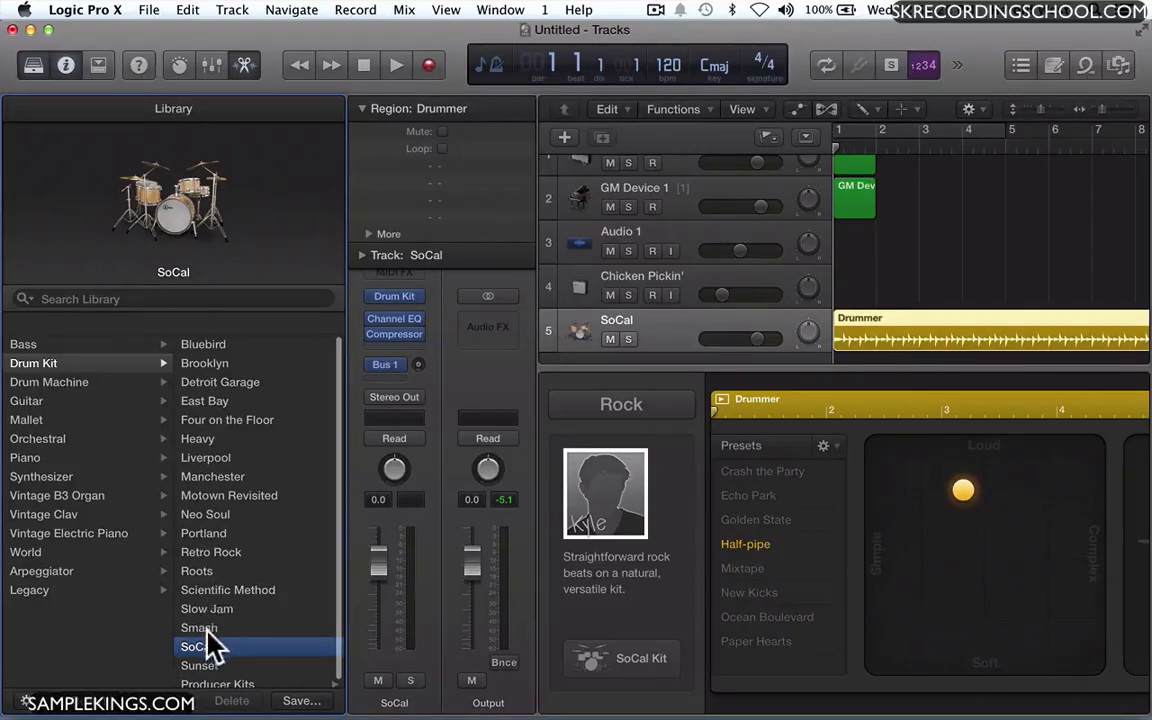
pyautogui.click(397, 65)
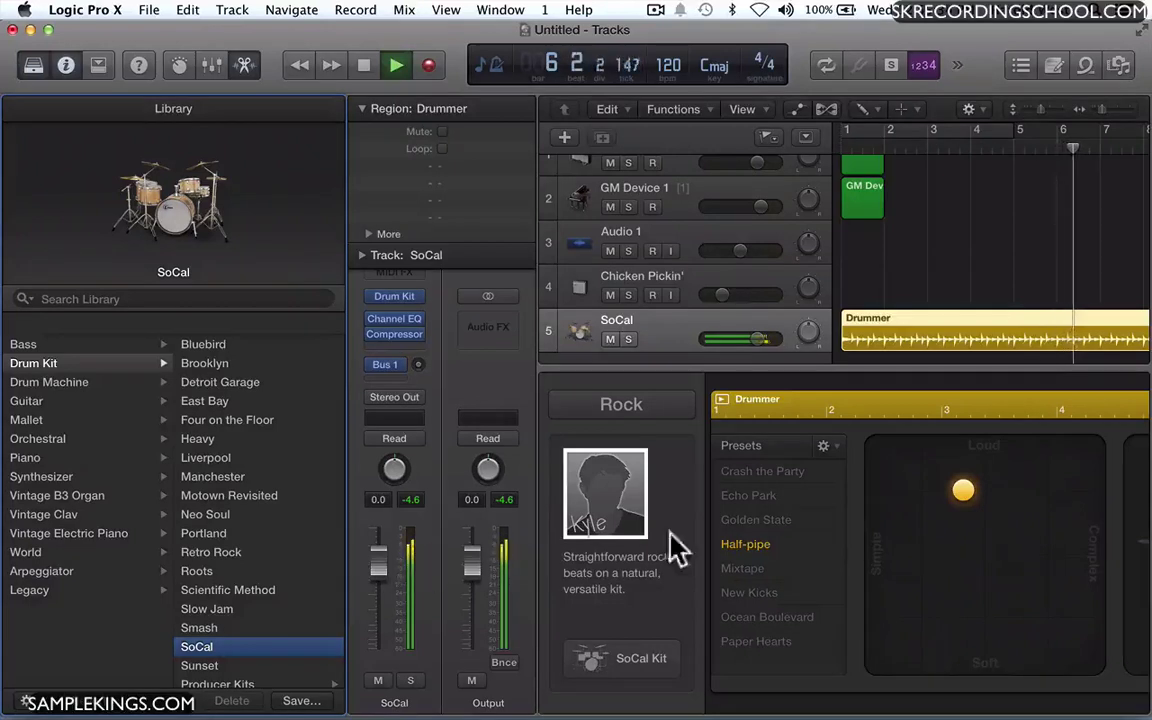
pyautogui.moveTo(963, 490); pyautogui.dragTo(1072, 462)
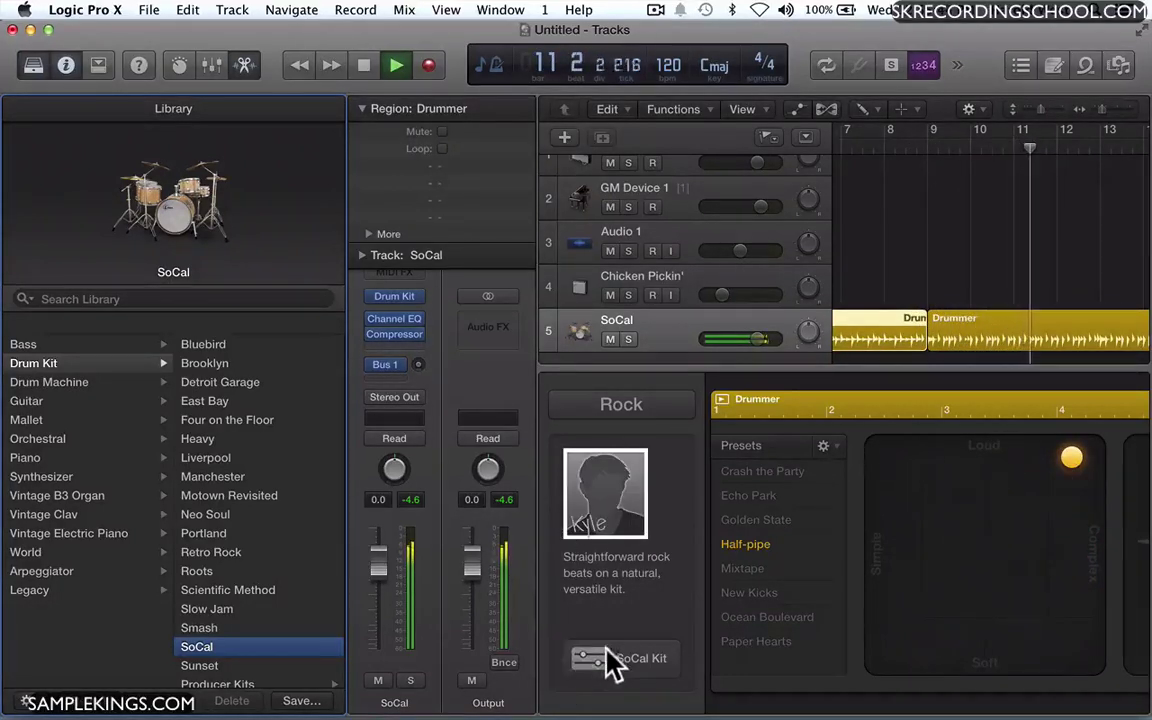
pyautogui.click(366, 66)
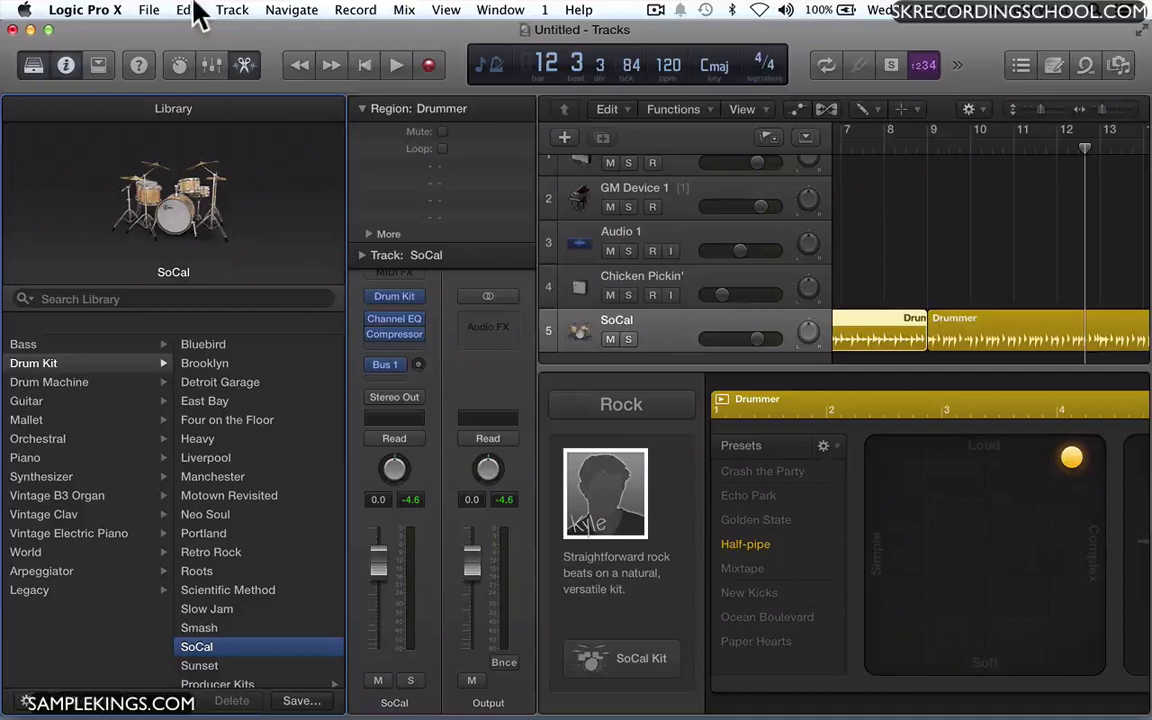
# Save the project as a template named My New Template in the Project Templates folder
pyautogui.click(148, 10)
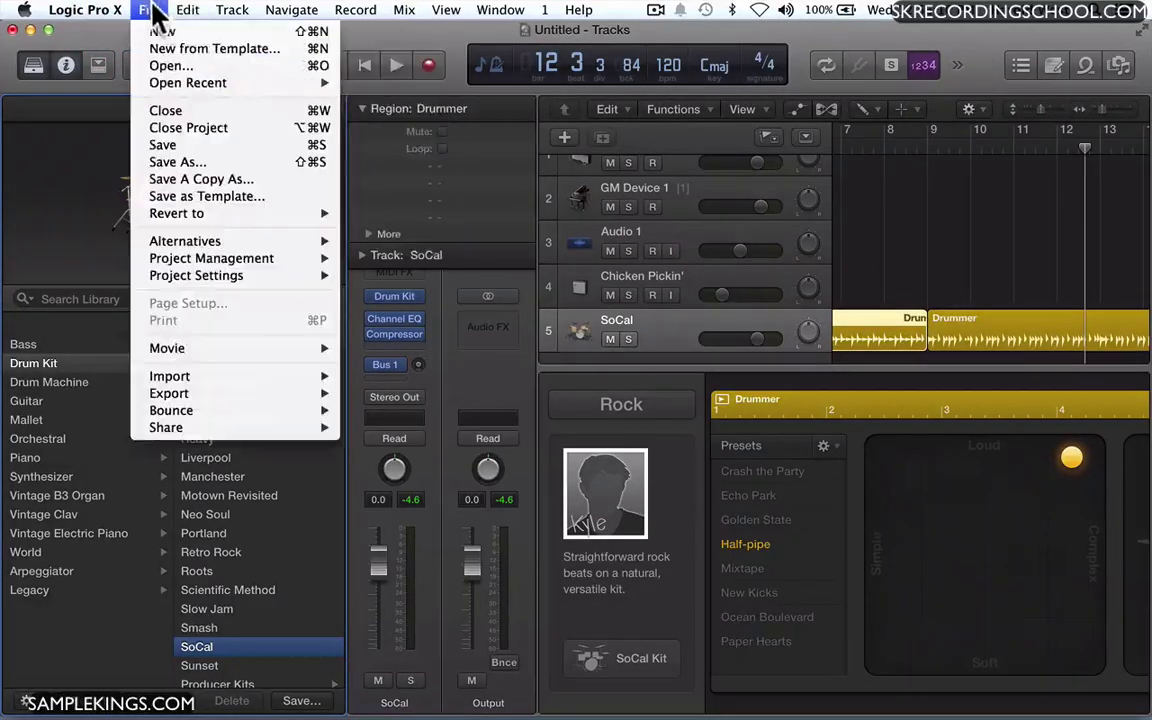
pyautogui.click(183, 197)
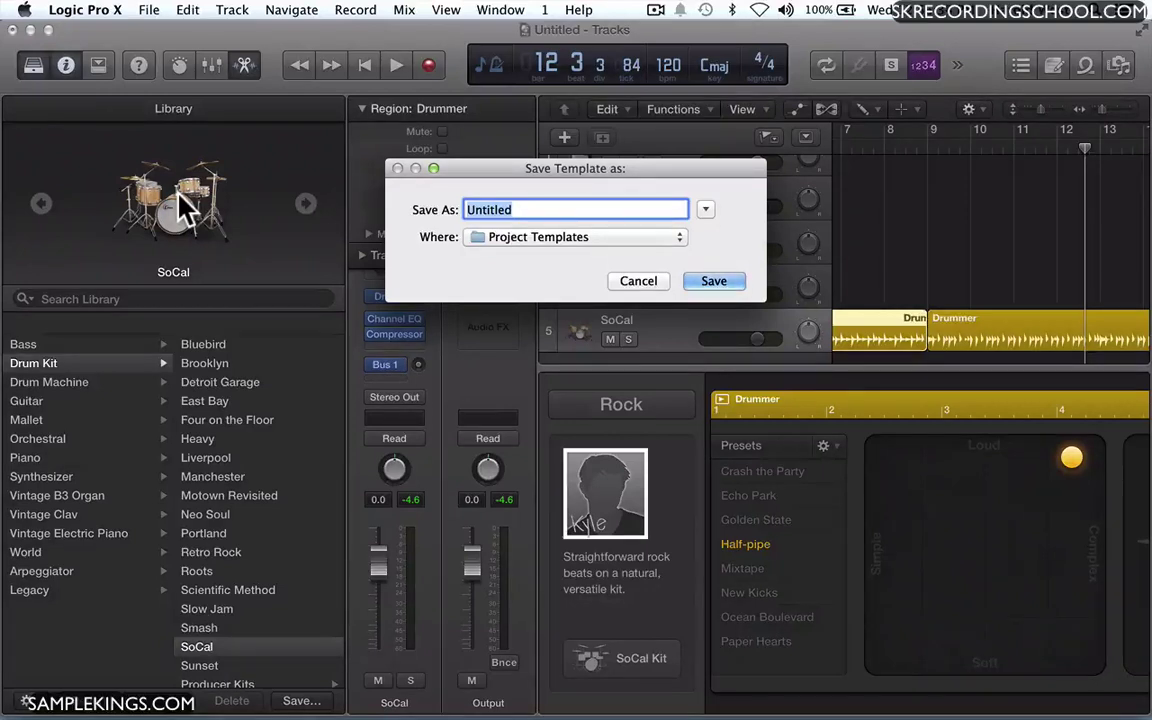
pyautogui.write('My ')
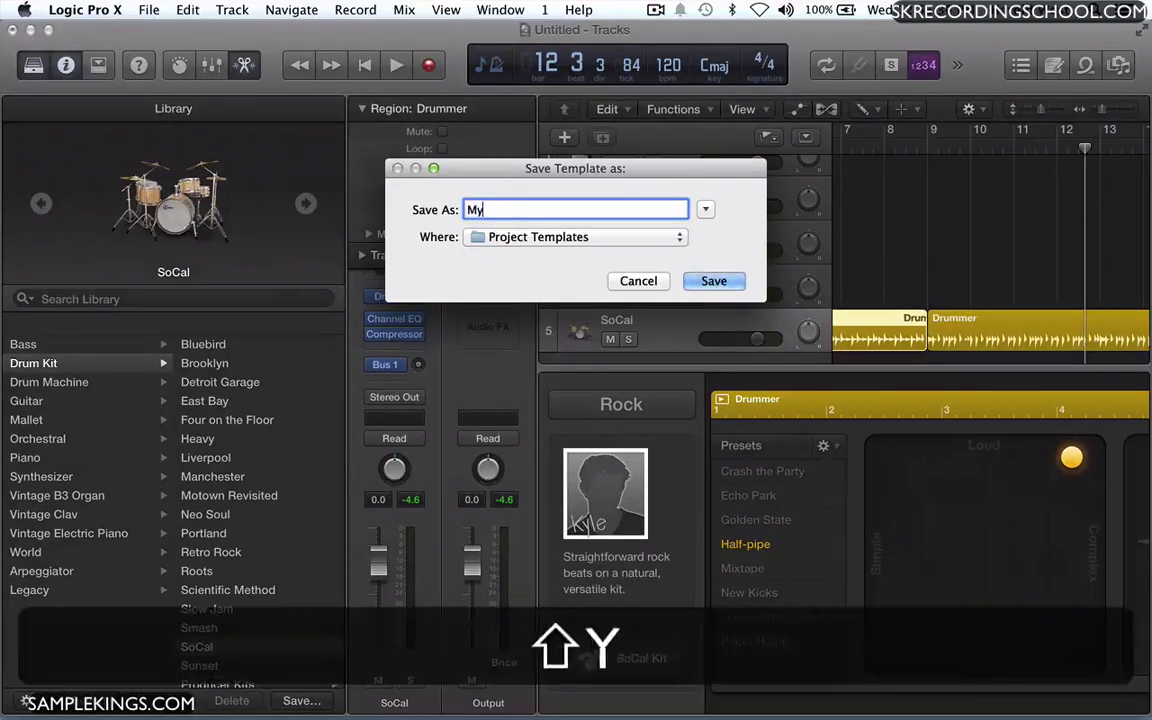
pyautogui.write('N')
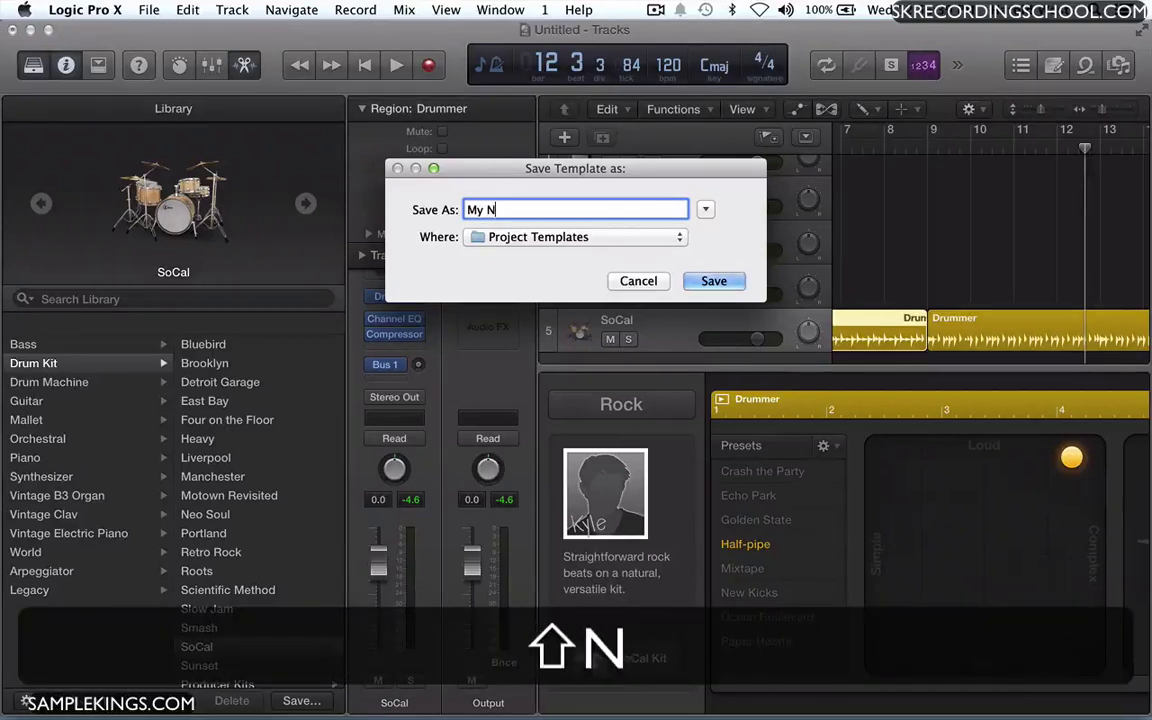
pyautogui.write('ew Tem')
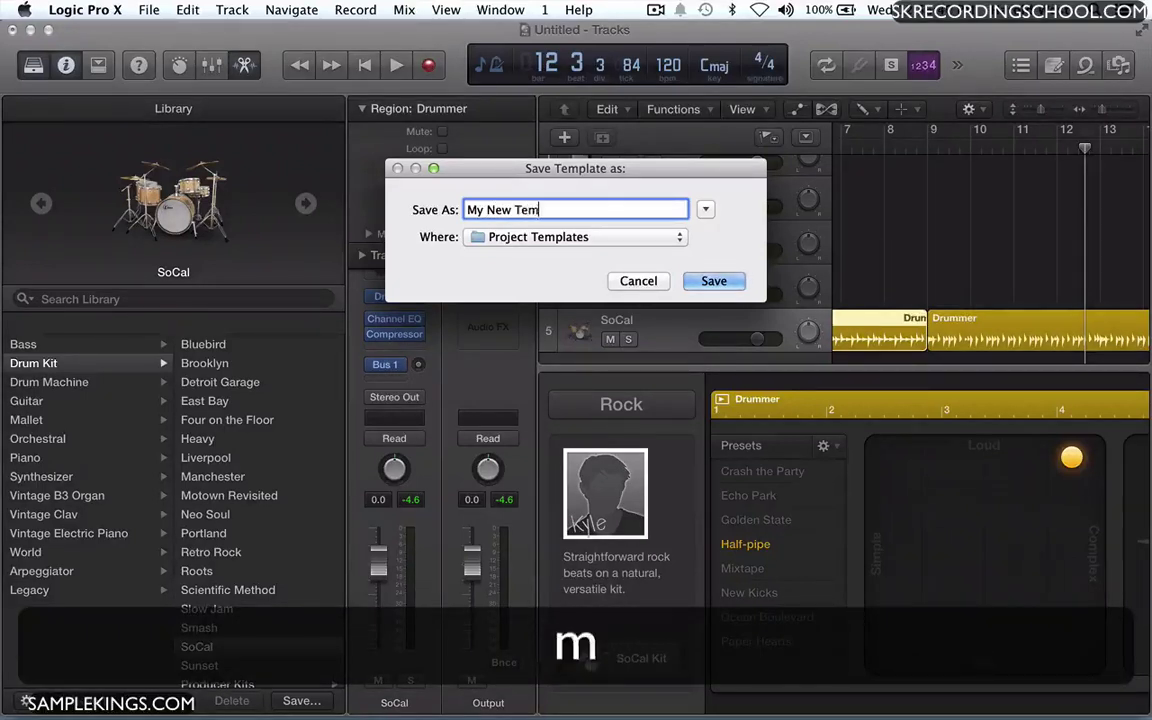
pyautogui.write('plate')
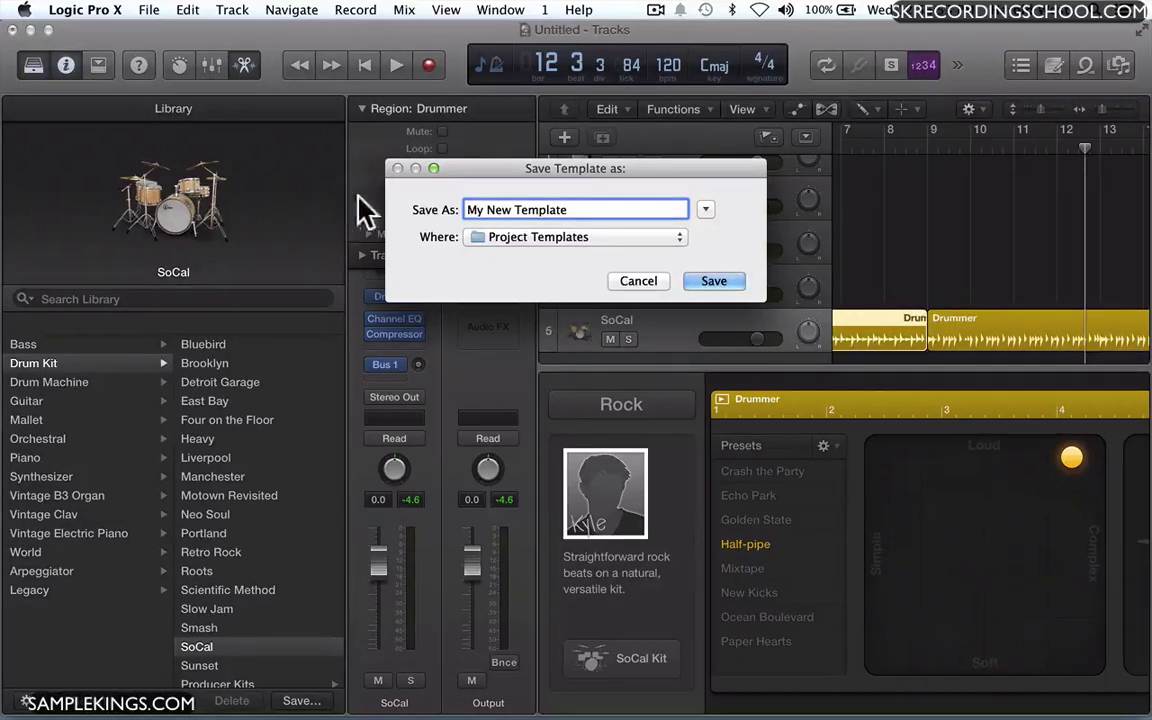
pyautogui.click(716, 283)
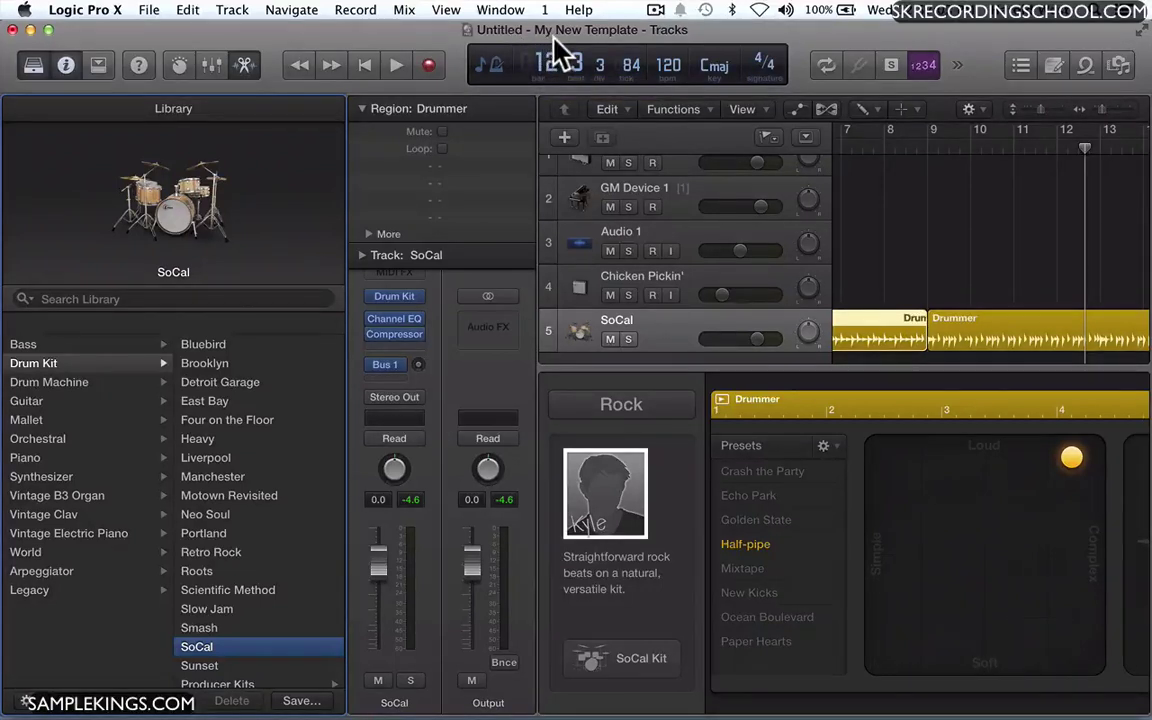
# Close the current project without saving it and create a new project from the My New Template template
pyautogui.click(12, 29)
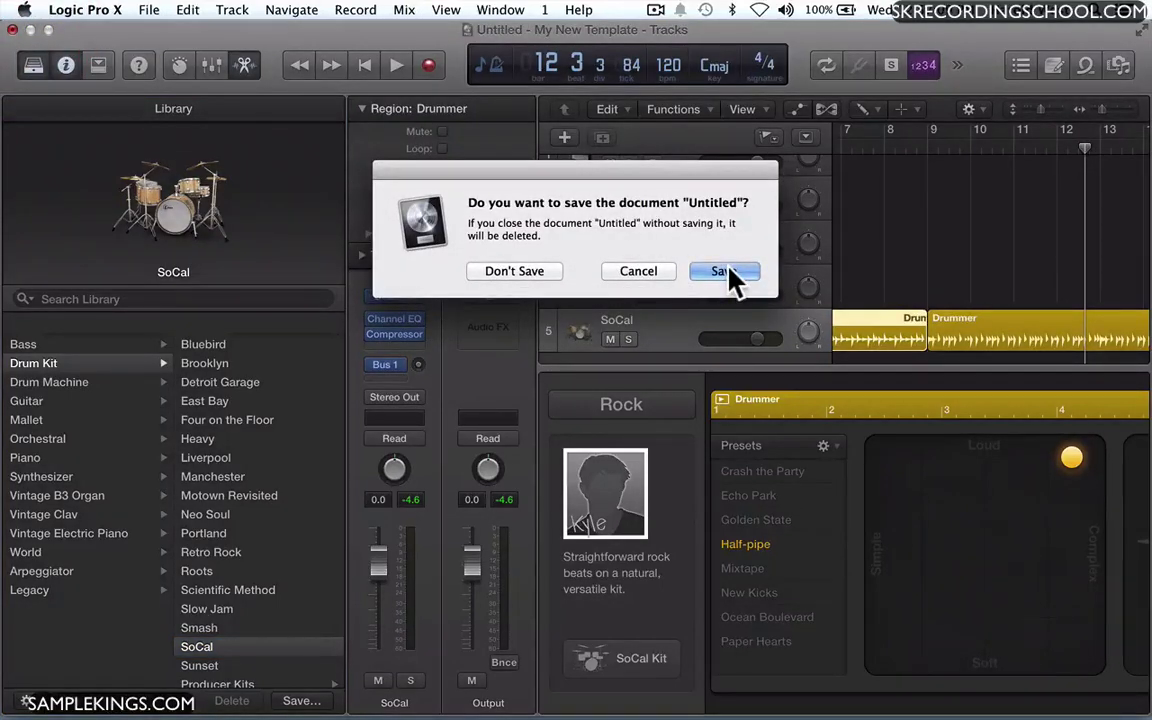
pyautogui.click(523, 271)
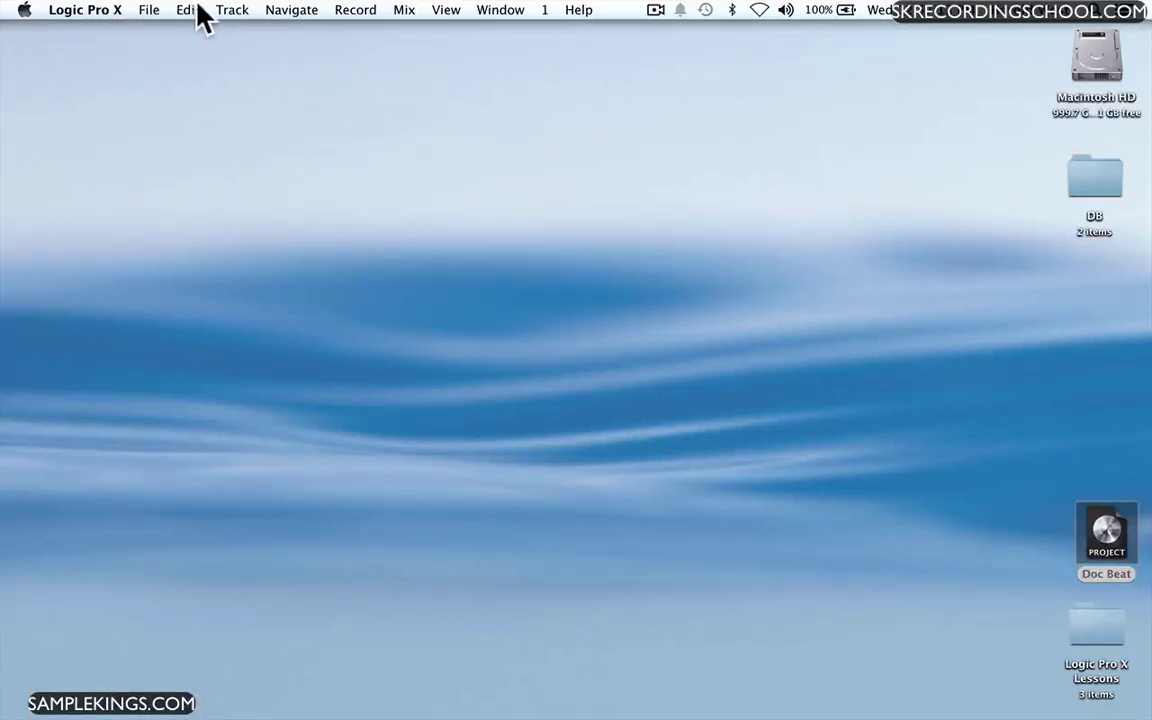
pyautogui.click(150, 10)
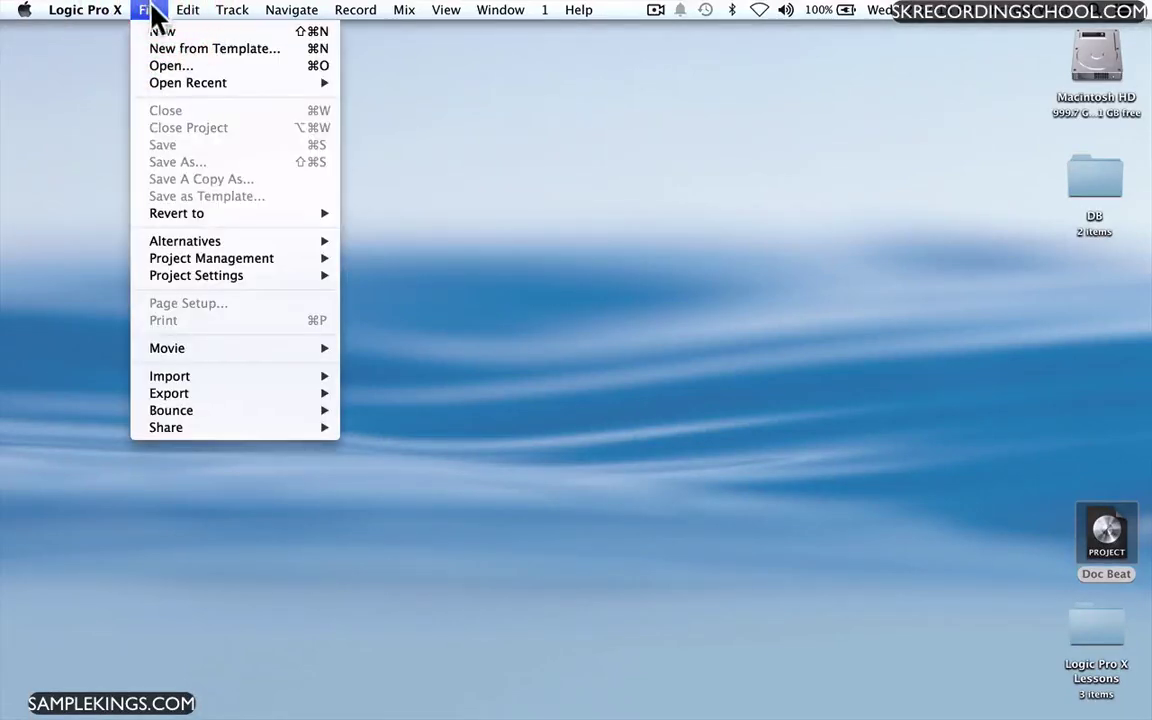
pyautogui.click(165, 48)
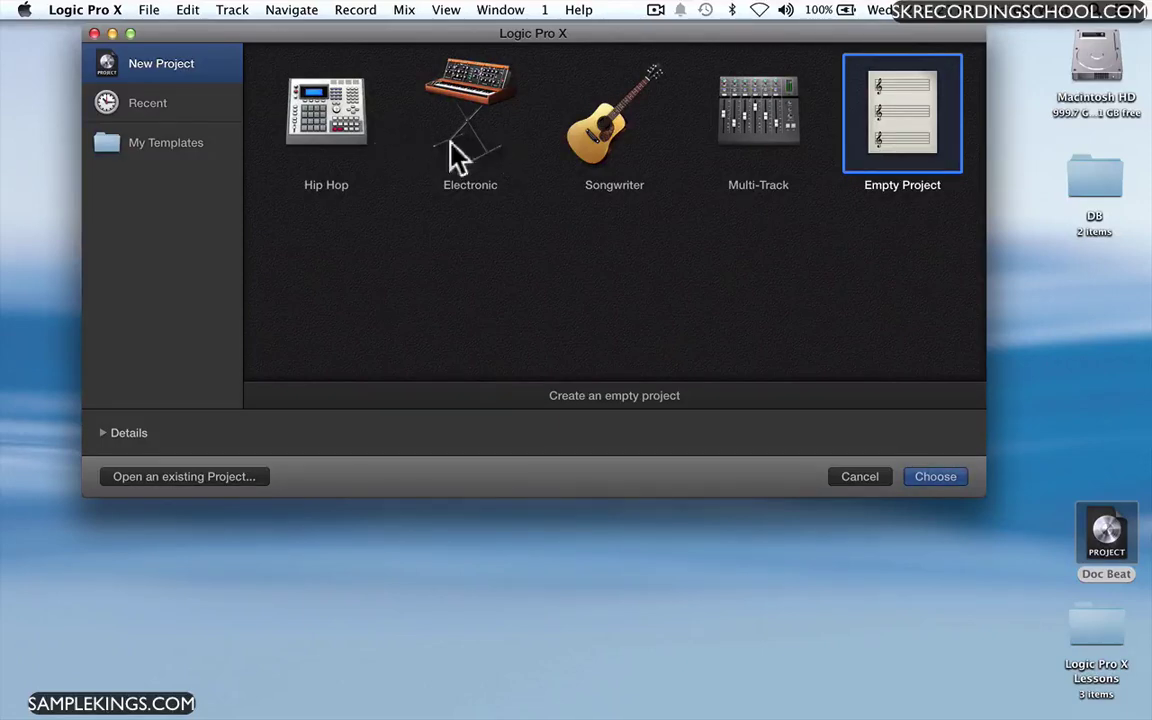
pyautogui.click(184, 112)
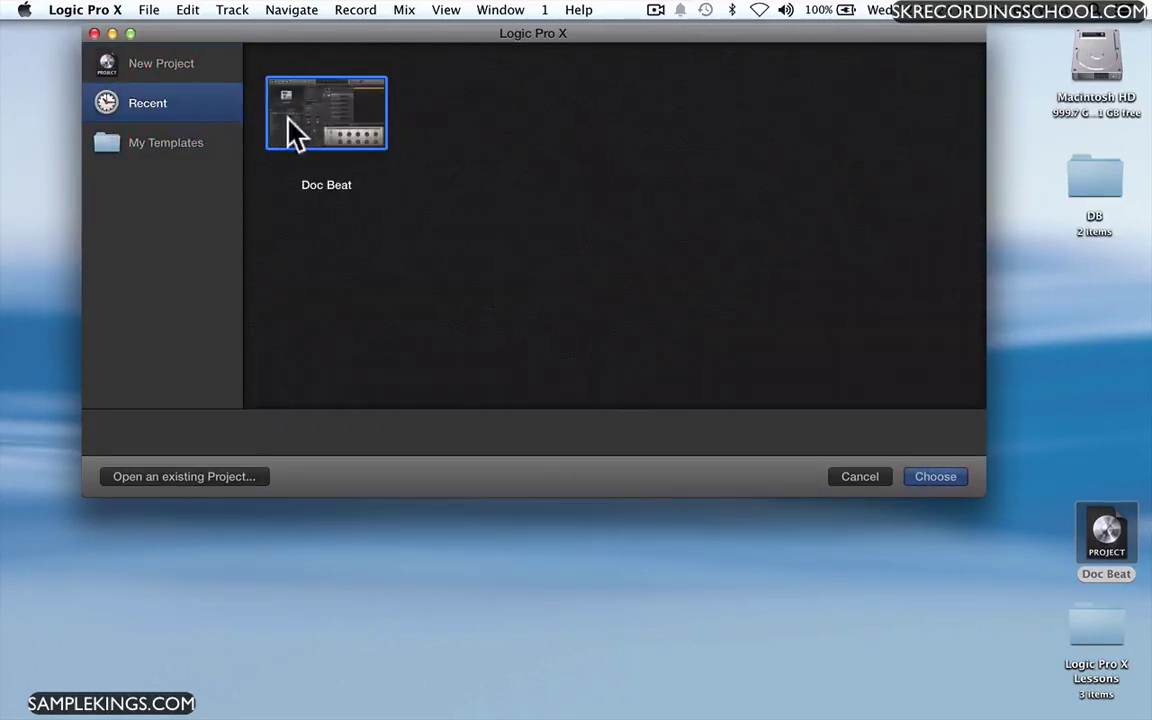
pyautogui.click(160, 150)
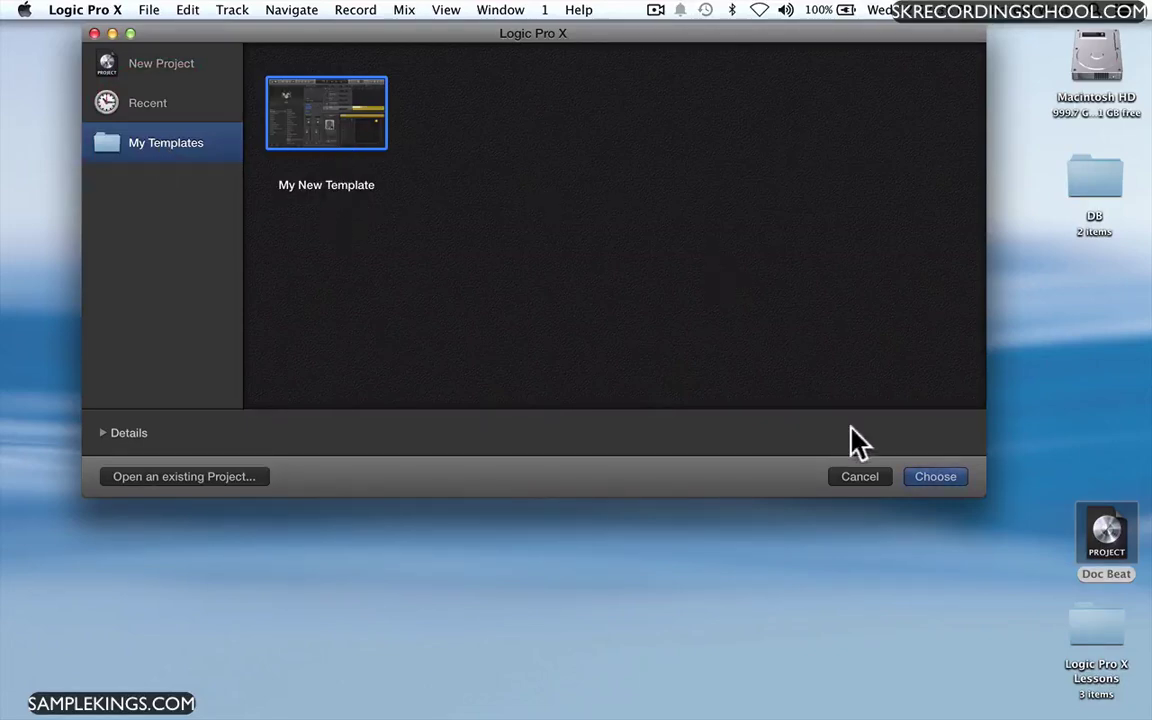
pyautogui.click(938, 478)
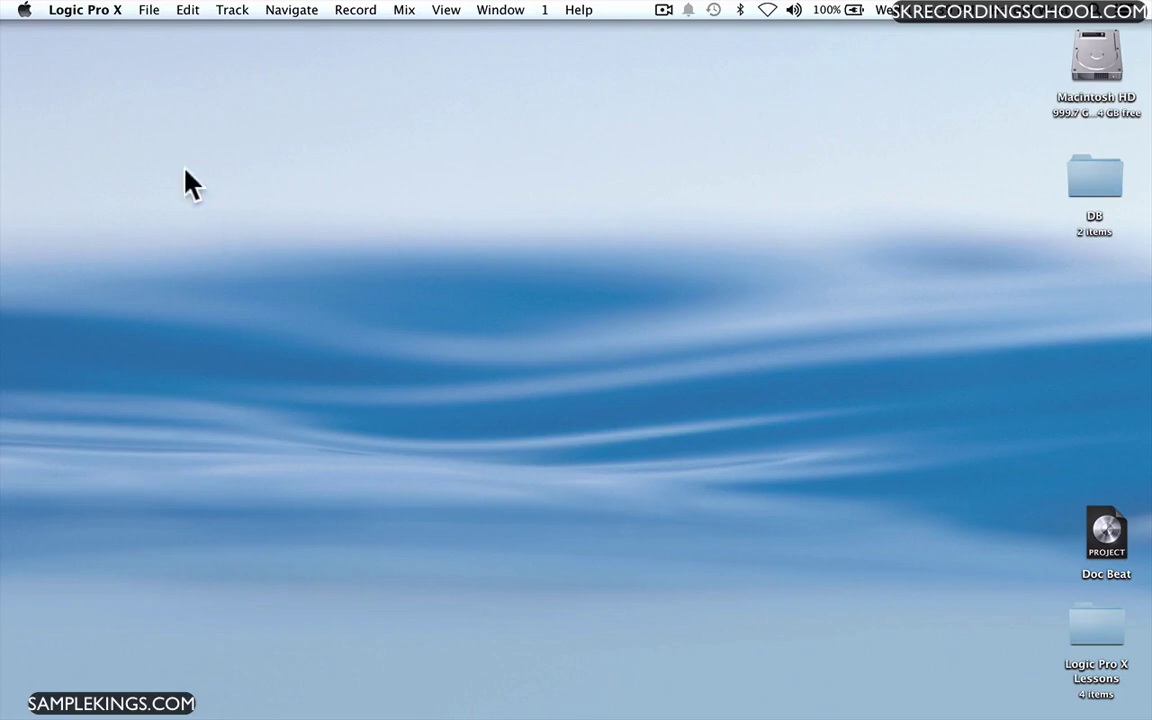
# Switch to Finder, launch Audio MIDI Setup from the Utilities folder and show its Audio Devices window
pyautogui.click(214, 268)
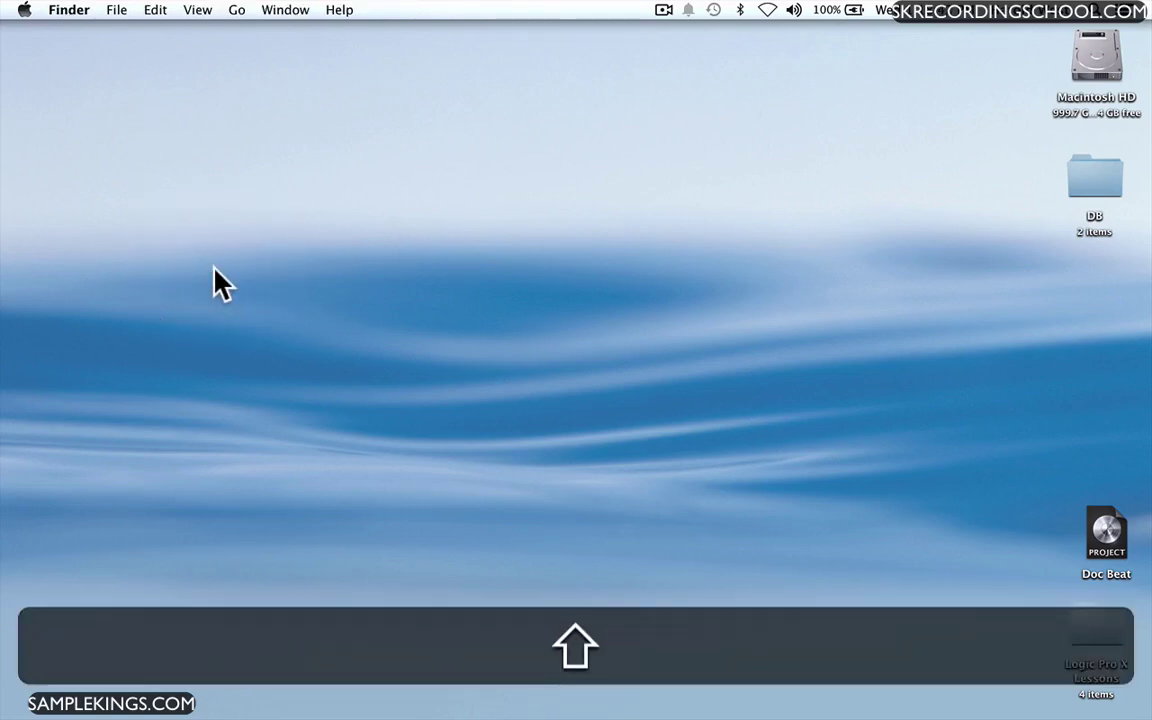
pyautogui.press('super+shift+a')
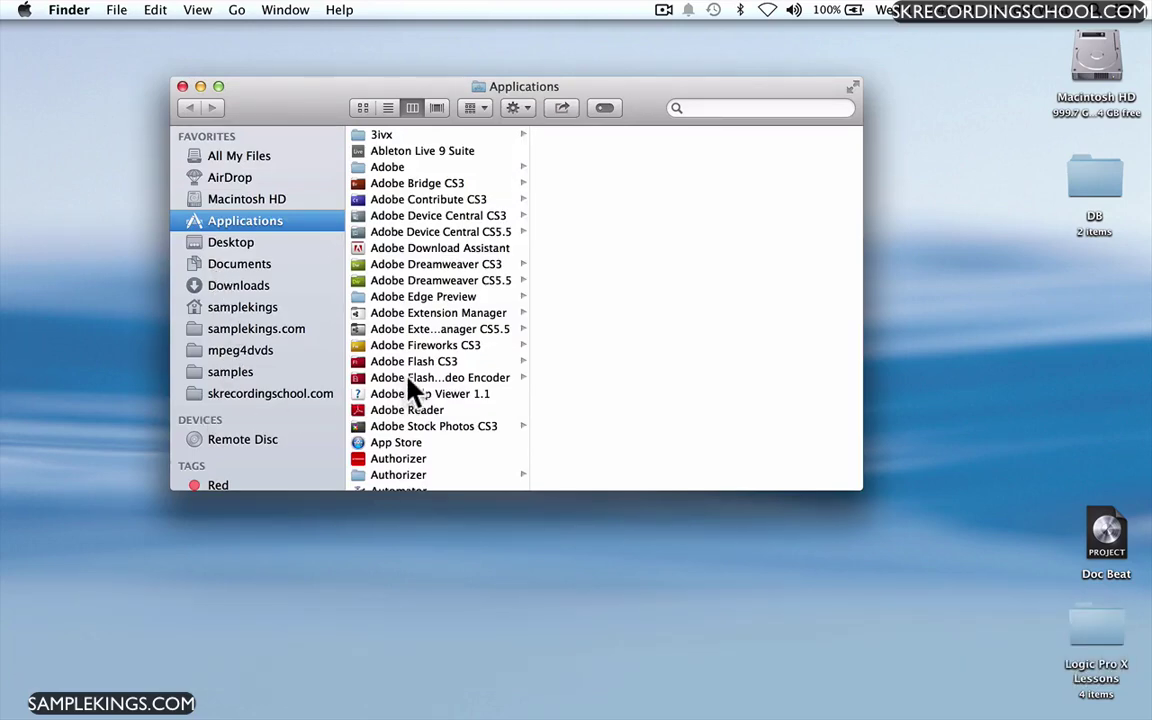
pyautogui.scroll(-20, 407, 379)
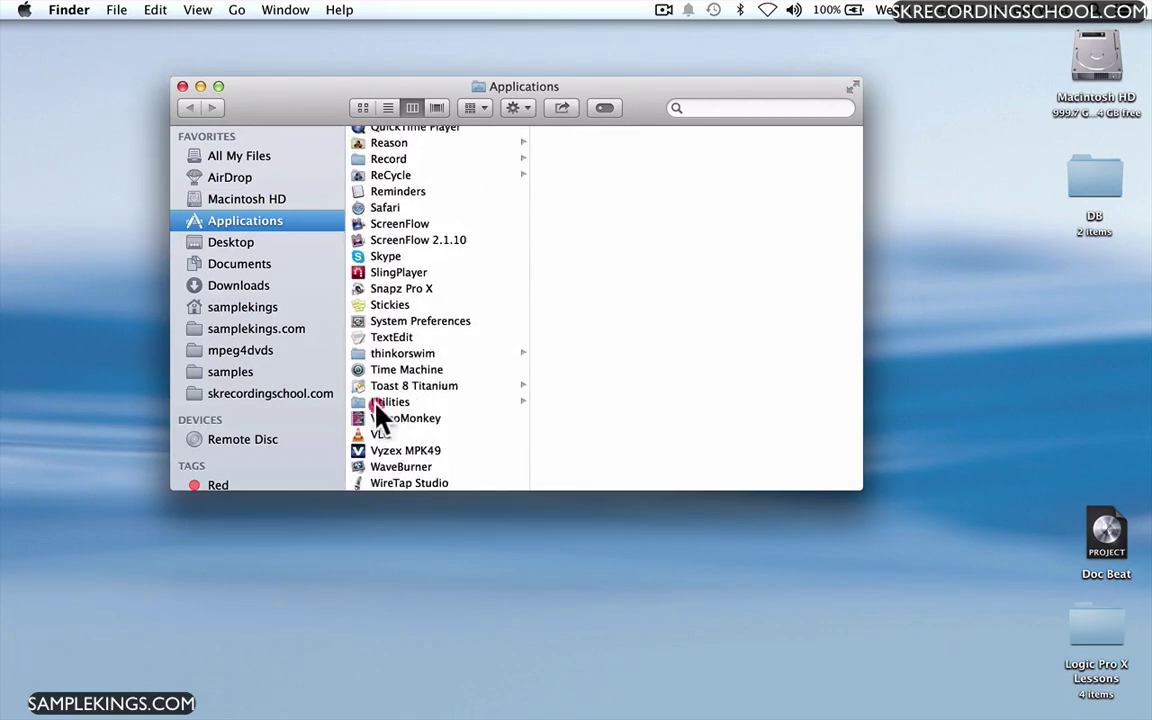
pyautogui.click(382, 399)
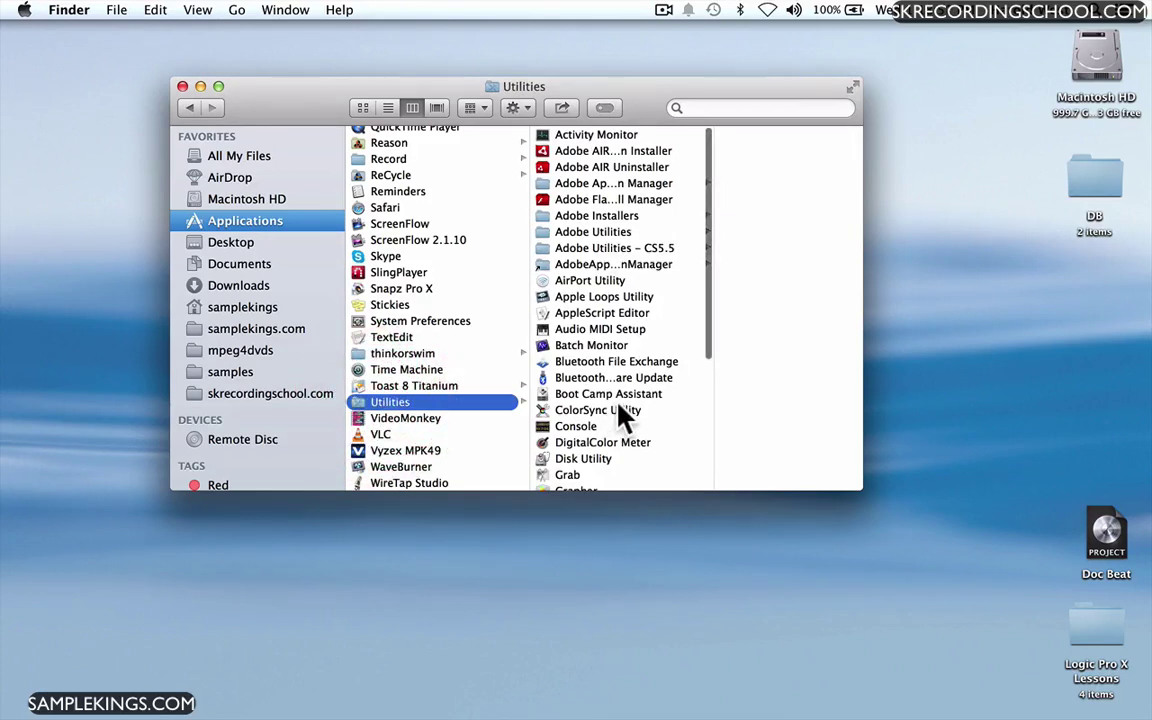
pyautogui.click(603, 333)
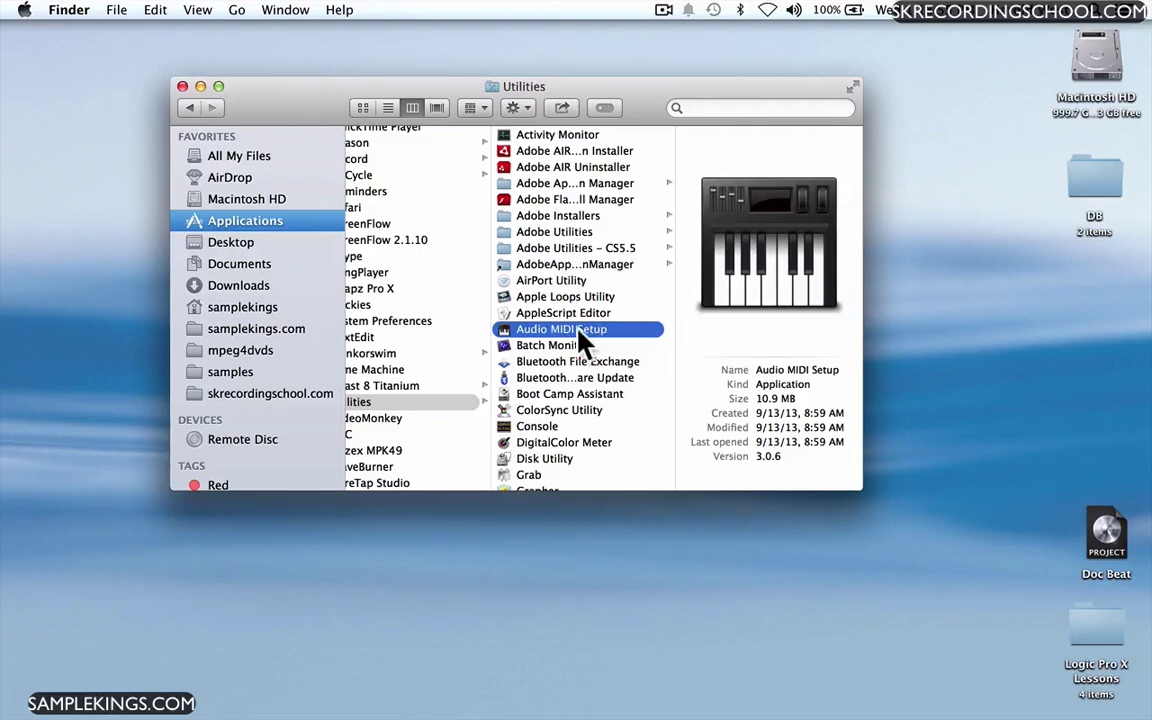
pyautogui.doubleClick(566, 335)
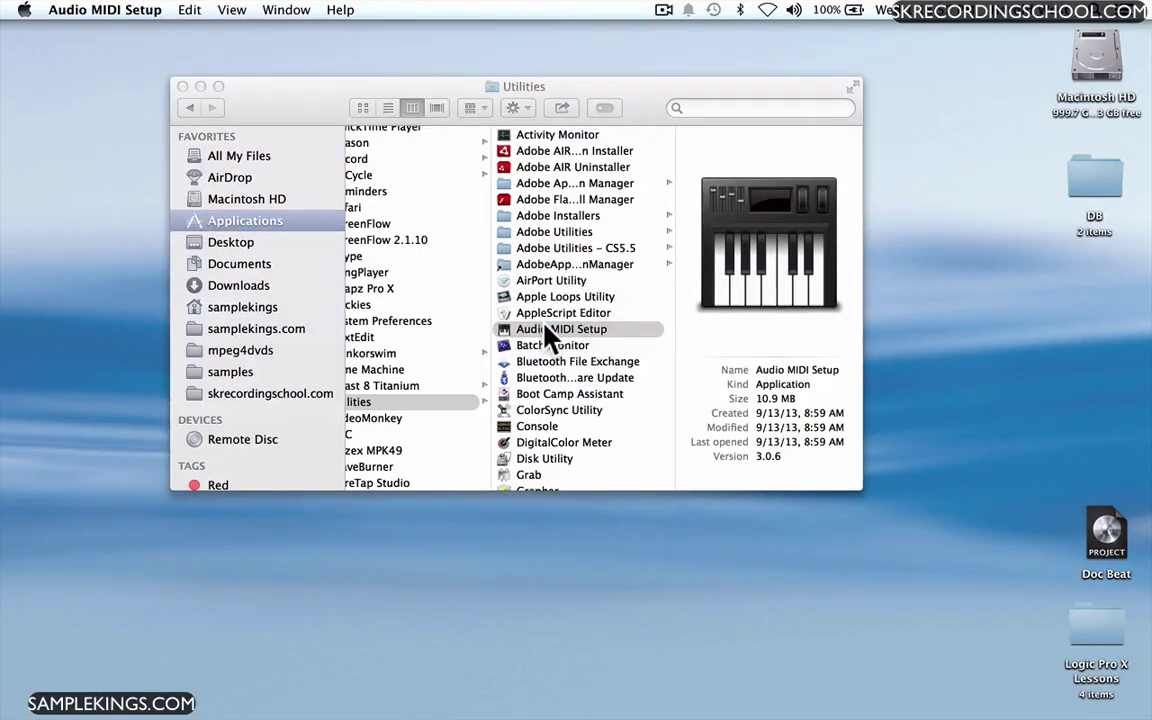
pyautogui.click(287, 12)
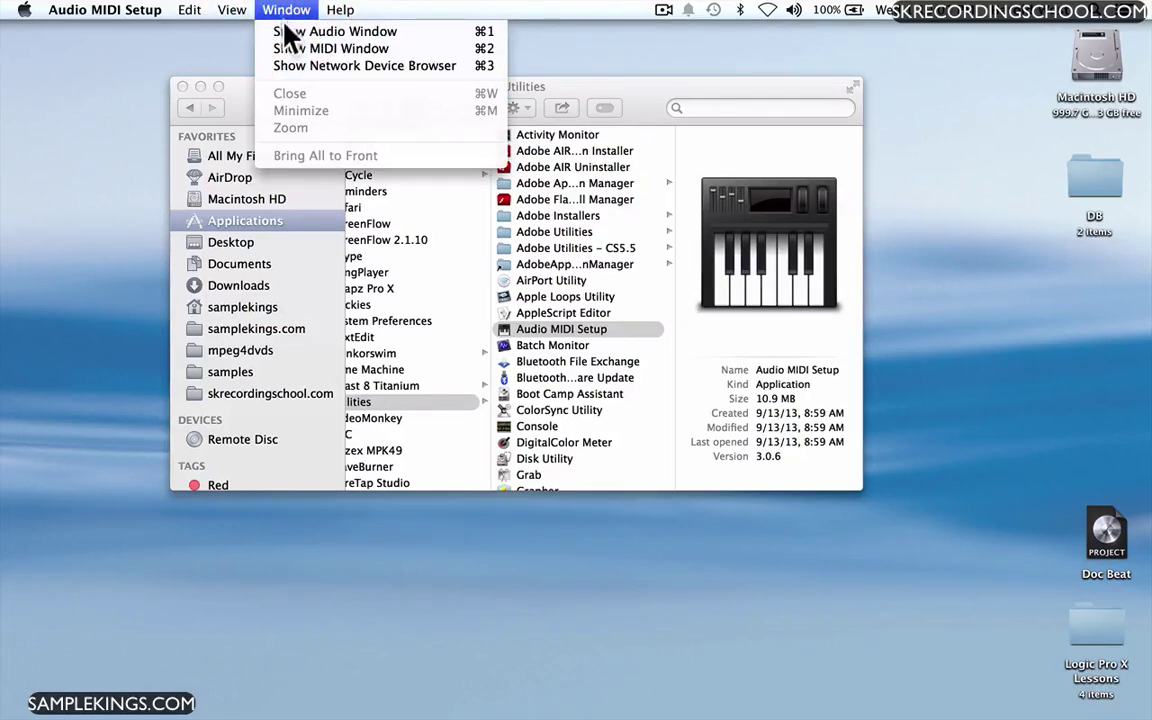
pyautogui.click(290, 33)
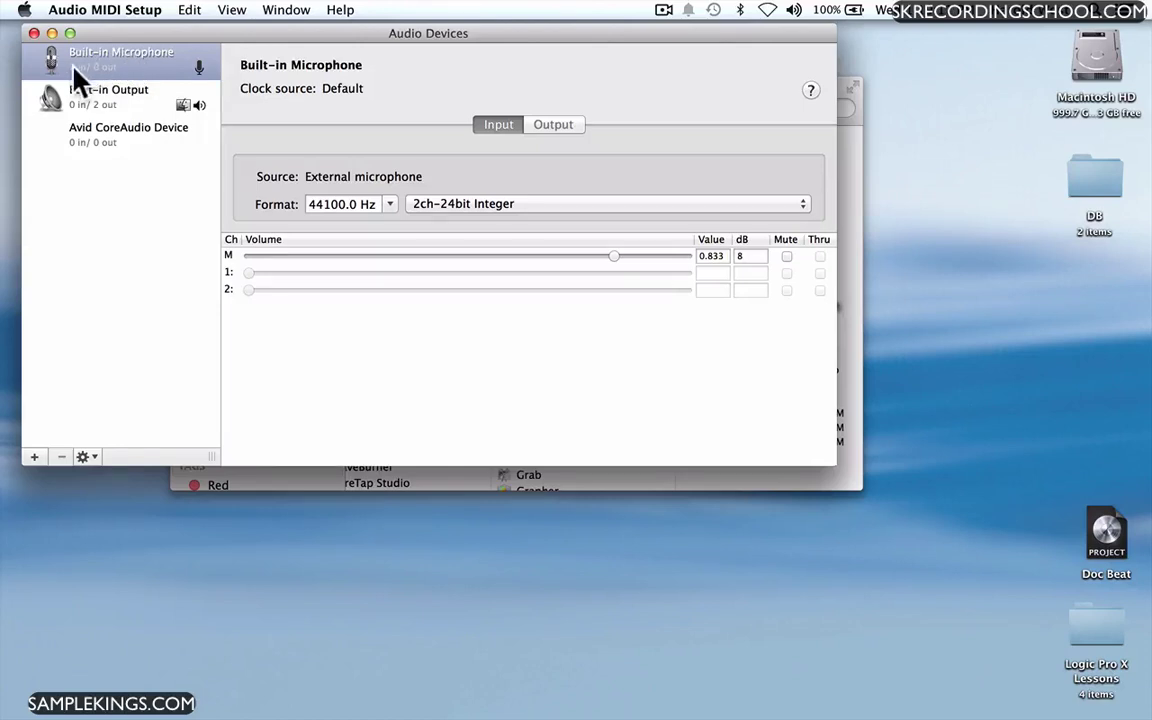
# Examine the Built-in Output and Built-in Microphone settings, widening the channel column enough to read the full channel names
pyautogui.click(117, 112)
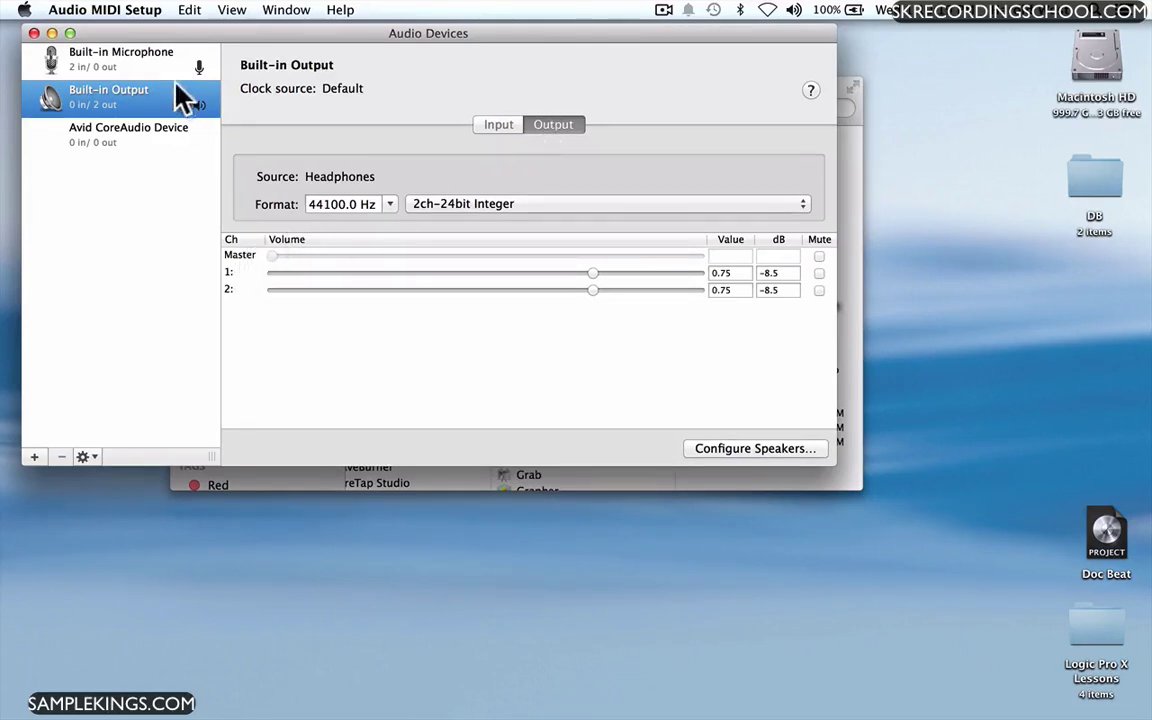
pyautogui.click(129, 55)
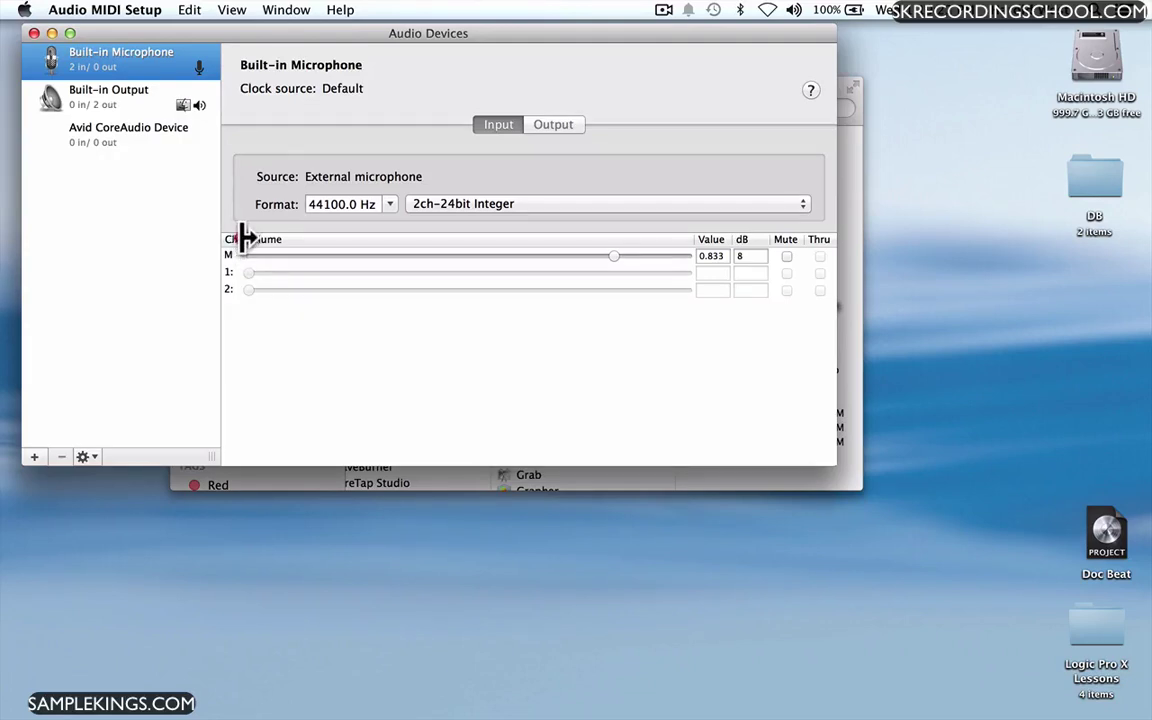
pyautogui.moveTo(247, 237); pyautogui.dragTo(260, 237)
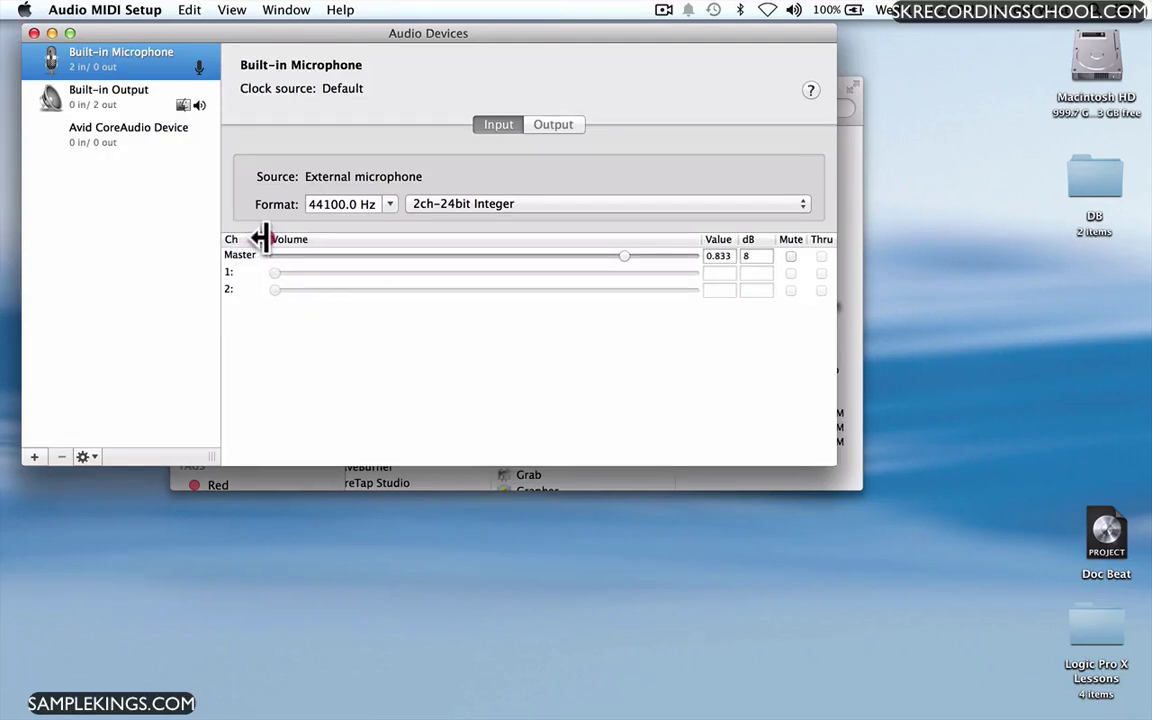
pyautogui.click(259, 237)
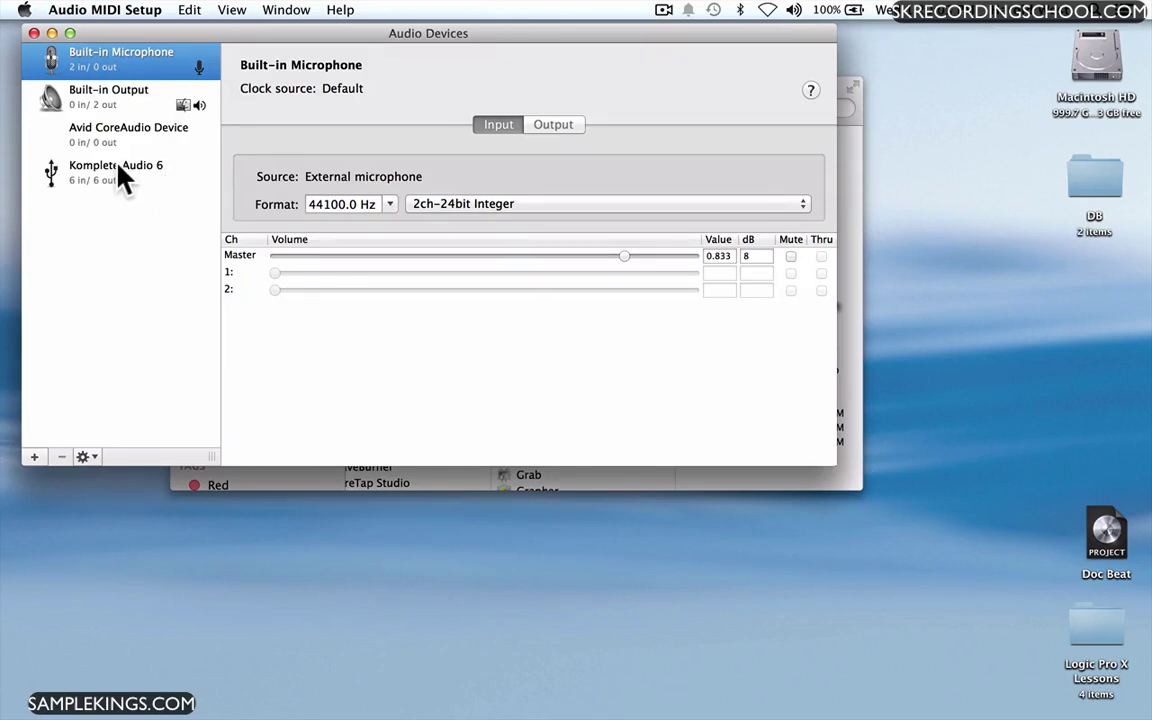
# Examine the Komplete Audio 6 clock source options and its input and output channels, widening the channel column to read their names
pyautogui.click(118, 167)
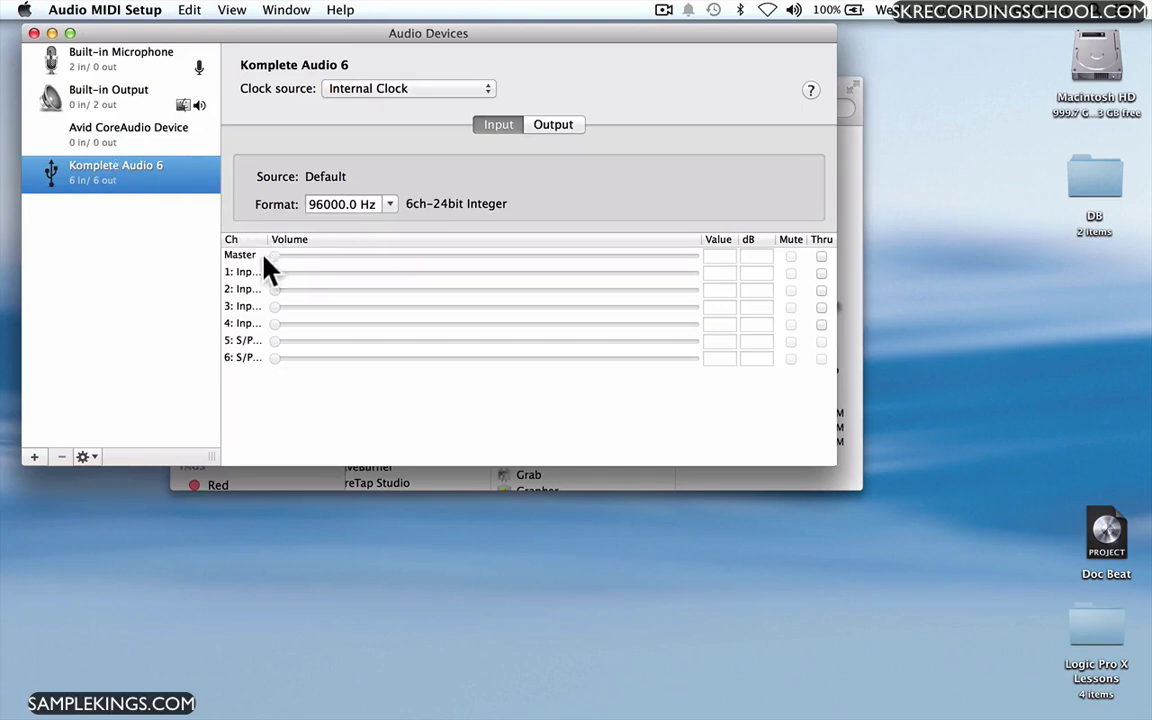
pyautogui.moveTo(259, 243); pyautogui.dragTo(327, 240)
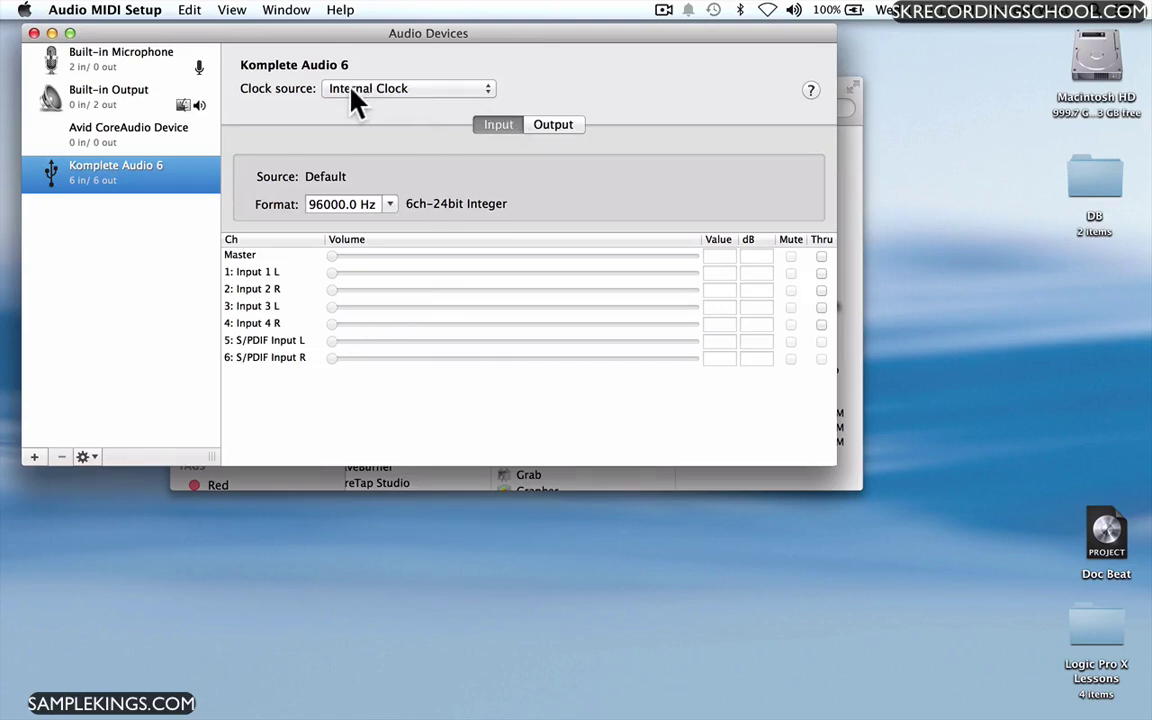
pyautogui.click(478, 88)
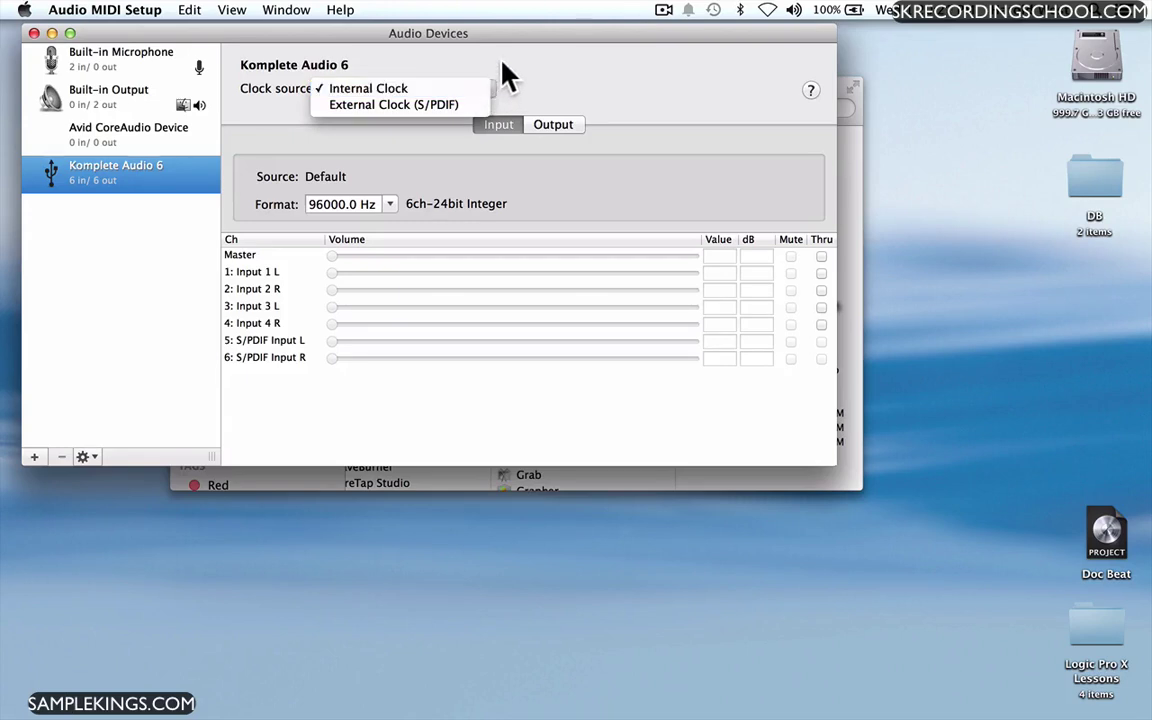
pyautogui.click(503, 64)
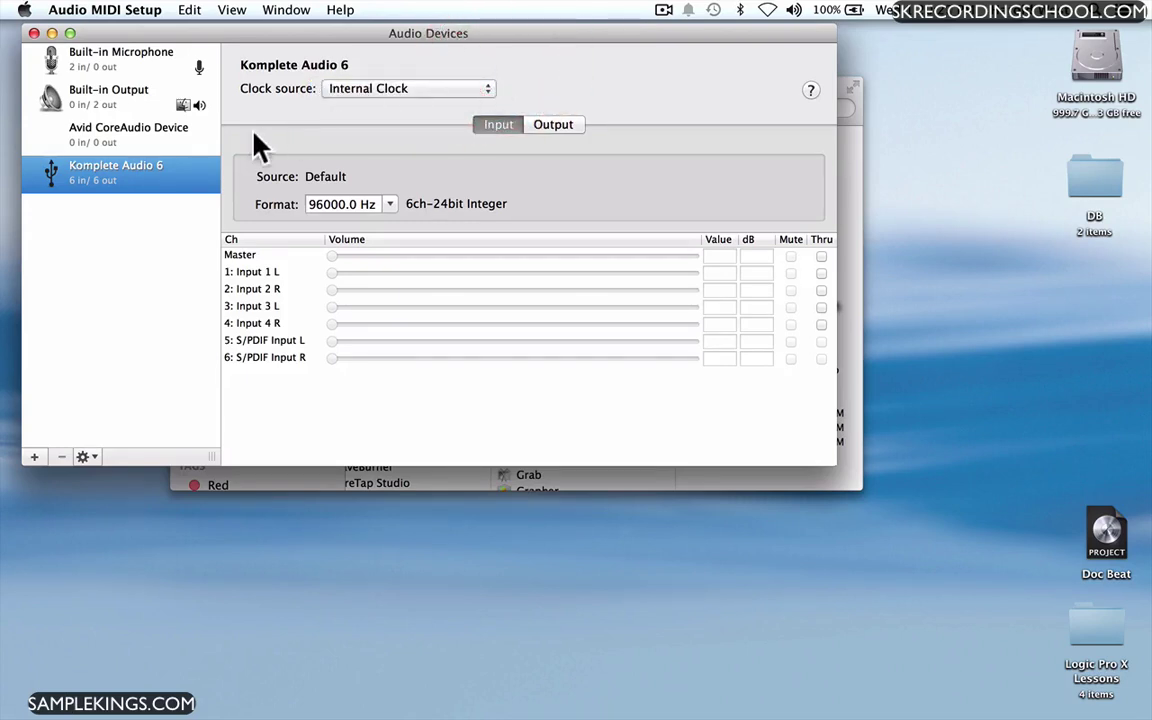
pyautogui.click(553, 128)
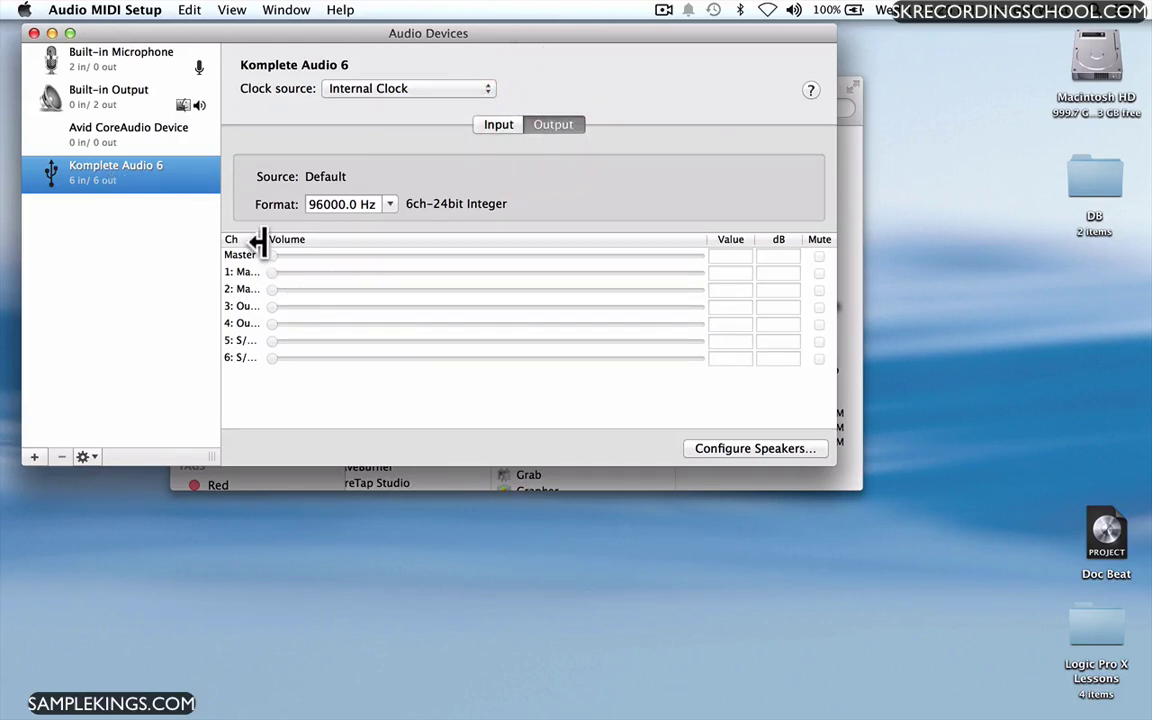
pyautogui.moveTo(265, 242); pyautogui.dragTo(312, 243)
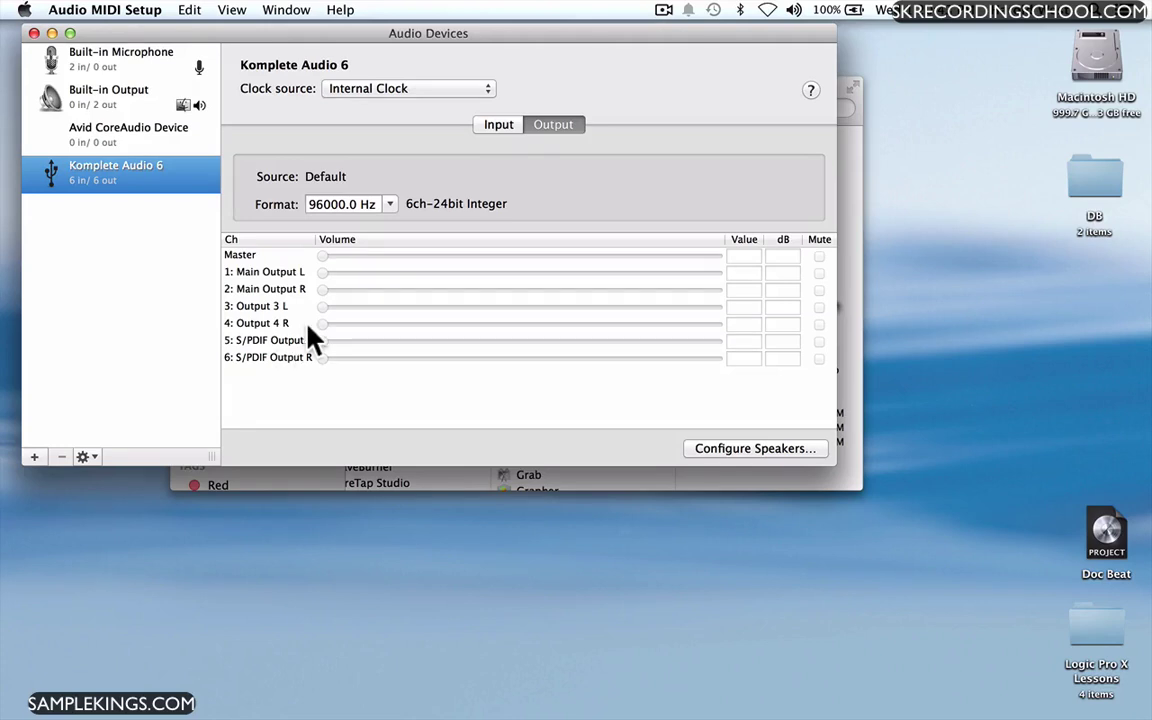
# Set the Komplete Audio 6 format to 44100.0 Hz and check the other available sample rates
pyautogui.click(390, 205)
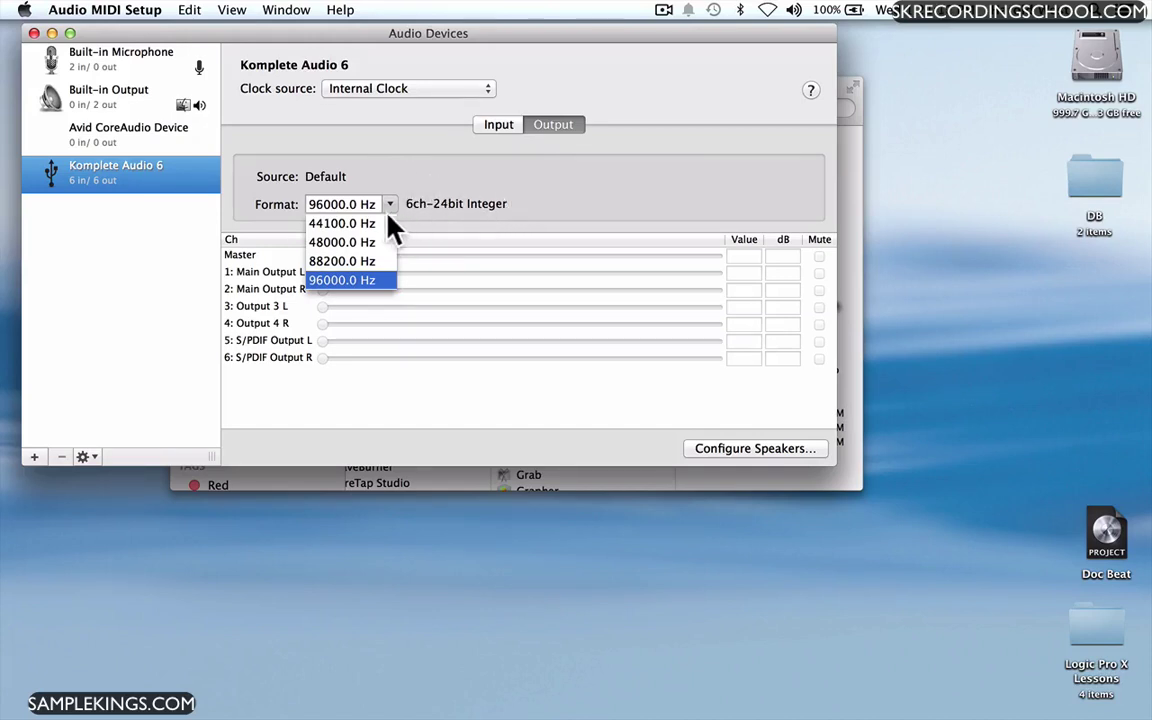
pyautogui.click(348, 224)
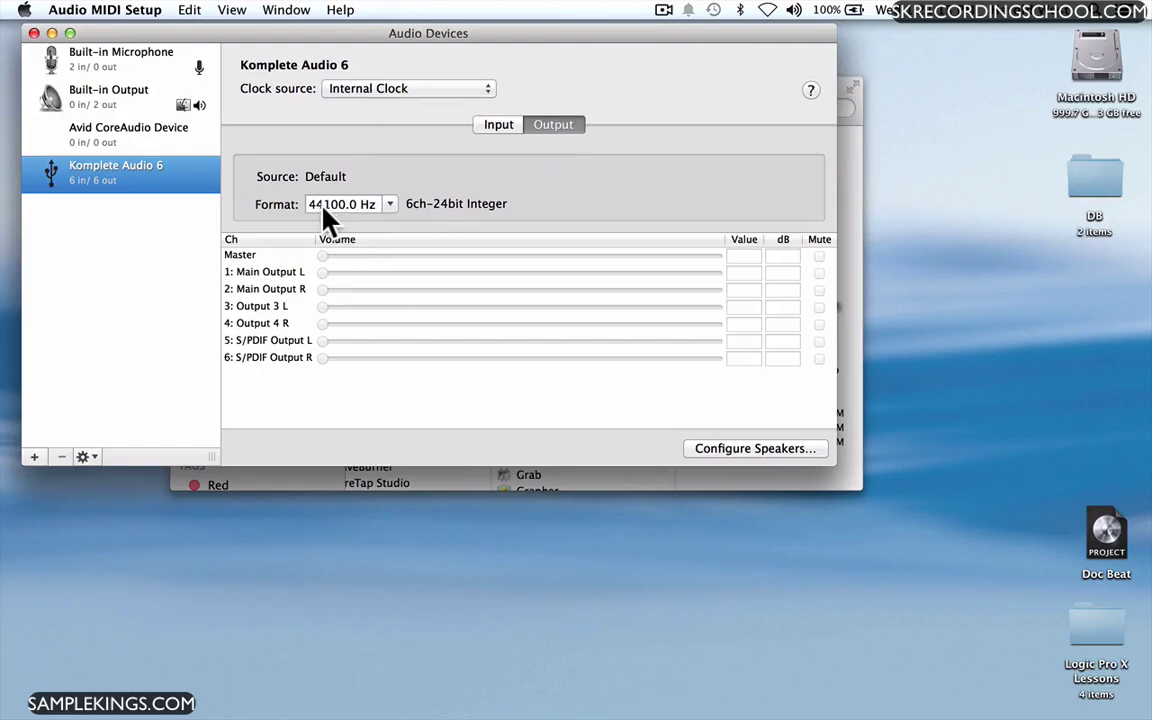
pyautogui.click(392, 210)
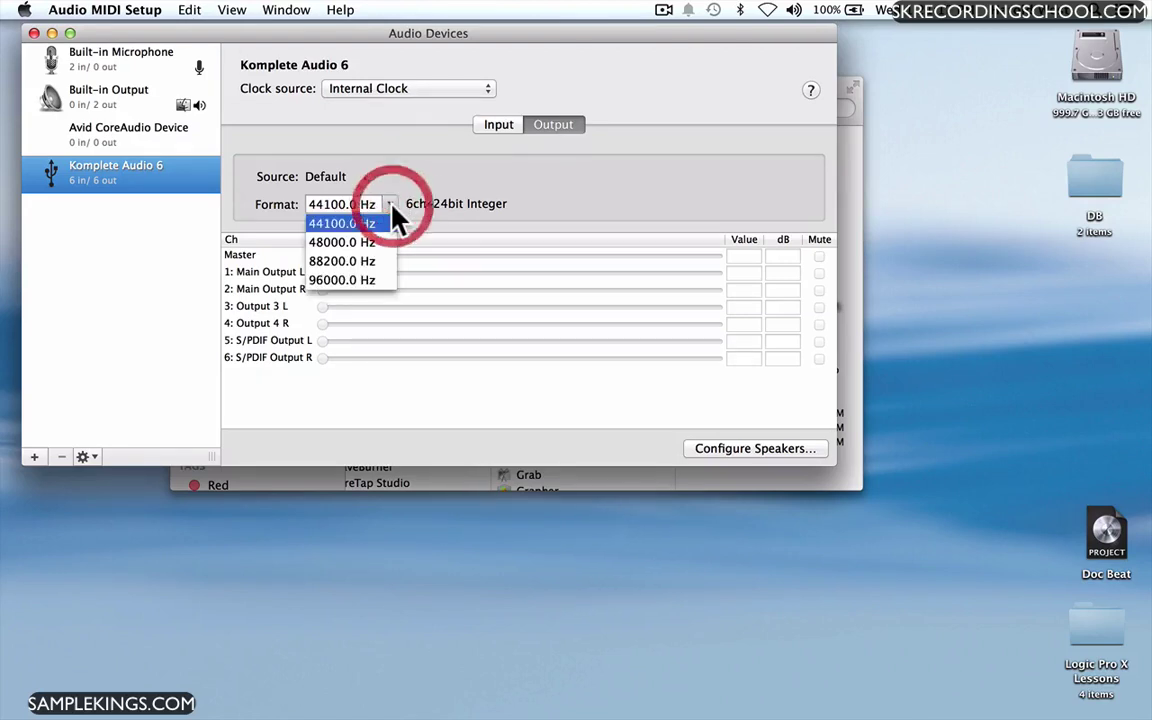
pyautogui.click(433, 204)
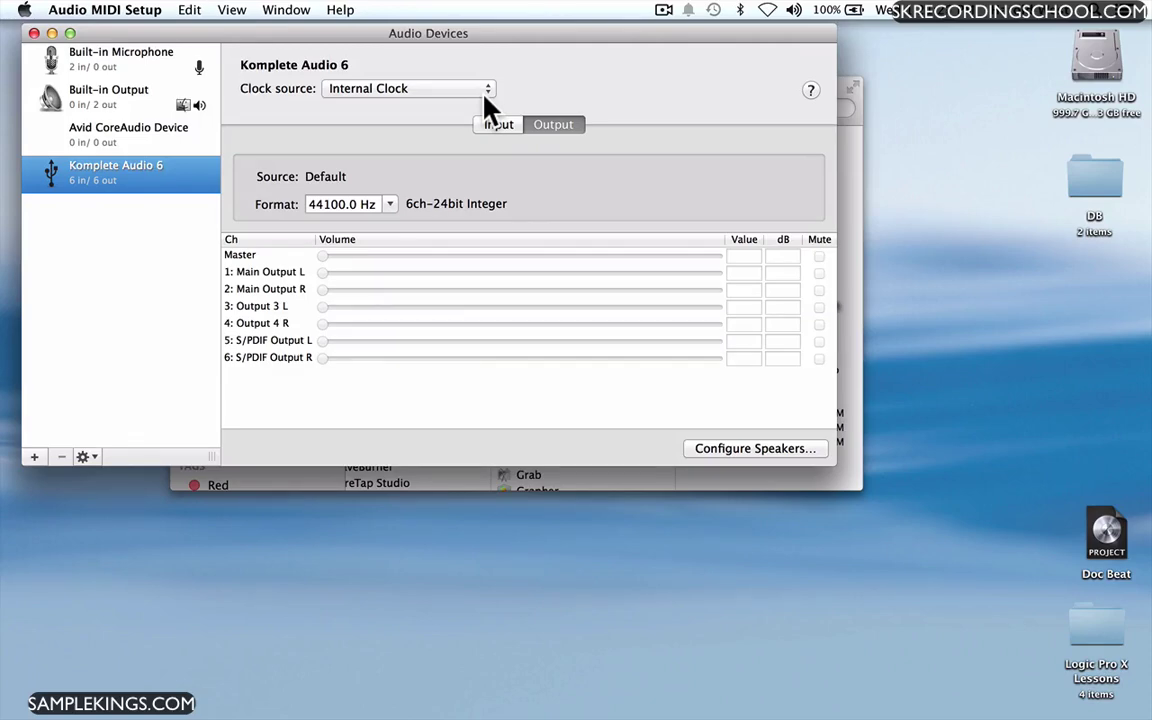
# Switch to Logic Pro X and open the audio device preferences
pyautogui.press('super+Tab')
pyautogui.press('super+Tab')
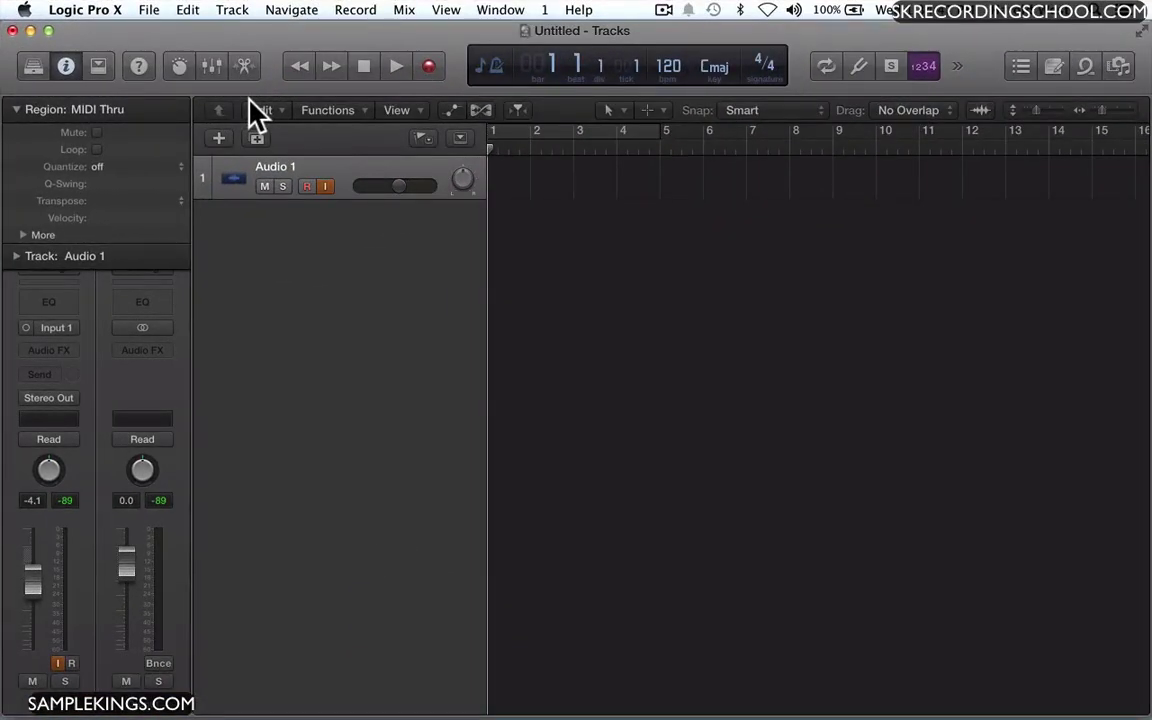
pyautogui.click(105, 9)
pyautogui.moveTo(88, 53)
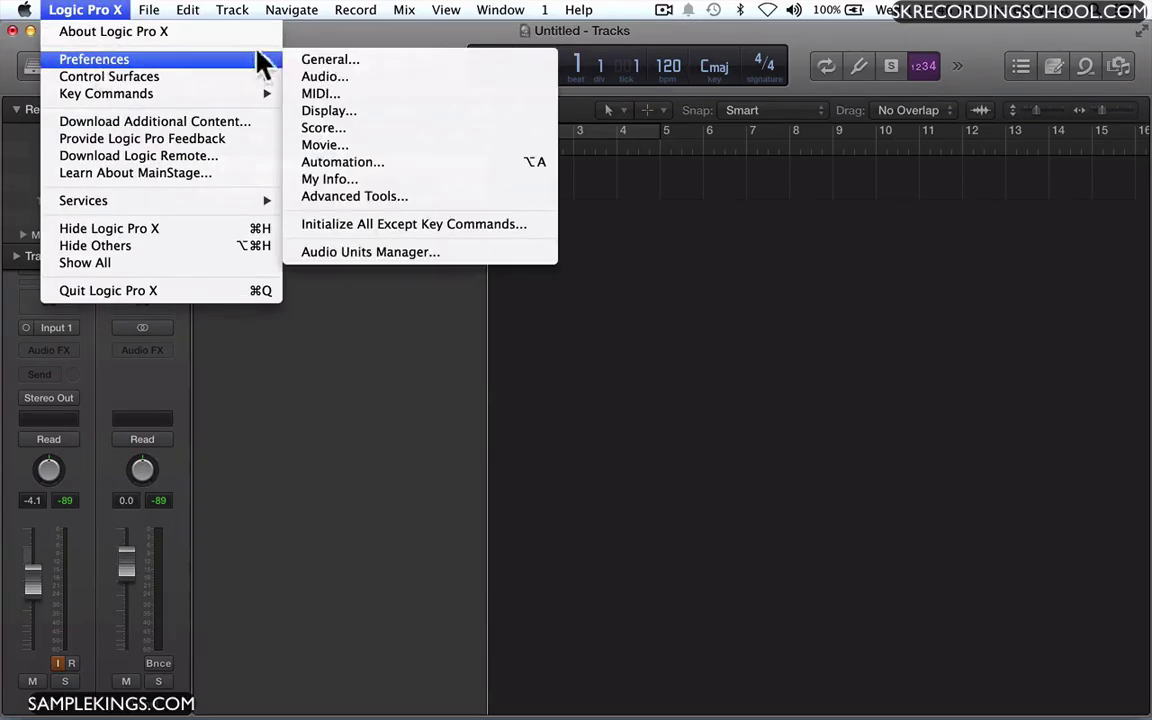
pyautogui.click(360, 78)
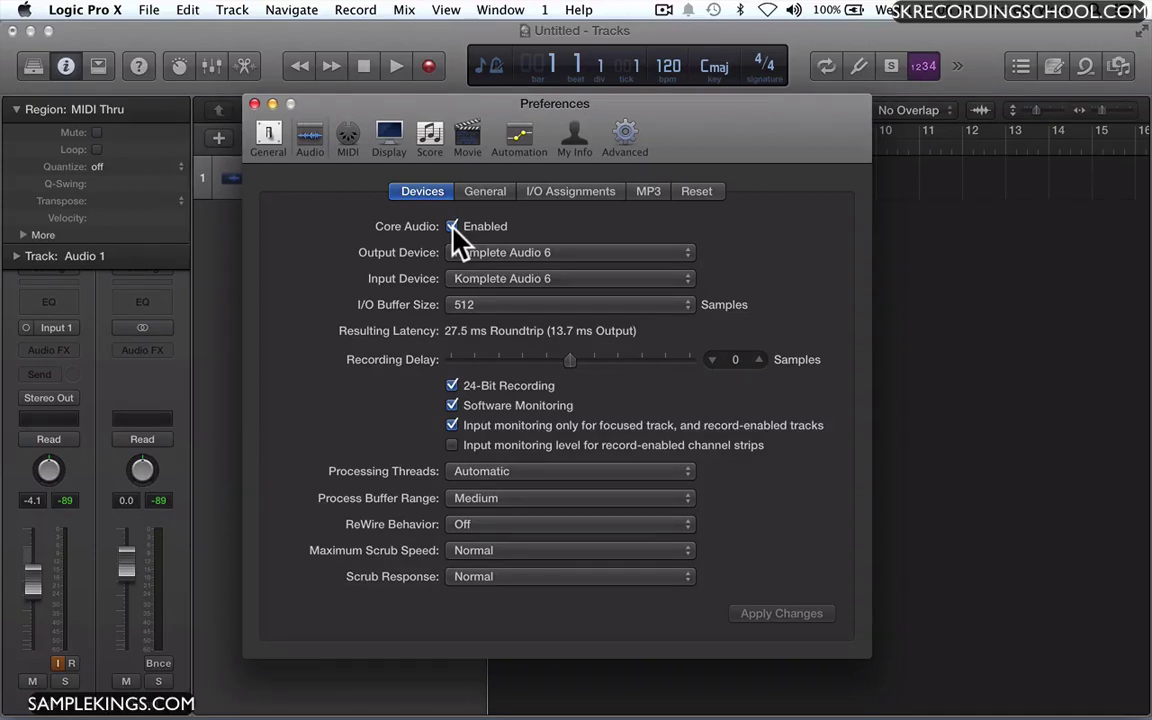
# Check the available output devices, set the input device to Built-in Microphone, and apply the change
pyautogui.click(620, 262)
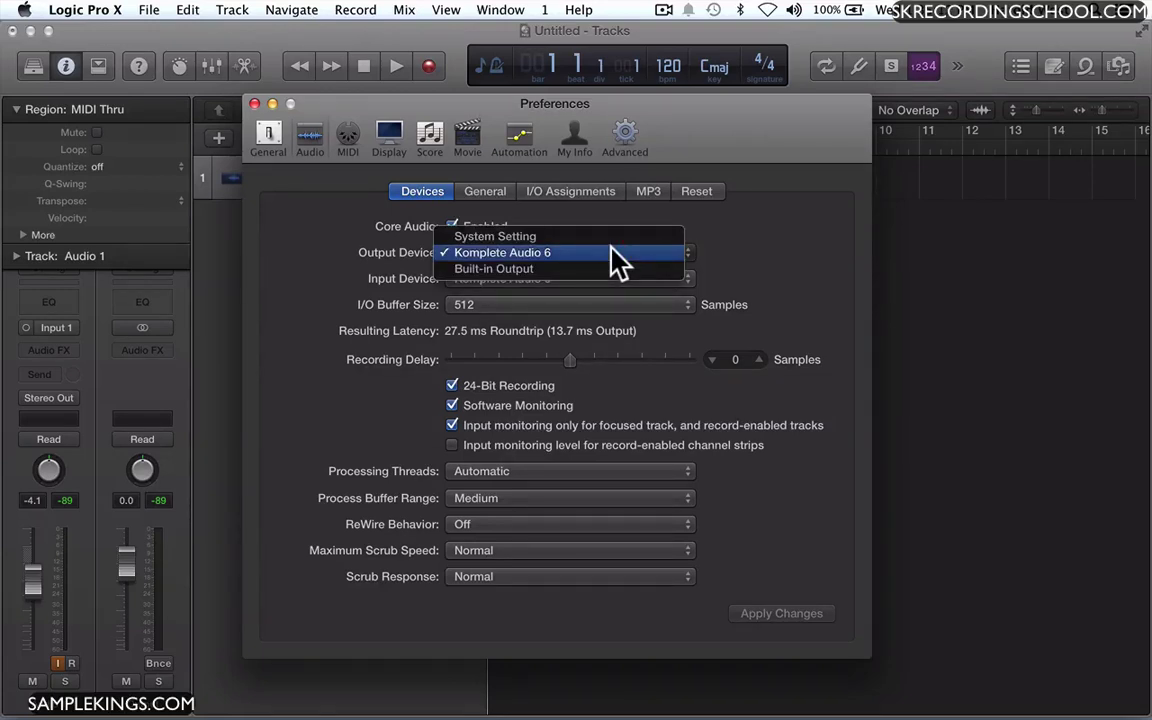
pyautogui.click(750, 257)
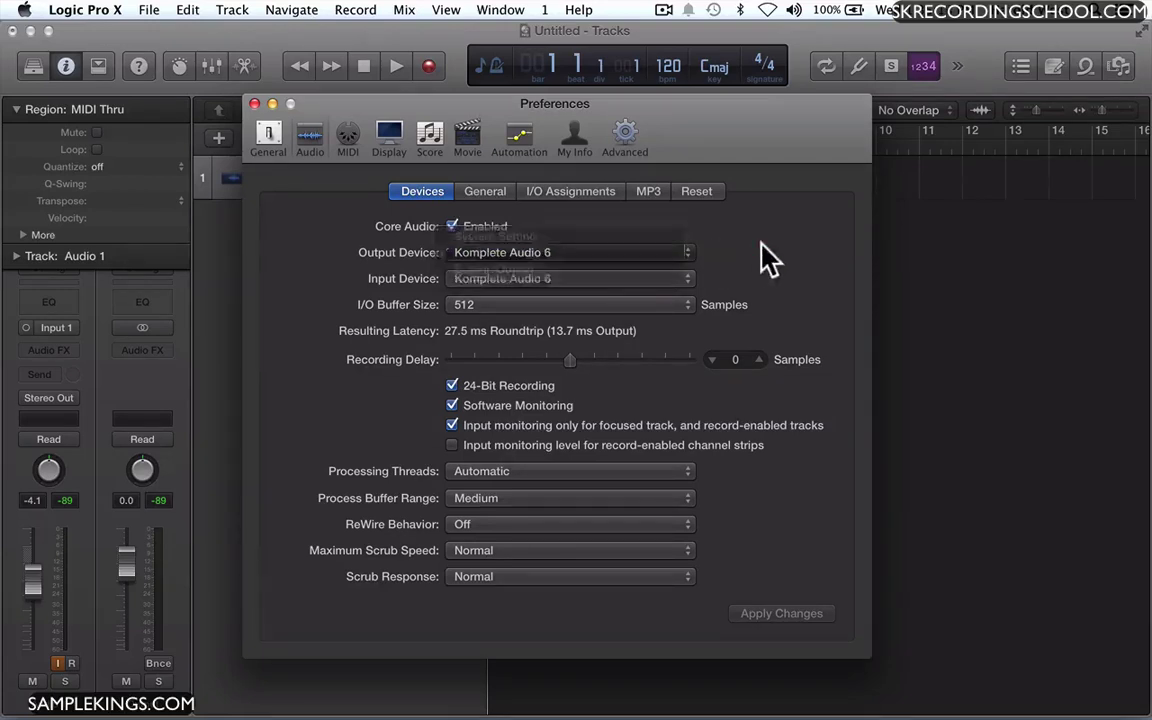
pyautogui.click(630, 280)
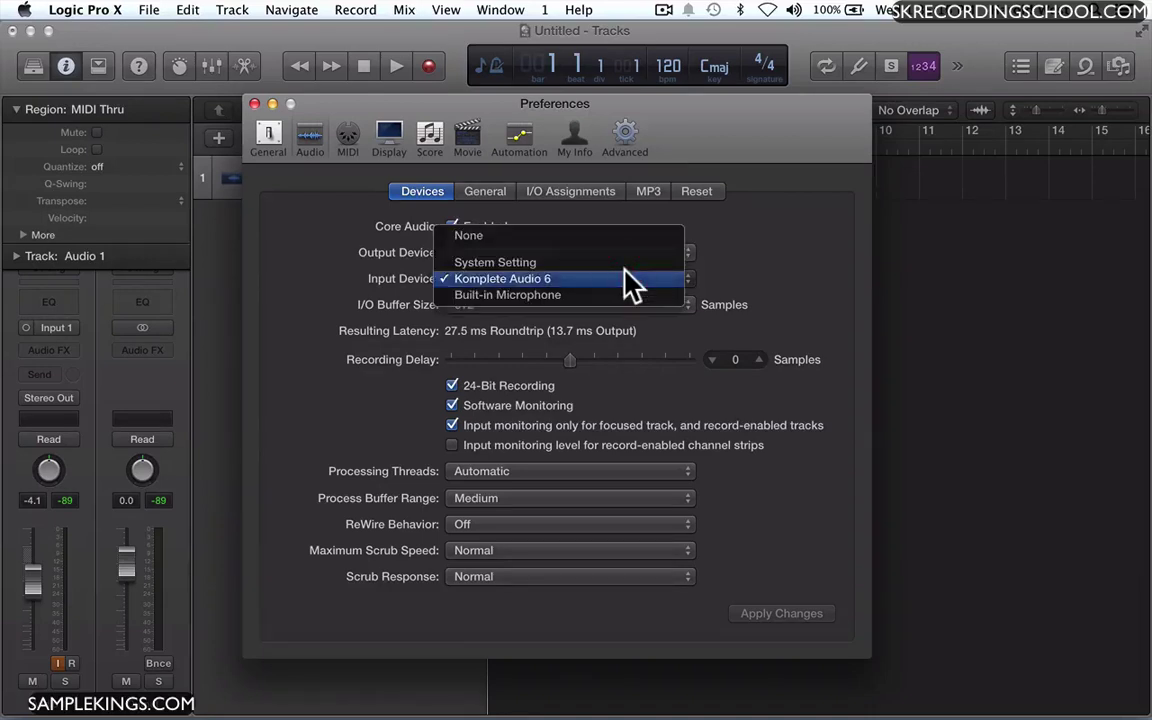
pyautogui.click(618, 290)
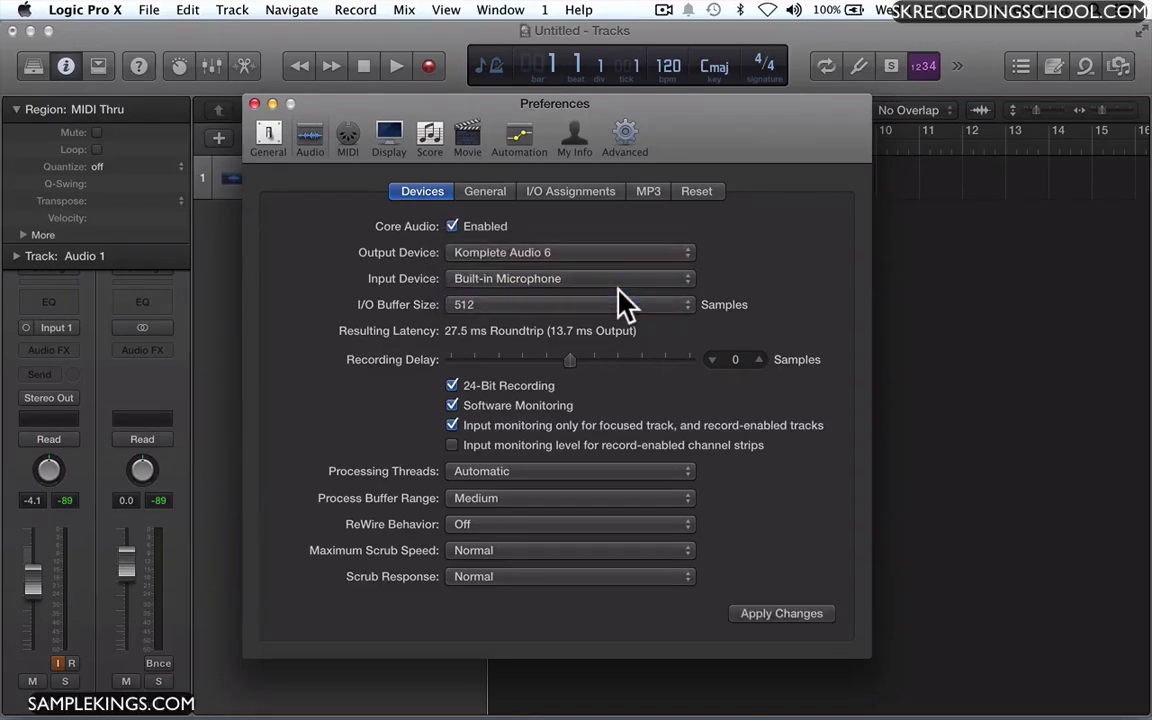
pyautogui.click(765, 614)
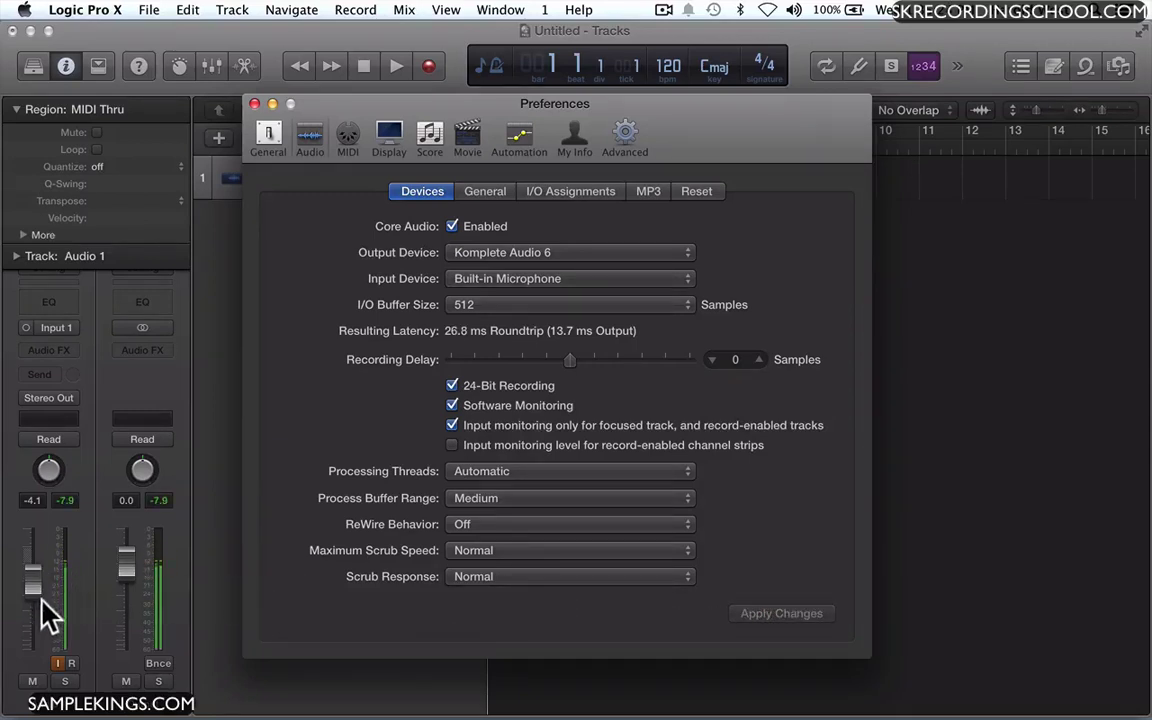
pyautogui.click(254, 105)
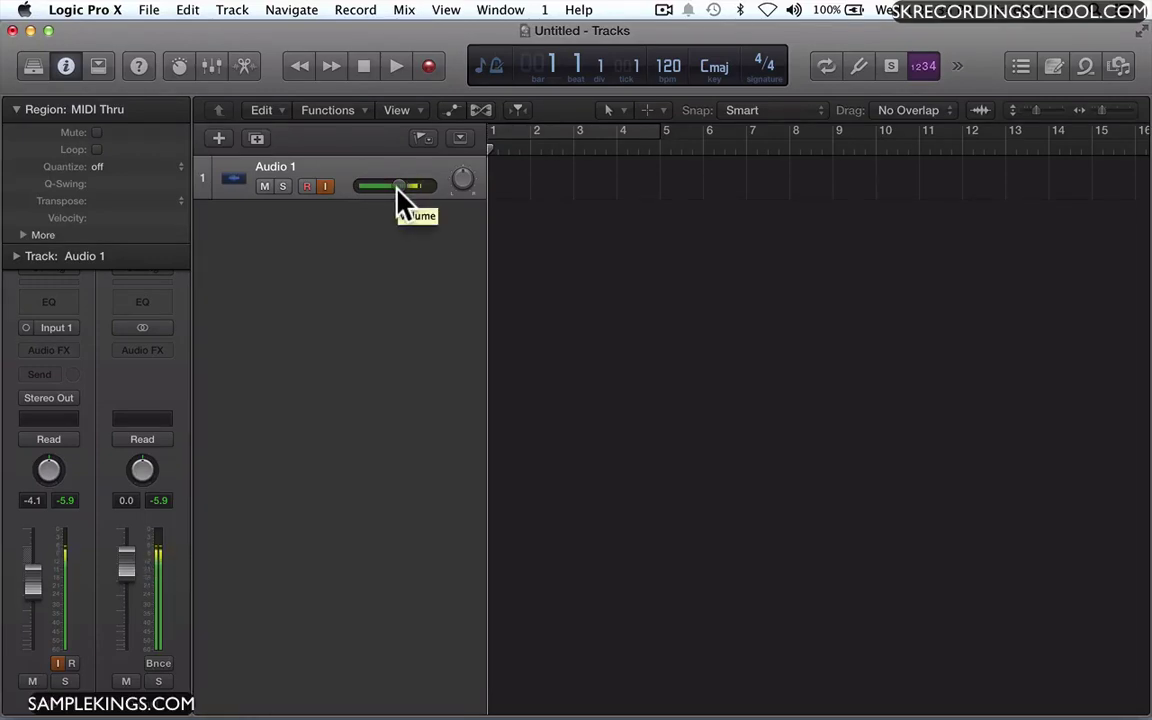
# Reopen the audio preferences, set the input device to Komplete Audio 6 and apply the change
pyautogui.click(92, 10)
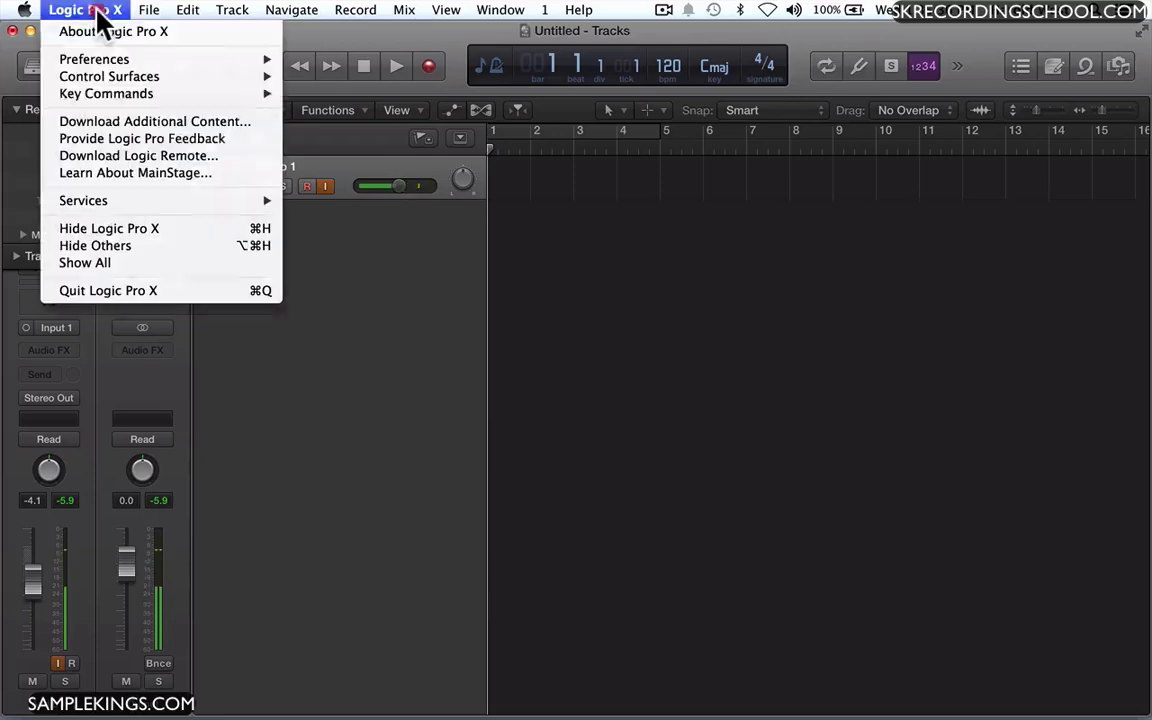
pyautogui.moveTo(91, 58)
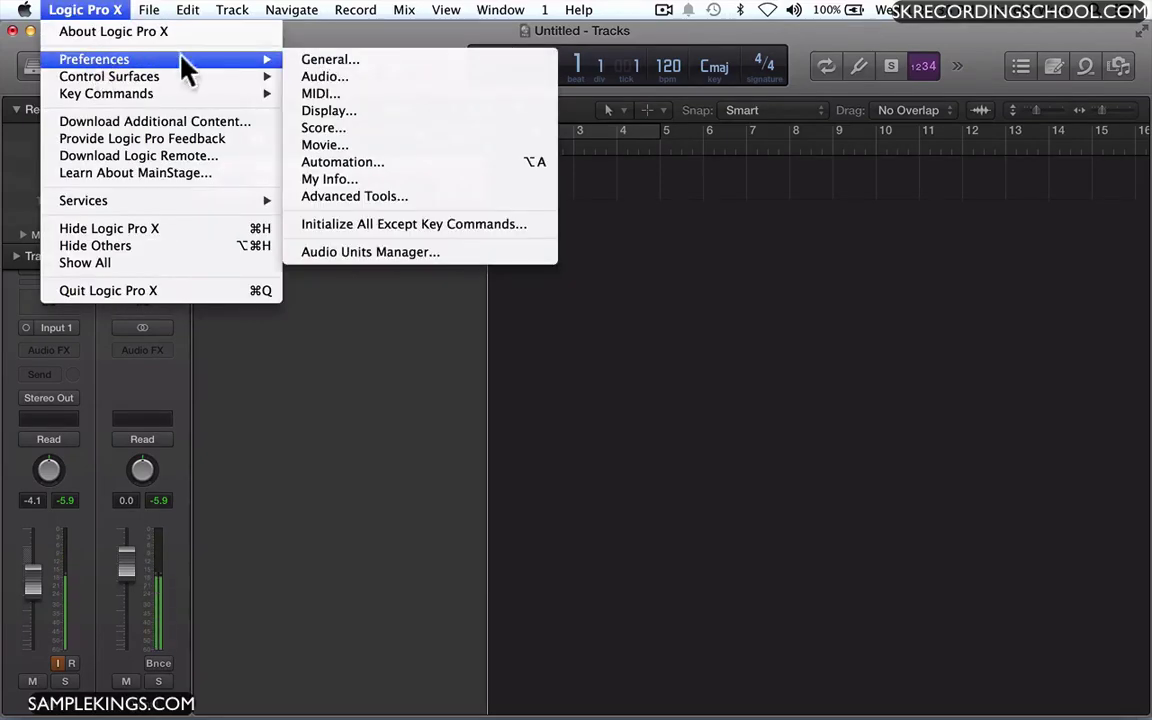
pyautogui.click(308, 80)
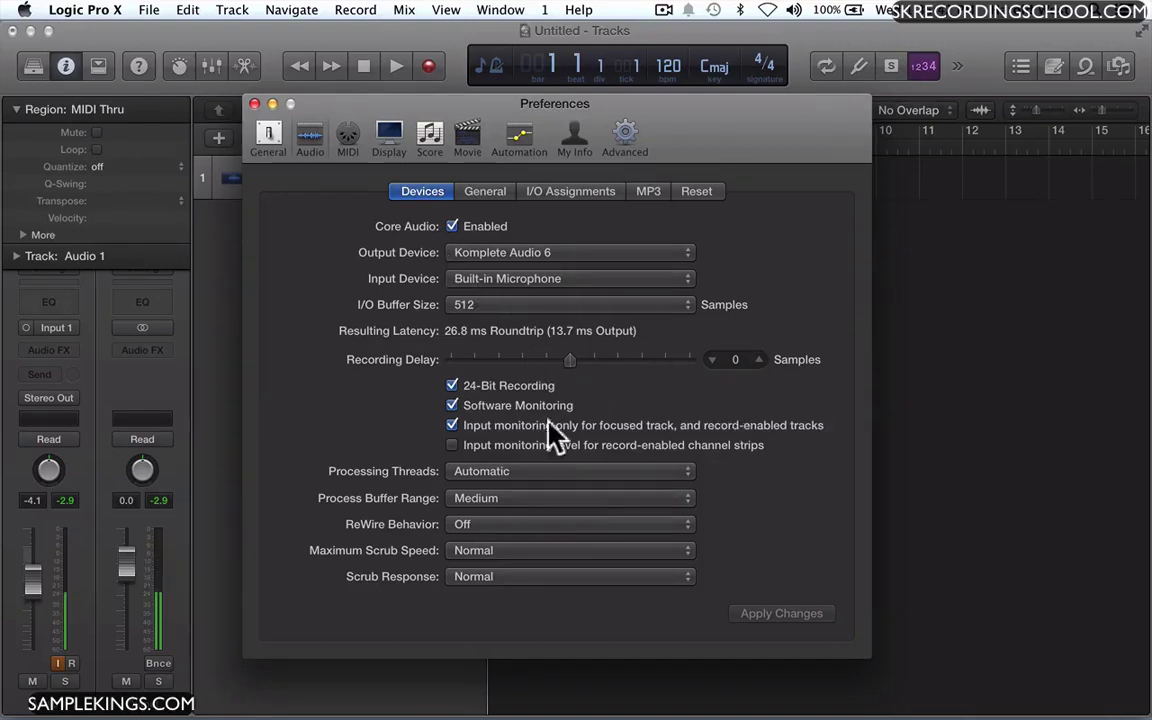
pyautogui.click(663, 281)
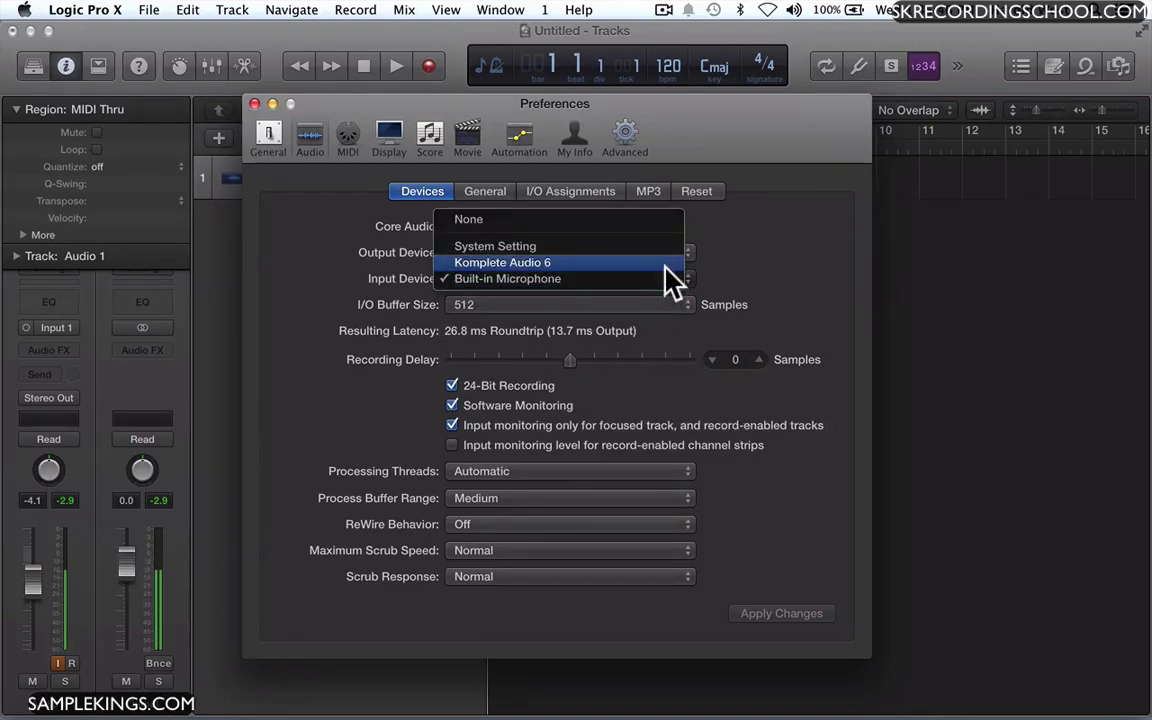
pyautogui.click(666, 266)
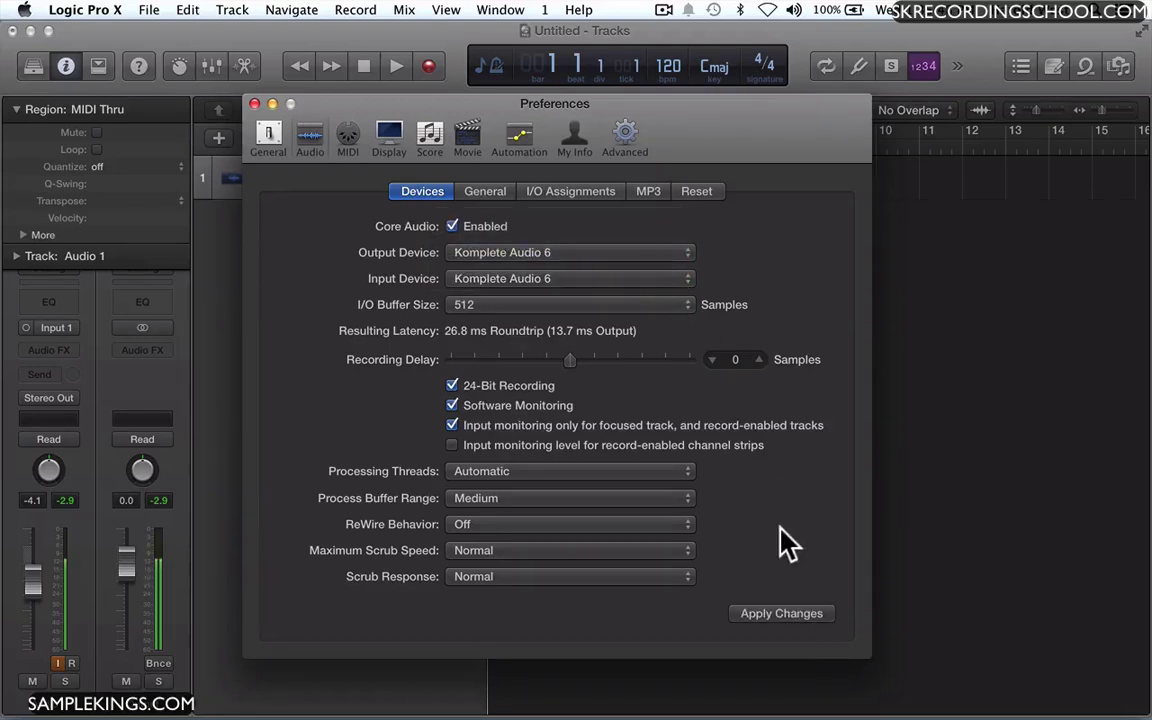
pyautogui.click(771, 614)
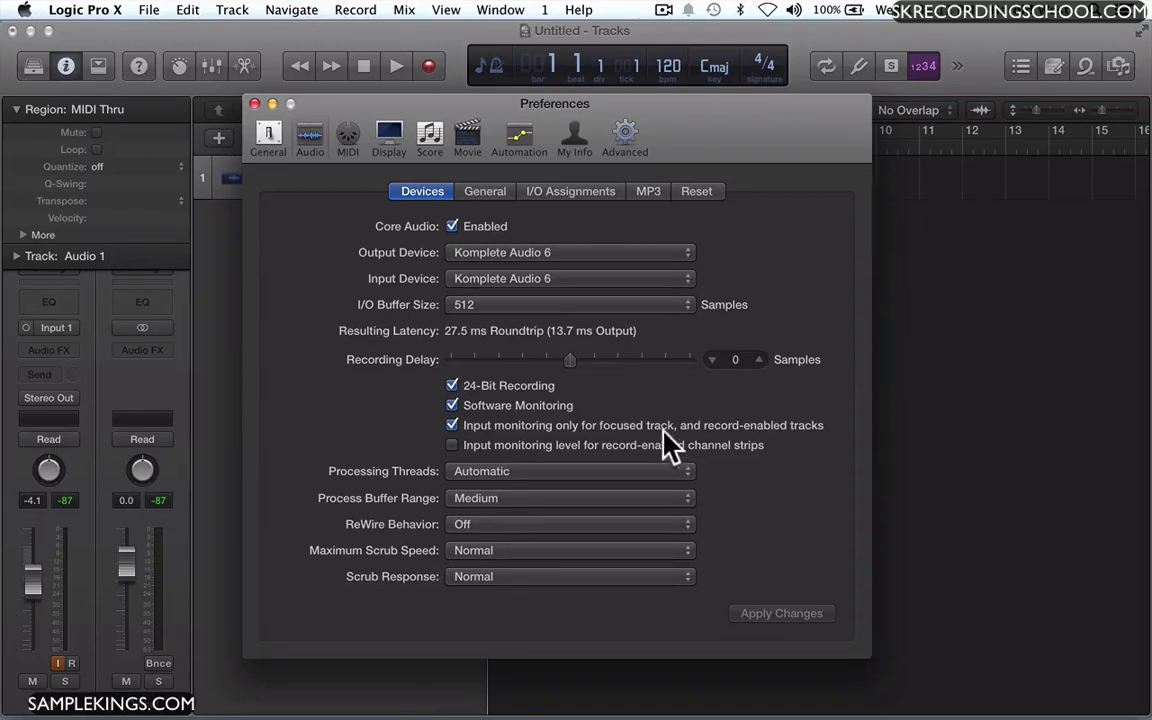
# Disable and re-enable Core Audio, then apply the audio device changes
pyautogui.click(452, 226)
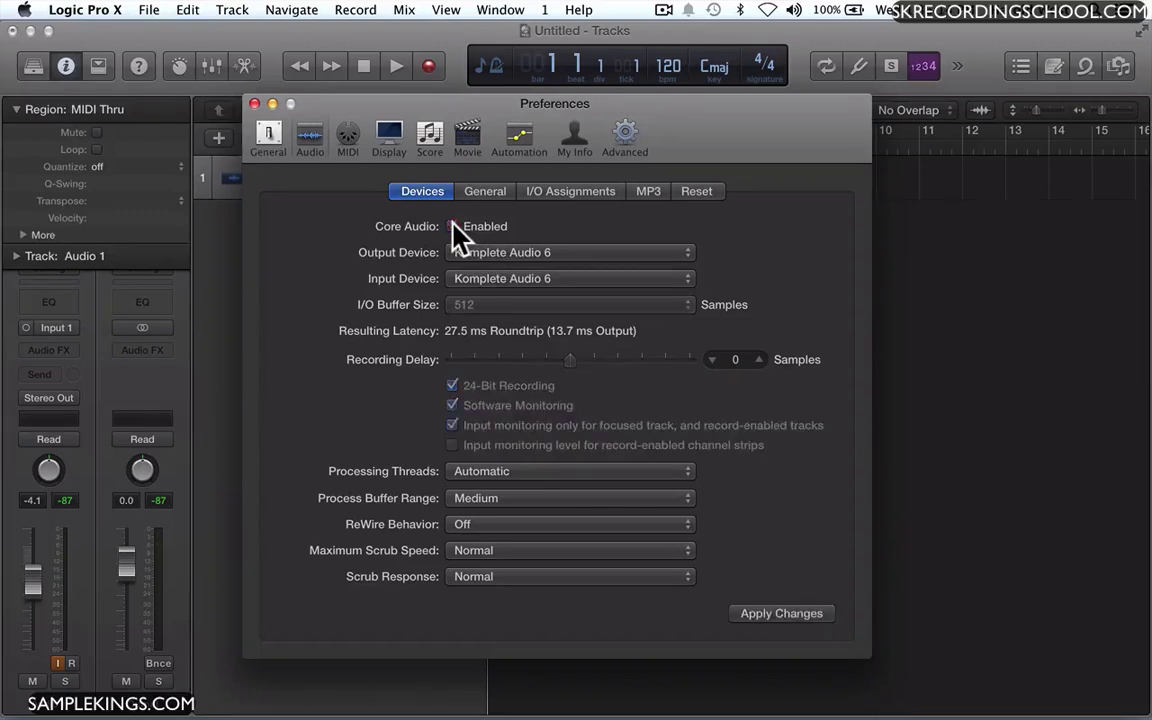
pyautogui.click(452, 226)
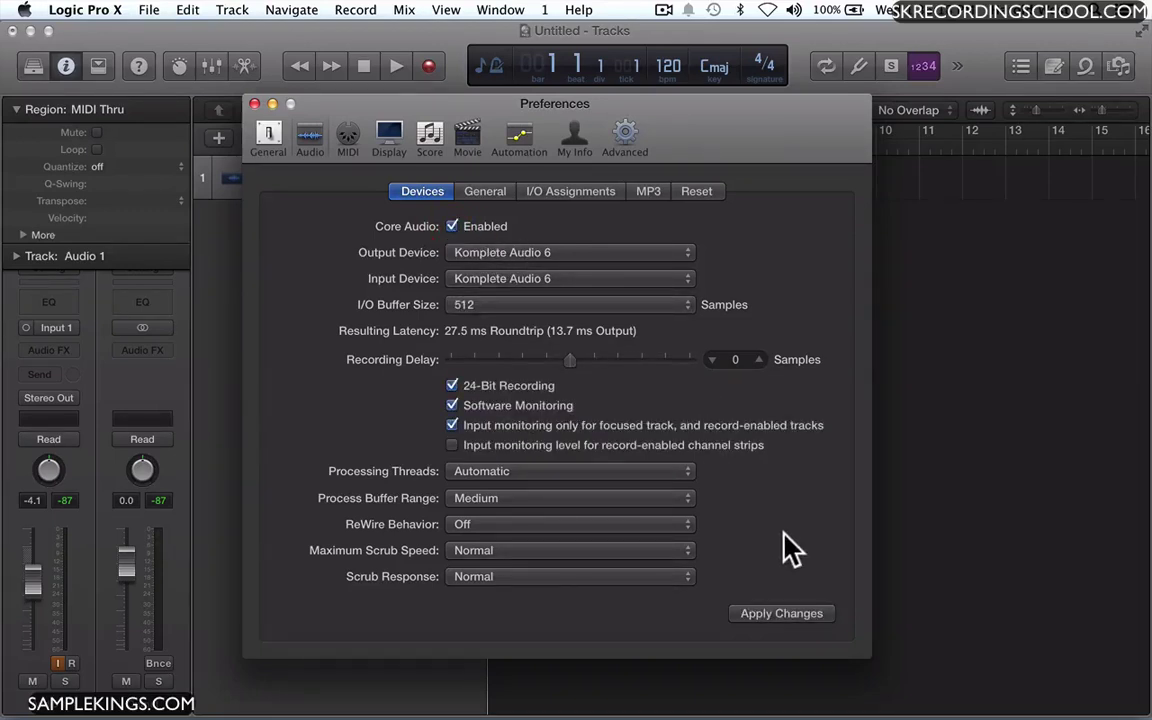
pyautogui.click(789, 617)
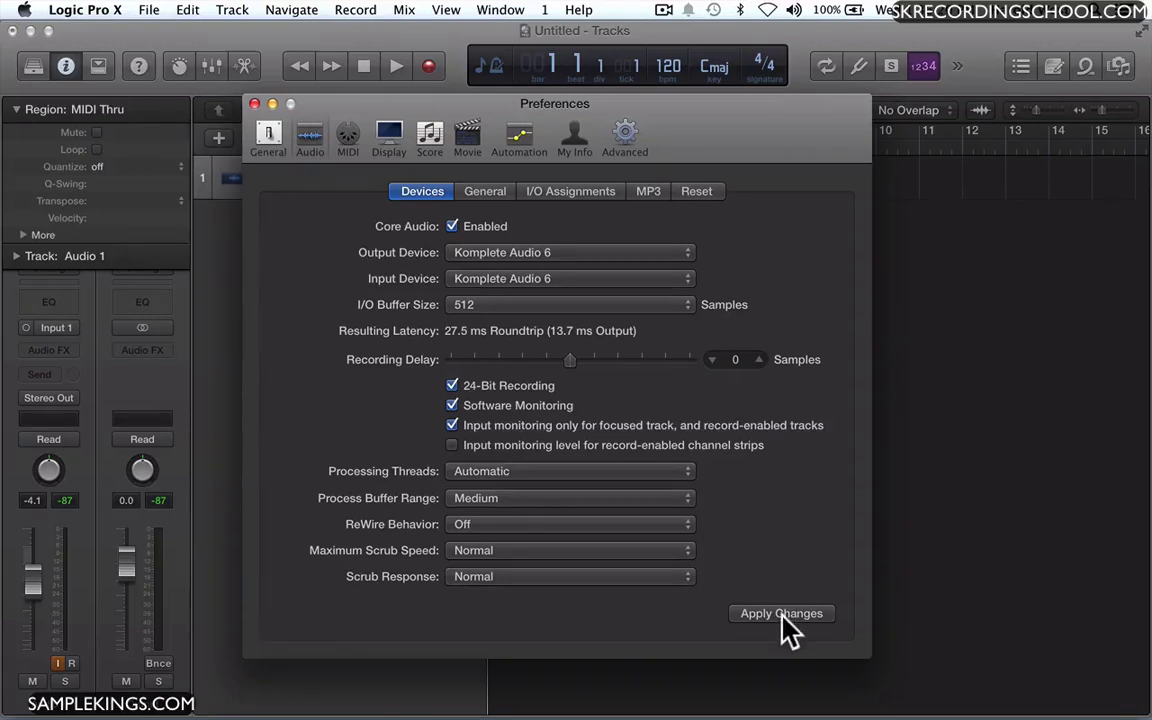
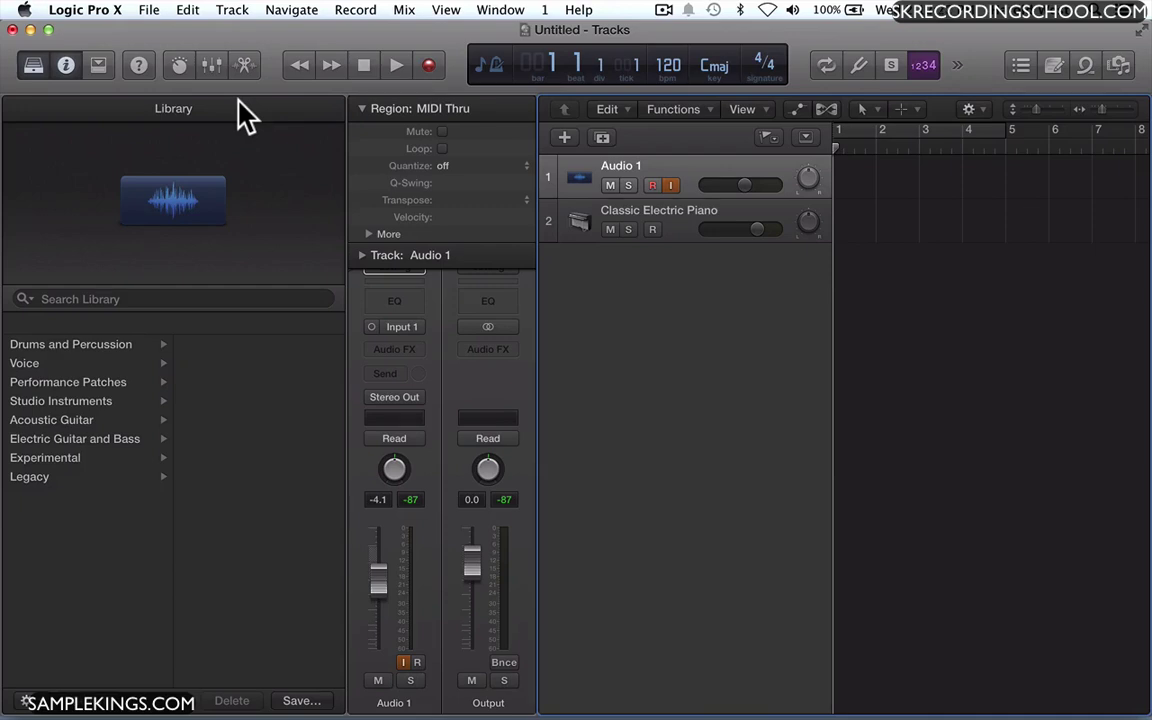
# Hide Logic Pro X and launch Audio MIDI Setup from the Utilities folder
pyautogui.press('super+h')
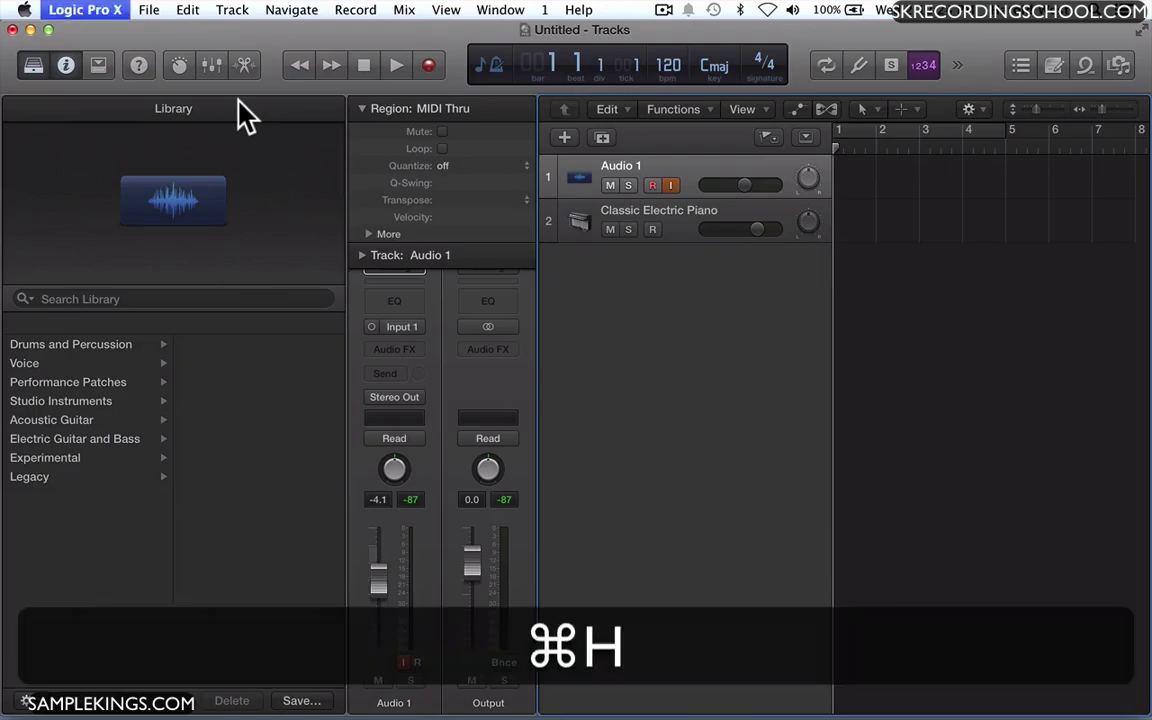
pyautogui.click(239, 103)
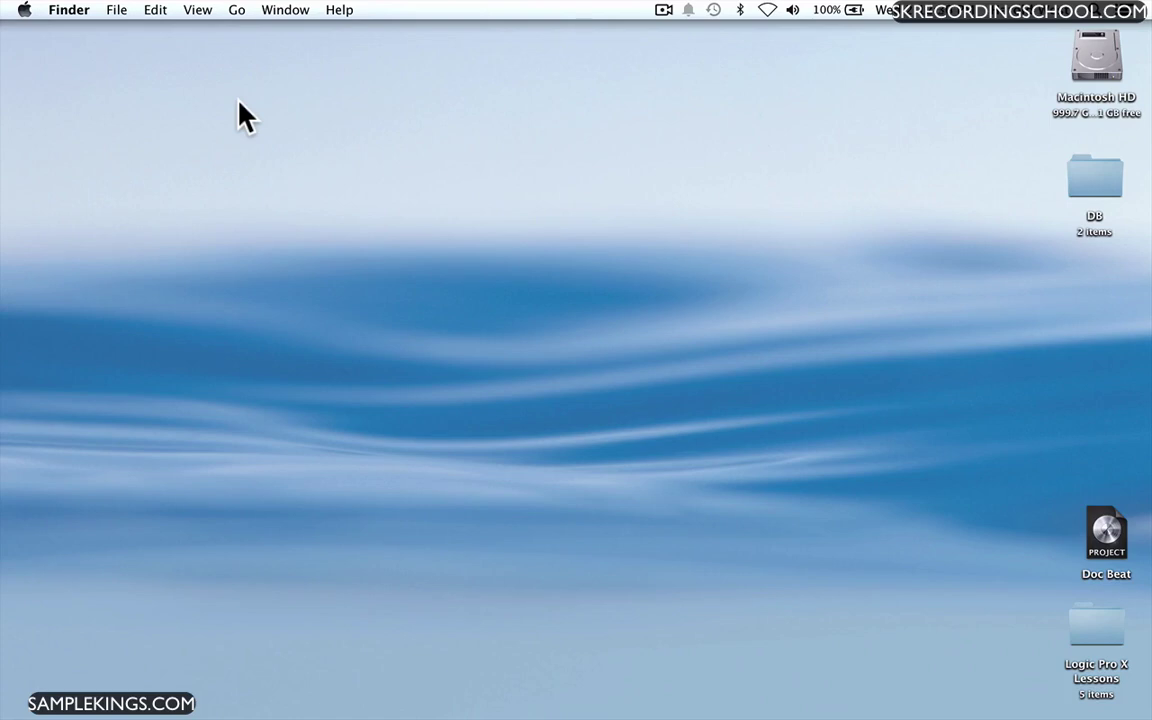
pyautogui.press('shift+super+u')
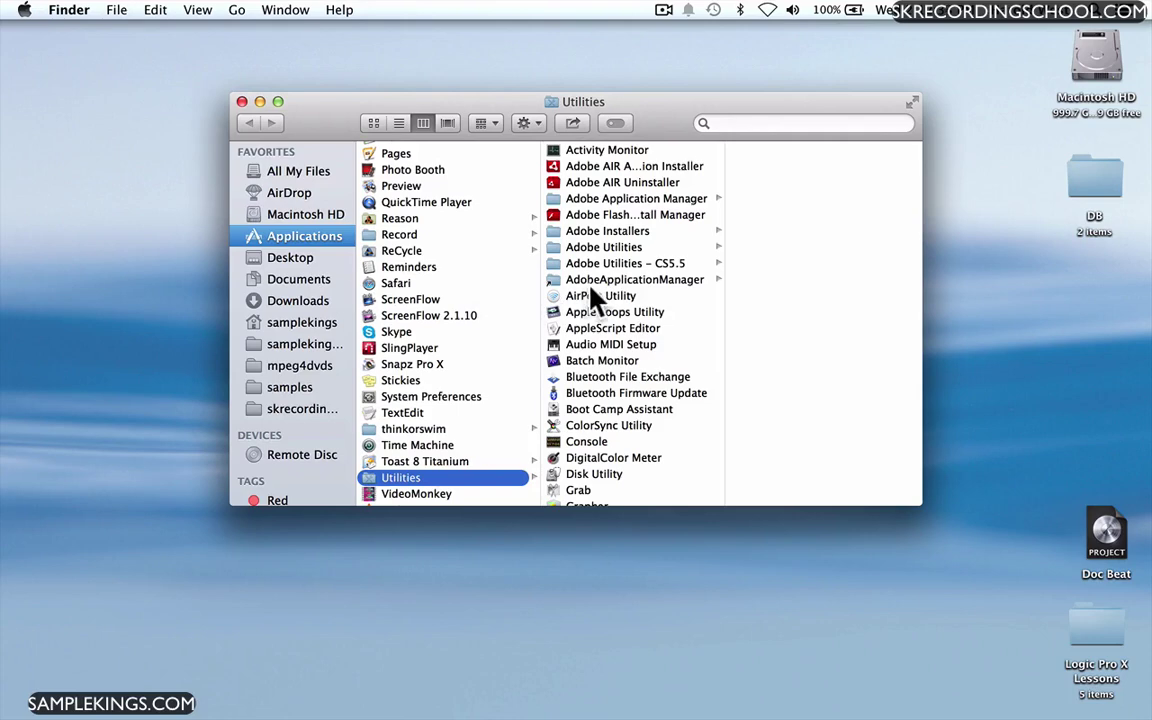
pyautogui.doubleClick(585, 345)
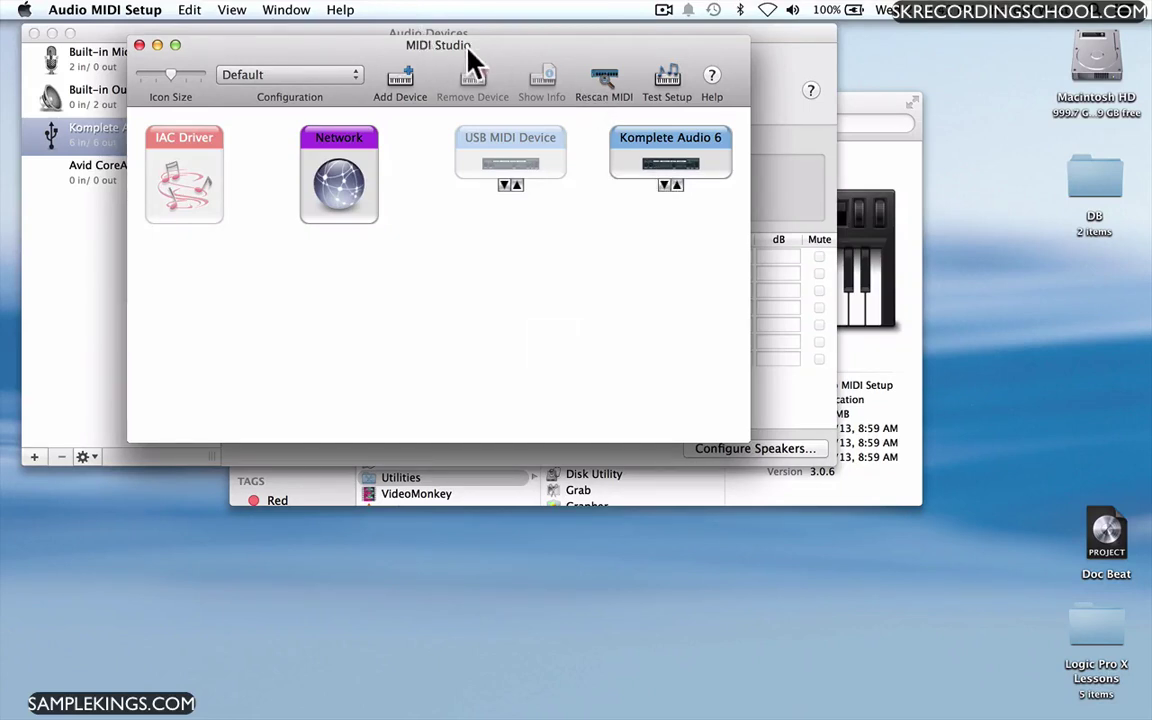
pyautogui.click(293, 11)
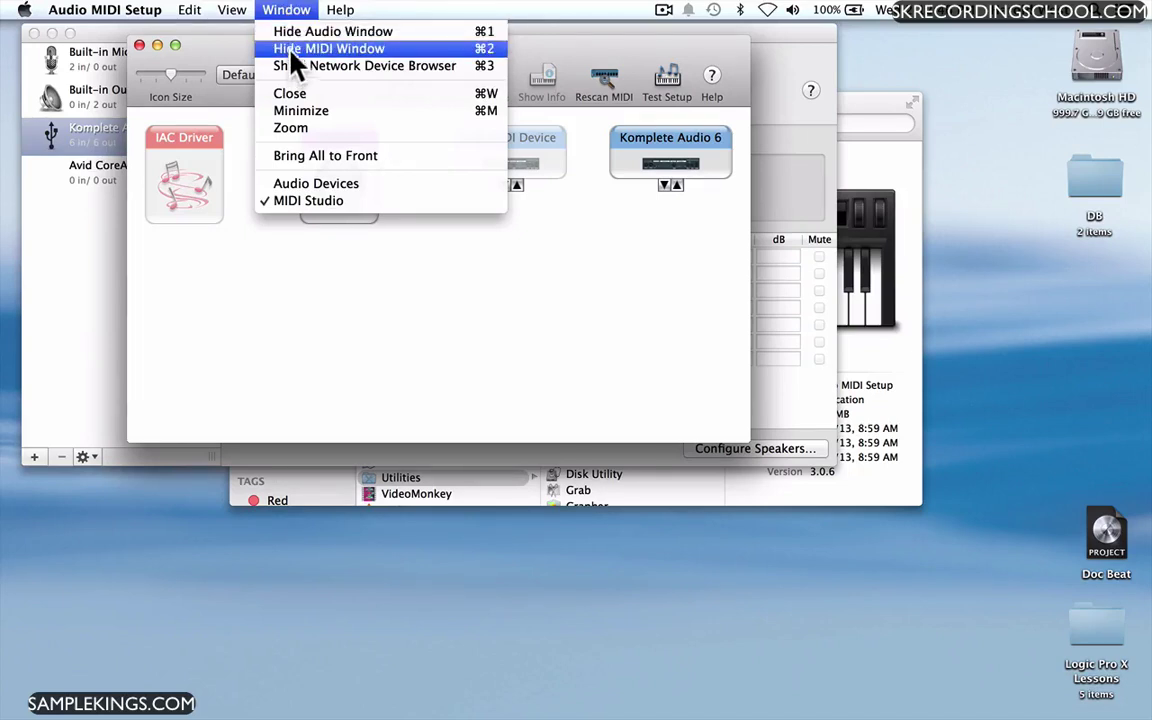
pyautogui.moveTo(232, 10)
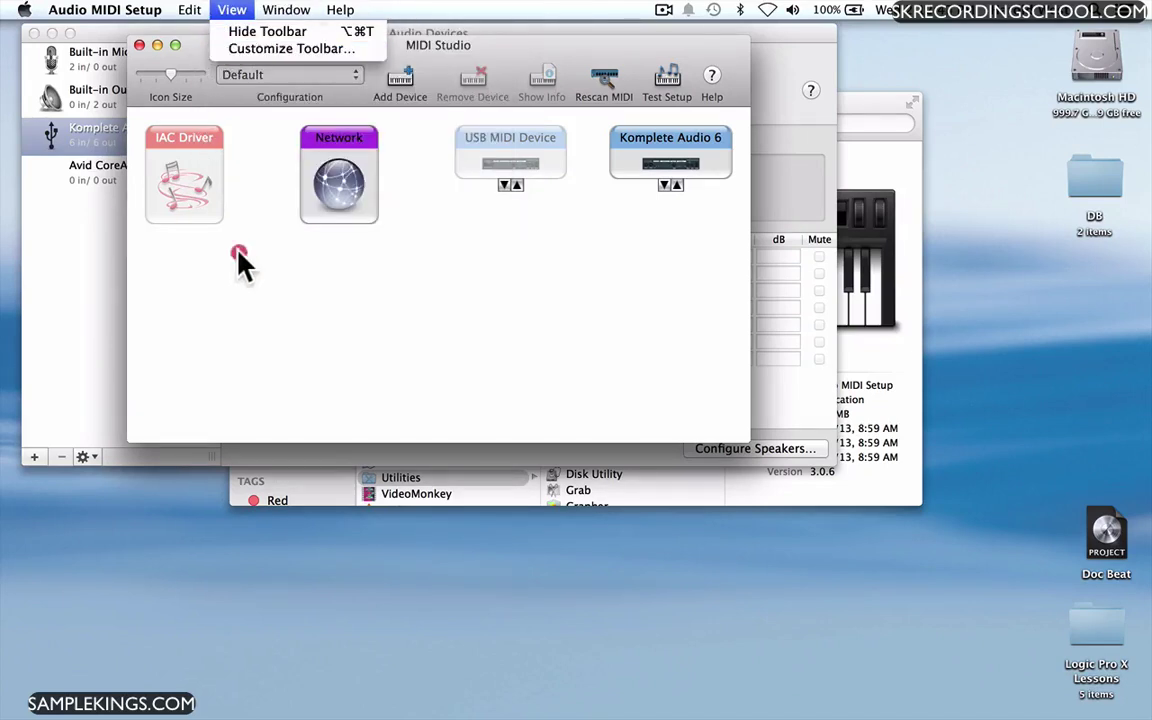
pyautogui.click(213, 225)
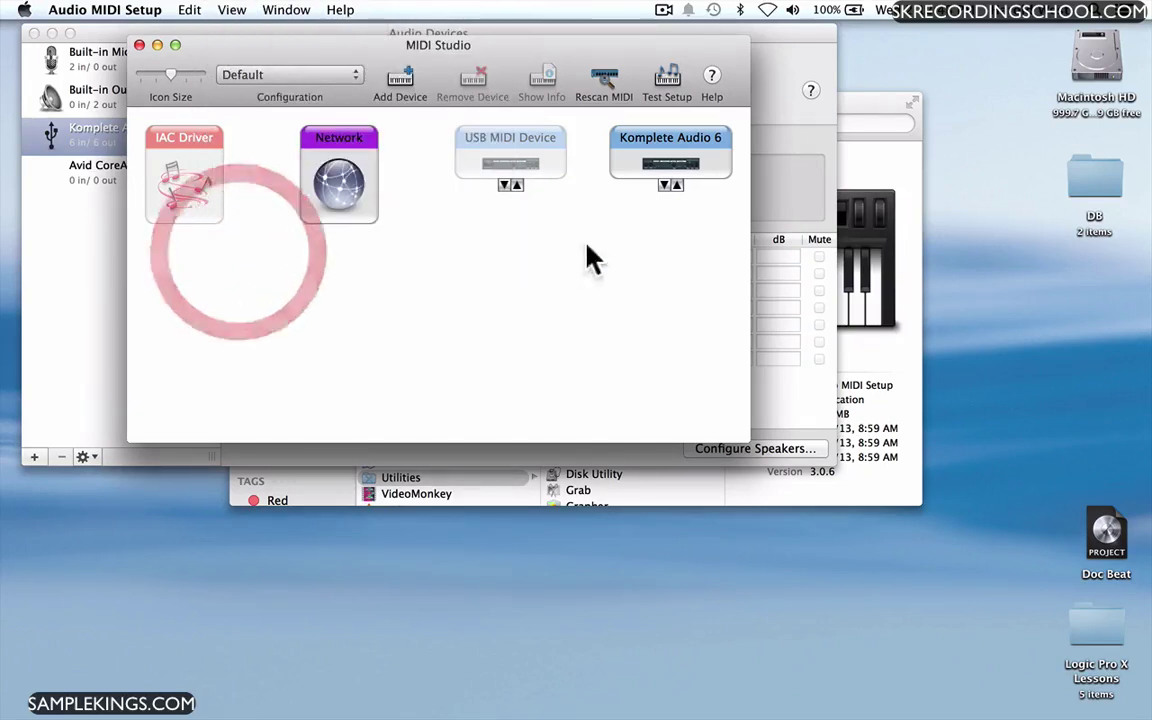
# Select the Komplete Audio 6 device in MIDI Studio, run the setup test and rescan the MIDI devices
pyautogui.click(676, 150)
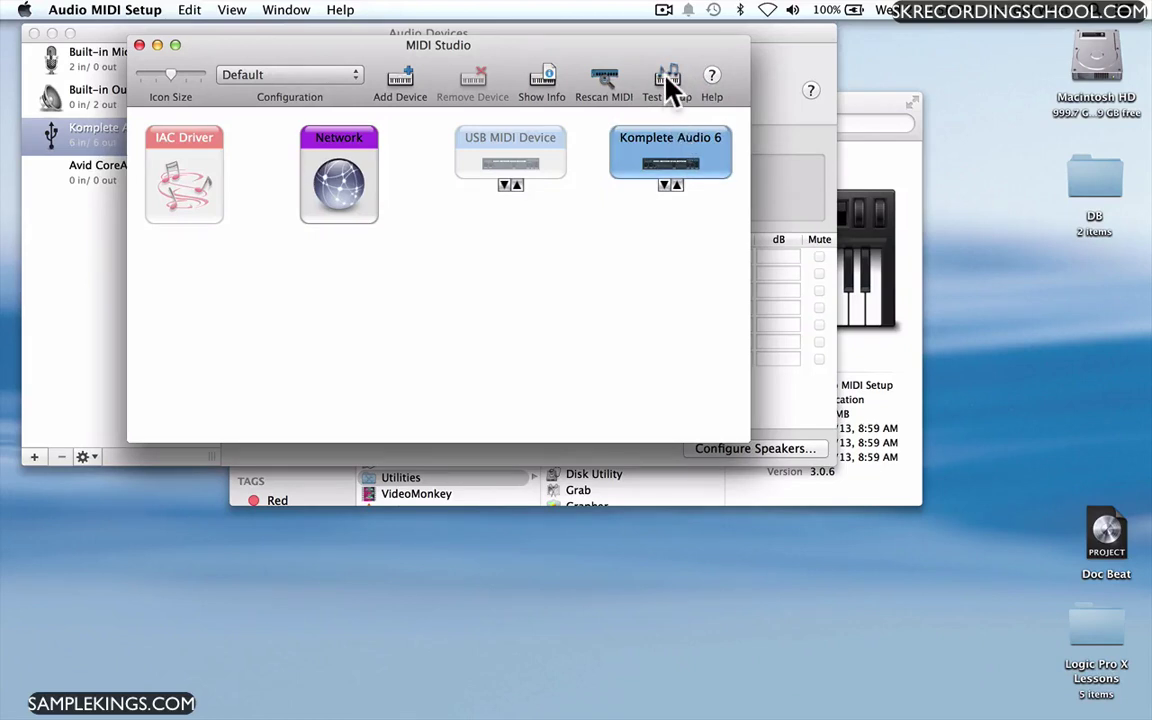
pyautogui.click(668, 84)
pyautogui.click(608, 78)
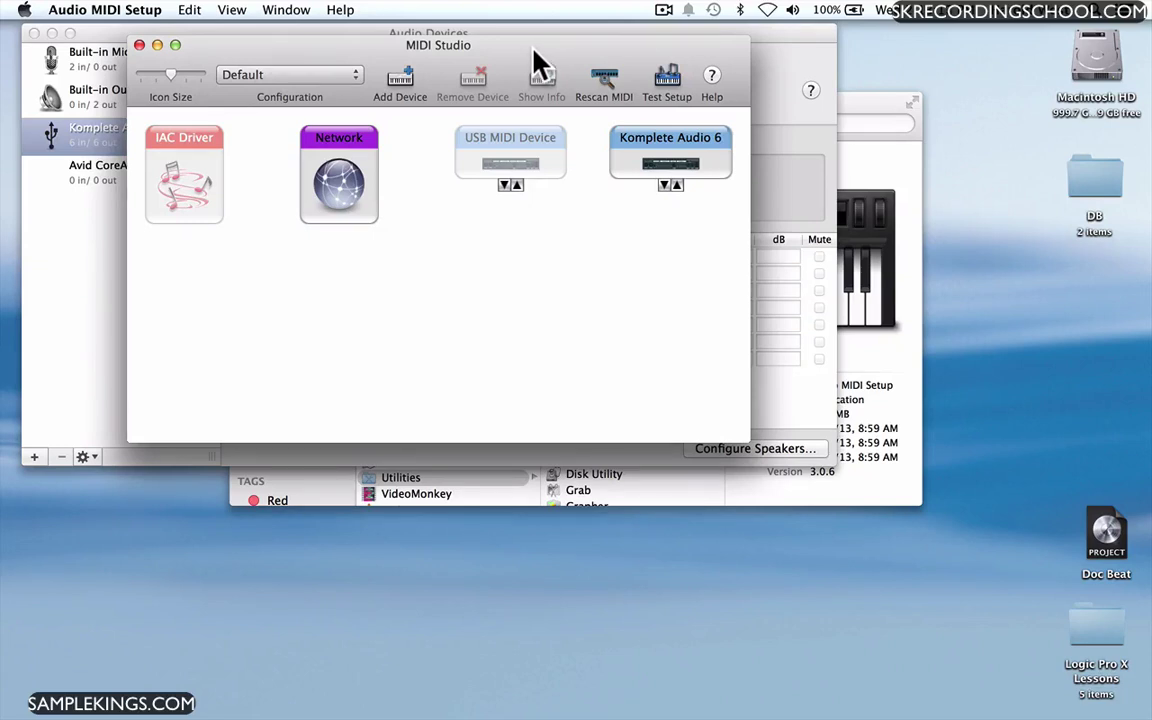
# Review the options for editing the existing MIDI configurations without changing any of them
pyautogui.click(355, 72)
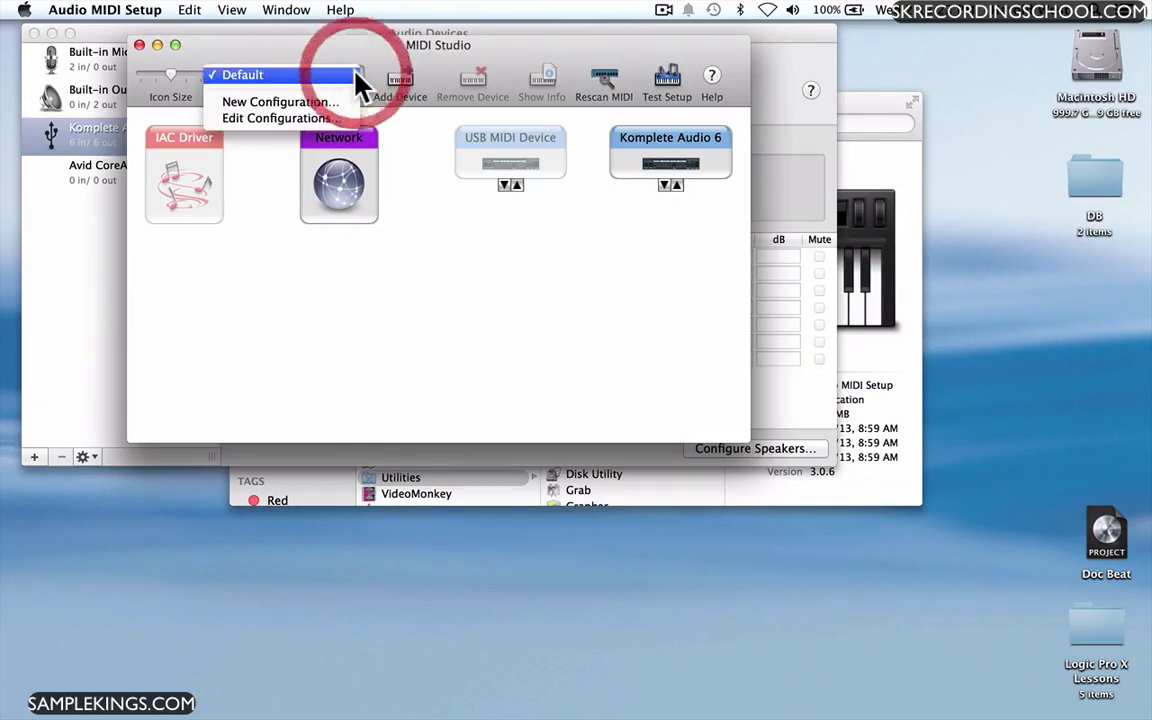
pyautogui.click(330, 118)
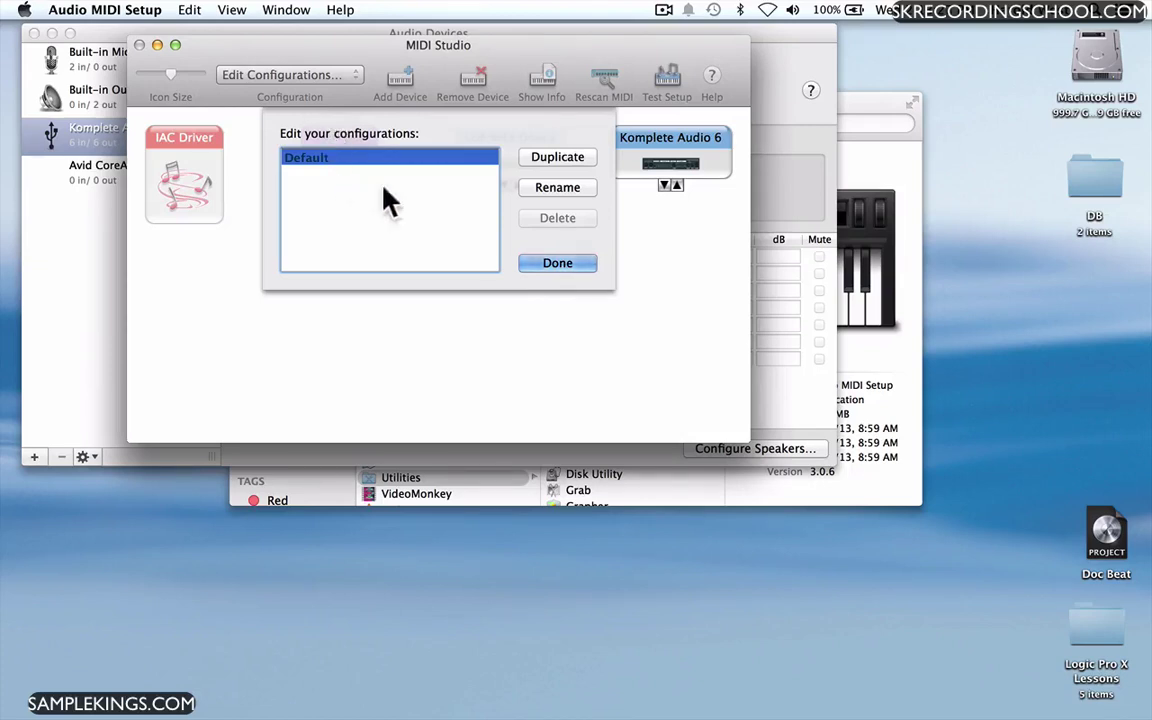
pyautogui.click(560, 265)
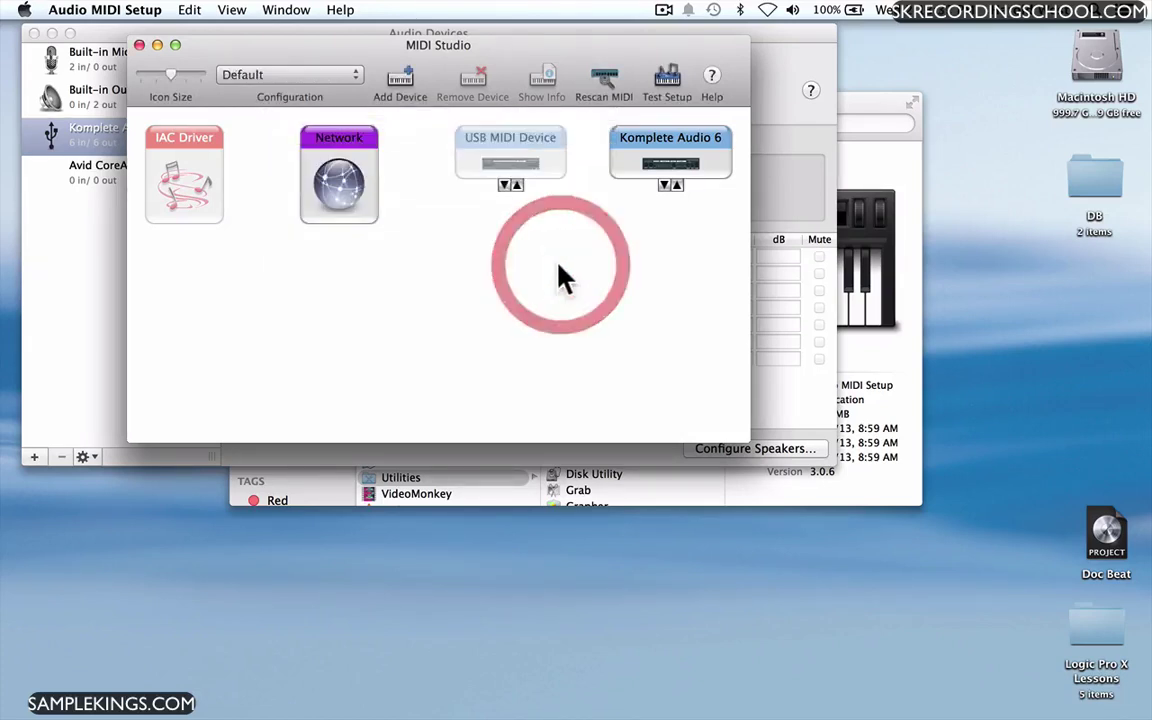
# Create a new MIDI configuration named "Logic Setup"
pyautogui.click(356, 73)
pyautogui.click(342, 105)
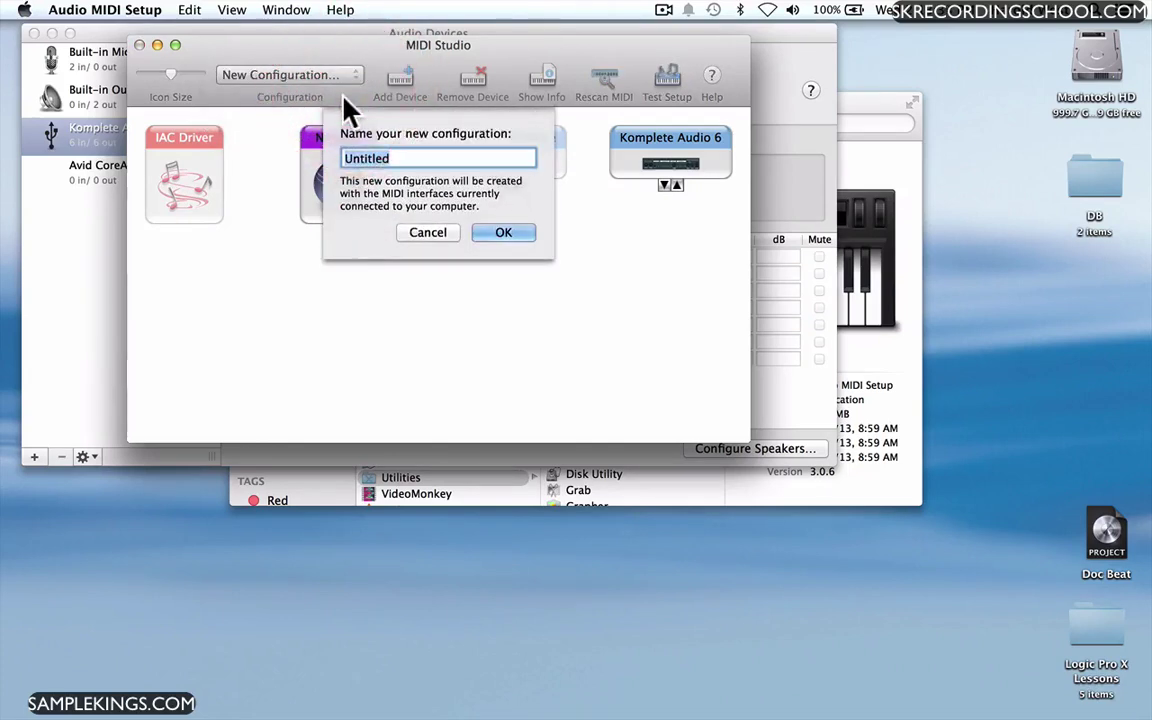
pyautogui.press('shift')
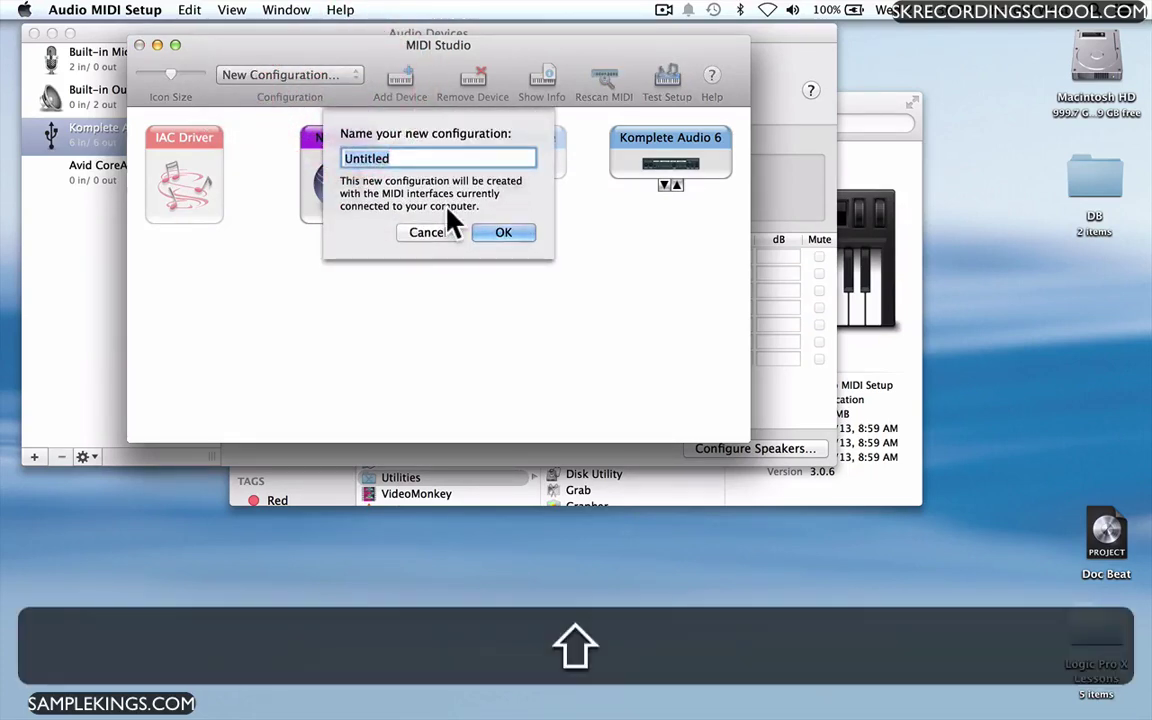
pyautogui.write('Log')
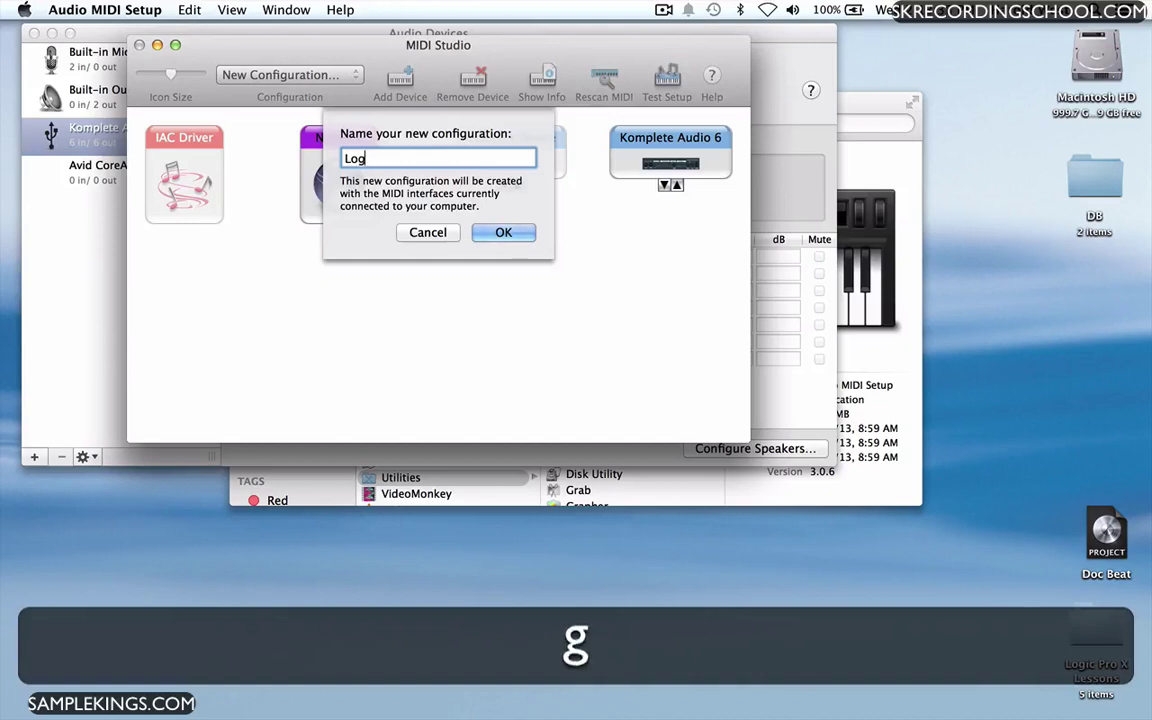
pyautogui.write('ic Se')
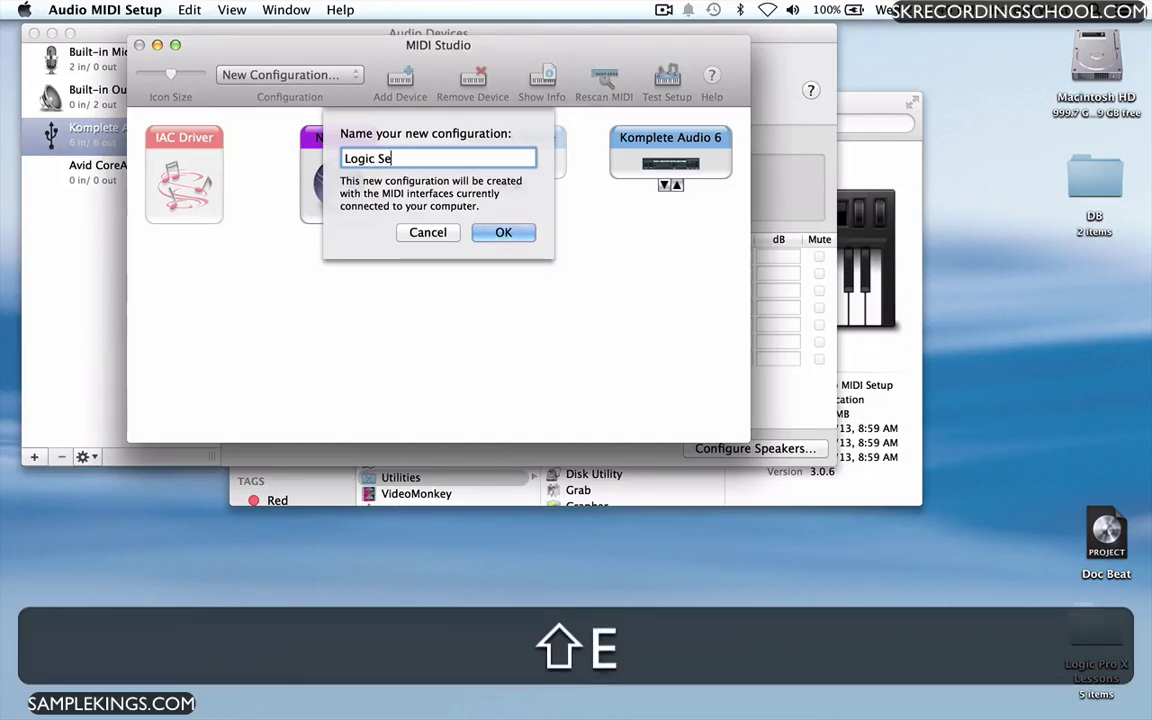
pyautogui.write('tup')
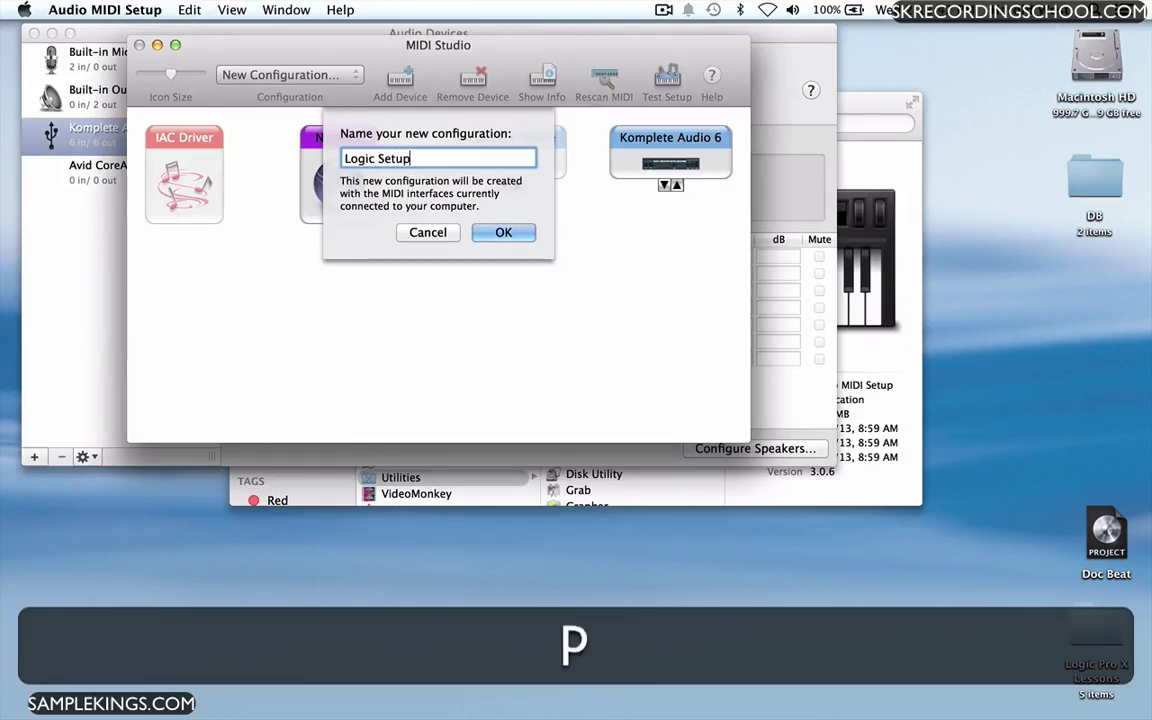
pyautogui.press('Return')
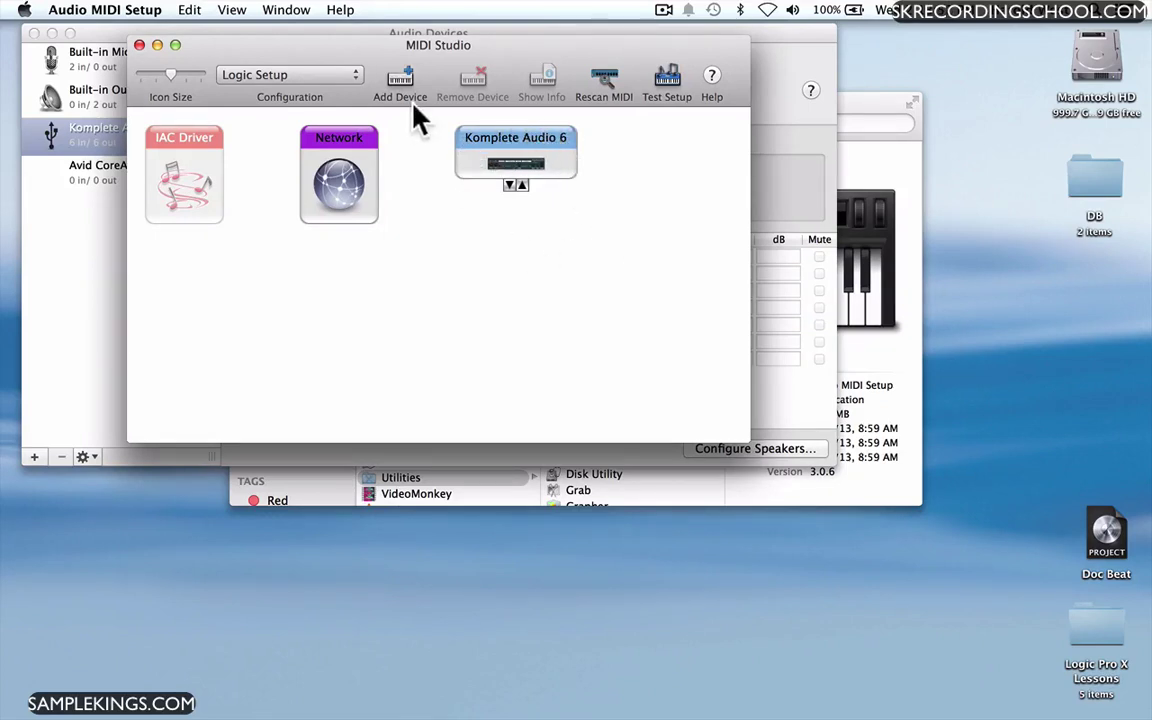
# Switch the MIDI Studio configuration to Default and back to Logic Setup
pyautogui.click(347, 72)
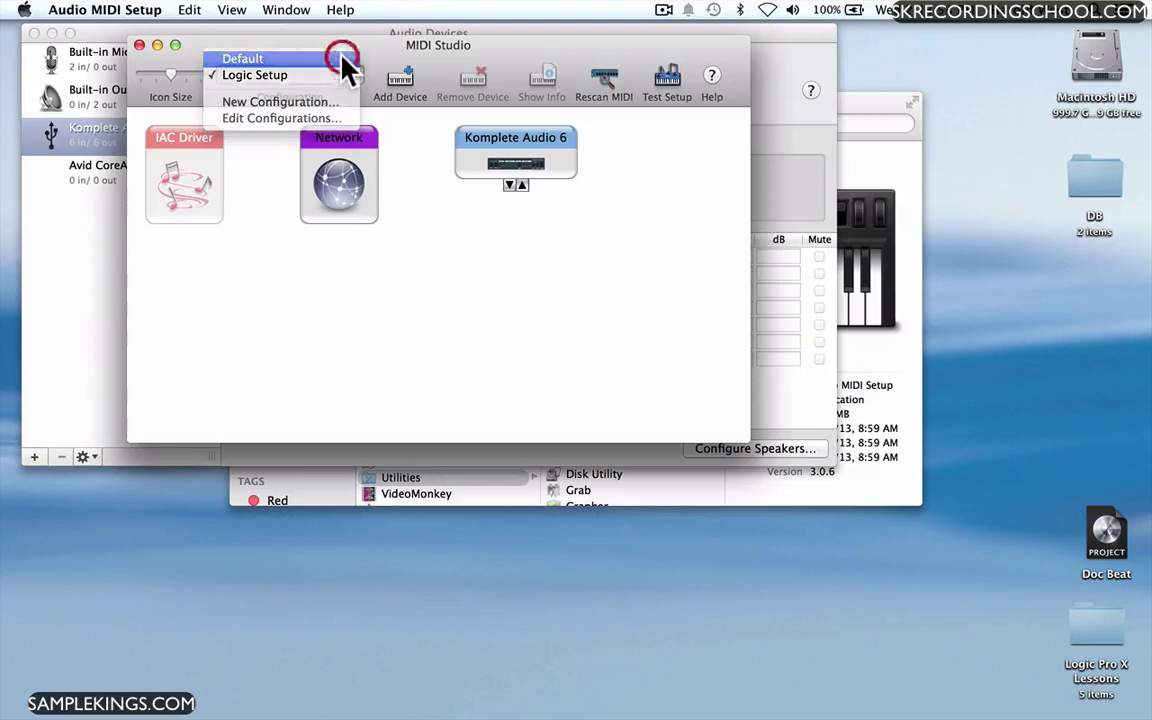
pyautogui.click(342, 57)
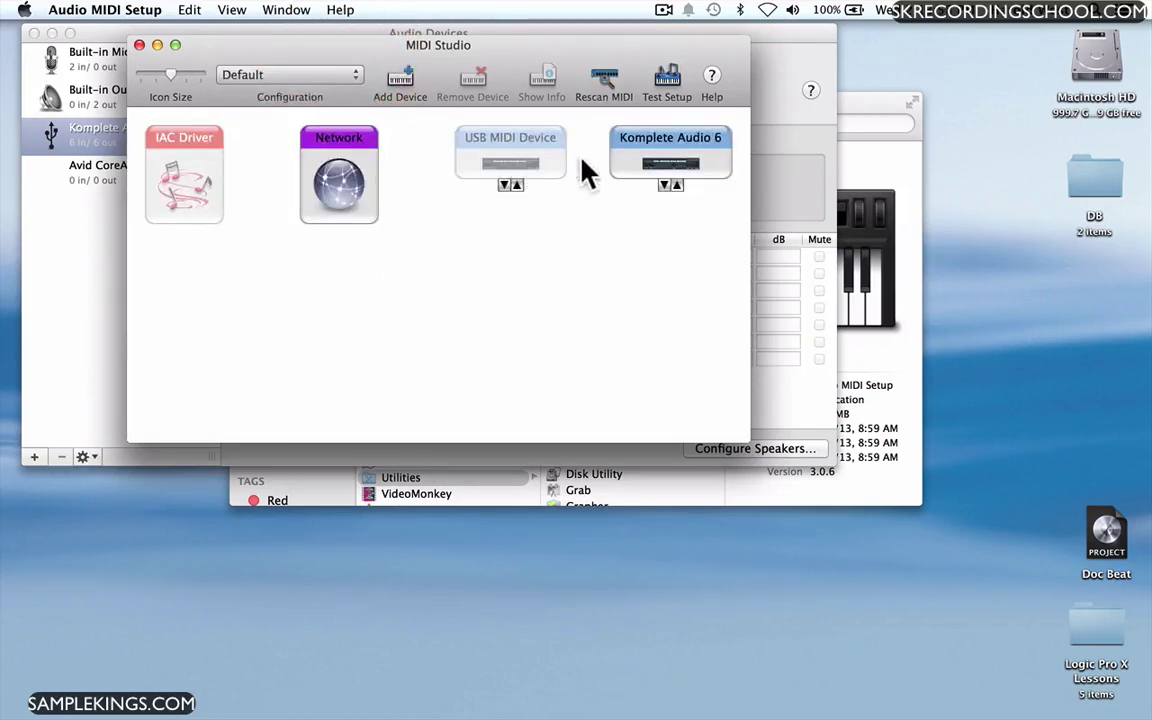
pyautogui.click(345, 75)
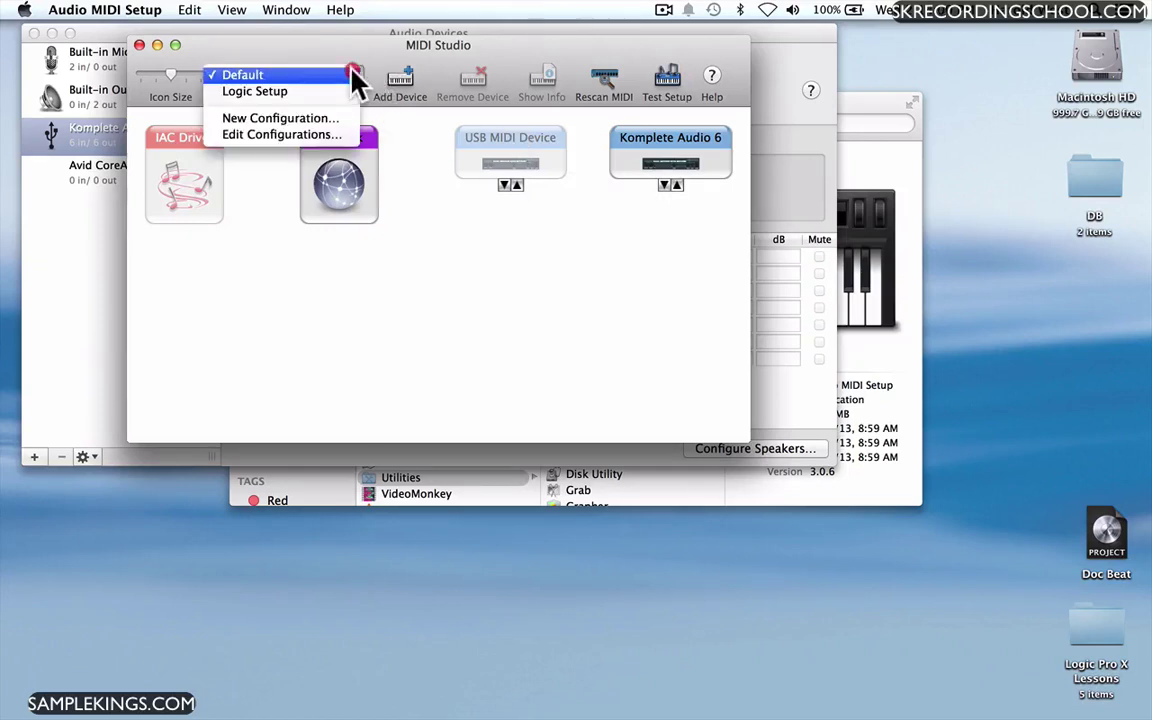
pyautogui.click(329, 91)
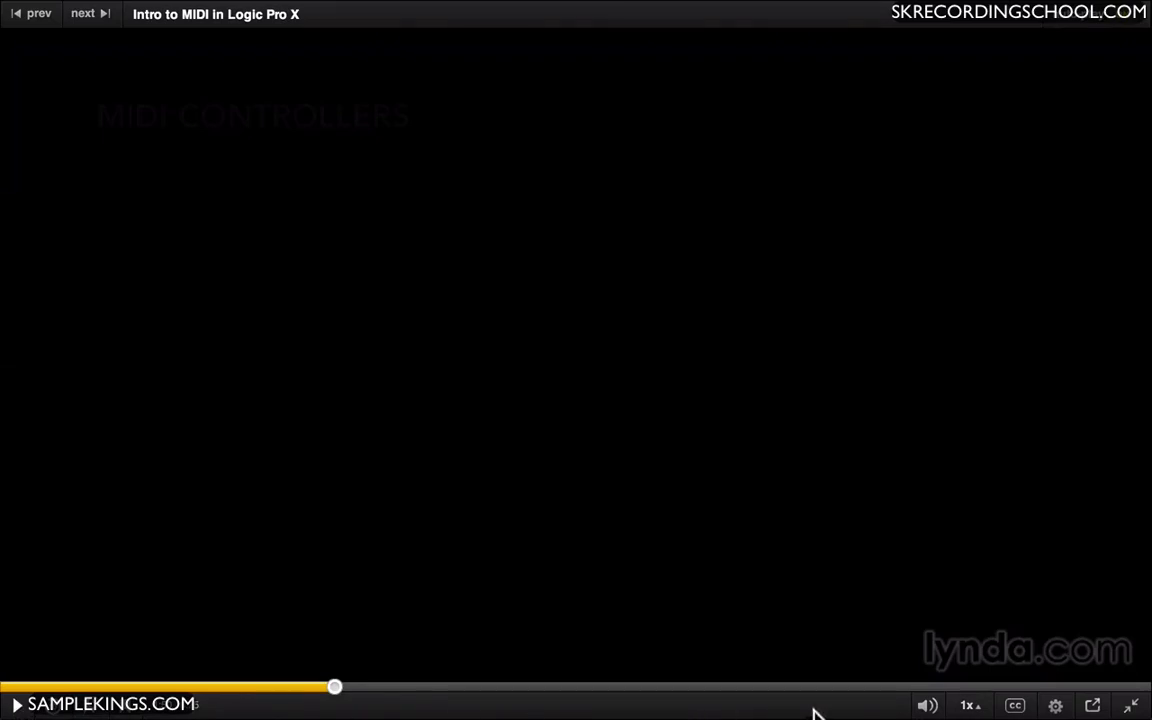
pyautogui.moveTo(927, 705)
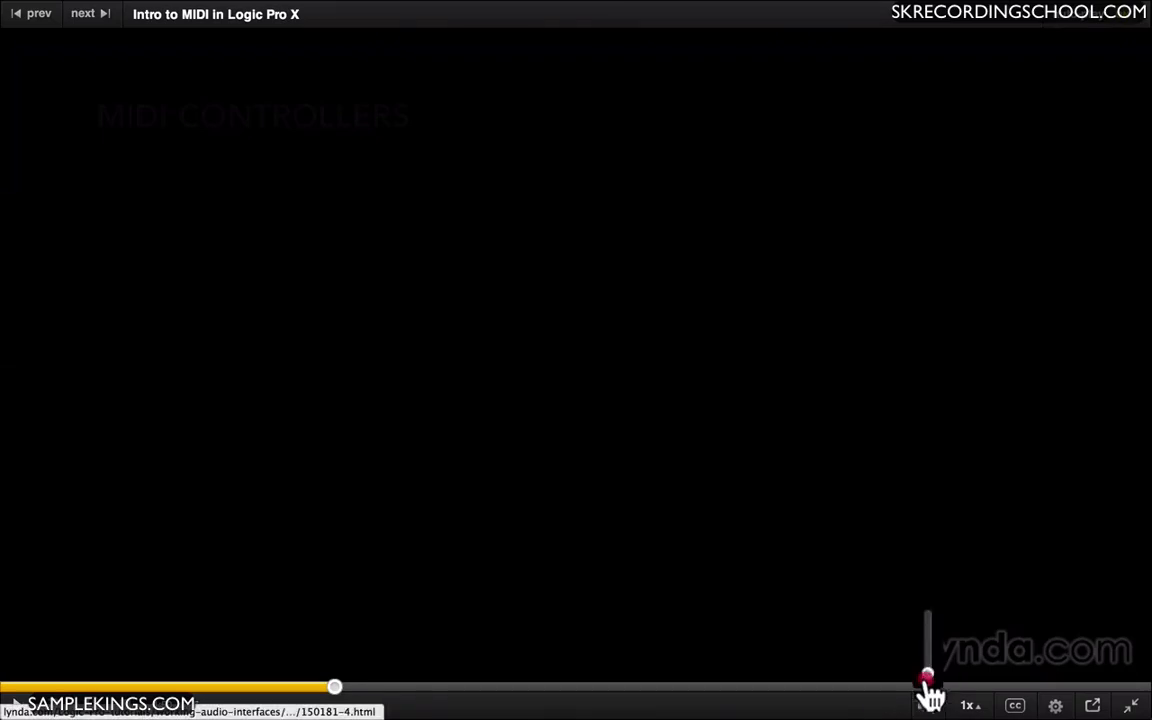
pyautogui.click(928, 681)
pyautogui.moveTo(843, 712)
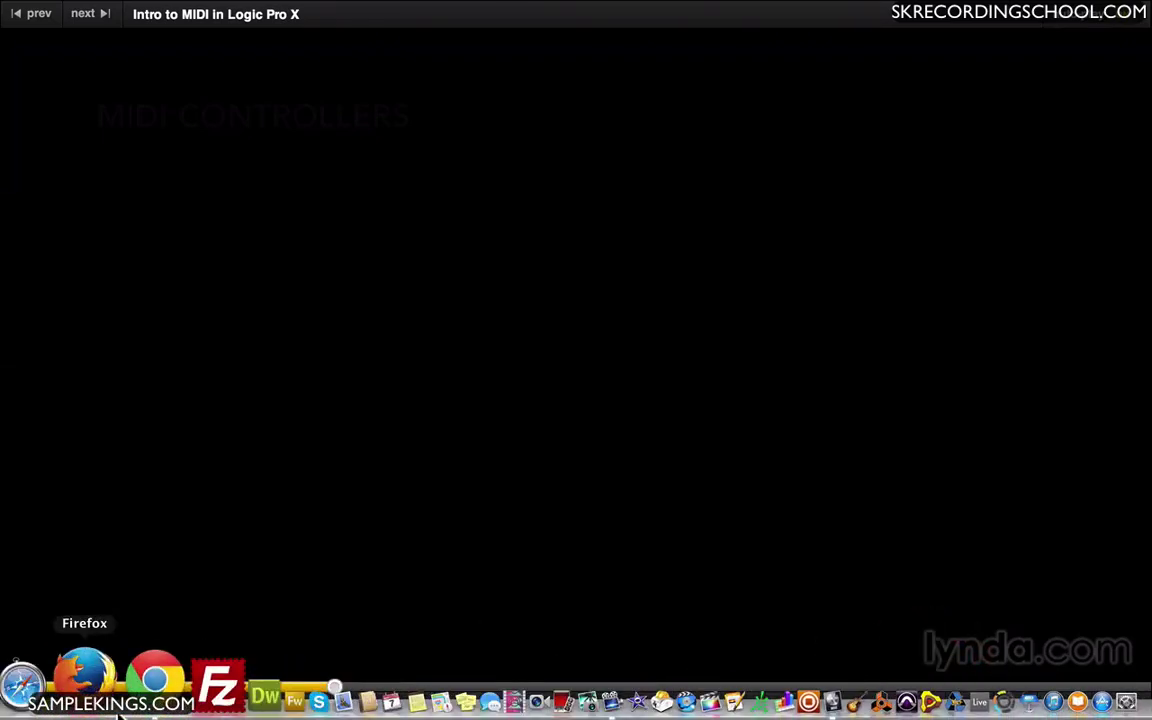
pyautogui.click(16, 705)
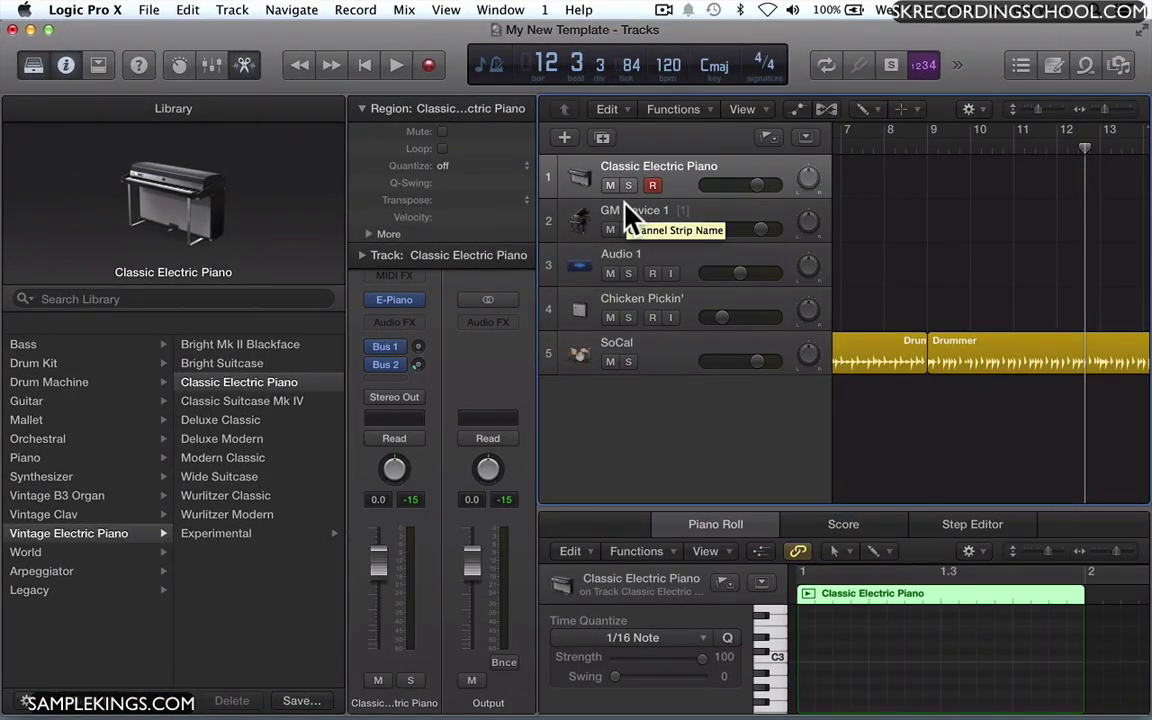
# Open Musical Typing for the Classic Electric Piano track in Logic Pro X and play a few notes on its on-screen keyboard
pyautogui.click(502, 10)
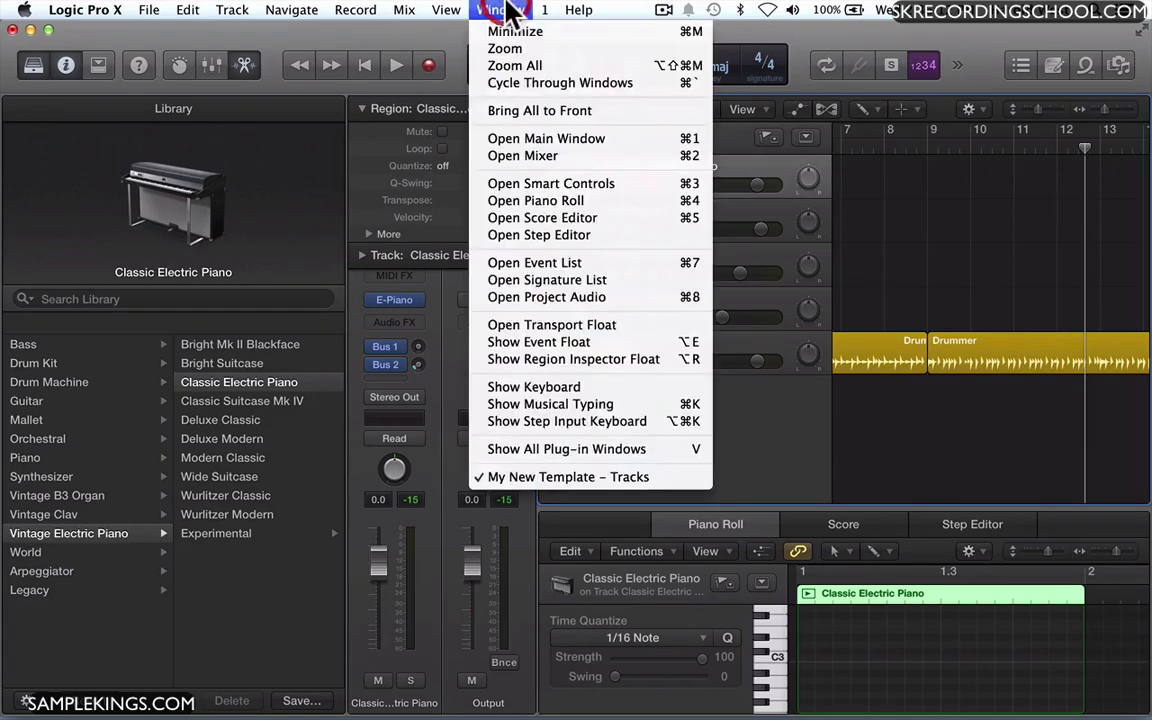
pyautogui.click(548, 404)
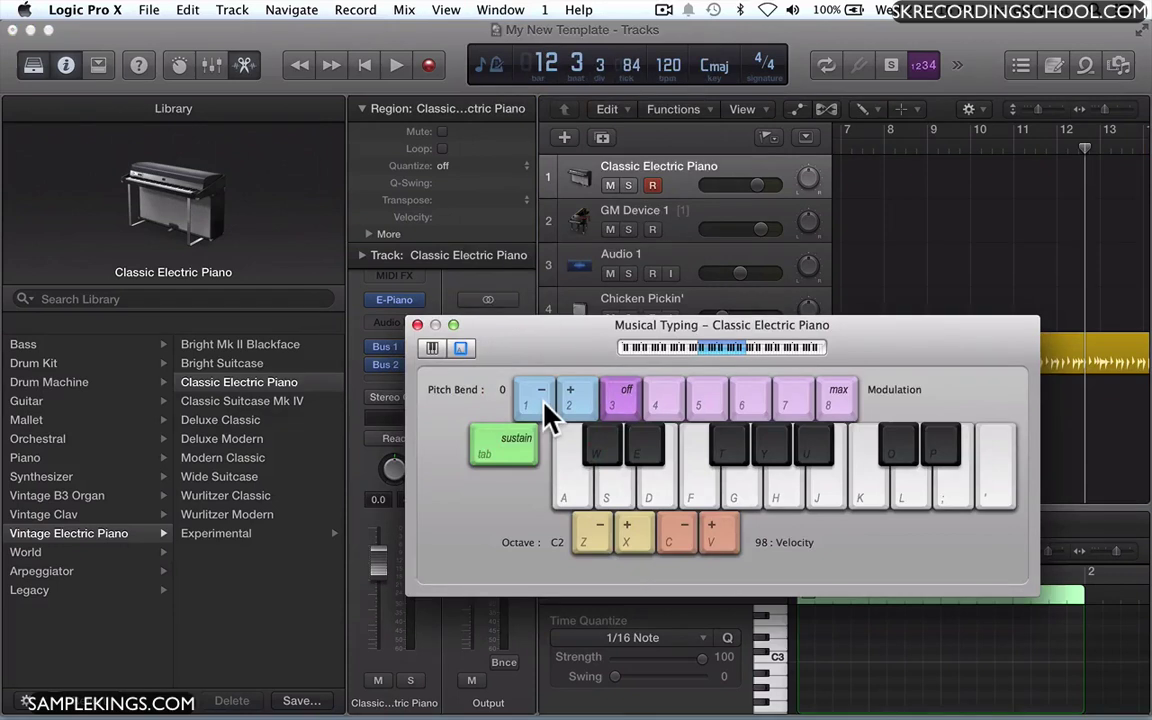
pyautogui.click(600, 455)
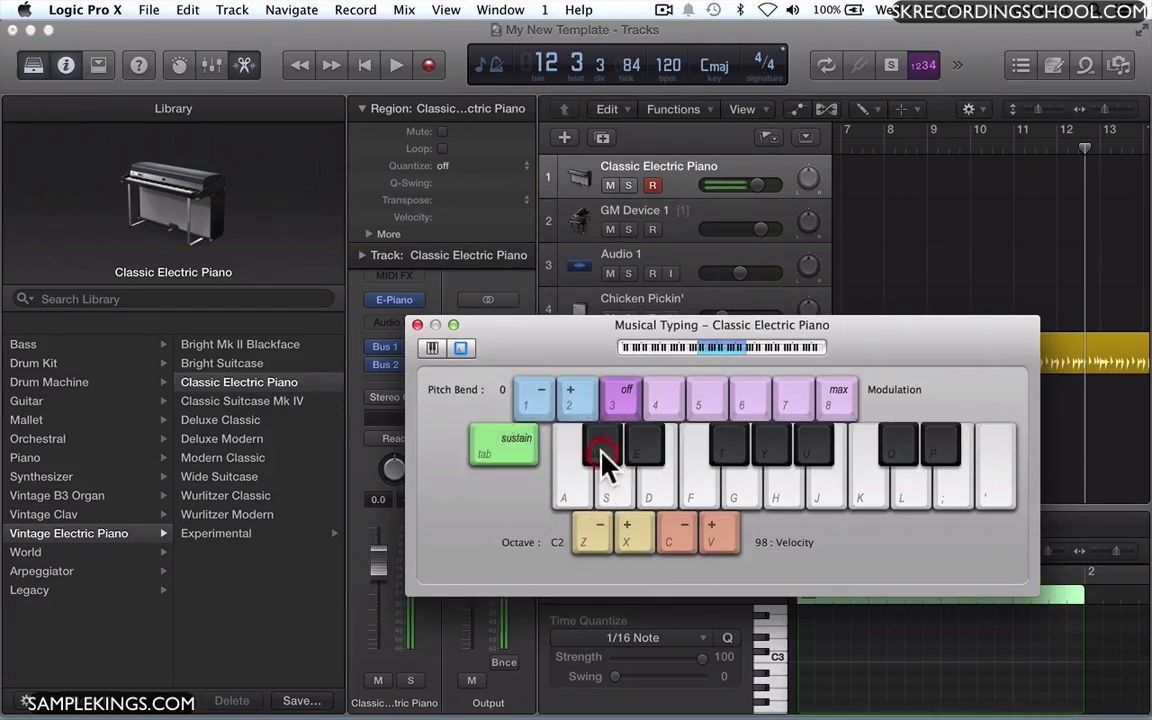
pyautogui.click(609, 483)
pyautogui.click(645, 489)
# Play the white notes upward through one octave from C2 using Musical Typing
pyautogui.press('a')
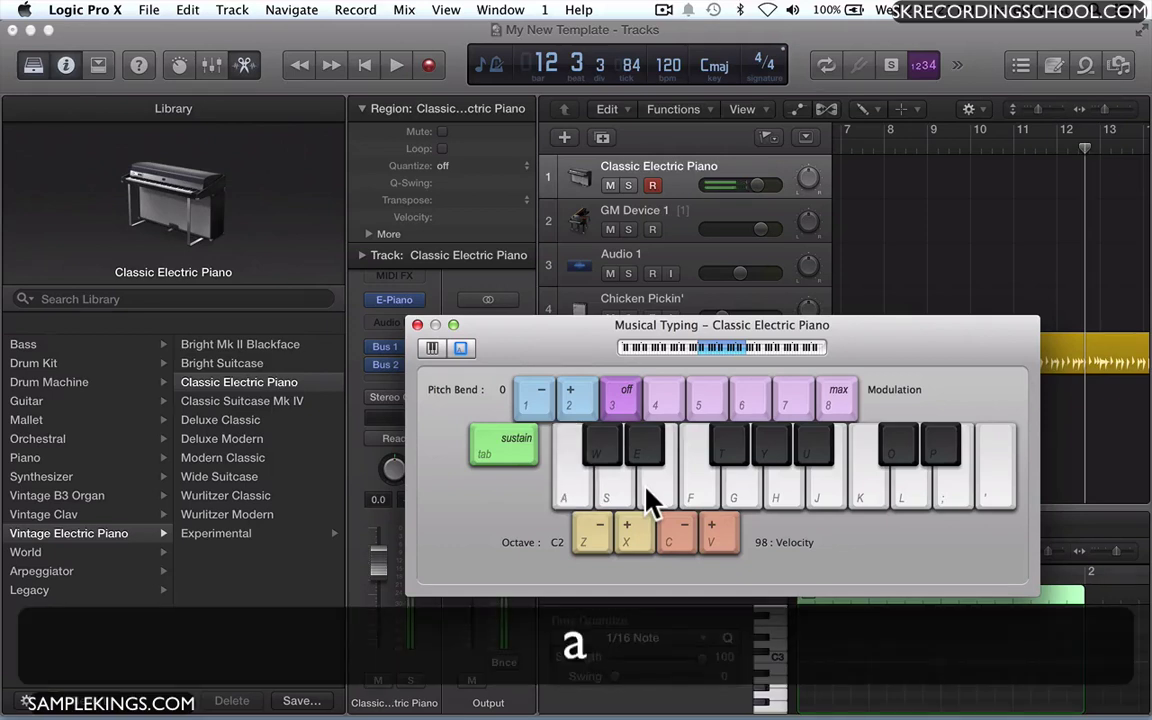
pyautogui.press('s')
pyautogui.press('d')
pyautogui.press('f')
pyautogui.press('g')
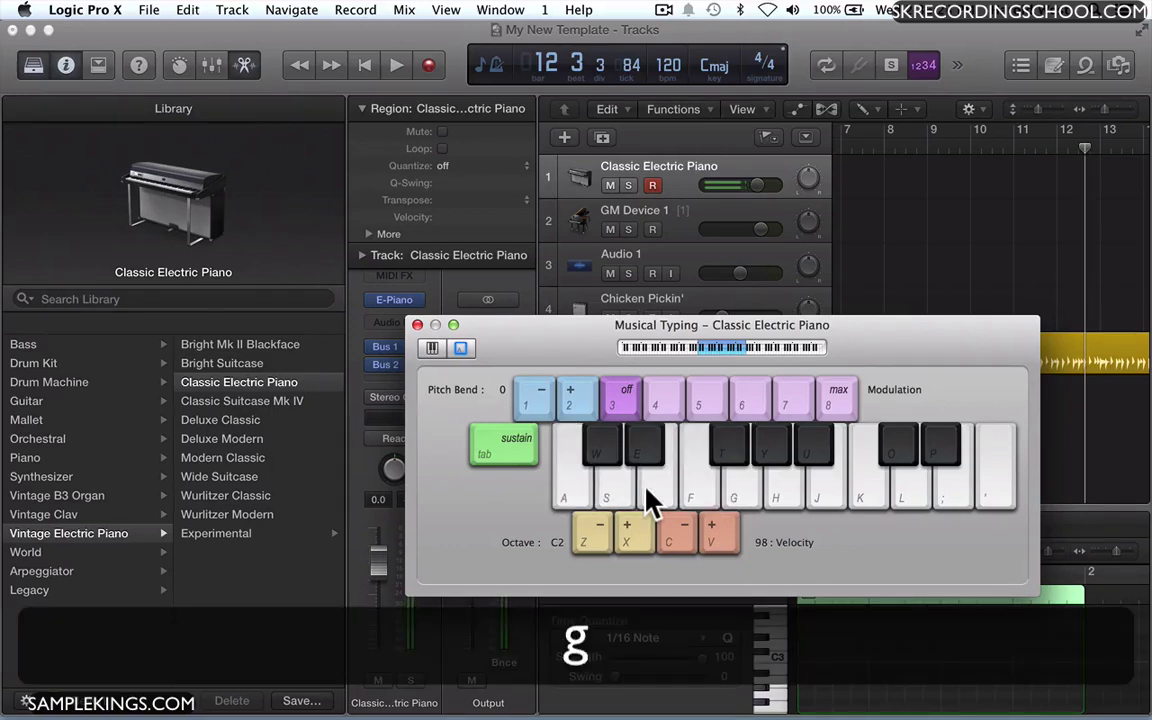
pyautogui.press('h')
pyautogui.press('j')
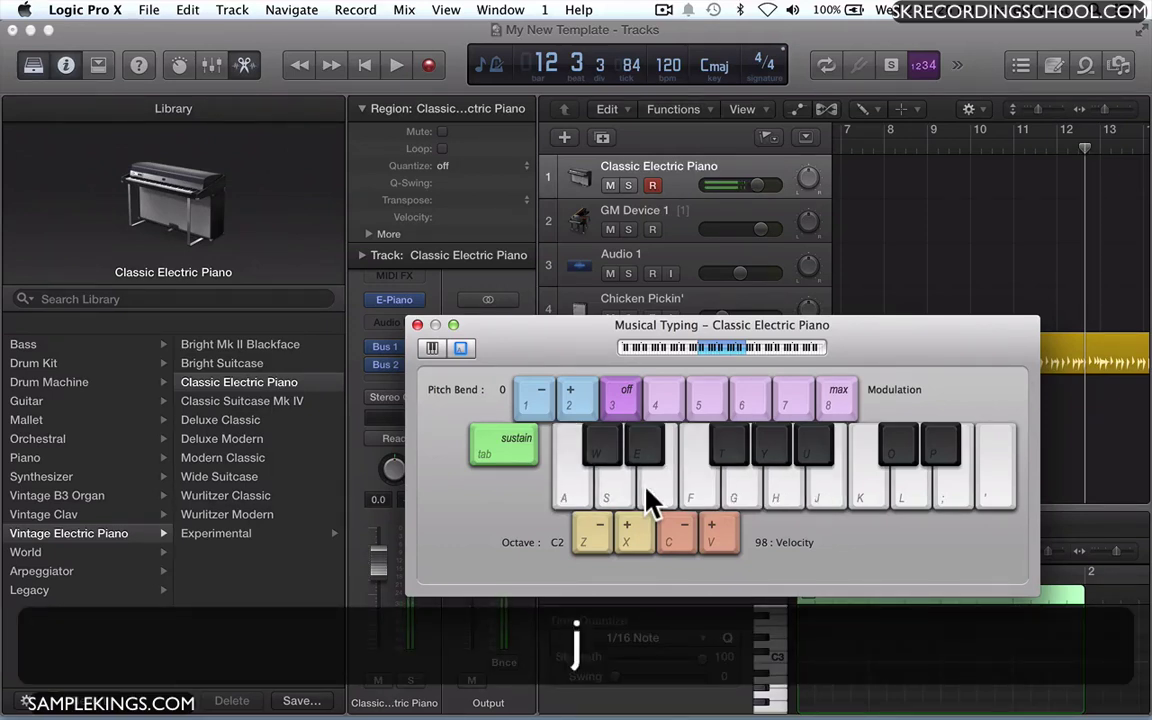
pyautogui.press('k')
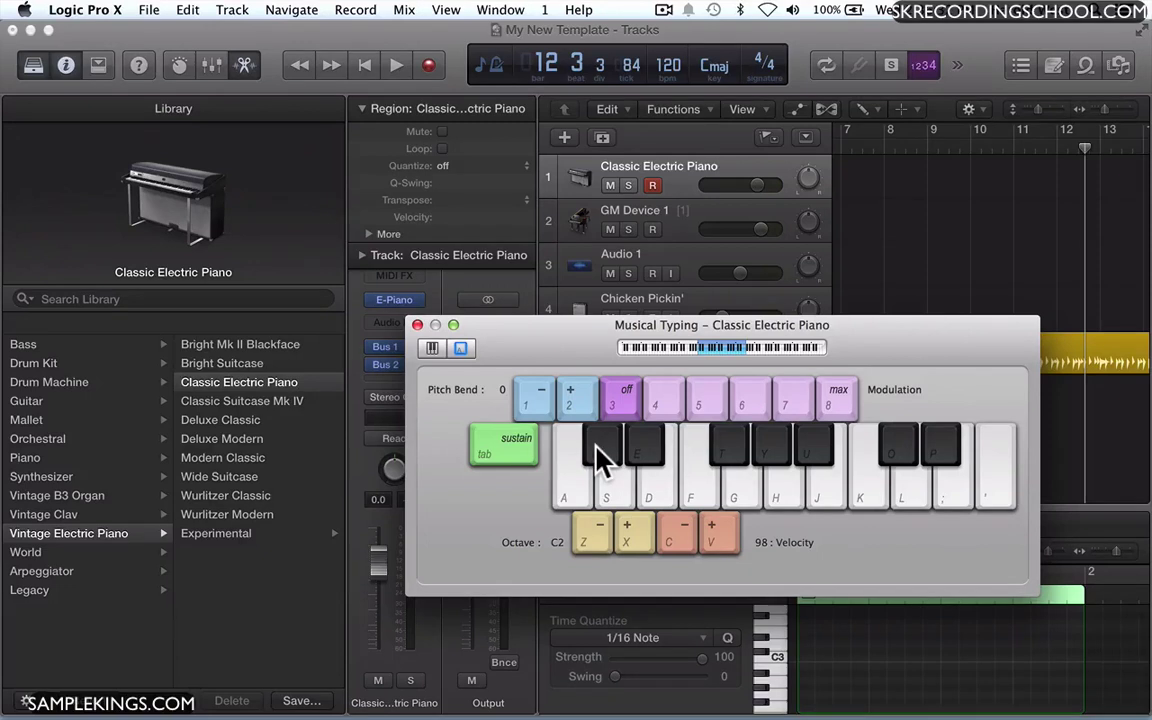
# Play the black notes of the Musical Typing keyboard from the lowest to the highest
pyautogui.press('w')
pyautogui.press('e')
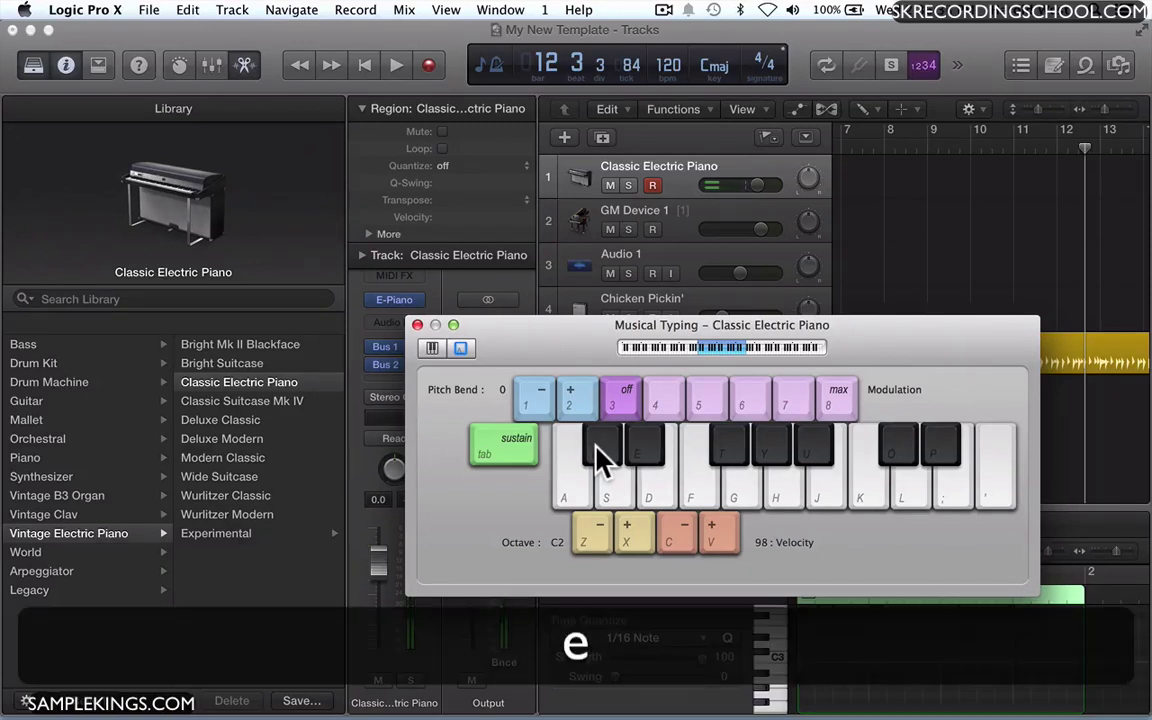
pyautogui.press('t')
pyautogui.press('y')
pyautogui.press('u')
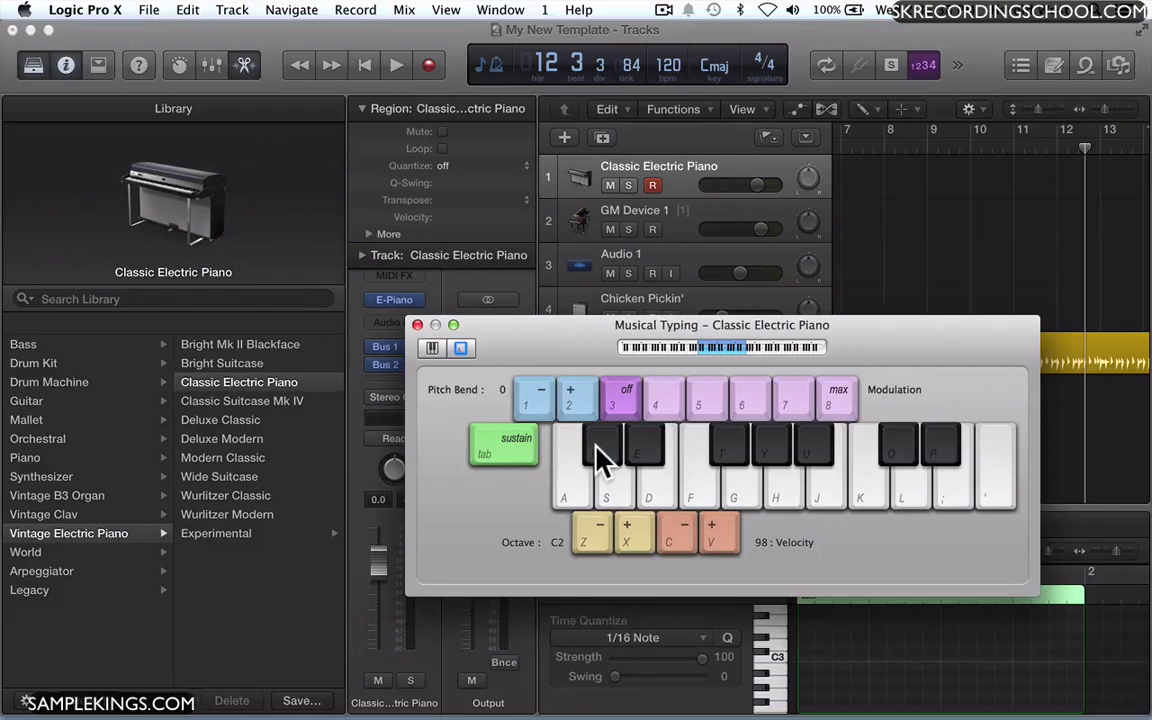
pyautogui.press('p')
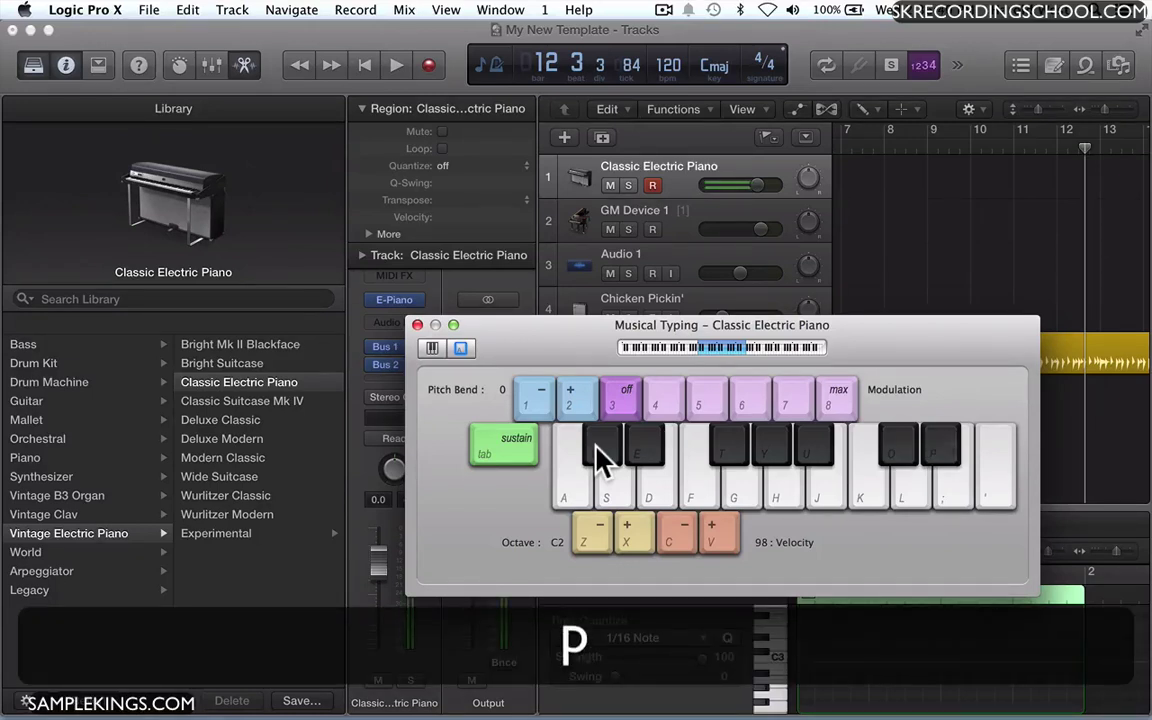
pyautogui.click(598, 456)
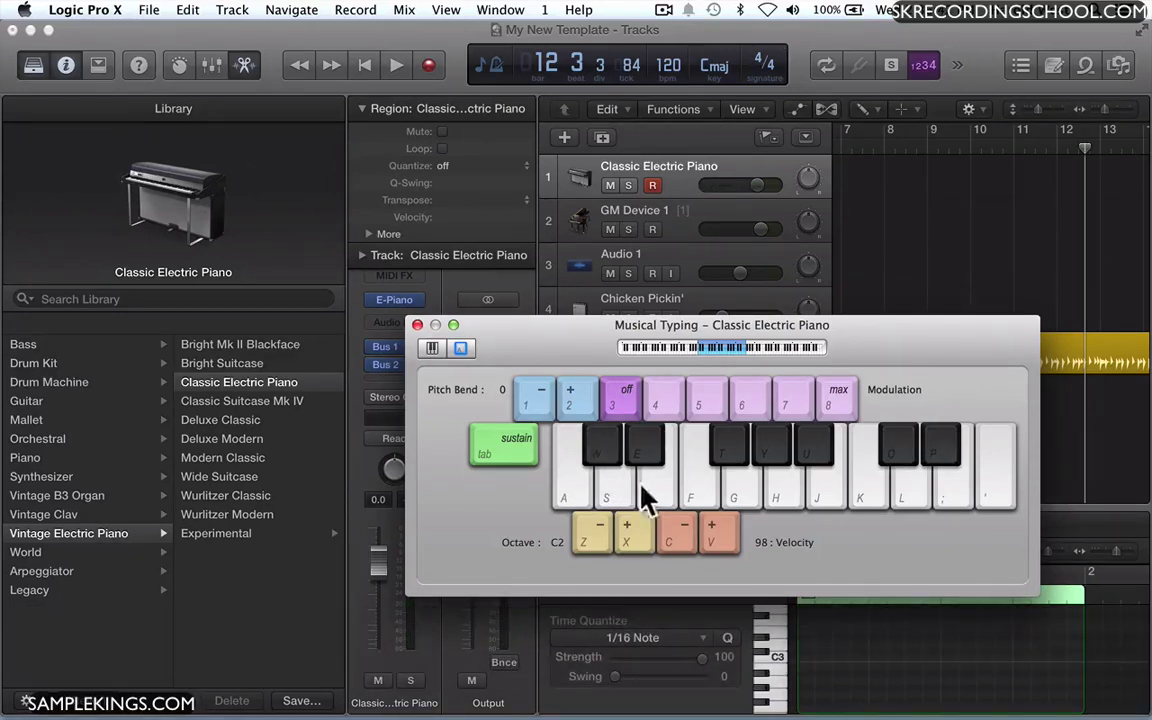
# Lower the Musical Typing octave to C0 and raise it to C3, playing test notes at the different octaves
pyautogui.click(600, 540)
pyautogui.press('a')
pyautogui.click(597, 533)
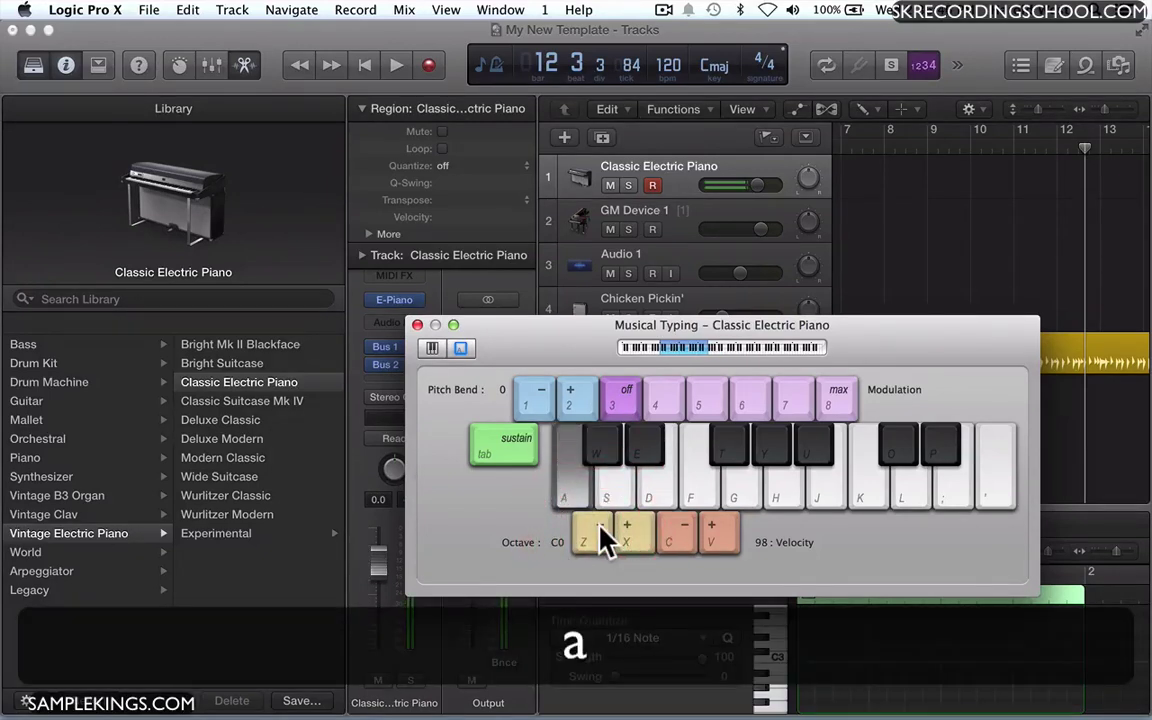
pyautogui.click(628, 533)
pyautogui.press('a')
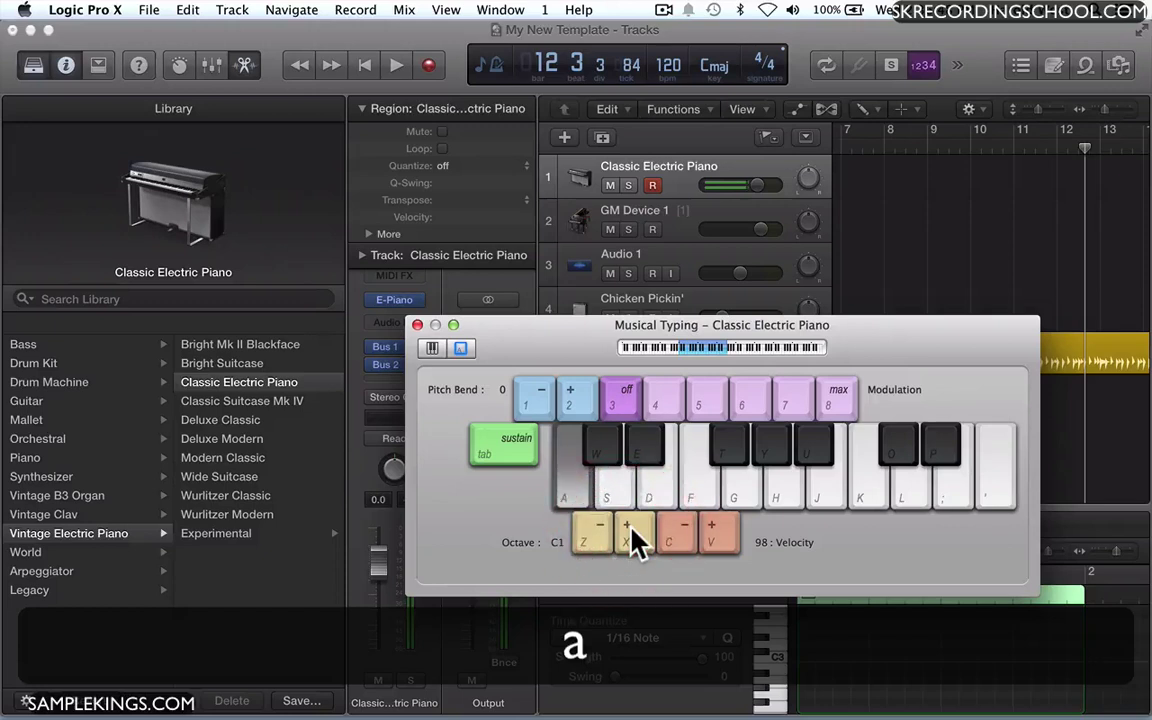
pyautogui.press('a')
pyautogui.click(628, 533)
pyautogui.click(628, 530)
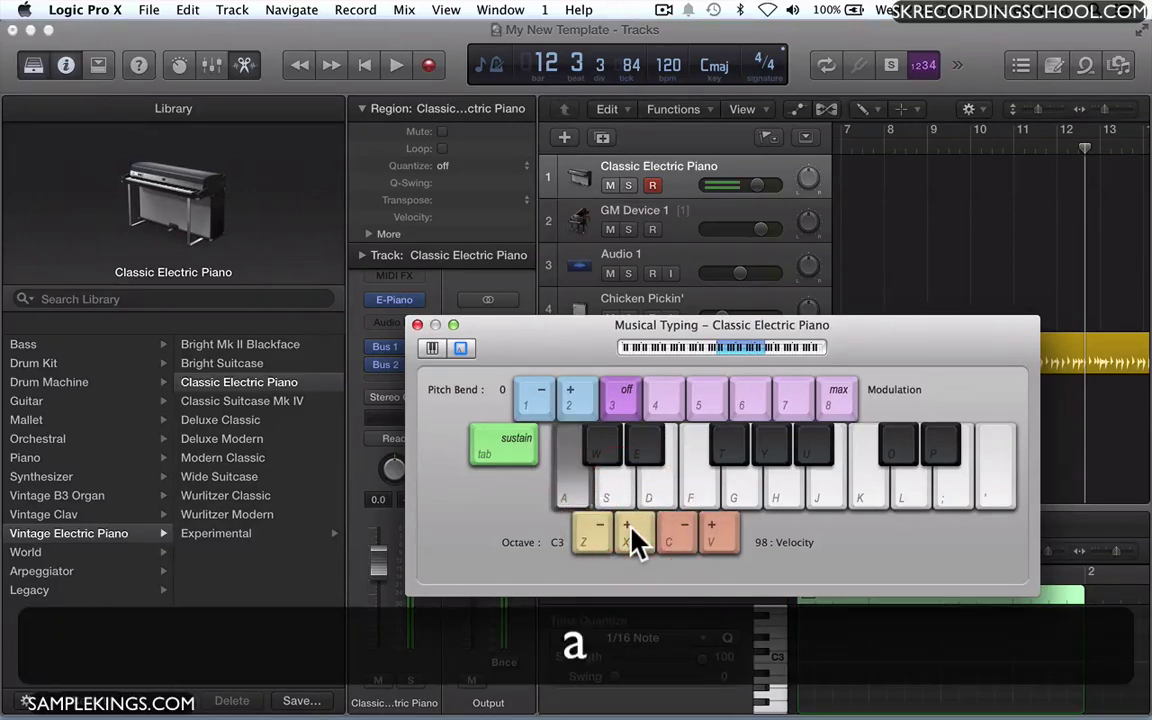
pyautogui.press('s')
pyautogui.press('f')
pyautogui.press('g')
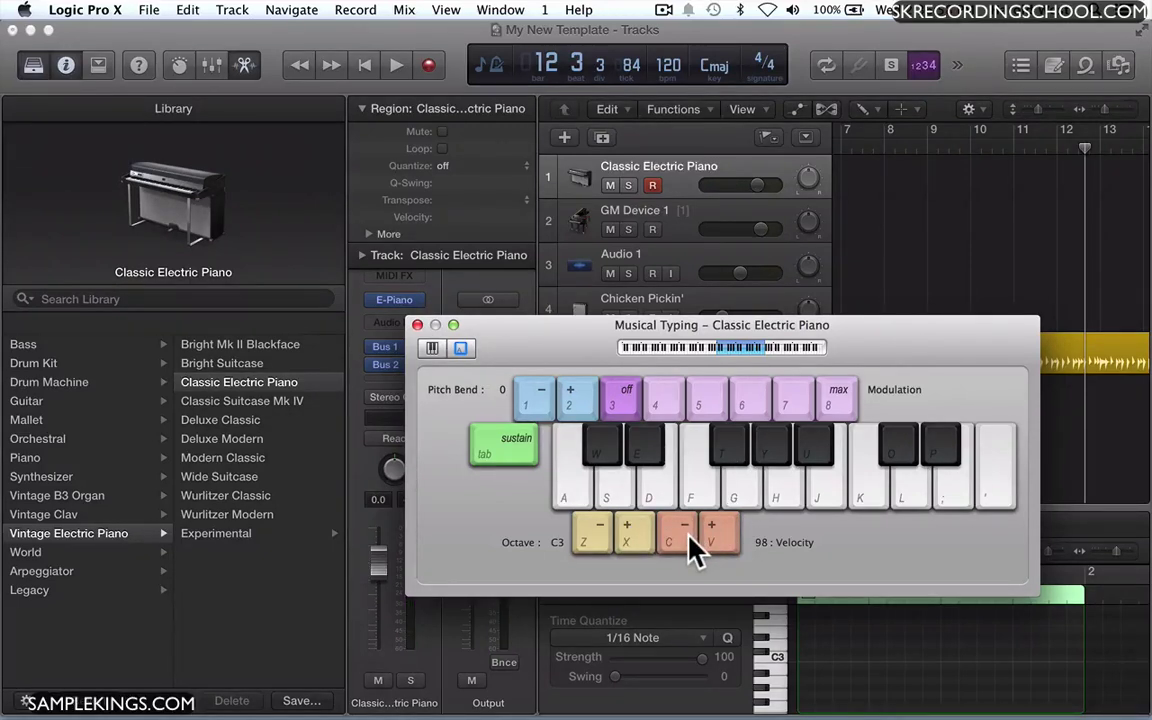
# Try the sustain and modulation controls in Musical Typing and play a C-E-G chord on the electric piano
pyautogui.click(514, 454)
pyautogui.click(790, 412)
pyautogui.click(658, 448)
pyautogui.press('a')
pyautogui.press('d')
pyautogui.press('g')
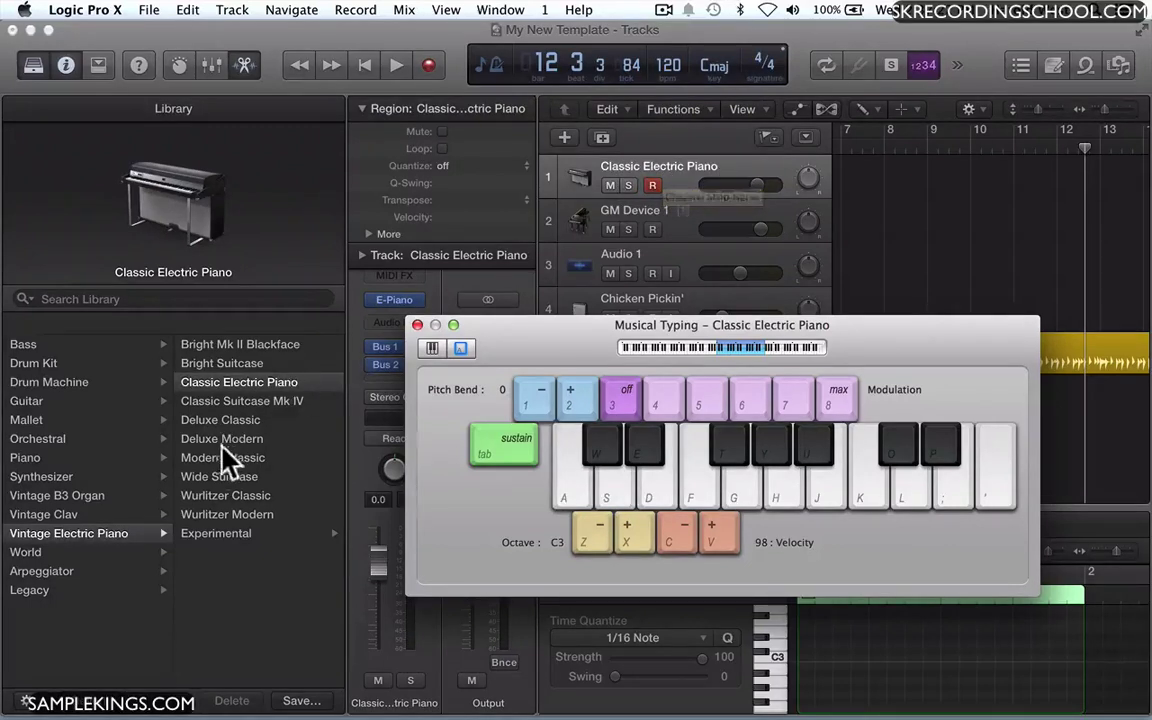
# Load the Wurlitzer Classic patch on the first track and audition it with a C-E-G chord, closing Musical Typing when done
pyautogui.click(222, 496)
pyautogui.press('a')
pyautogui.press('d')
pyautogui.press('g')
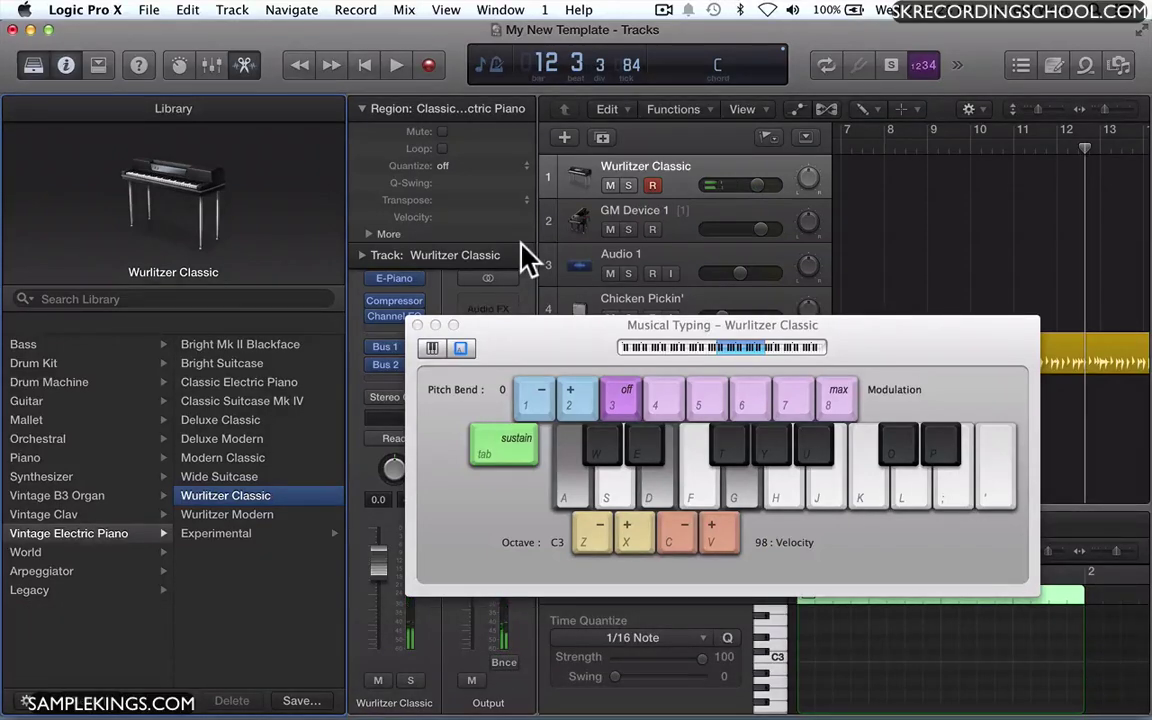
pyautogui.press('shift+super')
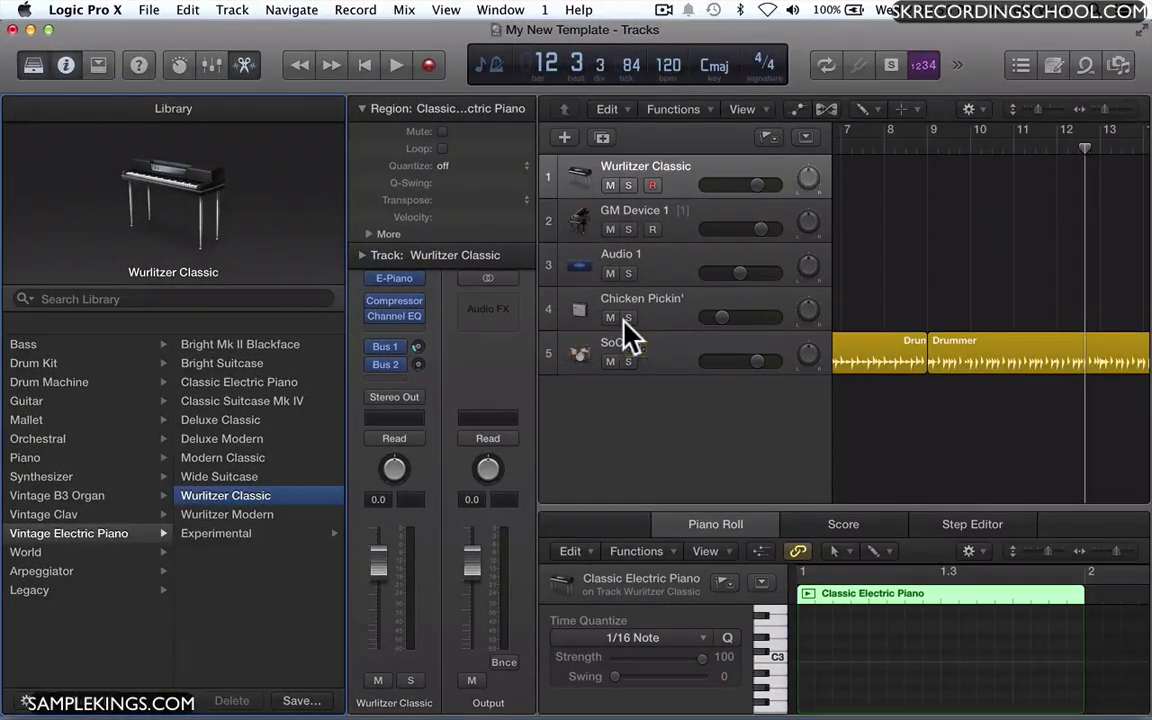
# Open the Control Surface Setup and start a scan of all models, dismissing the notice
pyautogui.click(70, 10)
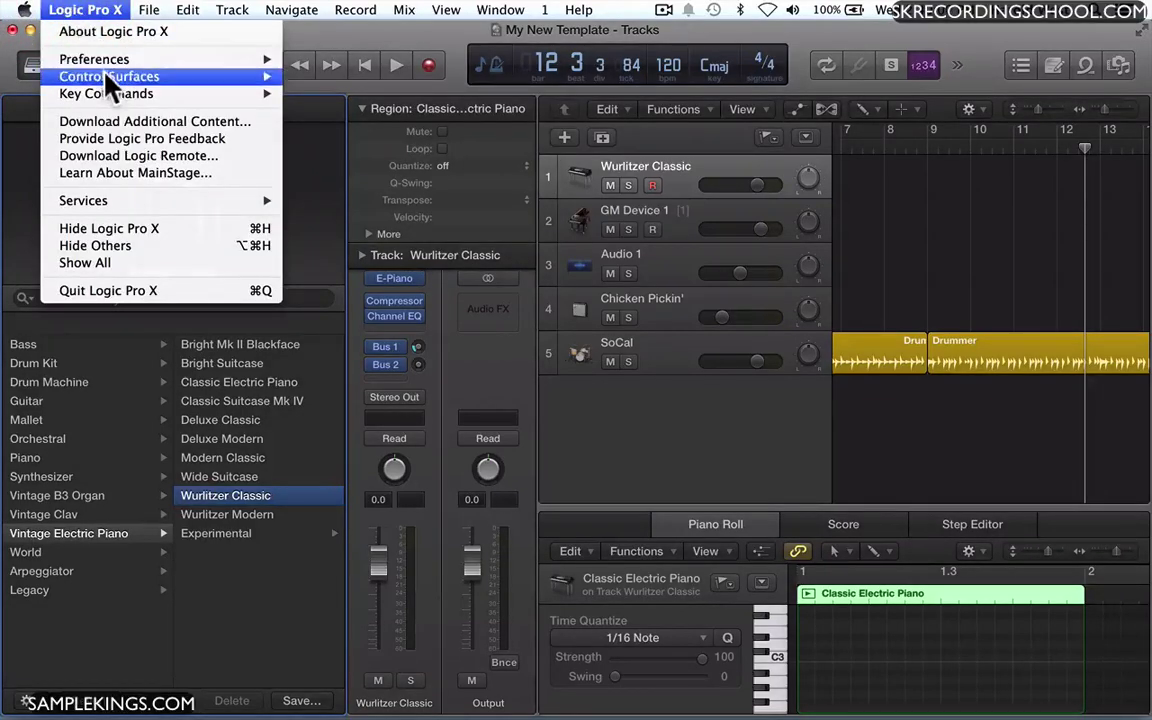
pyautogui.moveTo(107, 80)
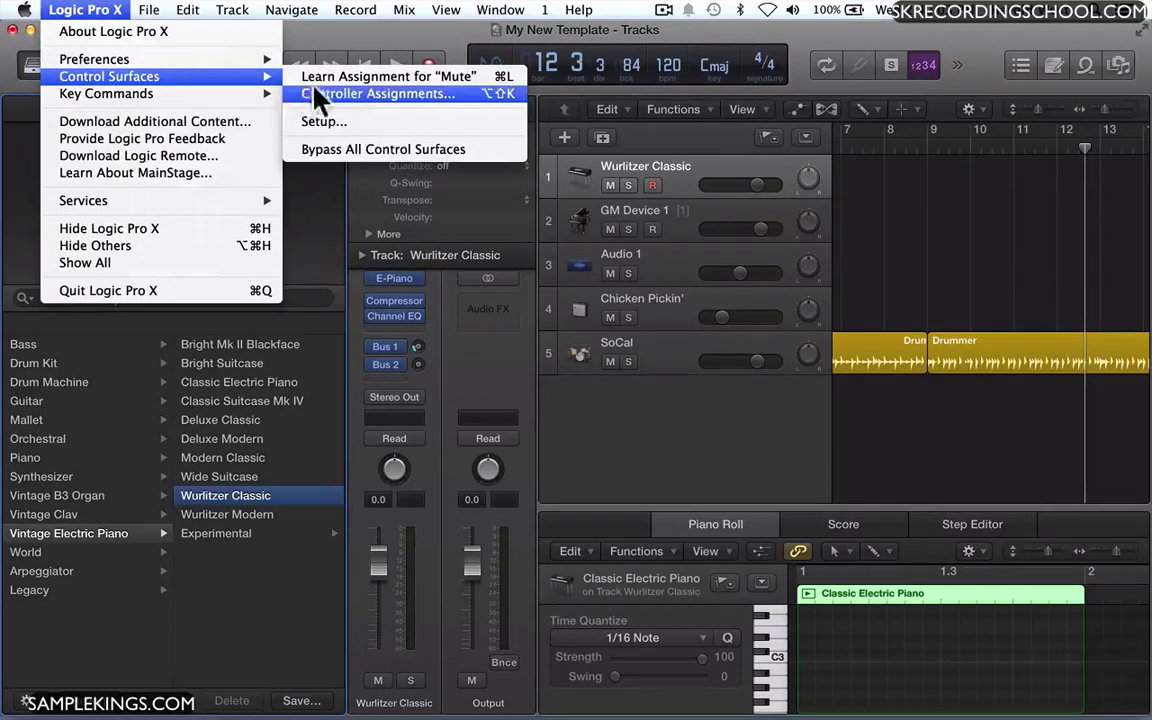
pyautogui.click(312, 121)
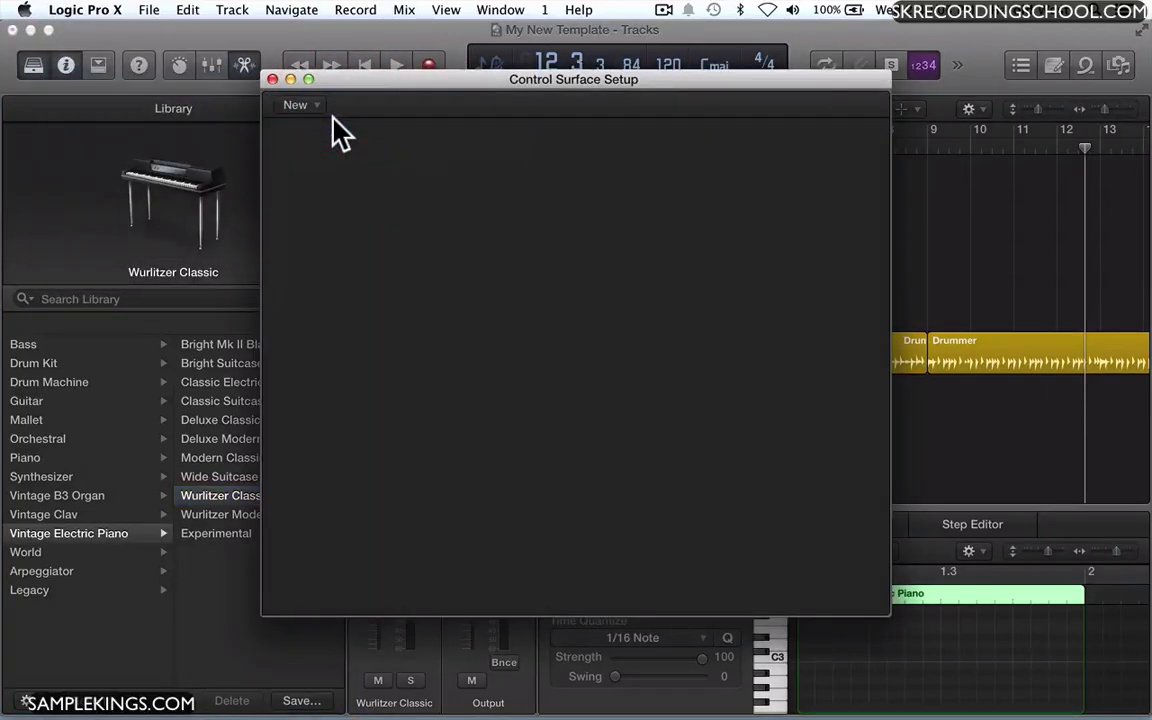
pyautogui.click(304, 106)
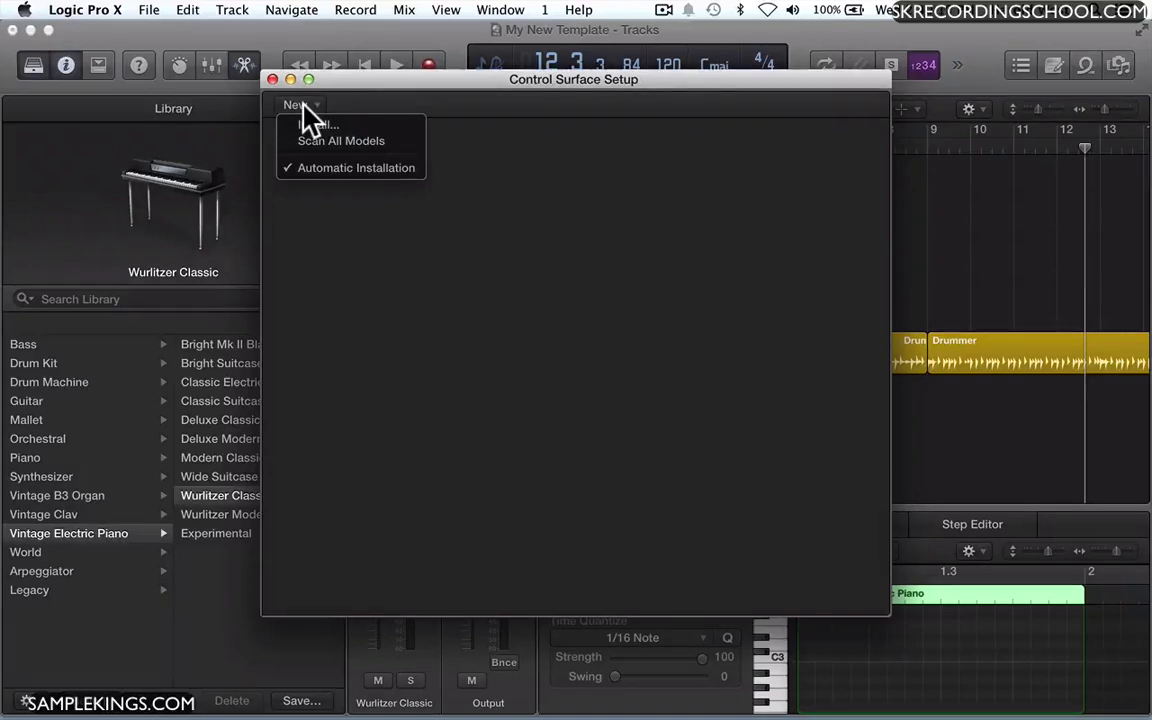
pyautogui.click(320, 141)
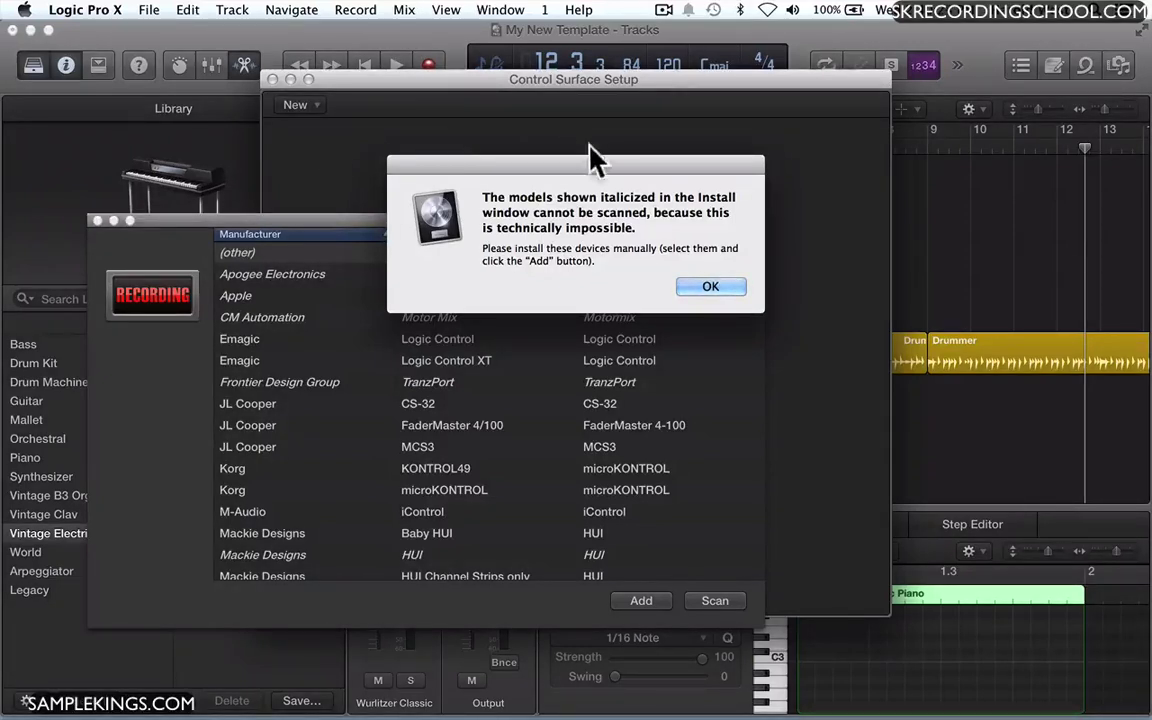
pyautogui.click(721, 290)
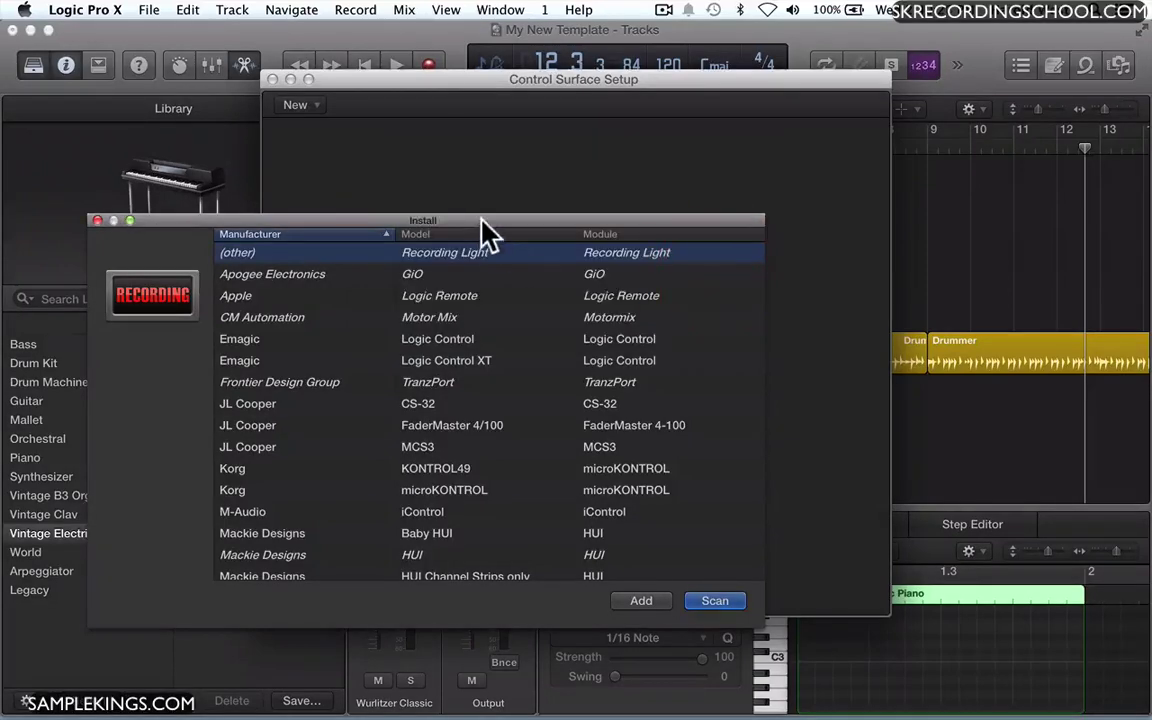
# Examine the list of control surface manufacturers and models available in the Install window
pyautogui.moveTo(488, 222); pyautogui.dragTo(575, 88)
pyautogui.scroll(-3, 435, 275)
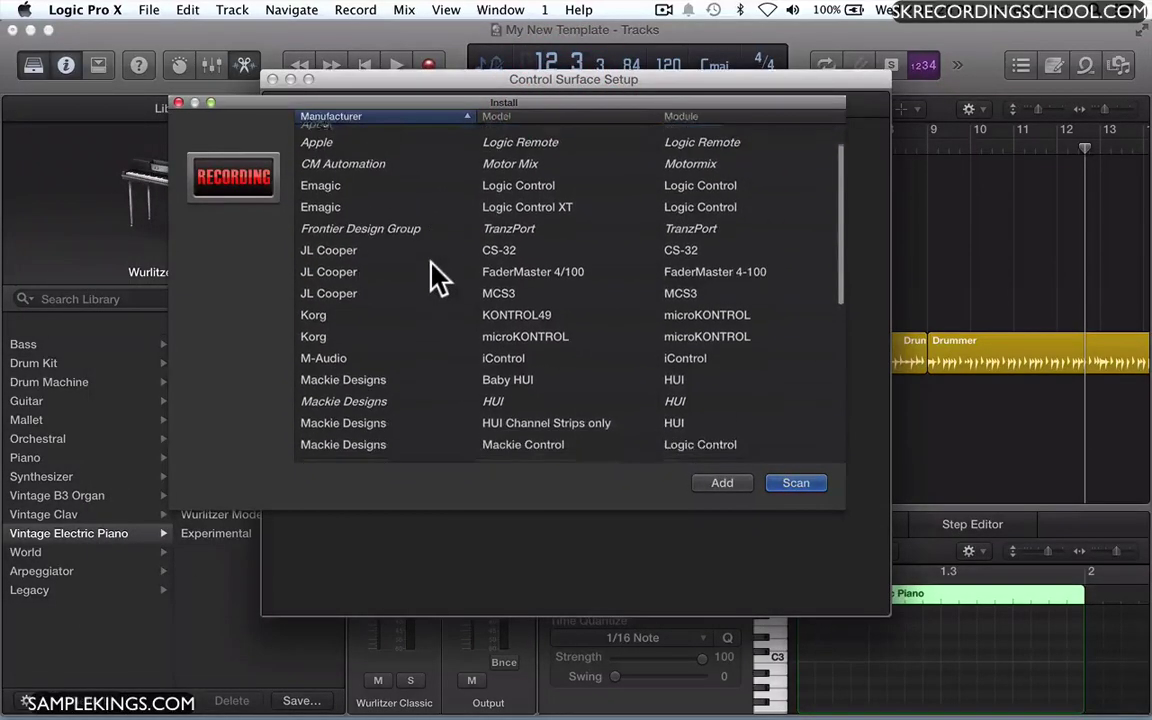
pyautogui.scroll(-1, 435, 275)
pyautogui.scroll(-2, 435, 275)
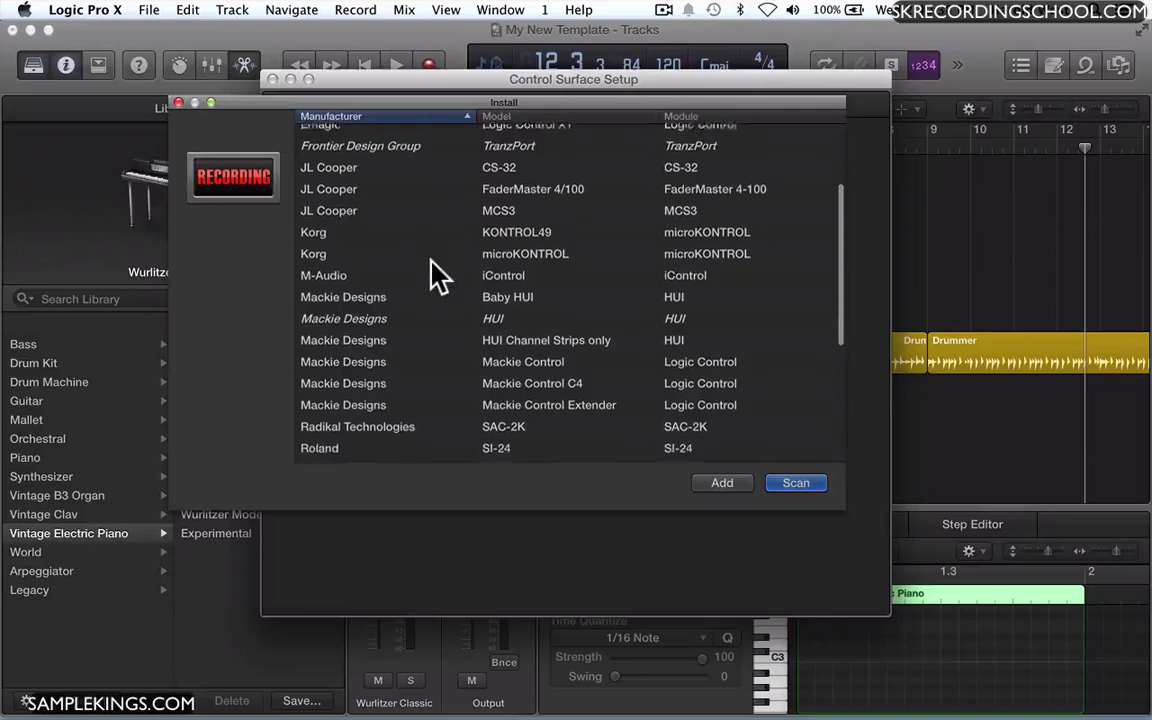
pyautogui.scroll(-6, 435, 275)
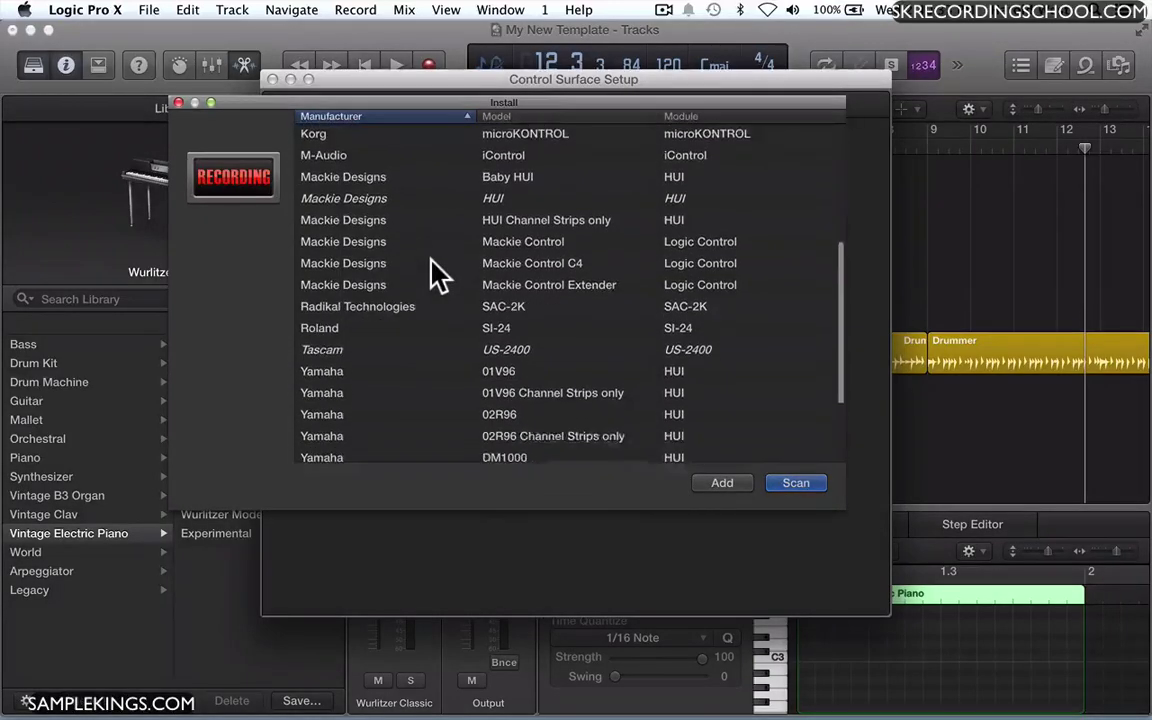
pyautogui.scroll(-3, 440, 275)
pyautogui.scroll(2, 440, 275)
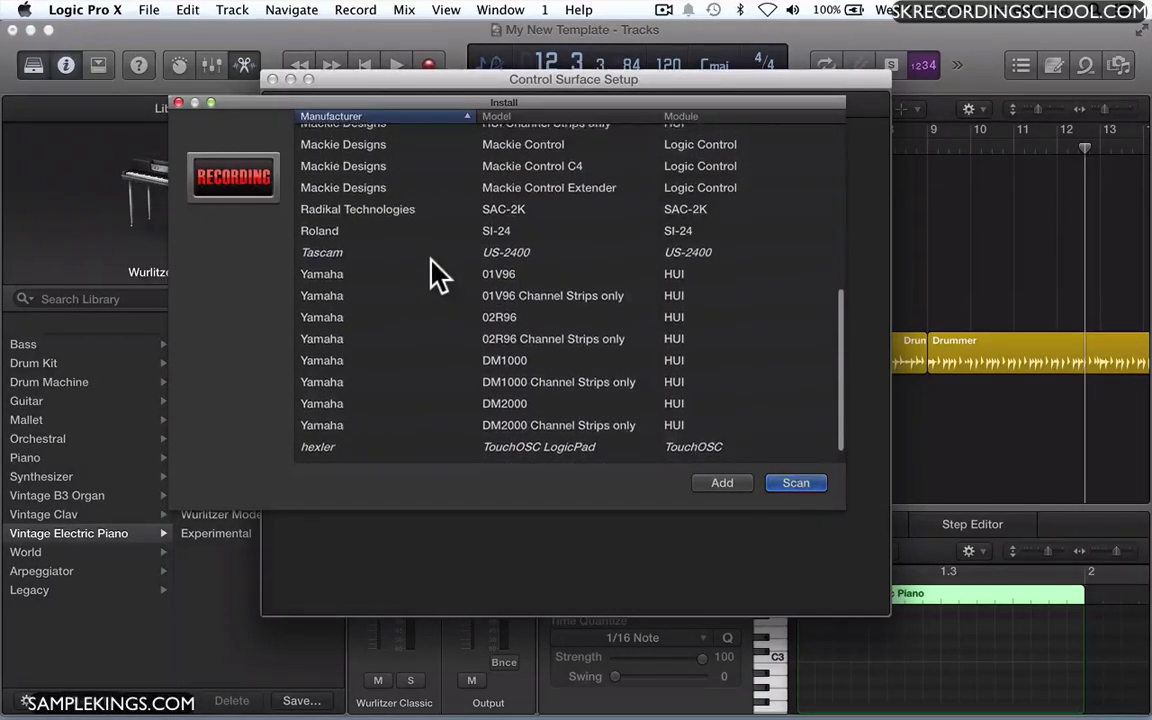
# Review the control surface models list back up to the Recording Light entry and down again to the Mackie Designs entries
pyautogui.scroll(5, 440, 275)
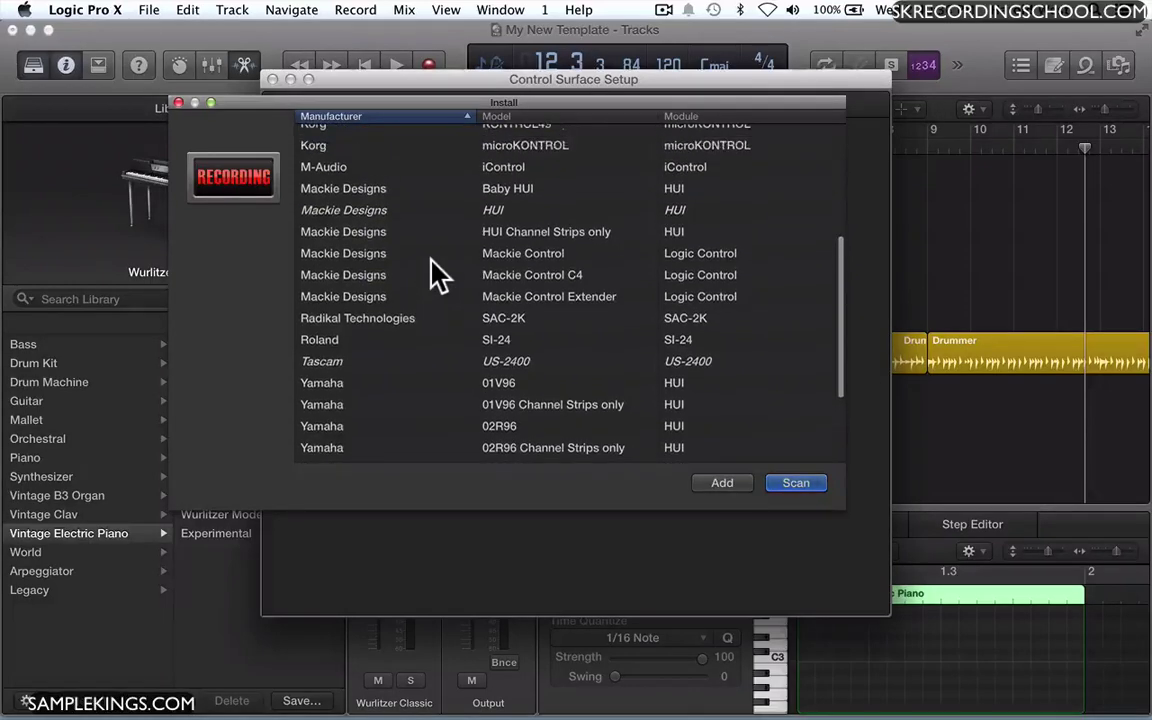
pyautogui.scroll(3, 437, 276)
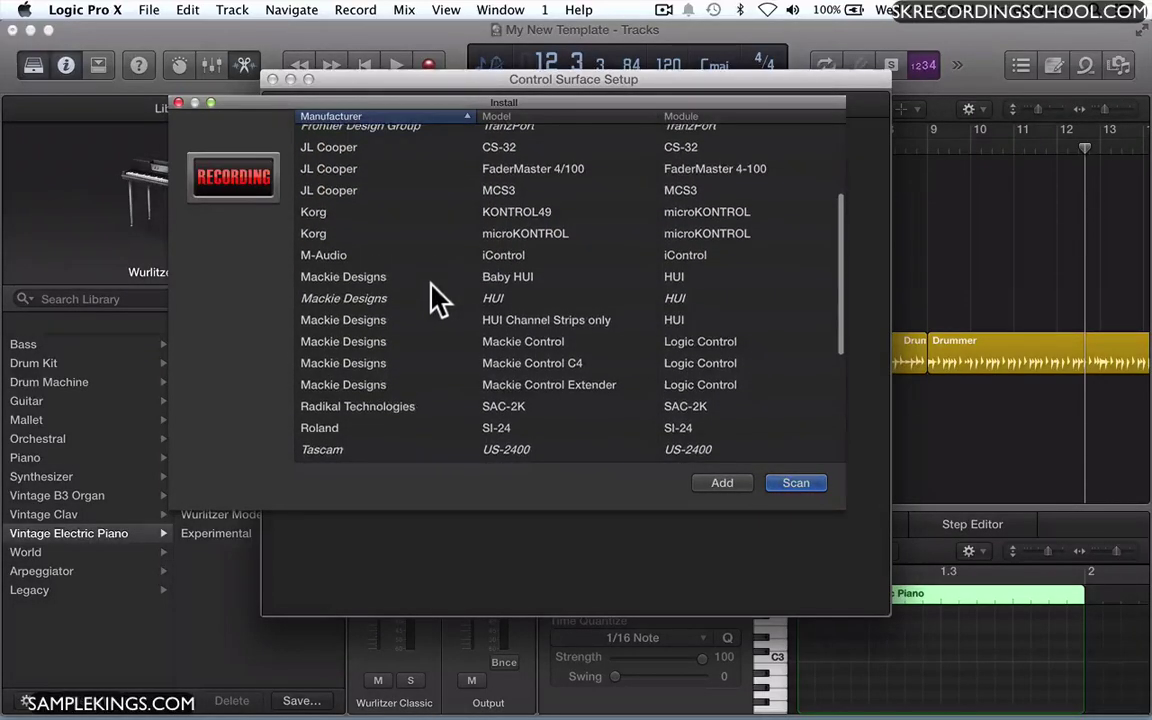
pyautogui.scroll(3, 437, 298)
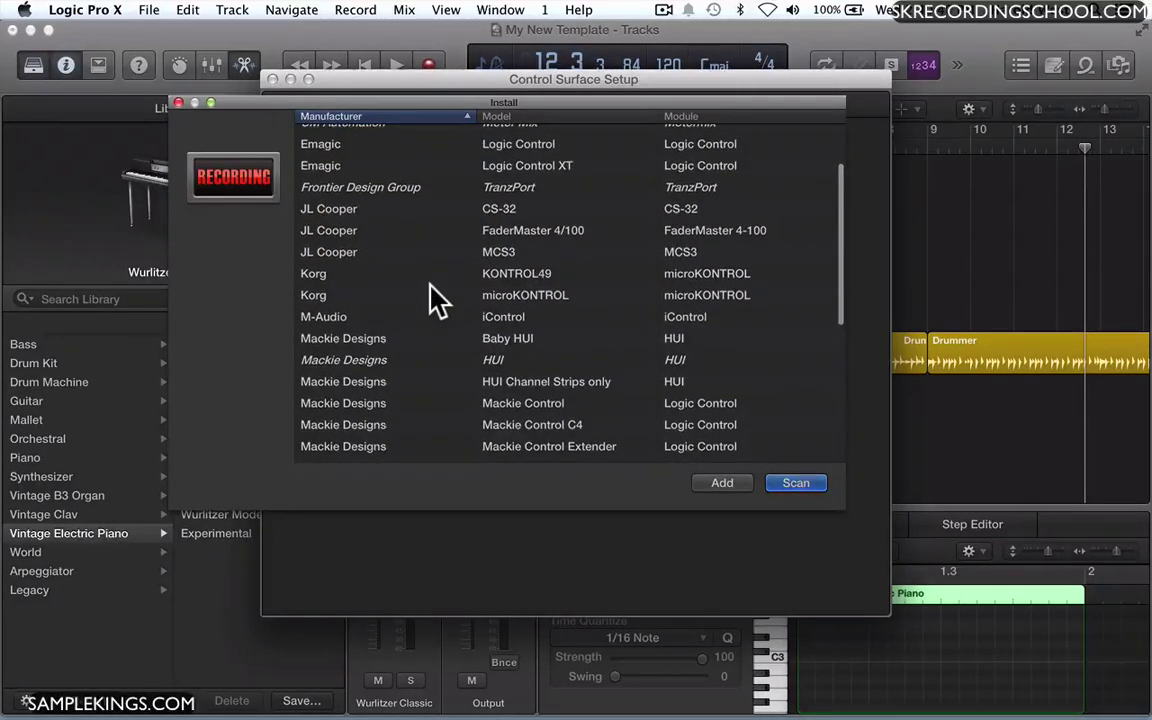
pyautogui.scroll(3, 437, 298)
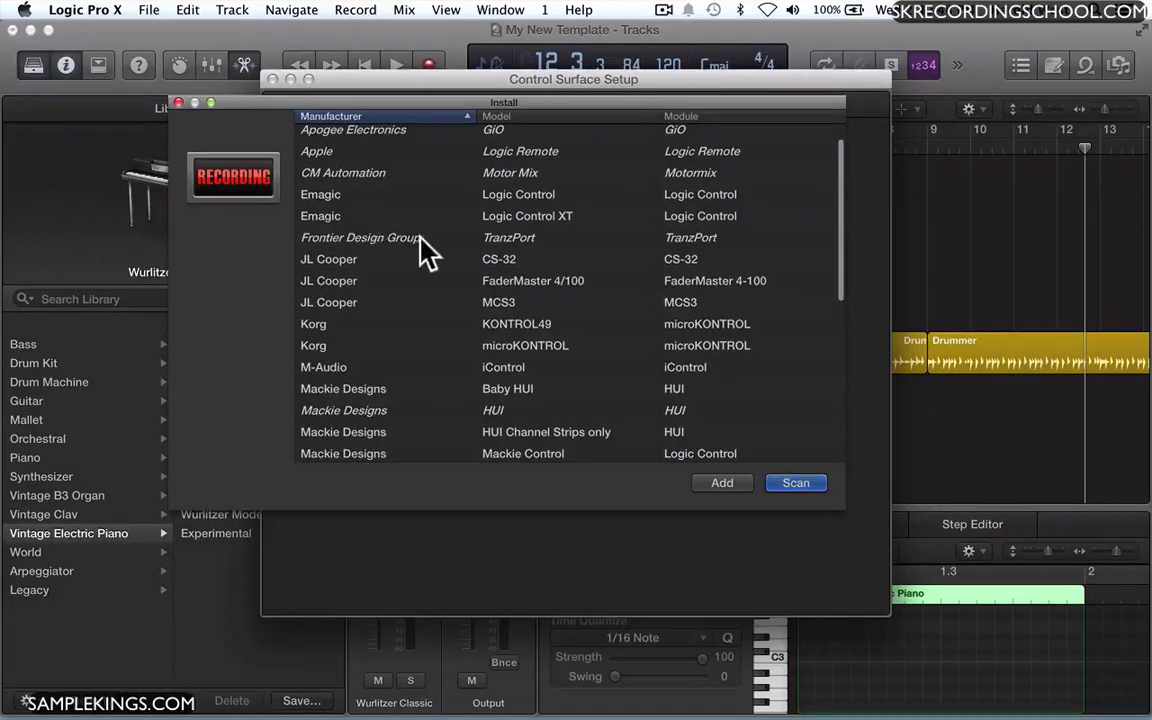
pyautogui.scroll(2, 424, 250)
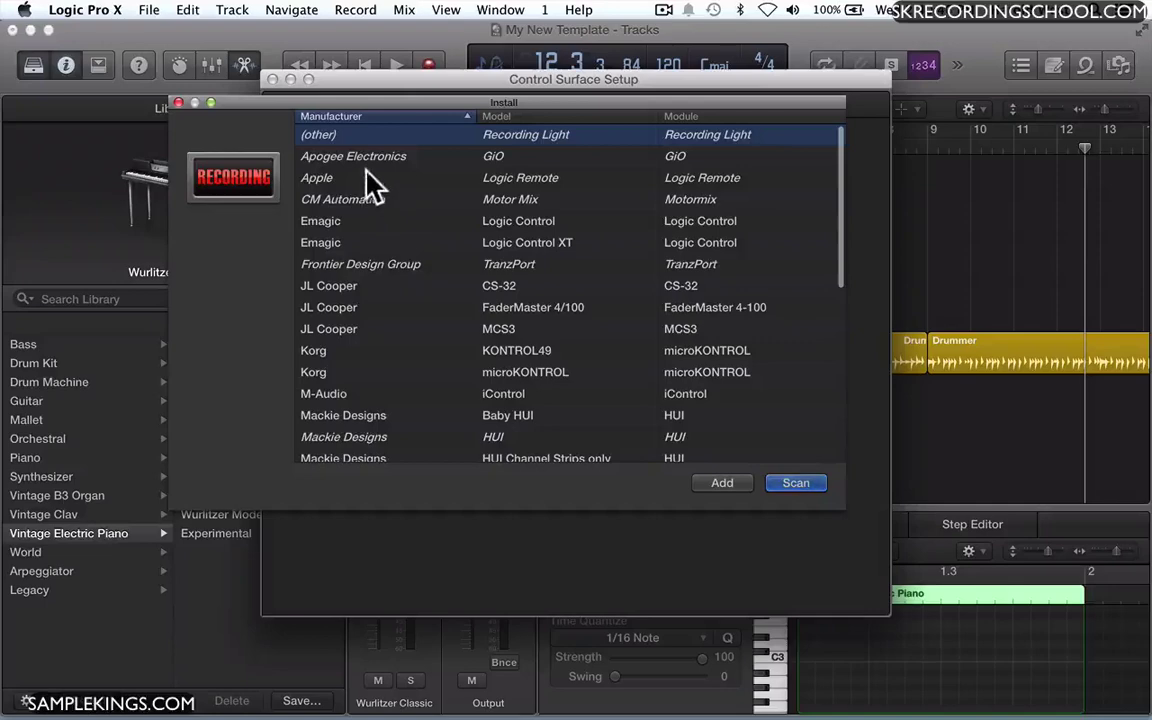
pyautogui.scroll(-2, 402, 240)
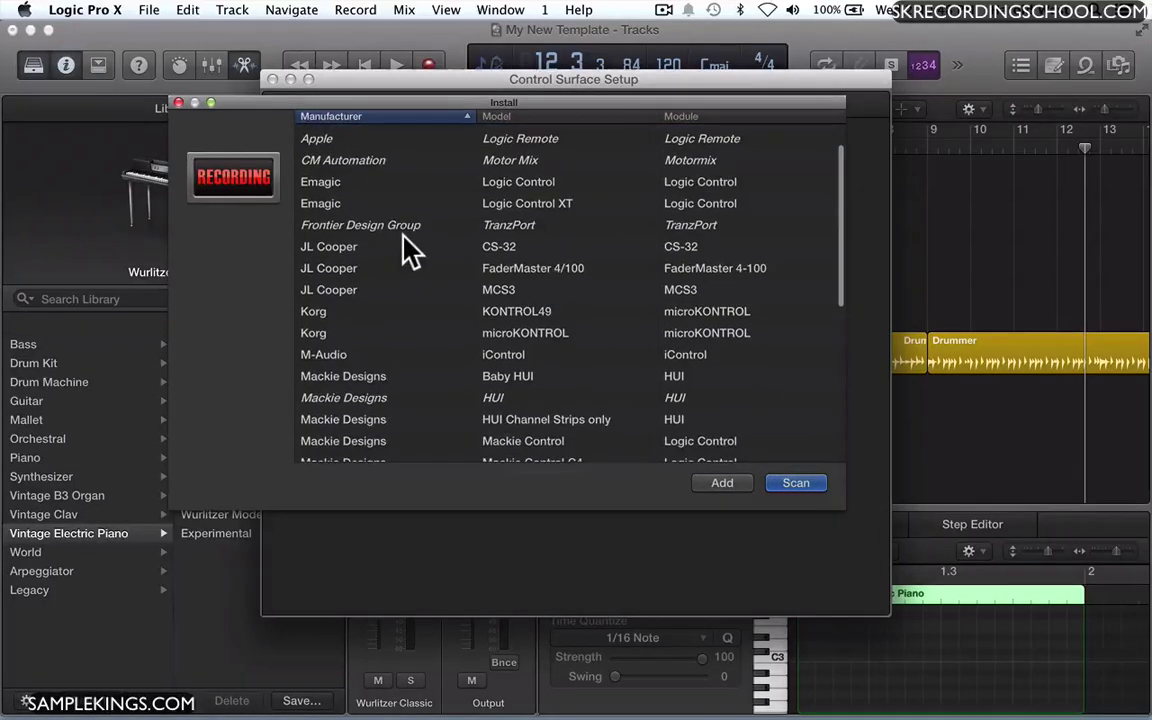
pyautogui.scroll(-2, 410, 252)
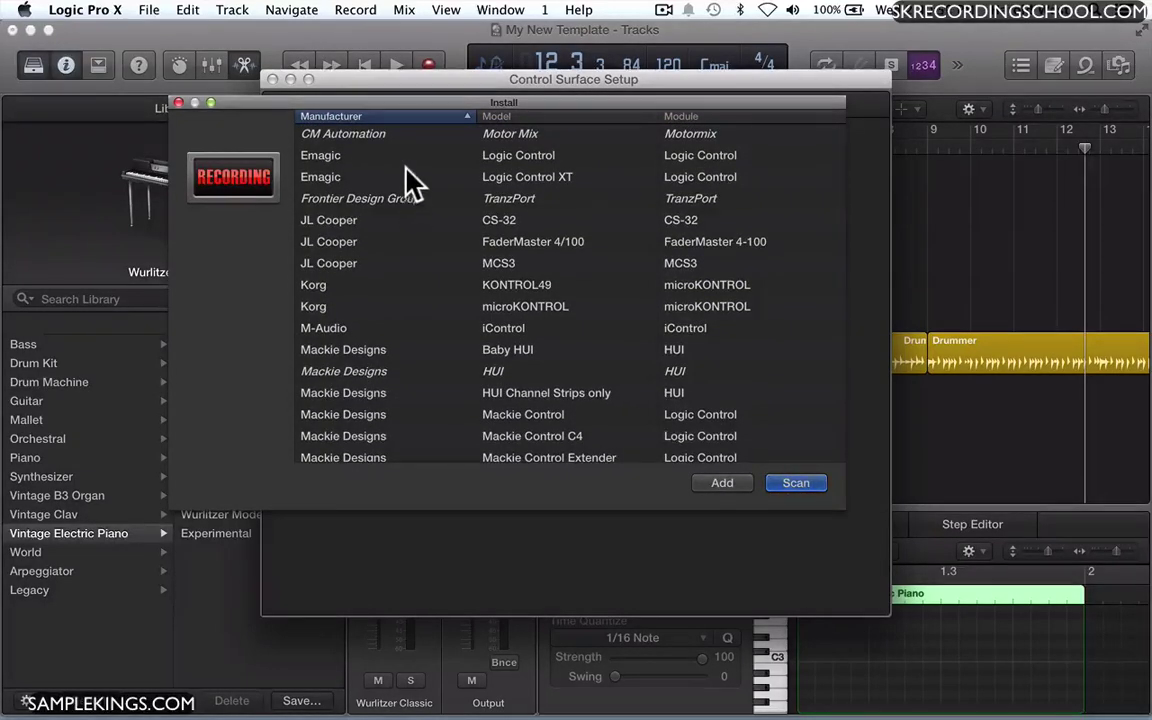
pyautogui.scroll(-3, 424, 256)
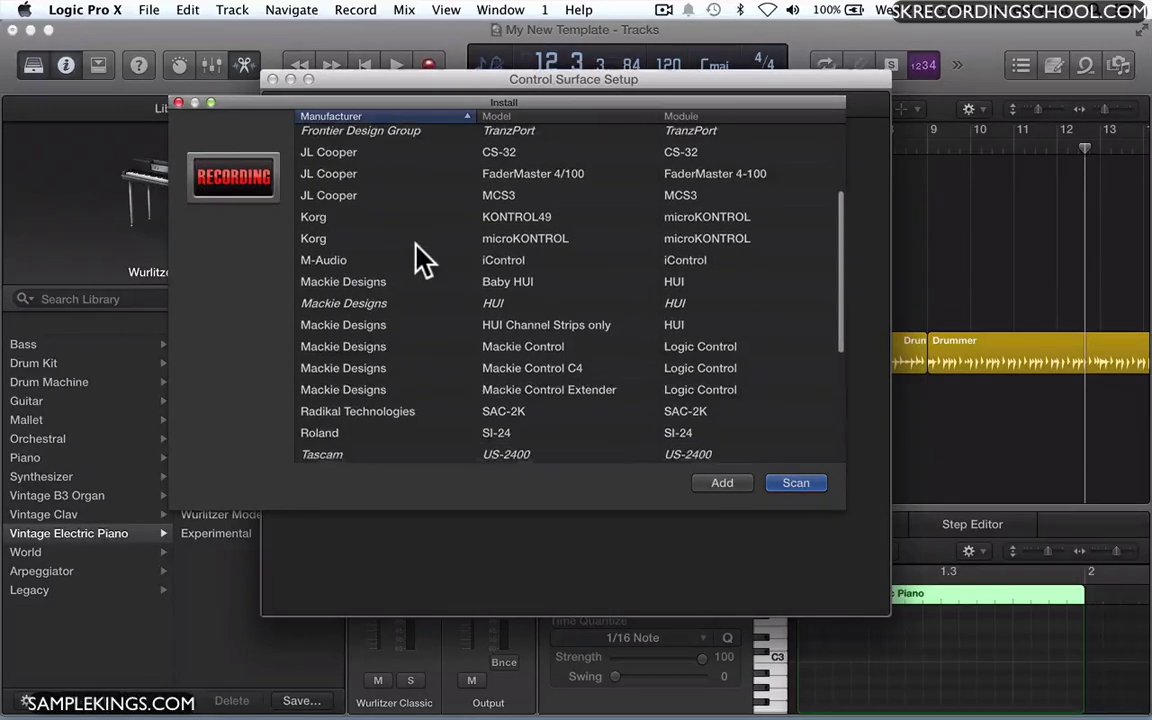
pyautogui.scroll(-1, 419, 244)
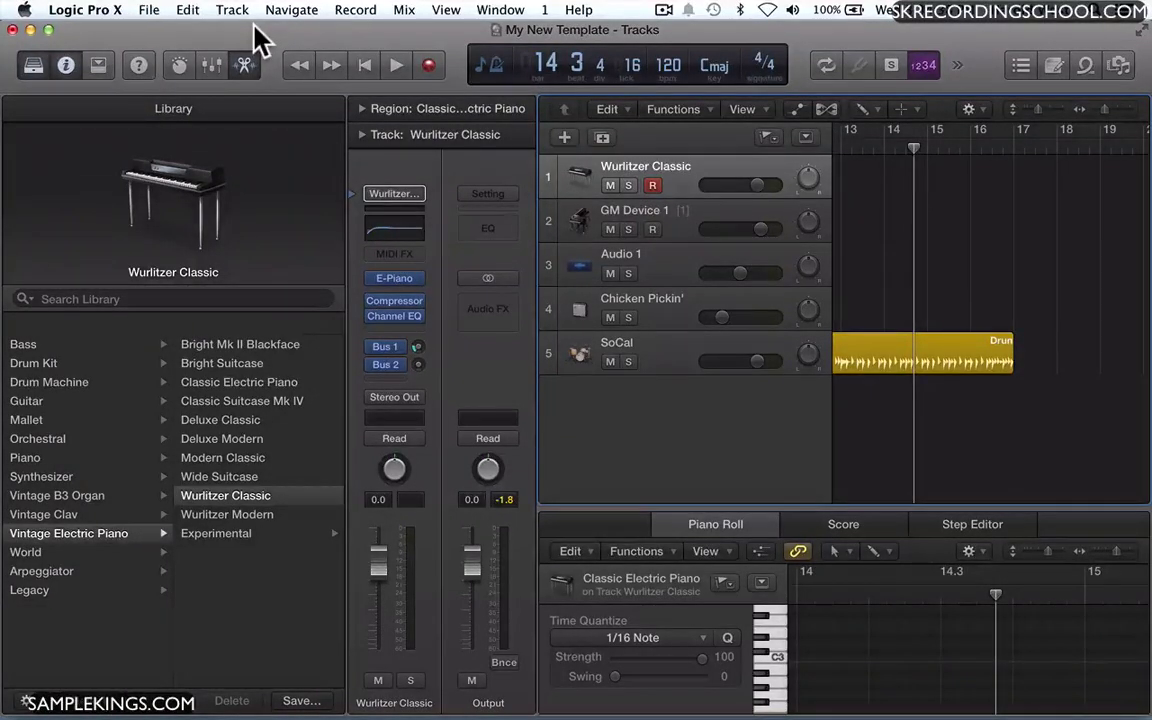
# Open the General preferences at the project handling options and move the Preferences window over the library and channel strips
pyautogui.click(90, 12)
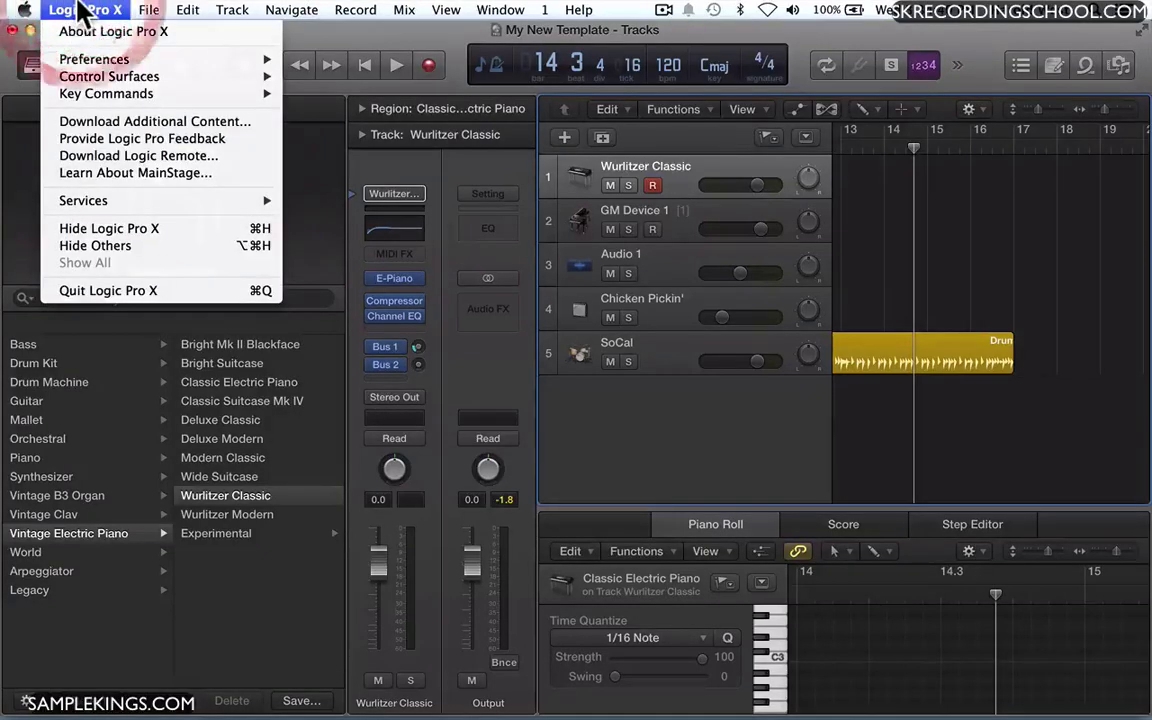
pyautogui.moveTo(86, 66)
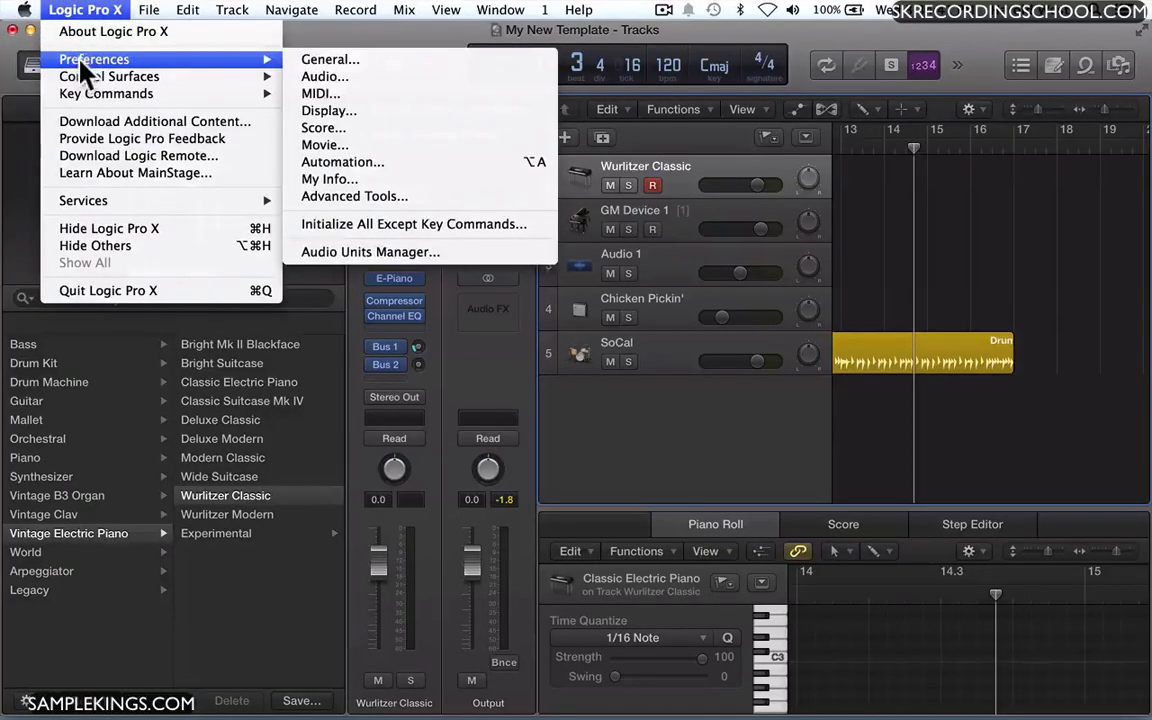
pyautogui.click(325, 66)
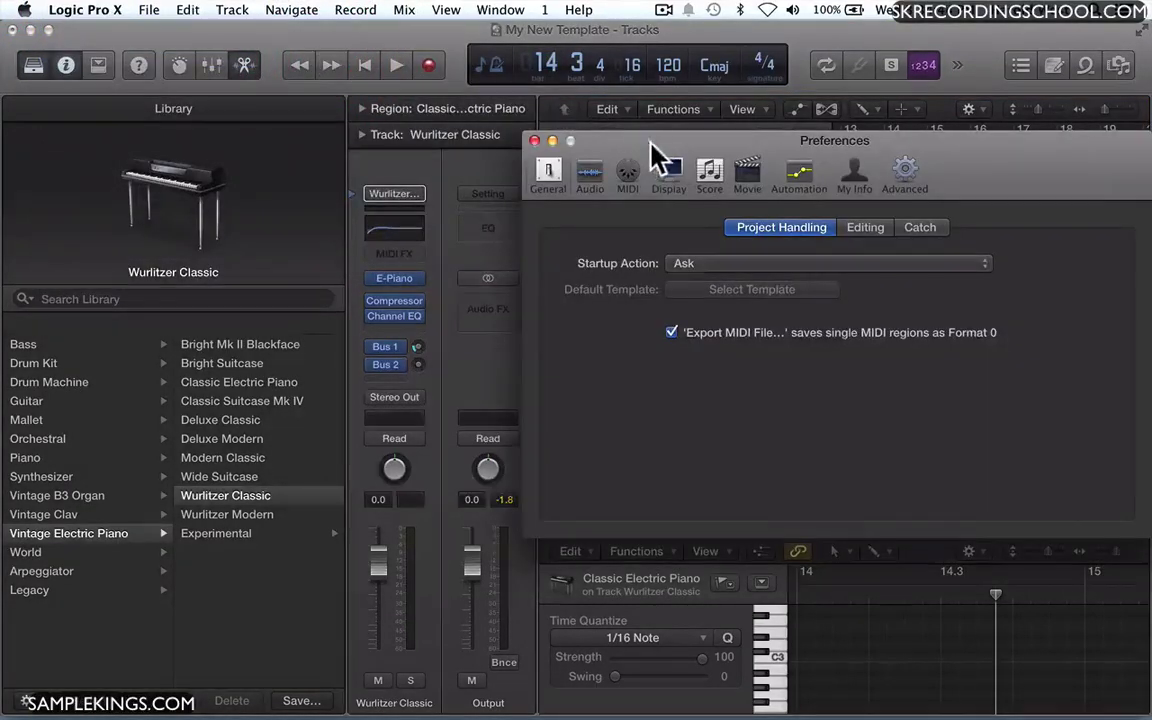
pyautogui.moveTo(650, 141); pyautogui.dragTo(322, 123)
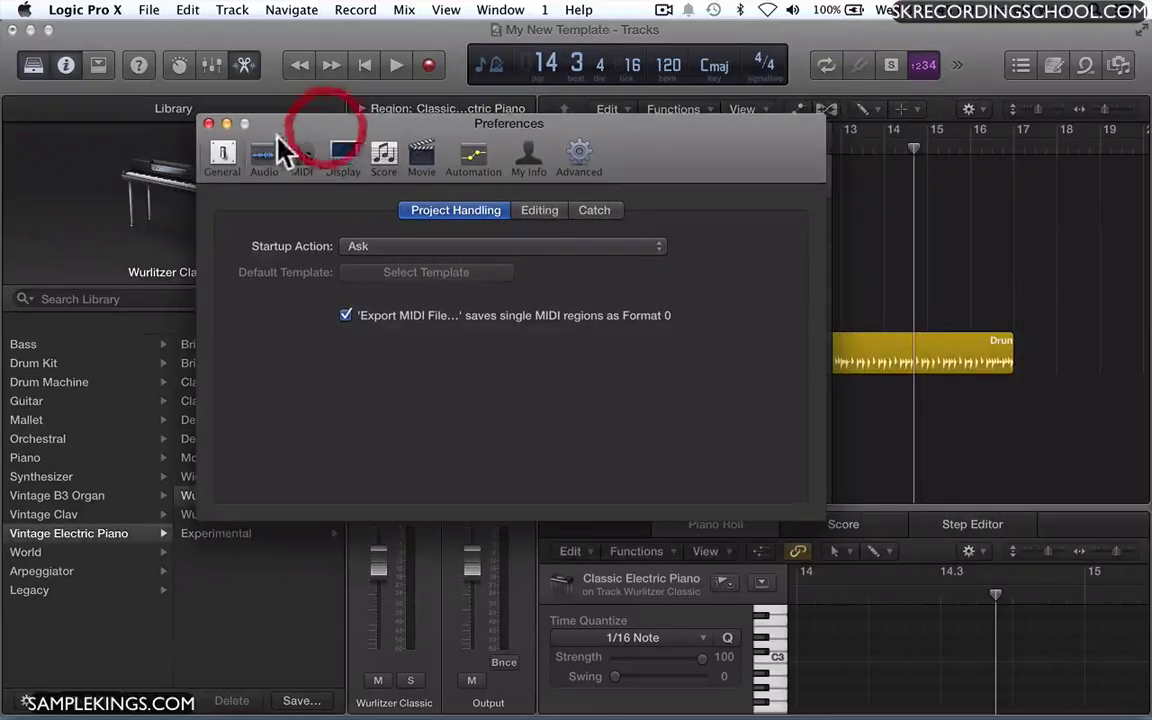
pyautogui.click(220, 160)
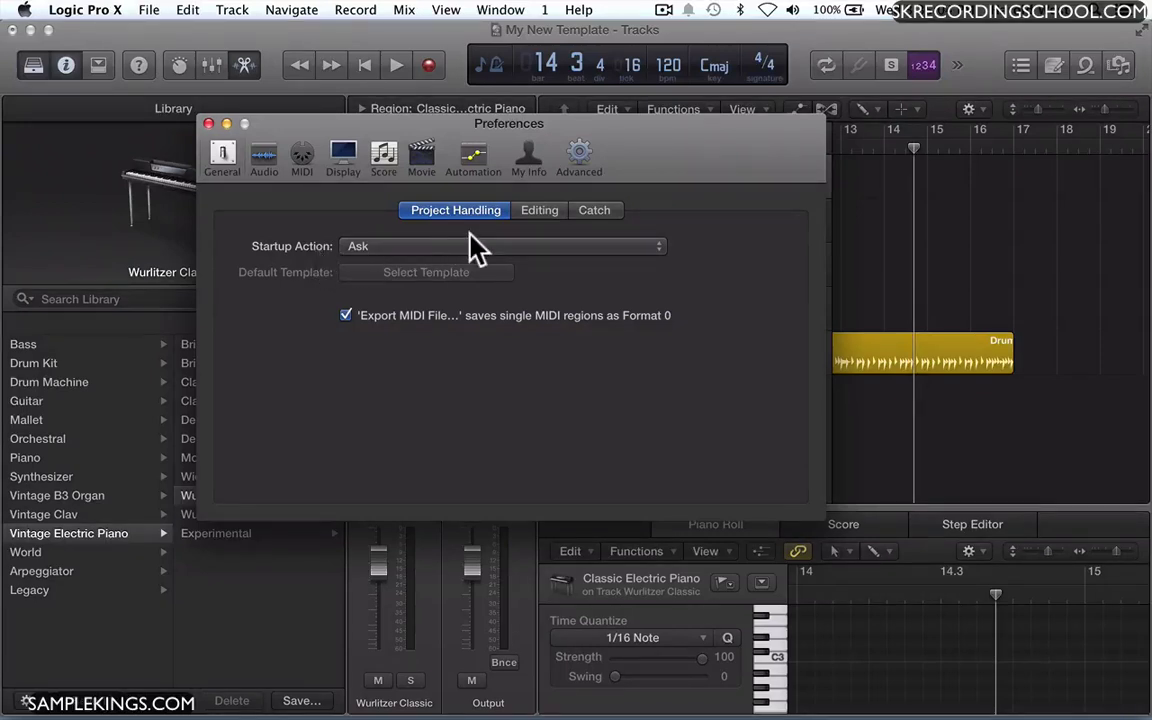
# Try Open Most Recent Project as the startup action, return it to Ask, and view the Editing preferences
pyautogui.click(658, 250)
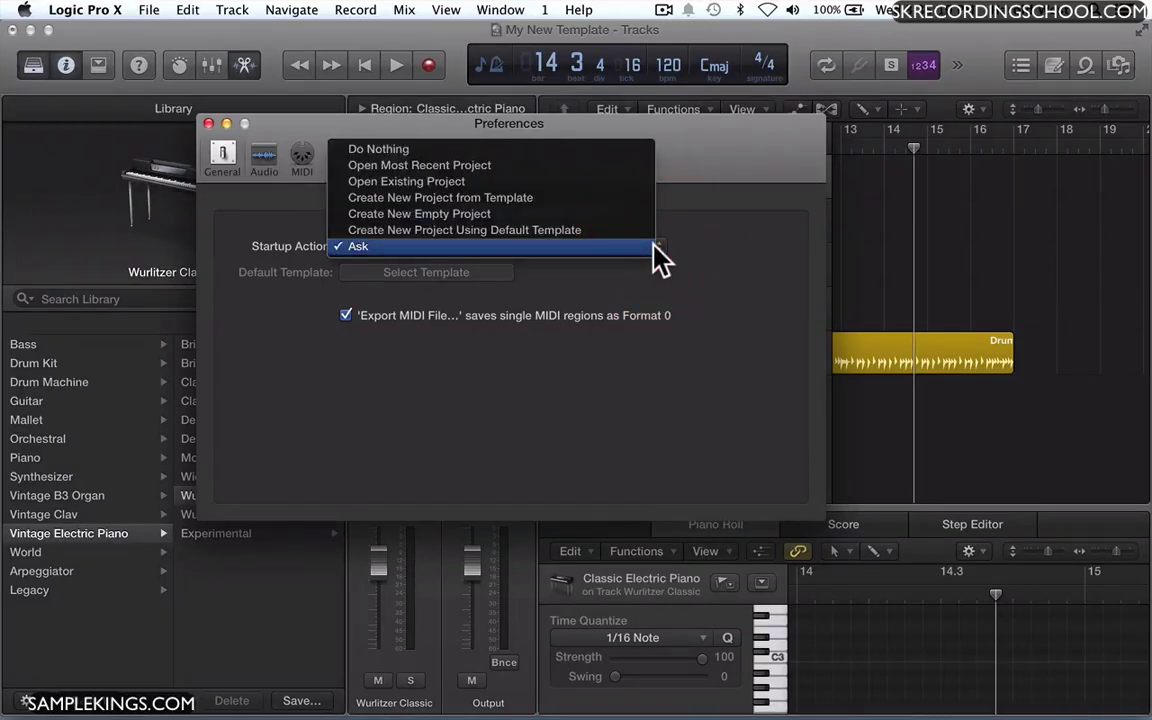
pyautogui.click(621, 166)
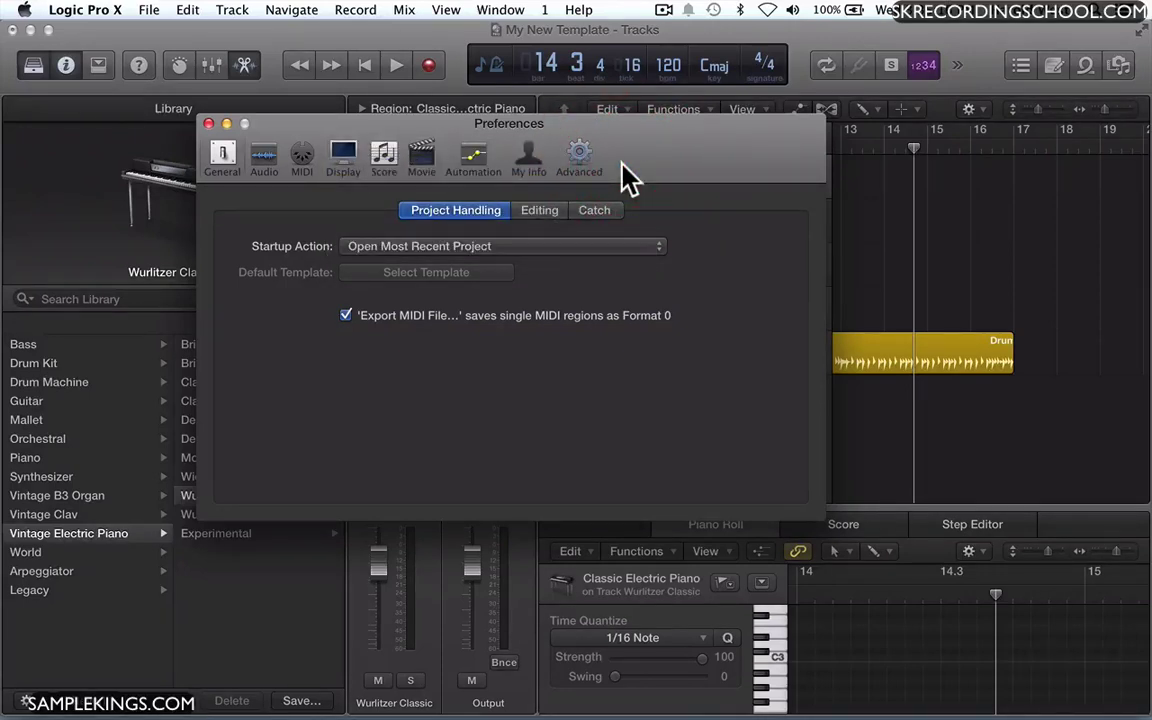
pyautogui.click(658, 248)
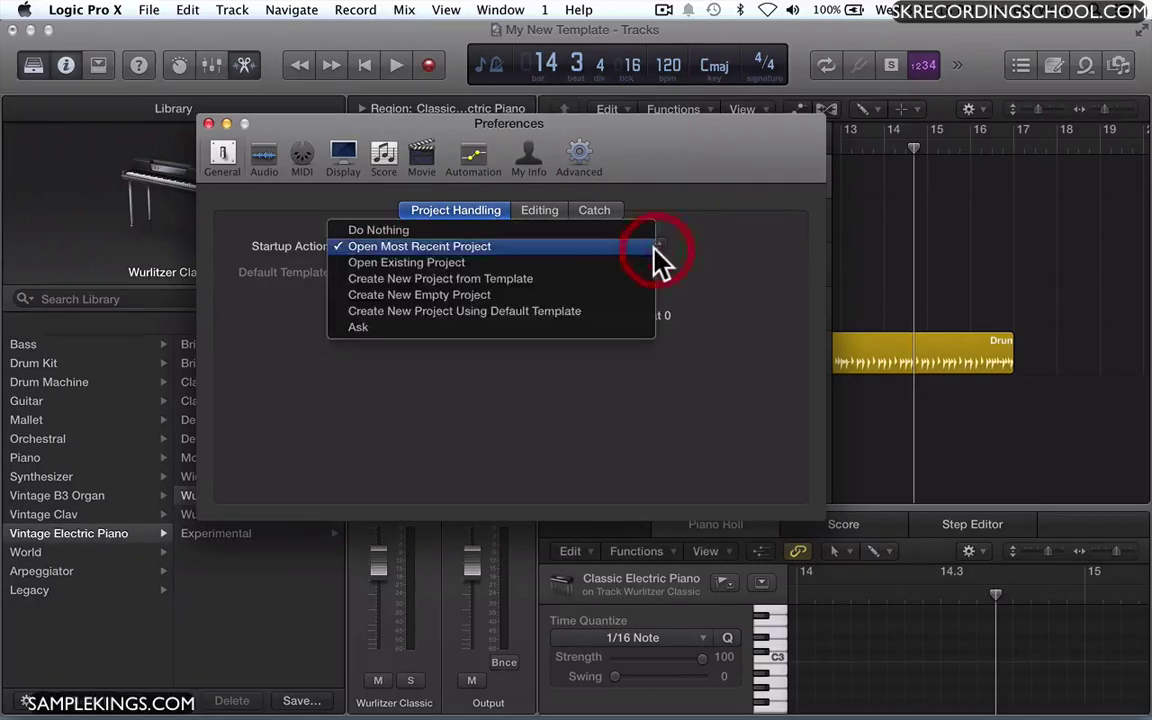
pyautogui.click(595, 327)
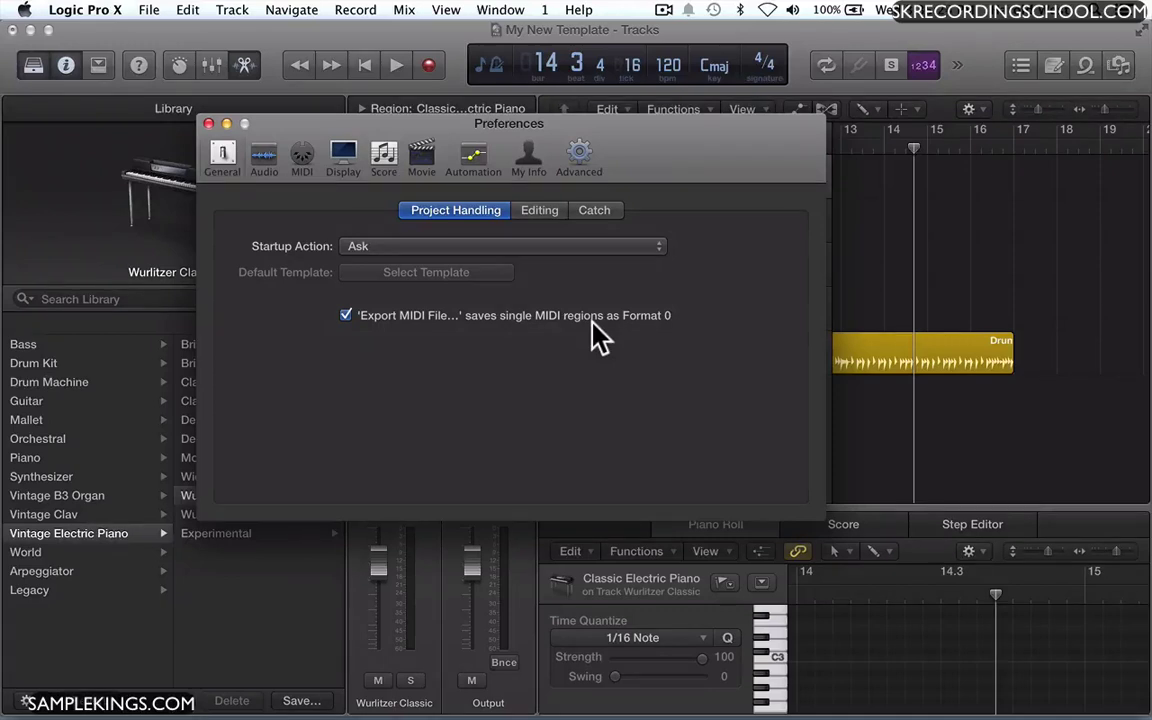
pyautogui.click(540, 211)
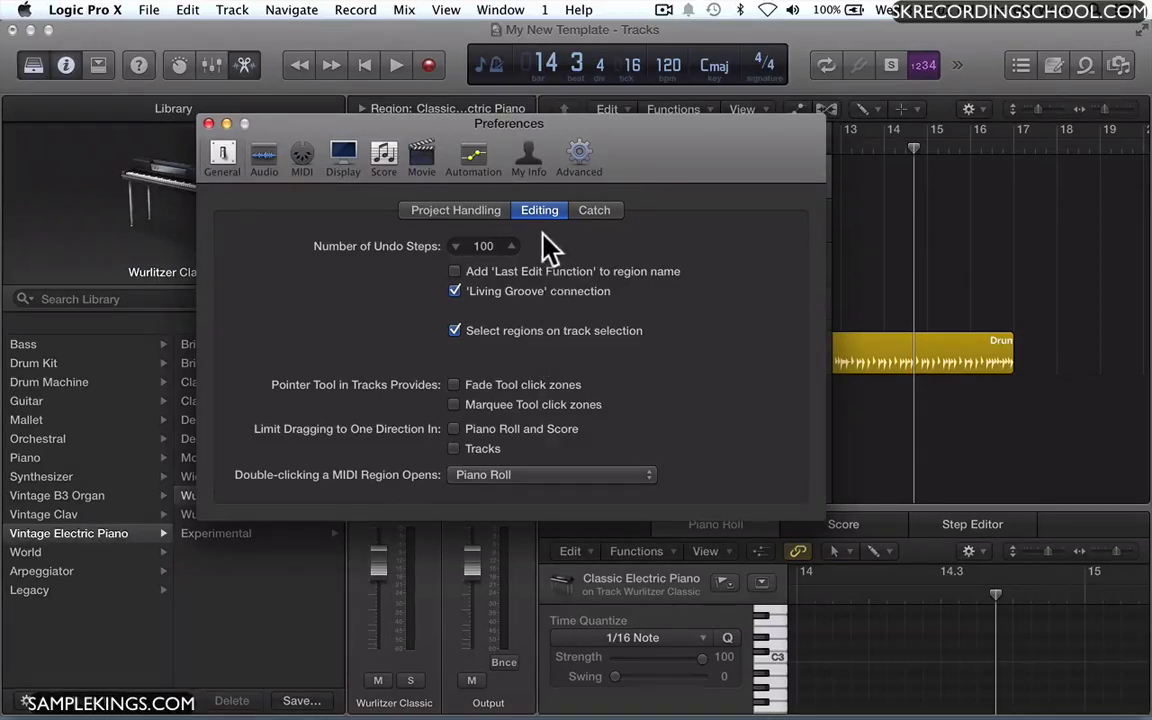
# Try an I/O buffer size of 512 samples in the audio device preferences and return it to 64
pyautogui.click(272, 160)
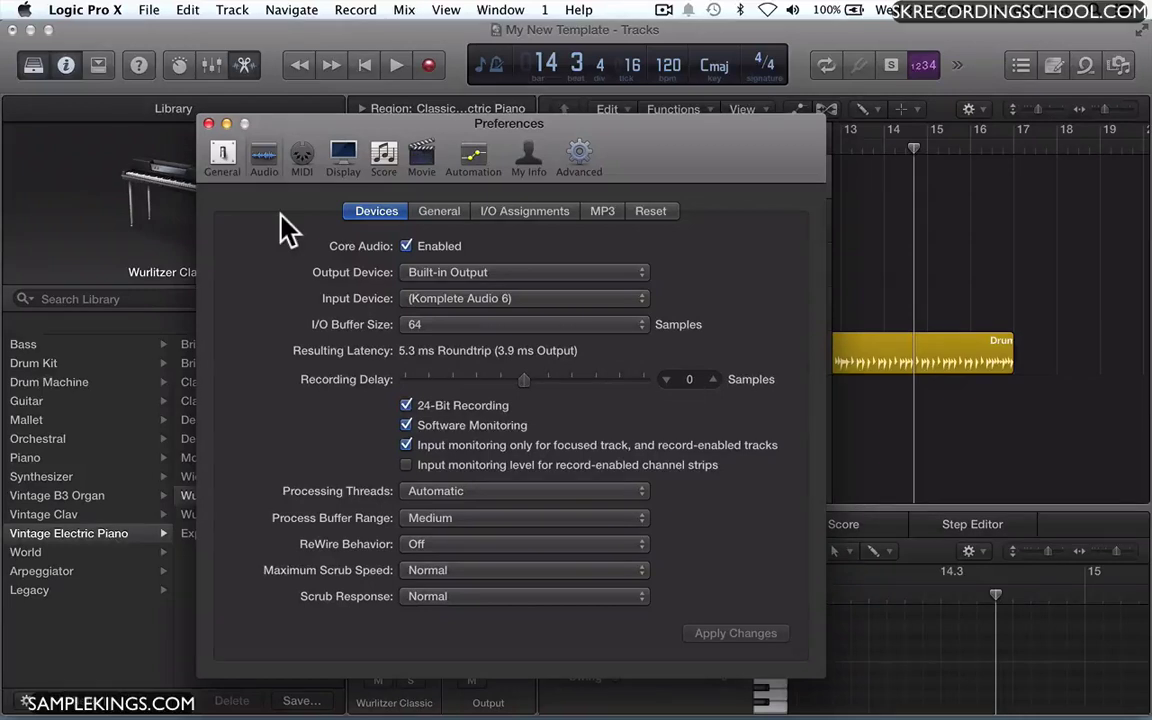
pyautogui.click(643, 321)
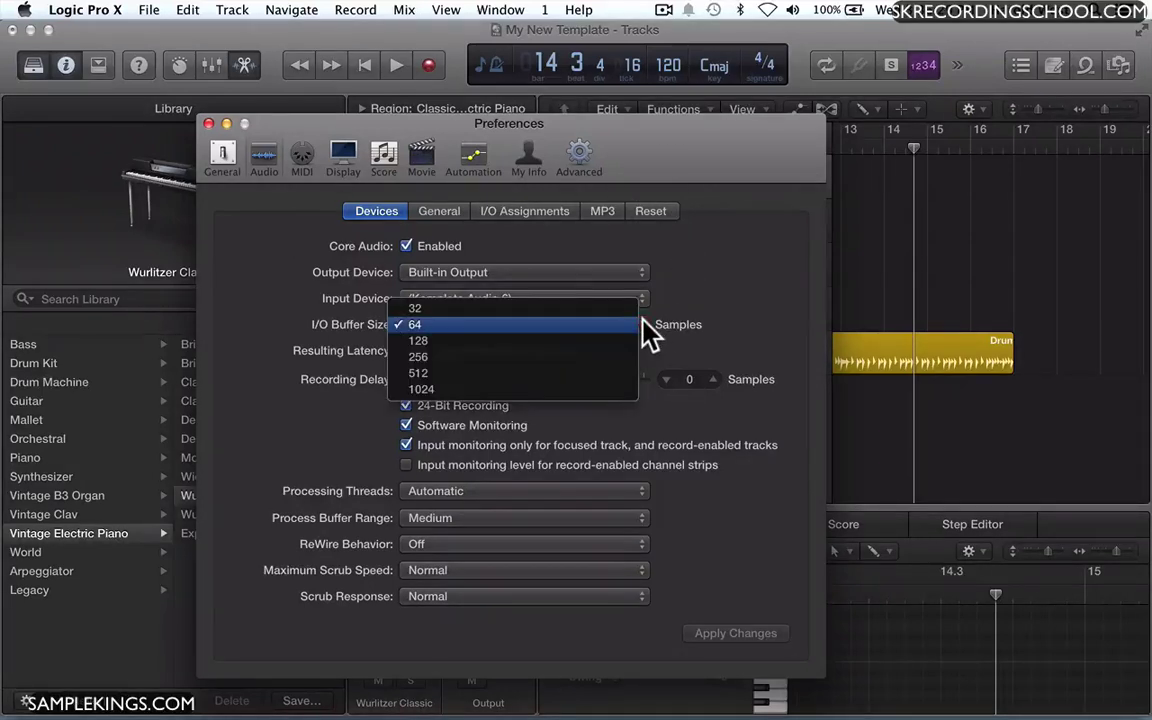
pyautogui.click(622, 376)
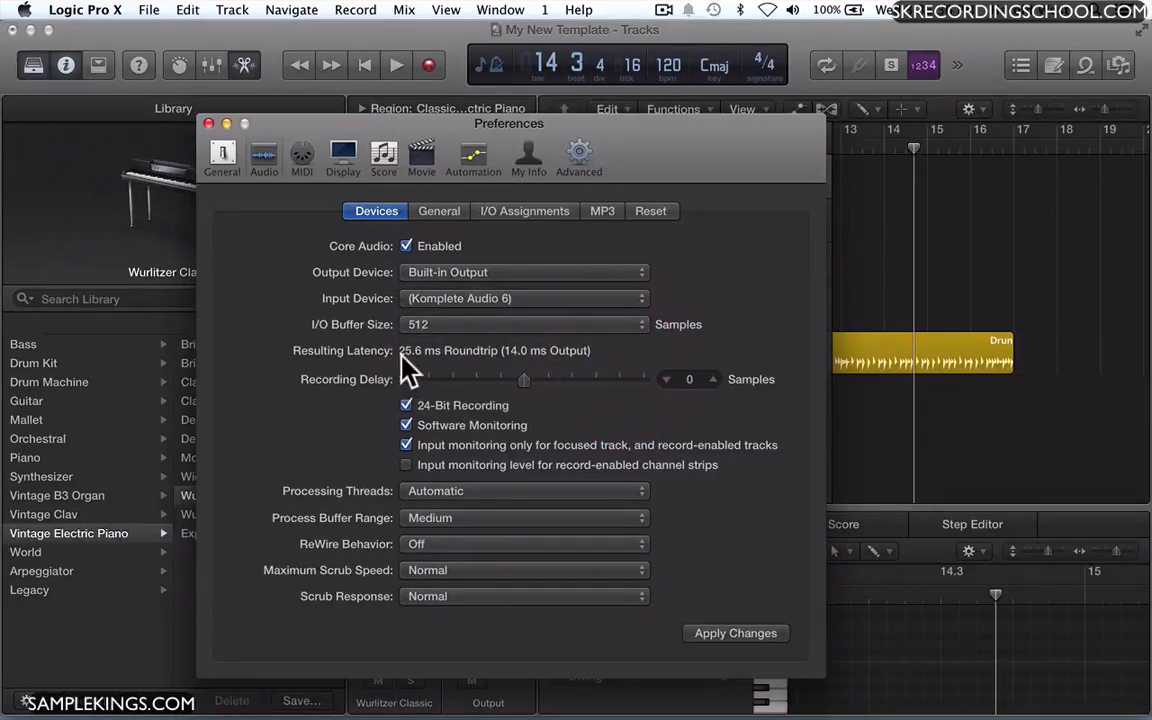
pyautogui.moveTo(410, 356)
pyautogui.click(435, 326)
pyautogui.click(434, 277)
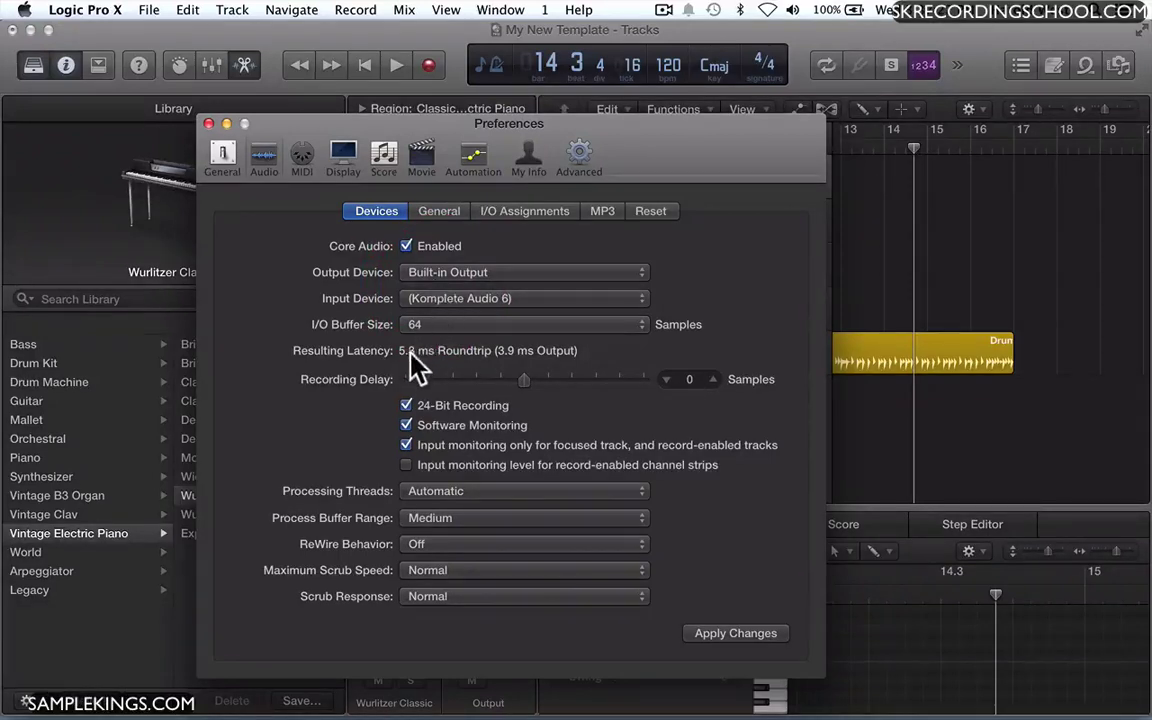
# Try an I/O buffer size of 1024 samples, then set it to 128 samples
pyautogui.click(463, 327)
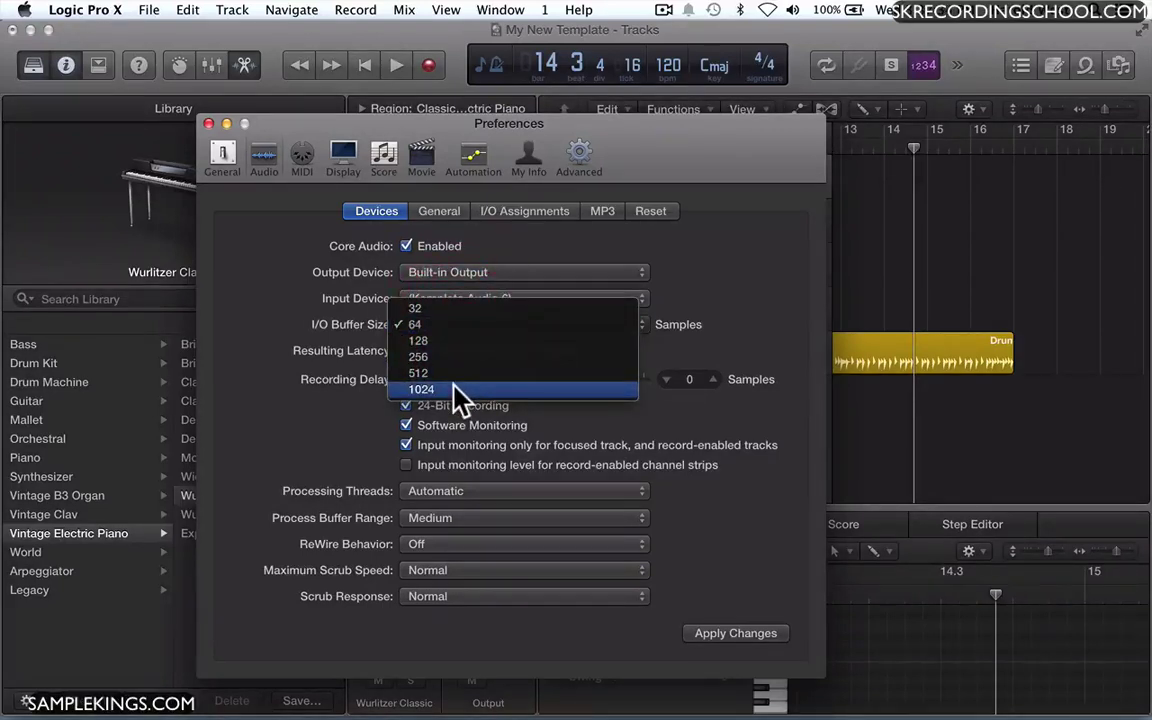
pyautogui.click(458, 390)
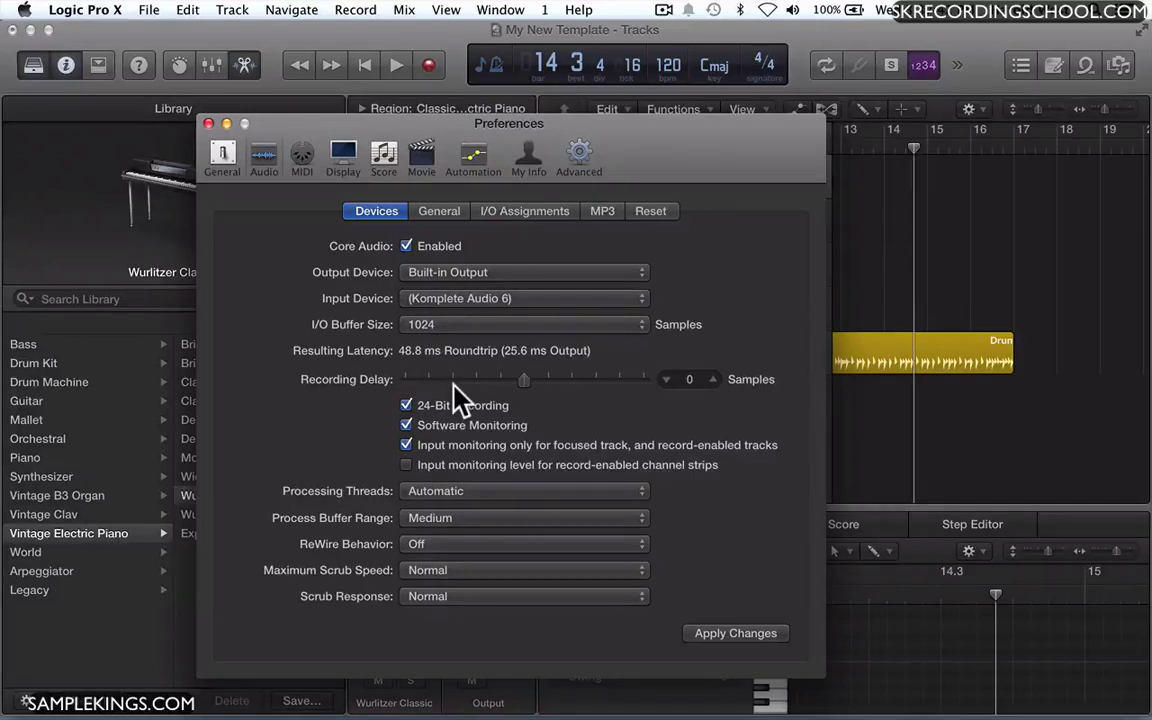
pyautogui.click(480, 326)
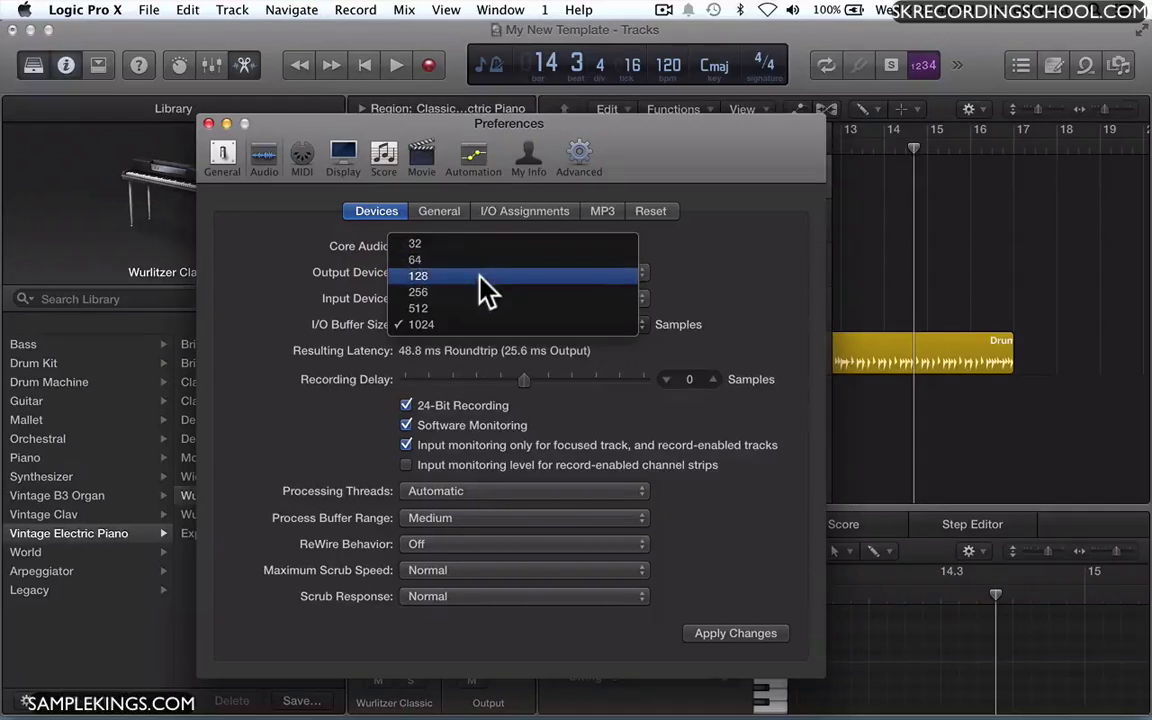
pyautogui.click(487, 291)
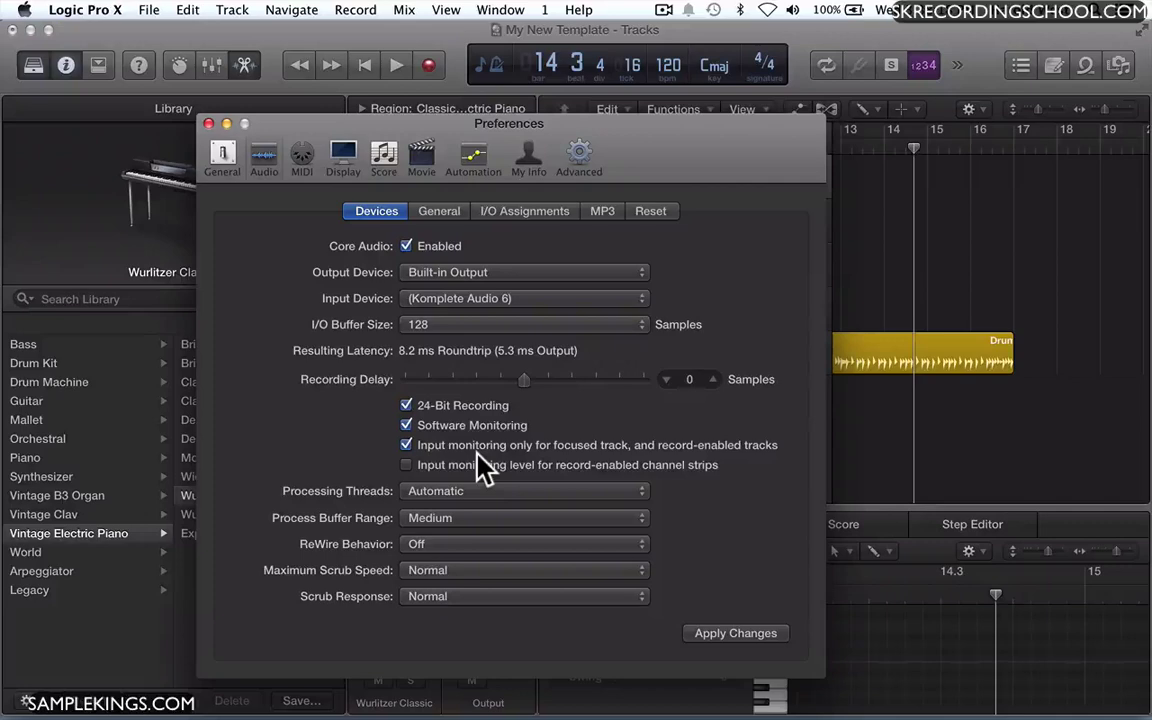
# Look through the Score, Movie, Automation and Advanced preferences
pyautogui.click(390, 152)
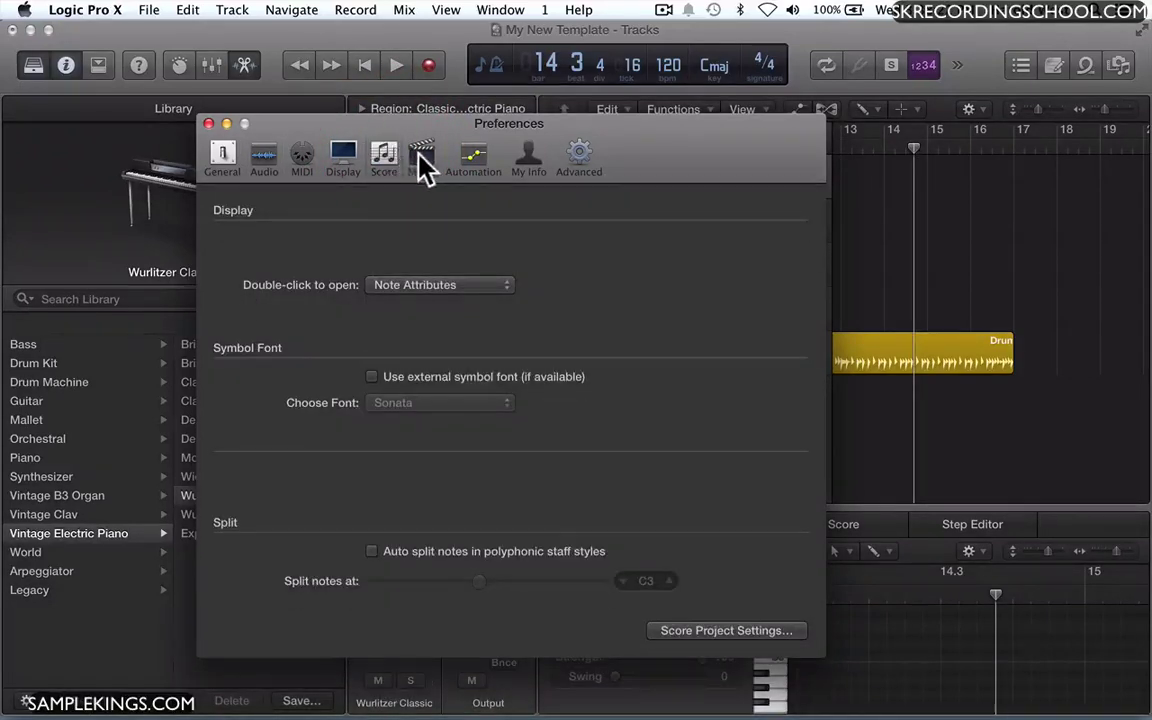
pyautogui.click(420, 158)
pyautogui.click(475, 158)
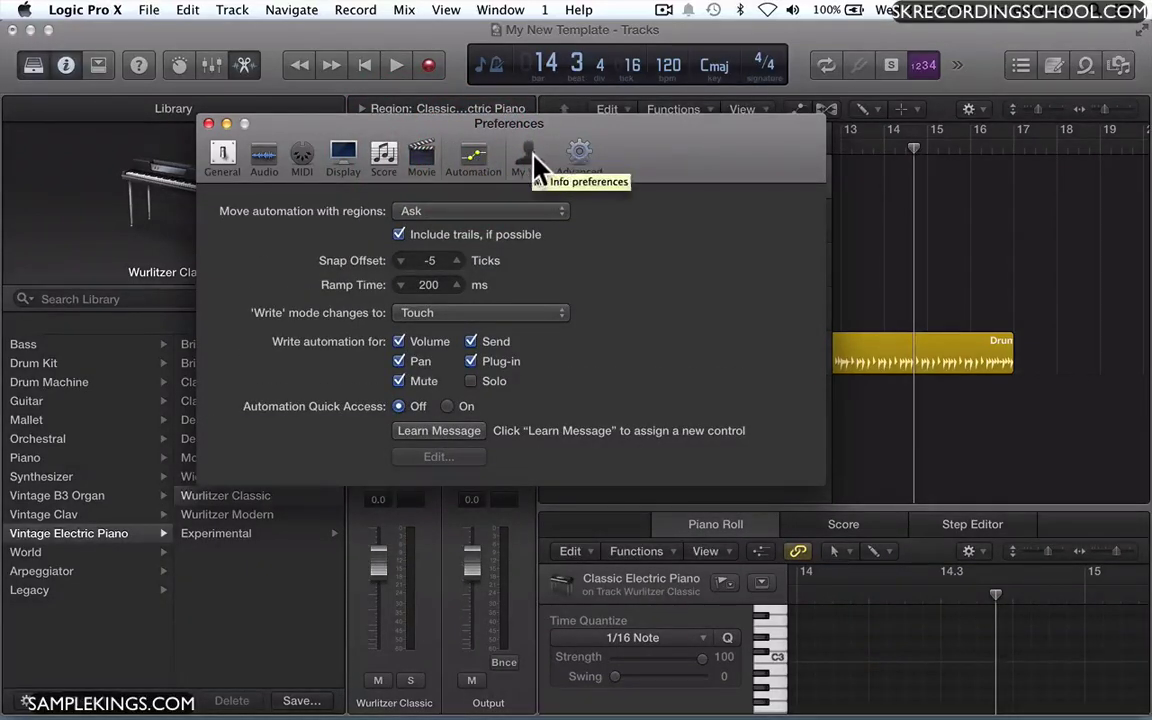
pyautogui.click(581, 156)
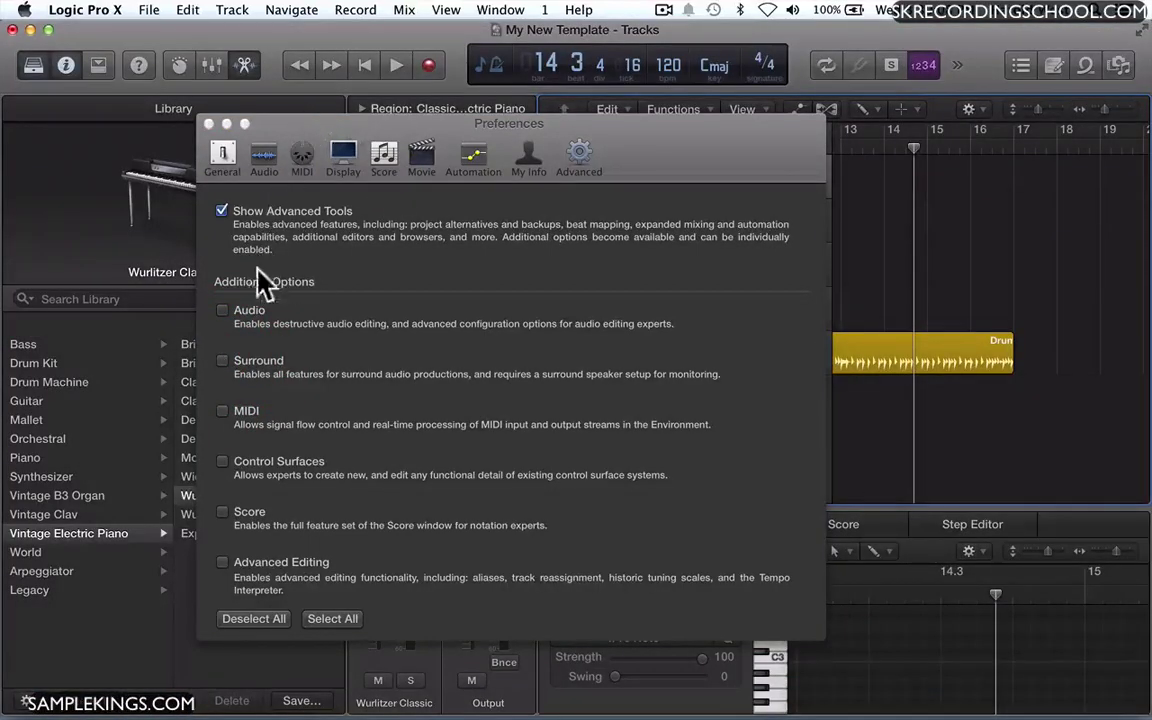
# Enable the Surround option in the Advanced preferences and close the Preferences window
pyautogui.click(222, 360)
pyautogui.click(222, 362)
pyautogui.moveTo(306, 124); pyautogui.dragTo(352, 124)
pyautogui.click(254, 123)
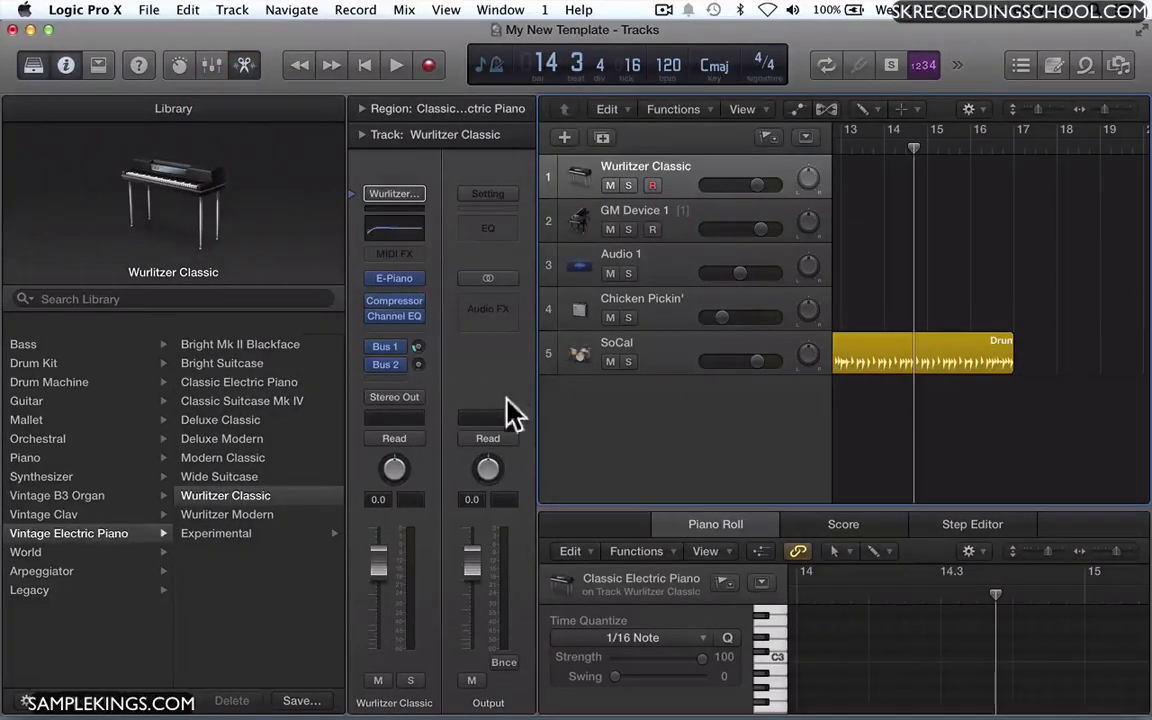
# Check the Wurlitzer Classic channel strip's output options, including Surround, without changing them, and select the SoCal drum track
pyautogui.click(400, 398)
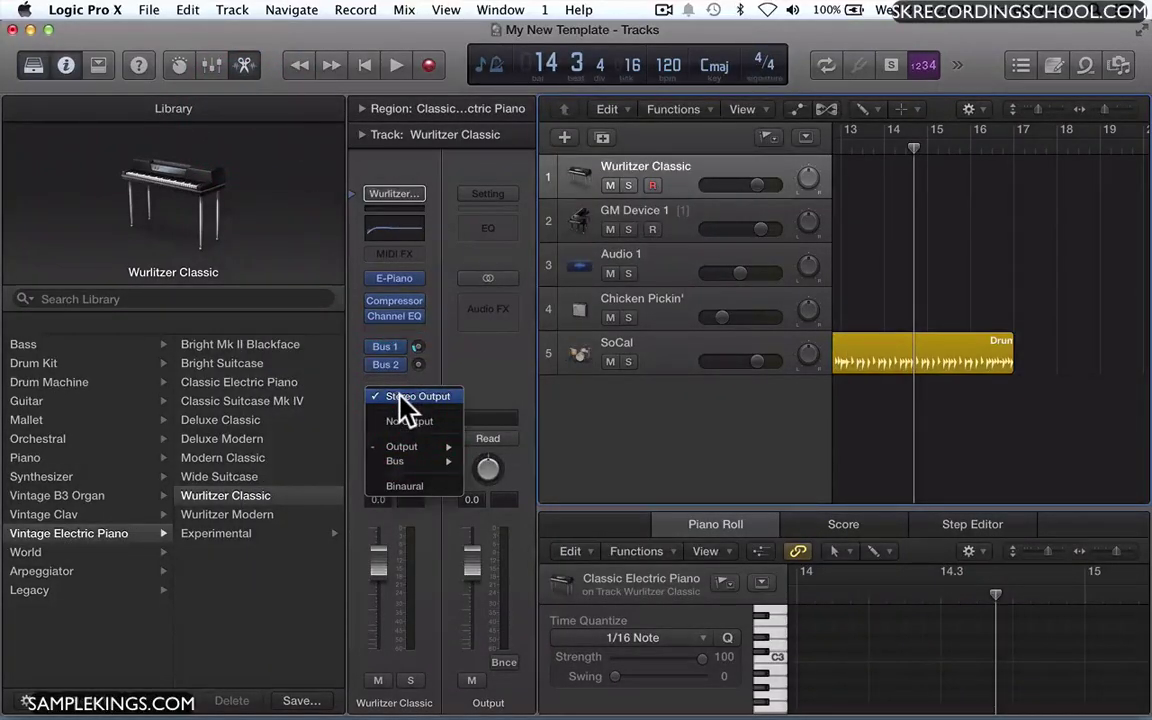
pyautogui.moveTo(403, 452)
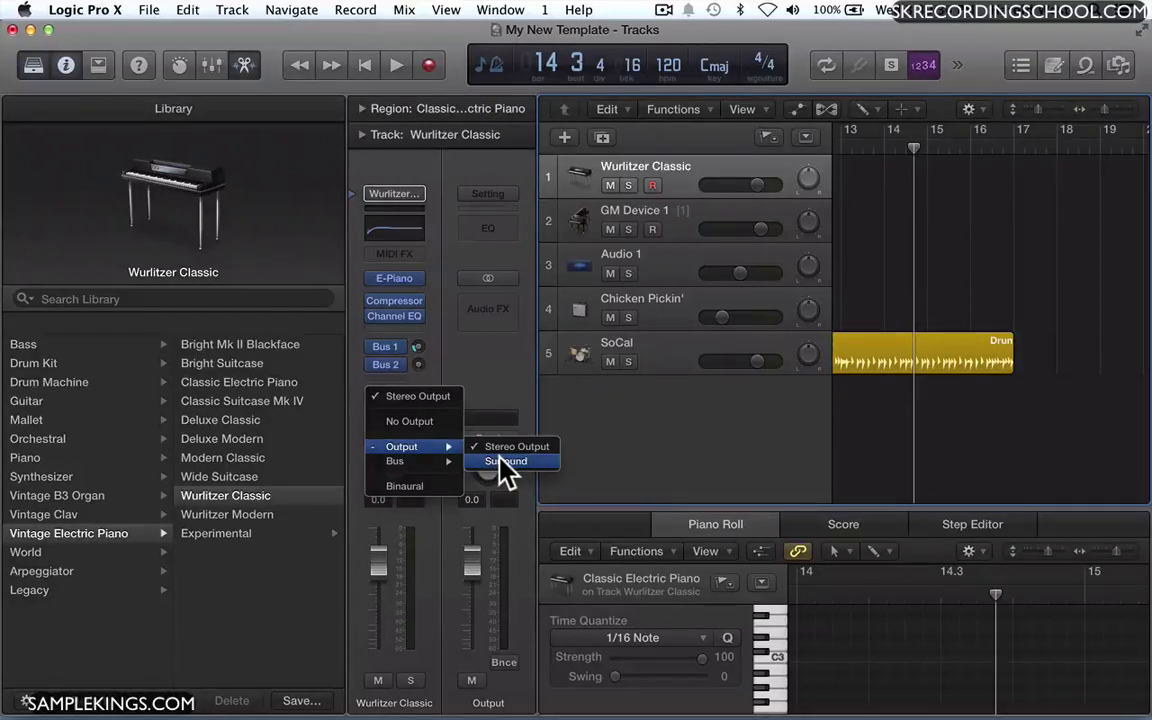
pyautogui.click(486, 366)
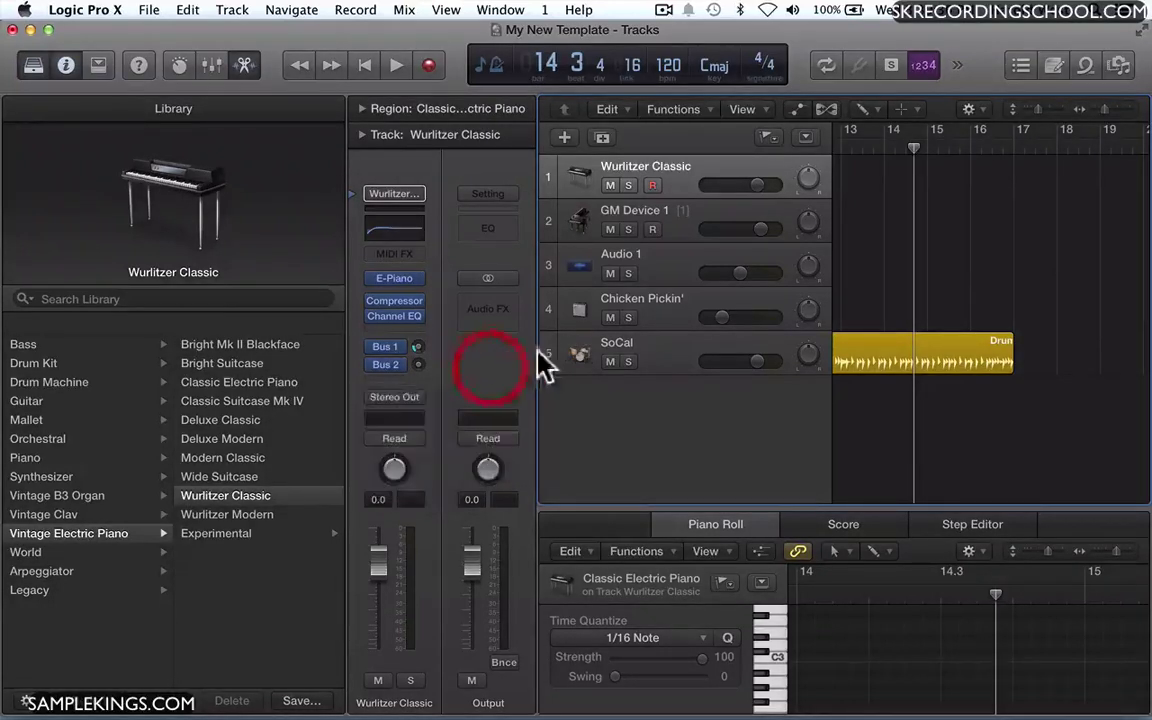
pyautogui.click(665, 353)
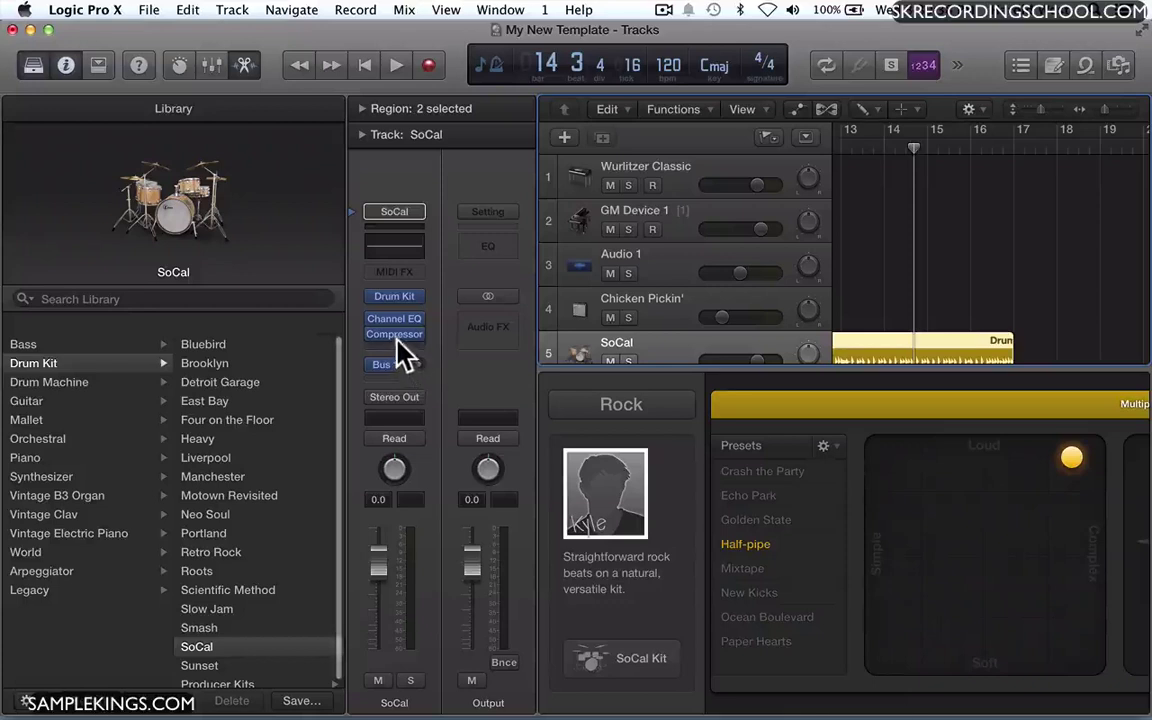
# Route the SoCal drum track's output to Surround and play a short stretch of the project
pyautogui.click(395, 402)
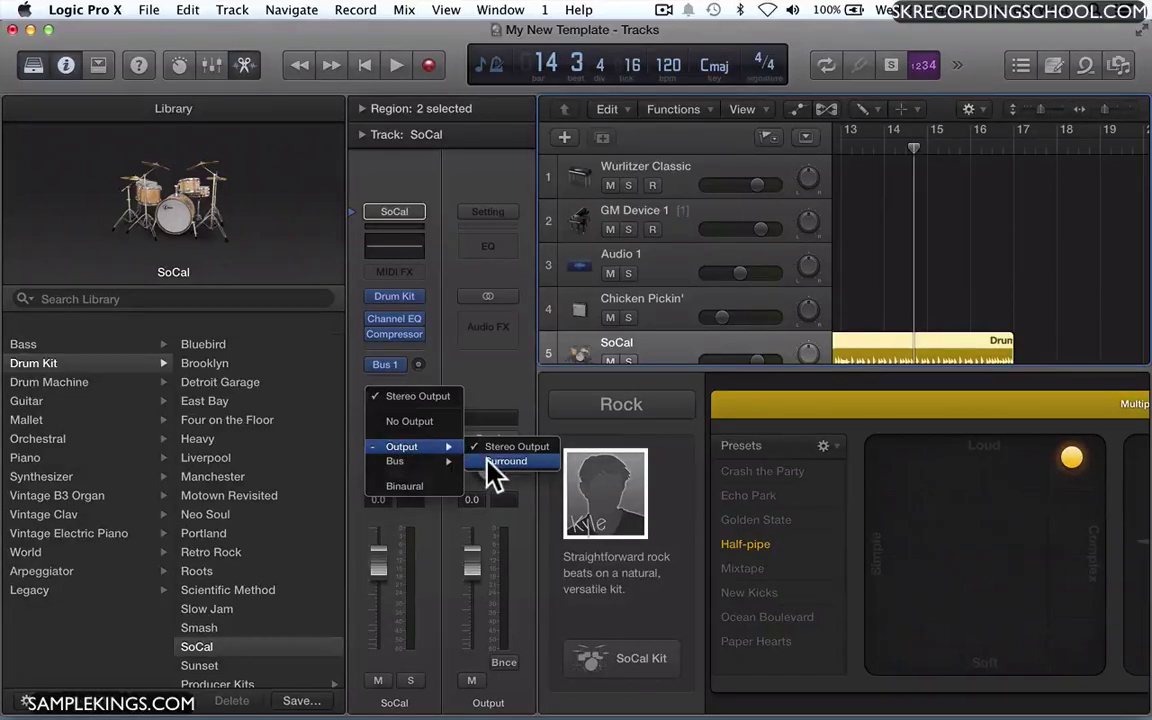
pyautogui.click(488, 462)
pyautogui.press('space')
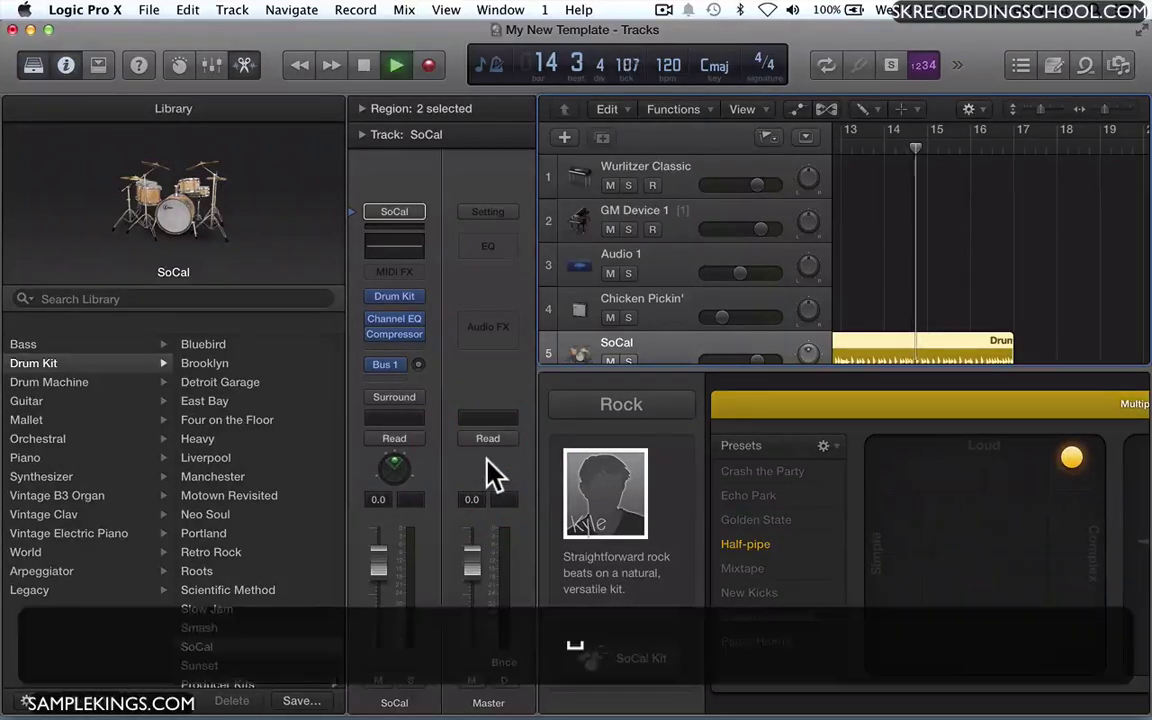
pyautogui.press('space')
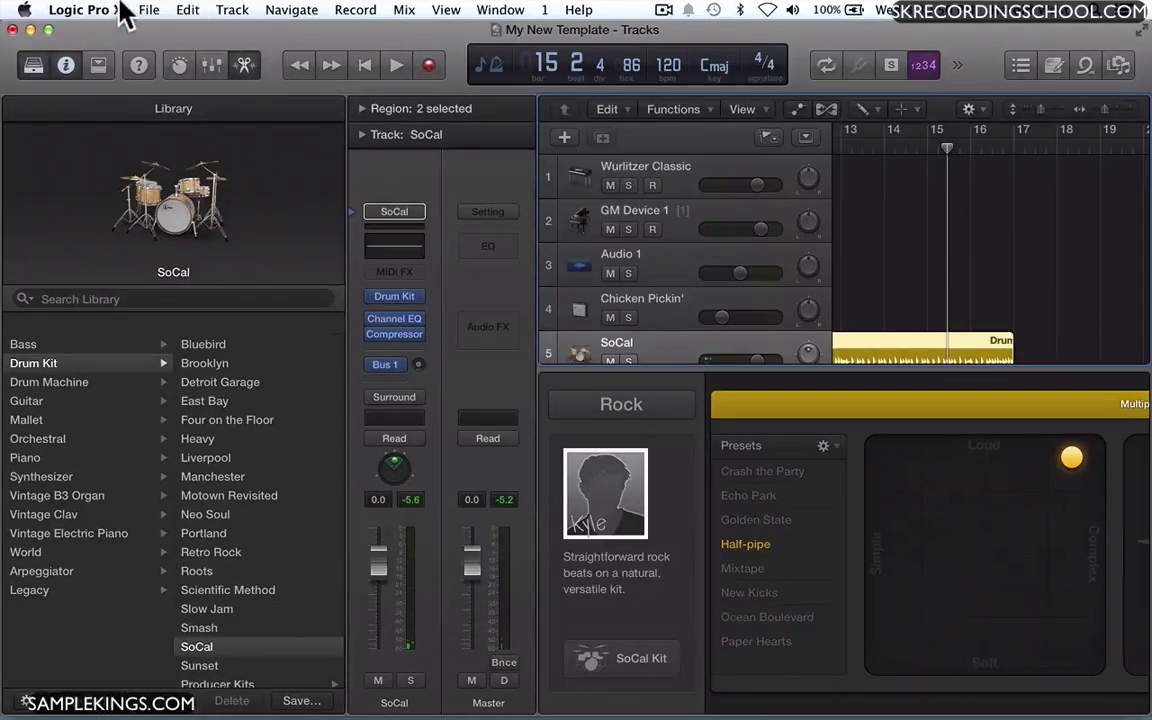
# Turn off the Surround option in the Advanced preferences and close the Preferences window
pyautogui.click(88, 10)
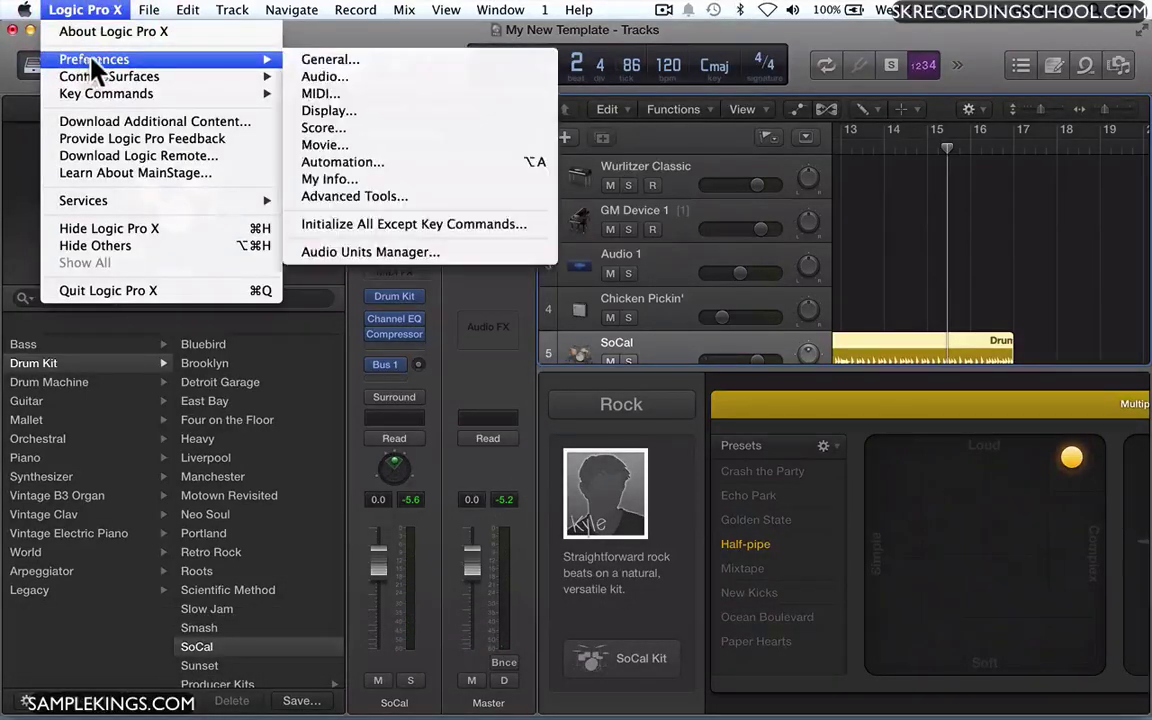
pyautogui.moveTo(262, 62)
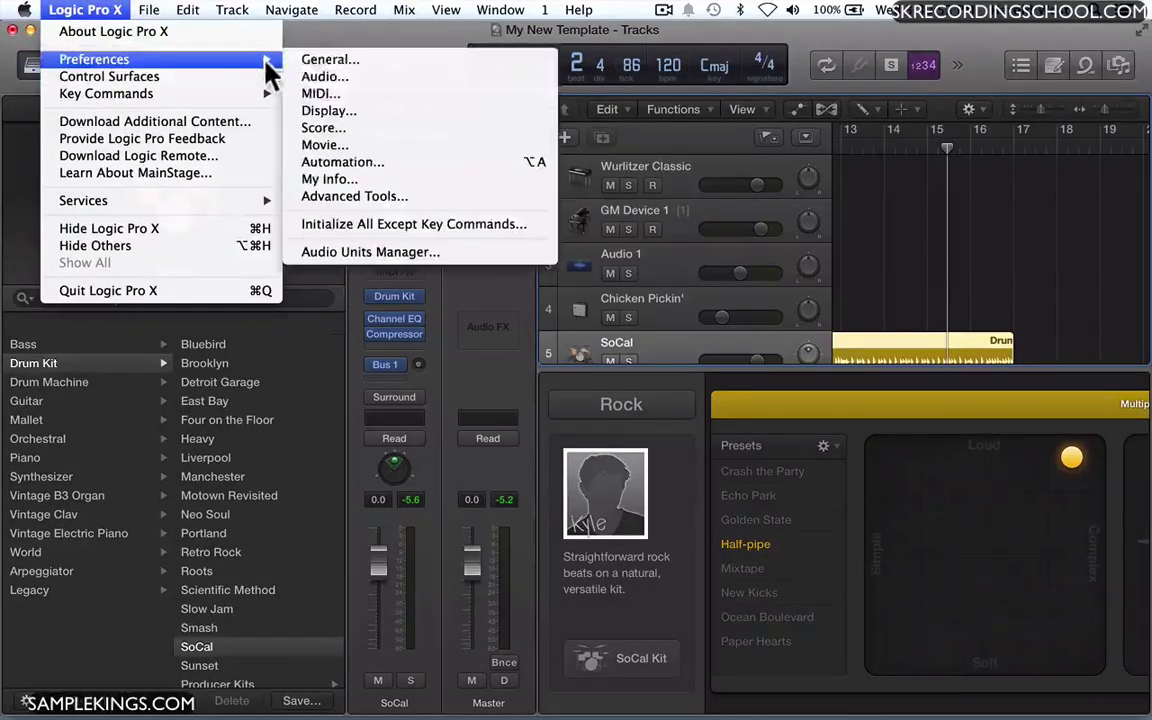
pyautogui.click(365, 197)
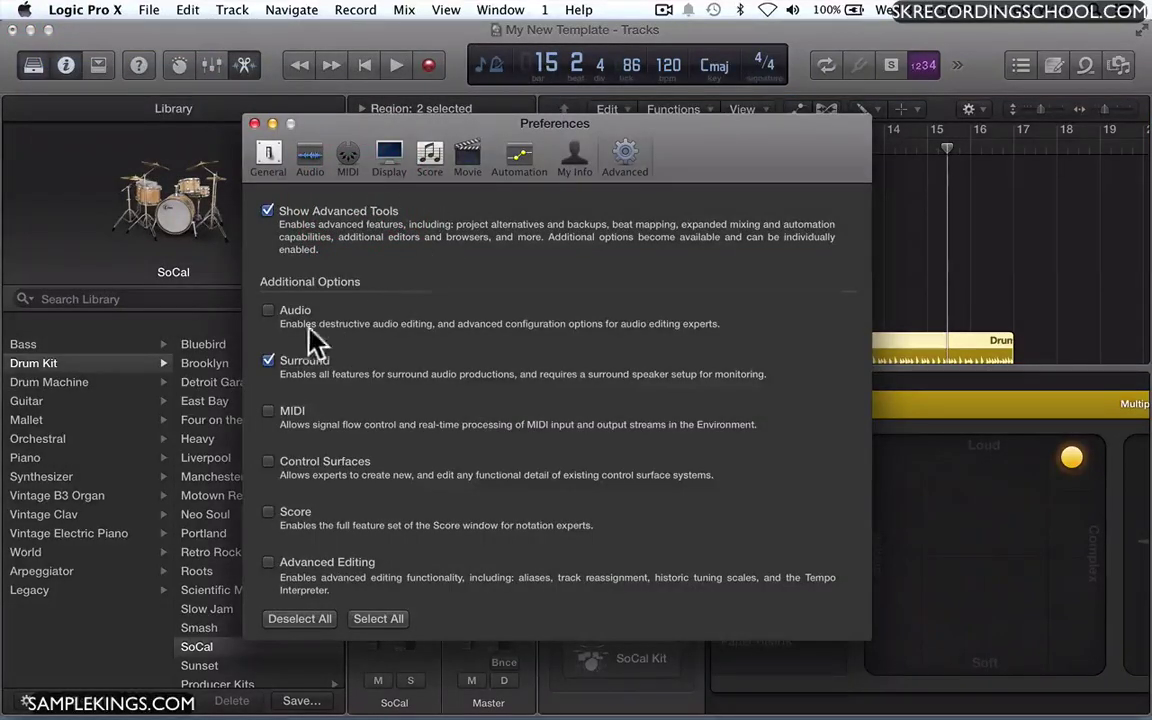
pyautogui.click(268, 360)
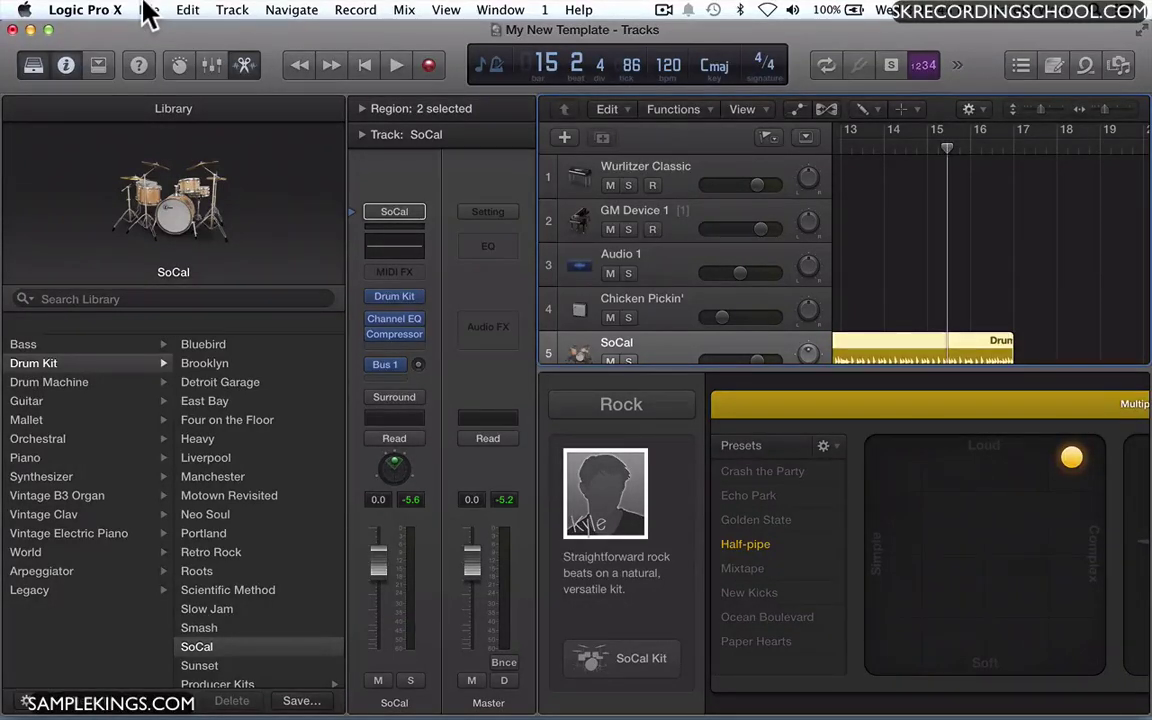
# Open the General project settings, reposition the window, and switch to the Synchronization settings
pyautogui.click(148, 10)
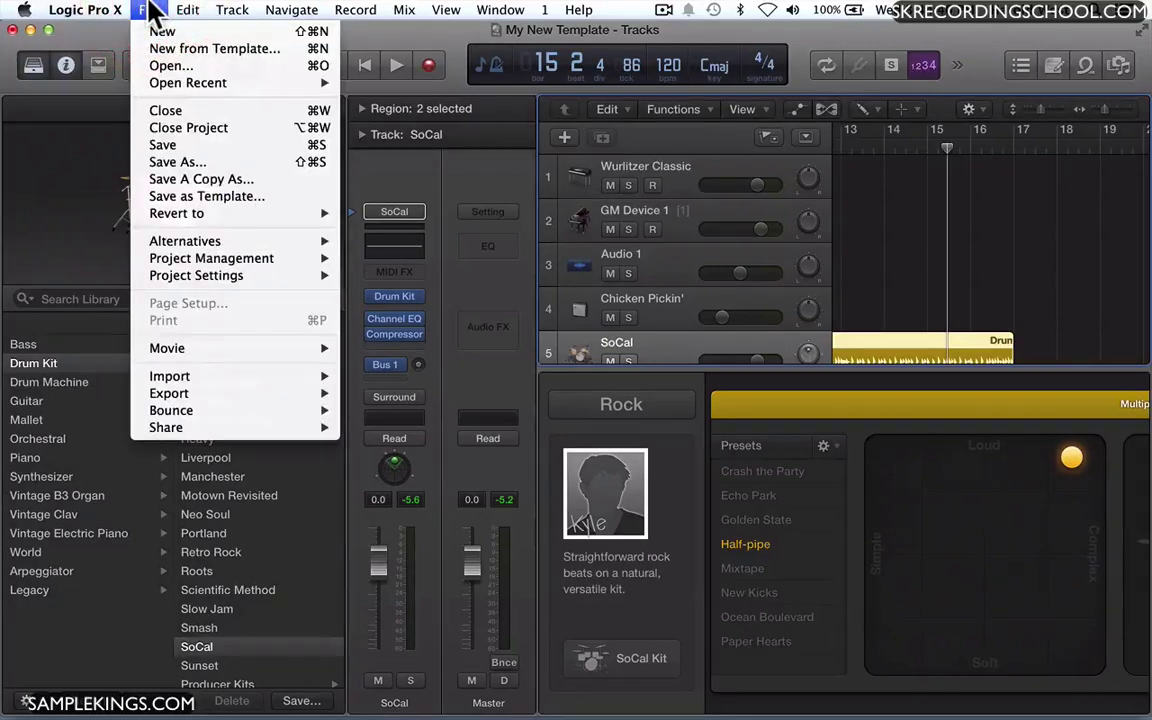
pyautogui.moveTo(221, 286)
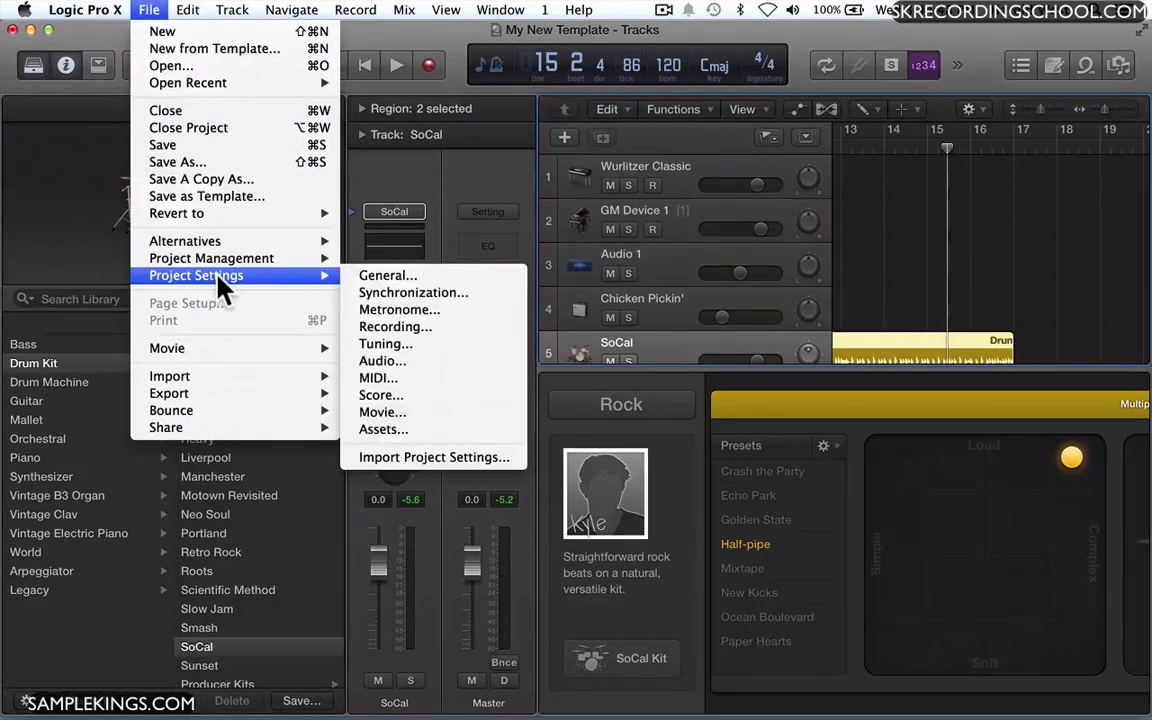
pyautogui.click(378, 283)
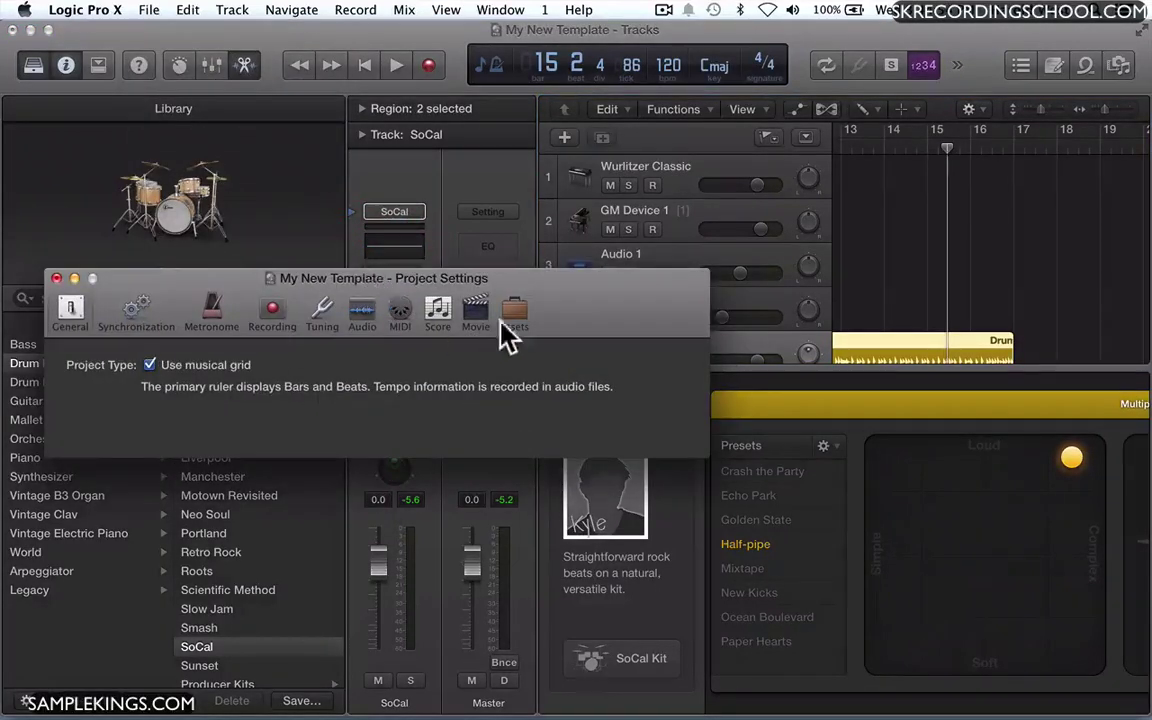
pyautogui.moveTo(560, 296); pyautogui.dragTo(702, 215)
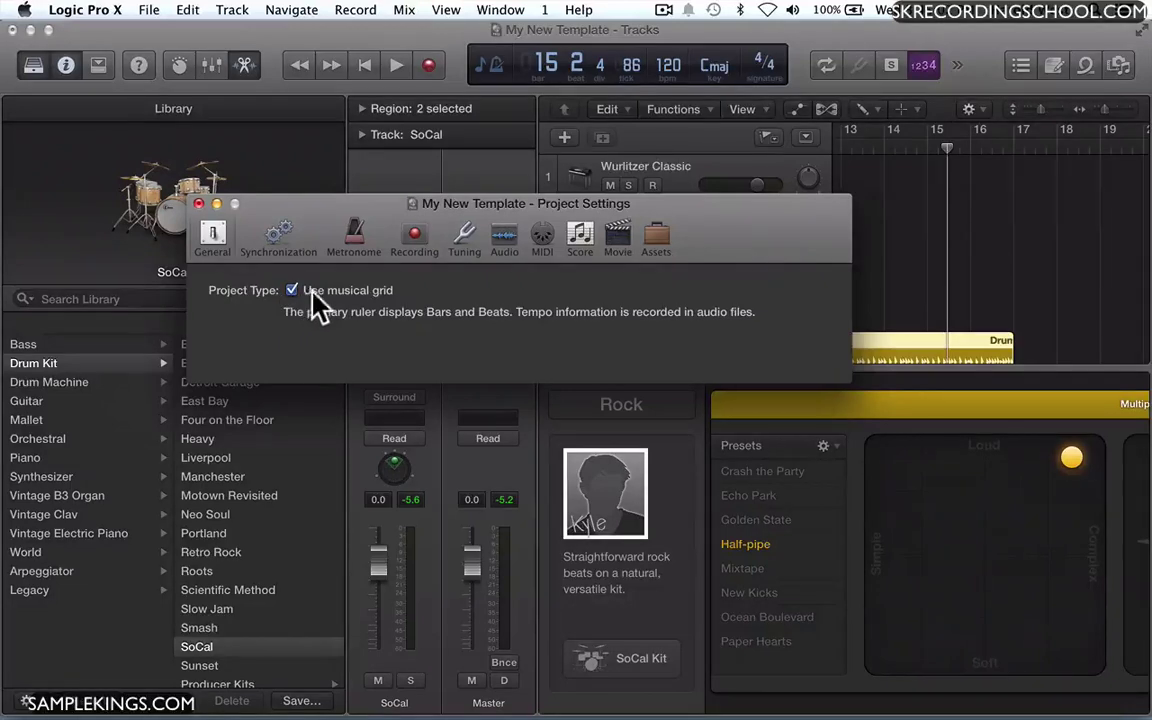
pyautogui.click(285, 228)
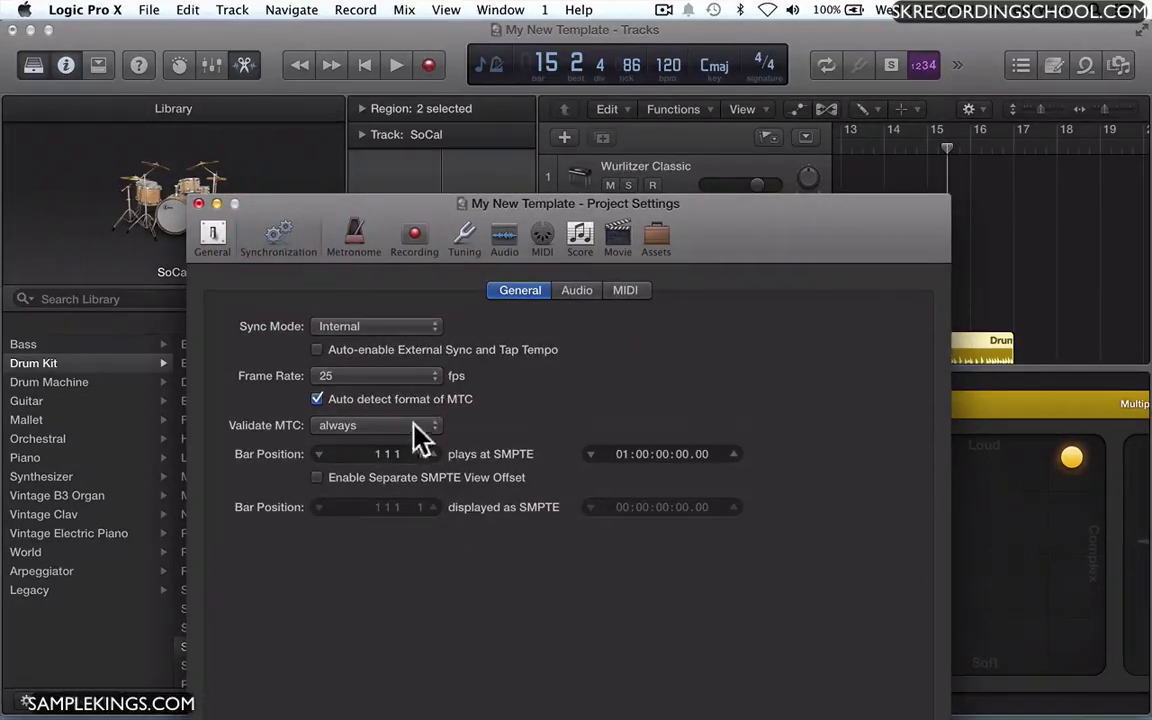
# Try the MTC and Manual sync modes, then set the sync mode back to Internal
pyautogui.click(400, 326)
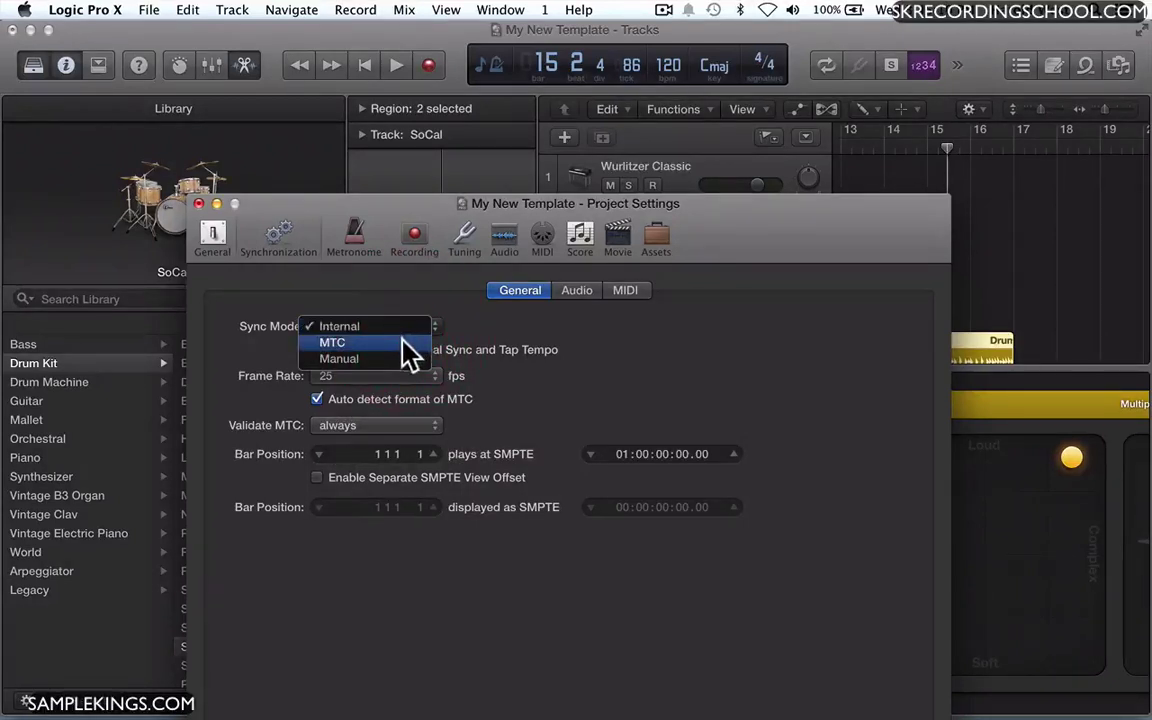
pyautogui.click(410, 342)
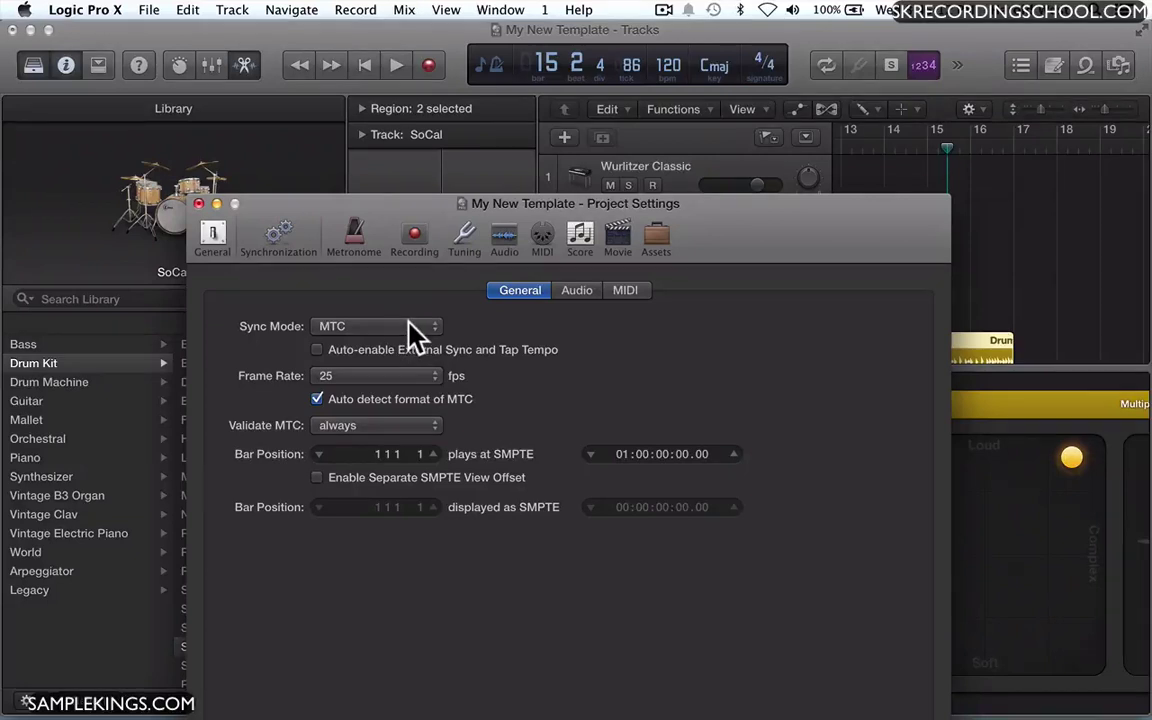
pyautogui.click(408, 329)
pyautogui.click(407, 343)
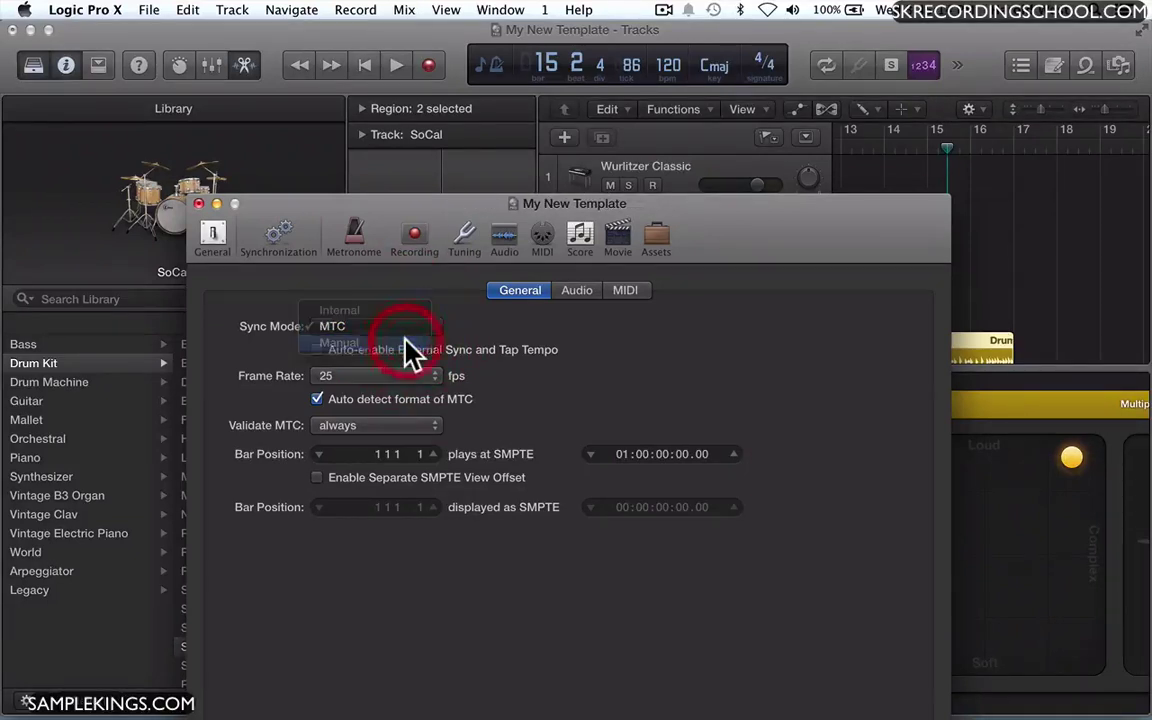
pyautogui.click(412, 325)
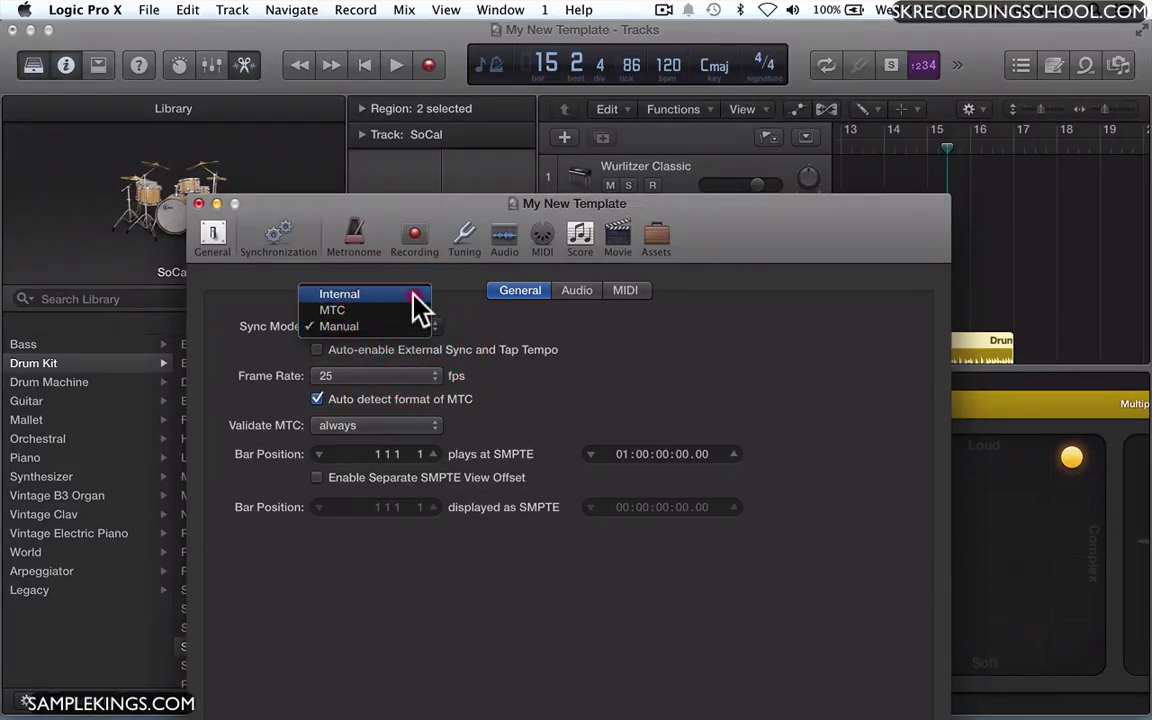
pyautogui.click(413, 294)
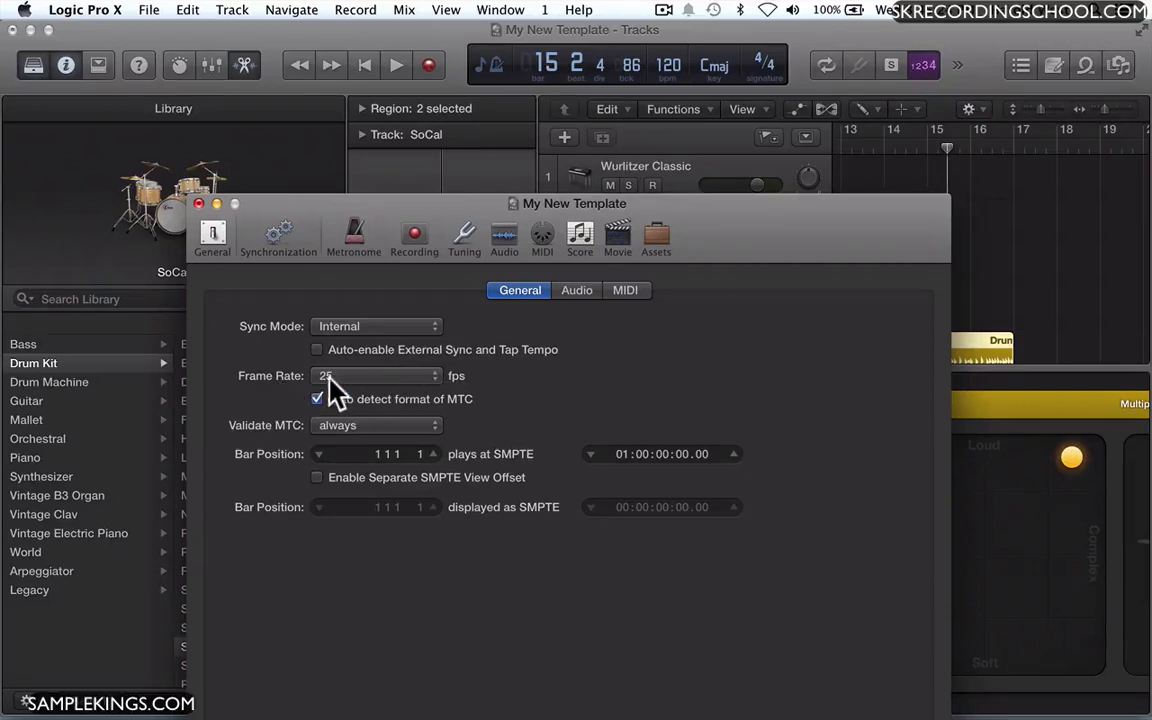
# Try the (30d) frame rate, keeping 30 despite the suggested 29.97, then set the frame rate to 24 fps
pyautogui.click(419, 380)
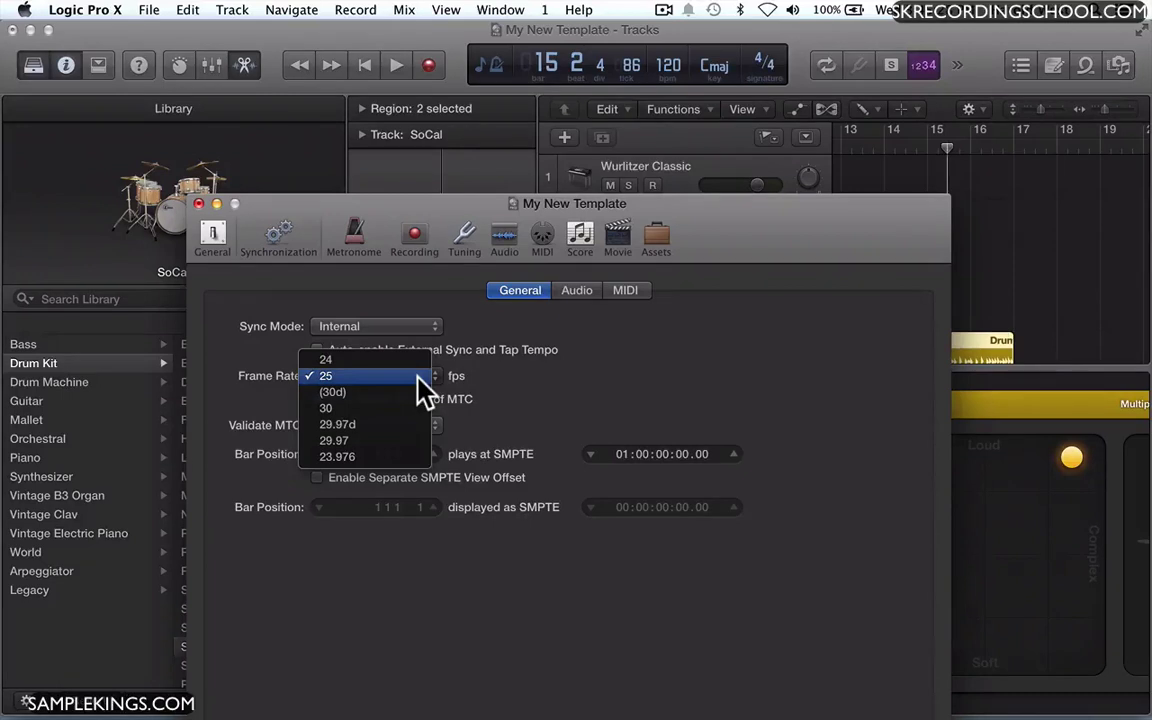
pyautogui.click(409, 392)
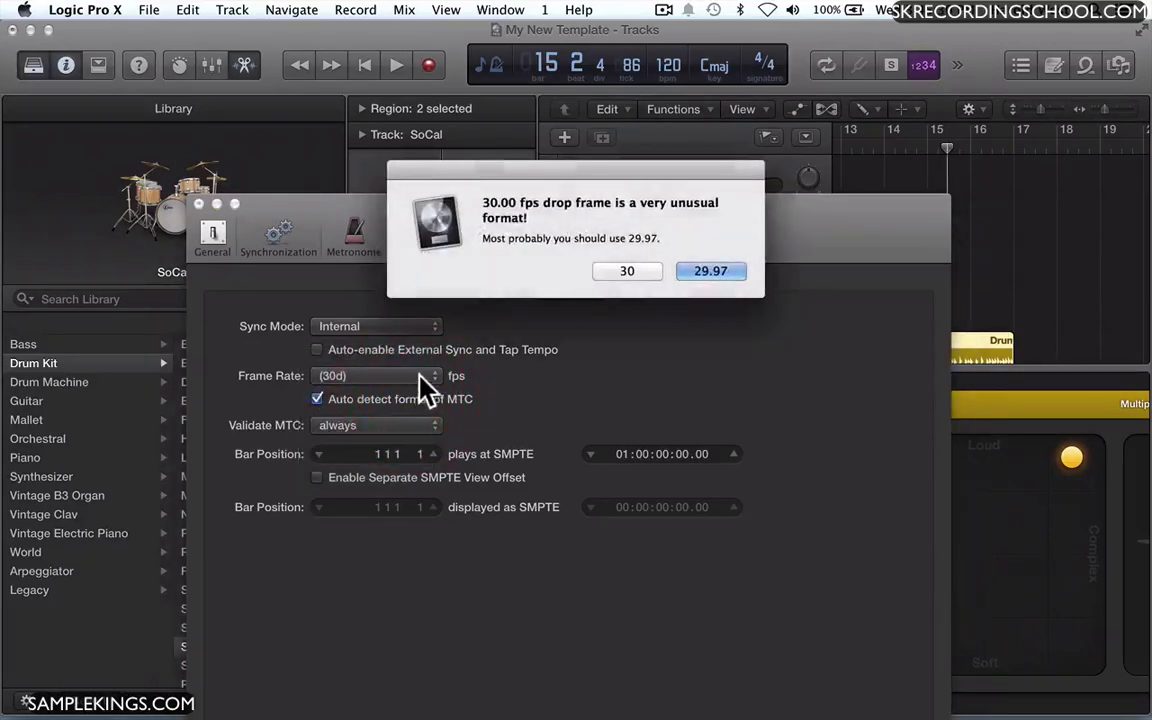
pyautogui.click(627, 271)
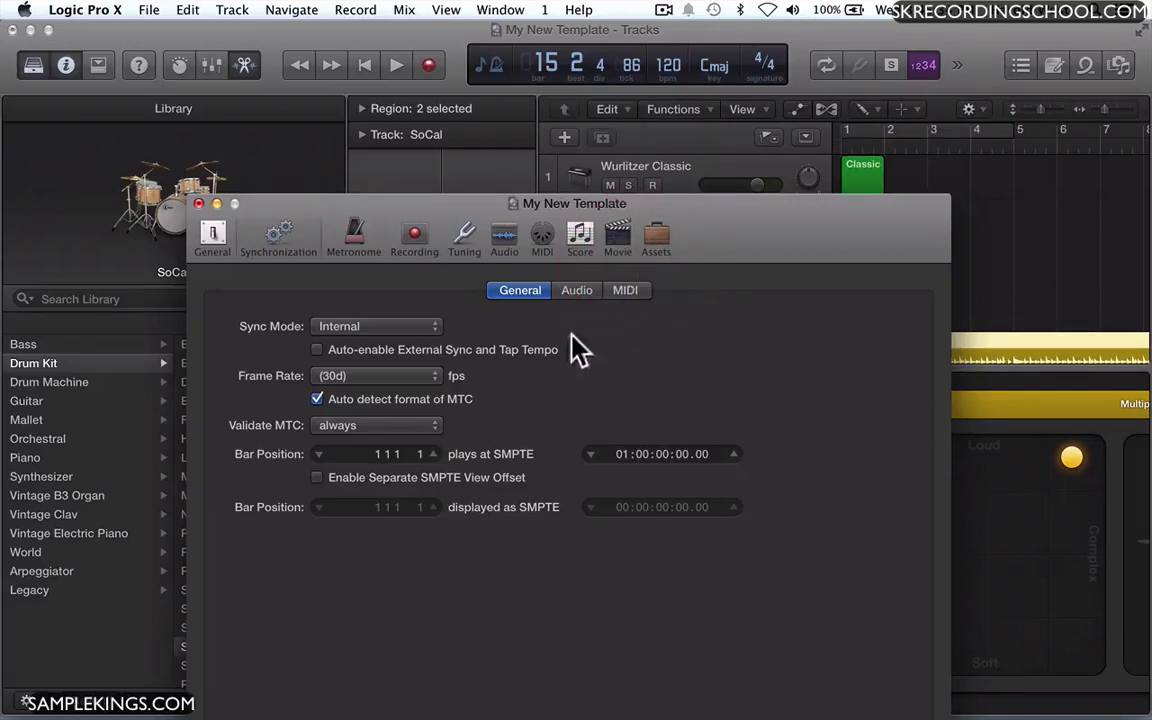
pyautogui.click(432, 375)
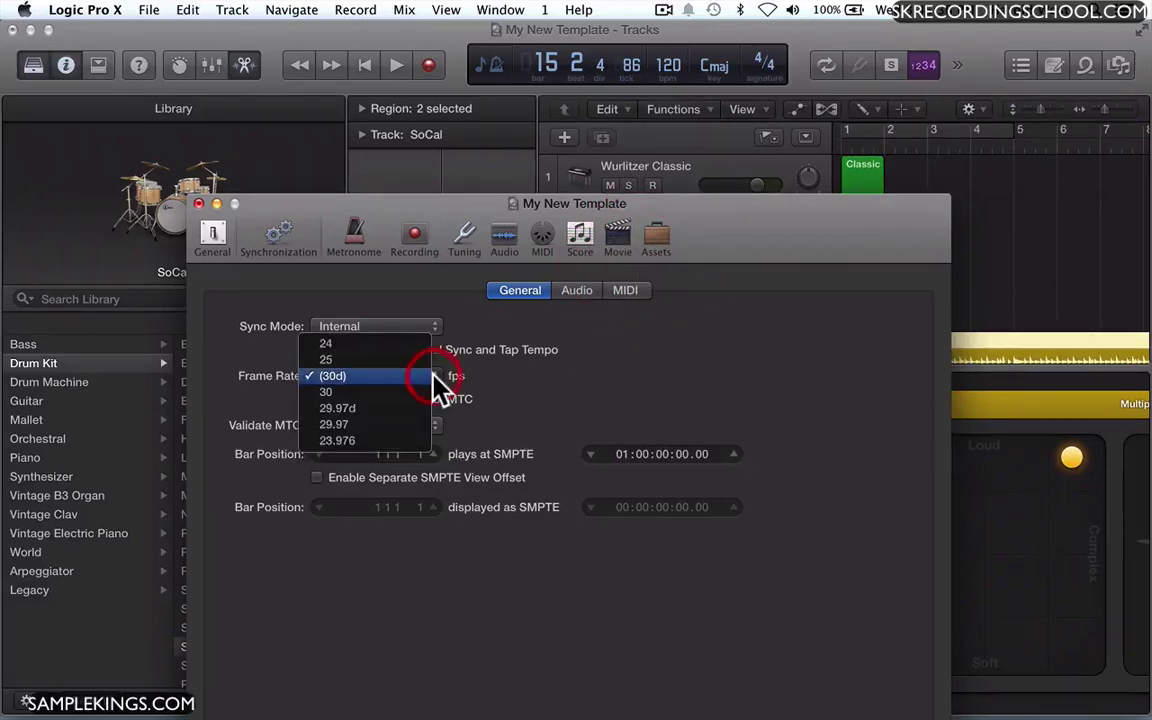
pyautogui.click(418, 343)
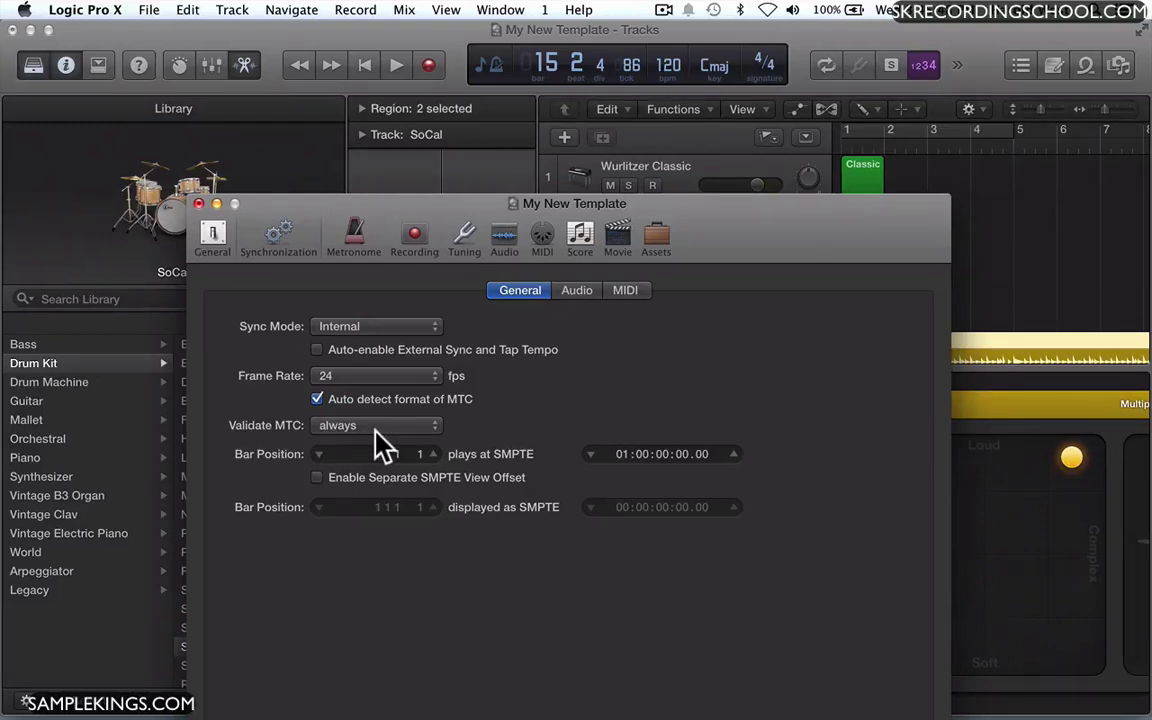
# Look through the Audio and MIDI synchronization settings and return to the General synchronization settings
pyautogui.click(580, 294)
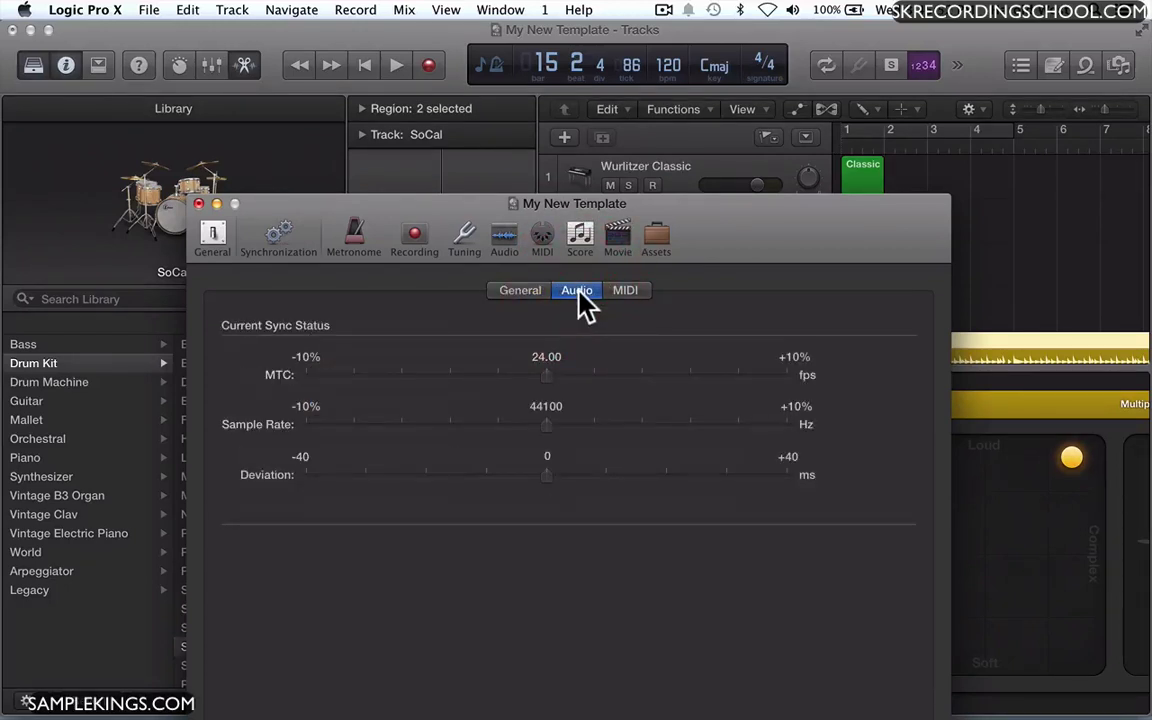
pyautogui.click(627, 291)
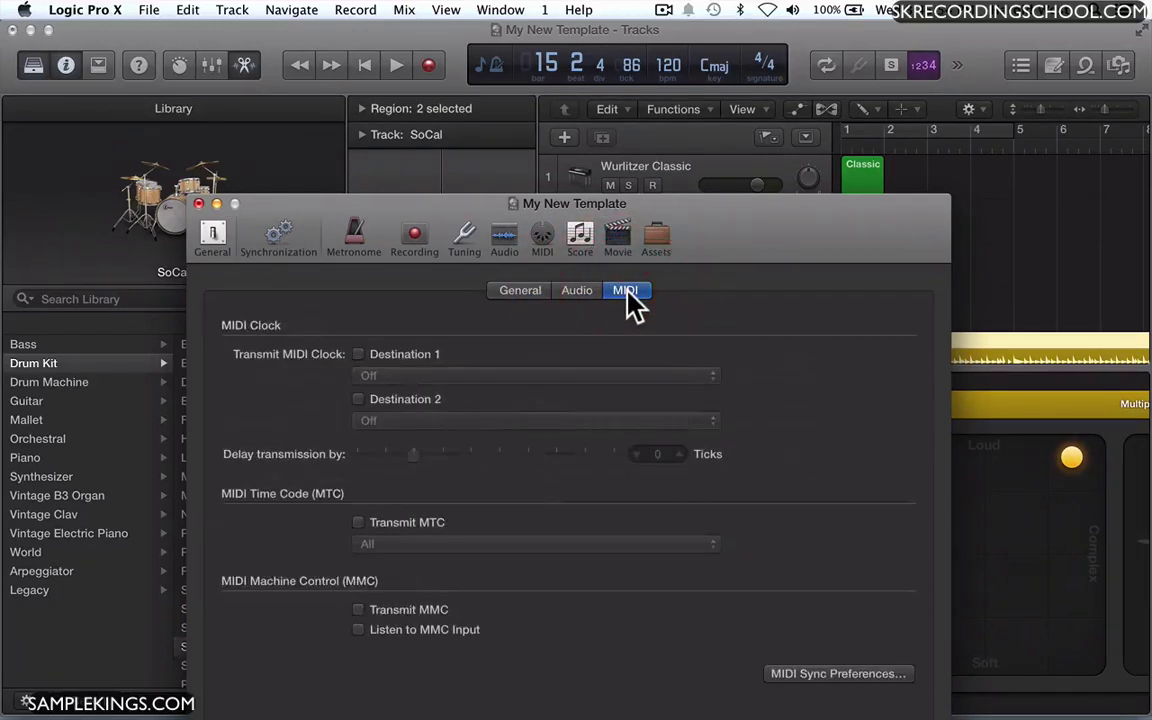
pyautogui.click(578, 291)
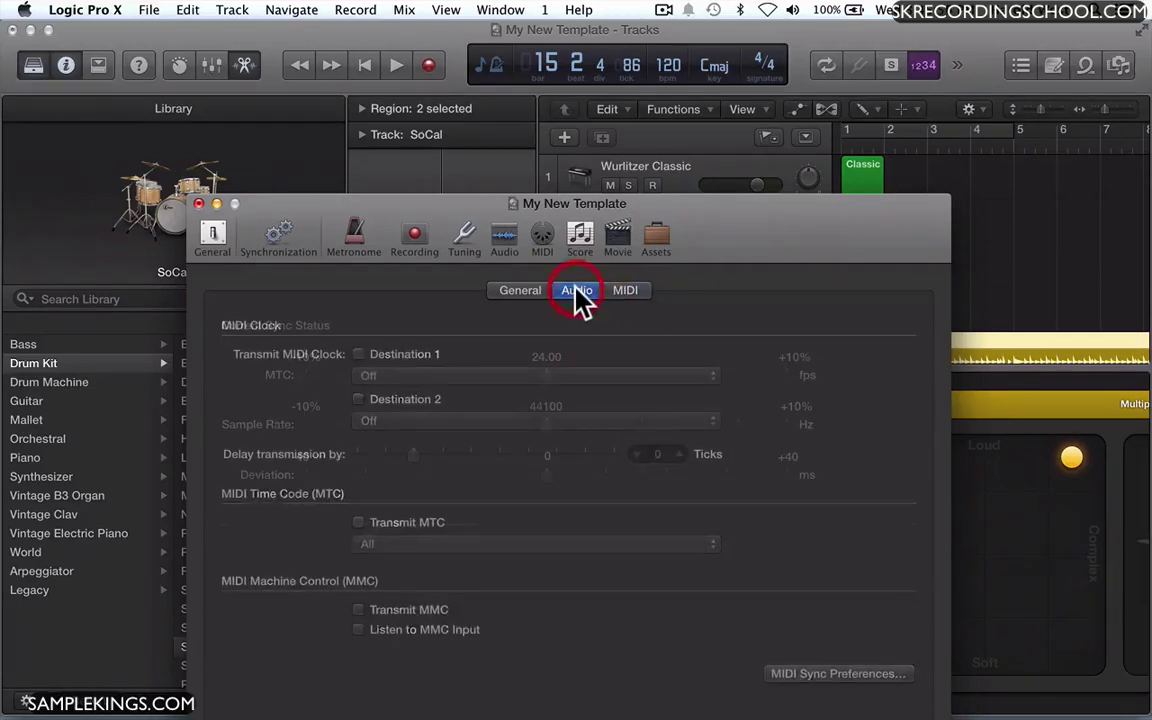
pyautogui.click(507, 290)
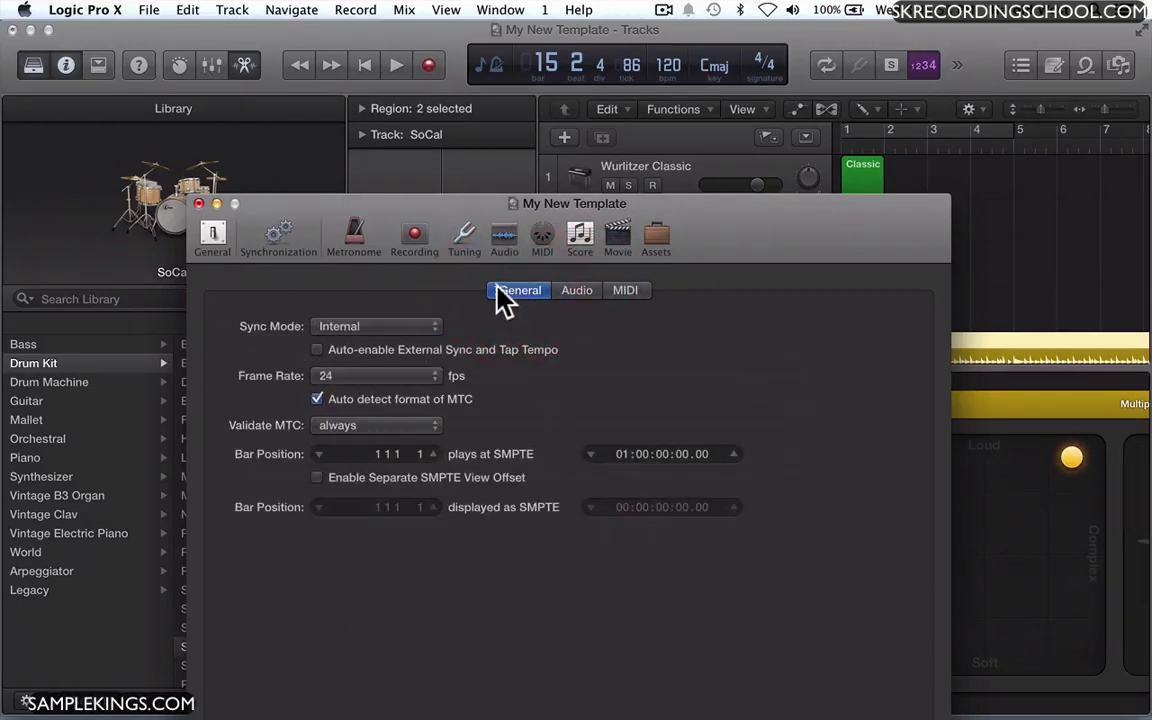
# Look through the Metronome, Recording, Tuning, MIDI, Score, Movie and Assets project settings
pyautogui.click(356, 240)
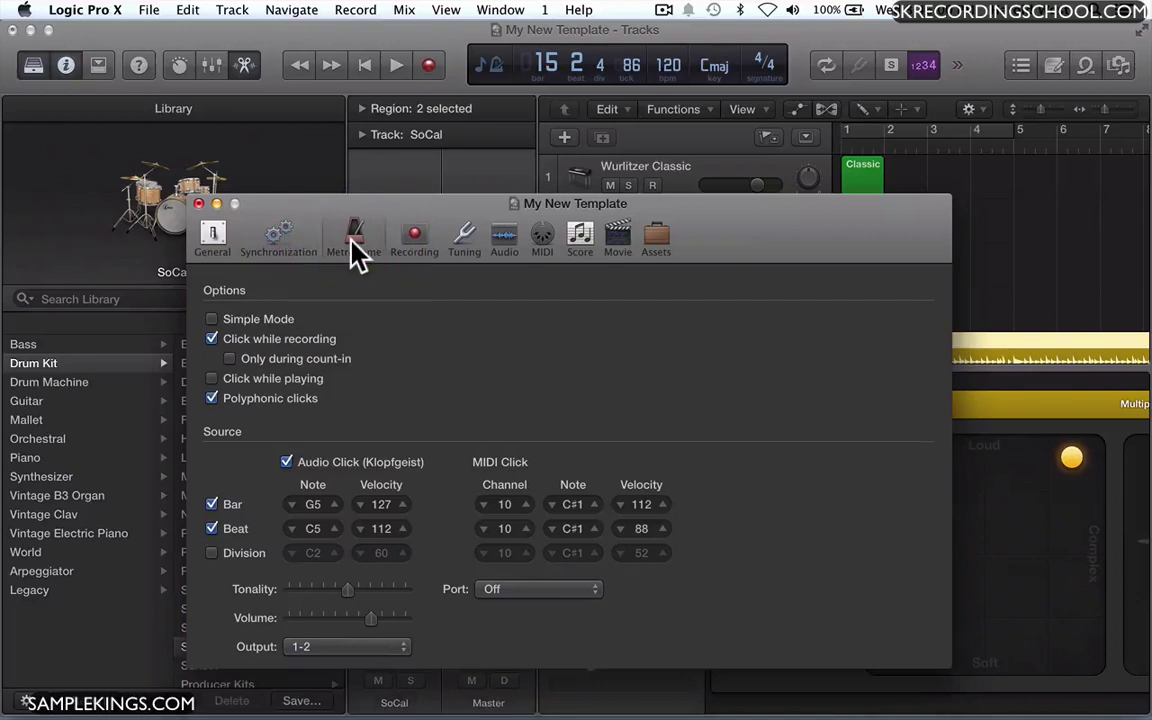
pyautogui.click(424, 244)
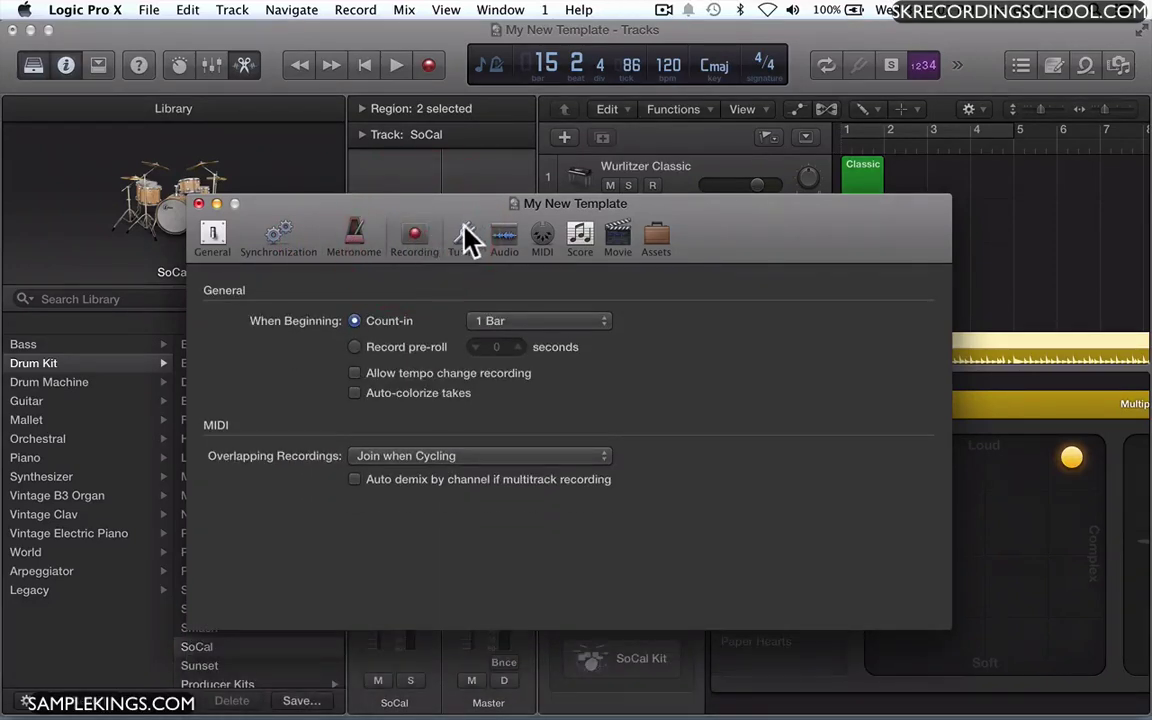
pyautogui.click(465, 240)
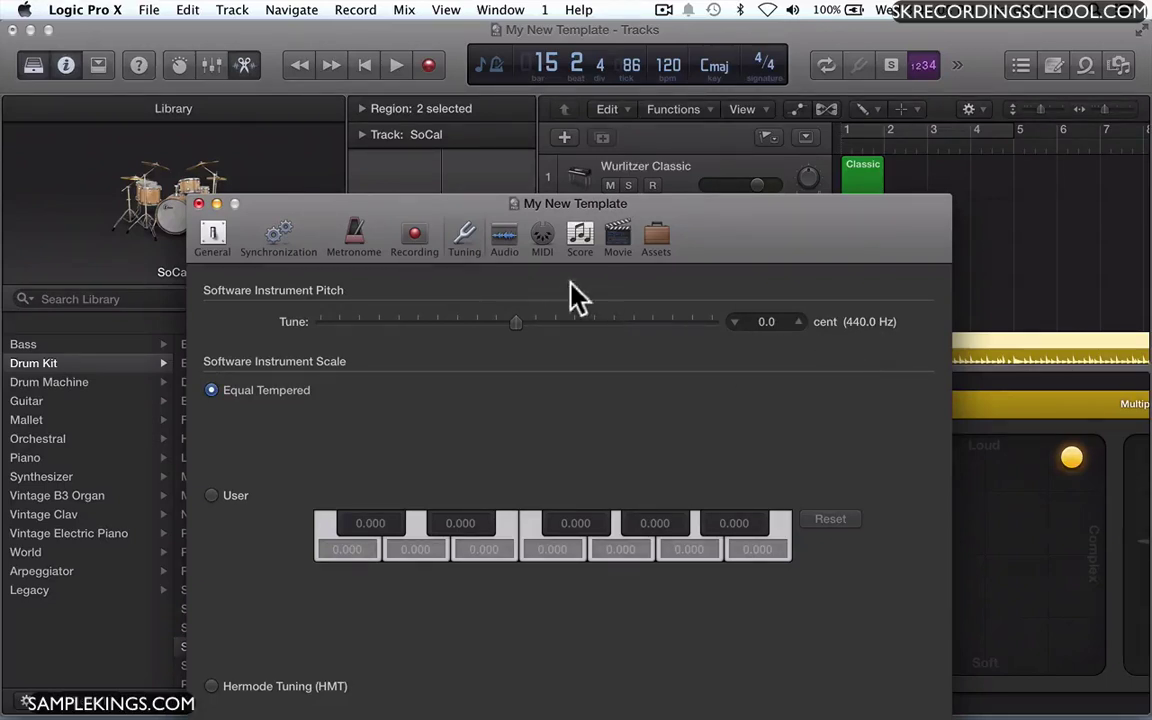
pyautogui.click(545, 240)
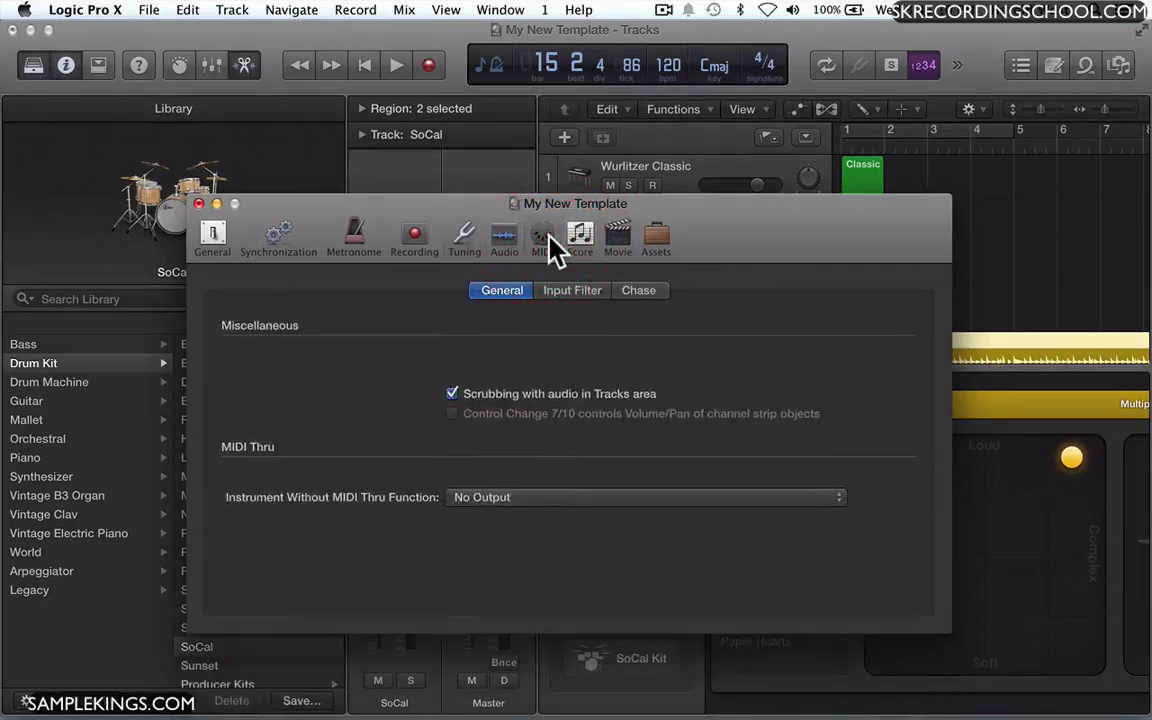
pyautogui.click(589, 238)
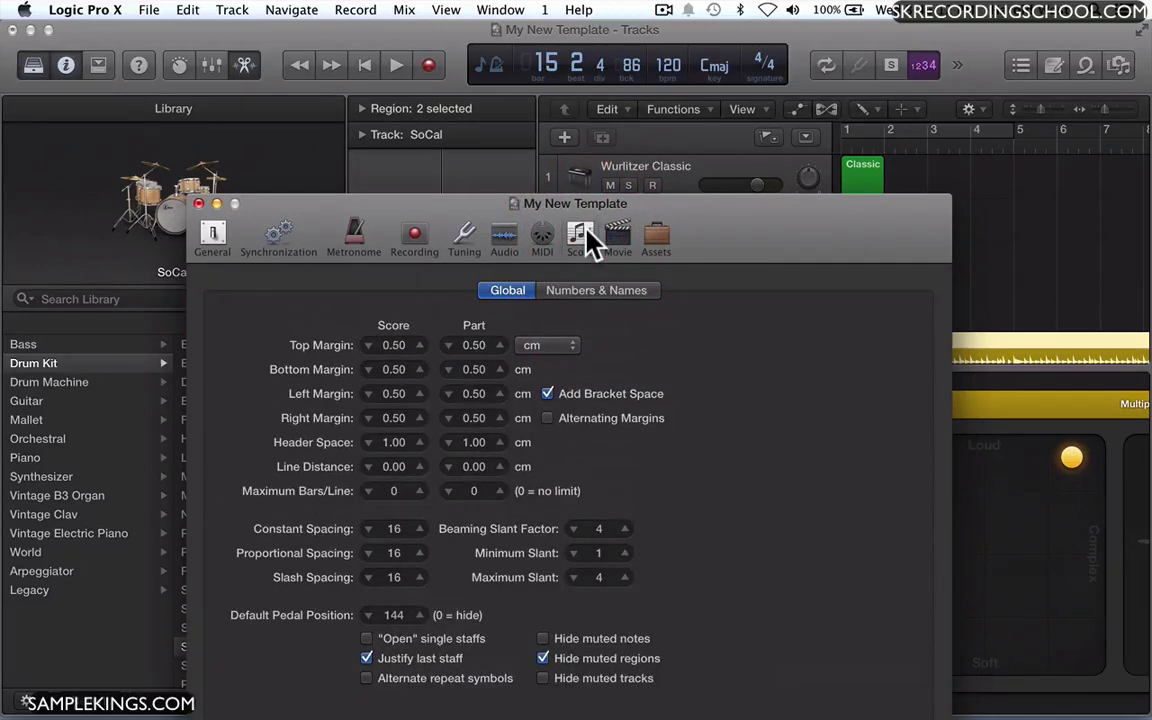
pyautogui.click(620, 238)
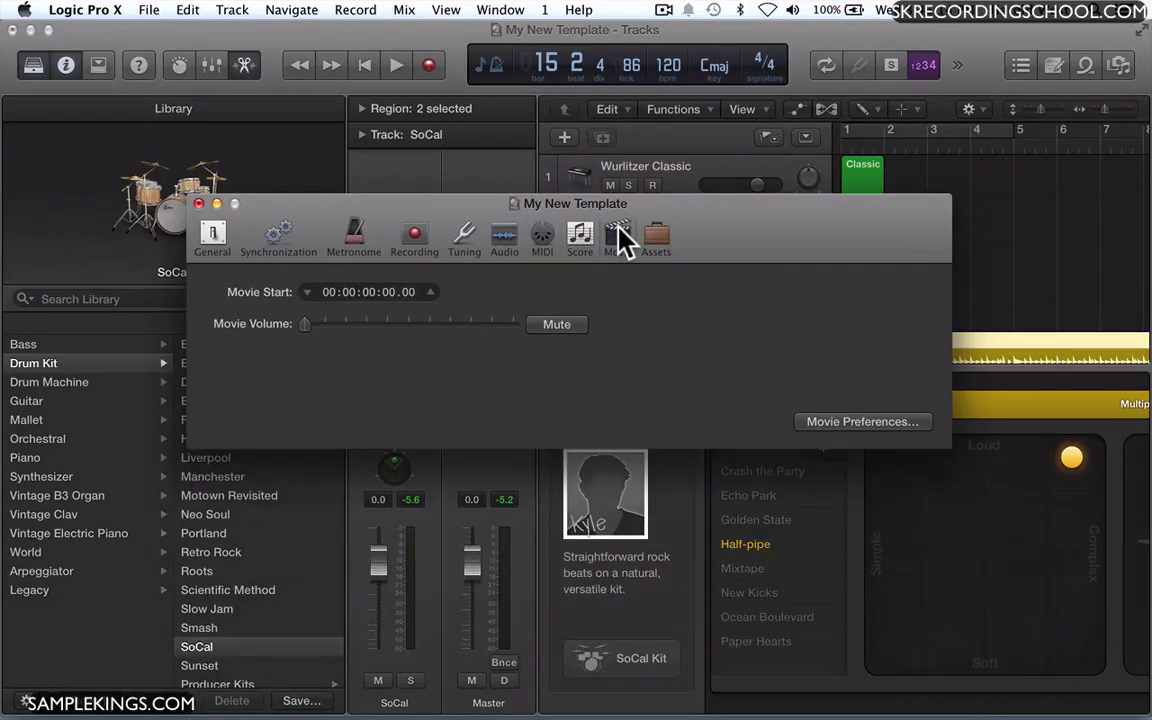
pyautogui.click(661, 243)
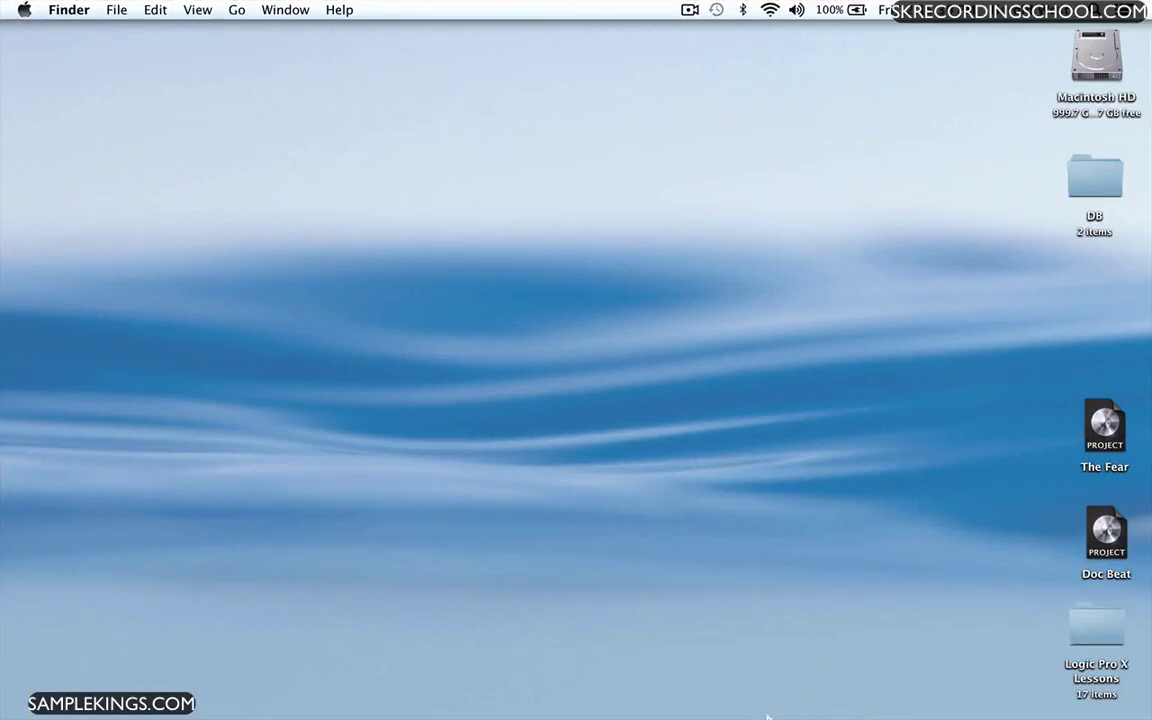
# Launch Logic Pro X from the desktop
pyautogui.moveTo(768, 716)
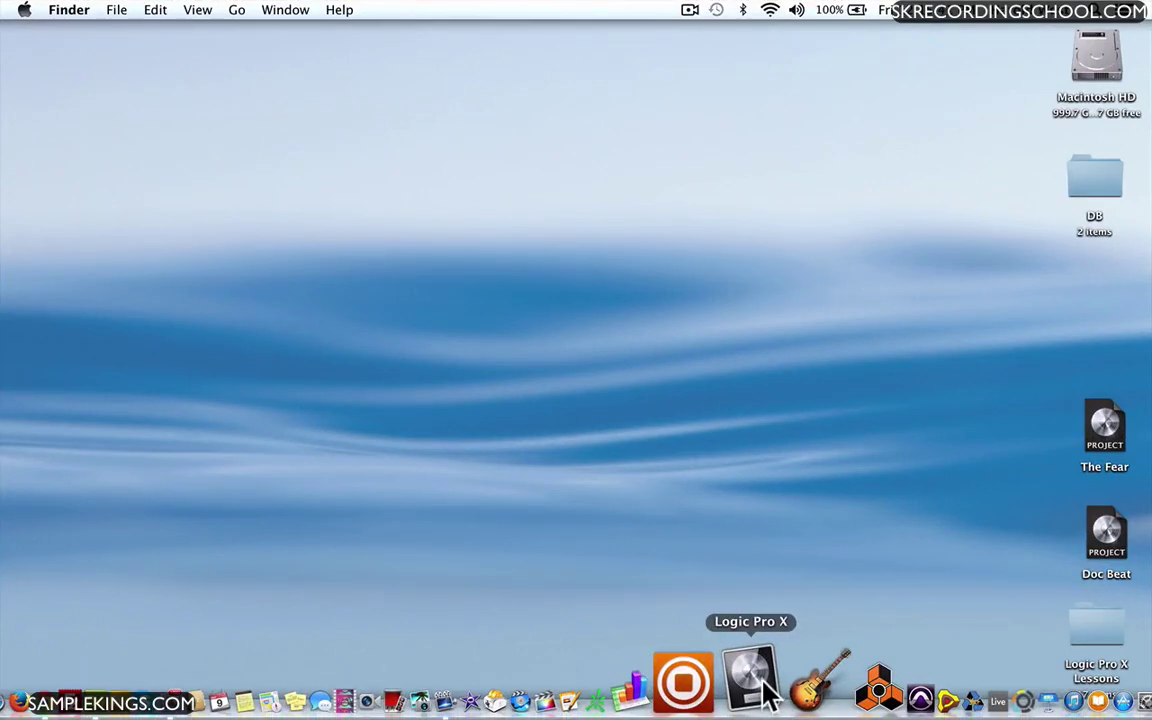
pyautogui.click(762, 689)
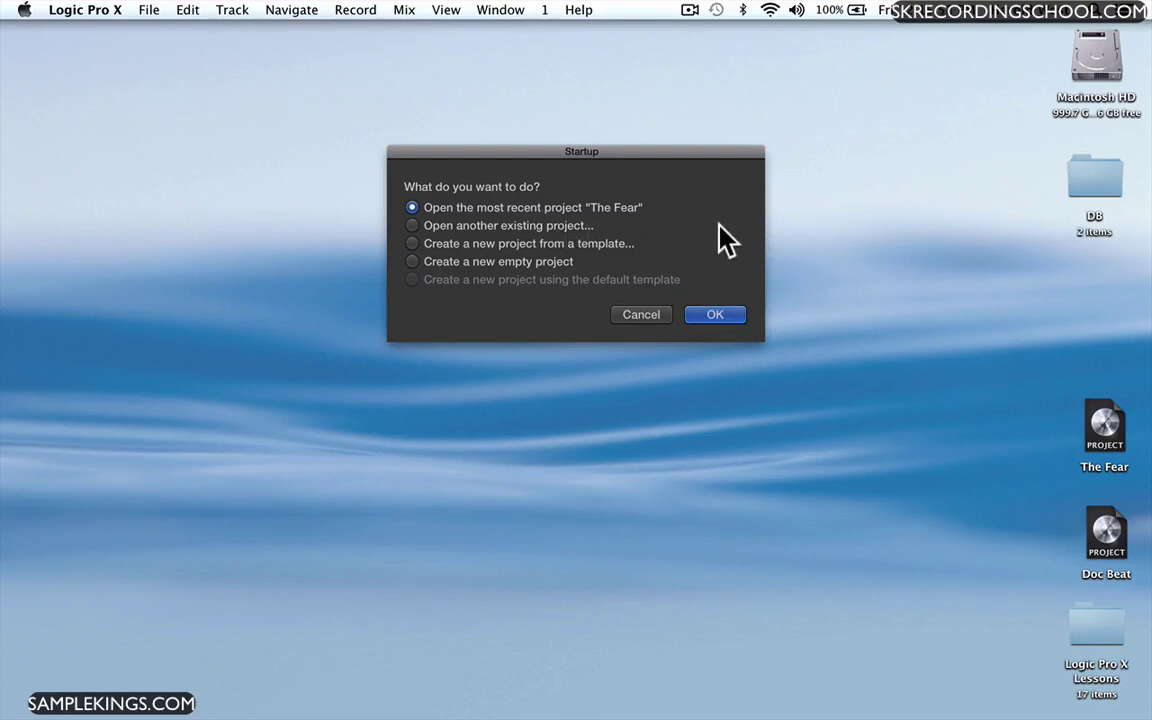
# Open the project "The Fear"
pyautogui.click(718, 314)
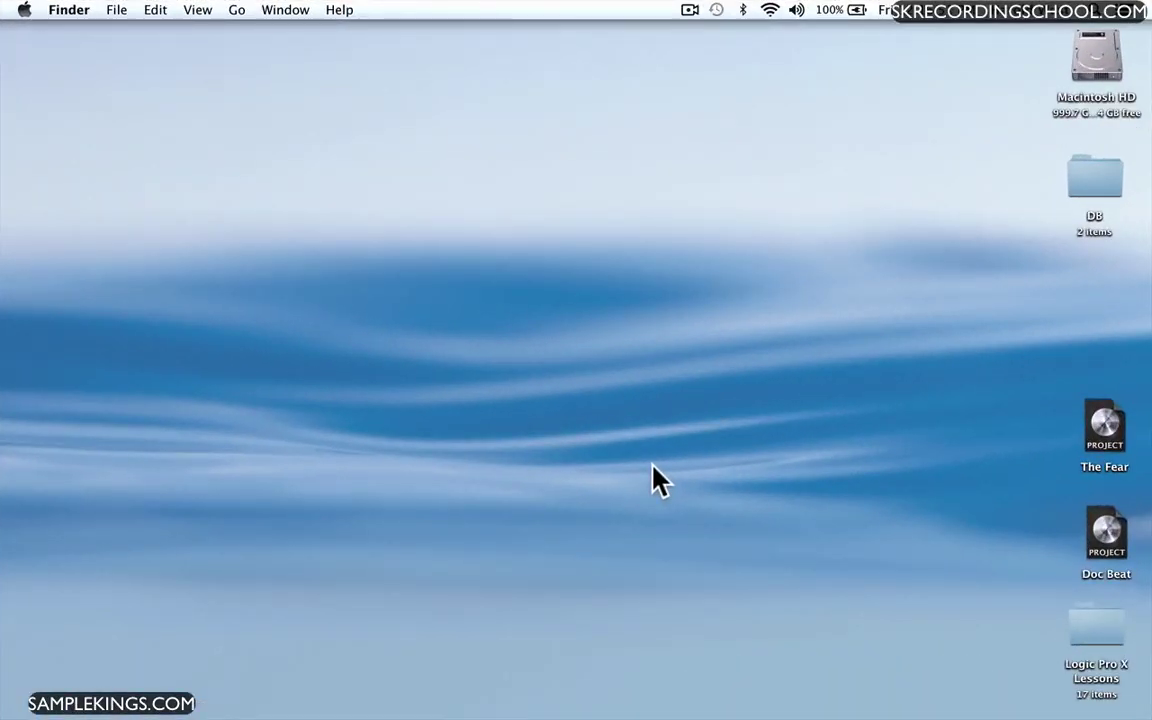
pyautogui.doubleClick(1108, 425)
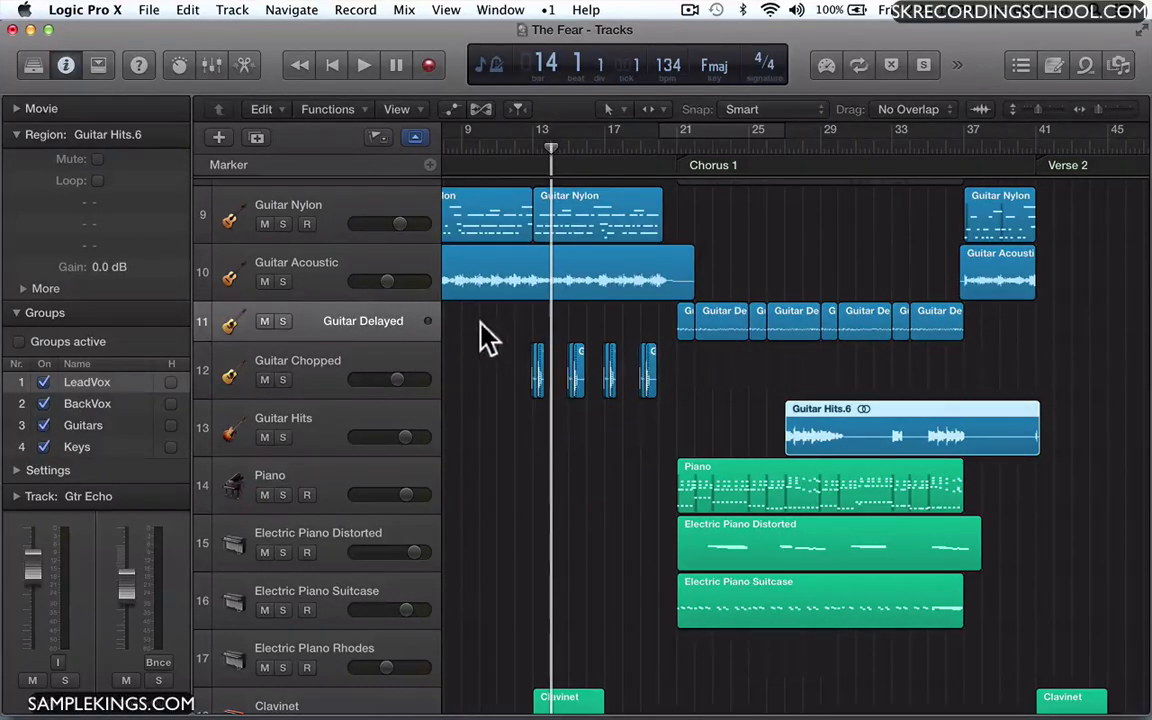
# Select two Guitar Delayed regions, the Guitar Hits.6 audio region and the Piano MIDI region one after another to compare audio and MIDI regions
pyautogui.click(719, 318)
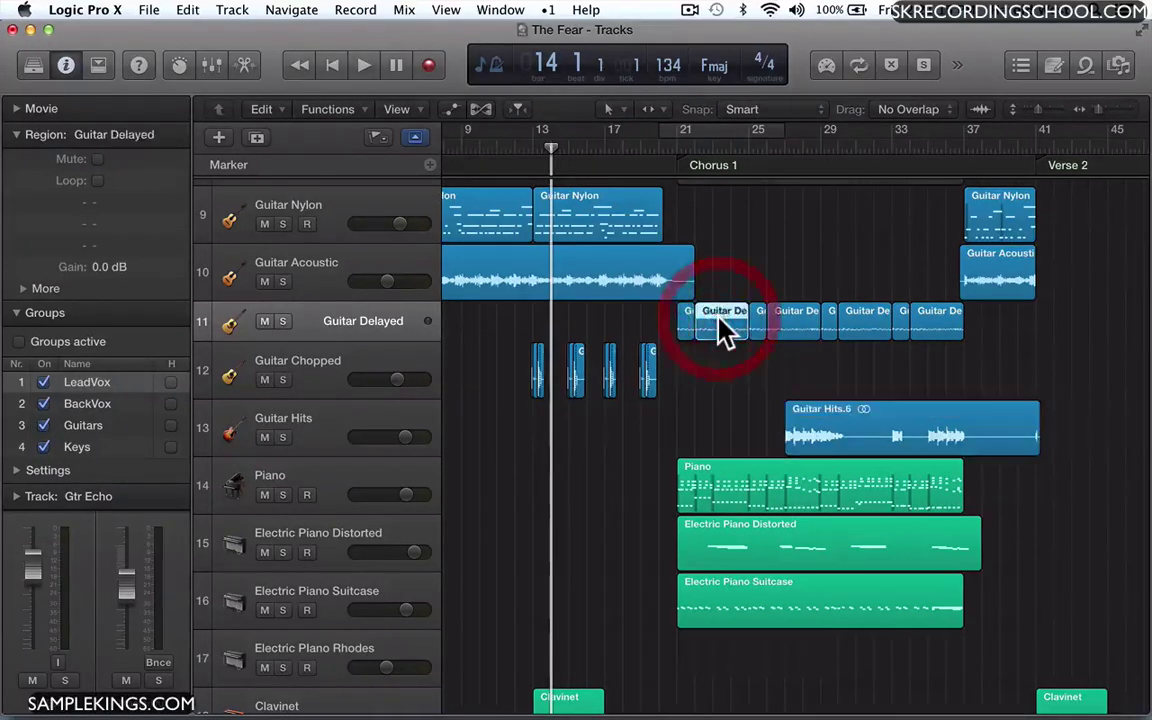
pyautogui.click(786, 328)
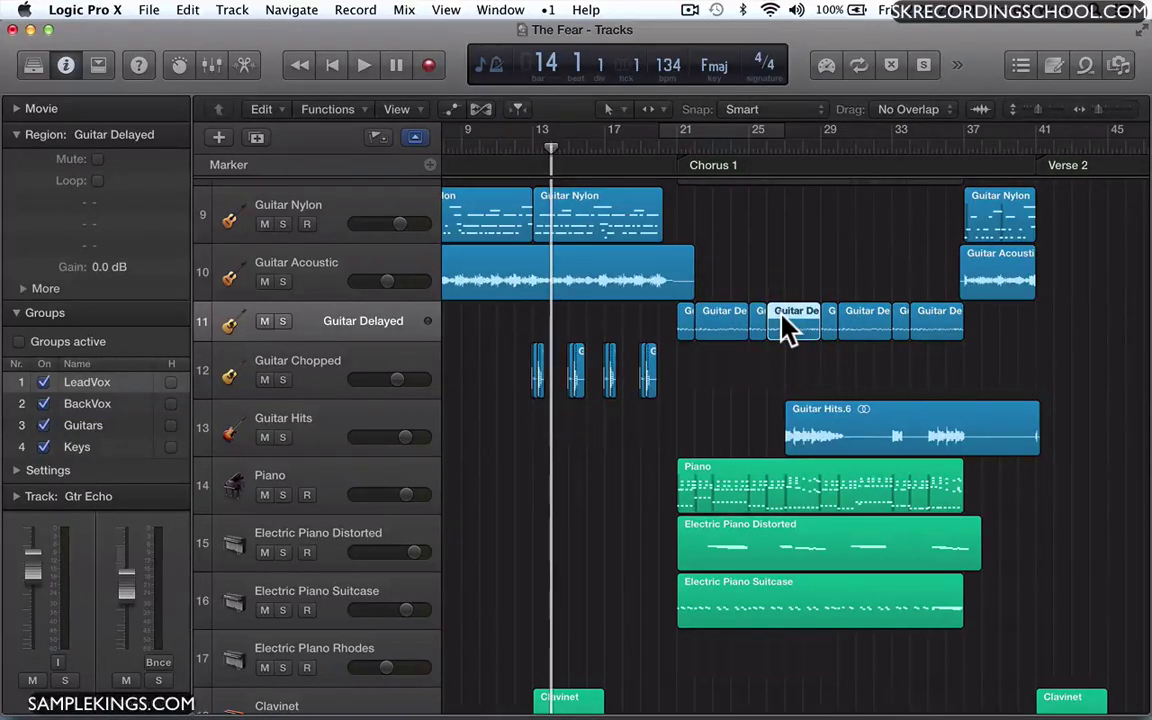
pyautogui.click(848, 432)
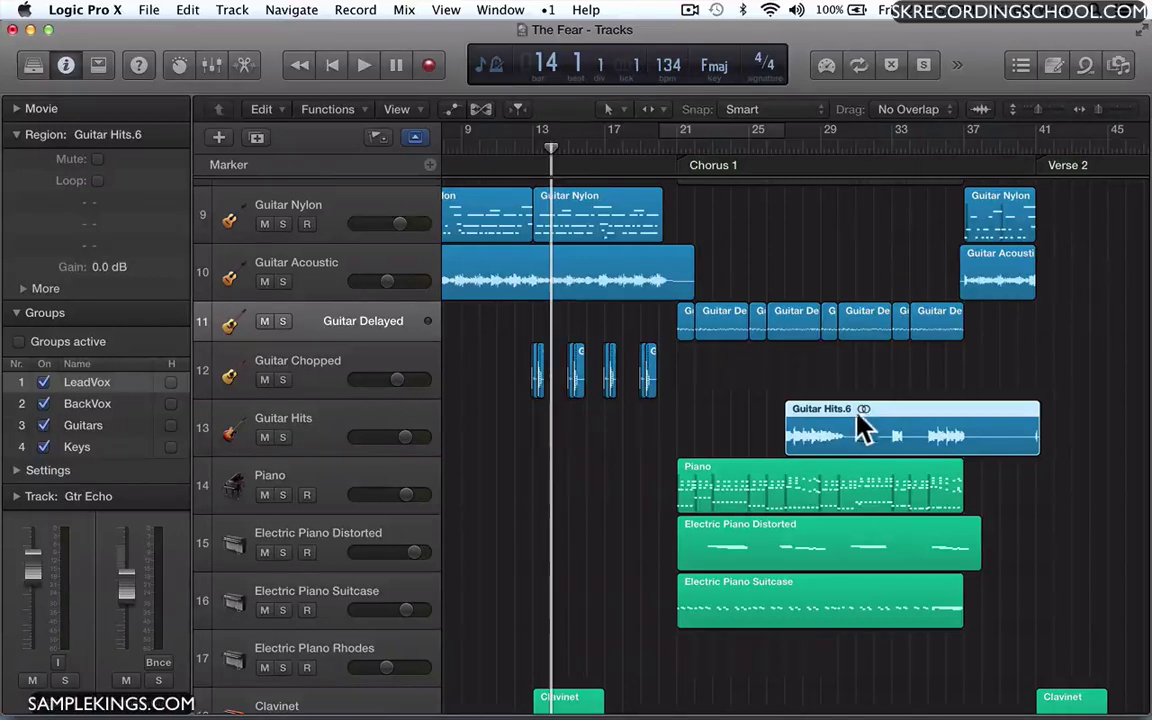
pyautogui.click(774, 491)
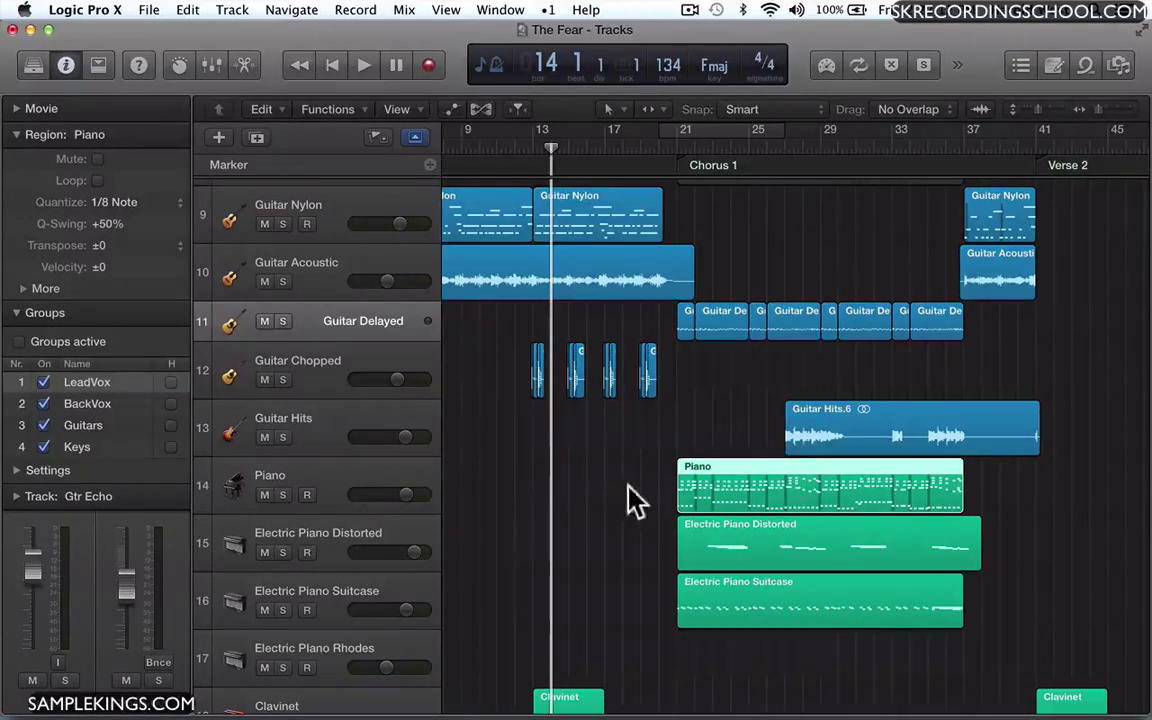
# Select the Piano track and the Guitar Hits track in turn to view each one enlarged with its instrument icon
pyautogui.click(336, 482)
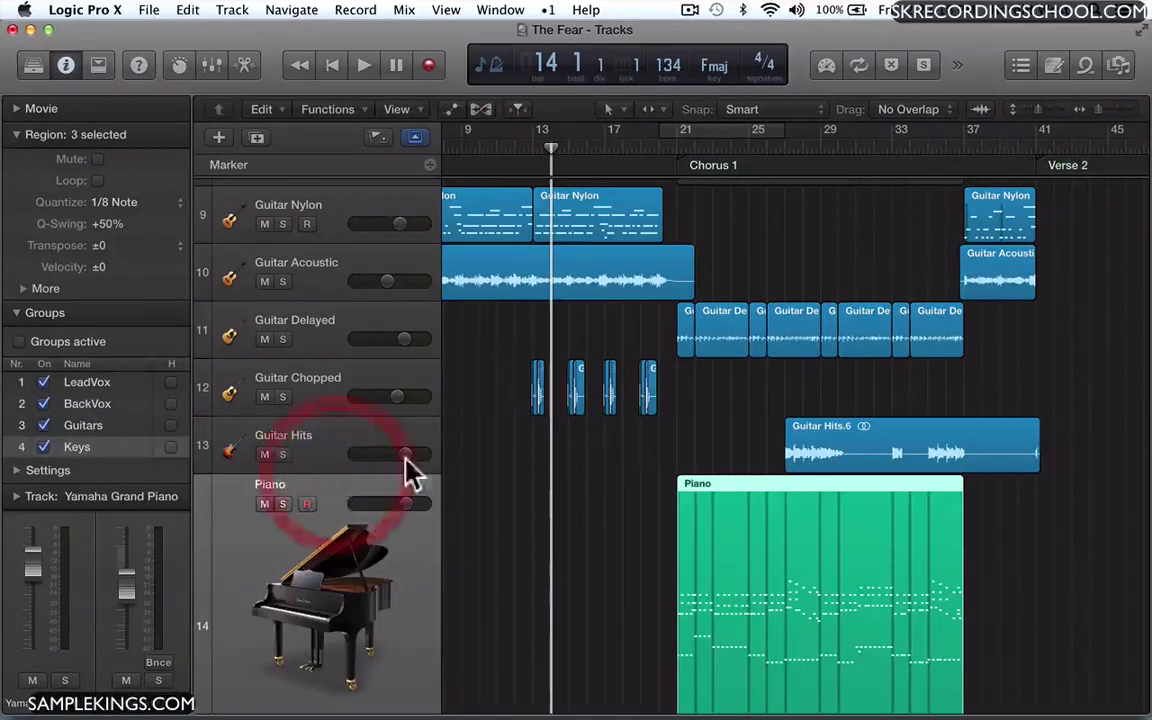
pyautogui.scroll(-5, 586, 463)
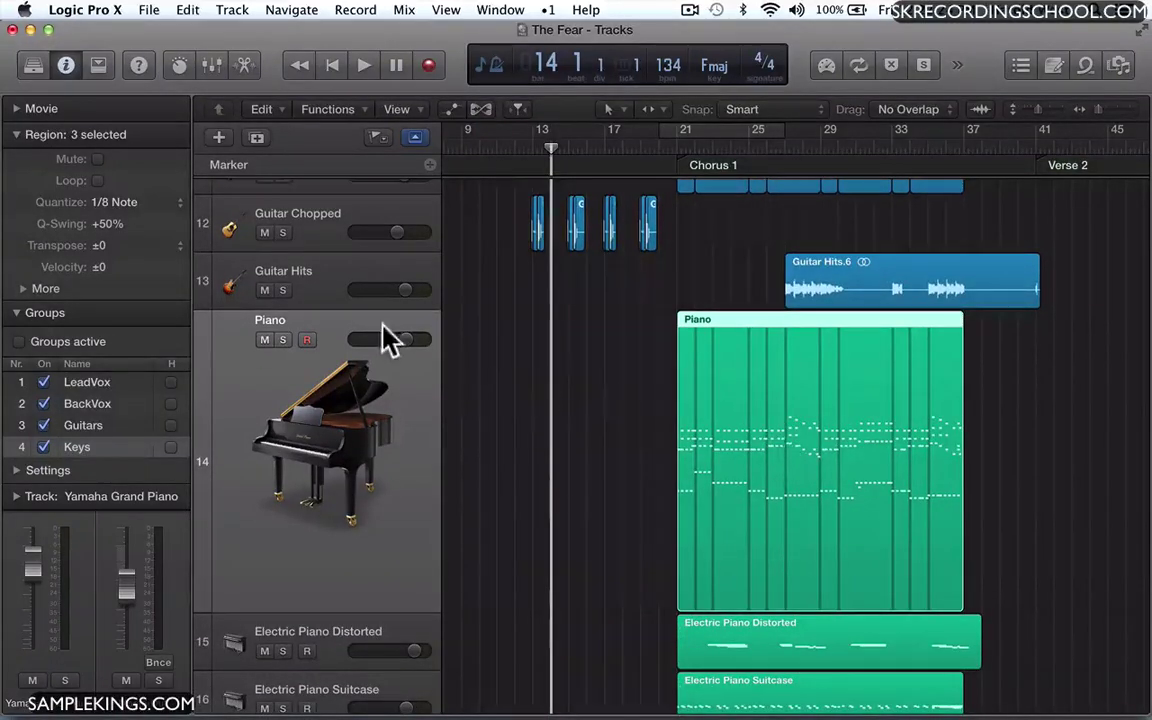
pyautogui.click(320, 287)
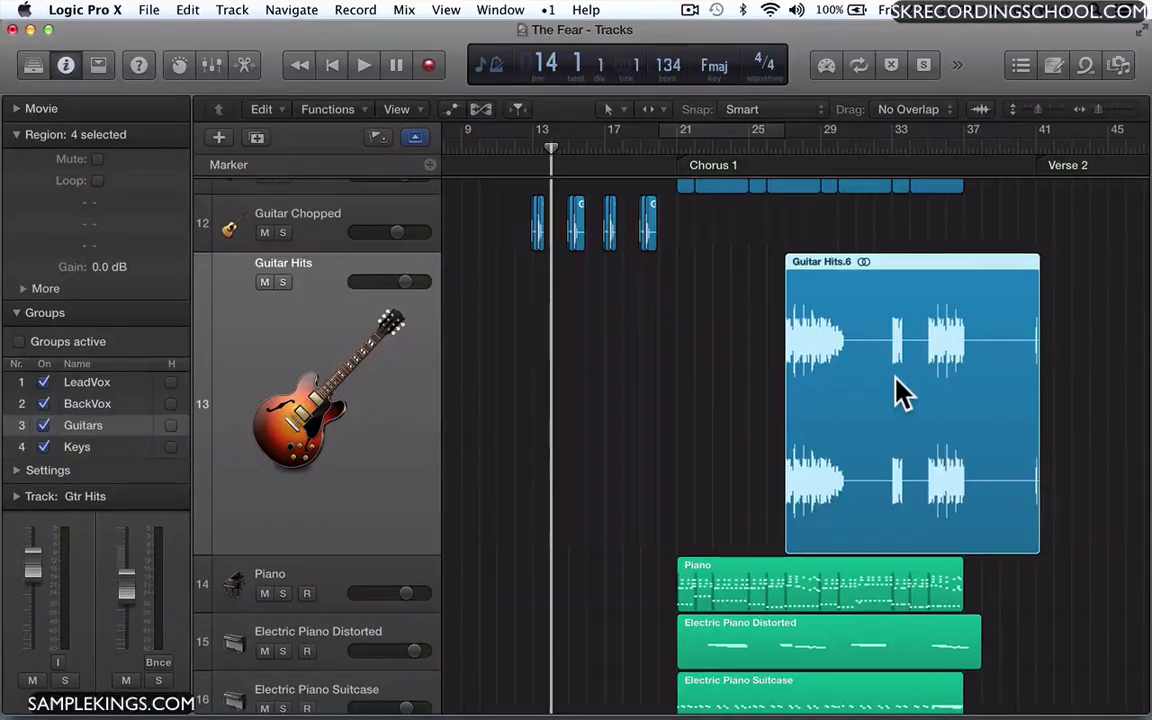
# Play the song from bar 26, audition the Guitar Hits track soloed, turn the solo off and stop playback
pyautogui.click(767, 146)
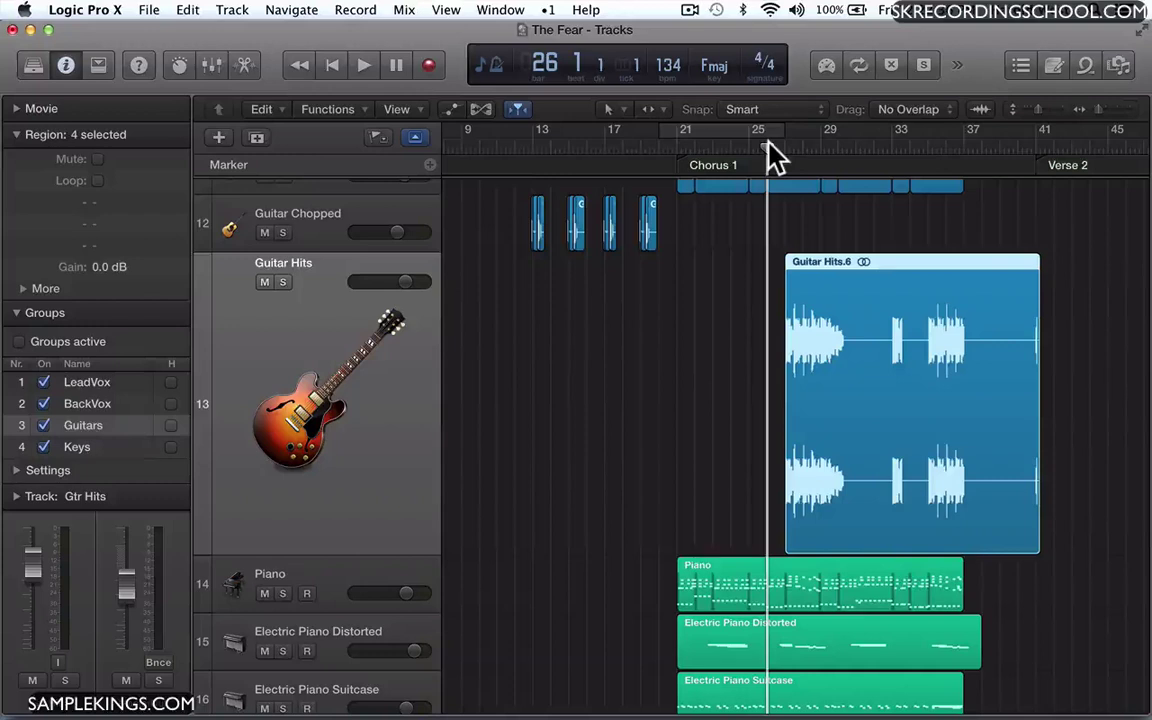
pyautogui.press('space')
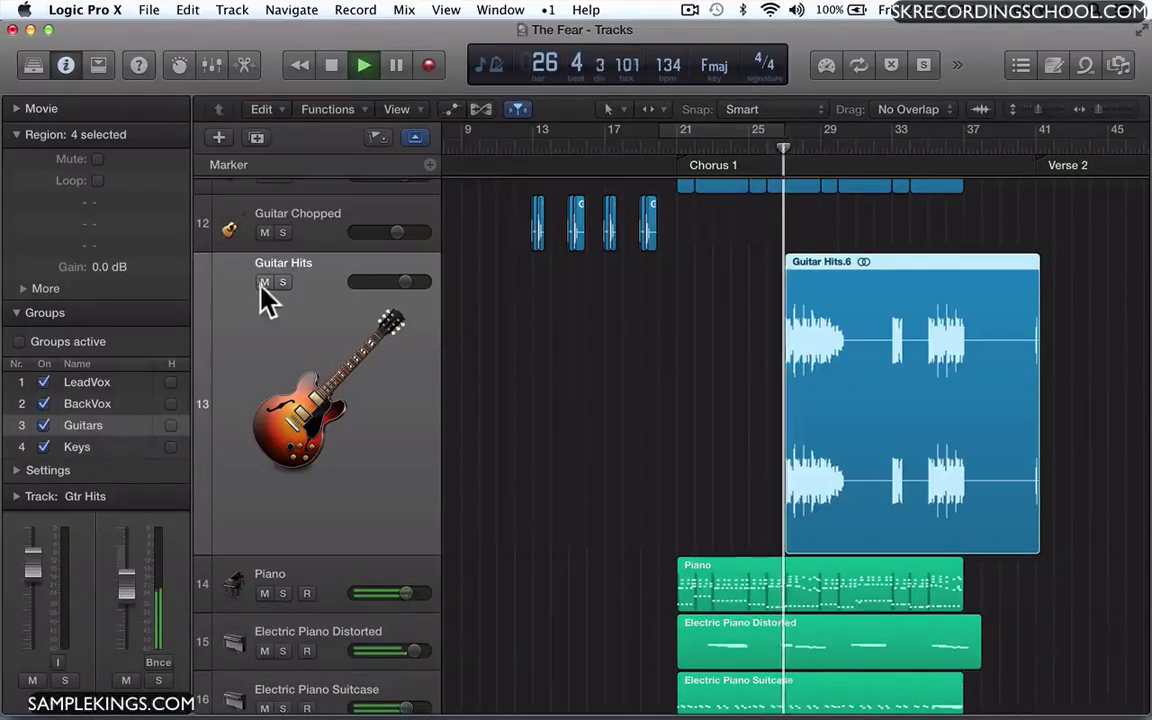
pyautogui.click(283, 282)
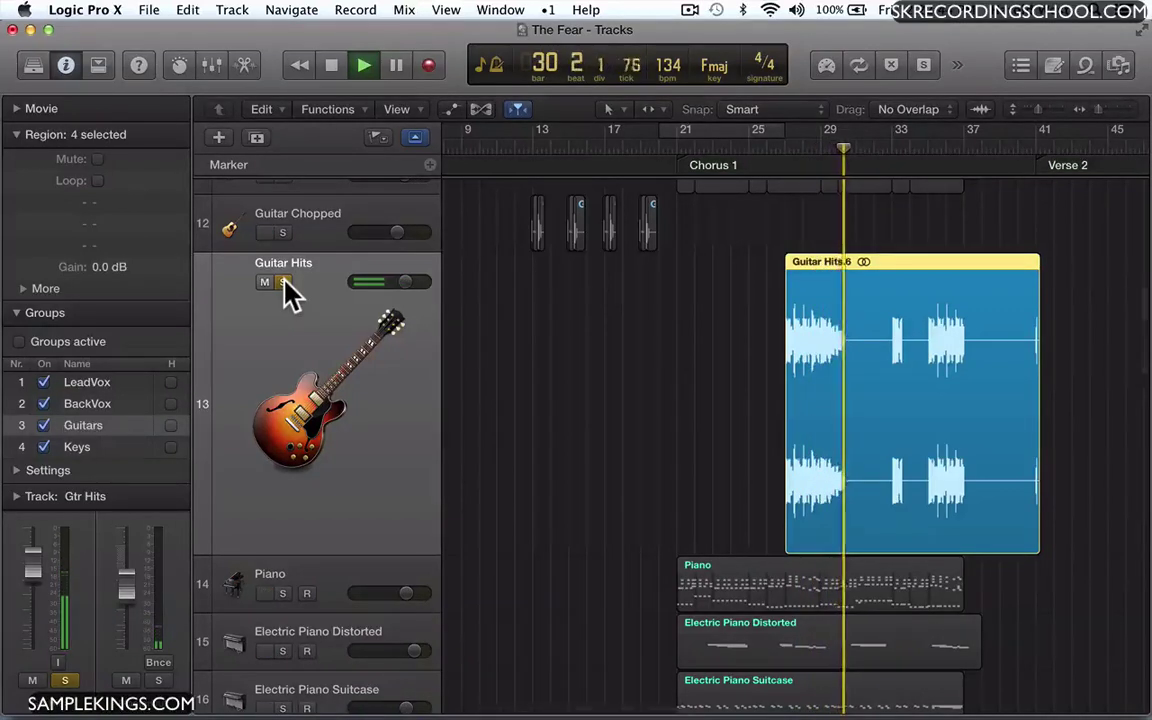
pyautogui.click(283, 282)
pyautogui.press('space')
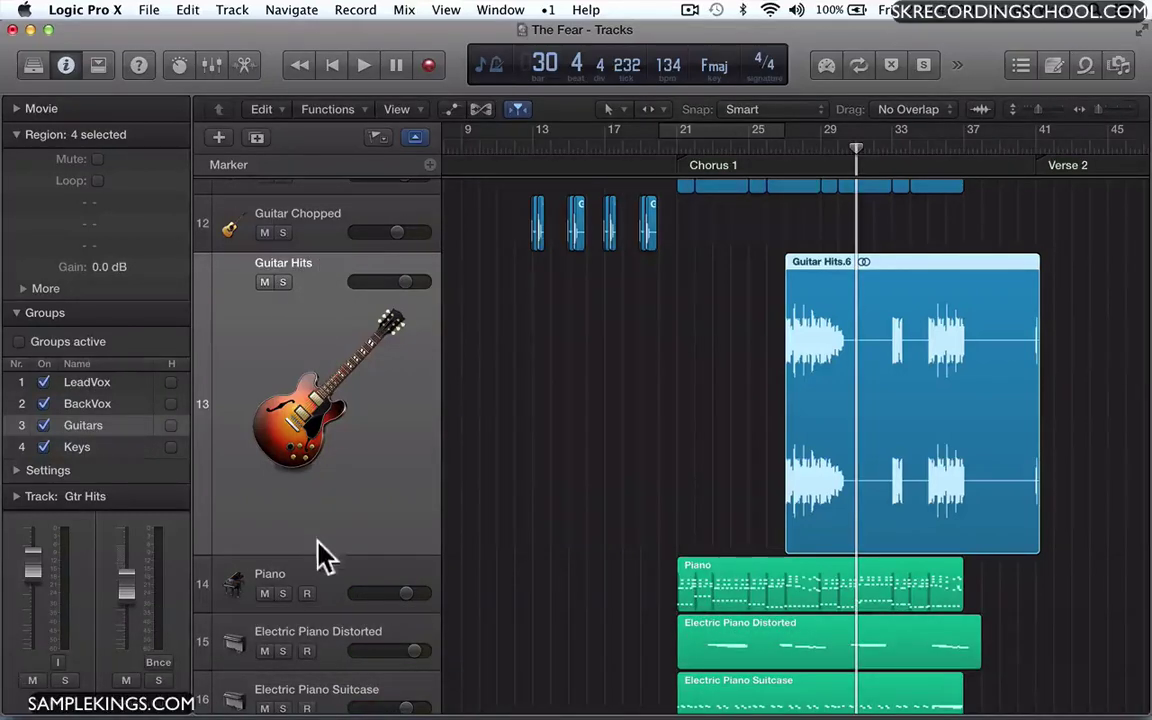
# Reduce the Guitar Hits track to a compact height and try its mute and solo controls, leaving both off
pyautogui.moveTo(319, 553); pyautogui.dragTo(346, 300)
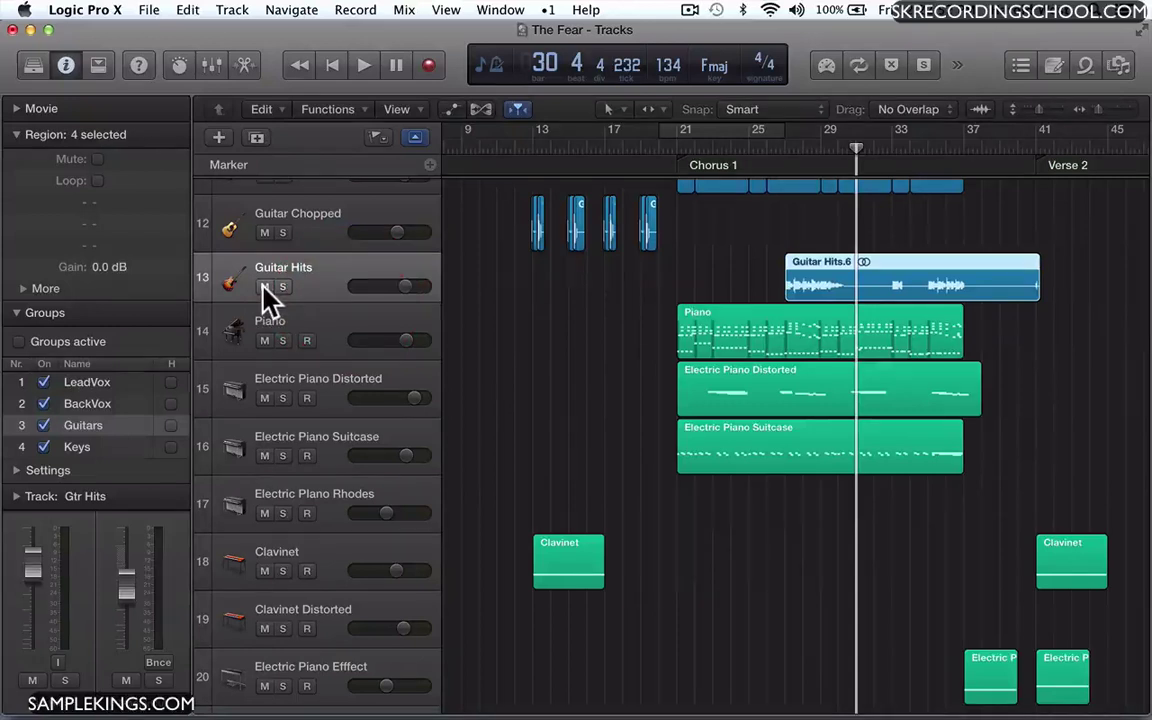
pyautogui.click(264, 287)
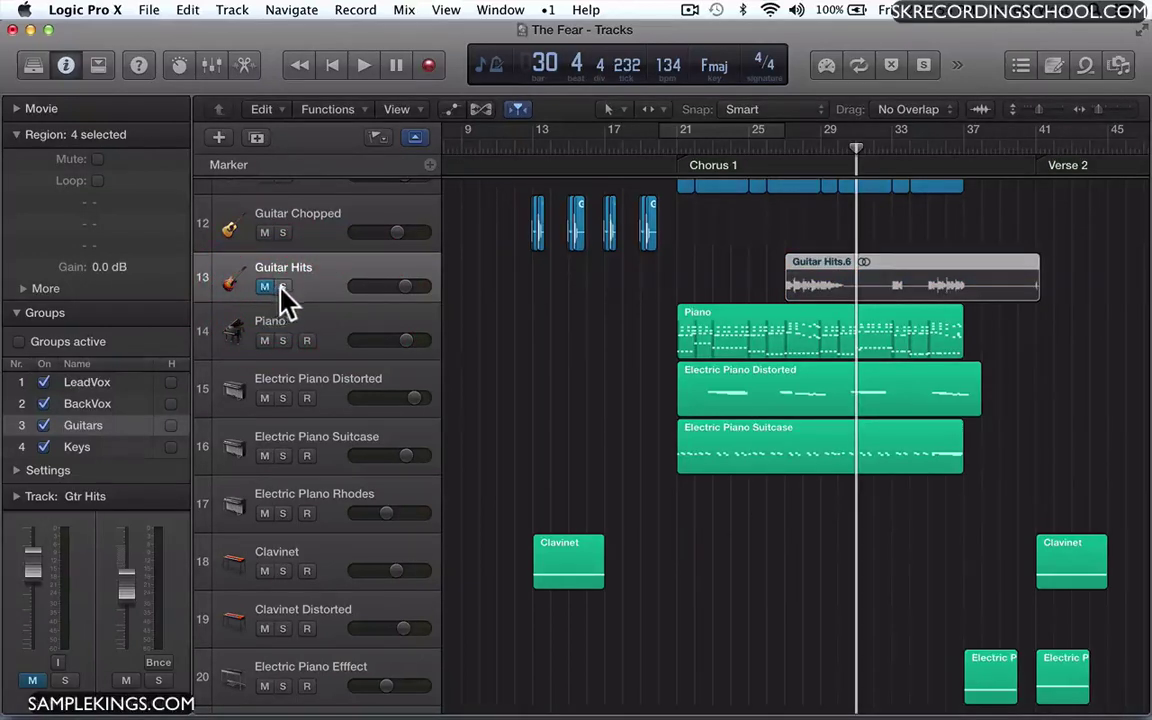
pyautogui.click(282, 287)
pyautogui.click(282, 287)
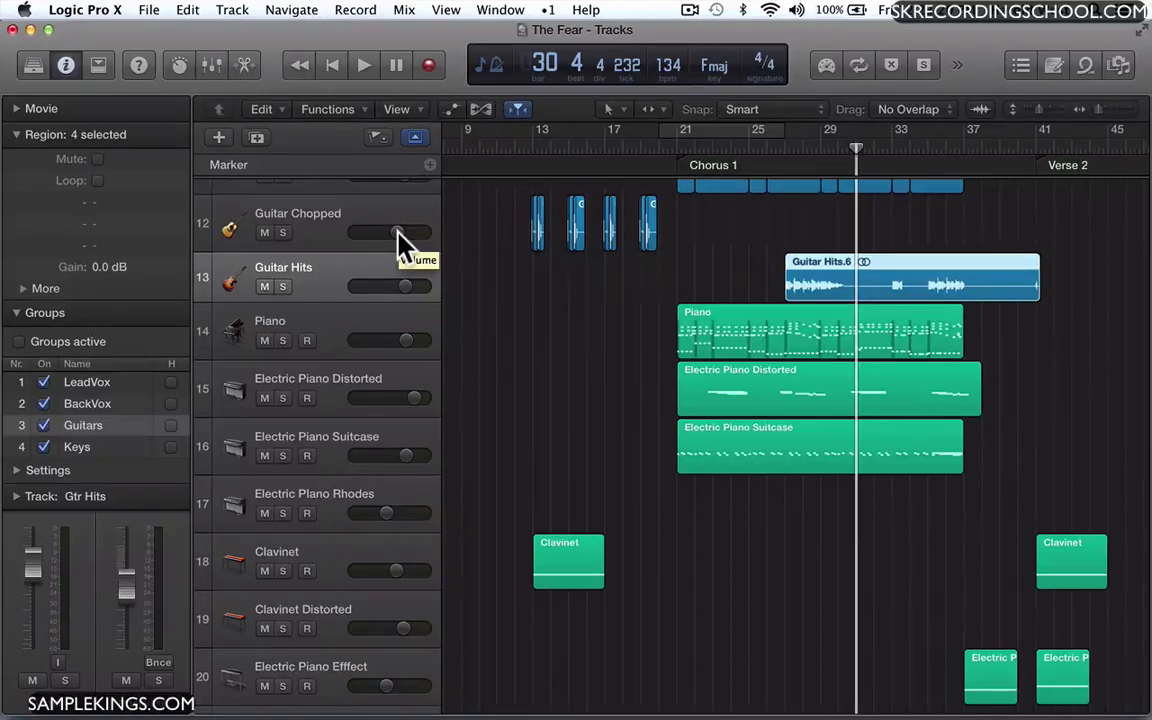
# Solo the Guitar Hits track, play on from bar 30, lower the track's volume slightly and stop playback
pyautogui.click(282, 287)
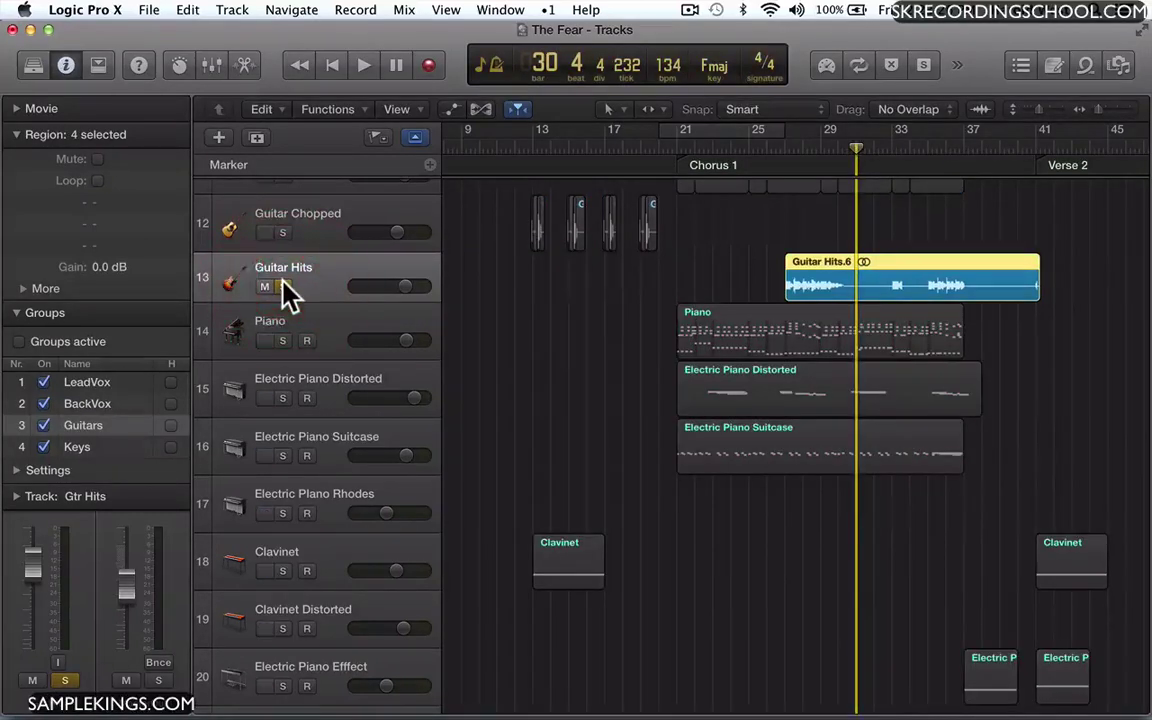
pyautogui.press('space')
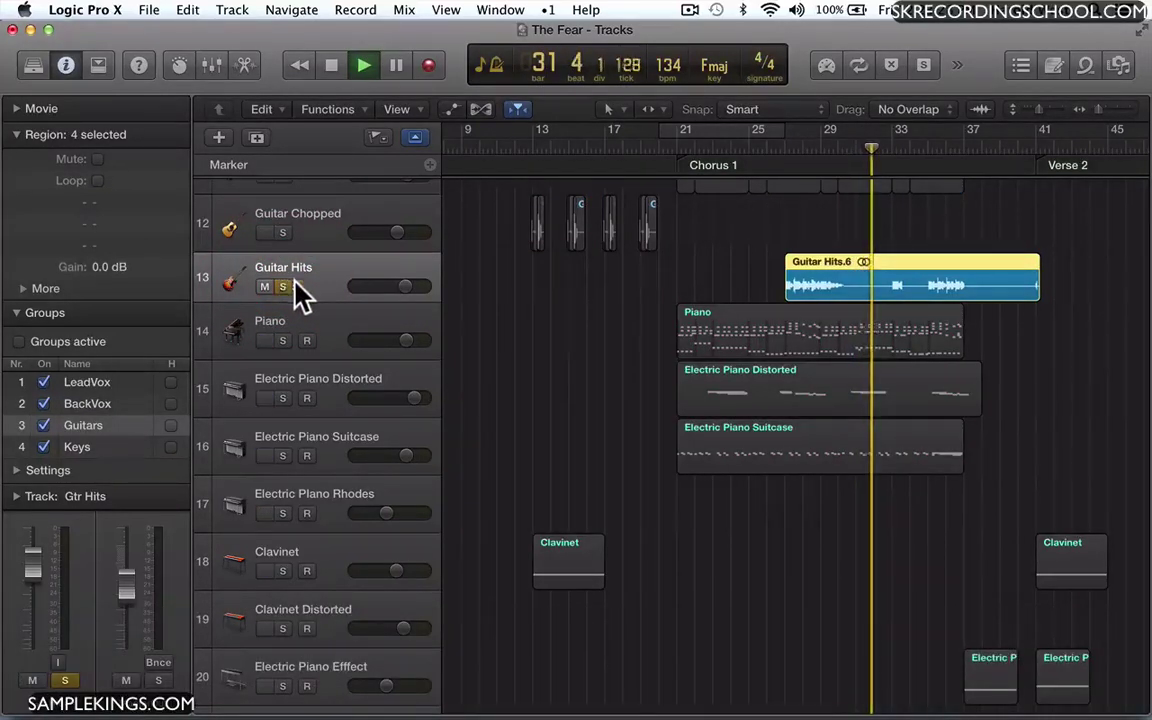
pyautogui.moveTo(404, 289)
pyautogui.mouseDown()
pyautogui.moveTo(345, 289)
pyautogui.moveTo(411, 288)
pyautogui.moveTo(378, 291)
pyautogui.moveTo(405, 290)
pyautogui.moveTo(386, 301)
pyautogui.mouseUp()
pyautogui.press('space')
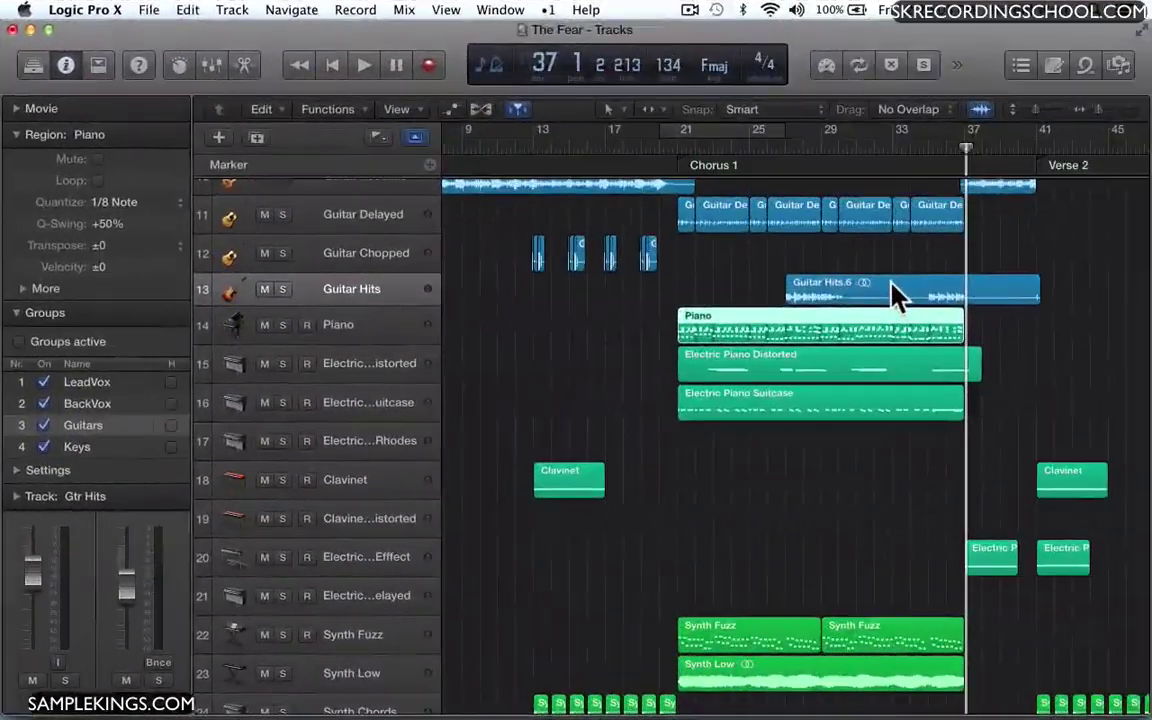
# Select the Guitar Hits track with its regions and increase its height to an individual track zoom of 7
pyautogui.click(893, 293)
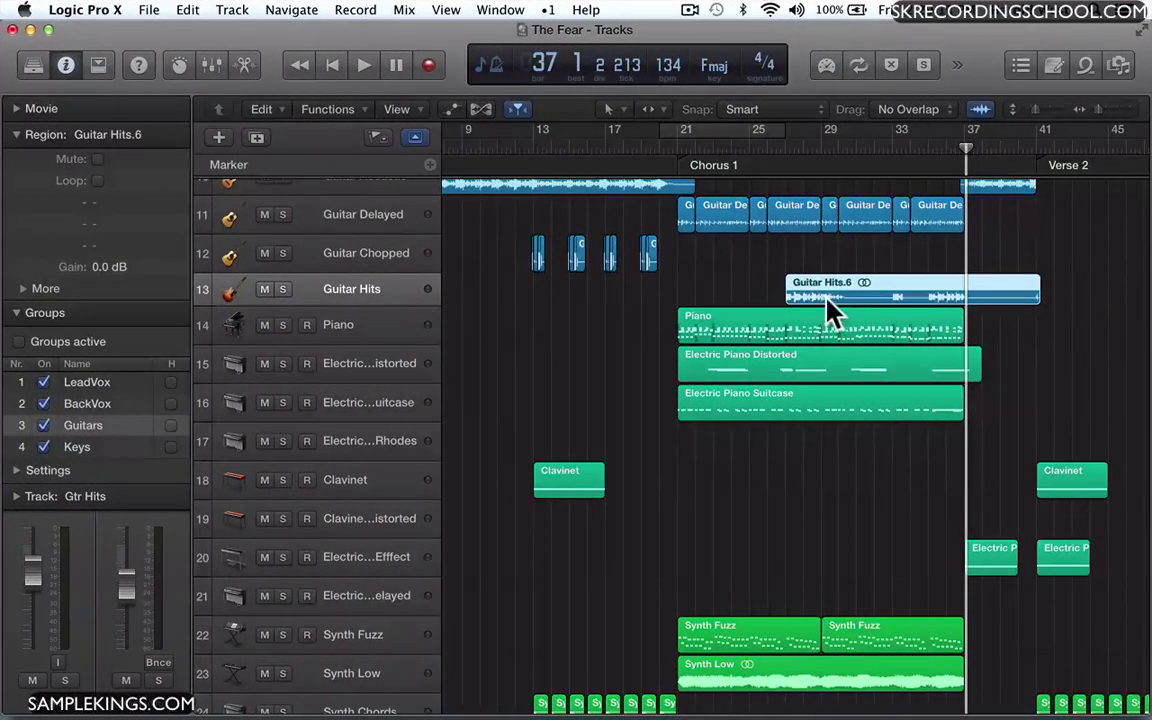
pyautogui.click(336, 292)
pyautogui.click(313, 289)
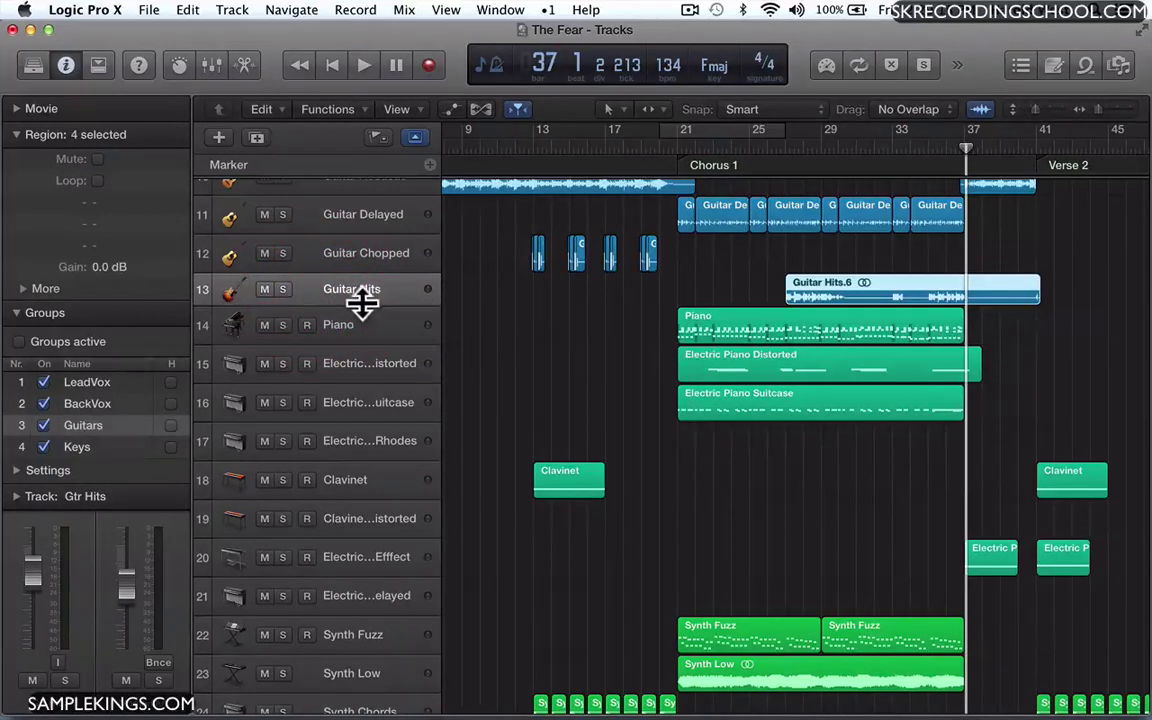
pyautogui.moveTo(361, 314); pyautogui.dragTo(360, 333)
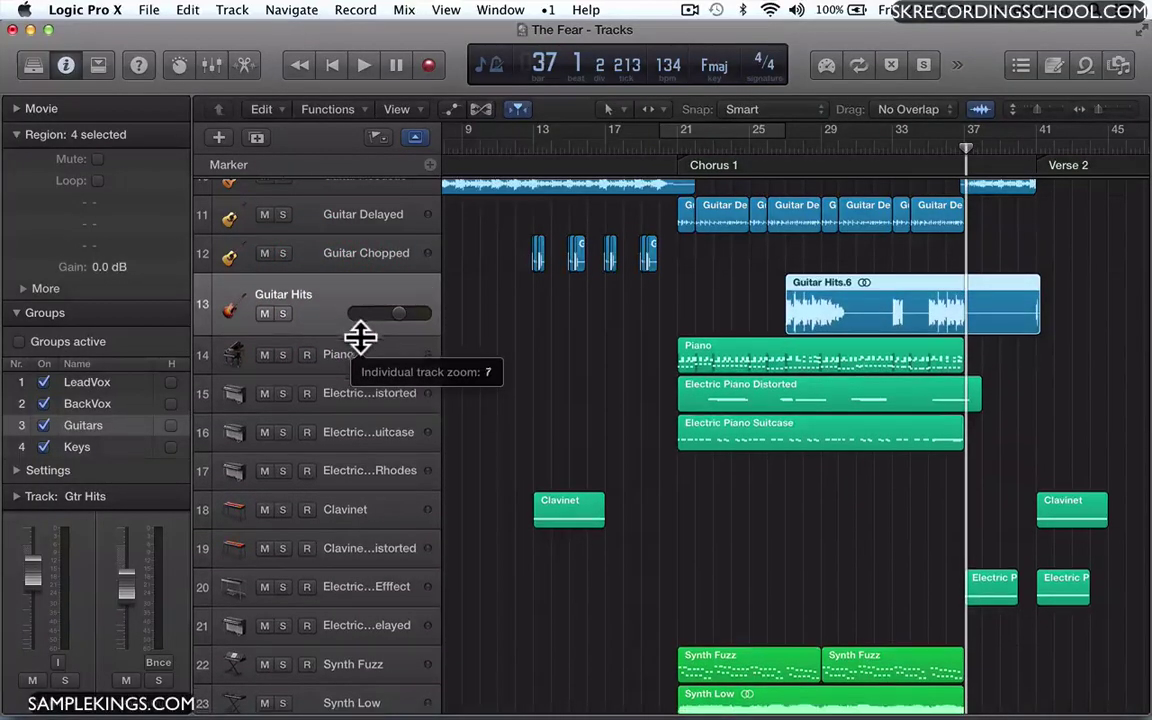
# Try the waveform zoom with the Piano and Guitar Hits.6 regions selected in turn, ending with the Guitar Hits track selected
pyautogui.click(981, 110)
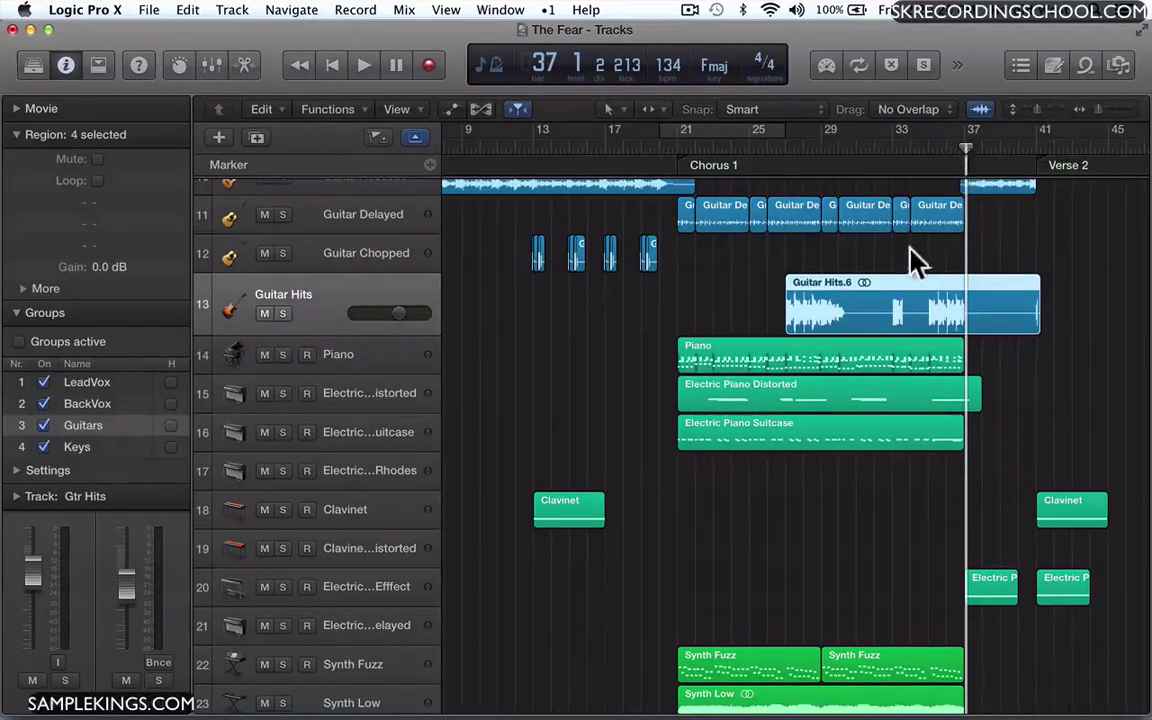
pyautogui.click(822, 365)
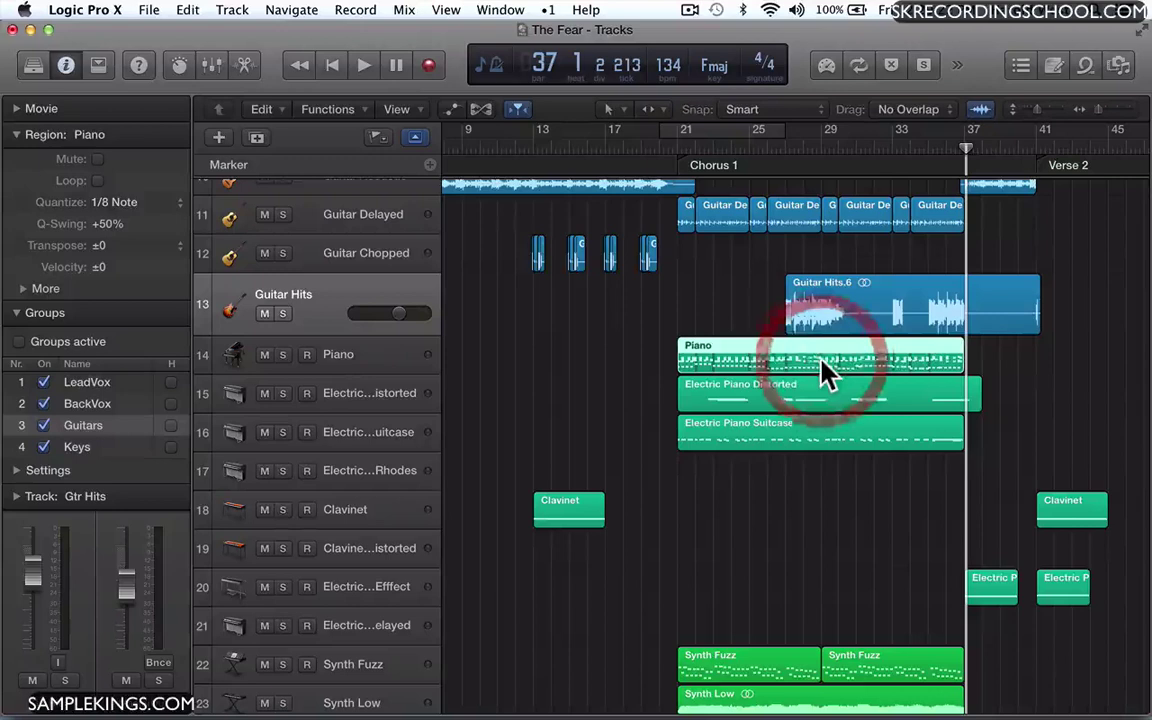
pyautogui.click(885, 318)
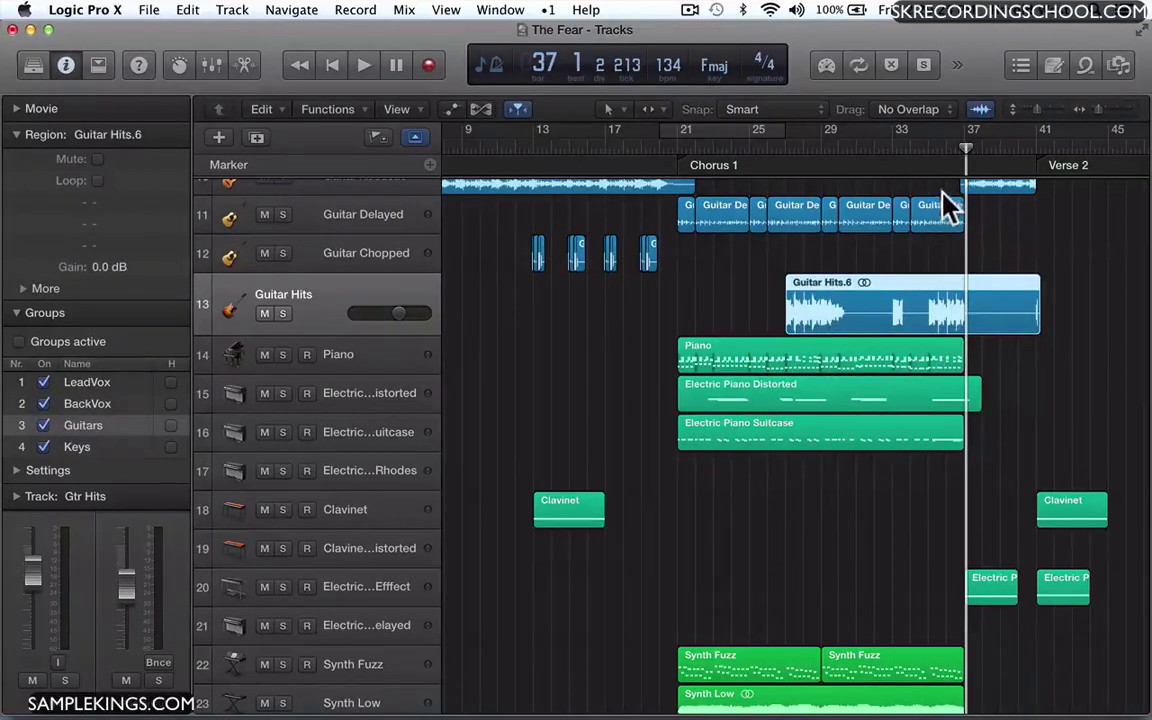
pyautogui.moveTo(981, 101)
pyautogui.mouseDown()
pyautogui.moveTo(980, 134)
pyautogui.moveTo(980, 84)
pyautogui.moveTo(974, 117)
pyautogui.mouseUp()
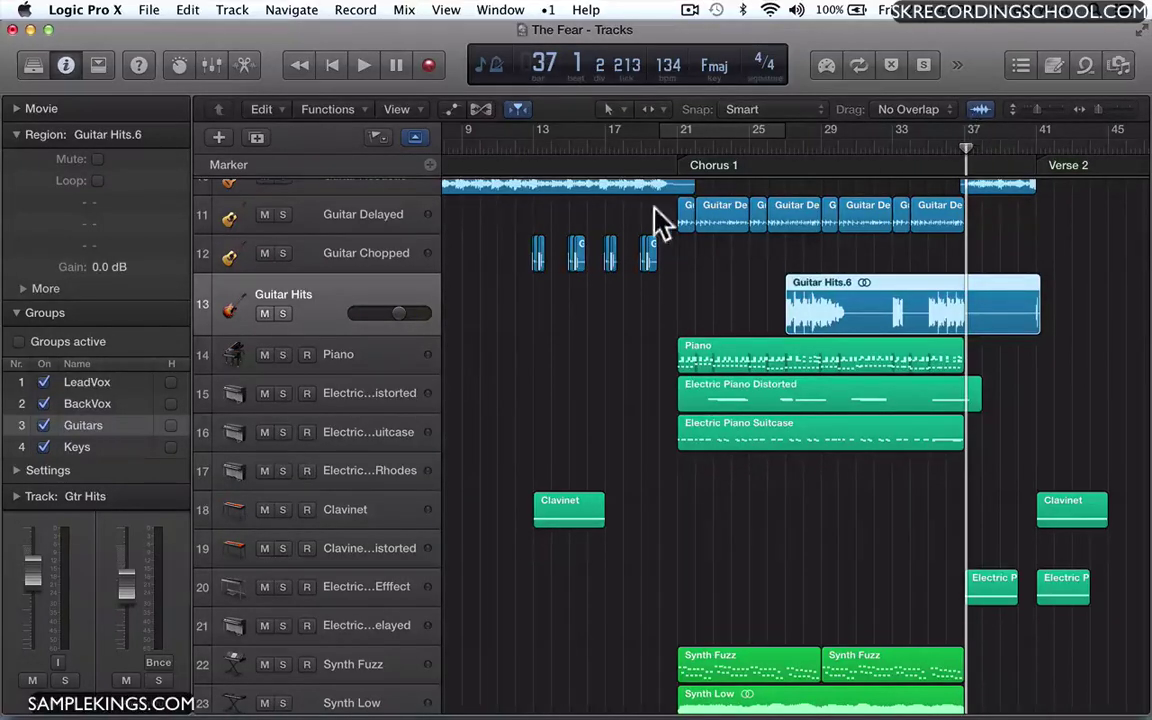
pyautogui.click(324, 260)
pyautogui.click(307, 310)
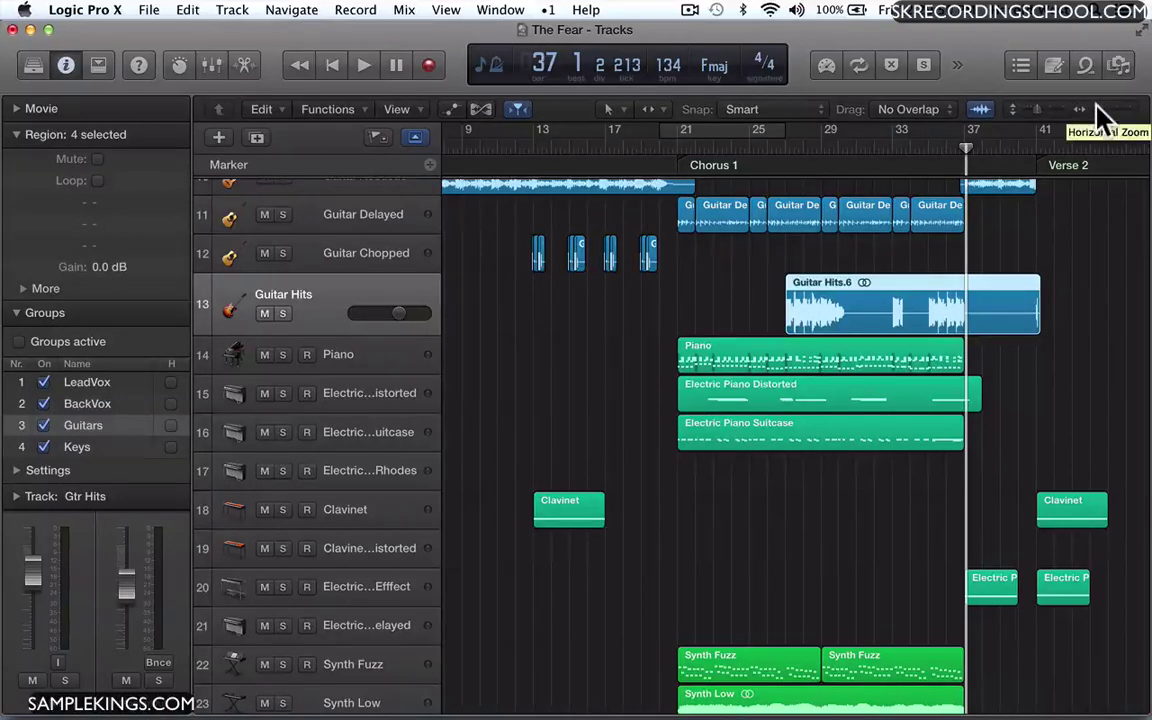
# Zoom the timeline in horizontally around bar 37 and back out, and enlarge and shrink the track heights with the vertical zoom
pyautogui.moveTo(1097, 106); pyautogui.dragTo(1117, 106)
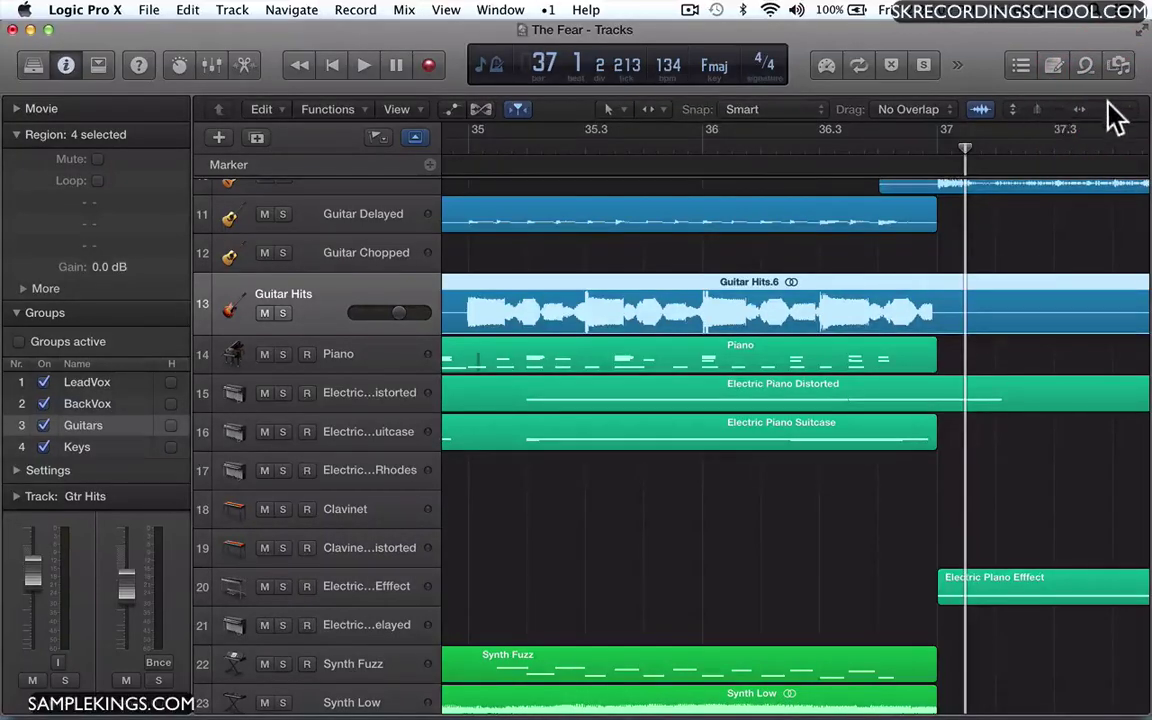
pyautogui.moveTo(1108, 101); pyautogui.dragTo(1047, 108)
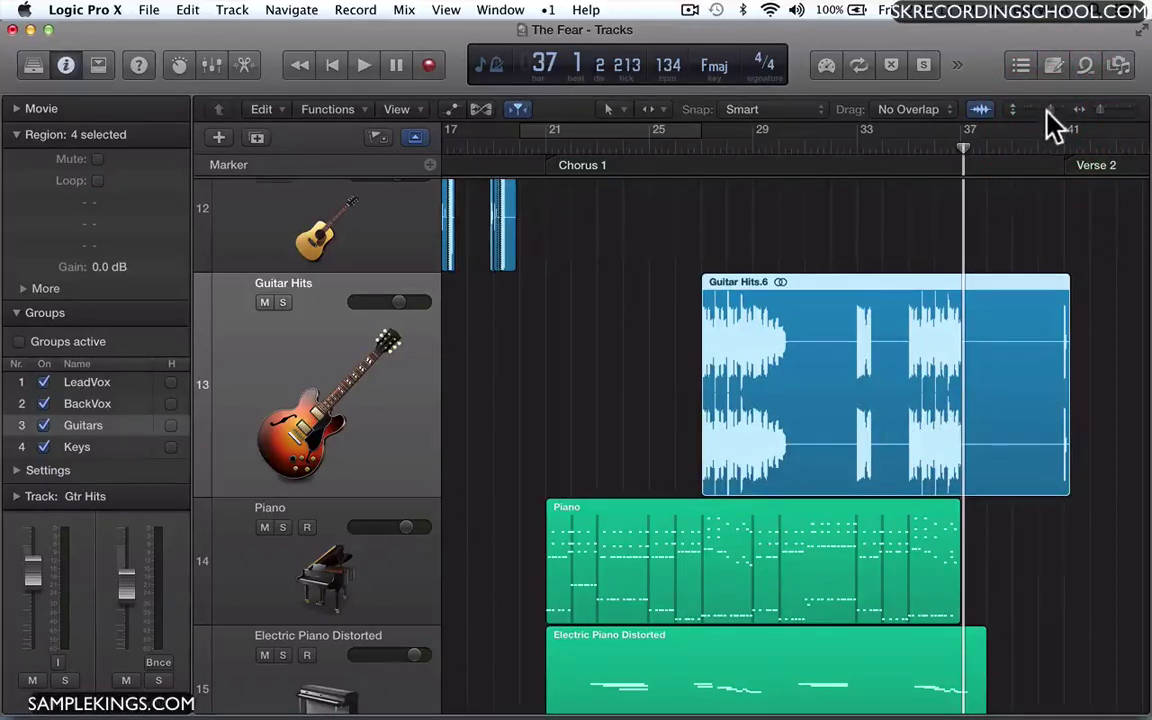
pyautogui.moveTo(1047, 110); pyautogui.dragTo(1031, 110)
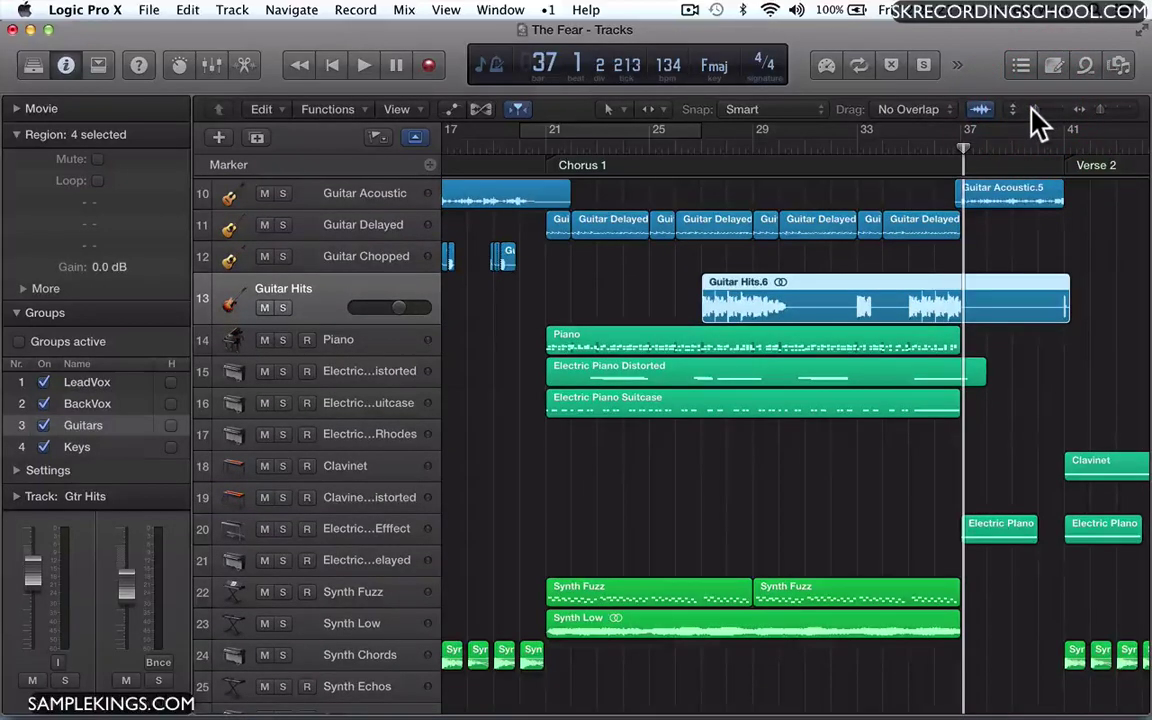
# Zoom all tracks vertically in and out several times by keyboard command, finishing with compact track heights
pyautogui.press('super+Down')
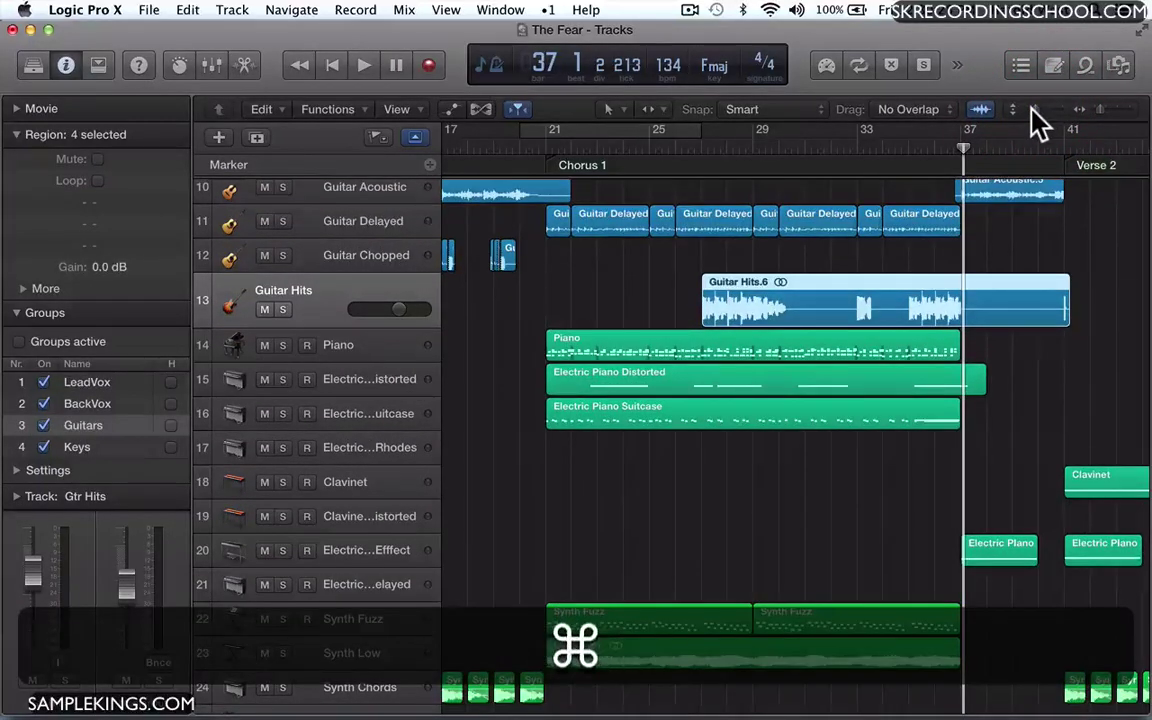
pyautogui.press('super+Down')
pyautogui.press('super+Down')
pyautogui.press('super+Down')
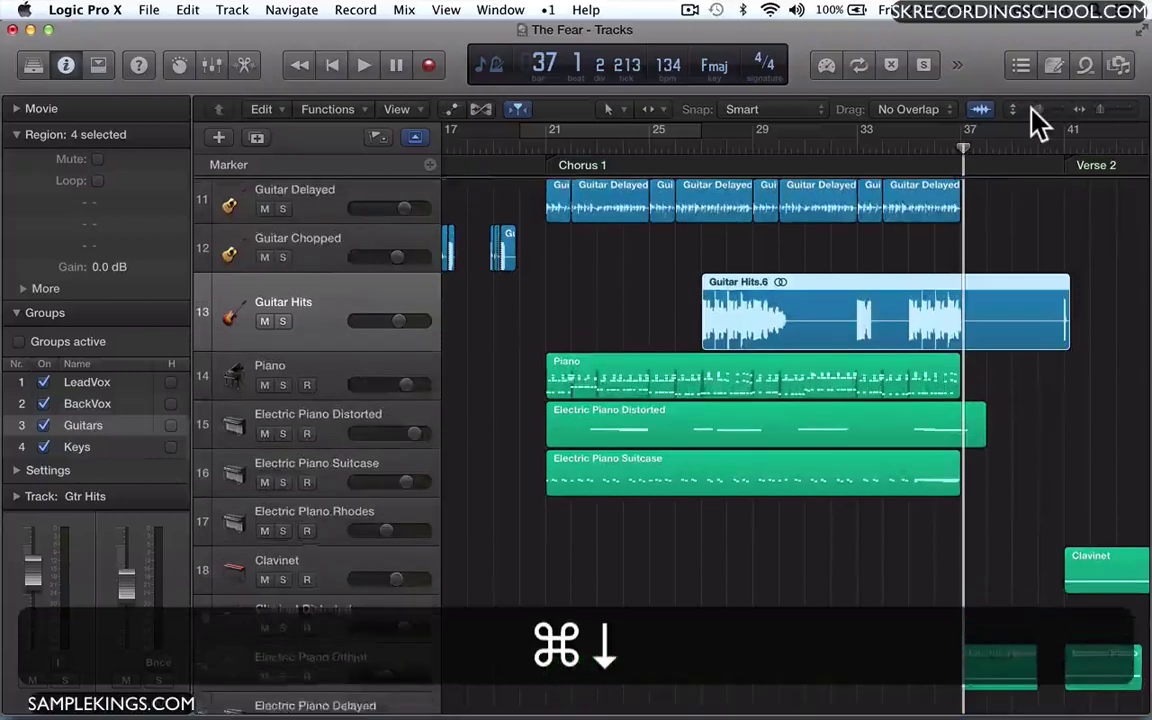
pyautogui.press('super+Up')
pyautogui.press('super+Down')
pyautogui.press('super+Down')
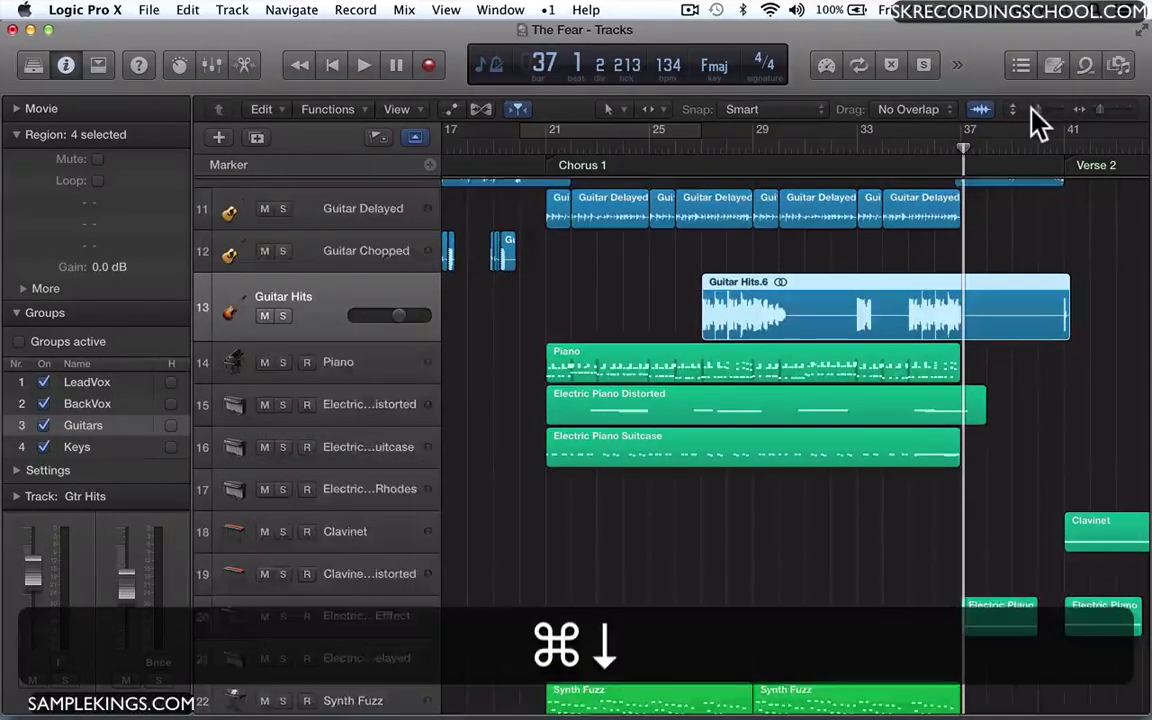
pyautogui.press('super+Down')
pyautogui.press('super+Down')
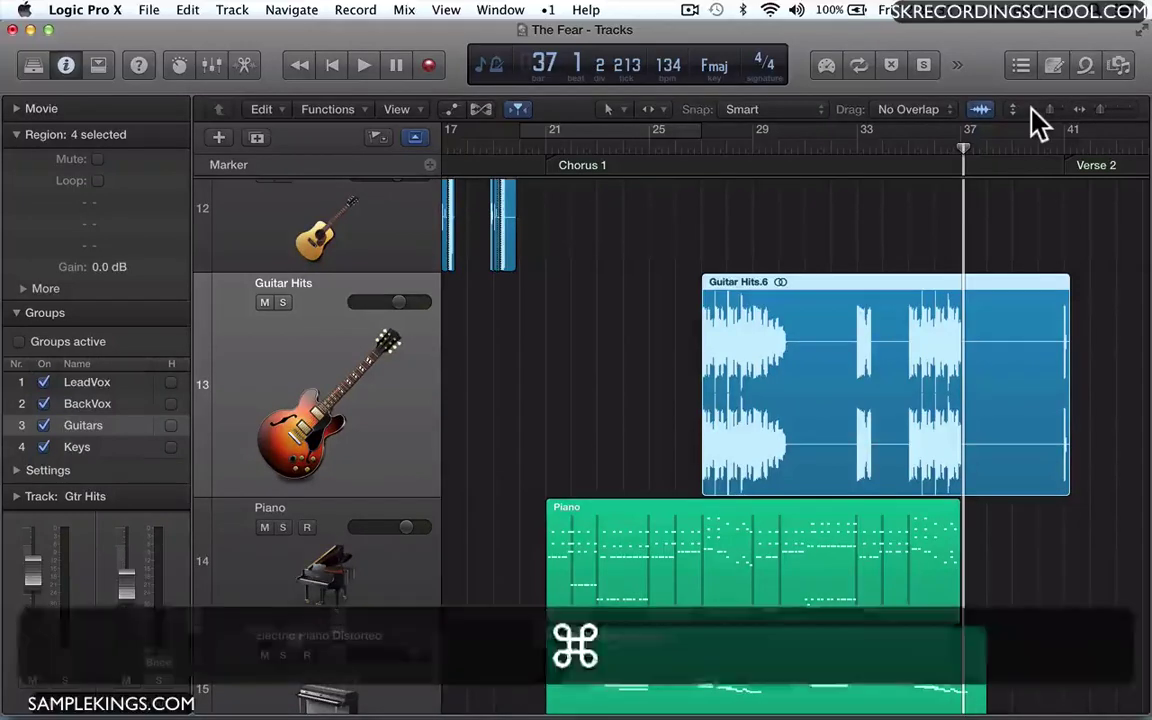
pyautogui.press('super+Up')
pyautogui.press('super+Up')
pyautogui.press('super+Up')
pyautogui.press('super+Up')
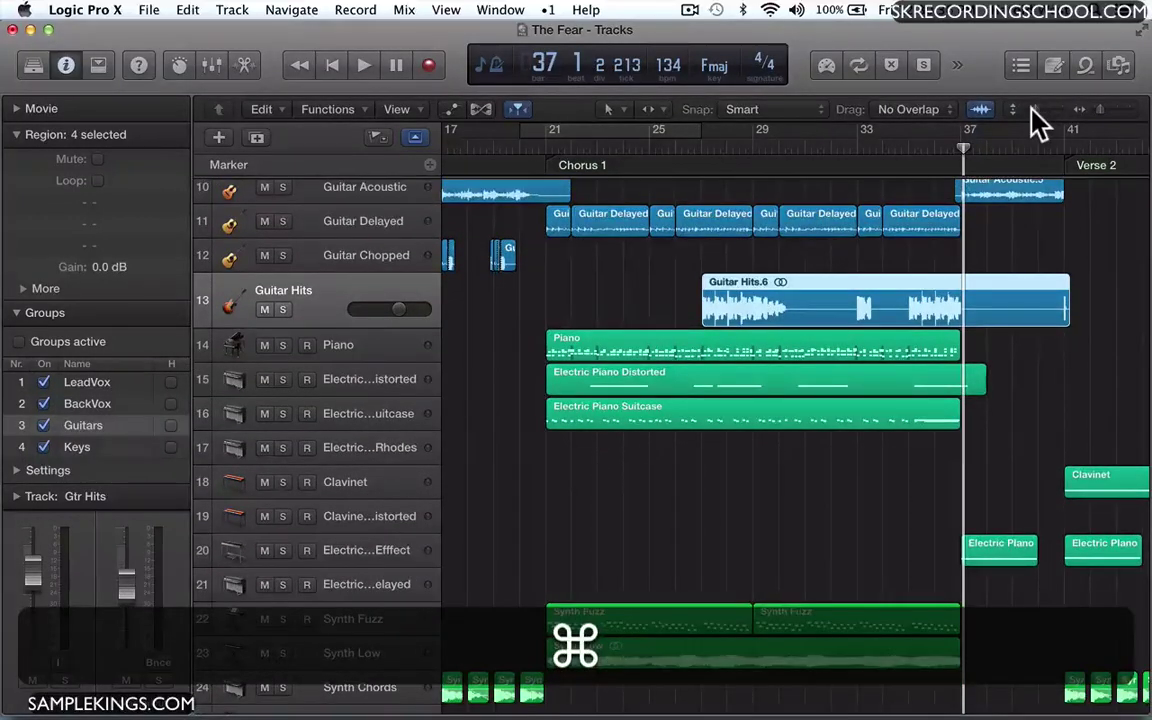
# Zoom the timeline horizontally in and out around the playhead at bar 37 by keyboard command, finishing with a wider view around Chorus 1
pyautogui.press('super+Right')
pyautogui.press('super+Right')
pyautogui.press('super+Right')
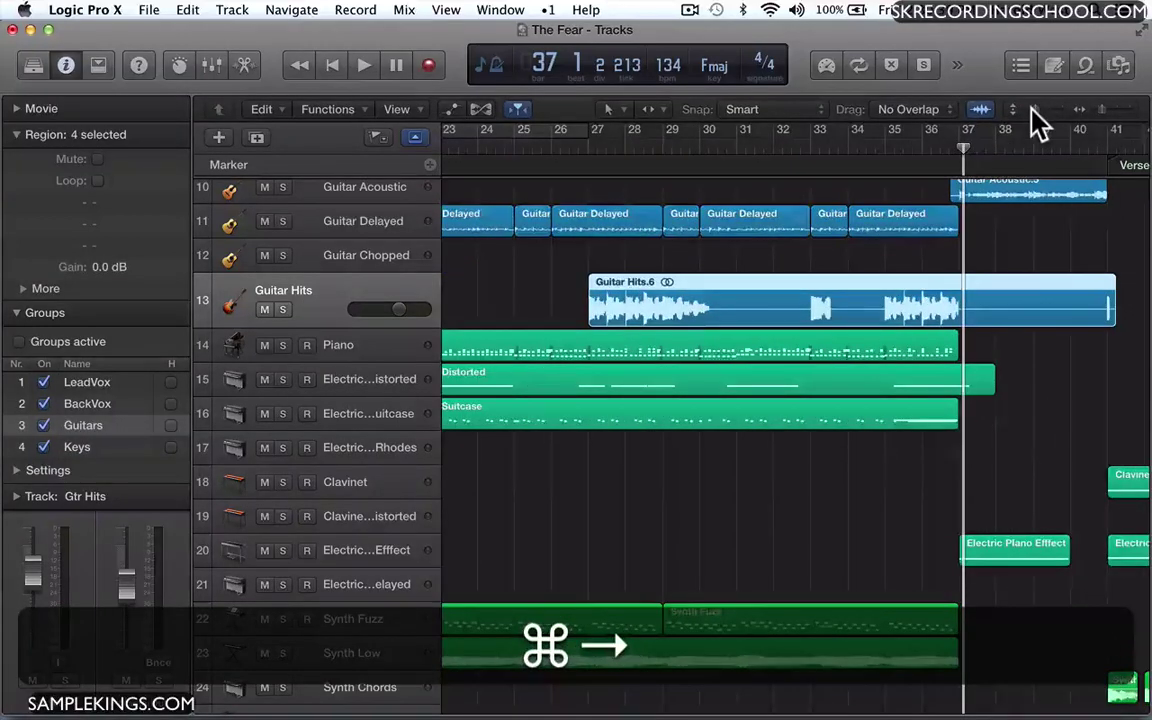
pyautogui.press('super+Left')
pyautogui.press('super+Left')
pyautogui.press('super+Left')
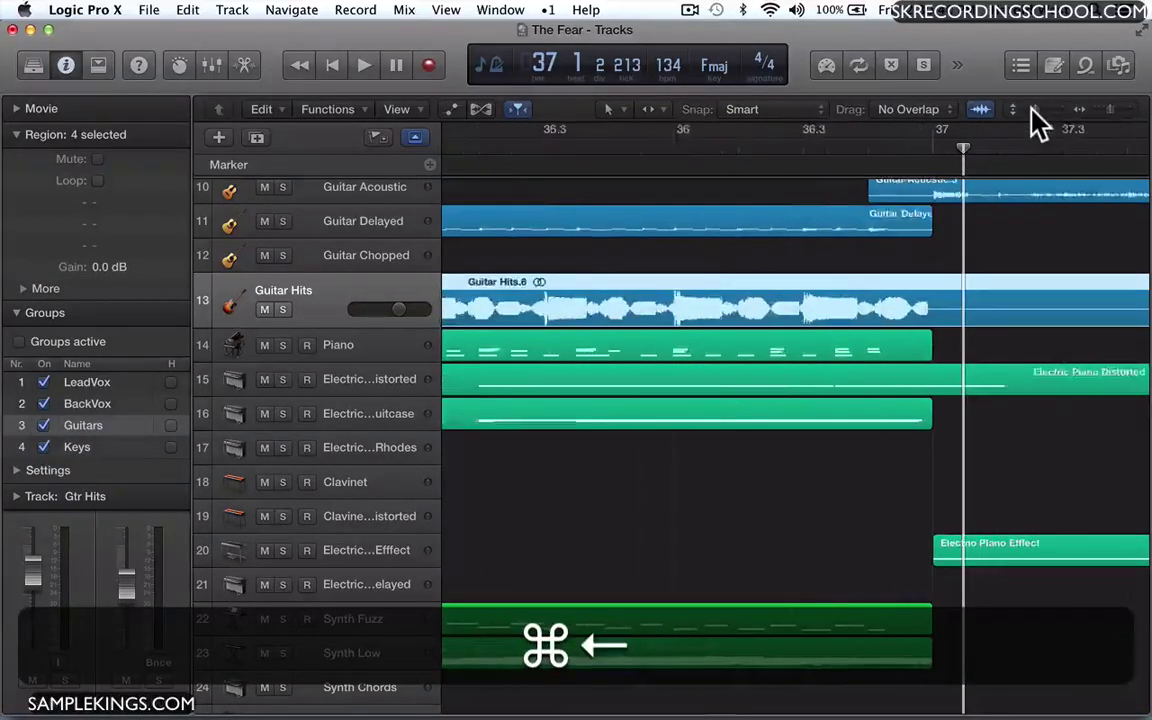
pyautogui.press('super+Left')
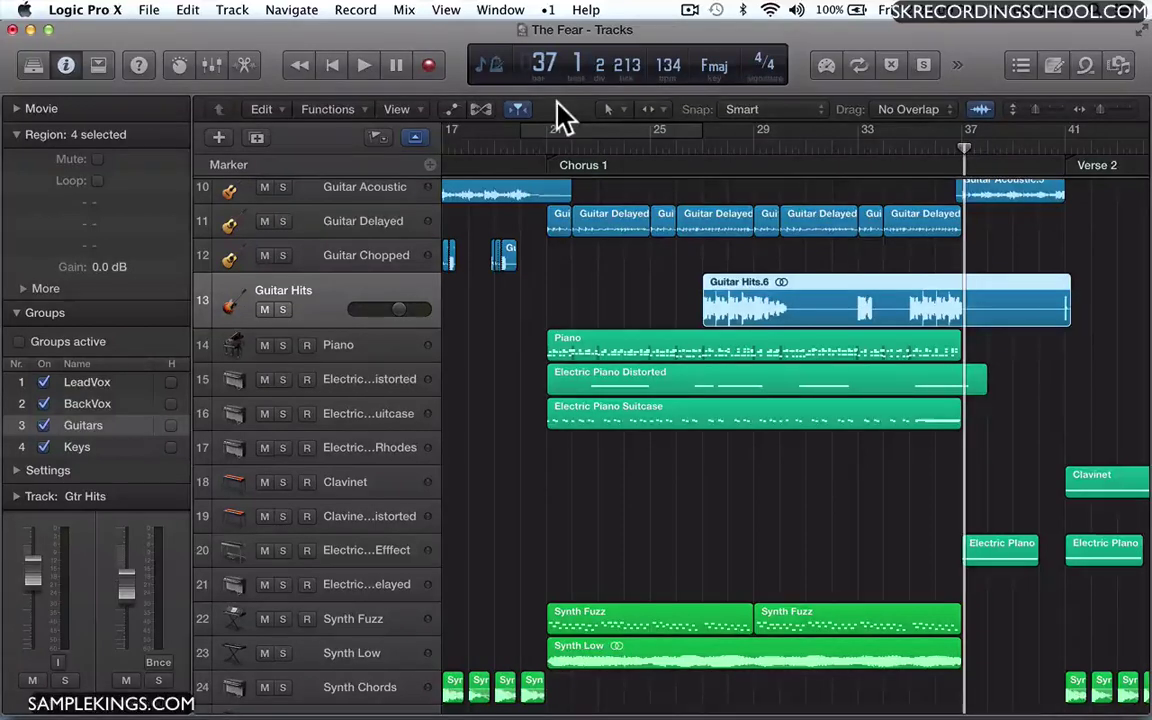
# Return the playhead to the start of the project and zoom out horizontally until the whole arrangement through the Ending marker fits
pyautogui.press('Return')
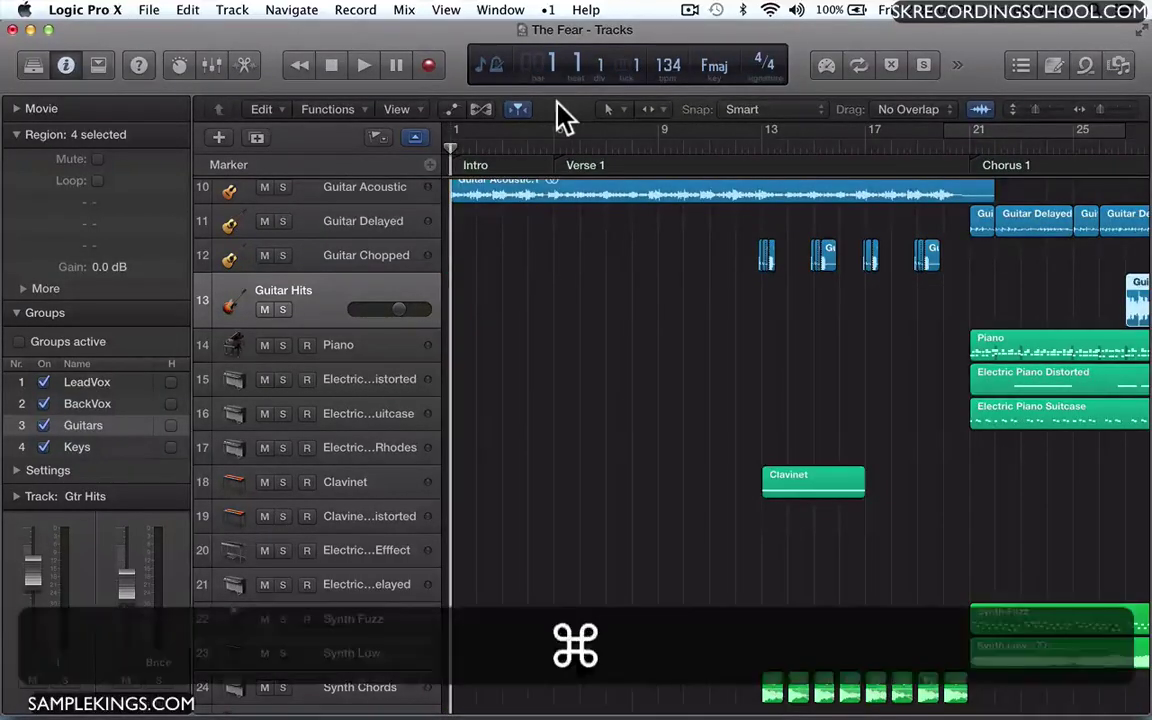
pyautogui.press('super+Left')
pyautogui.press('super+Left')
pyautogui.press('super+Left')
pyautogui.press('super+Left')
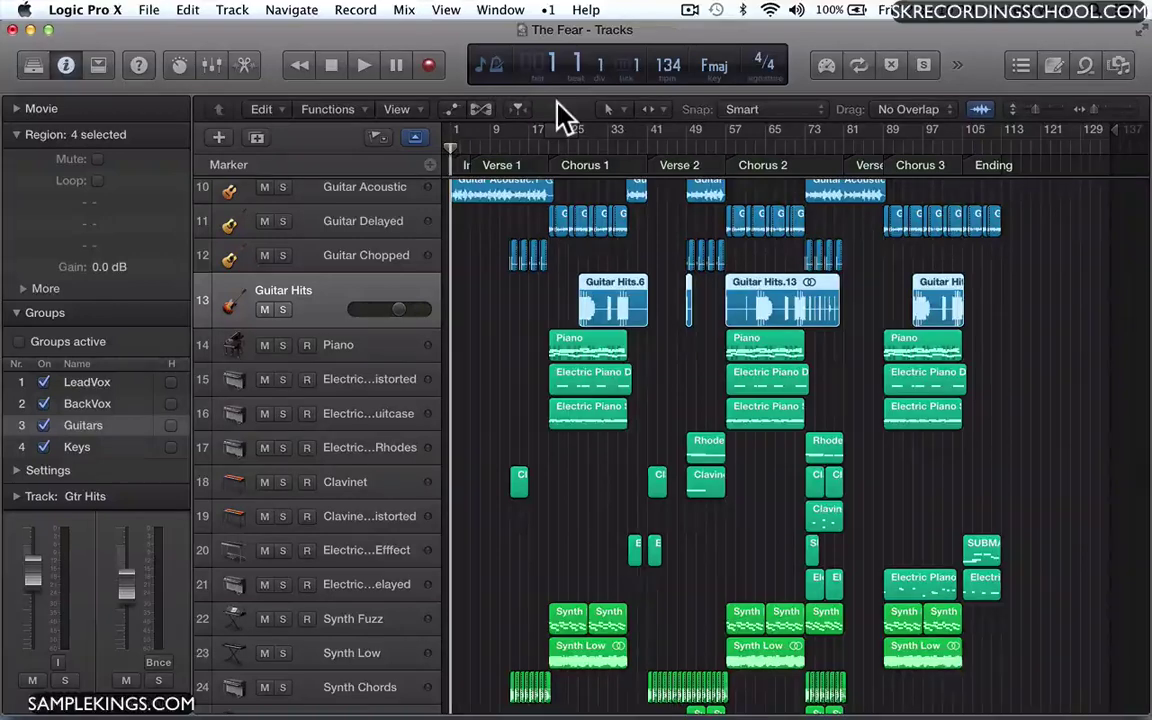
# Play the first bars of the Intro, stop playback, and return the playhead to bar 1
pyautogui.press('space')
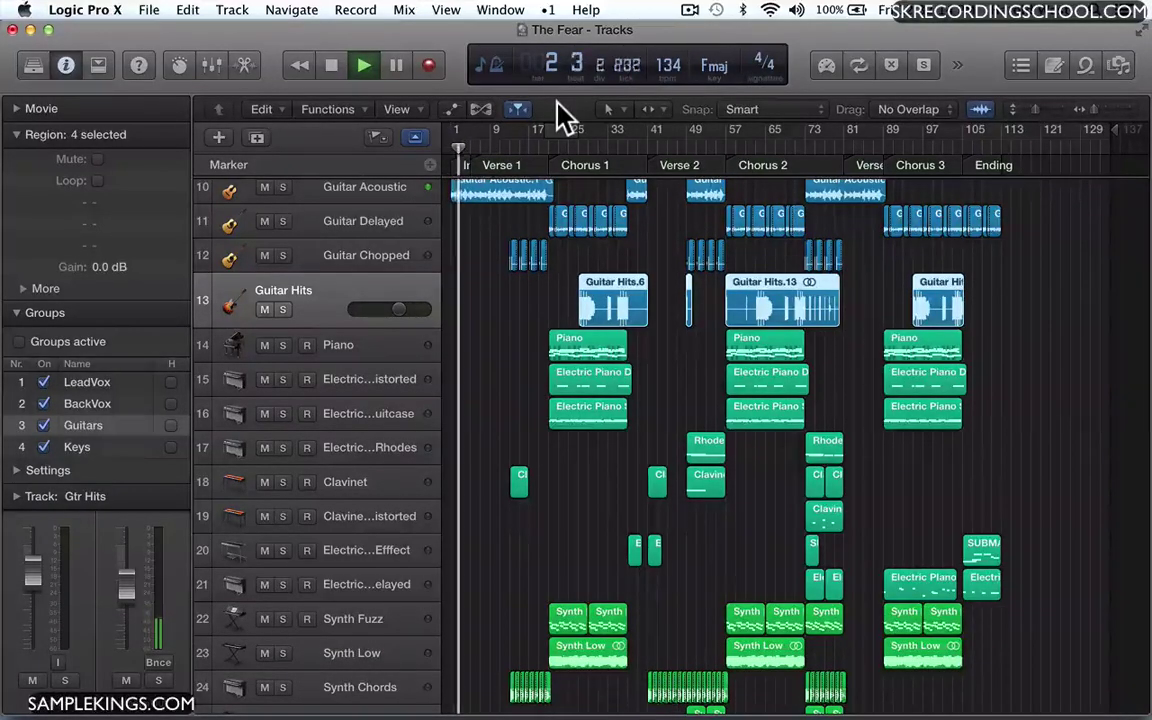
pyautogui.press('space')
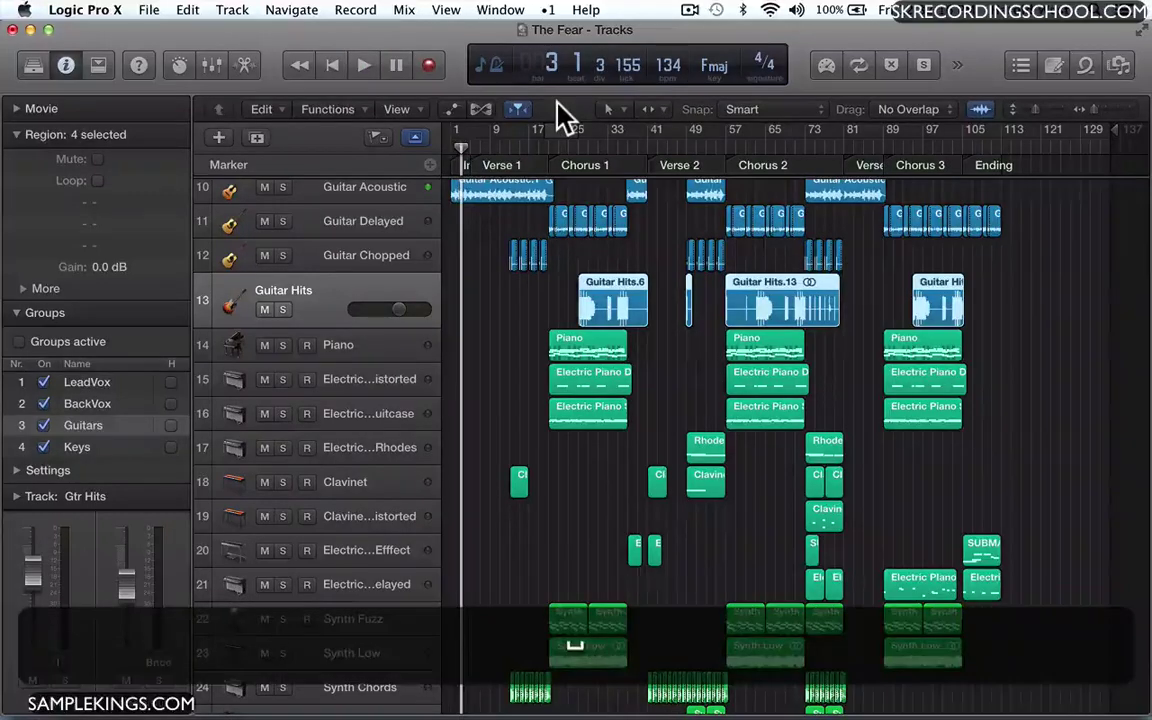
pyautogui.press('Return')
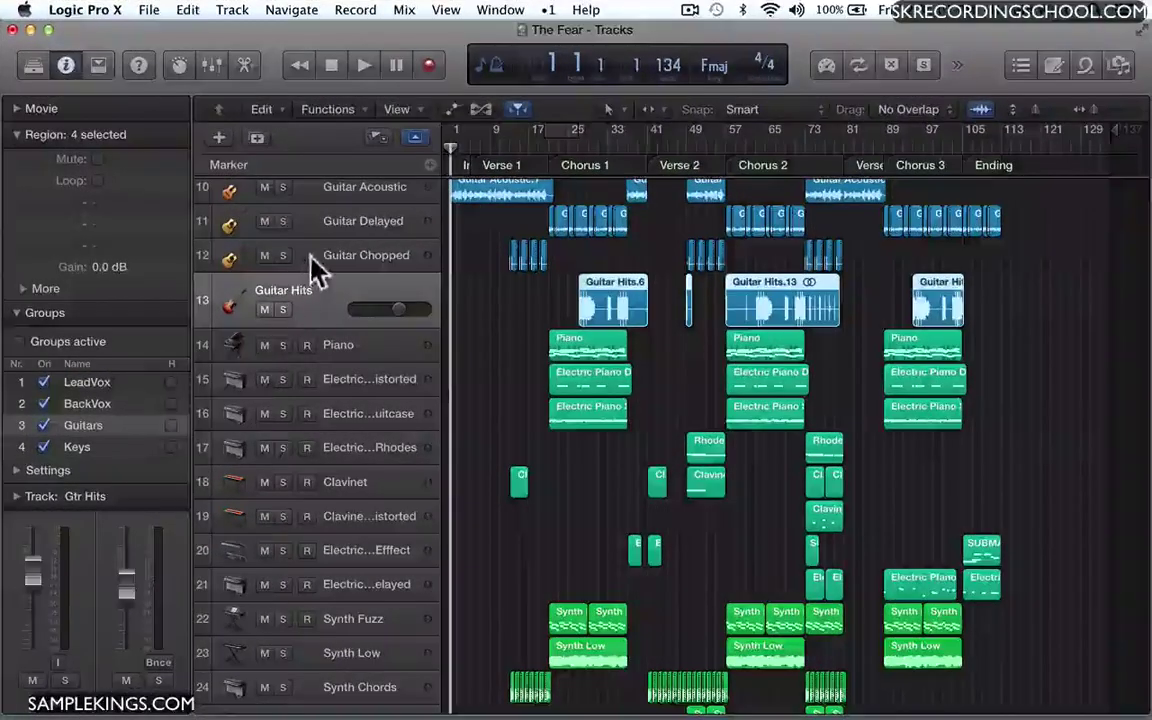
# Select the Guitar Hits track with all of its regions
pyautogui.click(520, 272)
pyautogui.click(310, 320)
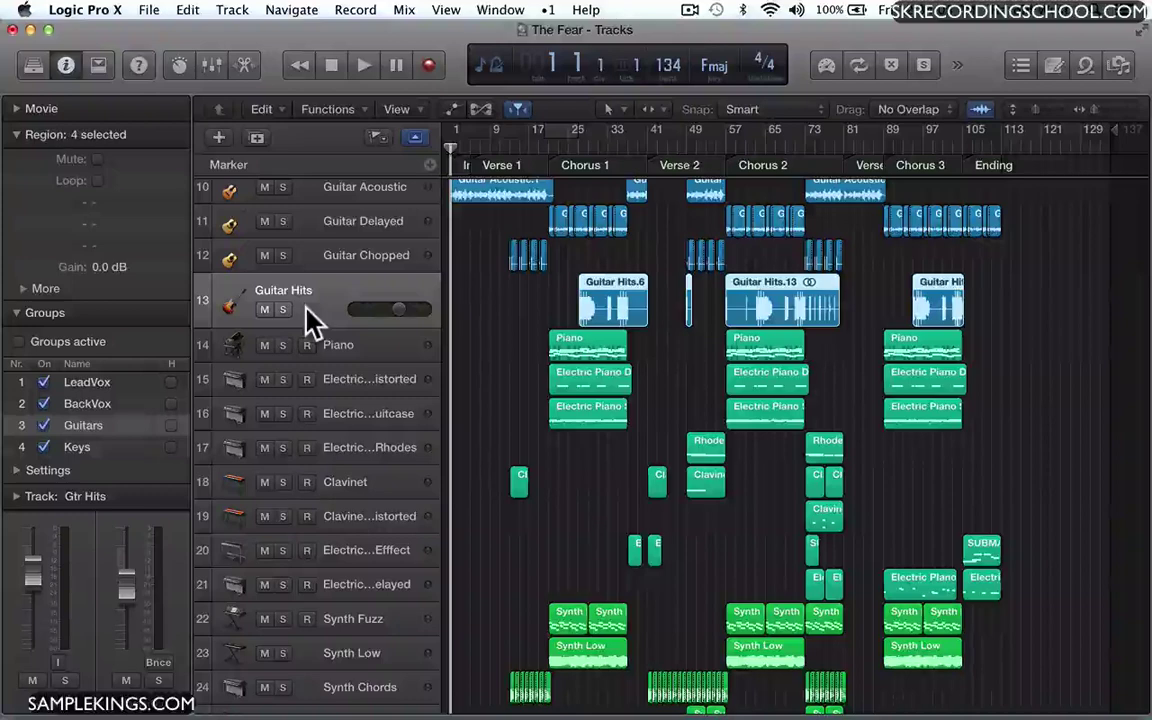
# Select the four guitar tracks from Guitar Hits up to Guitar Acoustic together and enlarge the Guitar Acoustic track's height
pyautogui.keyDown('shift'); pyautogui.click(315, 257); pyautogui.keyUp('shift')
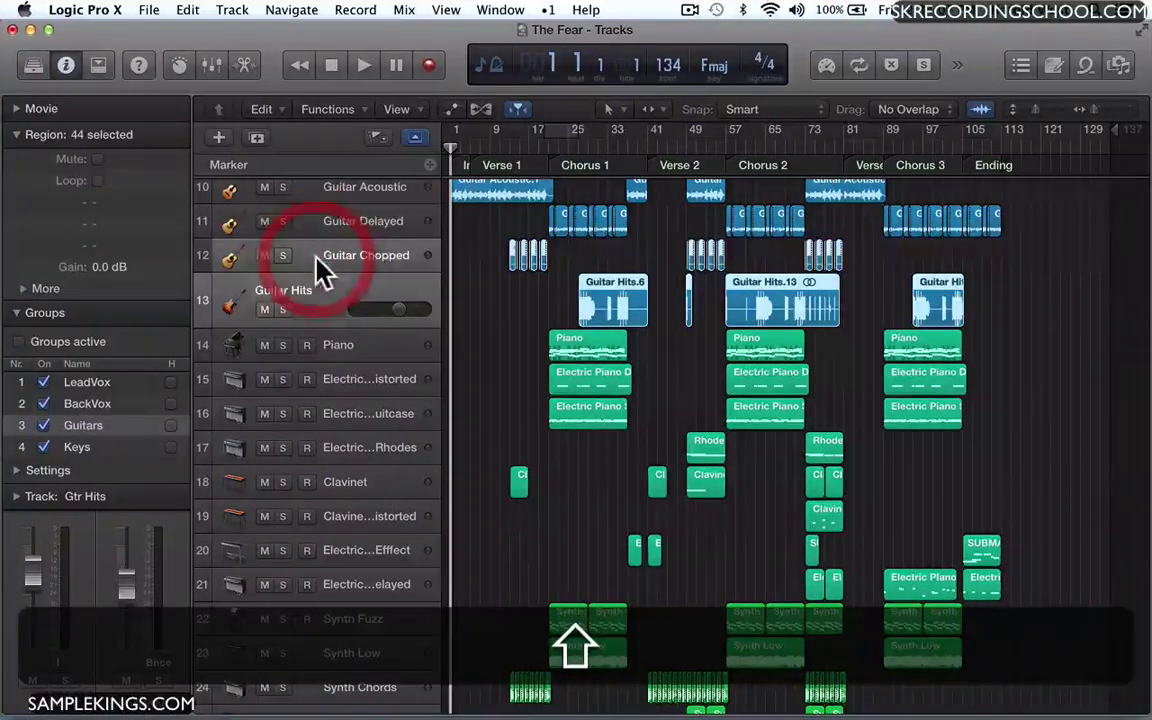
pyautogui.keyDown('shift'); pyautogui.click(328, 218); pyautogui.keyUp('shift')
pyautogui.keyDown('shift'); pyautogui.click(321, 187); pyautogui.keyUp('shift')
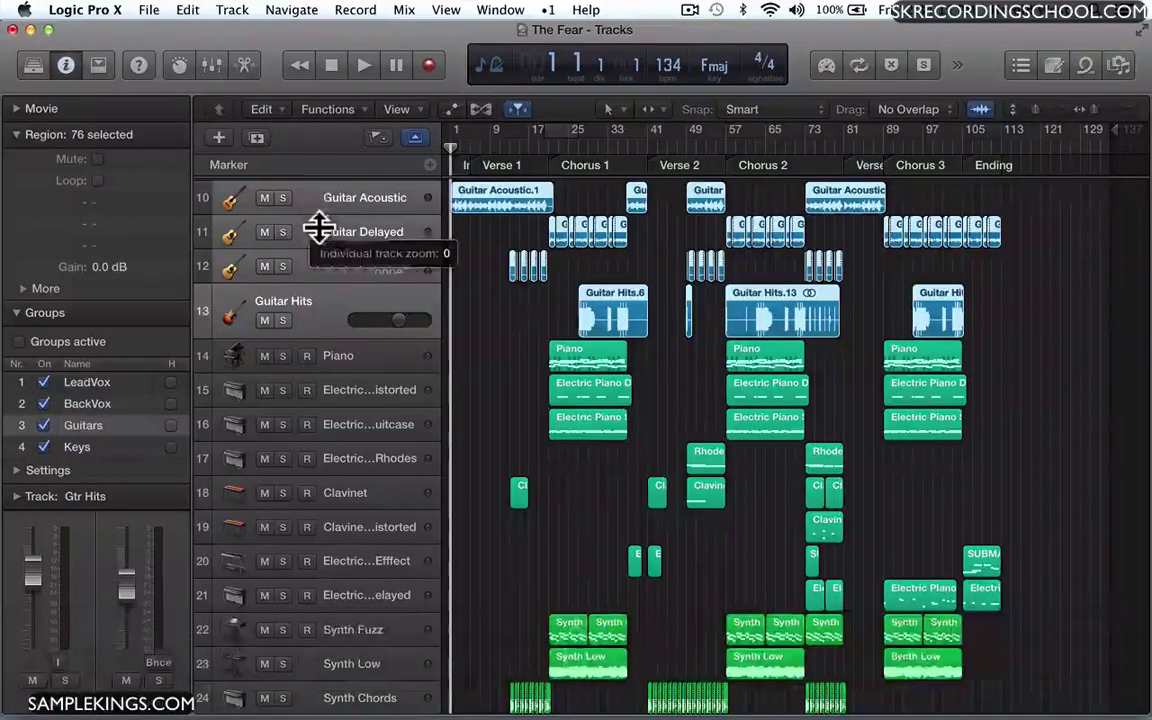
pyautogui.moveTo(318, 227); pyautogui.dragTo(319, 257)
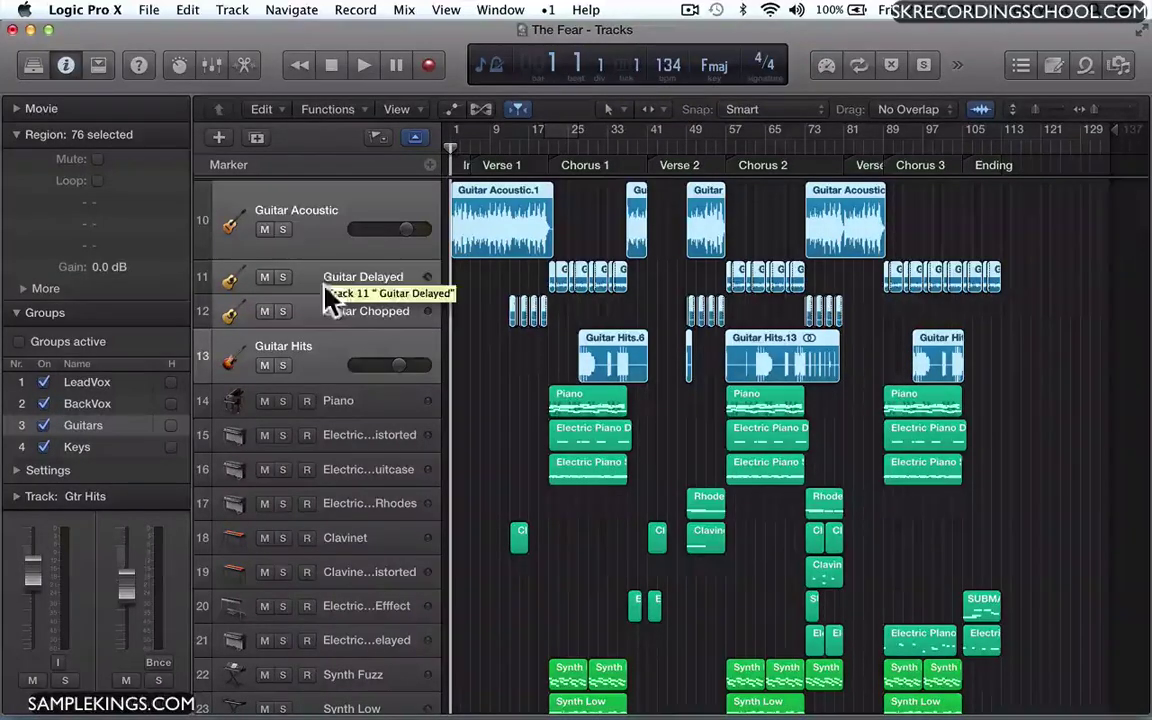
pyautogui.click(372, 408)
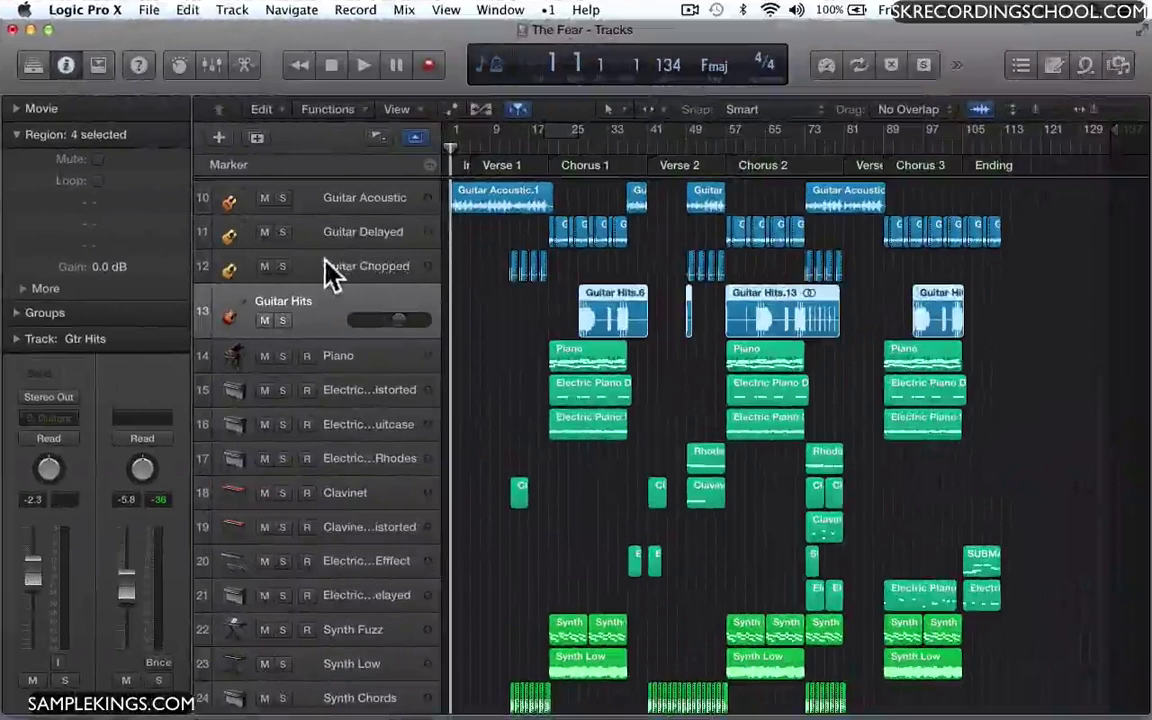
# Select the Guitar Chopped track and view its track parameters in the inspector
pyautogui.click(326, 267)
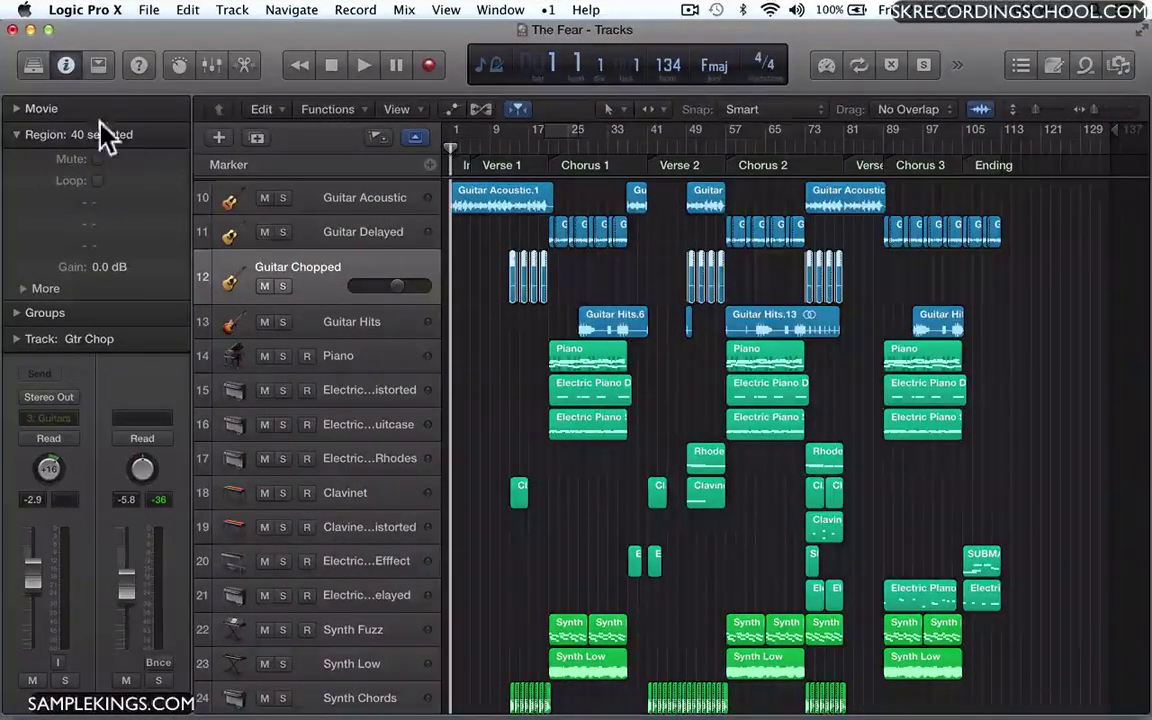
pyautogui.click(65, 66)
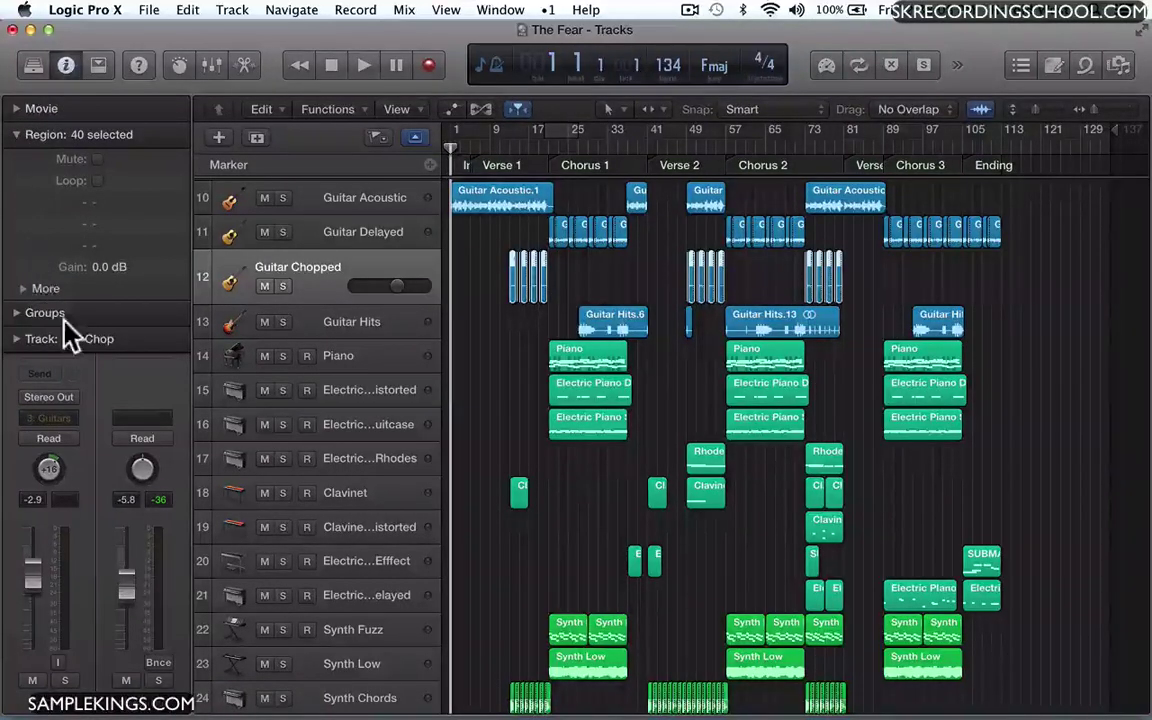
pyautogui.click(16, 338)
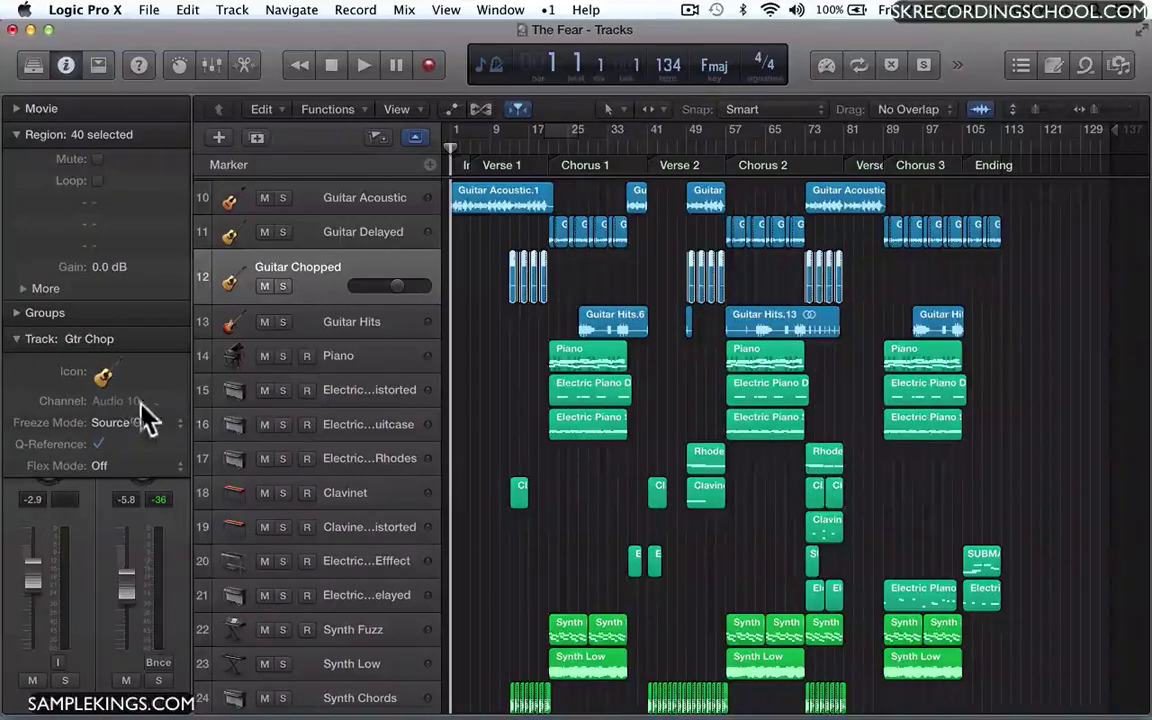
pyautogui.click(15, 341)
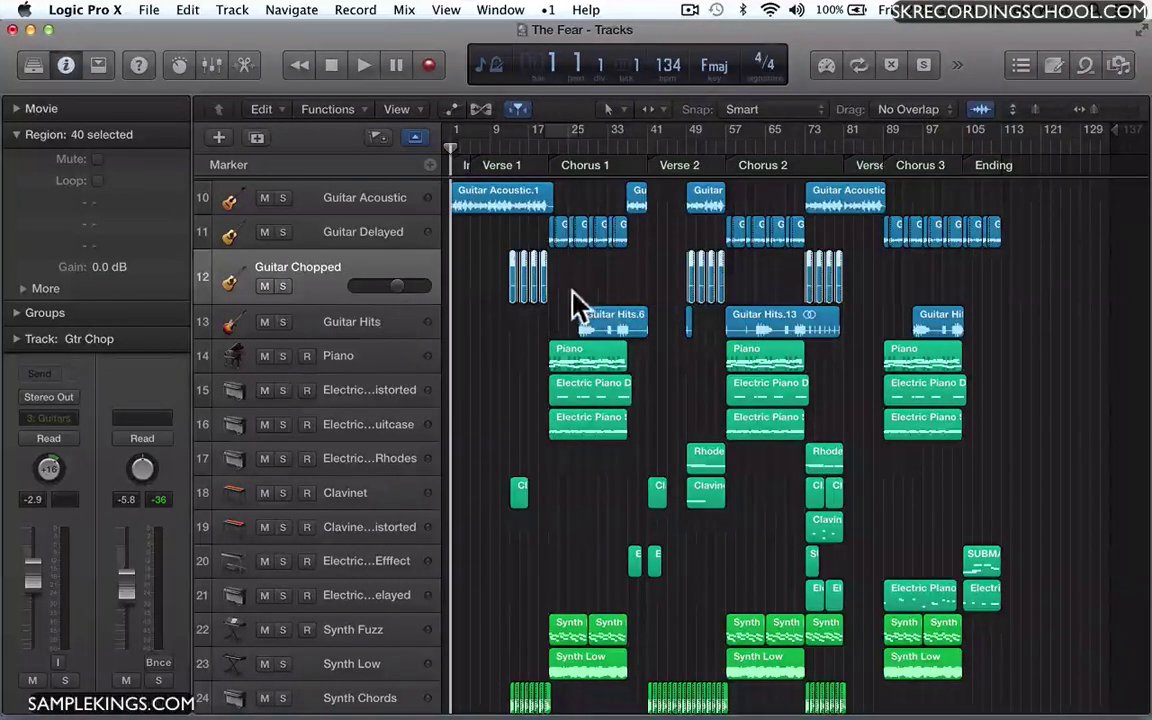
# Select the Guitar Delayed track and compare the region parameters for no region, Guitar Acoustic.1, and the last Guitar Delayed region in Chorus 1
pyautogui.click(334, 234)
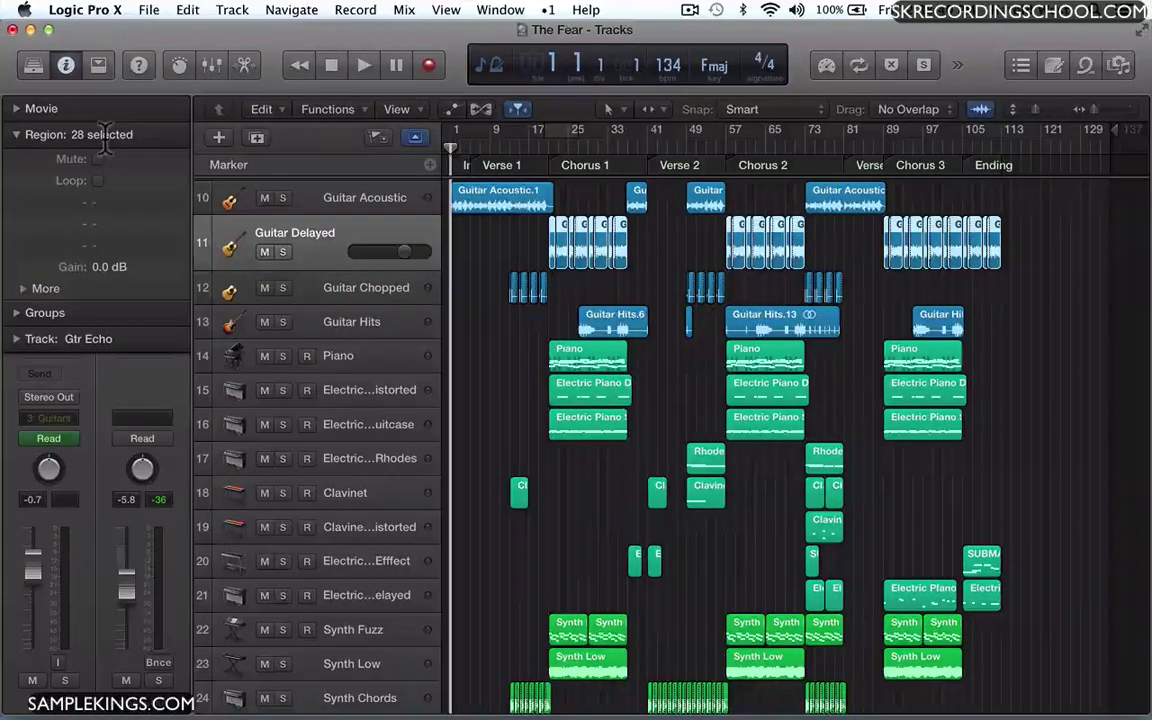
pyautogui.click(493, 332)
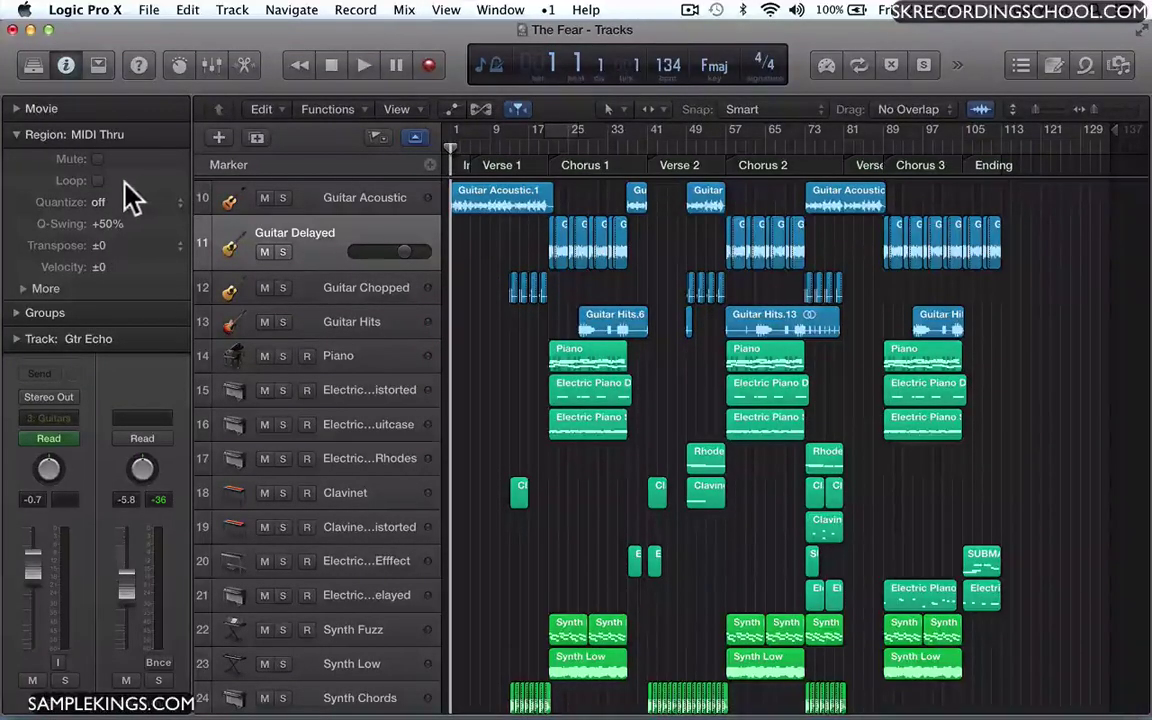
pyautogui.click(619, 241)
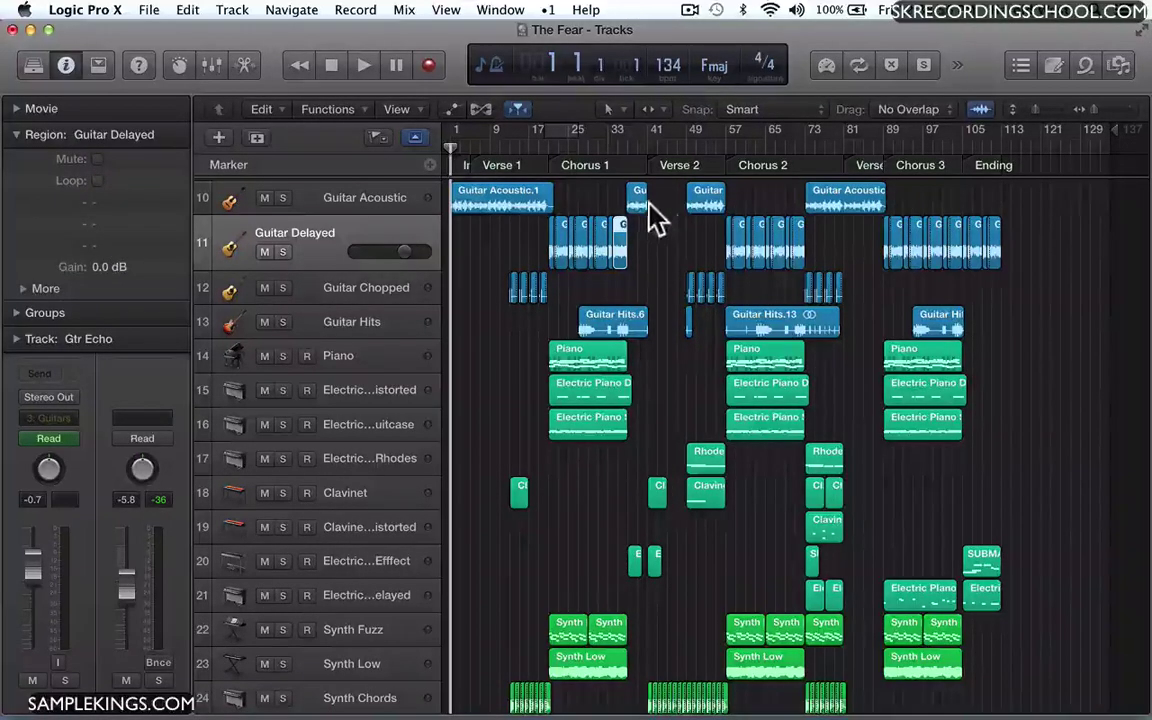
pyautogui.click(535, 212)
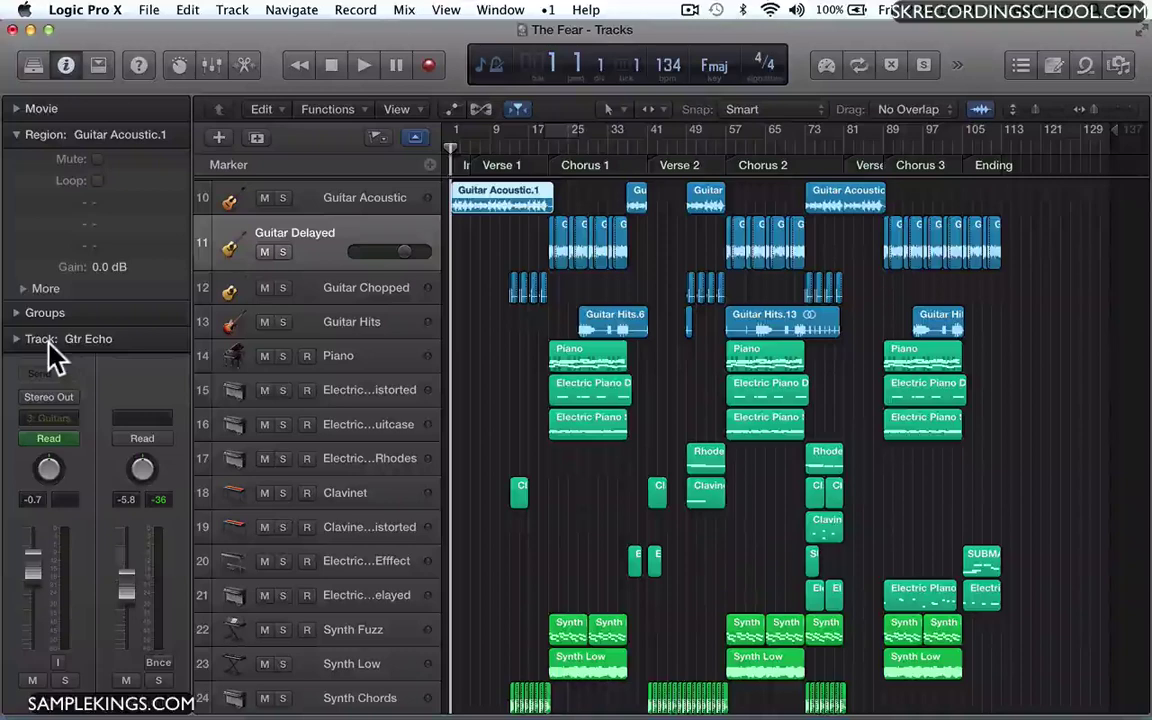
pyautogui.click(624, 250)
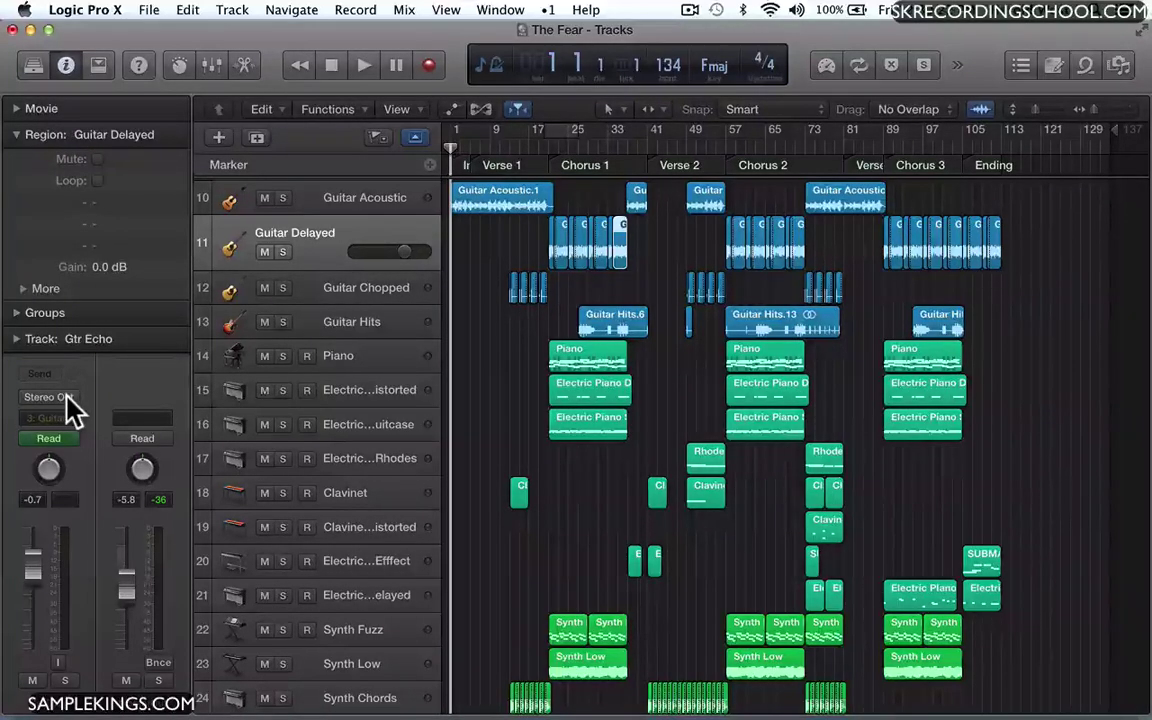
# Collapse the region parameters and preview the movie in the inspector while moving the playhead to bar 2
pyautogui.click(17, 134)
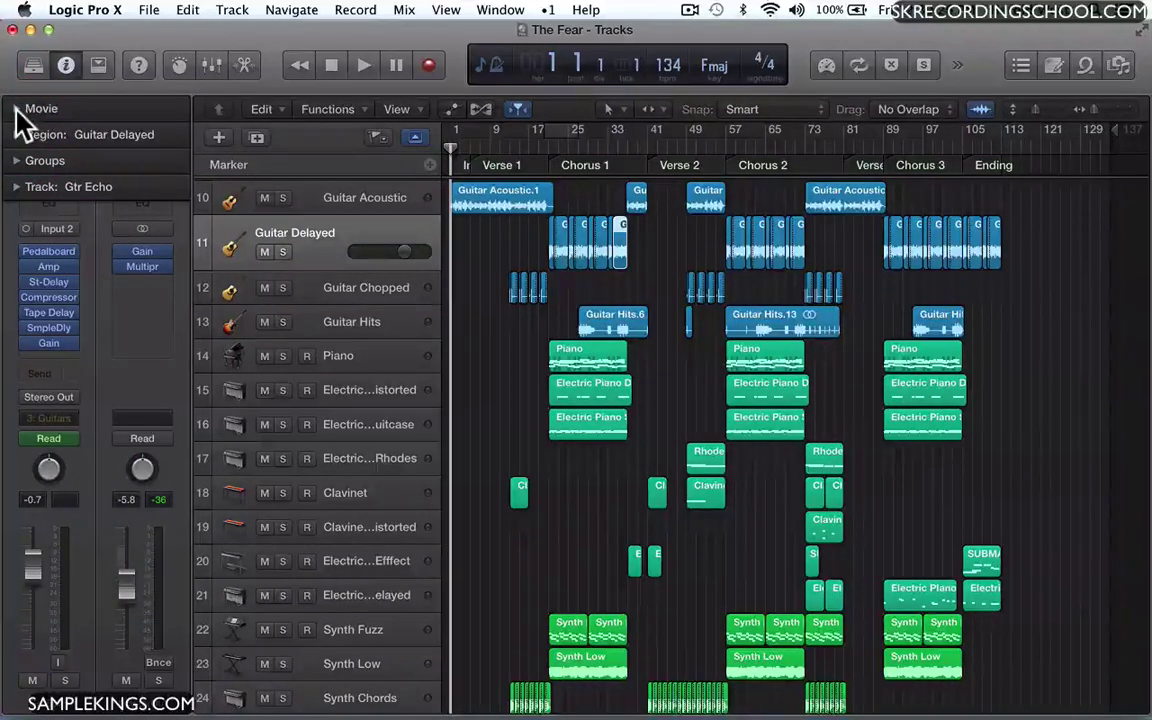
pyautogui.click(16, 109)
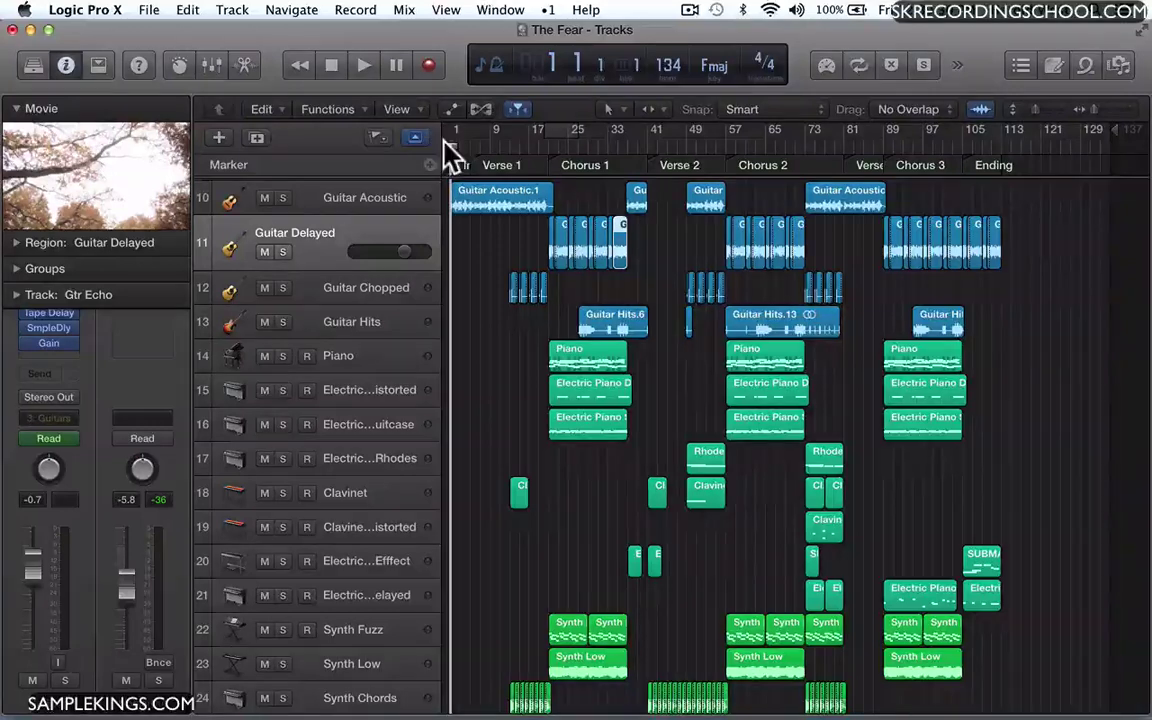
pyautogui.press('space')
pyautogui.moveTo(468, 155); pyautogui.dragTo(446, 156)
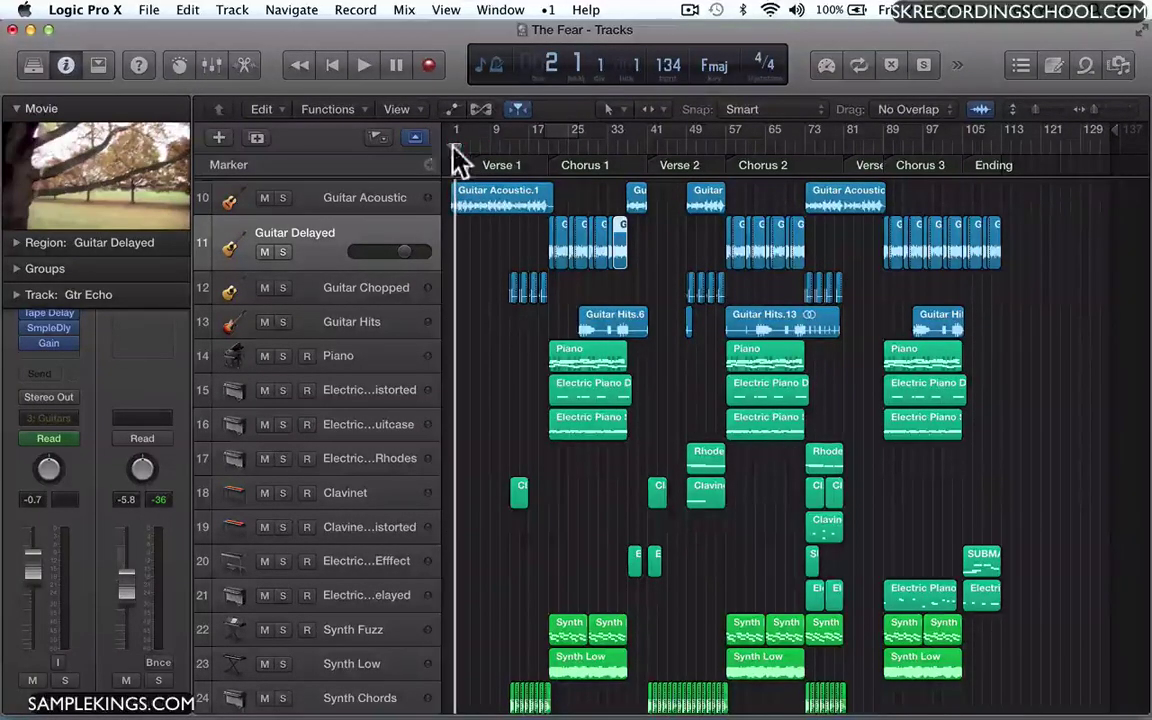
pyautogui.click(16, 109)
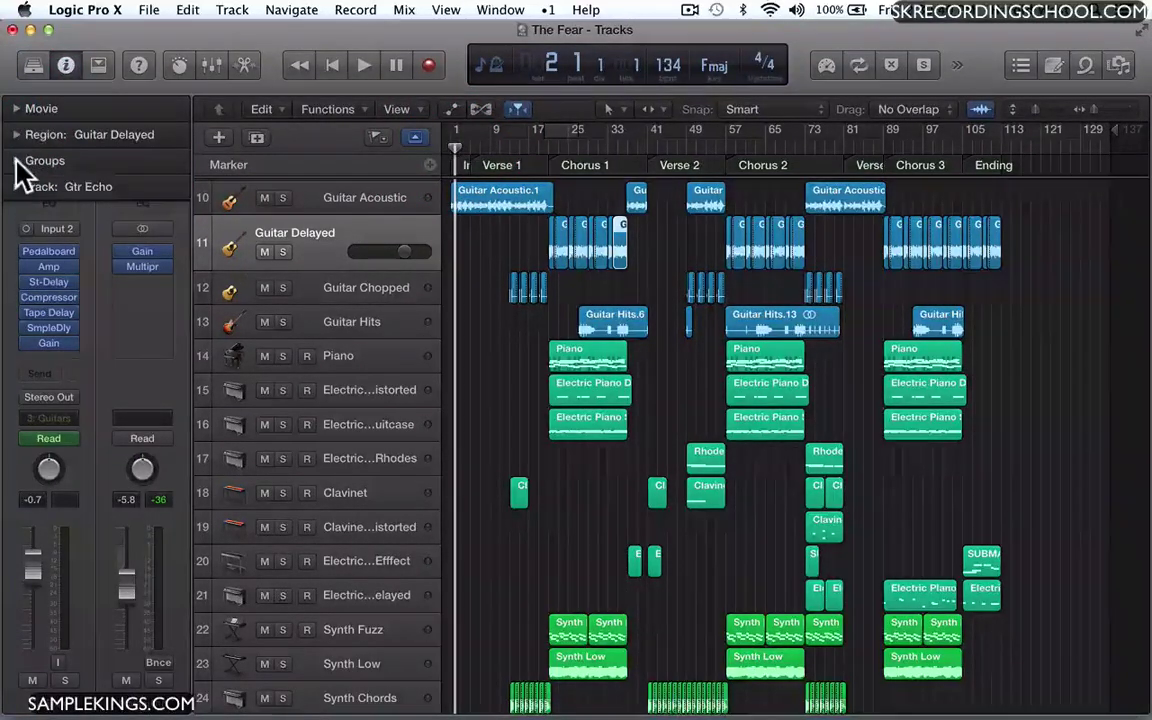
# Examine the inspector's groups list and the plug-in chain on the Guitar Delayed channel strip
pyautogui.click(15, 161)
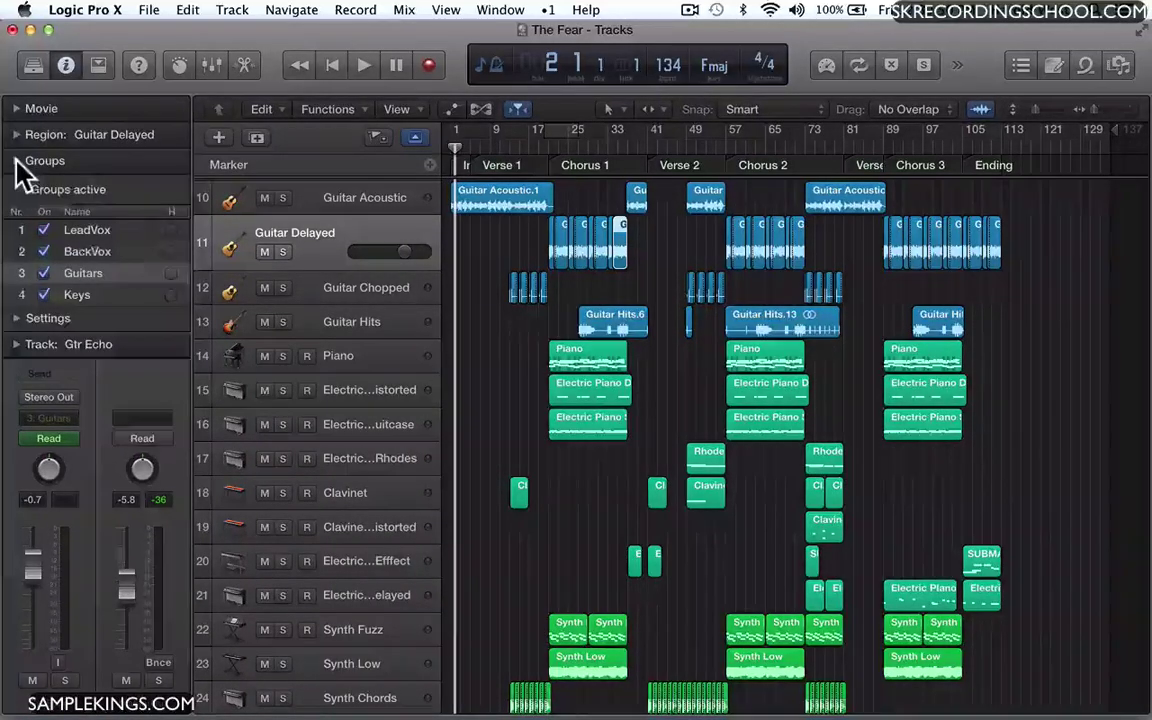
pyautogui.click(16, 161)
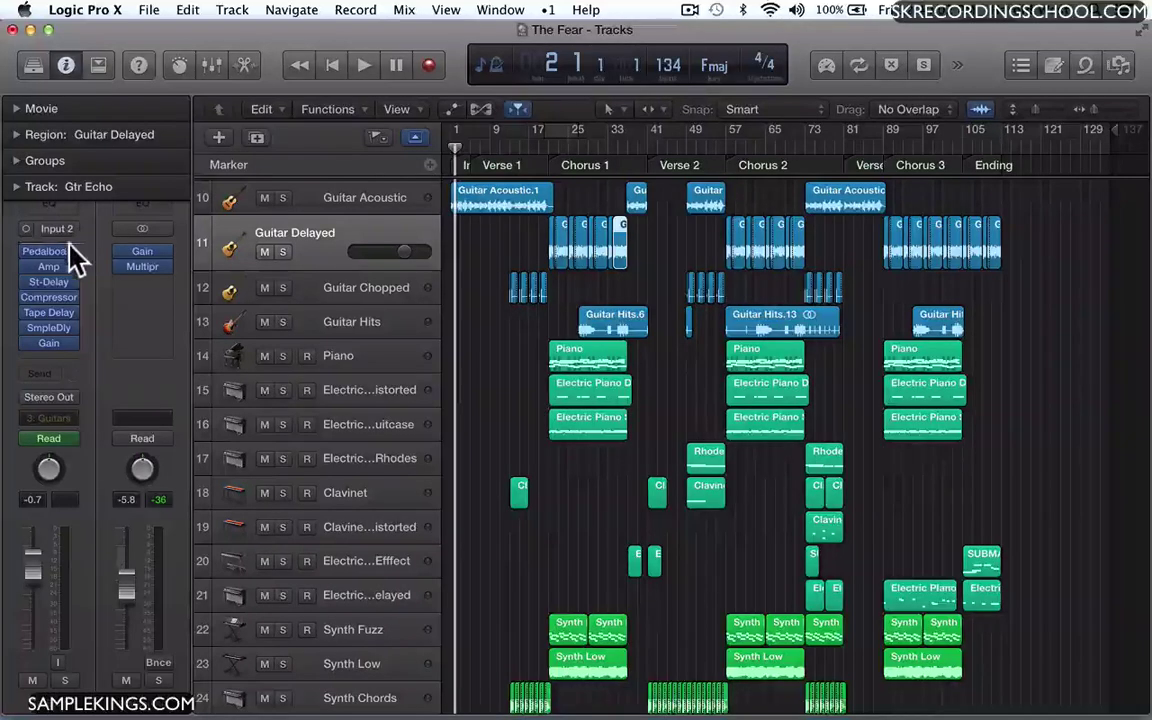
pyautogui.moveTo(65, 249)
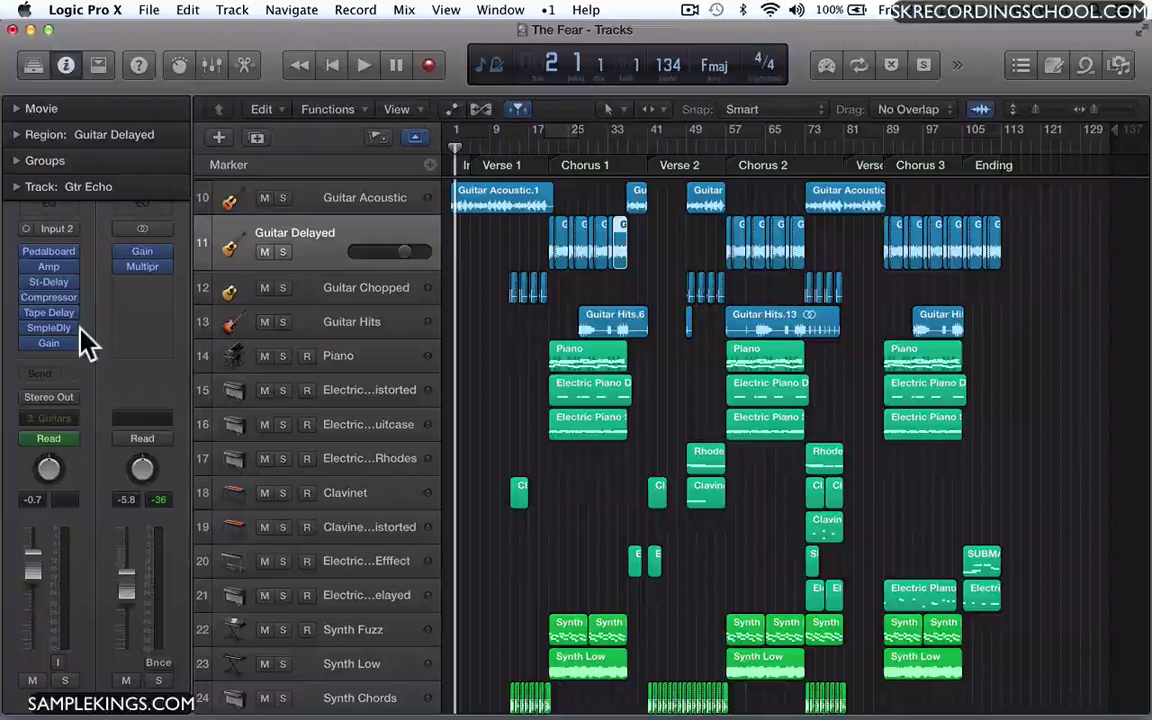
pyautogui.moveTo(77, 328)
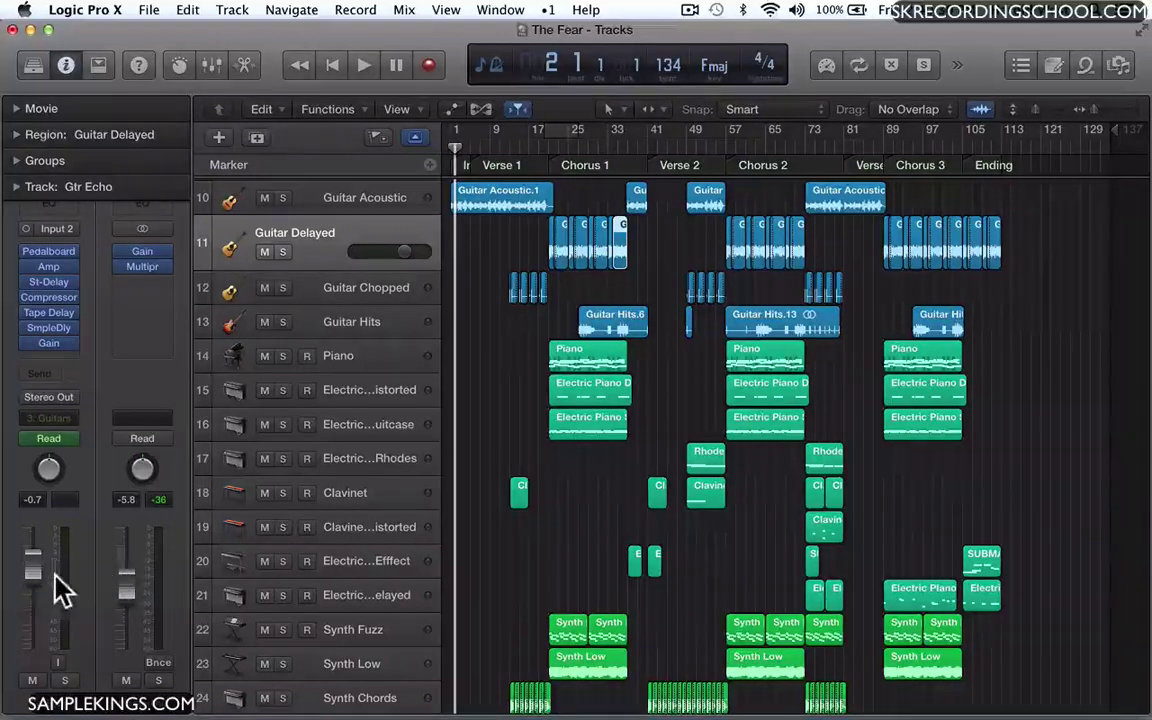
# Lower the Guitar Delayed channel's volume to -3.8 dB, and try panning it to -47 before returning it to center
pyautogui.moveTo(32, 574); pyautogui.dragTo(22, 597)
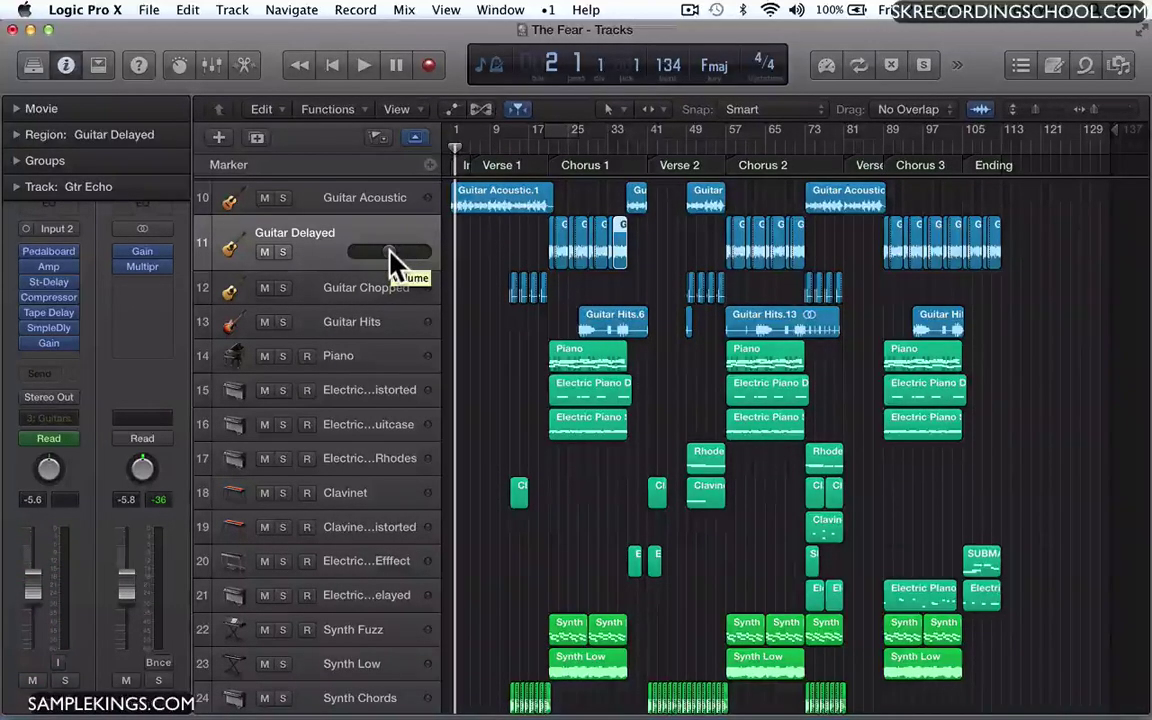
pyautogui.moveTo(33, 586); pyautogui.dragTo(32, 567)
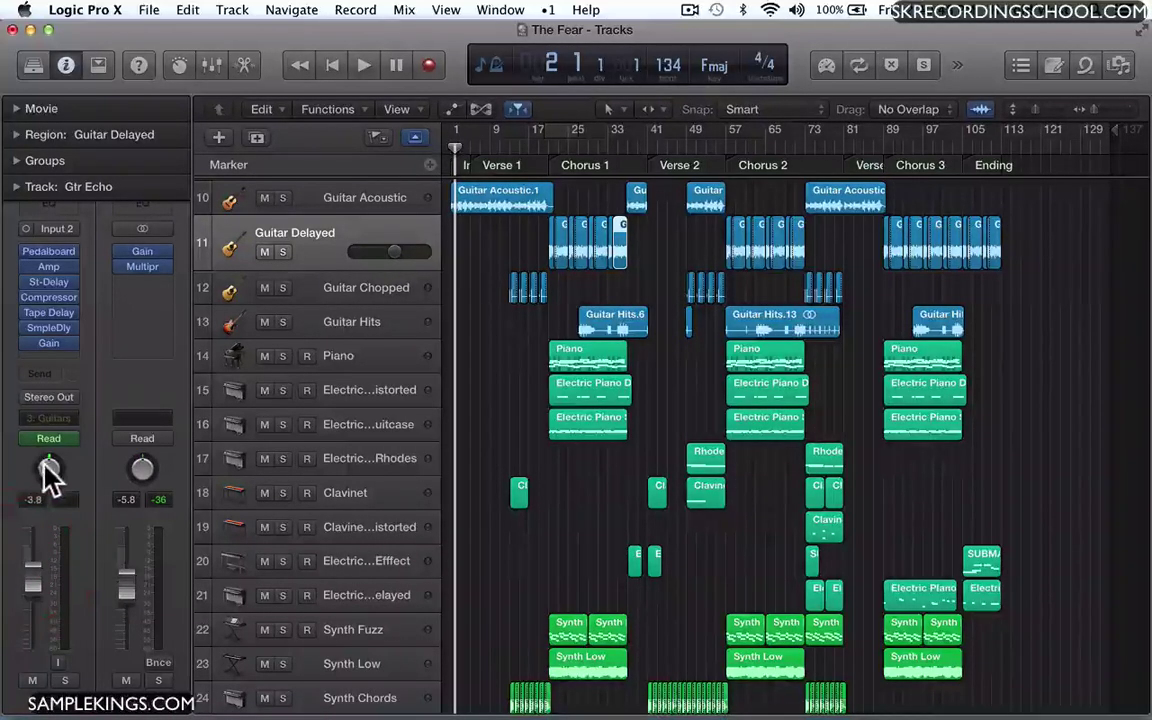
pyautogui.moveTo(47, 470); pyautogui.dragTo(47, 490)
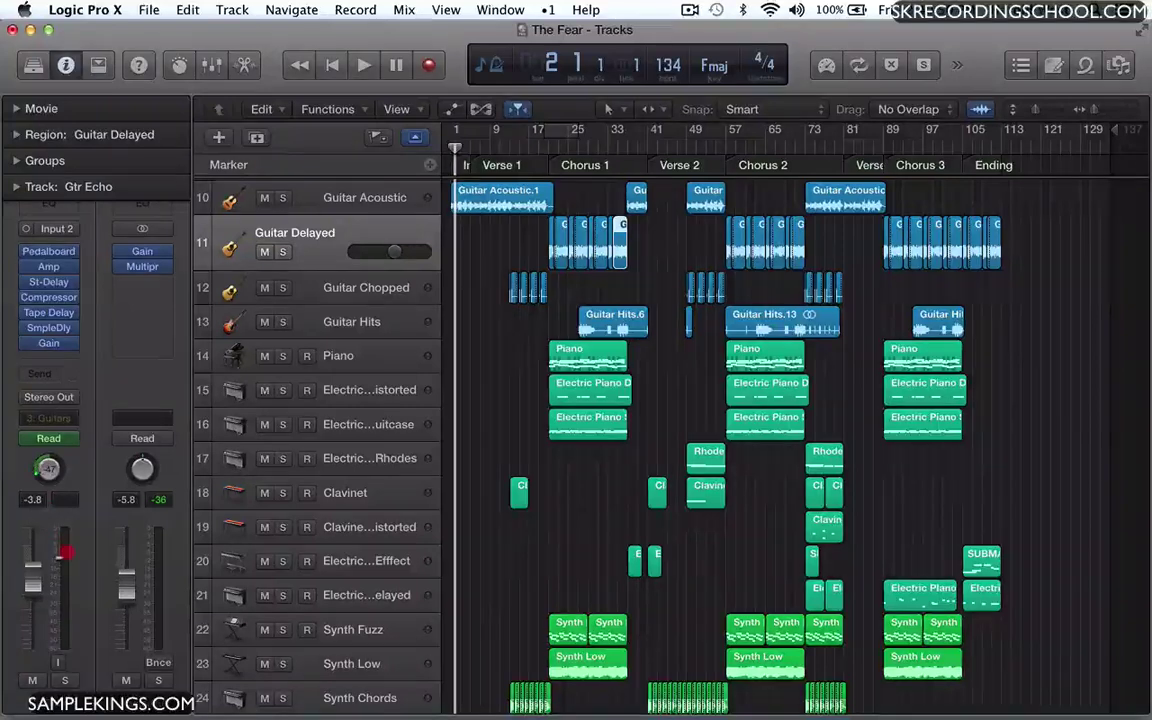
pyautogui.moveTo(63, 552); pyautogui.dragTo(35, 478)
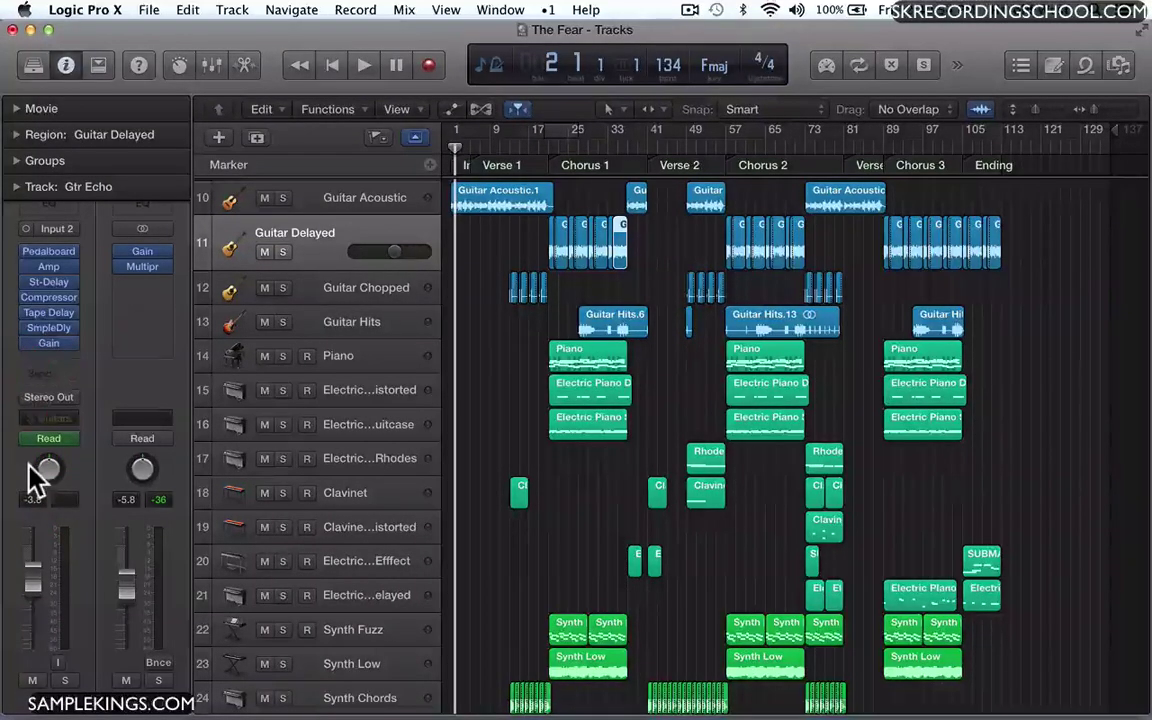
# Solo and unsolo the Guitar Delayed track, and mute and unmute it from the channel strip
pyautogui.click(66, 680)
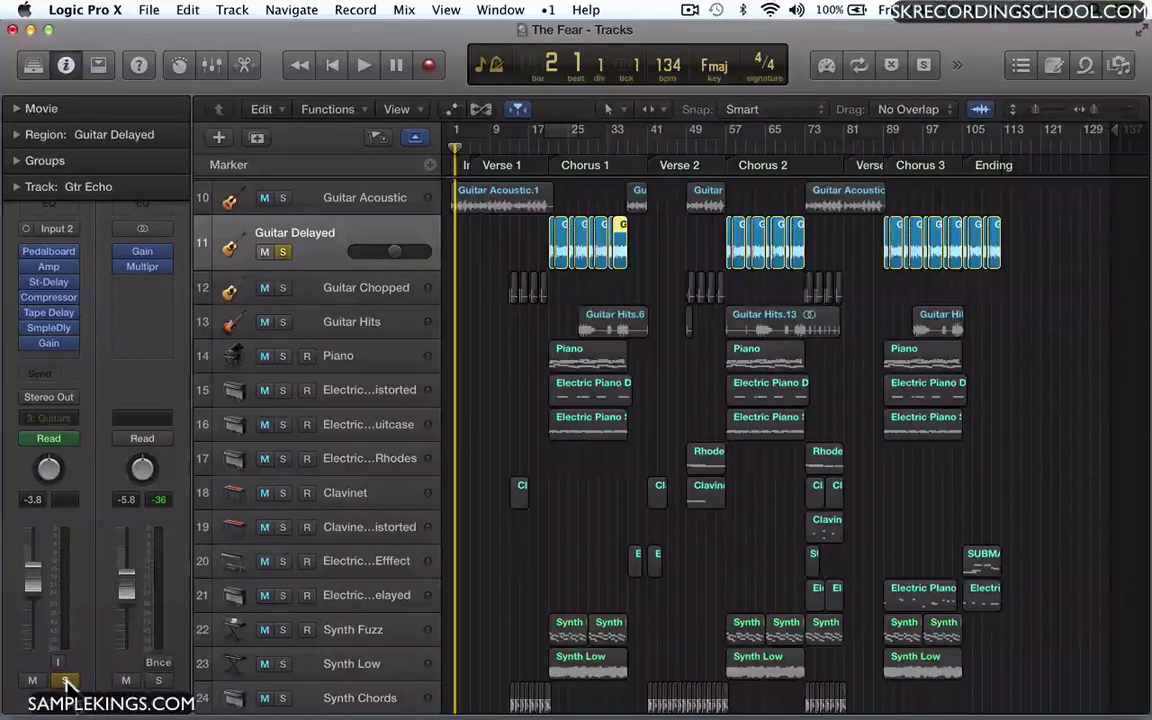
pyautogui.click(66, 680)
pyautogui.click(33, 680)
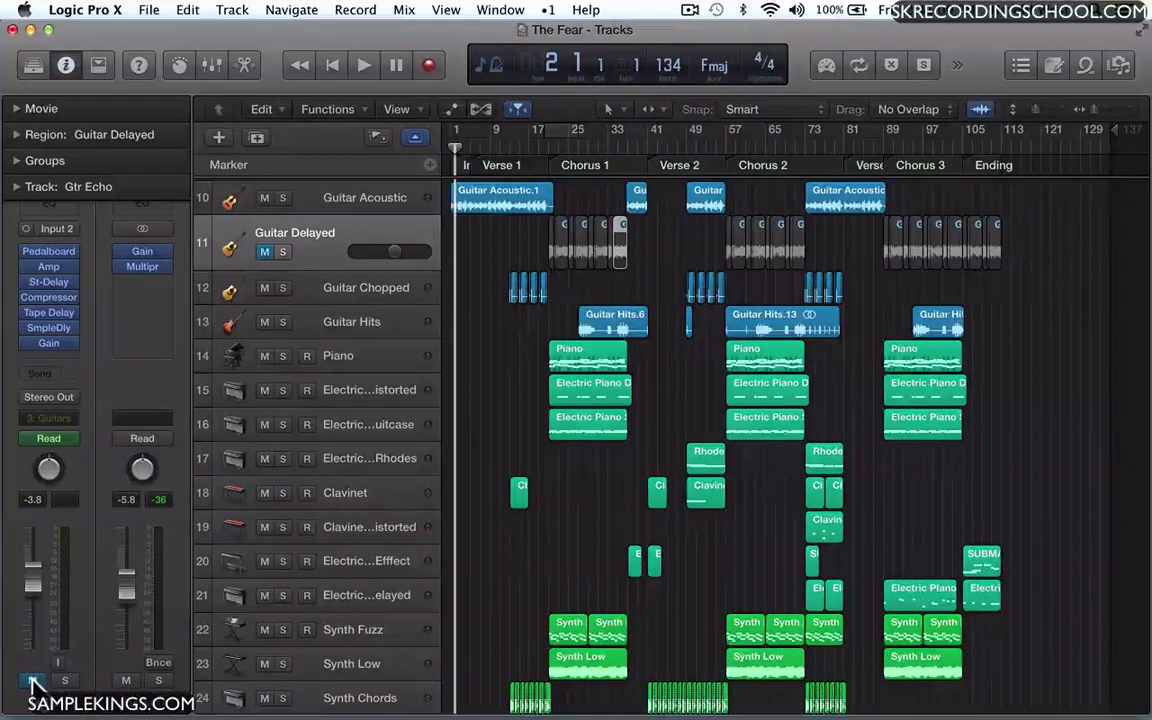
pyautogui.click(33, 680)
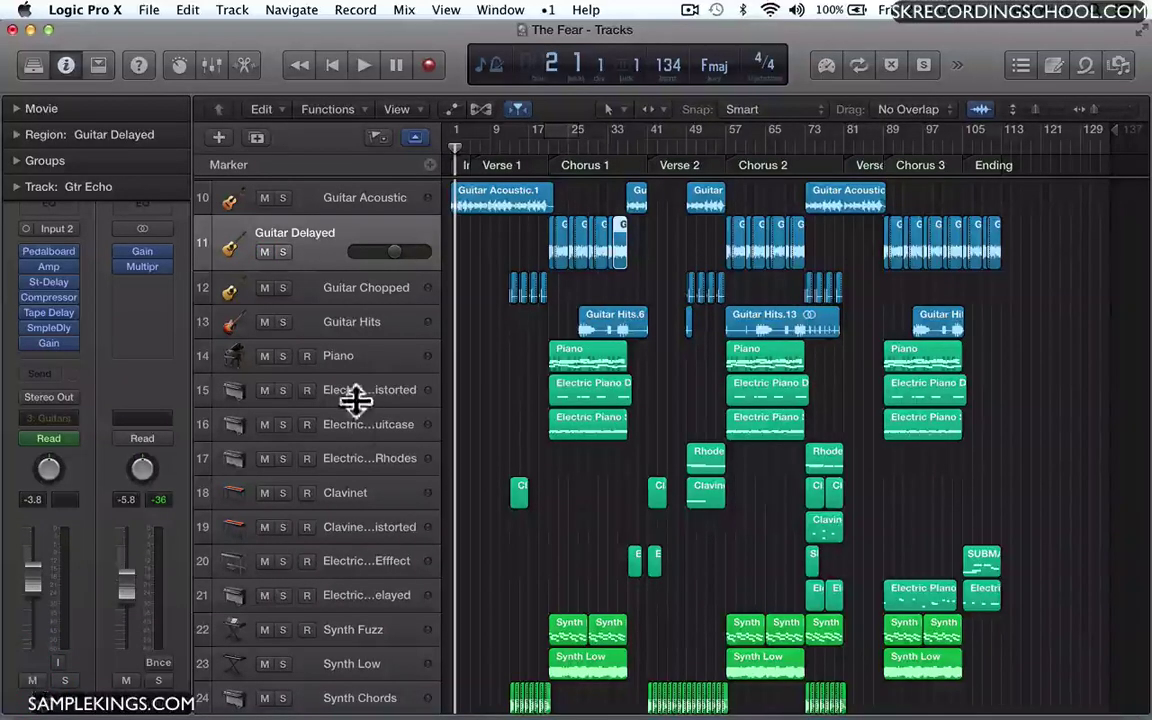
# Enlarge the Guitar Delayed track's height and widen the track headers to show the pan control and full track names
pyautogui.moveTo(334, 265); pyautogui.dragTo(373, 362)
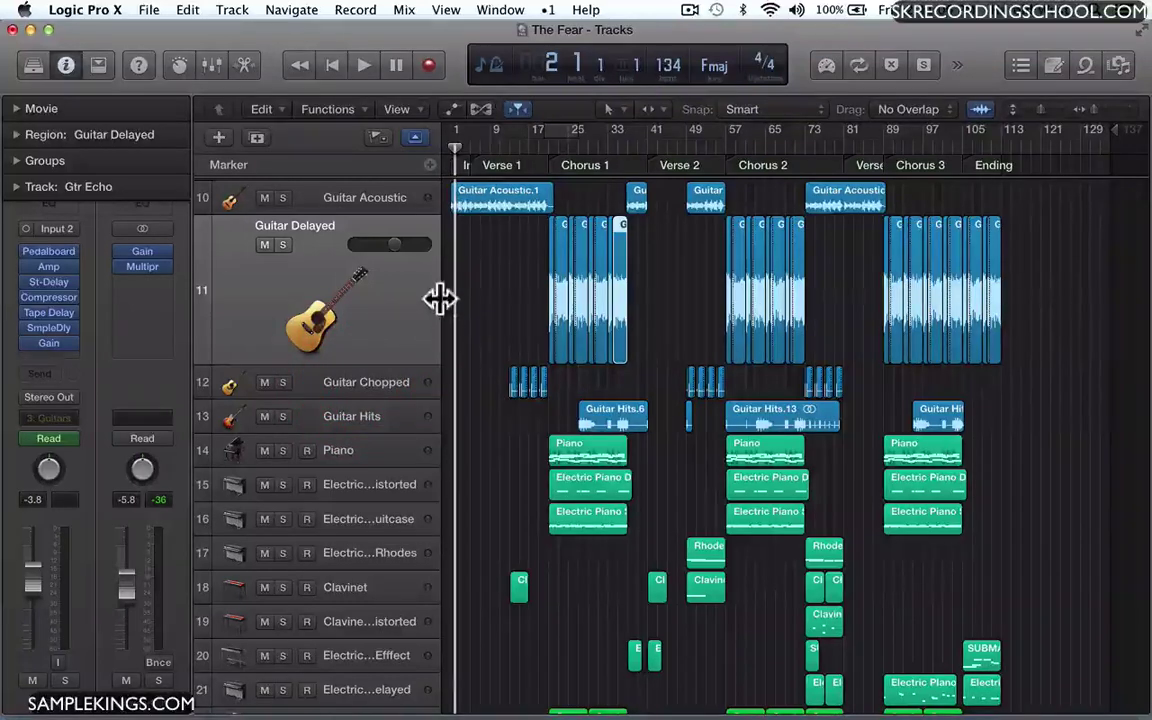
pyautogui.moveTo(440, 295); pyautogui.dragTo(541, 233)
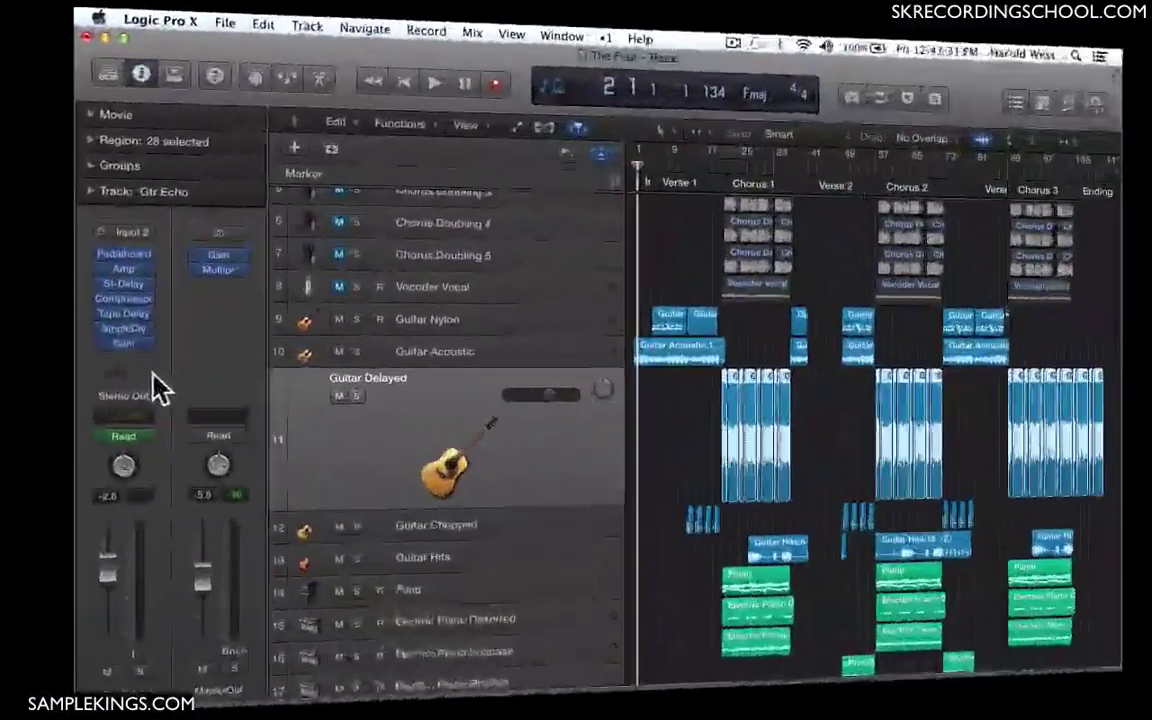
# View the send options on the Guitar Delayed channel strip
pyautogui.click(80, 378)
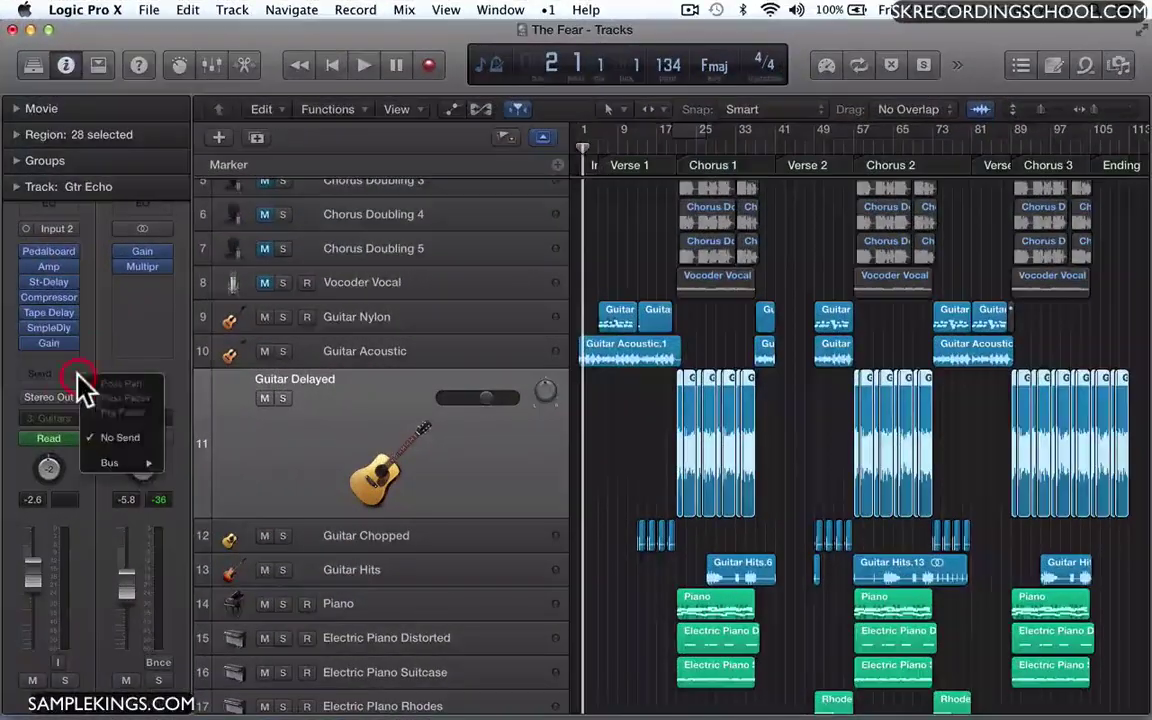
pyautogui.click(124, 600)
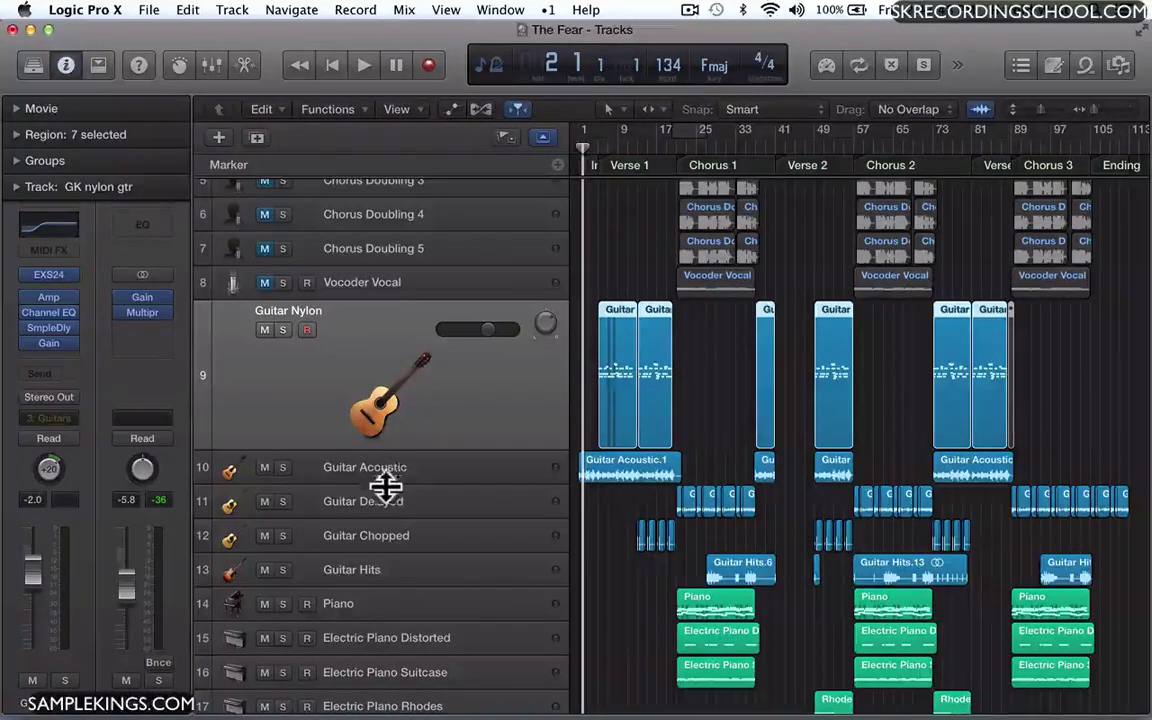
# Play the song with the Piano track selected, raise the master output to -1.6 dB, and switch the selection to Guitar Acoustic
pyautogui.click(355, 606)
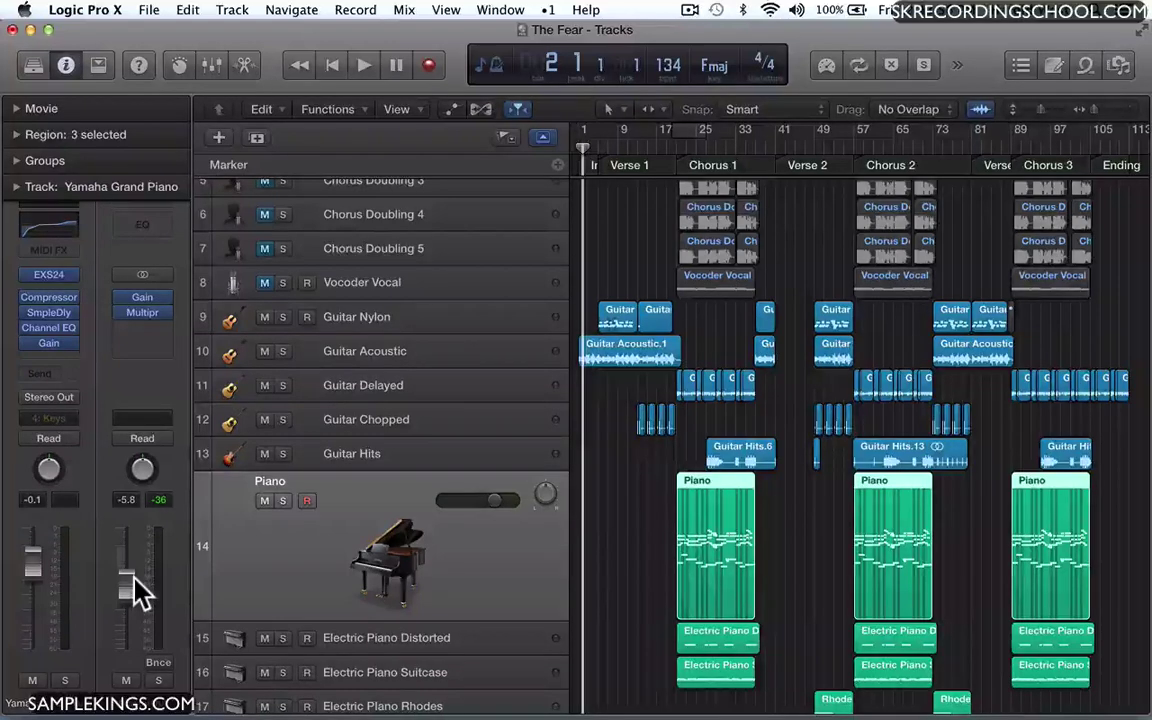
pyautogui.press('space')
pyautogui.moveTo(133, 578)
pyautogui.mouseDown()
pyautogui.moveTo(133, 546)
pyautogui.moveTo(126, 566)
pyautogui.mouseUp()
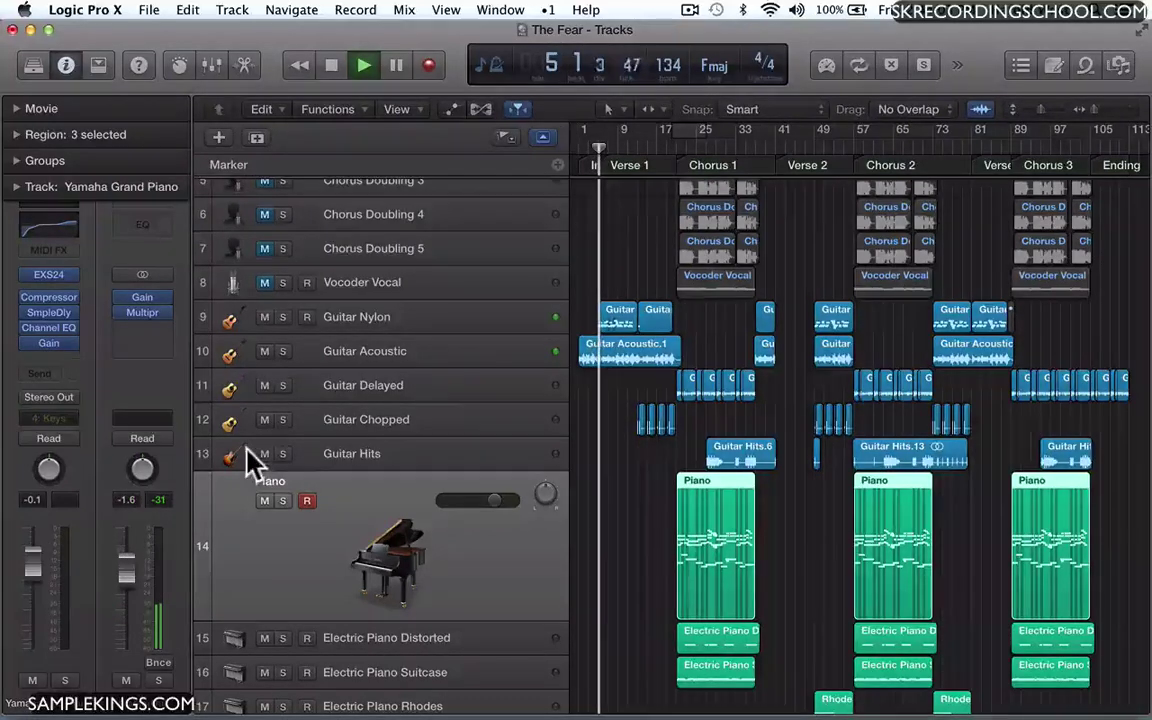
pyautogui.click(410, 360)
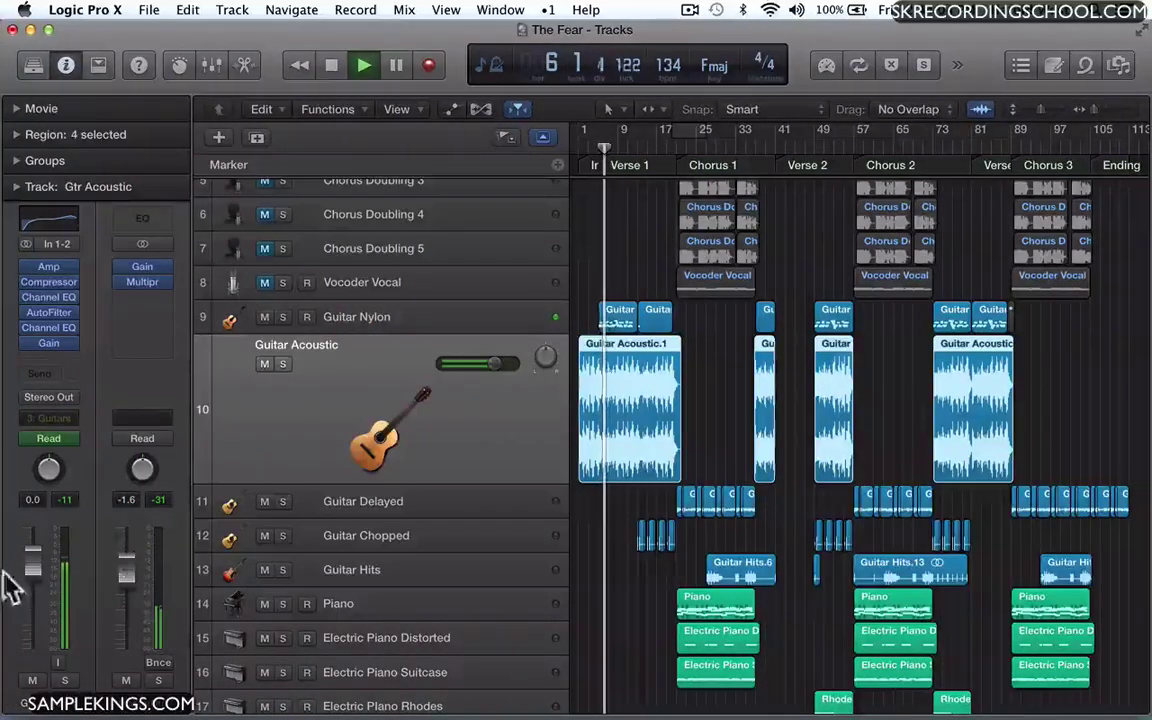
# Lower the Guitar Acoustic track's volume to -0.7 dB during playback and stop the song
pyautogui.moveTo(36, 571); pyautogui.dragTo(33, 578)
pyautogui.moveTo(33, 625); pyautogui.dragTo(38, 585)
pyautogui.press('space')
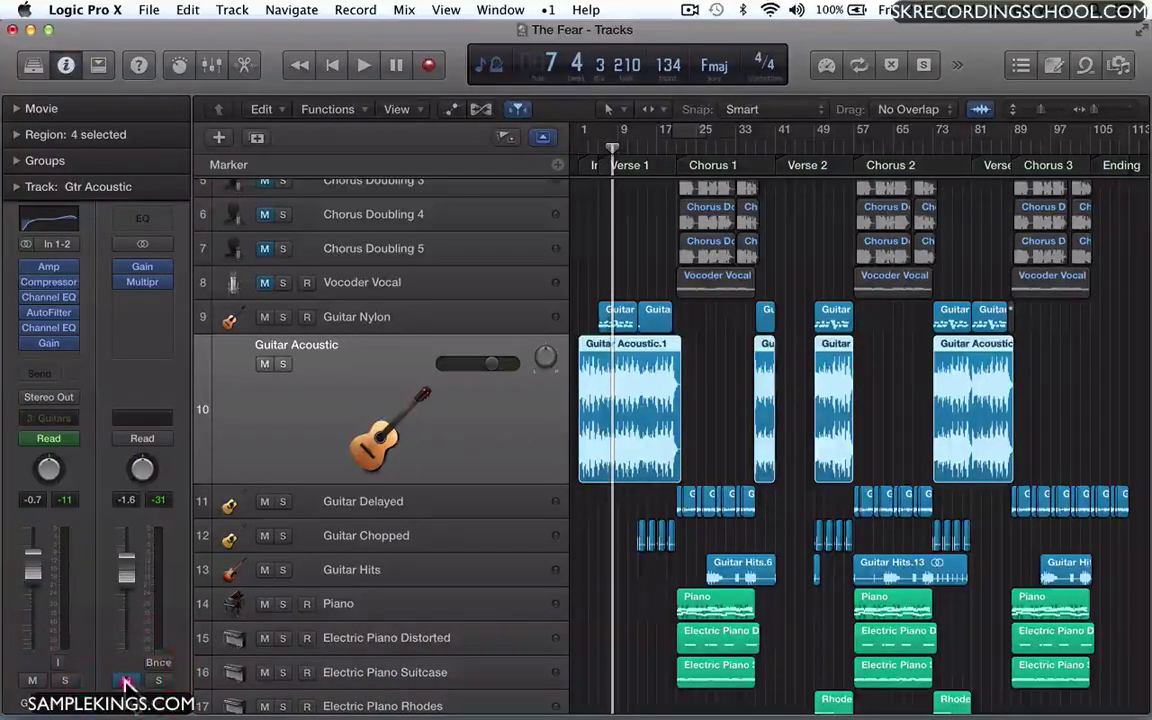
pyautogui.click(158, 680)
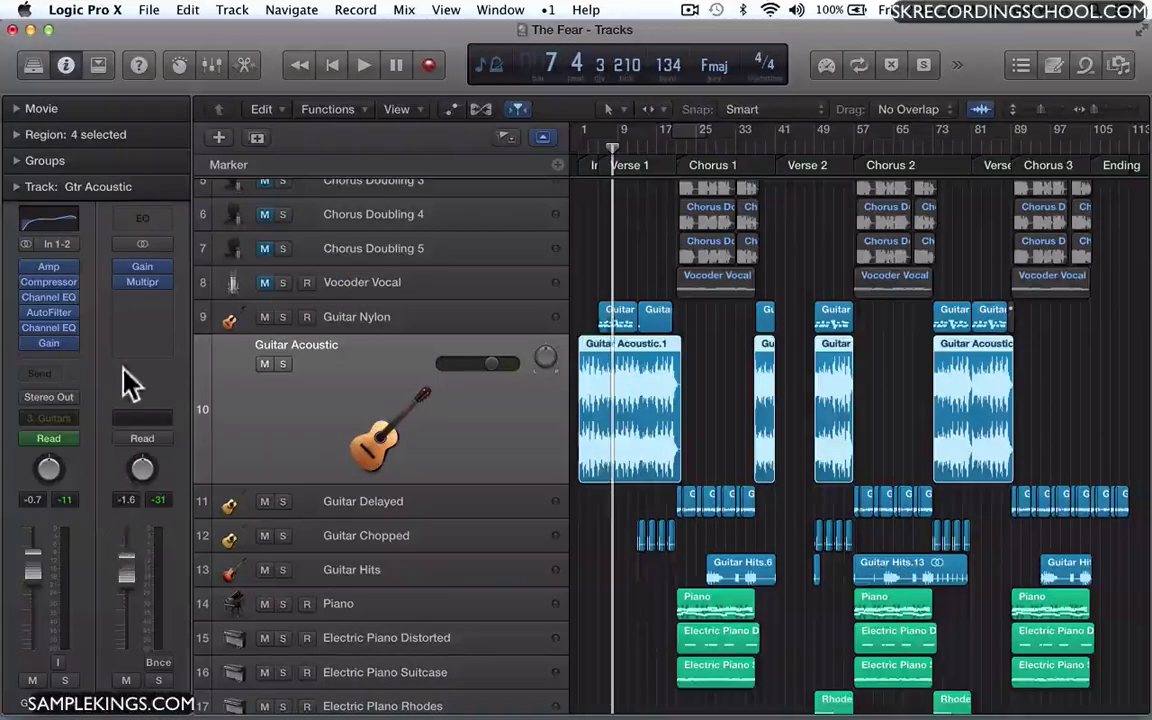
# Toggle the inspector's visibility several times and leave it hidden
pyautogui.click(67, 65)
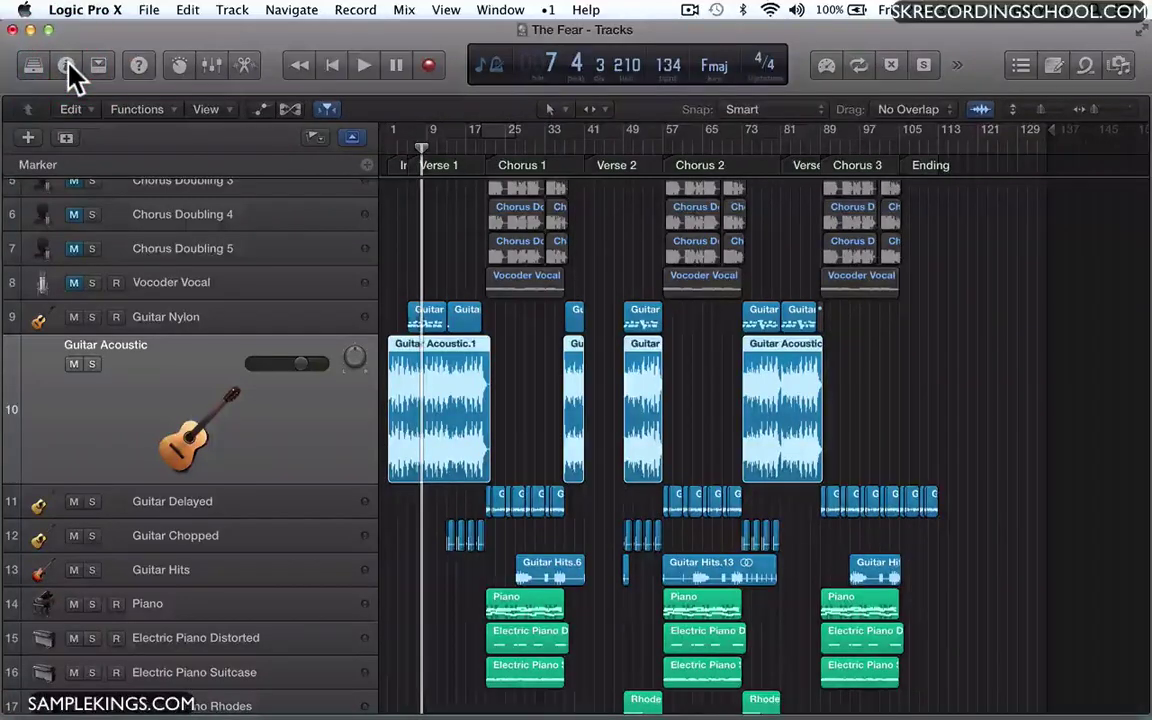
pyautogui.click(67, 65)
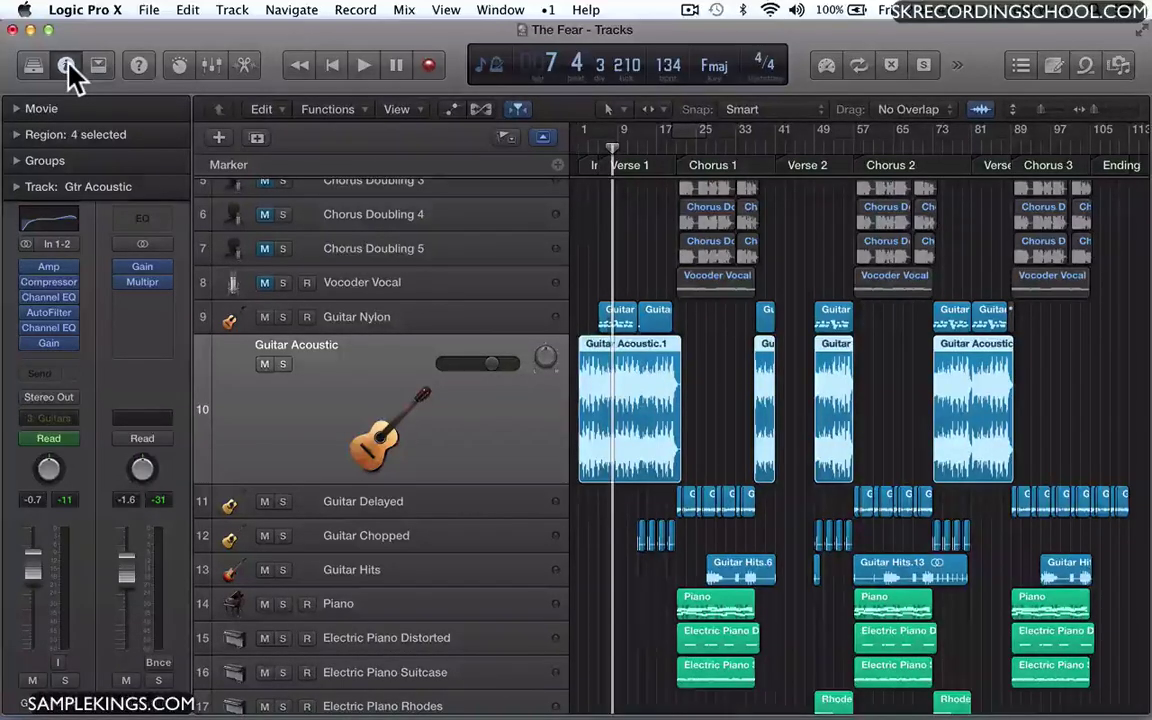
pyautogui.click(67, 65)
pyautogui.press('i')
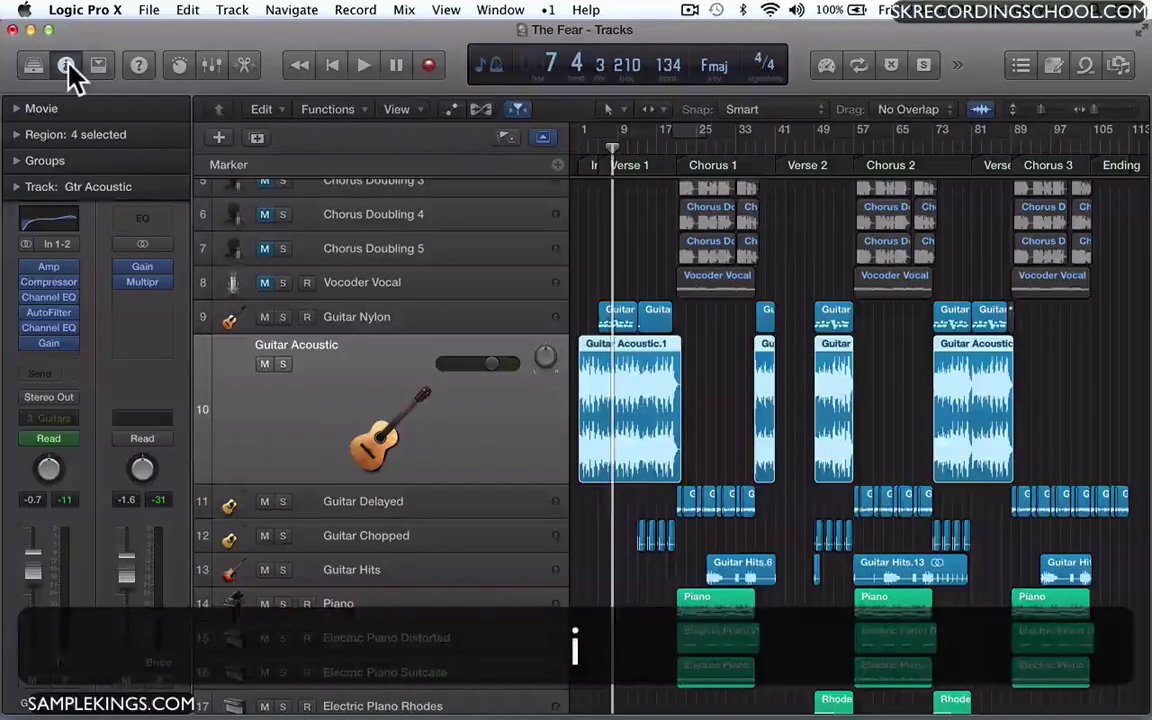
pyautogui.press('i')
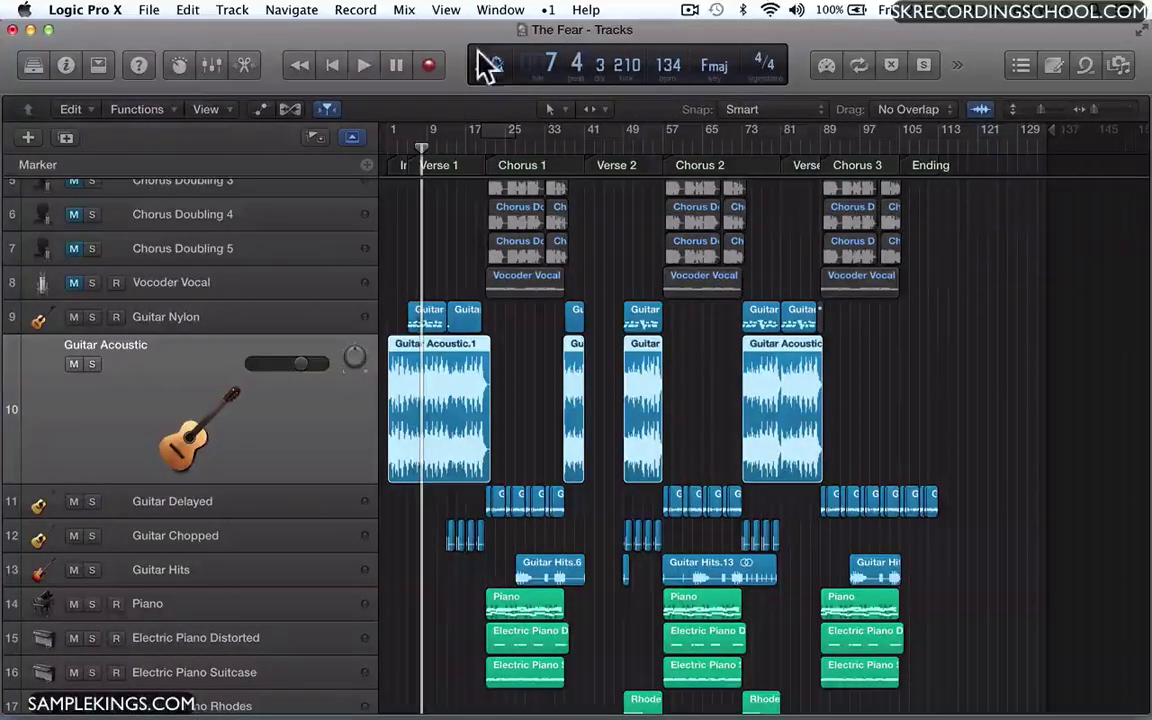
# View the Library patches for Guitar Acoustic and for the Vocoder Vocal track, and close the Library
pyautogui.click(33, 65)
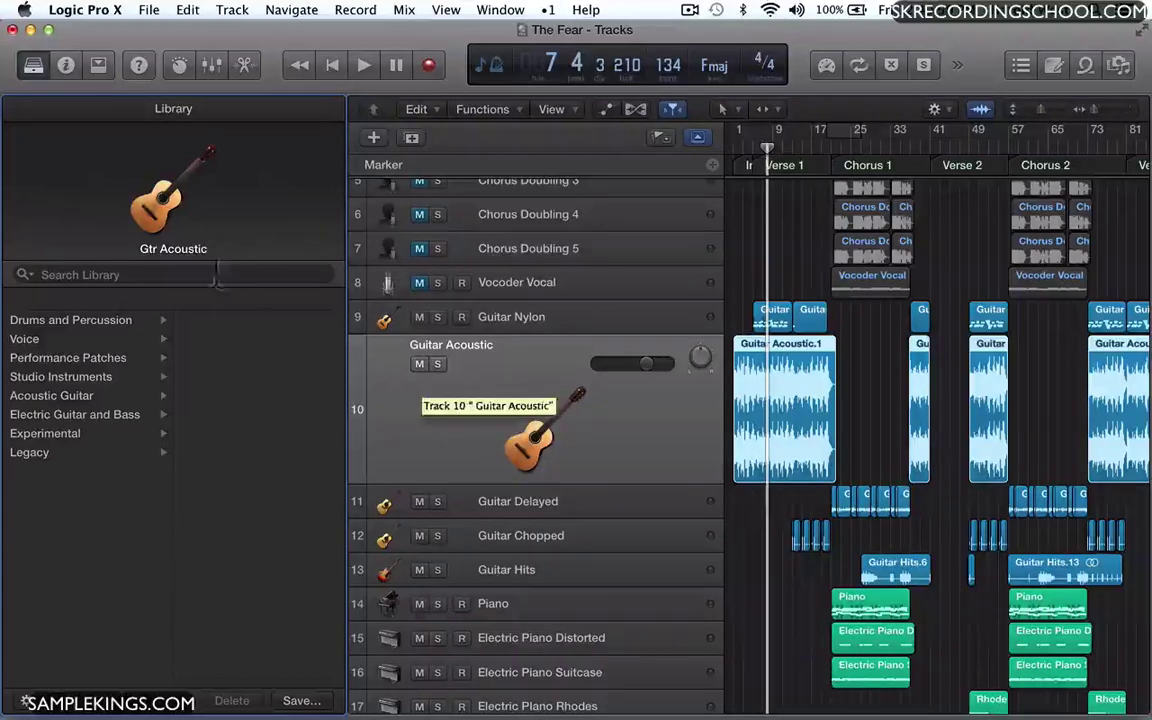
pyautogui.click(522, 277)
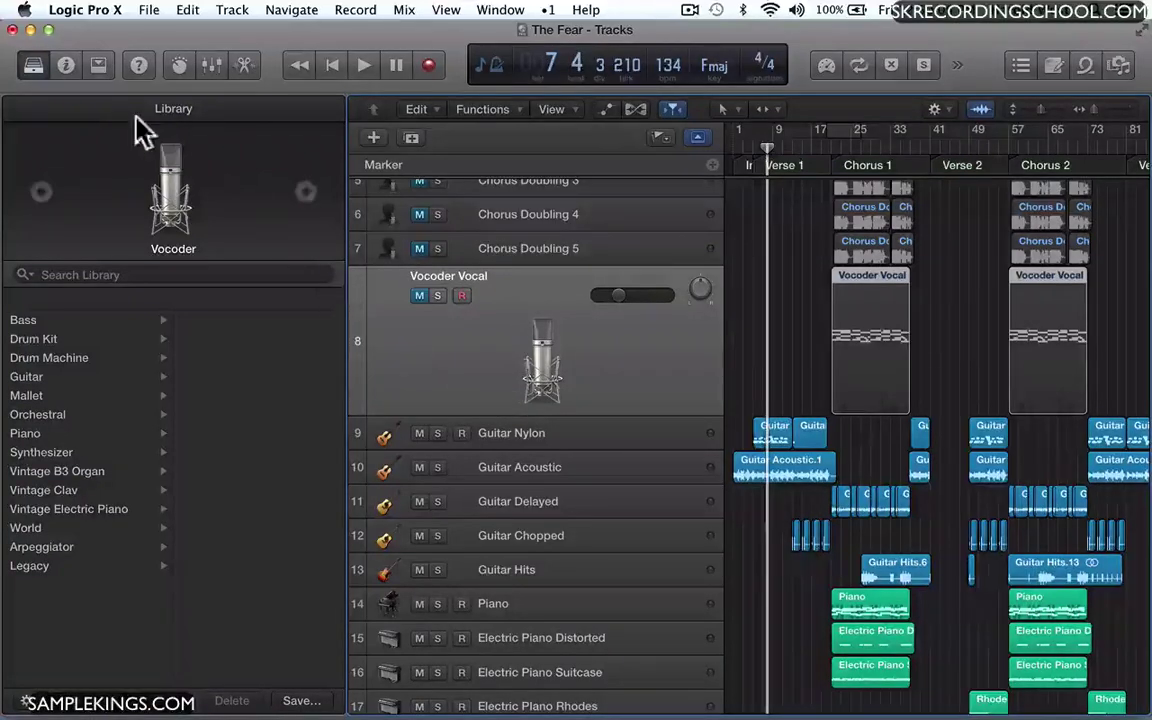
pyautogui.click(33, 65)
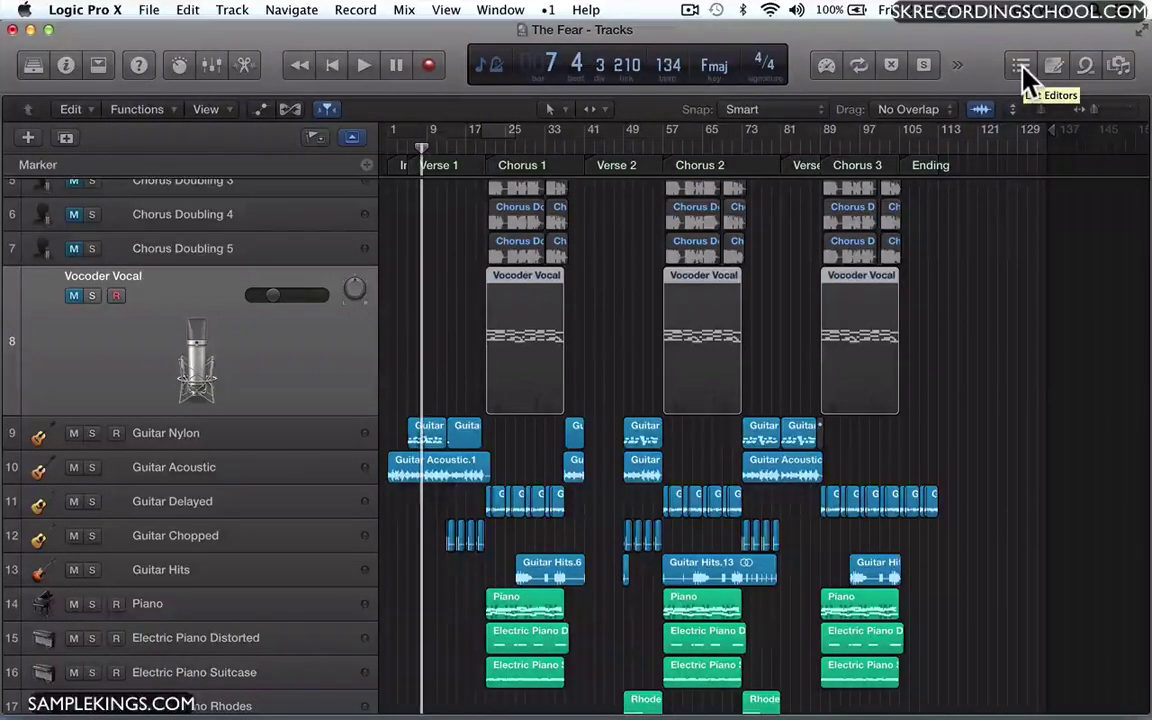
# Look through the All Files, Media (Audio and Movies) and Project browsers, and close the browser area
pyautogui.click(1120, 66)
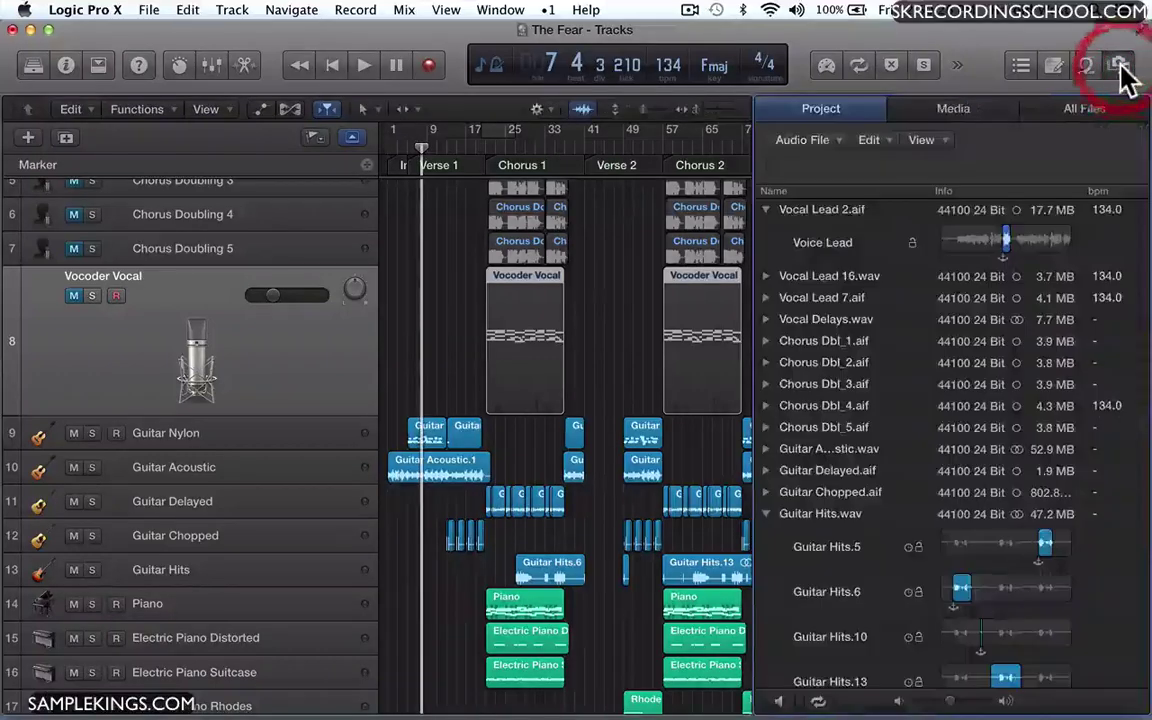
pyautogui.click(1085, 110)
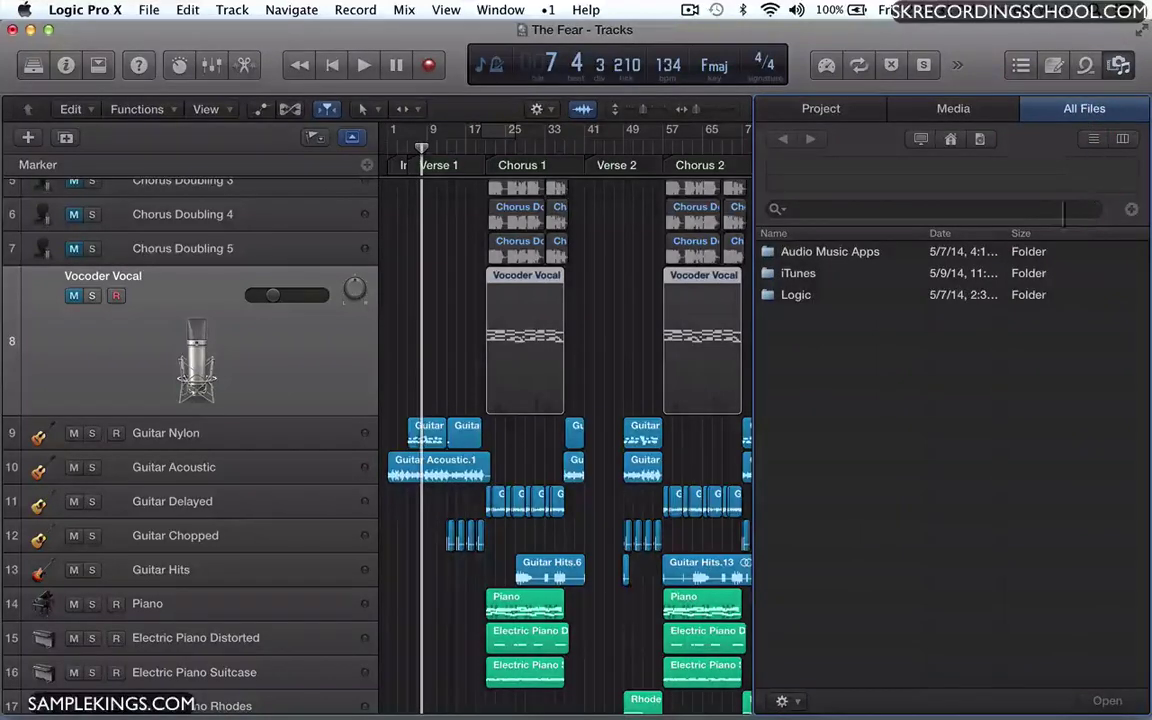
pyautogui.click(957, 109)
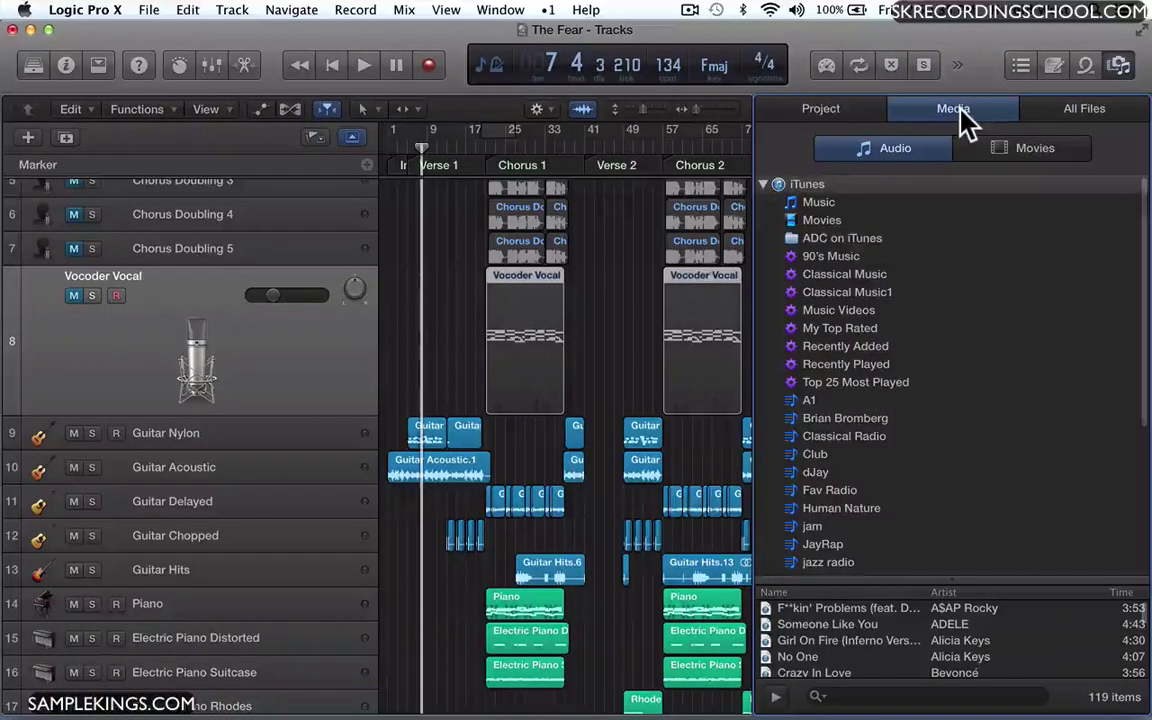
pyautogui.click(994, 150)
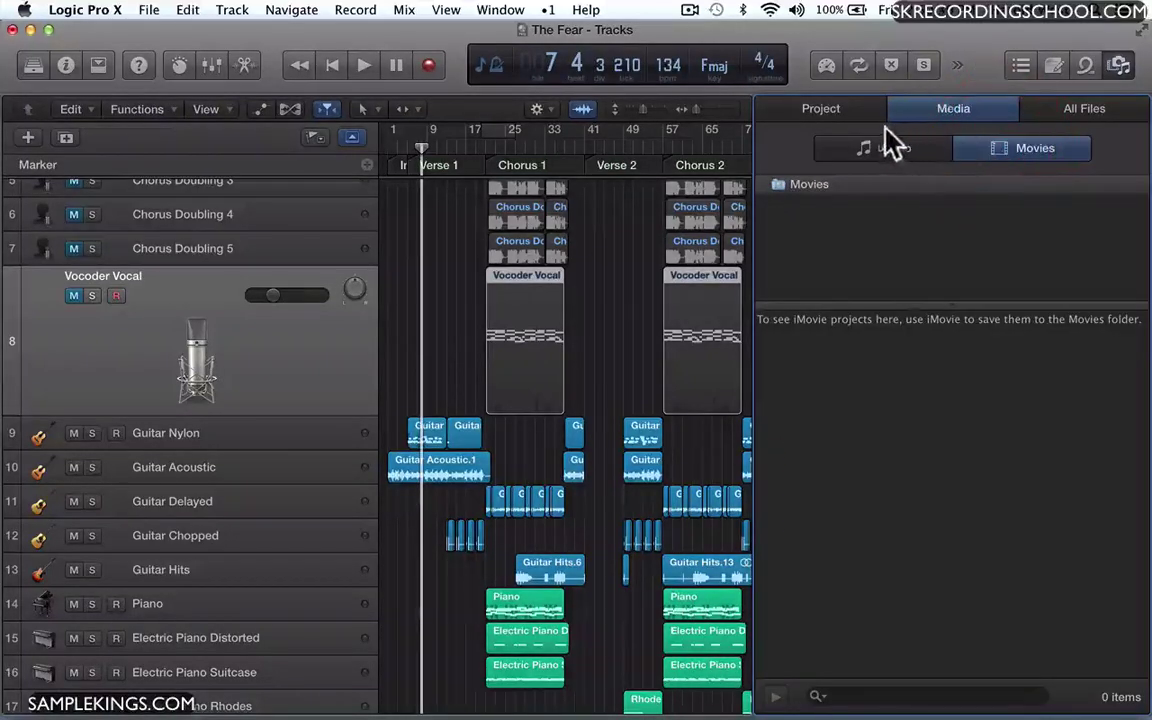
pyautogui.click(832, 112)
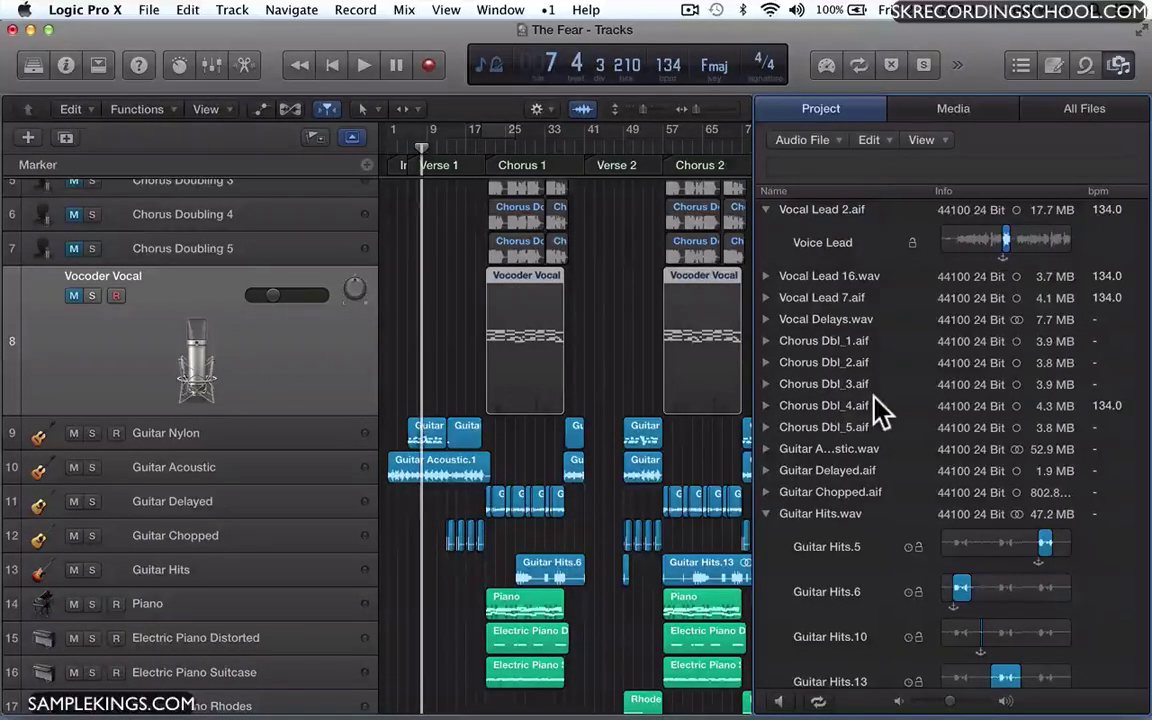
pyautogui.click(1120, 66)
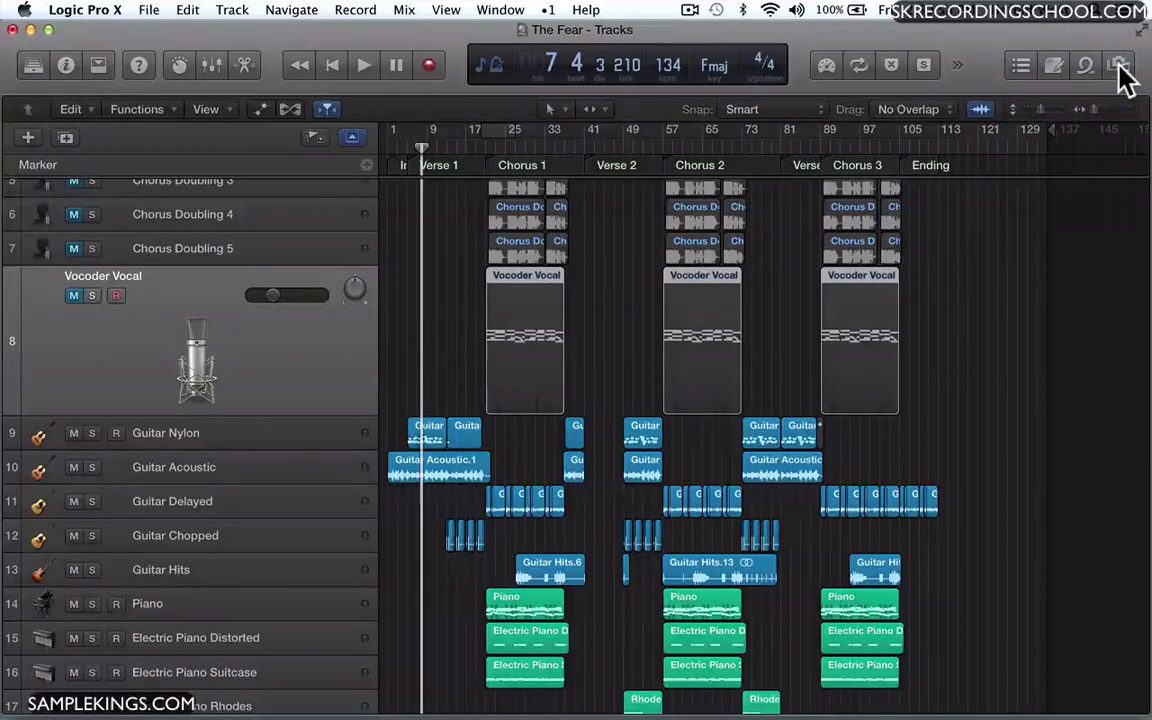
# View the loop browser's categories and its available time signature and scale filters without changing them
pyautogui.click(1086, 68)
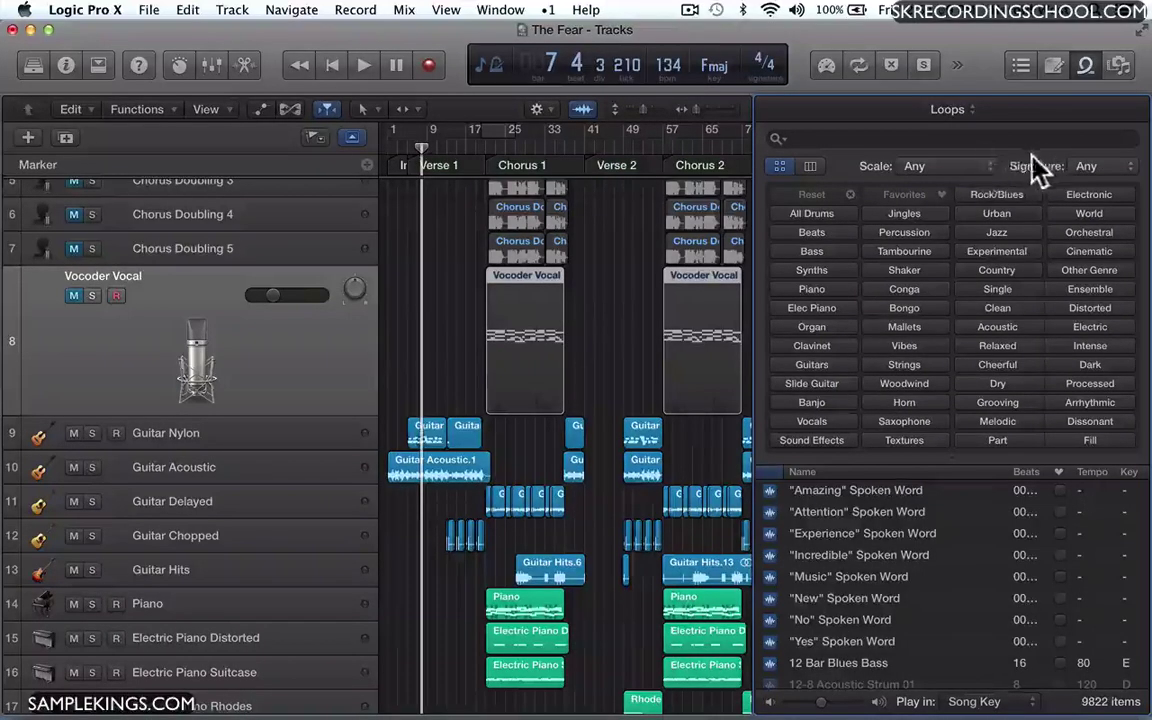
pyautogui.click(1131, 172)
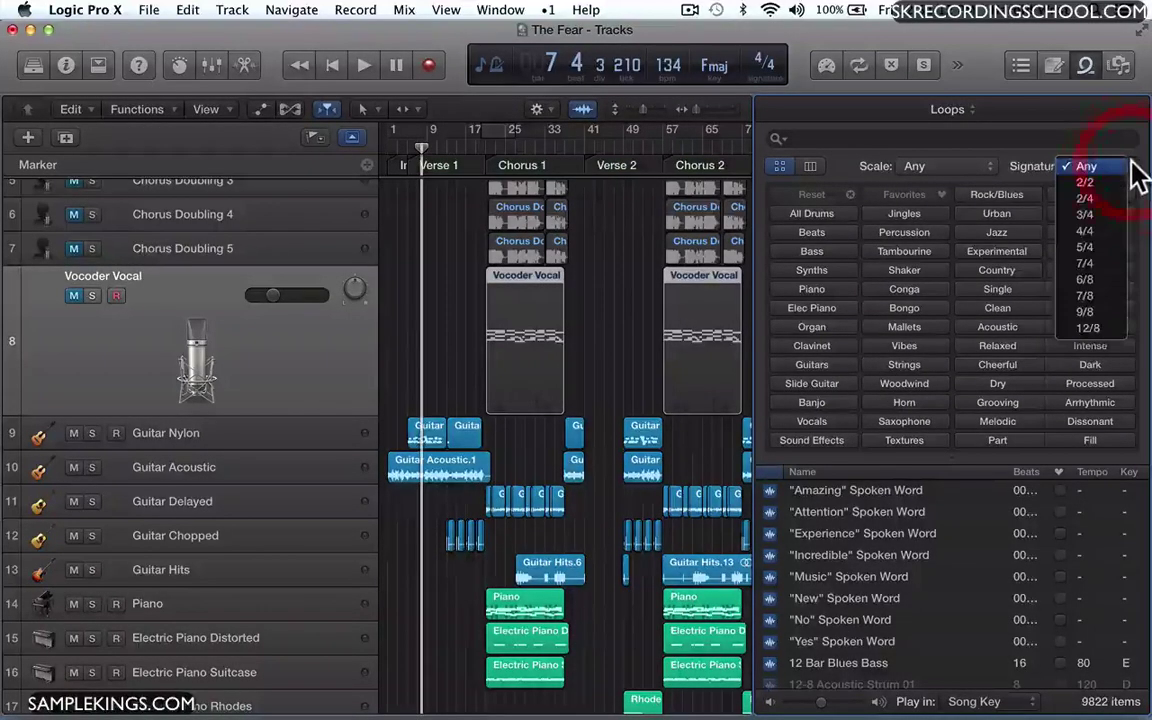
pyautogui.click(990, 170)
pyautogui.click(990, 172)
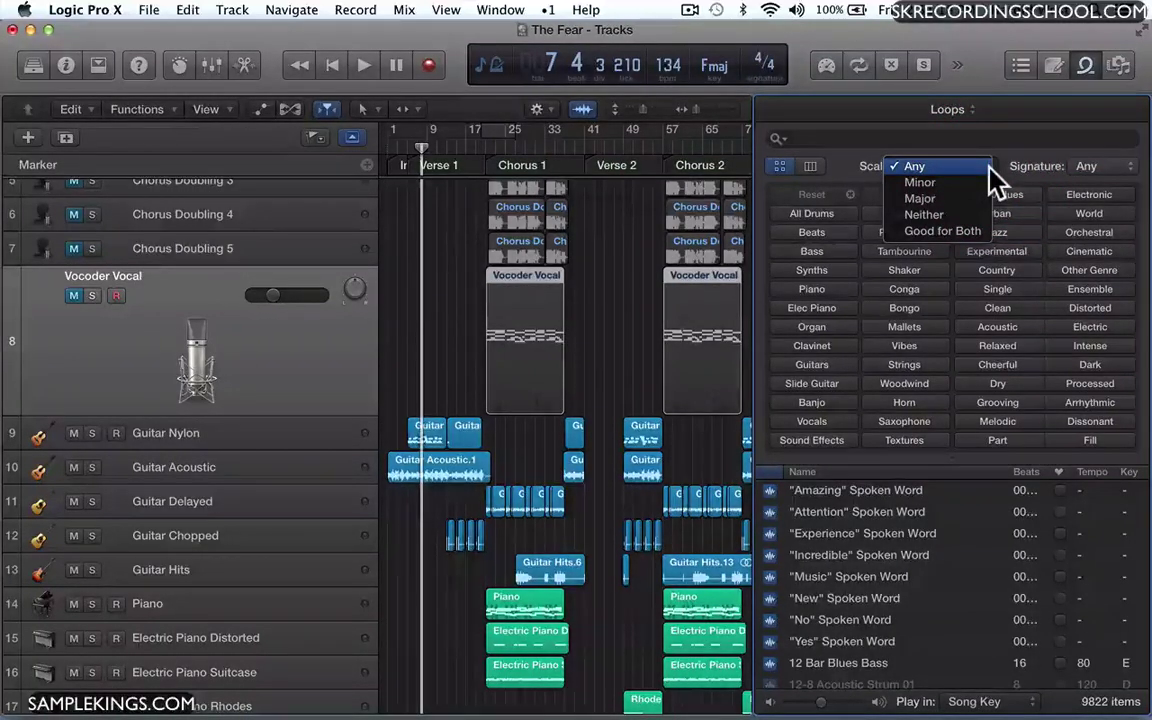
pyautogui.click(838, 166)
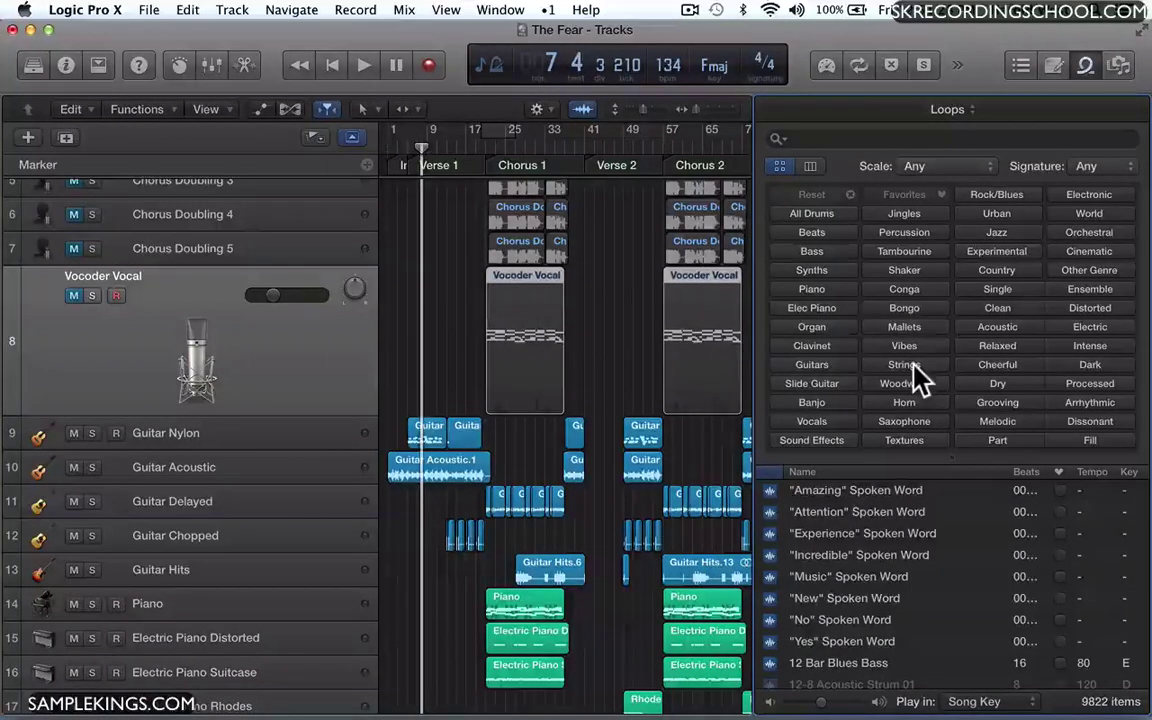
# Read the project notes in the Note Pad, select the Chorus Doubling 5 track, and close the notes
pyautogui.click(1054, 66)
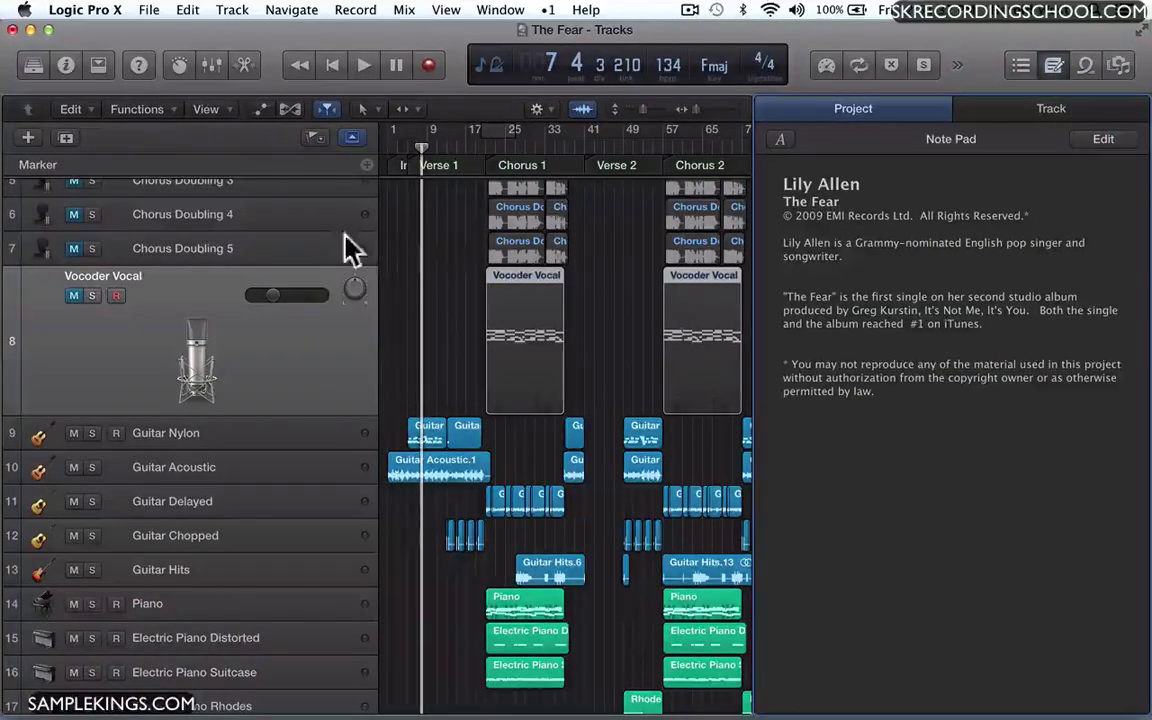
pyautogui.click(196, 250)
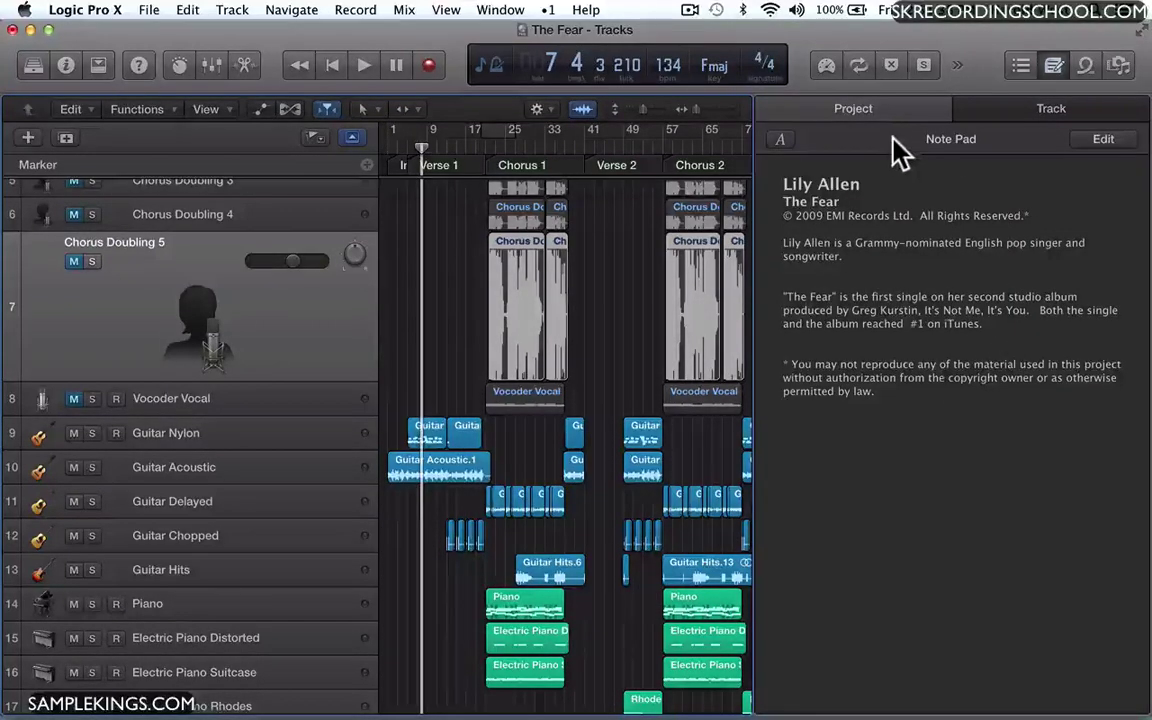
pyautogui.click(1054, 66)
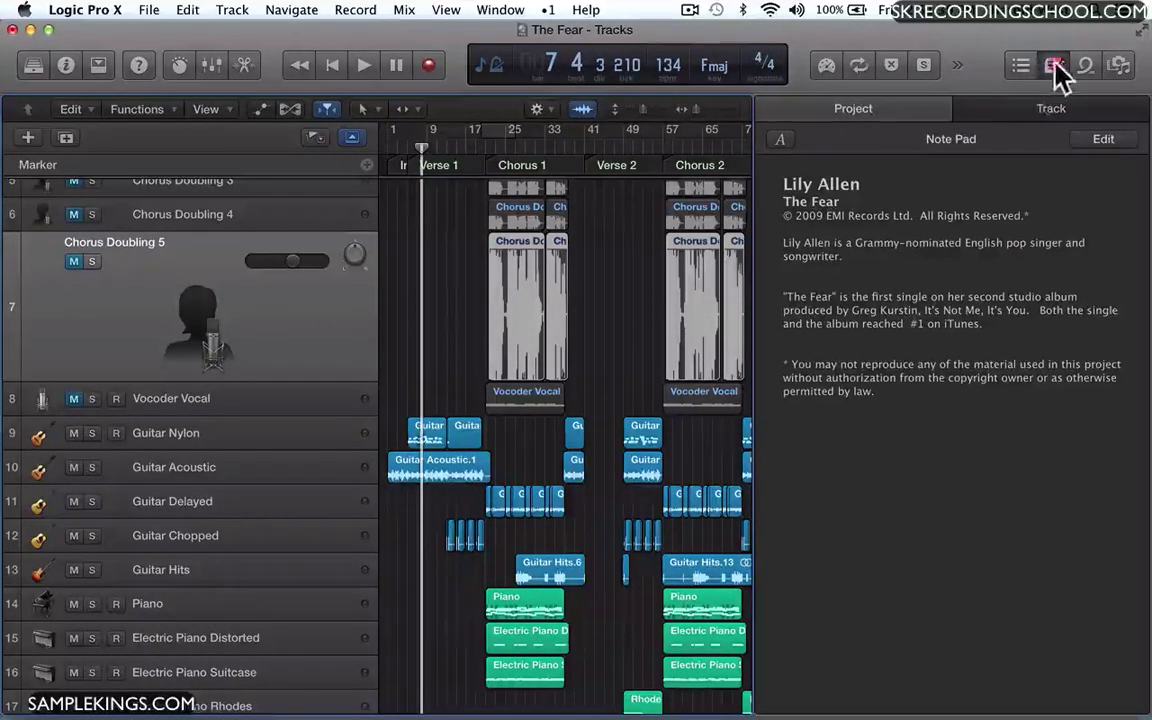
# Examine the Event, Marker, Tempo and Signature lists in the list editors, and close them
pyautogui.click(1021, 66)
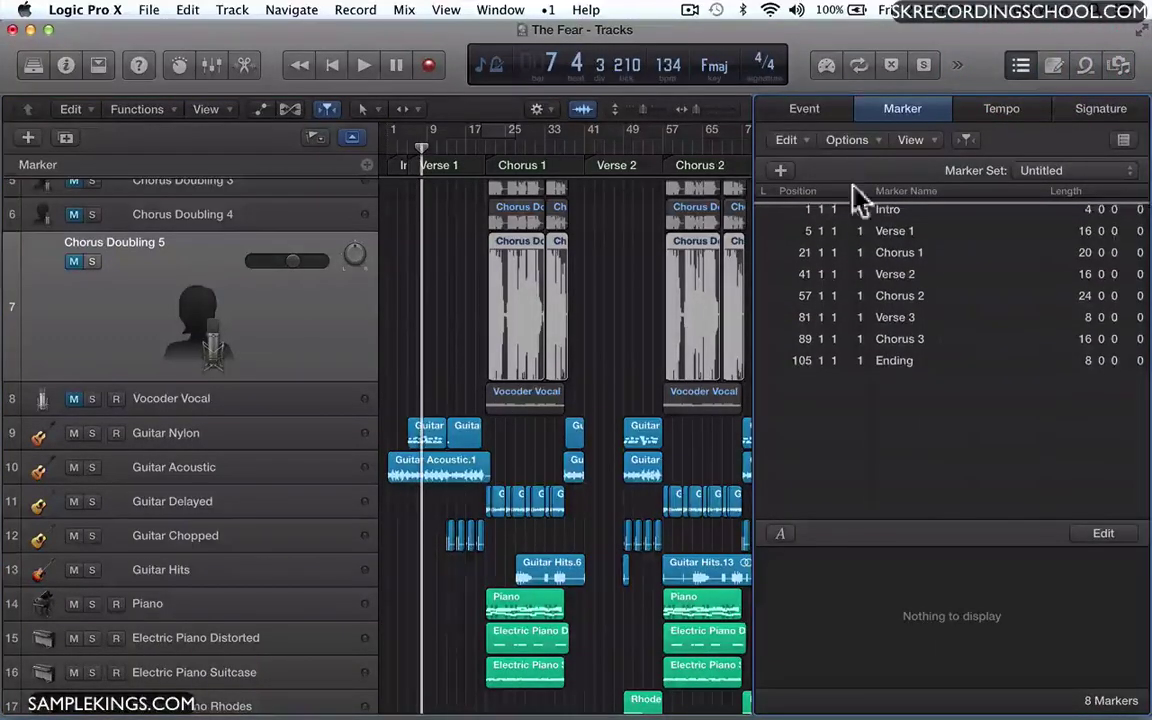
pyautogui.click(809, 108)
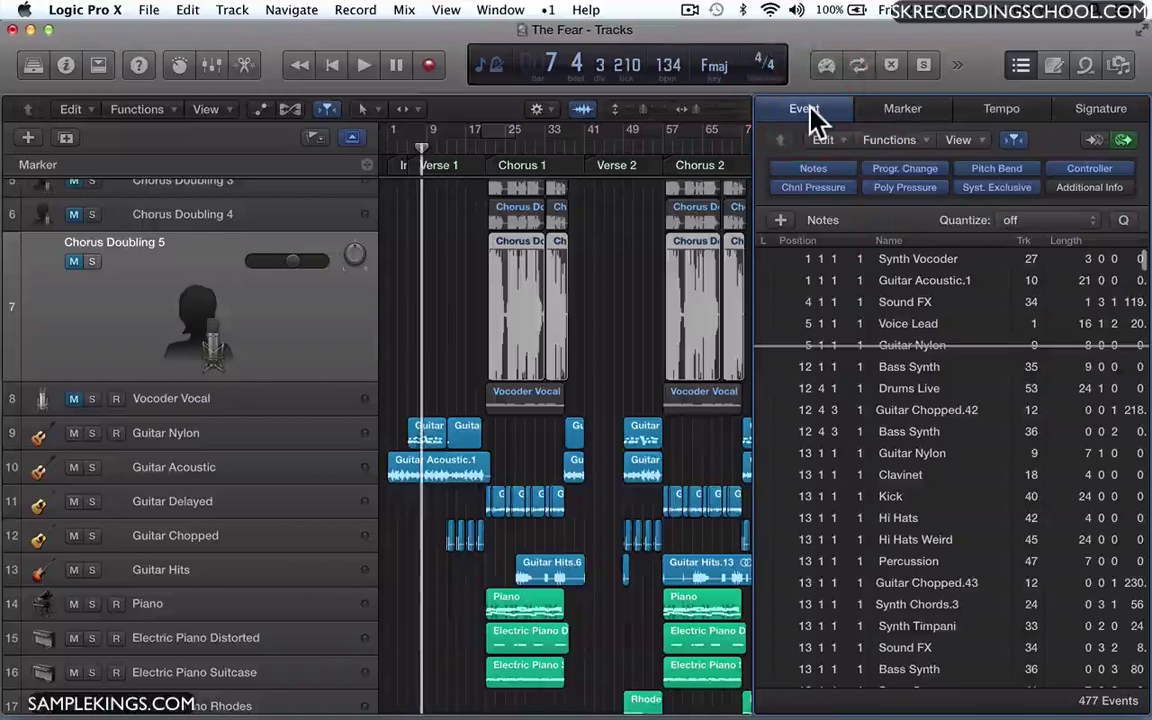
pyautogui.click(900, 110)
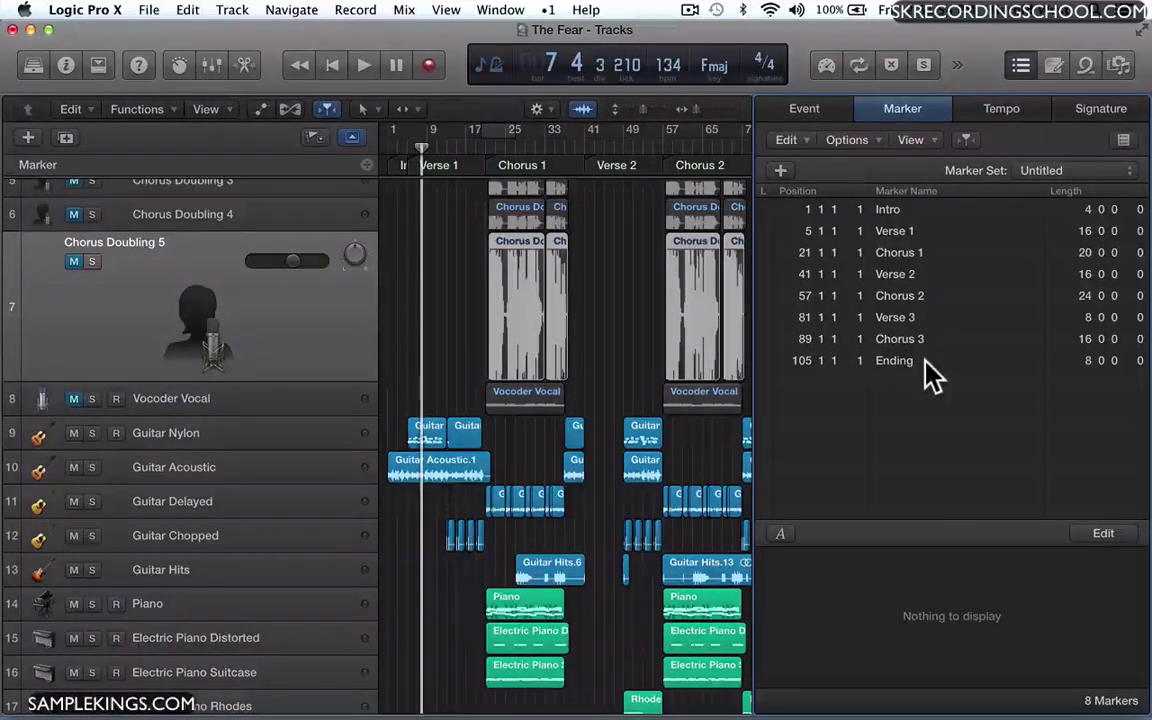
pyautogui.click(1000, 110)
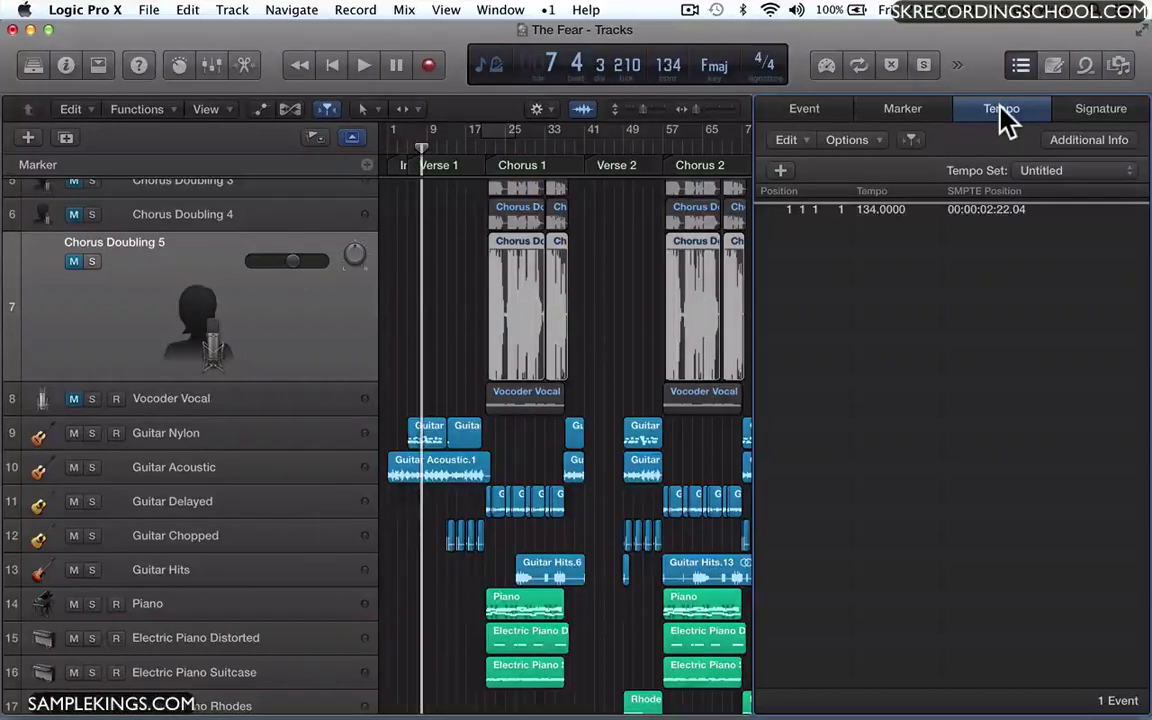
pyautogui.click(1110, 118)
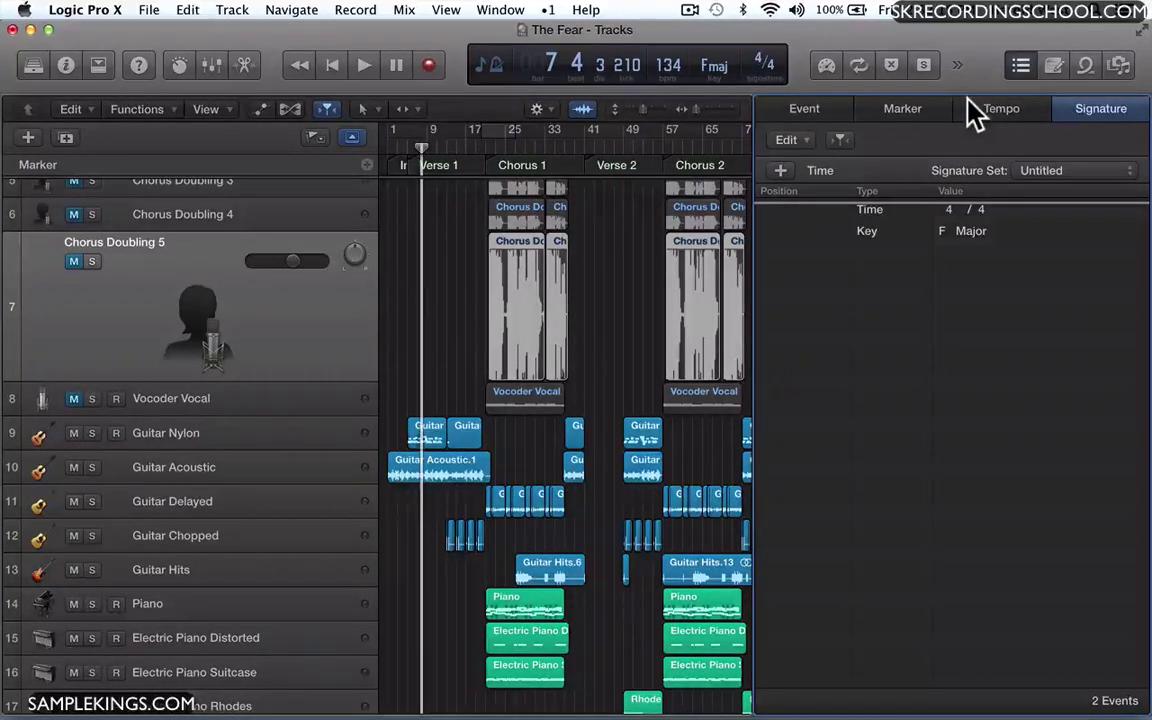
pyautogui.click(1019, 65)
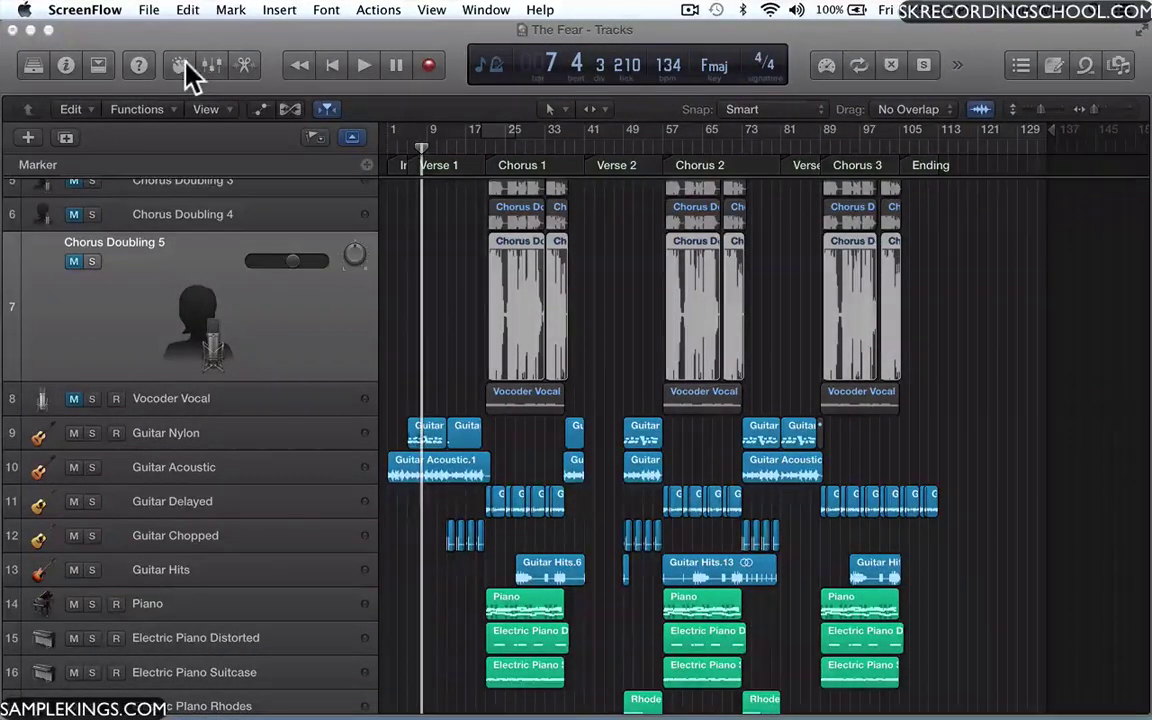
# Open the mixer, enlarge it over the tracks area, and look through its channel strips up to the Master strip
pyautogui.click(210, 65)
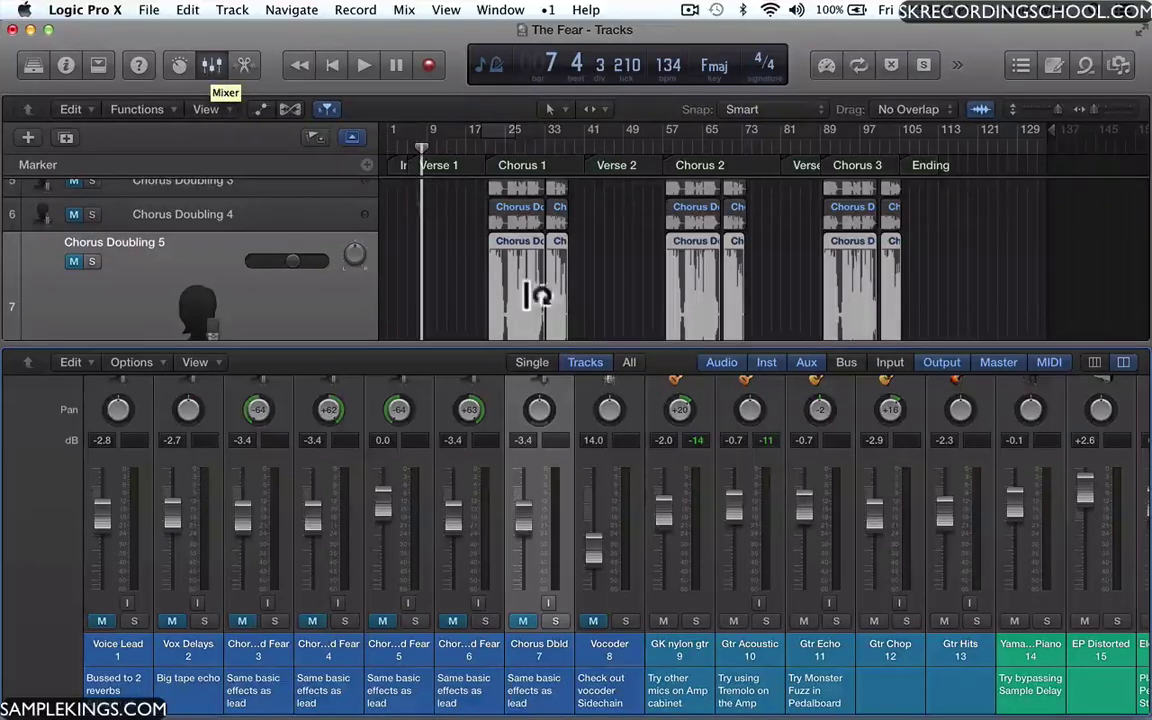
pyautogui.moveTo(568, 342); pyautogui.dragTo(553, 129)
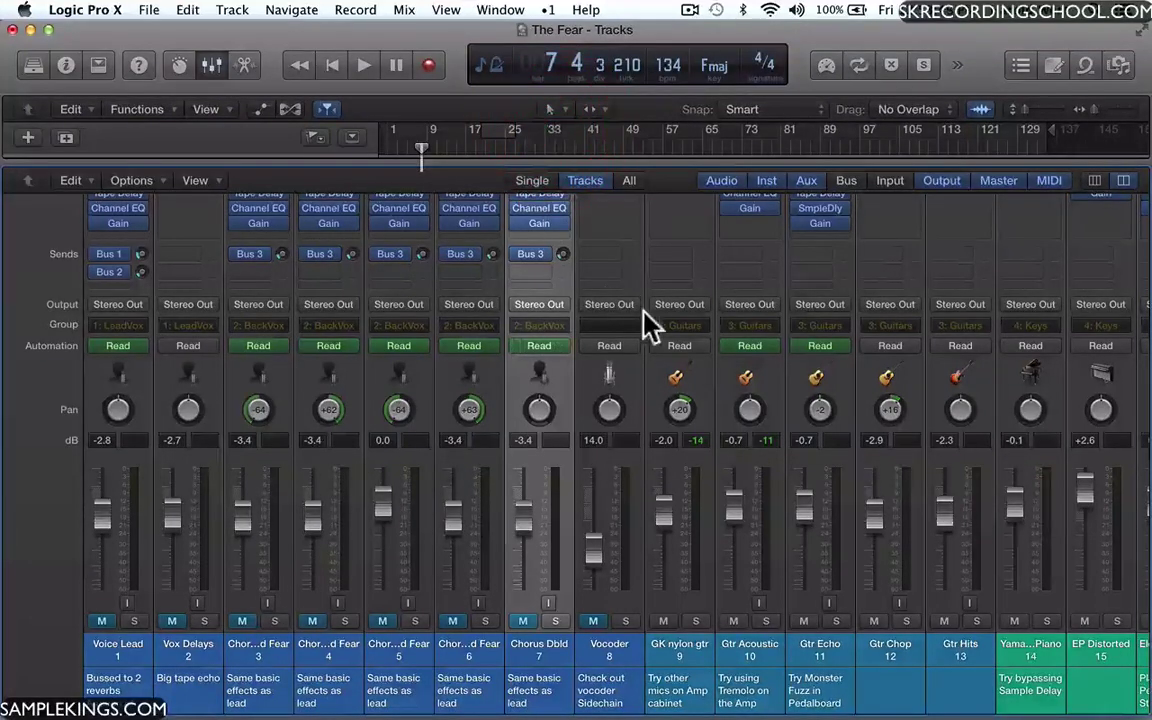
pyautogui.hscroll(5, 648, 325)
pyautogui.hscroll(15, 648, 325)
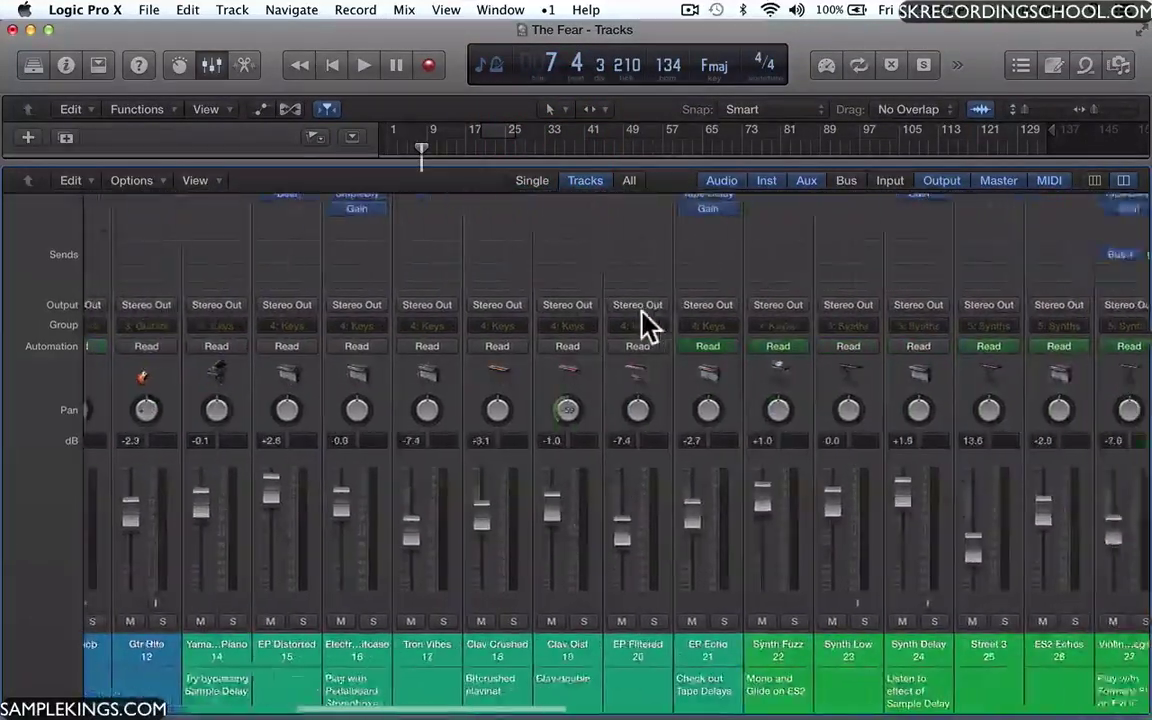
pyautogui.hscroll(12, 645, 325)
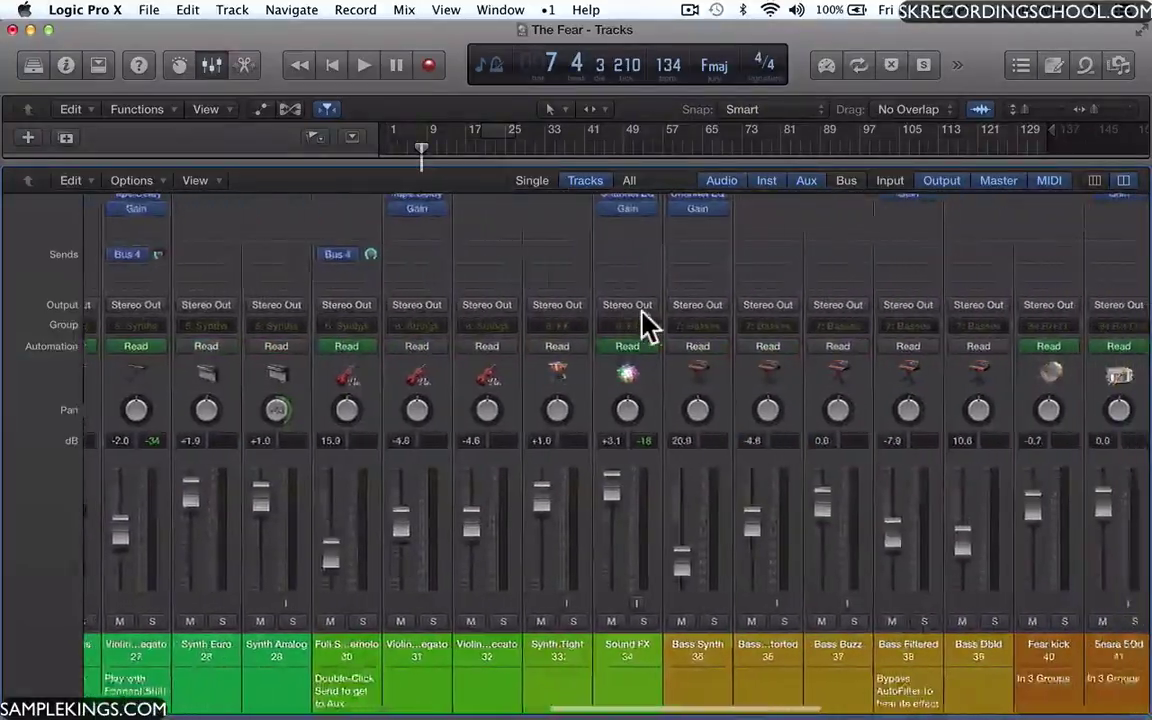
pyautogui.hscroll(-12, 645, 325)
pyautogui.hscroll(-20, 645, 325)
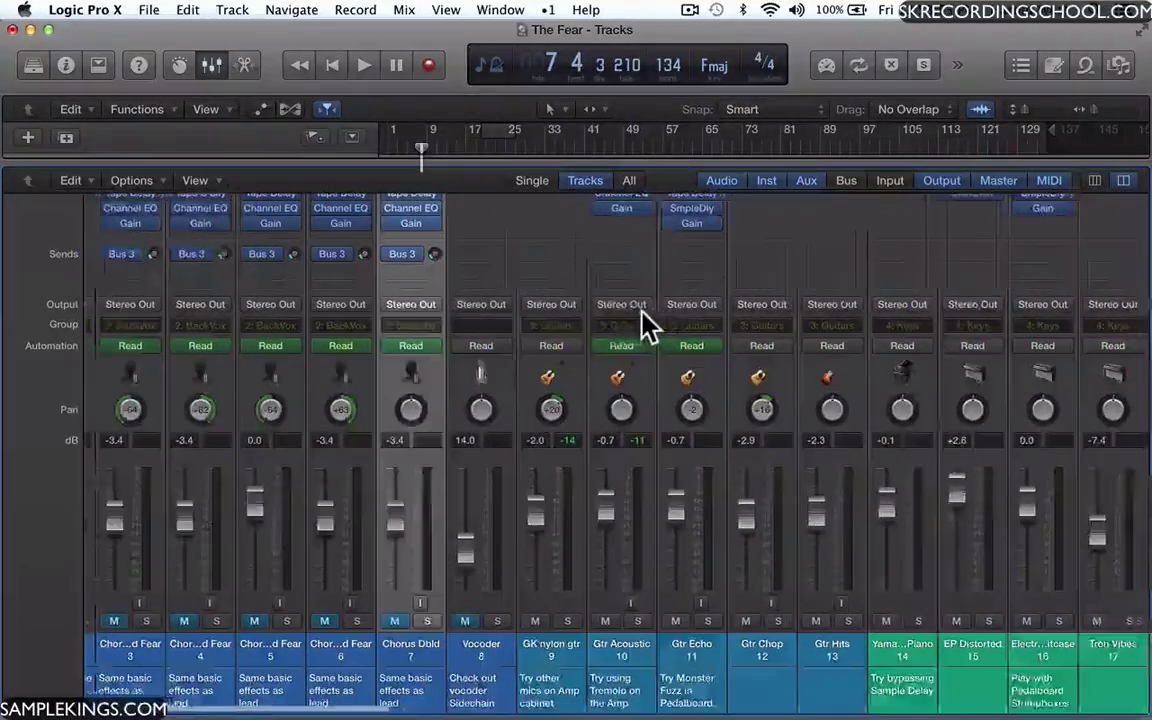
pyautogui.hscroll(20, 648, 325)
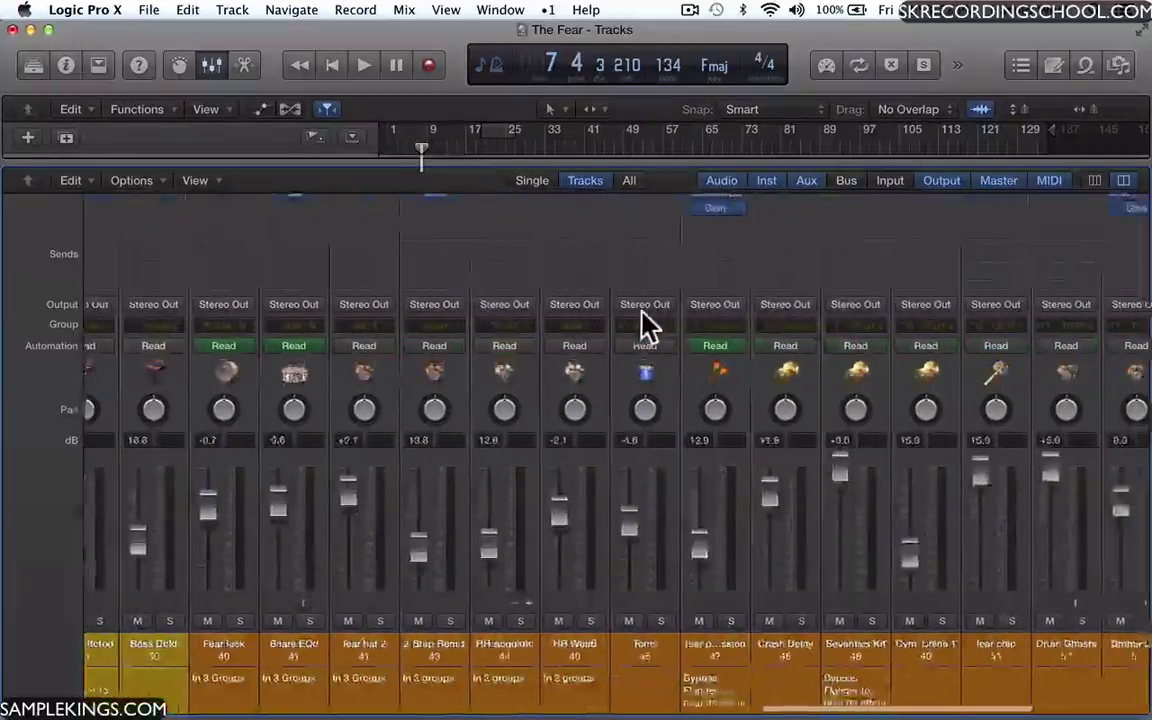
pyautogui.hscroll(10, 645, 325)
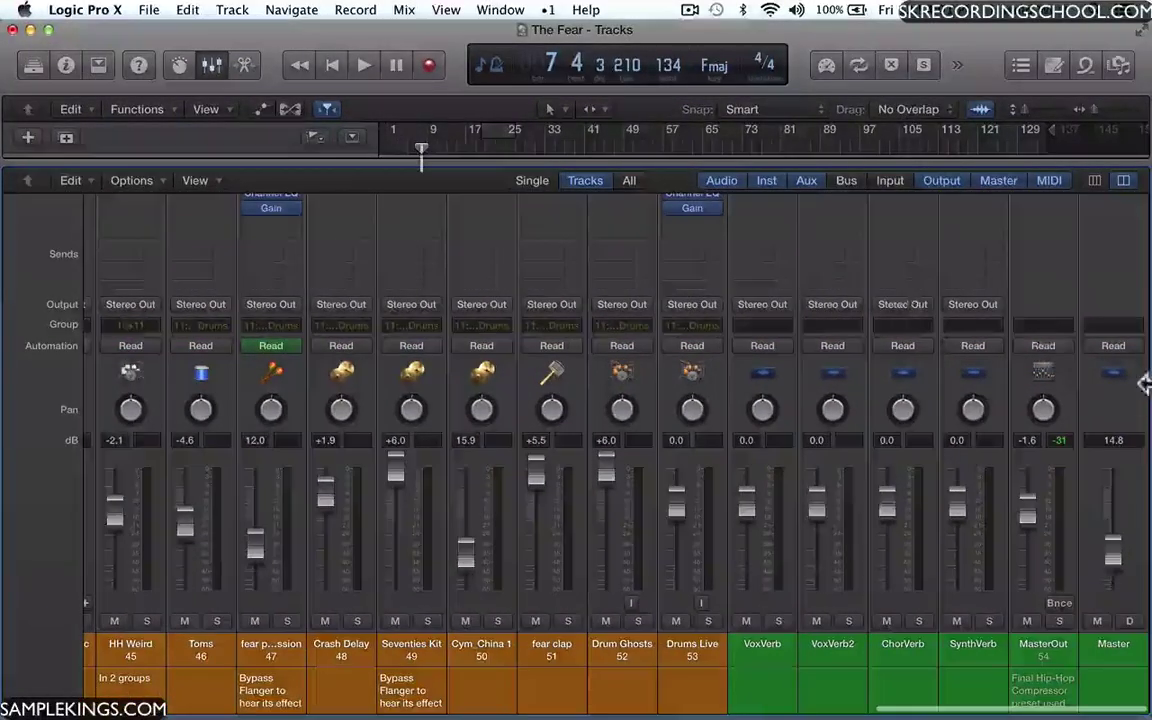
# Set the Master channel strip's level to about -5.9 dB and close the mixer
pyautogui.moveTo(1110, 550); pyautogui.dragTo(1091, 508)
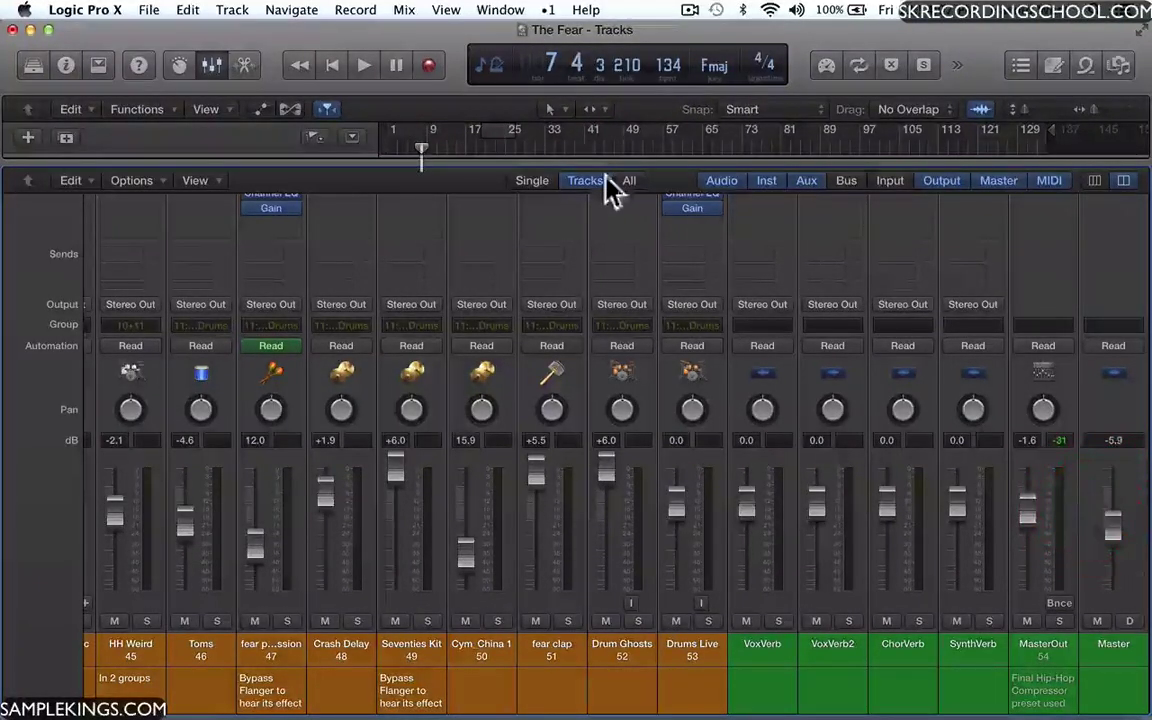
pyautogui.moveTo(591, 174); pyautogui.dragTo(667, 712)
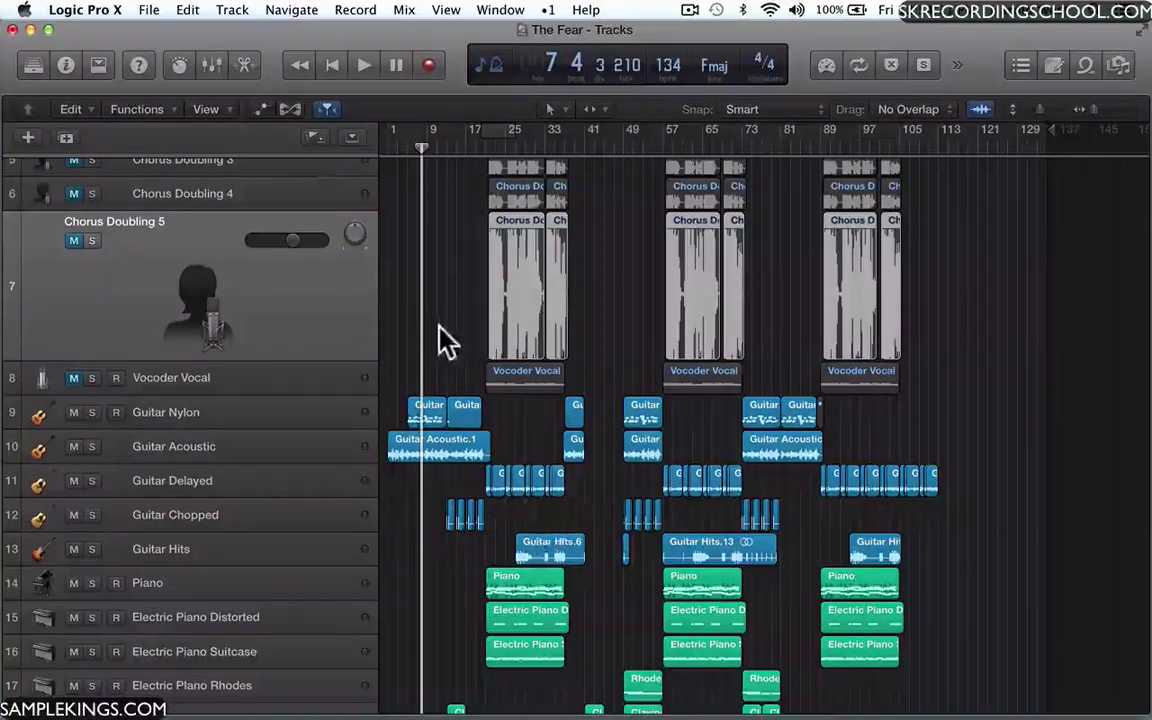
# Open the editors and examine the Piano track's first region in the Step Editor, Score and Piano Roll, ending with a slightly shorter editor area
pyautogui.click(245, 66)
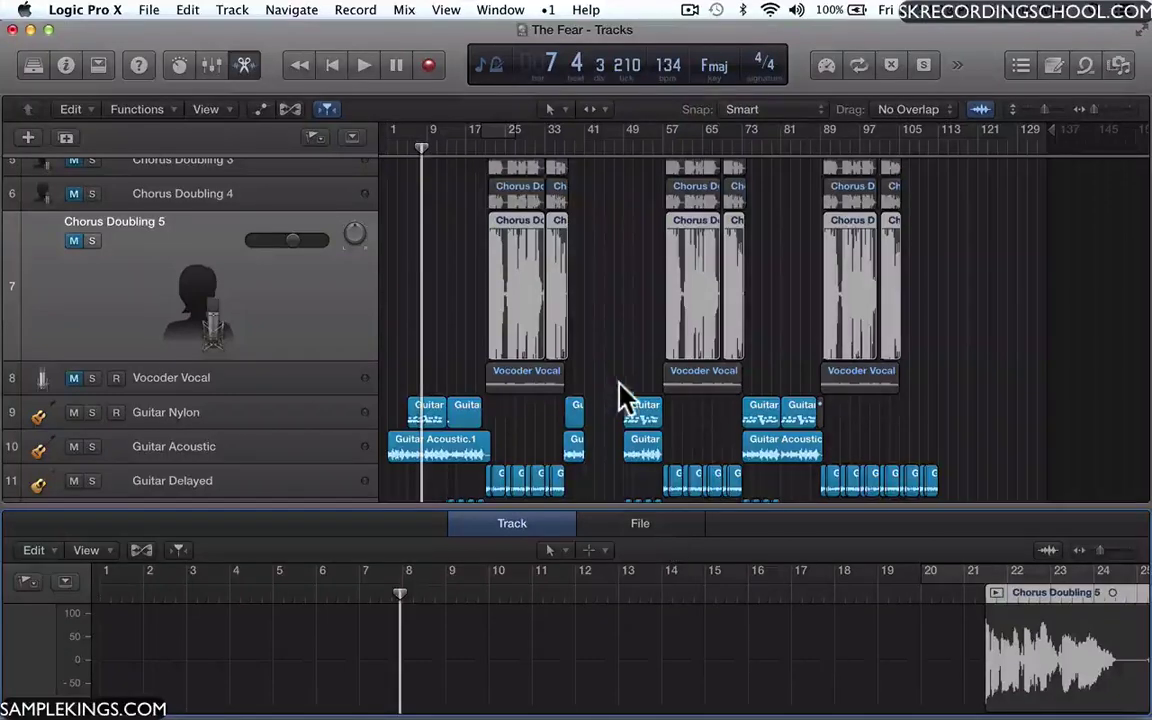
pyautogui.scroll(-5, 617, 390)
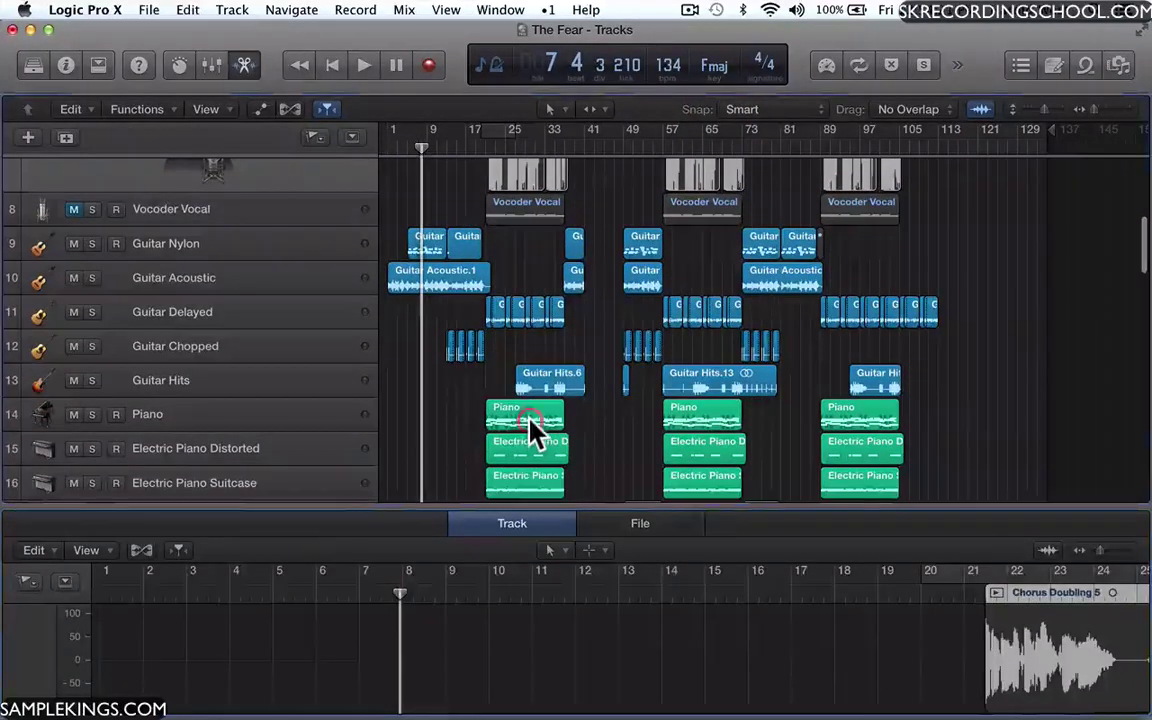
pyautogui.click(530, 428)
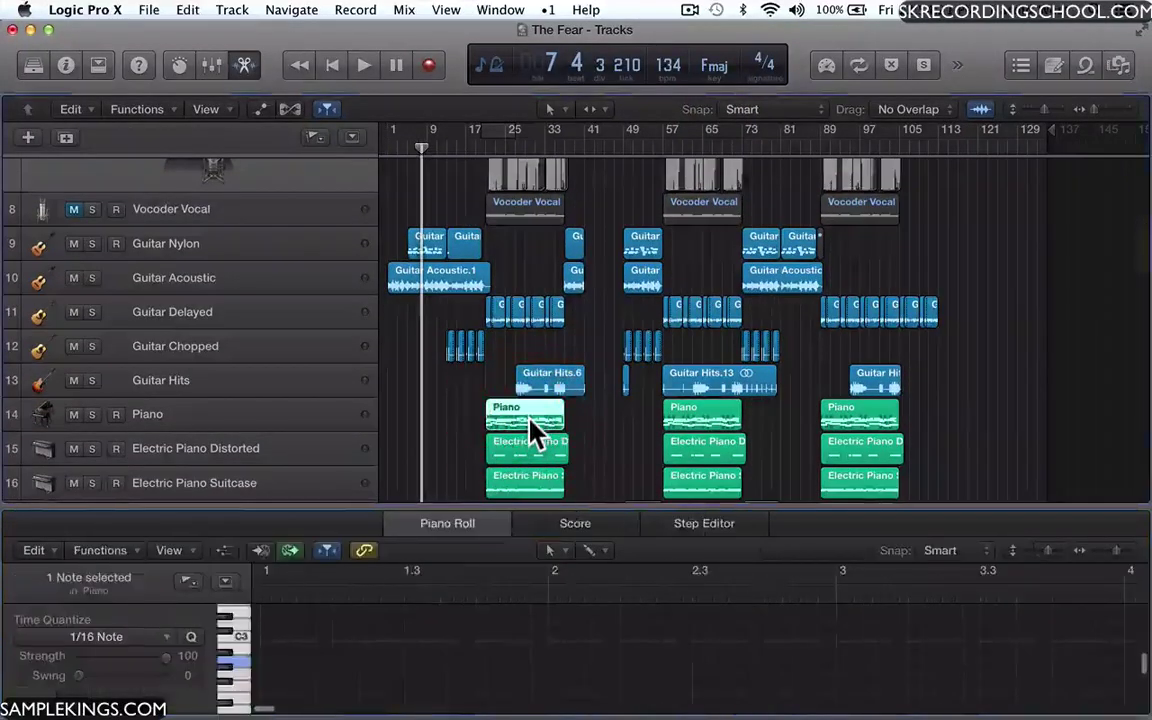
pyautogui.click(705, 524)
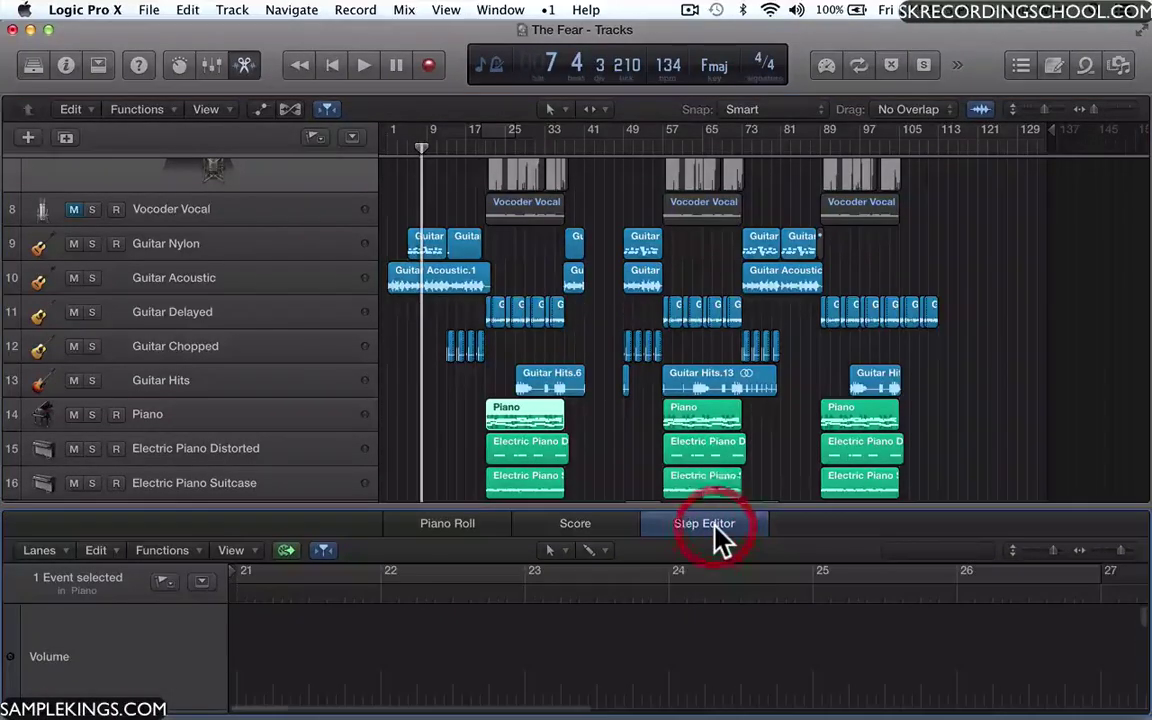
pyautogui.click(587, 537)
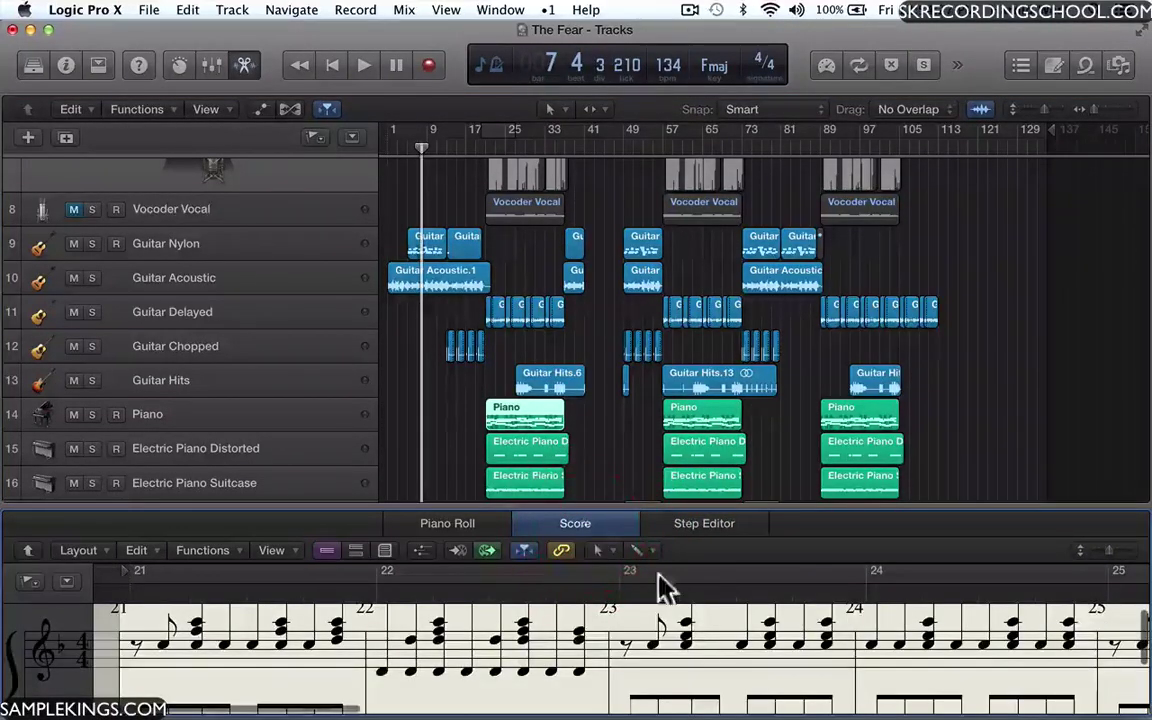
pyautogui.click(458, 524)
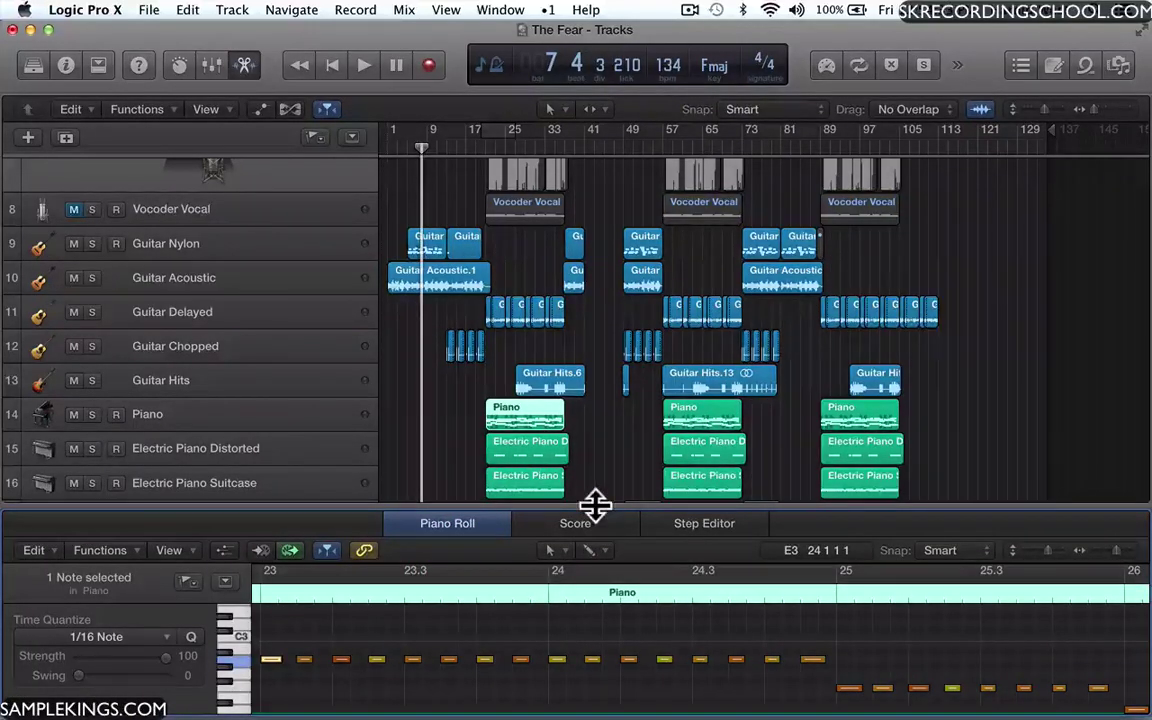
pyautogui.moveTo(595, 505); pyautogui.dragTo(576, 530)
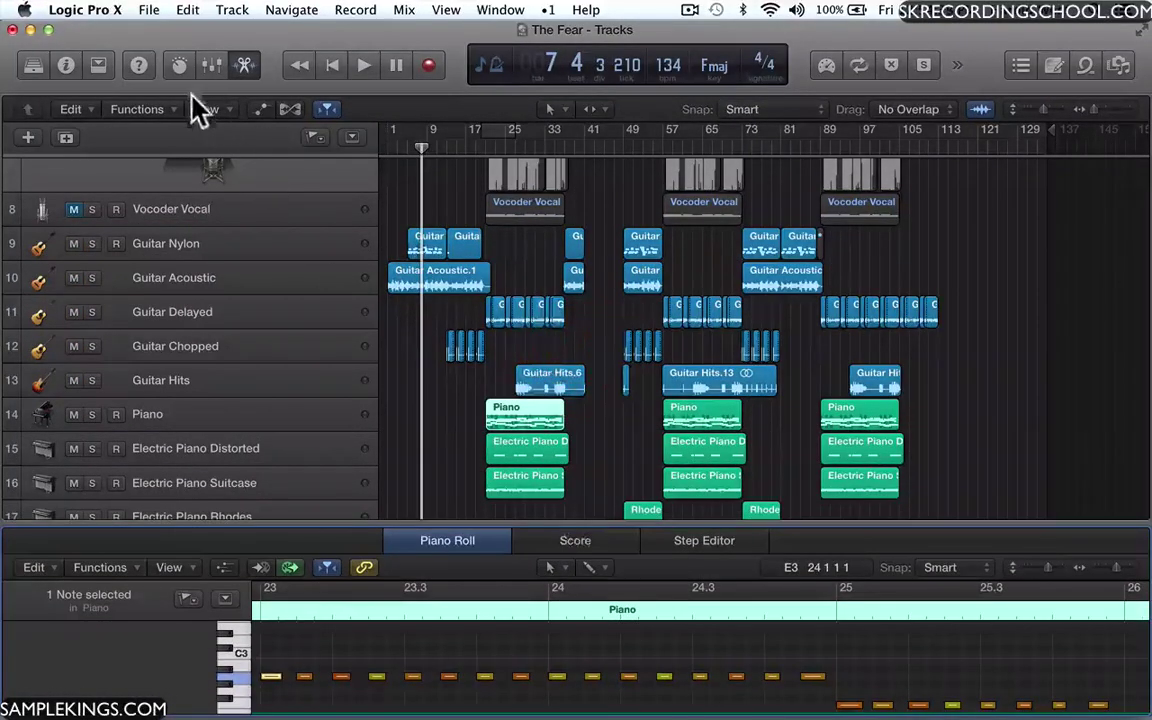
# View the mixer again, examine the enlarged Smart Controls with their Compressor, Pitch Correction and Limiter knobs, and close them
pyautogui.click(210, 66)
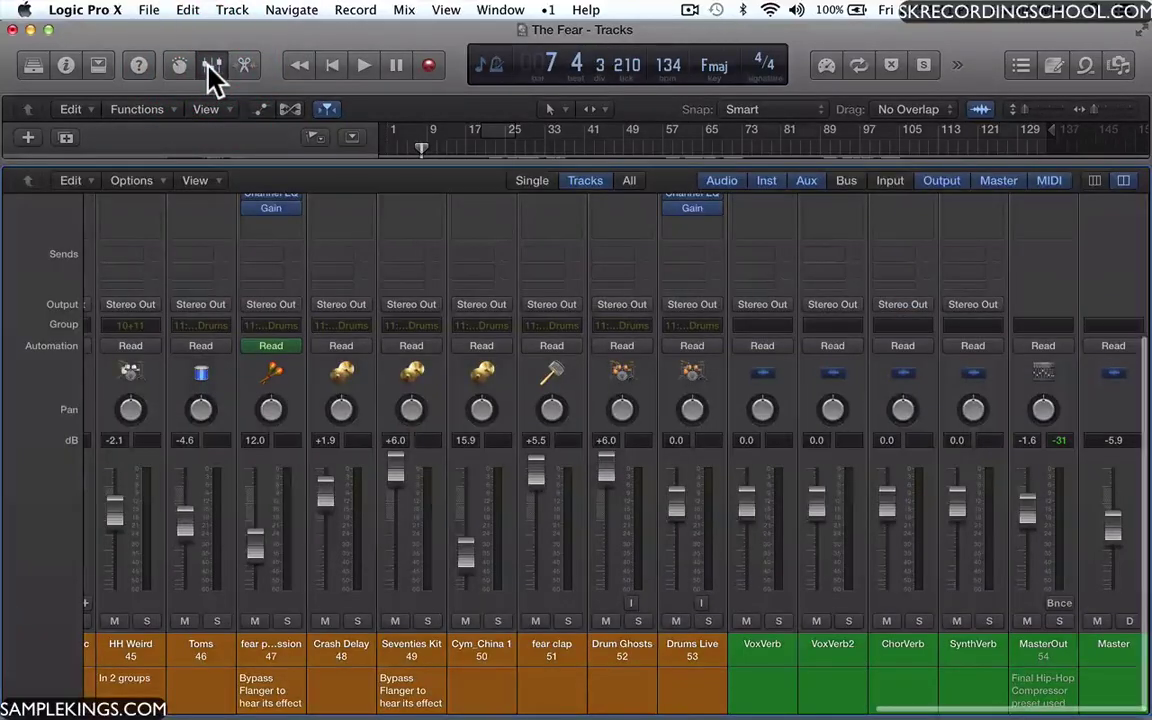
pyautogui.click(176, 68)
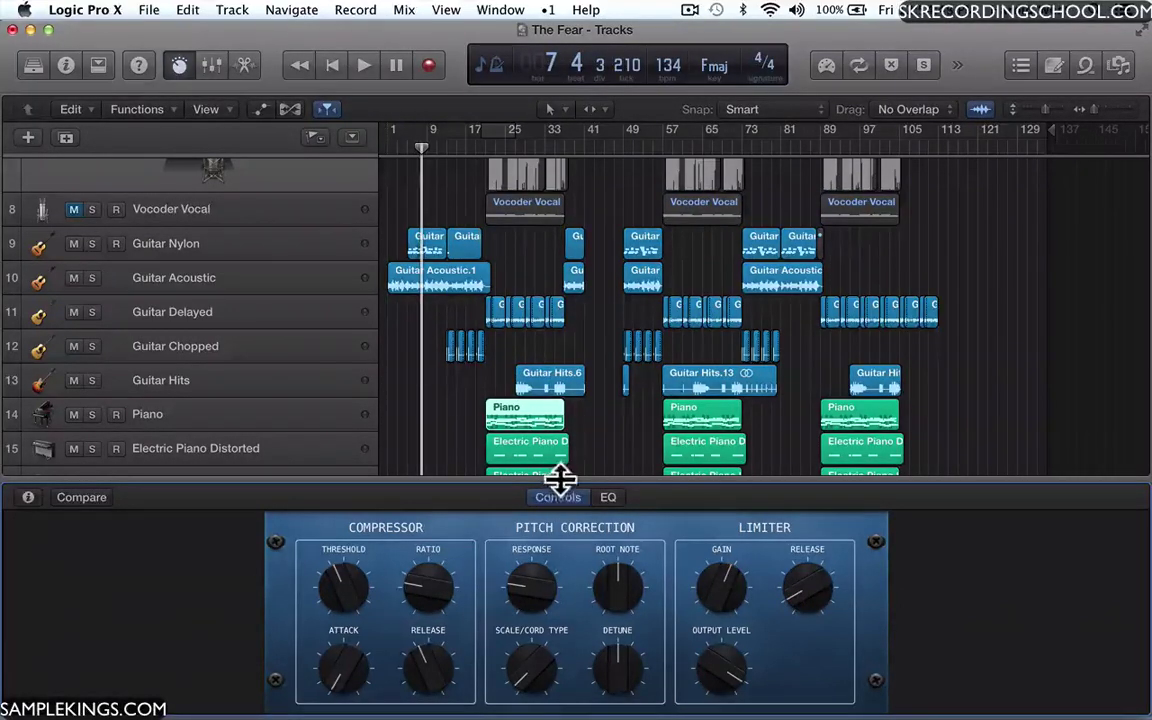
pyautogui.moveTo(560, 479); pyautogui.dragTo(560, 396)
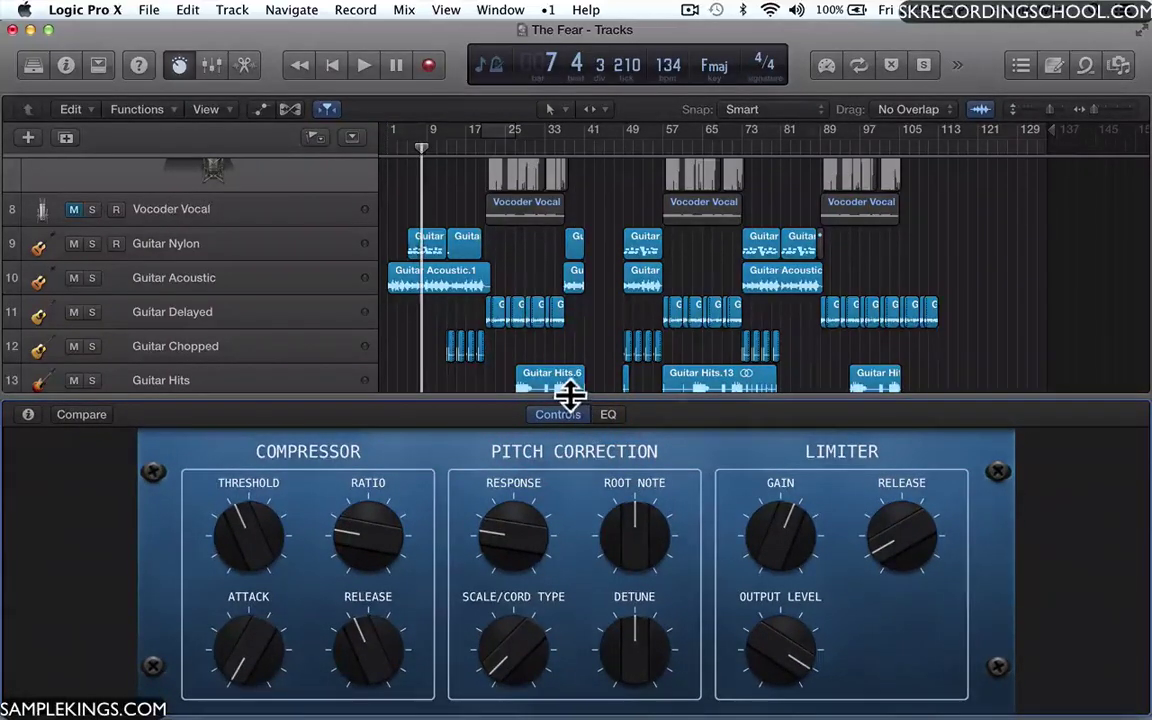
pyautogui.moveTo(569, 395); pyautogui.dragTo(566, 358)
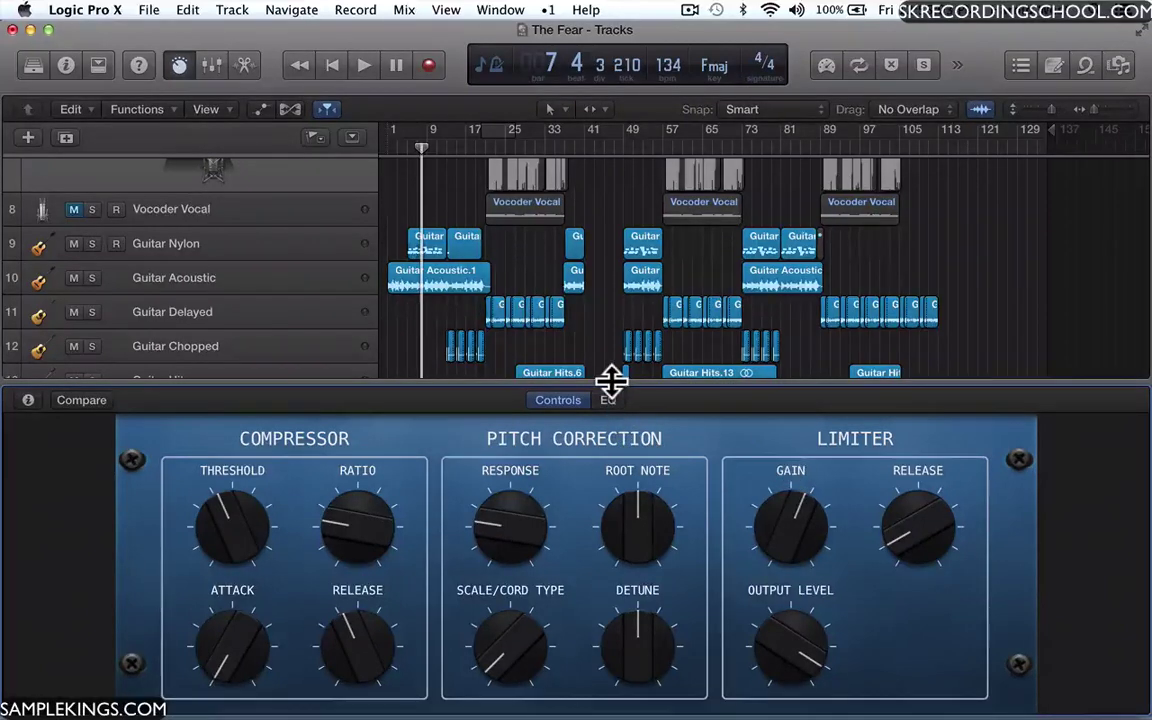
pyautogui.moveTo(612, 383); pyautogui.dragTo(617, 694)
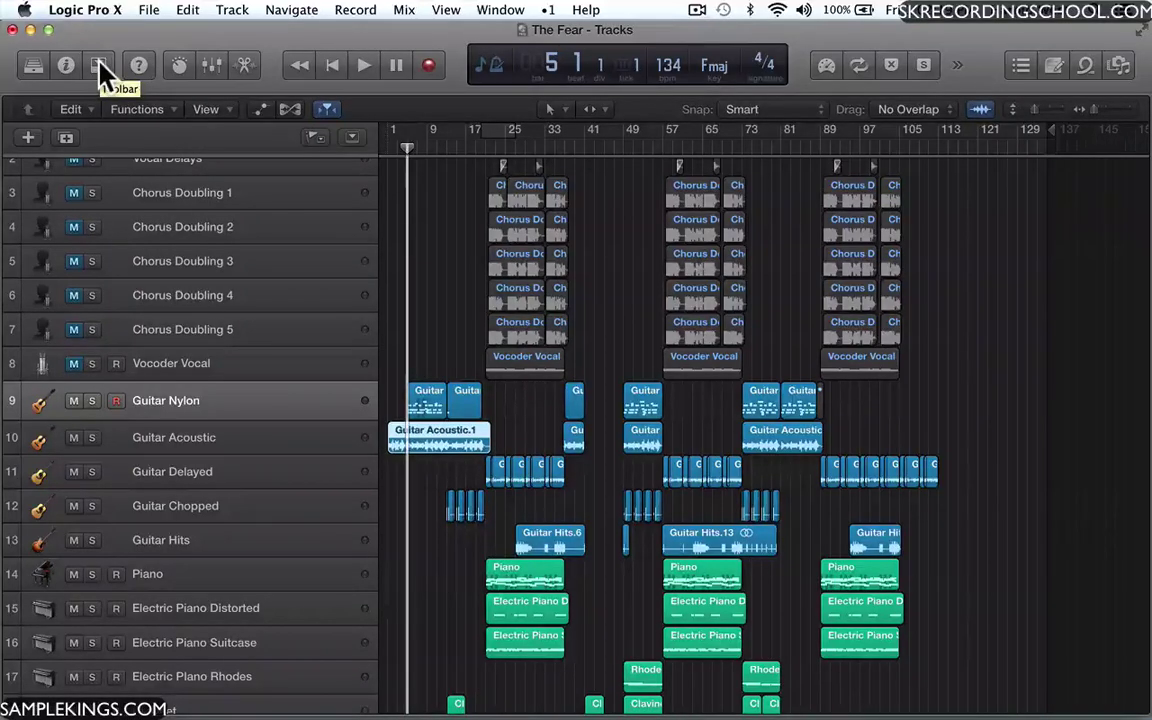
# Show the toolbar to look over its functions, select the Chorus Doubling 3 region near bar 57, and hide the toolbar
pyautogui.click(100, 66)
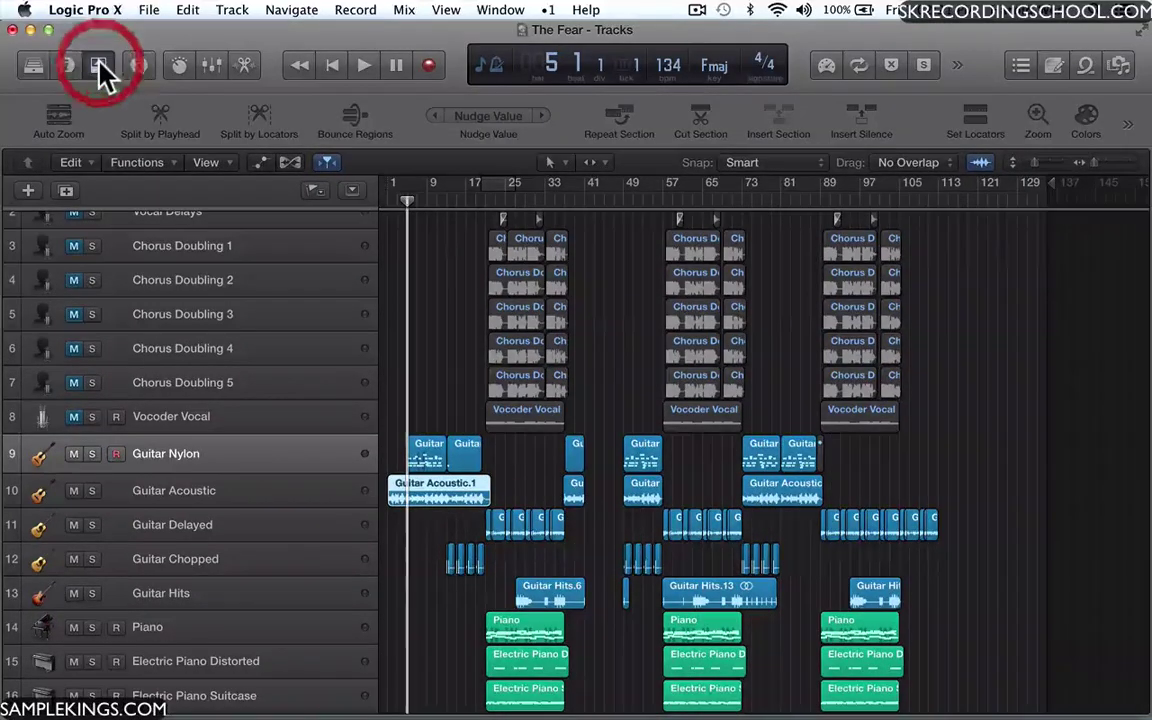
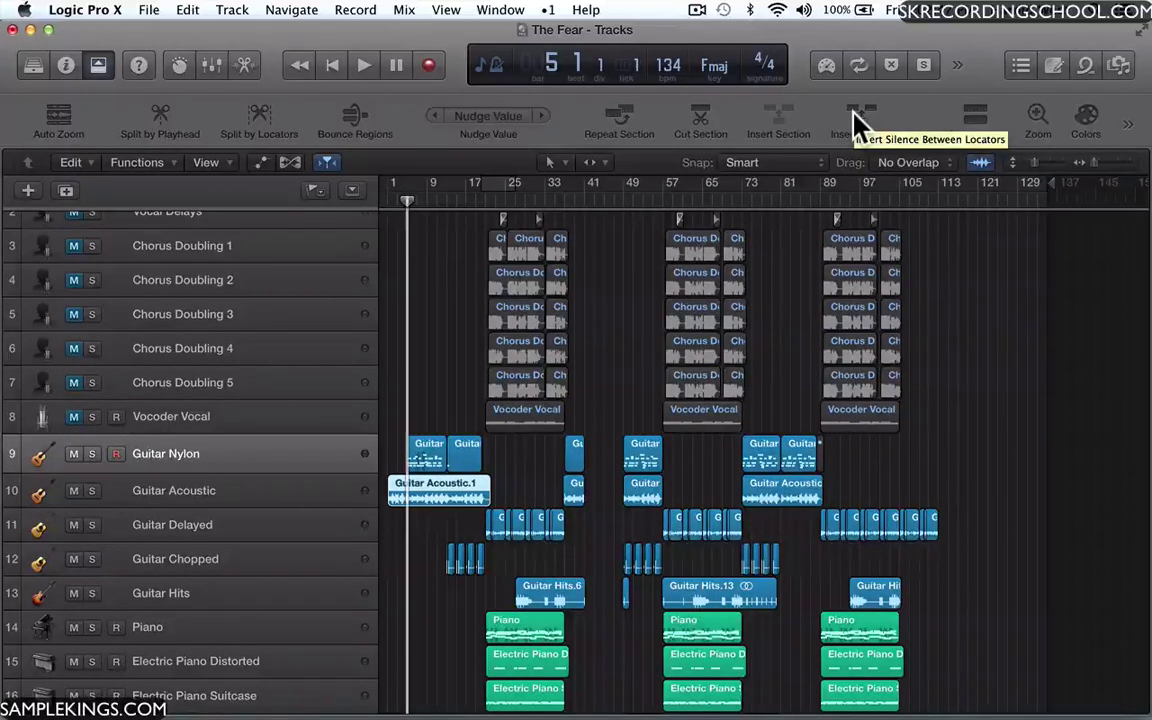
pyautogui.click(702, 323)
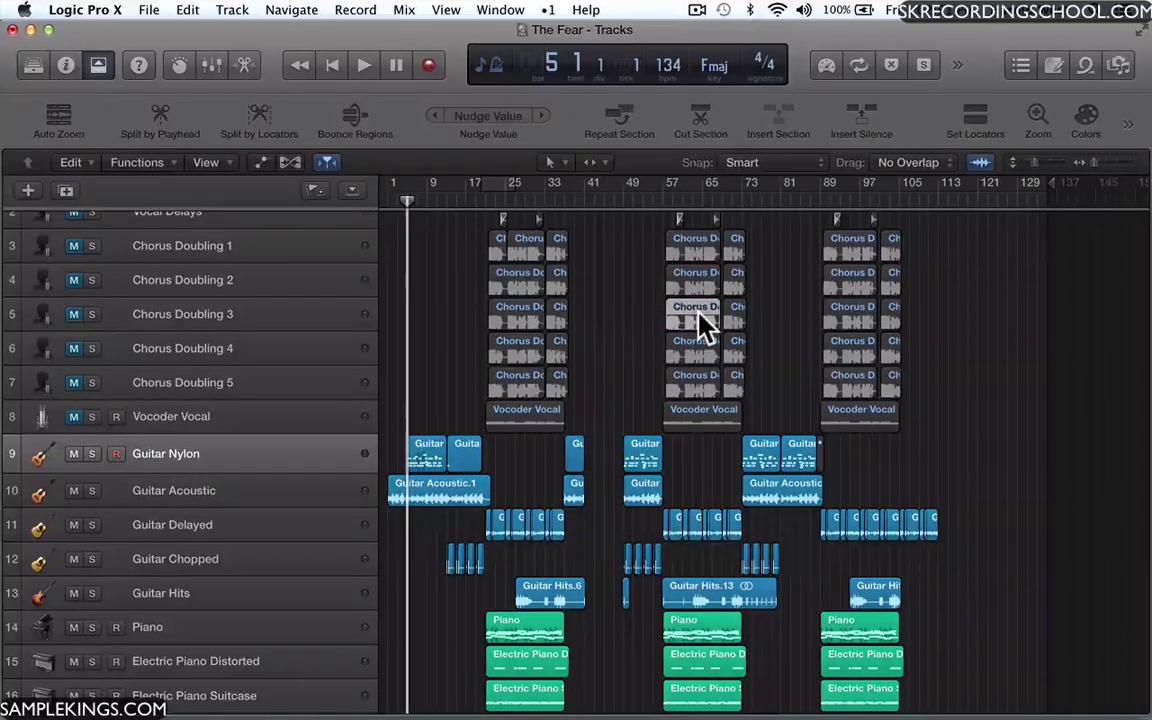
pyautogui.click(97, 66)
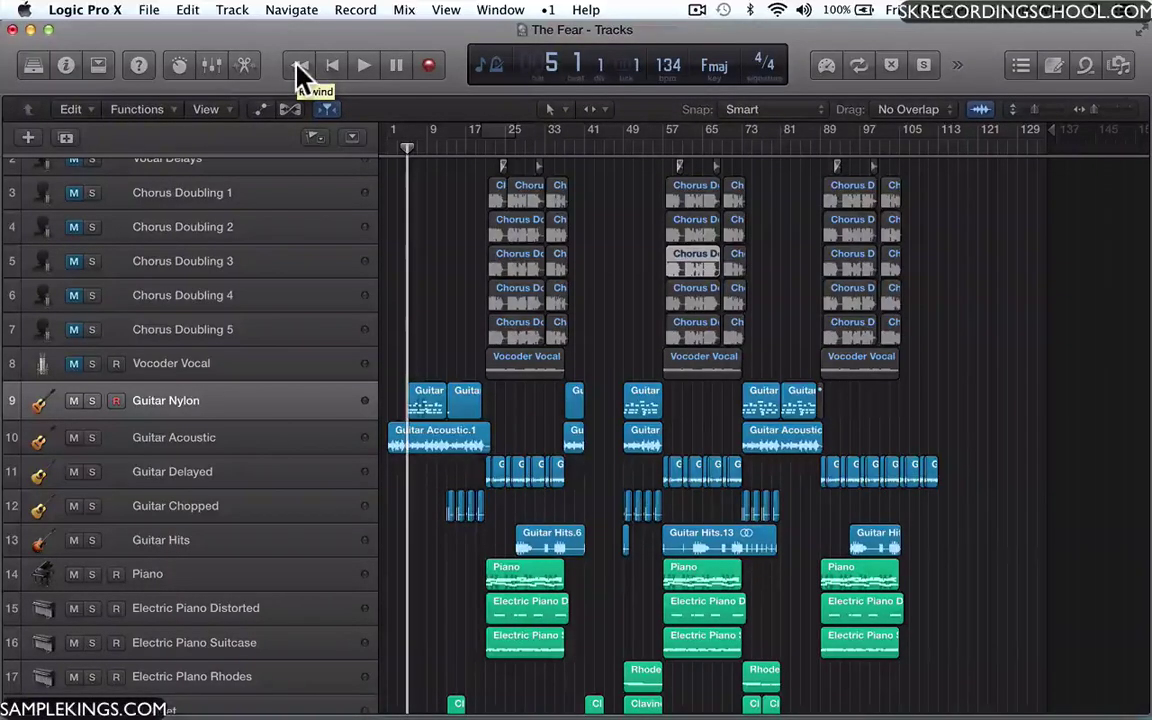
# Place the playhead at bar 16, rewind it bar by bar to bar 13, and return it to the project's beginning
pyautogui.click(462, 155)
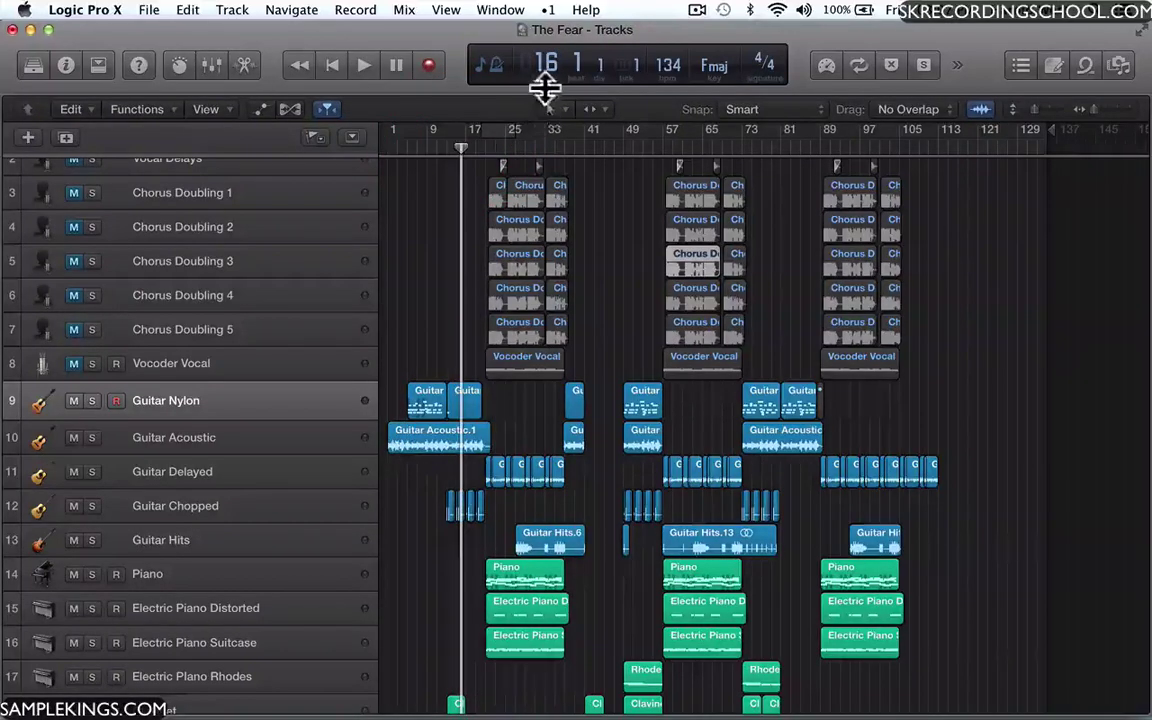
pyautogui.click(301, 65)
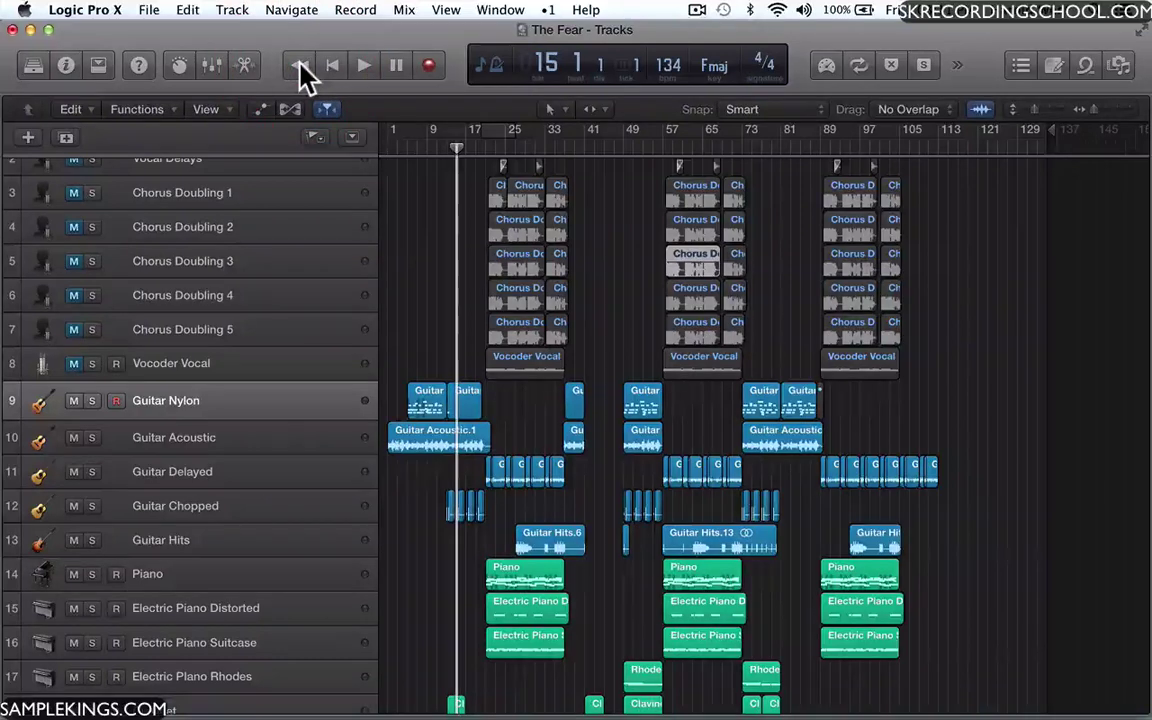
pyautogui.click(301, 65)
pyautogui.click(301, 65)
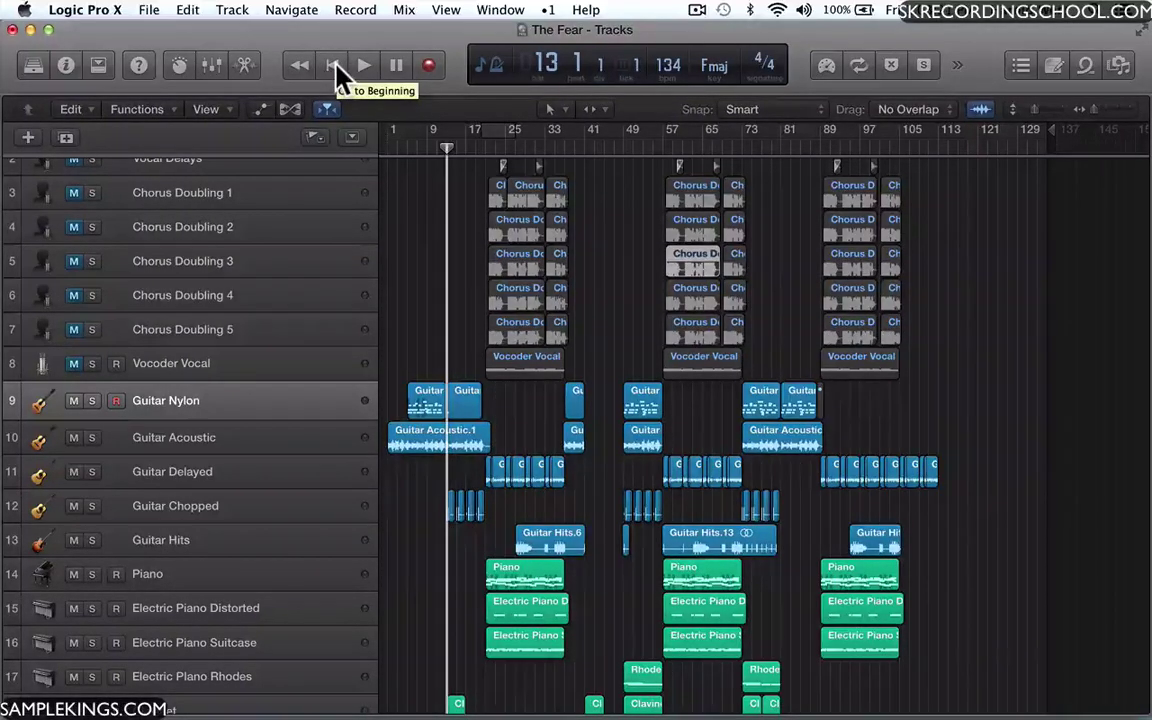
pyautogui.click(337, 76)
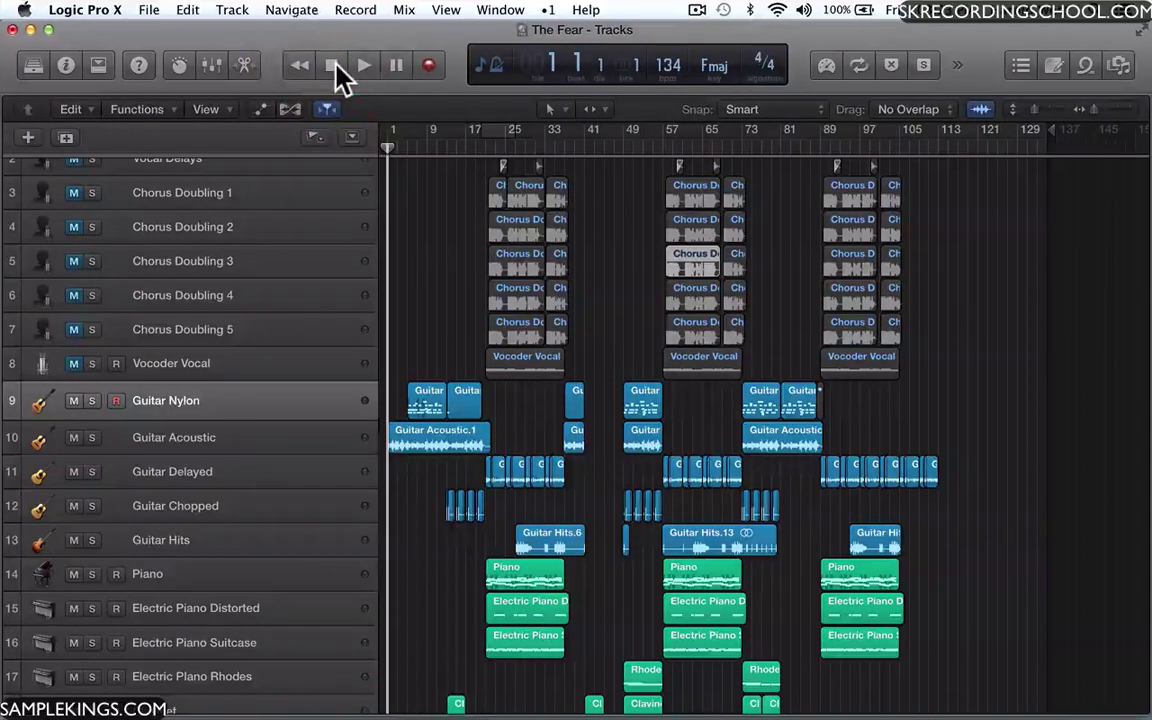
# Play the song from the beginning and stop it, and start and stop playback once more from there
pyautogui.click(366, 68)
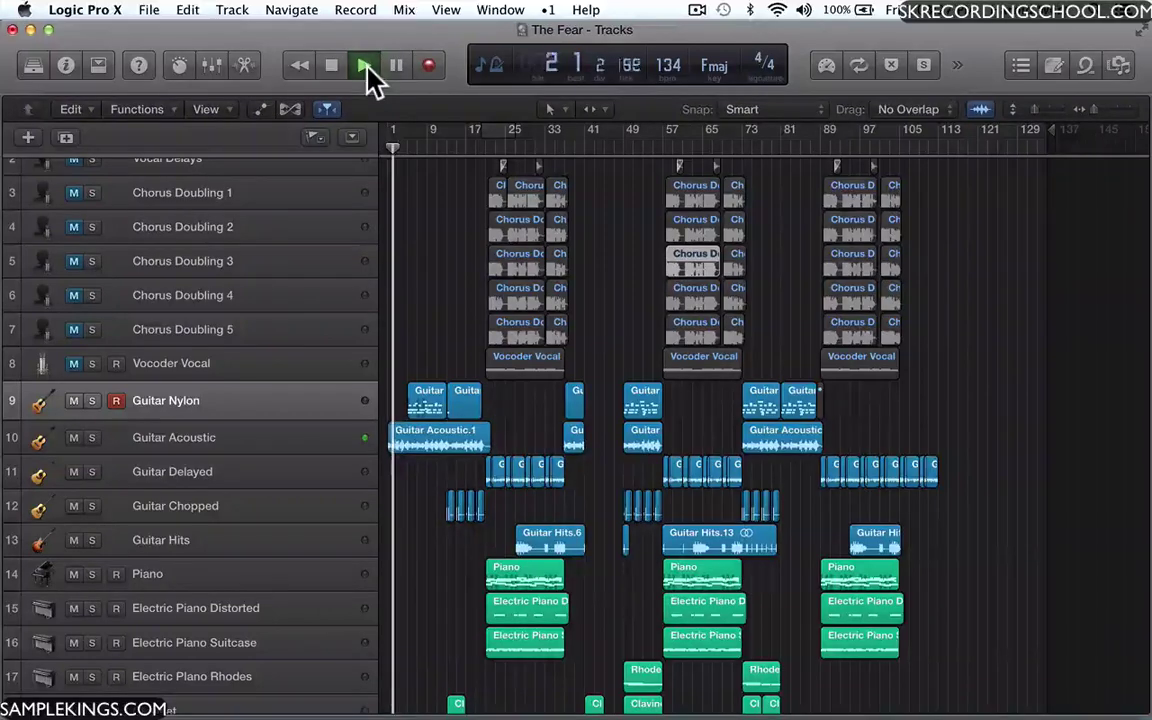
pyautogui.click(333, 68)
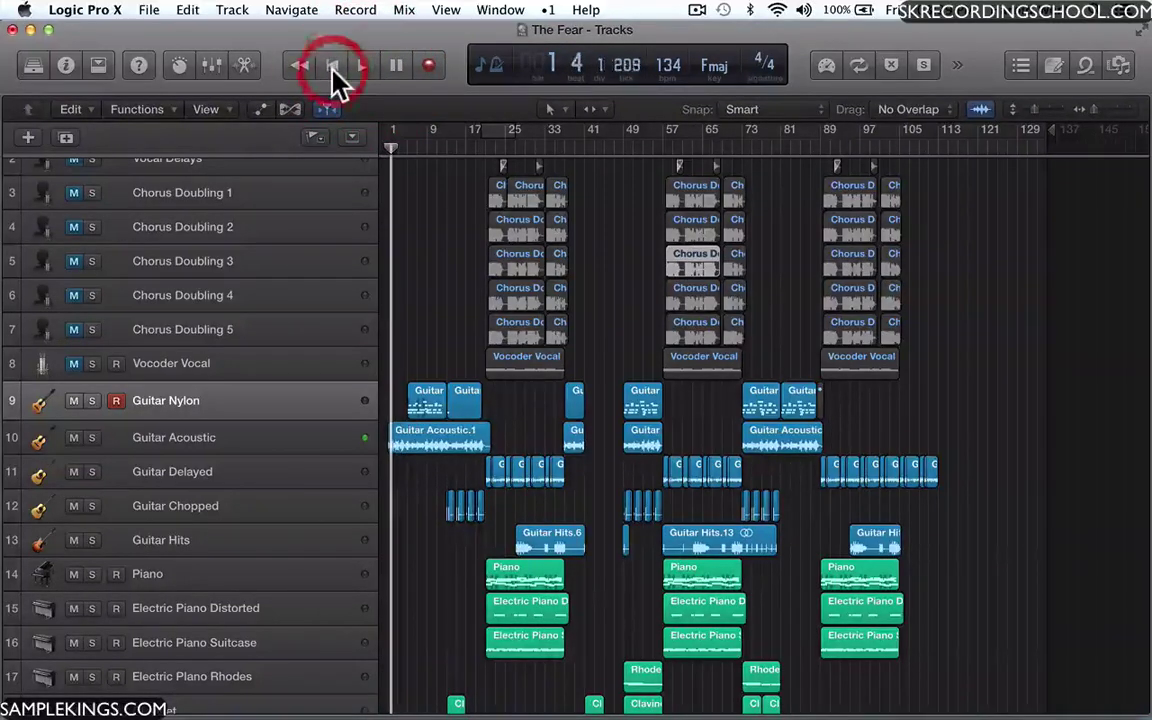
pyautogui.press('space')
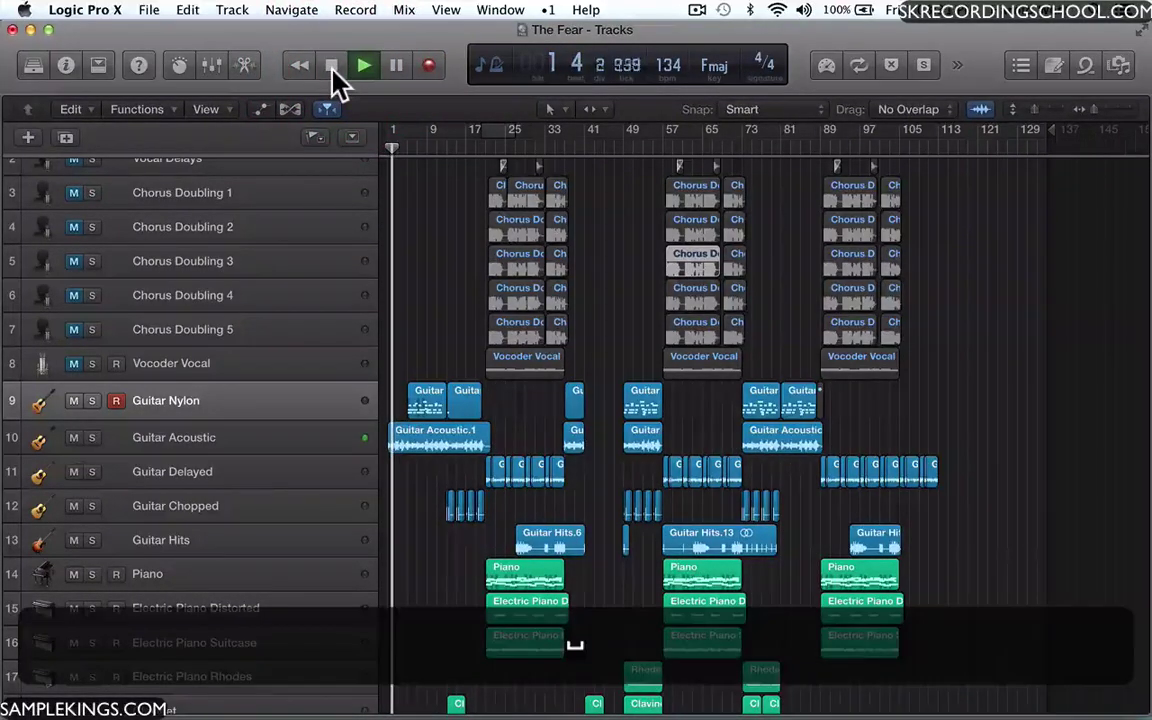
pyautogui.press('space')
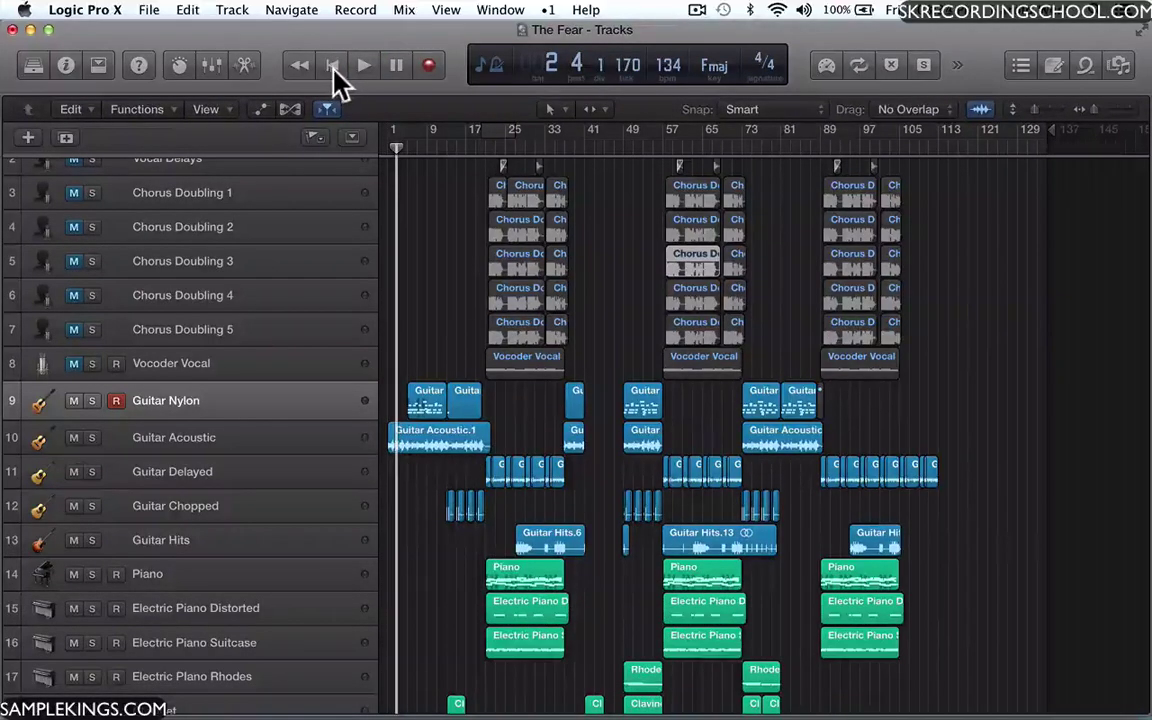
# Start playback again, pause and resume it, and stop the song
pyautogui.click(372, 70)
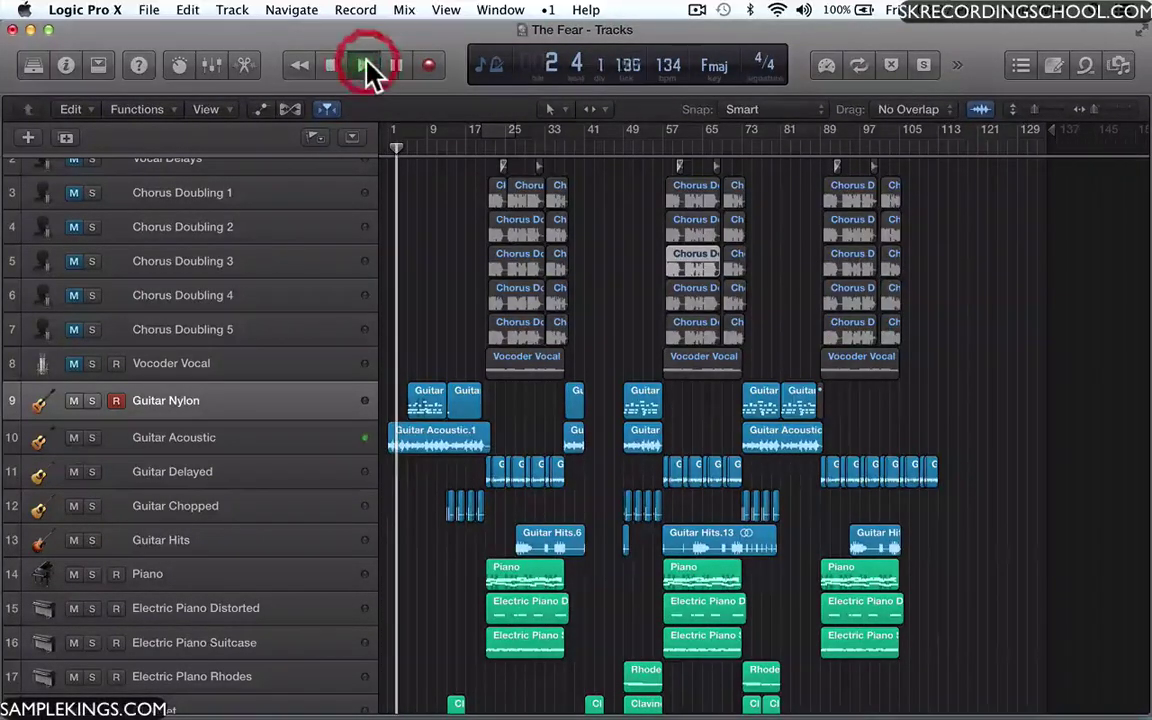
pyautogui.click(396, 70)
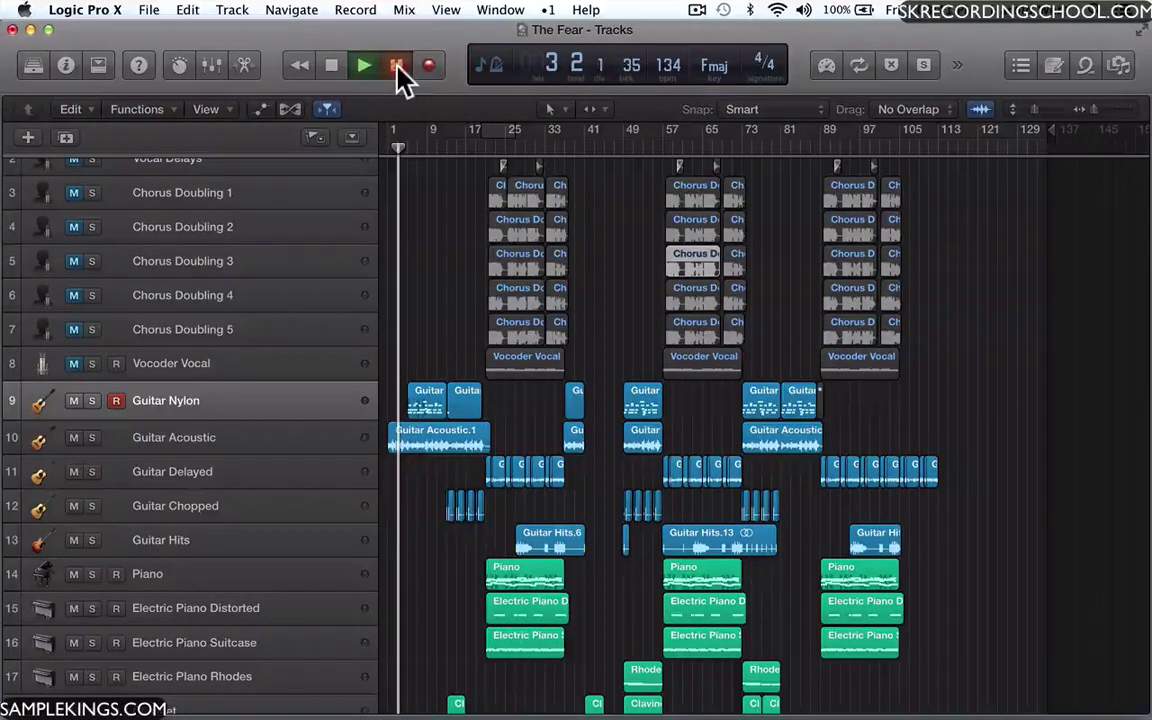
pyautogui.click(397, 68)
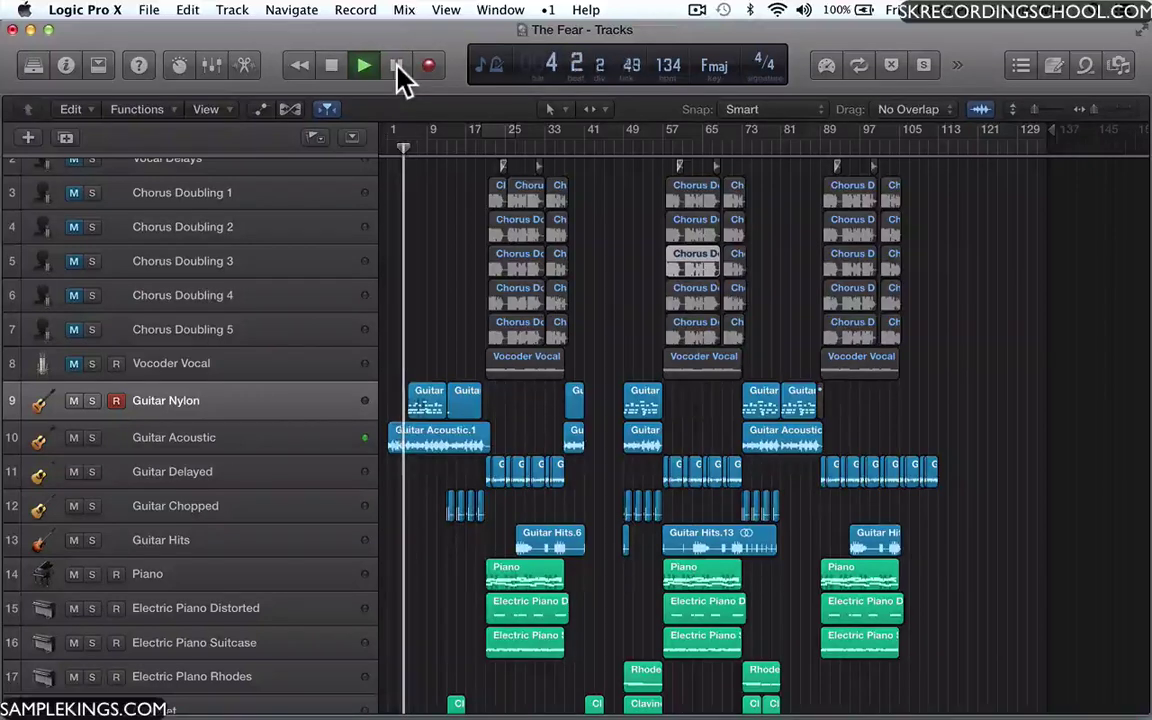
pyautogui.click(332, 65)
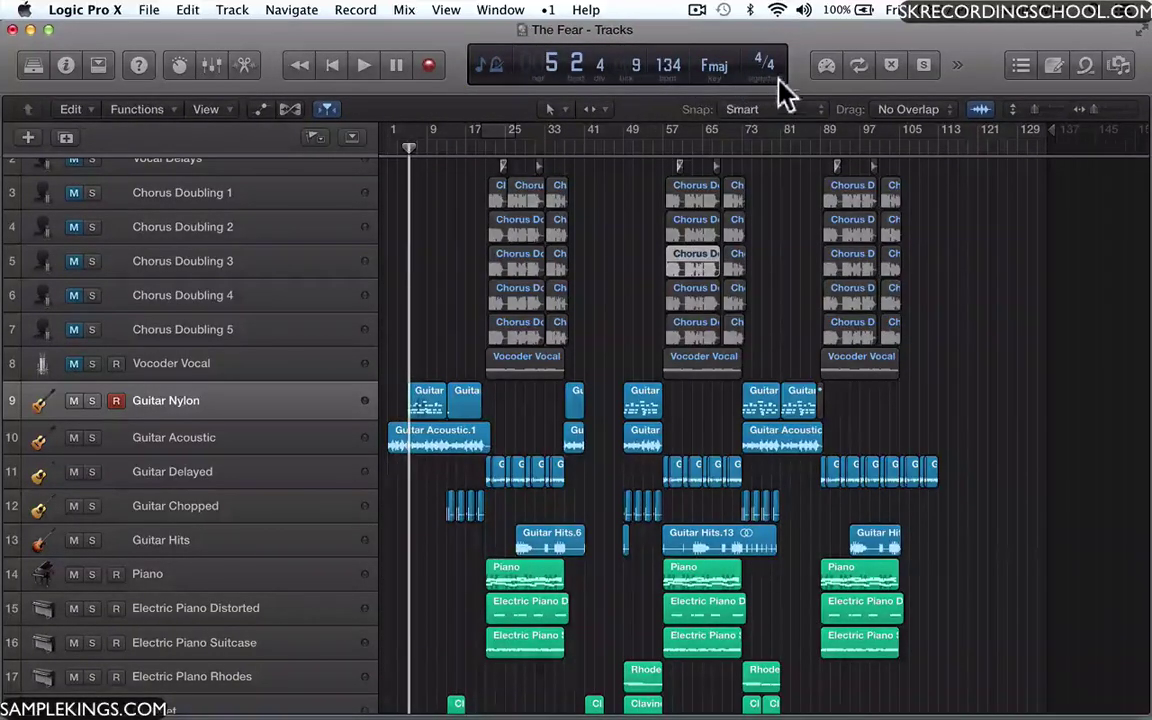
# View the available LCD display modes and leave Beats & Project in use
pyautogui.click(492, 62)
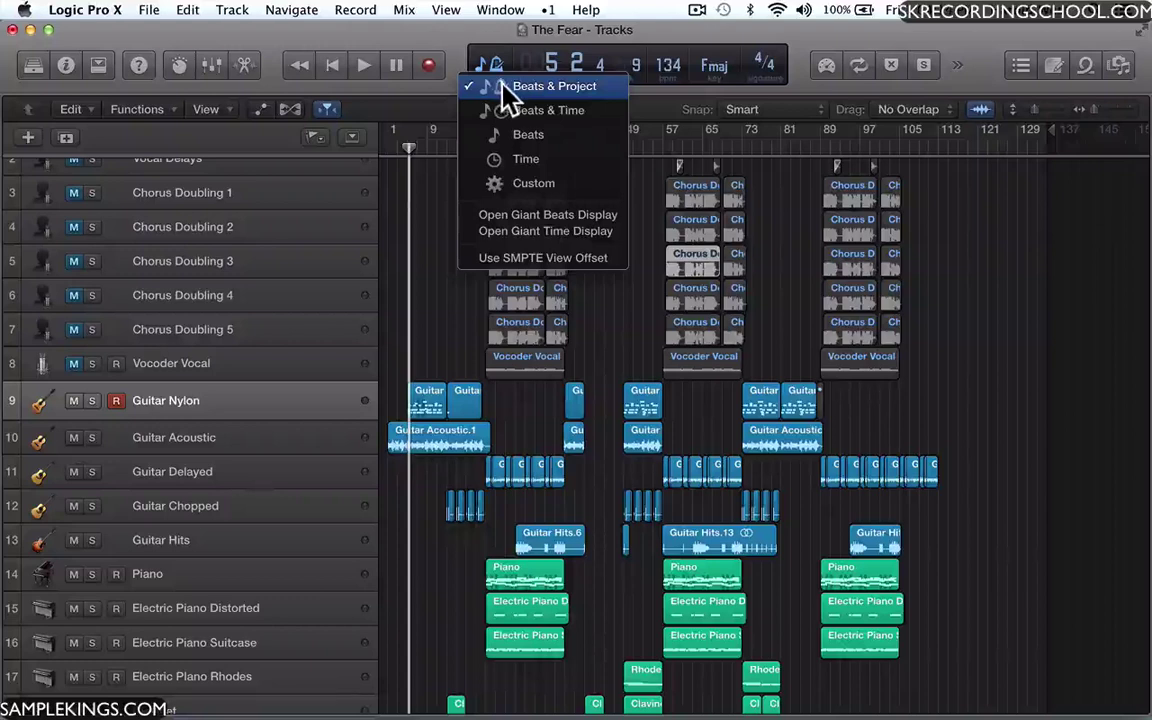
pyautogui.click(453, 50)
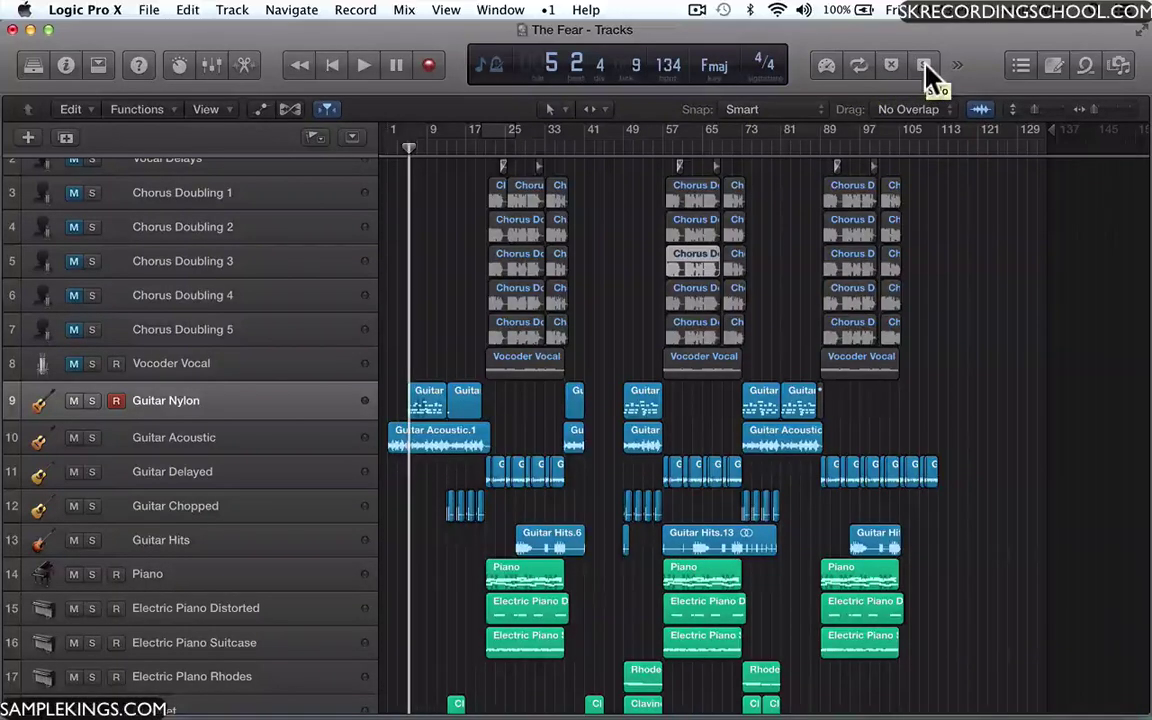
# Turn on the Autopunch mode and turn it off again
pyautogui.click(957, 66)
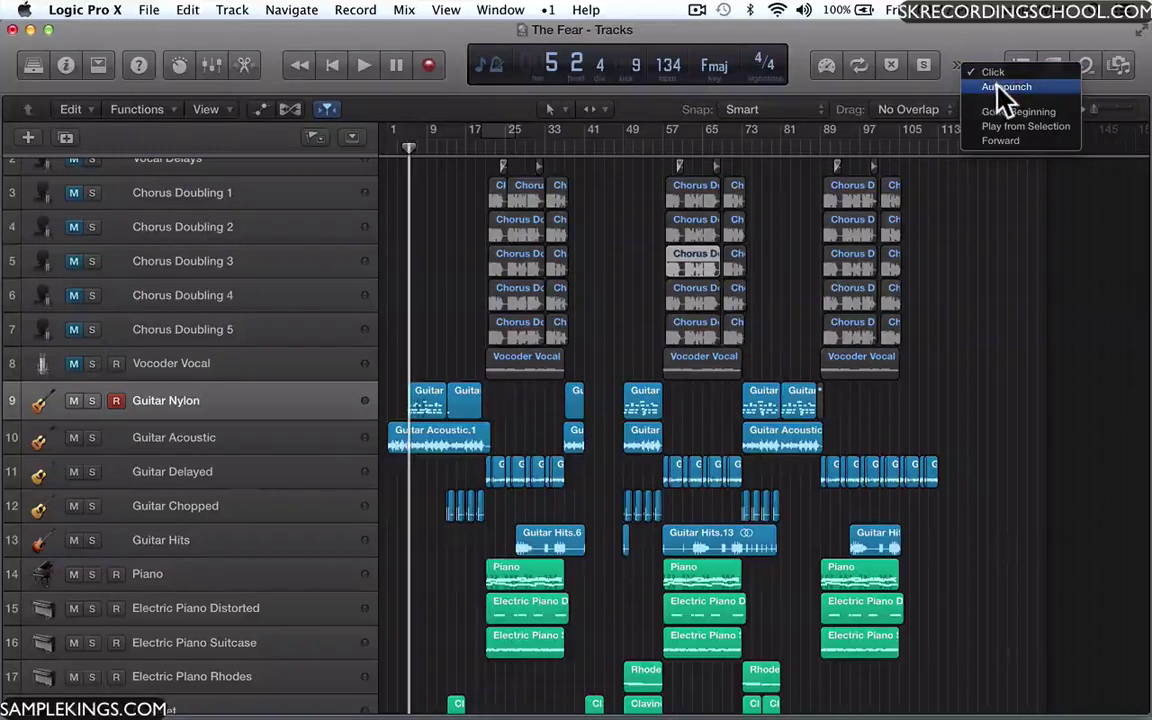
pyautogui.click(997, 87)
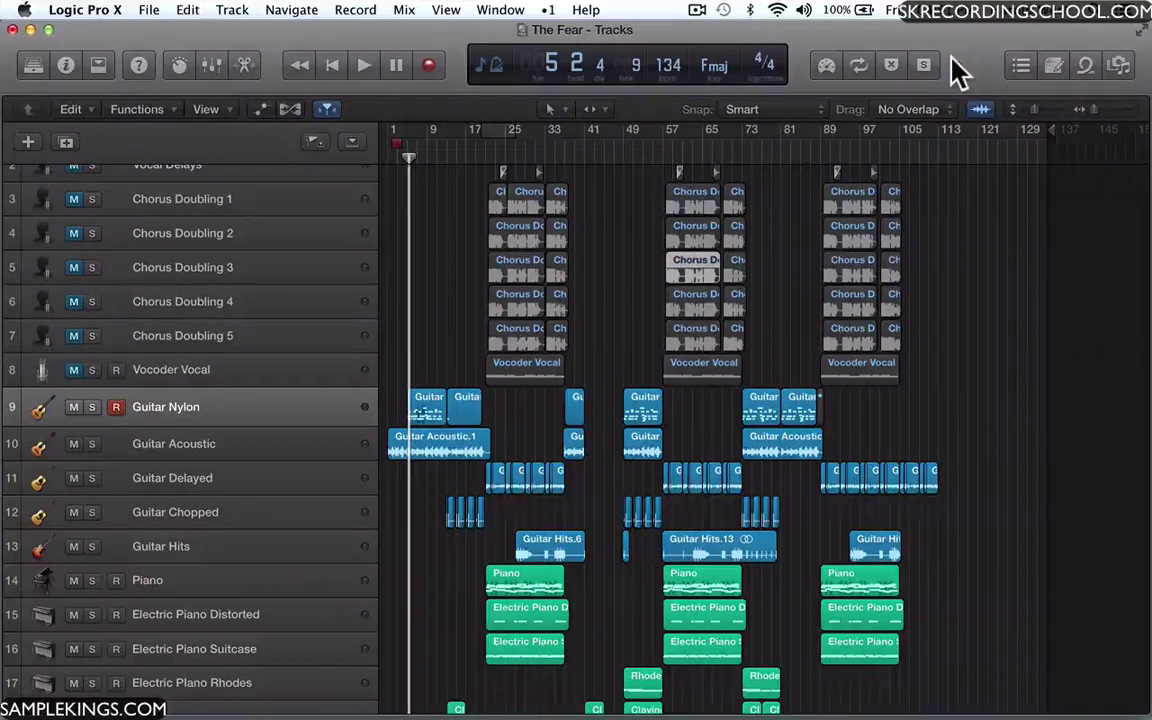
pyautogui.click(956, 62)
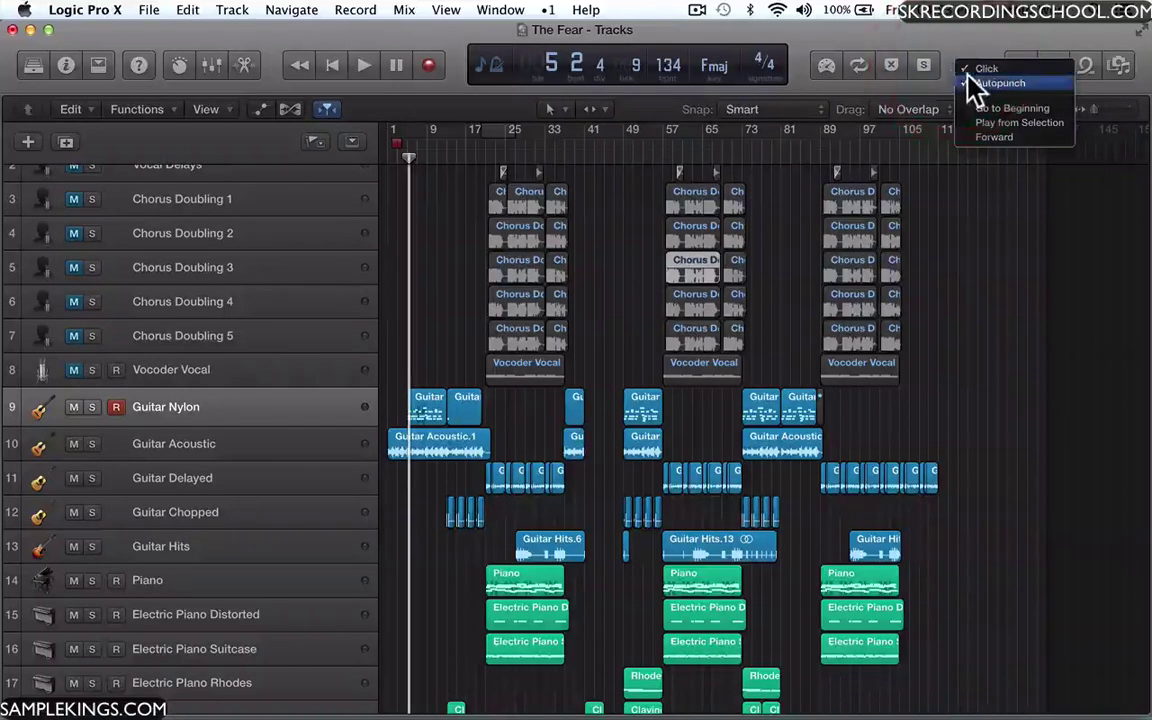
pyautogui.click(975, 84)
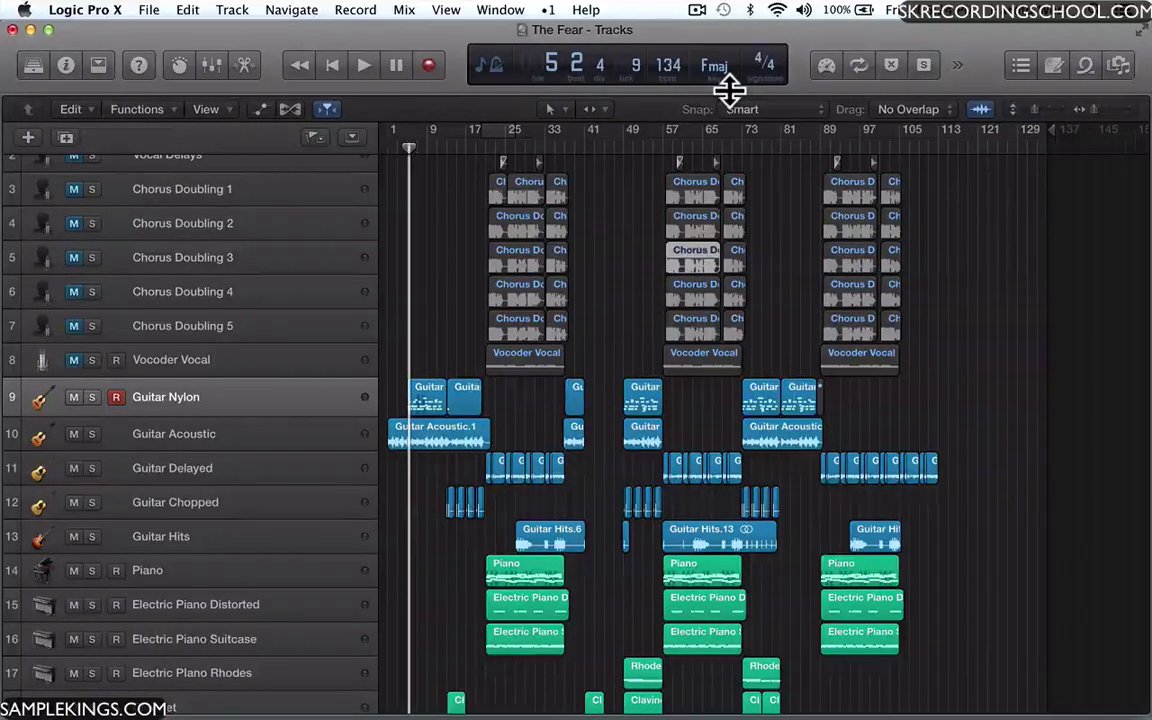
pyautogui.moveTo(730, 90)
pyautogui.mouseDown()
pyautogui.moveTo(738, 185)
pyautogui.moveTo(731, 83)
pyautogui.mouseUp()
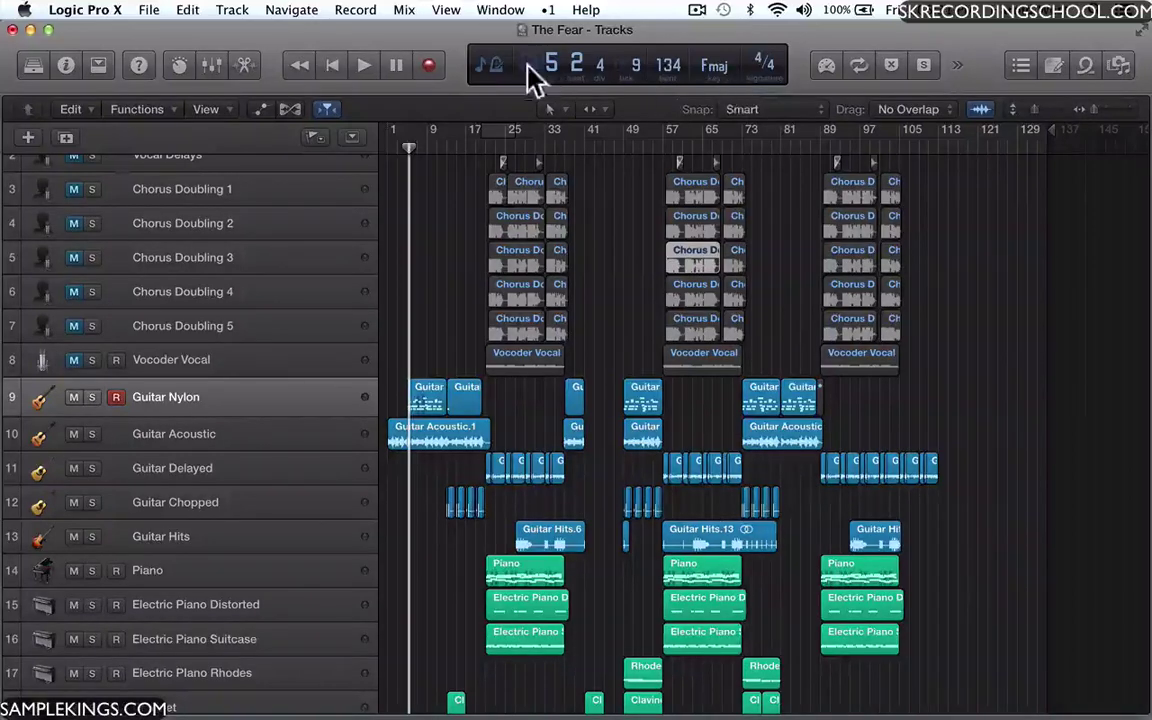
# Switch the LCD display to Time and to Custom, and return it to Beats & Project
pyautogui.click(490, 62)
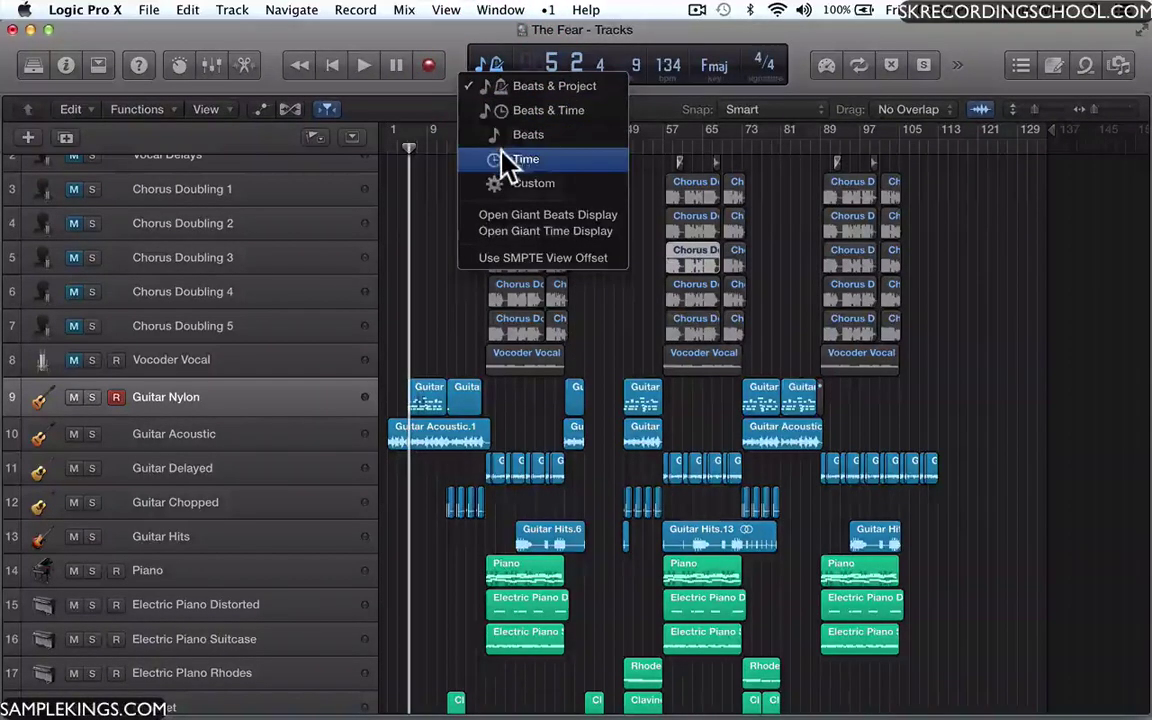
pyautogui.click(478, 158)
pyautogui.click(490, 64)
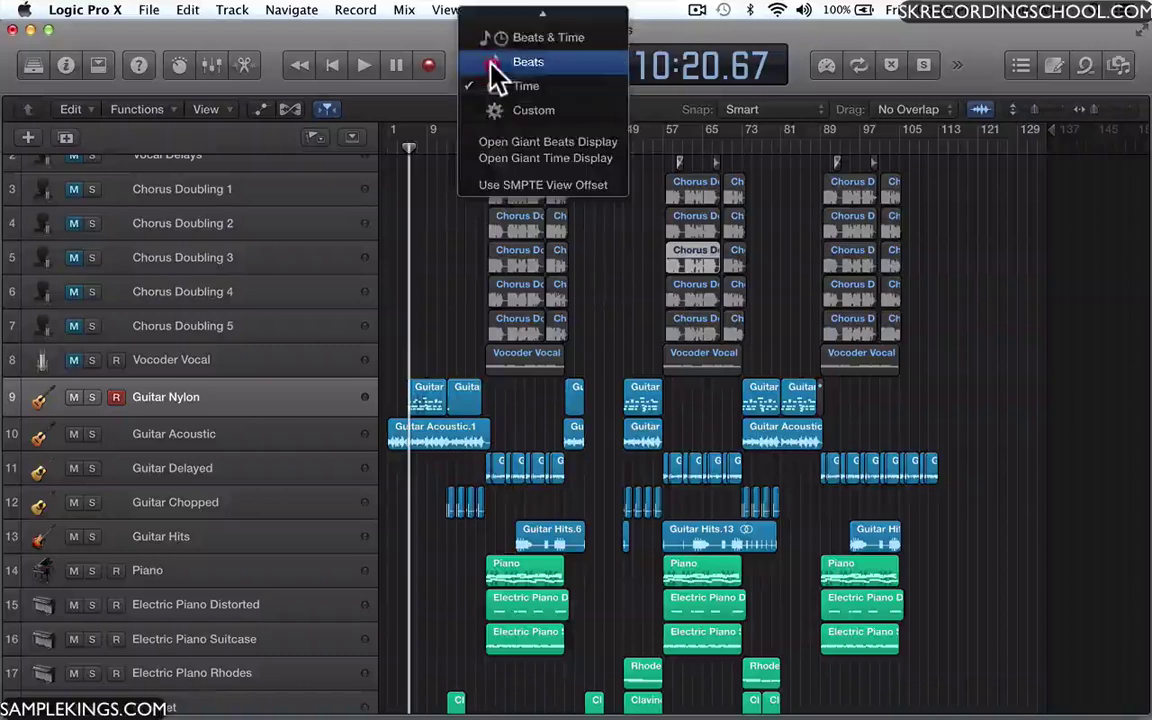
pyautogui.click(509, 112)
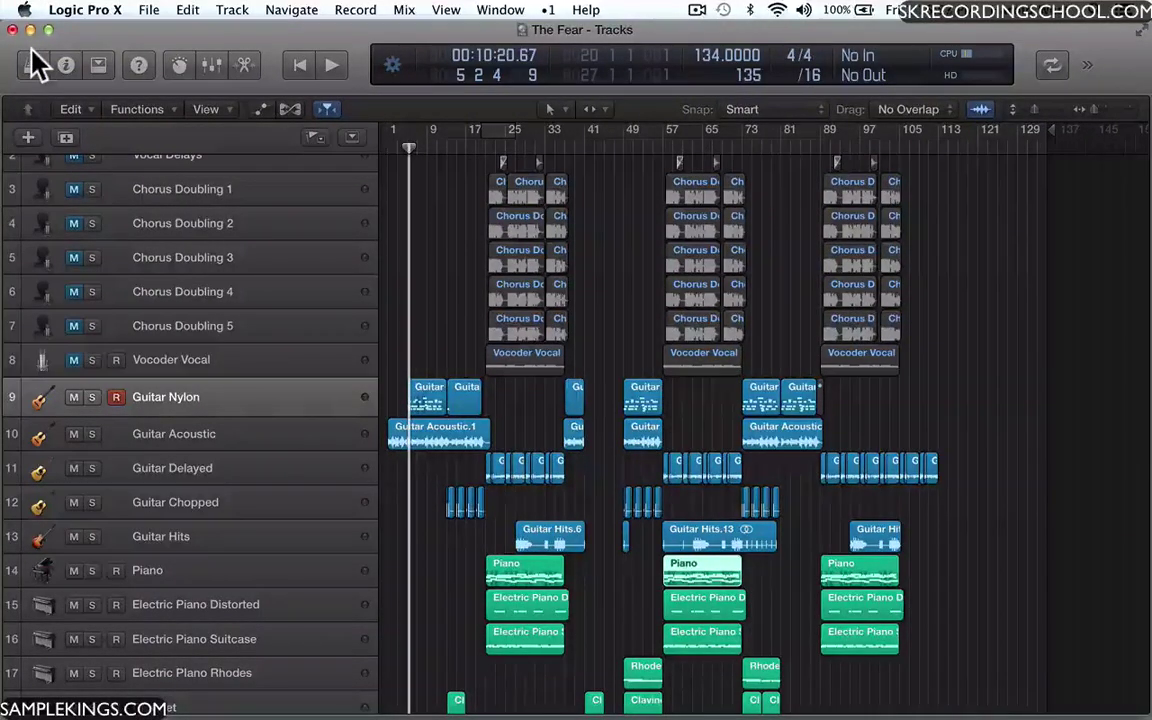
pyautogui.click(398, 67)
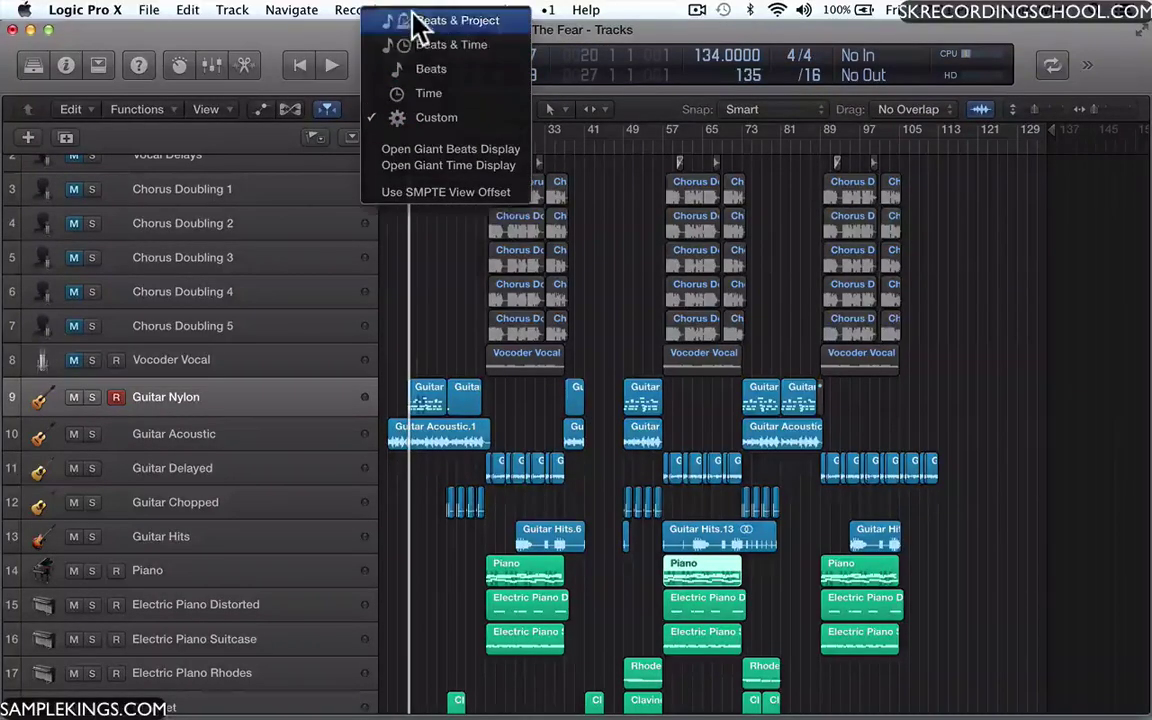
pyautogui.click(420, 22)
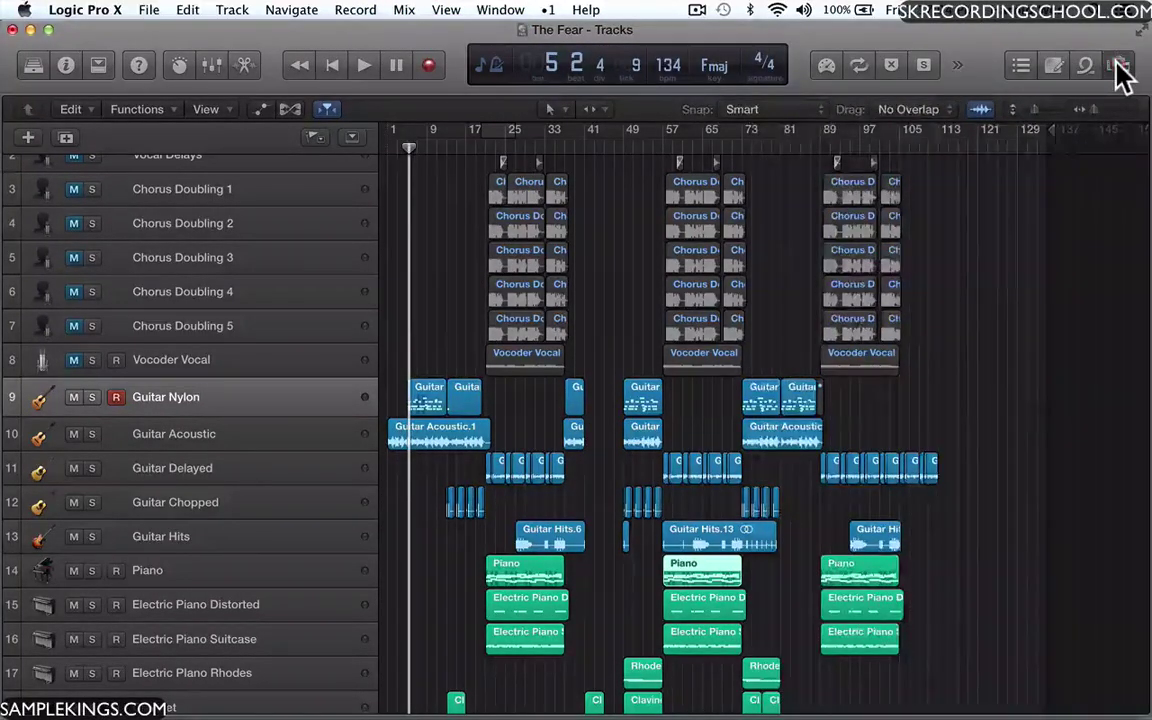
# Show and hide the media browser, and open the Mixer in a separate window
pyautogui.click(1120, 68)
pyautogui.click(1120, 68)
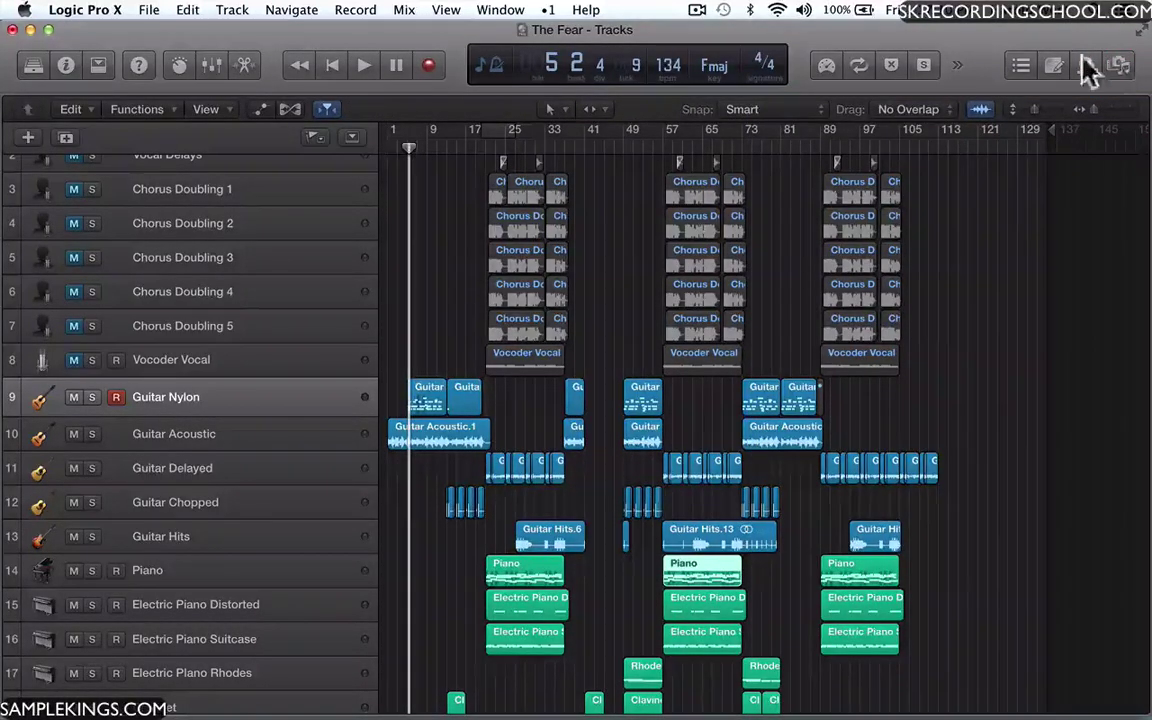
pyautogui.click(496, 11)
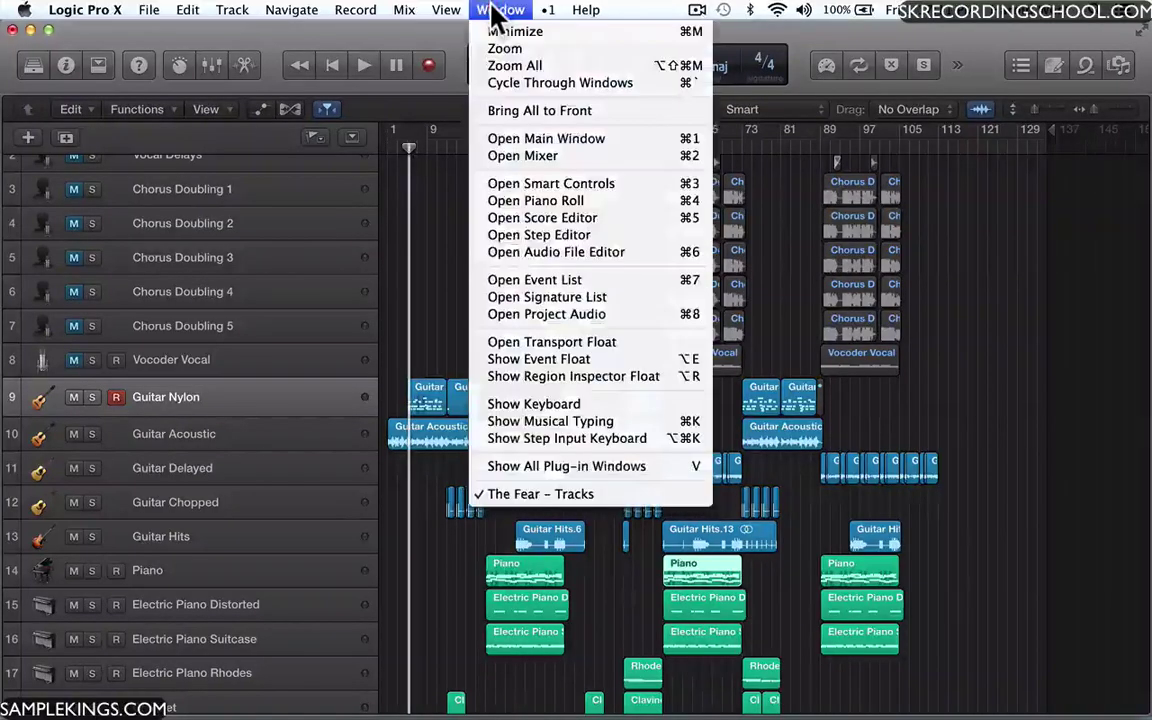
pyautogui.click(518, 155)
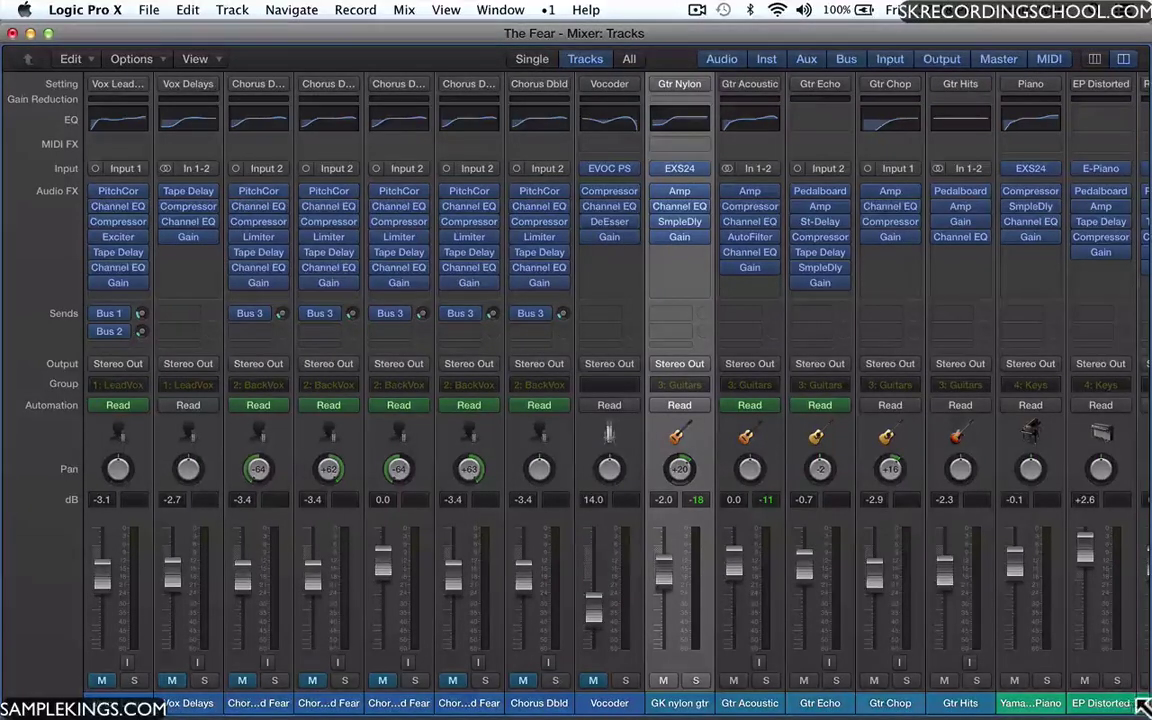
# Make the Mixer window smaller in both directions, expand it back to full size, and close it
pyautogui.moveTo(1140, 706); pyautogui.dragTo(1108, 672)
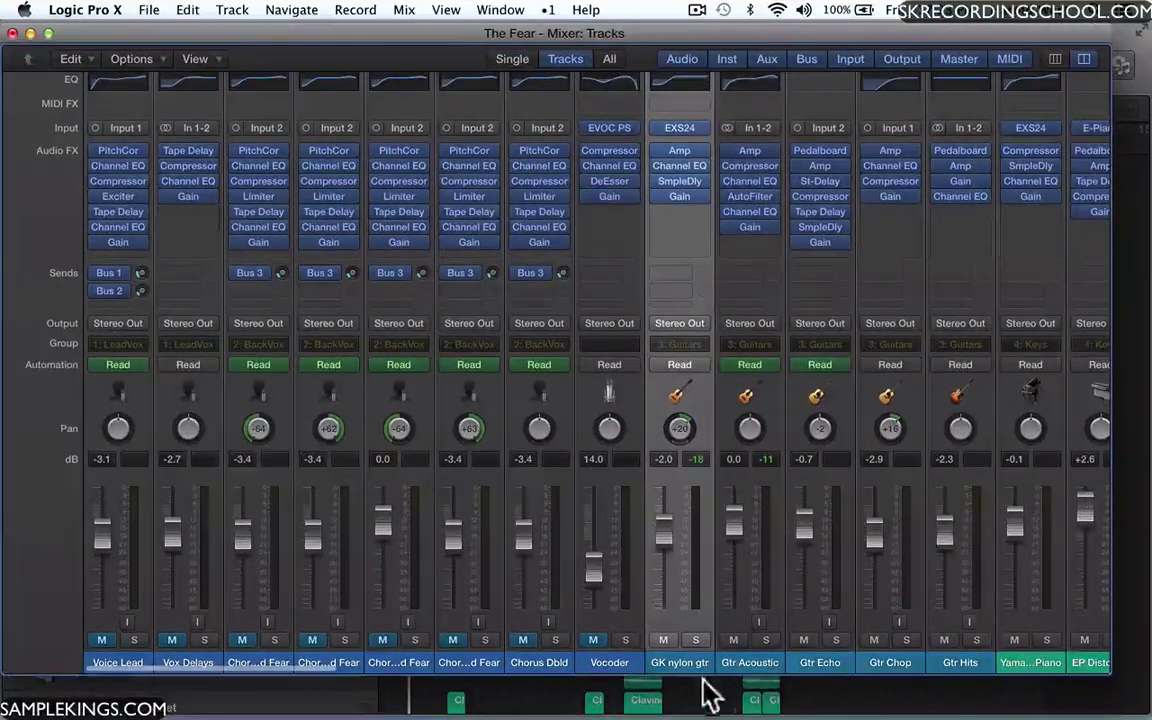
pyautogui.moveTo(661, 674)
pyautogui.mouseDown()
pyautogui.moveTo(662, 662)
pyautogui.moveTo(663, 685)
pyautogui.mouseUp()
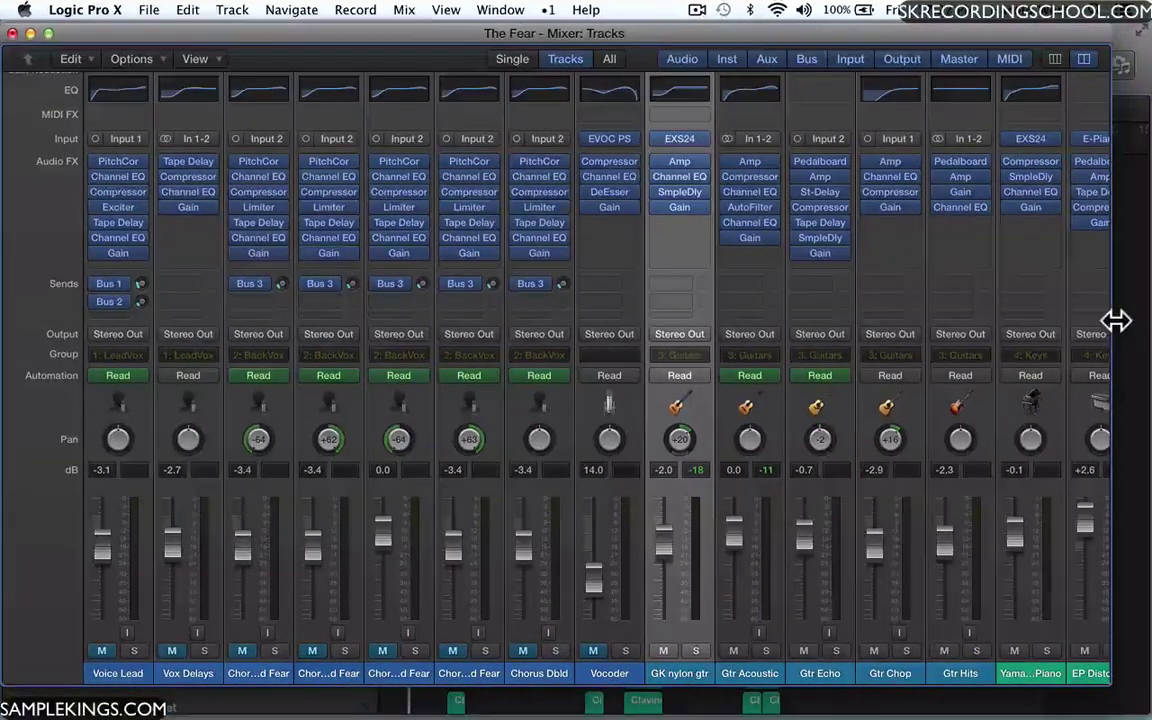
pyautogui.moveTo(1113, 320)
pyautogui.mouseDown()
pyautogui.moveTo(1040, 323)
pyautogui.moveTo(1105, 310)
pyautogui.mouseUp()
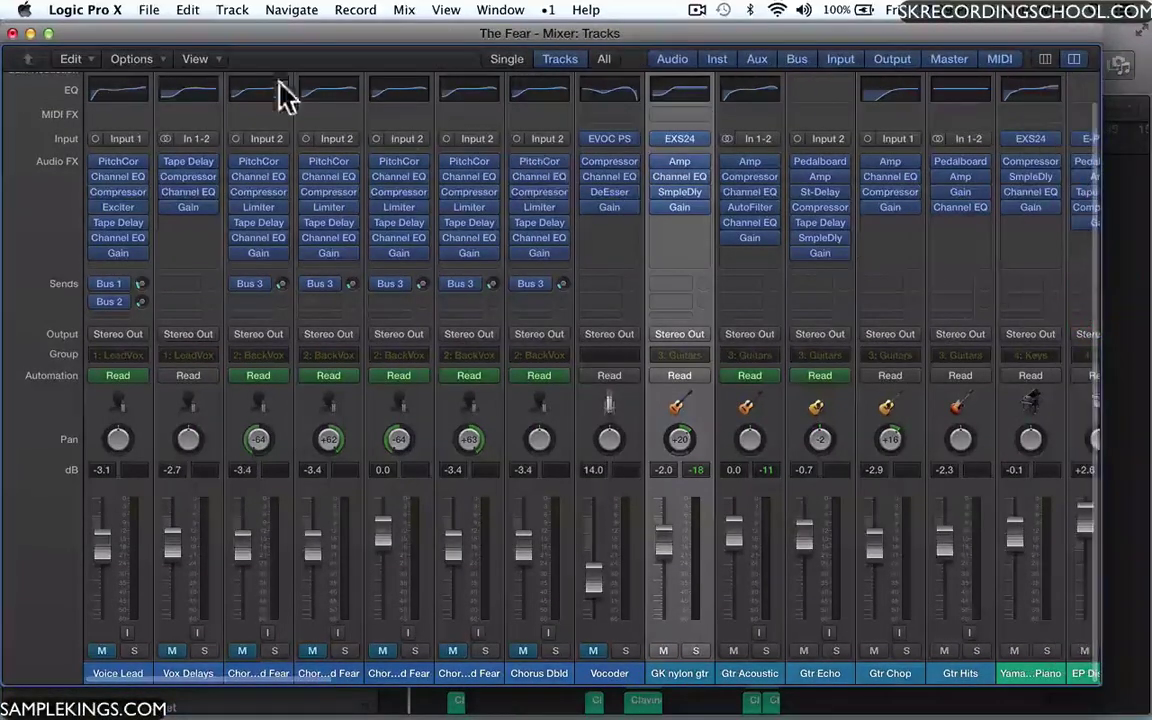
pyautogui.click(47, 33)
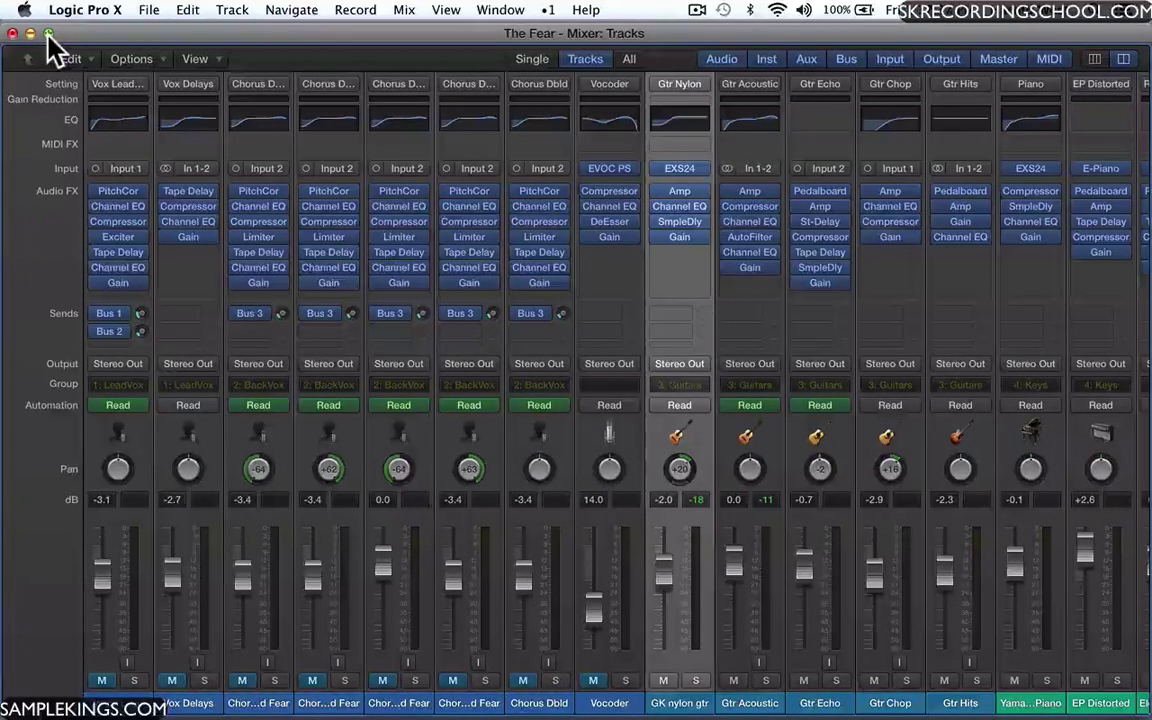
pyautogui.press('super+w')
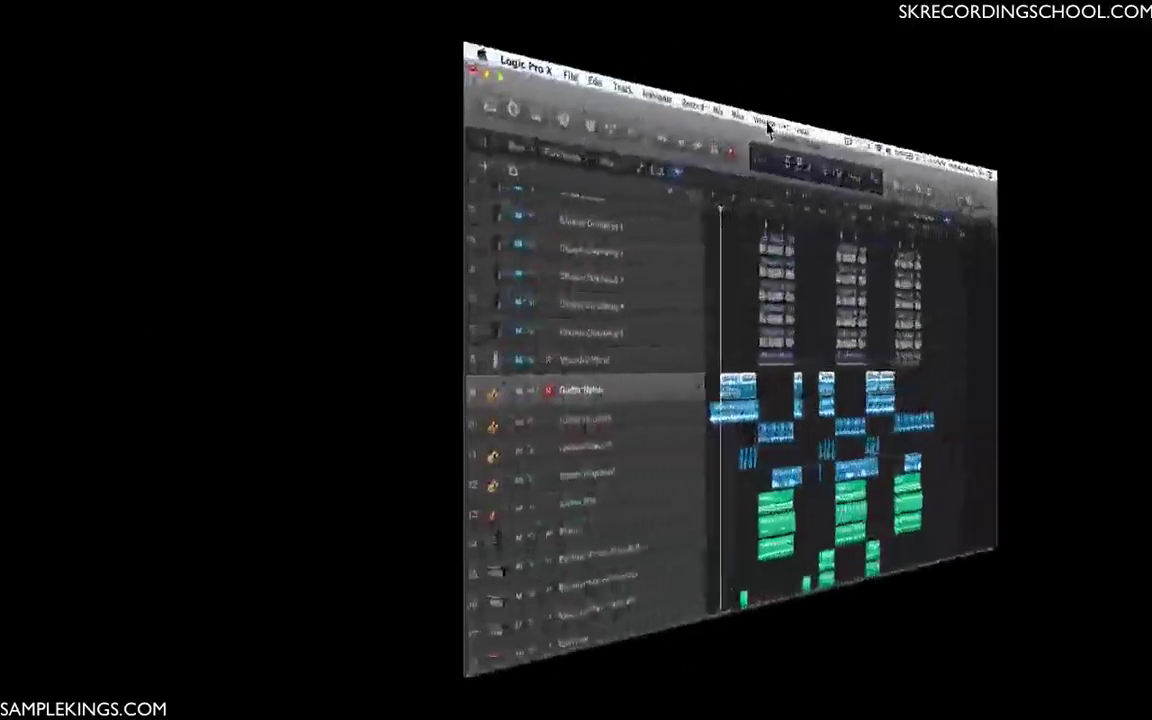
# Reopen the Mixer window and look through its channel strips all the way to the Master channel
pyautogui.click(500, 12)
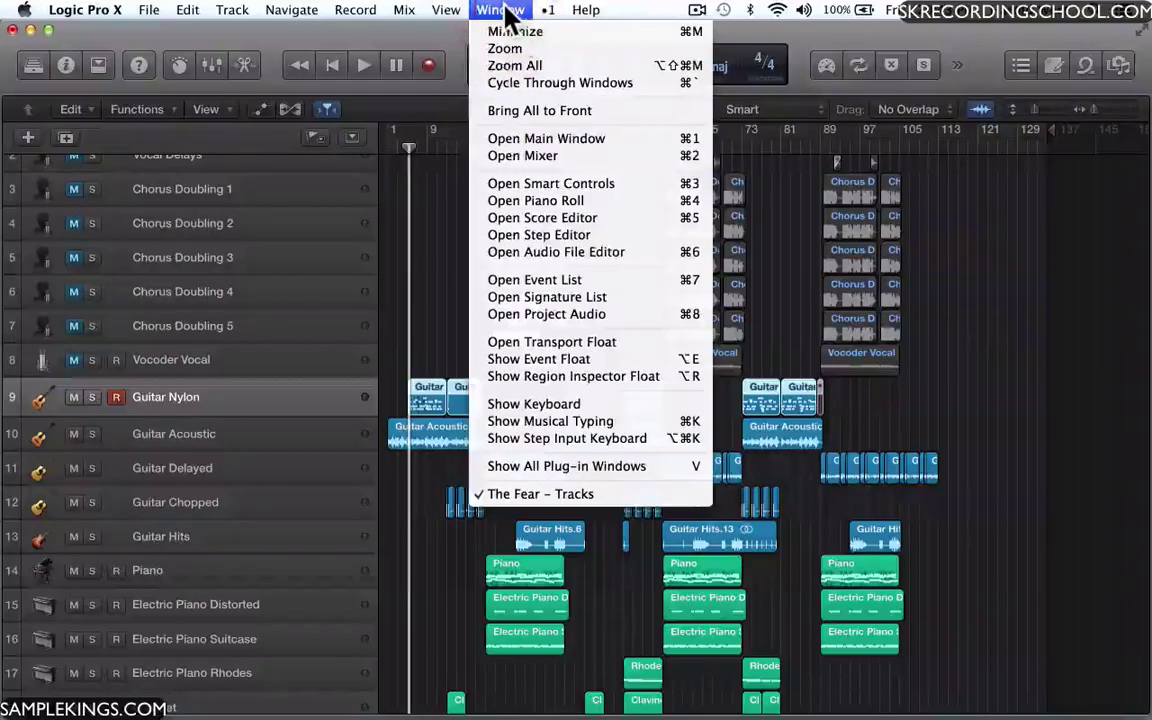
pyautogui.click(535, 154)
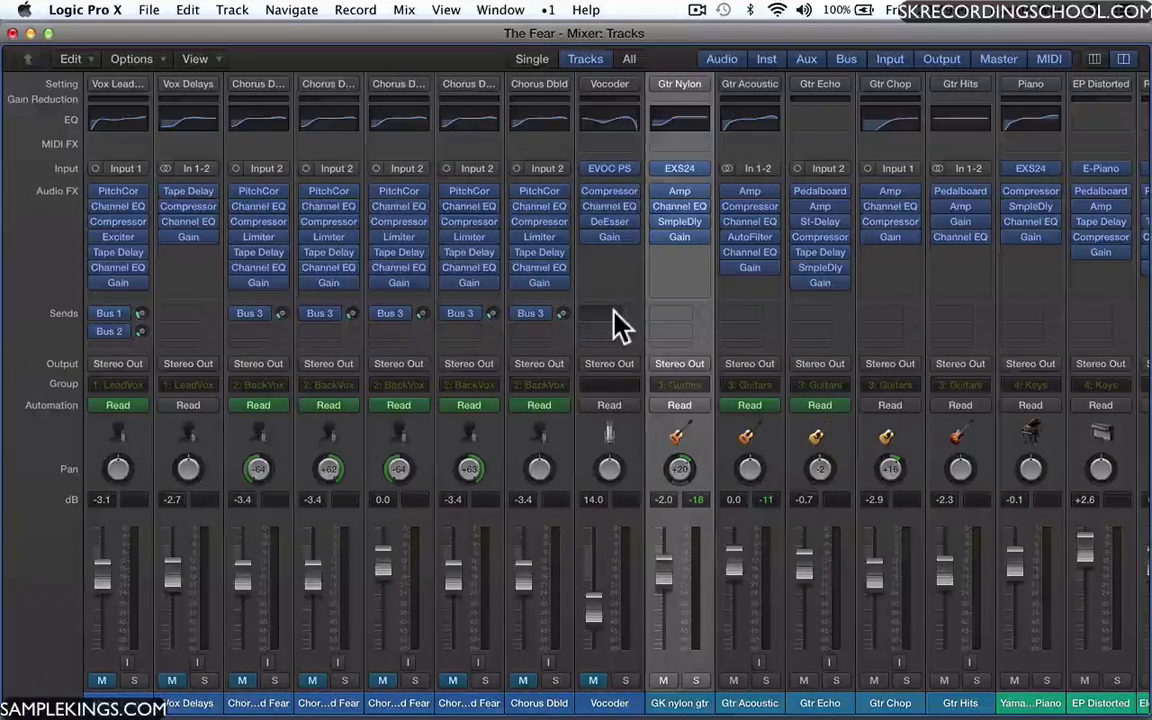
pyautogui.hscroll(2, 616, 325)
pyautogui.hscroll(15, 616, 325)
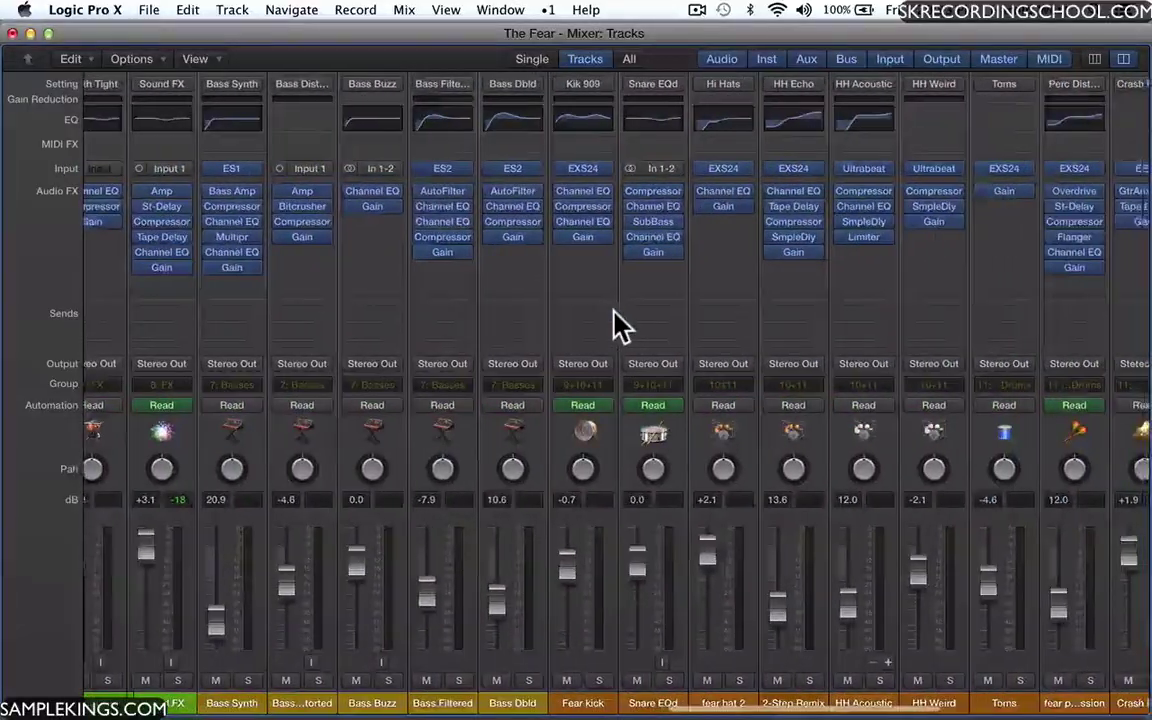
pyautogui.hscroll(10, 616, 325)
pyautogui.hscroll(-9, 616, 325)
pyautogui.hscroll(20, 616, 325)
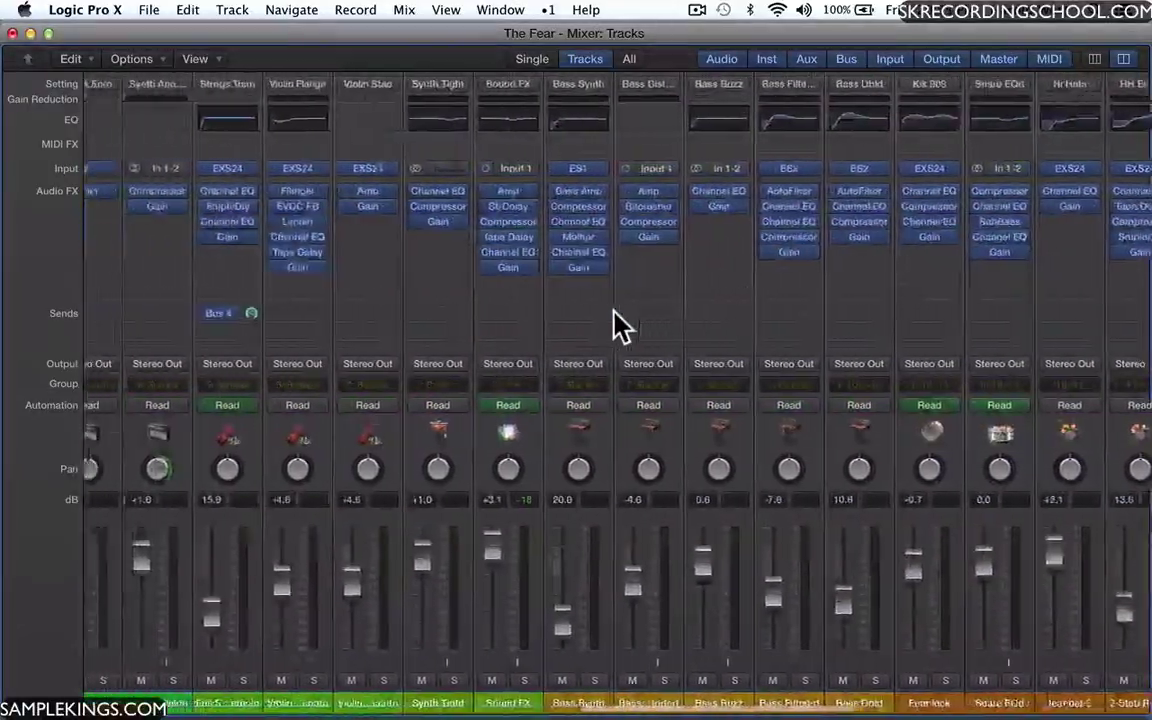
pyautogui.hscroll(-10, 616, 325)
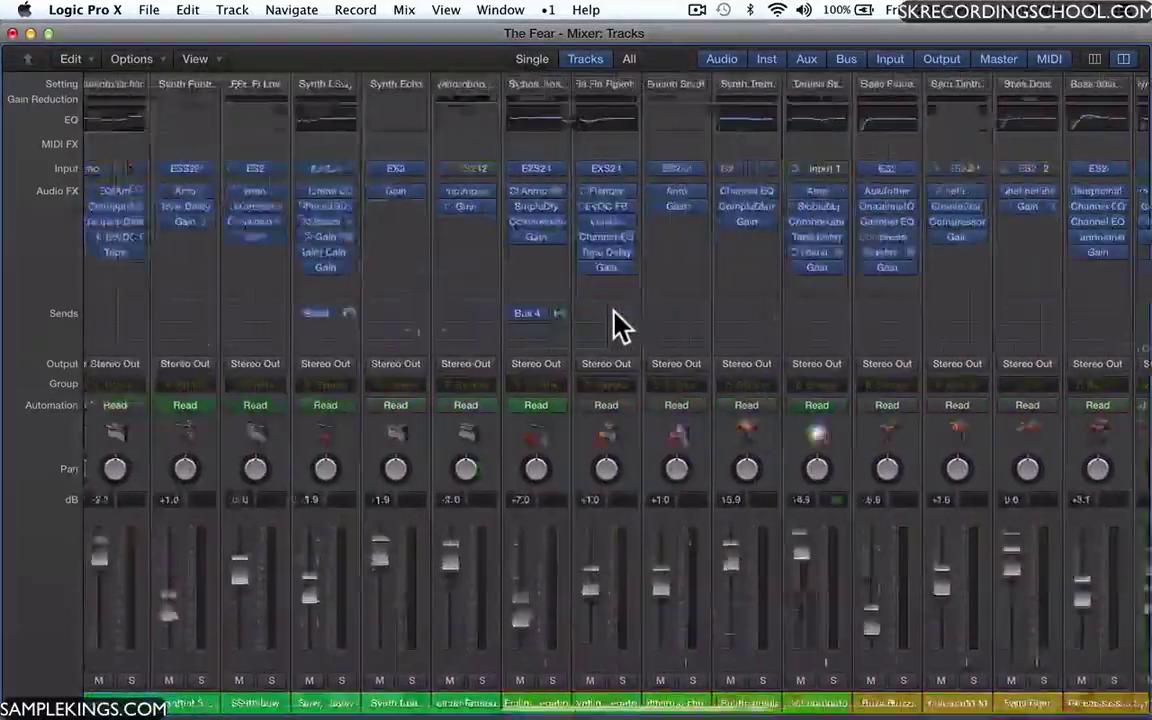
pyautogui.hscroll(20, 616, 325)
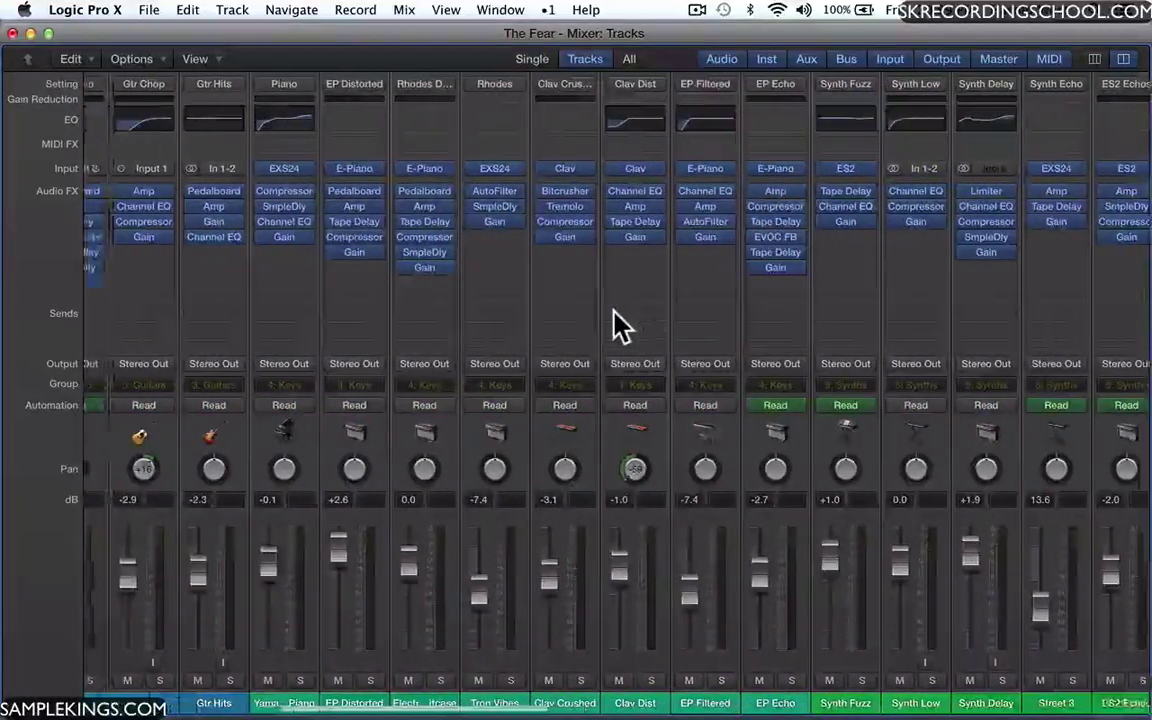
pyautogui.hscroll(8, 620, 325)
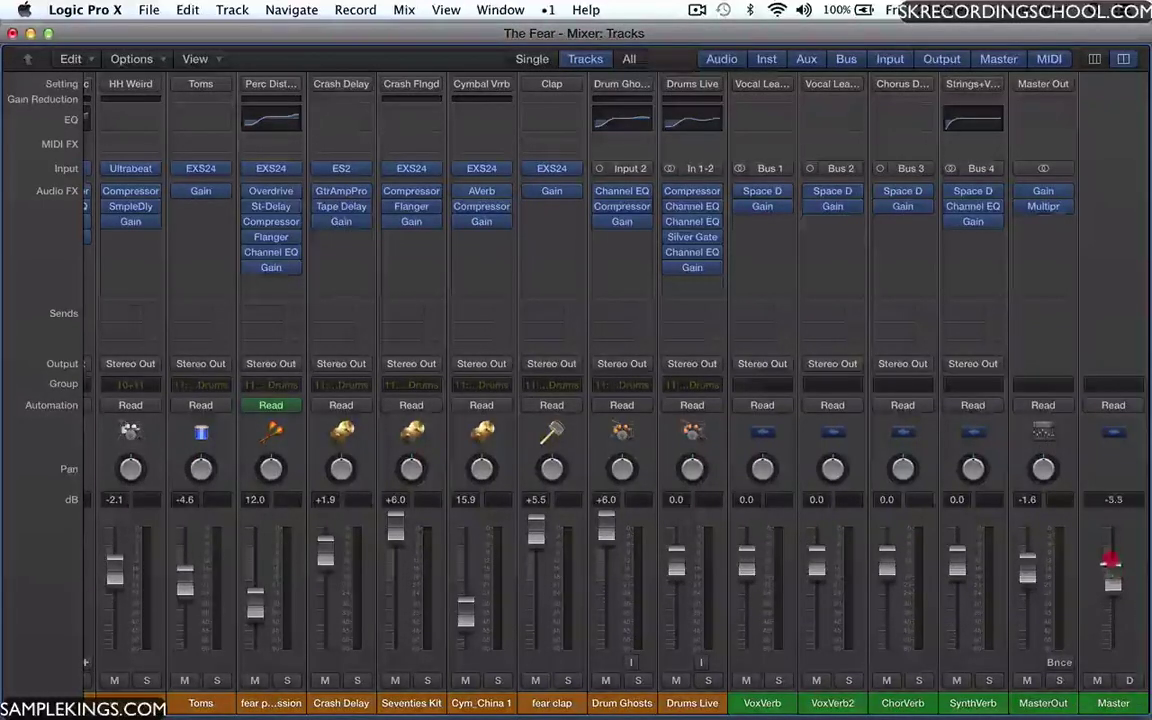
# Lower the Master channel's volume fader and close the Mixer window
pyautogui.moveTo(1111, 562); pyautogui.dragTo(1111, 578)
pyautogui.hscroll(-15, 715, 583)
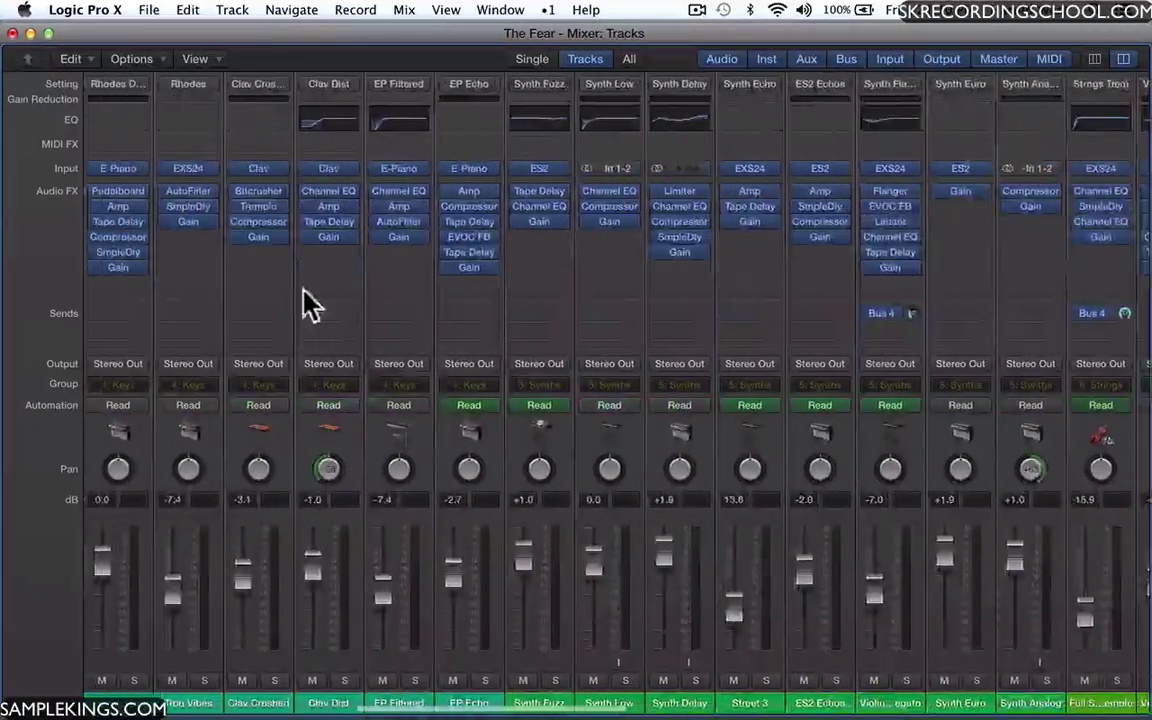
pyautogui.press('super+w')
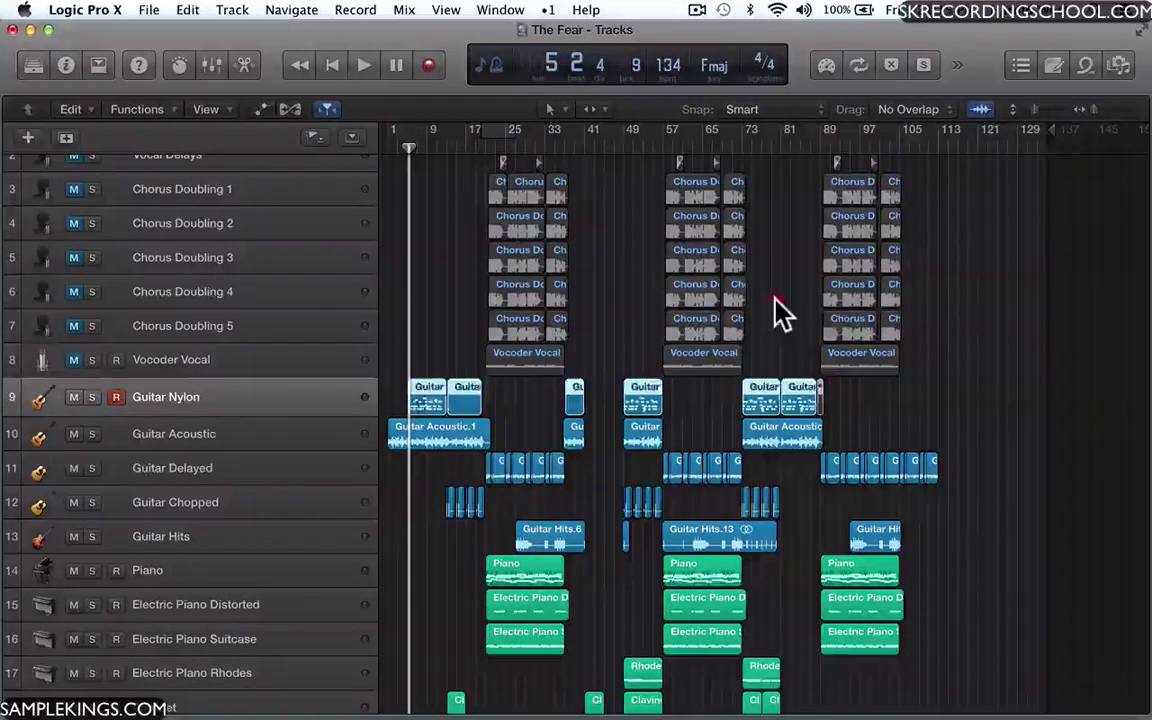
# Clear the region selection, and open and close the Piano Roll in a separate window
pyautogui.click(775, 297)
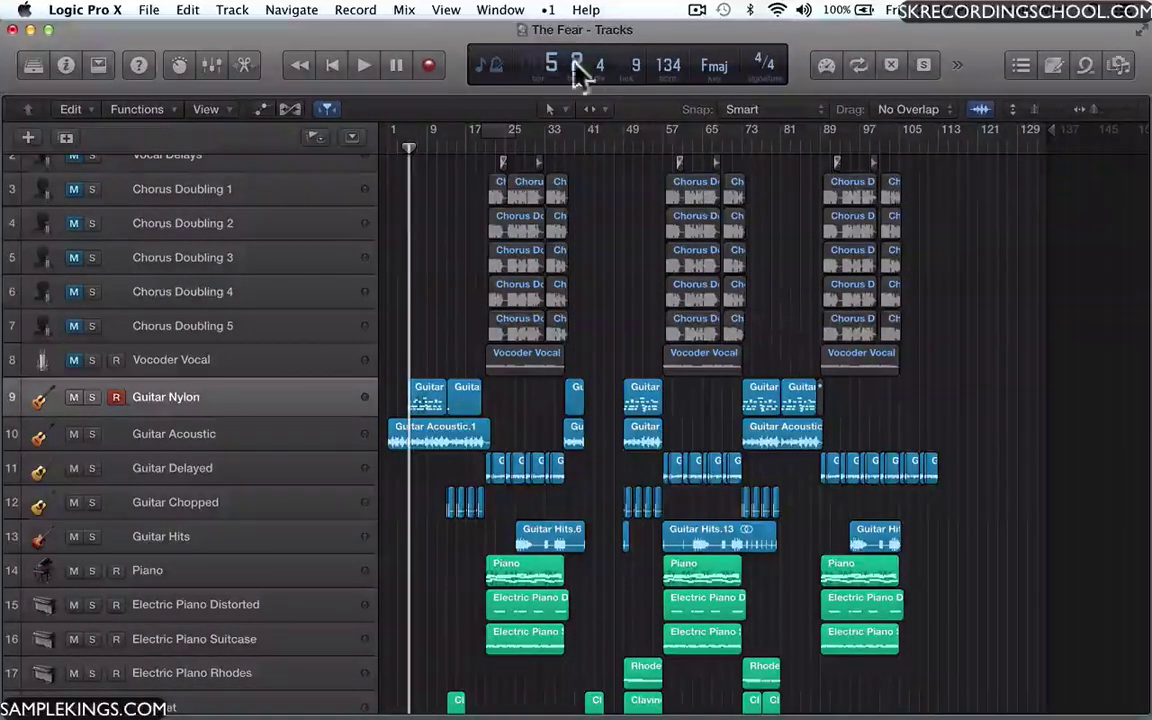
pyautogui.click(498, 10)
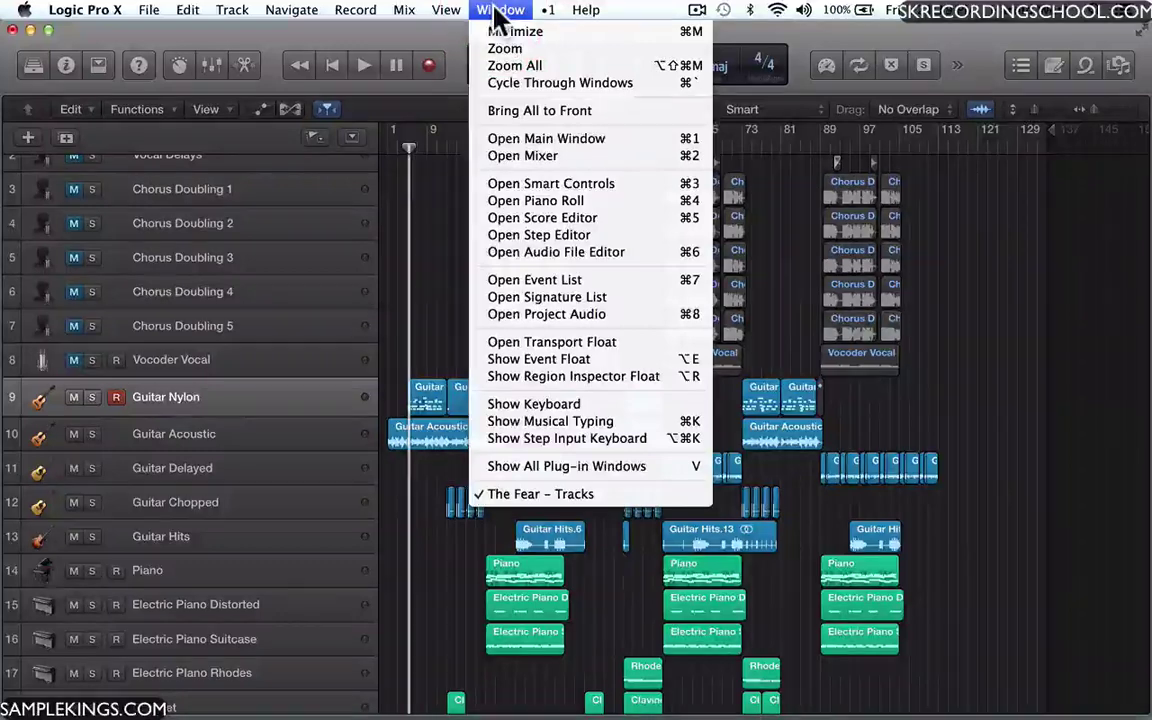
pyautogui.click(549, 202)
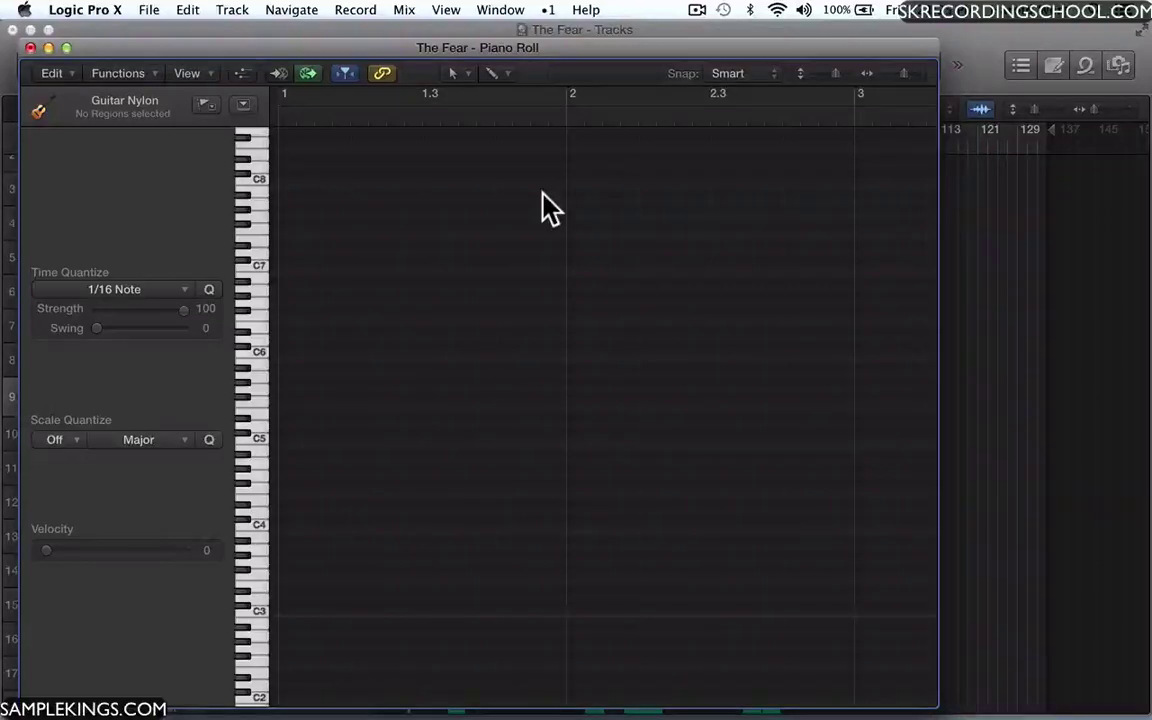
pyautogui.click(30, 48)
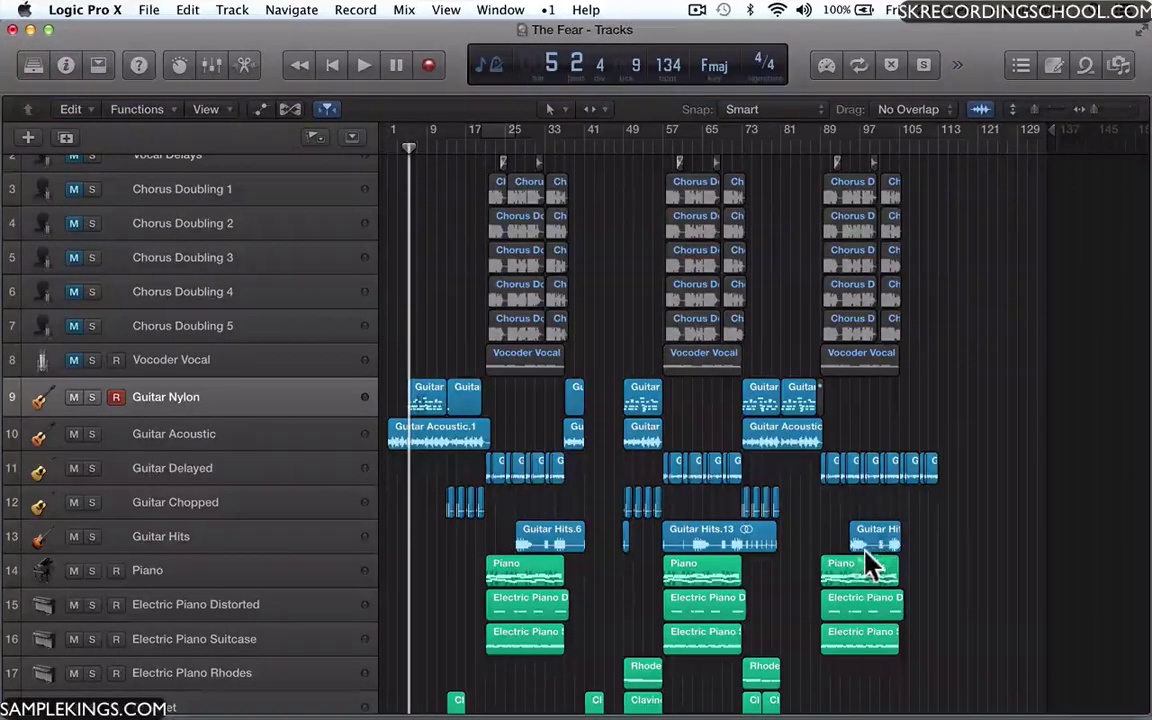
# Open the last Piano region near bar 89 in a separate Piano Roll window, close it, and select that region again
pyautogui.click(856, 578)
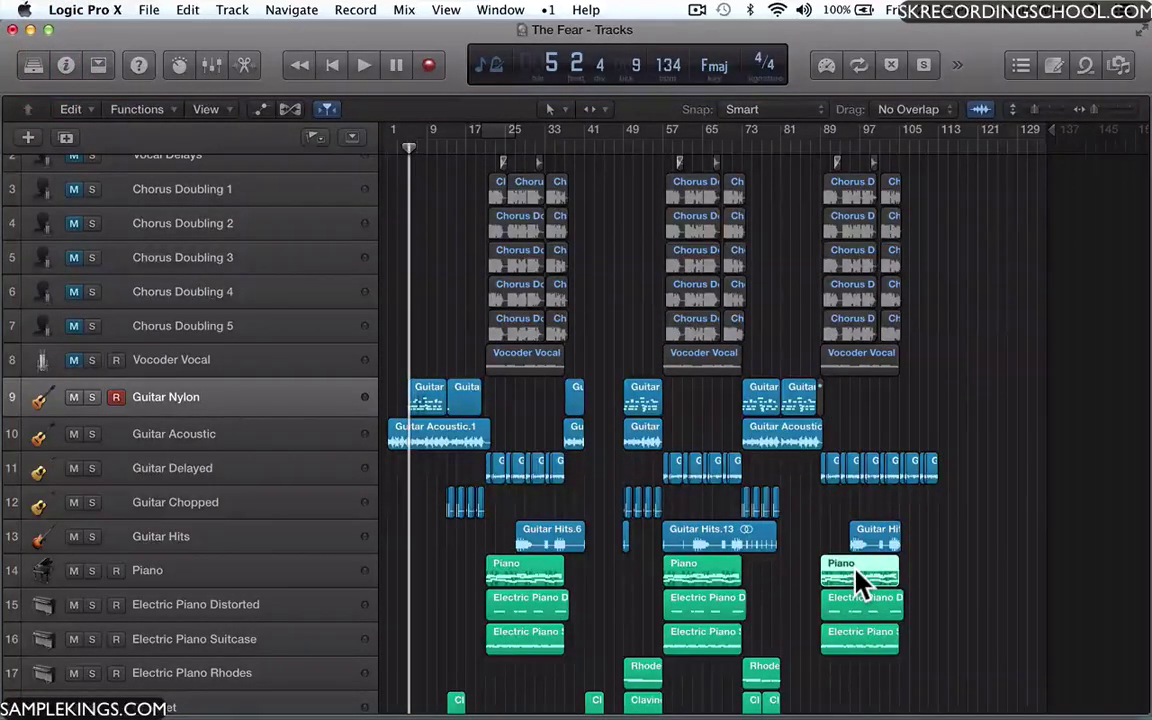
pyautogui.press('super')
pyautogui.press('super+4')
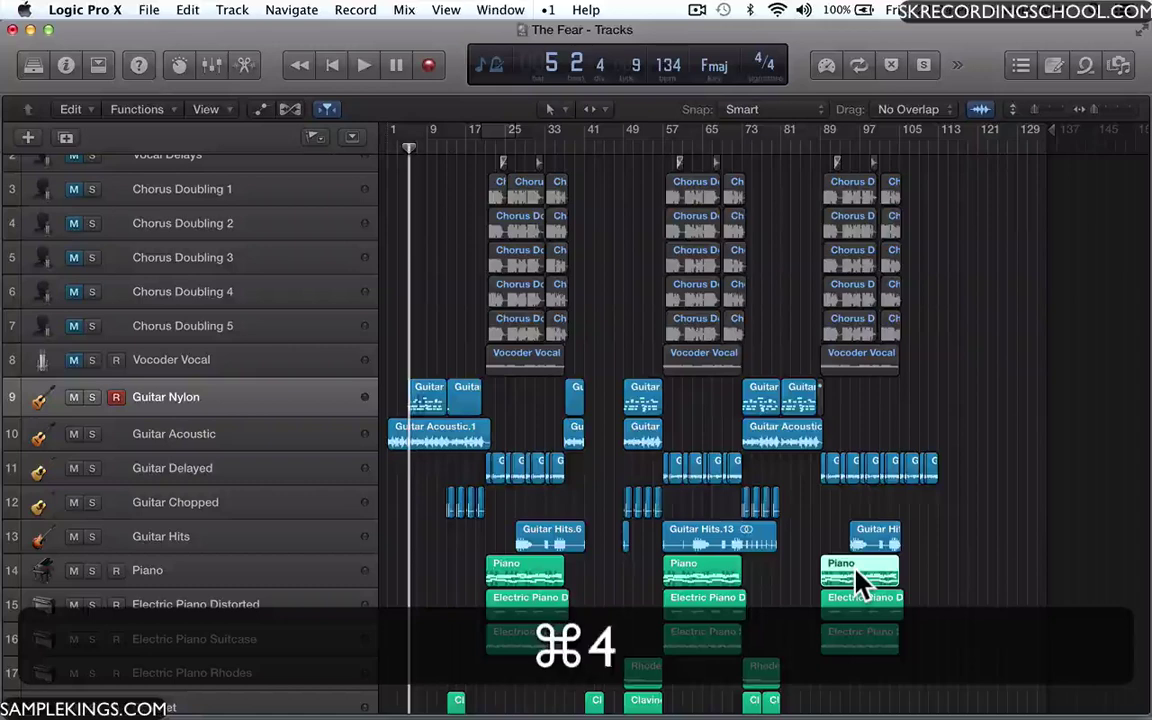
pyautogui.scroll(10, 838, 570)
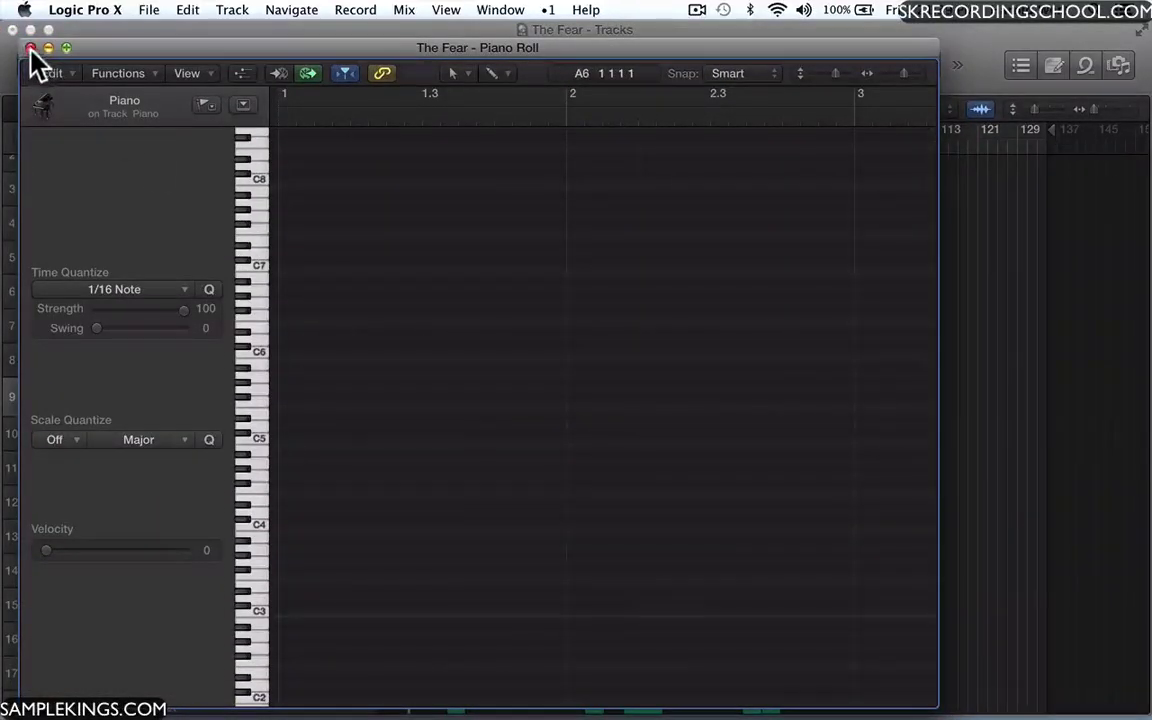
pyautogui.click(30, 47)
pyautogui.click(852, 575)
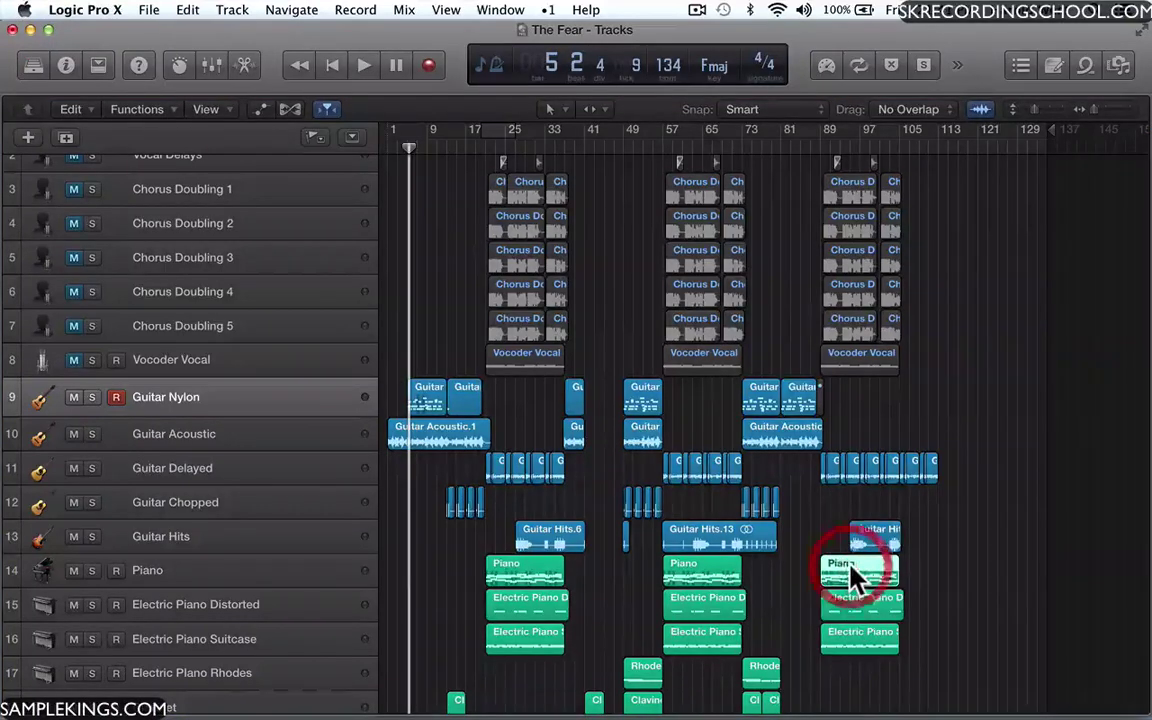
# Open the Piano region at bar 57 in a separate Piano Roll window, look through its notes, and close the window
pyautogui.click(710, 578)
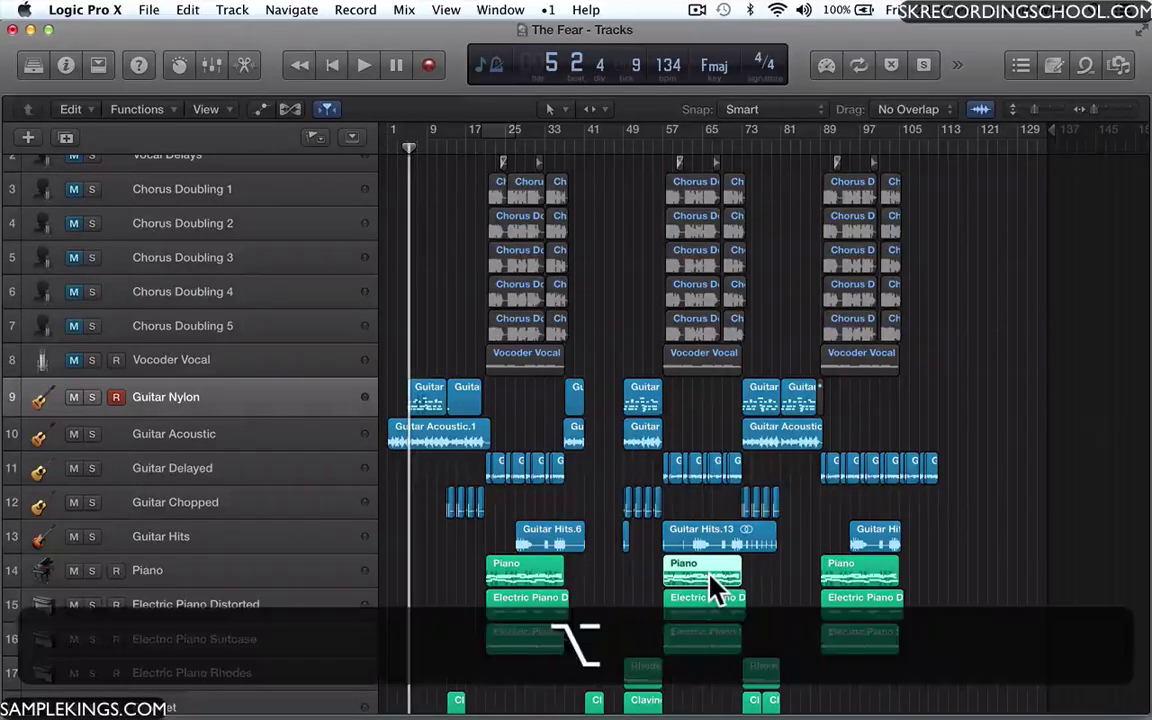
pyautogui.keyDown('alt'); pyautogui.doubleClick(709, 576); pyautogui.keyUp('alt')
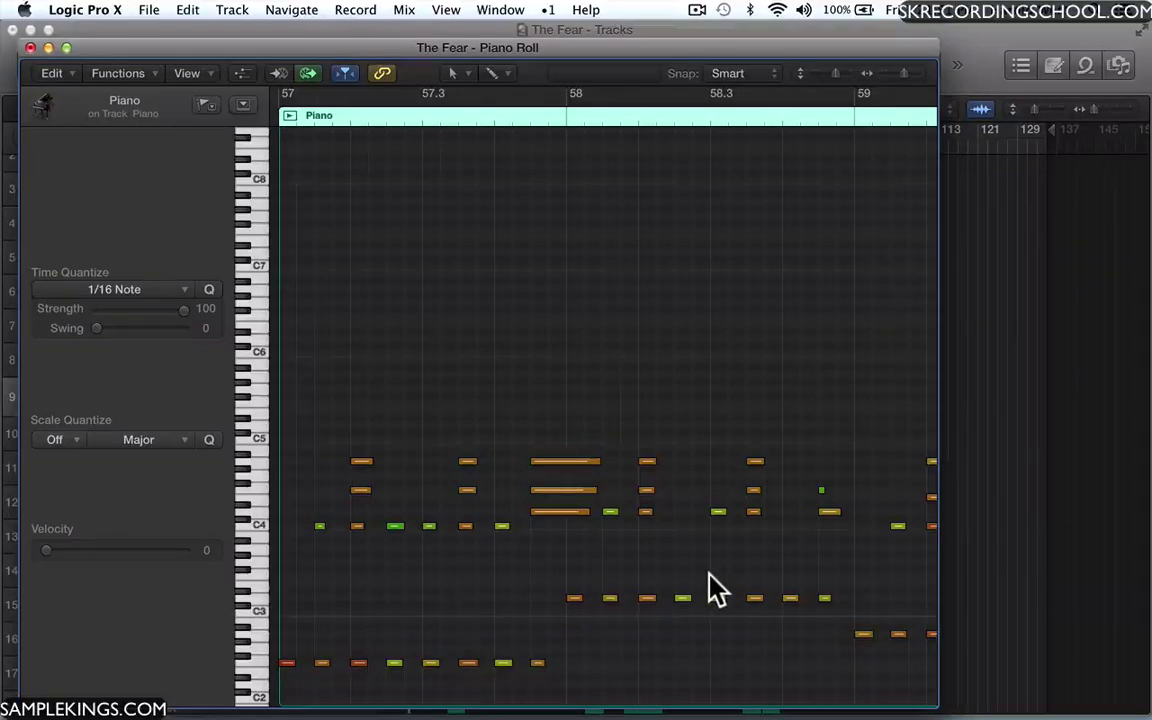
pyautogui.scroll(-3, 709, 577)
pyautogui.scroll(-1, 716, 588)
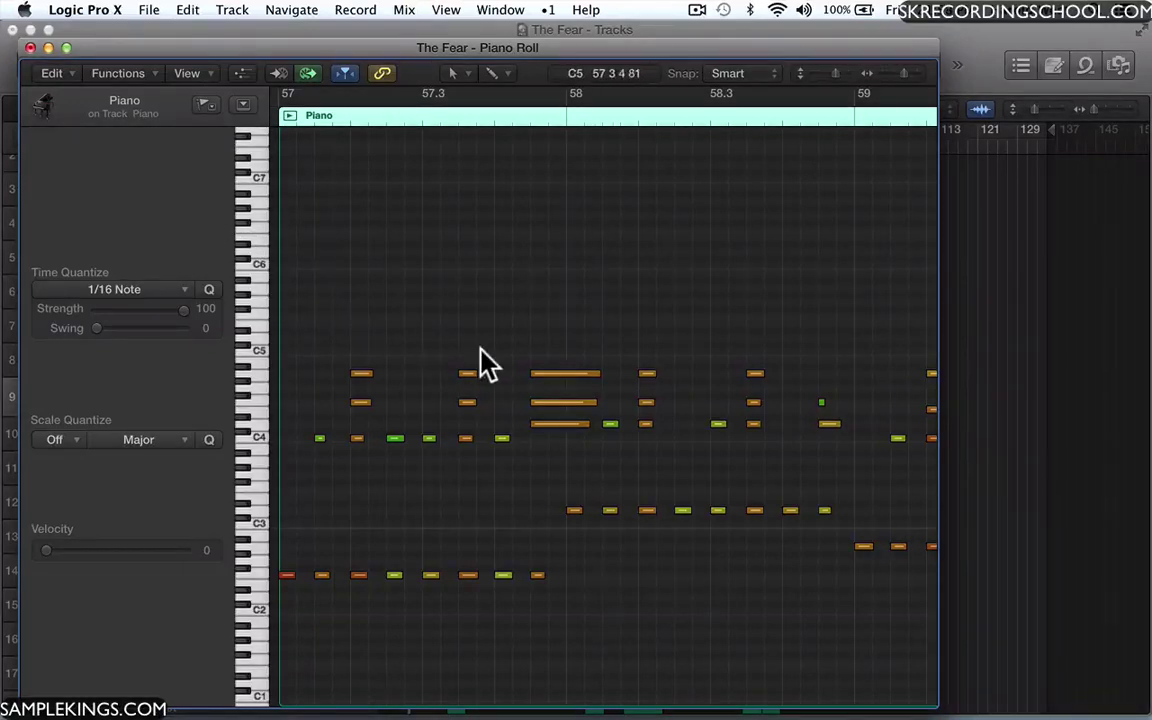
pyautogui.hscroll(5, 480, 362)
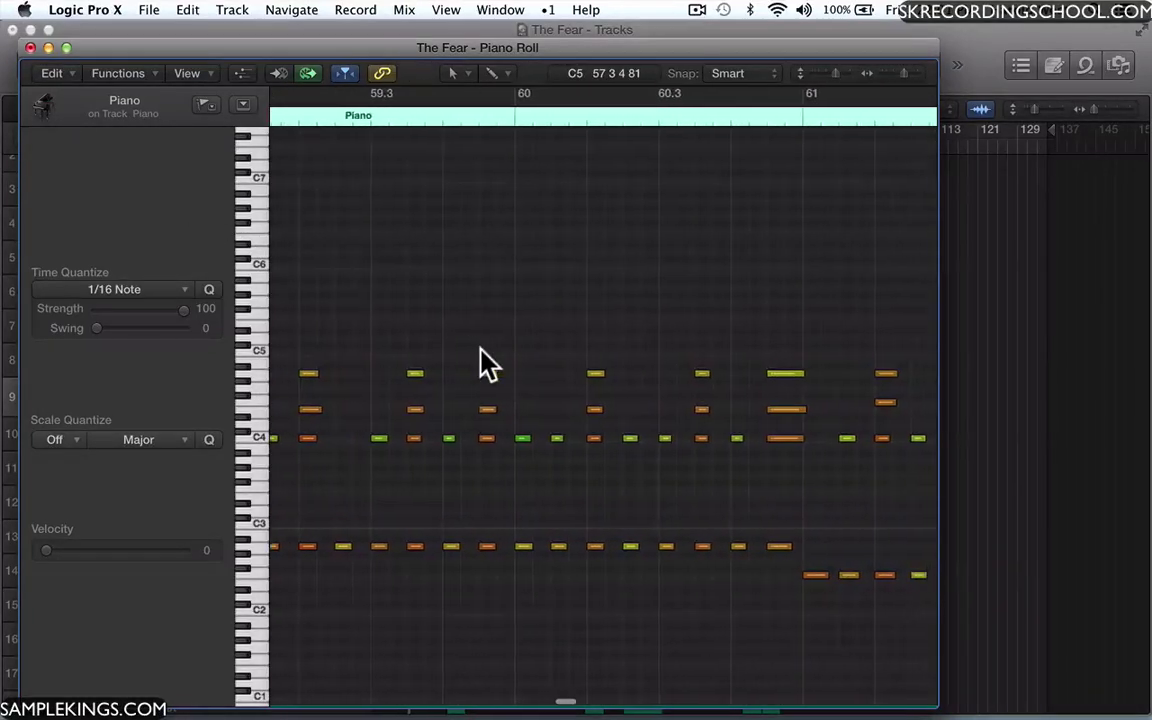
pyautogui.hscroll(10, 480, 362)
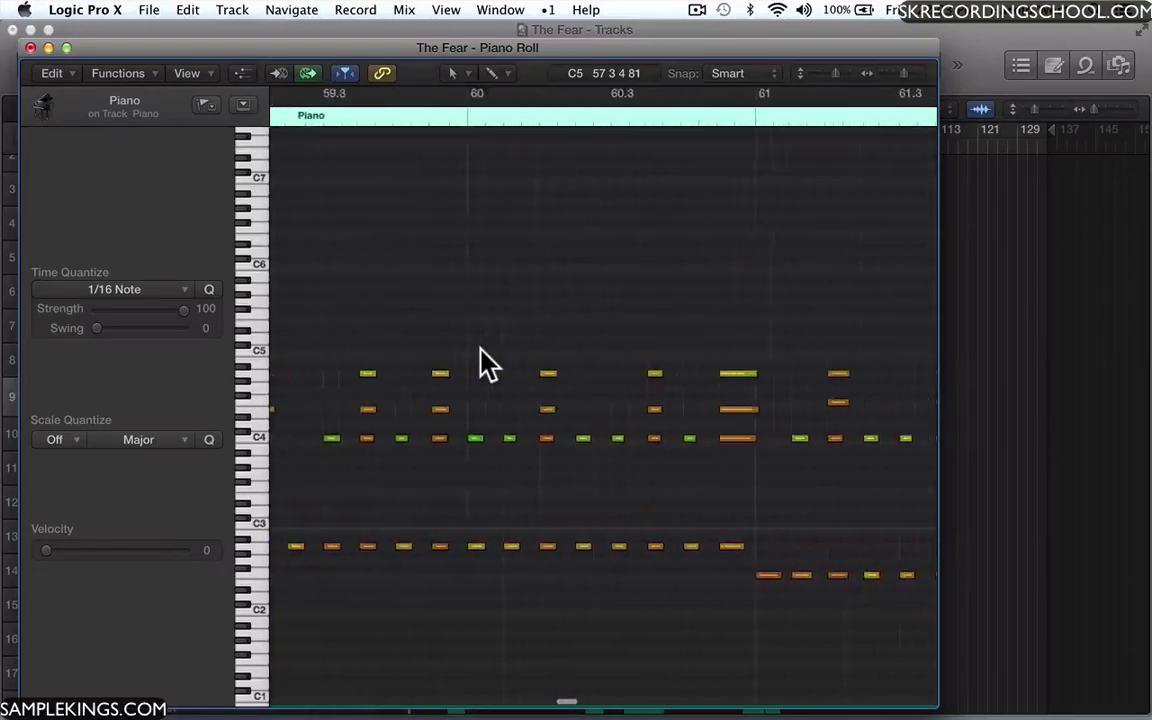
pyautogui.hscroll(-10, 480, 362)
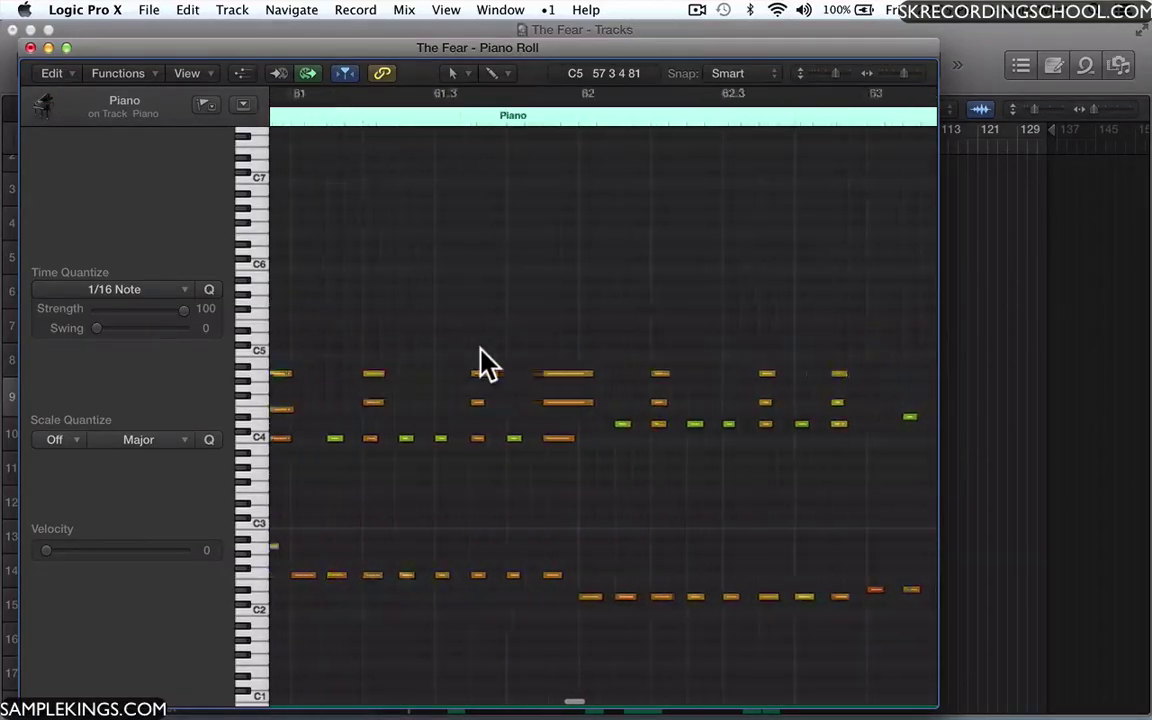
pyautogui.hscroll(8, 480, 362)
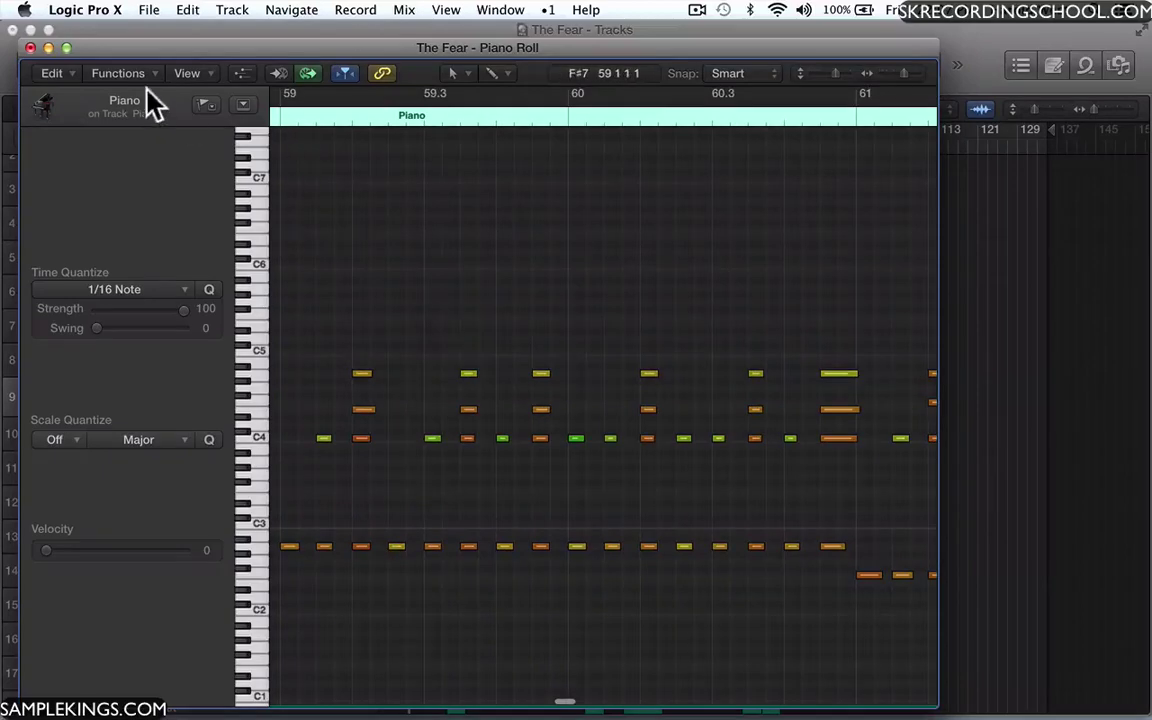
pyautogui.click(30, 48)
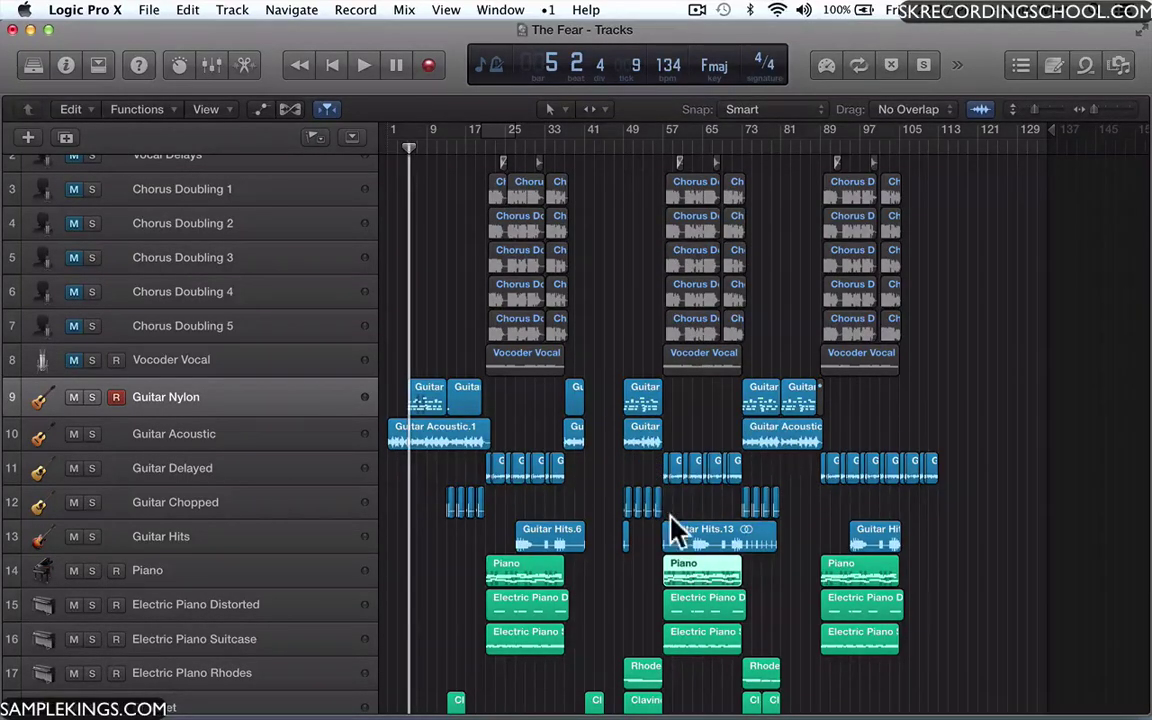
# Open the Piano region at bar 57 in the main window's editor pane, and collapse the pane again
pyautogui.doubleClick(700, 583)
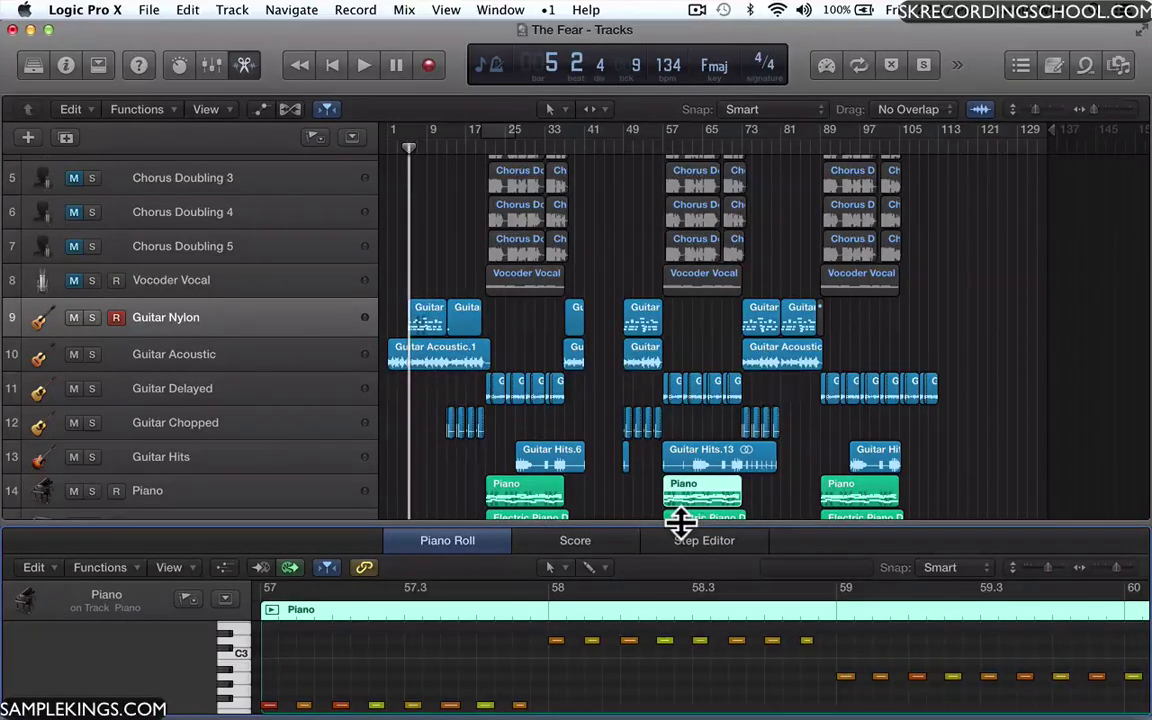
pyautogui.moveTo(680, 522); pyautogui.dragTo(670, 553)
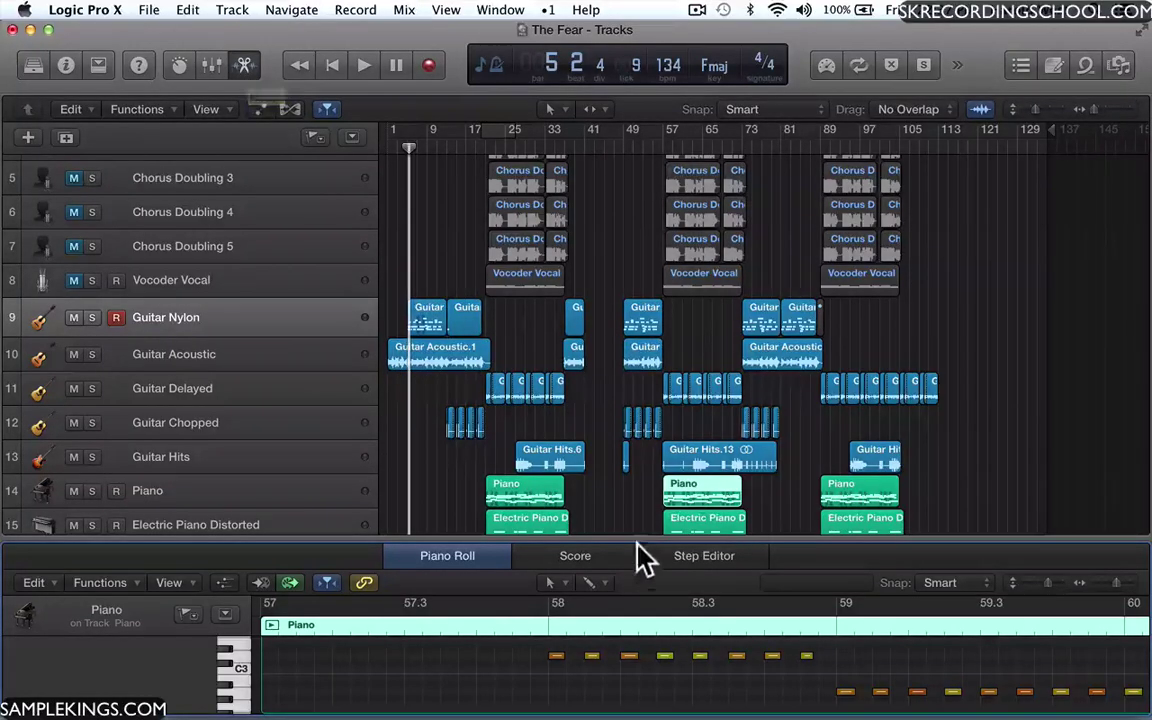
pyautogui.moveTo(643, 537); pyautogui.dragTo(666, 681)
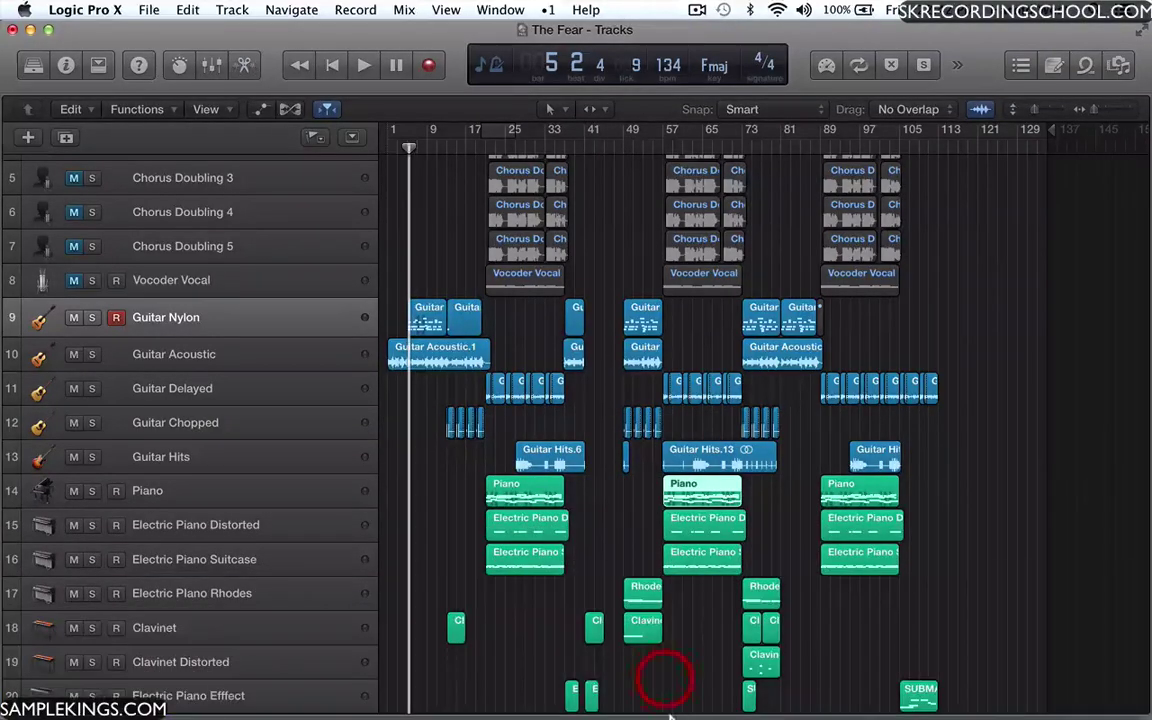
# Reopen the Piano region at bar 57 in a separate Piano Roll window and examine its notes across the pitch range
pyautogui.keyDown('alt'); pyautogui.doubleClick(681, 493); pyautogui.keyUp('alt')
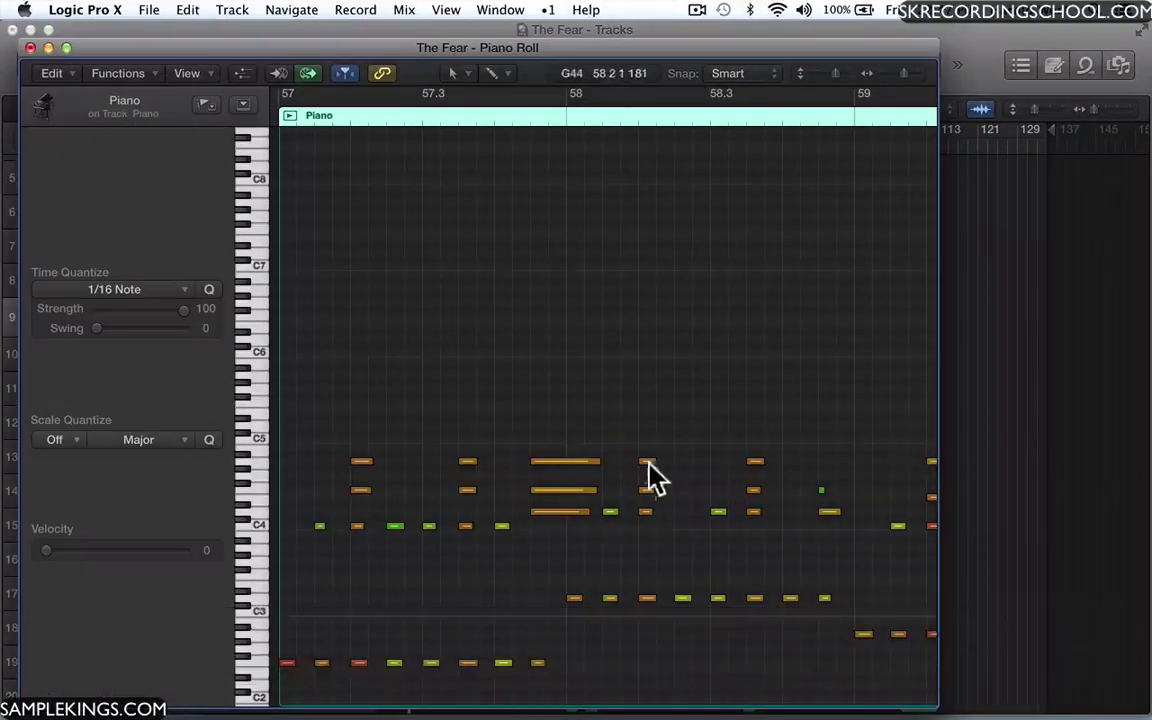
pyautogui.scroll(-1, 538, 278)
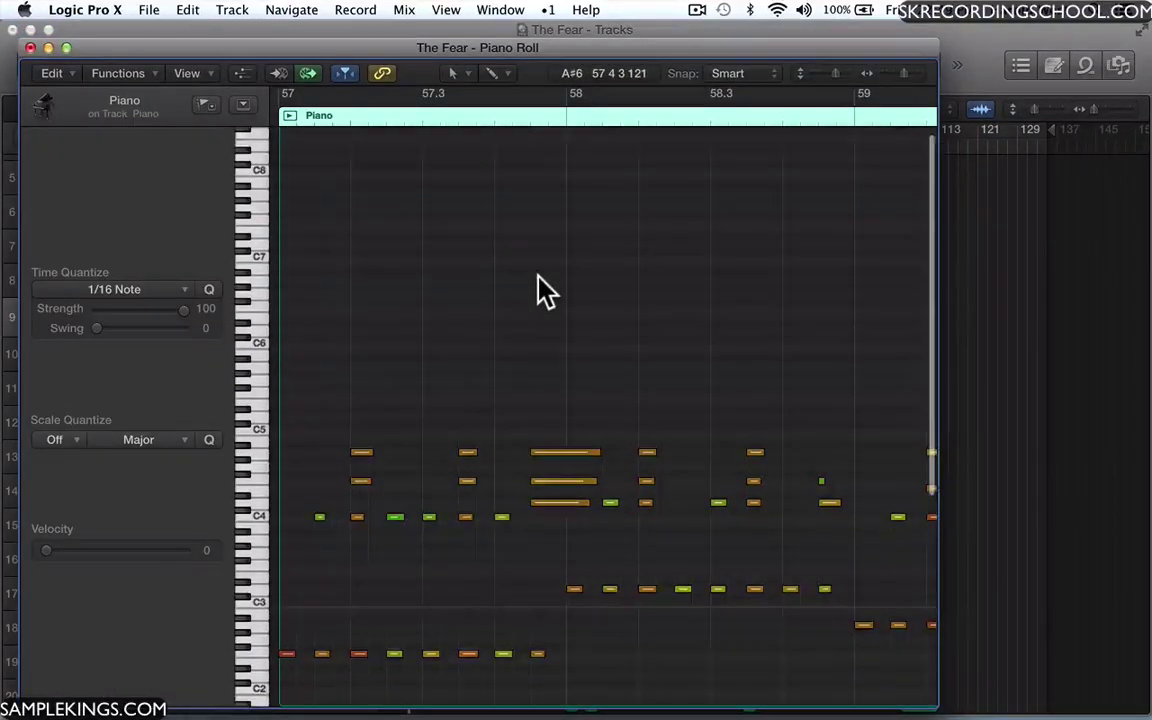
pyautogui.scroll(-10, 538, 278)
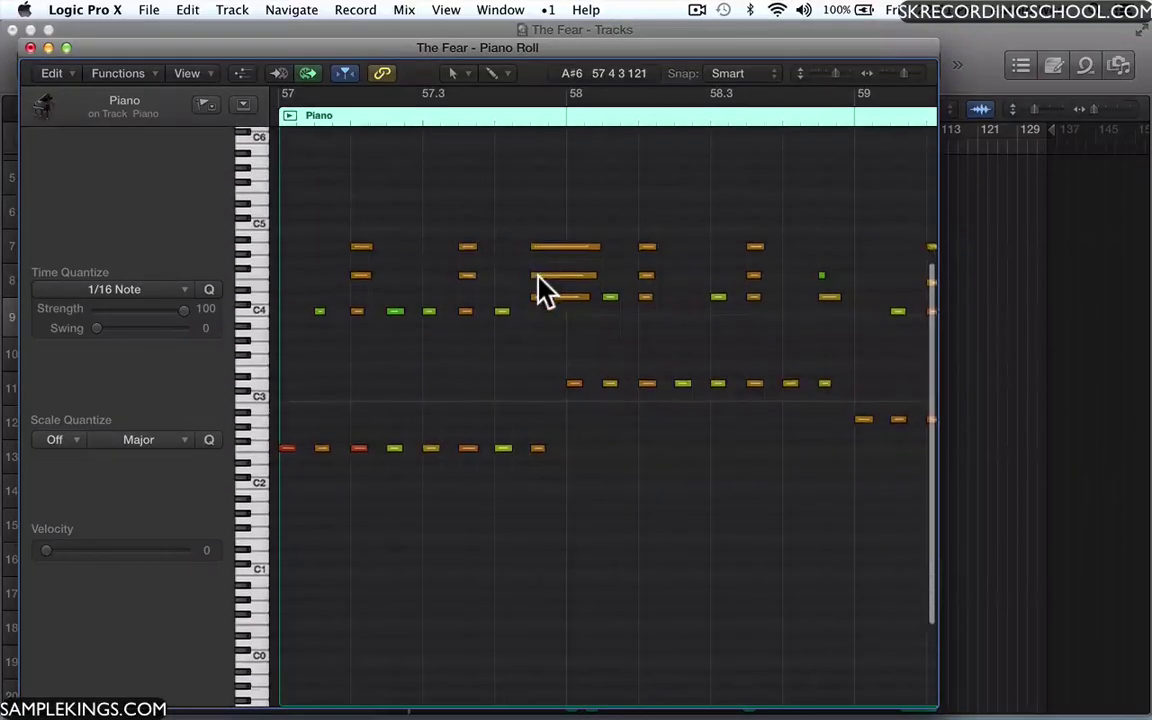
pyautogui.scroll(2, 540, 290)
pyautogui.scroll(-3, 540, 290)
pyautogui.scroll(1, 540, 290)
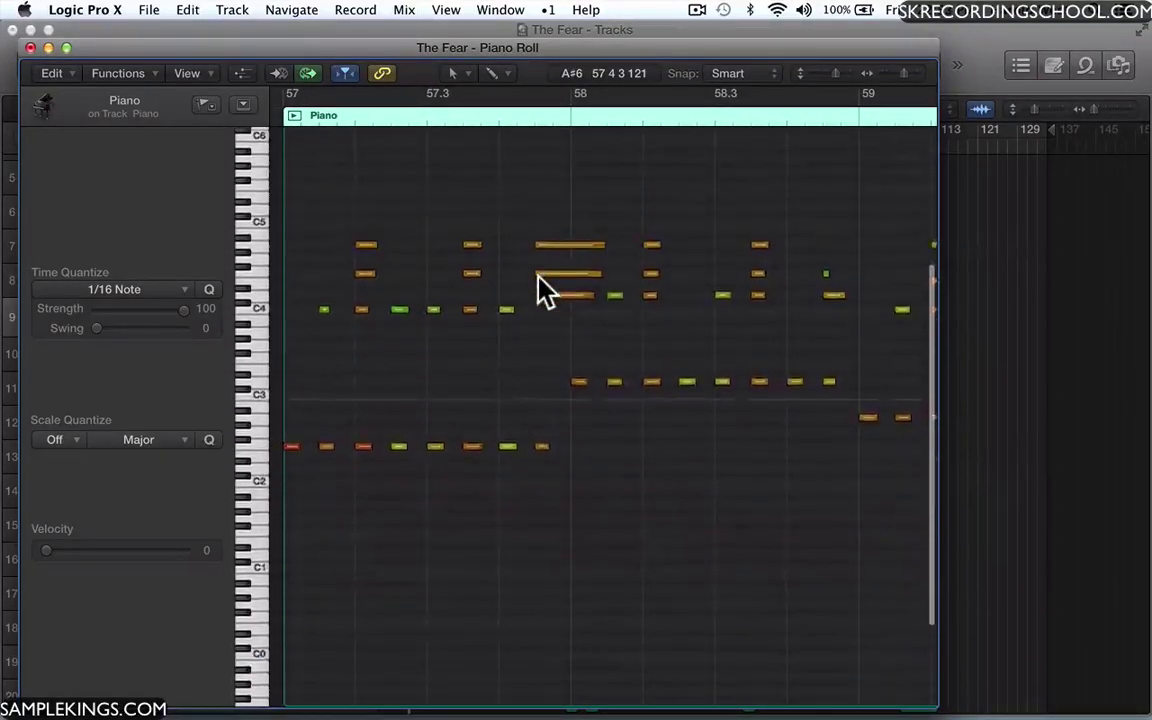
pyautogui.scroll(2, 540, 290)
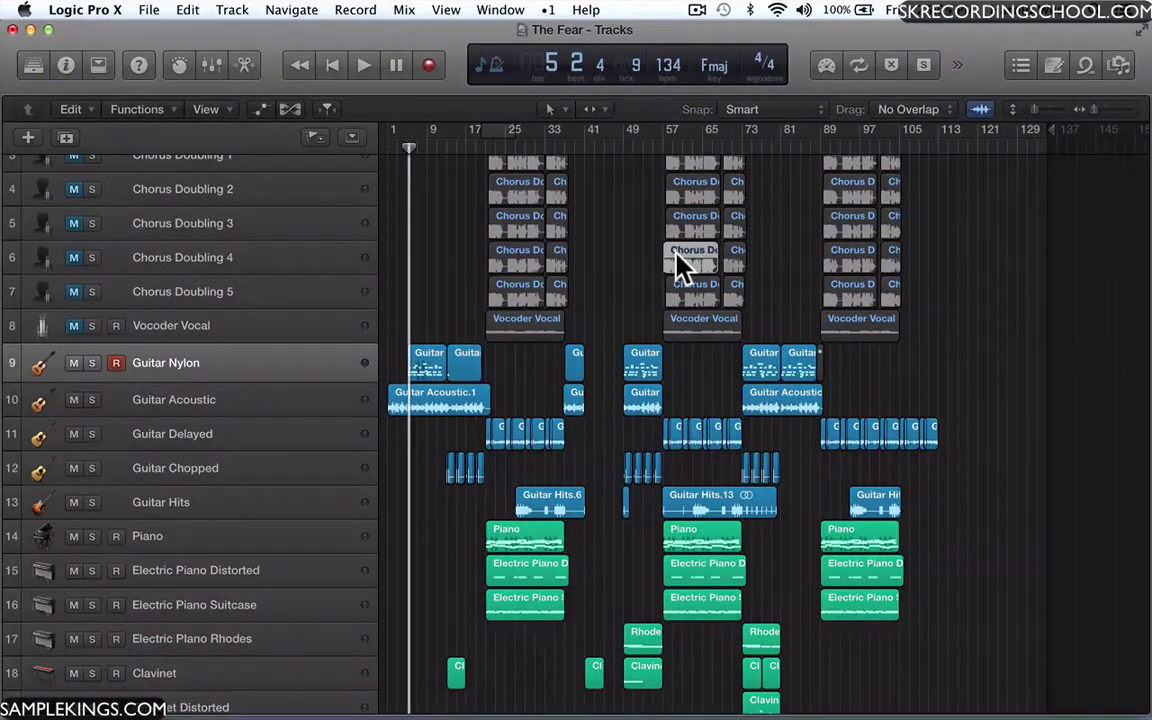
# Open the Chorus Doubling 4 region near bar 57 in a separate Audio File Editor window and adjust its waveform zoom
pyautogui.press('alt')
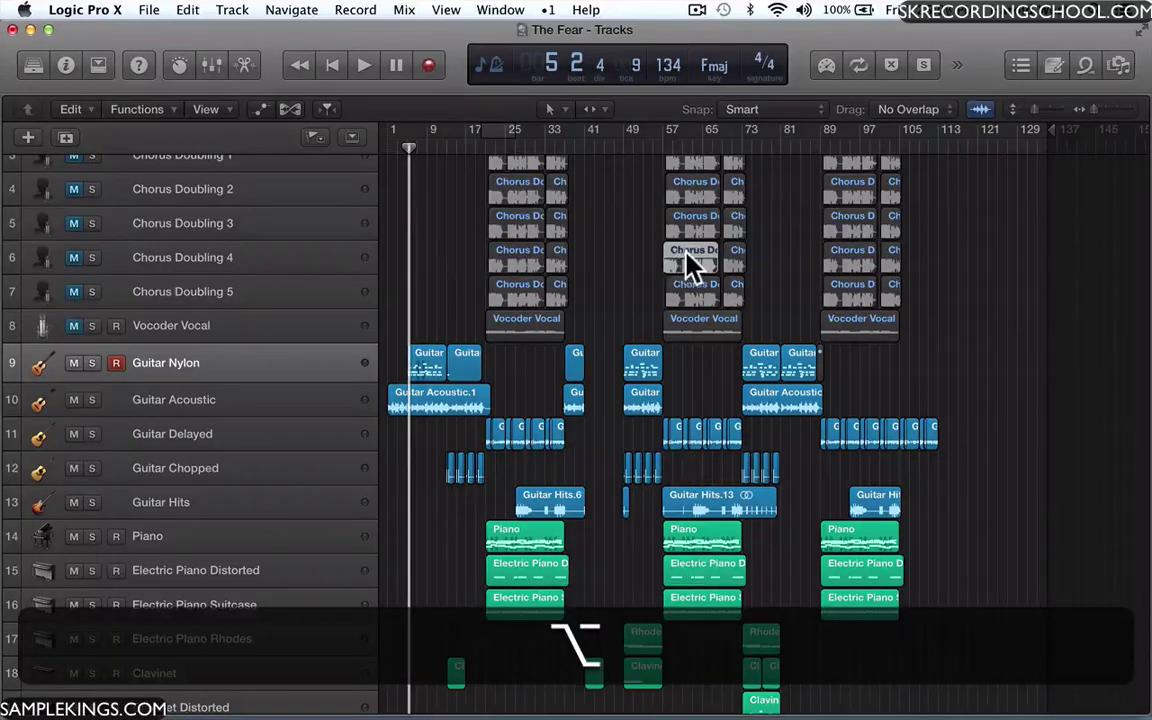
pyautogui.keyDown('alt'); pyautogui.doubleClick(690, 265); pyautogui.keyUp('alt')
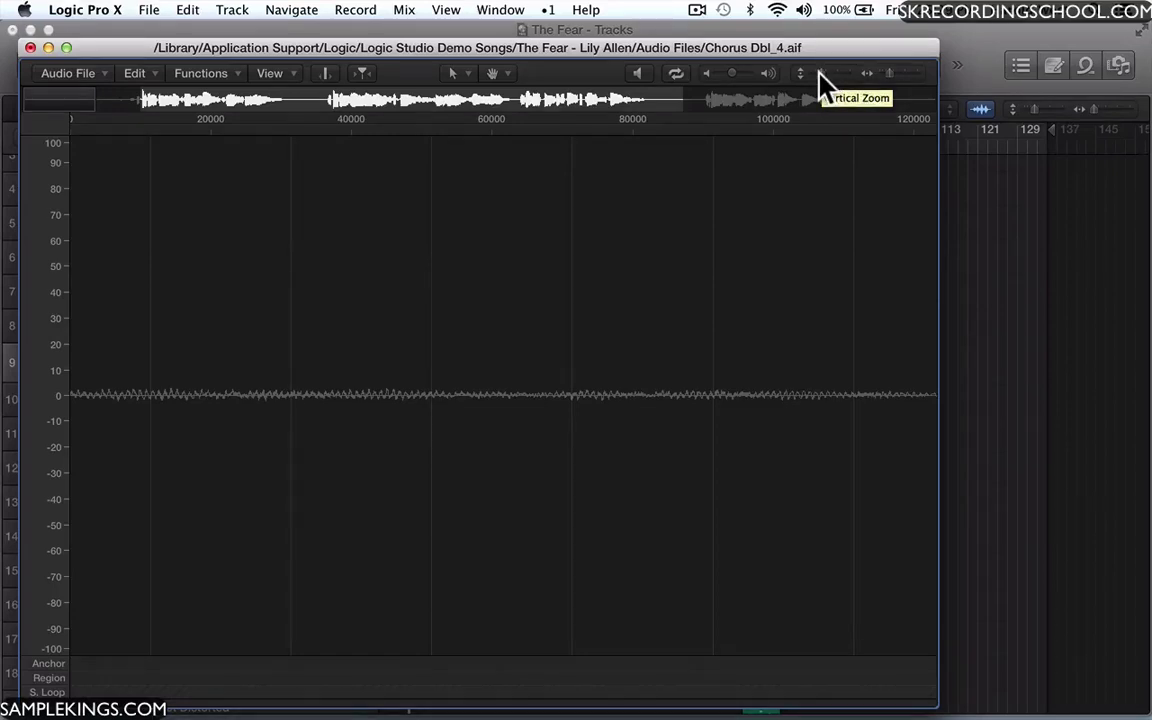
pyautogui.moveTo(820, 71); pyautogui.dragTo(884, 73)
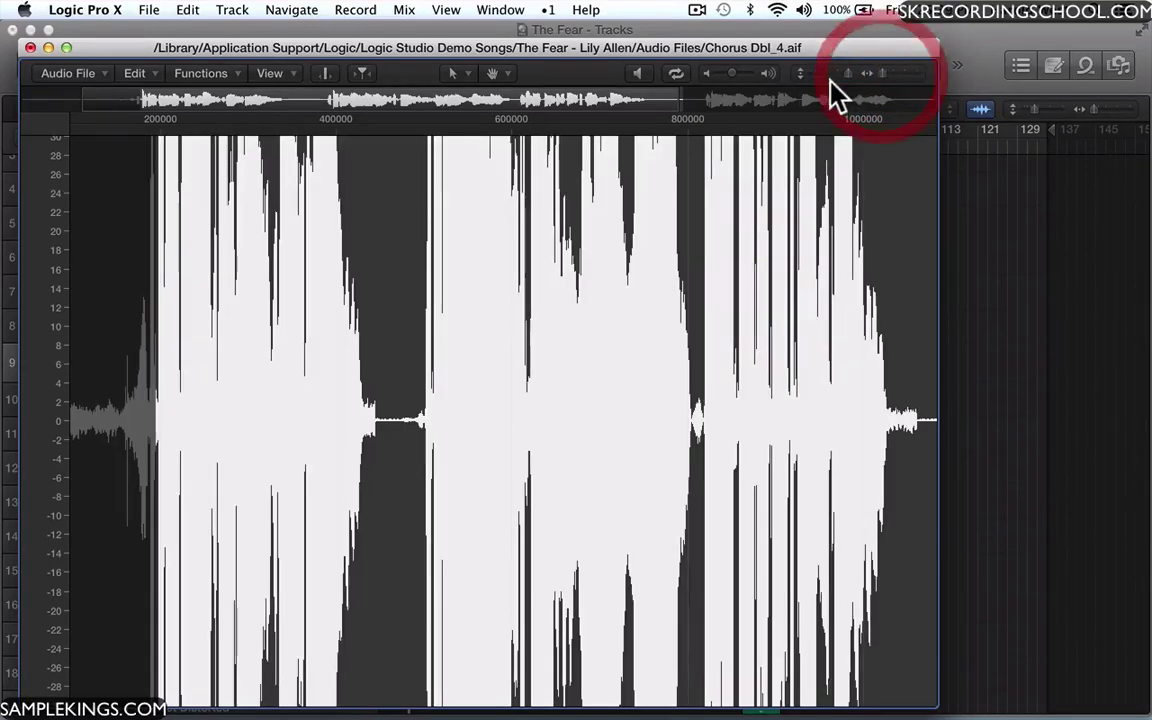
pyautogui.moveTo(840, 72); pyautogui.dragTo(817, 76)
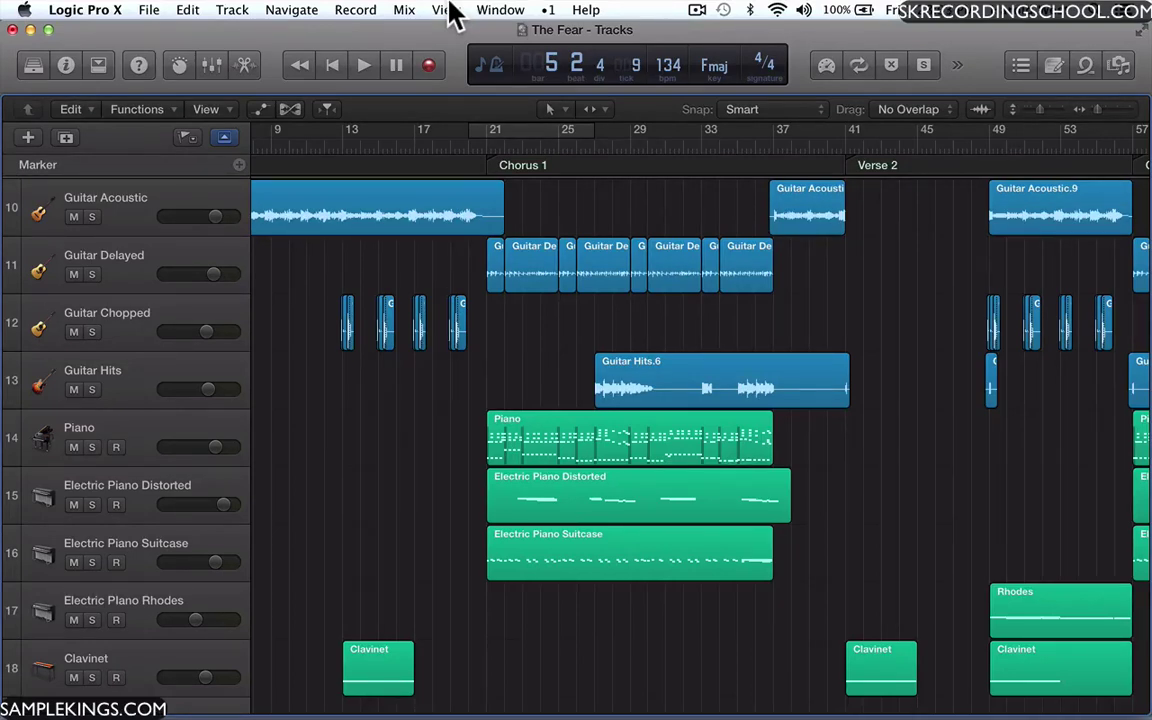
# Enable the additional Audio option in the Advanced preferences, and close the preferences
pyautogui.click(500, 10)
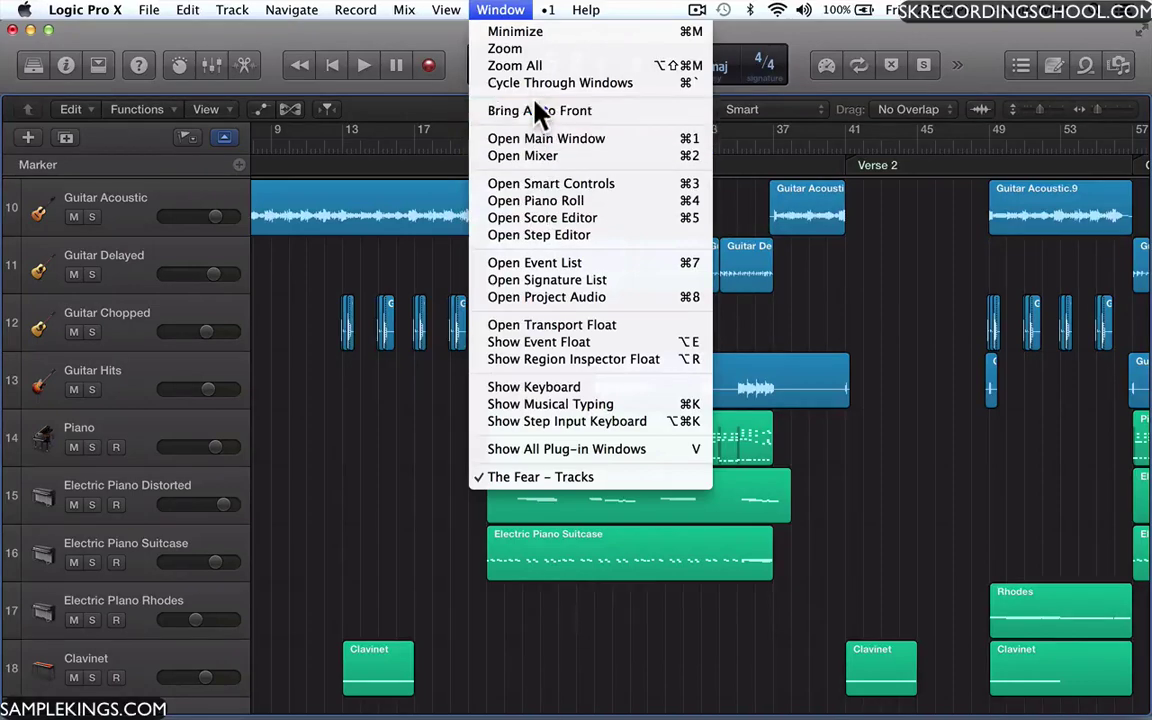
pyautogui.click(500, 12)
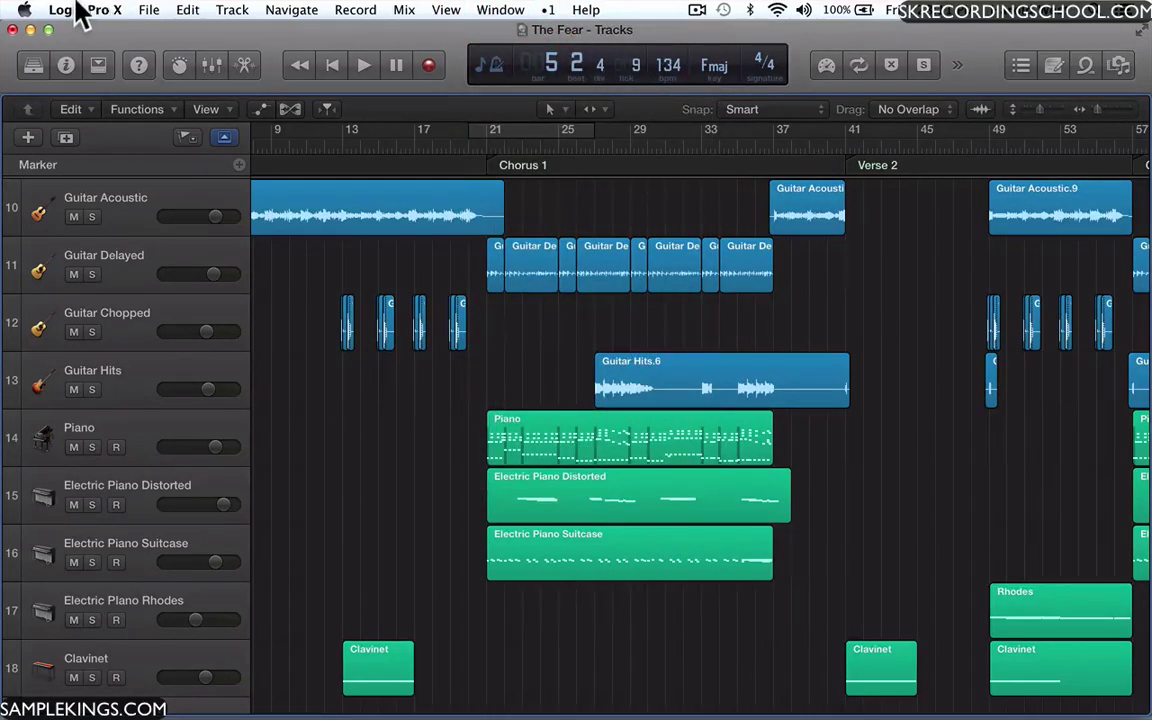
pyautogui.click(76, 6)
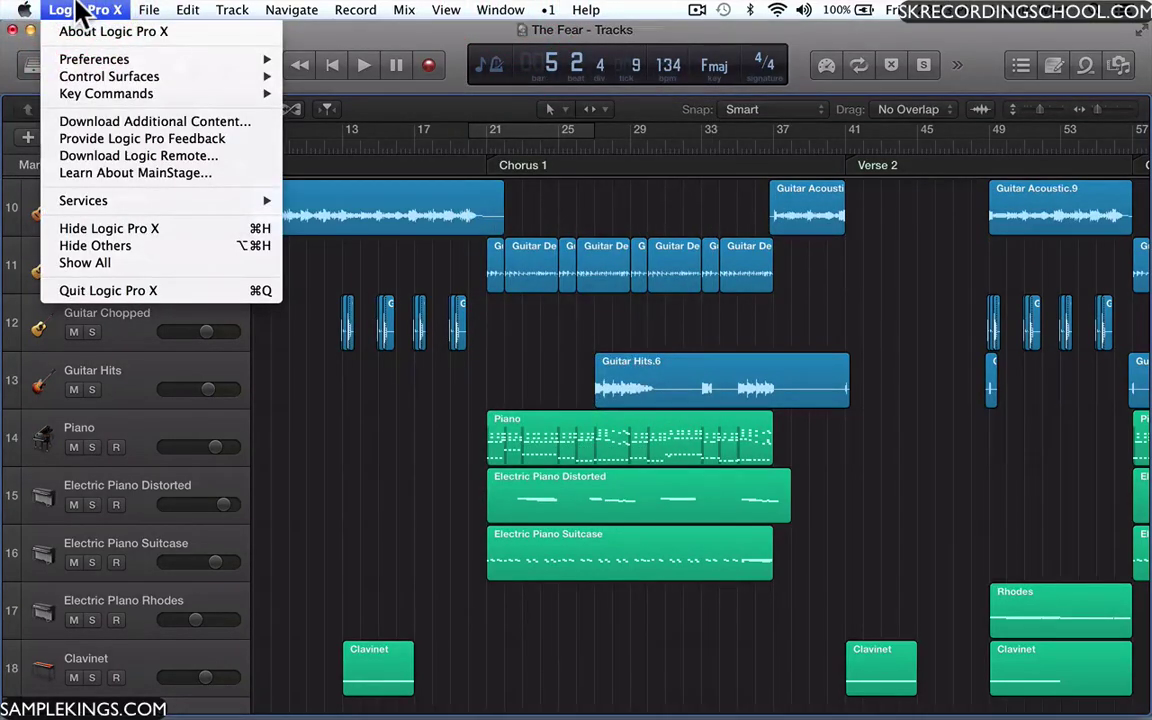
pyautogui.moveTo(64, 45)
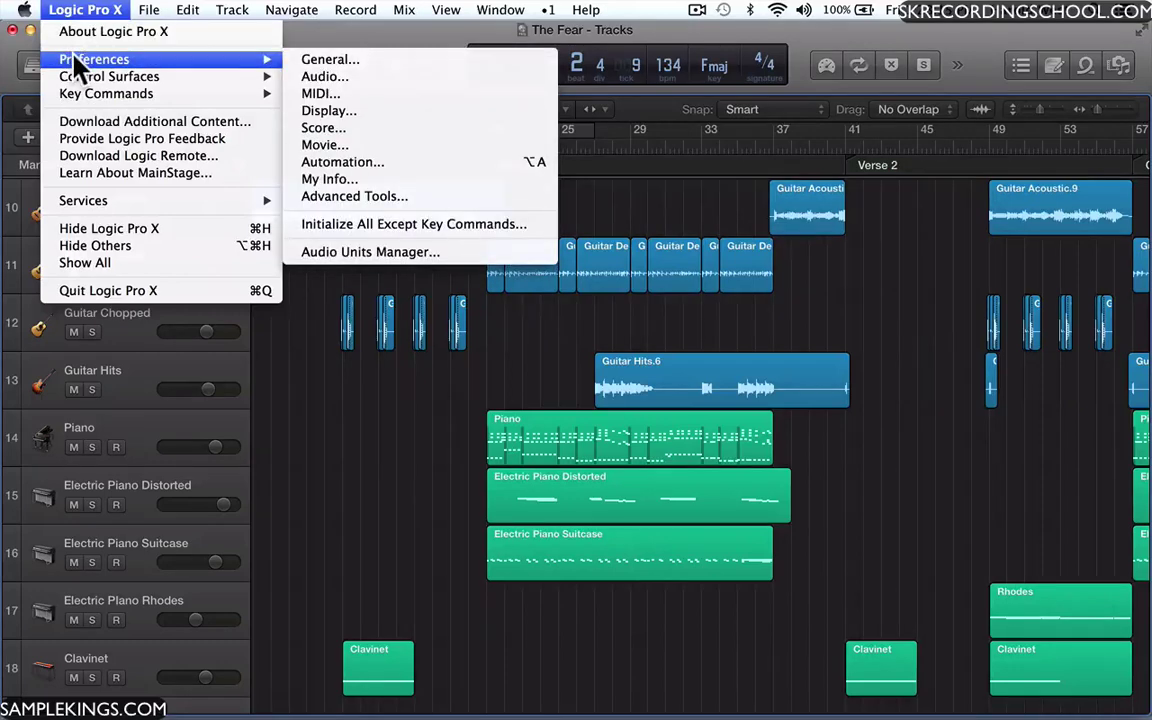
pyautogui.click(358, 196)
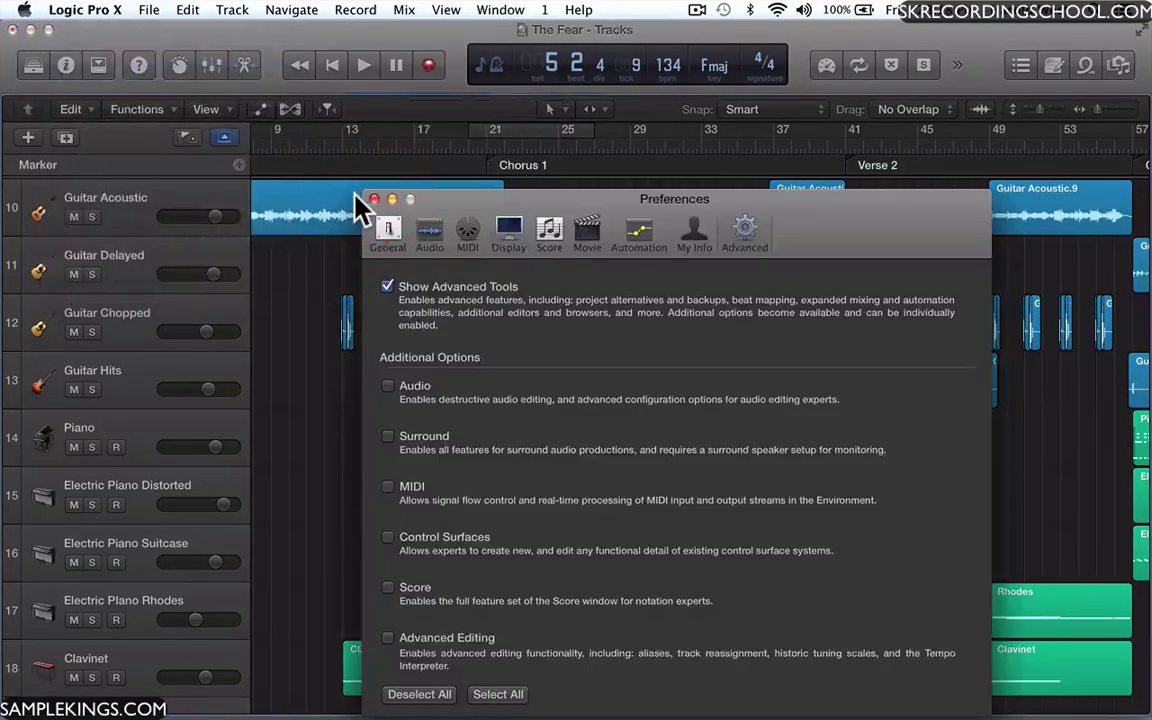
pyautogui.click(388, 386)
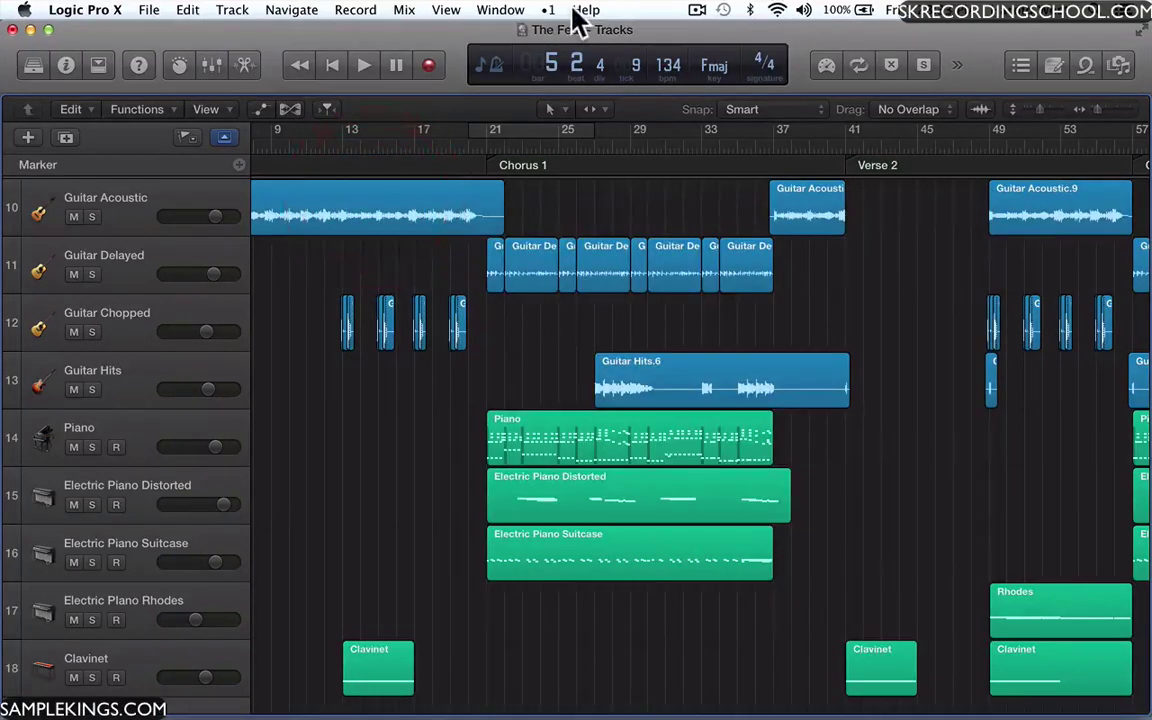
# Select the Guitar Hits.6 region and open it in a separate Audio File Editor window
pyautogui.click(490, 10)
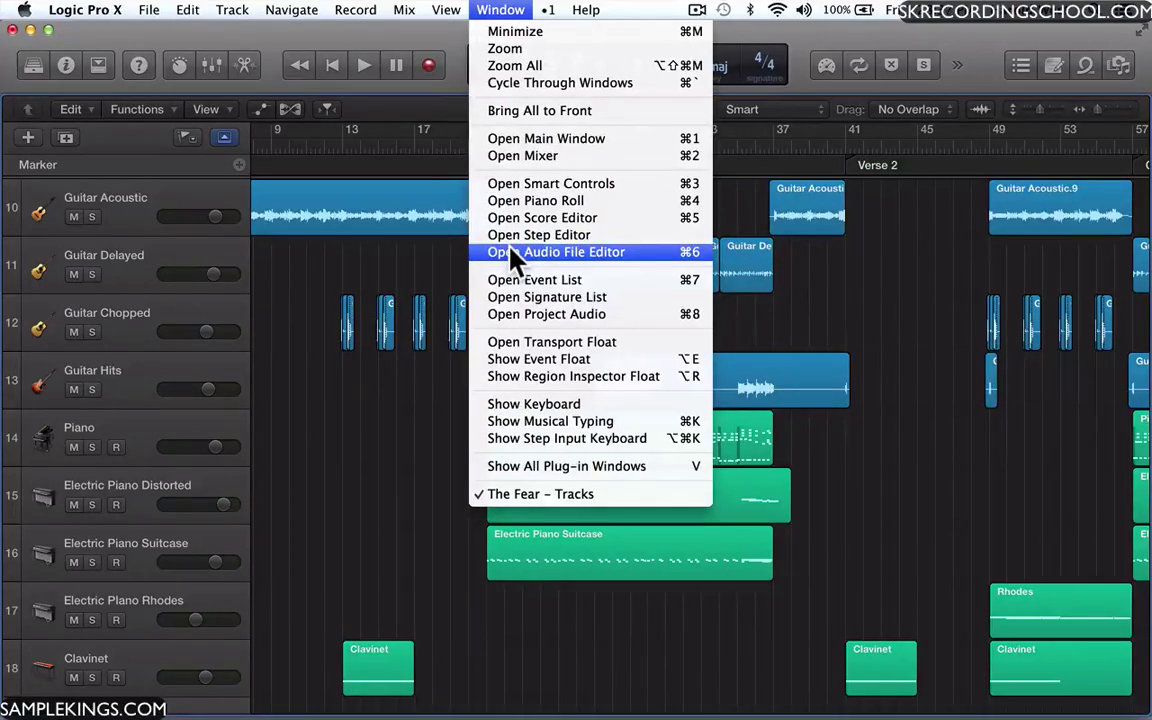
pyautogui.click(764, 395)
pyautogui.click(764, 400)
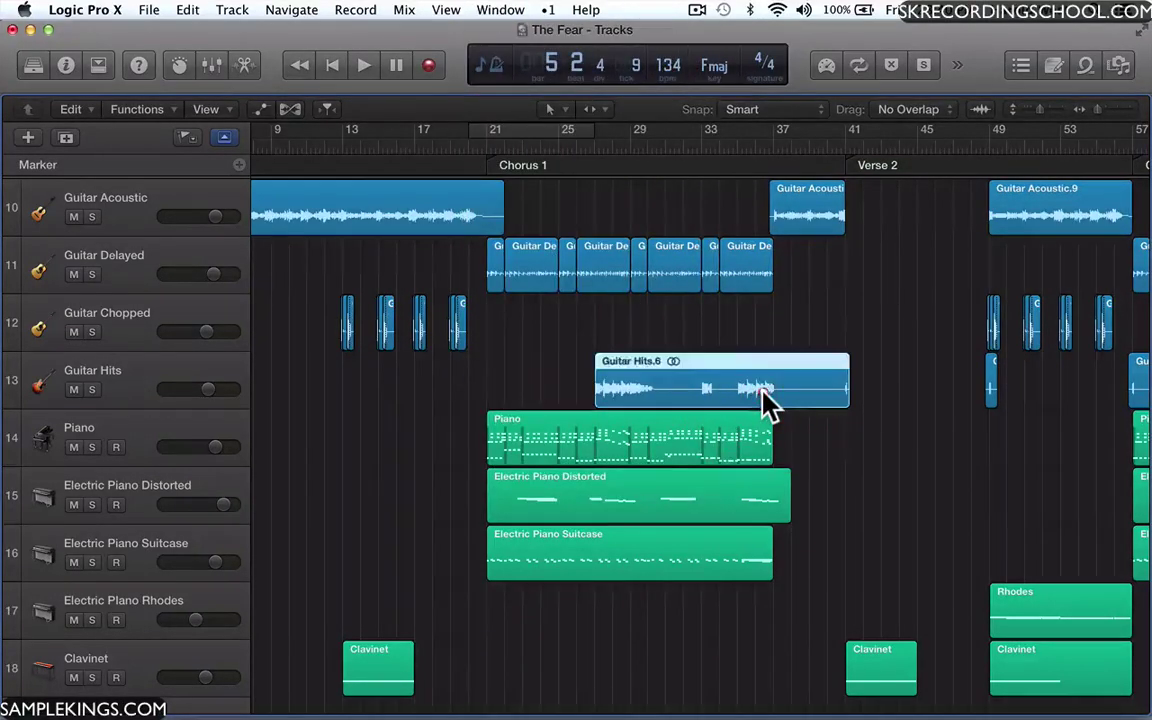
pyautogui.click(510, 10)
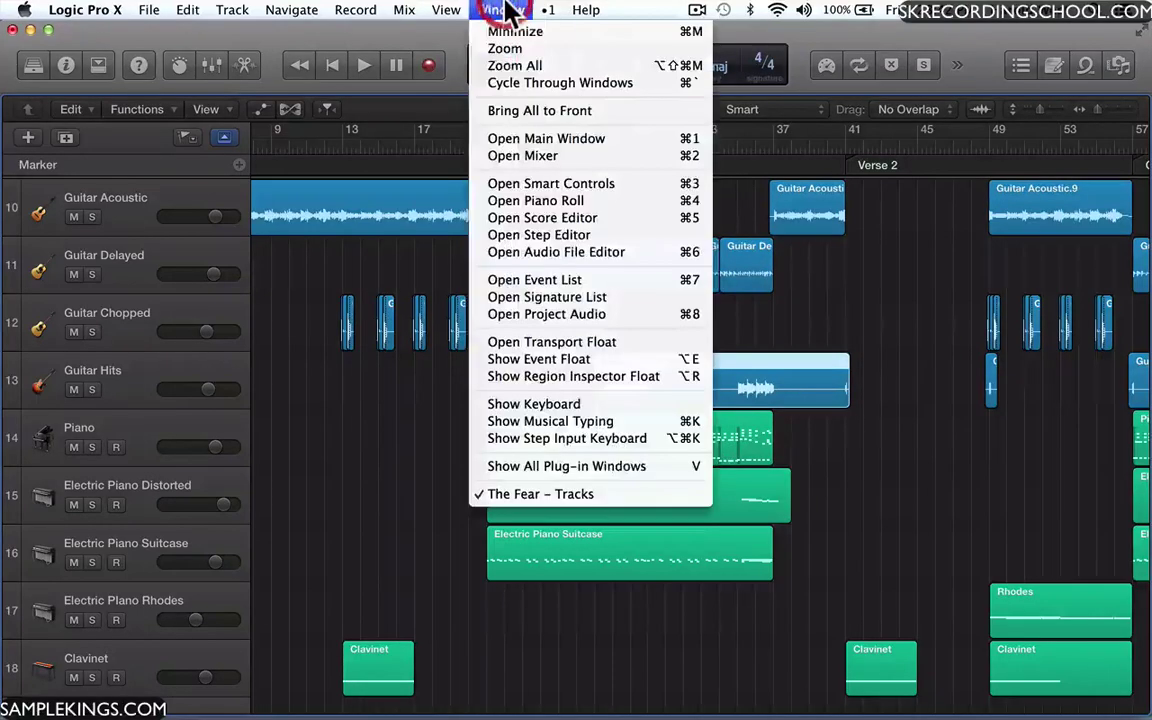
pyautogui.click(548, 253)
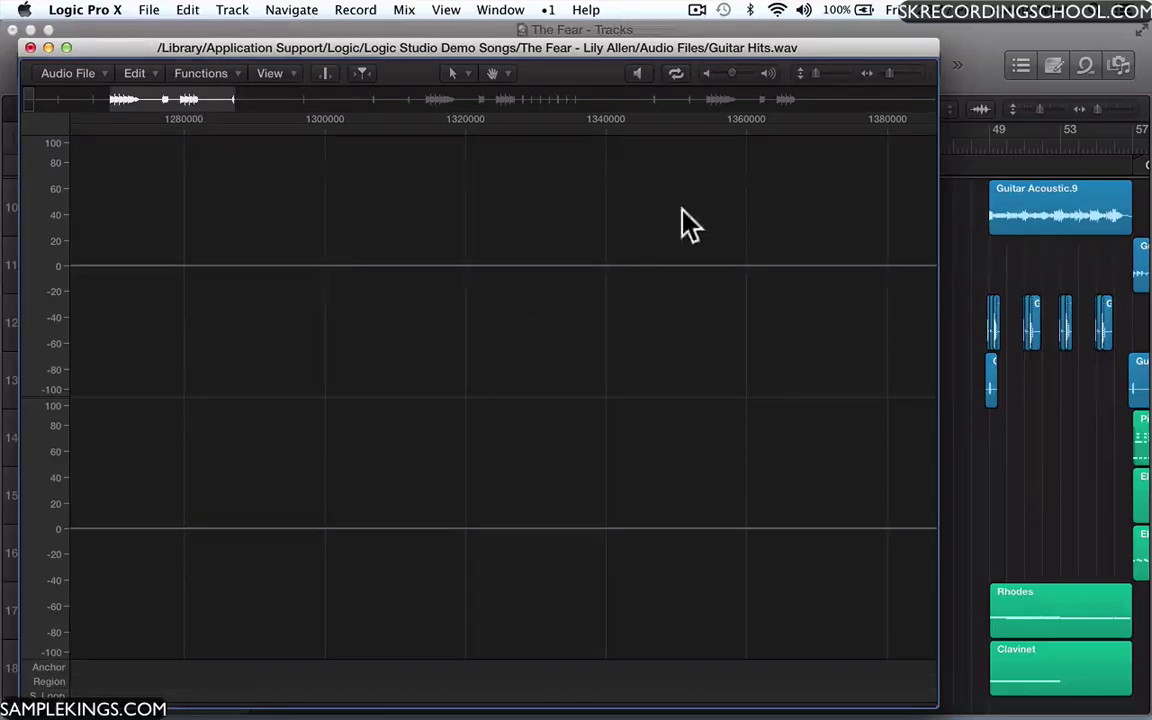
# Reduce the Audio File Editor's vertical and horizontal zoom to view the whole Guitar Hits.6 region, and close the window
pyautogui.click(886, 72)
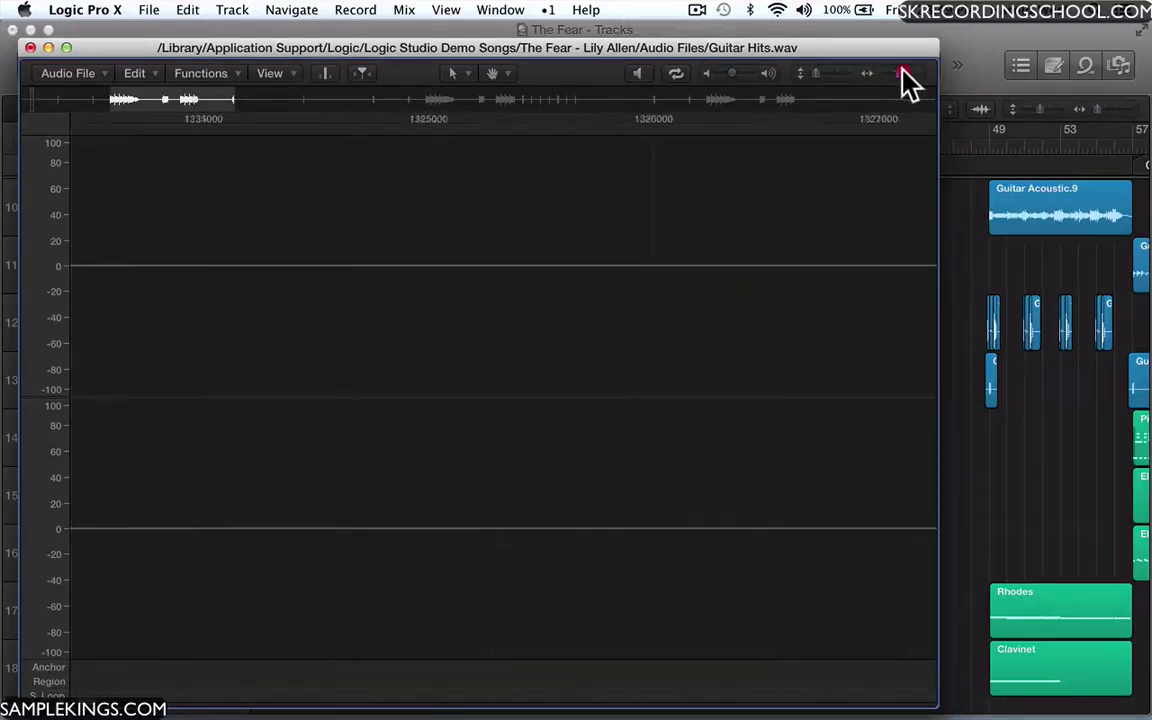
pyautogui.moveTo(884, 73); pyautogui.dragTo(790, 84)
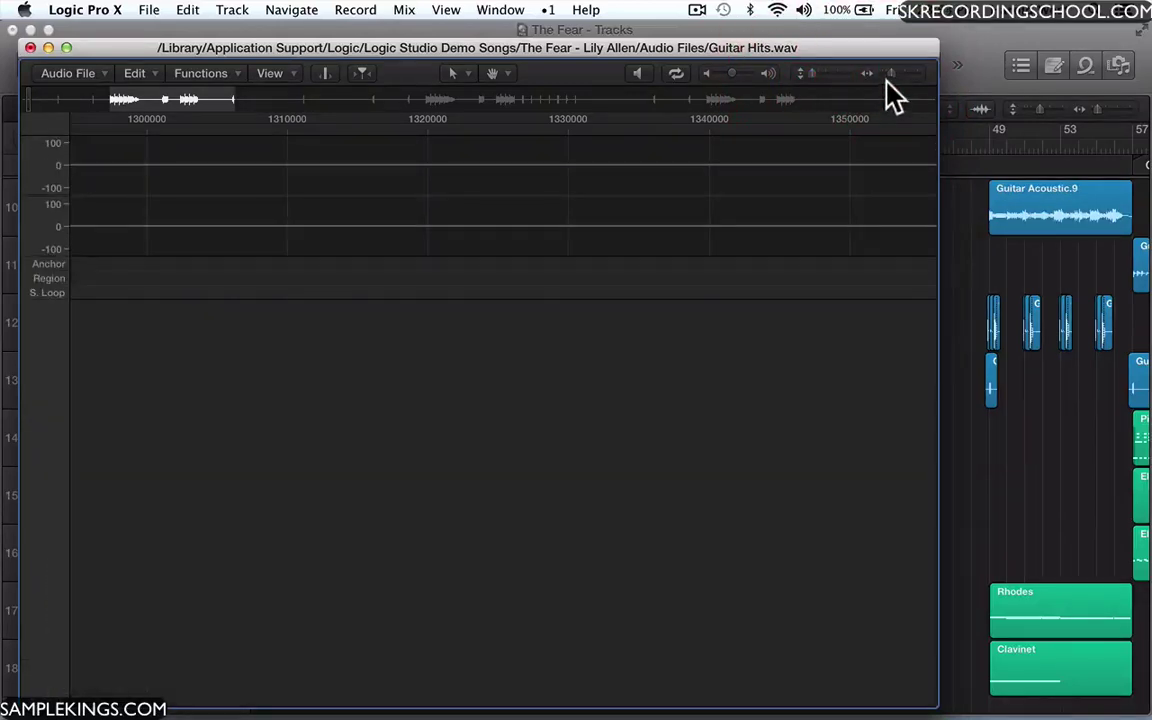
pyautogui.moveTo(888, 73); pyautogui.dragTo(869, 77)
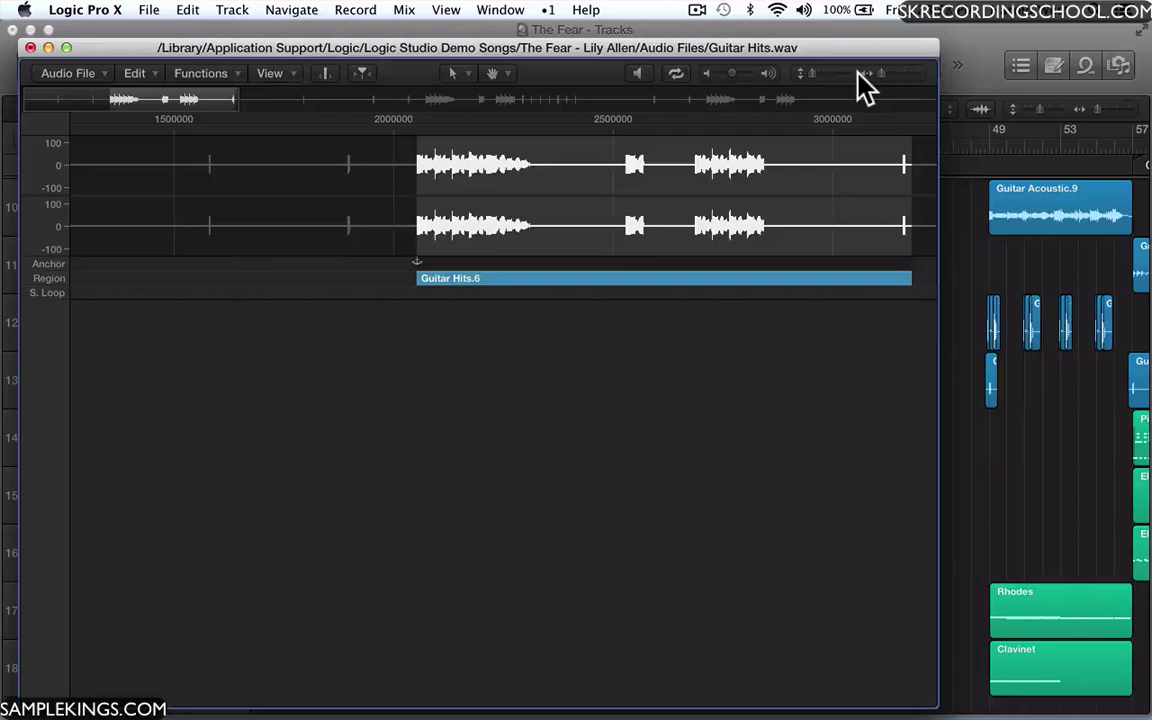
pyautogui.press('super+w')
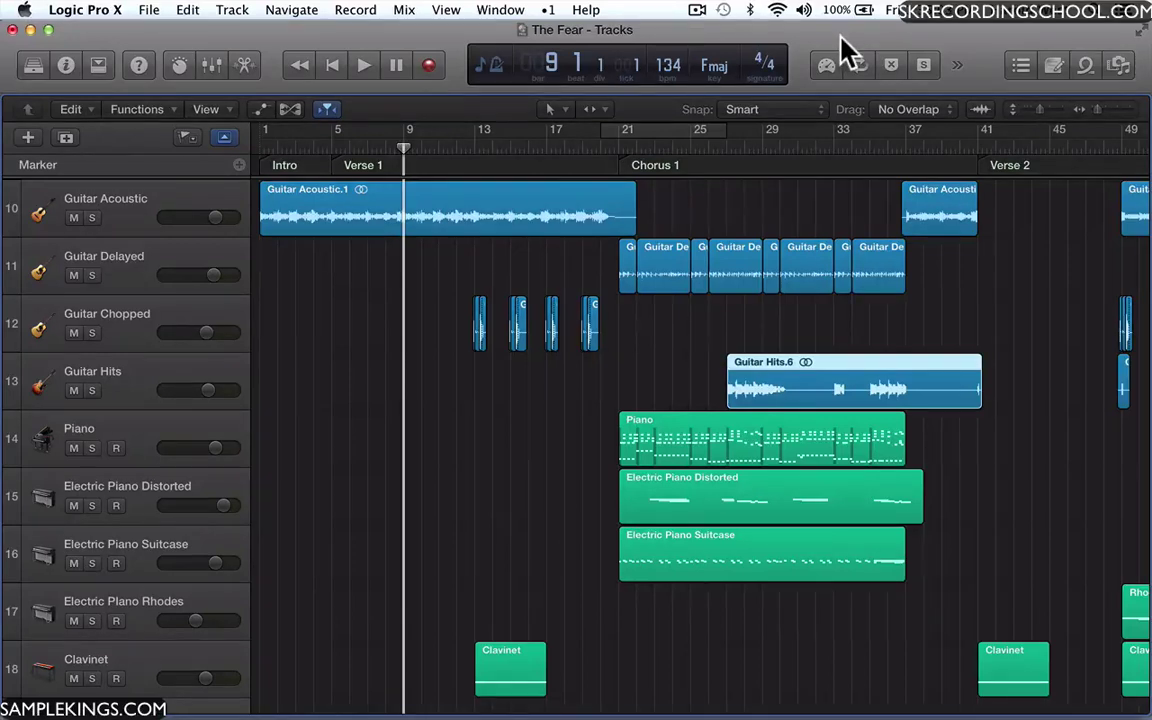
# Open the Event List in a separate window, move up to the region-level list, and reposition the window
pyautogui.click(500, 9)
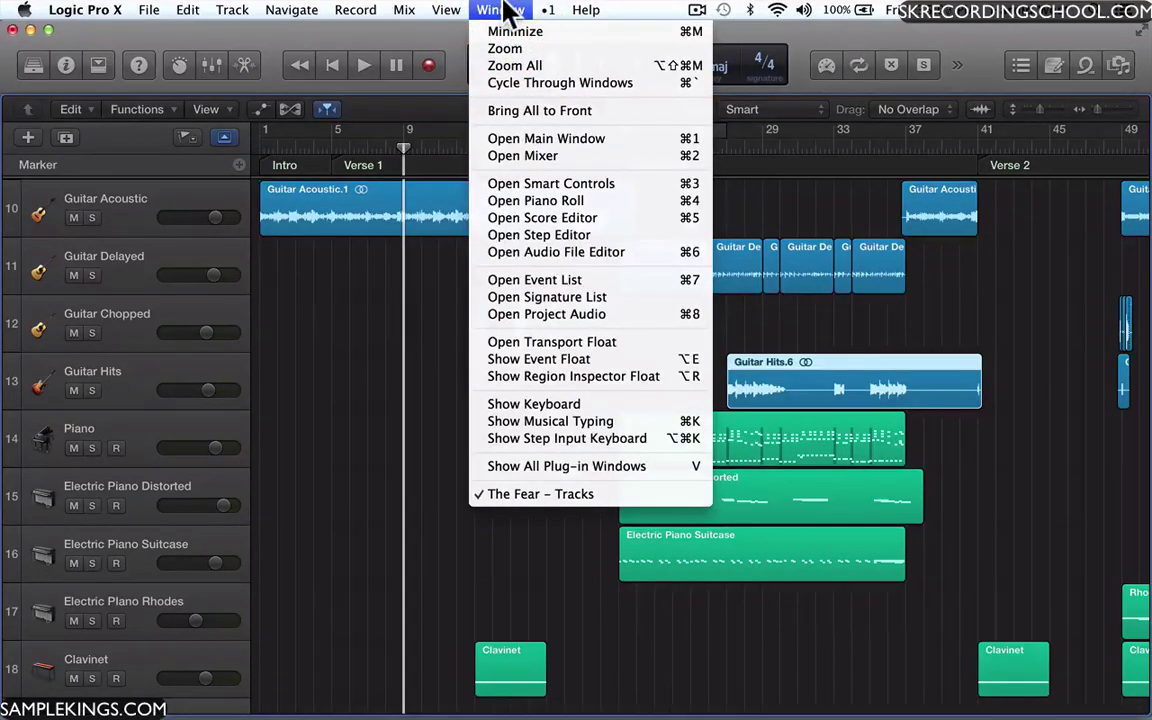
pyautogui.click(489, 276)
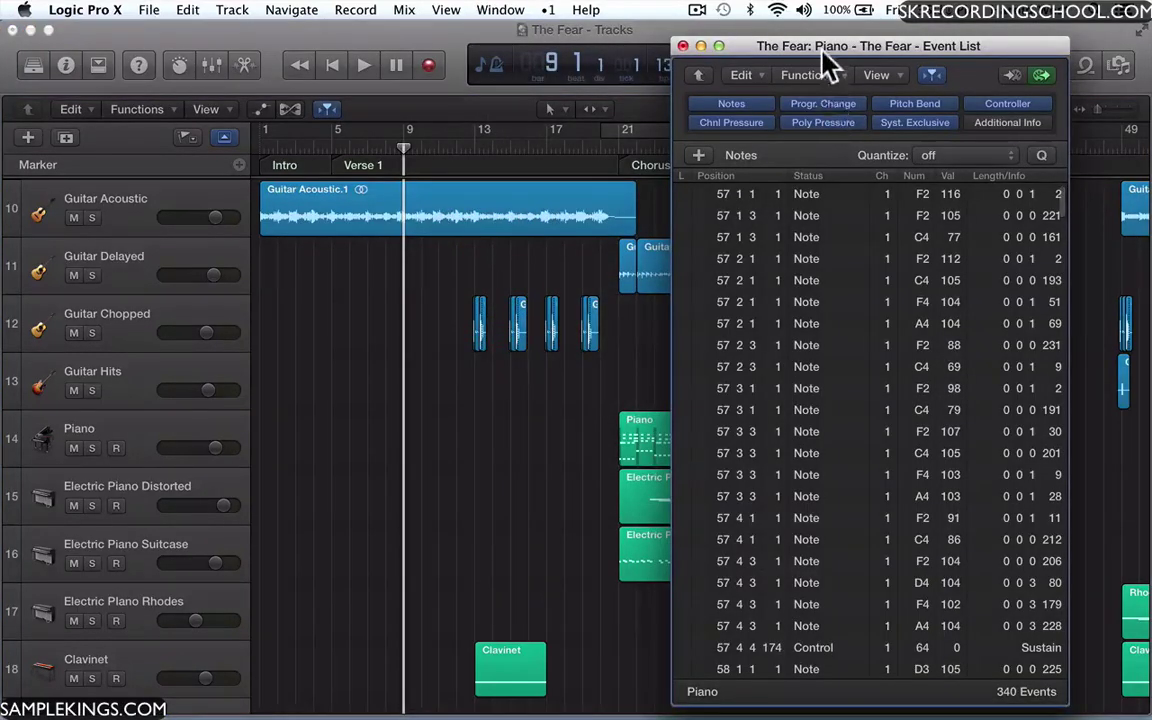
pyautogui.click(699, 76)
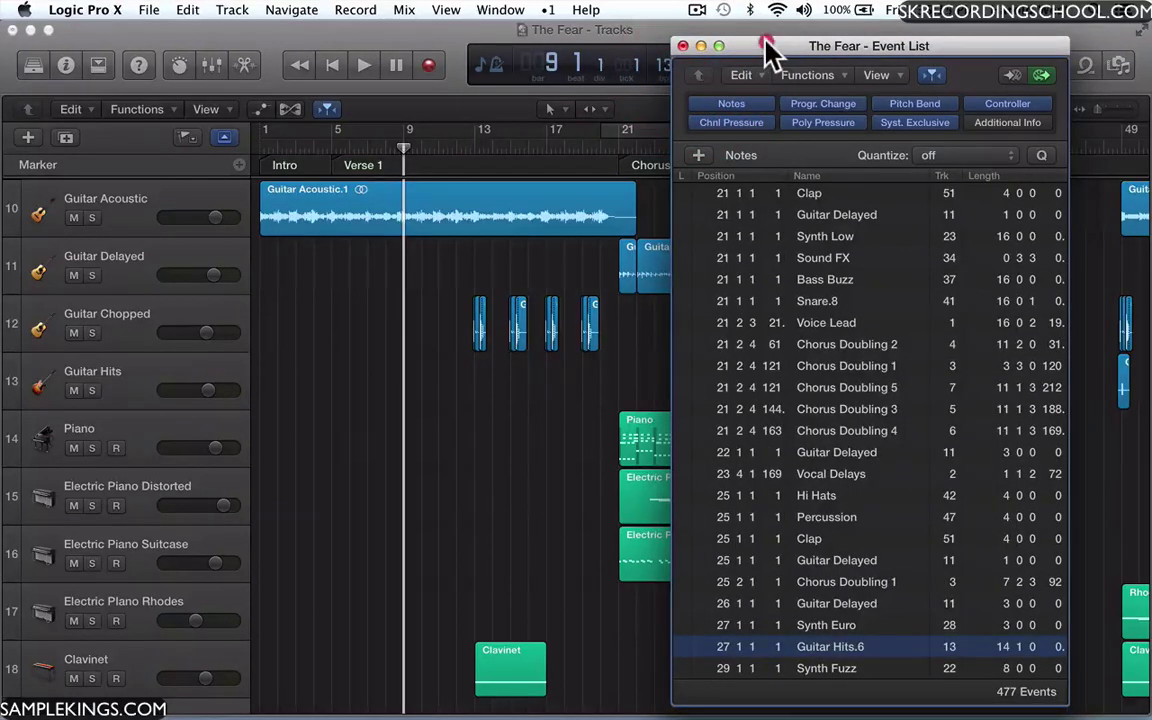
pyautogui.moveTo(768, 50); pyautogui.dragTo(733, 47)
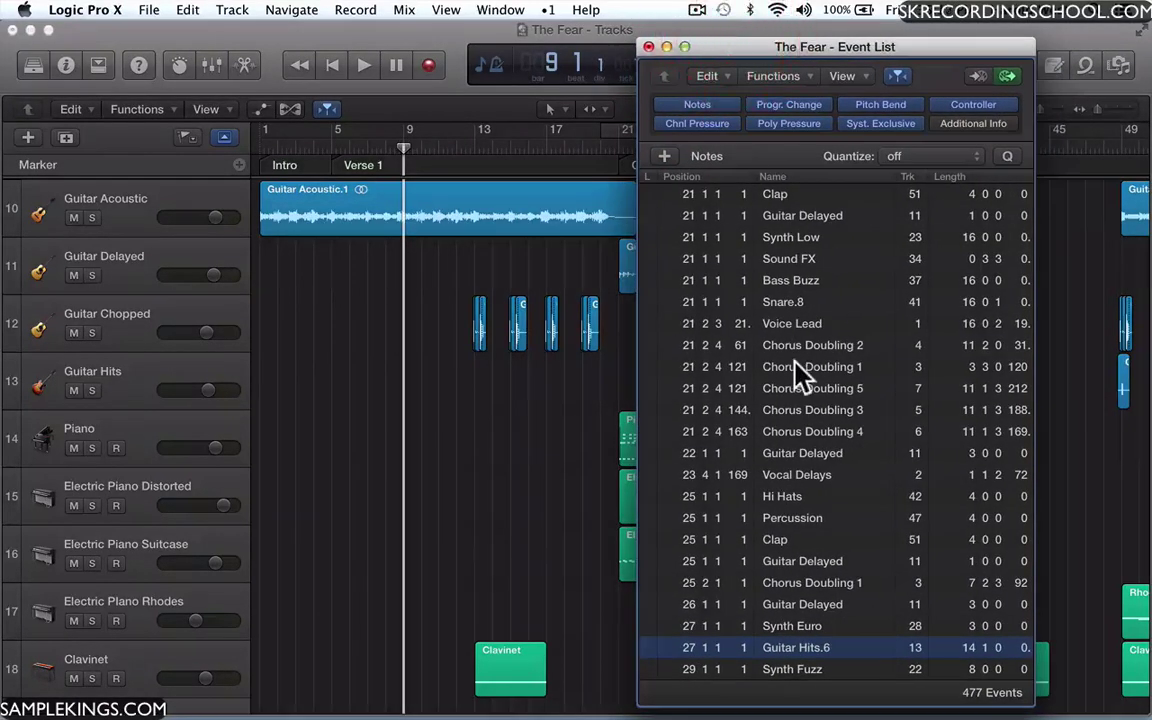
pyautogui.scroll(-3, 800, 375)
pyautogui.scroll(5, 800, 375)
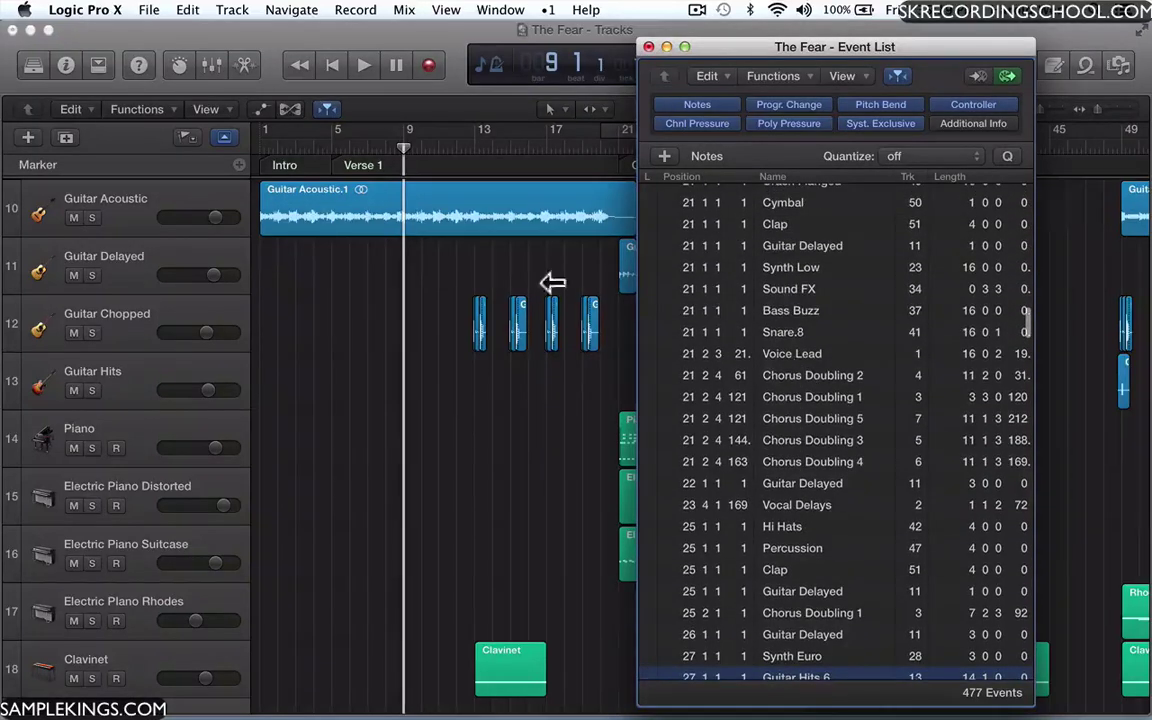
# Move the playhead to bar 13, on to beat 4 of that bar, and review the corresponding regions in the Event List
pyautogui.moveTo(403, 152); pyautogui.dragTo(474, 152)
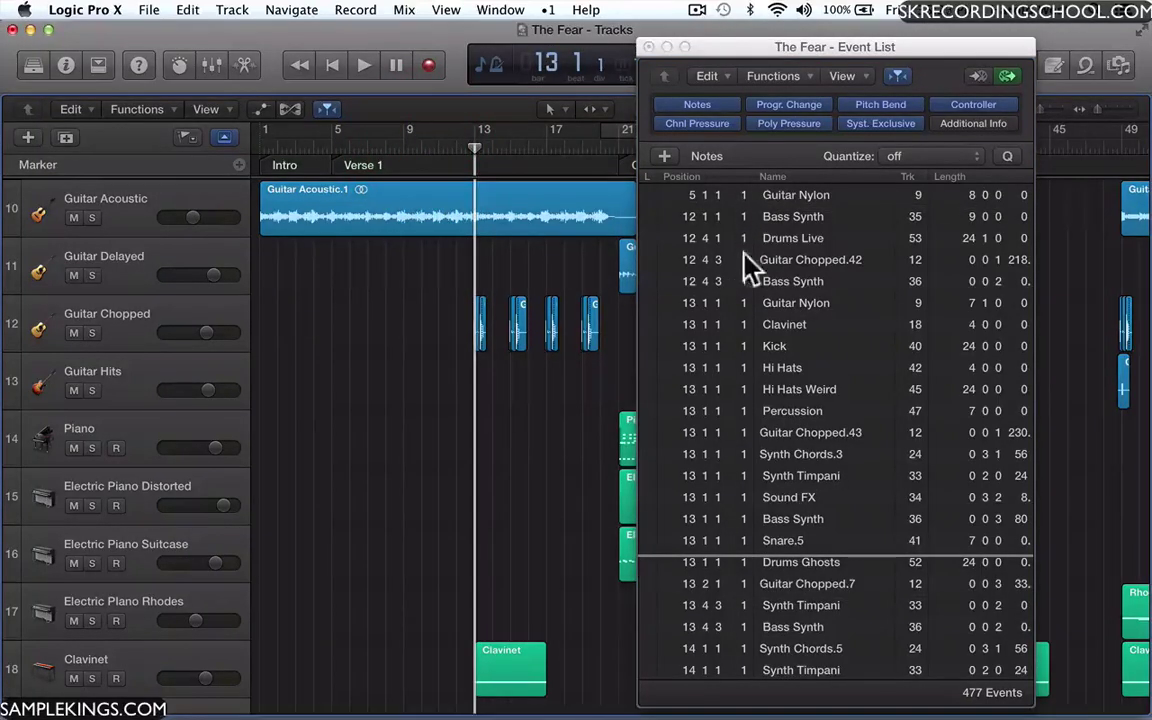
pyautogui.moveTo(478, 155); pyautogui.dragTo(488, 150)
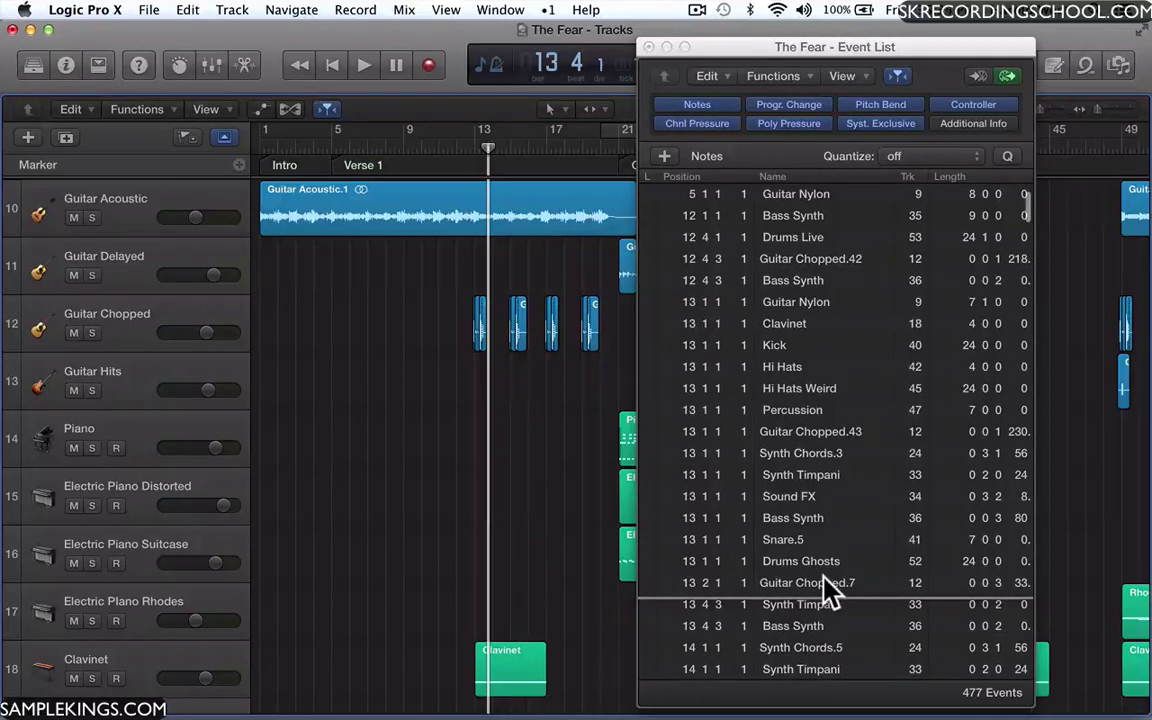
pyautogui.scroll(-2, 826, 590)
pyautogui.scroll(-8, 824, 584)
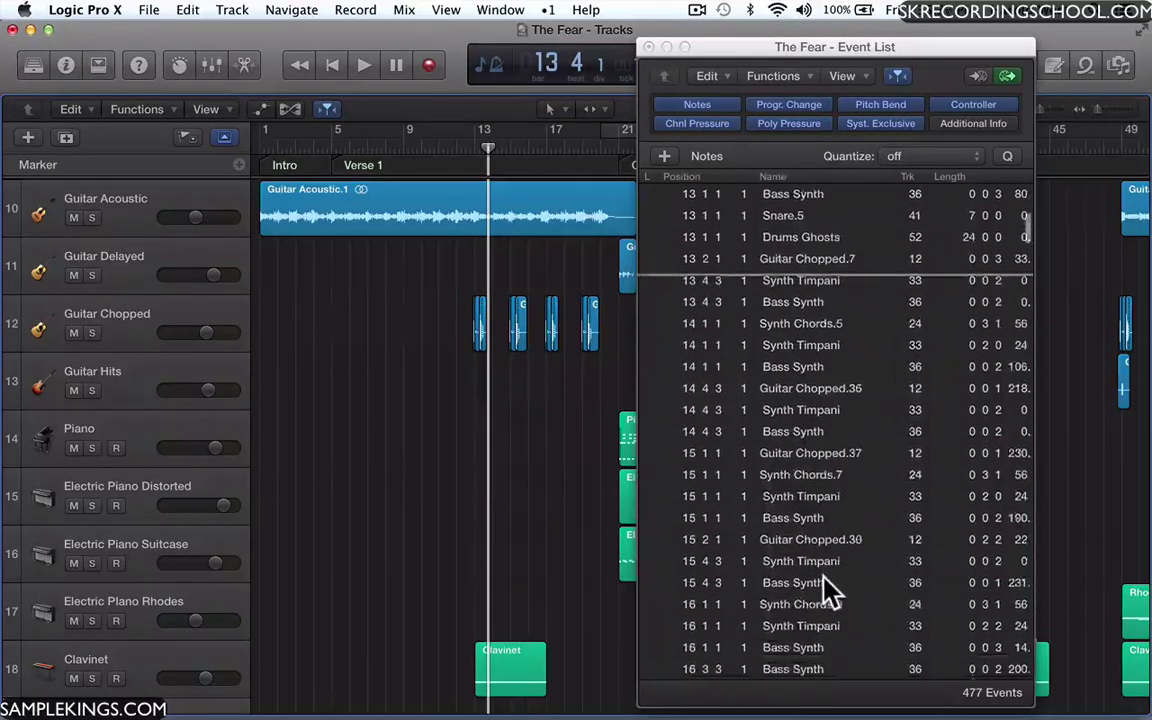
pyautogui.scroll(-4, 824, 584)
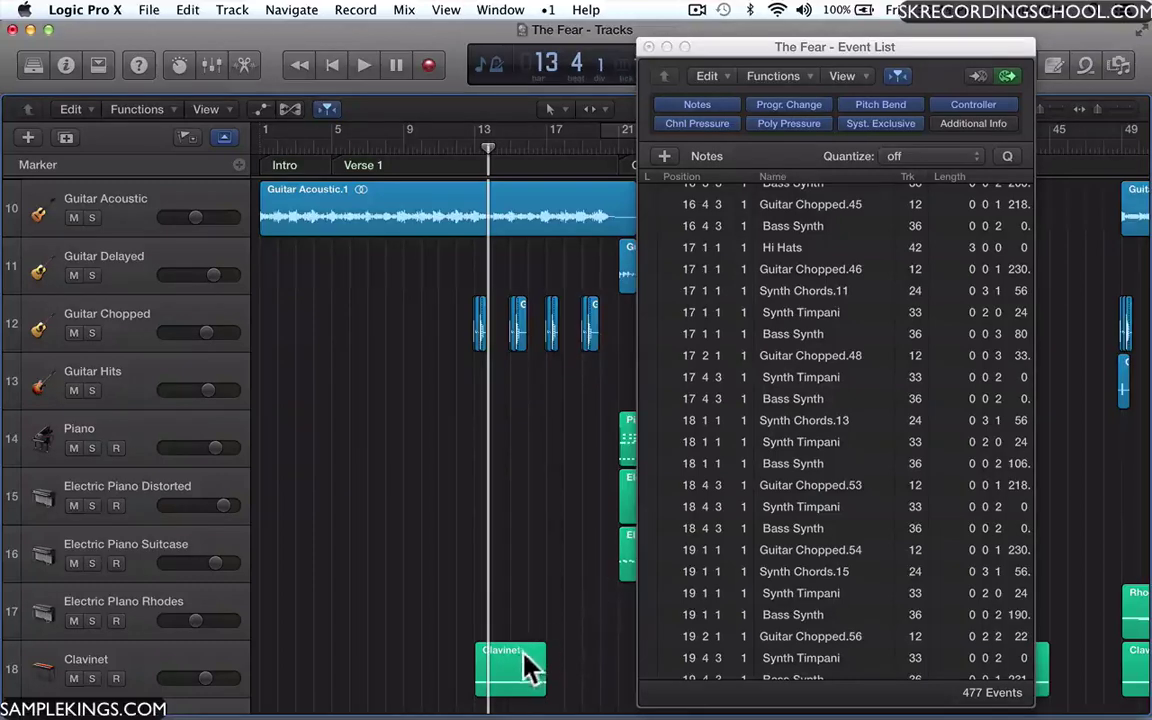
# Uncover the Chorus 1 regions by moving the Event List, and view the events of the Electric Piano Suitcase, Piano and Electric Piano Distorted regions
pyautogui.click(628, 550)
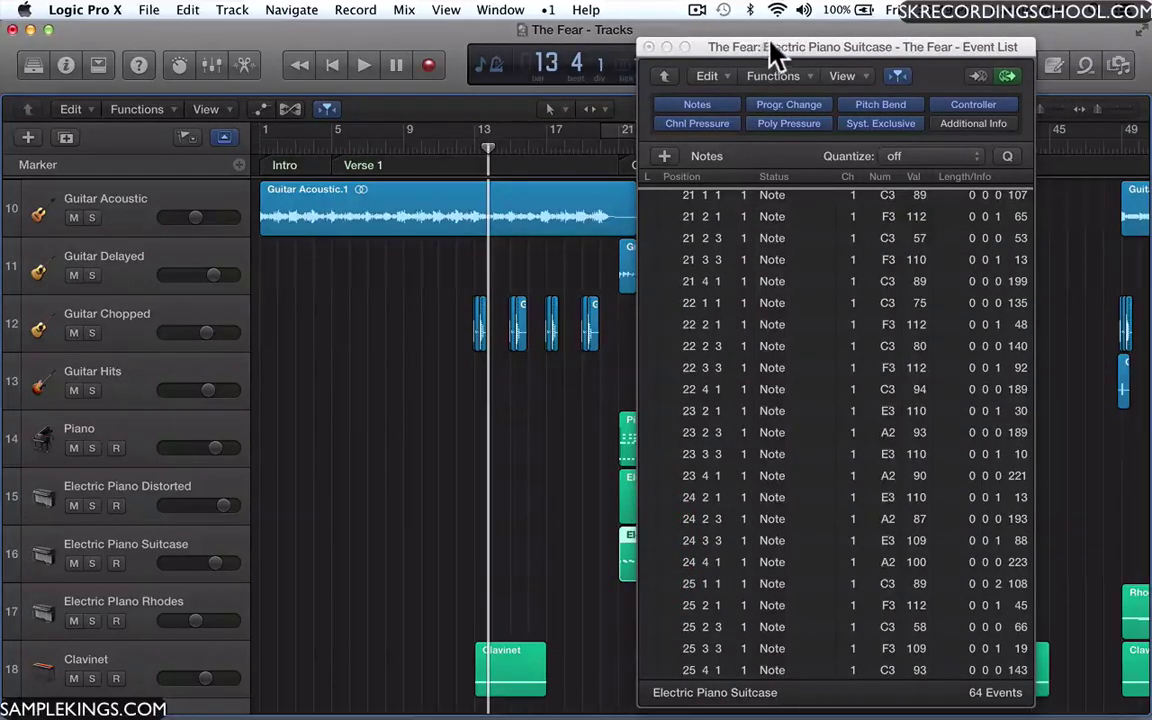
pyautogui.moveTo(702, 46); pyautogui.dragTo(320, 72)
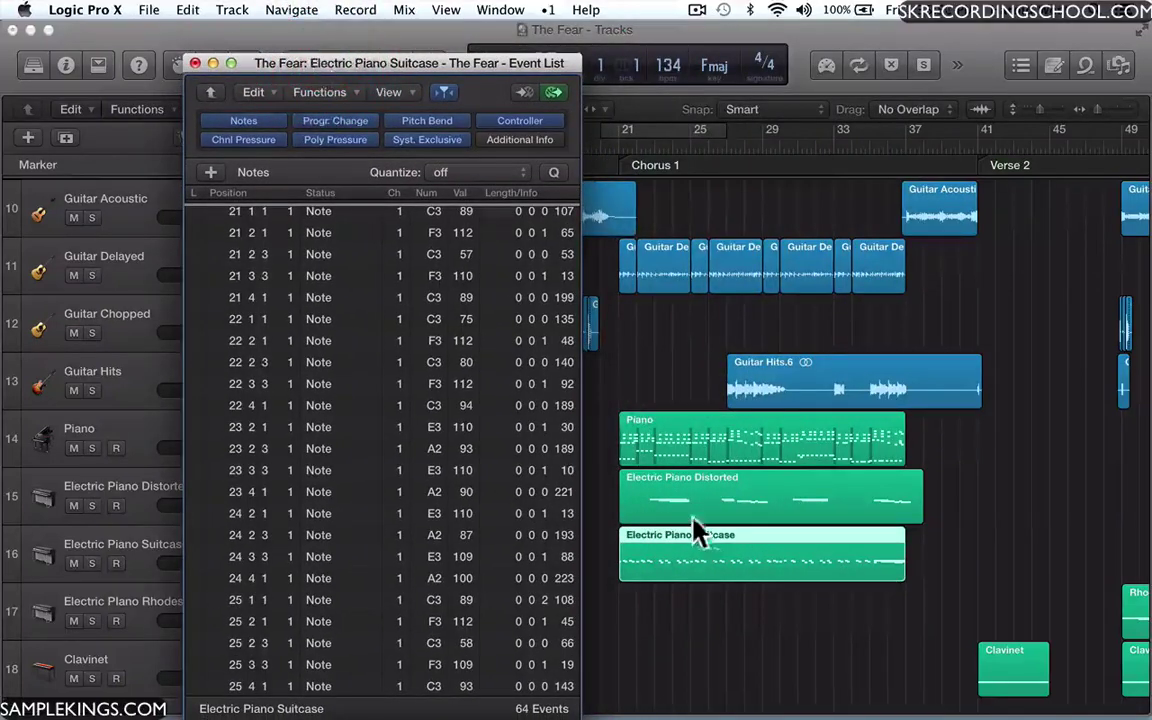
pyautogui.click(728, 504)
pyautogui.click(728, 463)
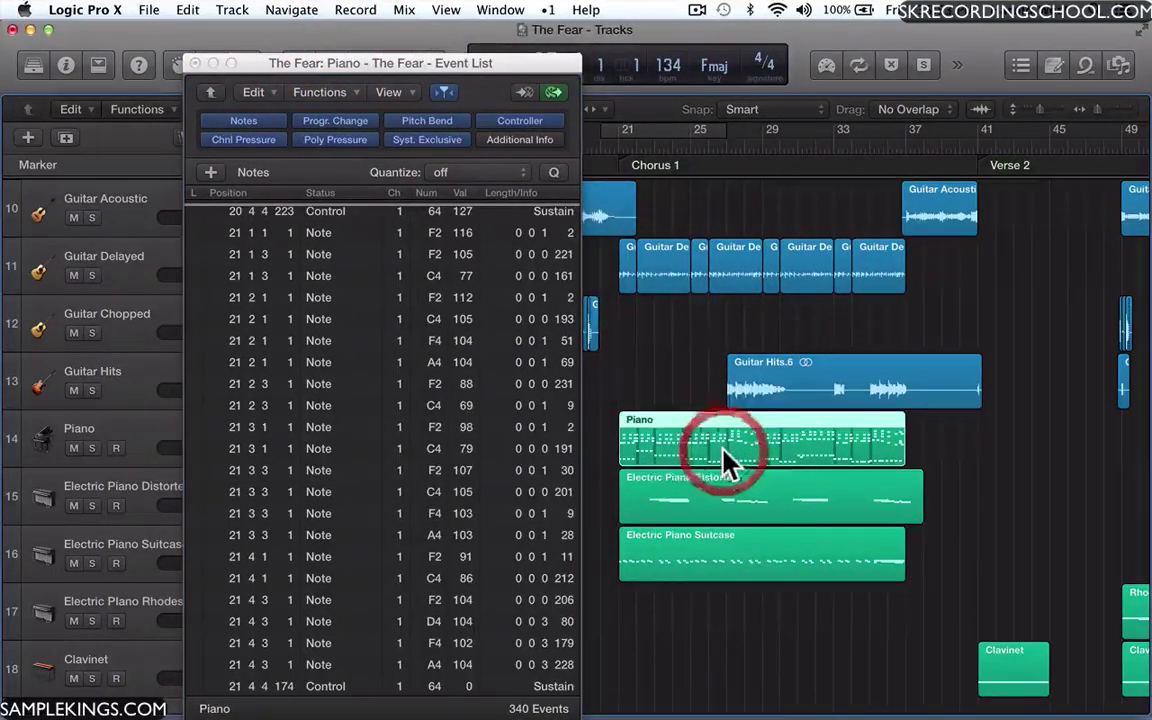
pyautogui.click(728, 501)
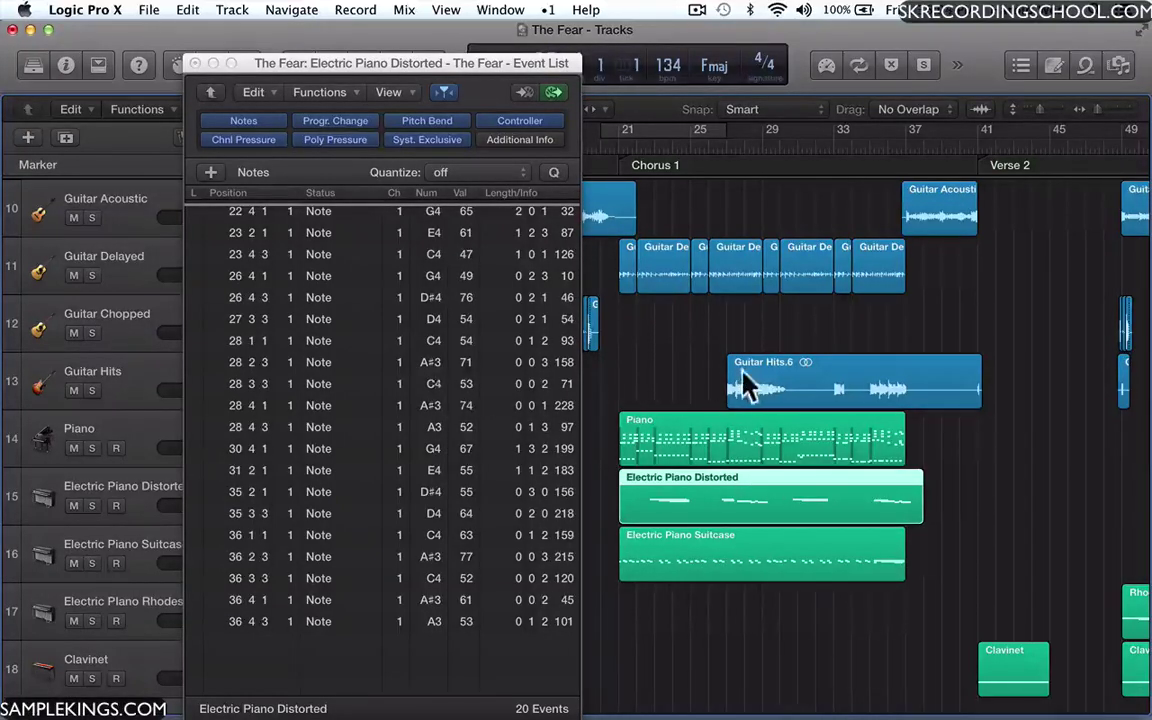
# Compare the Event List contents for the Guitar Hits.6 audio region and the Electric Piano Suitcase MIDI region
pyautogui.click(800, 383)
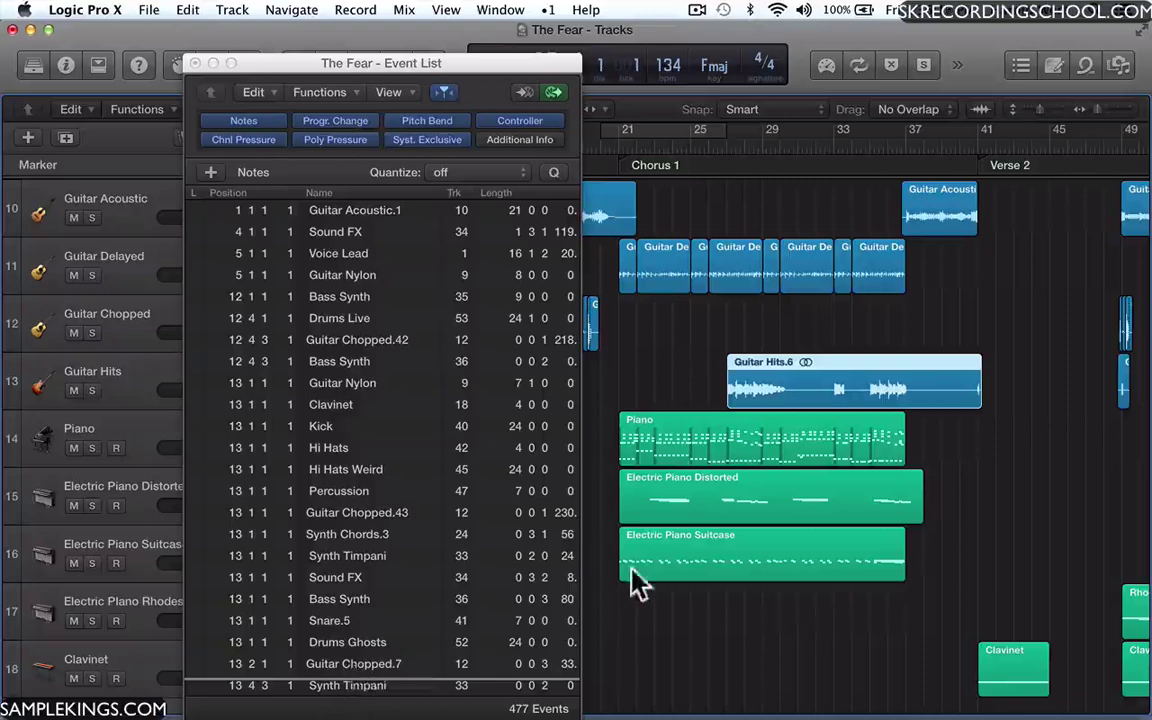
pyautogui.click(681, 510)
pyautogui.click(689, 562)
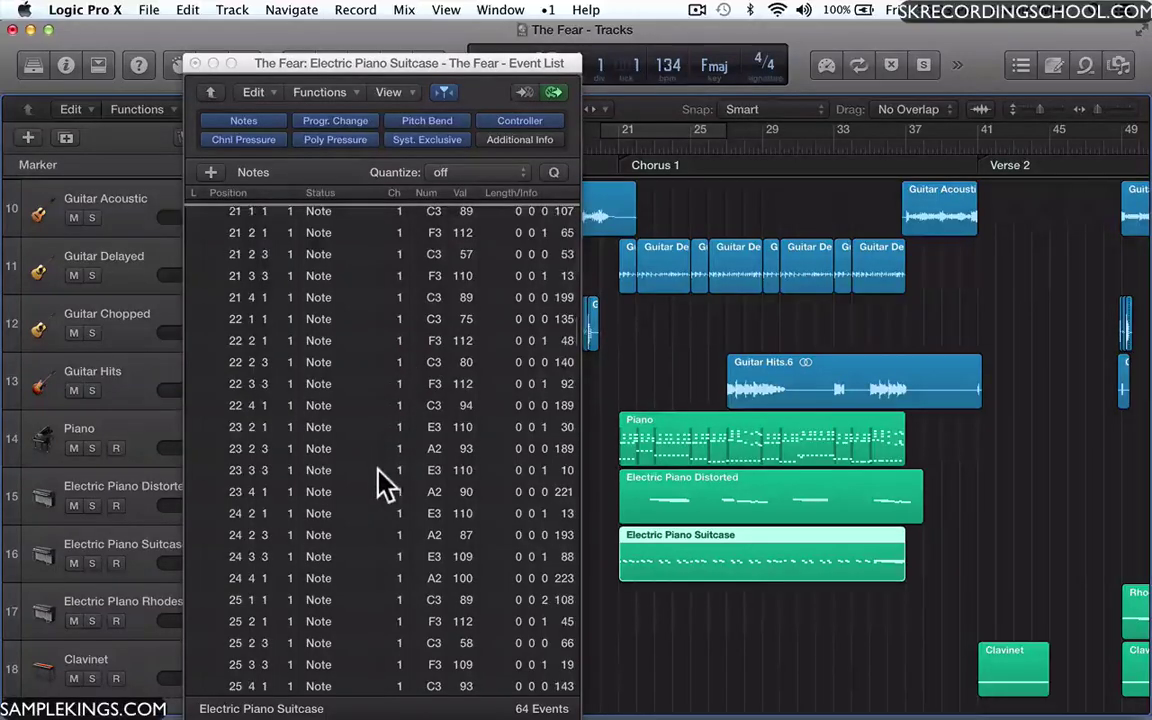
pyautogui.scroll(-10, 385, 485)
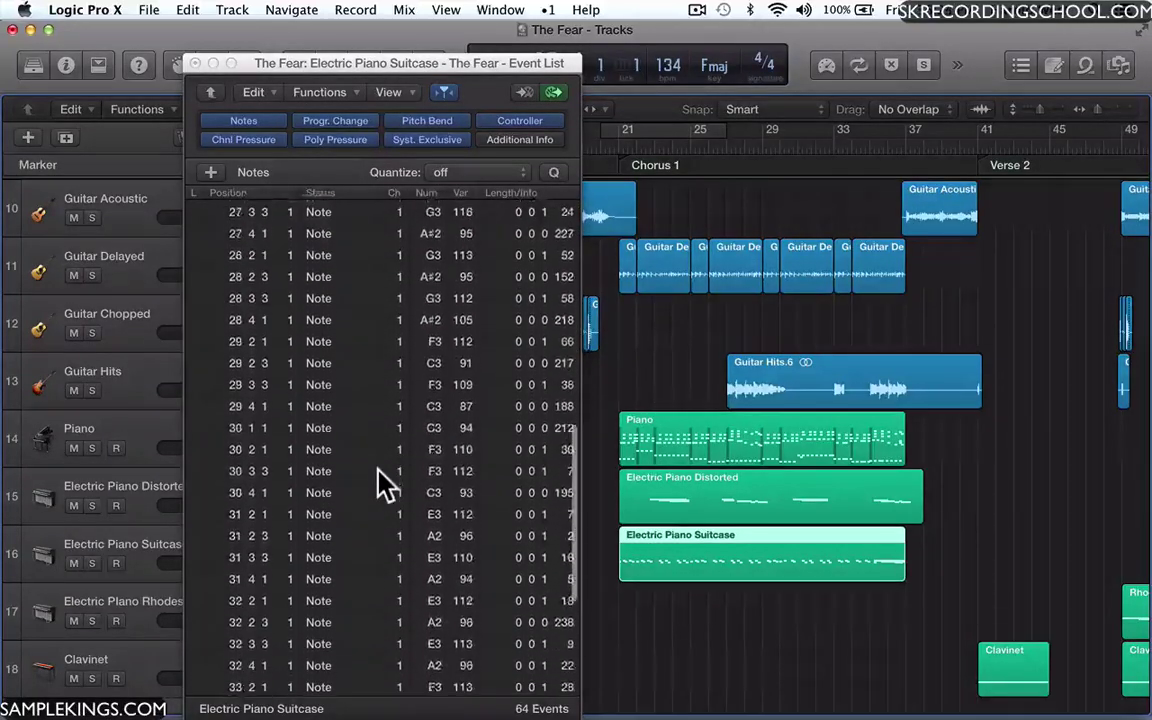
pyautogui.scroll(3, 385, 485)
pyautogui.scroll(-1, 378, 481)
# Audition single Electric Piano Suitcase notes in the Event List: F3 and C3 in bar 29, A#2 and G3 in bar 28
pyautogui.click(460, 424)
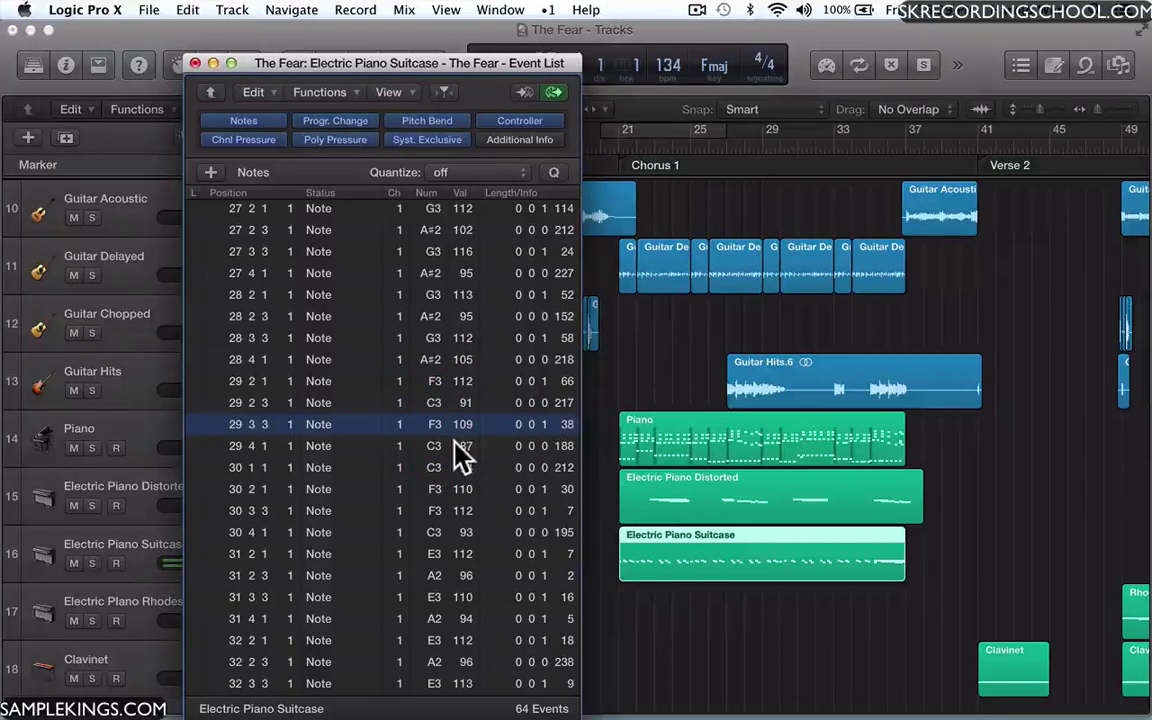
pyautogui.click(455, 443)
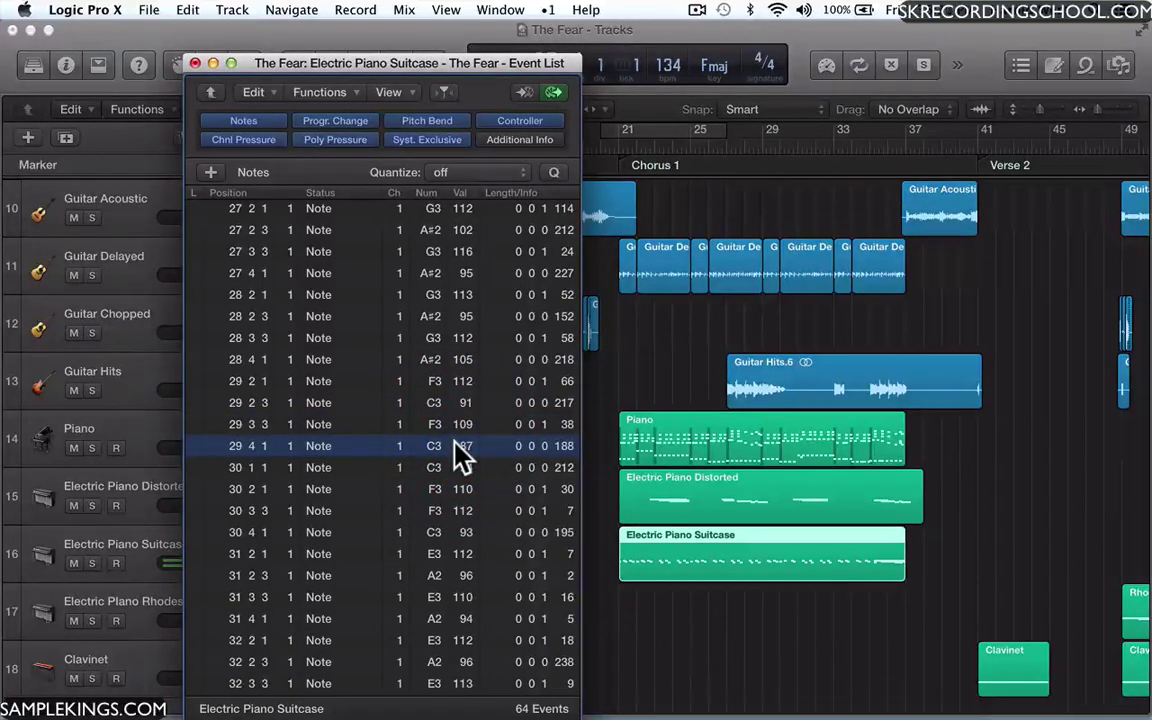
pyautogui.click(421, 360)
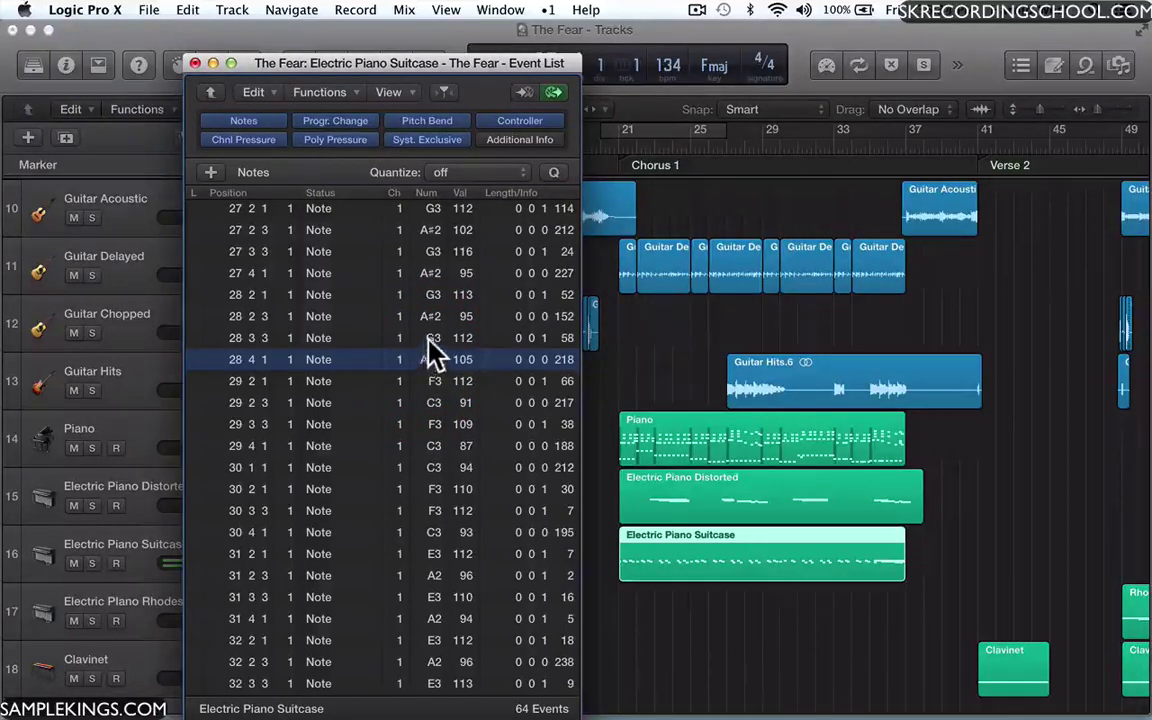
pyautogui.click(428, 338)
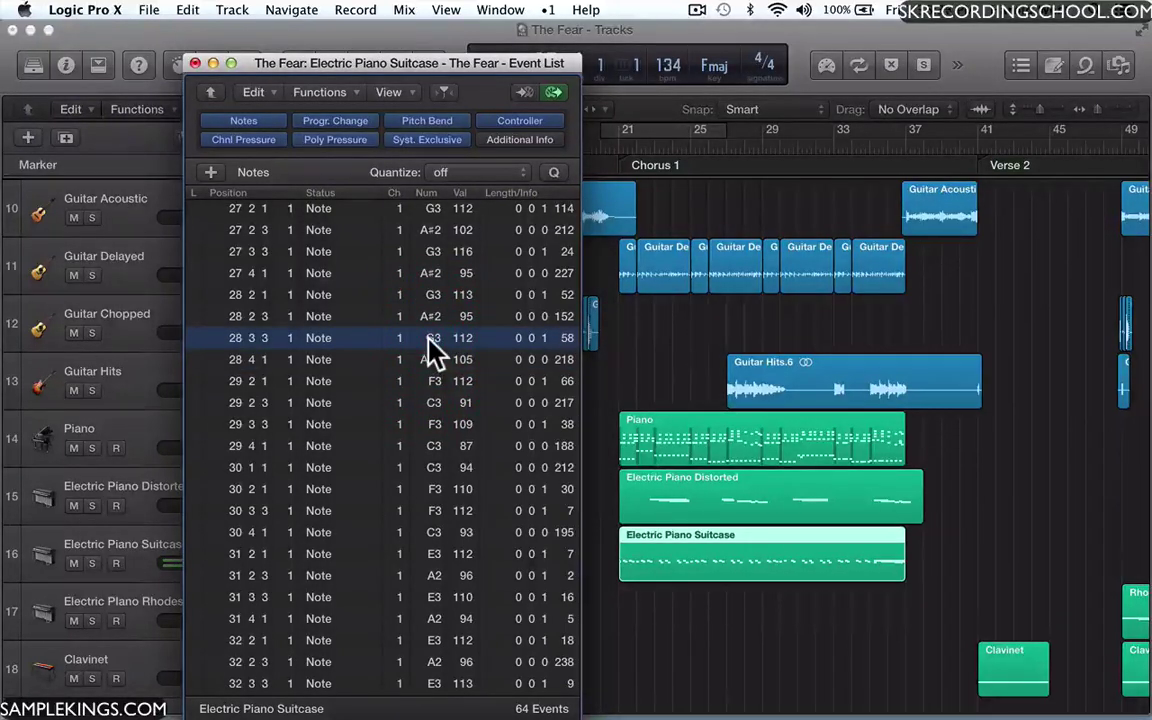
pyautogui.click(429, 338)
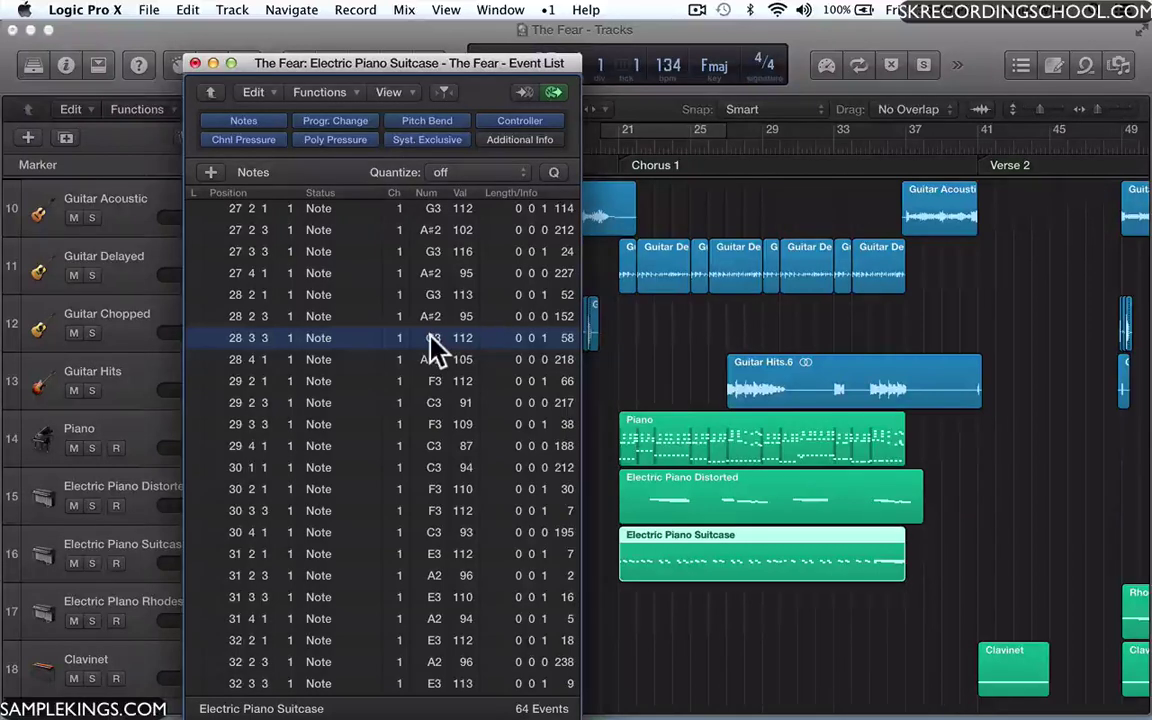
# Return the Event List to the region level, look through the regions, and close the window
pyautogui.click(212, 92)
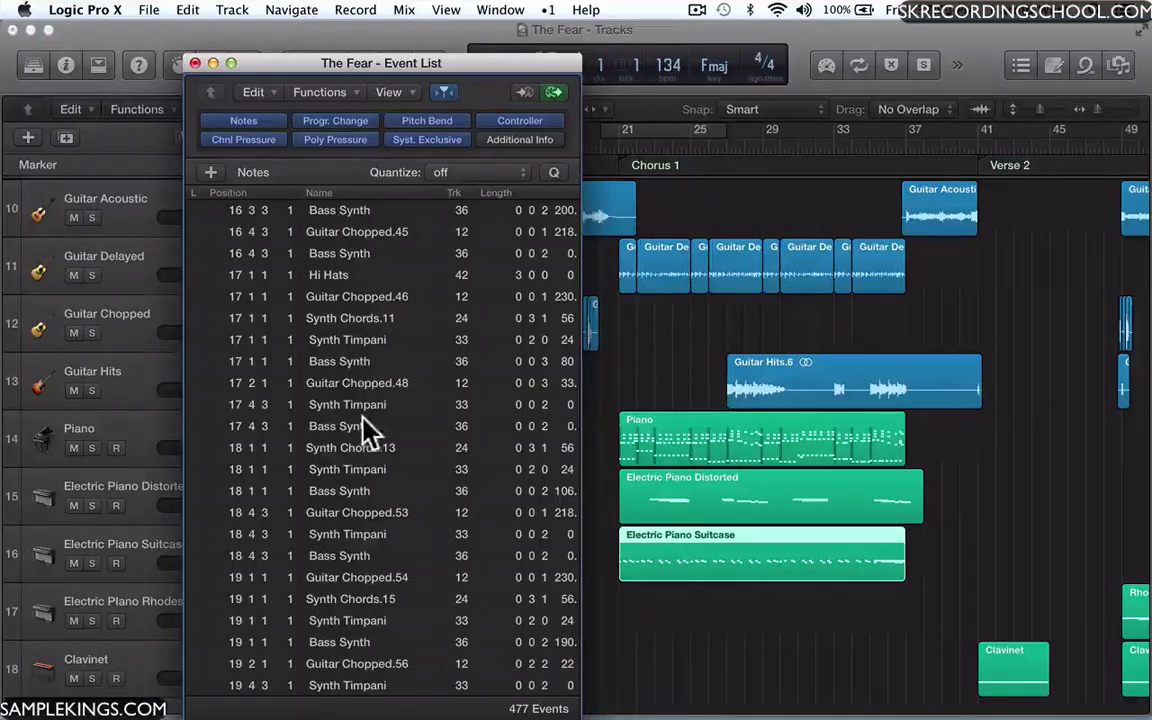
pyautogui.scroll(-1, 368, 432)
pyautogui.scroll(2, 370, 383)
pyautogui.scroll(10, 370, 383)
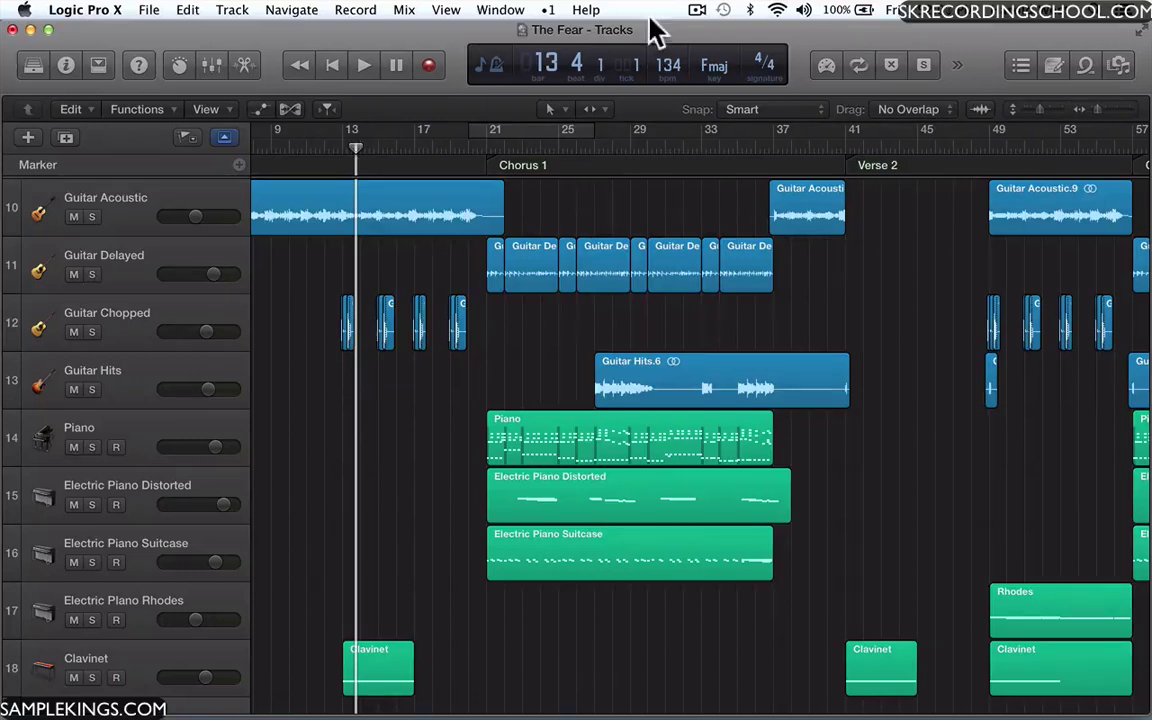
# Review the list of existing screensets and switch to the new screenset 7
pyautogui.click(549, 10)
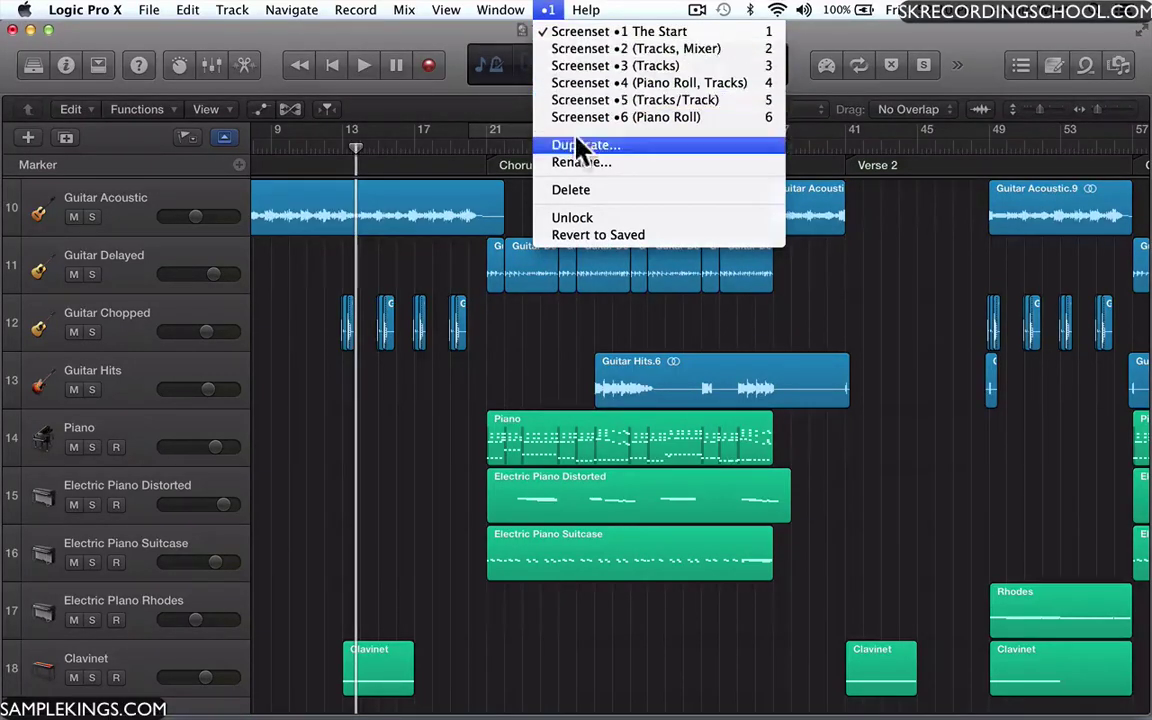
pyautogui.click(547, 10)
pyautogui.press('7')
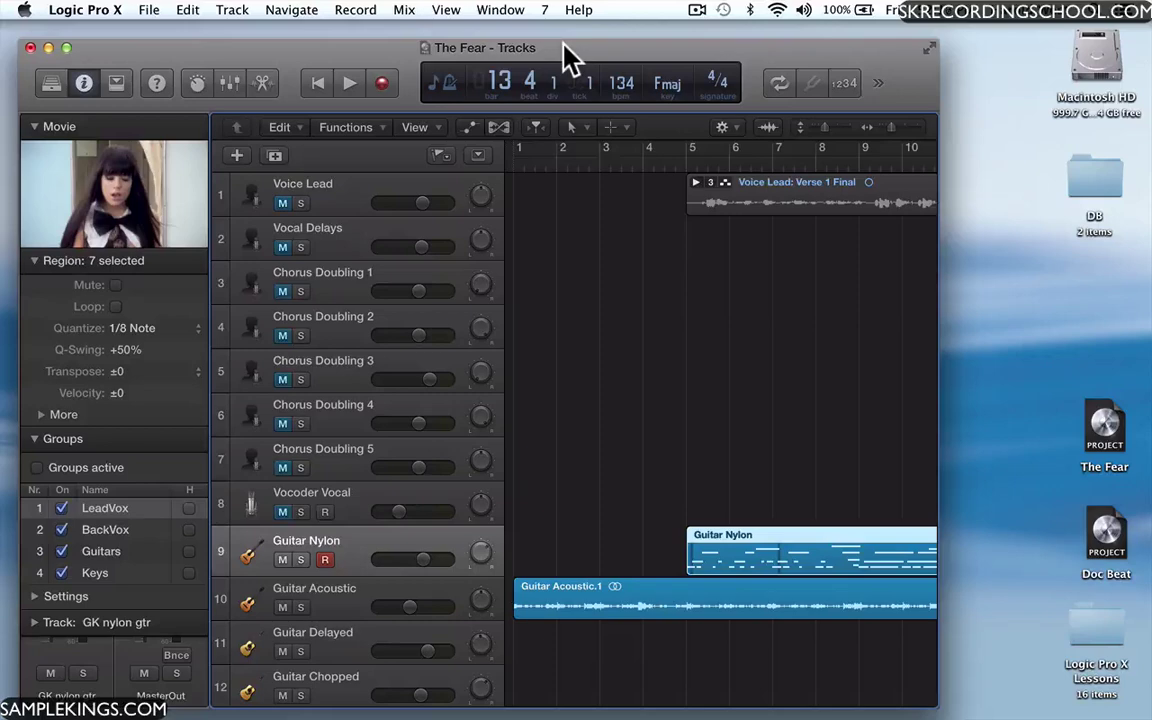
# Hide the inspector, and move and enlarge the Tracks window to fill the screen
pyautogui.click(31, 118)
pyautogui.click(83, 86)
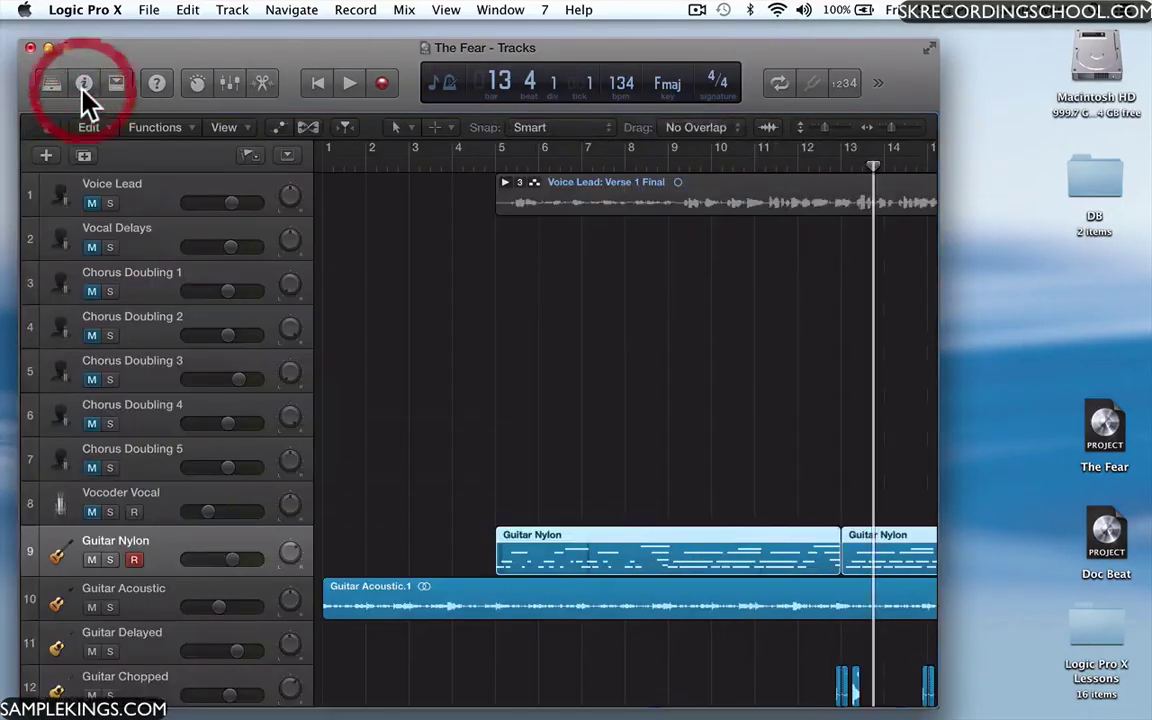
pyautogui.moveTo(391, 51); pyautogui.dragTo(372, 33)
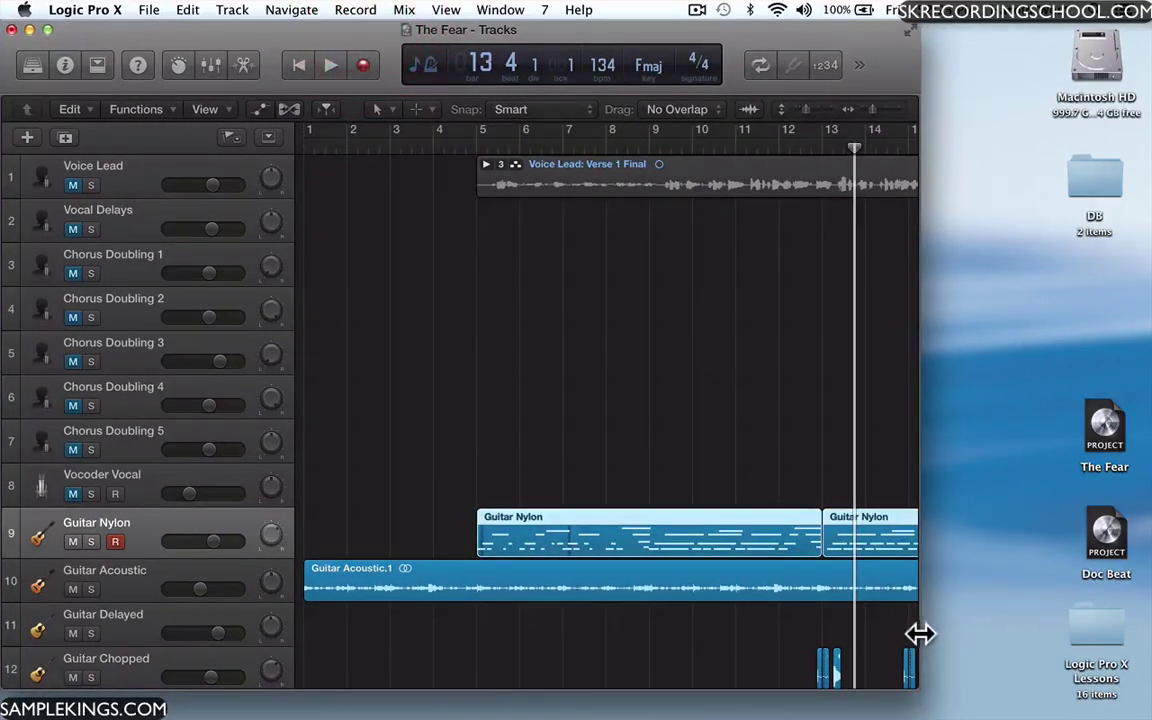
pyautogui.moveTo(918, 632); pyautogui.dragTo(1145, 596)
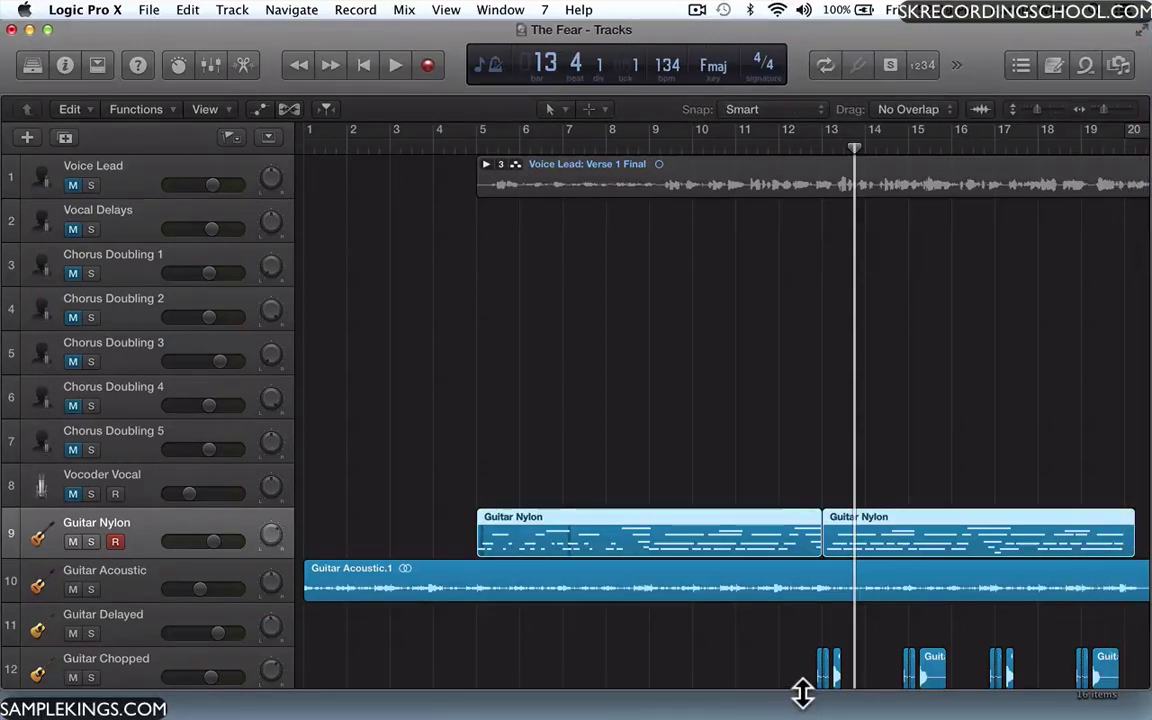
pyautogui.moveTo(803, 706); pyautogui.dragTo(801, 710)
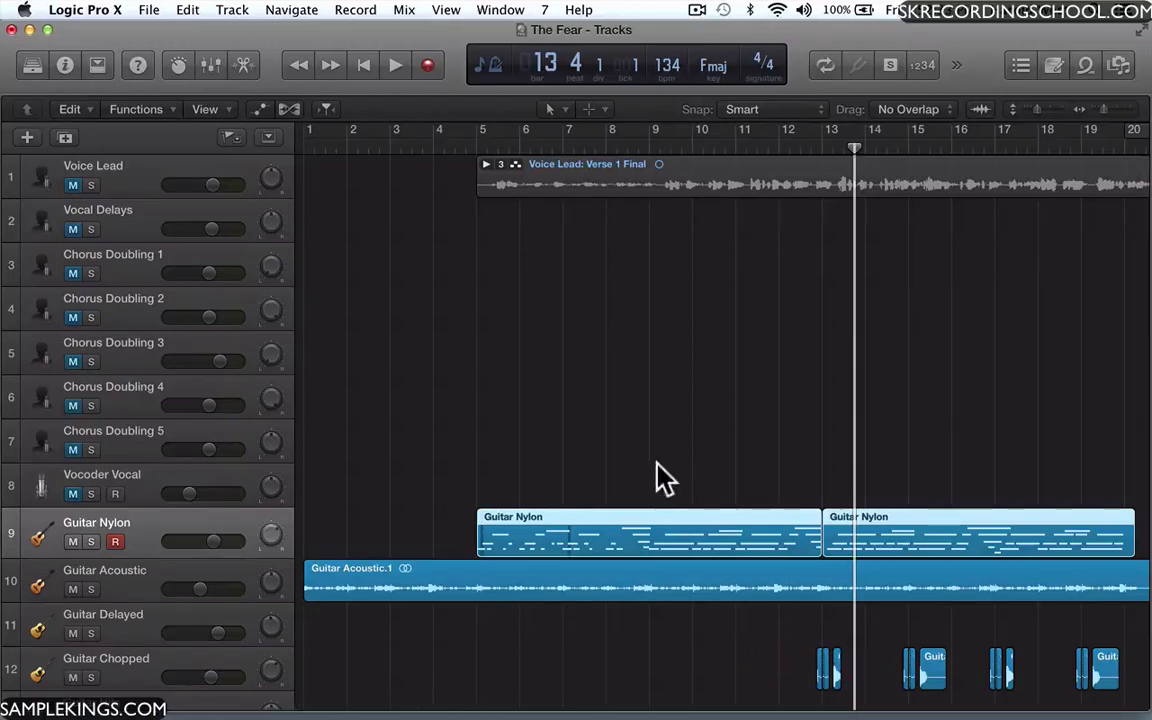
# Open the Guitar Nylon region in a separate Piano Roll window, shrink it to about half the screen width, and place it in the upper-left corner
pyautogui.click(585, 548)
pyautogui.press('alt')
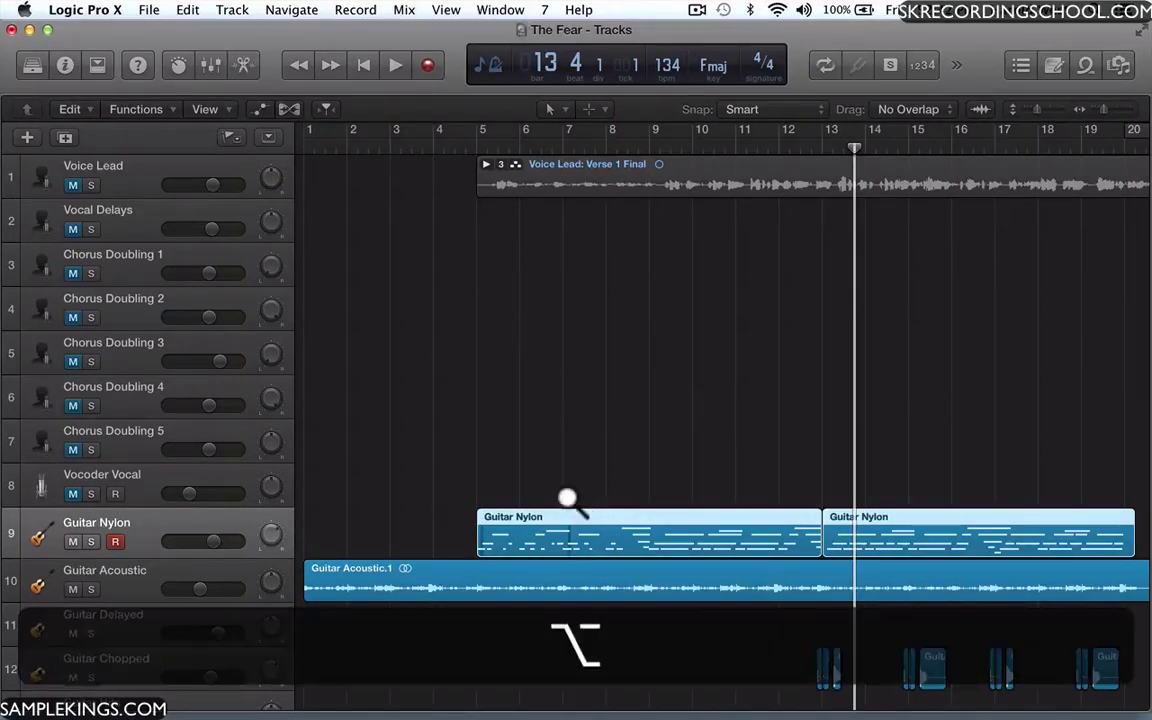
pyautogui.keyDown('alt'); pyautogui.doubleClick(590, 568); pyautogui.keyUp('alt')
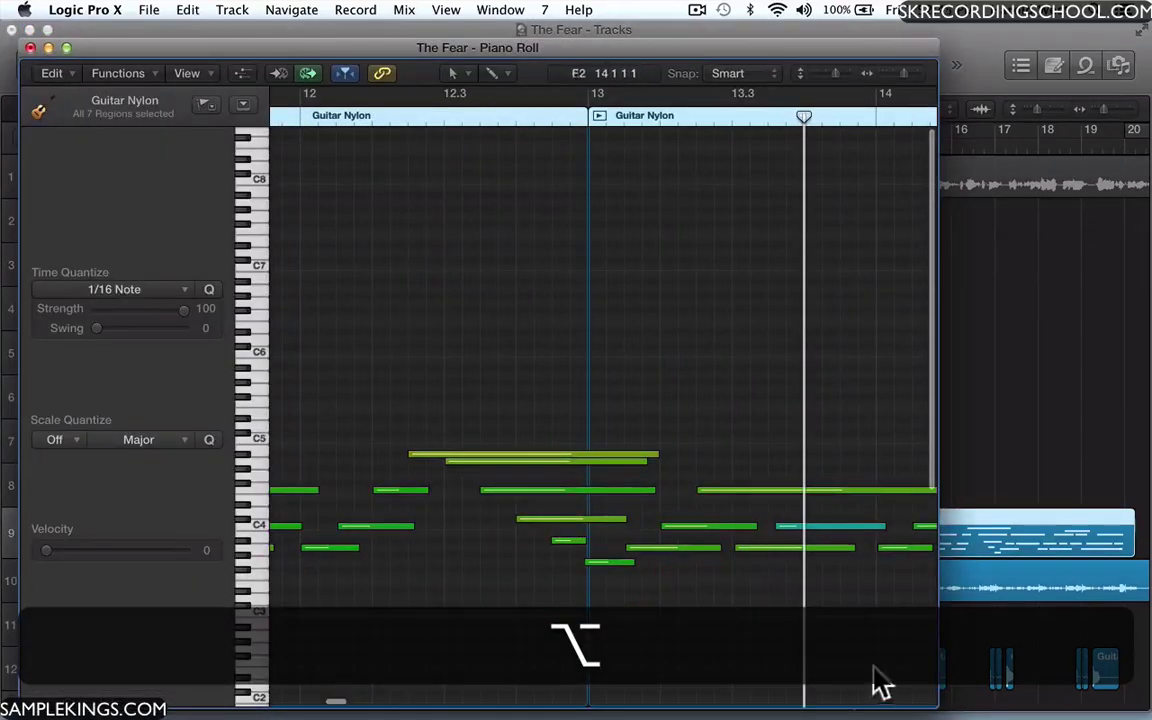
pyautogui.moveTo(933, 697); pyautogui.dragTo(829, 679)
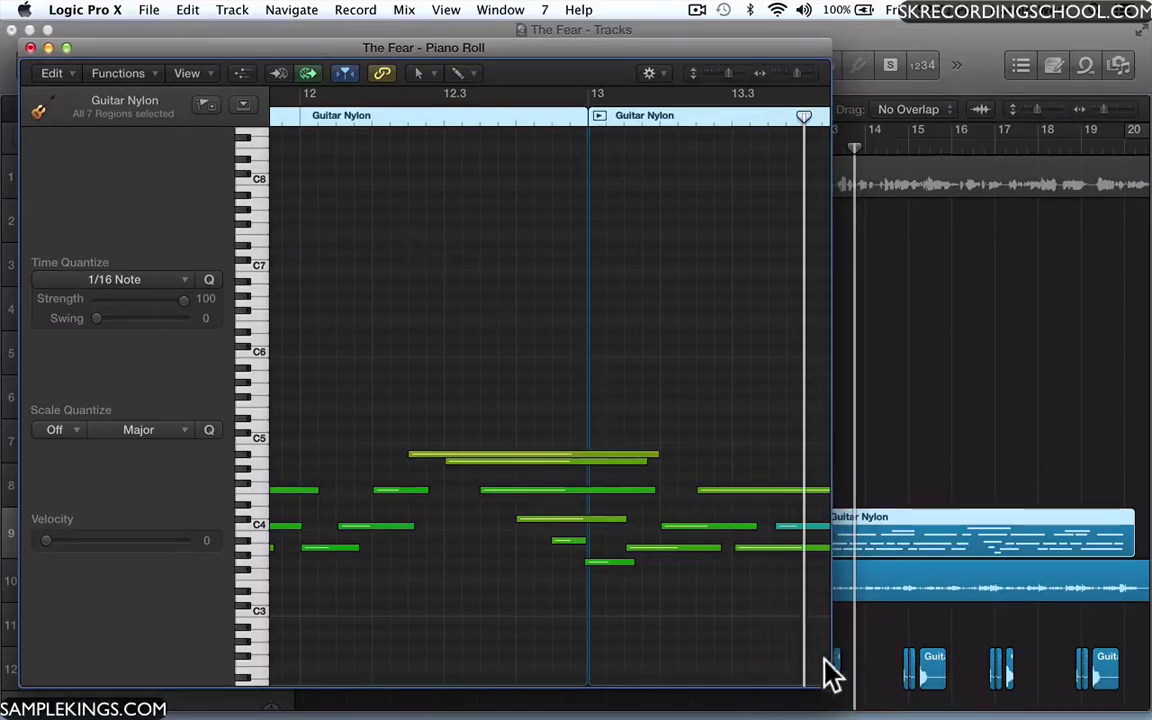
pyautogui.moveTo(828, 681); pyautogui.dragTo(578, 648)
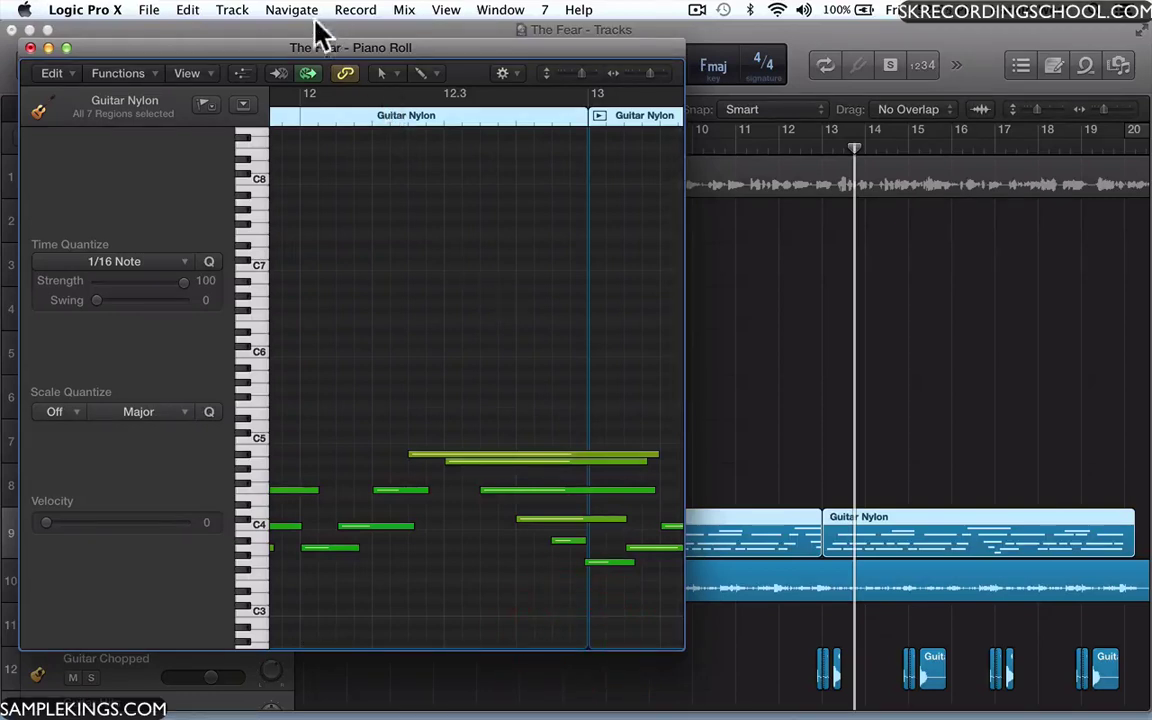
pyautogui.moveTo(320, 47); pyautogui.dragTo(320, 14)
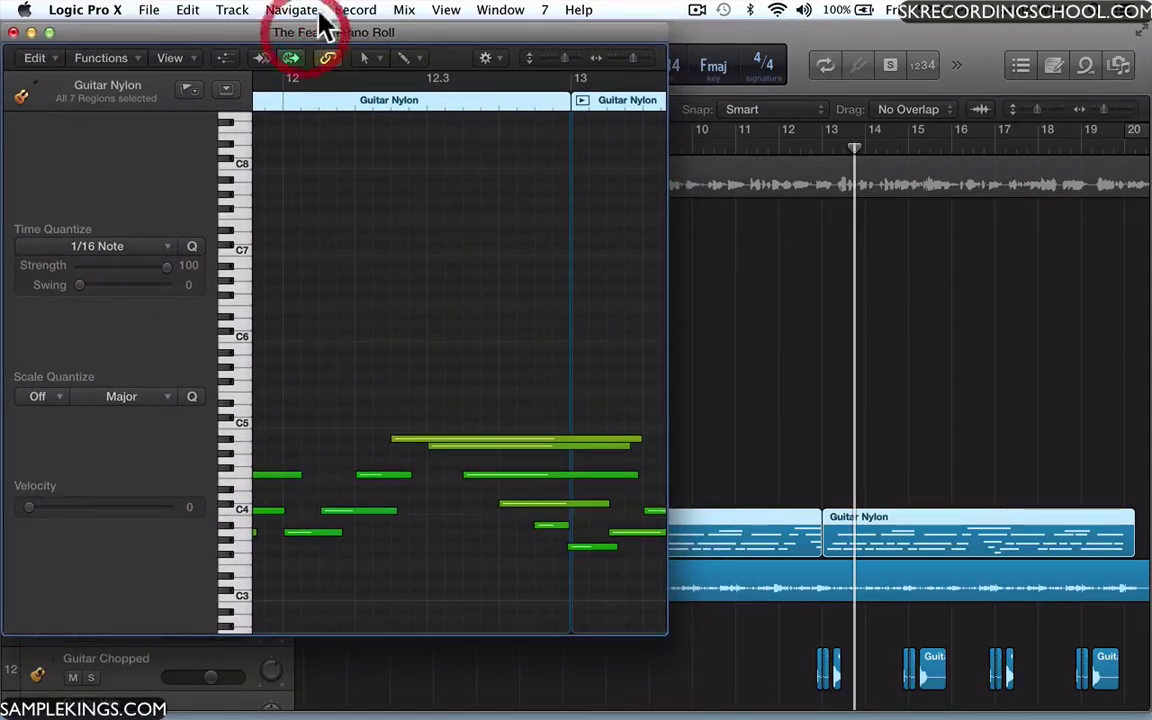
# Open the Event List in its own window and place it to the right of the Piano Roll
pyautogui.click(505, 10)
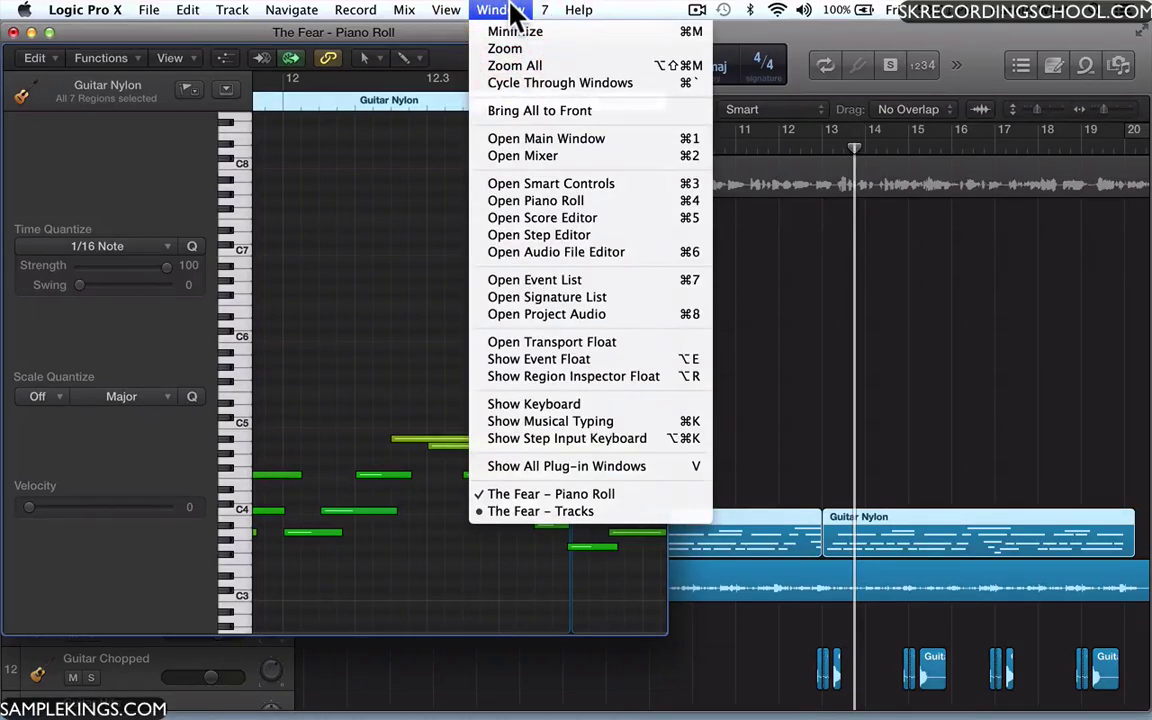
pyautogui.click(525, 282)
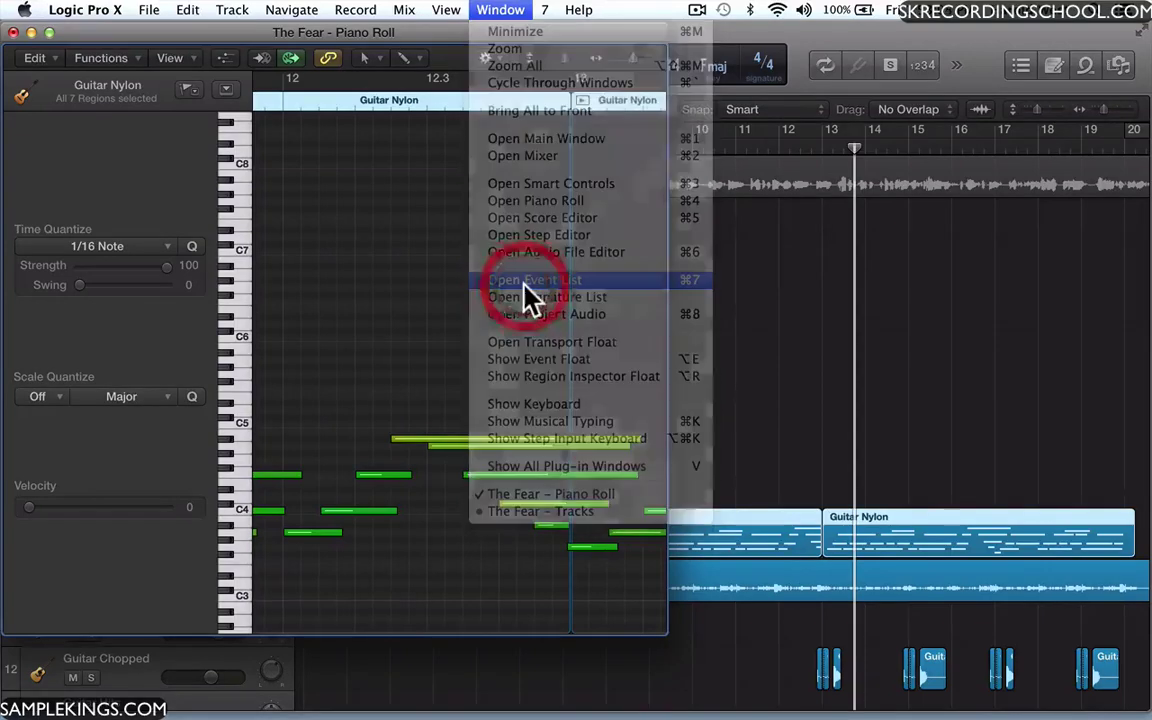
pyautogui.moveTo(337, 54); pyautogui.dragTo(905, 36)
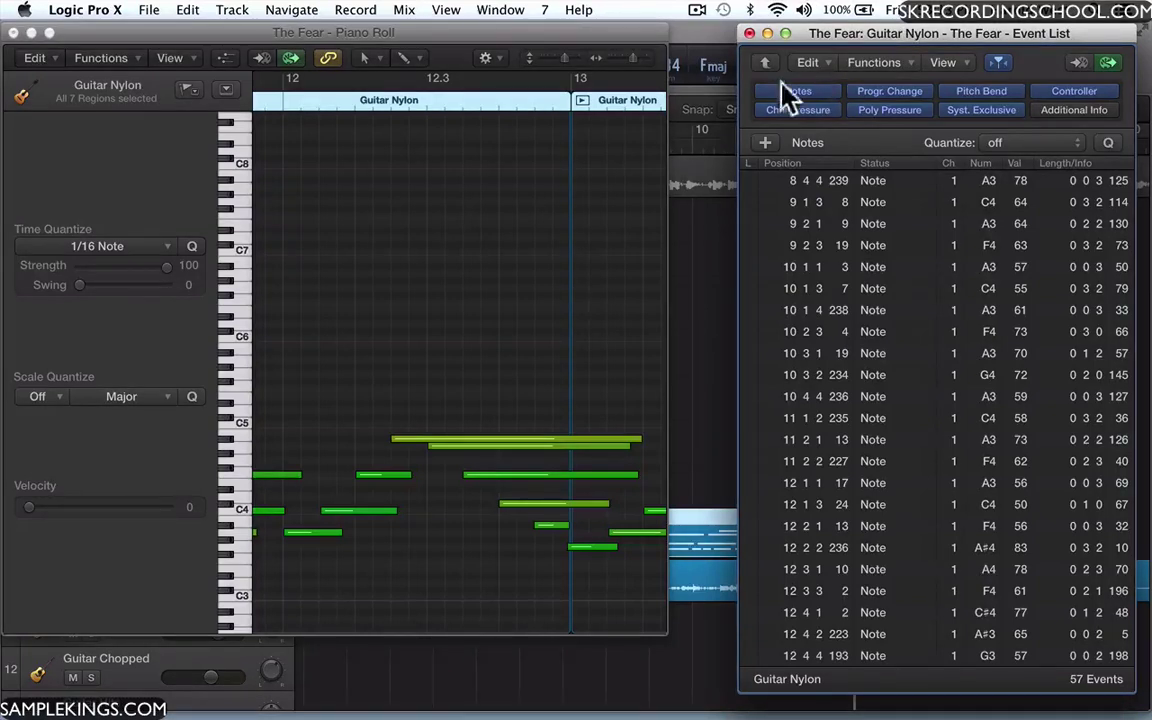
pyautogui.scroll(-5, 452, 399)
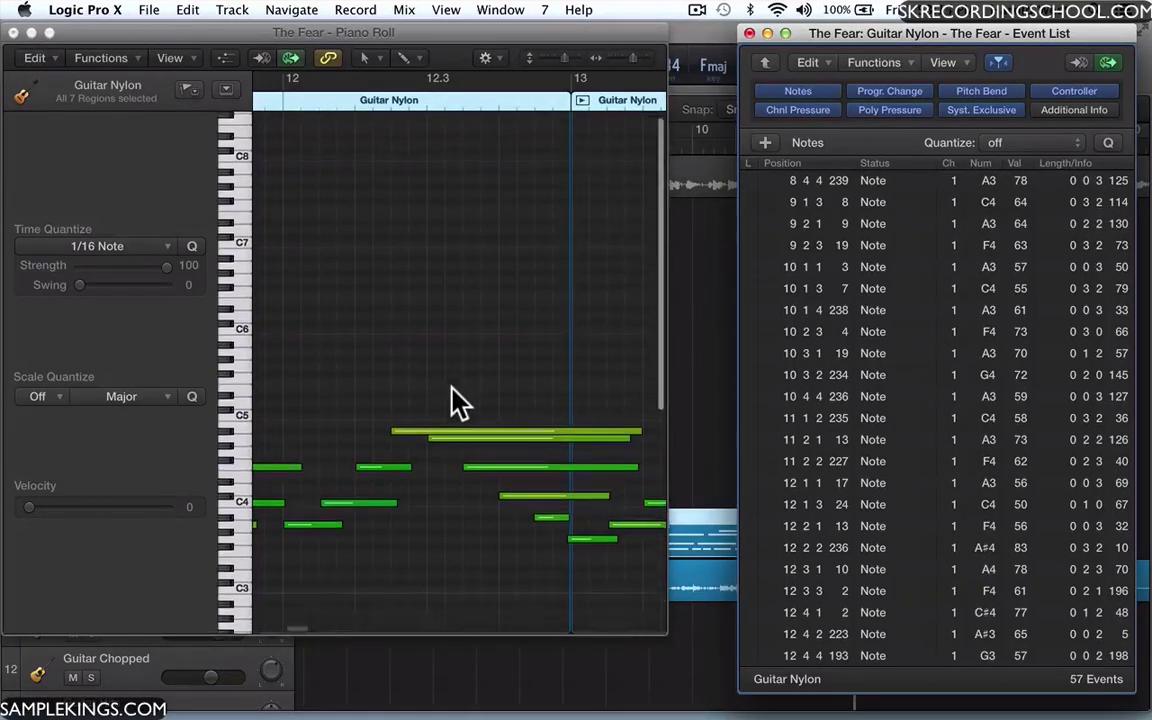
pyautogui.scroll(-1, 451, 387)
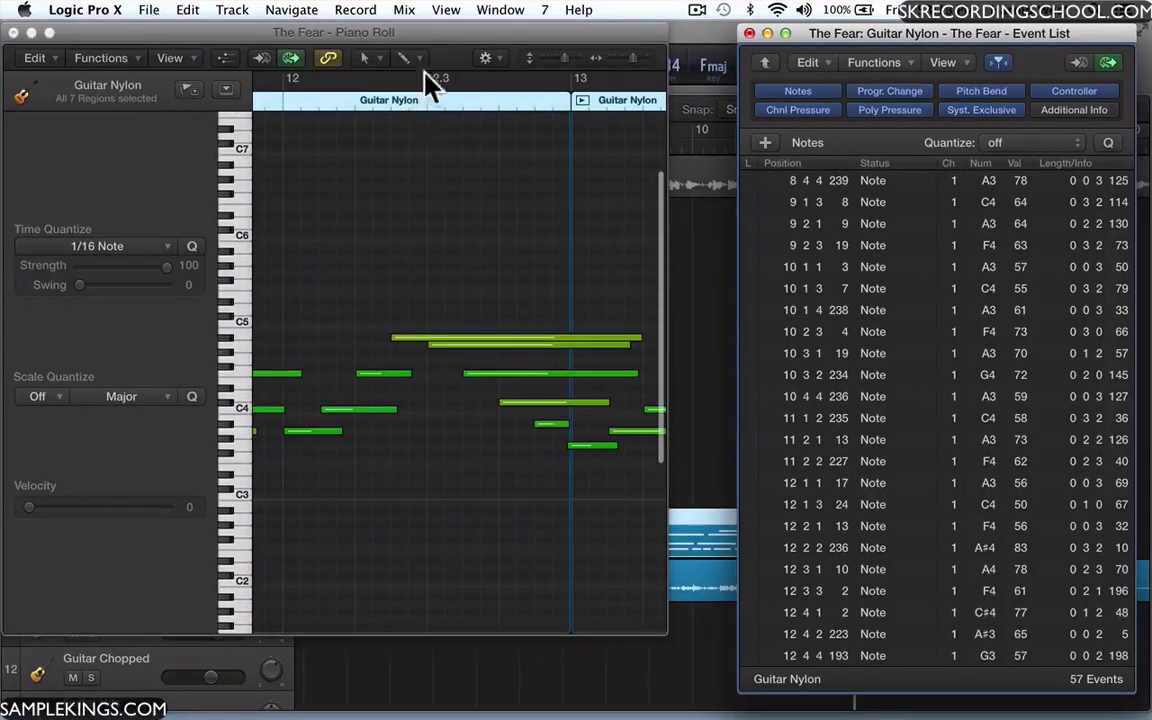
# Lock screenset 7 with its Tracks, Piano Roll and Event List layout, and switch to screenset 1 The Start
pyautogui.click(545, 10)
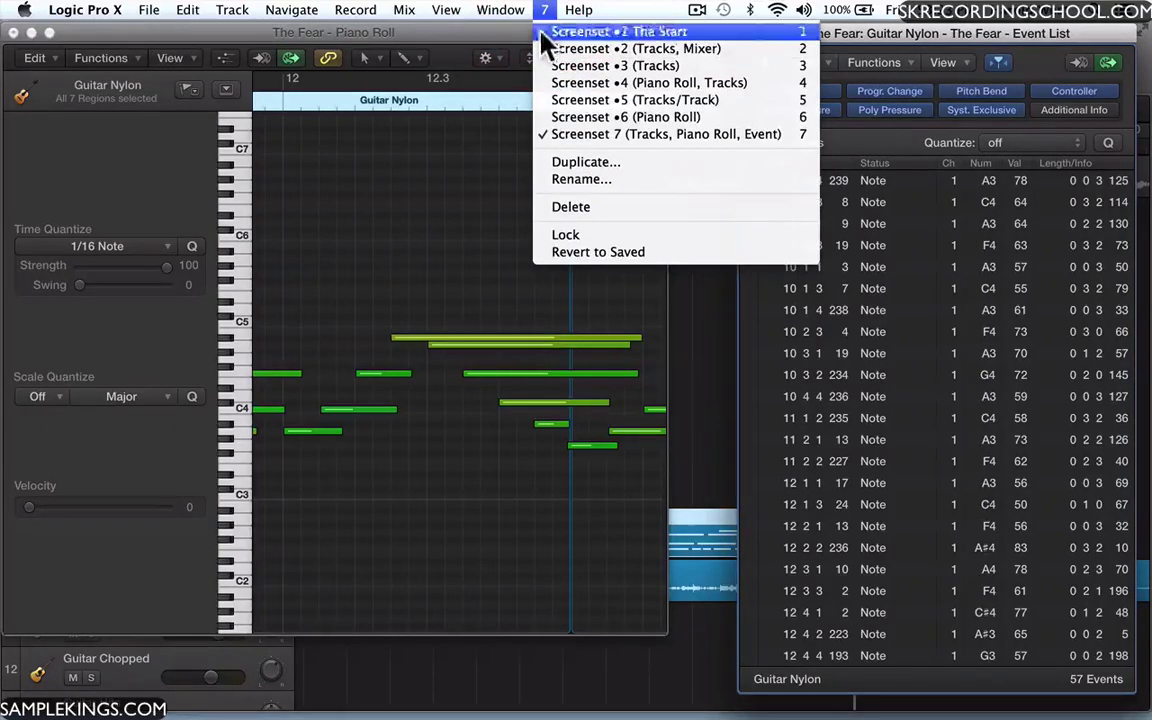
pyautogui.click(562, 236)
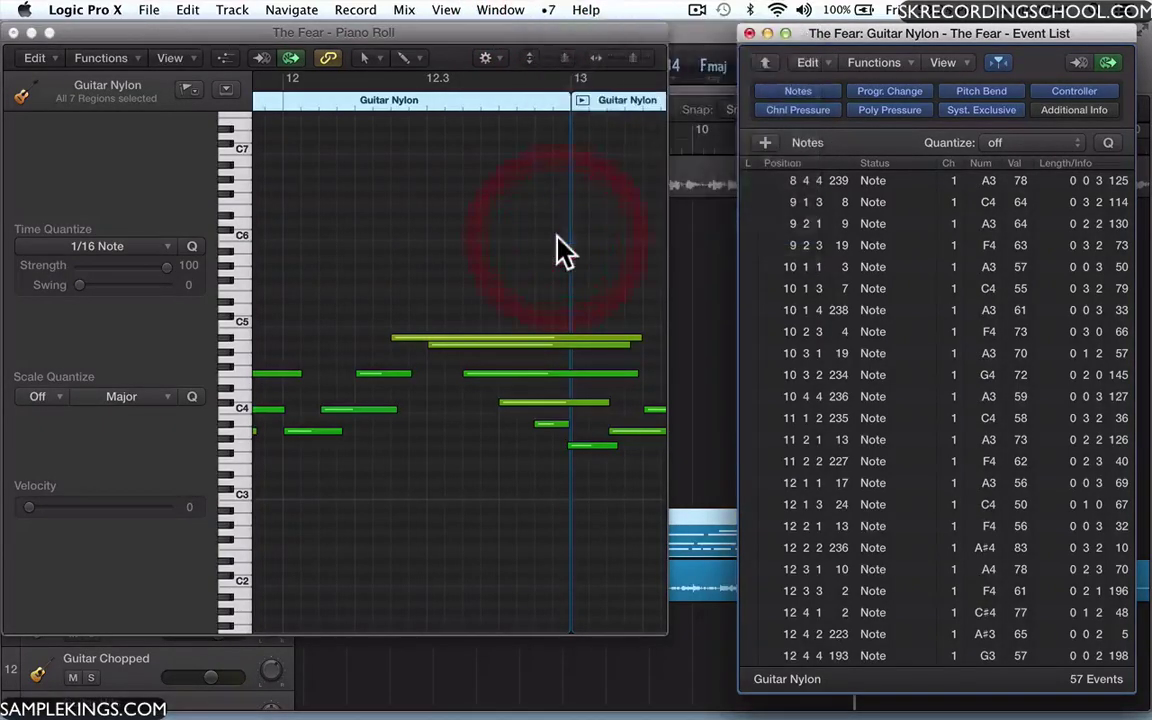
pyautogui.click(549, 10)
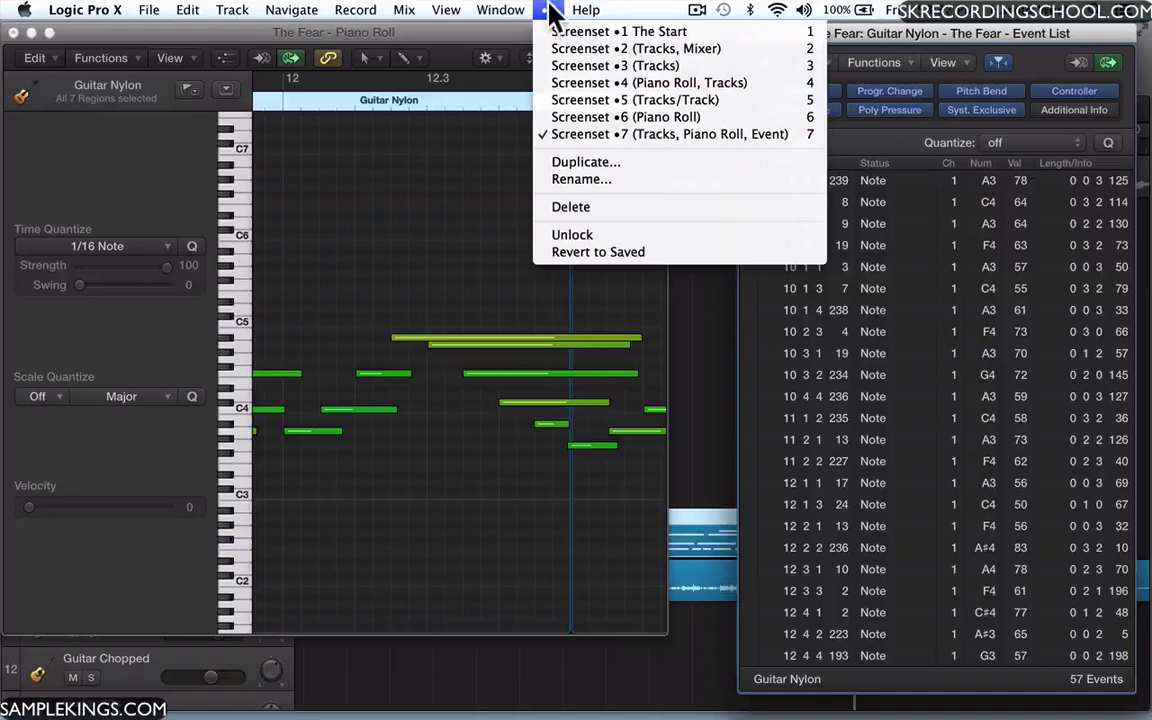
pyautogui.click(557, 32)
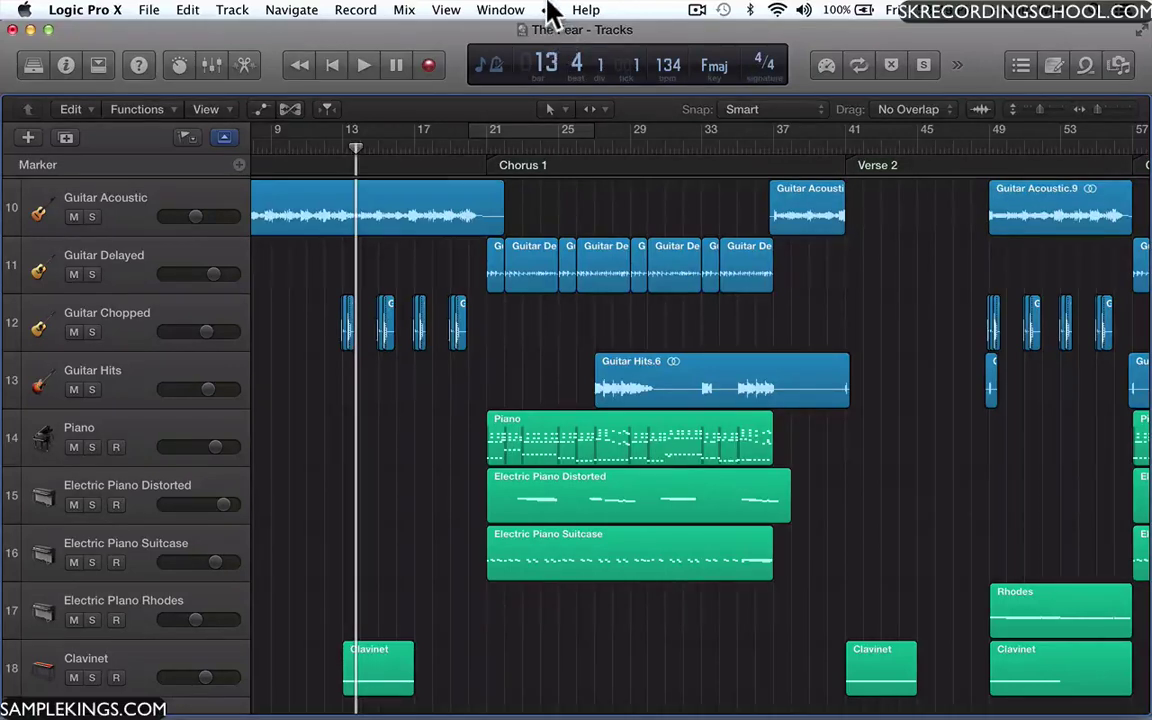
# Unlock screenset 1, show the Mixer below the Tracks area, and lock the screenset again
pyautogui.click(549, 9)
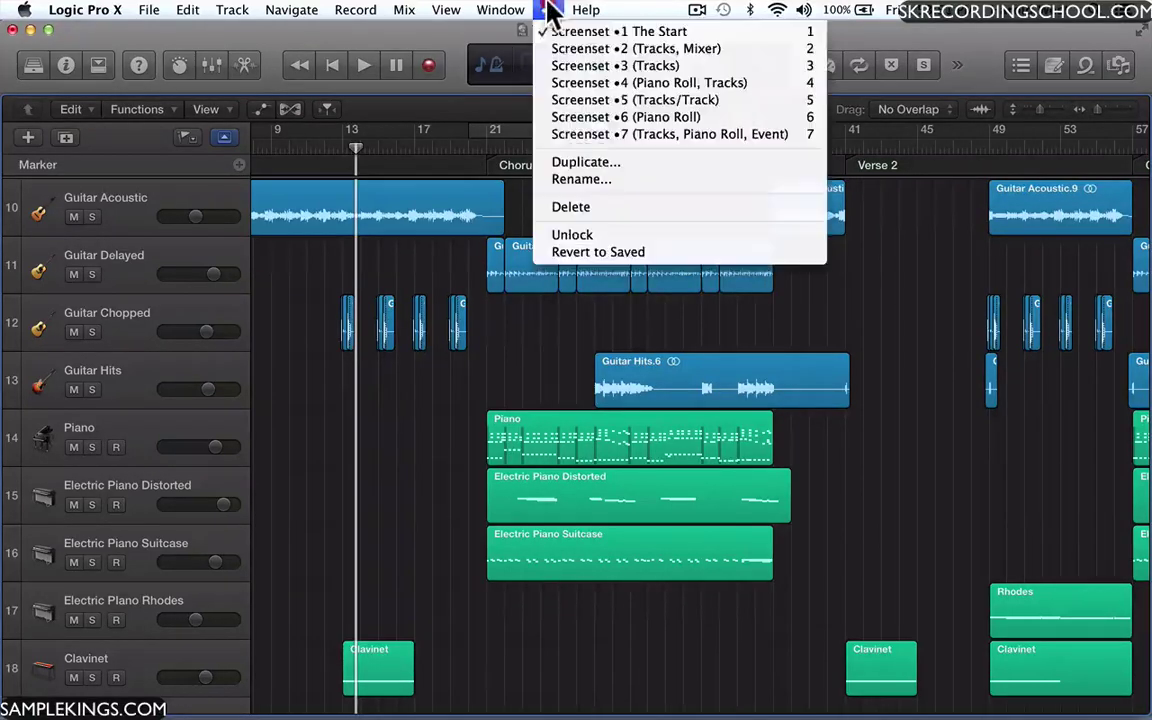
pyautogui.click(570, 237)
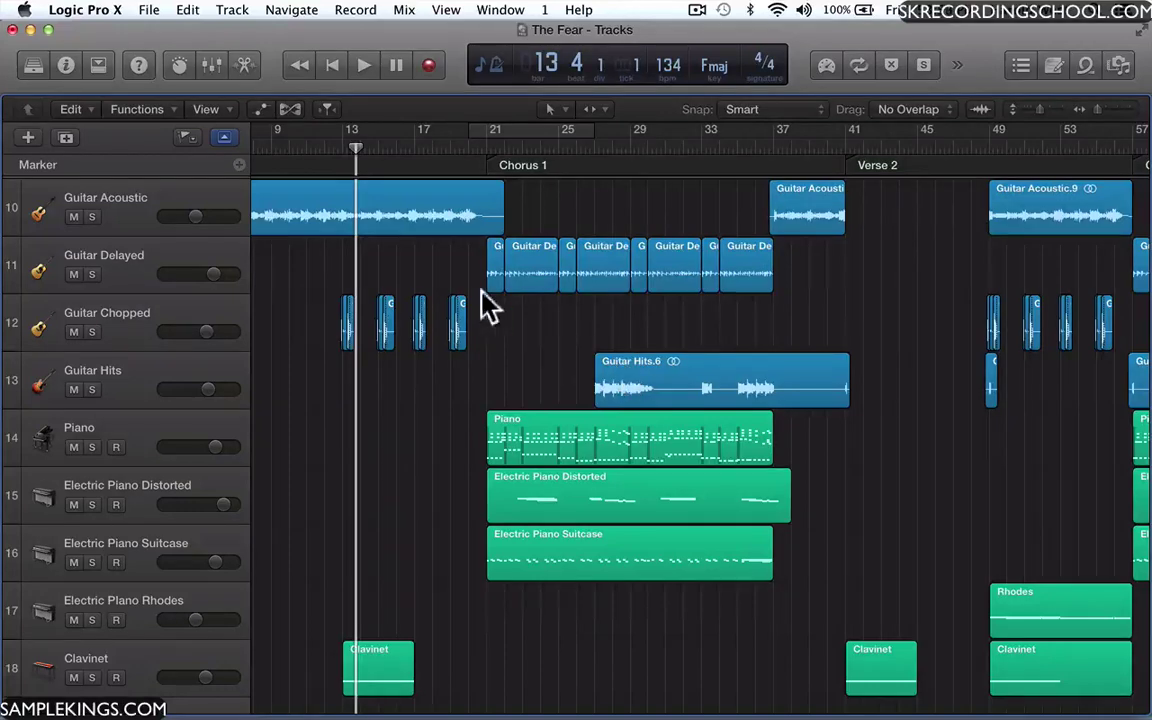
pyautogui.click(211, 65)
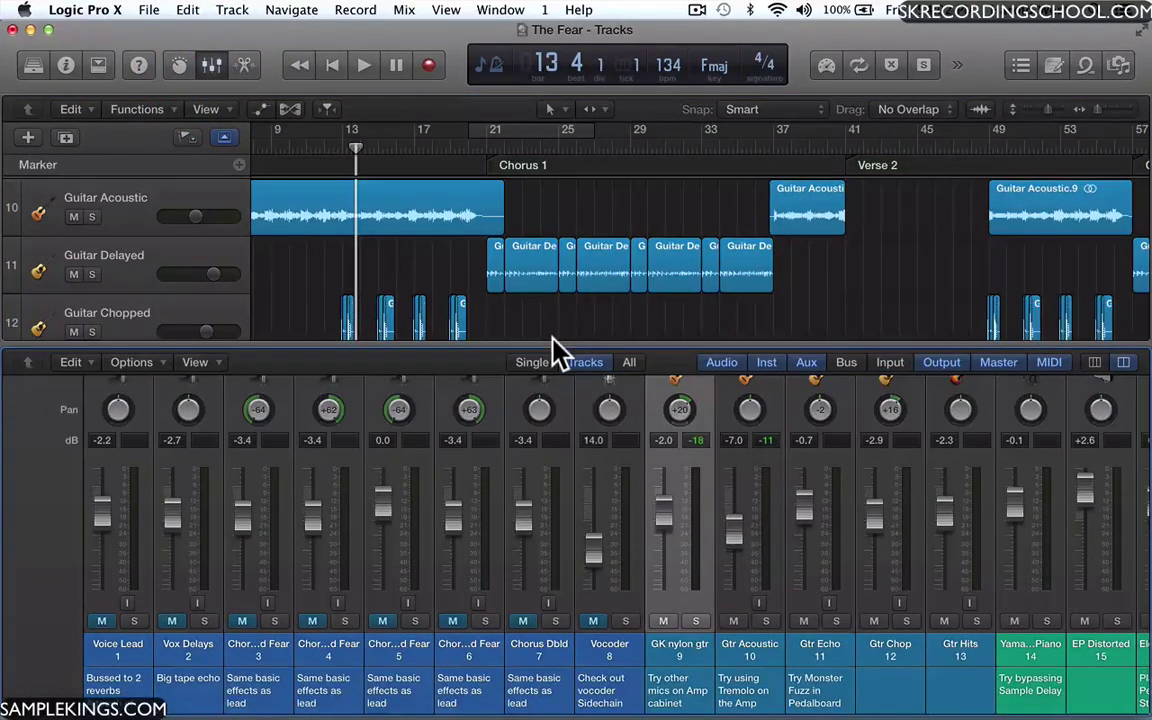
pyautogui.click(544, 10)
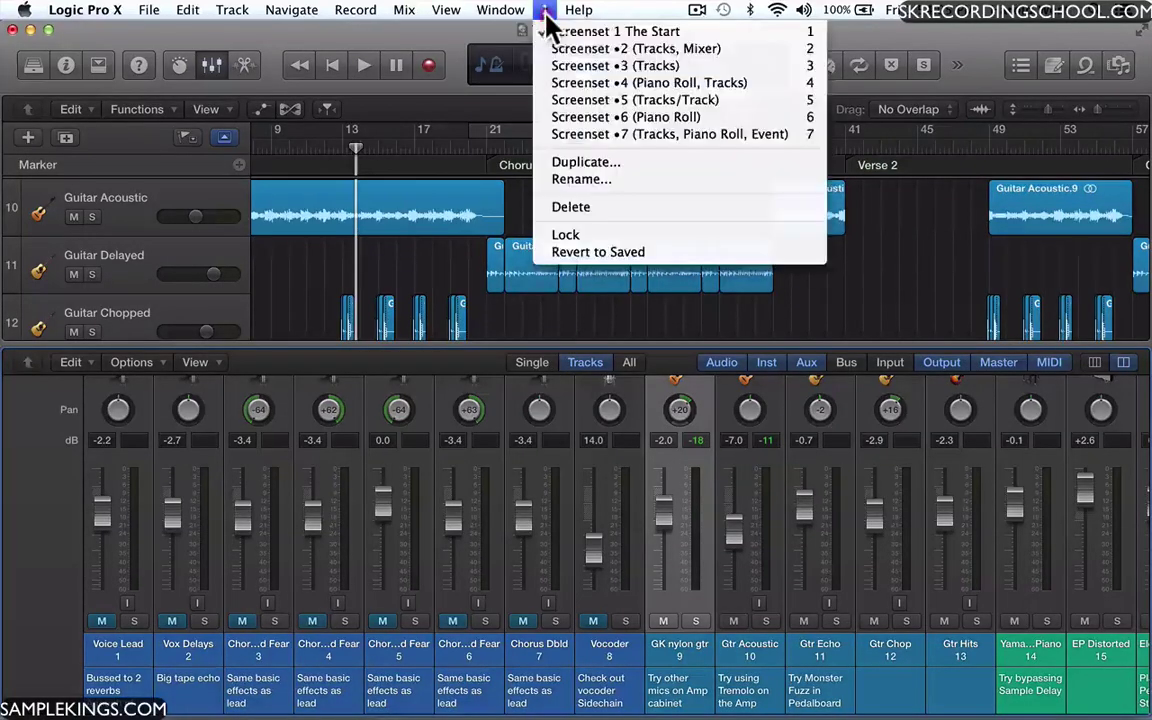
pyautogui.click(588, 237)
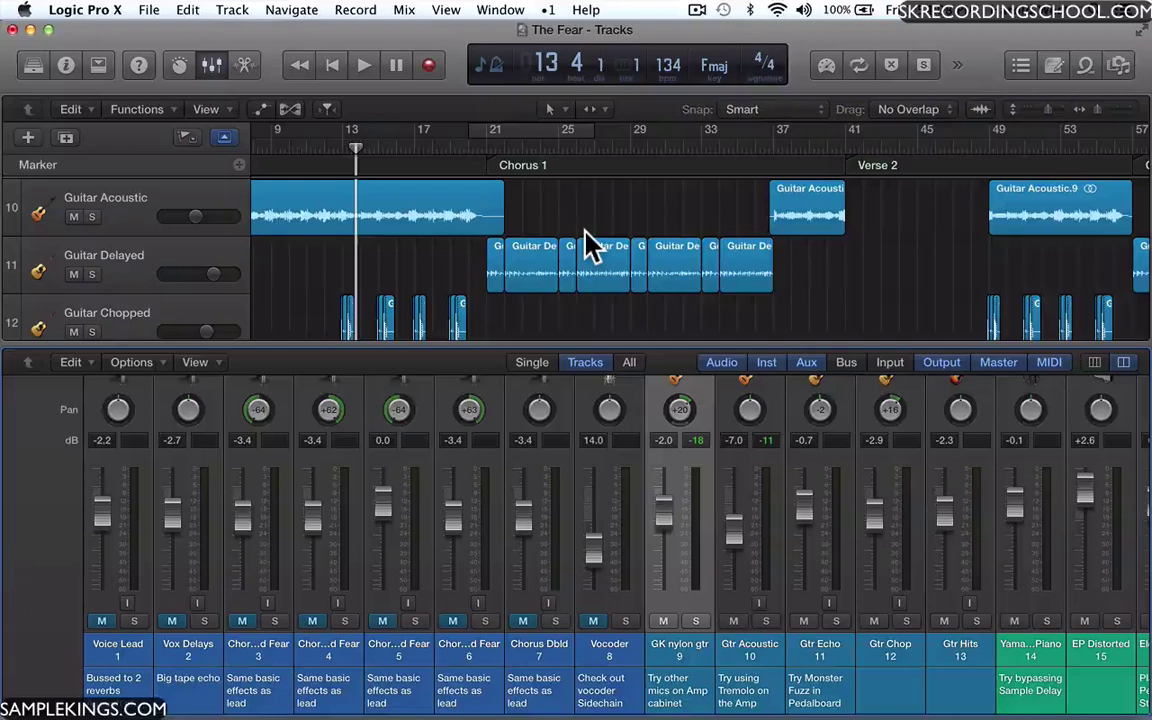
# Check the stored layouts by switching to screenset 7 and back to screenset 1
pyautogui.click(548, 10)
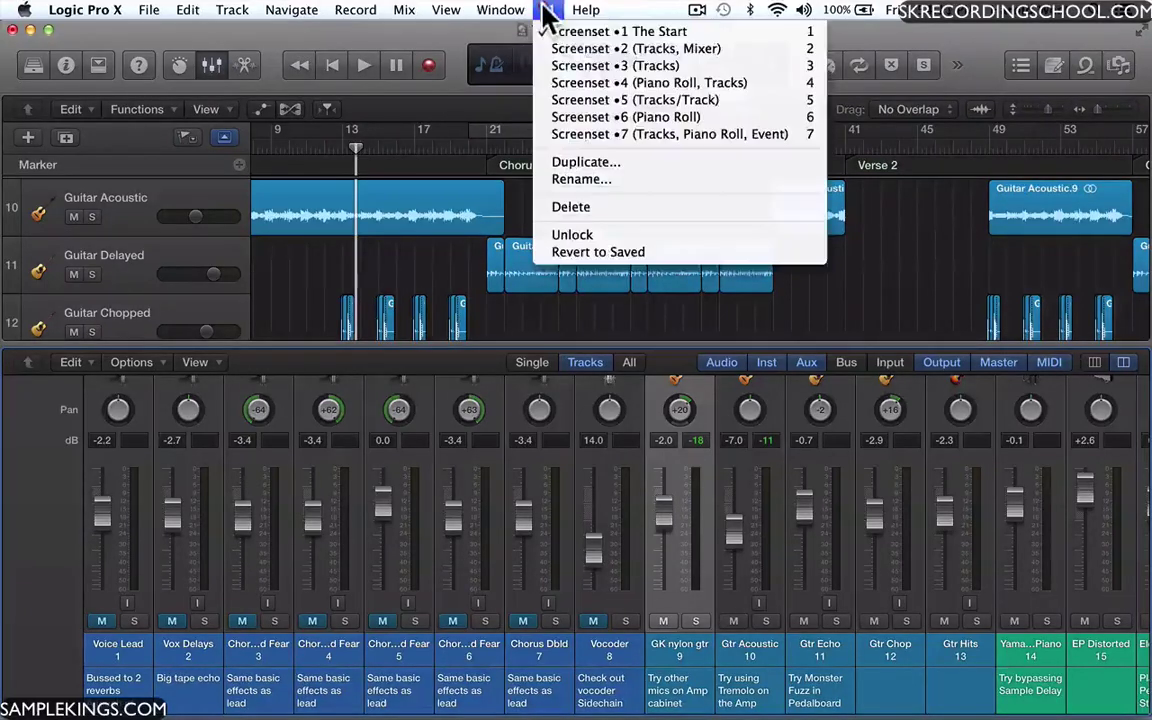
pyautogui.click(568, 135)
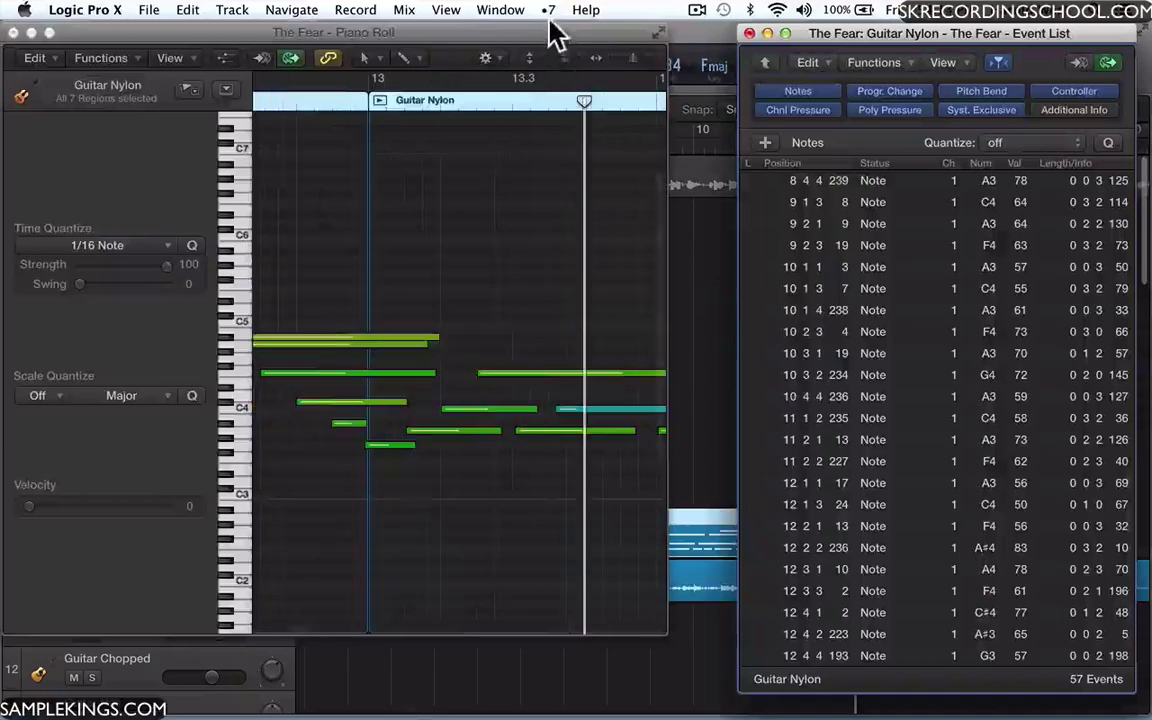
pyautogui.click(548, 11)
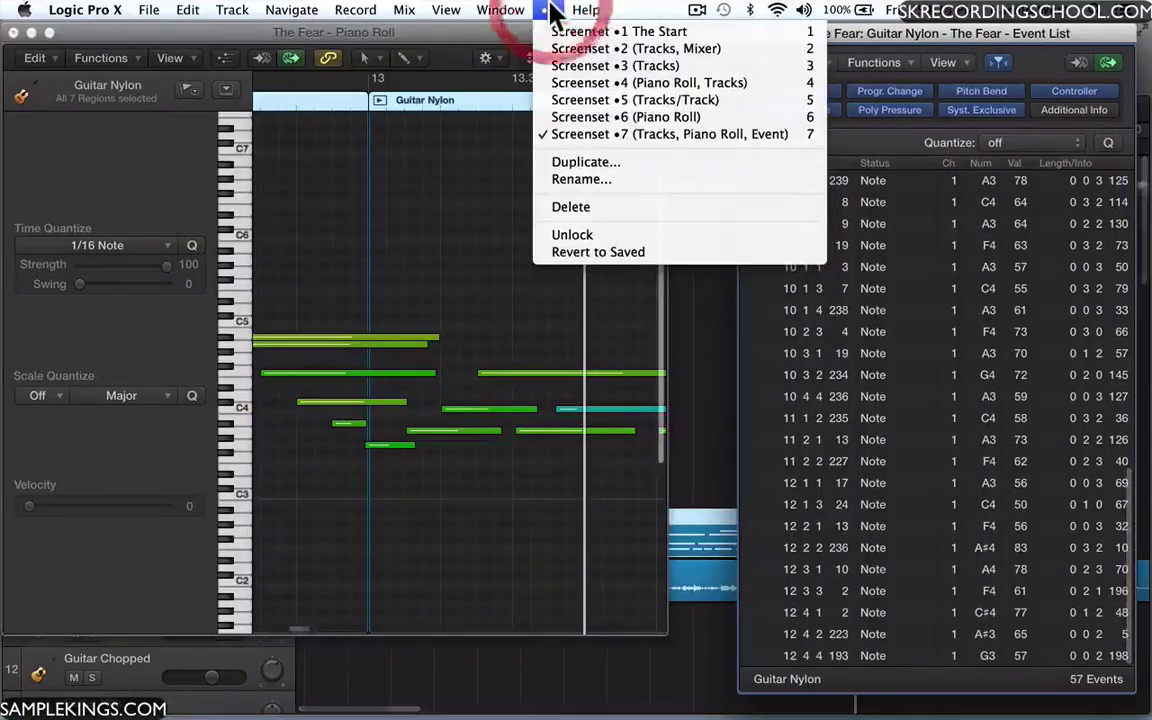
pyautogui.click(562, 33)
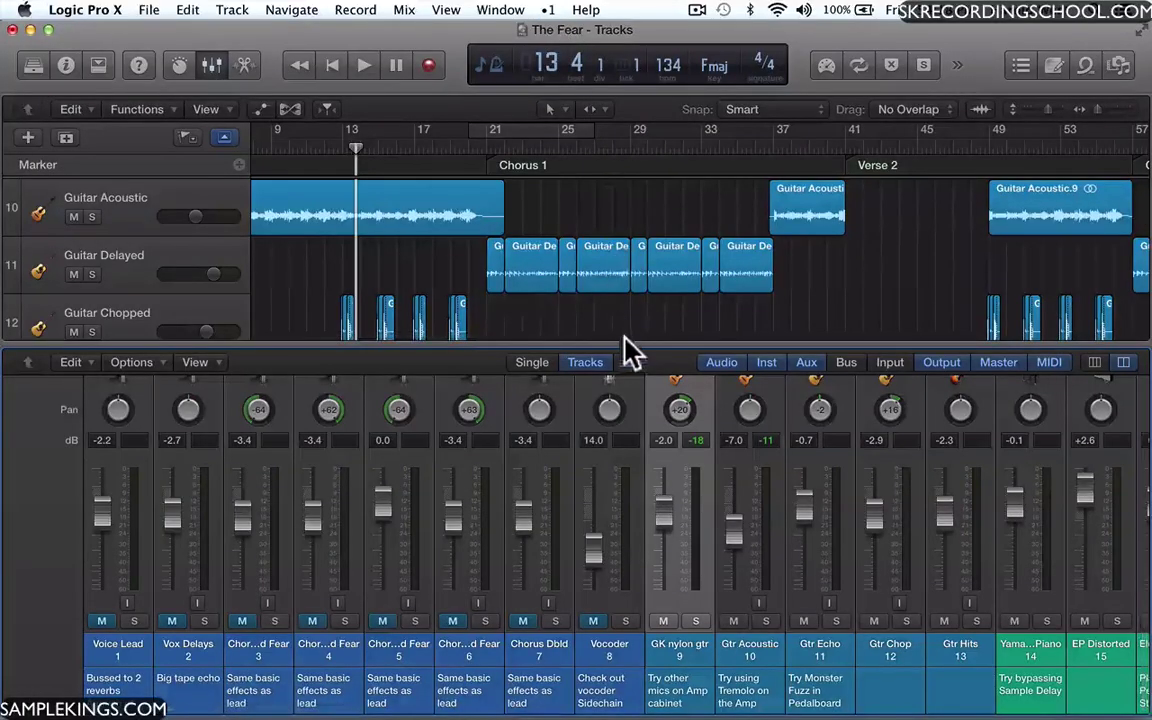
# Shrink the Mixer pane to a low strip under the tracks, and unlock and relock screenset 1 to store the layout
pyautogui.moveTo(622, 342); pyautogui.dragTo(673, 592)
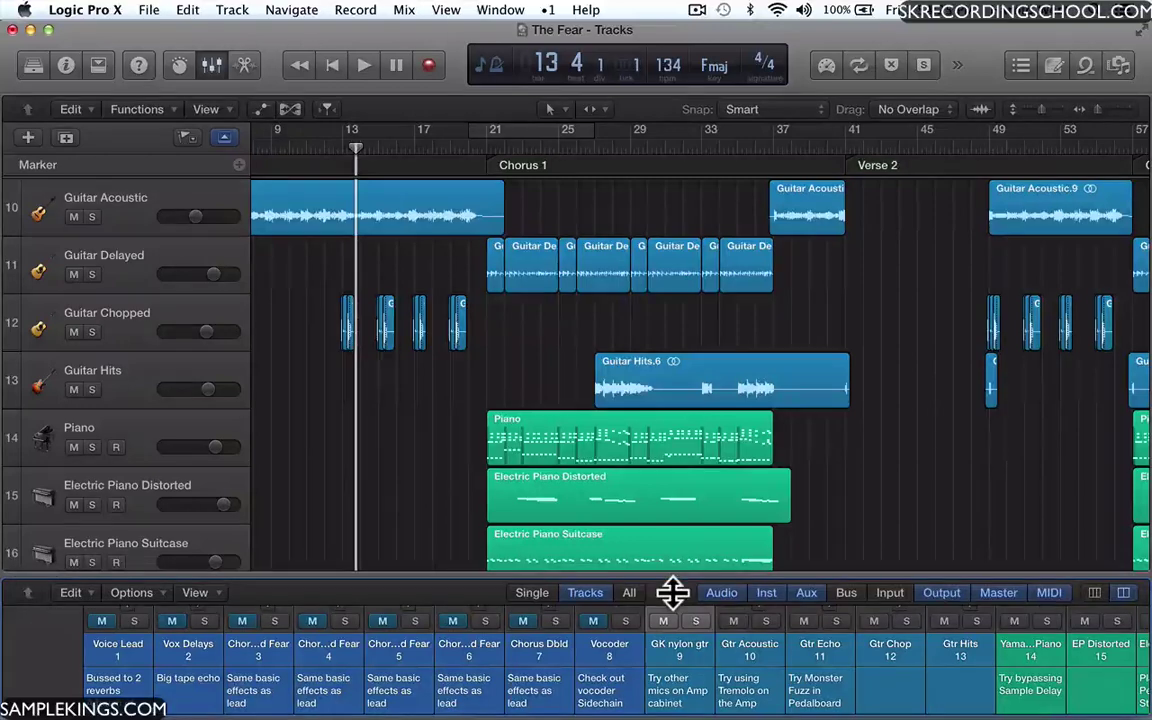
pyautogui.click(549, 10)
pyautogui.click(562, 234)
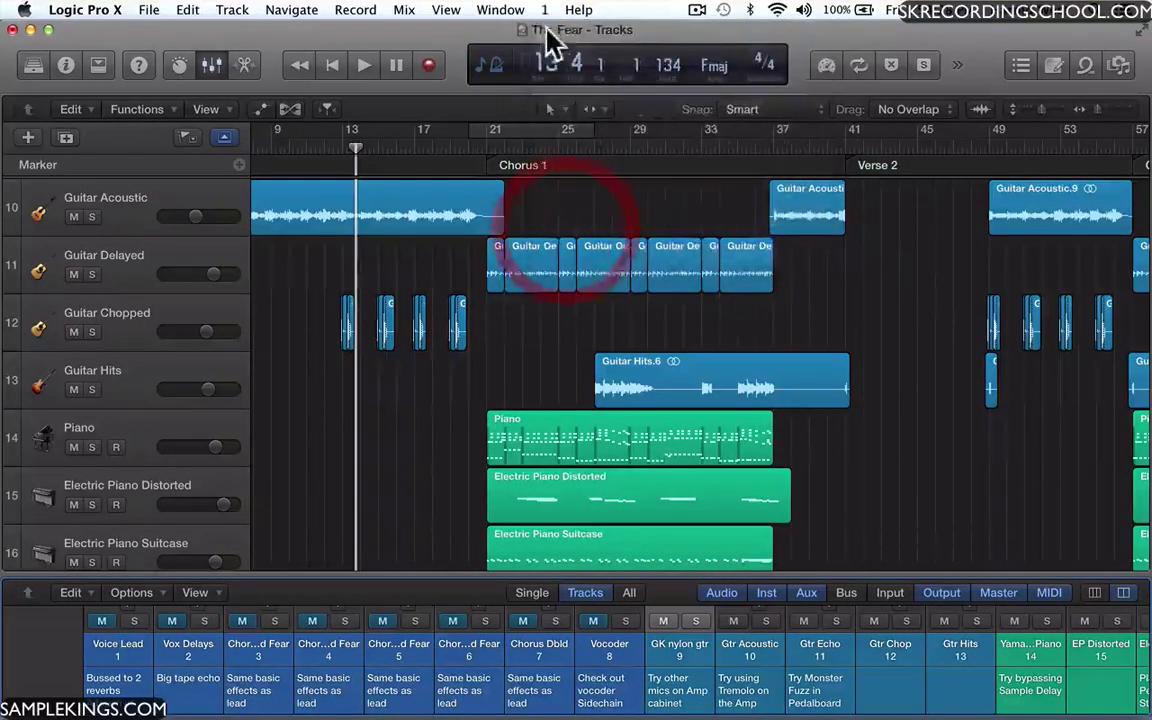
pyautogui.click(549, 10)
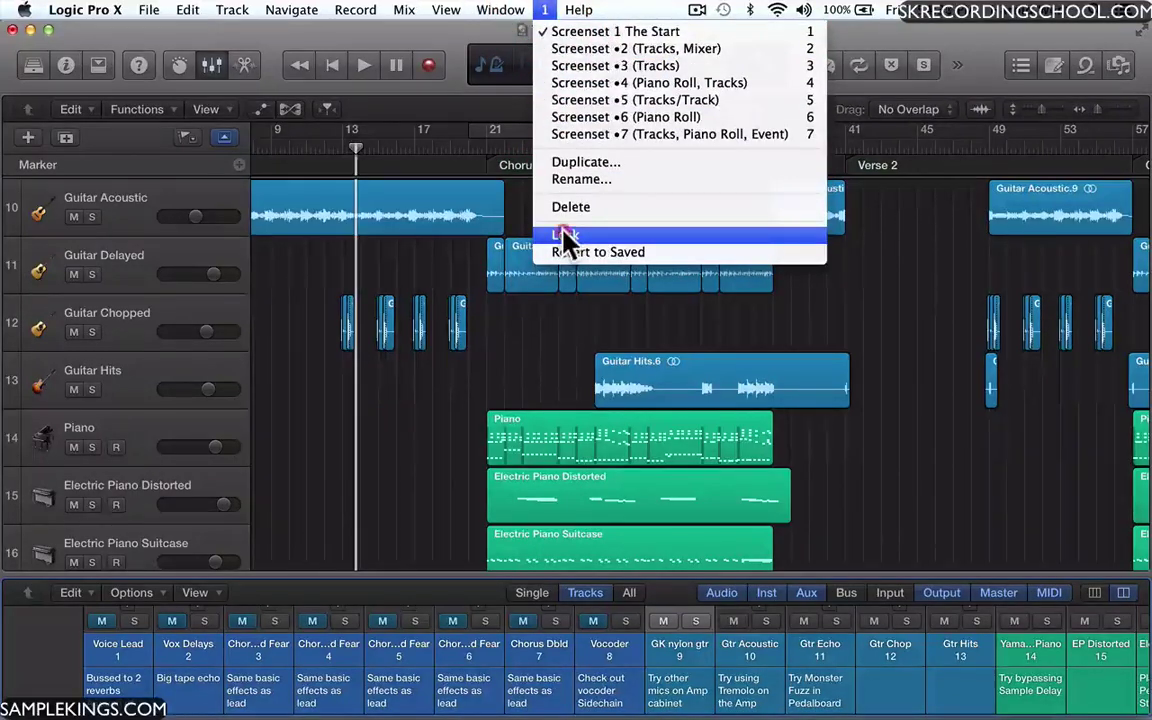
pyautogui.click(564, 232)
# Check the resized layout by switching to screenset 2 (Tracks, Mixer) and back to screenset 1
pyautogui.click(549, 10)
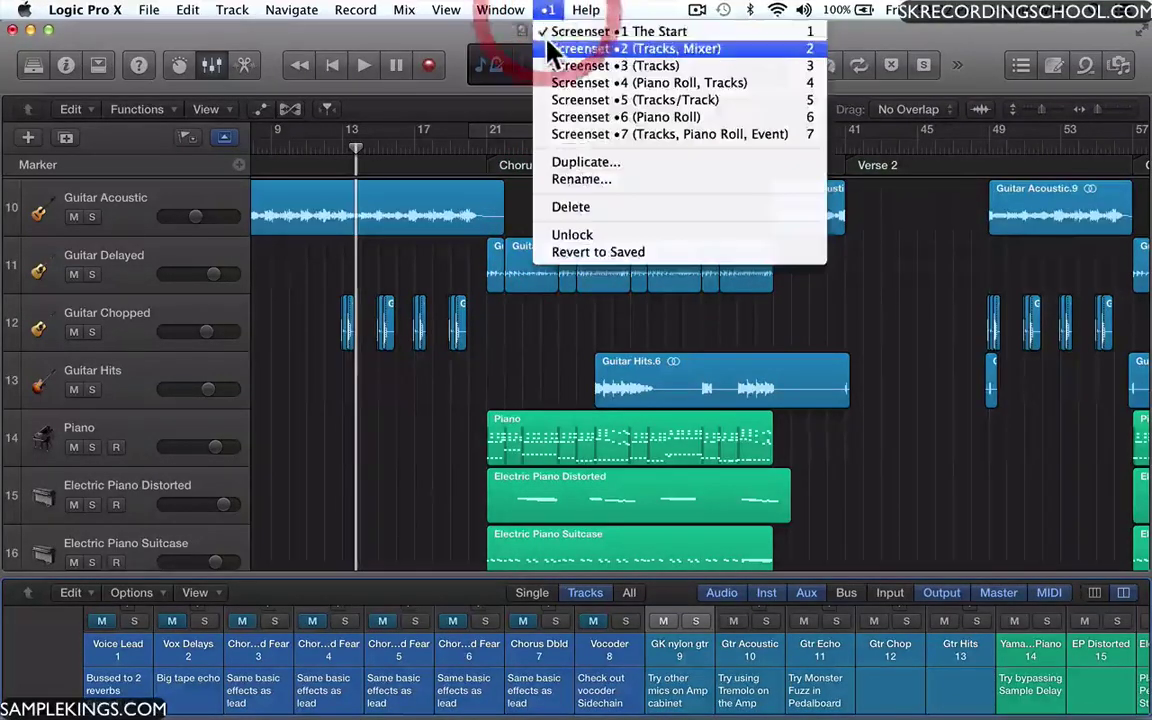
pyautogui.click(549, 48)
pyautogui.click(549, 10)
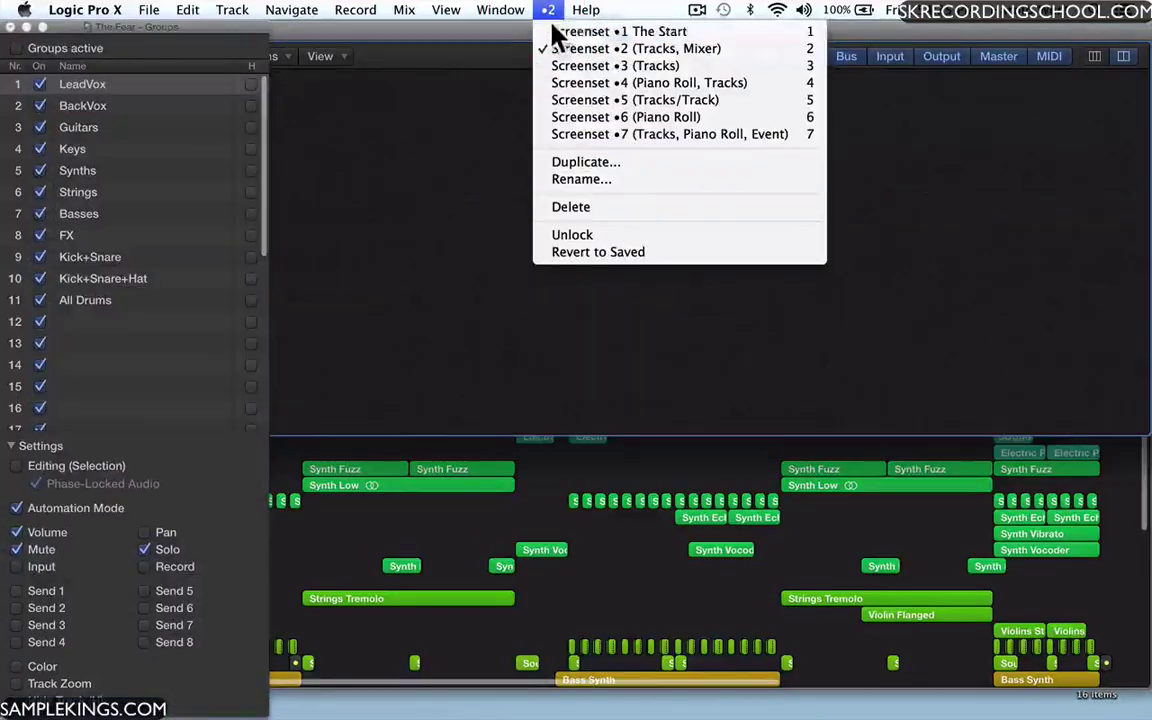
pyautogui.click(558, 32)
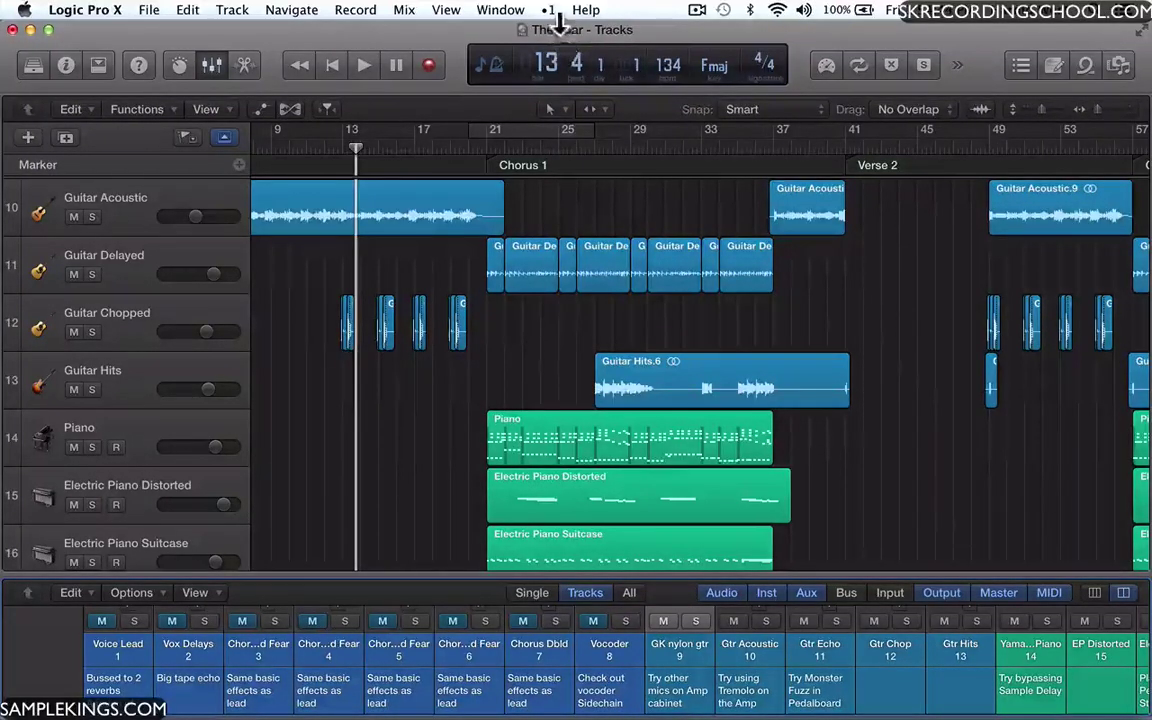
# Switch to screenset 7 (Tracks, Piano Roll, Event), delete it, and return to screenset 1
pyautogui.click(548, 10)
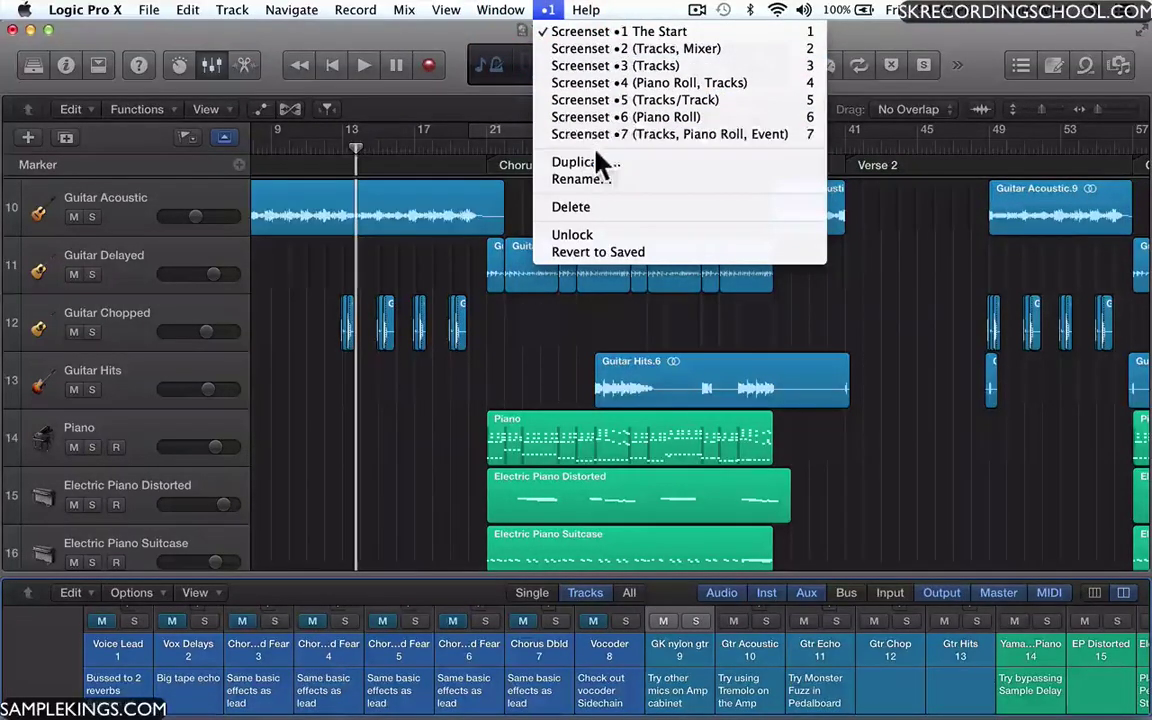
pyautogui.click(545, 133)
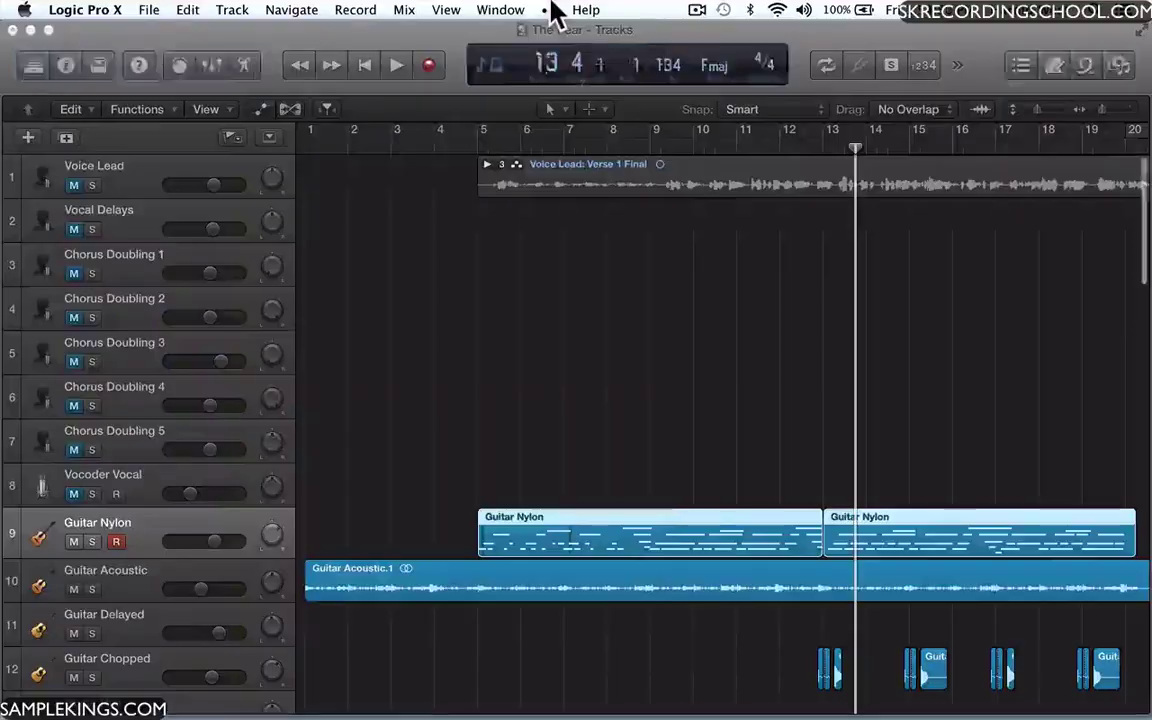
pyautogui.click(549, 10)
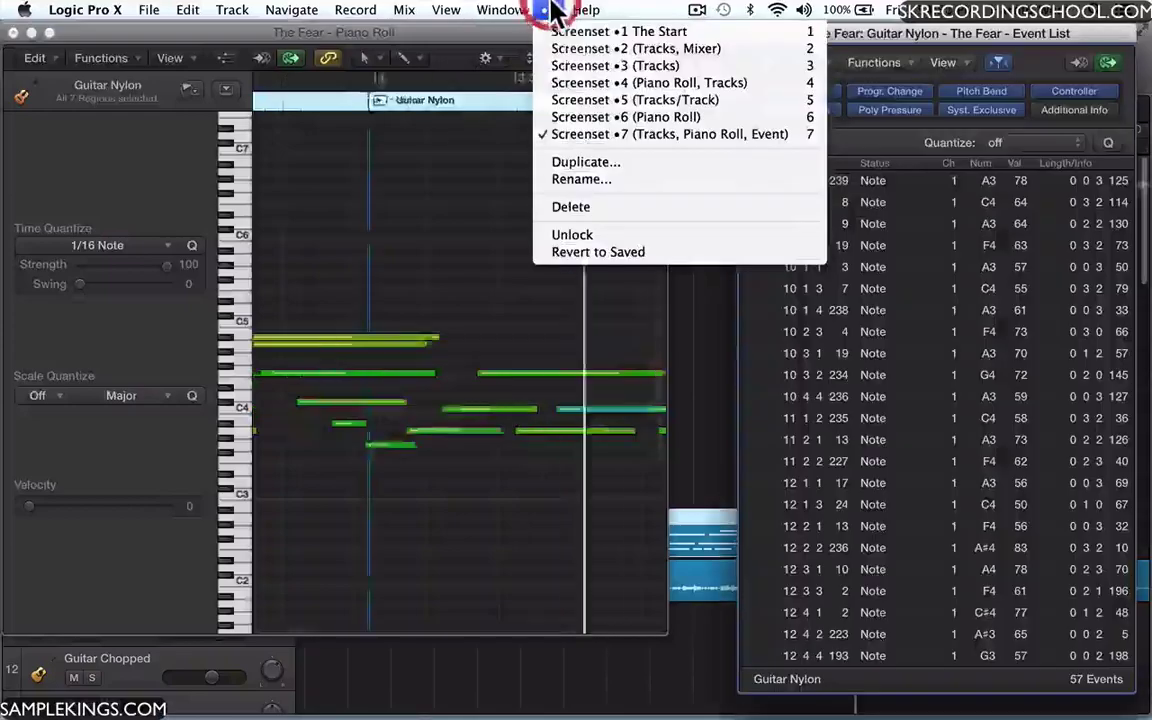
pyautogui.click(571, 208)
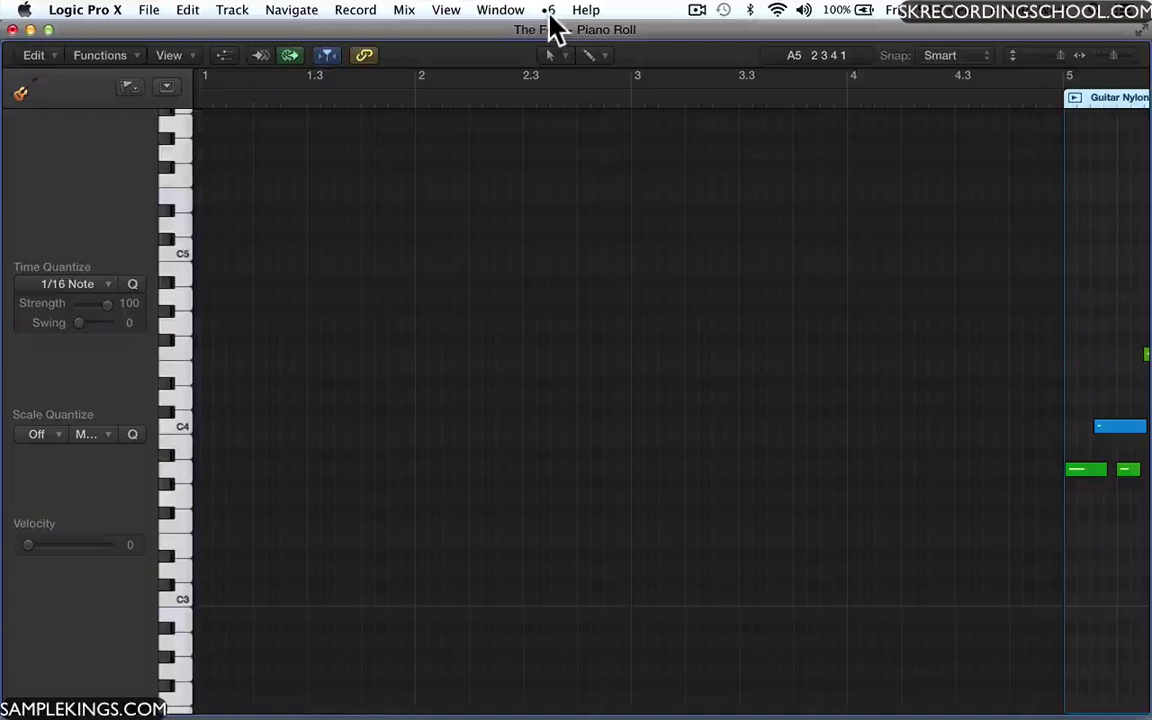
pyautogui.click(553, 11)
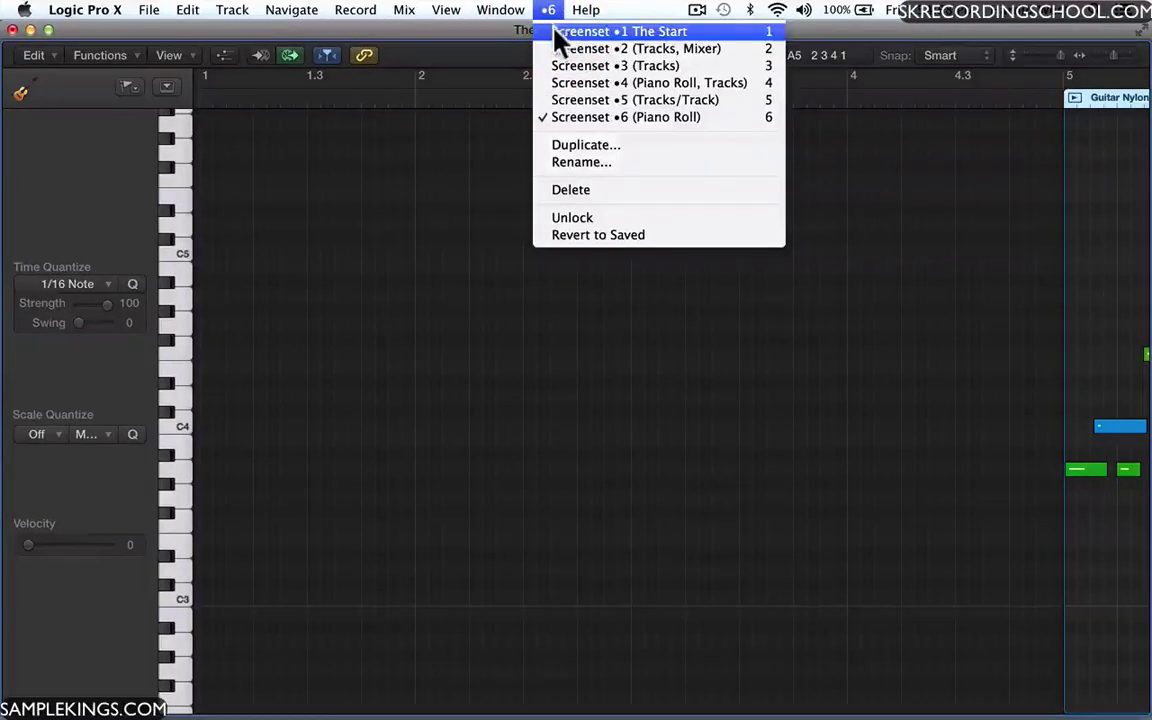
pyautogui.click(553, 31)
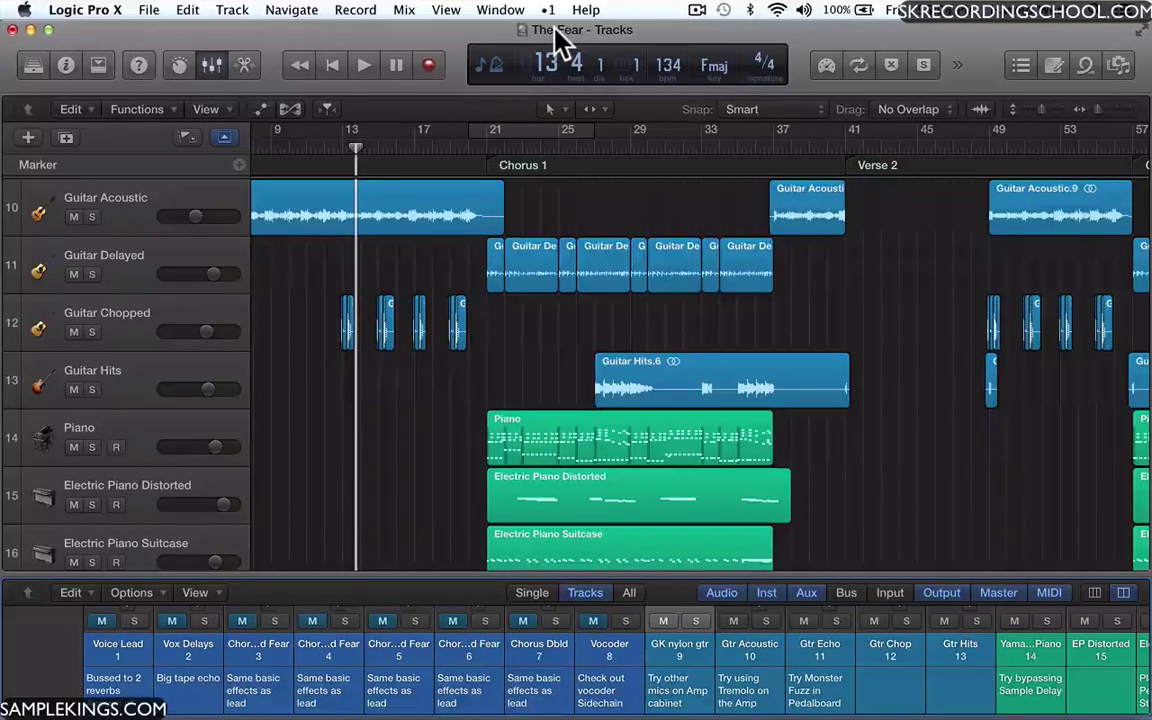
# Switch to screenset 2 (Tracks, Mixer), rename it "New Setup", and check its entry in the screenset list
pyautogui.click(548, 11)
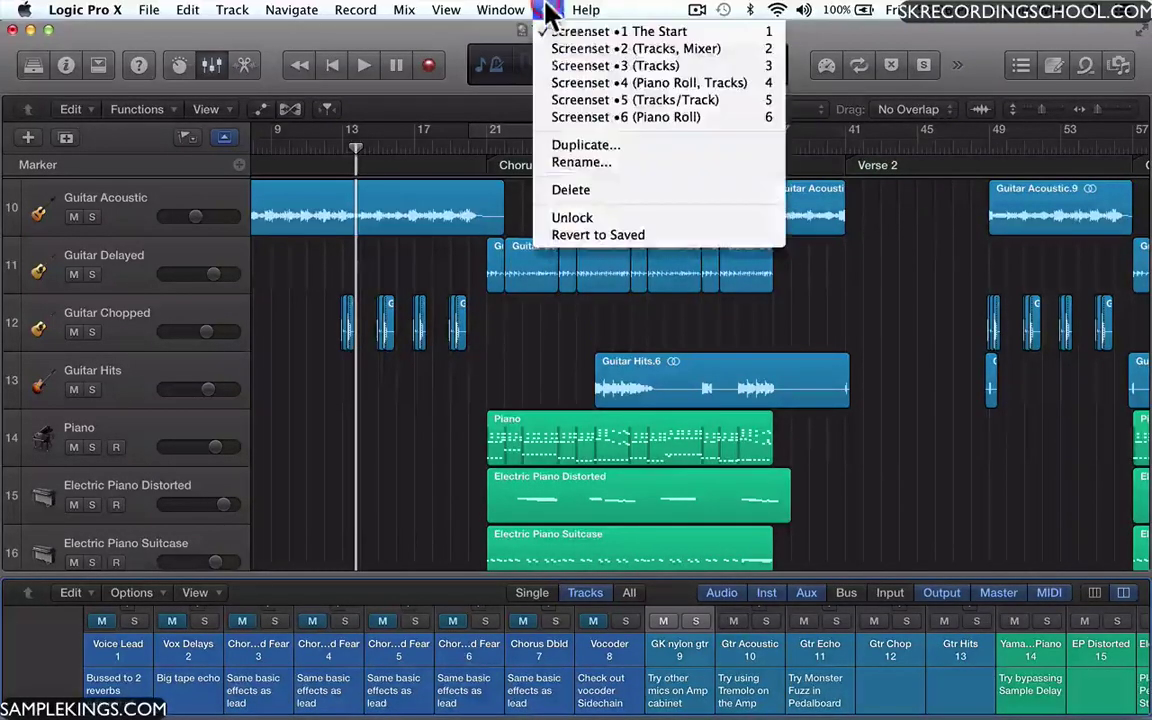
pyautogui.moveTo(580, 11)
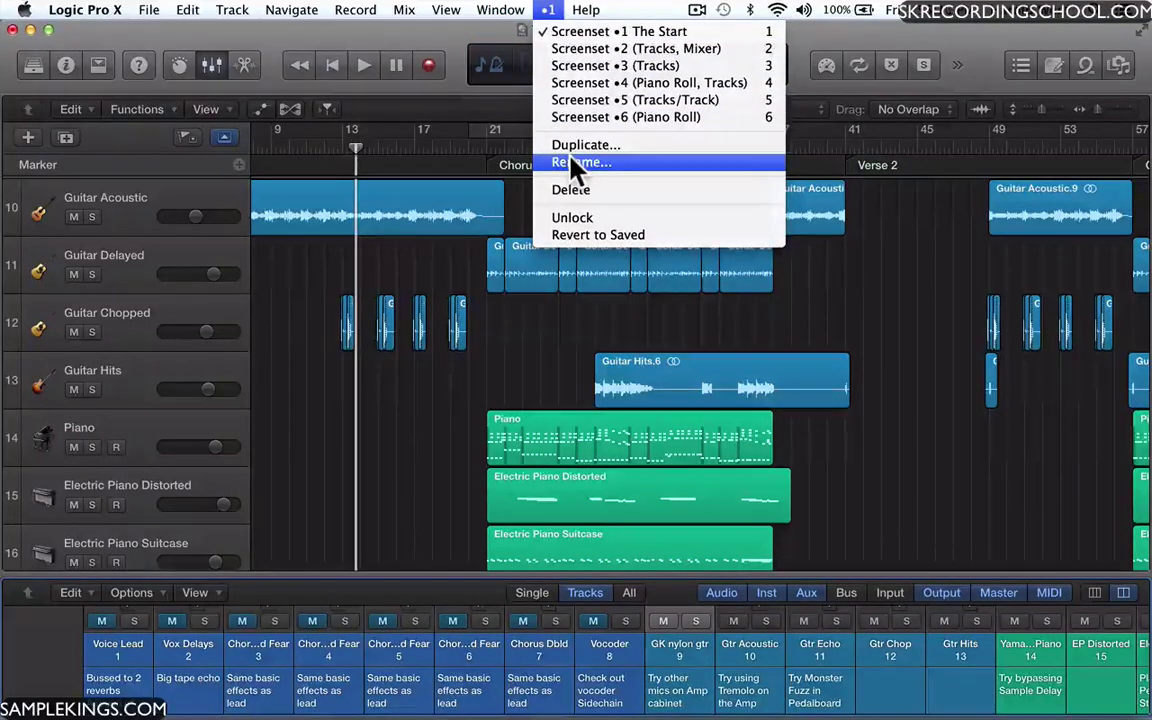
pyautogui.click(577, 49)
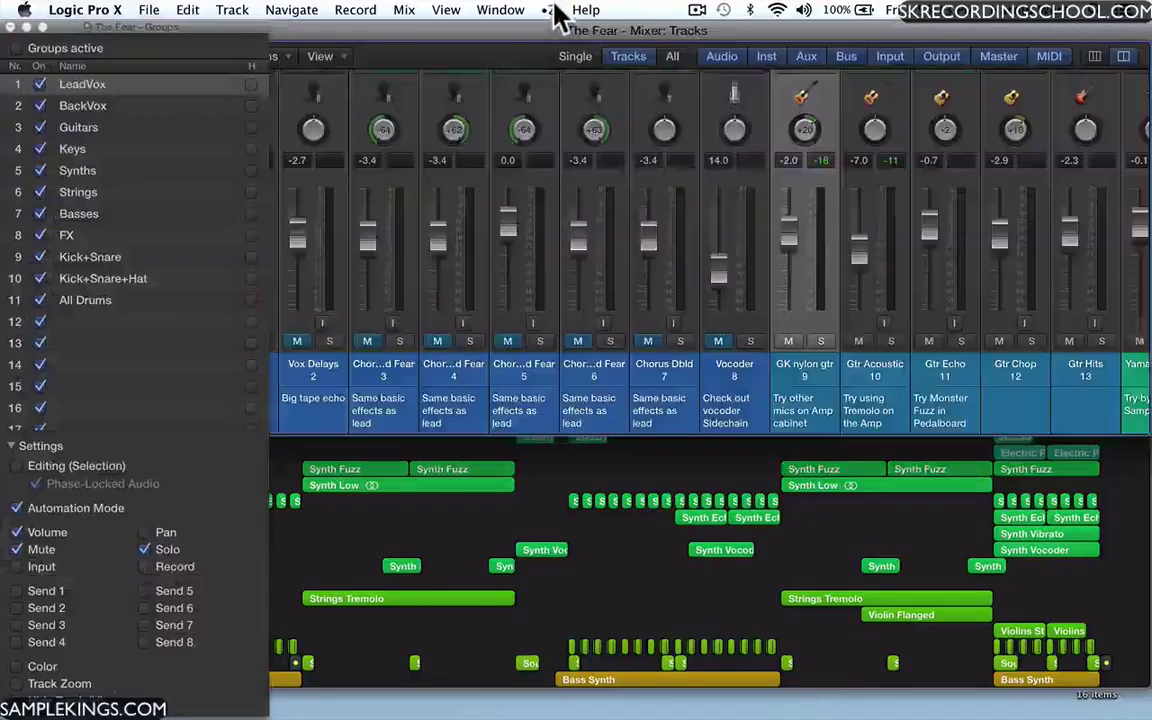
pyautogui.click(548, 10)
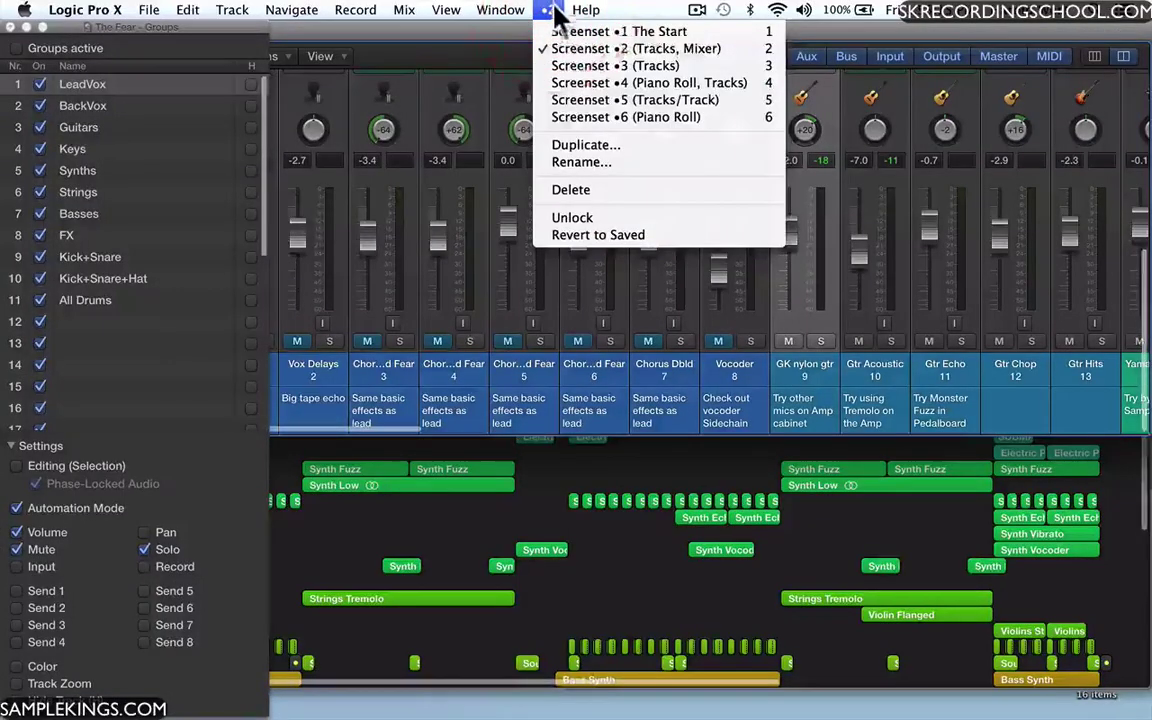
pyautogui.click(581, 162)
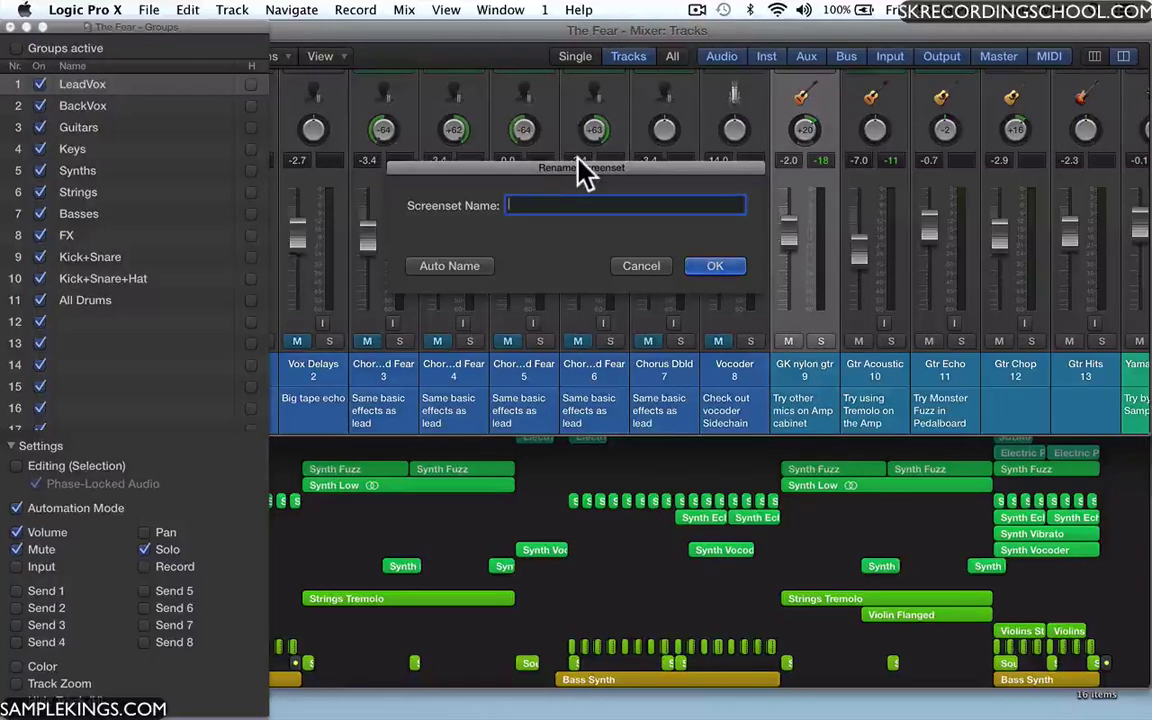
pyautogui.write('N')
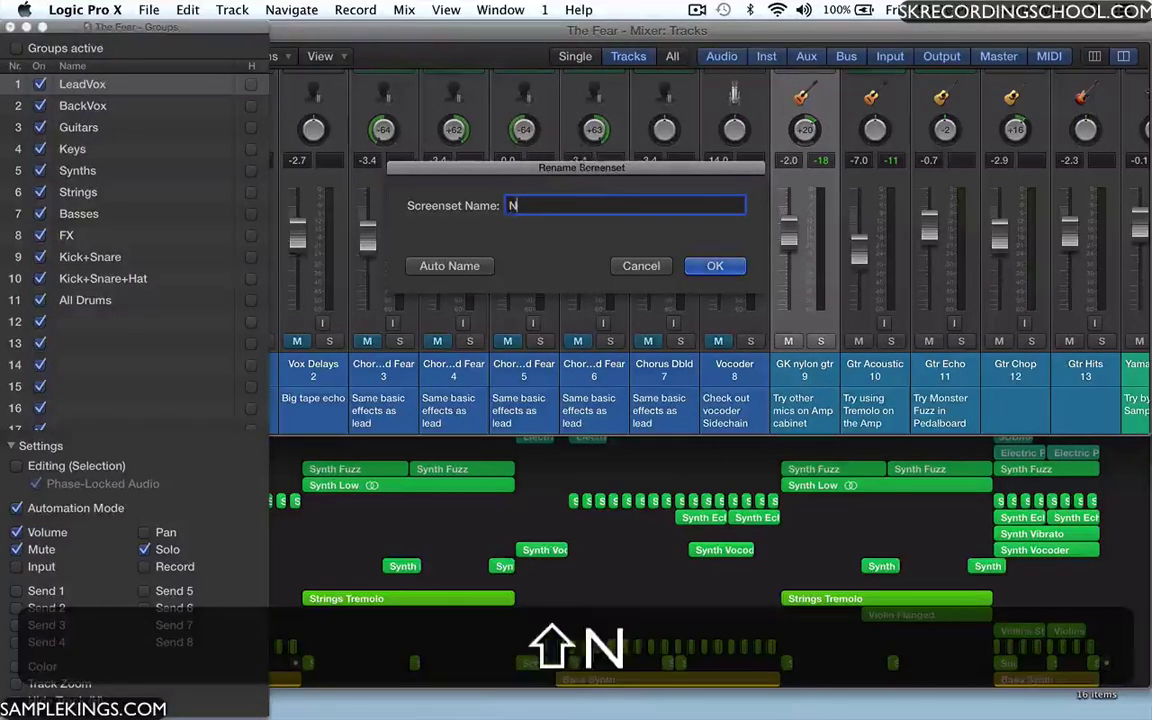
pyautogui.write('ew Se')
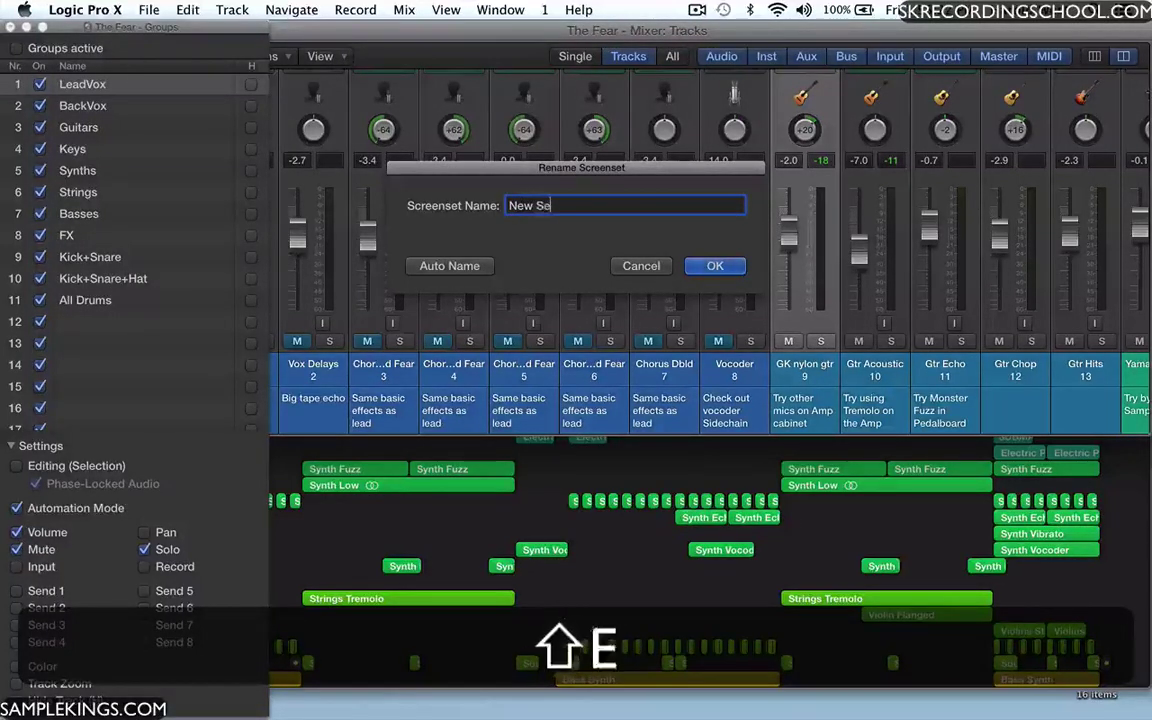
pyautogui.write('tup')
pyautogui.press('Return')
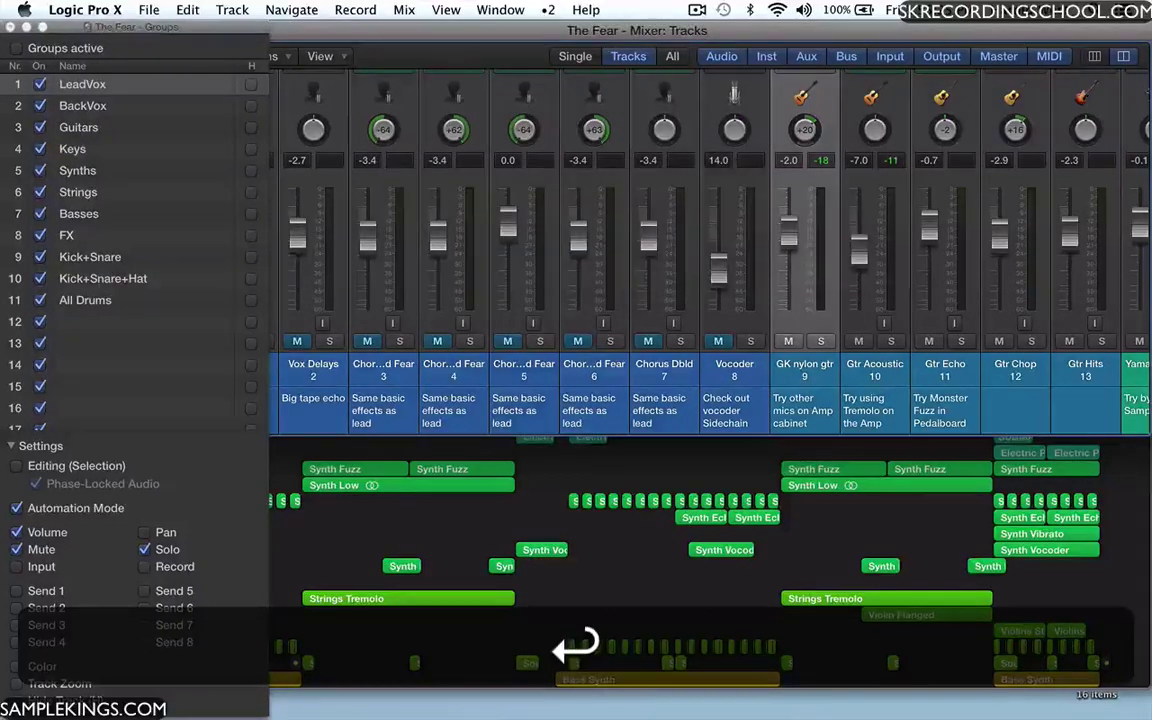
pyautogui.click(549, 10)
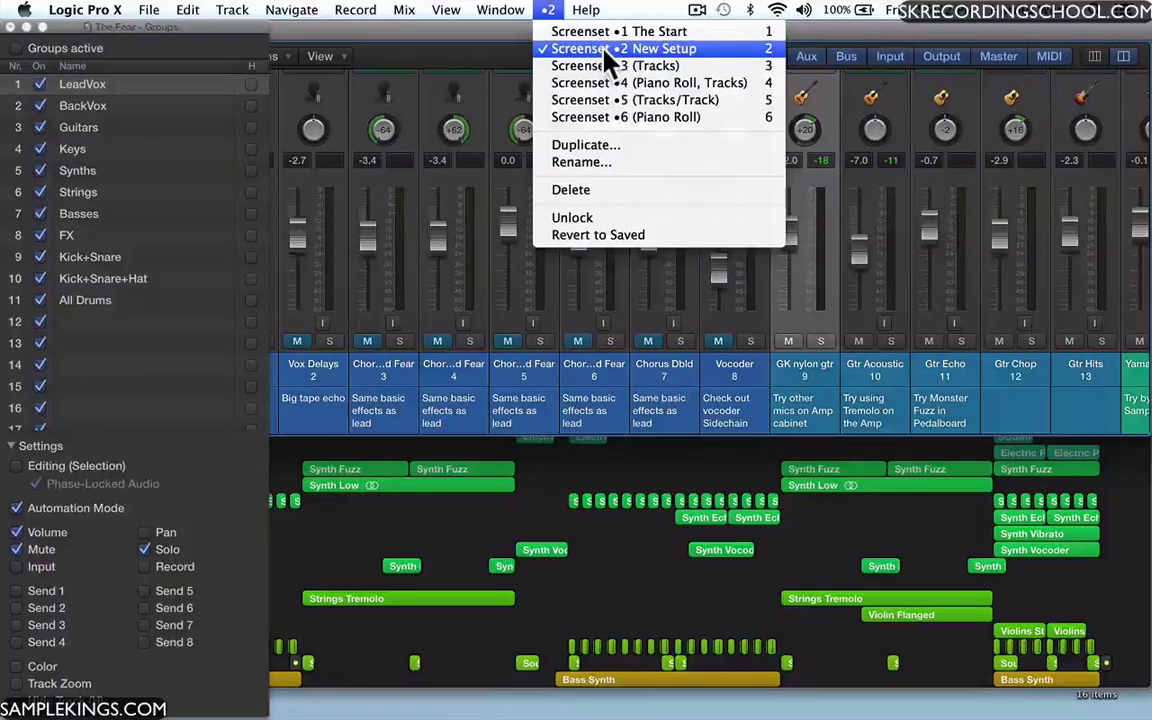
pyautogui.click(550, 10)
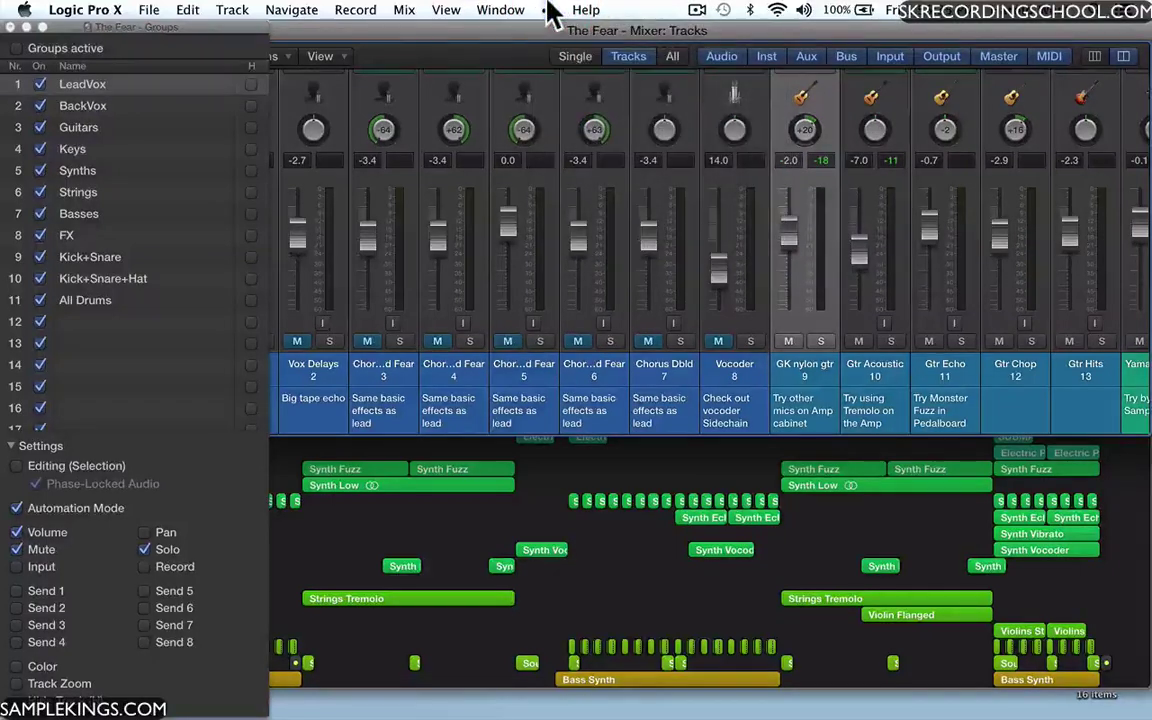
# Create screenset 11, collapse the inspector's Movie area and enlarge the Tracks window to fill the screen
pyautogui.click(550, 10)
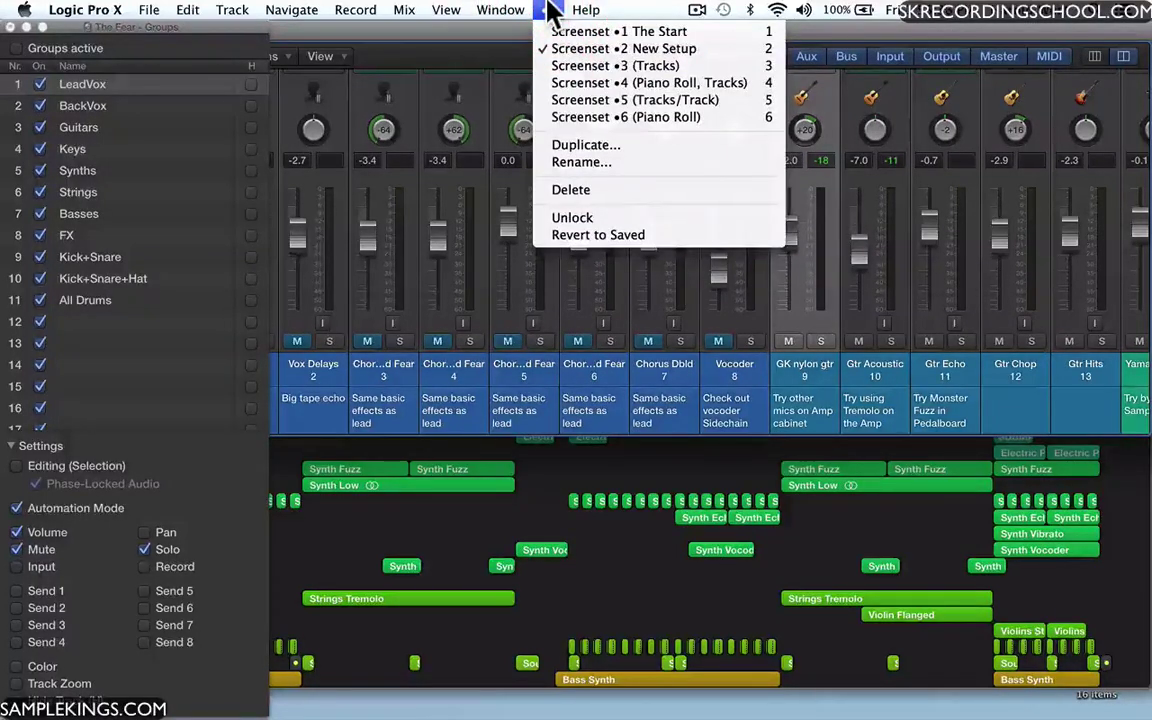
pyautogui.click(549, 8)
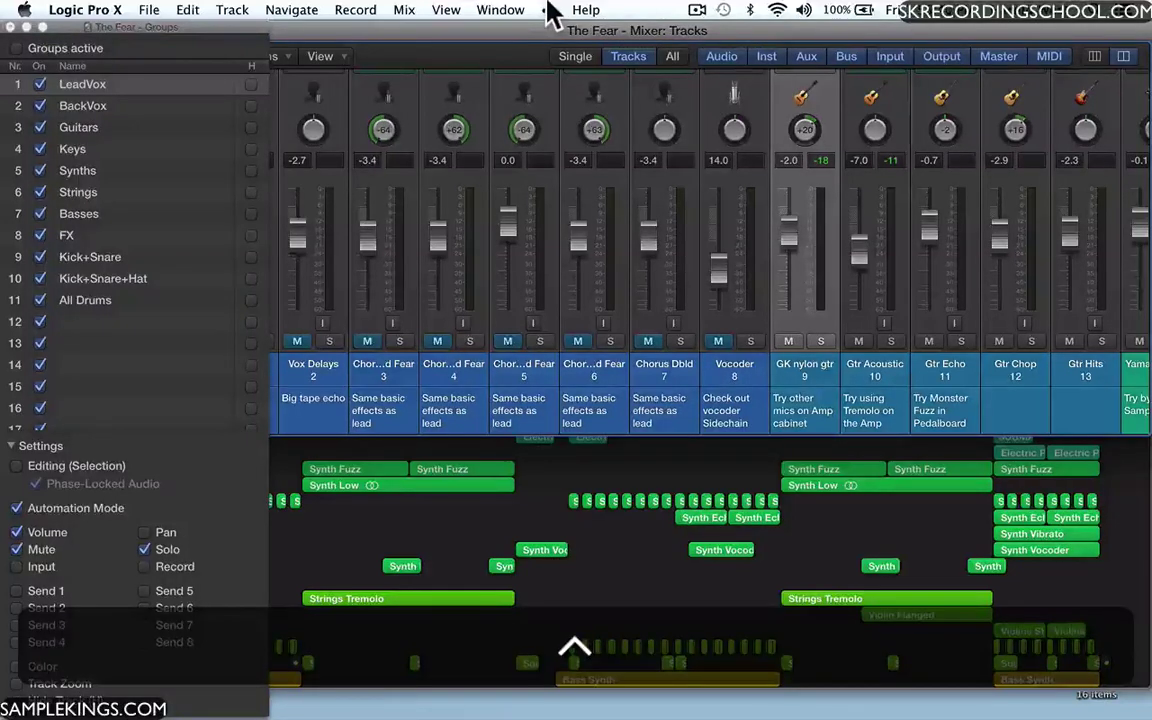
pyautogui.hotkey('ctrl', '1')
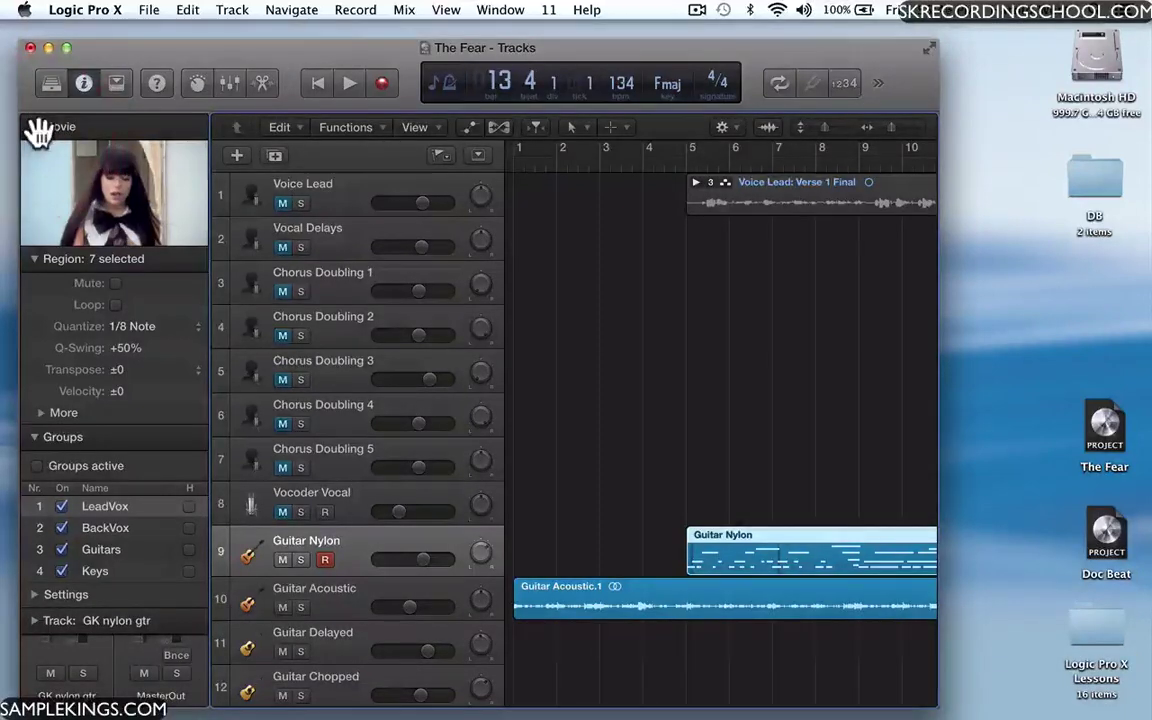
pyautogui.click(35, 127)
pyautogui.click(66, 47)
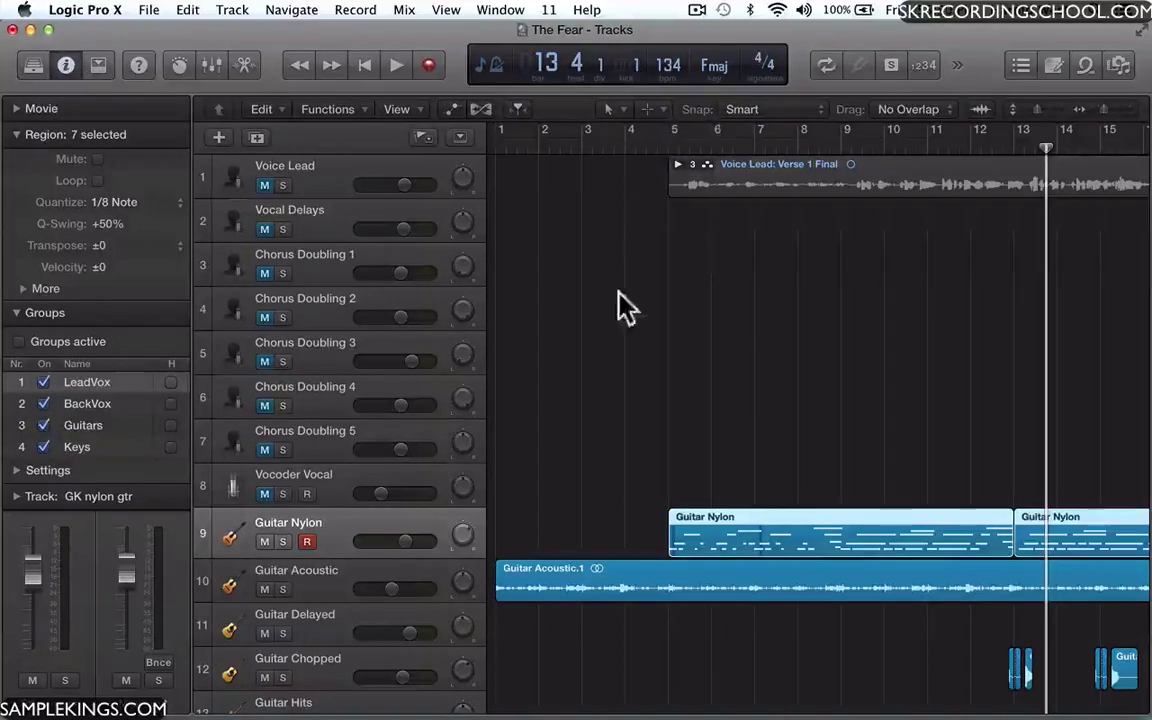
# Open the Guitar Acoustic.1 region in the audio Track editor below the tracks and lock screenset 11
pyautogui.doubleClick(681, 582)
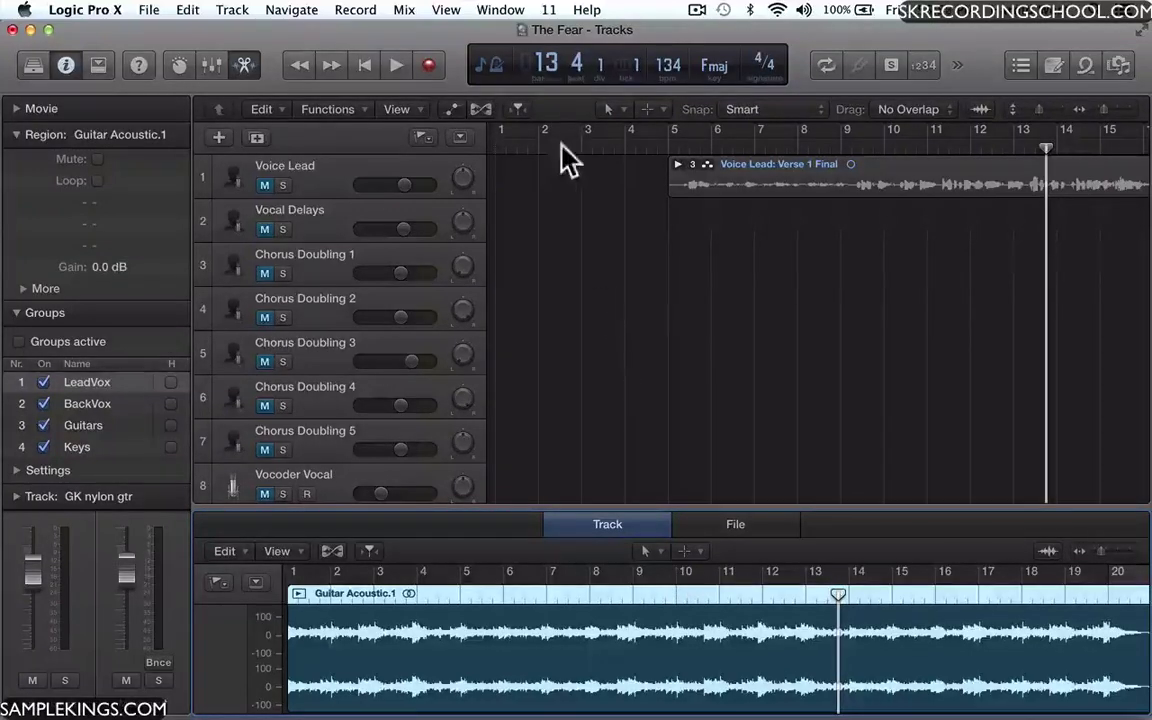
pyautogui.click(549, 11)
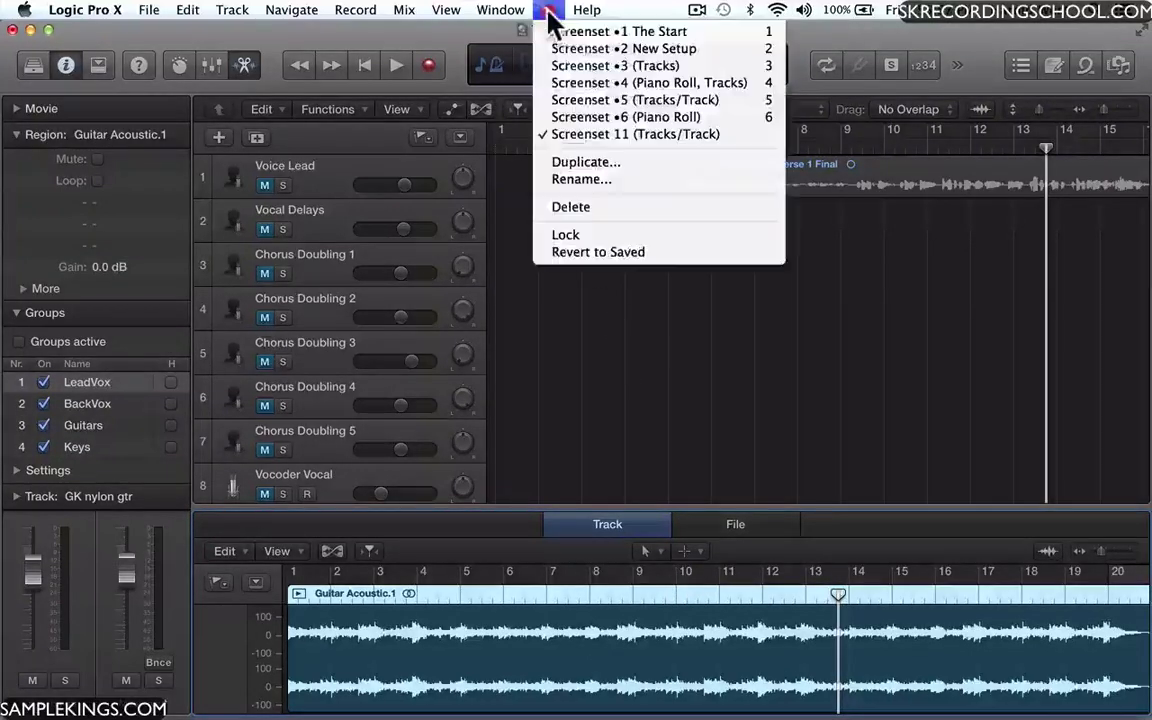
pyautogui.click(588, 236)
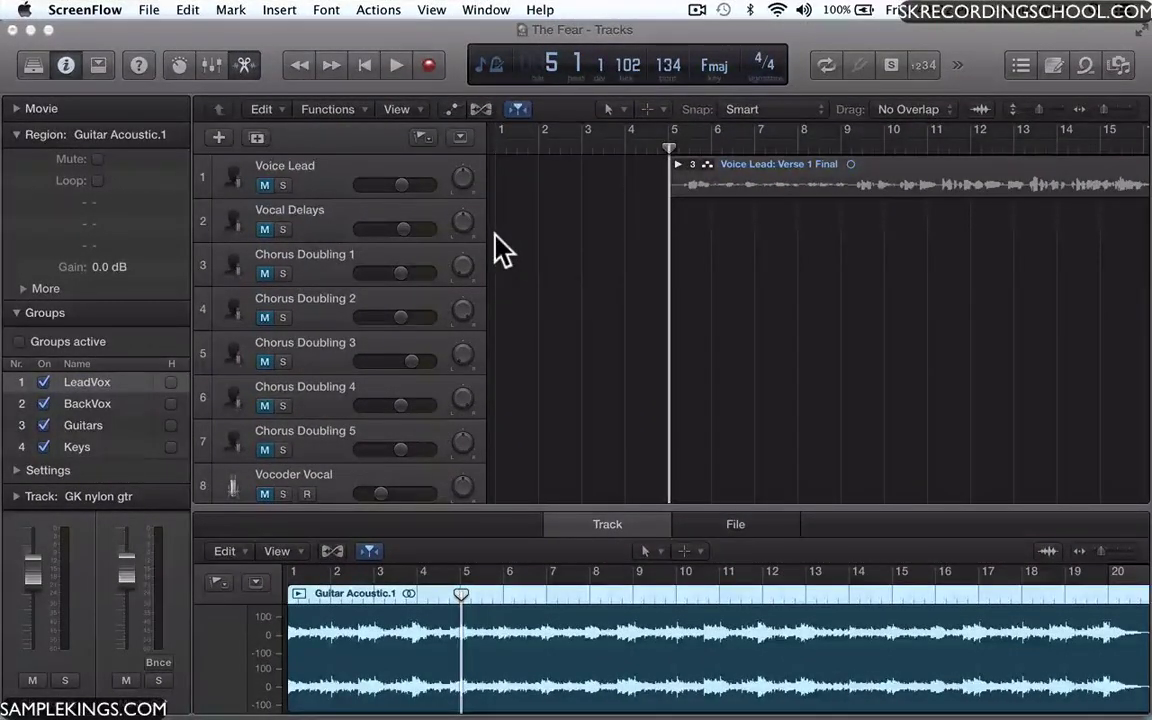
# Select the Voice Lead region, move the playhead to about bar 8, and play the project briefly before stopping
pyautogui.click(668, 160)
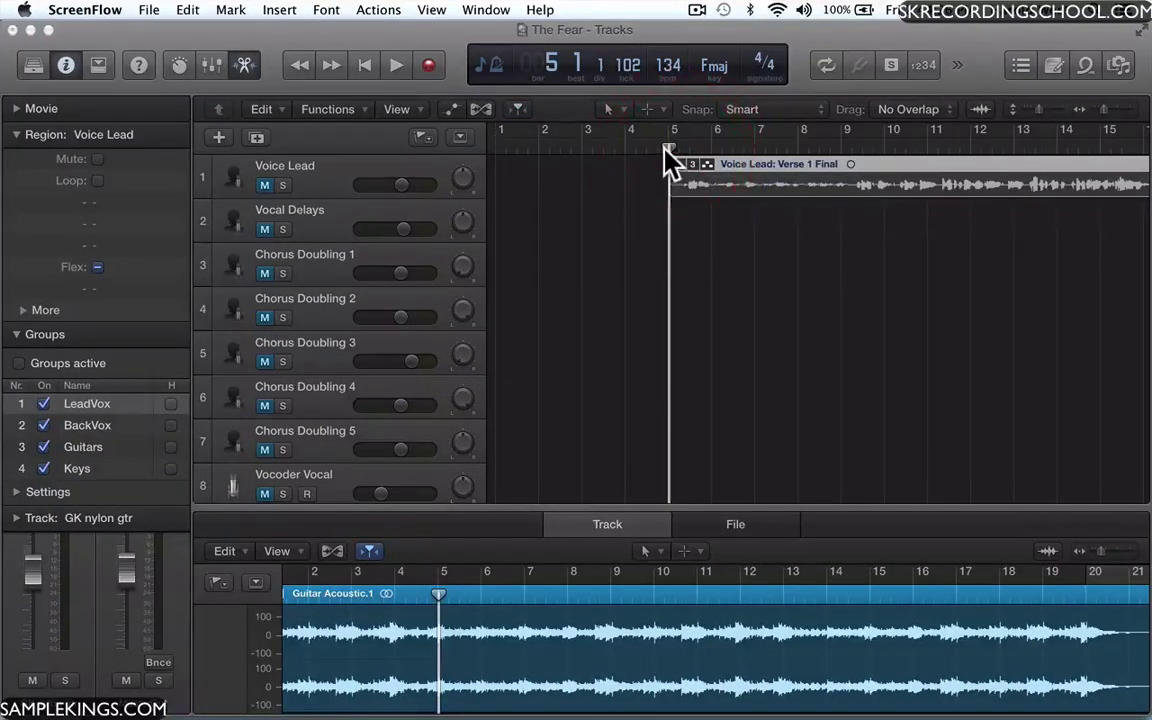
pyautogui.moveTo(666, 150); pyautogui.dragTo(735, 152)
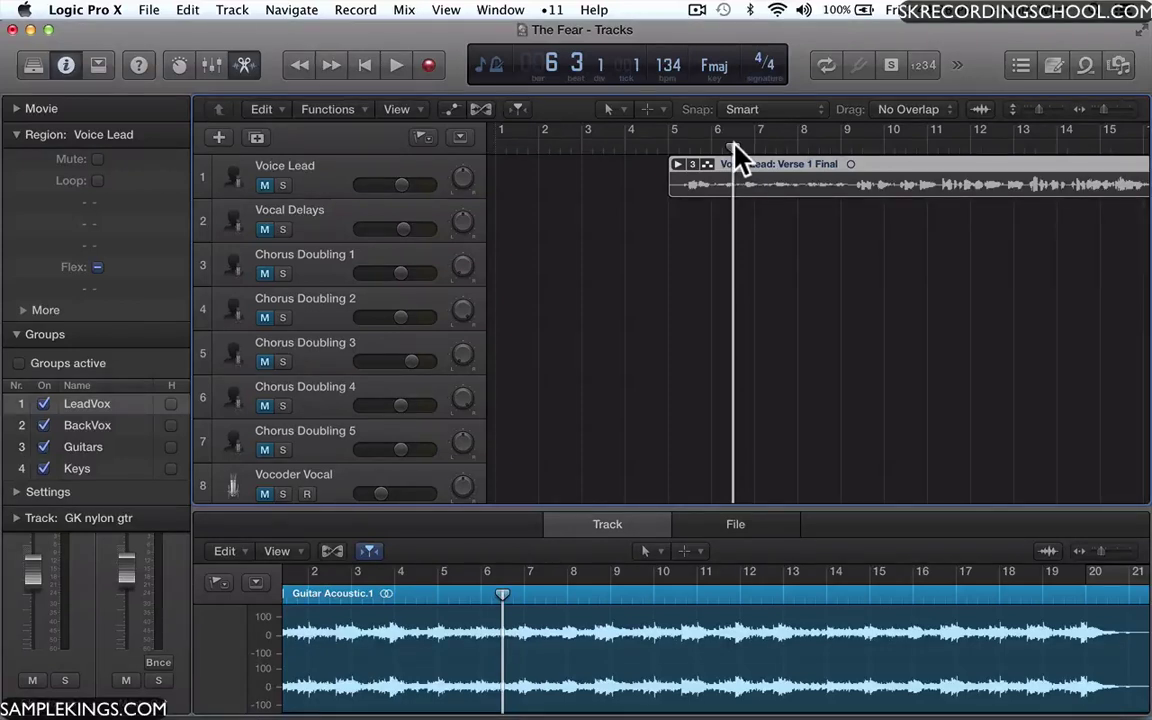
pyautogui.moveTo(736, 152); pyautogui.dragTo(815, 150)
pyautogui.press('space')
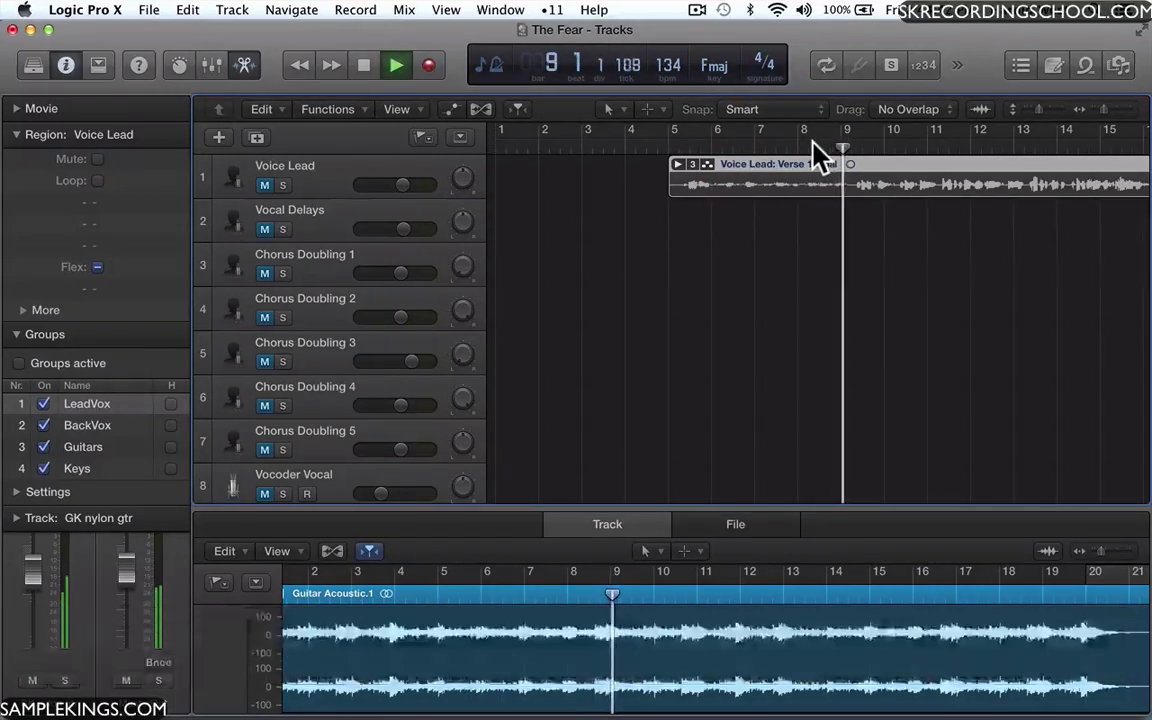
pyautogui.press('space')
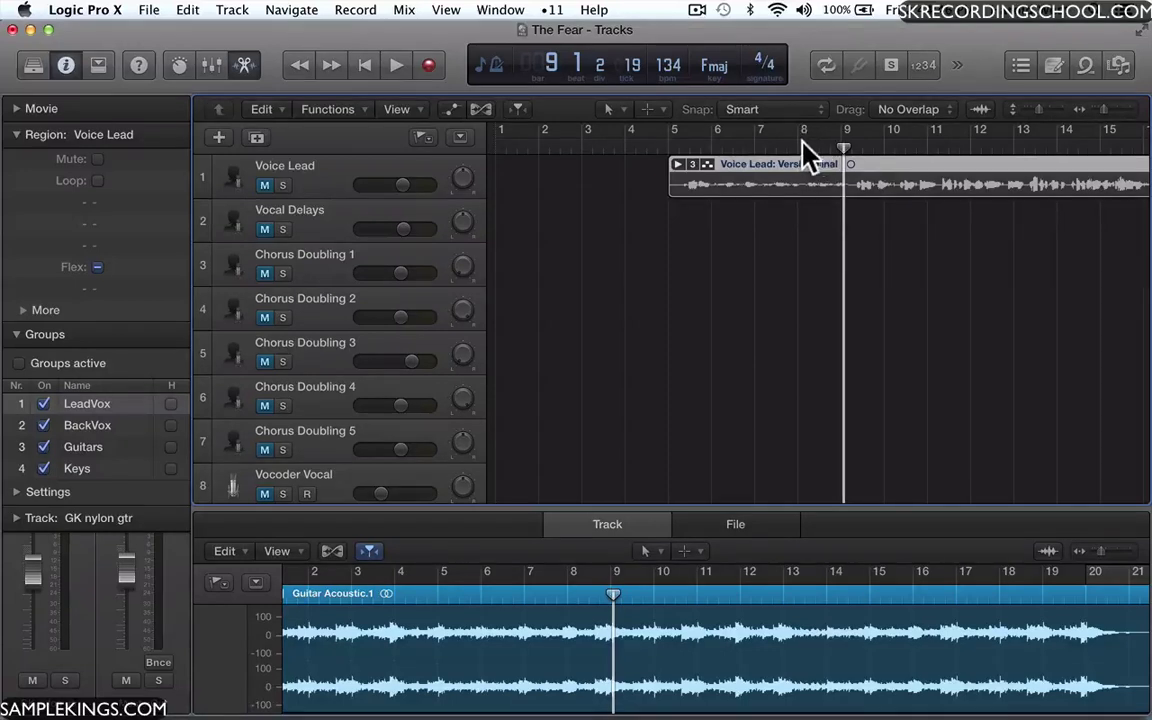
# Rewind the playhead one bar at a time to bar 3
pyautogui.click(300, 64)
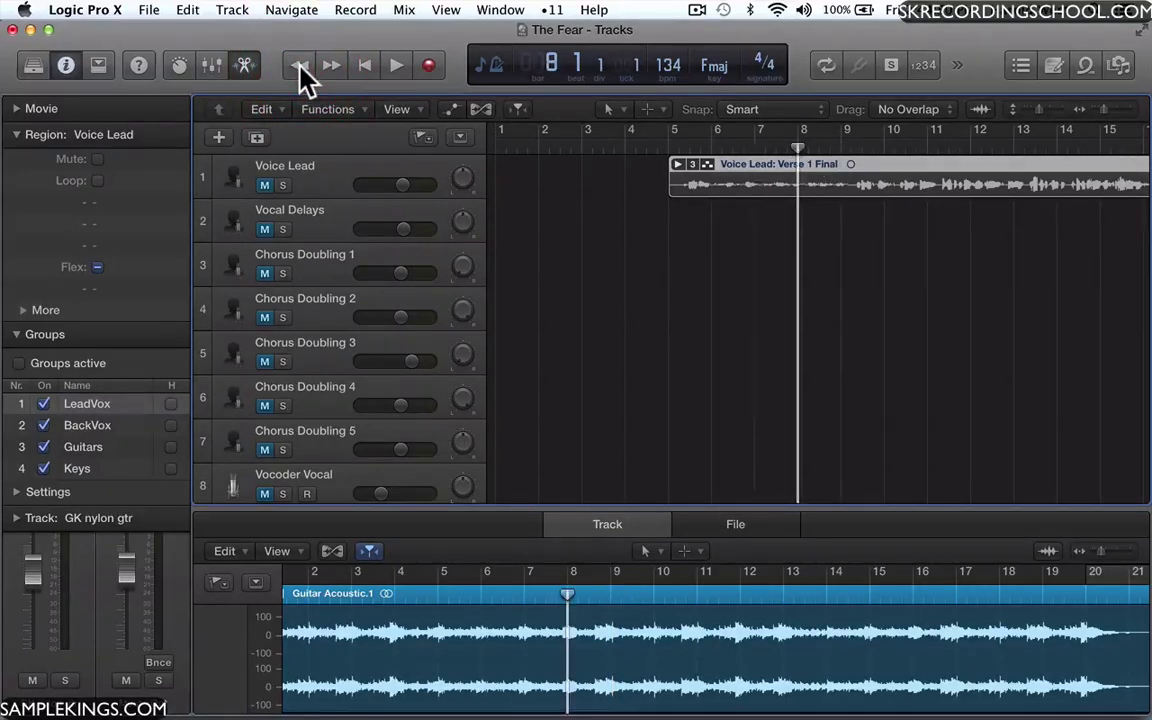
pyautogui.click(300, 64)
pyautogui.click(300, 65)
pyautogui.click(300, 65)
pyautogui.click(300, 65)
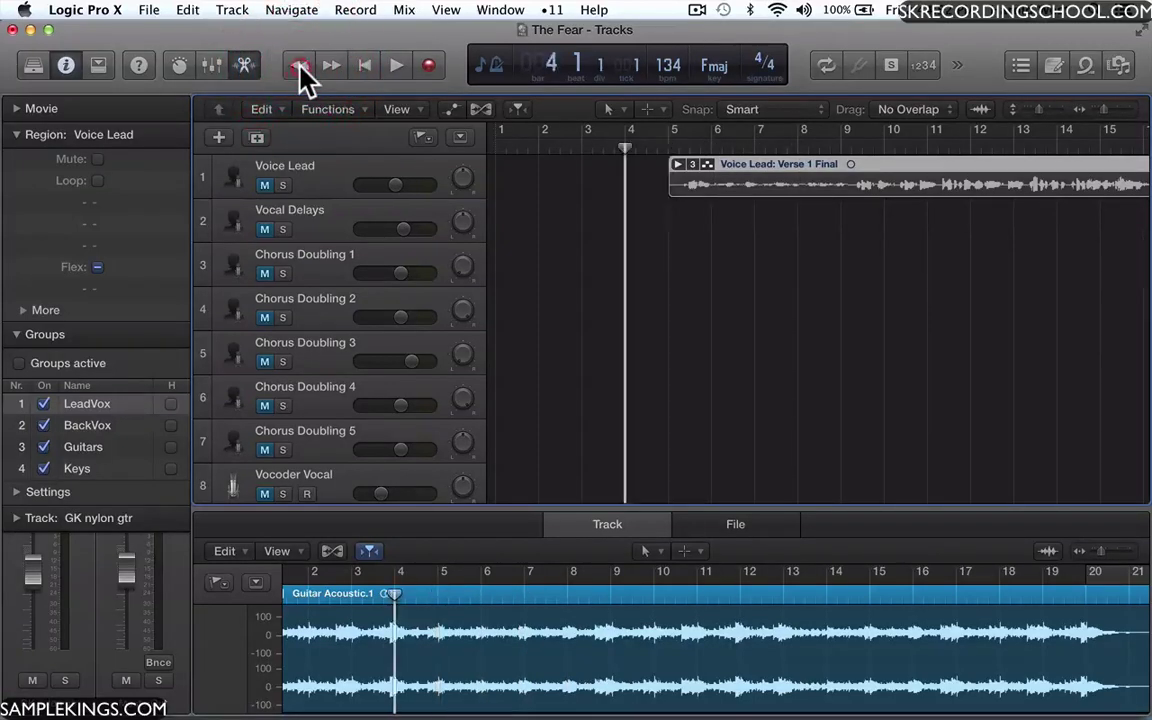
pyautogui.click(300, 65)
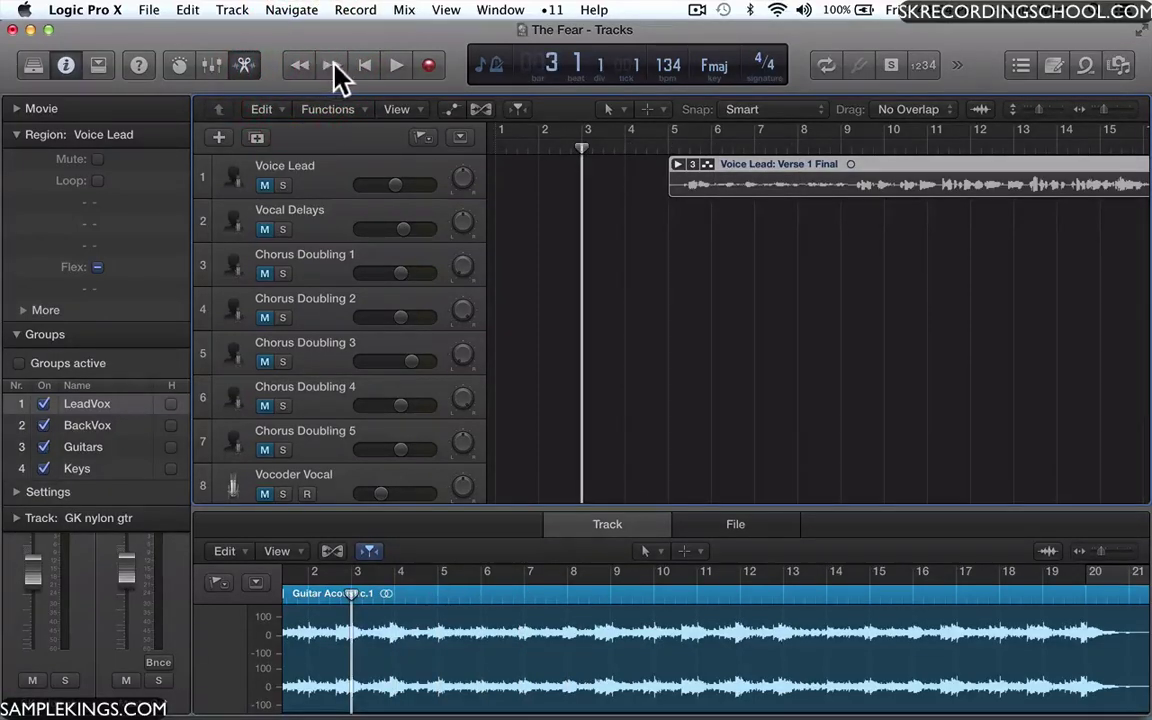
# Advance the playhead one bar at a time to bar 10
pyautogui.click(333, 64)
pyautogui.click(333, 64)
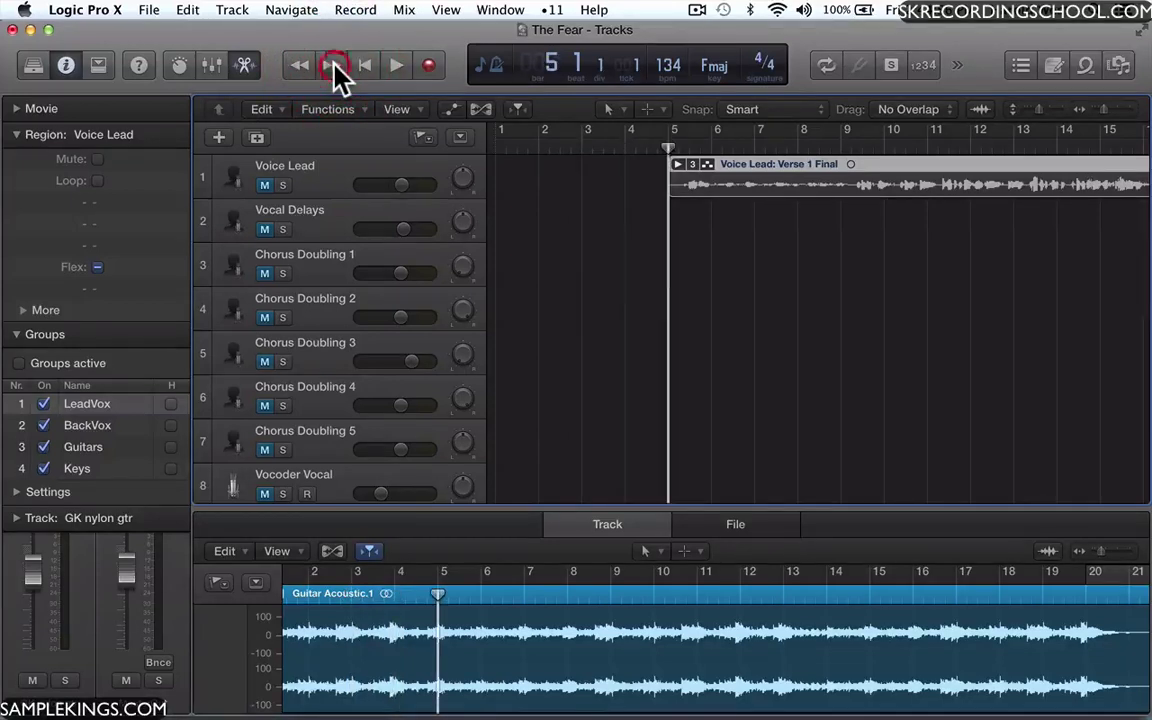
pyautogui.click(333, 64)
pyautogui.click(333, 64)
pyautogui.click(334, 64)
pyautogui.click(334, 64)
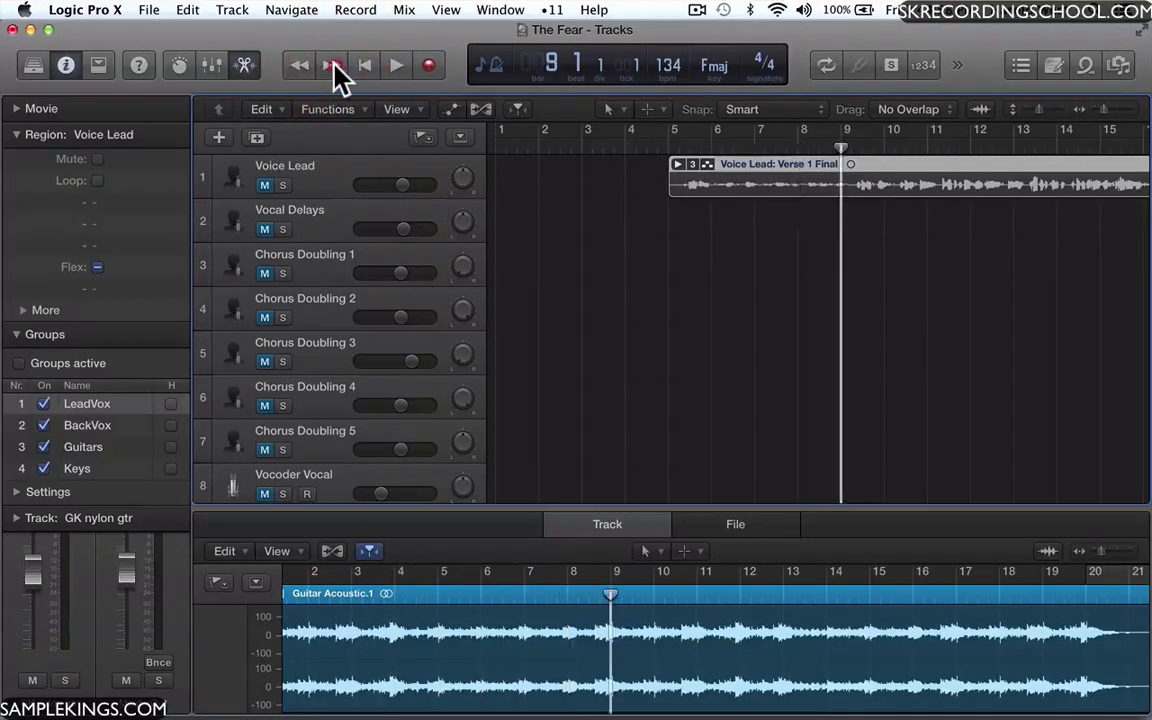
pyautogui.click(334, 64)
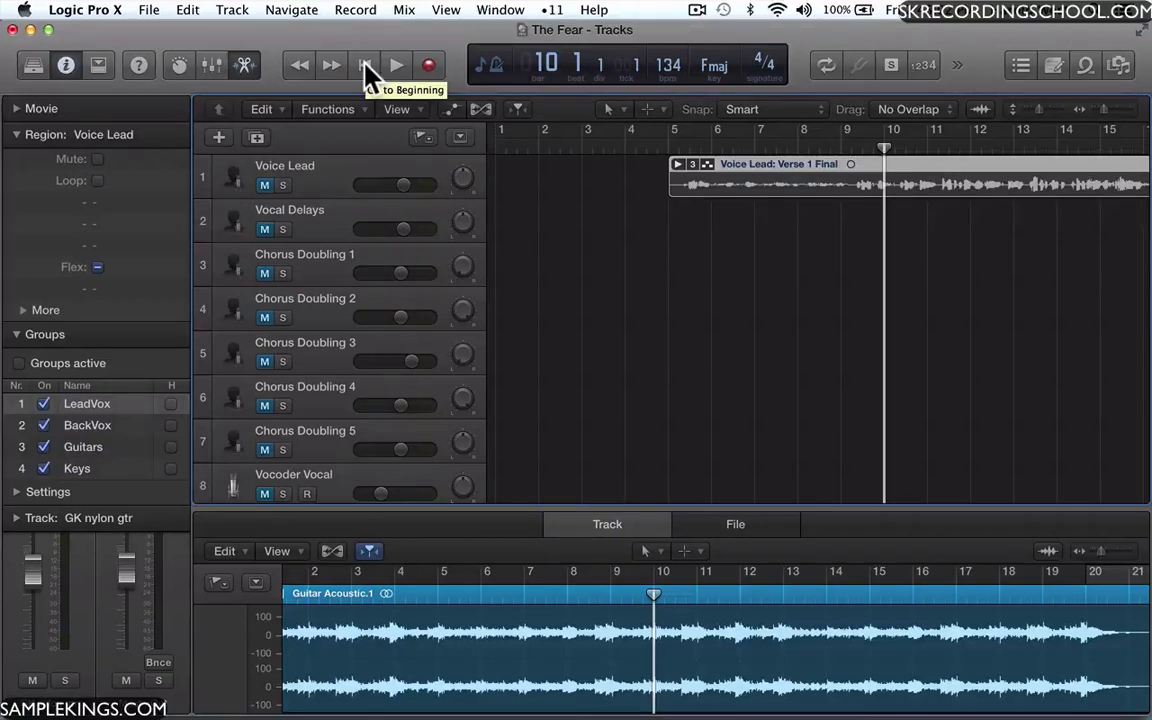
# Return the playhead to the beginning, place it at bar 4 beat 4, and start and stop playback from there
pyautogui.click(365, 66)
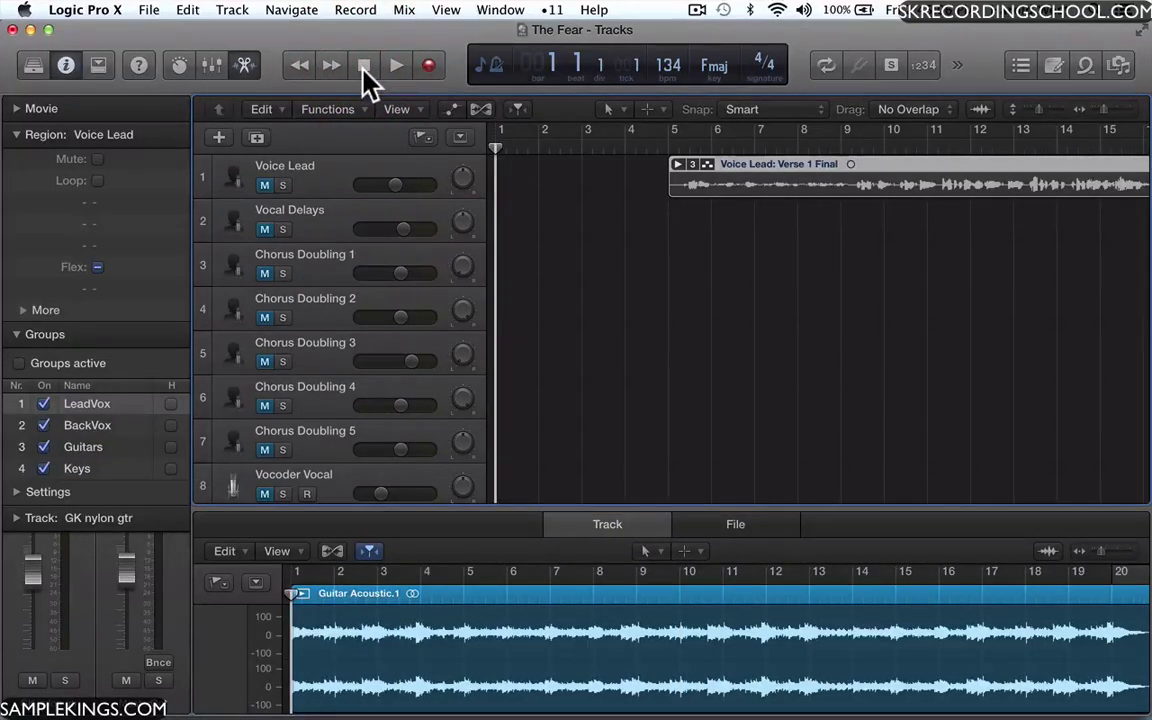
pyautogui.click(652, 147)
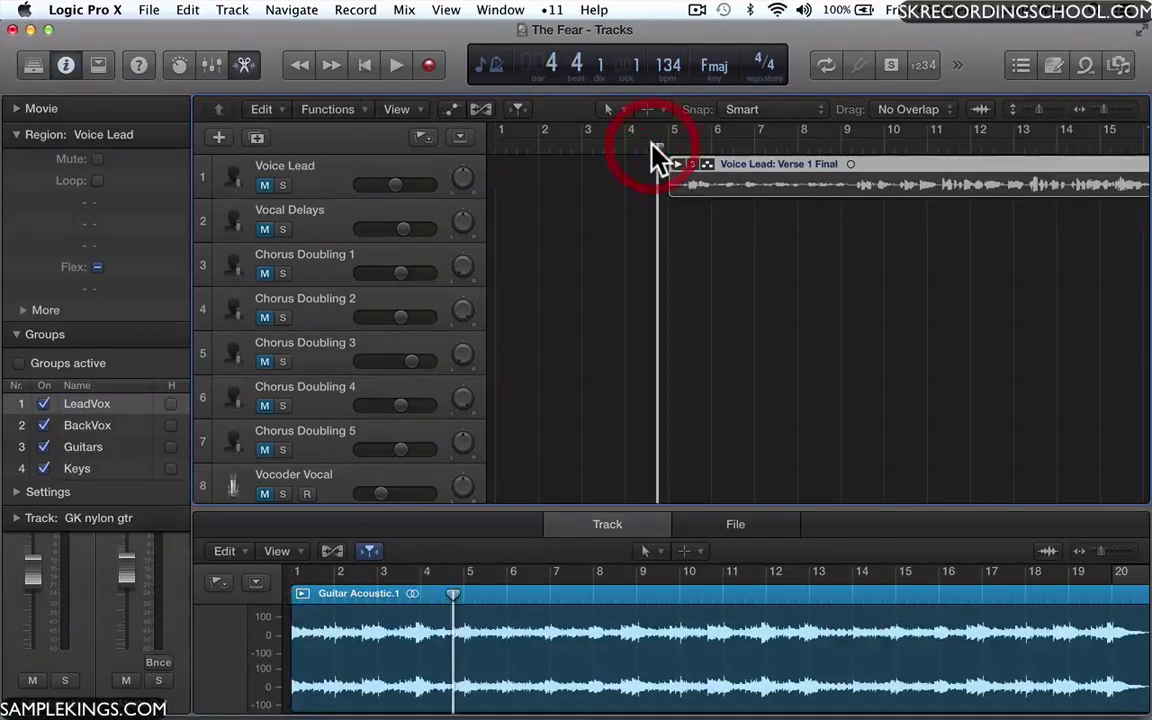
pyautogui.click(397, 66)
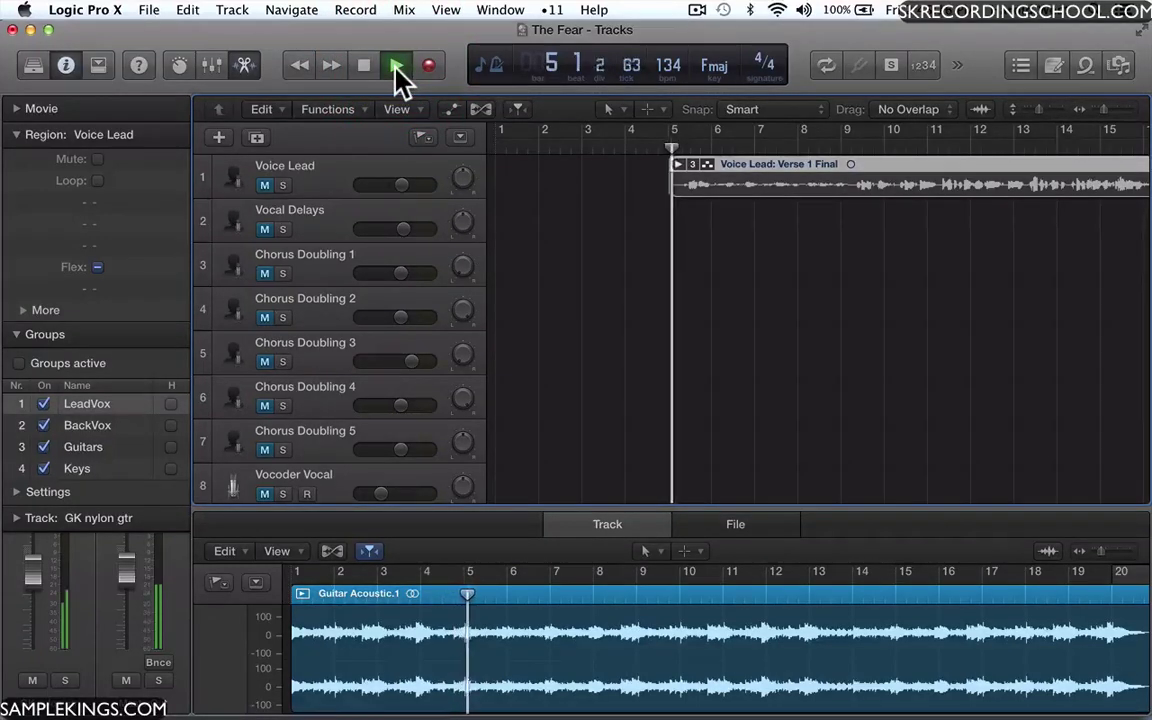
pyautogui.click(366, 64)
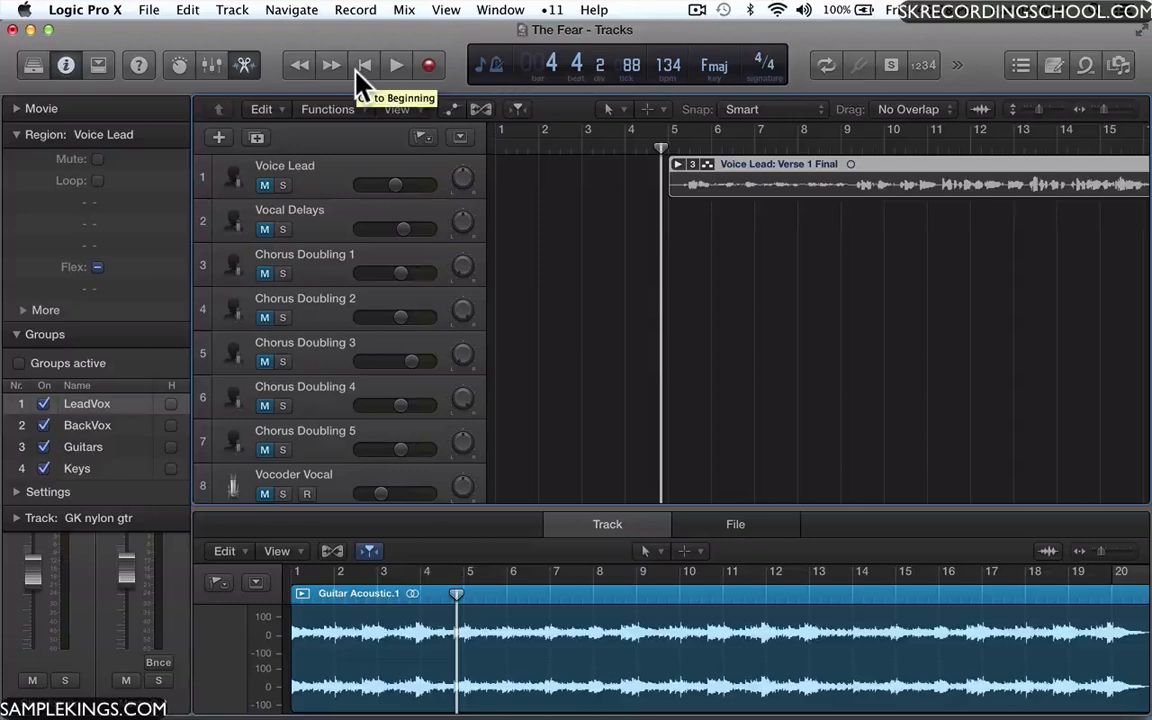
# Advance the playhead with the forward key command, one bar at a time, to bar 17
pyautogui.press('.')
pyautogui.press('.')
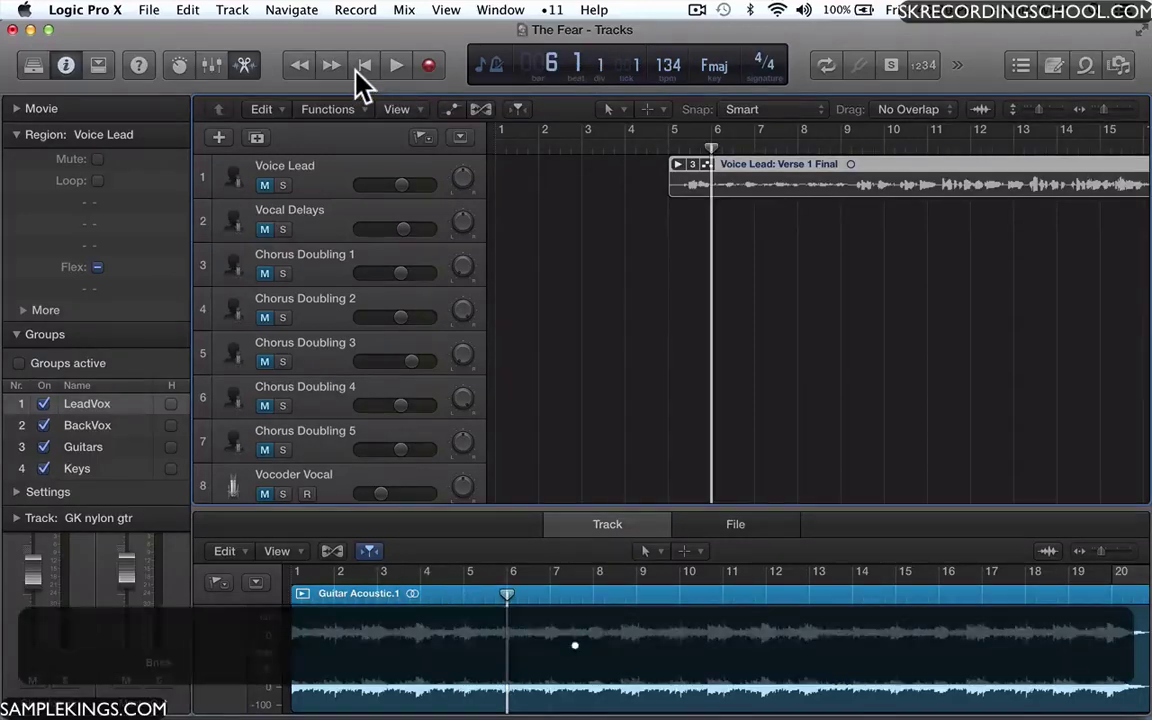
pyautogui.press('.')
pyautogui.press('.')
pyautogui.press('.')
pyautogui.press('.')
pyautogui.press('.')
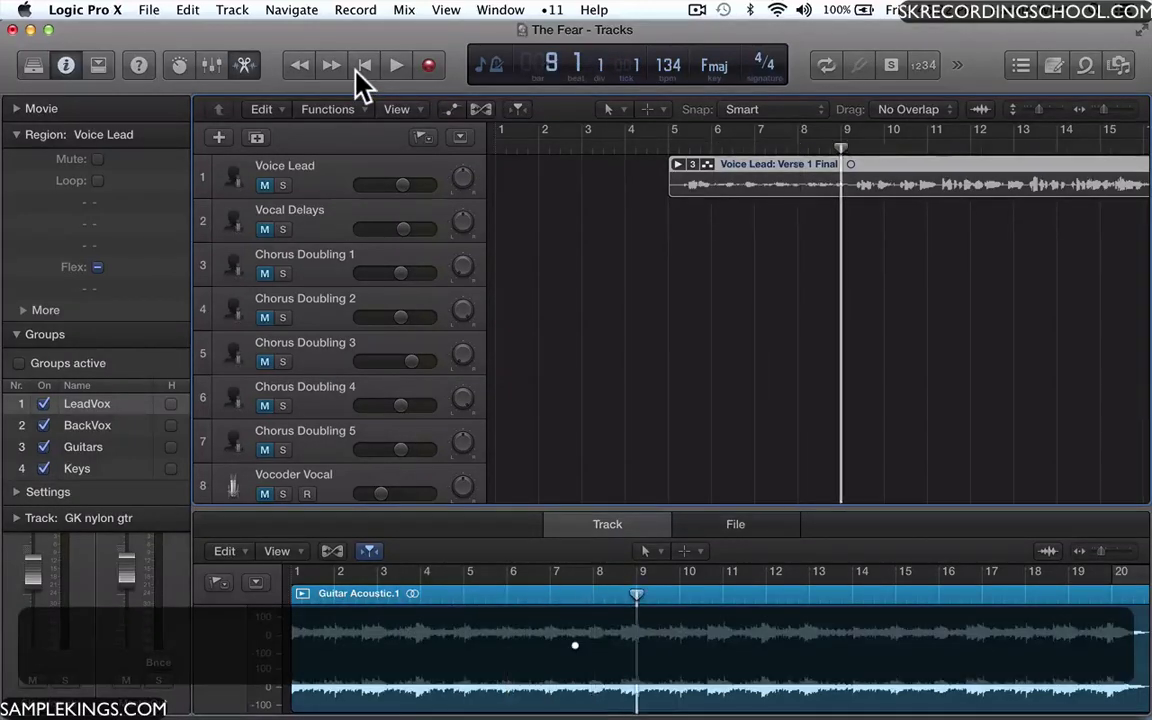
pyautogui.press('.')
pyautogui.press('.')
pyautogui.press('.')
pyautogui.press('.')
pyautogui.press('.')
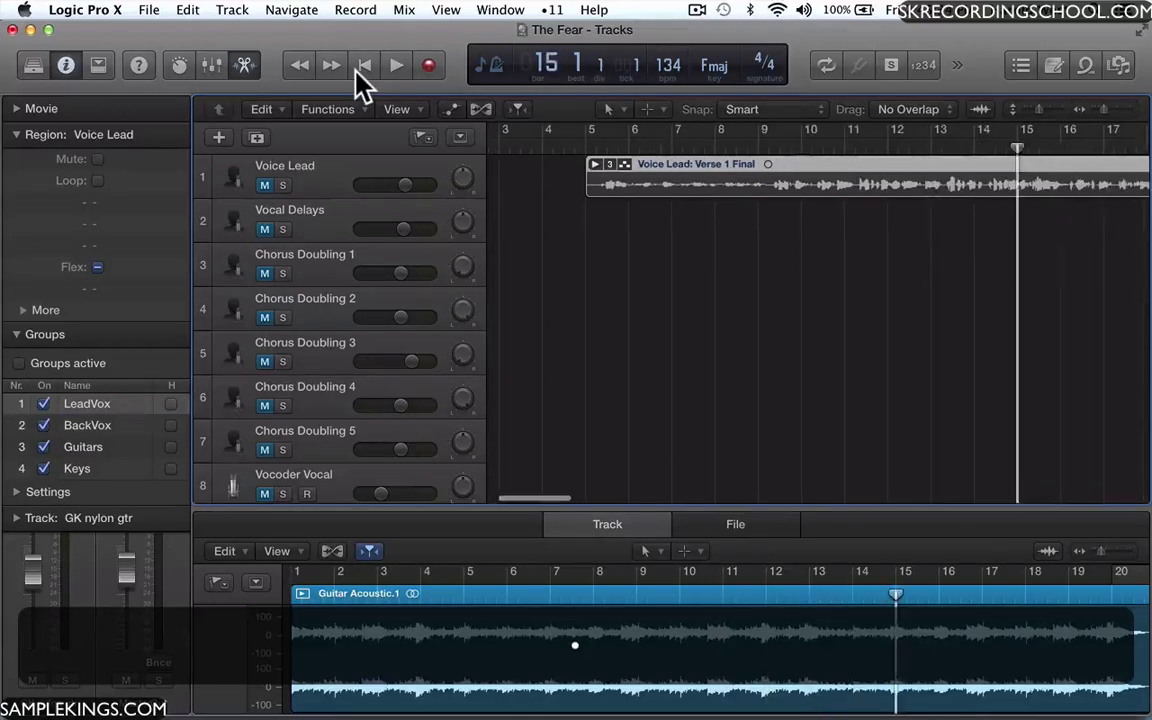
pyautogui.press('.')
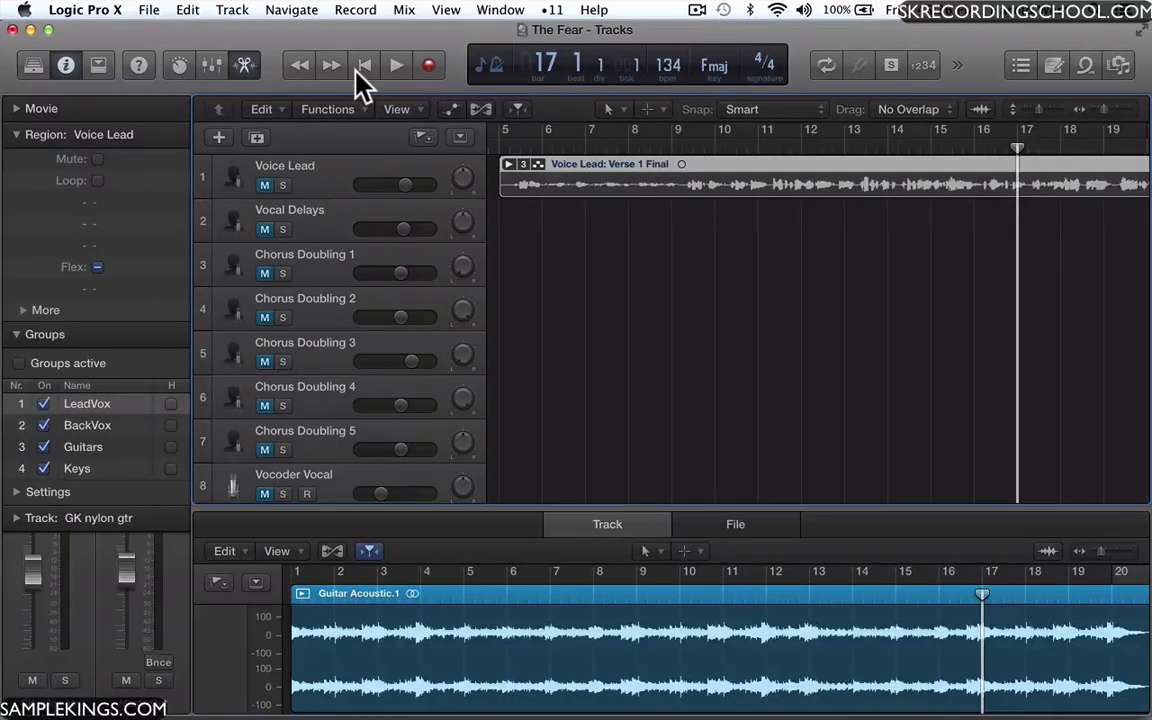
# Rewind the playhead with the rewind key command, one bar at a time, to bar 2
pyautogui.press(',')
pyautogui.press(',')
pyautogui.press(',')
pyautogui.press(',')
pyautogui.press(',')
pyautogui.press(',')
pyautogui.press(',')
pyautogui.press(',')
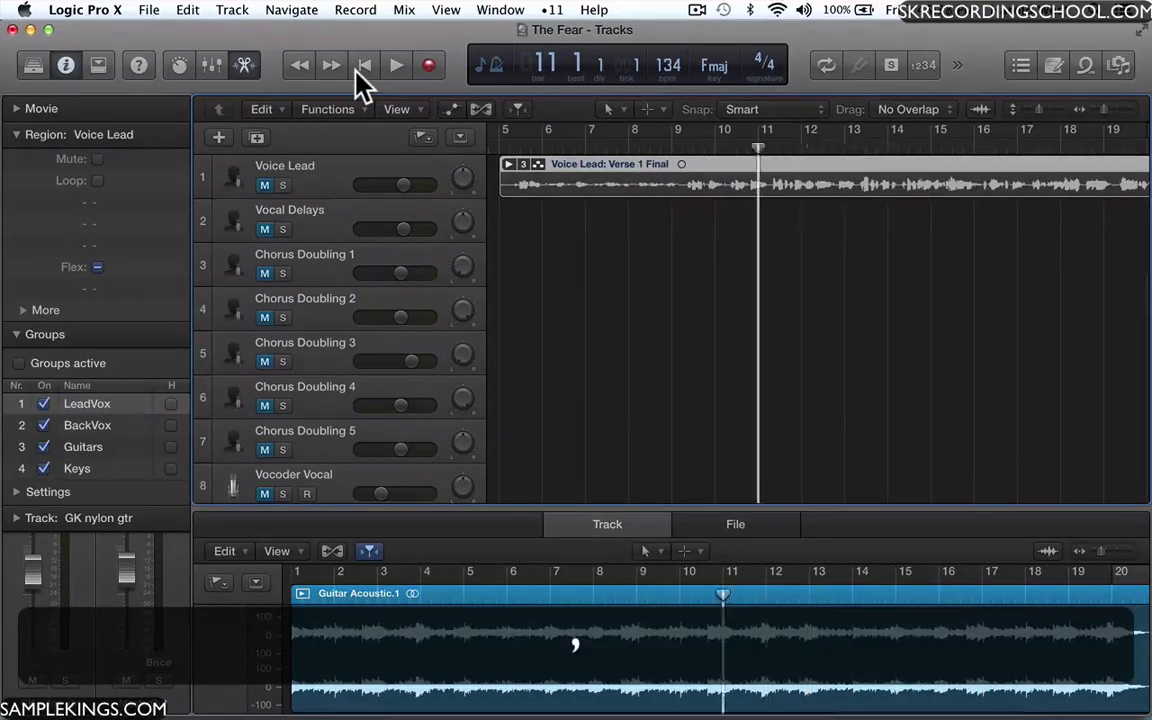
pyautogui.press(',')
pyautogui.press(',')
pyautogui.press(',')
pyautogui.press(',')
pyautogui.press(',')
pyautogui.press(',')
pyautogui.press(',')
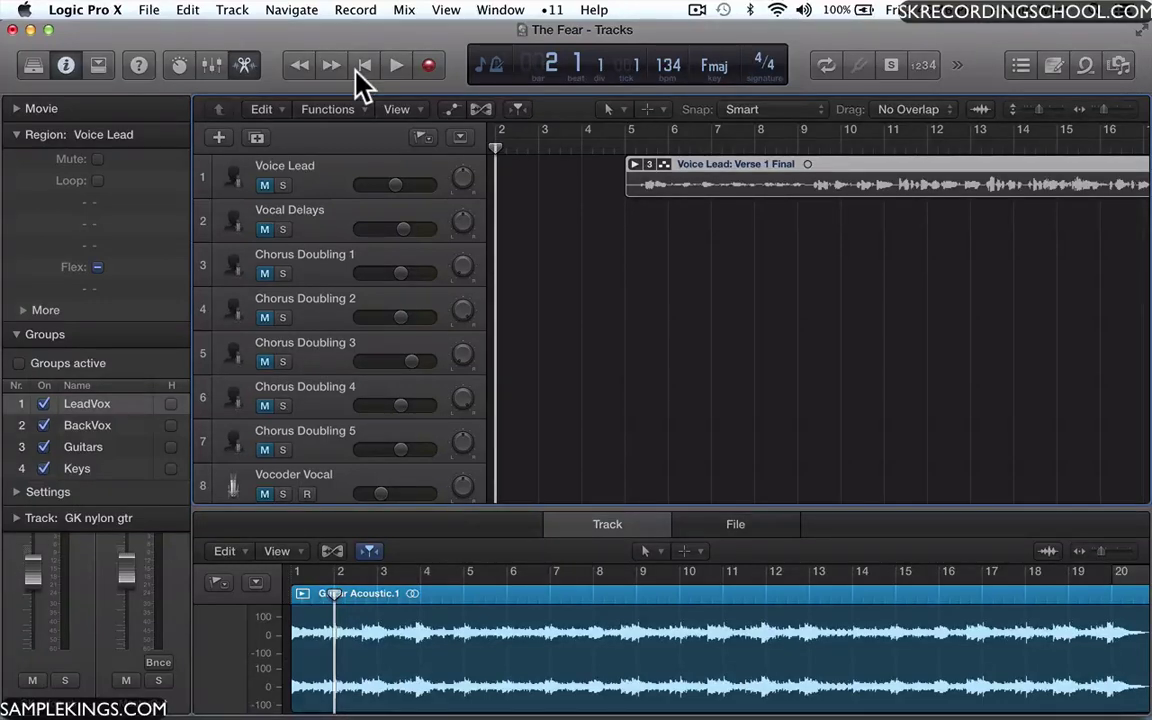
# Advance the playhead bar by bar to bar 7 and step it back to bar 4
pyautogui.press('.')
pyautogui.press('.')
pyautogui.press('.')
pyautogui.press('.')
pyautogui.press('.')
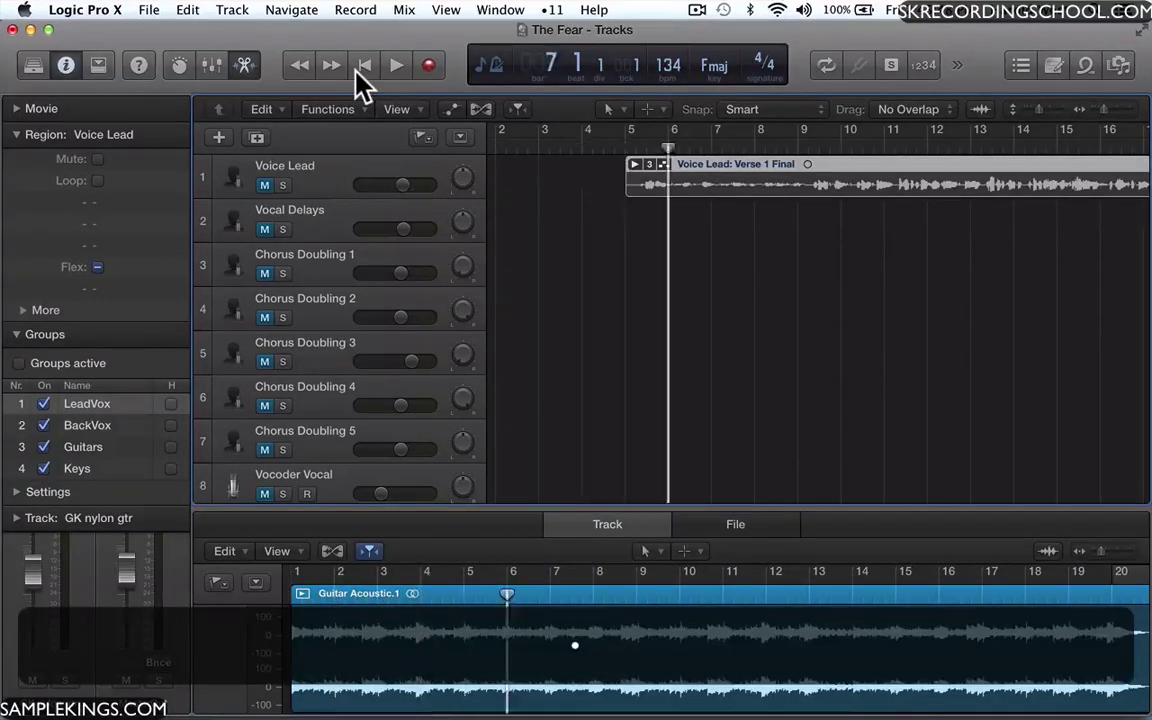
pyautogui.press(',')
pyautogui.press(',')
pyautogui.press(',')
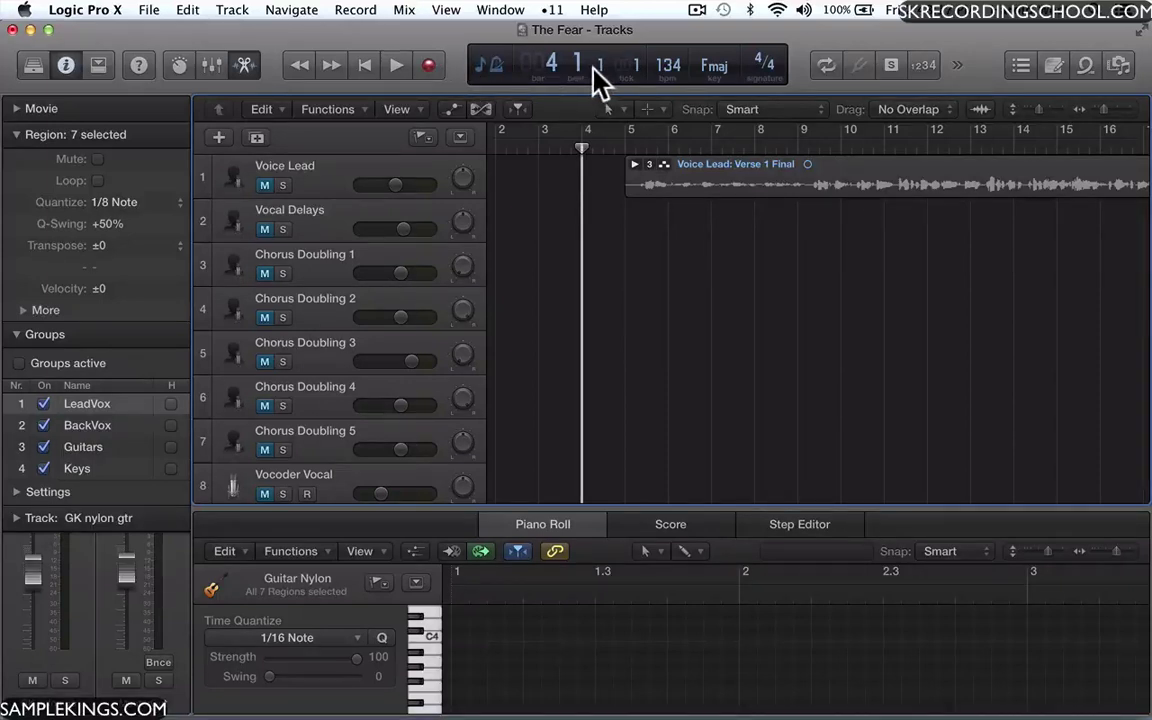
# Look over the LCD display mode choices and the bar, beat, division and tick fields of the playhead position
pyautogui.click(492, 70)
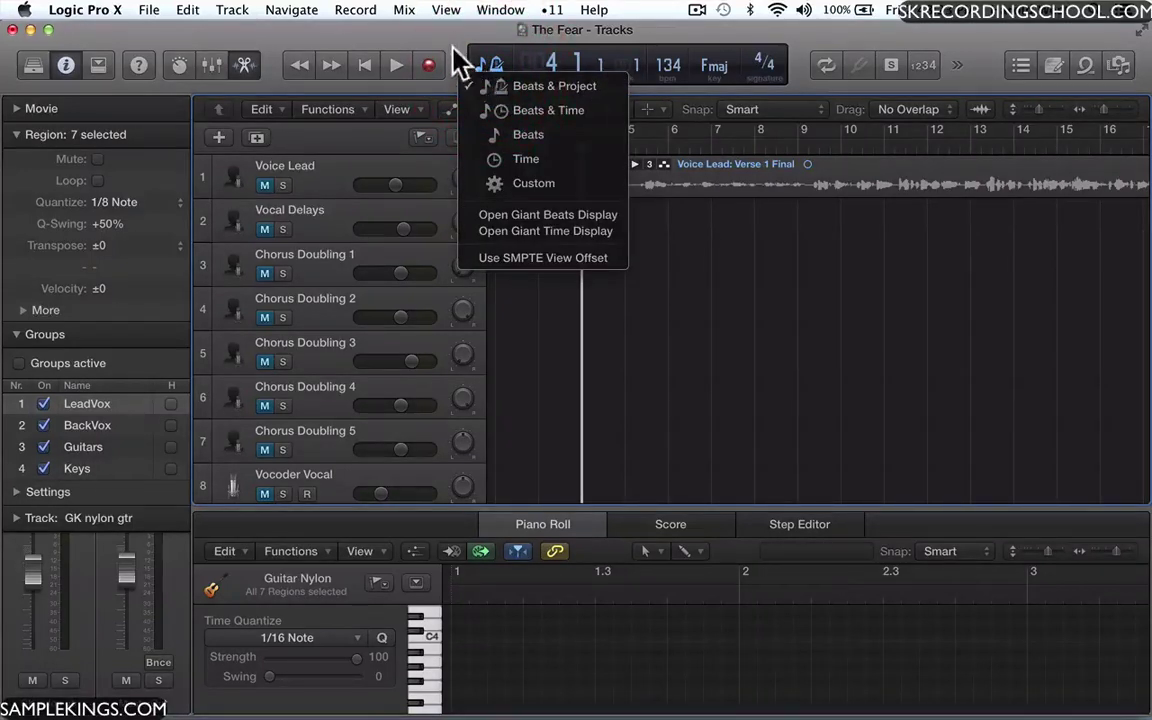
pyautogui.click(458, 48)
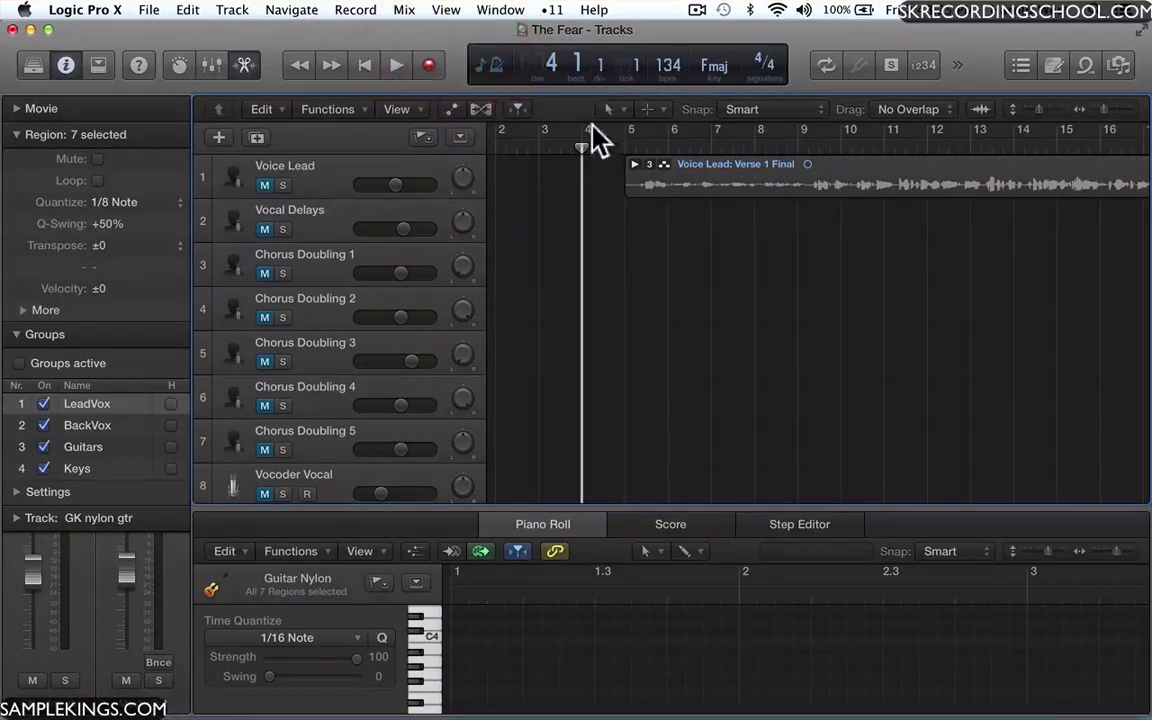
pyautogui.doubleClick(551, 66)
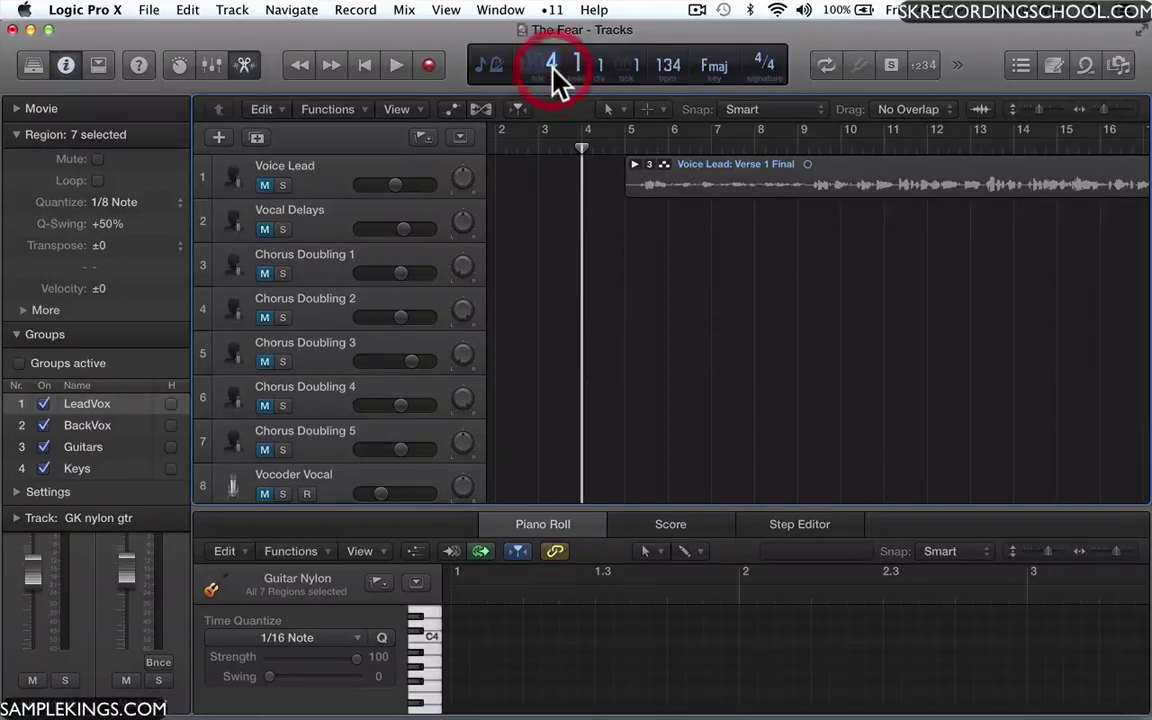
pyautogui.click(584, 67)
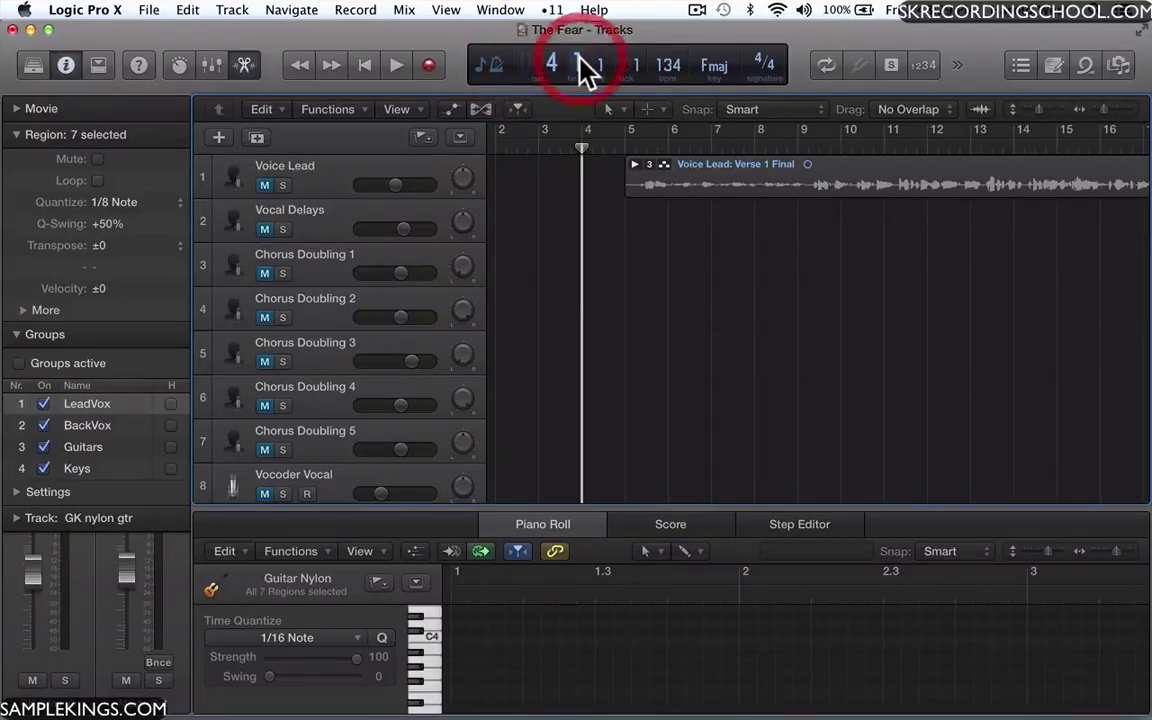
pyautogui.click(603, 65)
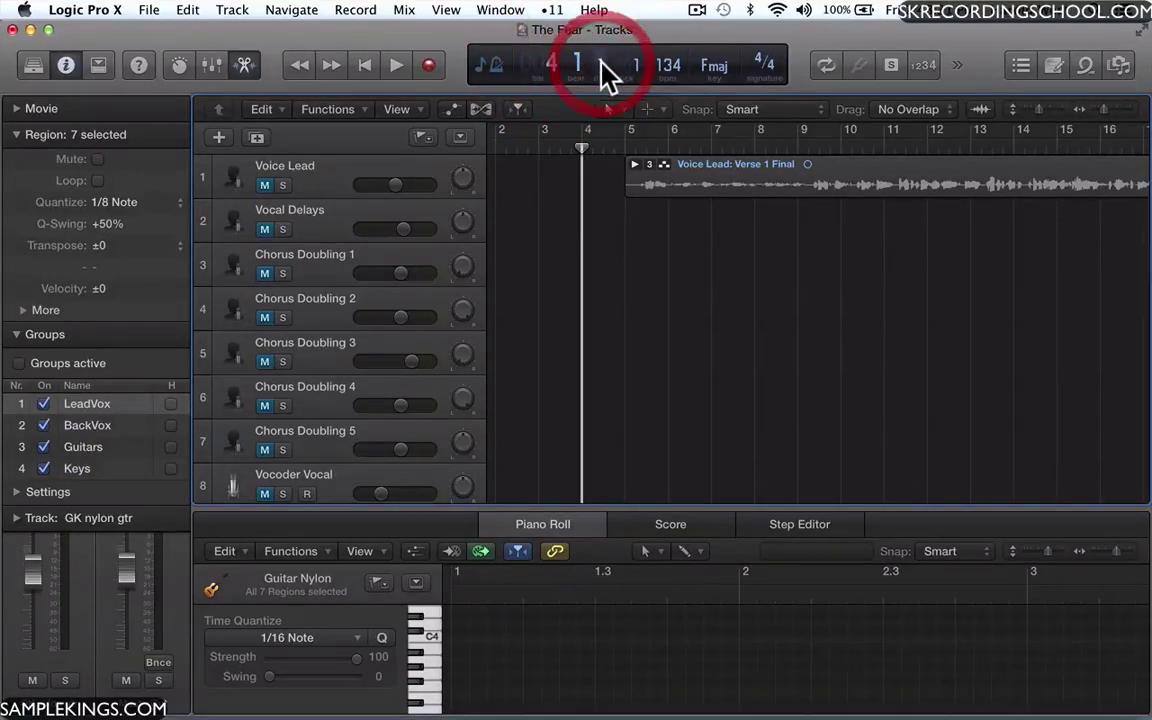
pyautogui.click(638, 66)
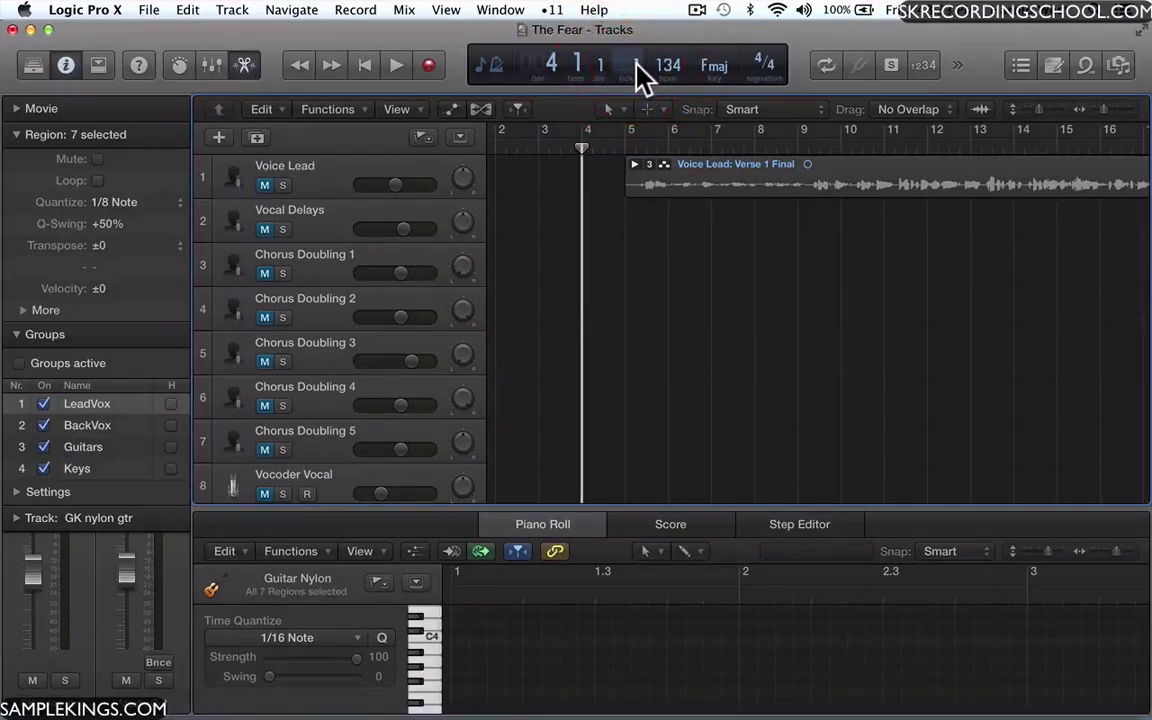
pyautogui.click(553, 66)
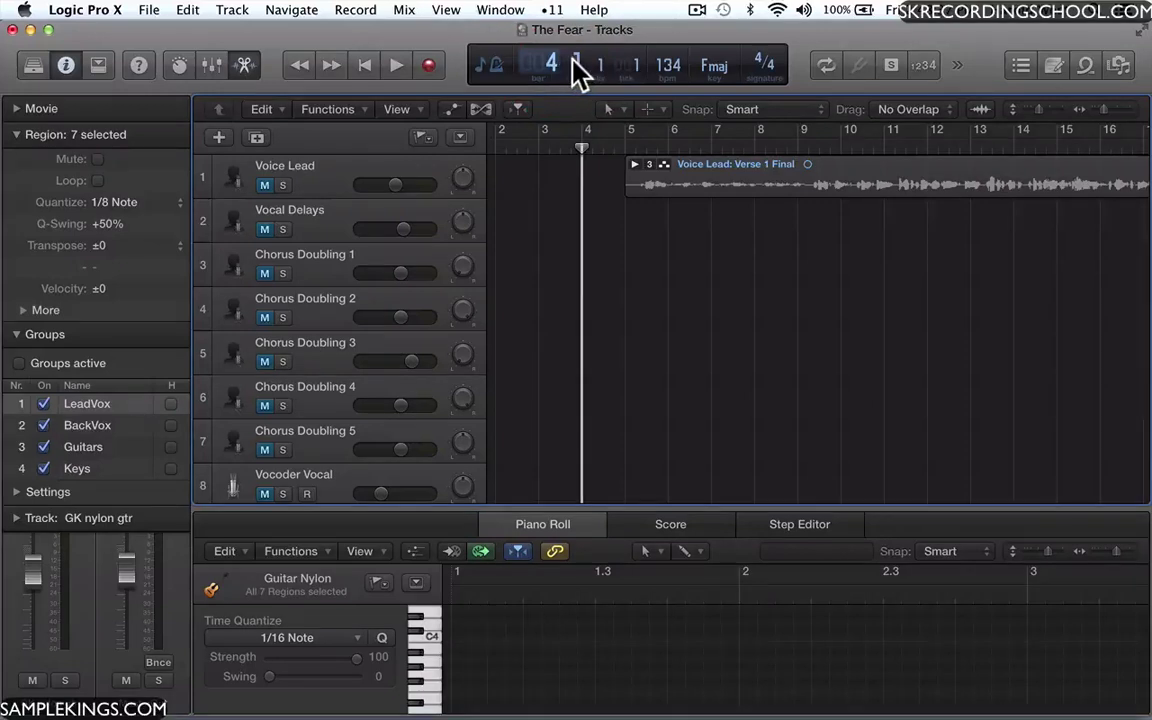
pyautogui.click(576, 62)
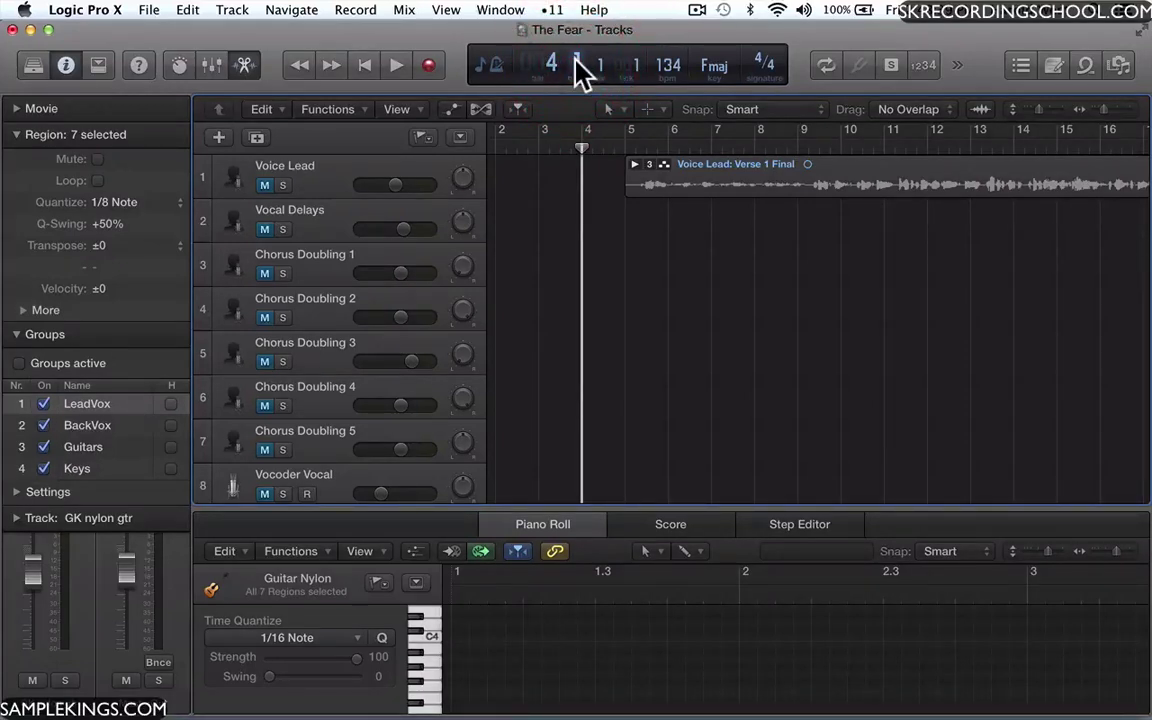
pyautogui.click(607, 66)
# Adjust the playhead's tick value down to position 3 4 4 203 and up to tick 223
pyautogui.click(635, 66)
pyautogui.click(630, 117)
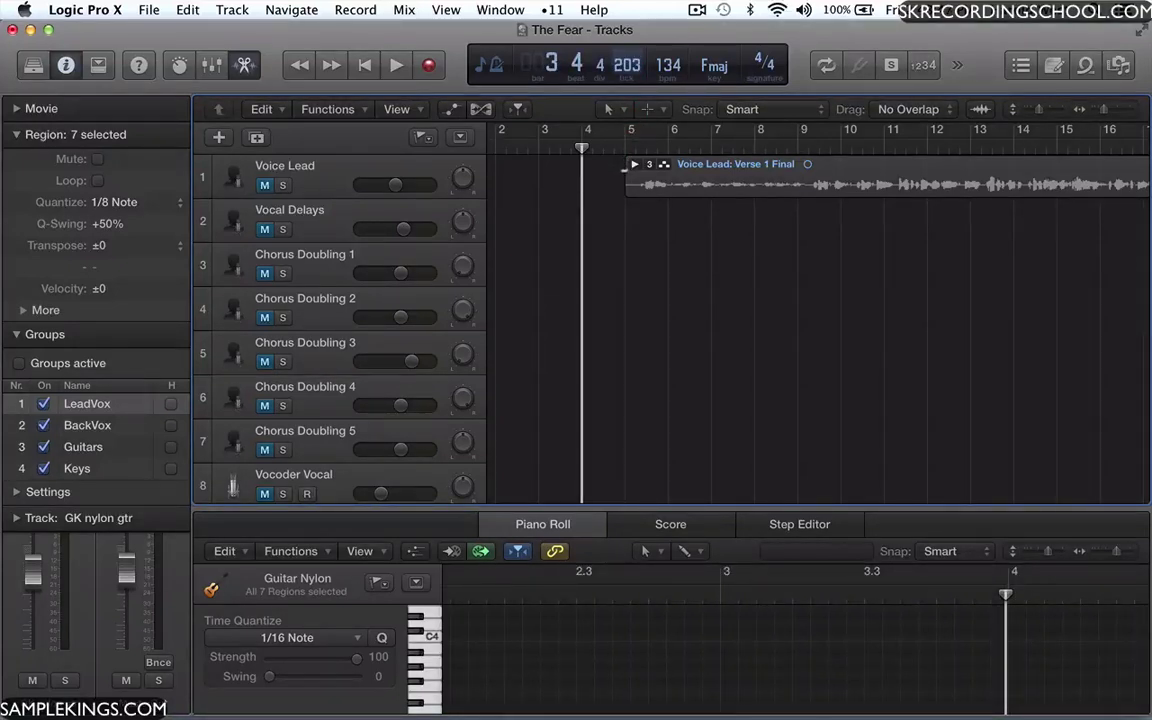
pyautogui.click(625, 123)
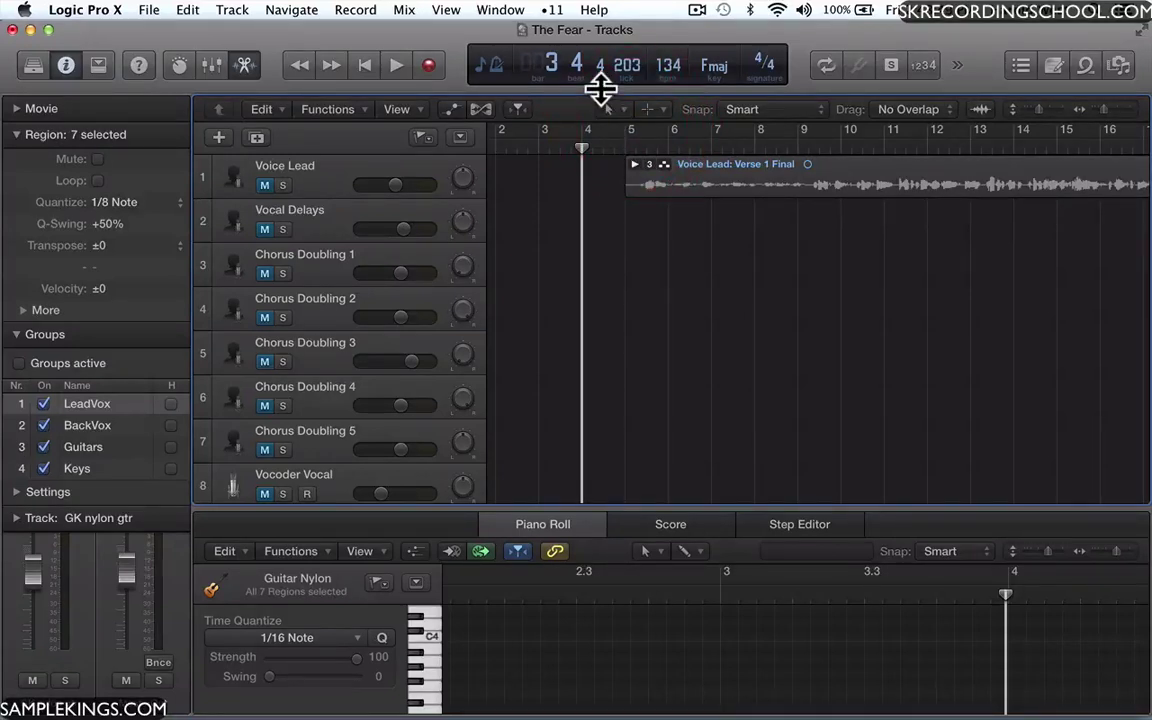
pyautogui.moveTo(627, 66)
pyautogui.mouseDown()
pyautogui.moveTo(628, 80)
pyautogui.moveTo(625, 61)
pyautogui.mouseUp()
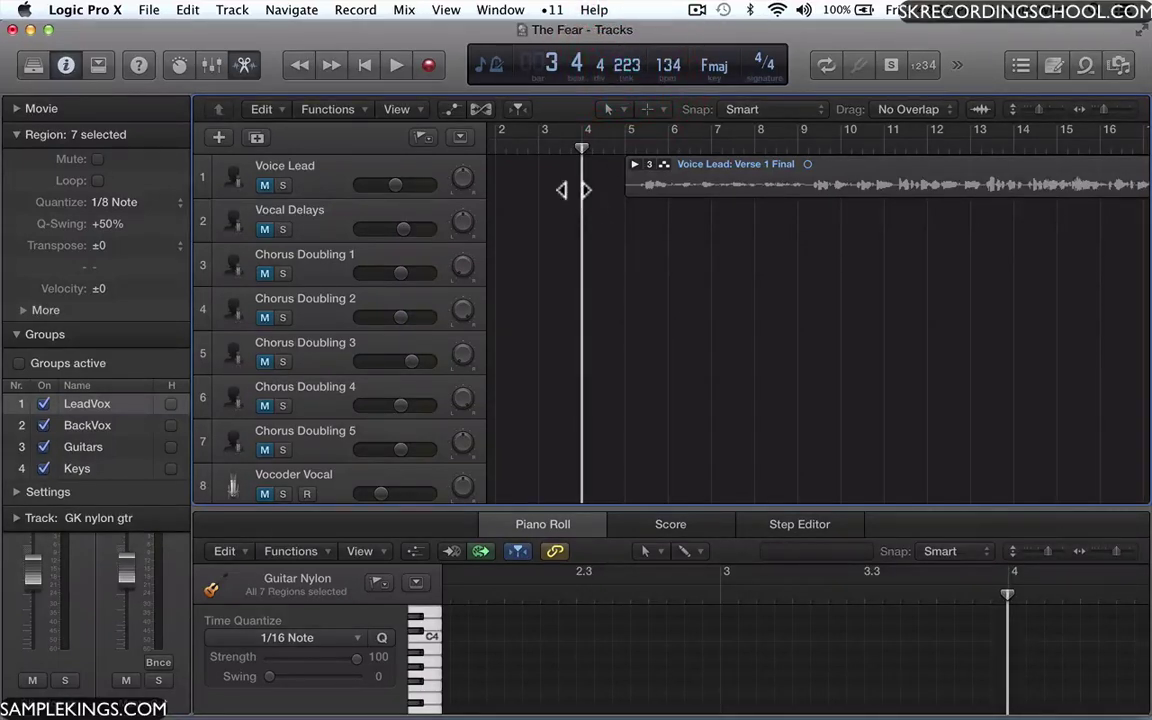
# Nudge the playhead forward to tick 239 within bar 3, beat 4, division 4, with the timeline magnified around it
pyautogui.click(1105, 114)
pyautogui.hscroll(-3, 890, 290)
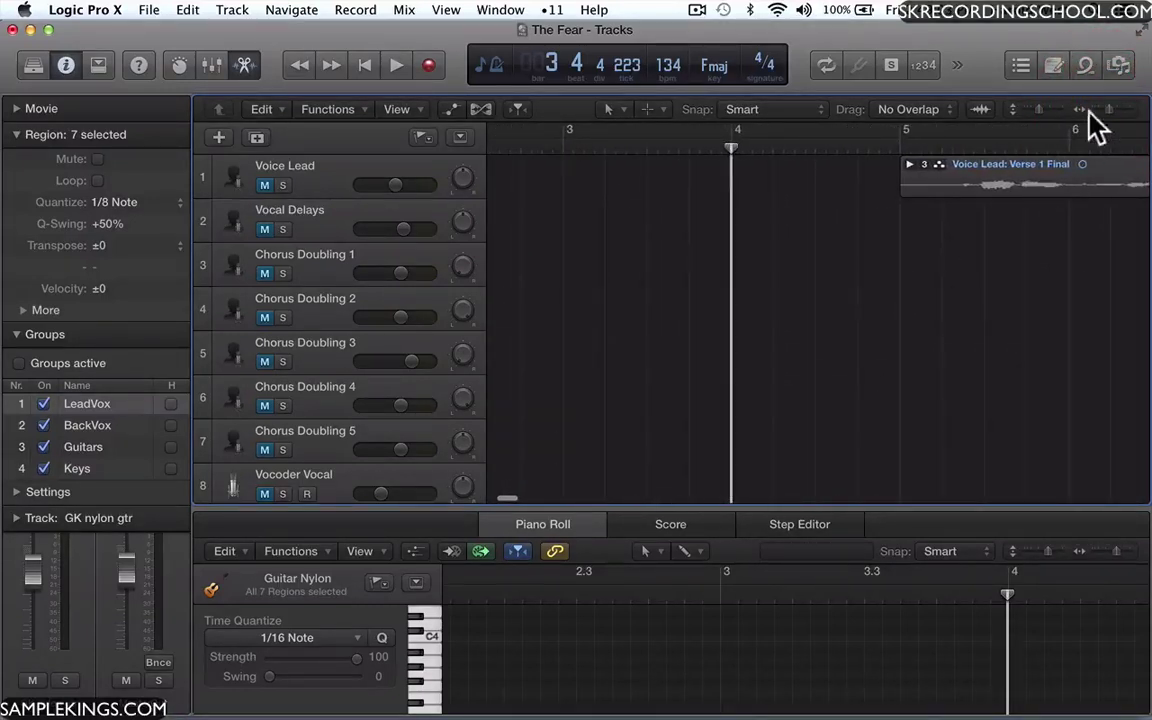
pyautogui.click(1120, 110)
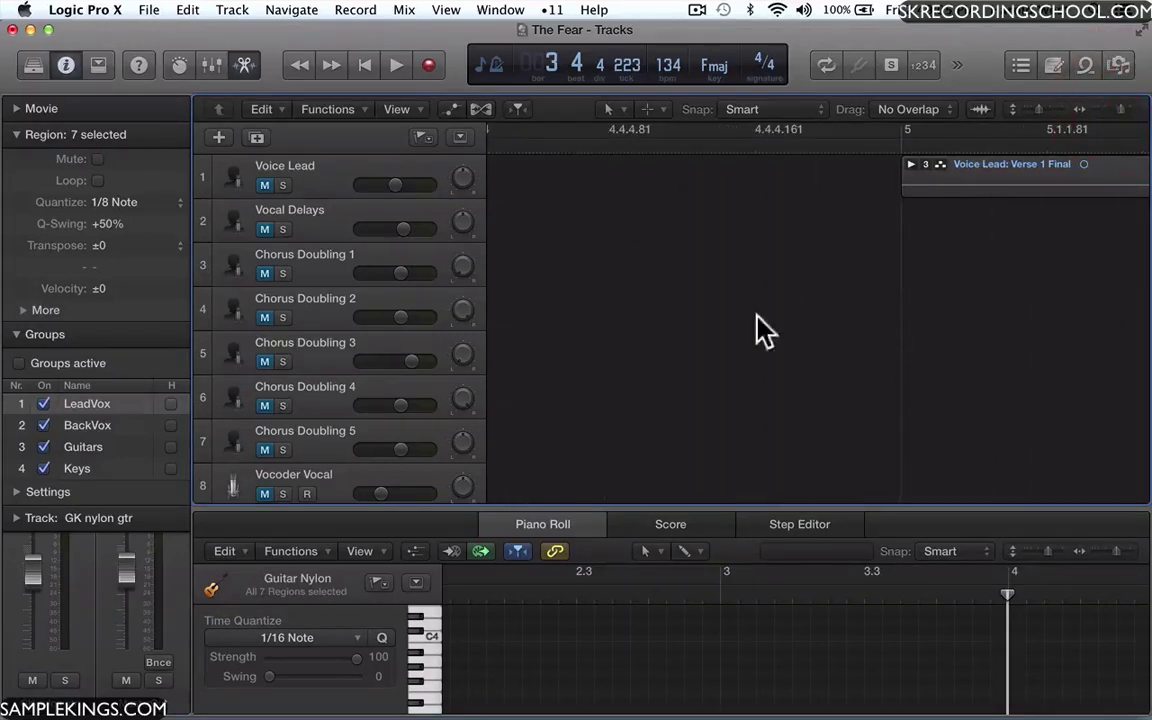
pyautogui.click(900, 318)
pyautogui.hscroll(-10, 755, 330)
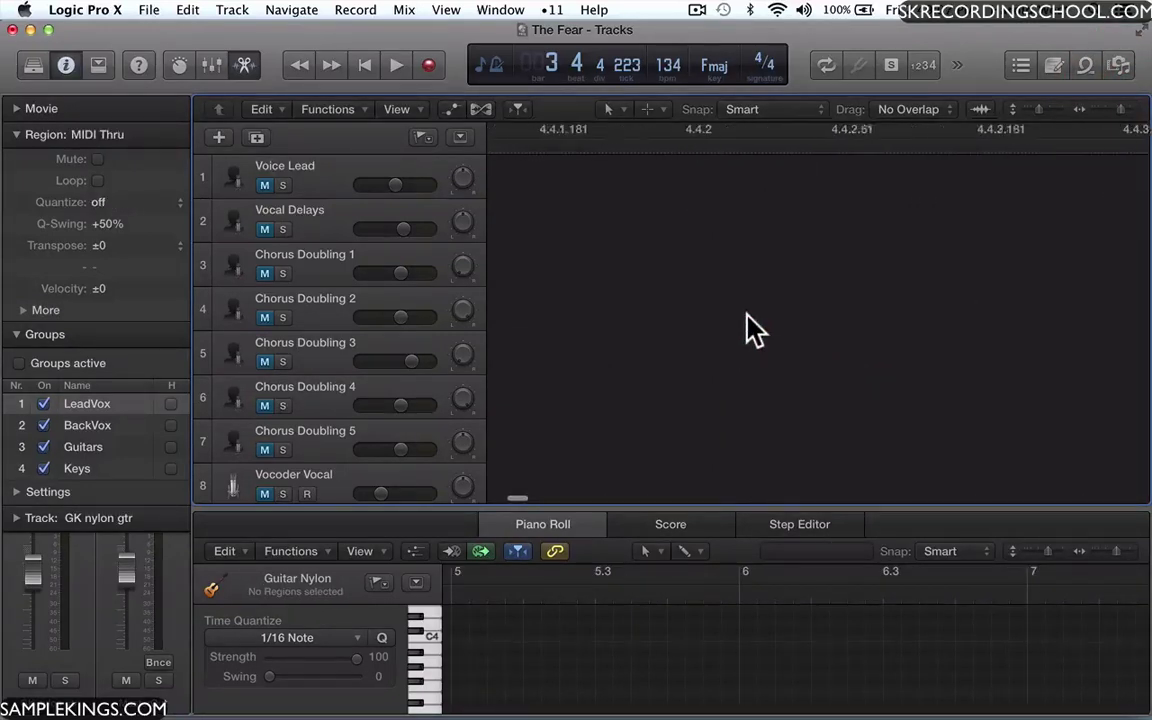
pyautogui.hscroll(-10, 755, 330)
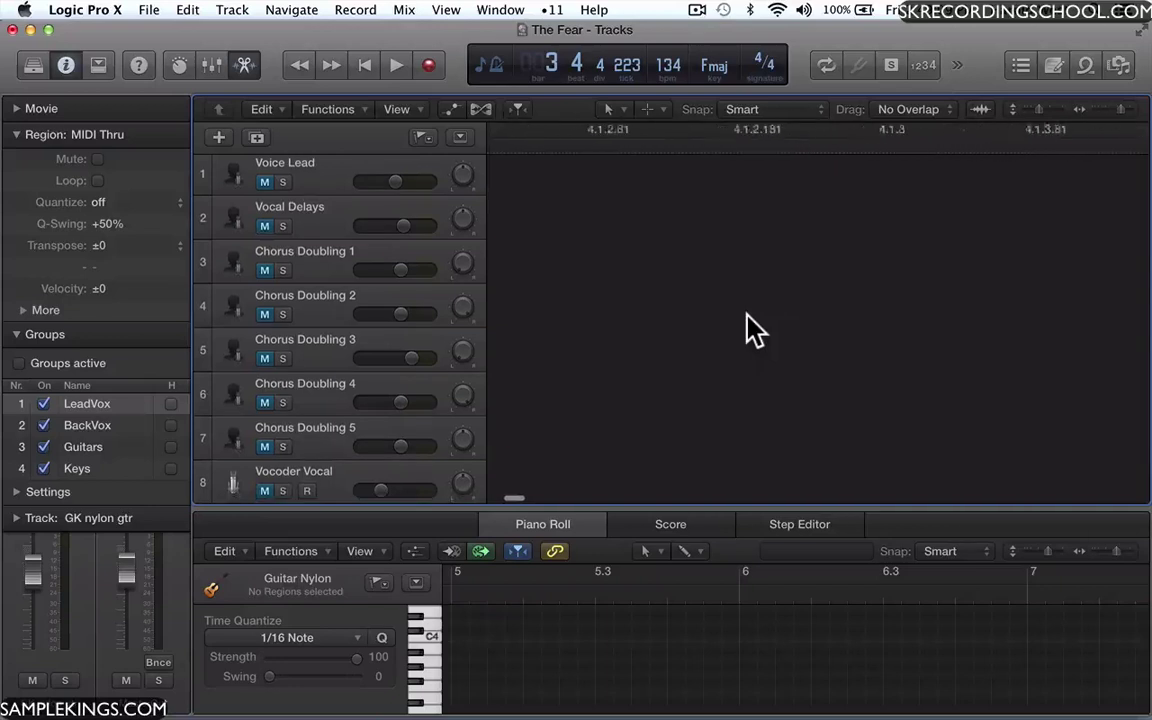
pyautogui.hscroll(5, 755, 330)
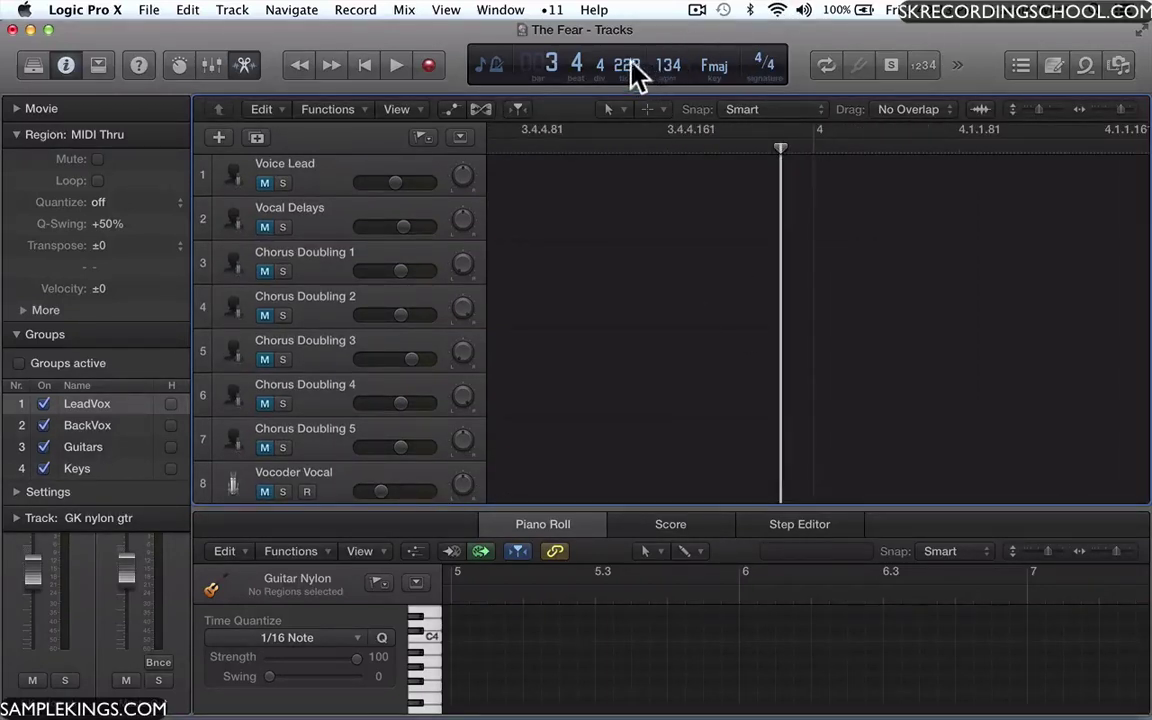
pyautogui.moveTo(630, 65)
pyautogui.mouseDown()
pyautogui.moveTo(630, 93)
pyautogui.moveTo(627, 46)
pyautogui.mouseUp()
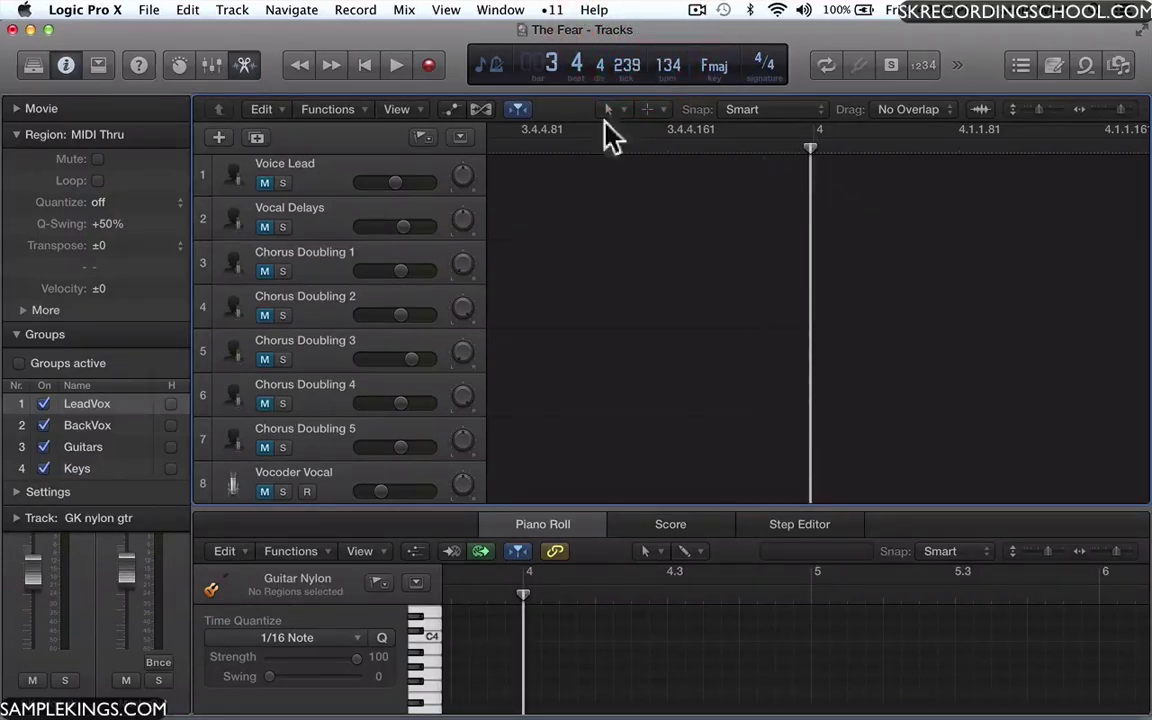
# Move the playhead exactly onto position 4 1 1 1 using its tick value
pyautogui.click(630, 68)
pyautogui.moveTo(629, 67); pyautogui.dragTo(631, 54)
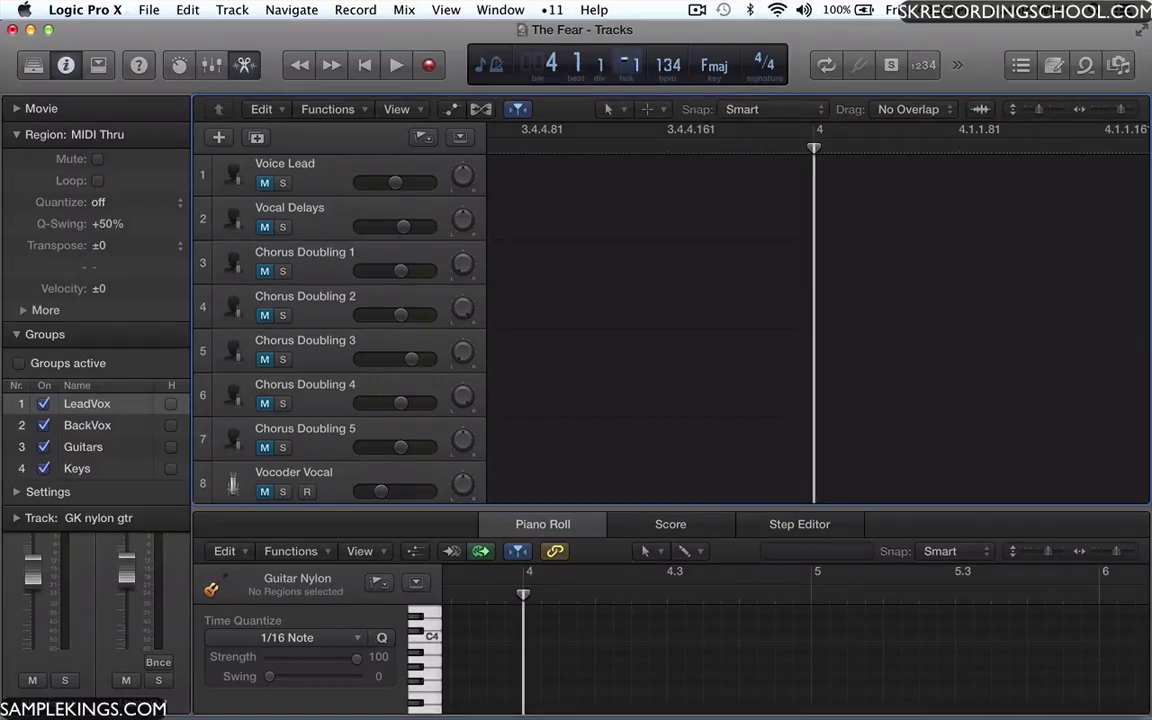
pyautogui.click(631, 58)
pyautogui.write('1')
pyautogui.press('Return')
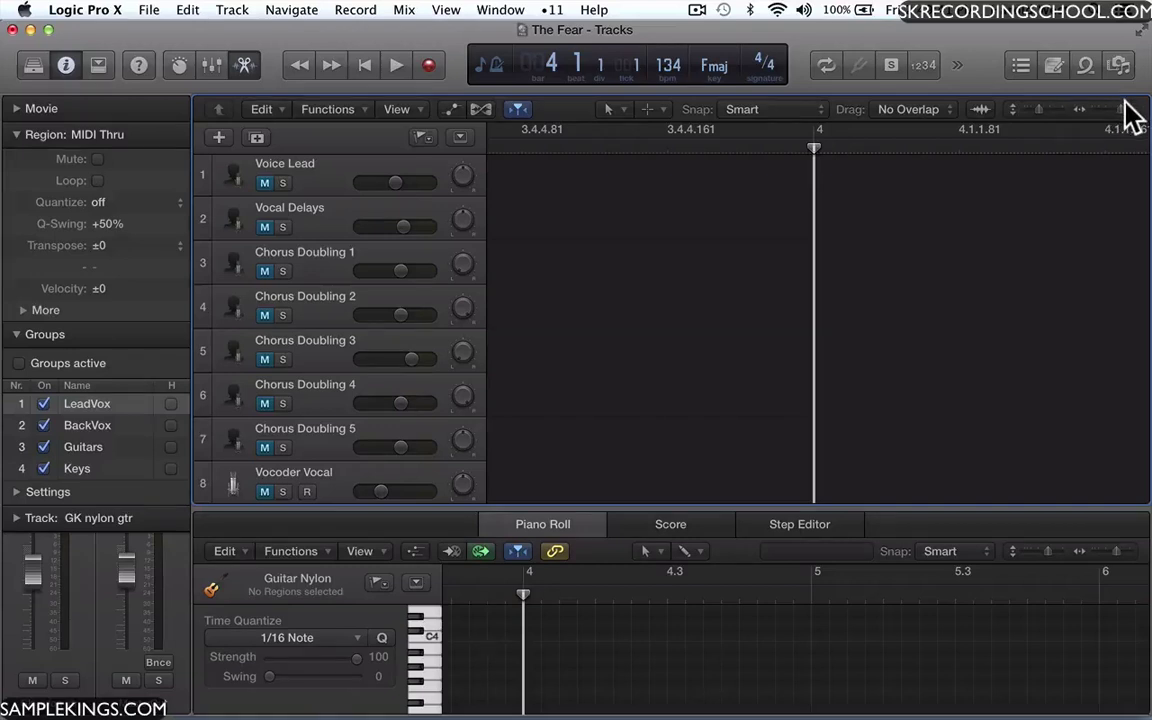
# Send the playhead to position 16.2.1.212 by entering it in the position display
pyautogui.moveTo(1127, 107); pyautogui.dragTo(1098, 108)
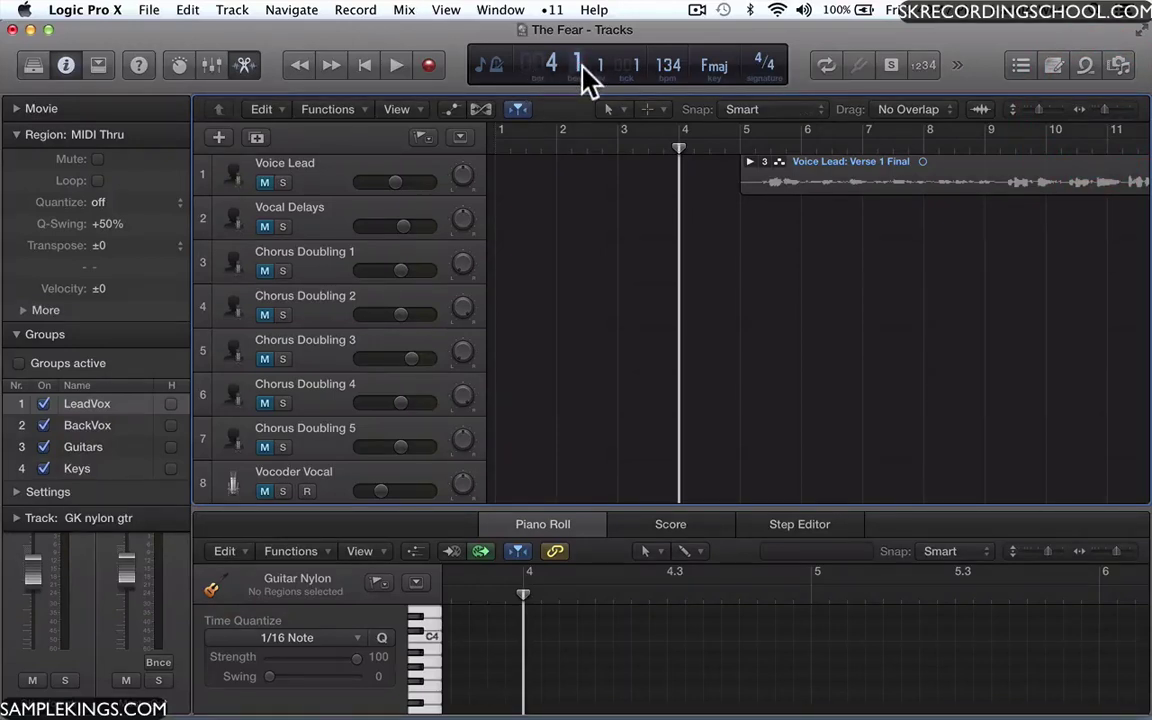
pyautogui.doubleClick(583, 65)
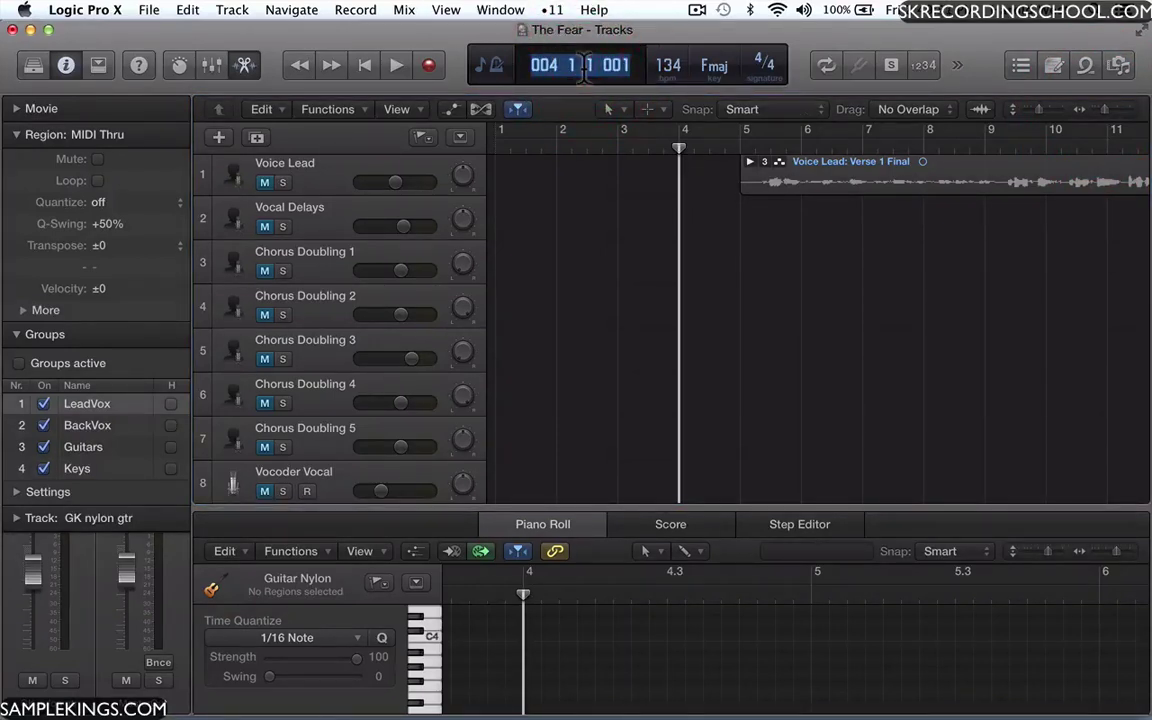
pyautogui.write('16')
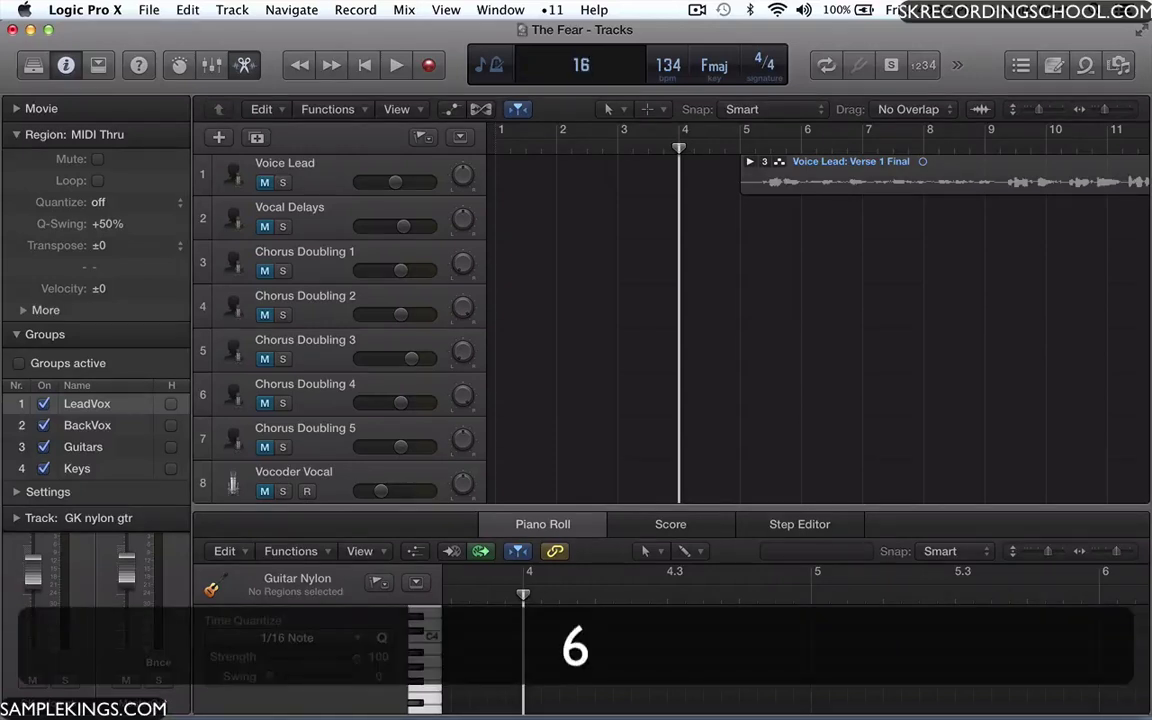
pyautogui.write('.')
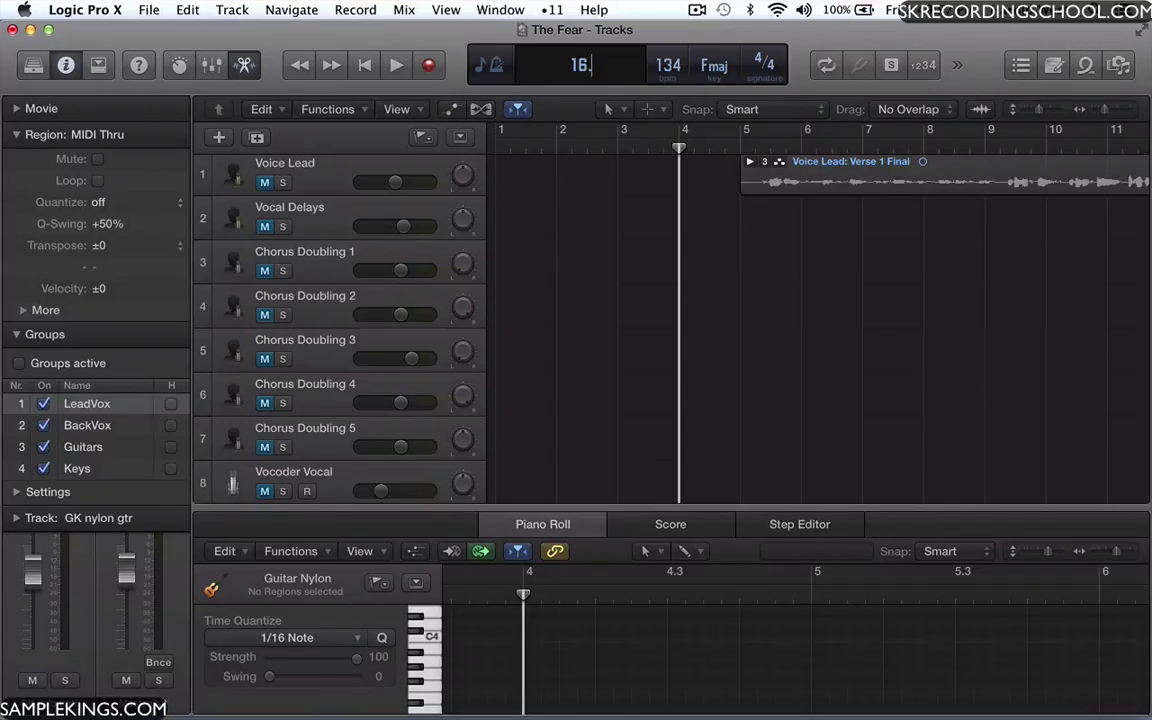
pyautogui.write('2.1')
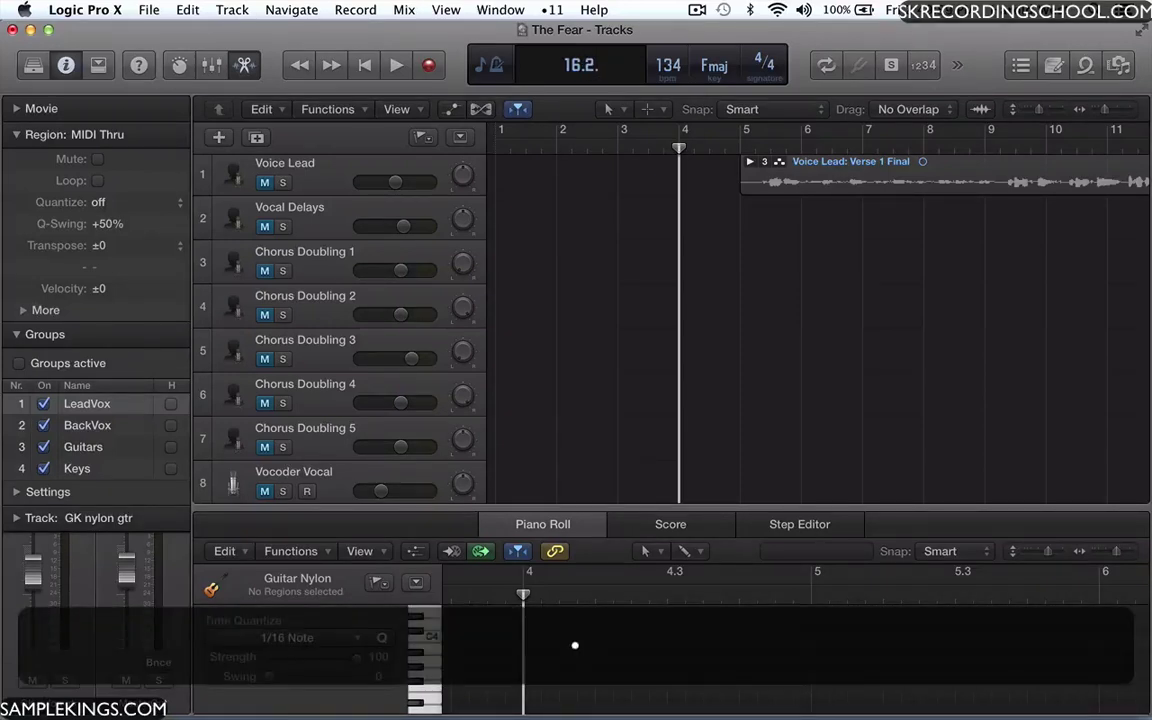
pyautogui.write('.212')
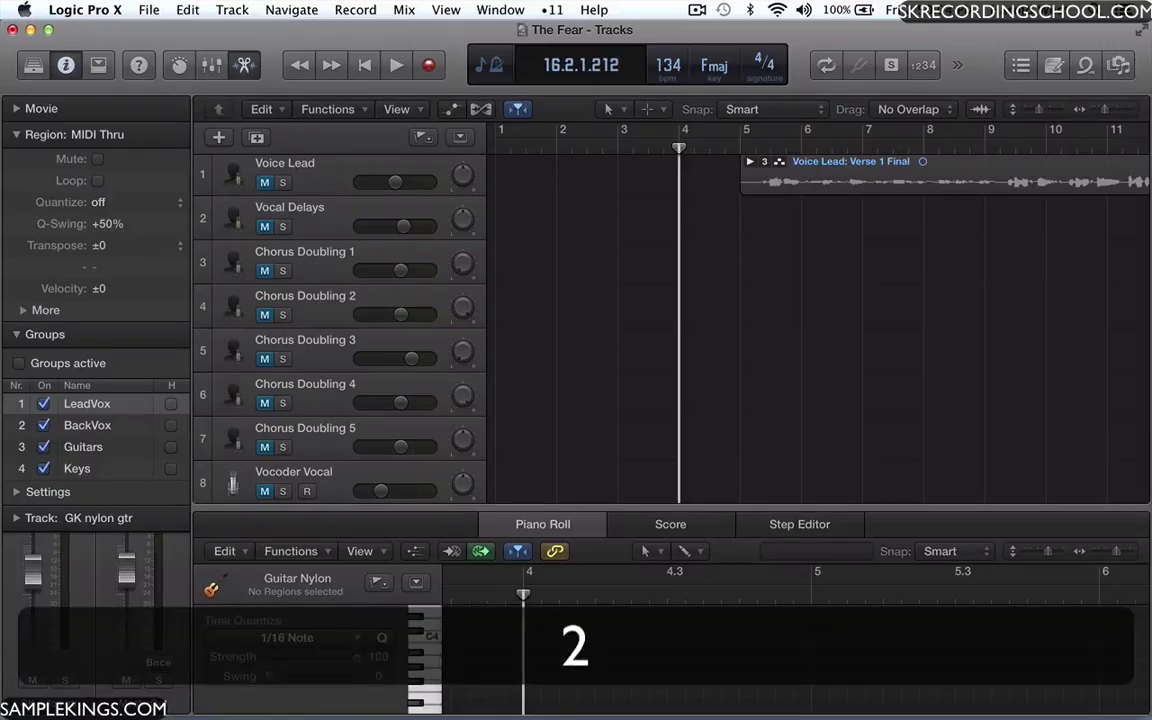
pyautogui.press('Return')
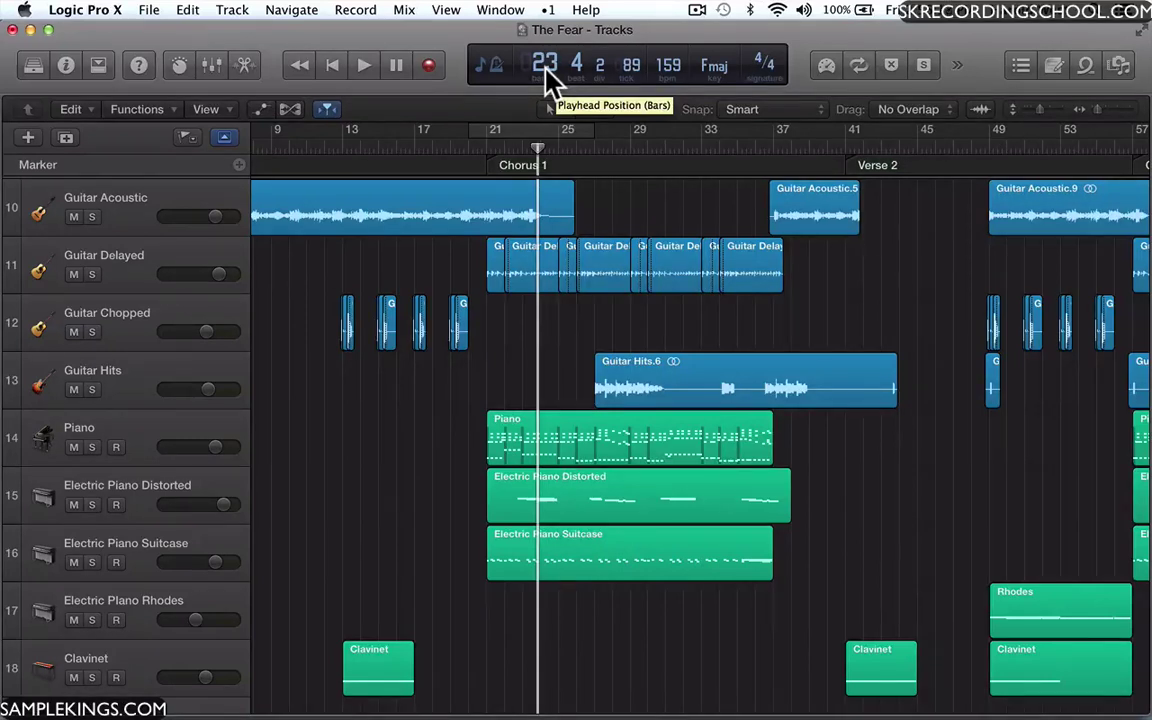
# Move the playhead to bar 30 and adjust its ticks to reach position 30 2 3 79
pyautogui.click(546, 69)
pyautogui.moveTo(546, 64); pyautogui.dragTo(571, 57)
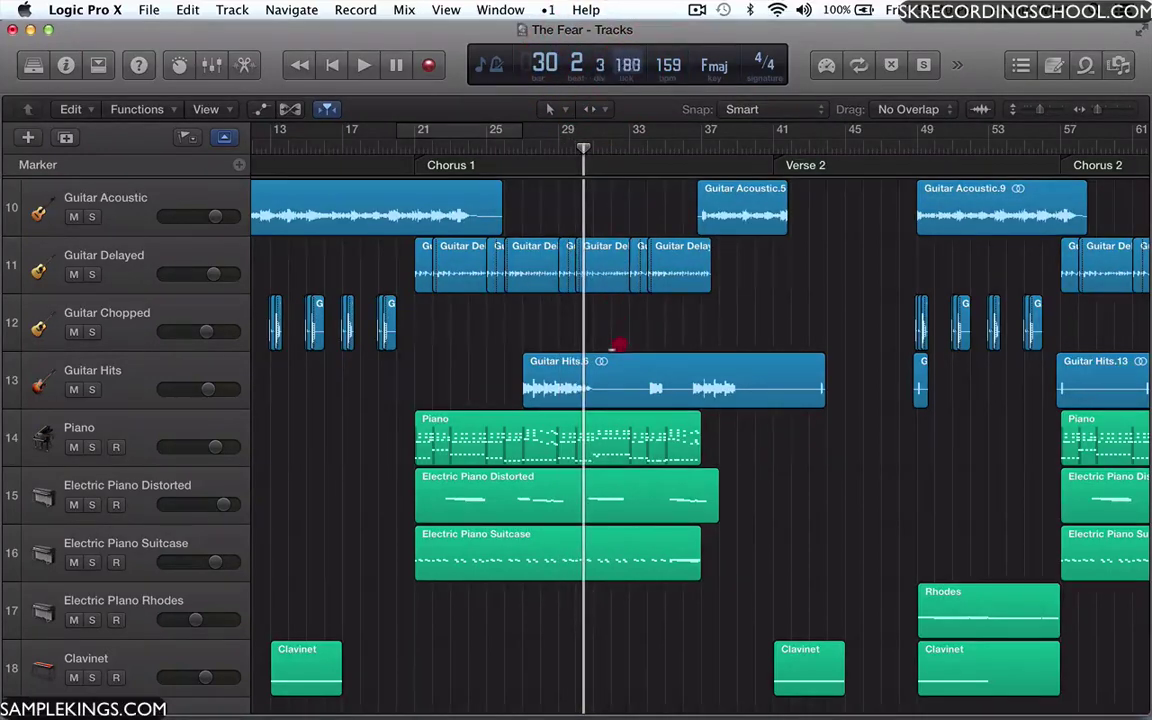
pyautogui.click(663, 543)
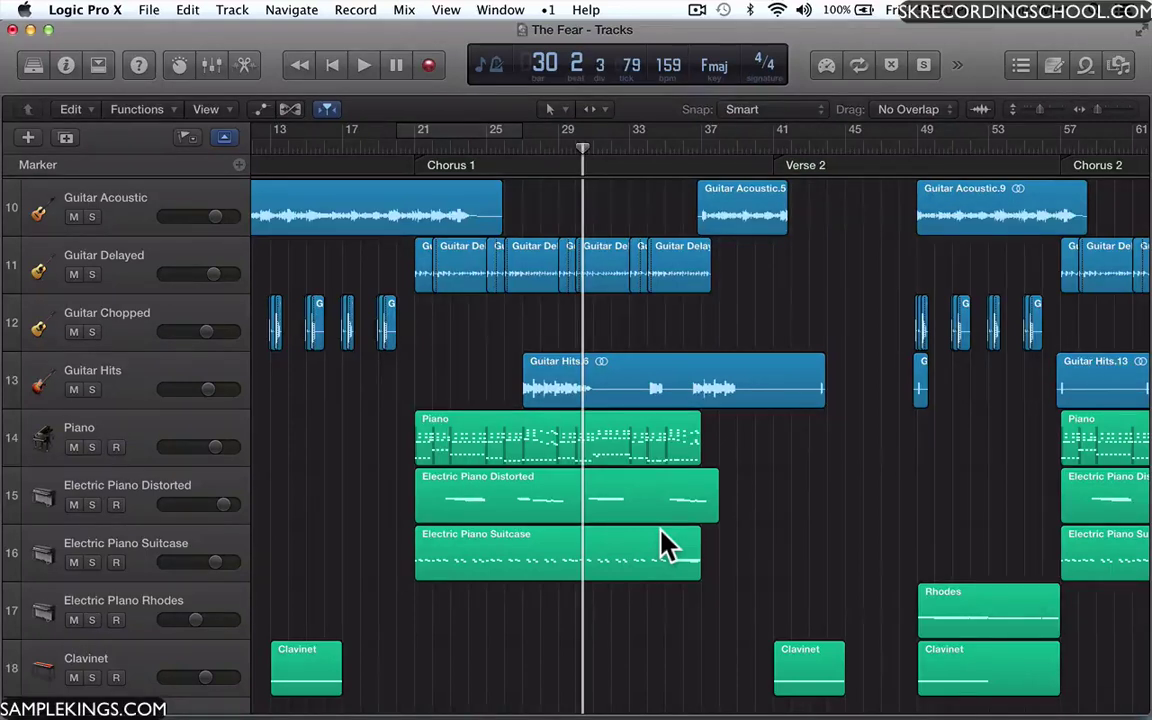
# Set the project tempo to 134 bpm and start playback from bar 30
pyautogui.click(670, 66)
pyautogui.doubleClick(668, 66)
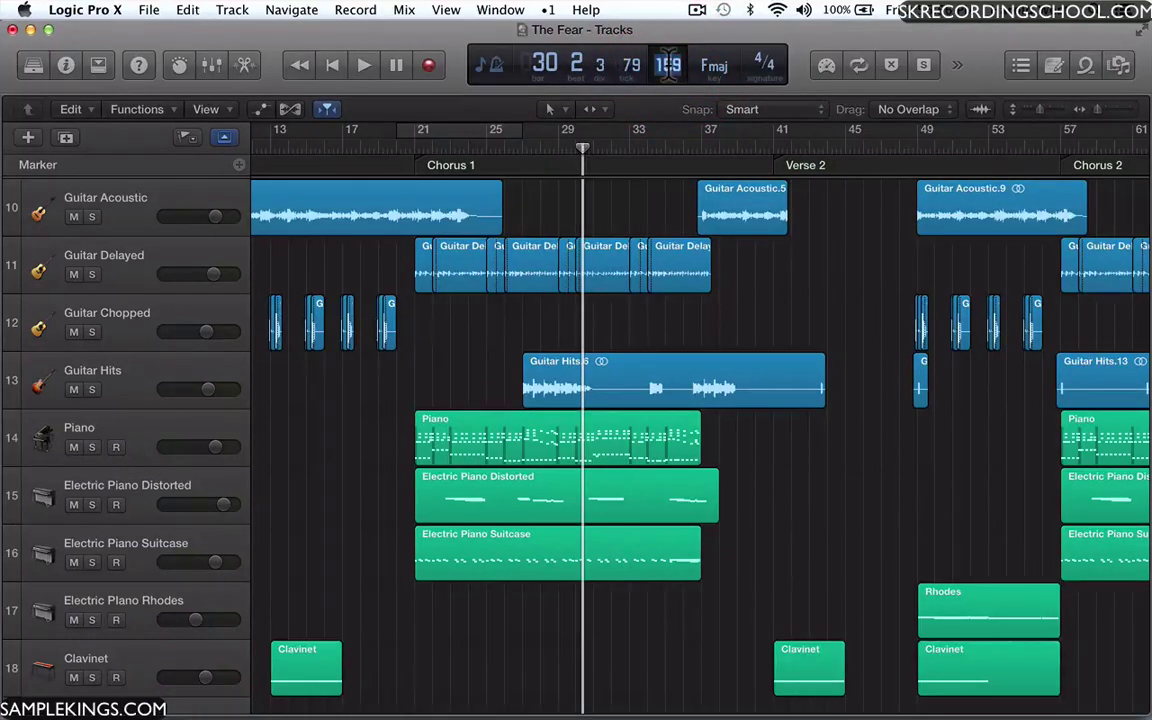
pyautogui.write('134')
pyautogui.press('Return')
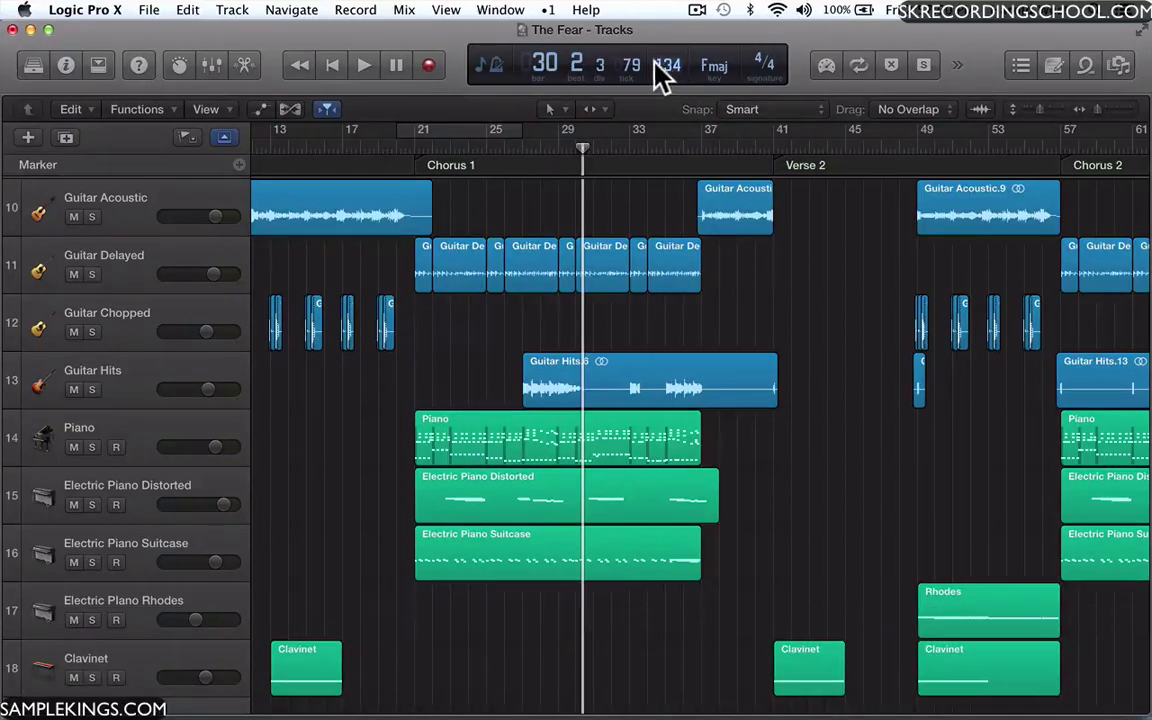
pyautogui.press('space')
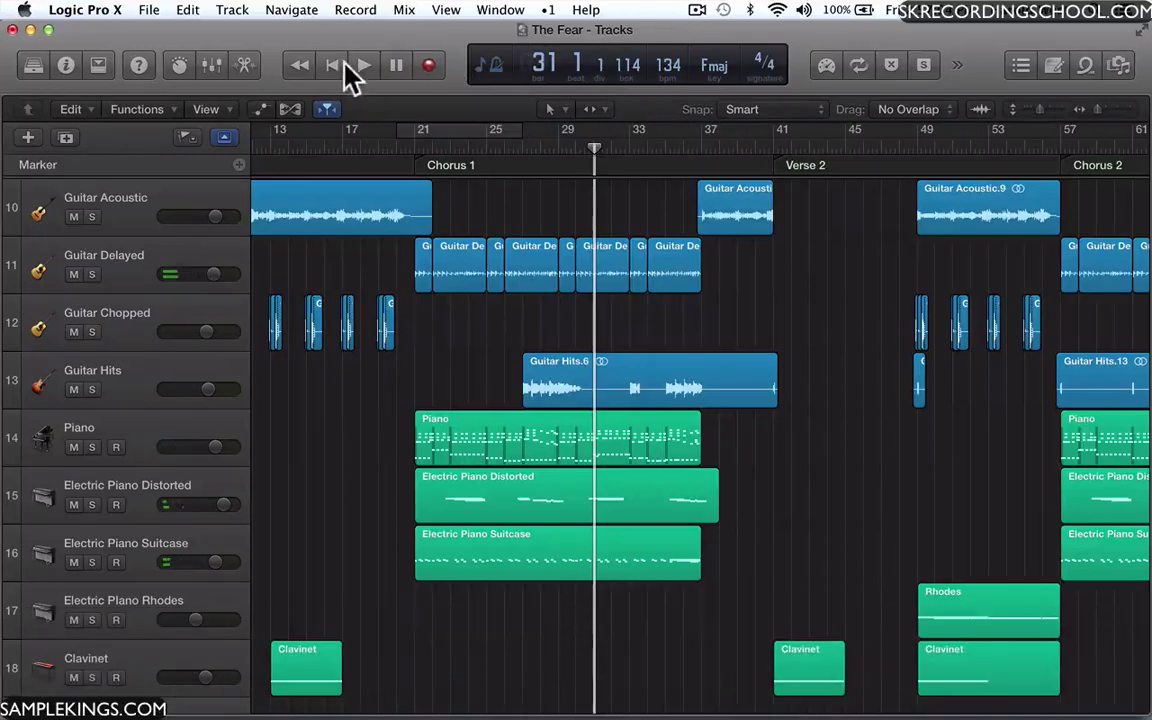
# Play the song from bar 9 and stop playback in bar 11
pyautogui.hscroll(-4, 410, 252)
pyautogui.hscroll(-3, 410, 258)
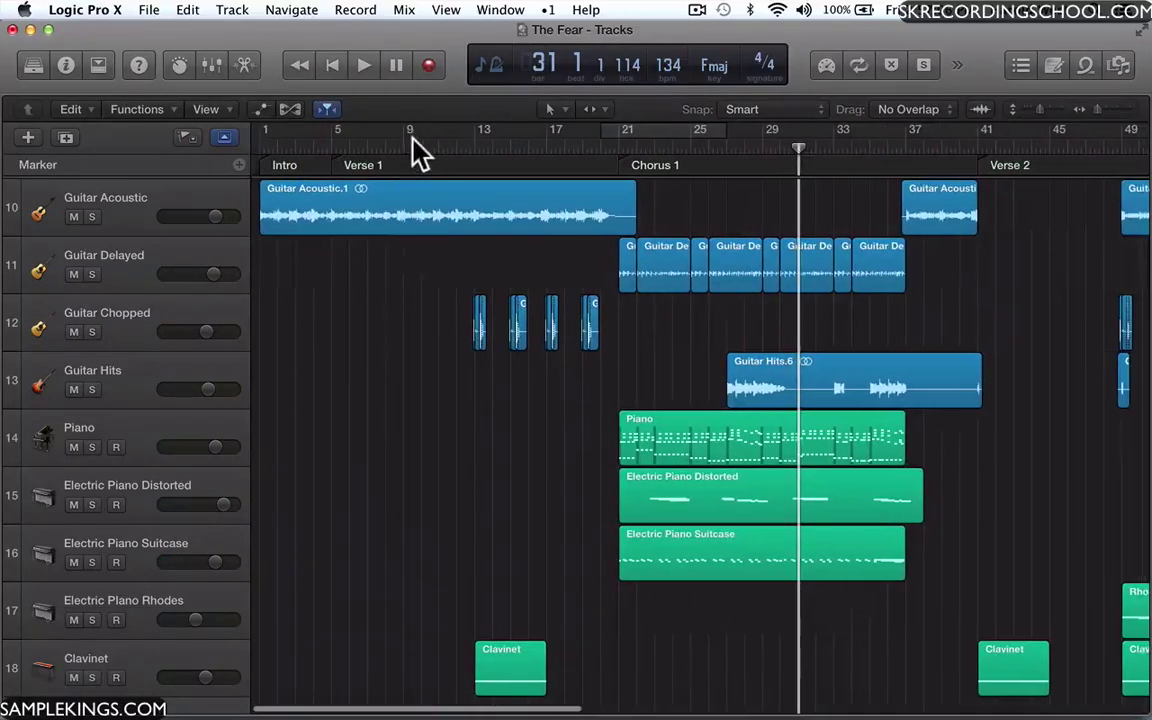
pyautogui.click(411, 133)
pyautogui.press('space')
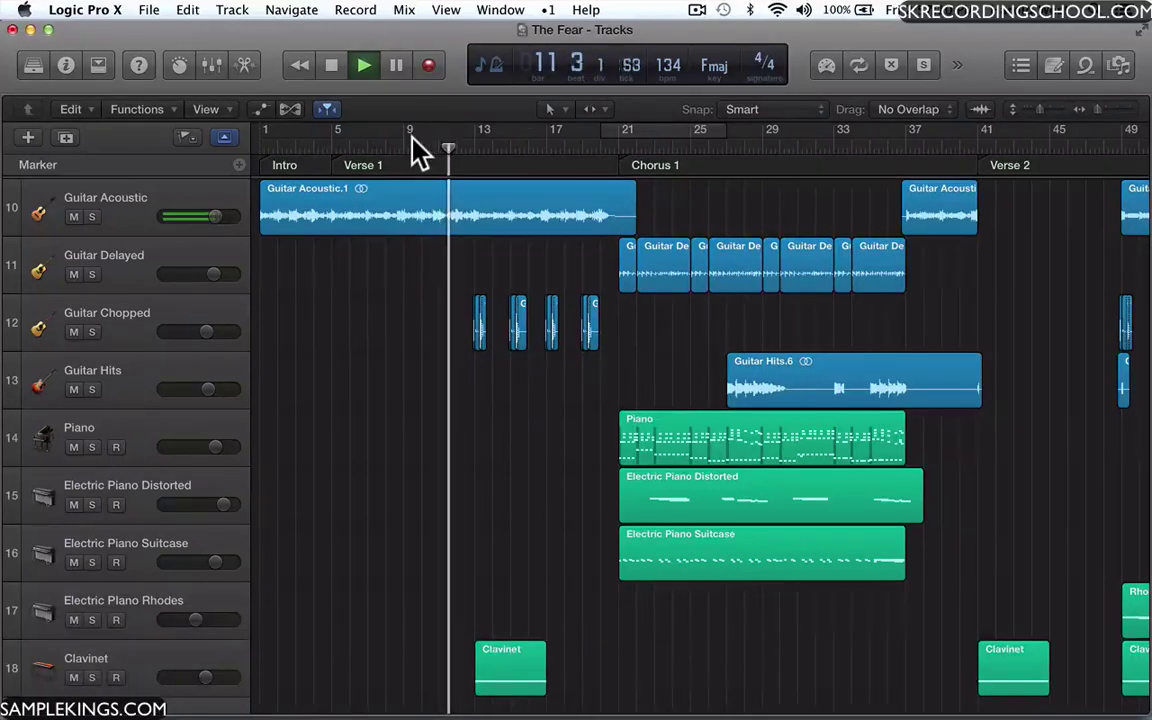
pyautogui.press('space')
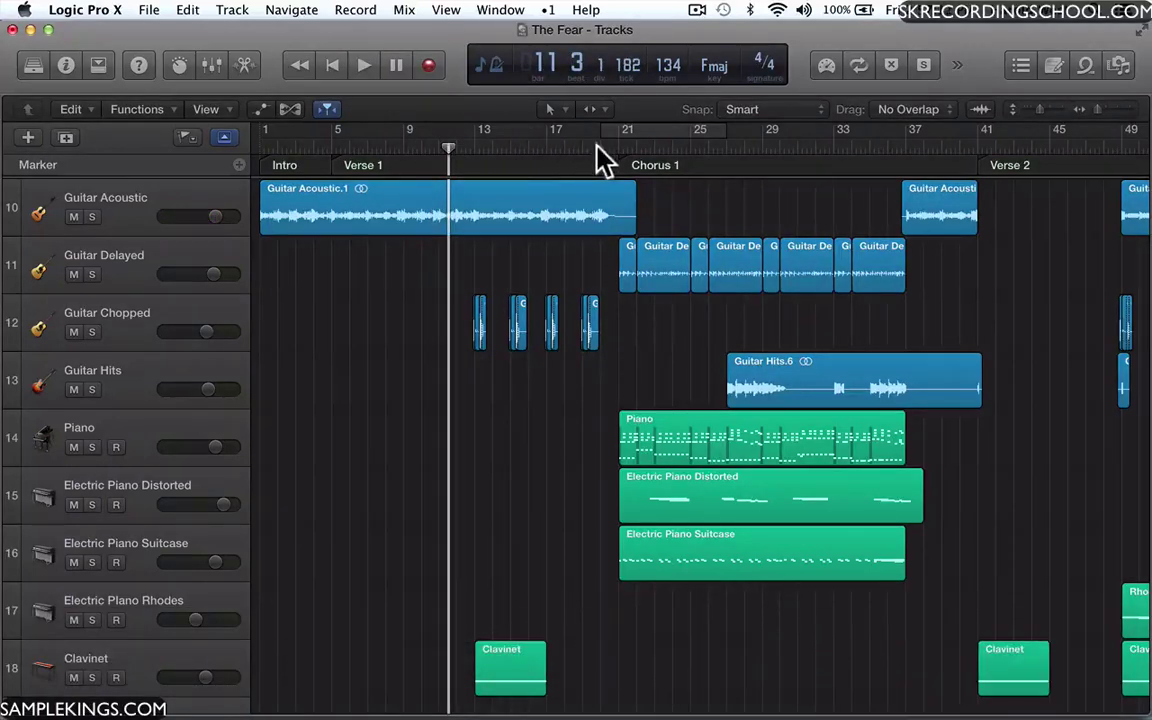
# Select the Piano region in Chorus 1 and place the playhead at bar 21 with cycle mode off
pyautogui.click(592, 145)
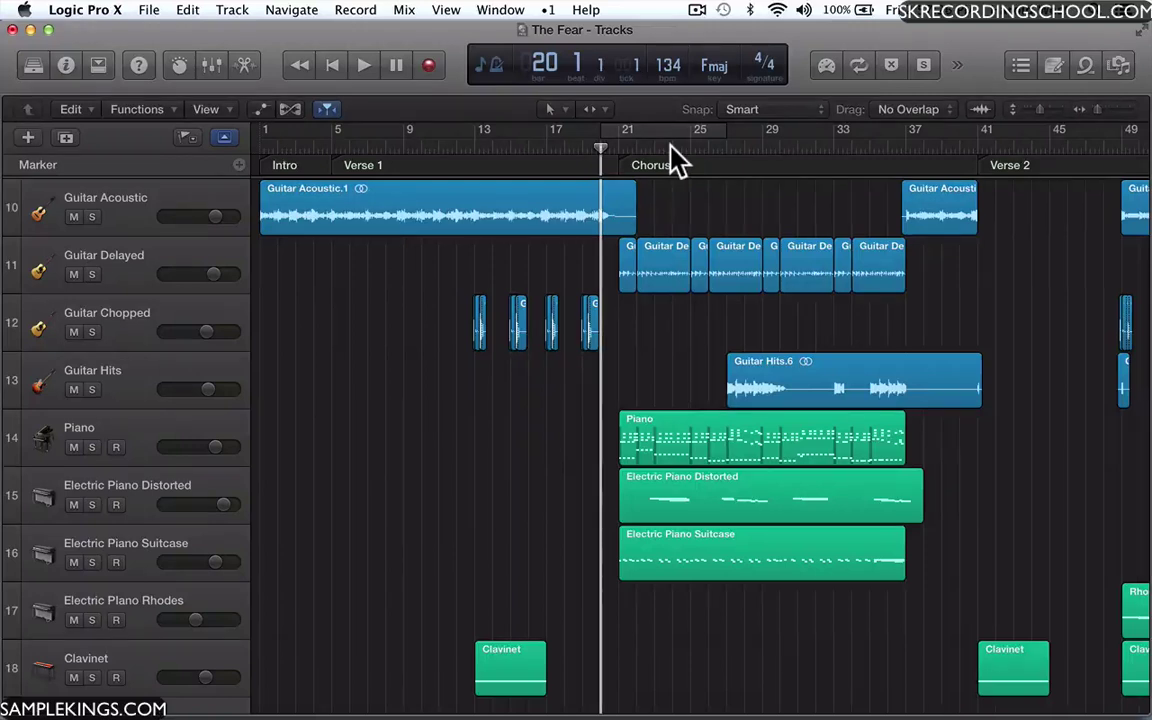
pyautogui.click(705, 450)
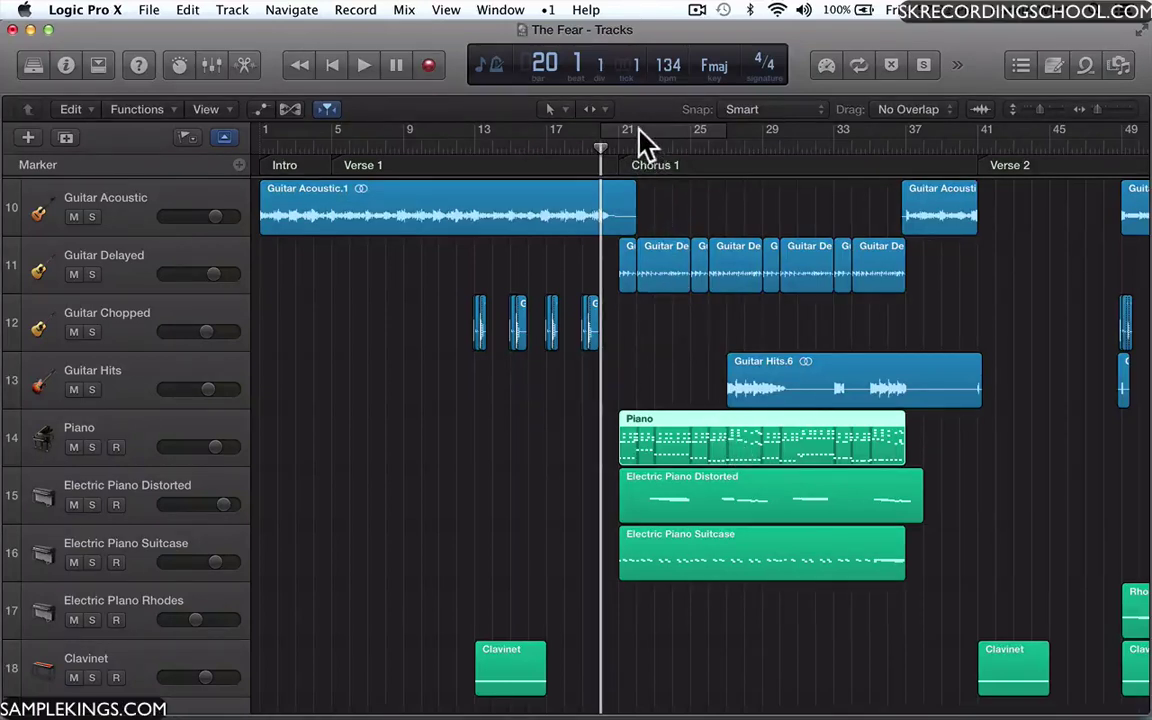
pyautogui.moveTo(645, 140); pyautogui.dragTo(622, 129)
pyautogui.click(625, 150)
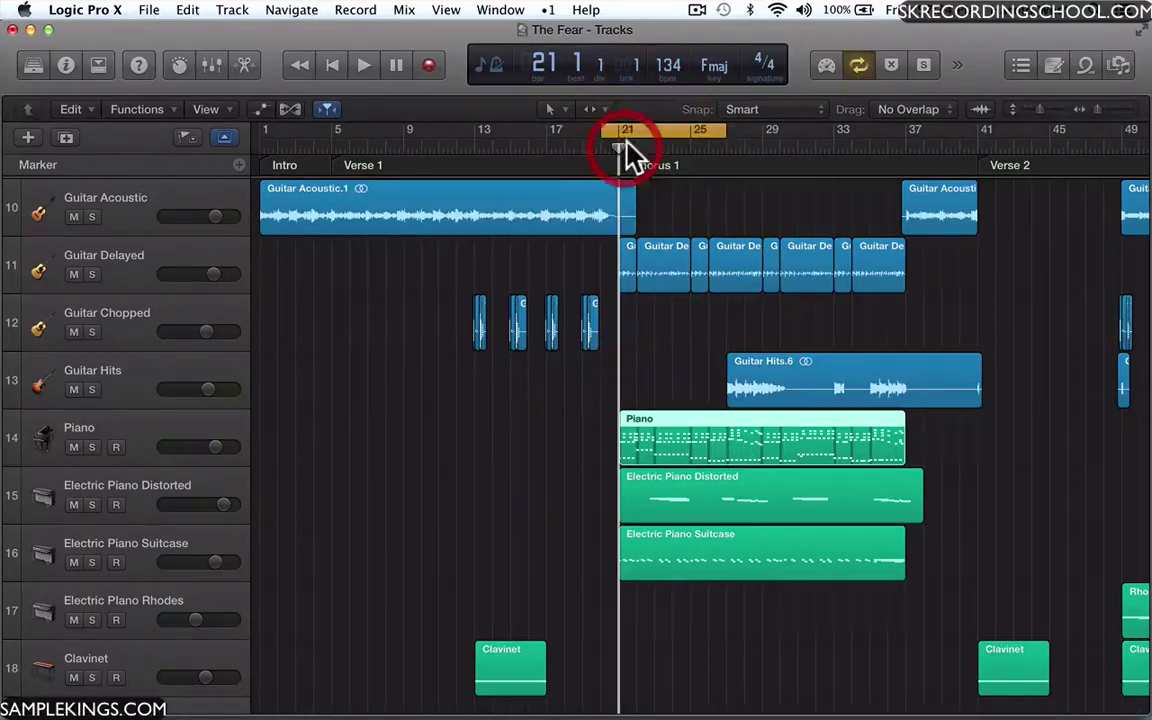
pyautogui.click(638, 131)
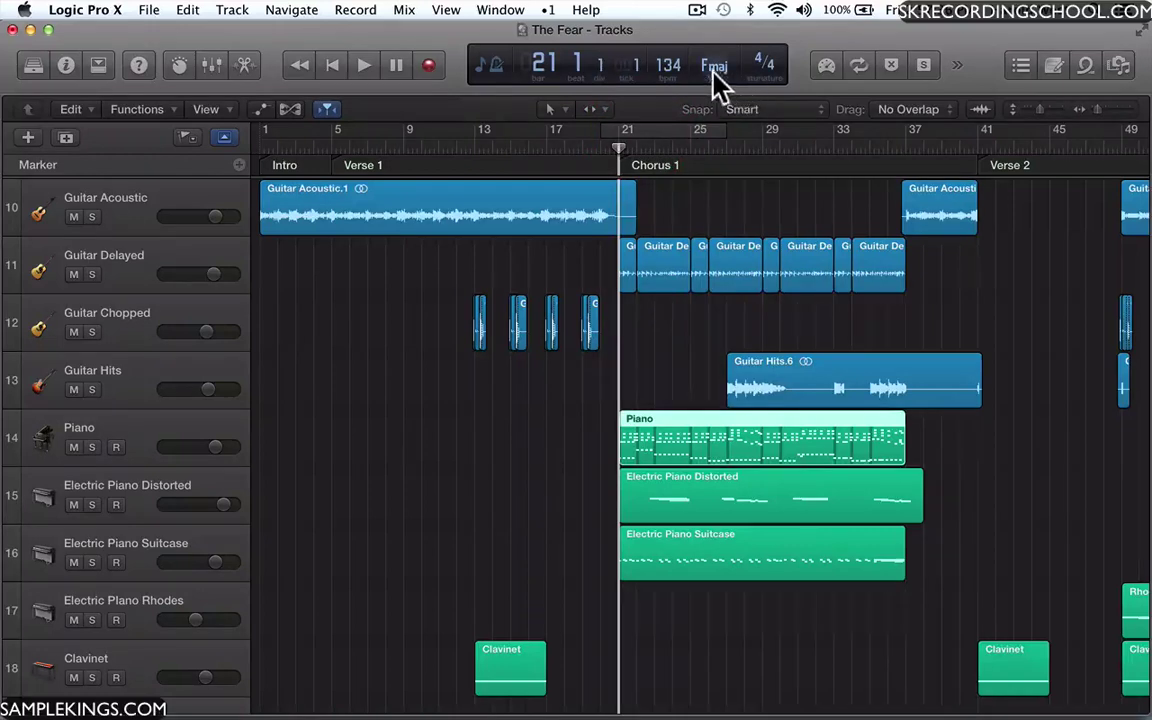
# Raise the project tempo to 152 bpm, play from bar 21 to hear the change, and stop playback
pyautogui.moveTo(679, 66); pyautogui.dragTo(671, 28)
pyautogui.press('space')
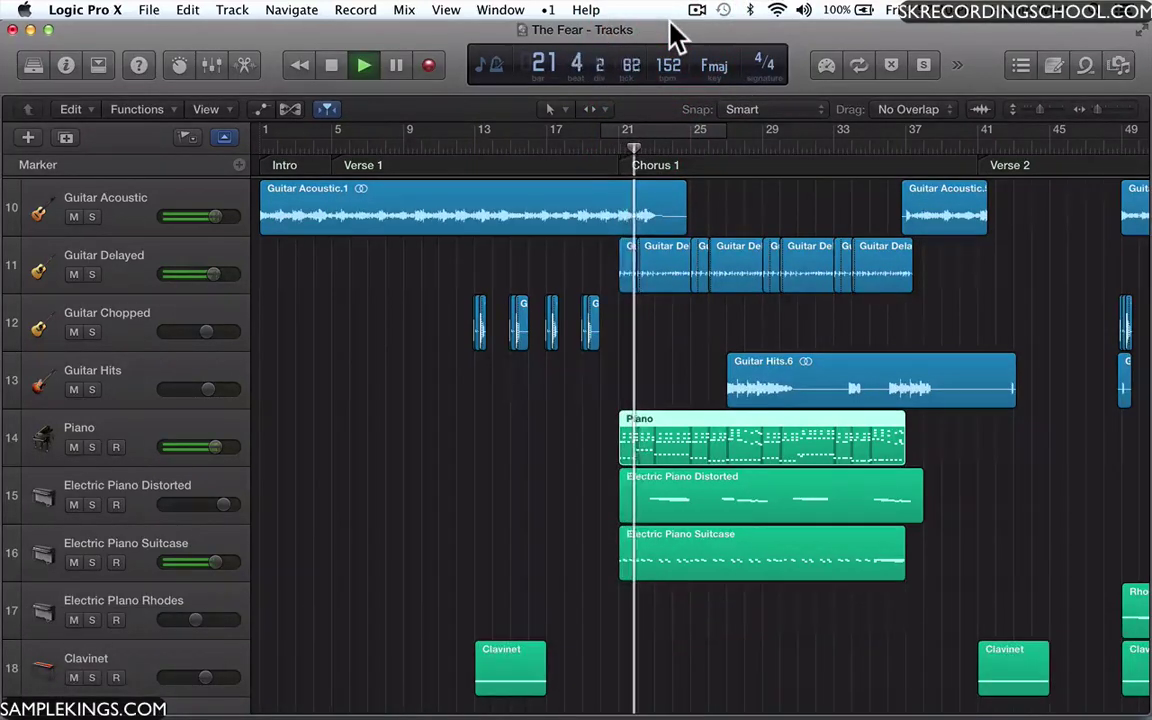
pyautogui.press('space')
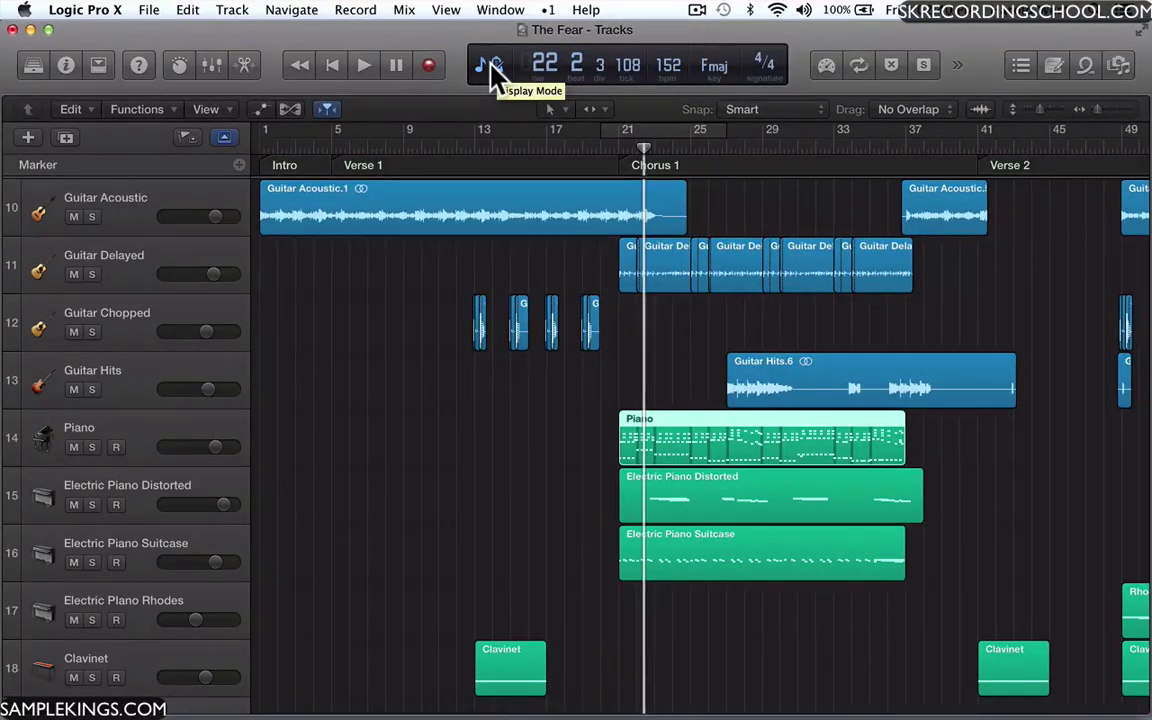
# Open the display mode choices of the LCD
pyautogui.click(493, 72)
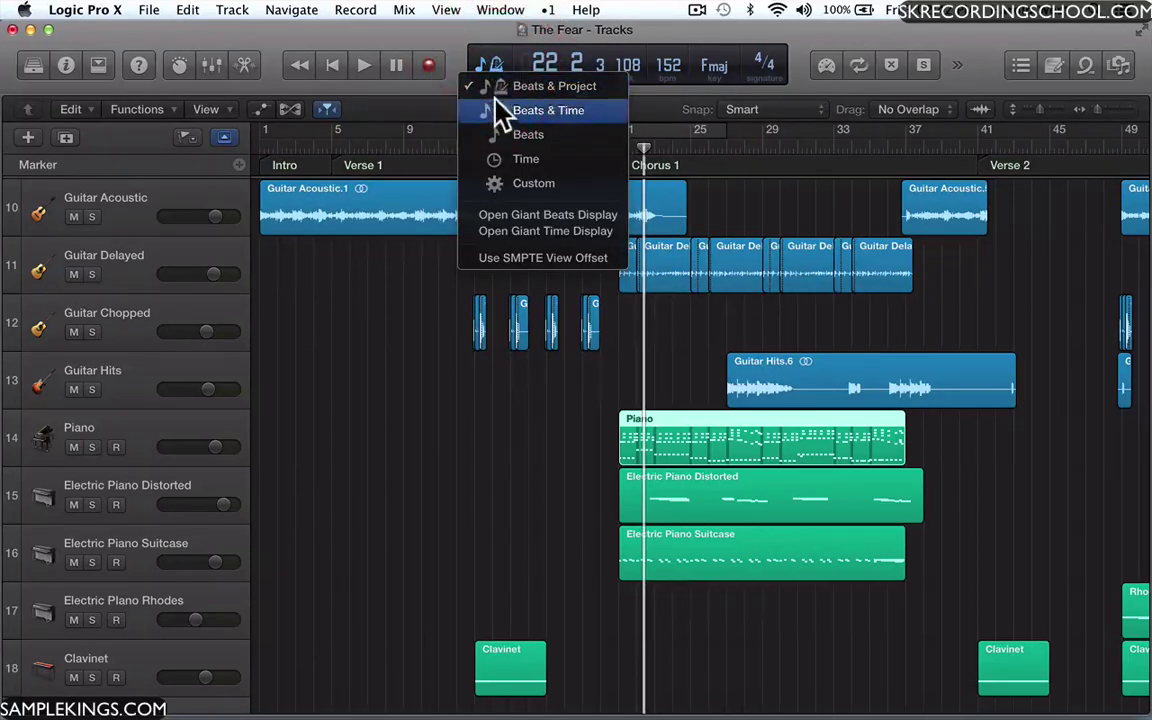
# Switch the LCD to Beats & Time and move the playhead to 00:36:24.72 using its time position
pyautogui.click(498, 112)
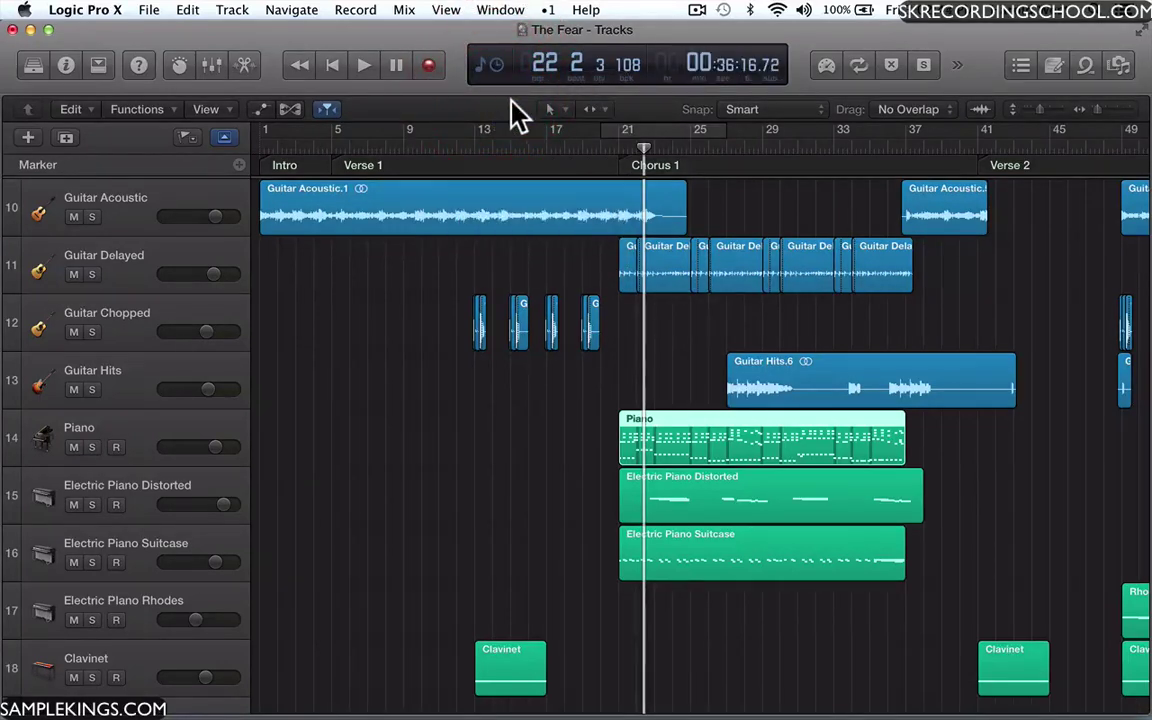
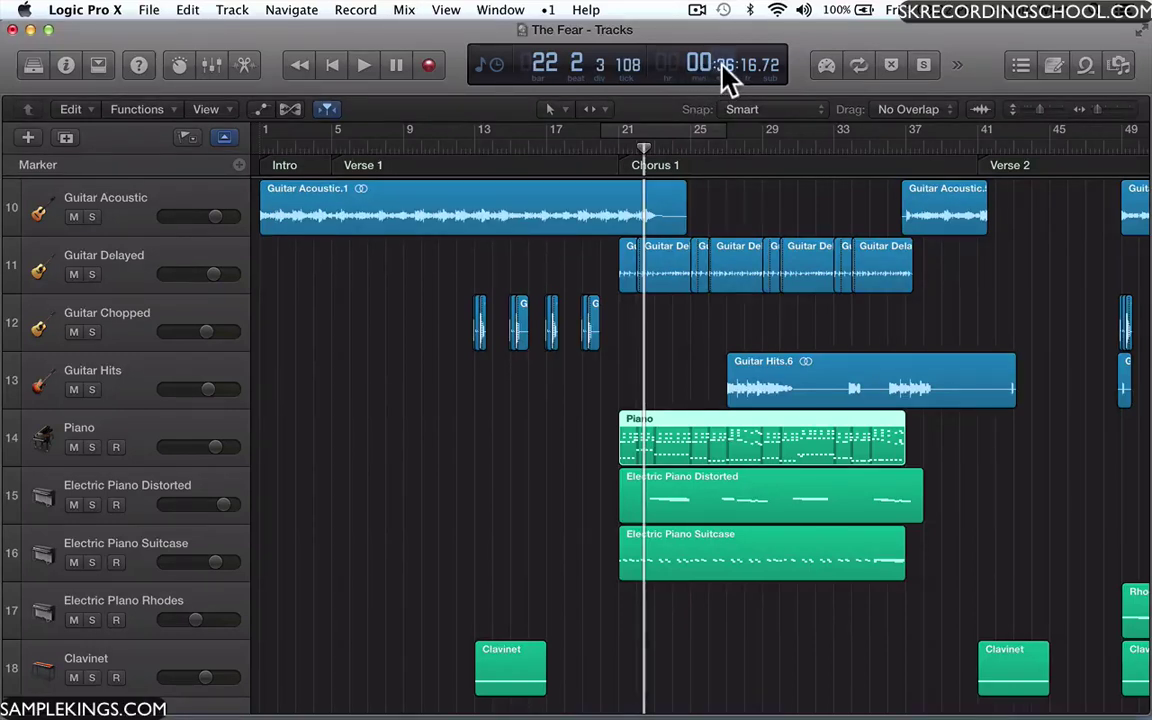
pyautogui.click(721, 62)
pyautogui.click(707, 77)
pyautogui.moveTo(700, 84)
pyautogui.mouseDown()
pyautogui.moveTo(700, 64)
pyautogui.moveTo(696, 77)
pyautogui.mouseUp()
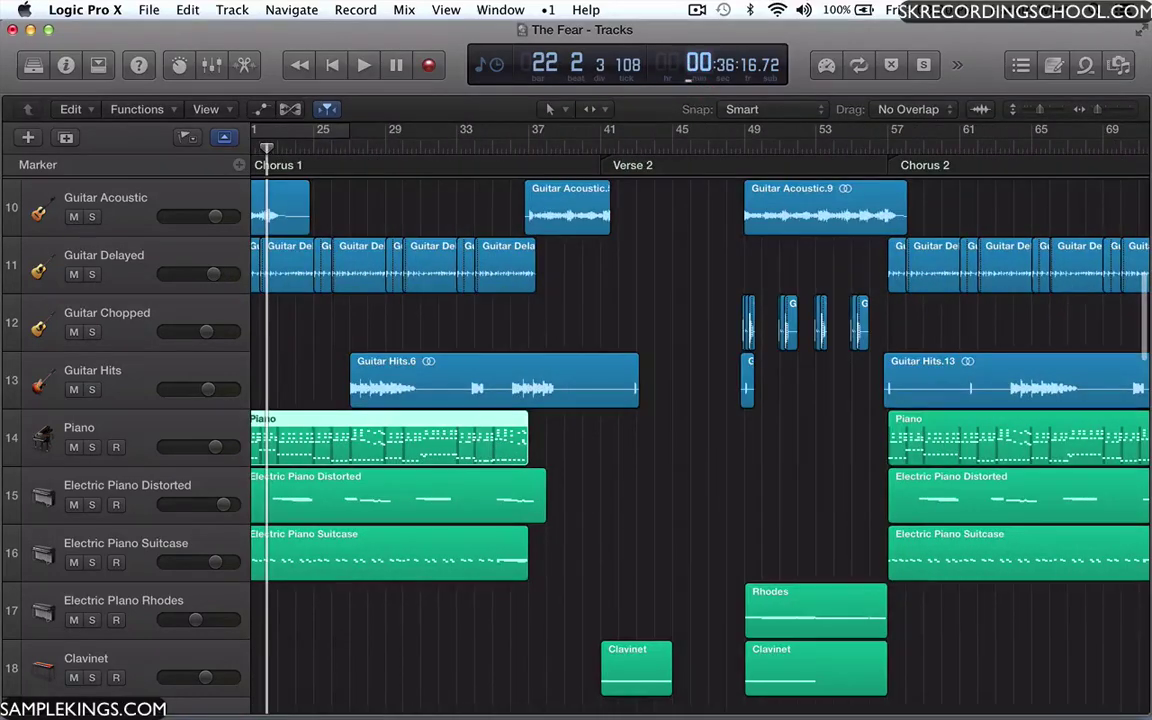
pyautogui.click(697, 78)
pyautogui.moveTo(750, 88); pyautogui.dragTo(744, 44)
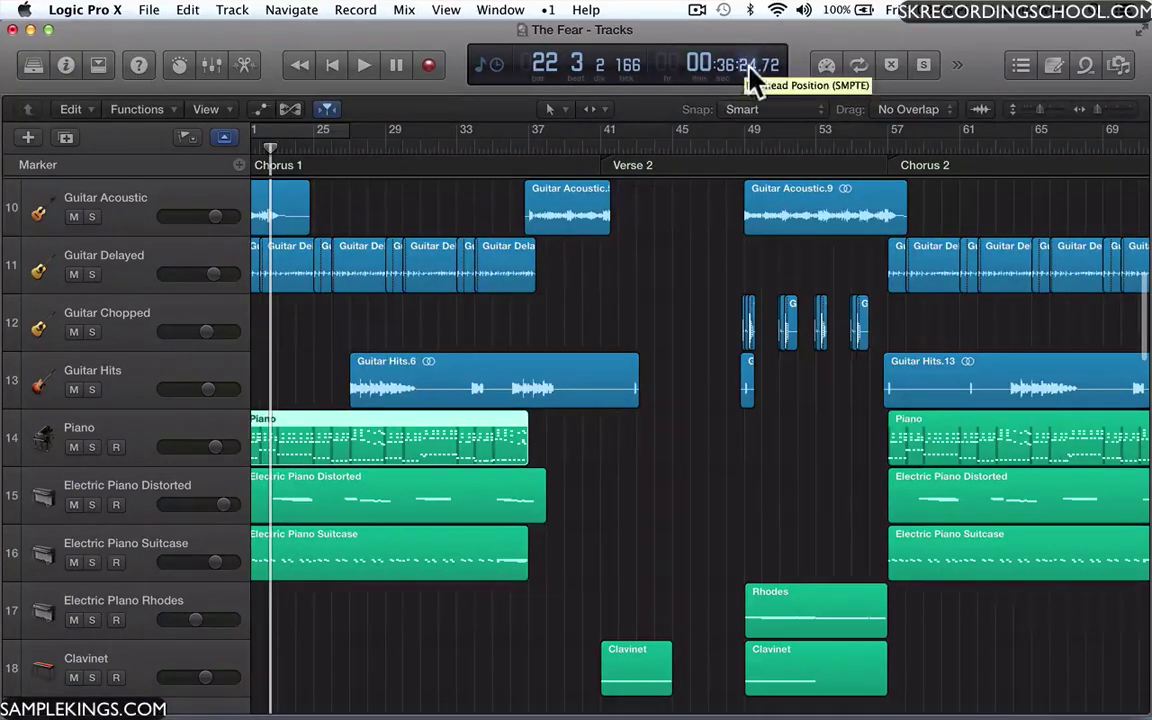
# Try the Beats display in the LCD, ending with the Time display
pyautogui.click(485, 68)
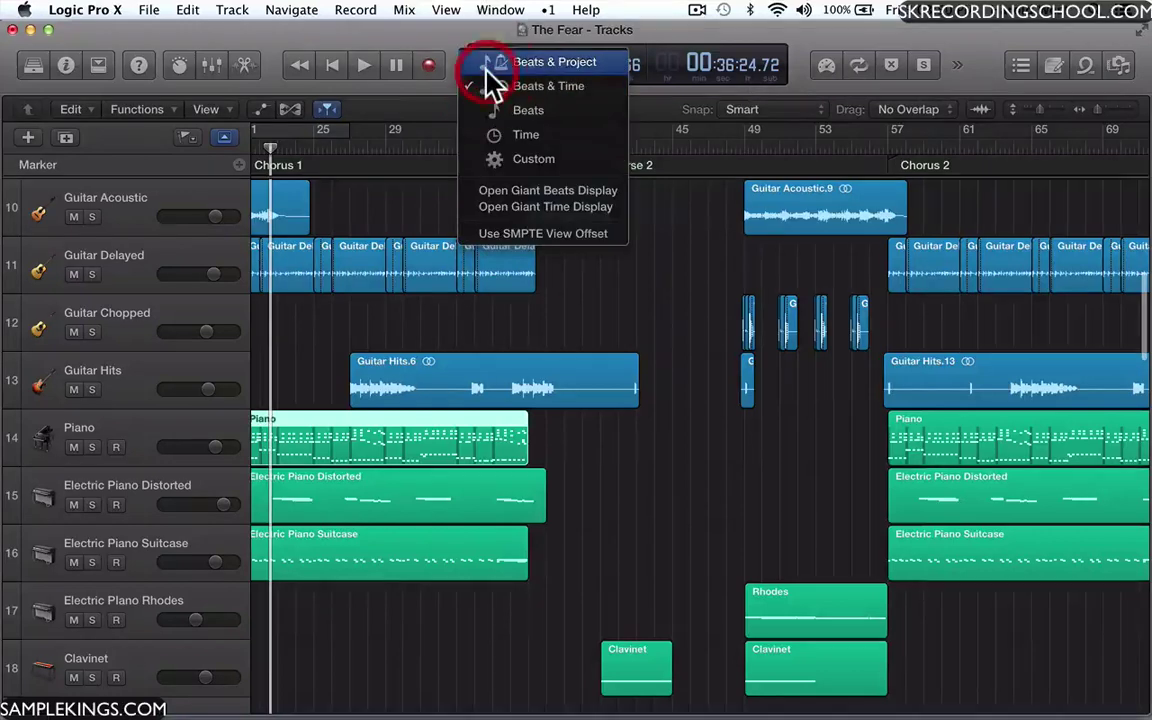
pyautogui.click(500, 110)
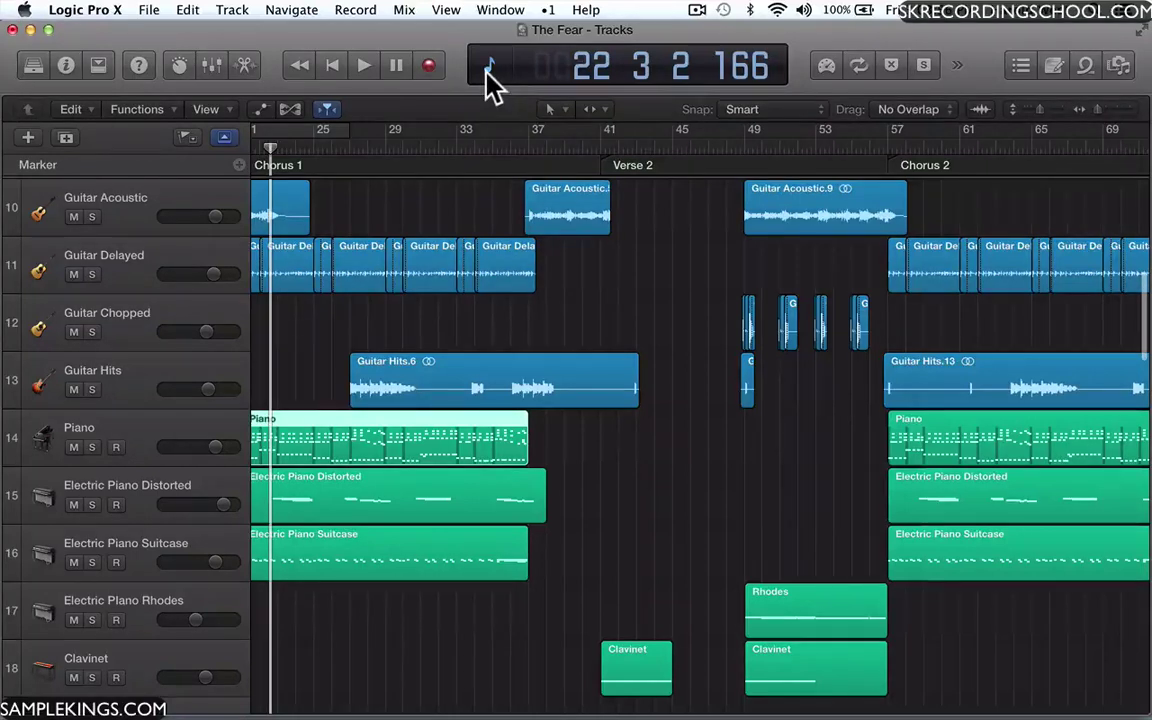
pyautogui.click(488, 72)
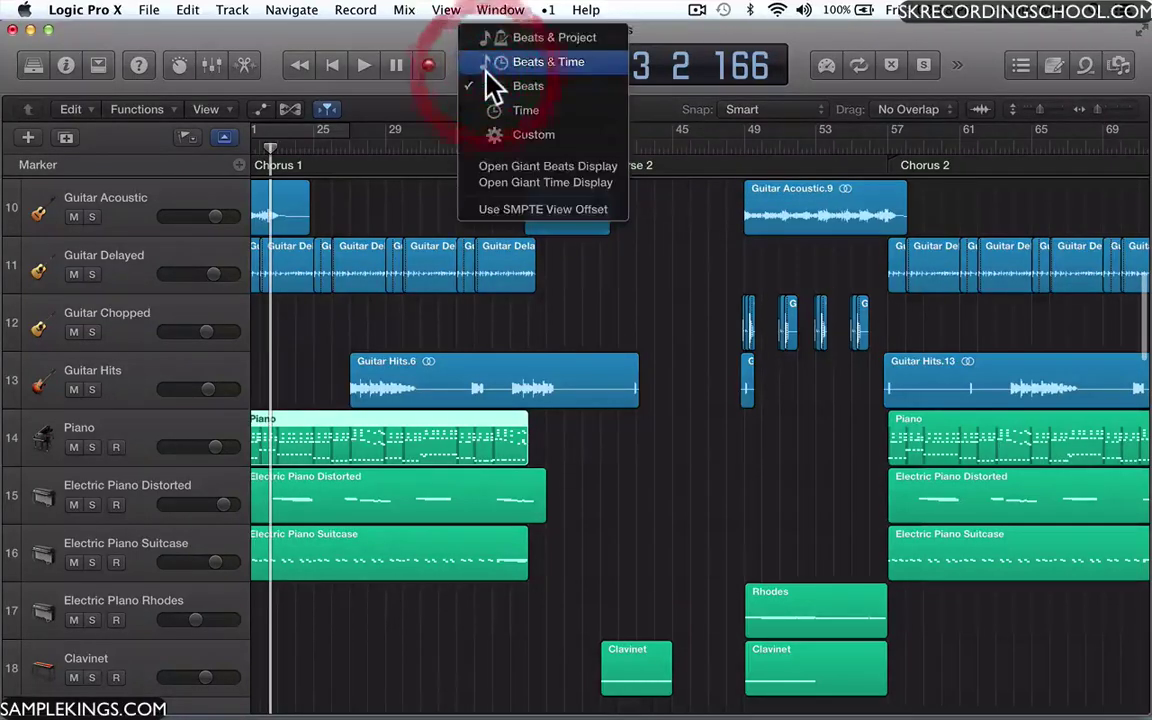
pyautogui.click(490, 110)
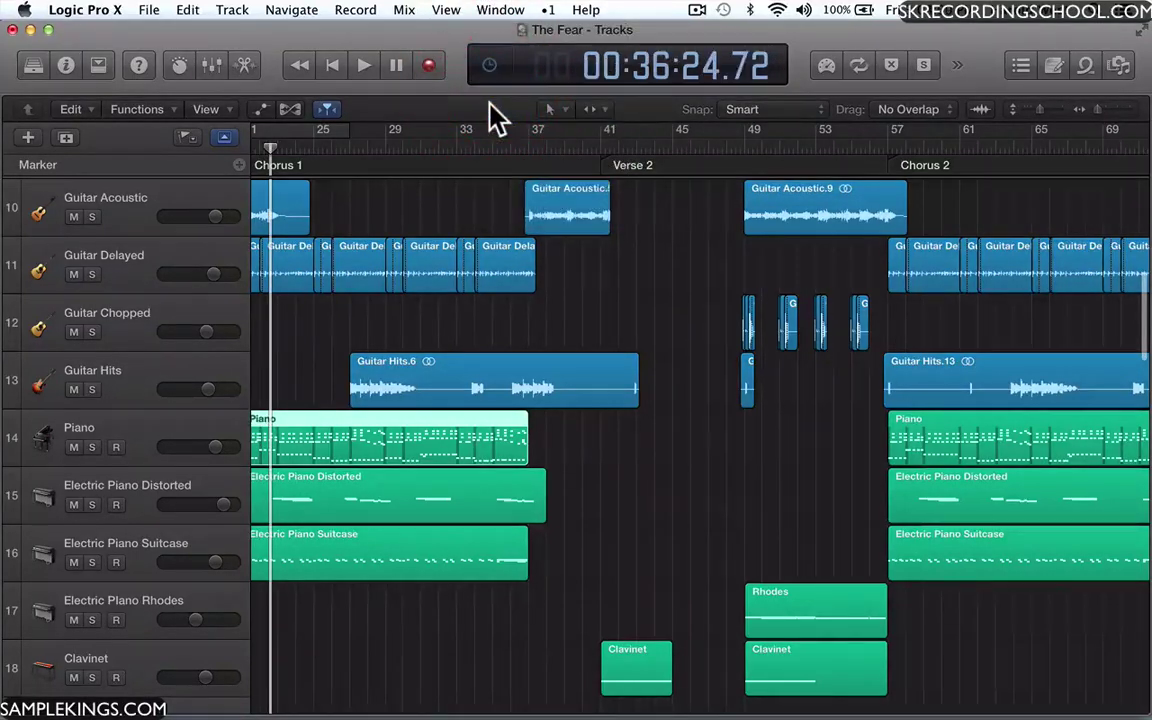
# Show the movie preview in the inspector and move the playhead to 00:45:12.67
pyautogui.click(65, 66)
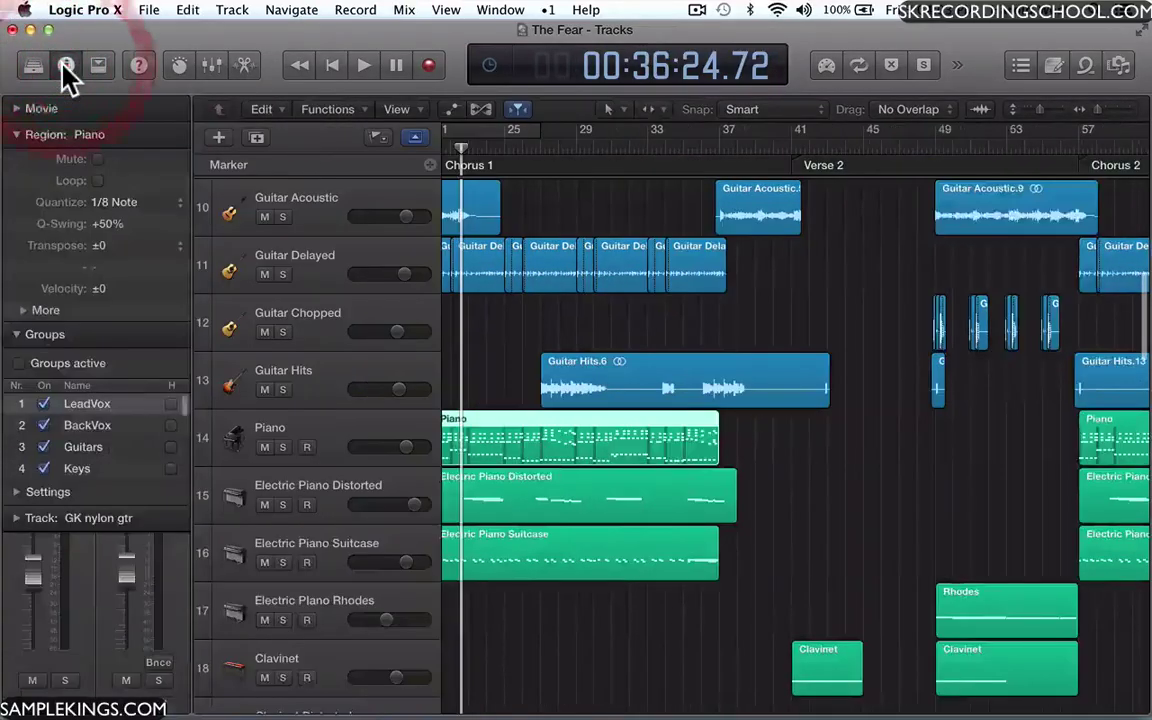
pyautogui.click(16, 108)
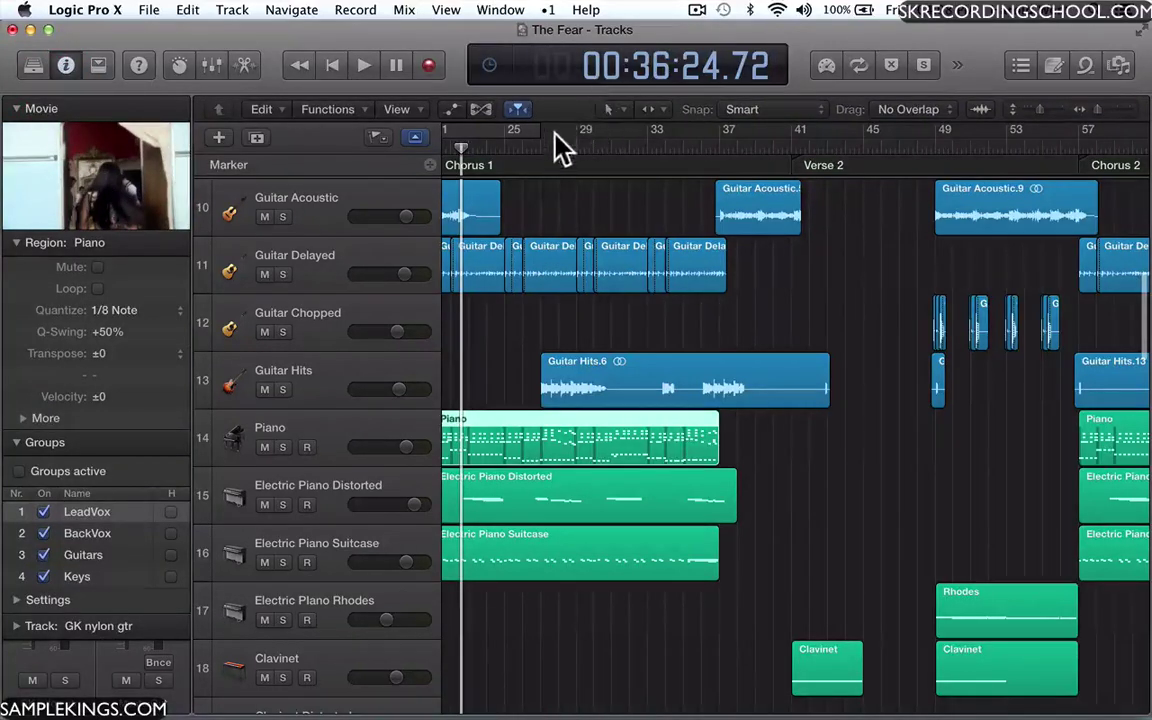
pyautogui.moveTo(561, 147); pyautogui.dragTo(562, 150)
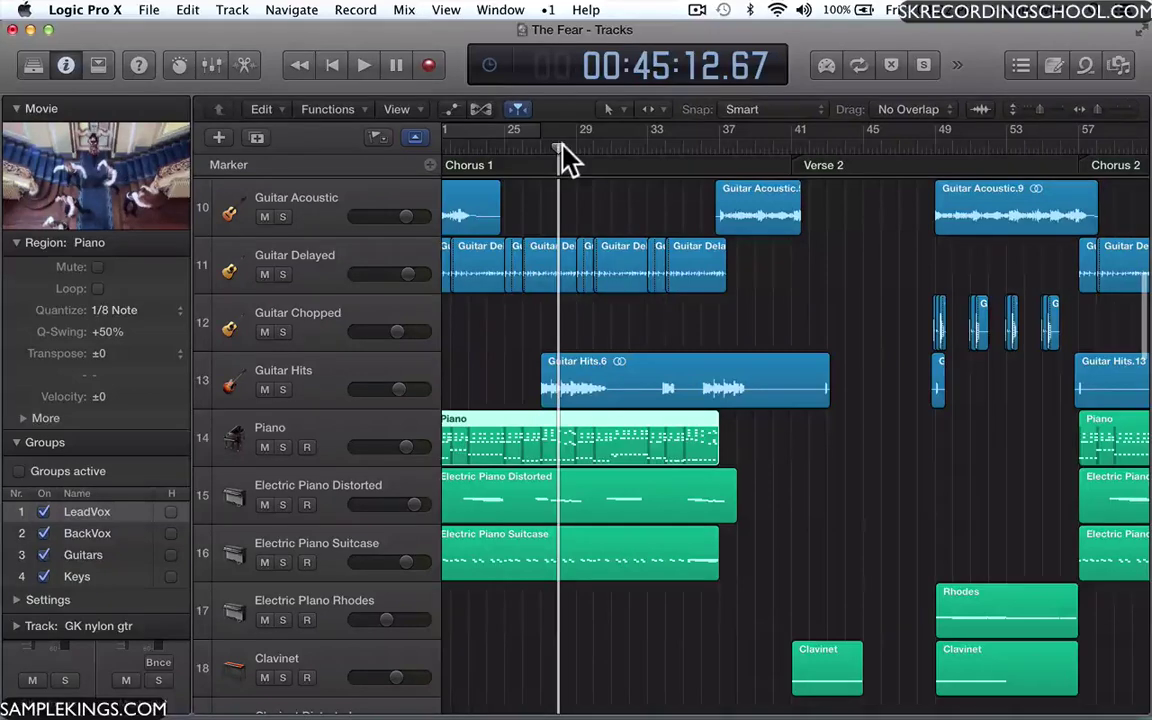
# Switch the LCD to the Custom display
pyautogui.click(499, 66)
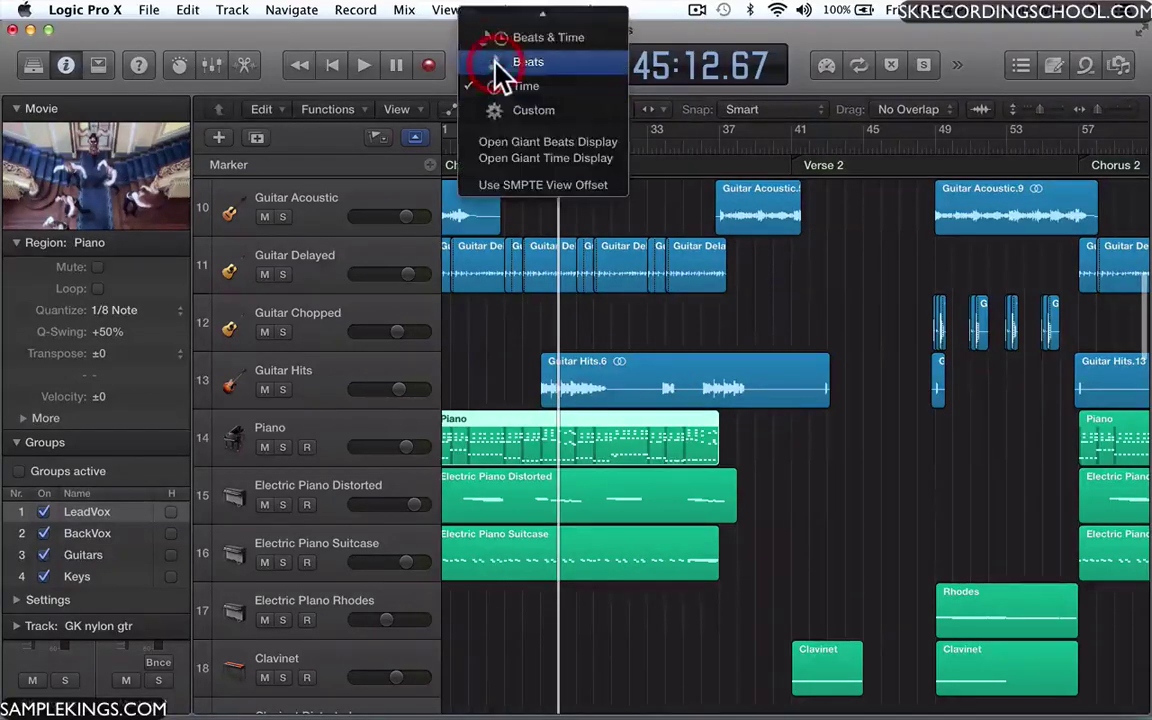
pyautogui.click(530, 110)
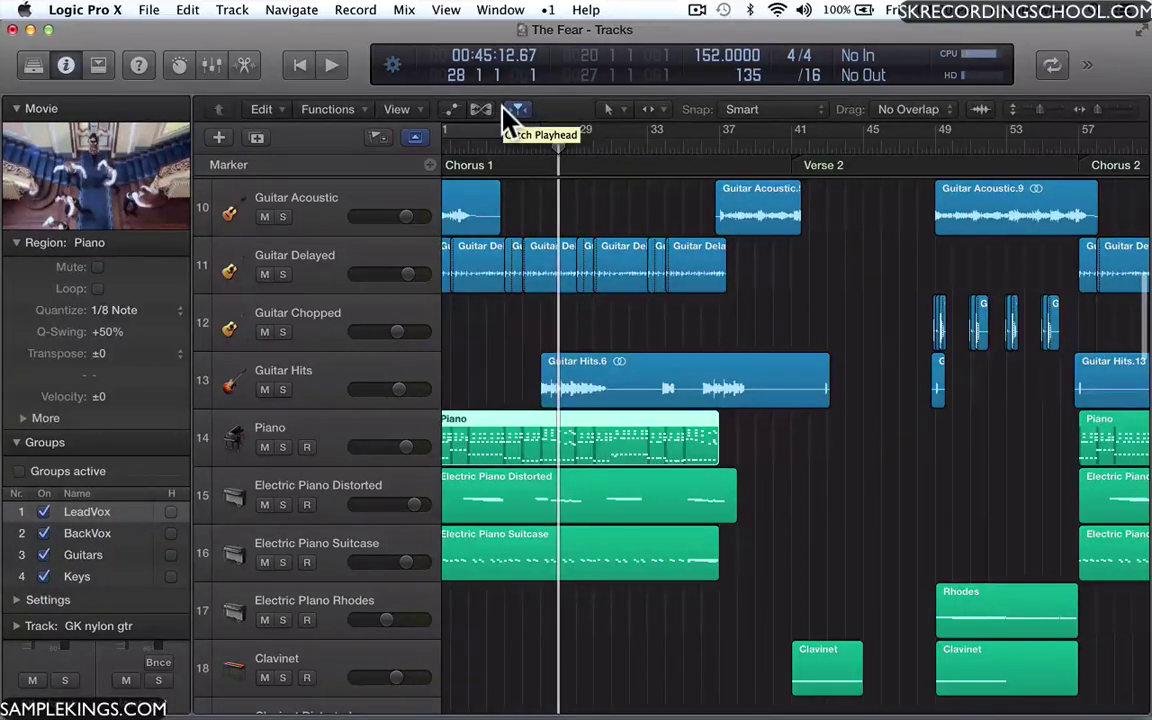
pyautogui.click(515, 110)
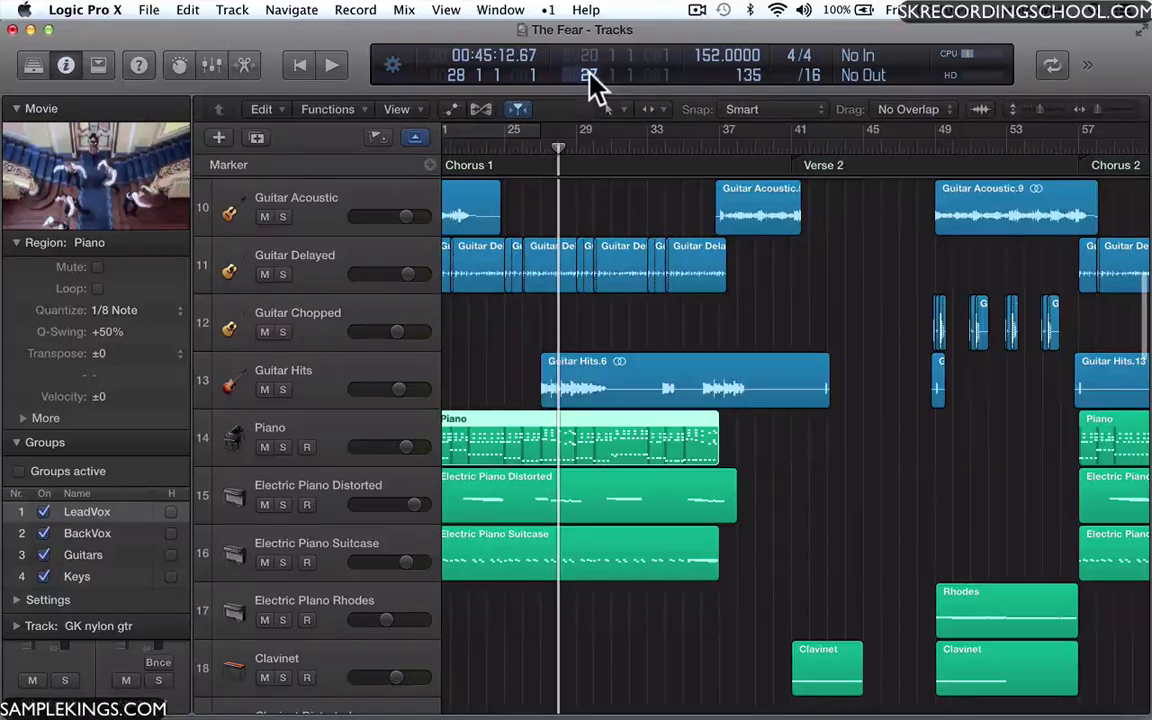
# Check the left and right locators in the LCD and ruler, and turn on Cycle mode
pyautogui.moveTo(591, 64); pyautogui.dragTo(593, 57)
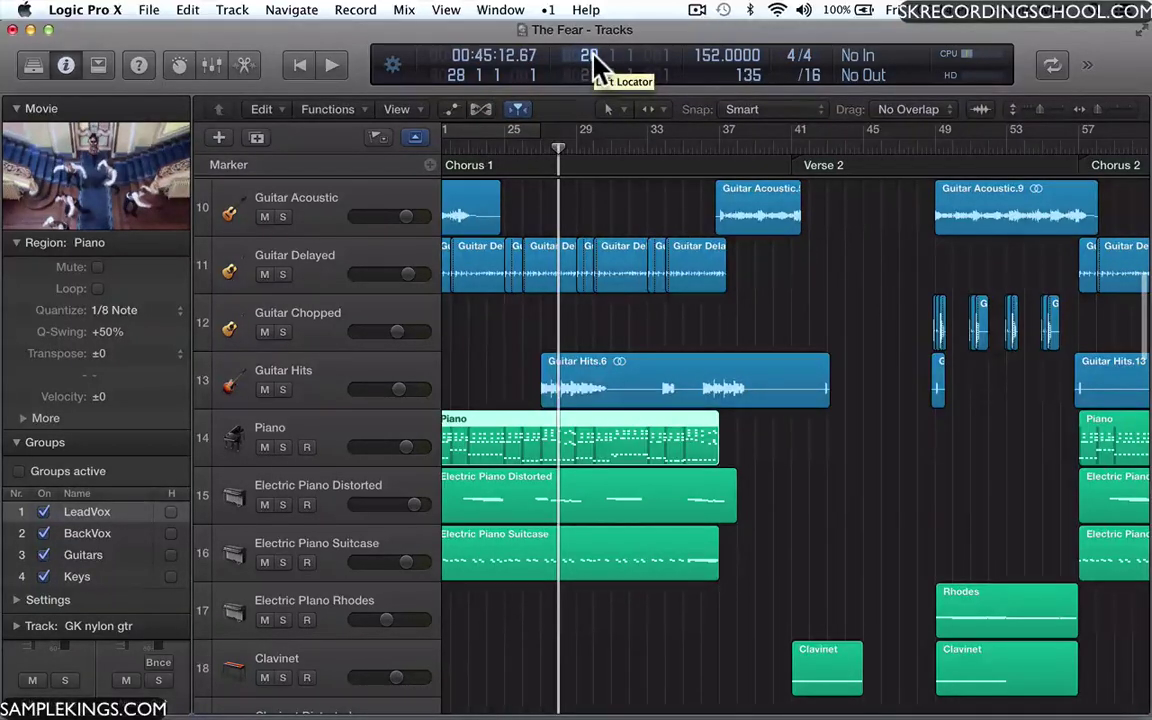
pyautogui.click(596, 85)
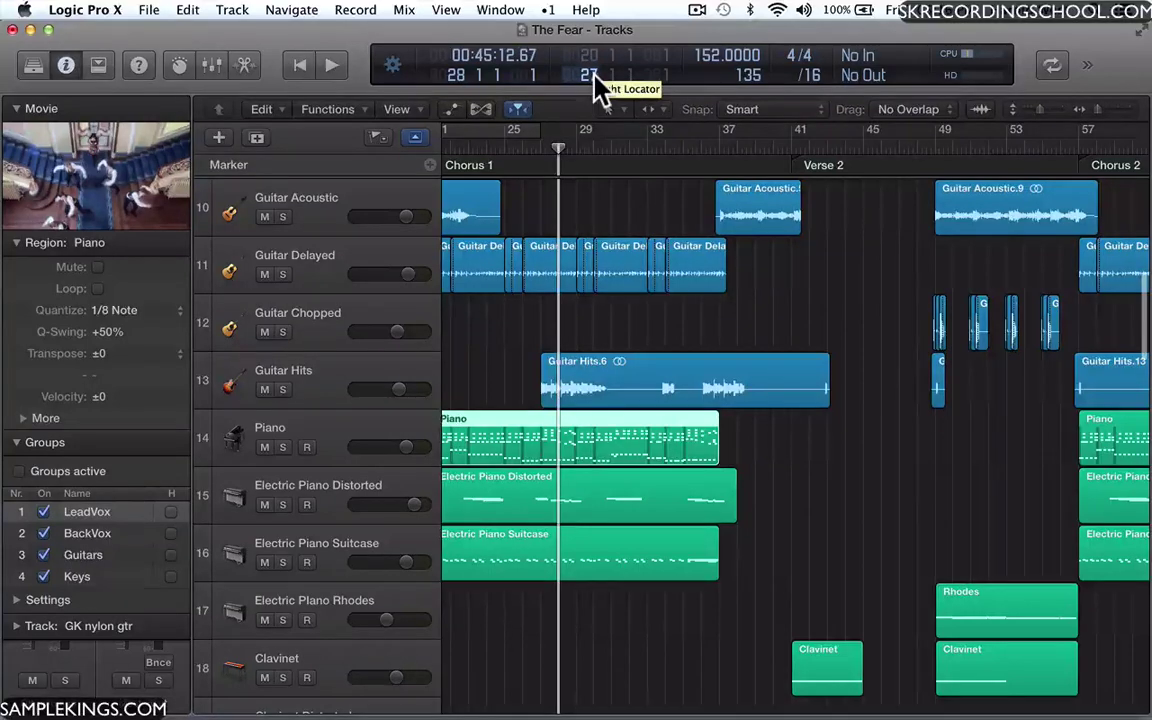
pyautogui.hscroll(-5, 605, 137)
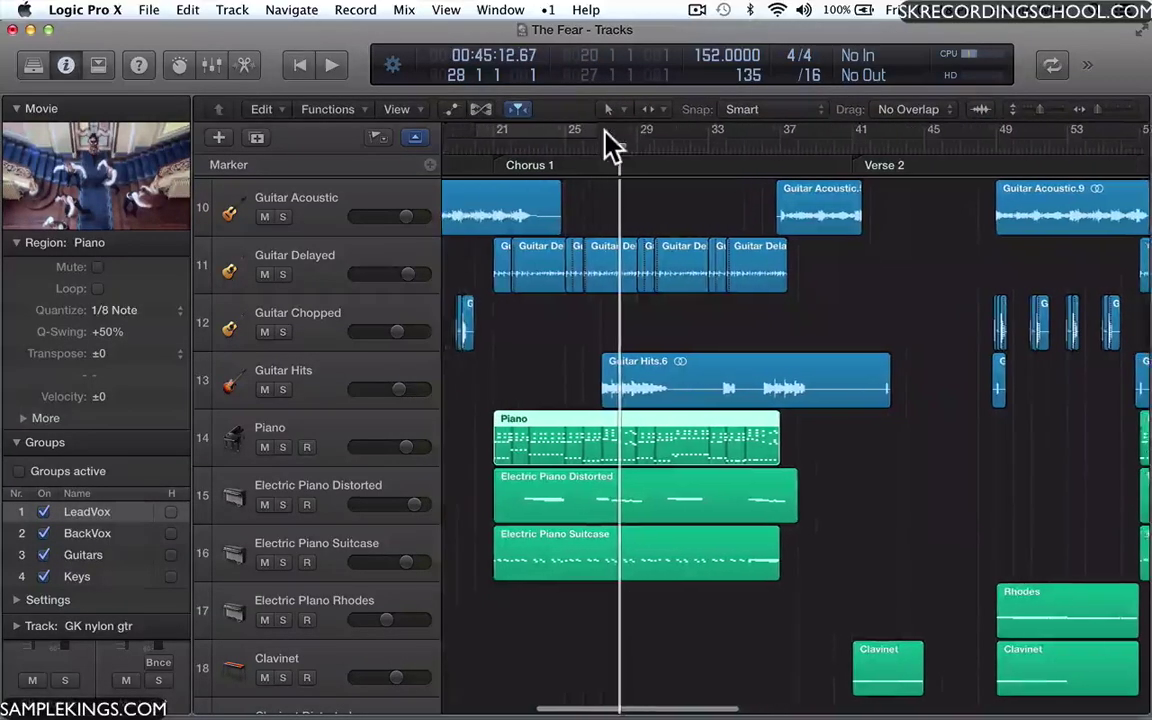
pyautogui.hscroll(-2, 607, 140)
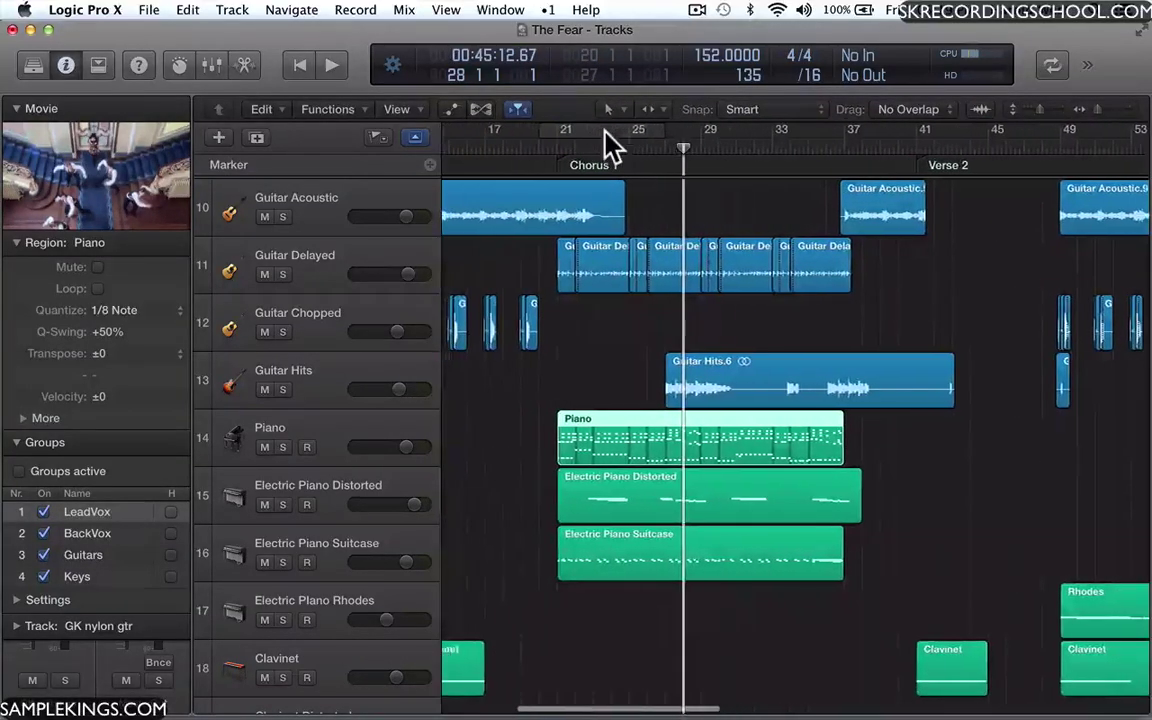
pyautogui.click(1055, 68)
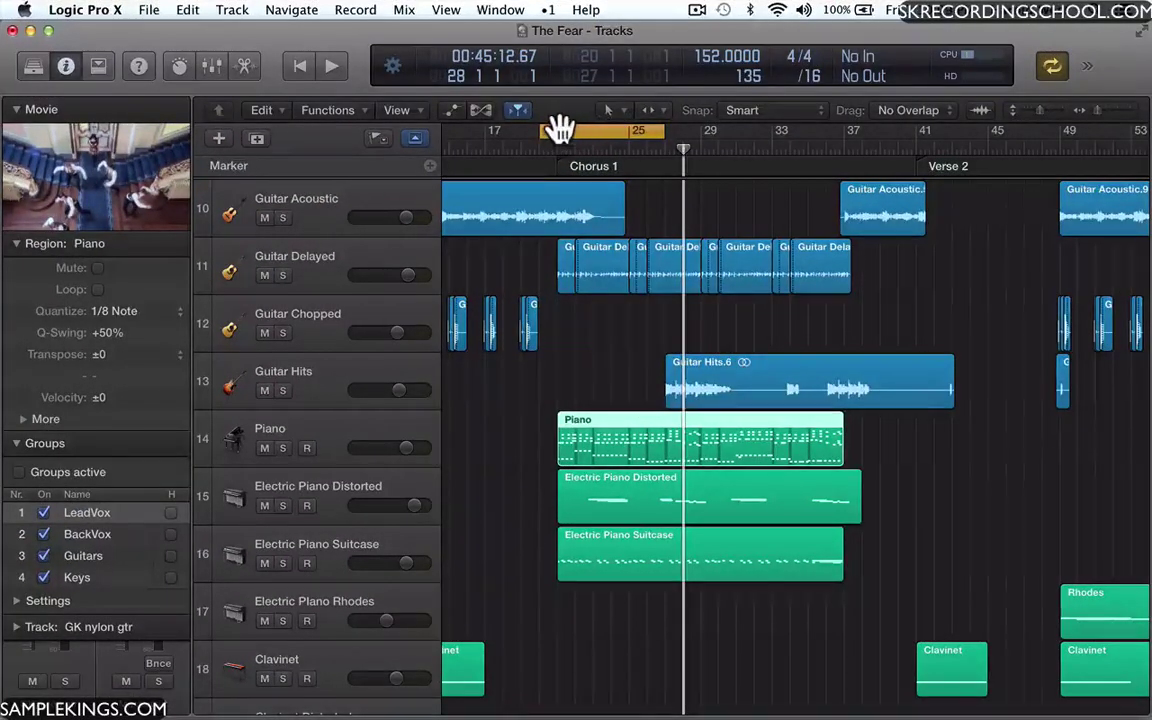
# Set the cycle range to bars 1 to 5 over the Intro and play it briefly
pyautogui.moveTo(585, 130)
pyautogui.mouseDown()
pyautogui.moveTo(600, 122)
pyautogui.moveTo(437, 147)
pyautogui.moveTo(473, 136)
pyautogui.moveTo(510, 145)
pyautogui.mouseUp()
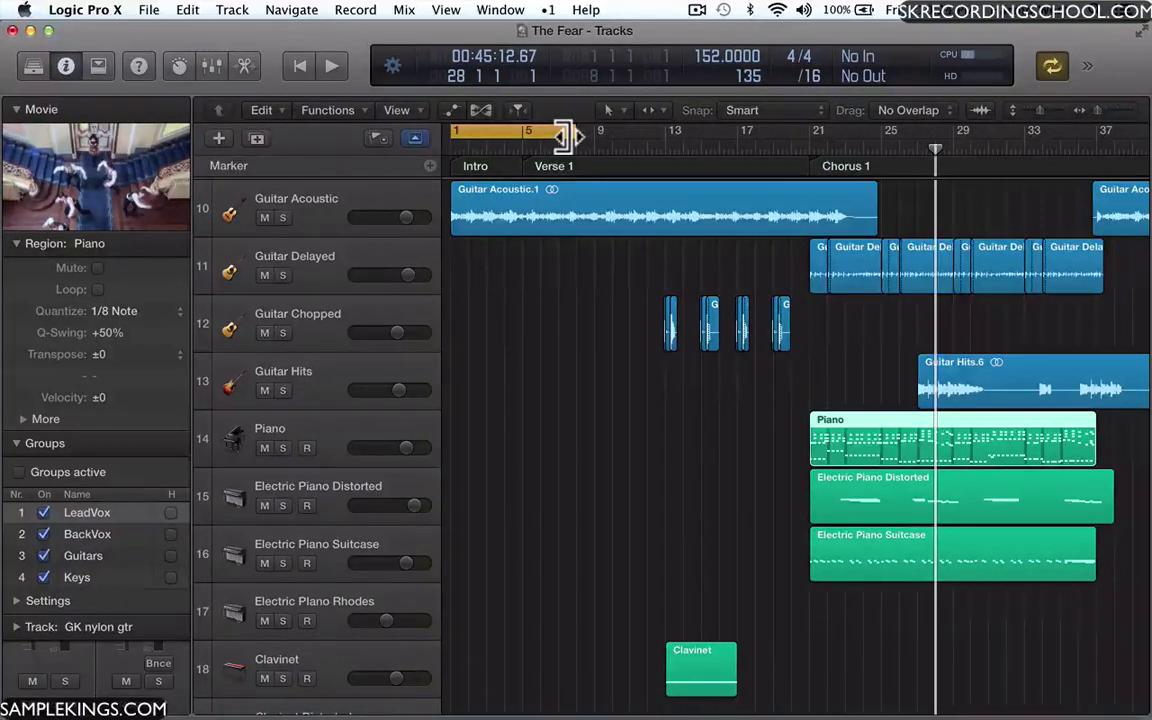
pyautogui.moveTo(565, 136); pyautogui.dragTo(512, 137)
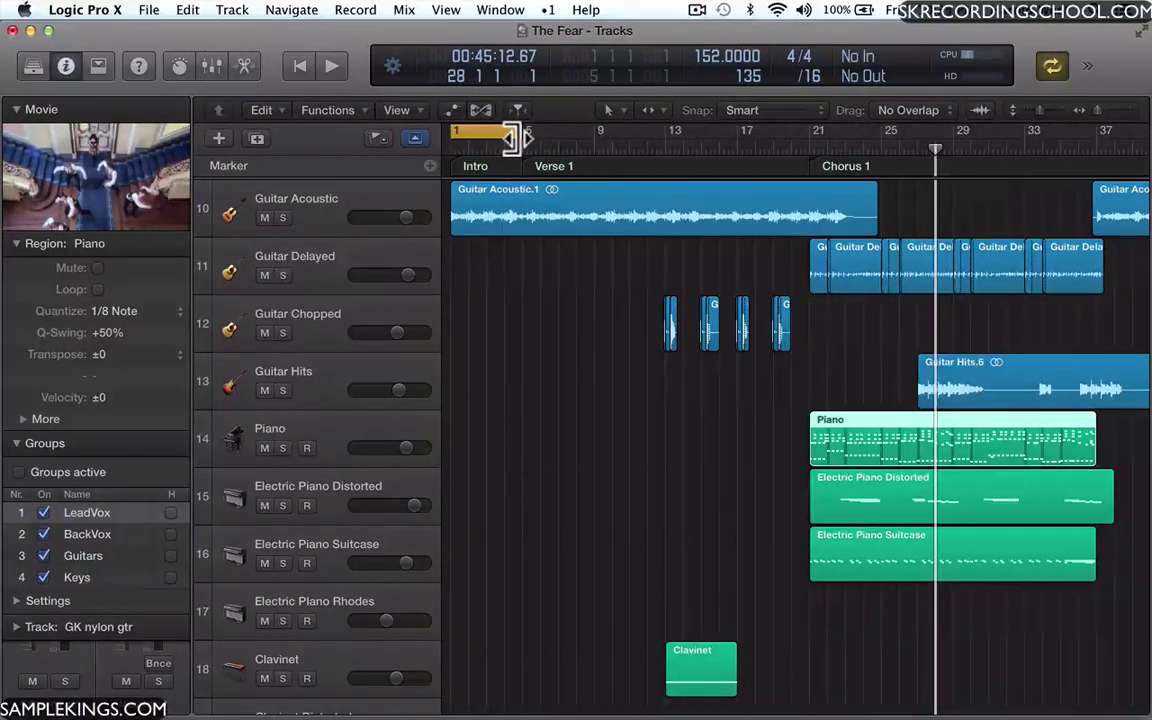
pyautogui.press('space')
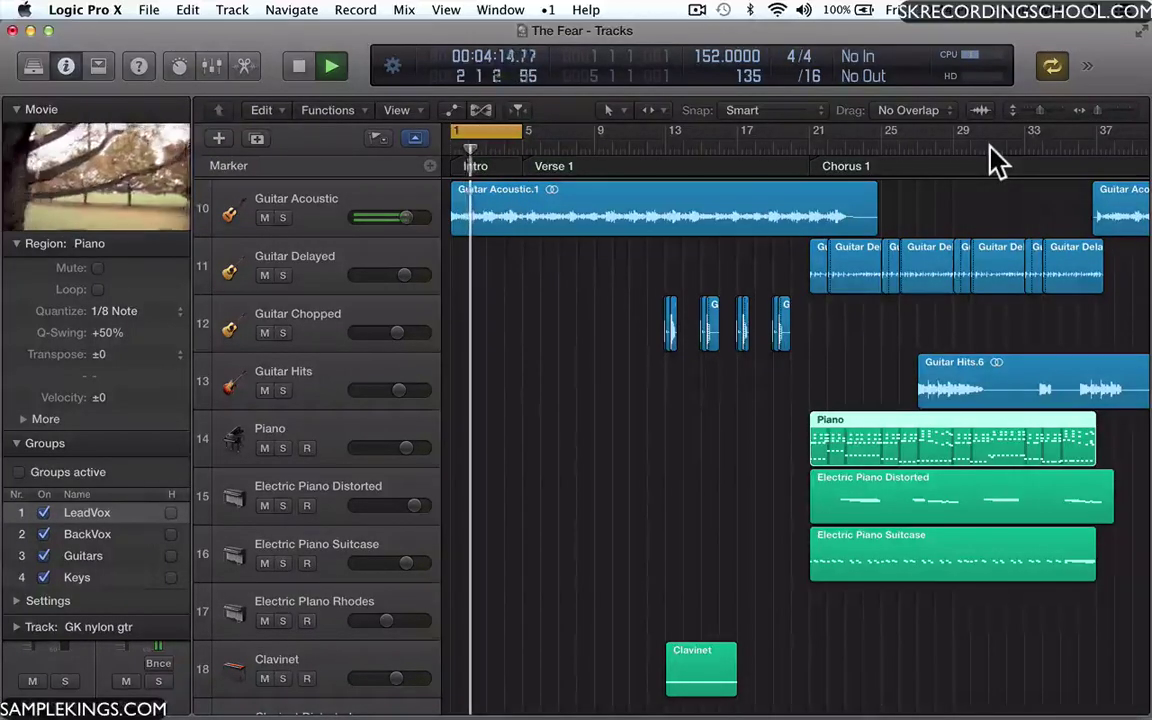
pyautogui.press('space')
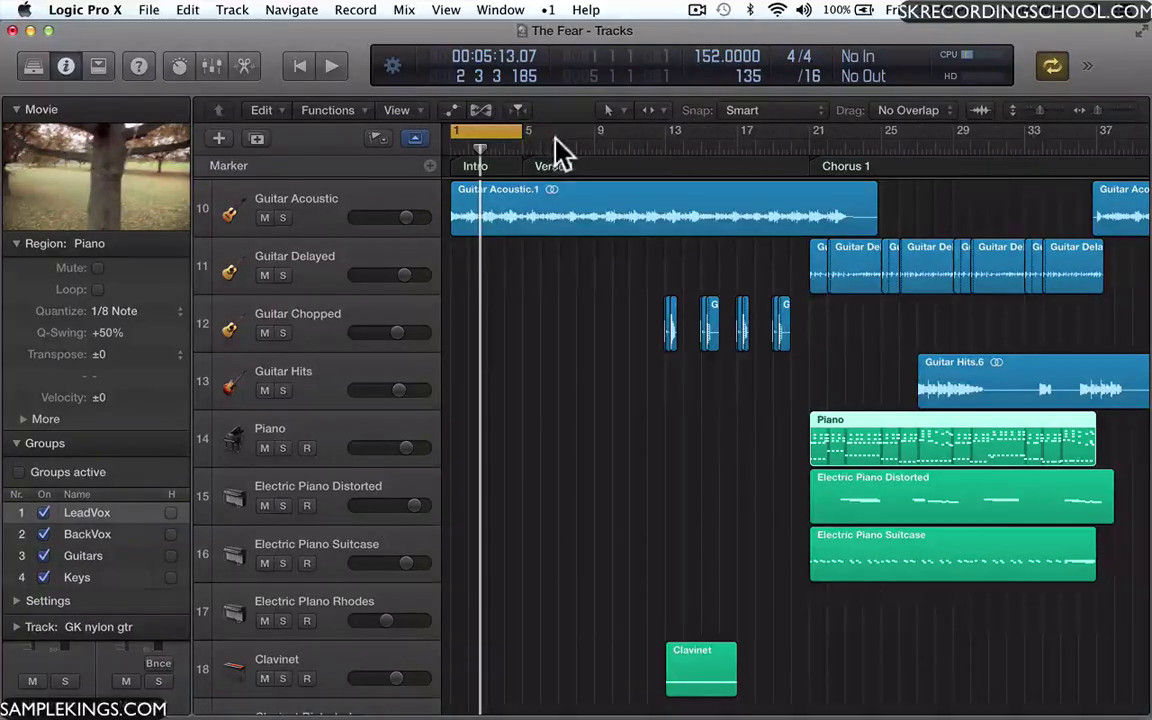
# Set the cycle range to bars 21 to 25 at the start of Chorus 1 and play it briefly
pyautogui.moveTo(514, 134); pyautogui.dragTo(870, 154)
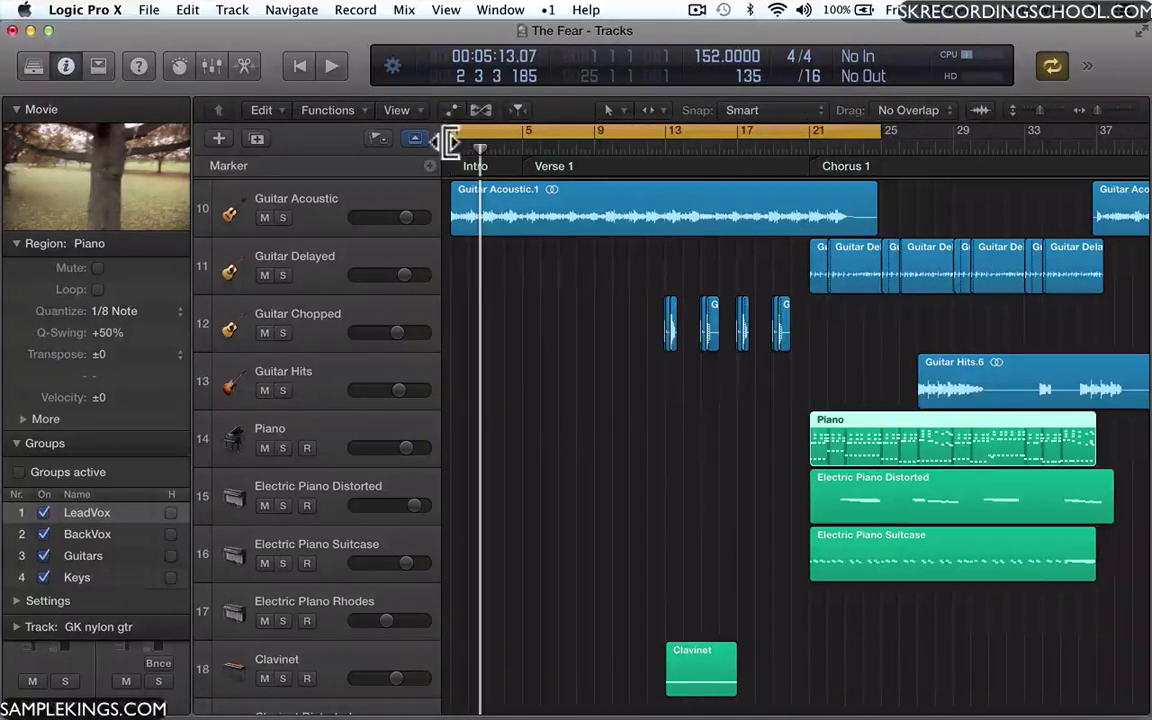
pyautogui.moveTo(449, 140); pyautogui.dragTo(808, 136)
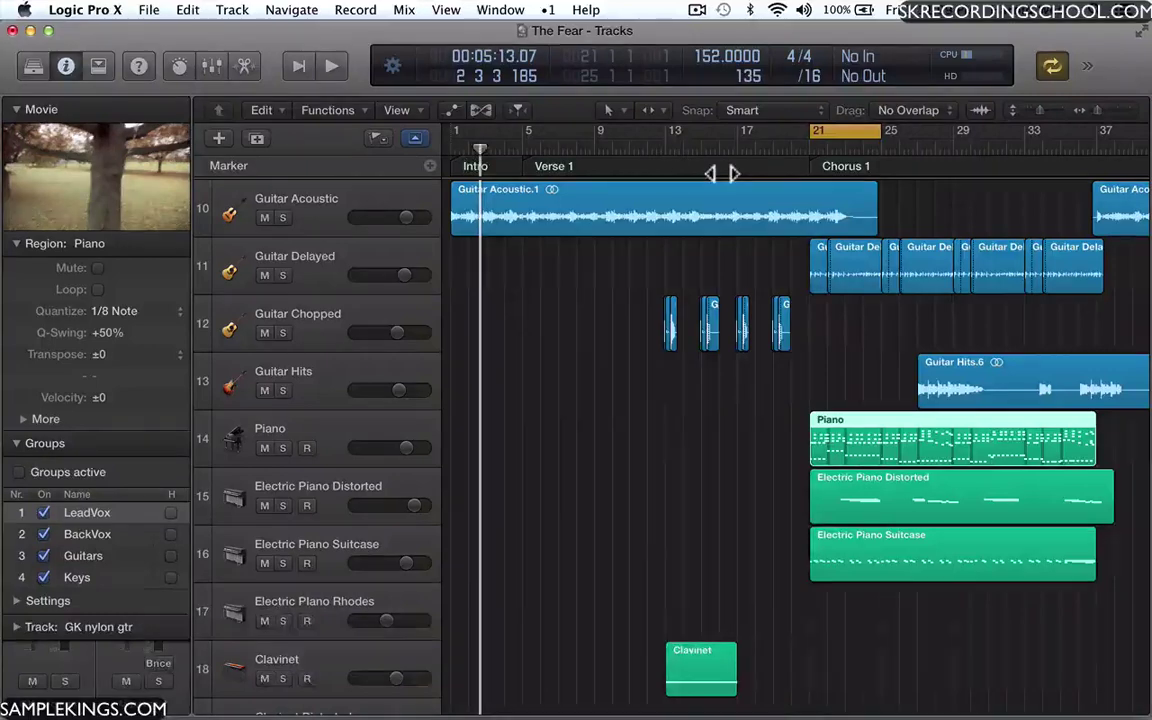
pyautogui.press('space')
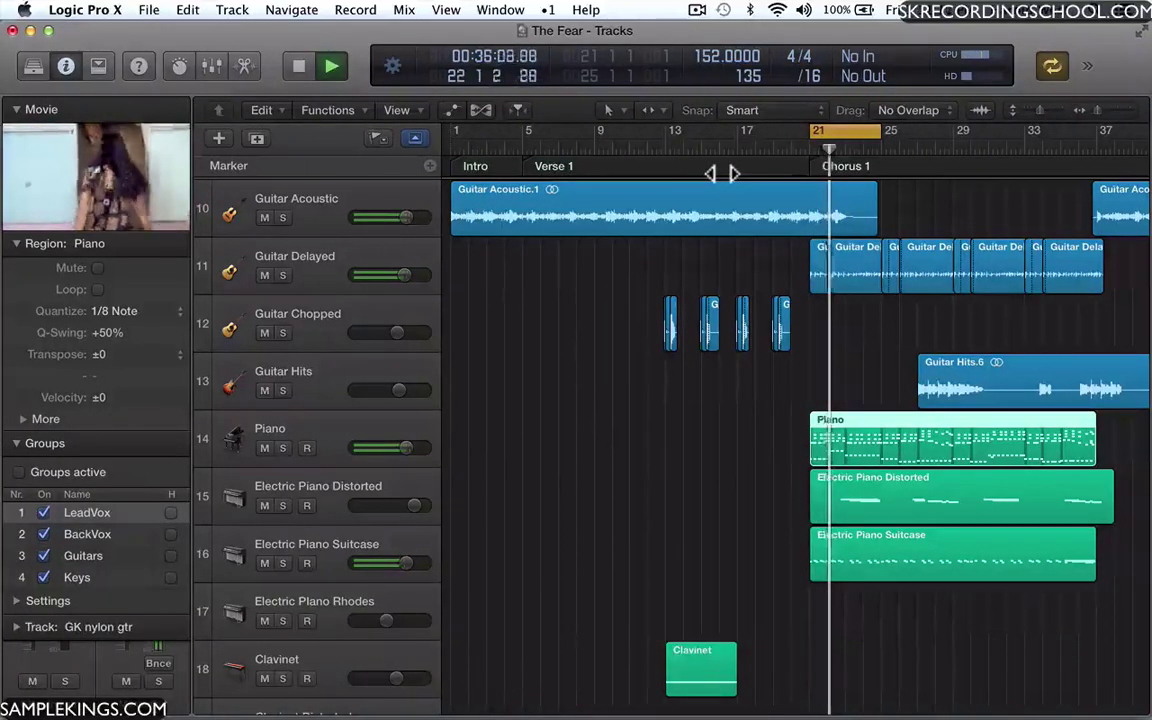
pyautogui.press('space')
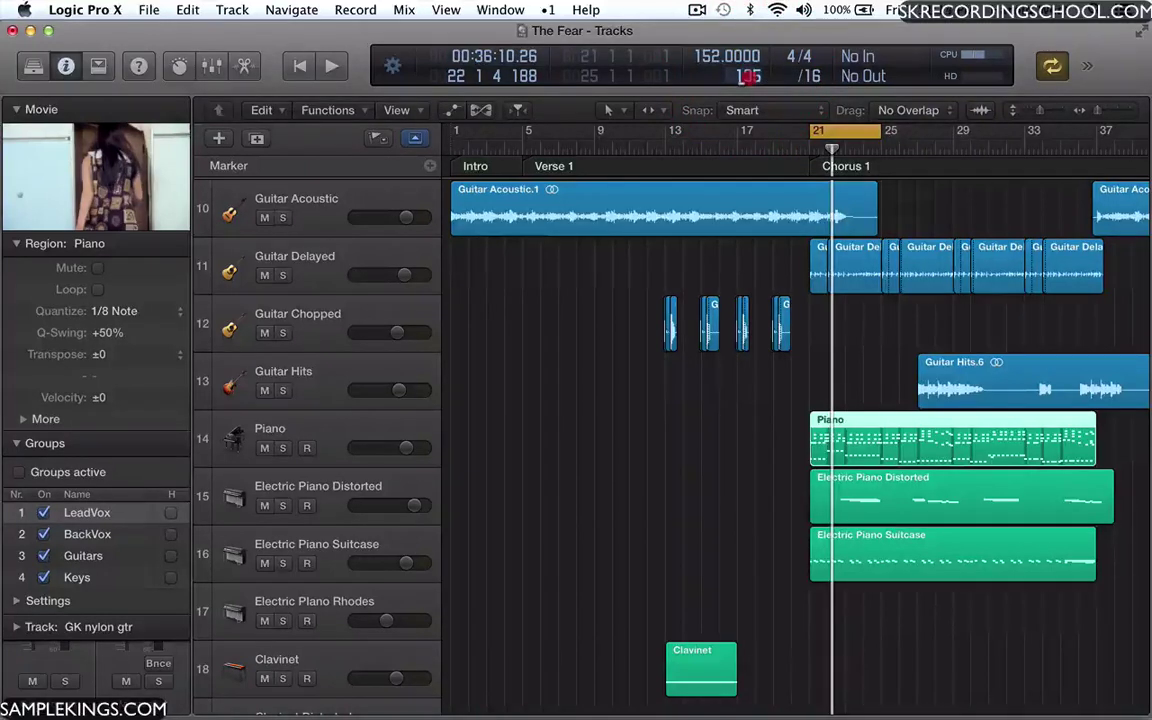
# Set the project end to 134 and place the cycle range between locators 5 3 3 and 35 3 3
pyautogui.moveTo(748, 78); pyautogui.dragTo(748, 88)
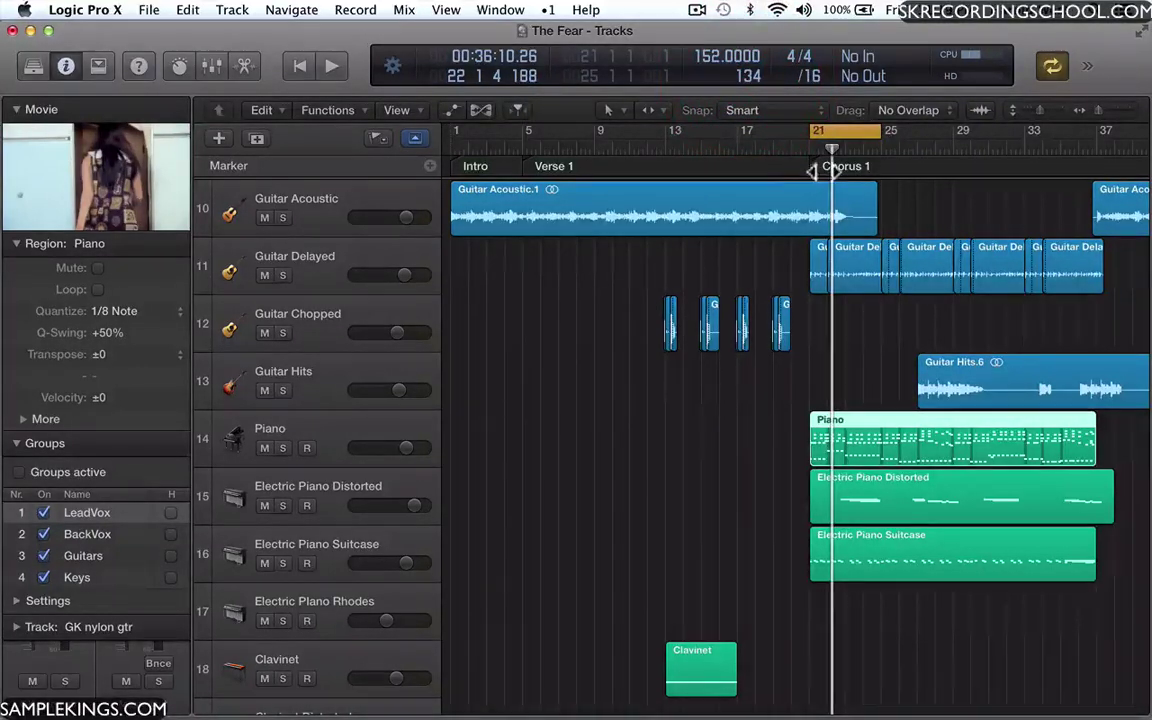
pyautogui.moveTo(856, 129); pyautogui.dragTo(779, 129)
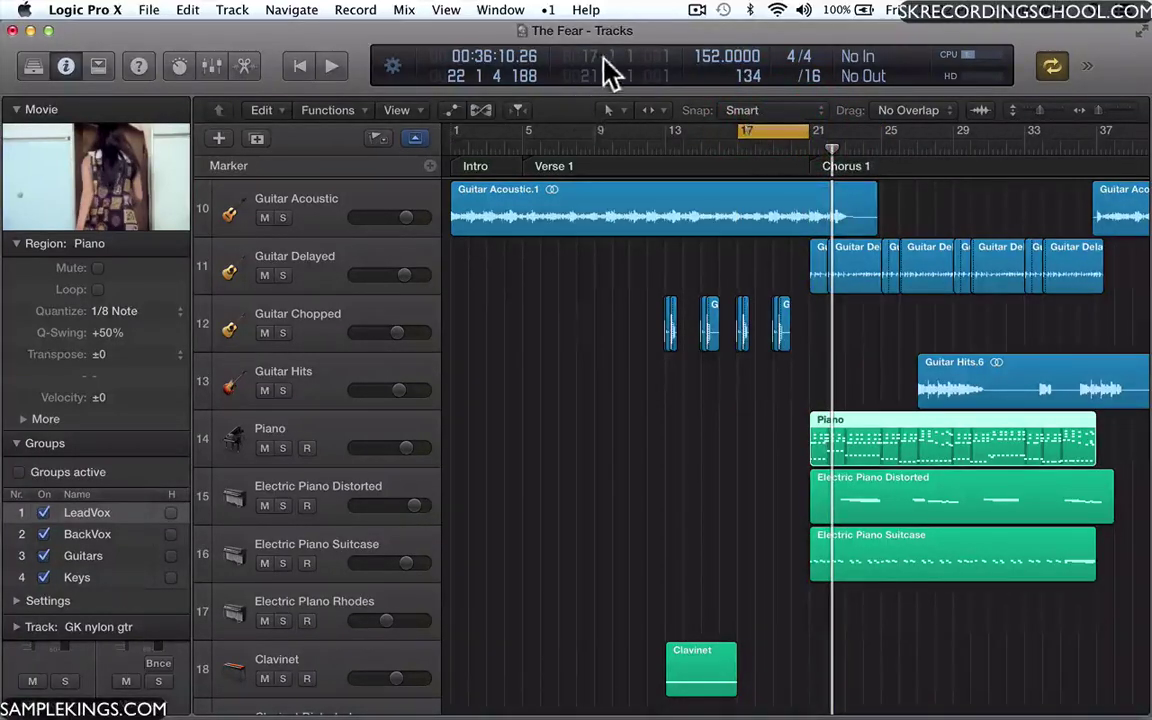
pyautogui.click(586, 58)
pyautogui.moveTo(588, 68)
pyautogui.mouseDown()
pyautogui.moveTo(578, 90)
pyautogui.moveTo(567, 61)
pyautogui.moveTo(576, 57)
pyautogui.mouseUp()
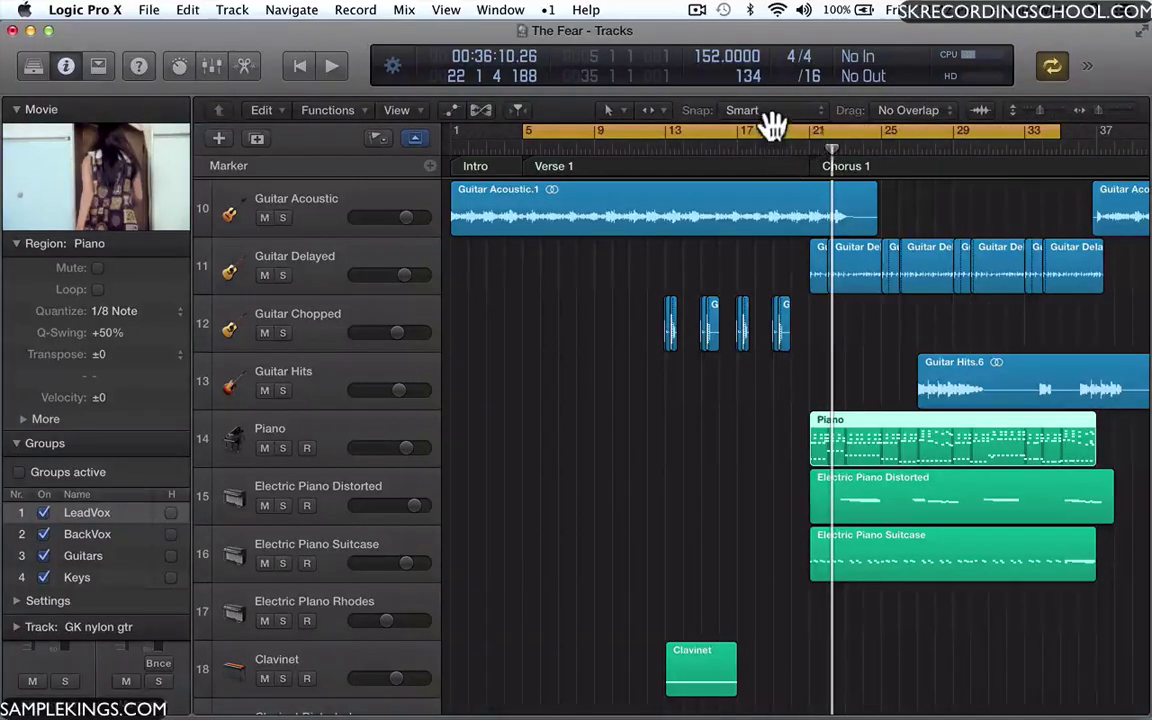
pyautogui.moveTo(770, 128)
pyautogui.mouseDown()
pyautogui.moveTo(848, 134)
pyautogui.moveTo(783, 134)
pyautogui.mouseUp()
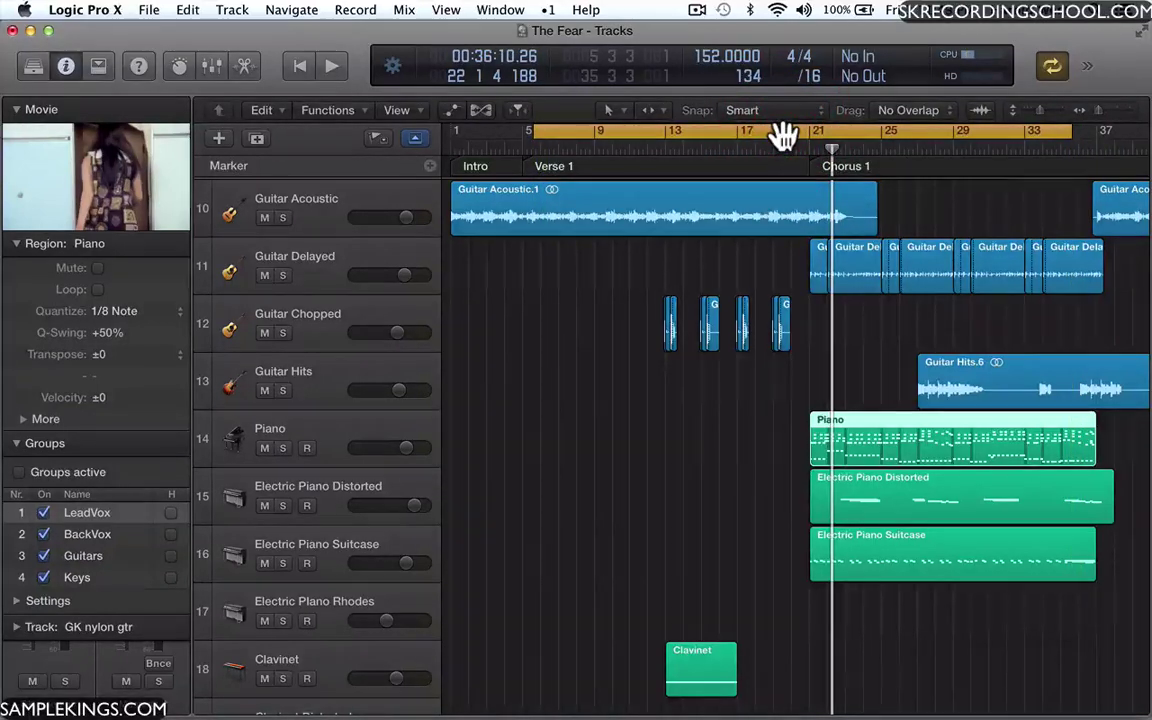
# Customize the control bar: try the Play from Left Locator option on and off, and remove the Pause button from the transport
pyautogui.click(431, 76)
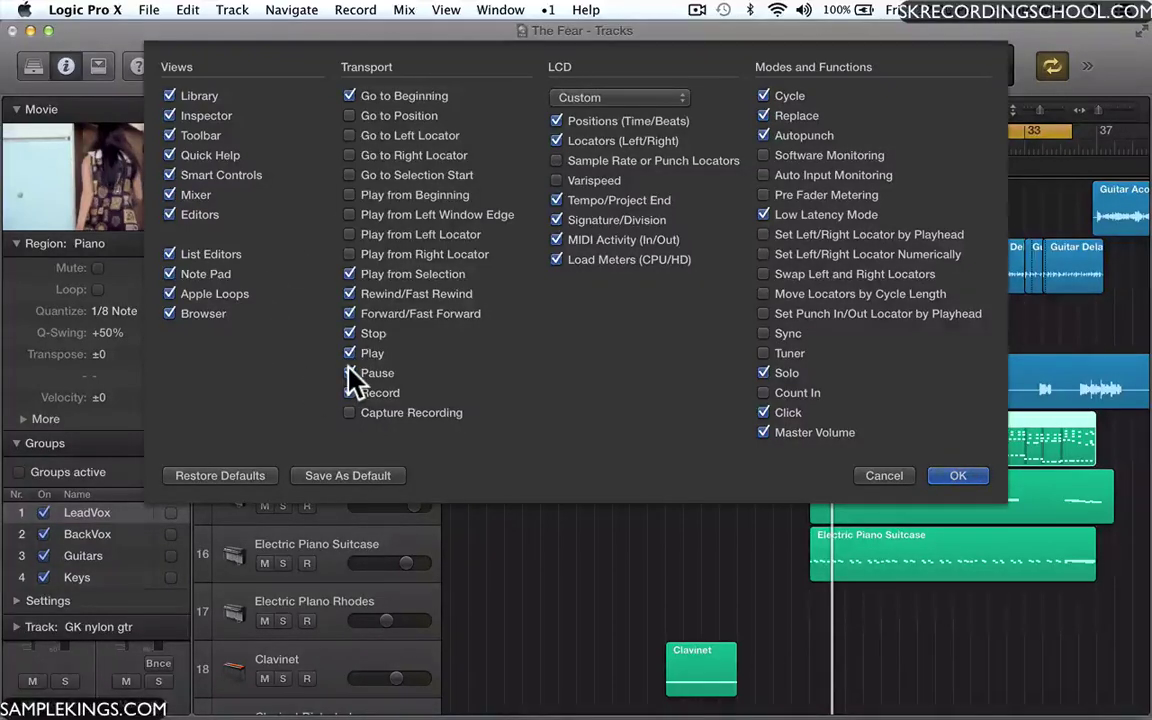
pyautogui.click(349, 255)
pyautogui.click(349, 234)
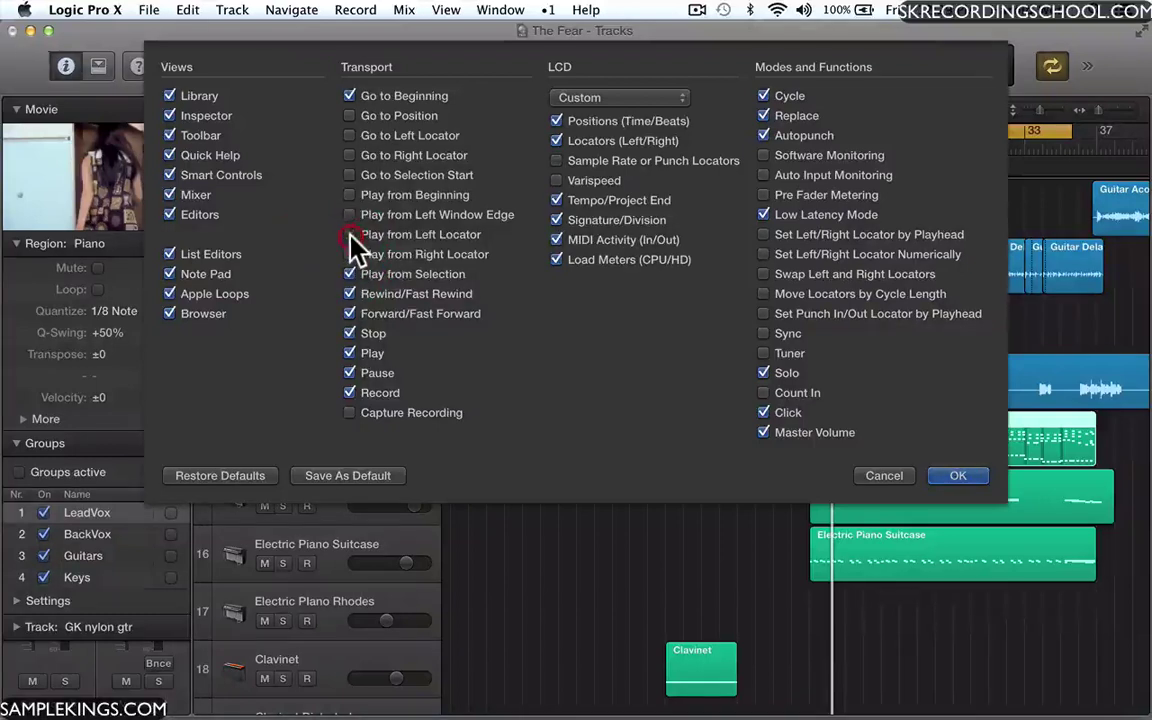
pyautogui.click(349, 234)
pyautogui.click(349, 254)
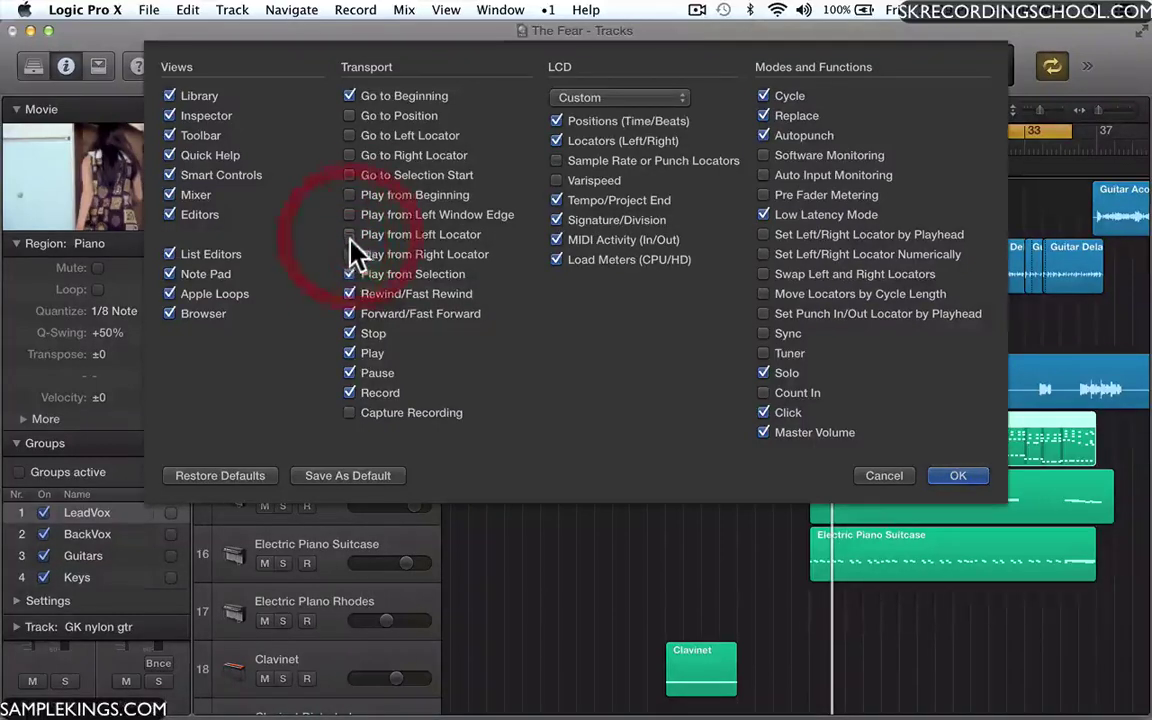
pyautogui.click(349, 372)
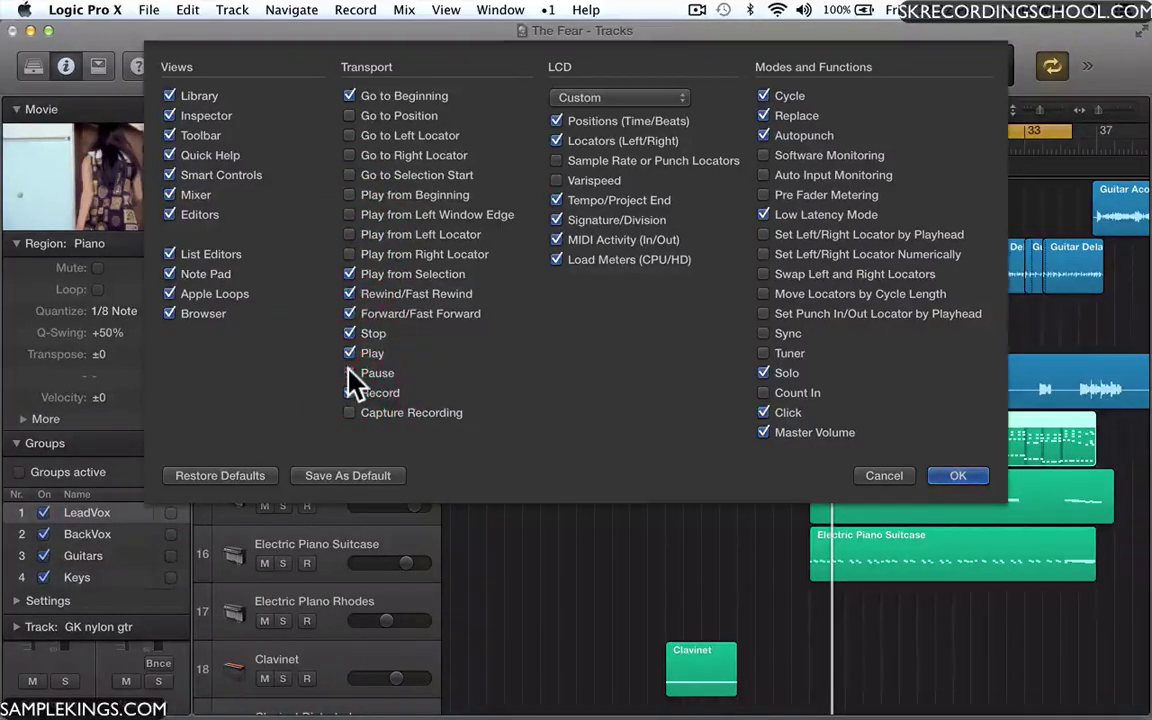
pyautogui.click(963, 473)
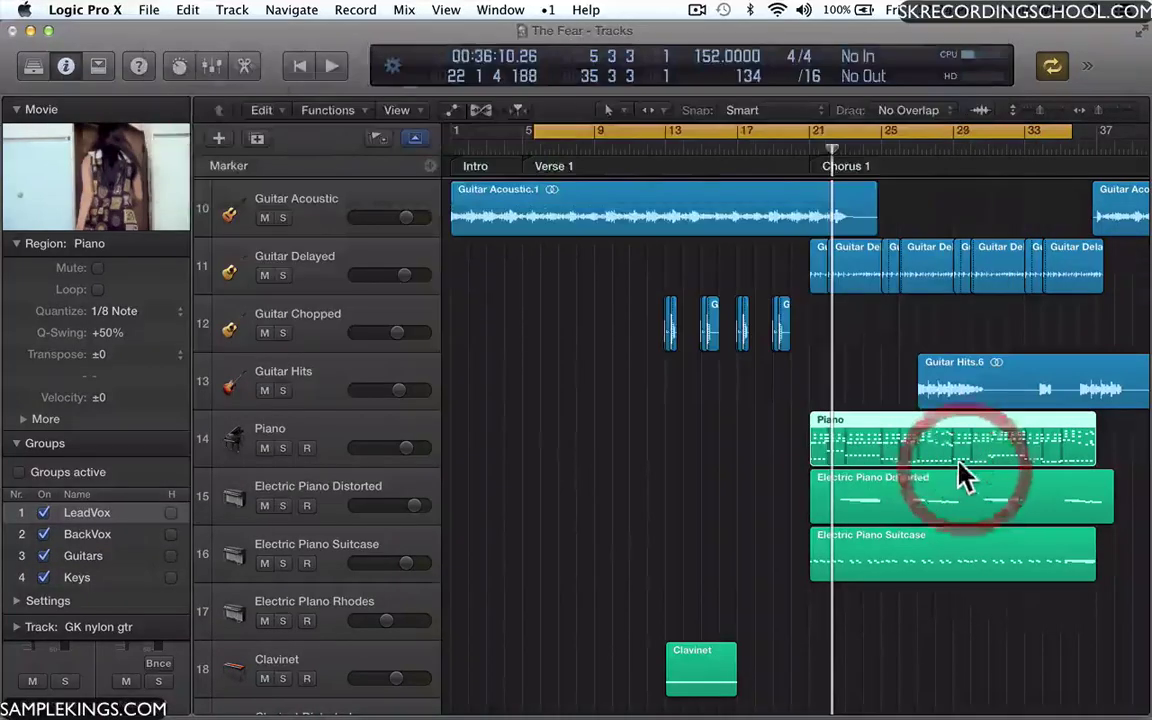
# Switch the LCD to Beats & Project and restore the Pause button in the control bar's transport options
pyautogui.click(402, 62)
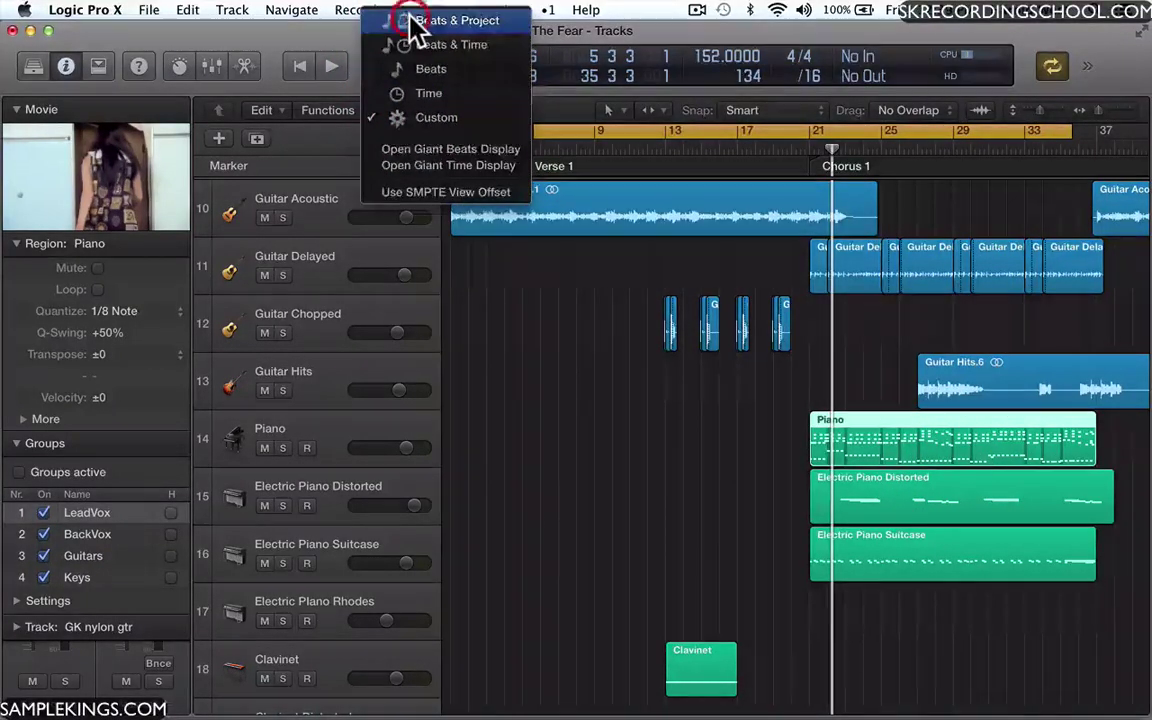
pyautogui.click(414, 22)
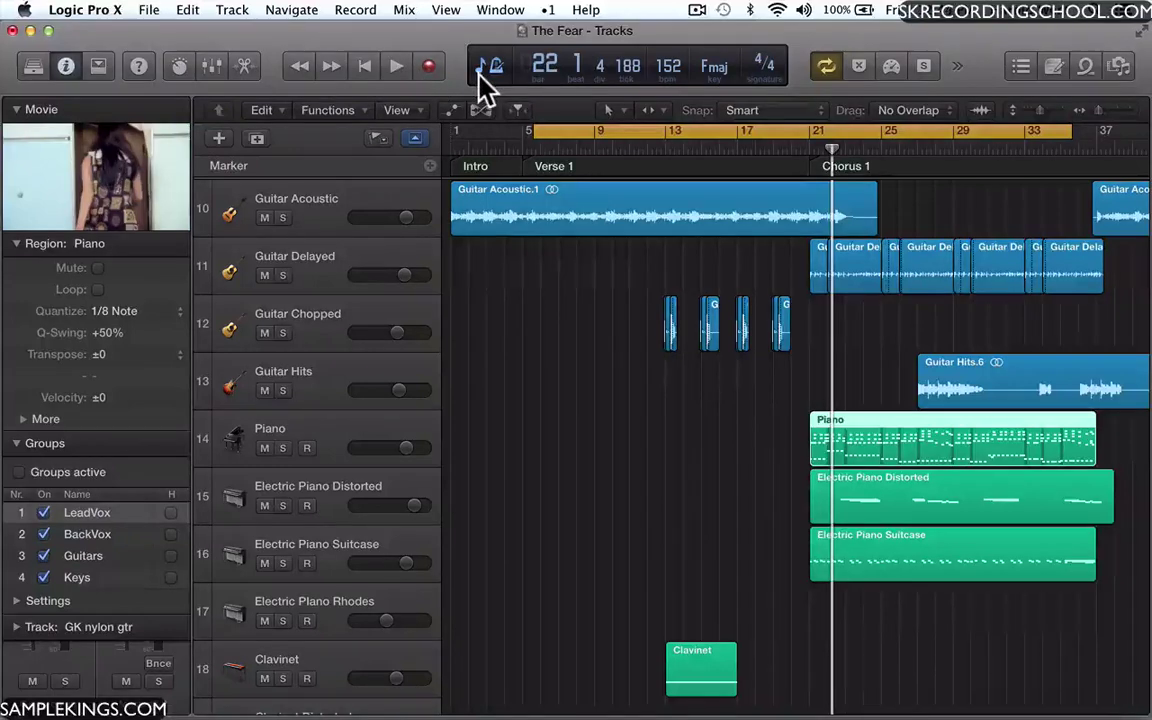
pyautogui.click(519, 85)
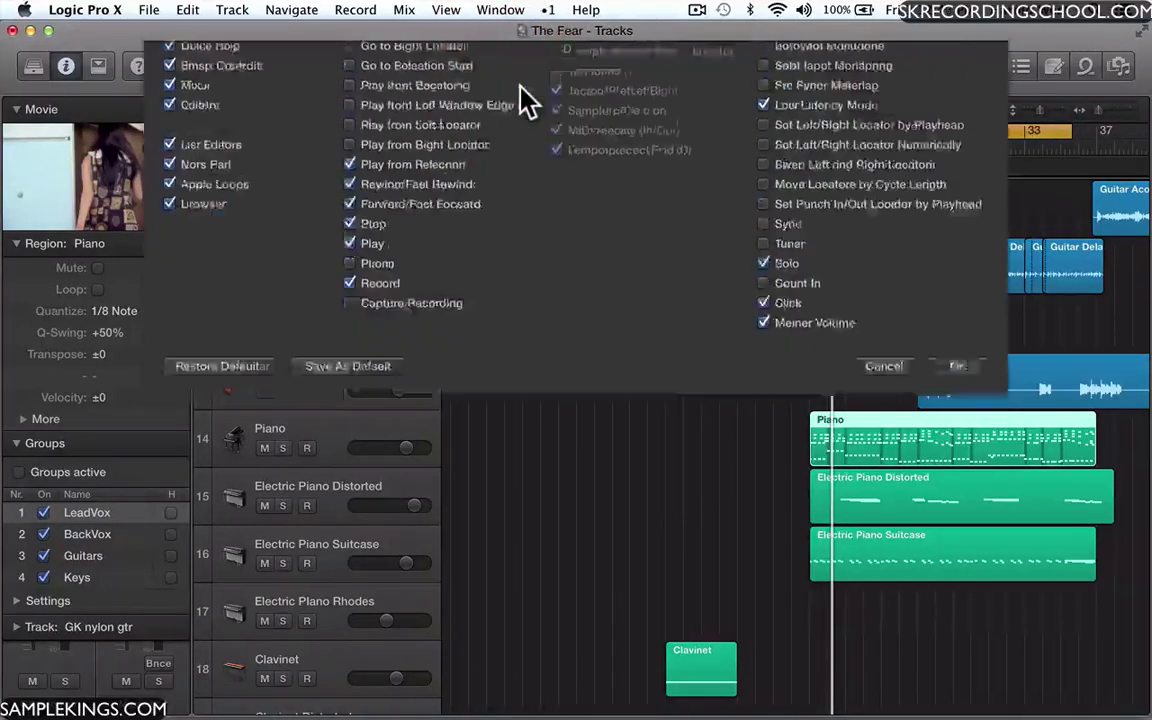
pyautogui.click(349, 373)
pyautogui.click(349, 392)
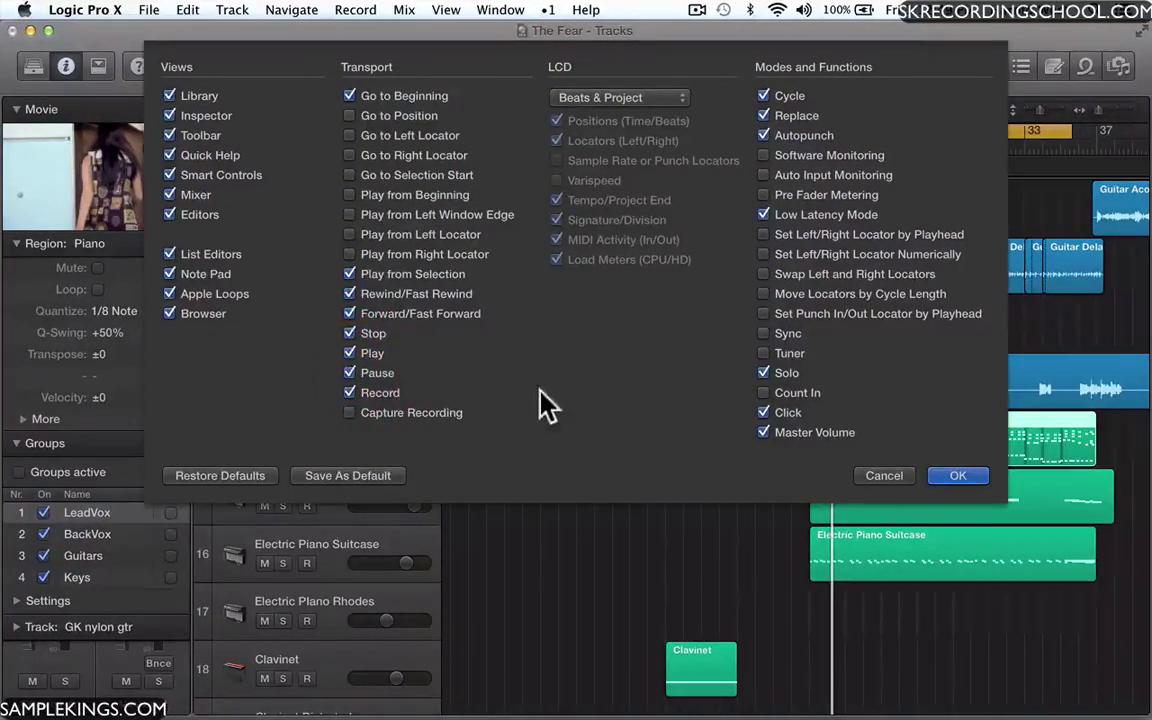
pyautogui.click(957, 476)
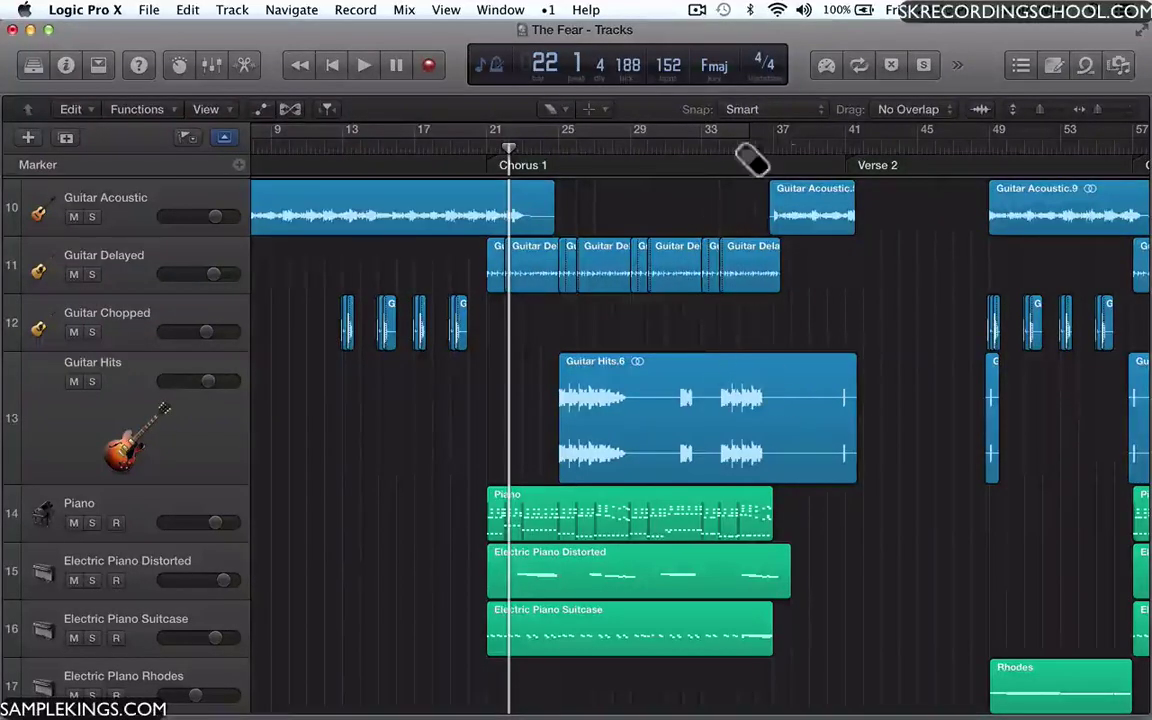
# Turn on Cycle mode, shift the cycle range to about bars 15 to 45, and turn Cycle mode off
pyautogui.click(866, 64)
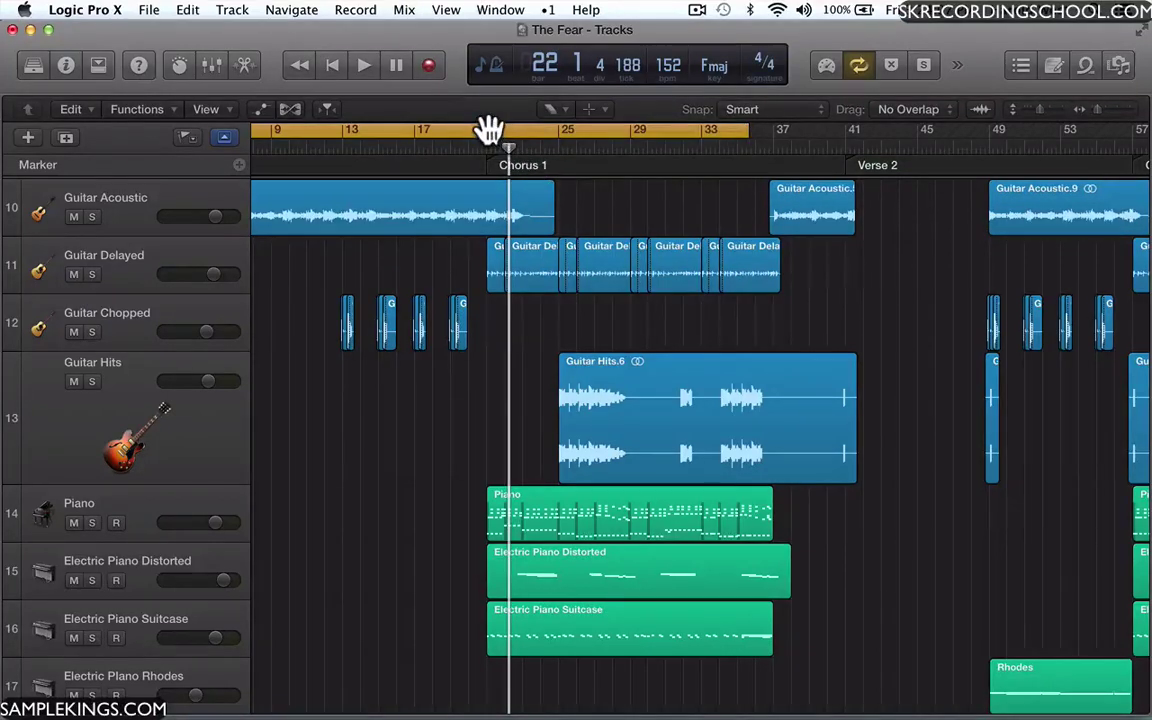
pyautogui.moveTo(502, 128); pyautogui.dragTo(654, 118)
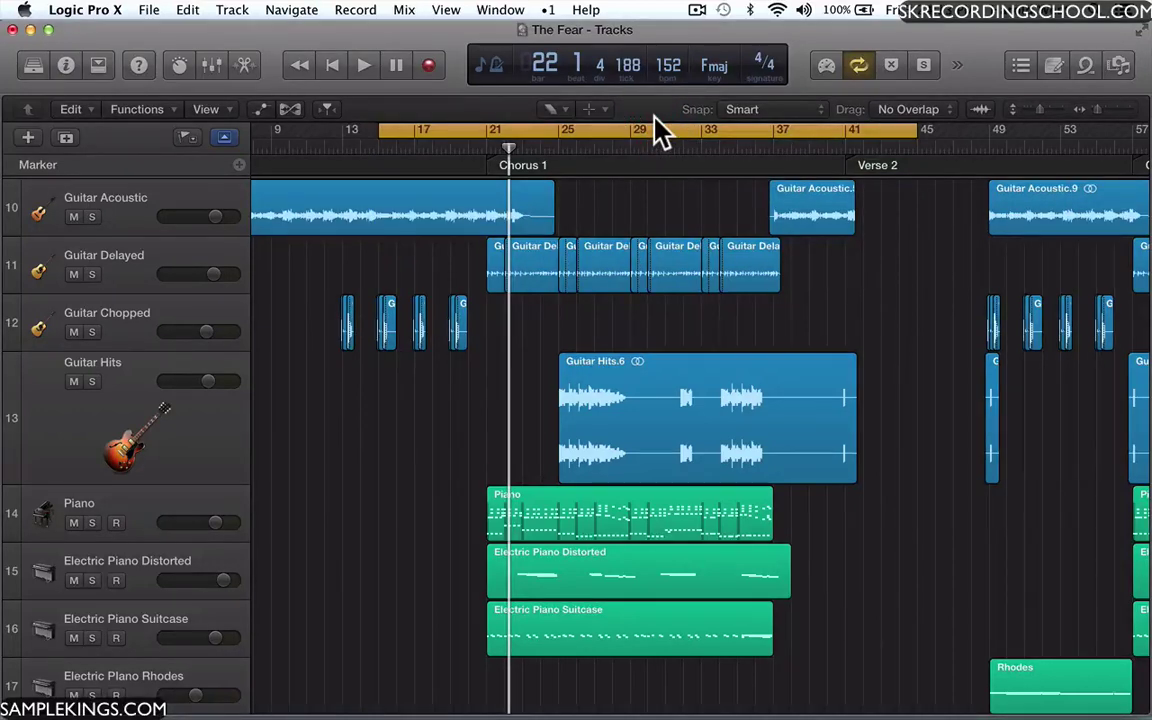
pyautogui.click(847, 70)
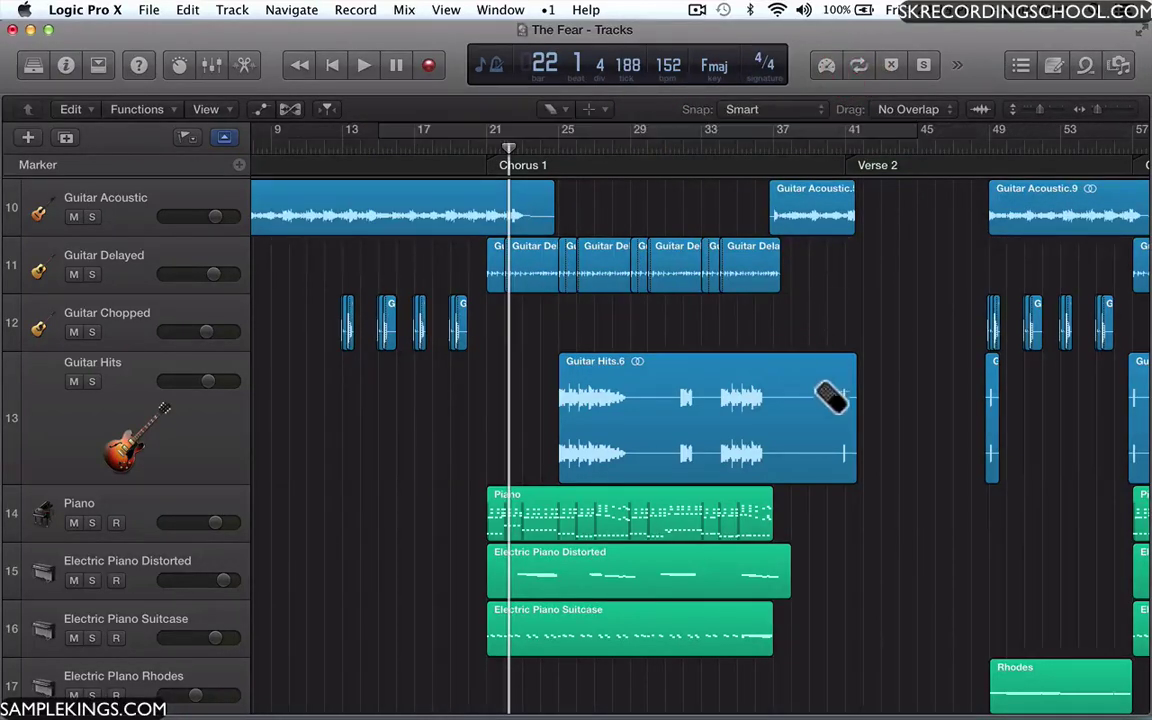
# Choose the Pointer Tool and move the Guitar Hits.6 region earlier so it starts at about bar 23
pyautogui.click(556, 107)
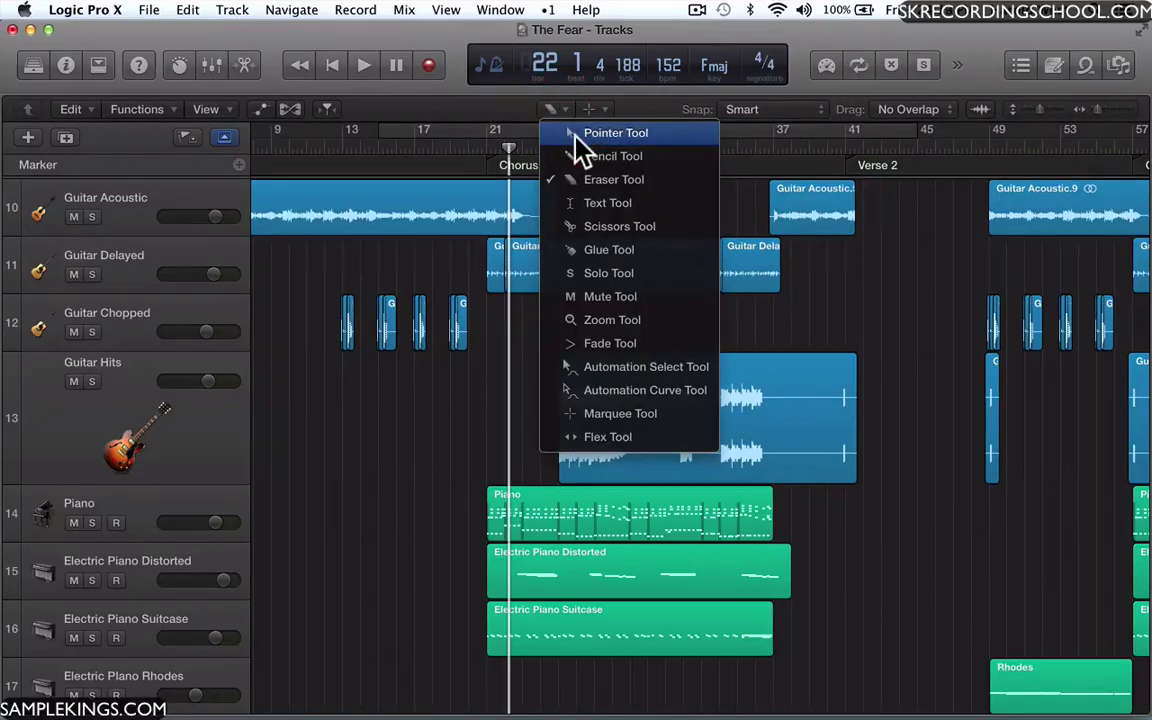
pyautogui.click(575, 134)
pyautogui.click(556, 110)
pyautogui.click(587, 140)
pyautogui.moveTo(773, 436); pyautogui.dragTo(743, 420)
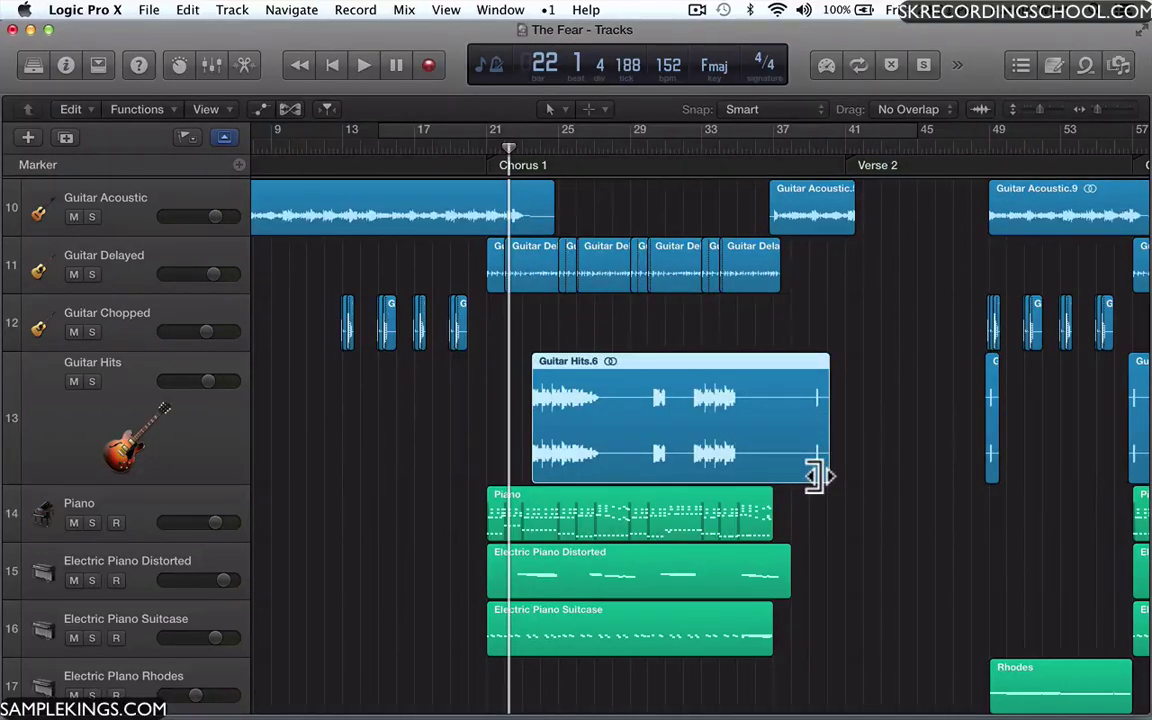
# Shorten the Guitar Hits.6 region from its end to about 4 bars, keeping only the first guitar hit
pyautogui.moveTo(816, 476)
pyautogui.mouseDown()
pyautogui.moveTo(724, 481)
pyautogui.moveTo(814, 468)
pyautogui.mouseUp()
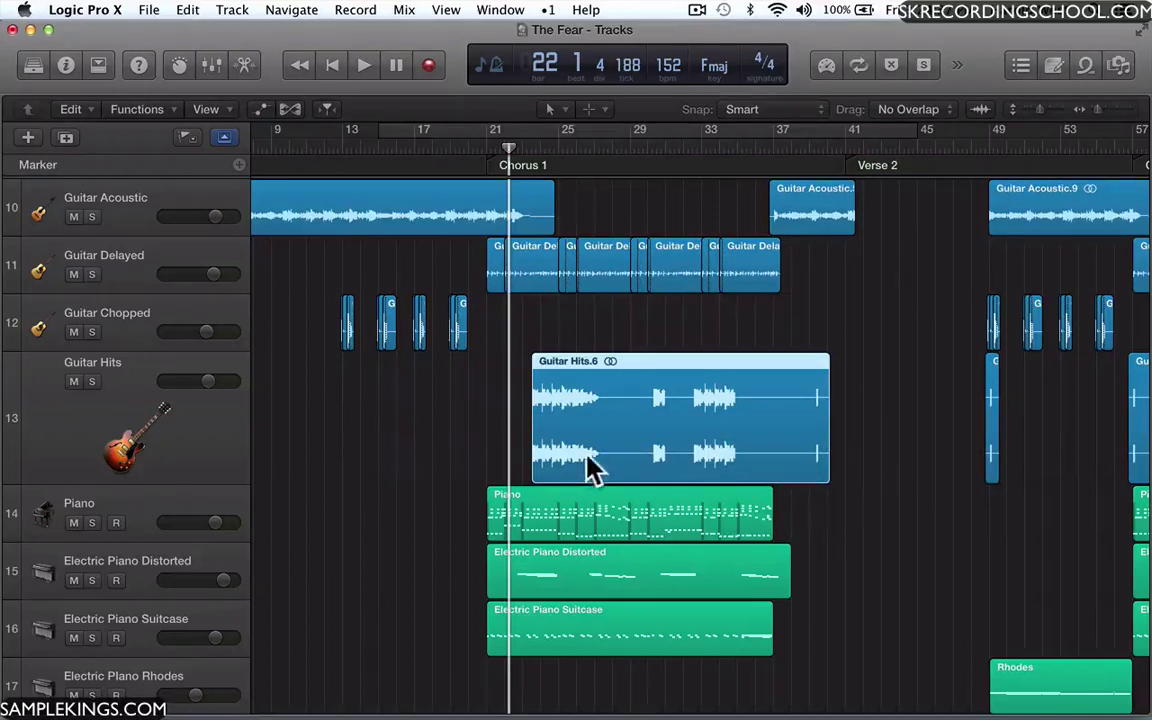
pyautogui.moveTo(530, 472)
pyautogui.mouseDown()
pyautogui.moveTo(607, 468)
pyautogui.moveTo(522, 476)
pyautogui.moveTo(534, 477)
pyautogui.mouseUp()
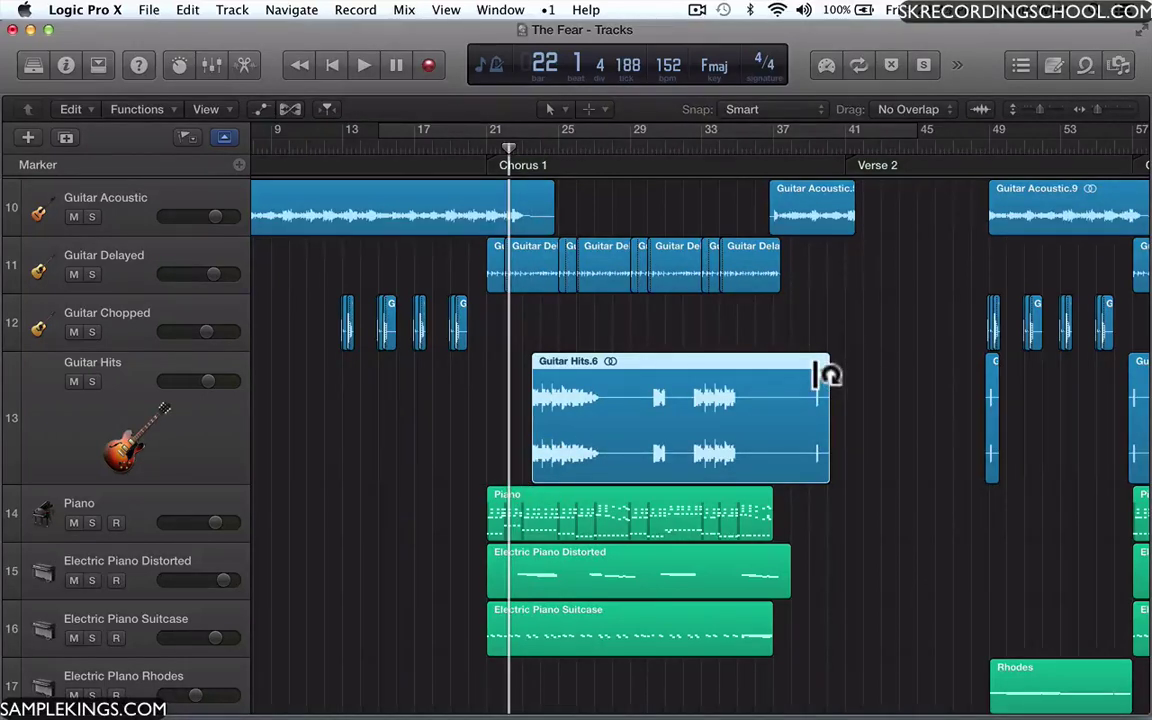
pyautogui.moveTo(818, 470); pyautogui.dragTo(591, 483)
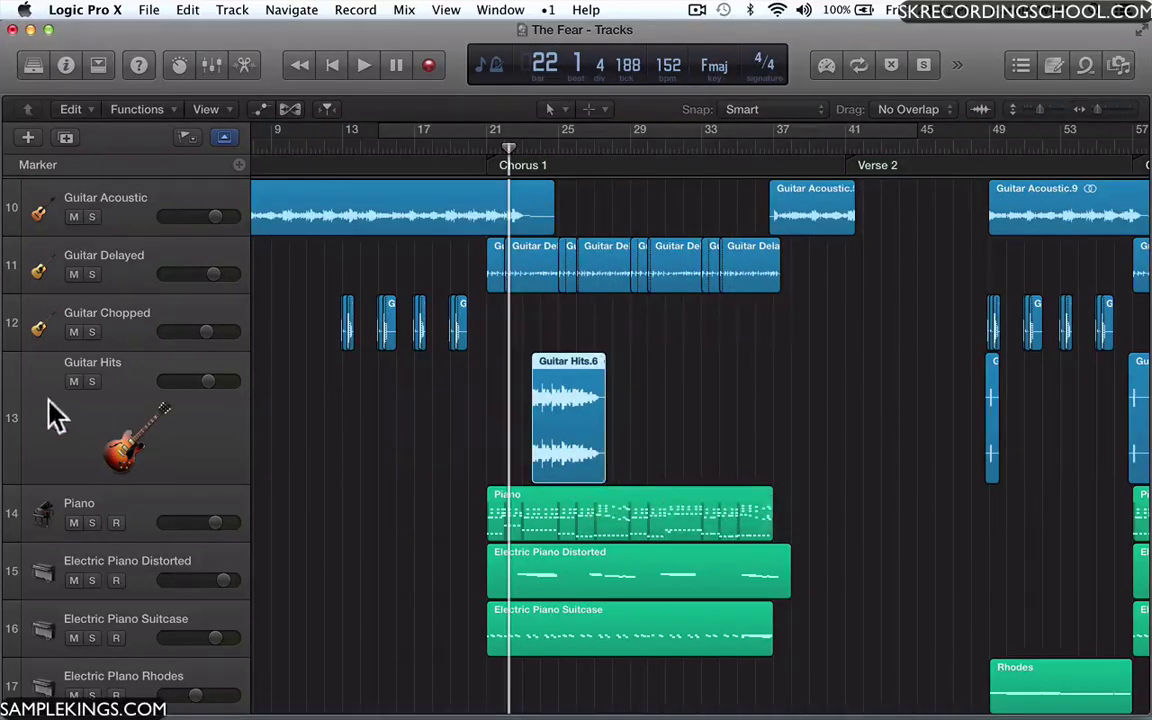
# Solo the Guitar Hits track, place the playhead at 23 3 1 1 and play the region's start several times before stopping
pyautogui.click(91, 381)
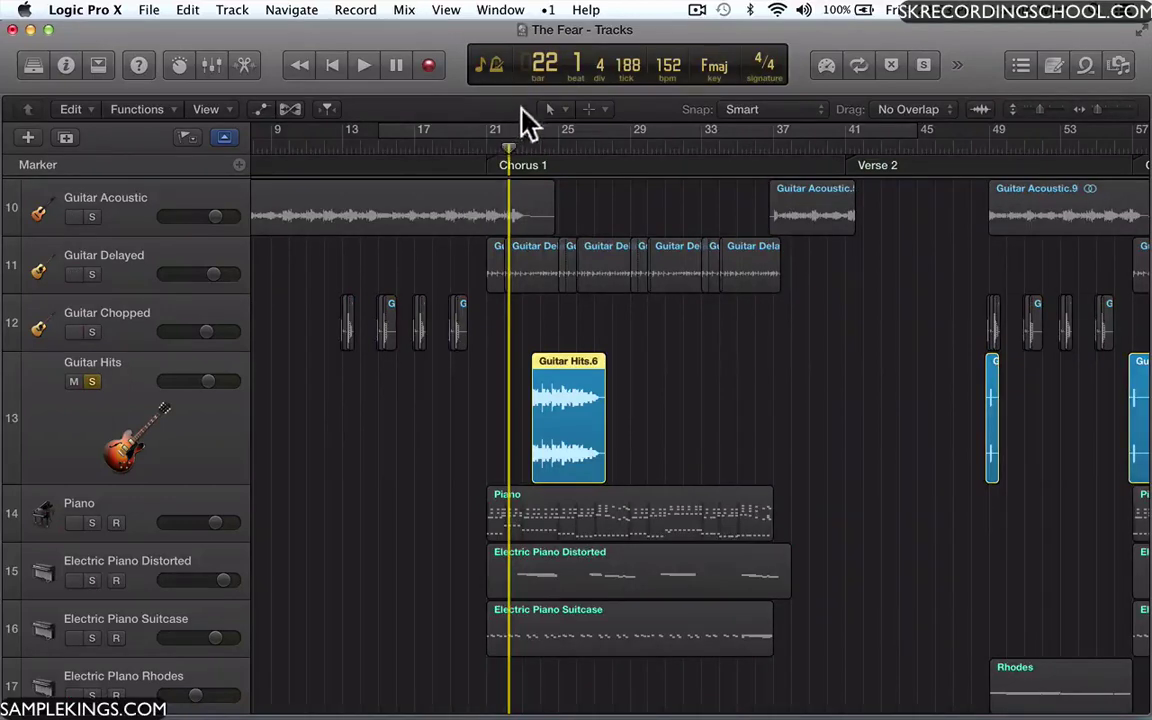
pyautogui.moveTo(507, 147); pyautogui.dragTo(529, 146)
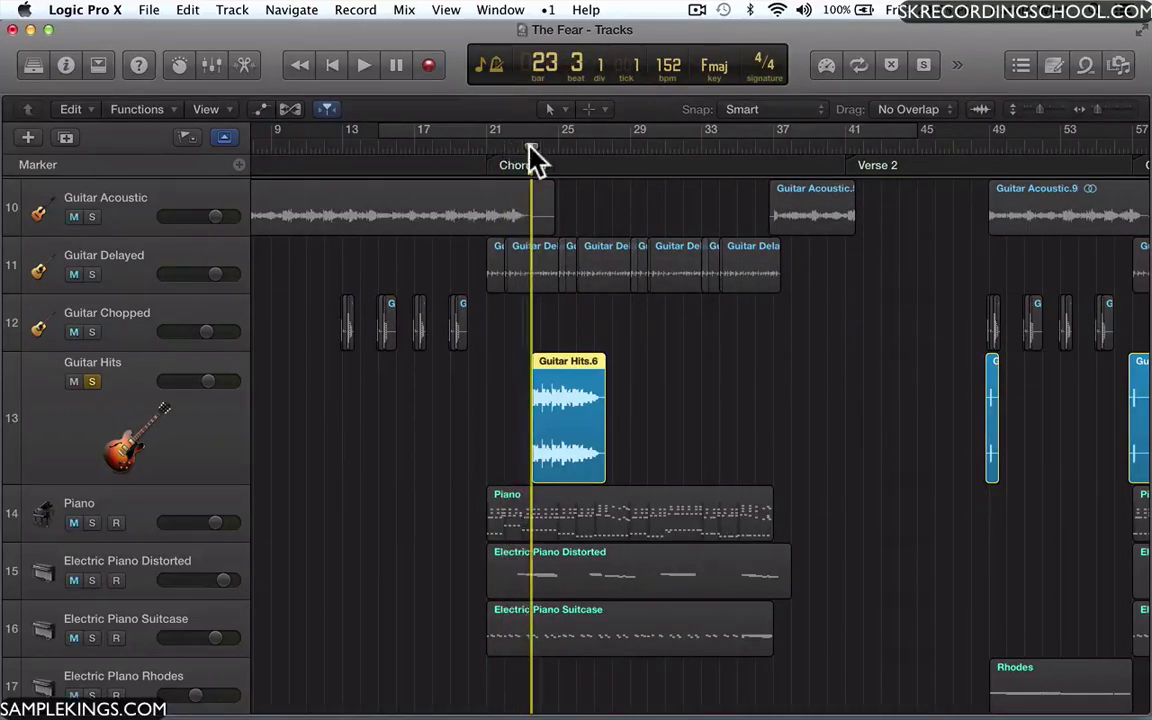
pyautogui.click(364, 66)
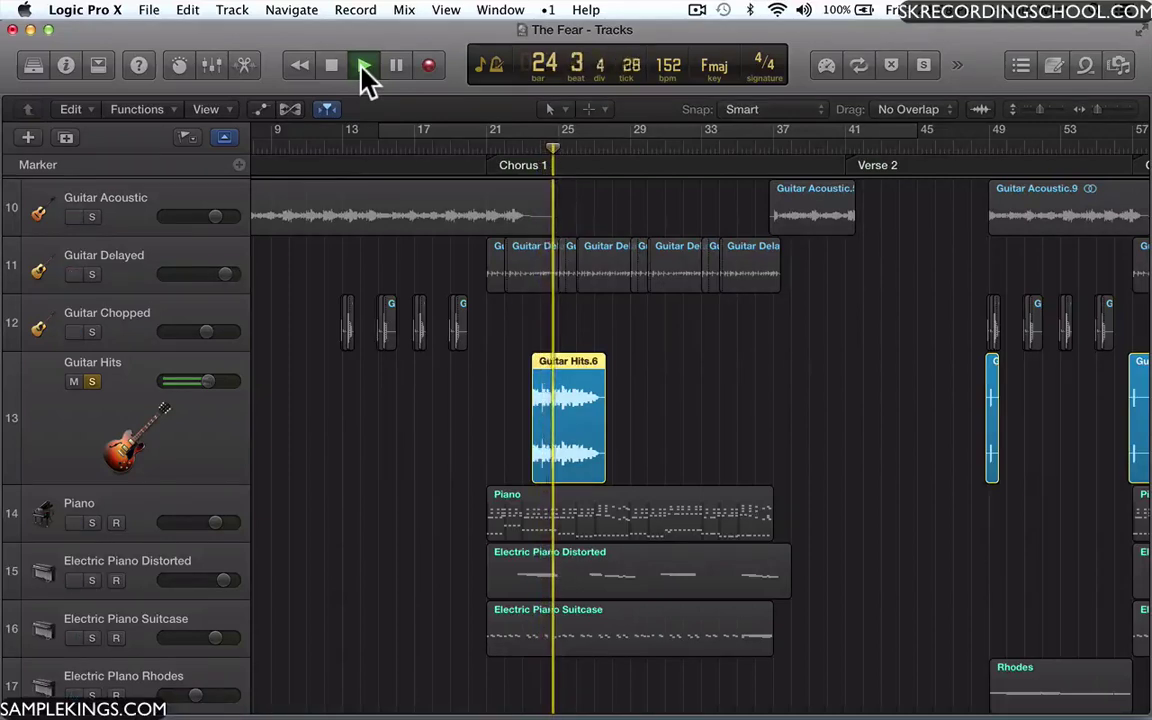
pyautogui.click(364, 68)
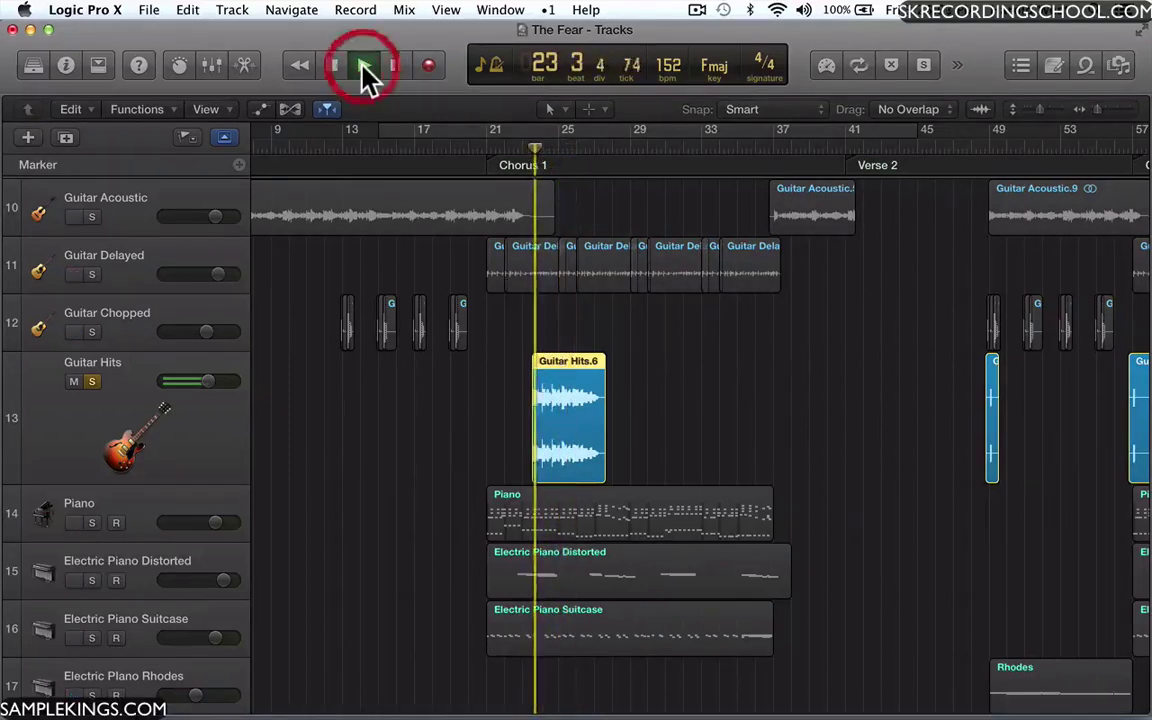
pyautogui.click(364, 66)
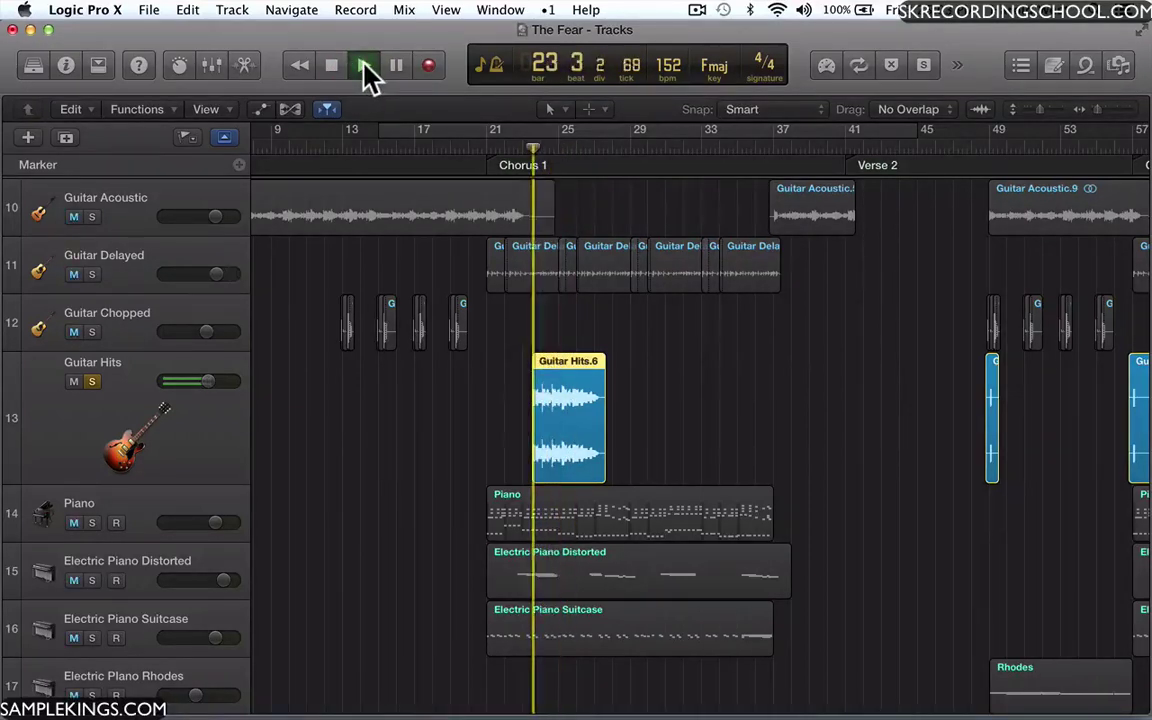
pyautogui.click(336, 64)
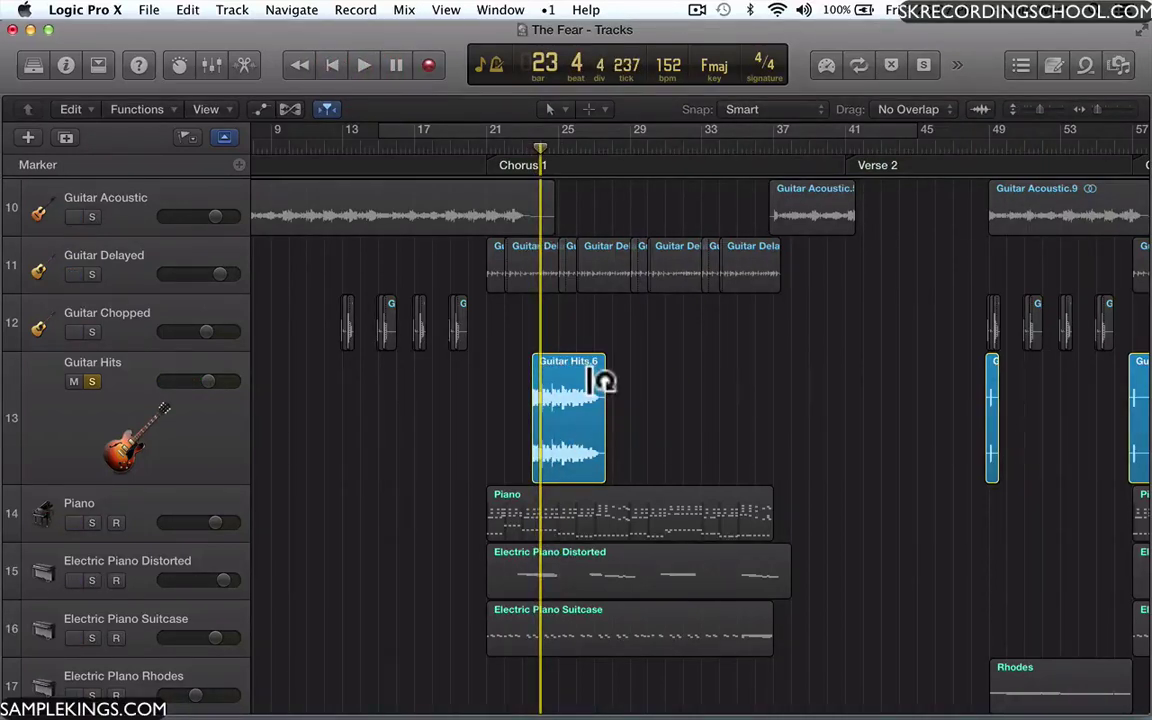
# Loop the shortened Guitar Hits.6 region out to about bar 40, then play across the loop and stop
pyautogui.moveTo(603, 380); pyautogui.dragTo(823, 365)
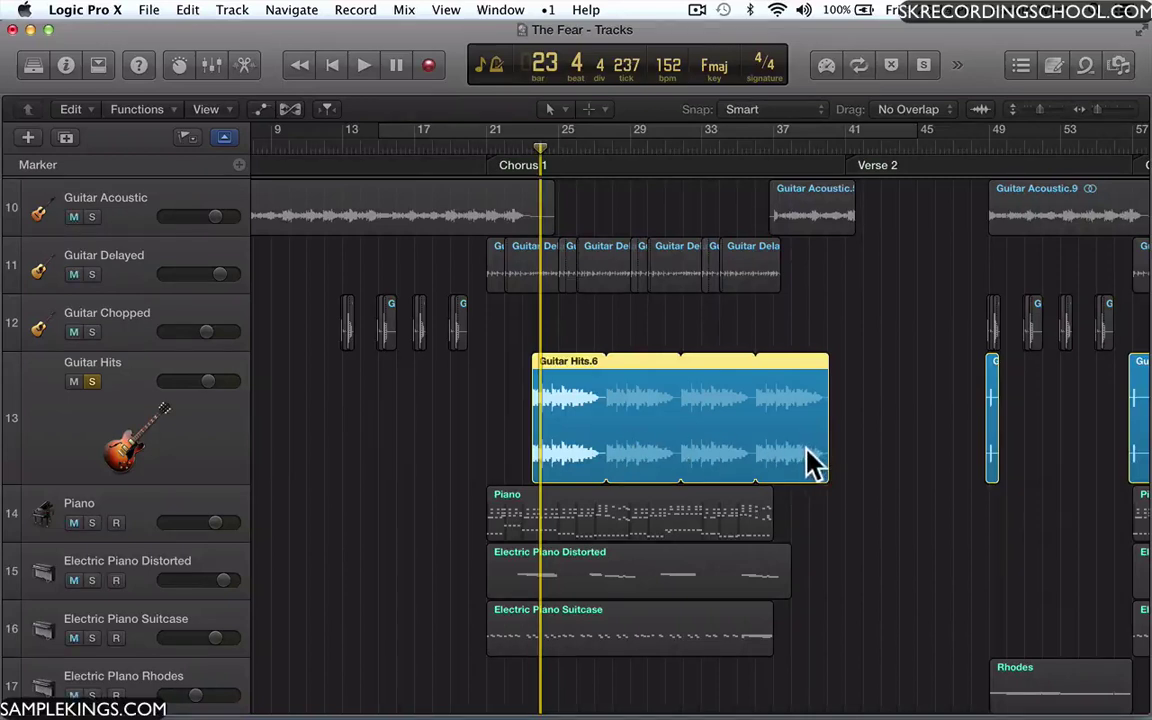
pyautogui.click(362, 66)
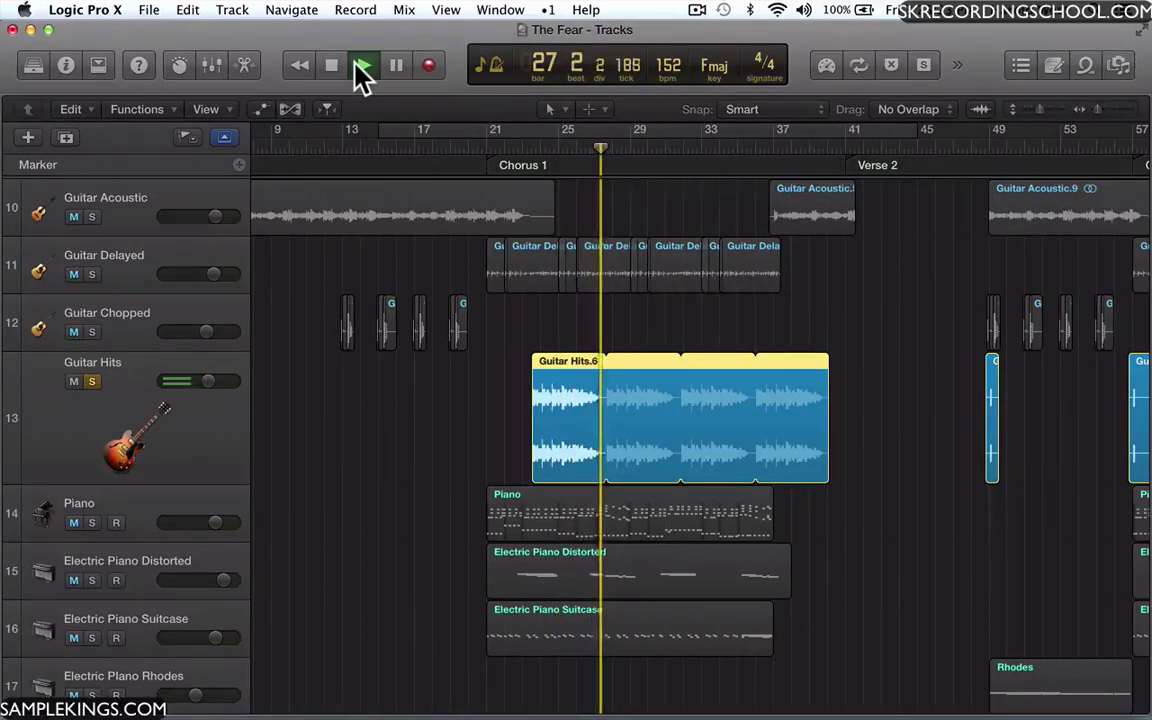
pyautogui.click(334, 65)
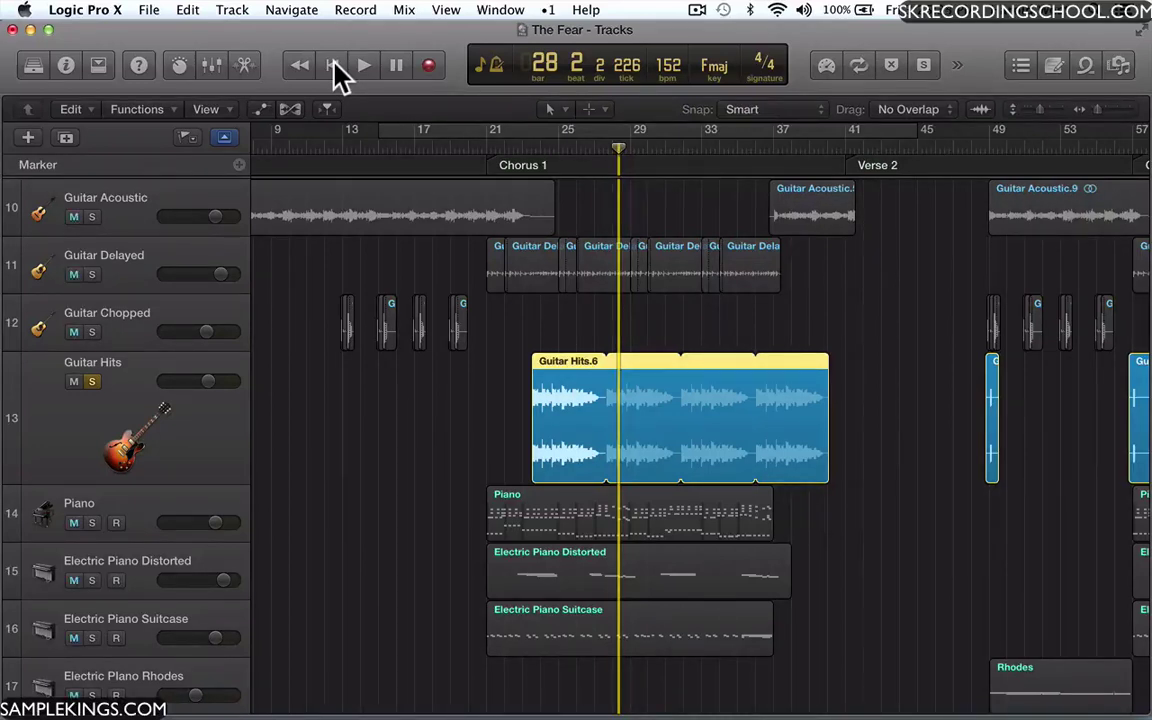
# Undo the looping and the shortening of the Guitar Hits.6 region
pyautogui.press('super+z')
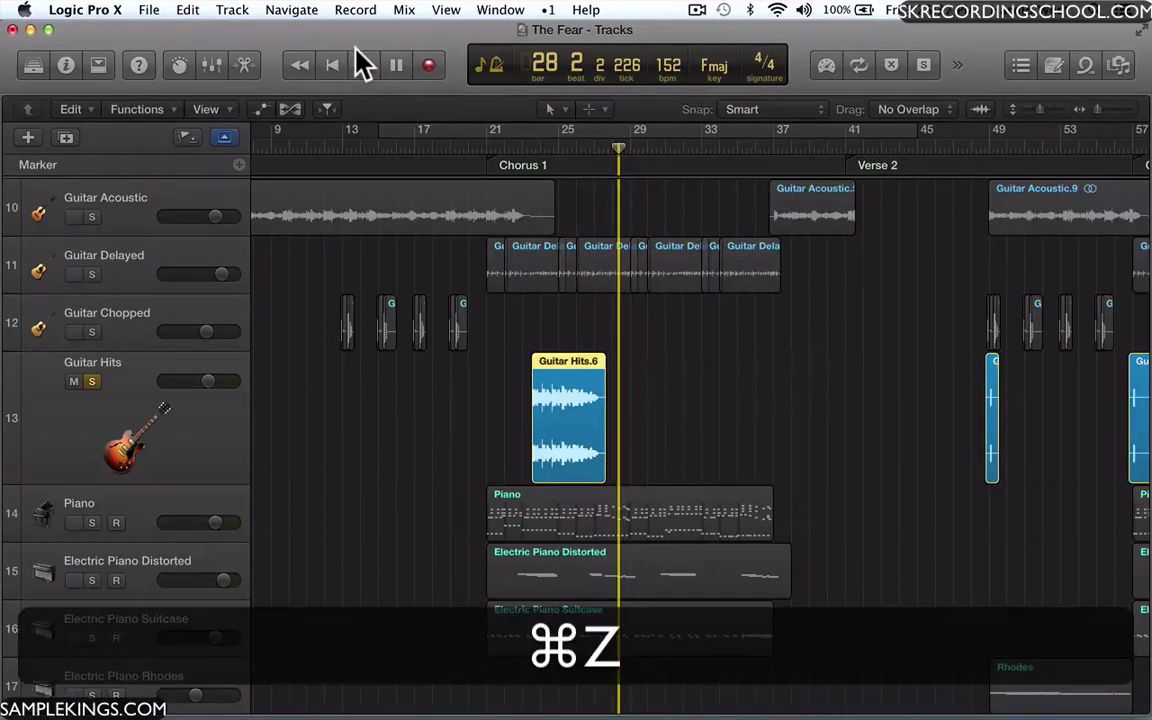
pyautogui.press('super+z')
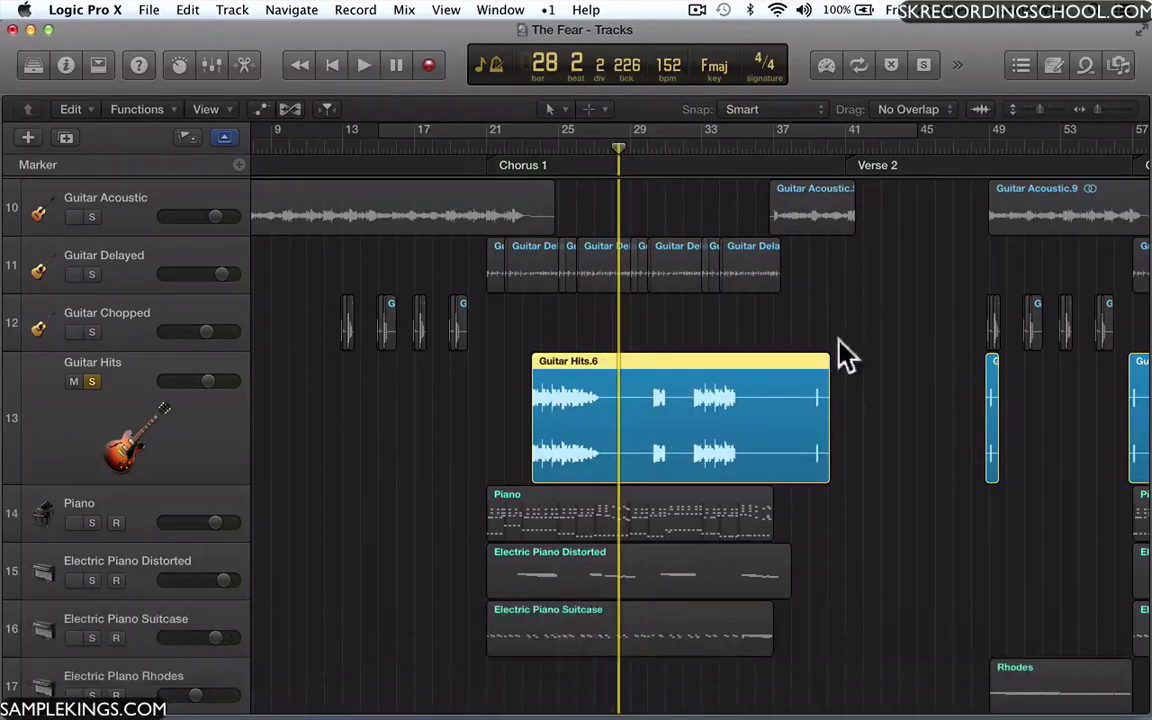
pyautogui.moveTo(690, 412)
pyautogui.mouseDown()
pyautogui.moveTo(607, 417)
pyautogui.moveTo(743, 424)
pyautogui.moveTo(688, 416)
pyautogui.mouseUp()
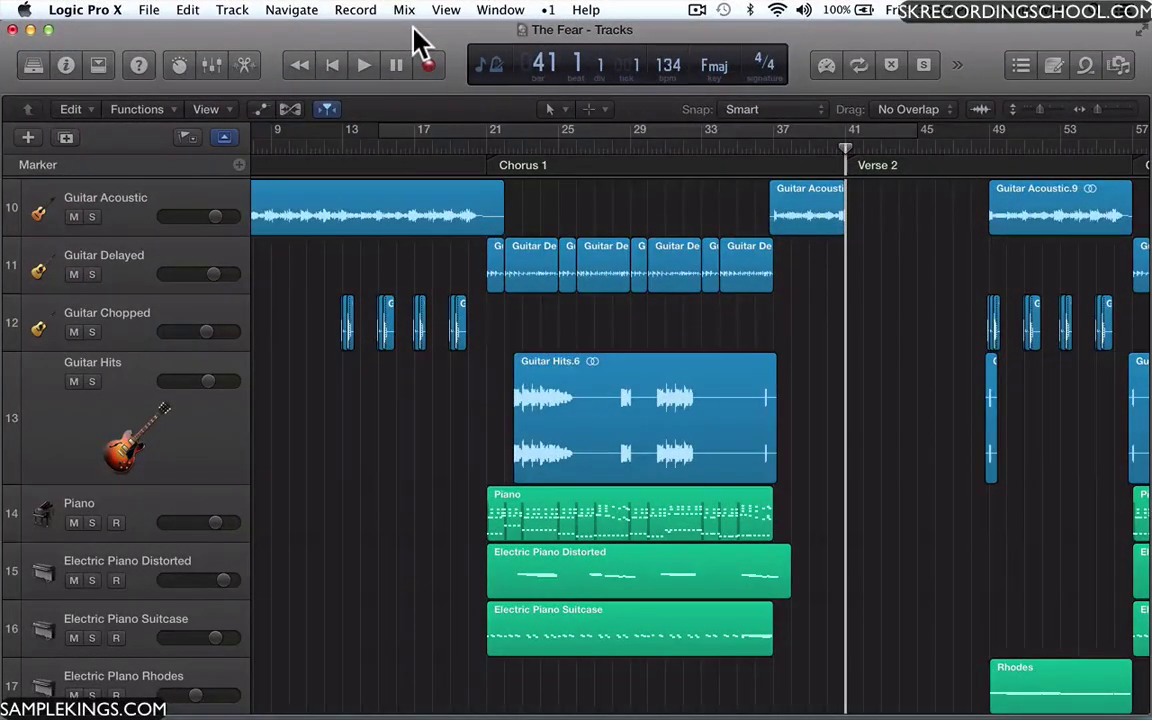
# Examine the tools available for the primary and secondary tool assignments, then leave both unchanged
pyautogui.click(566, 110)
pyautogui.click(645, 110)
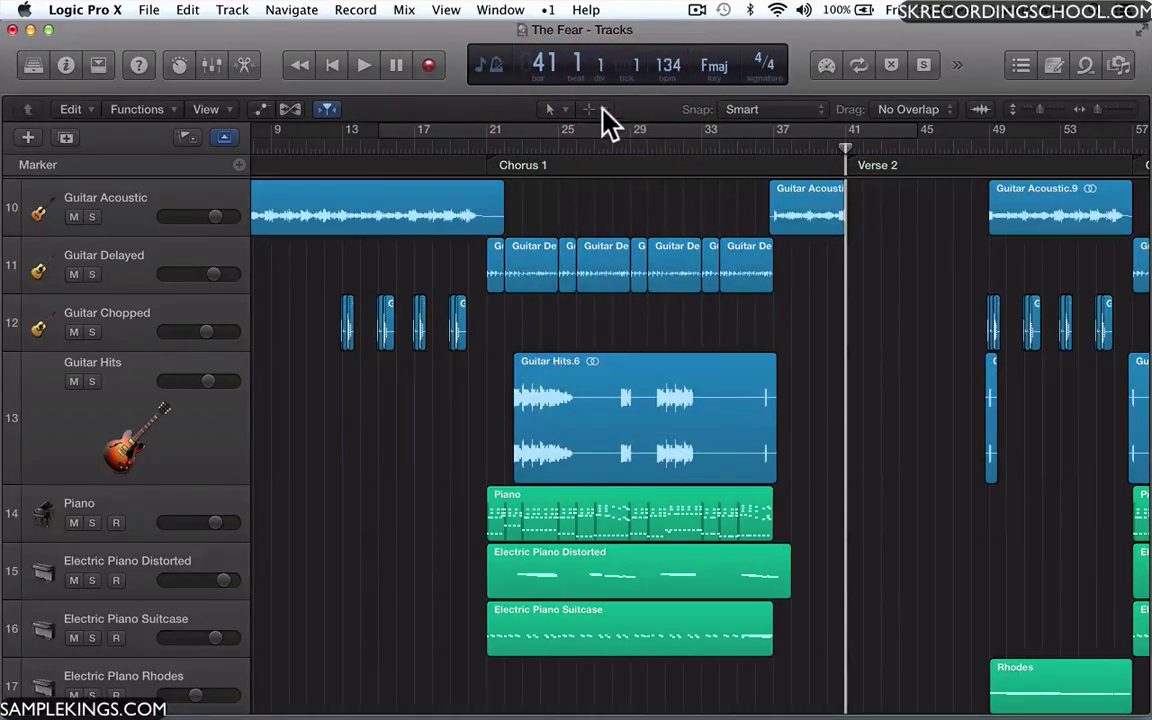
pyautogui.click(609, 109)
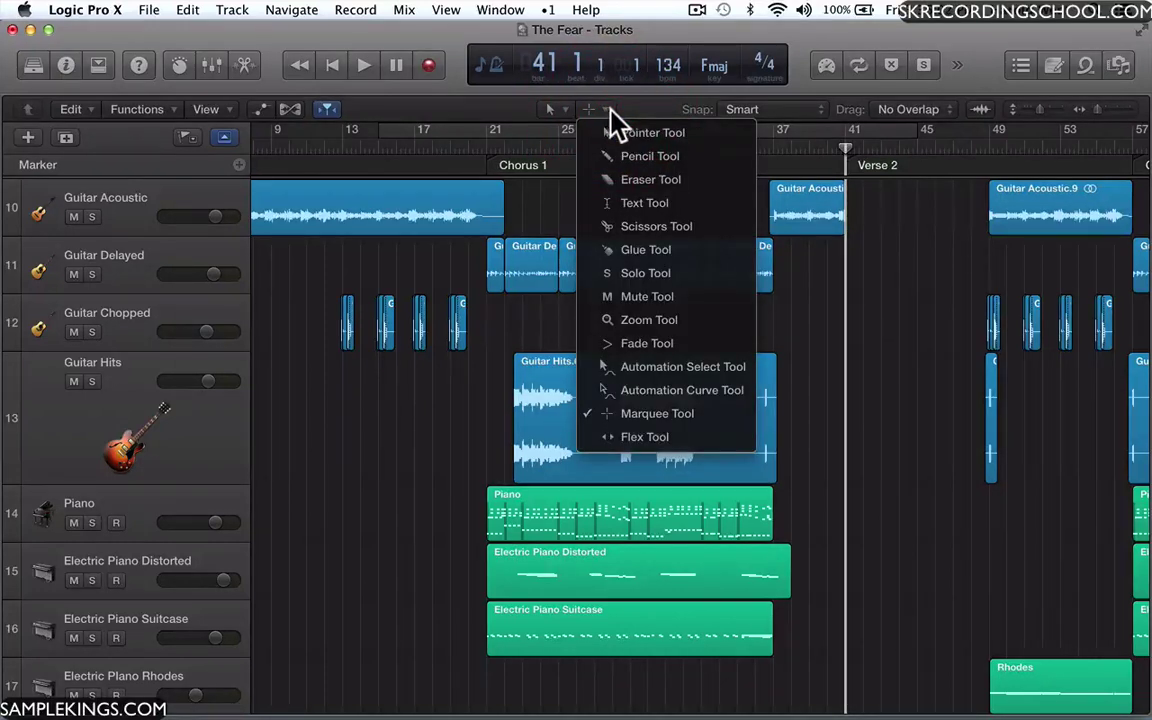
pyautogui.click(645, 115)
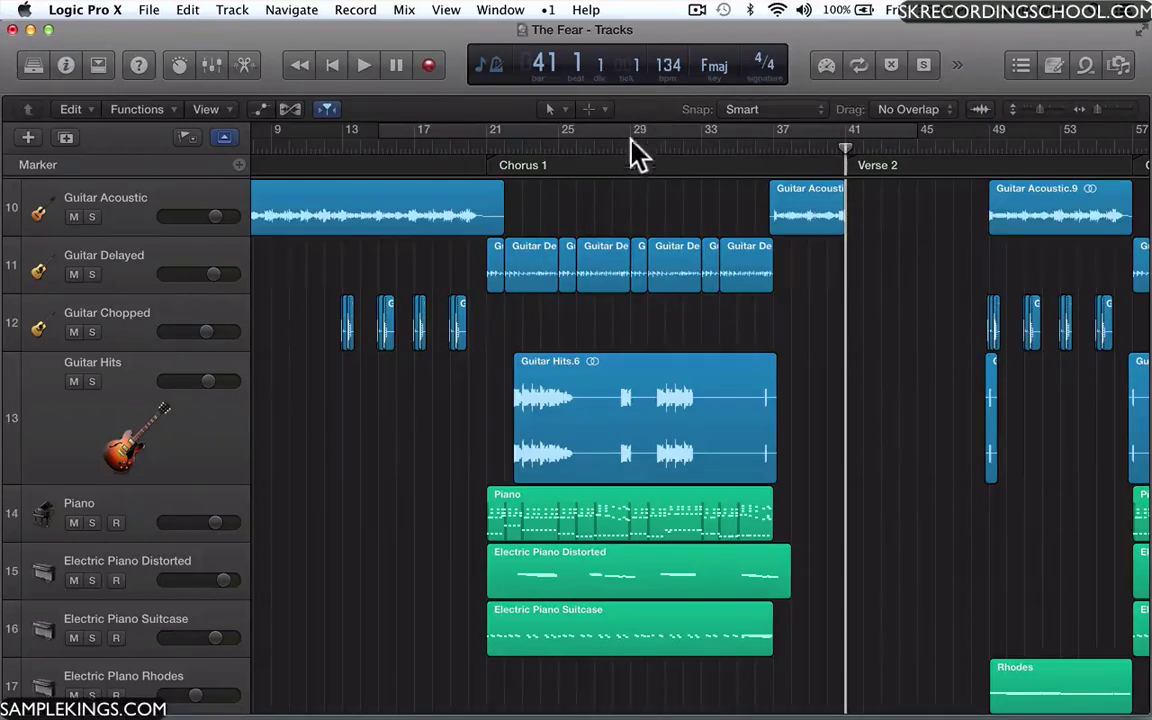
# Marquee-select bar 41 from the Vocoder Vocal track through Guitar Acoustic, play just that selection, and clear it
pyautogui.click(463, 432)
pyautogui.press('super')
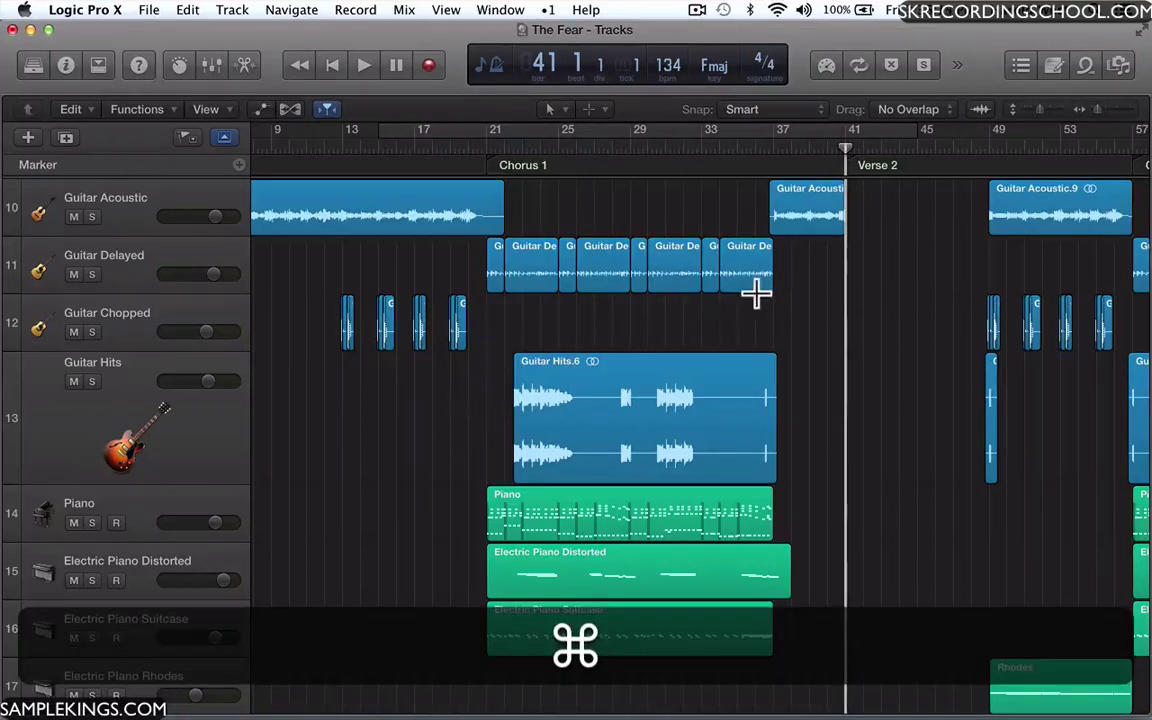
pyautogui.scroll(5, 845, 185)
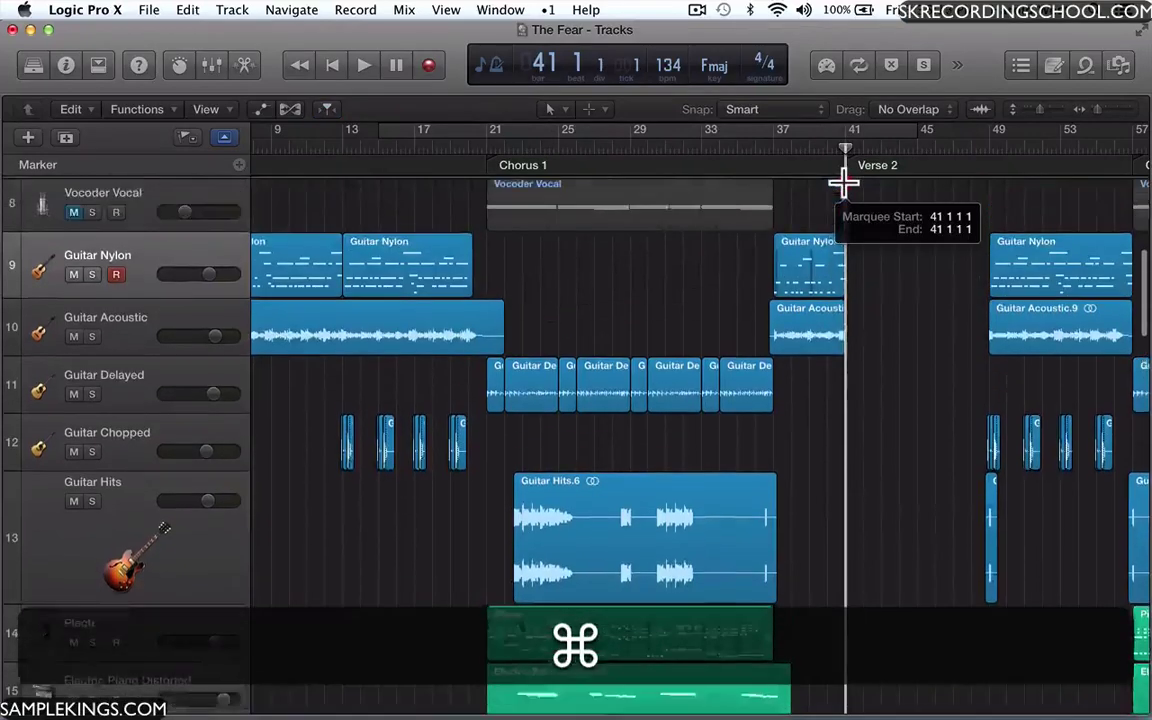
pyautogui.moveTo(858, 230); pyautogui.dragTo(865, 243)
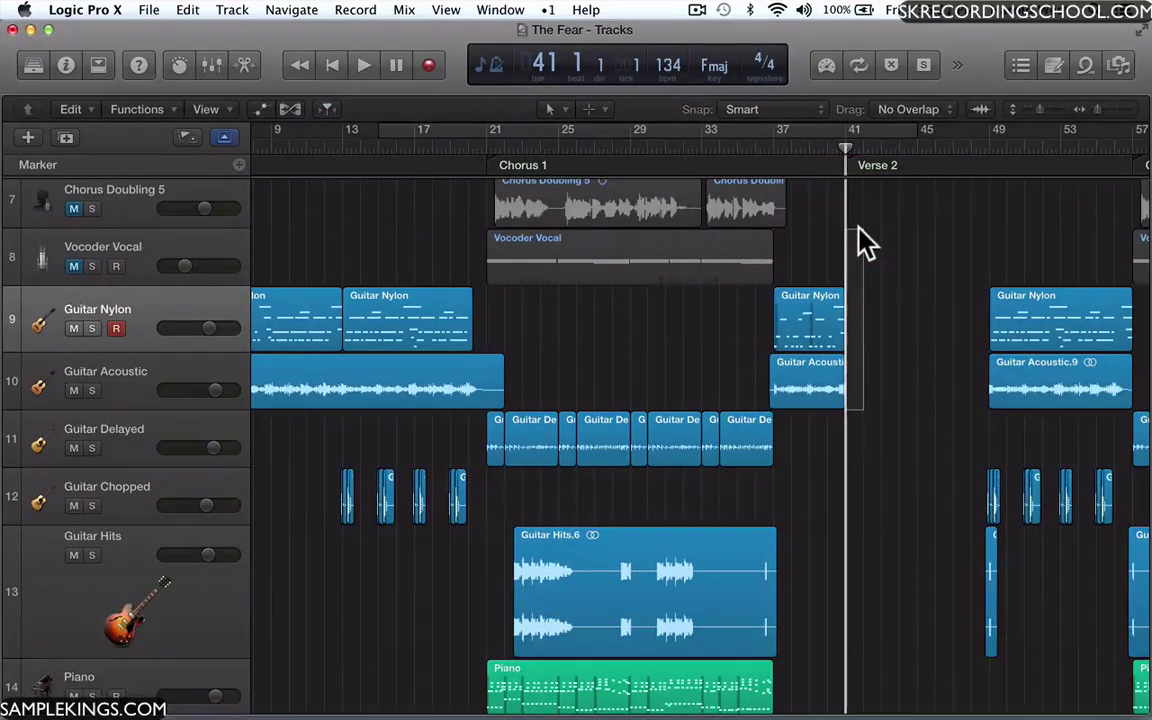
pyautogui.press('space')
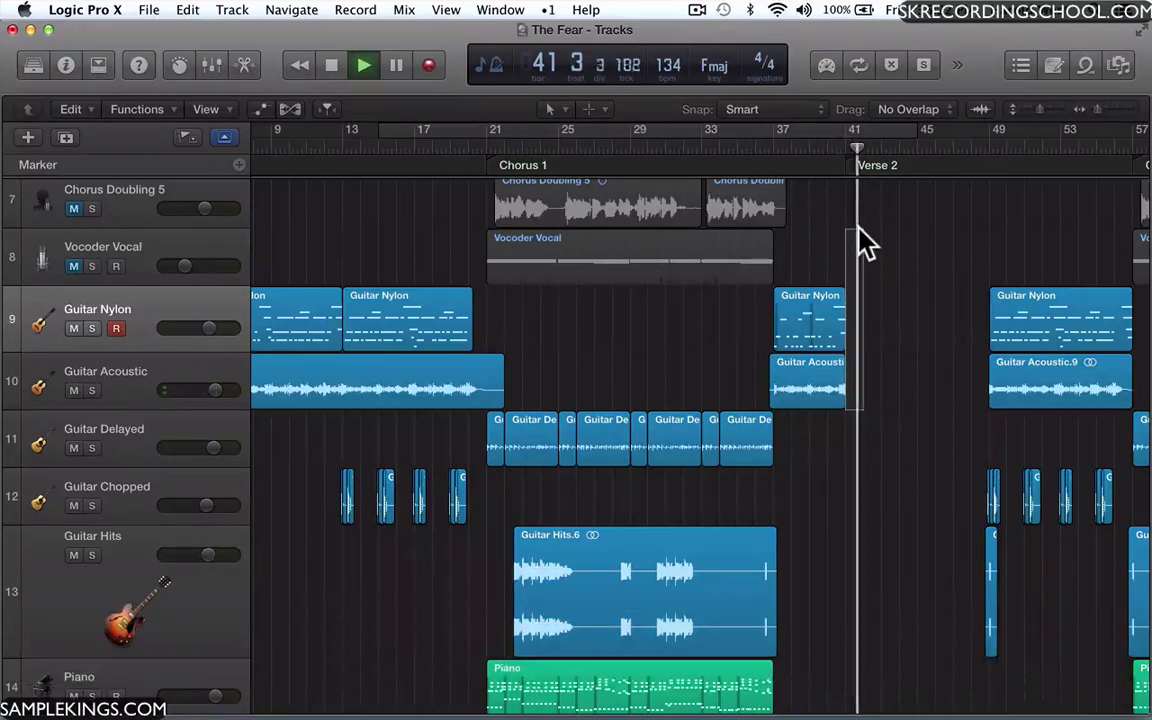
pyautogui.click(900, 288)
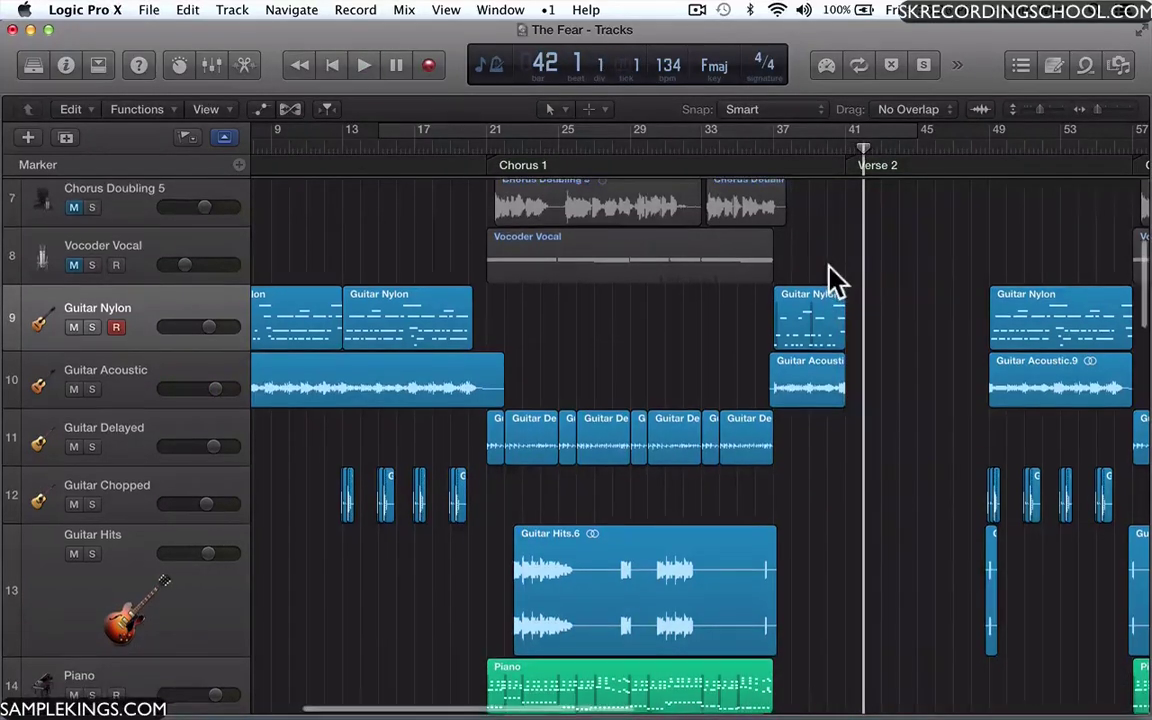
# Examine the arrangement's tool list and the shortcut assigned to each tool, leaving the Pointer Tool as the primary tool
pyautogui.scroll(-3, 829, 277)
pyautogui.scroll(-2, 835, 280)
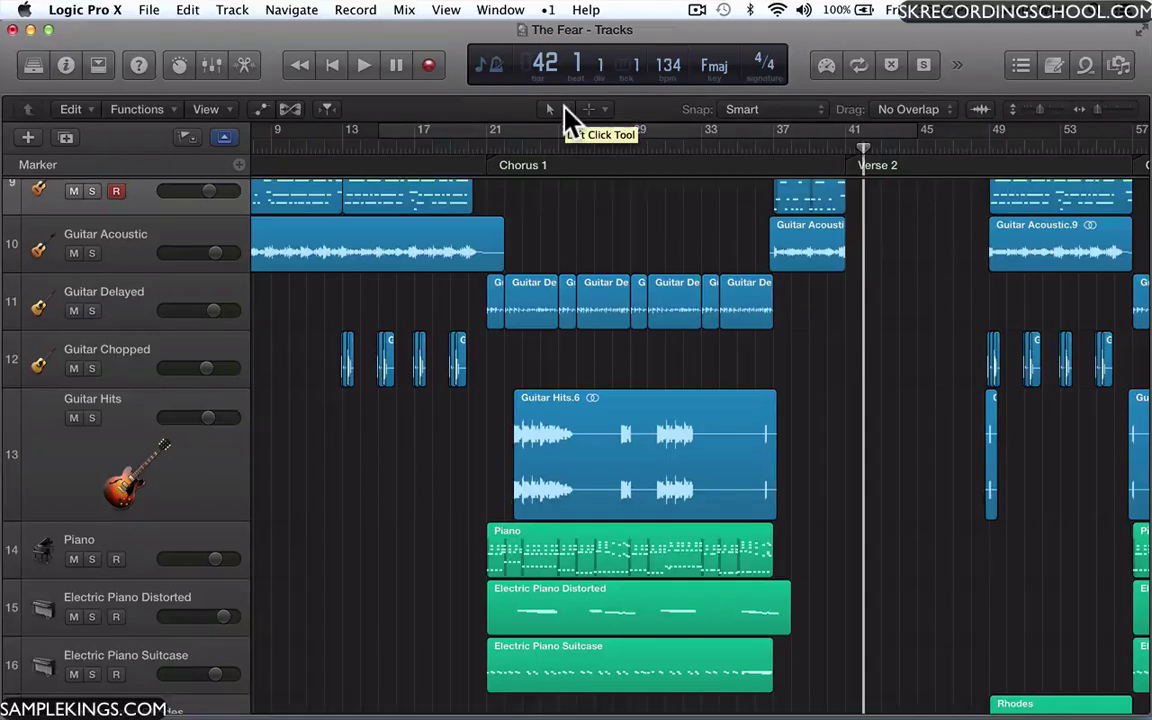
pyautogui.click(460, 443)
pyautogui.press('t')
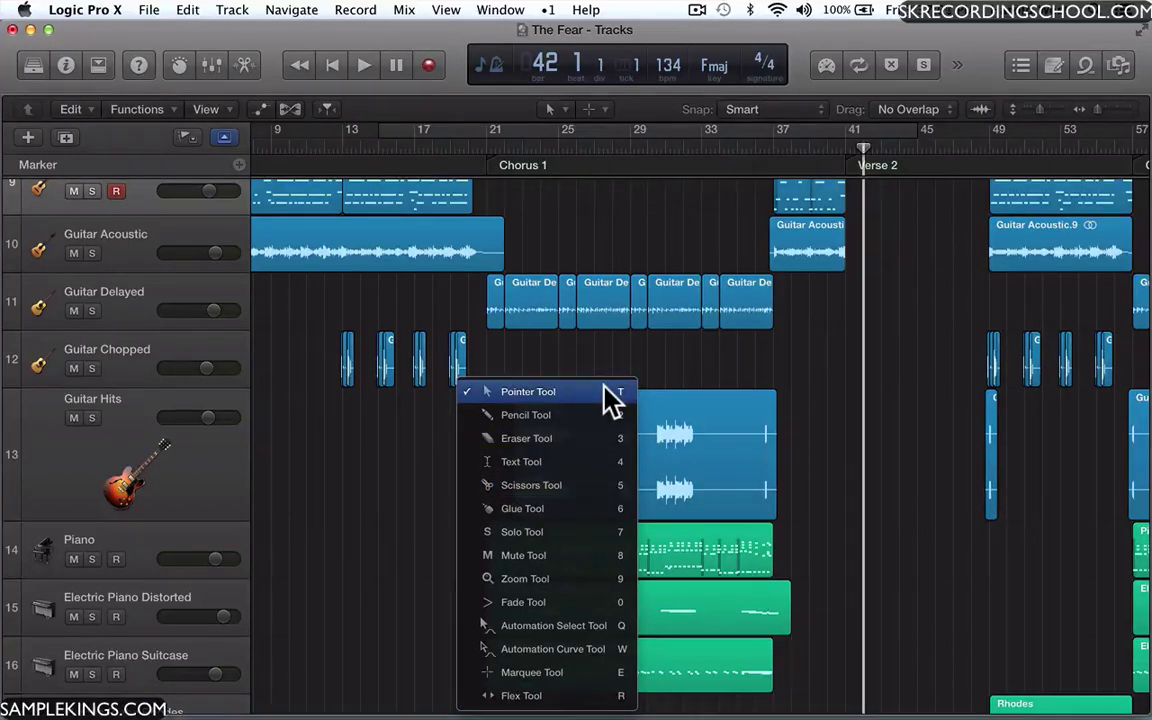
pyautogui.click(673, 368)
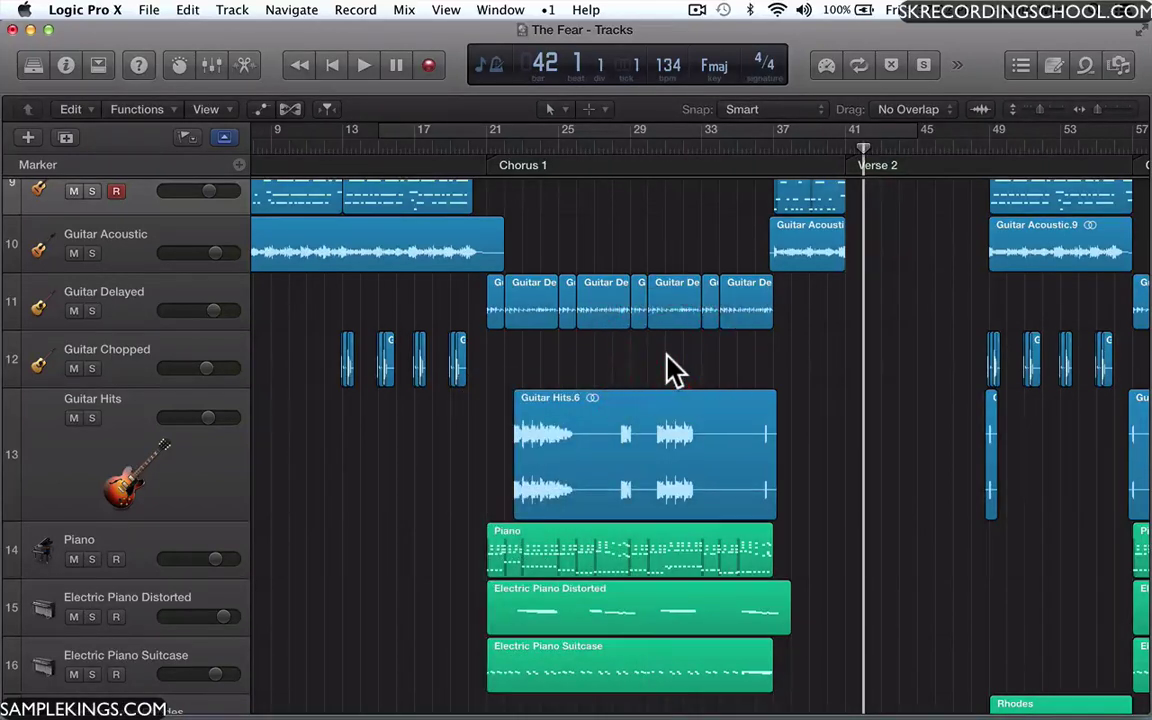
# Switch the primary tool to the Pencil Tool and the Eraser Tool in turn, finishing back on the Pointer Tool
pyautogui.press('t')
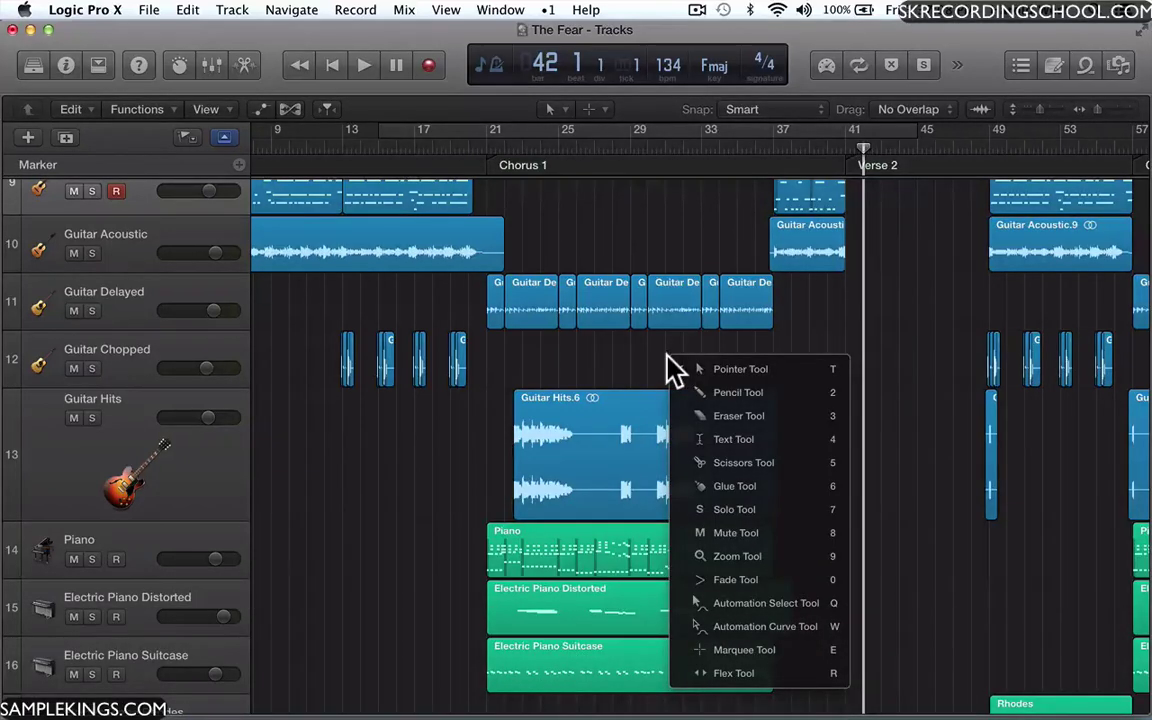
pyautogui.press('2')
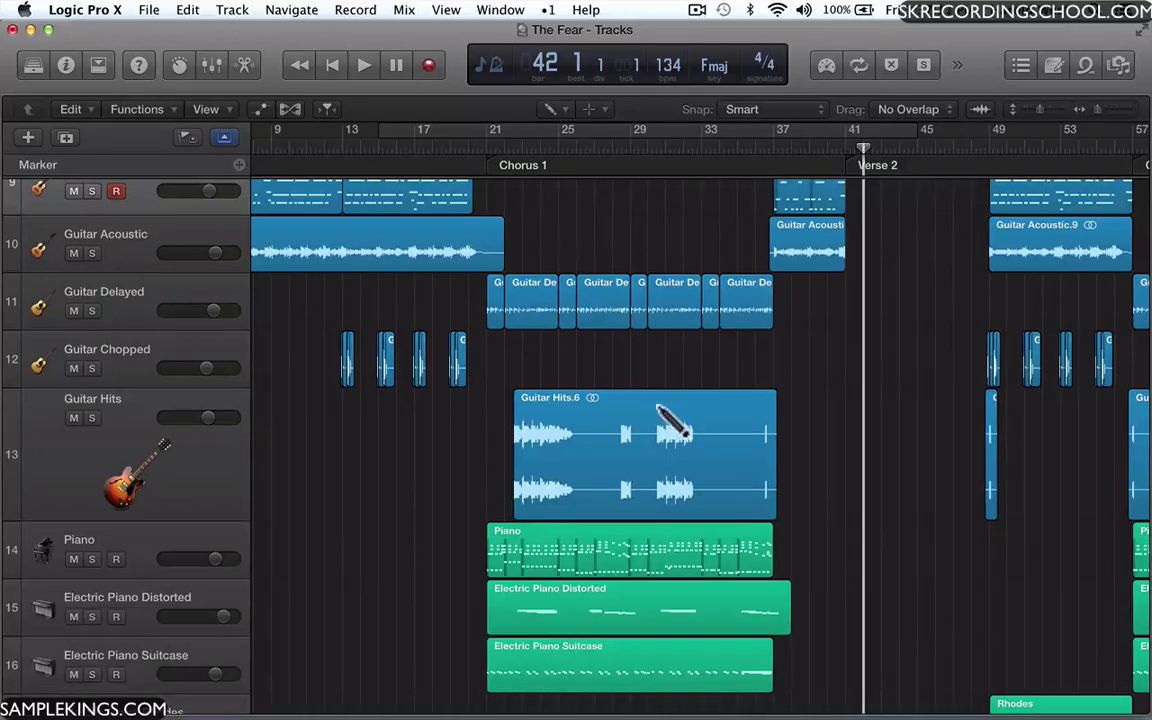
pyautogui.press('t')
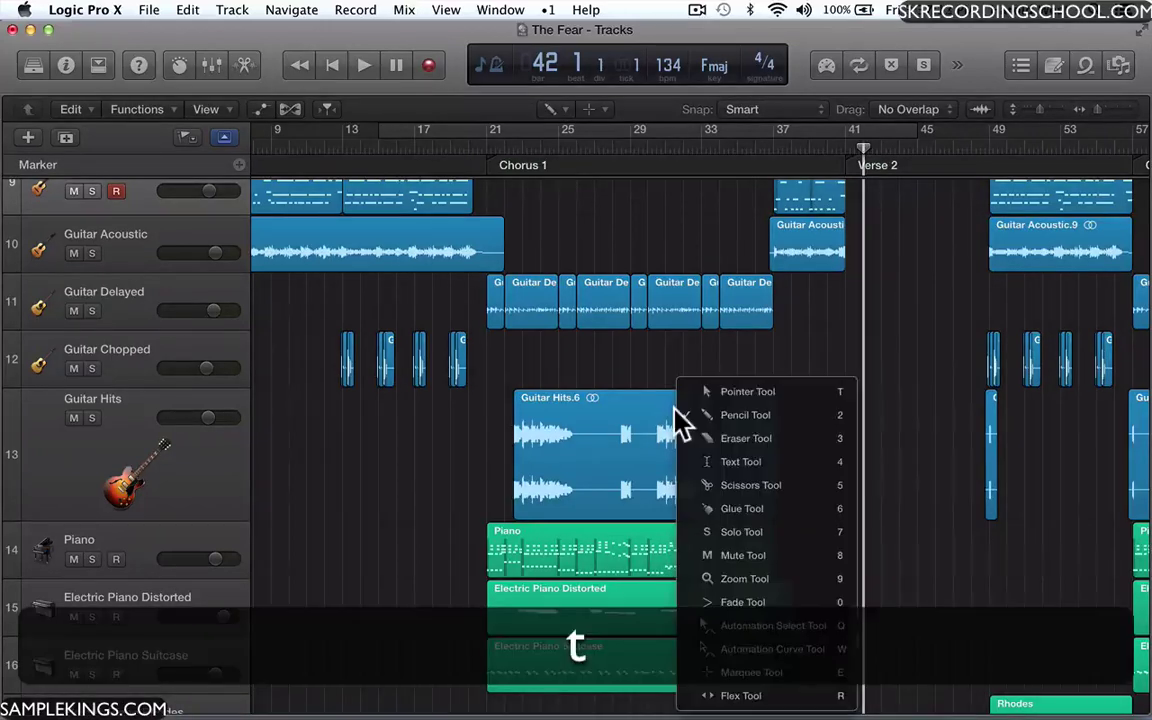
pyautogui.press('3')
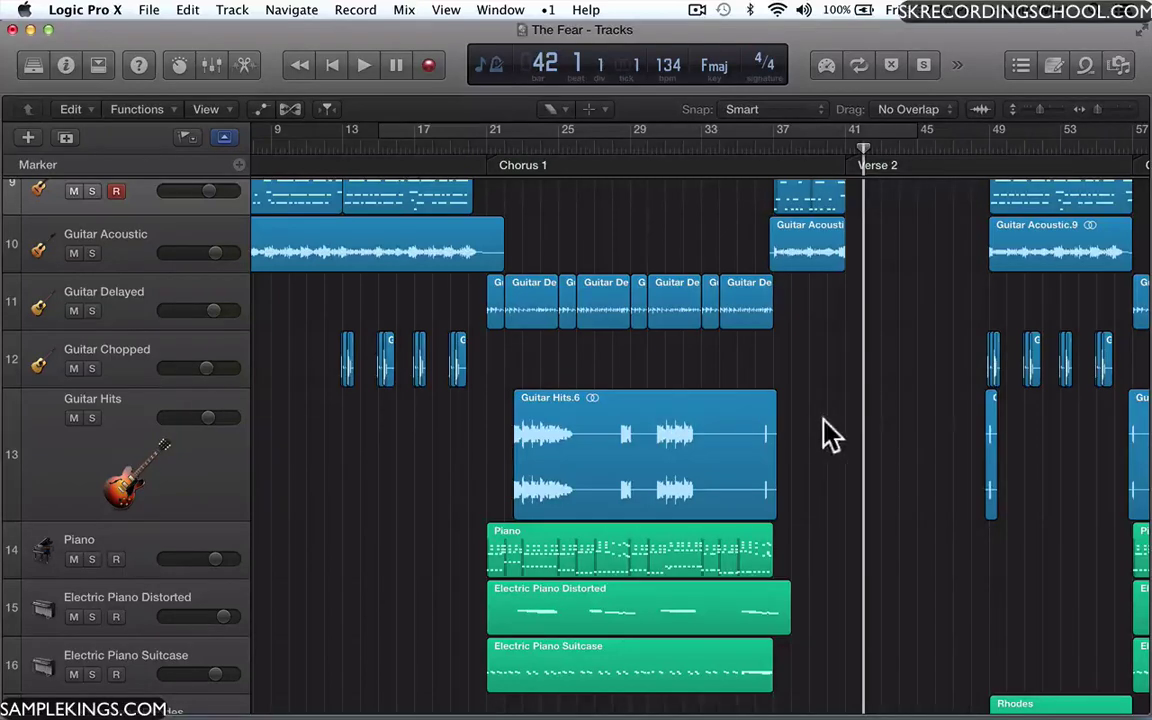
pyautogui.press('t')
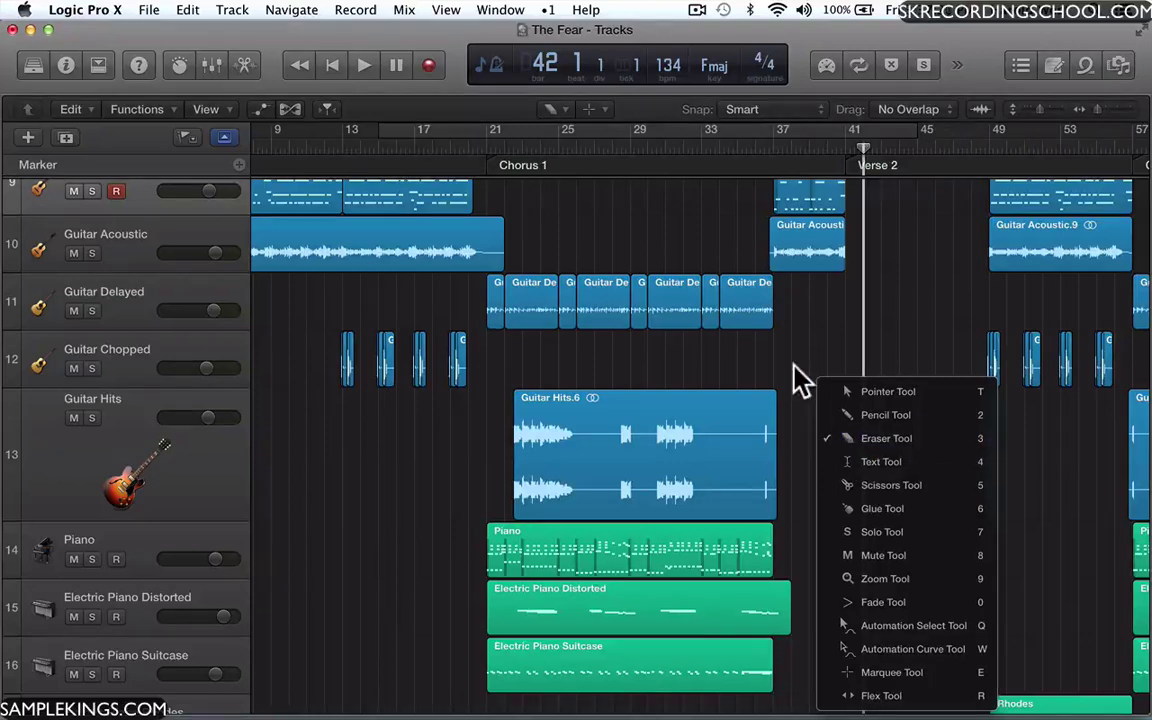
pyautogui.click(812, 338)
# Assign the Glue Tool as the secondary tool and call it up briefly over the arrangement
pyautogui.click(592, 110)
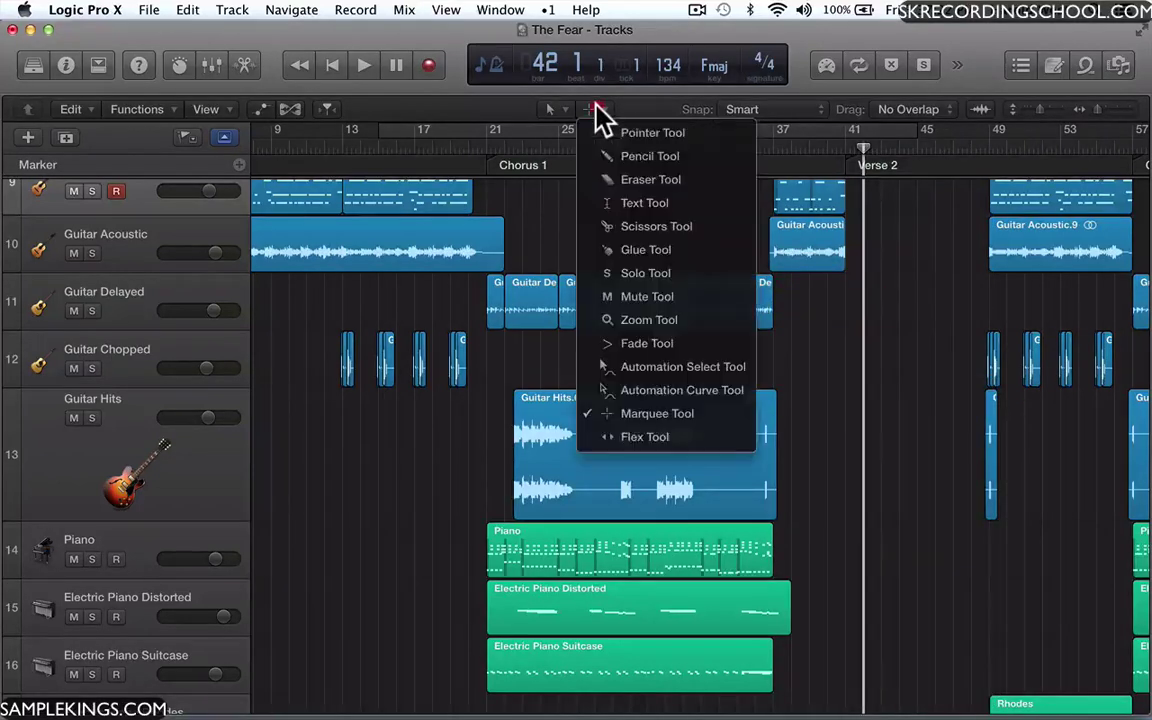
pyautogui.click(646, 253)
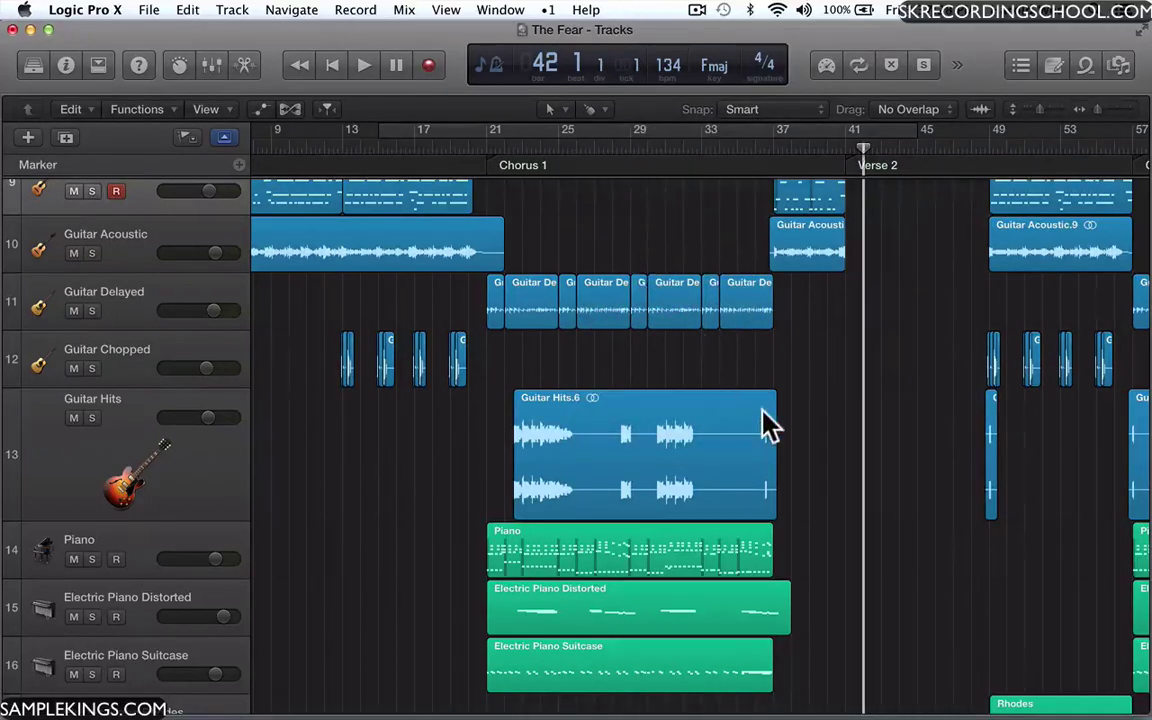
pyautogui.press('super')
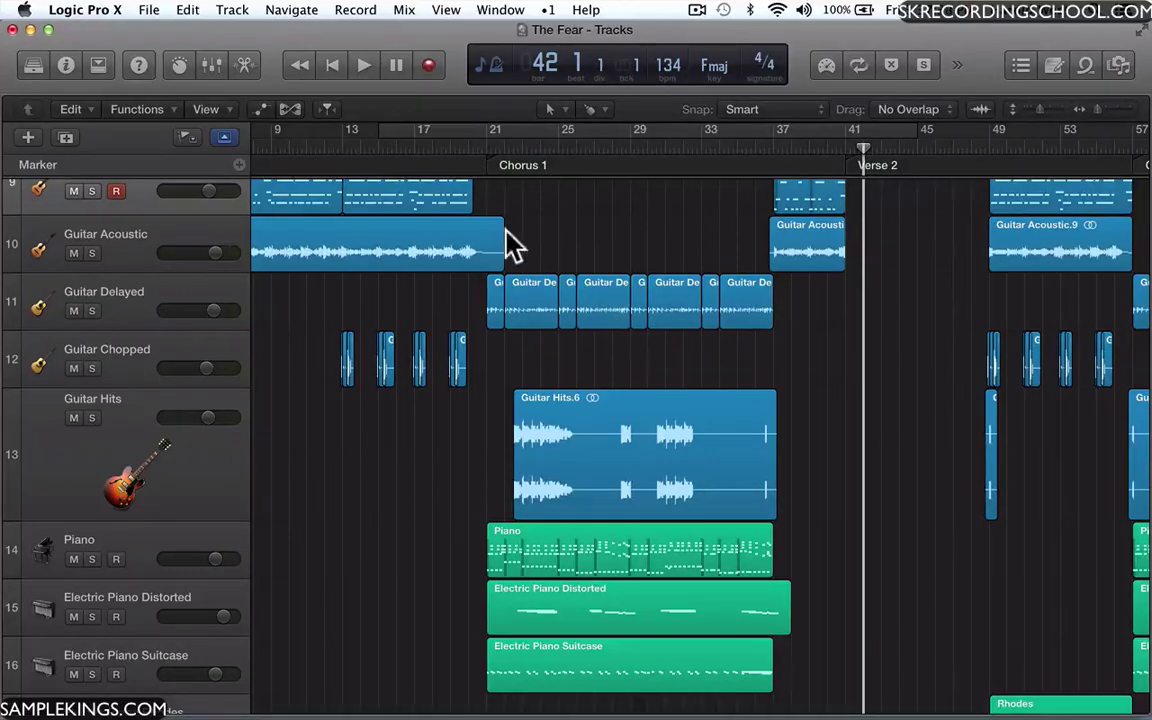
# Select the Guitar Hits.6 region and open it in a separate Audio File Editor window
pyautogui.click(500, 10)
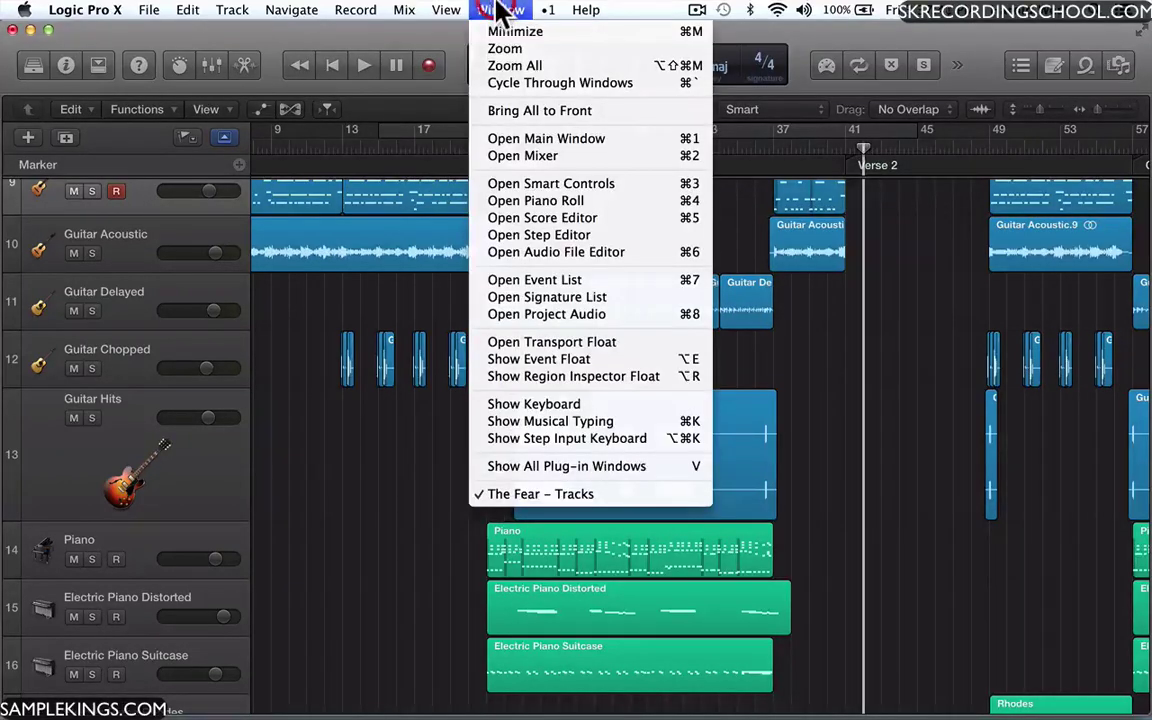
pyautogui.click(560, 252)
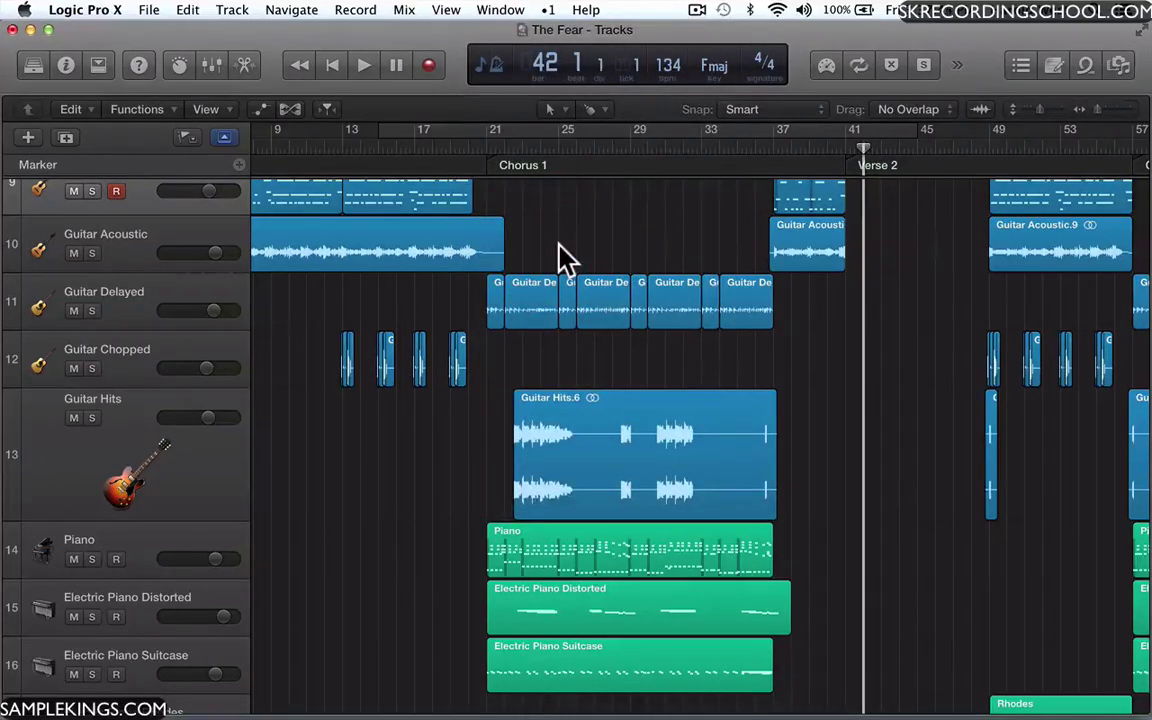
pyautogui.click(591, 400)
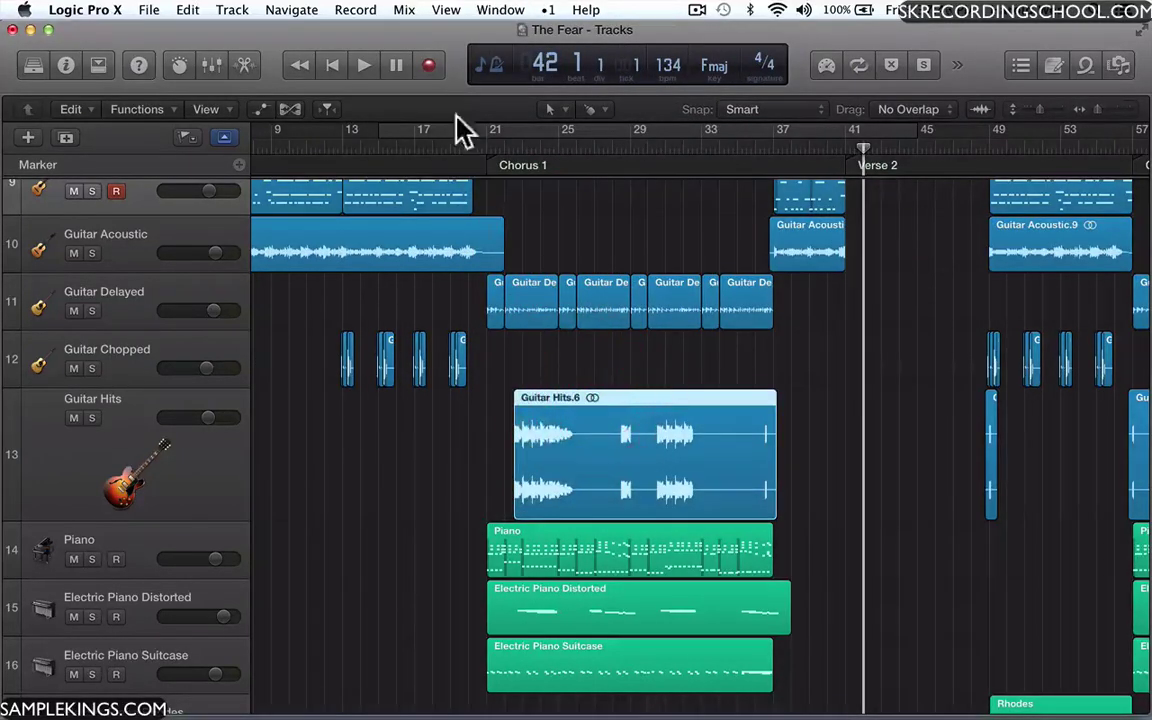
pyautogui.click(490, 11)
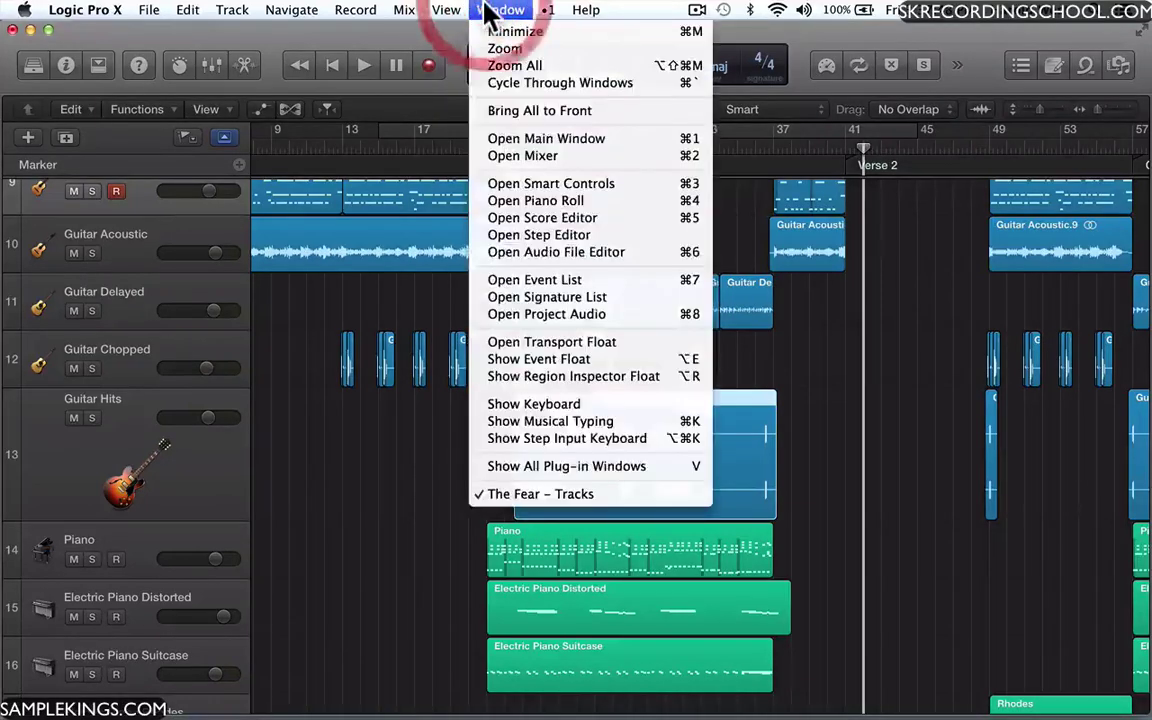
pyautogui.click(540, 253)
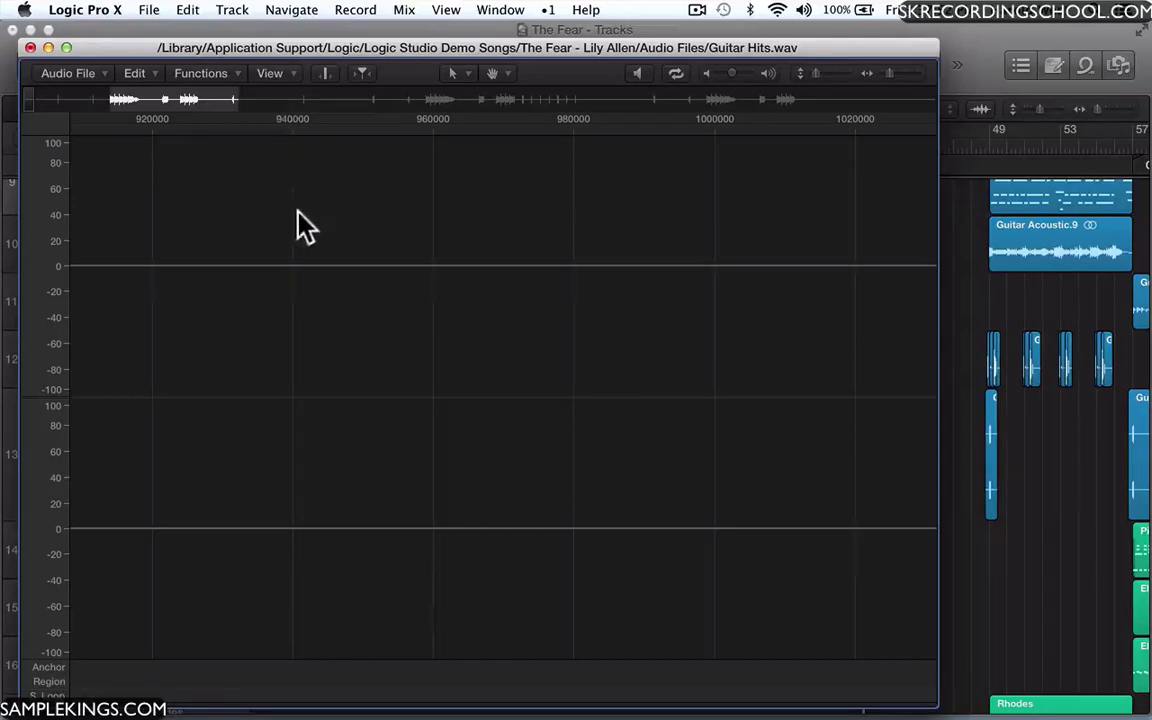
# Examine the Guitar Hits.6 waveform and the primary tool choices in the Audio File Editor, and close its window
pyautogui.hscroll(10, 373, 314)
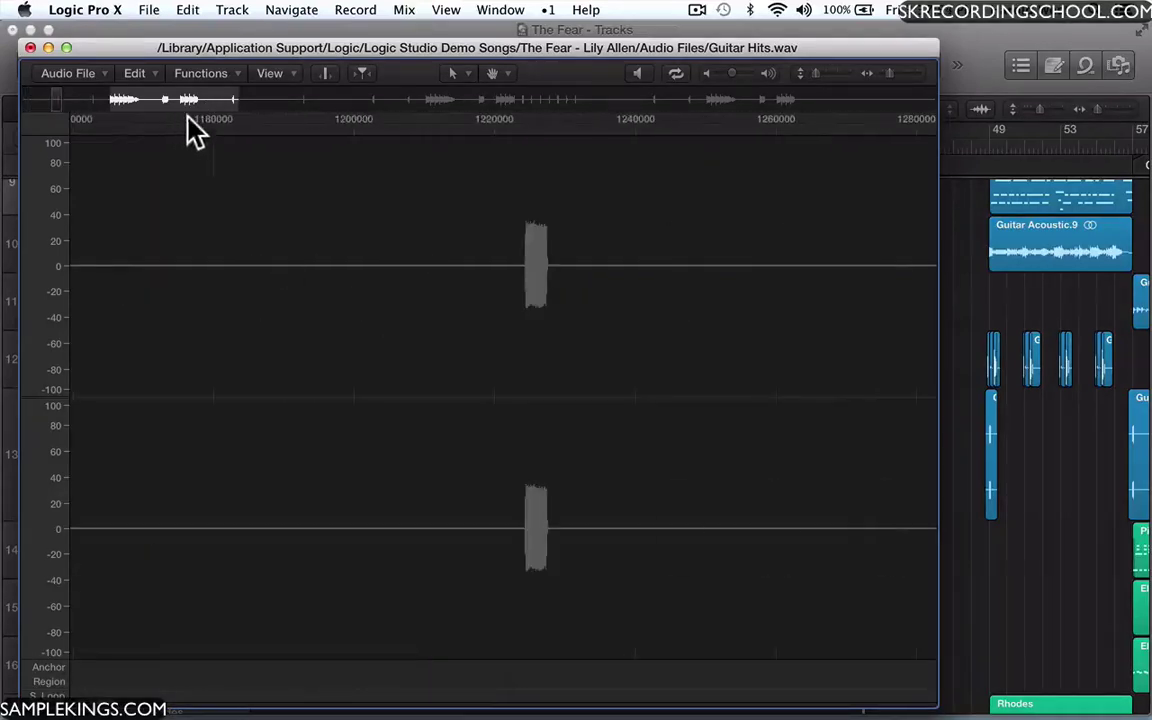
pyautogui.hscroll(15, 195, 130)
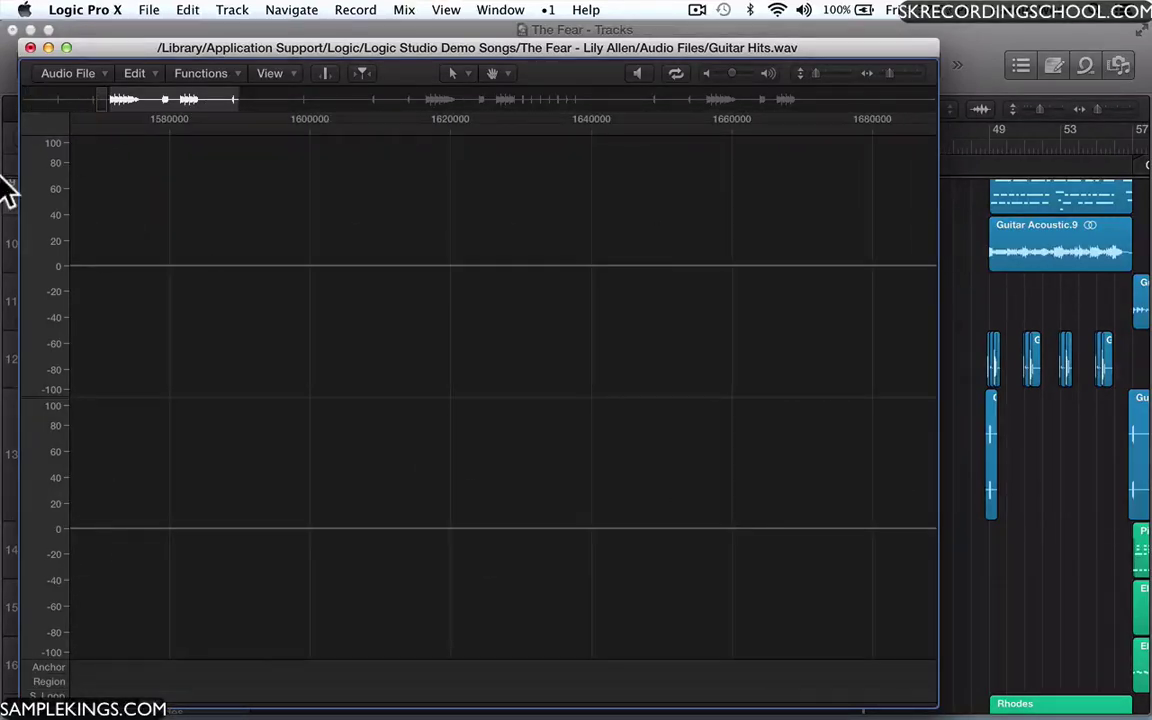
pyautogui.hscroll(6, 386, 216)
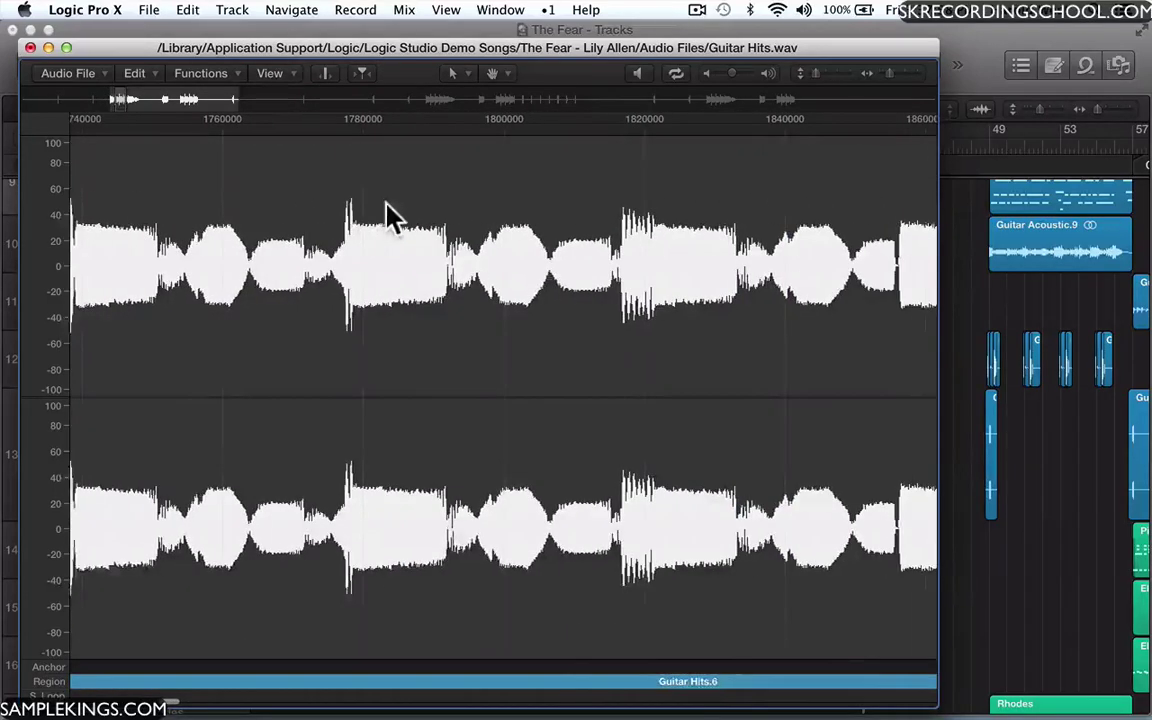
pyautogui.click(462, 75)
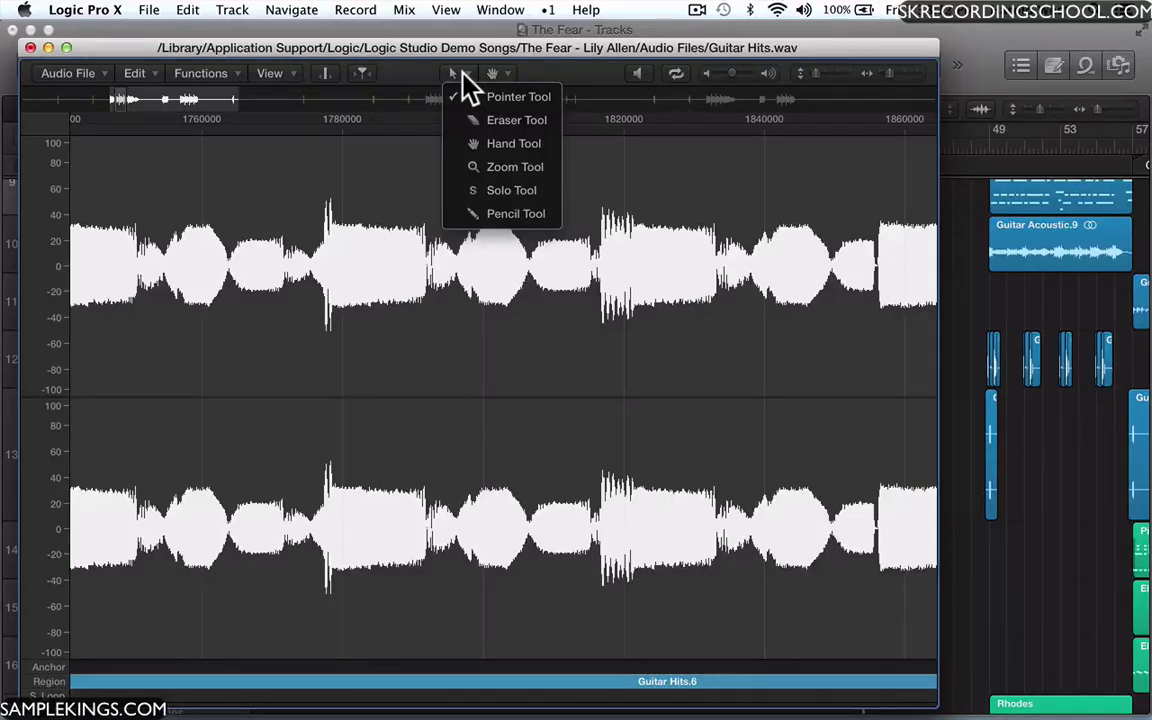
pyautogui.click(27, 47)
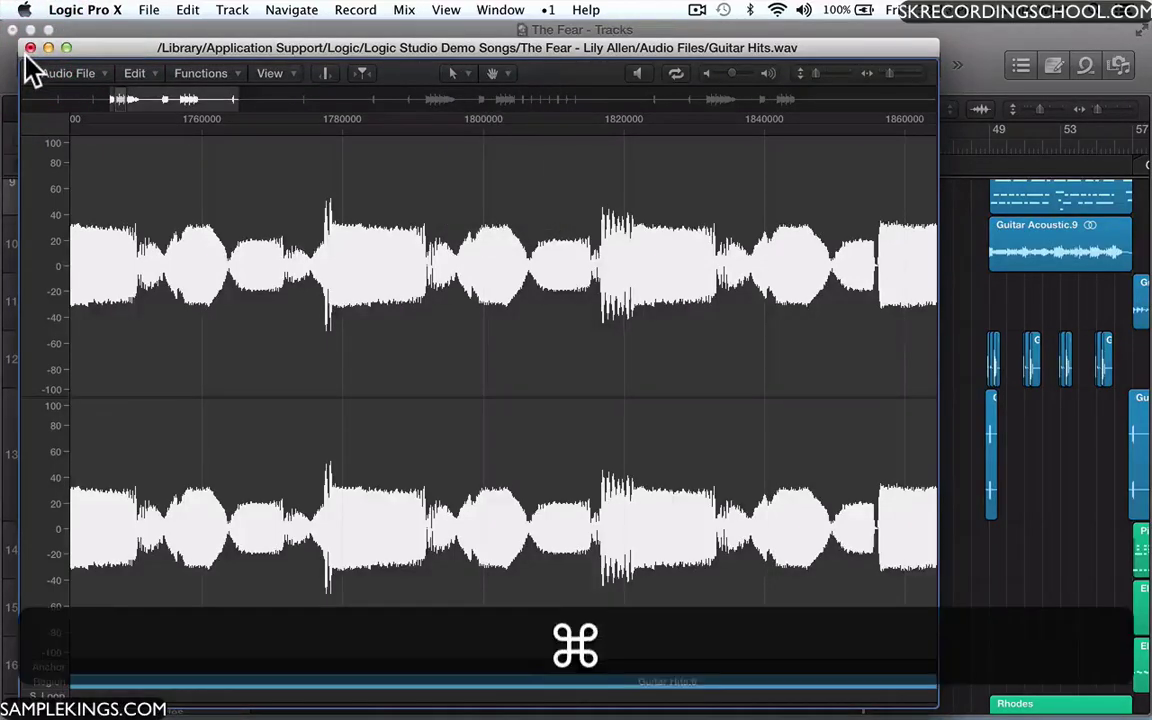
pyautogui.press('super+w')
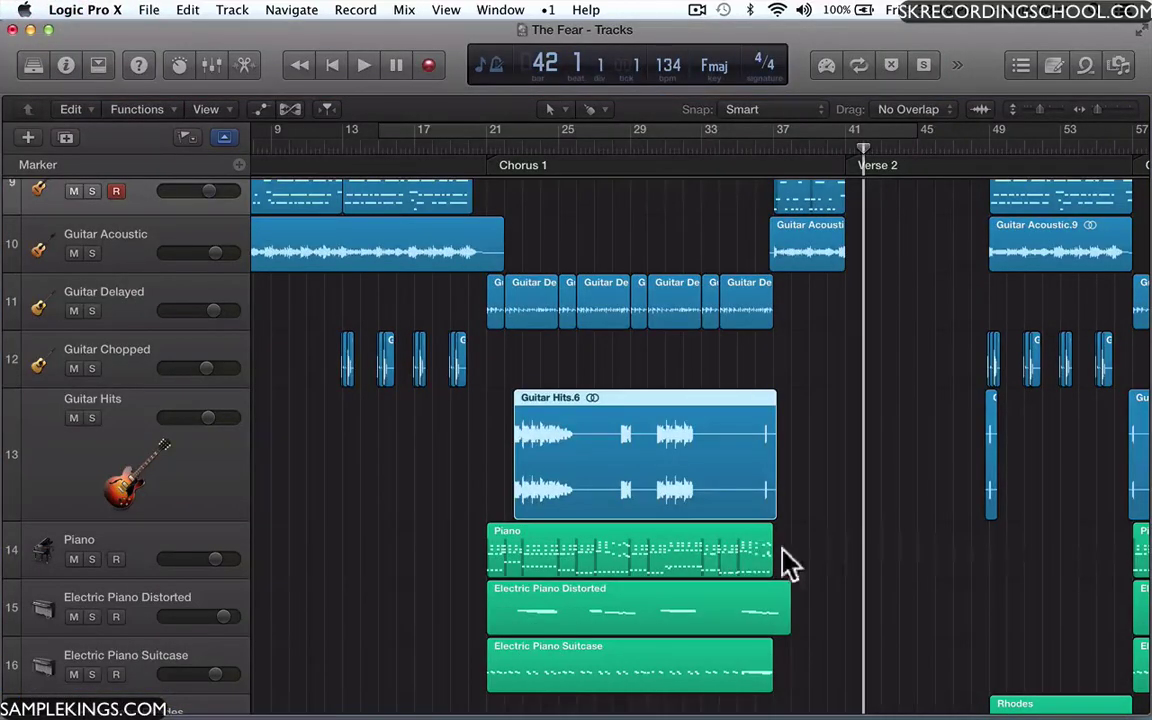
# Open the Piano region on track 14 in a separate Piano Roll window with its notes in view
pyautogui.click(708, 562)
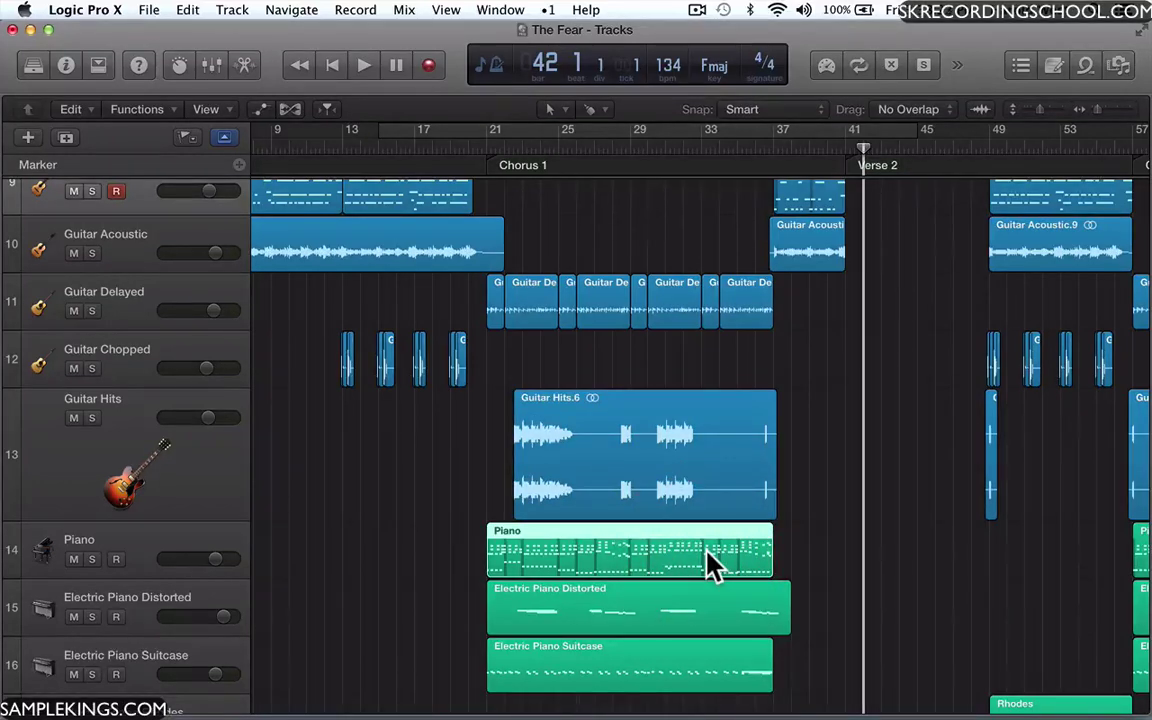
pyautogui.keyDown('alt'); pyautogui.doubleClick(708, 562); pyautogui.keyUp('alt')
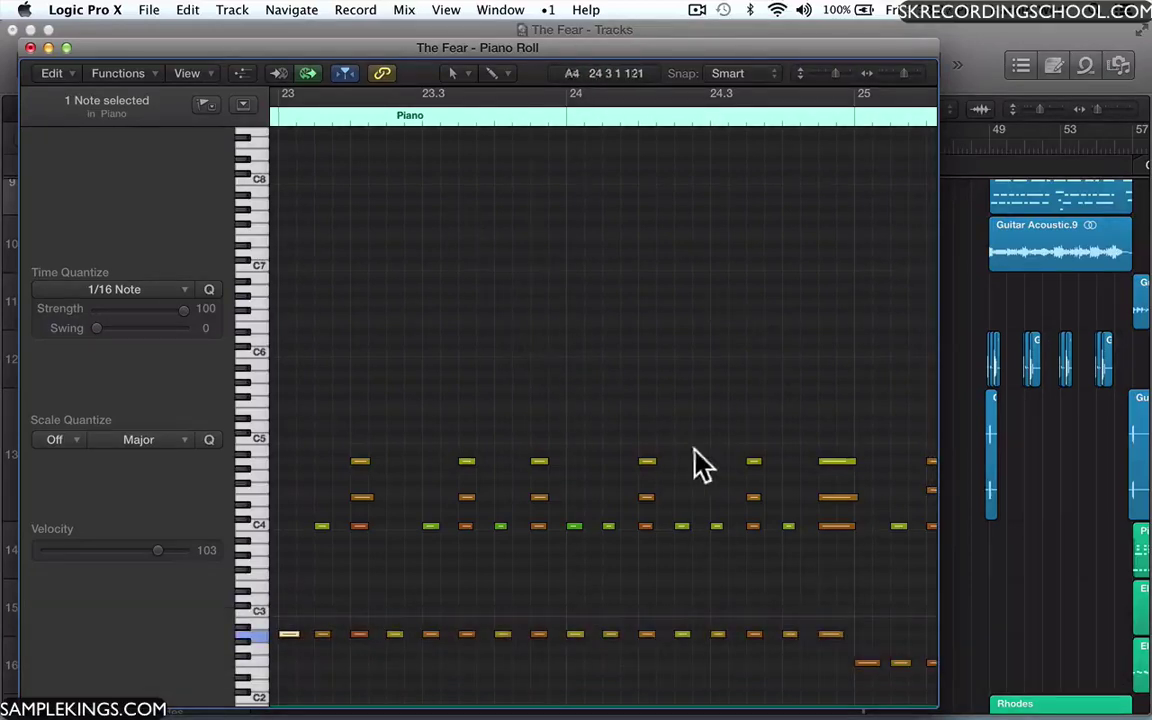
pyautogui.scroll(-3, 660, 437)
pyautogui.scroll(-5, 660, 437)
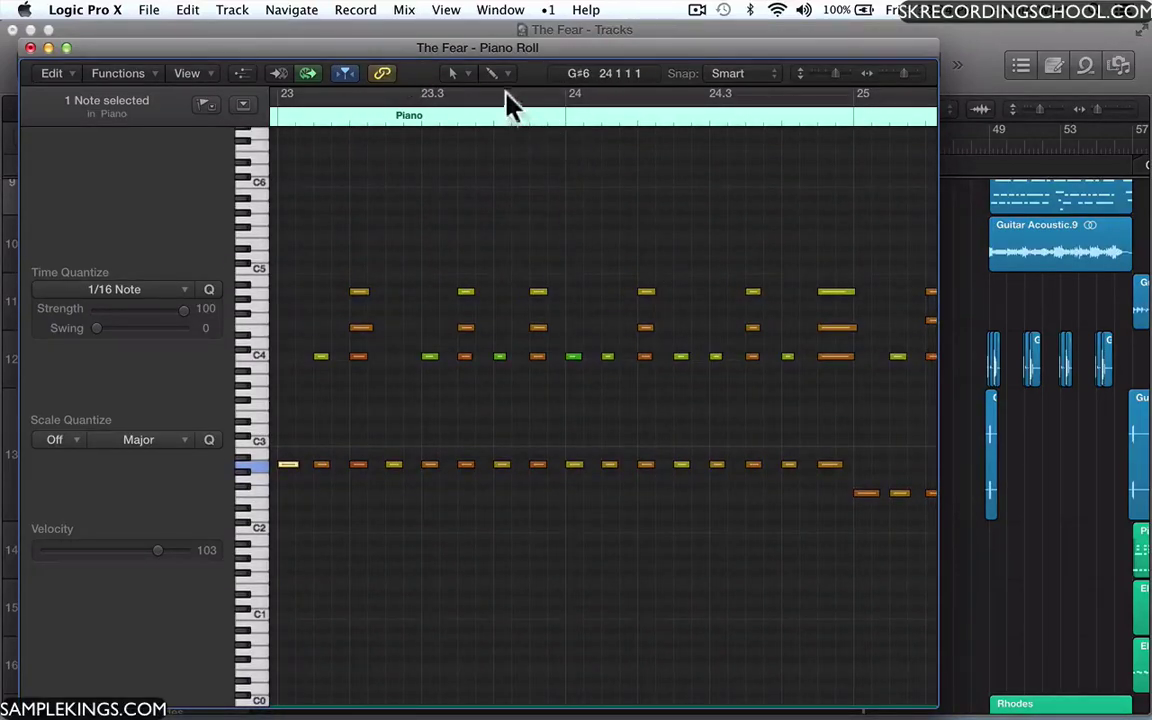
# Examine the tools available for the primary and secondary assignments in the Piano Roll, leaving both unchanged
pyautogui.click(468, 72)
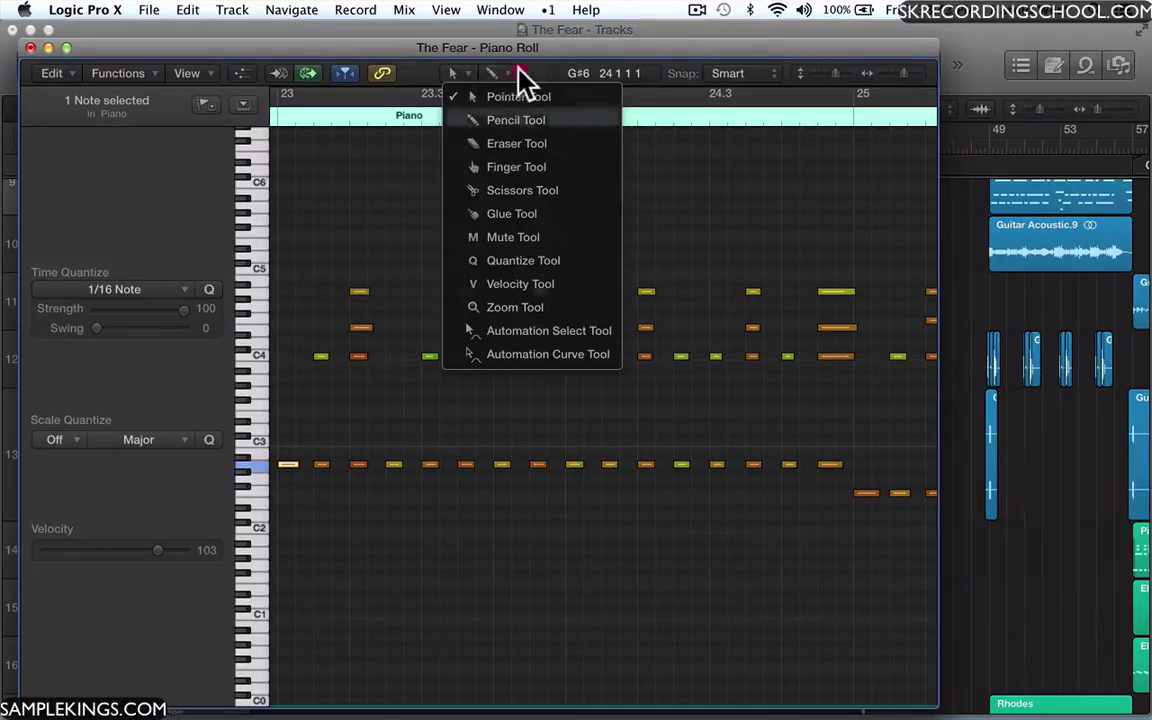
pyautogui.click(497, 72)
pyautogui.click(497, 72)
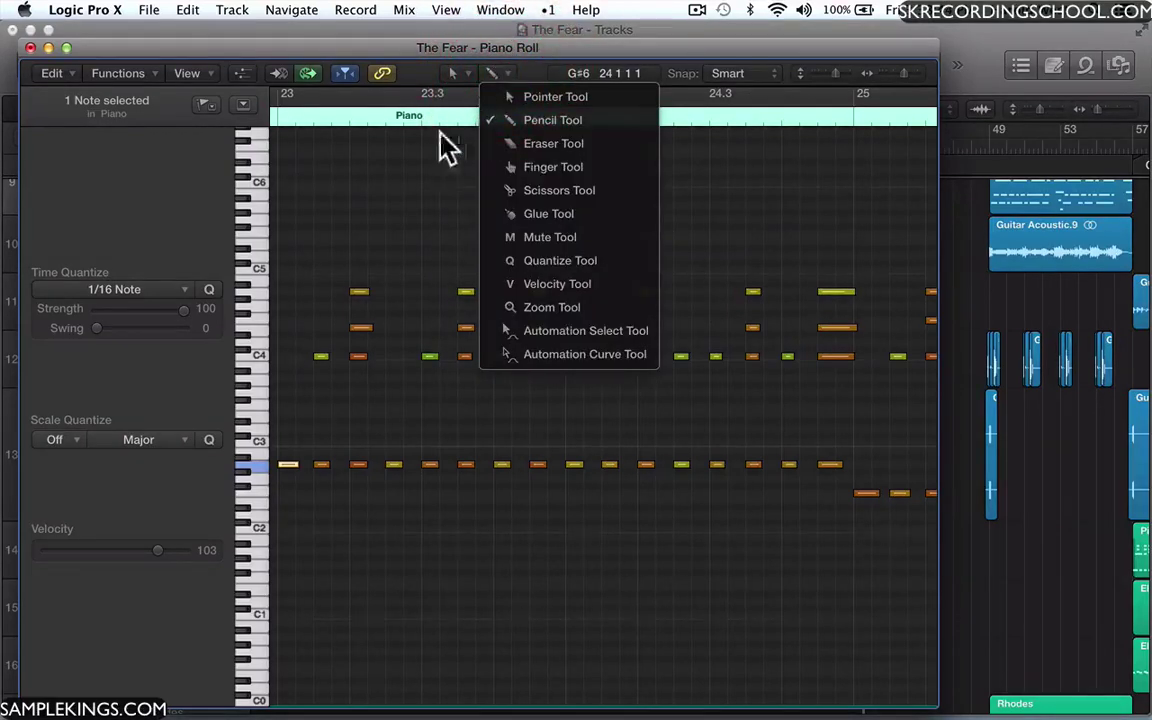
pyautogui.click(445, 243)
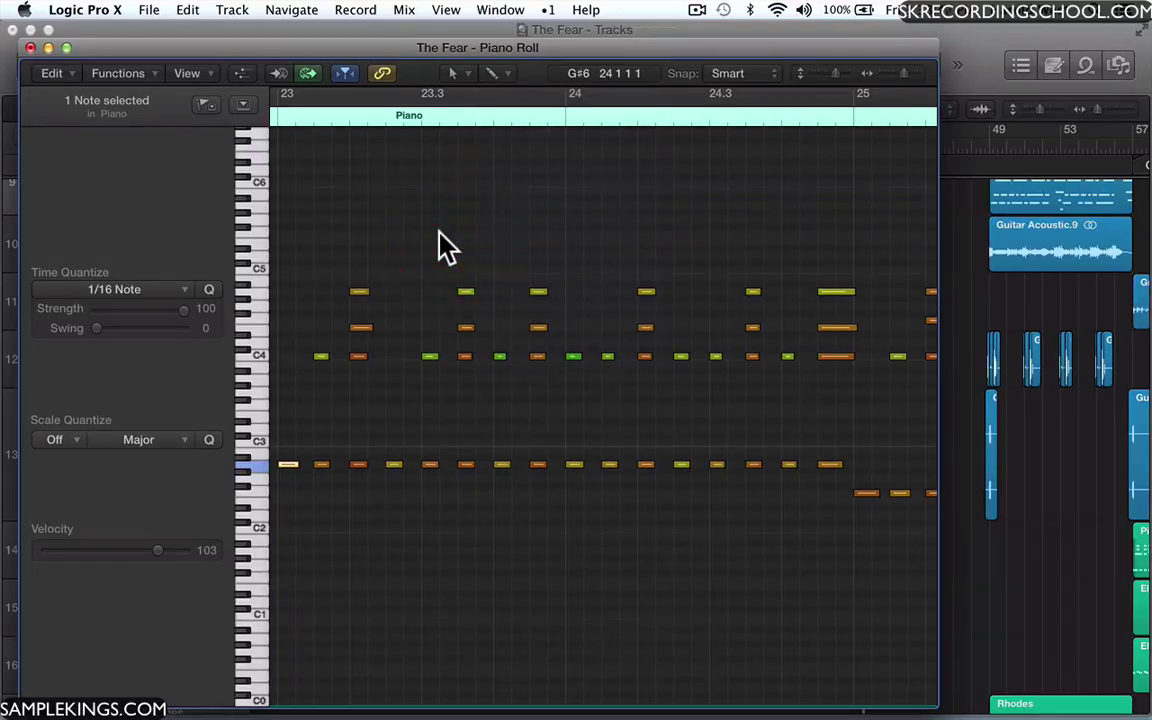
pyautogui.press('t')
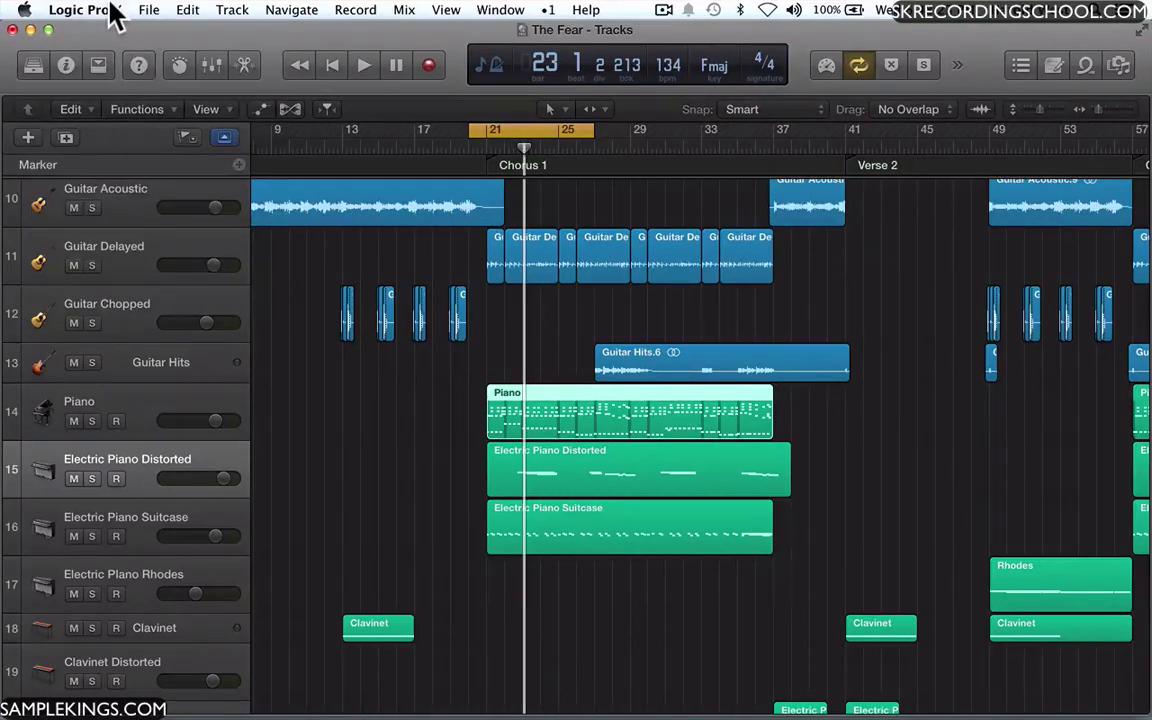
# Open the key command editing window and expand the Global Commands group
pyautogui.click(113, 12)
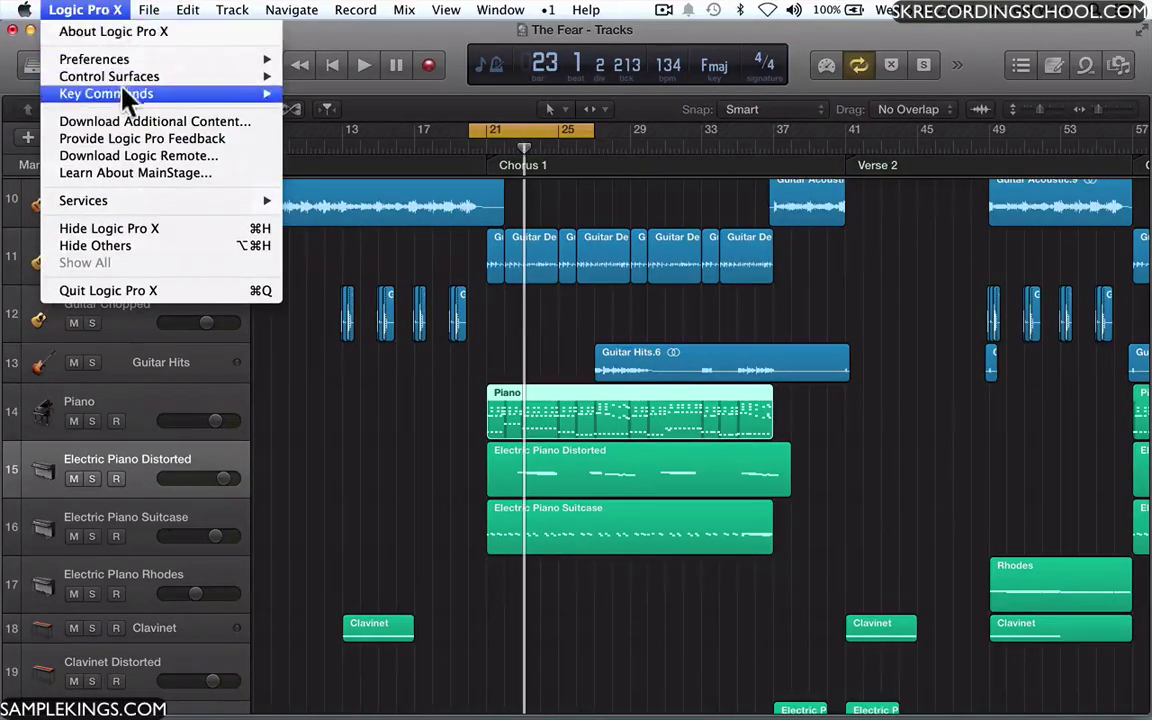
pyautogui.moveTo(123, 88)
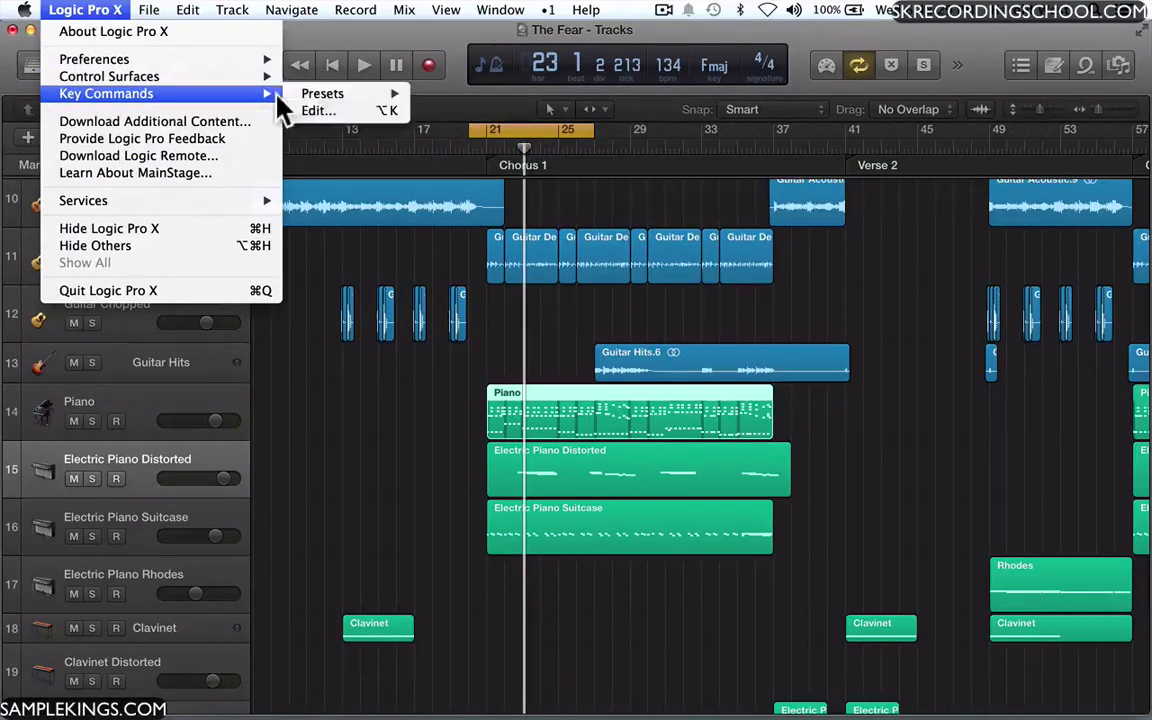
pyautogui.click(314, 118)
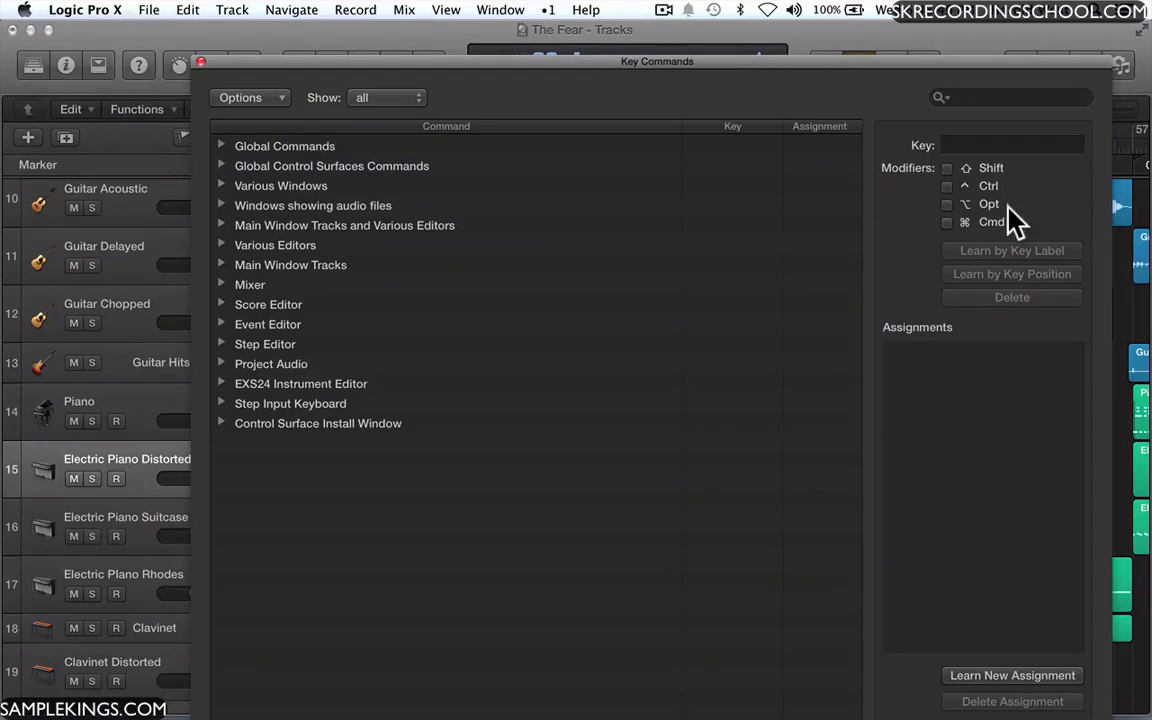
pyautogui.click(224, 146)
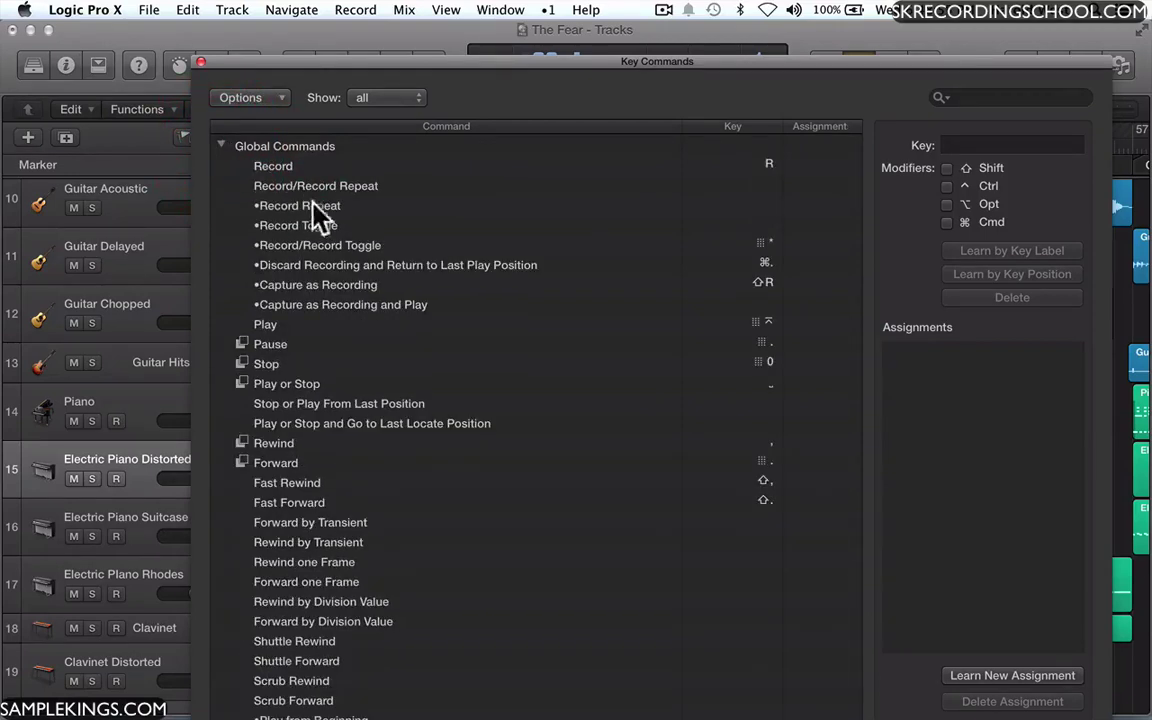
# Examine the Global Commands list for which commands have a key assigned, and return to its beginning
pyautogui.scroll(-5, 385, 345)
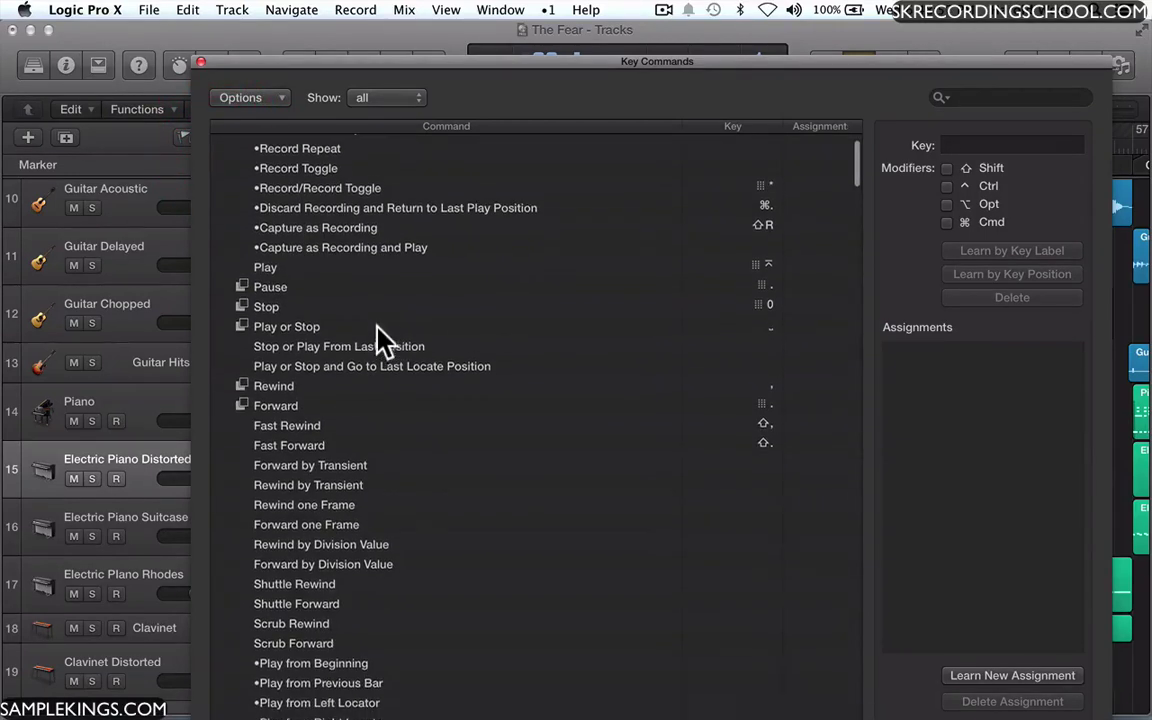
pyautogui.scroll(-8, 376, 325)
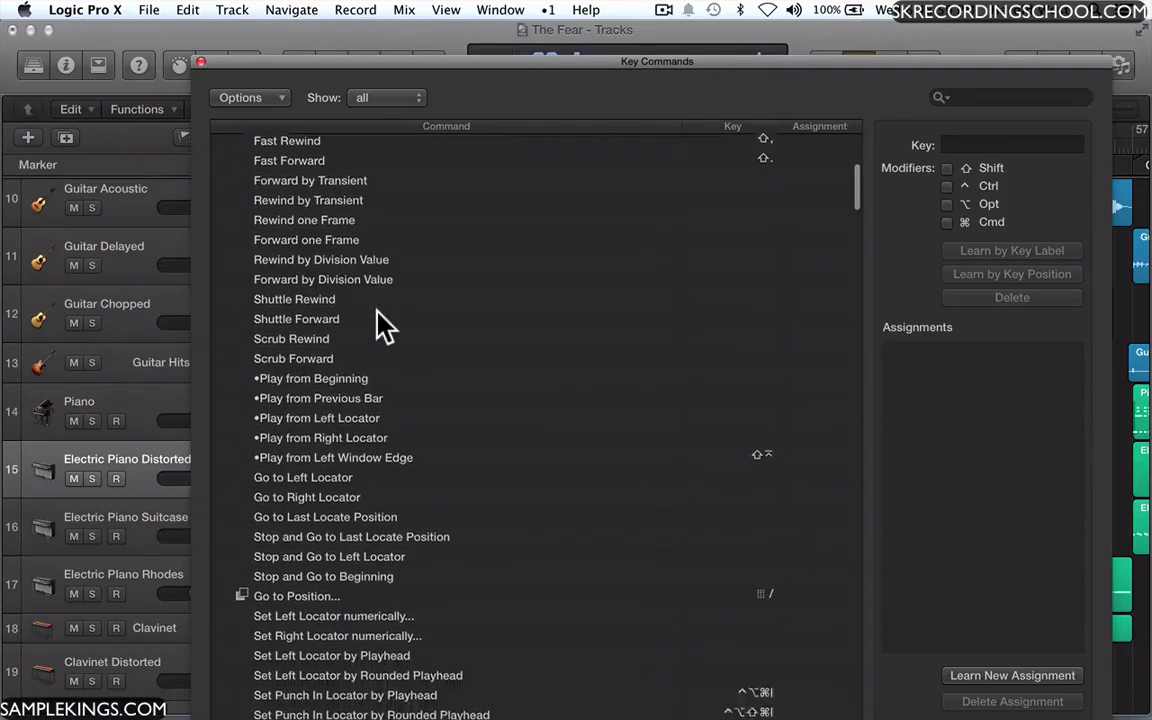
pyautogui.scroll(-6, 385, 325)
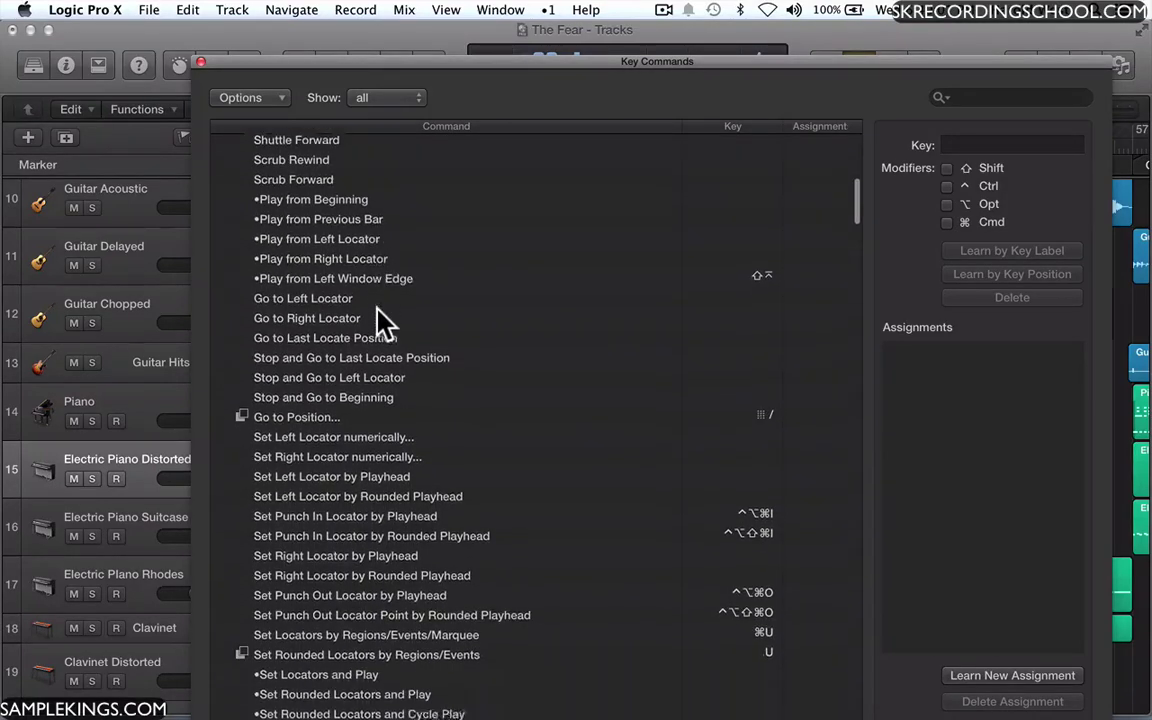
pyautogui.scroll(-4, 385, 320)
pyautogui.scroll(12, 385, 320)
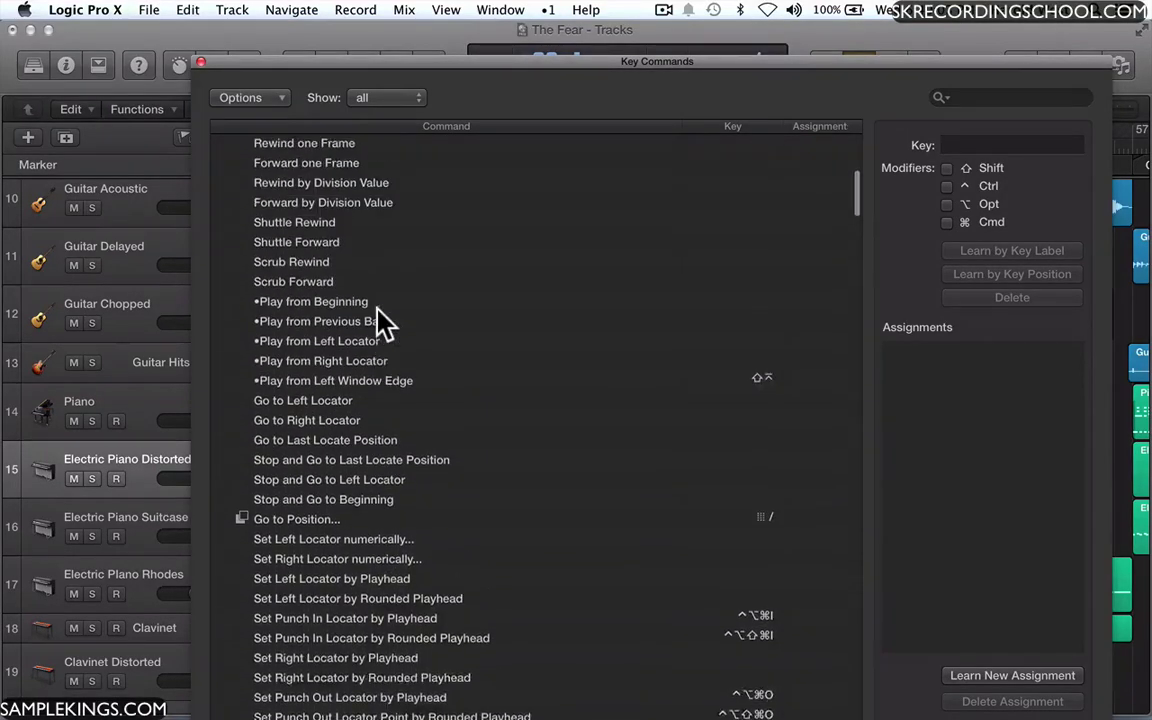
pyautogui.scroll(3, 378, 312)
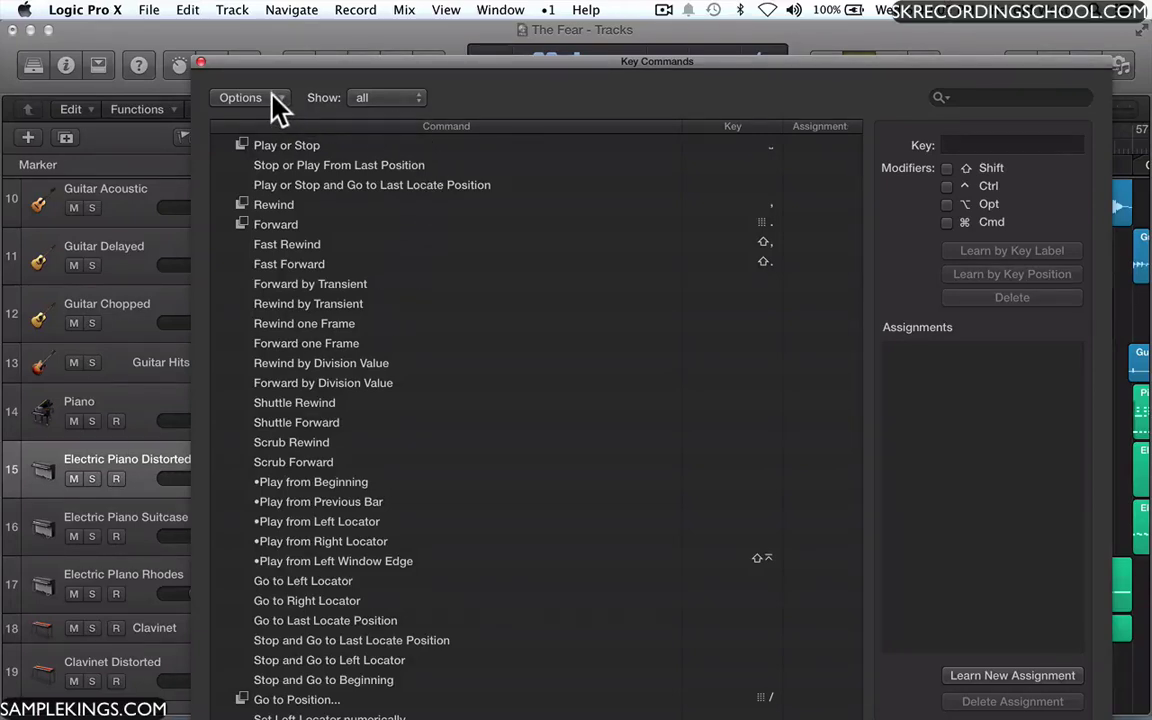
pyautogui.scroll(5, 406, 237)
pyautogui.scroll(4, 406, 245)
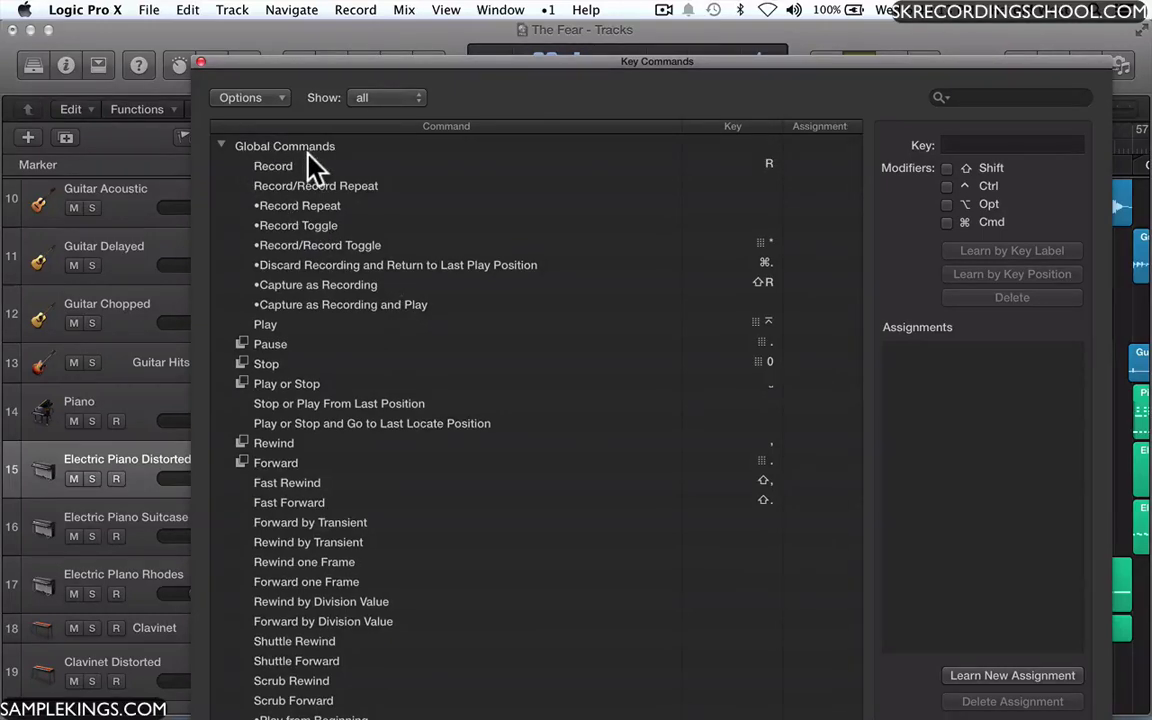
# Filter the key commands to the used ones, look through them, and switch the filter to the unused ones
pyautogui.click(420, 100)
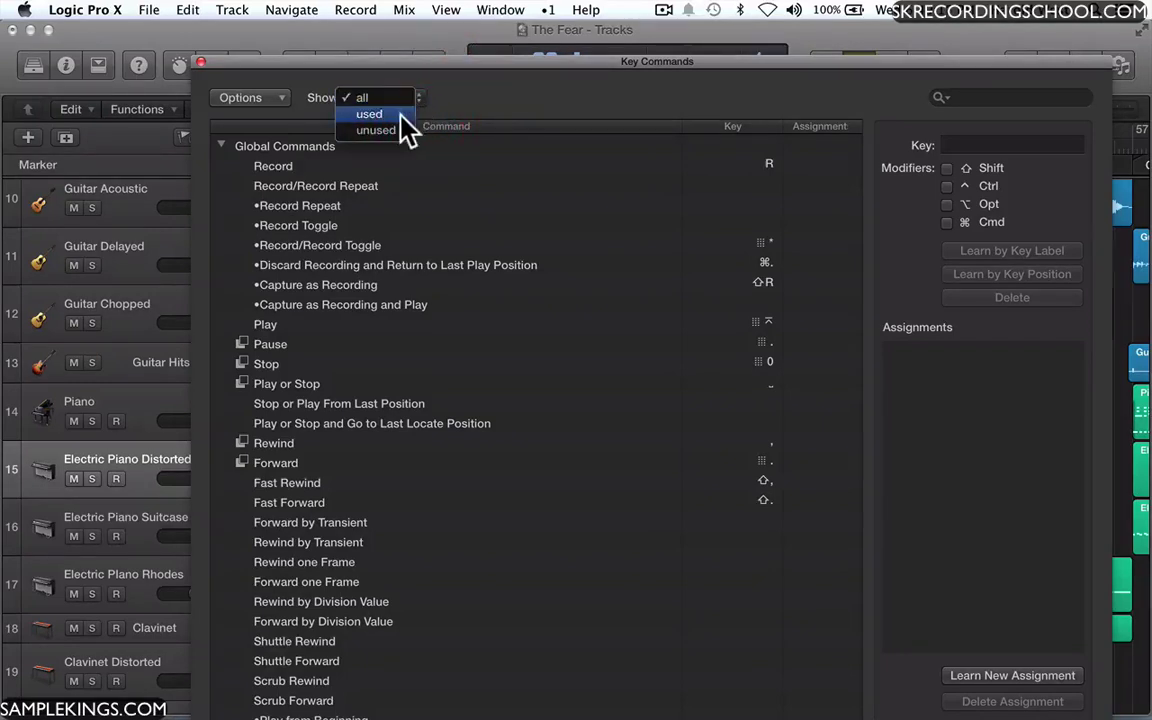
pyautogui.click(401, 116)
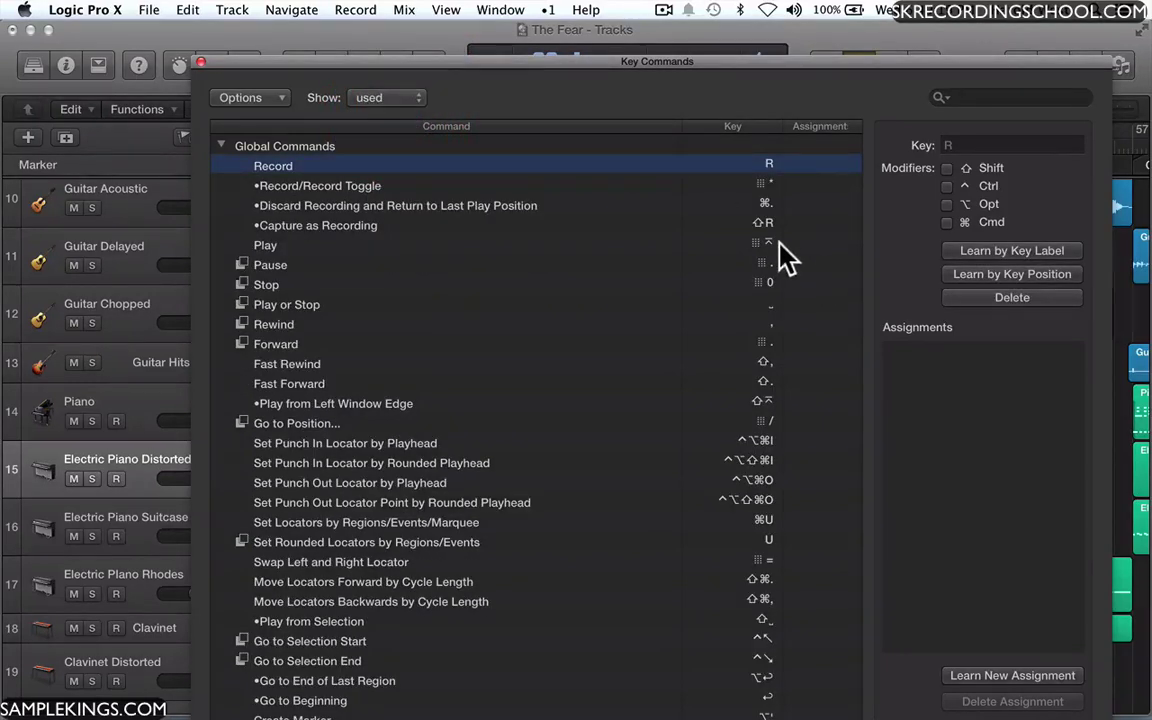
pyautogui.scroll(-3, 785, 405)
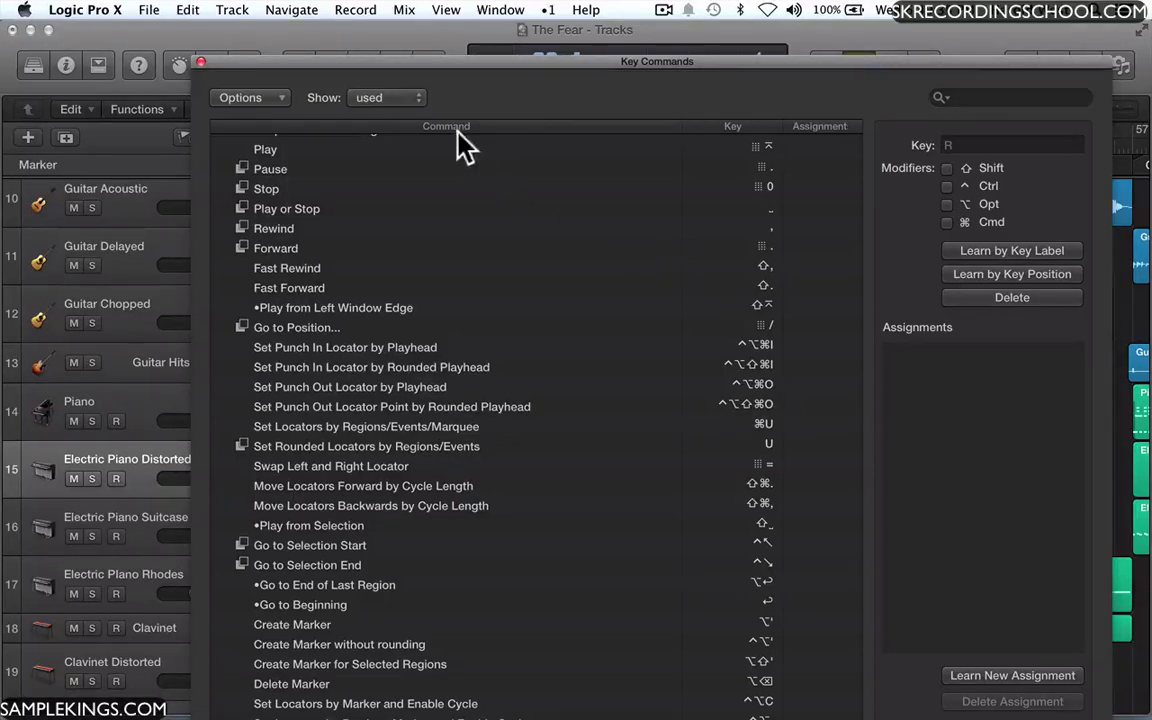
pyautogui.click(420, 98)
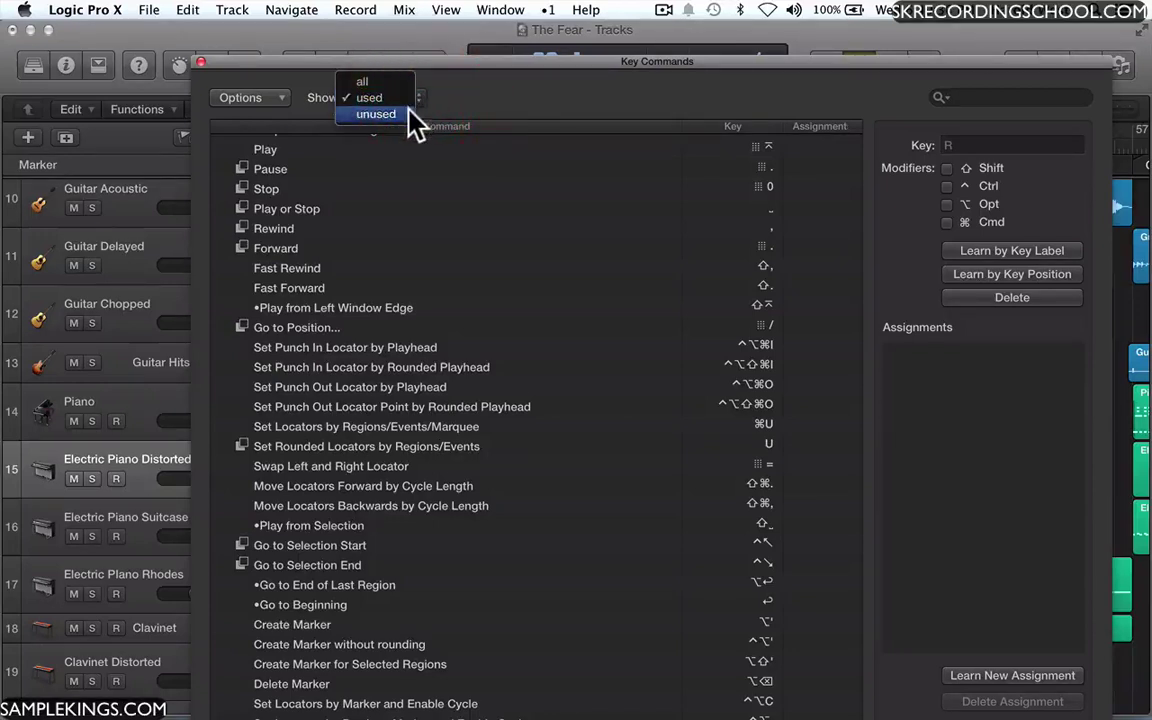
pyautogui.click(415, 114)
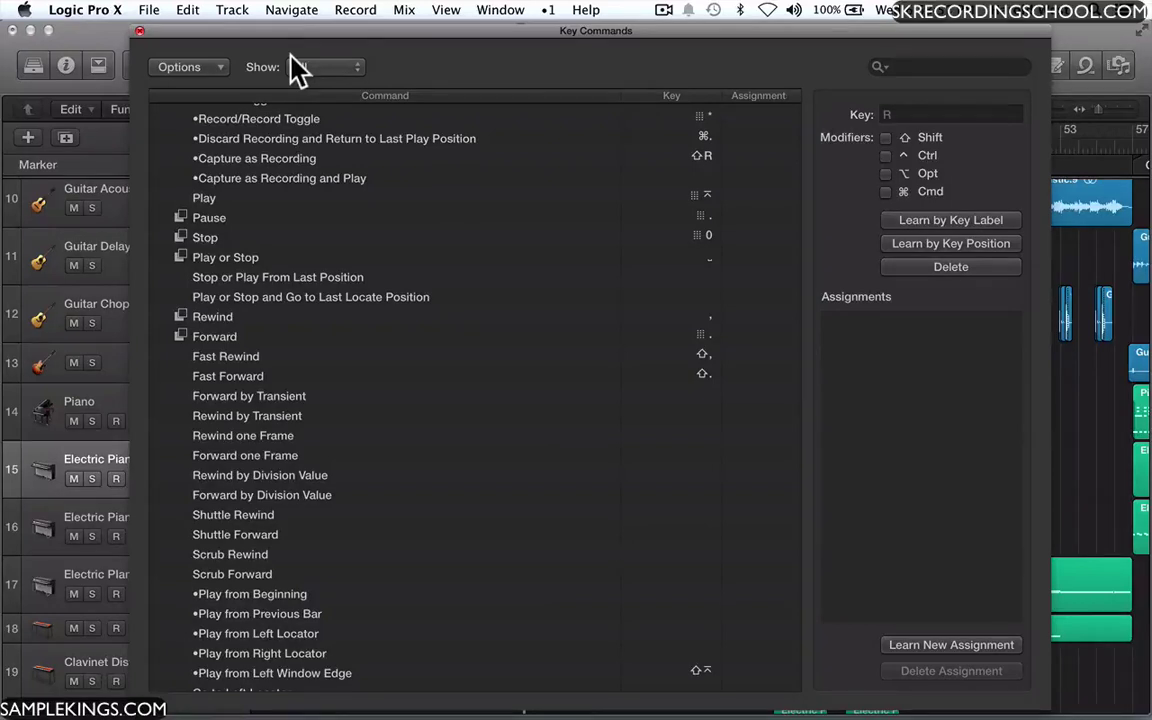
# Try to assign C to the Record command by key position, decline replacing the existing key command, and close the Key Commands window
pyautogui.click(912, 222)
pyautogui.click(904, 246)
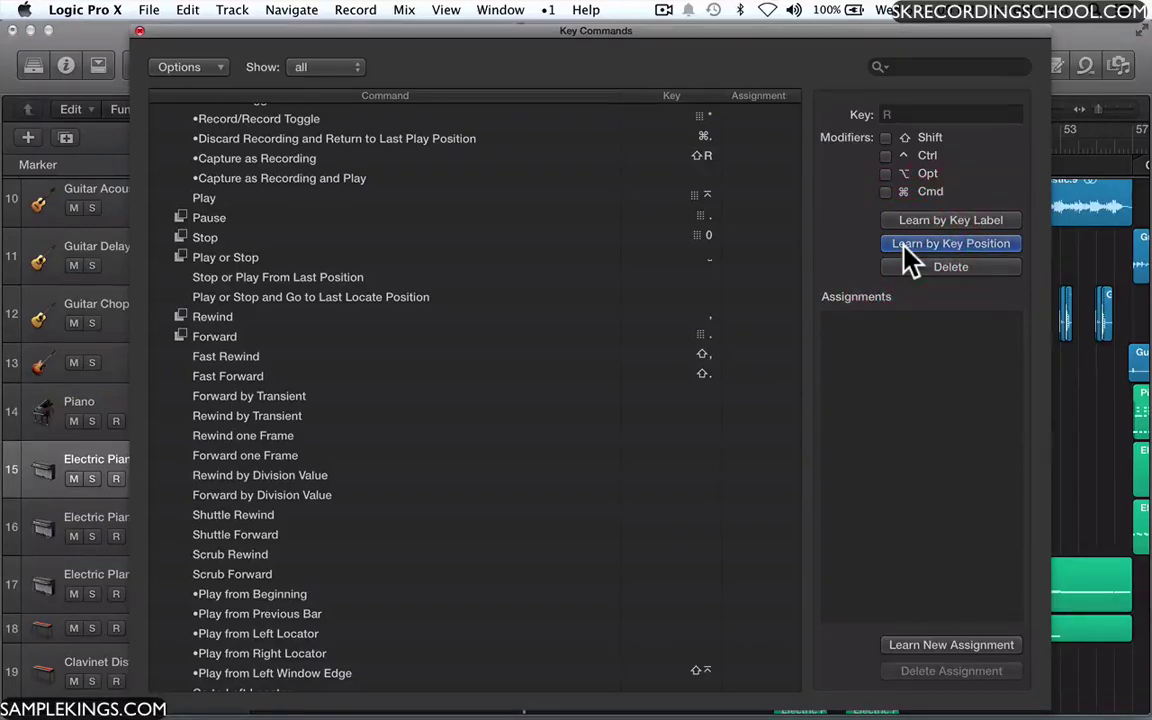
pyautogui.click(936, 115)
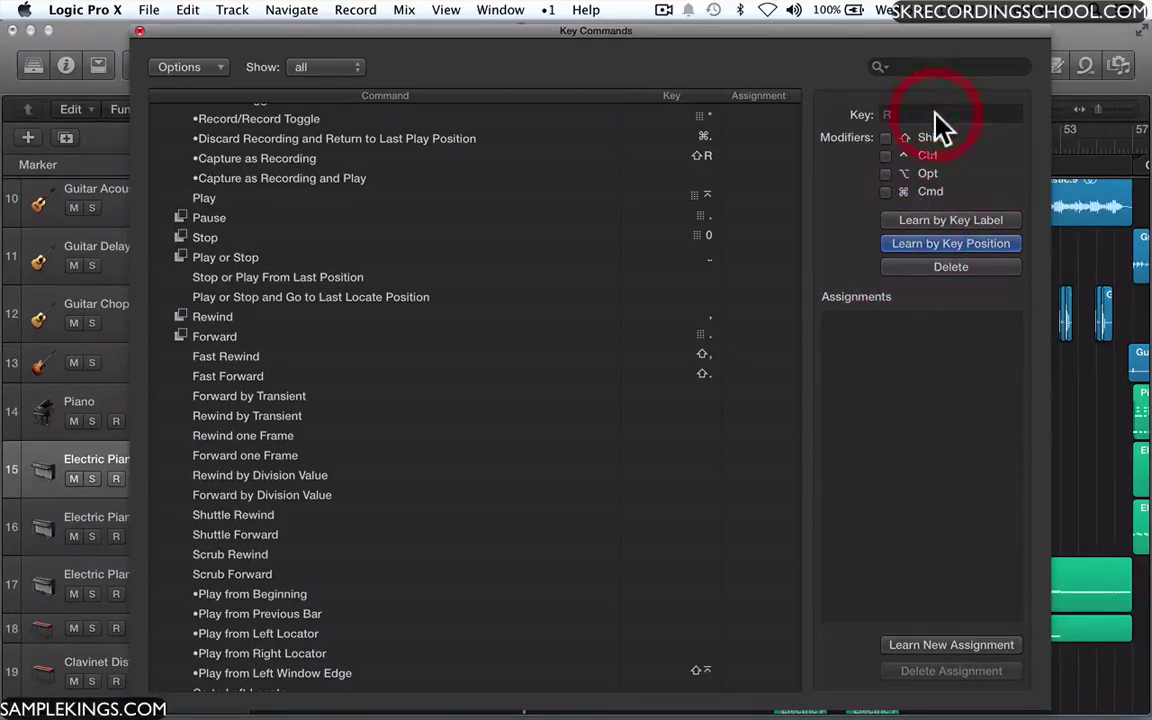
pyautogui.press('c')
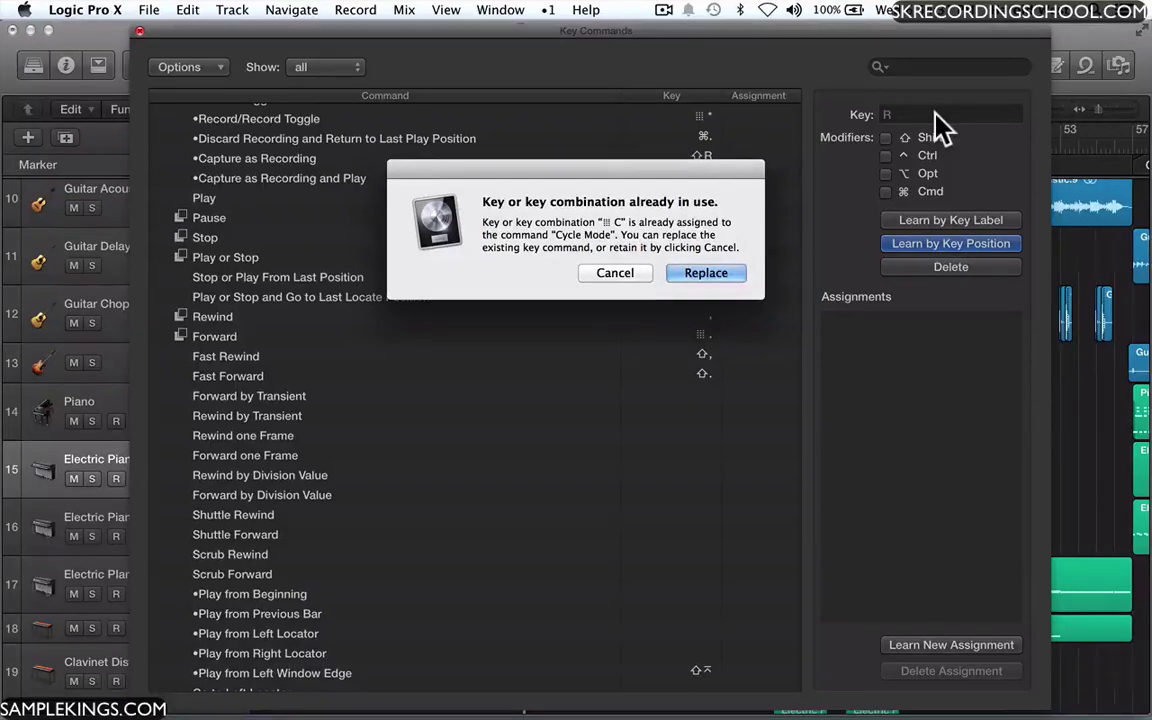
pyautogui.click(620, 273)
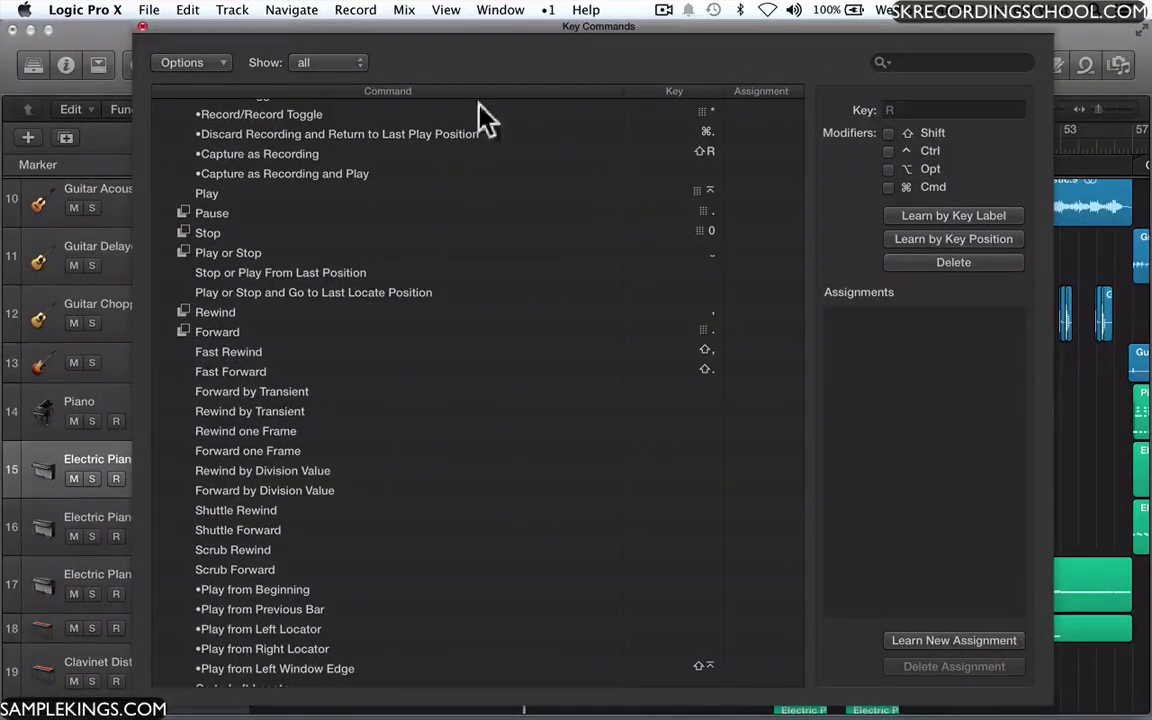
pyautogui.click(143, 29)
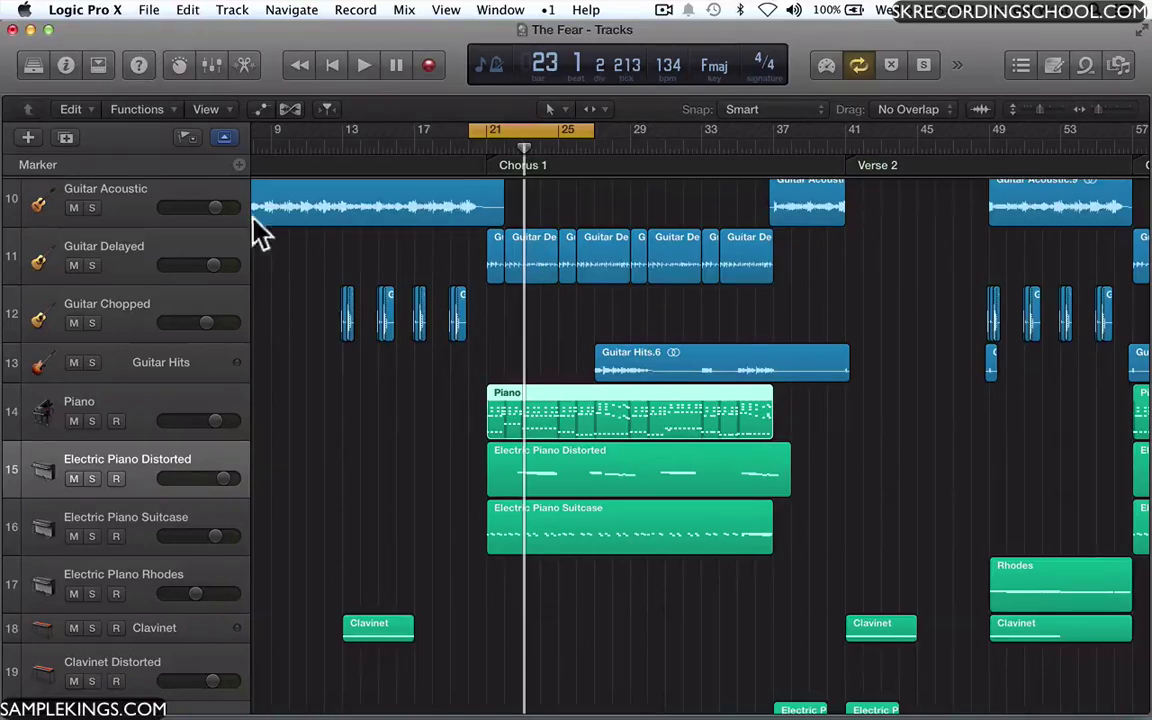
# Enlarge the Guitar Acoustic track on its own, and reduce its height to an individual track zoom of -12
pyautogui.click(120, 212)
pyautogui.hotkey('ctrl', 'z')
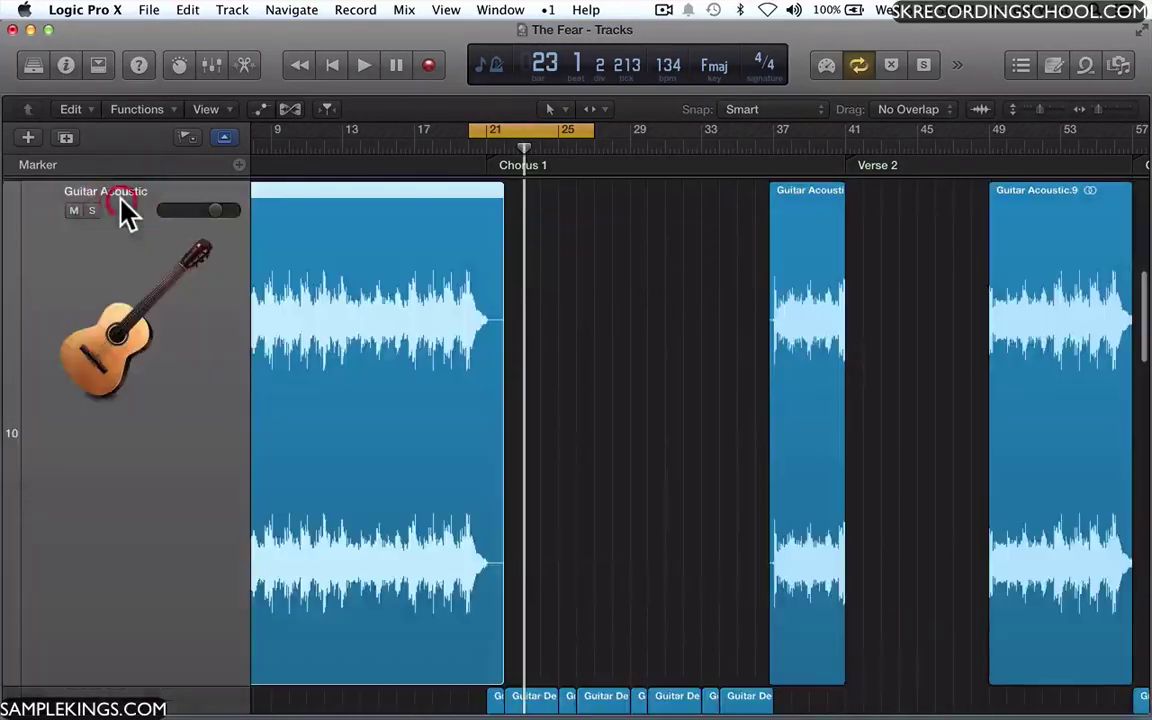
pyautogui.click(104, 246)
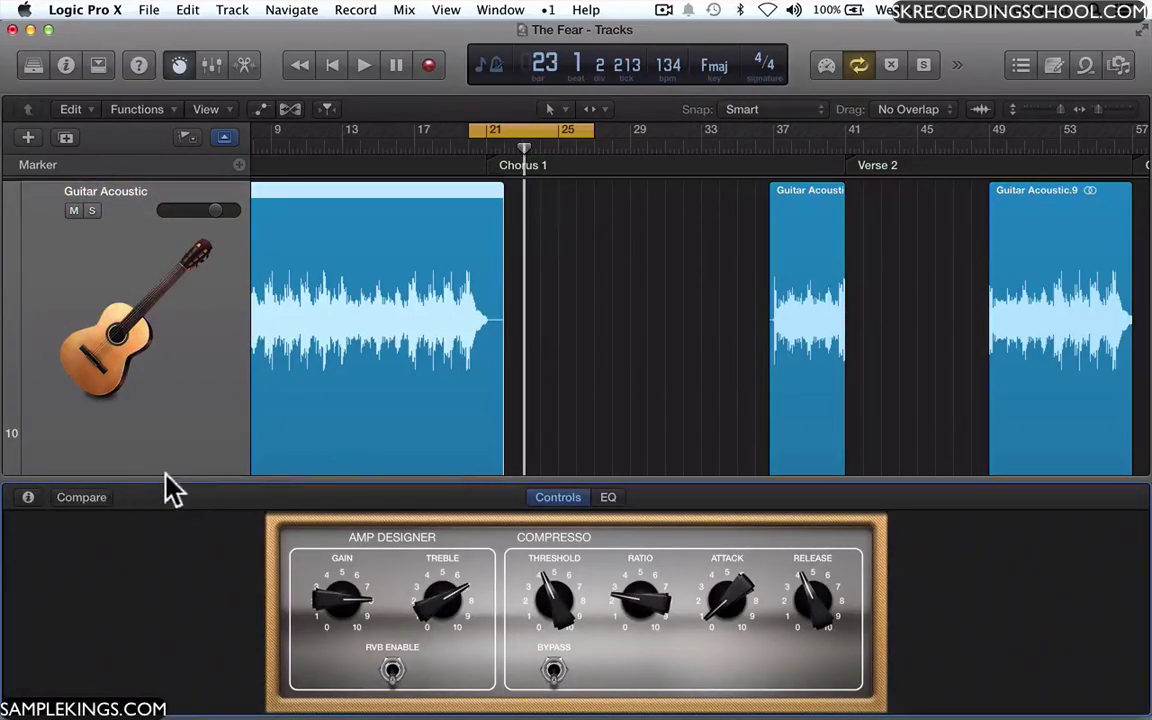
pyautogui.moveTo(184, 665); pyautogui.dragTo(190, 689)
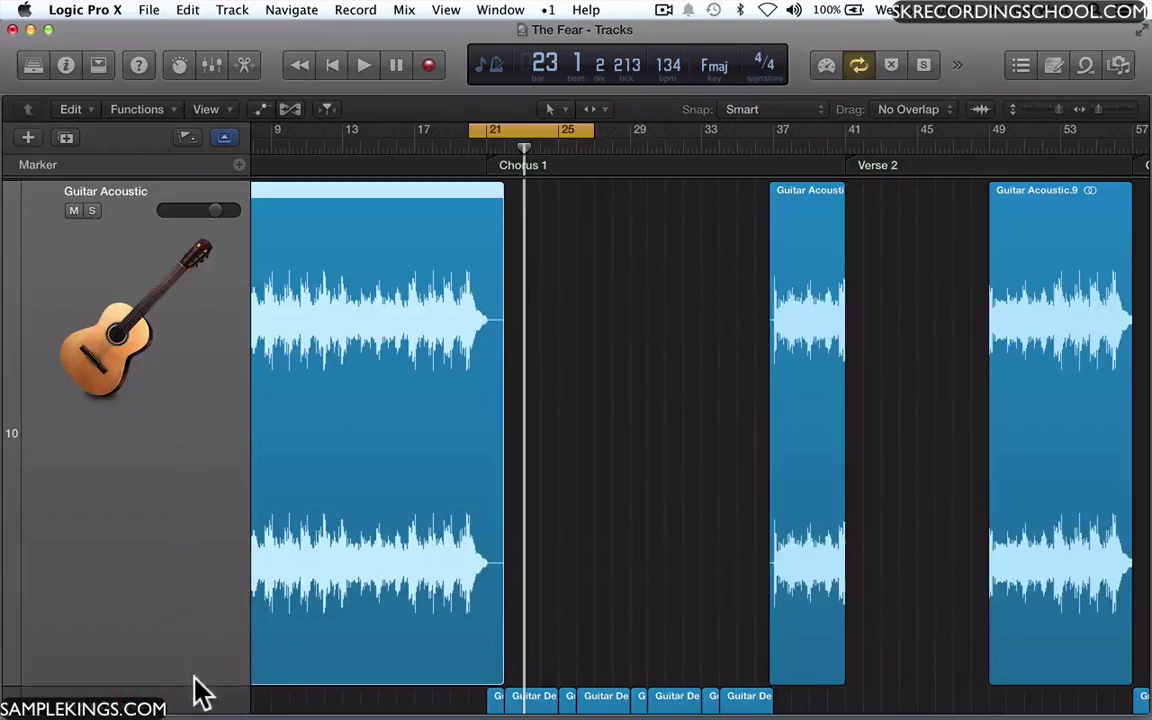
pyautogui.moveTo(196, 689); pyautogui.dragTo(176, 198)
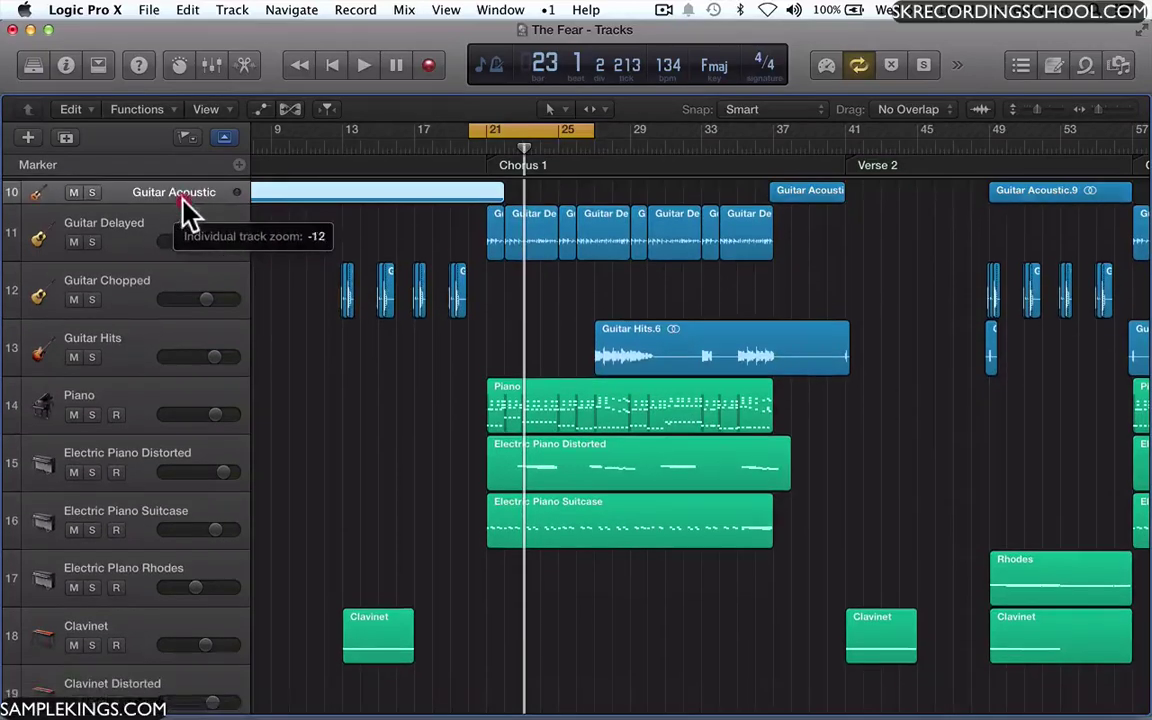
# Zoom the arrangement to fit the Piano region on track 14, and return to the previous zoom
pyautogui.click(602, 420)
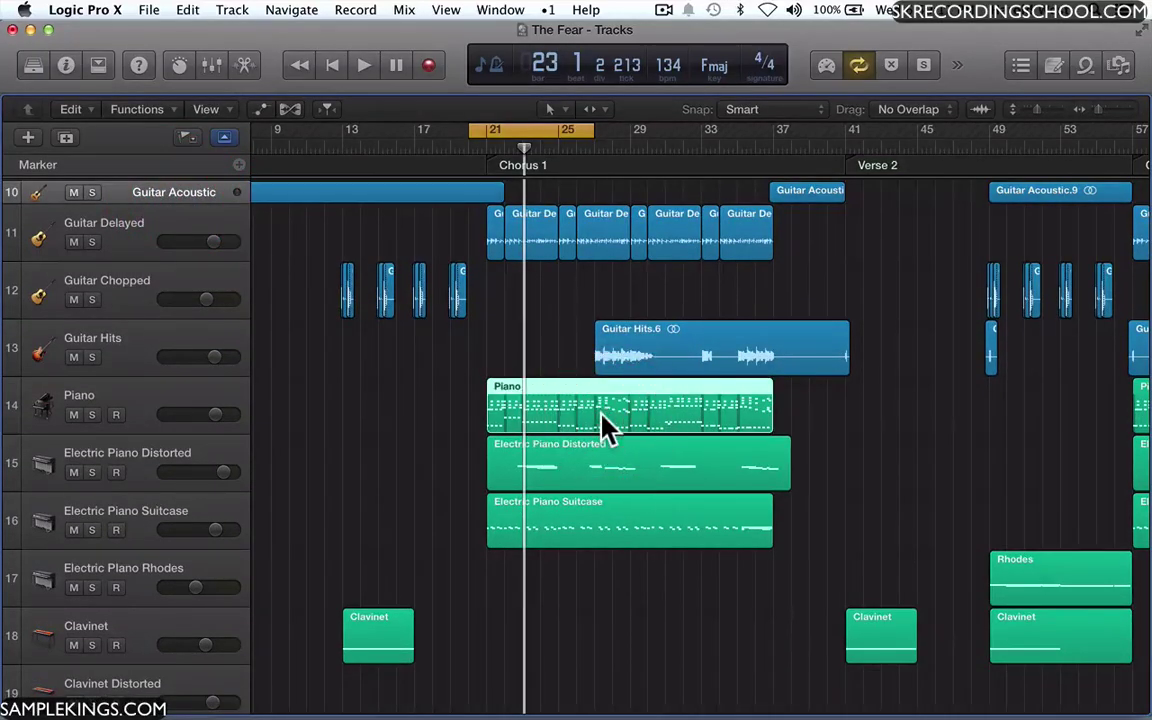
pyautogui.press('z')
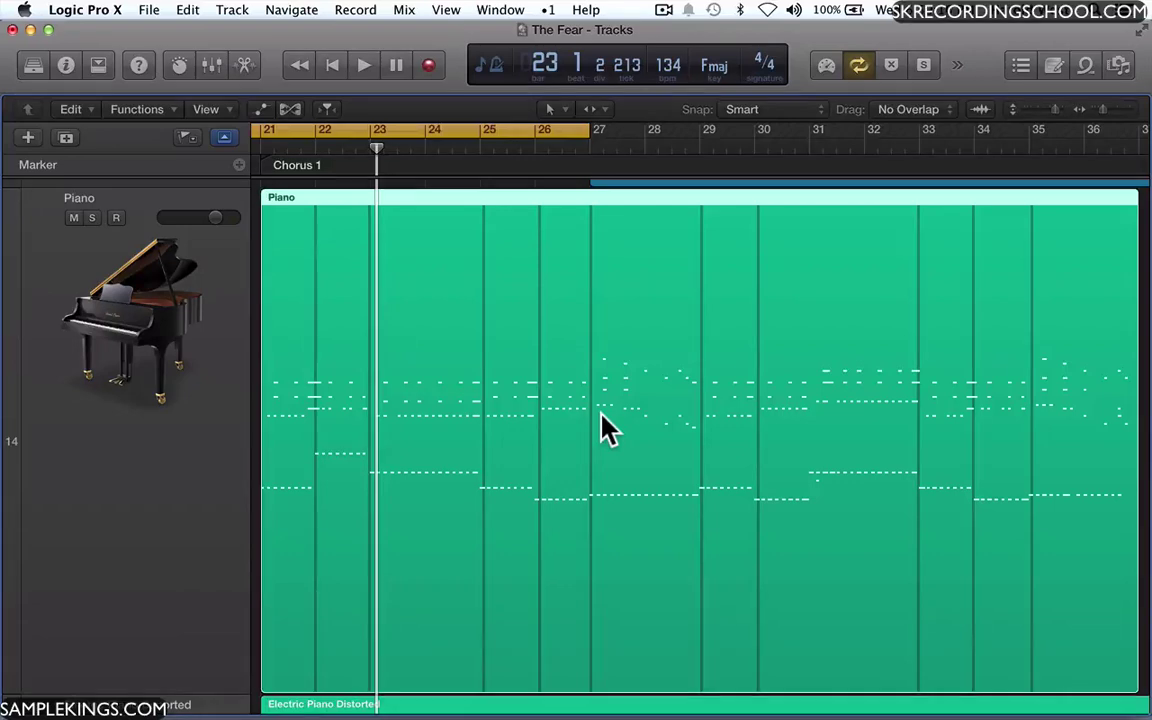
pyautogui.press('z')
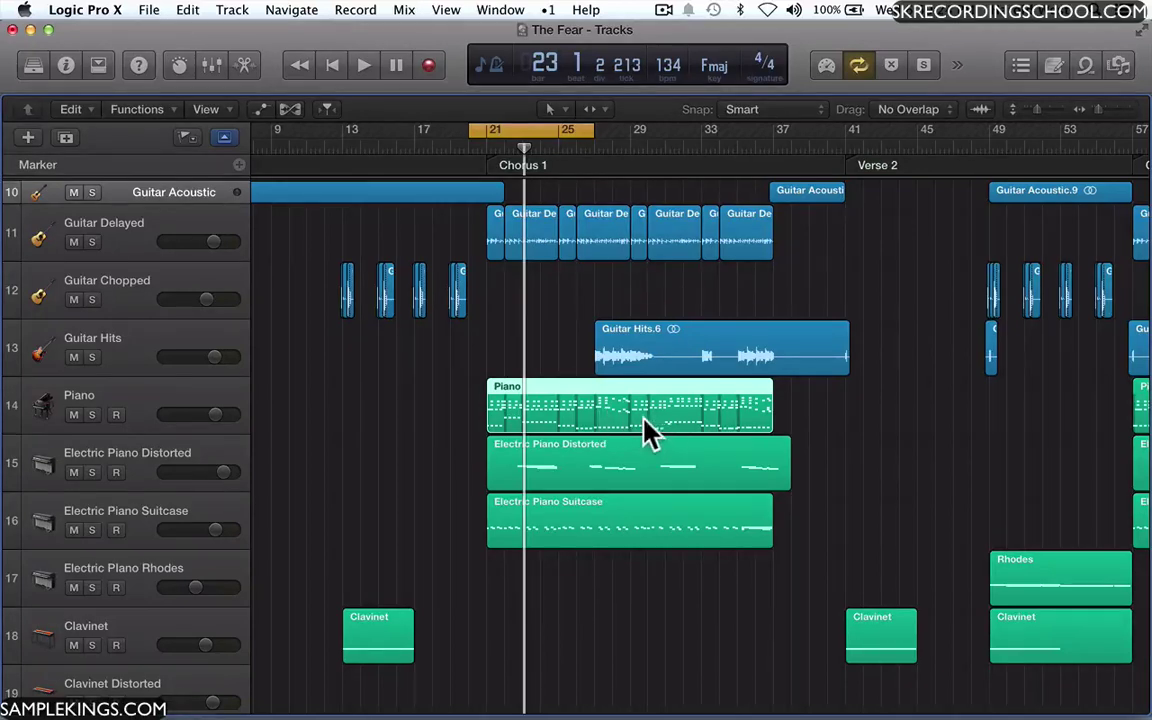
# Select the Piano, Electric Piano Distorted and Electric Piano Suitcase regions together, zoom to fit them, and restore the previous zoom
pyautogui.click(643, 429)
pyautogui.keyDown('shift'); pyautogui.click(643, 468); pyautogui.keyUp('shift')
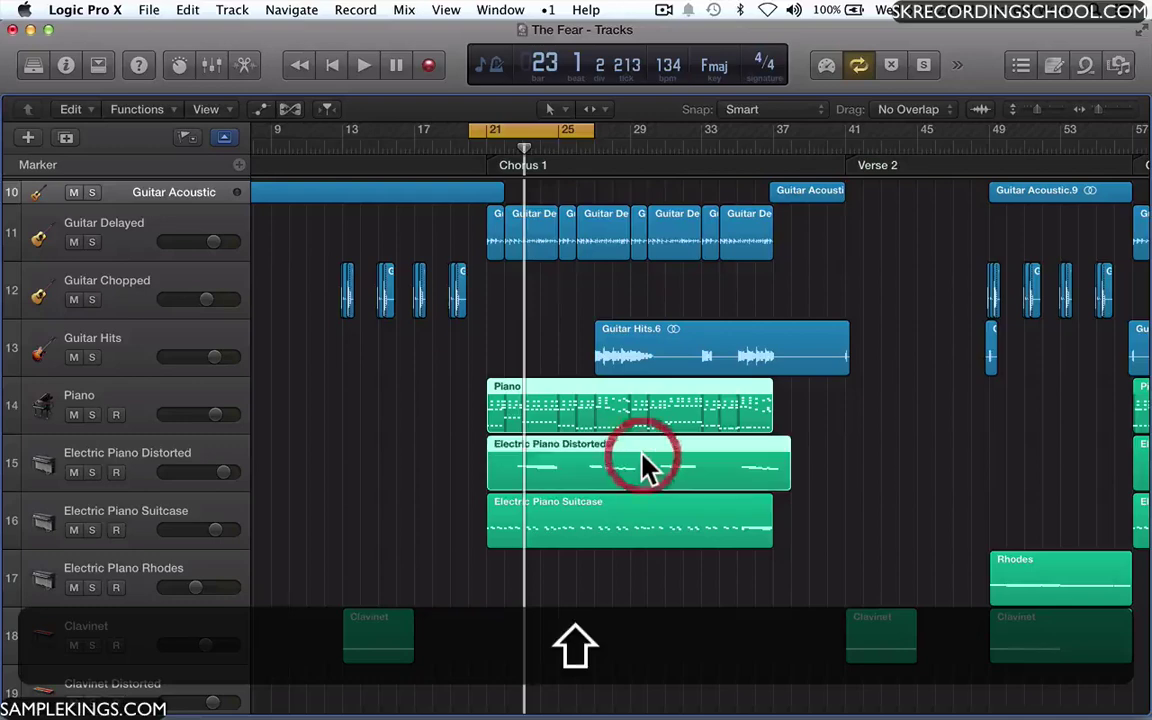
pyautogui.keyDown('shift'); pyautogui.click(636, 527); pyautogui.keyUp('shift')
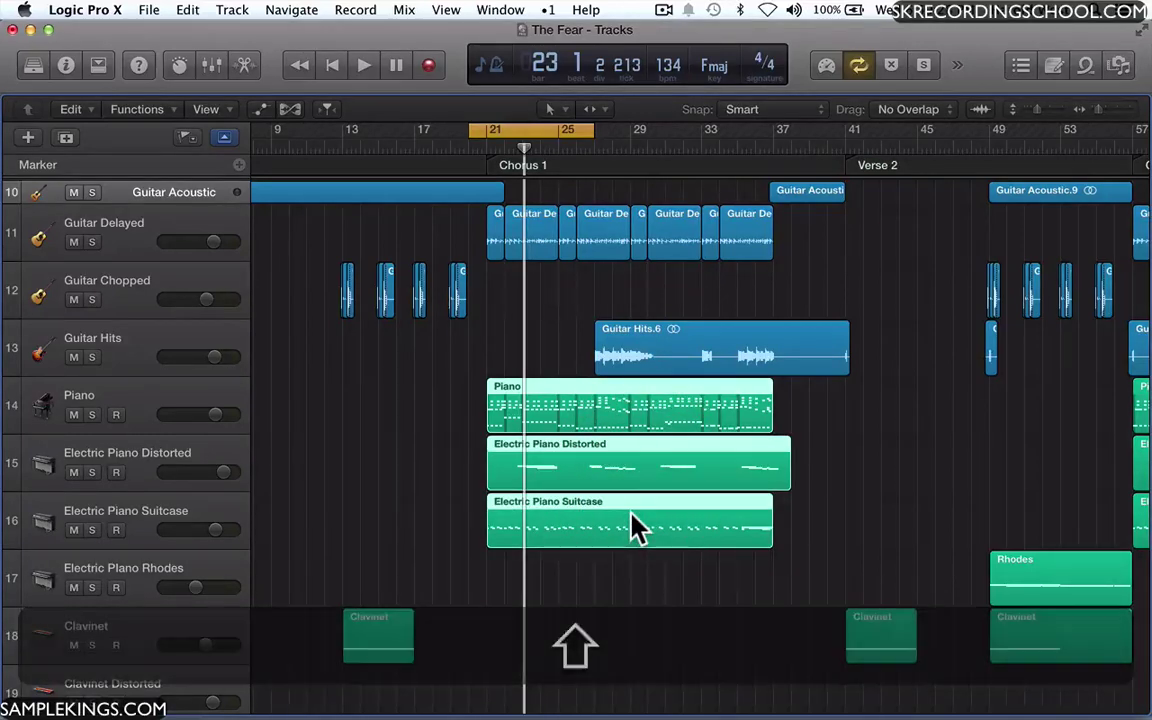
pyautogui.press('z')
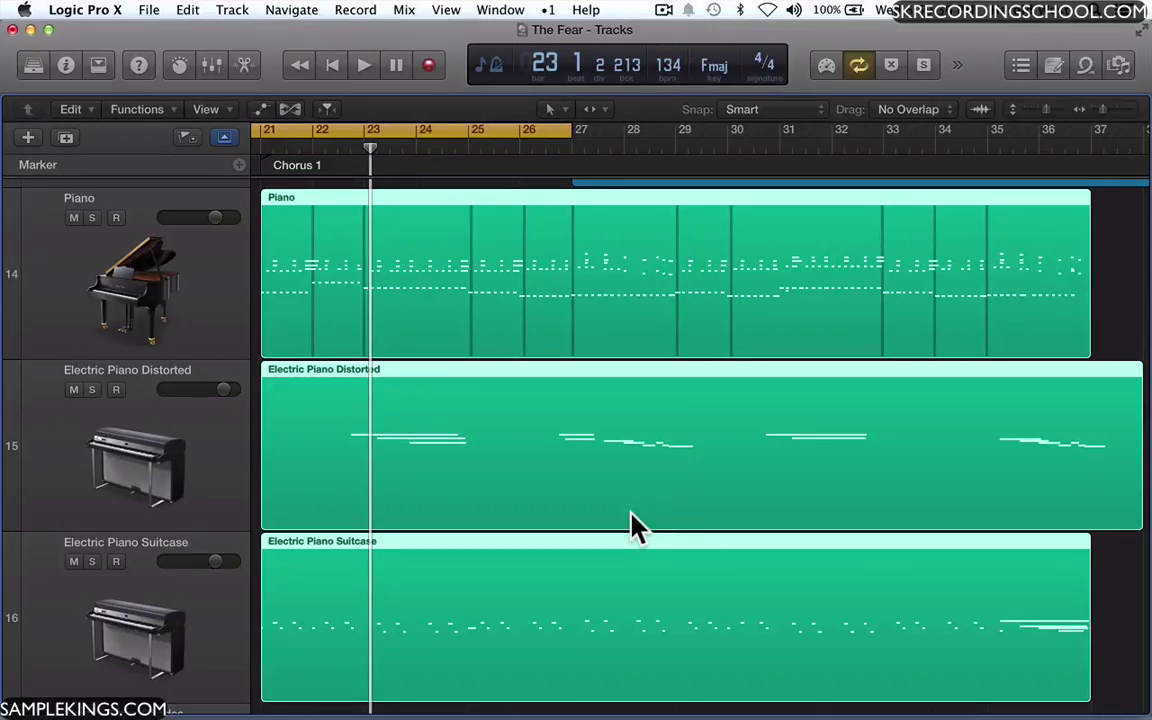
pyautogui.press('z')
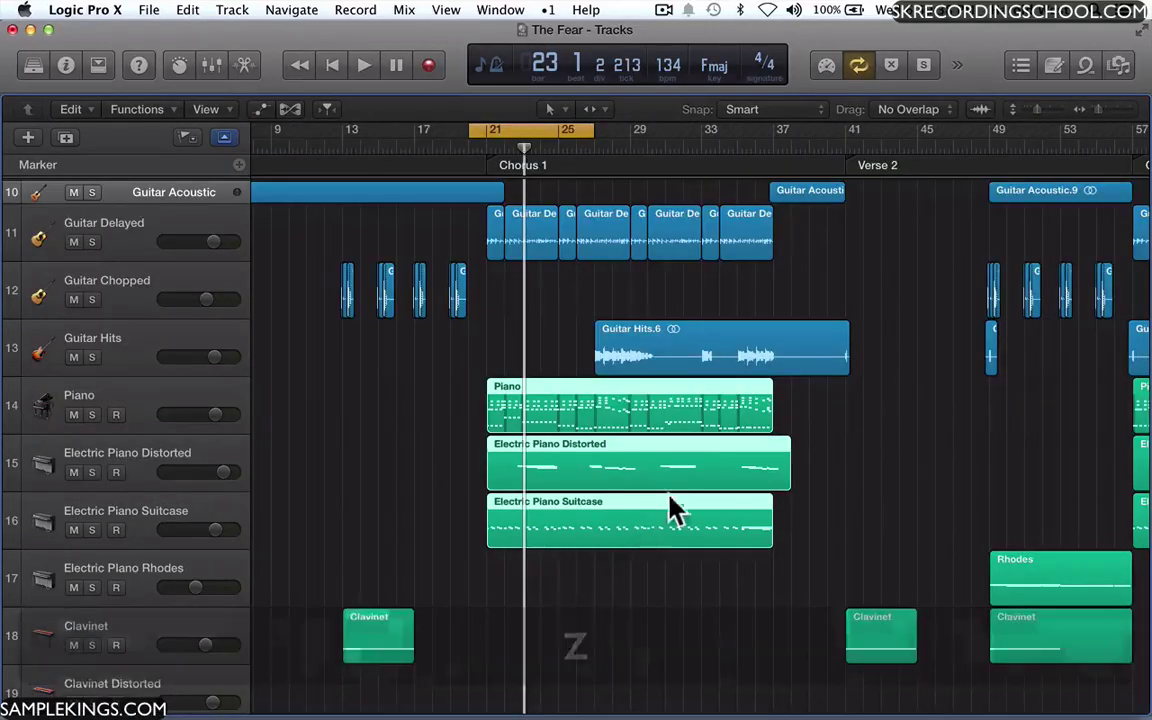
# Add Guitar Hits.6, the Guitar Chopped region before bar 21 and the first Guitar Delayed region to the selection, and zoom to fit
pyautogui.keyDown('shift'); pyautogui.click(700, 358); pyautogui.keyUp('shift')
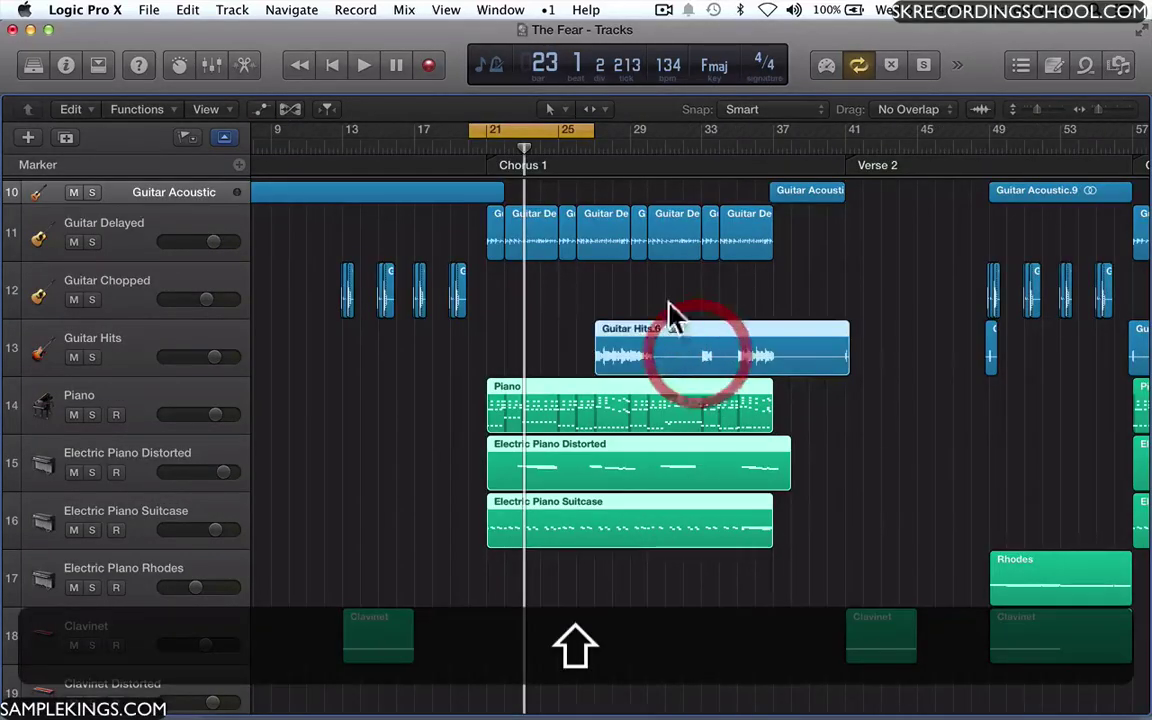
pyautogui.keyDown('shift'); pyautogui.click(457, 292); pyautogui.keyUp('shift')
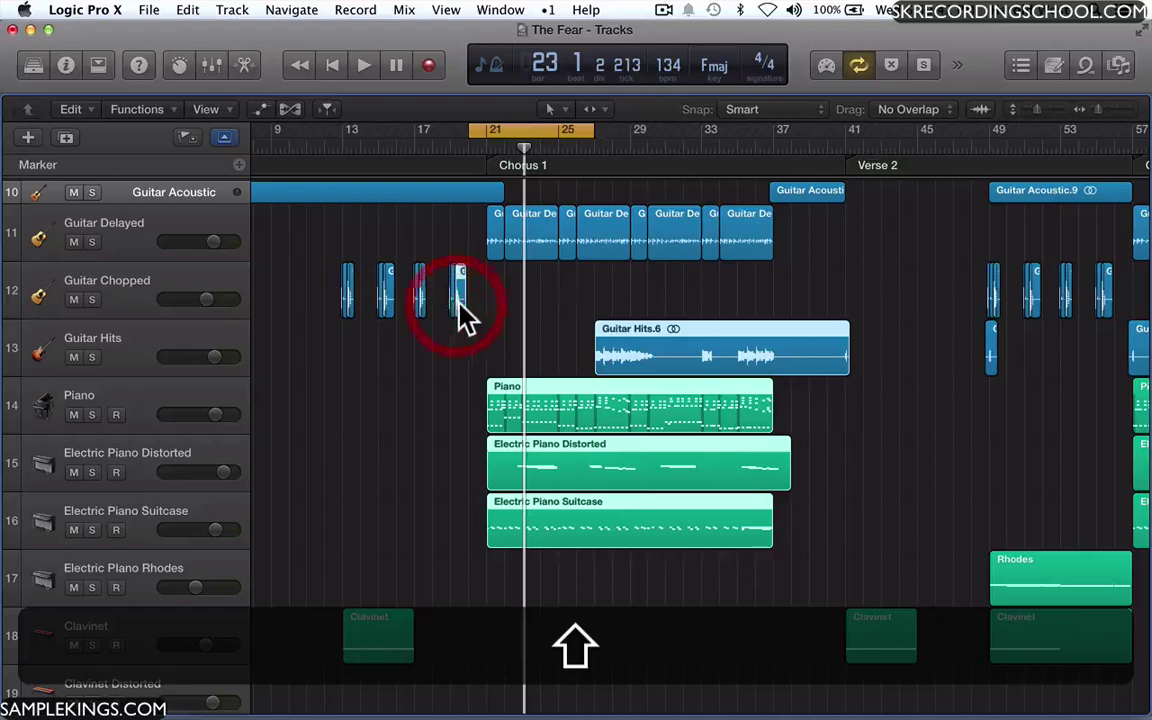
pyautogui.keyDown('shift'); pyautogui.click(496, 249); pyautogui.keyUp('shift')
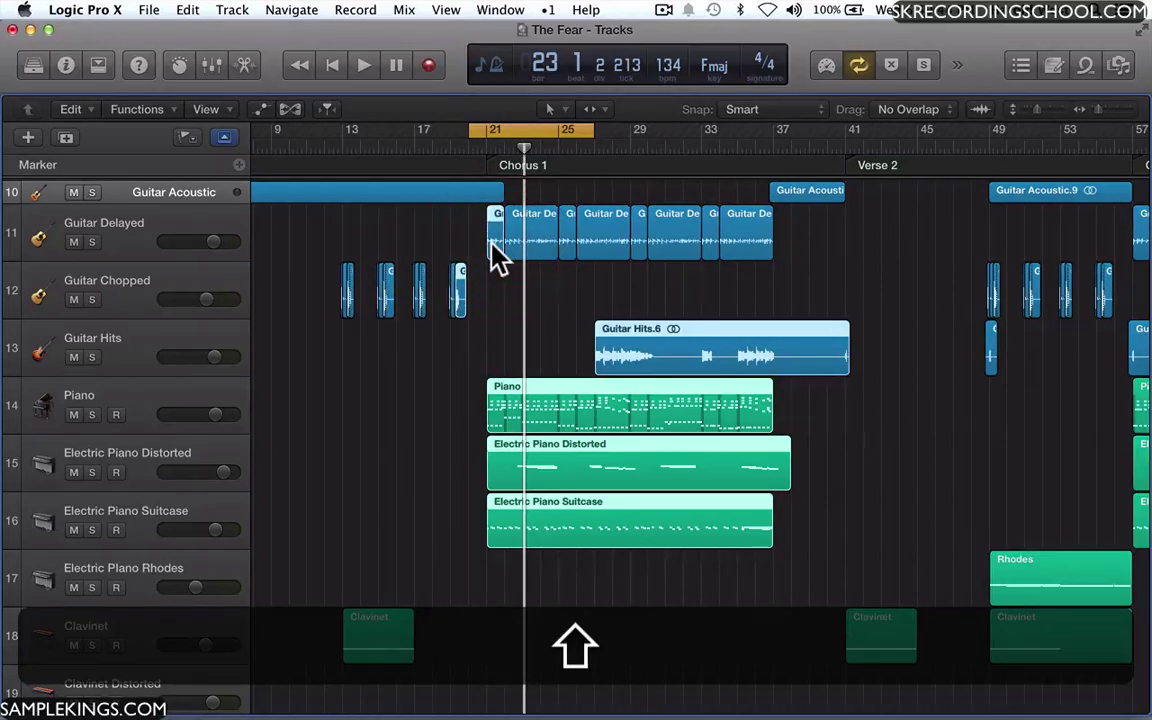
pyautogui.press('z')
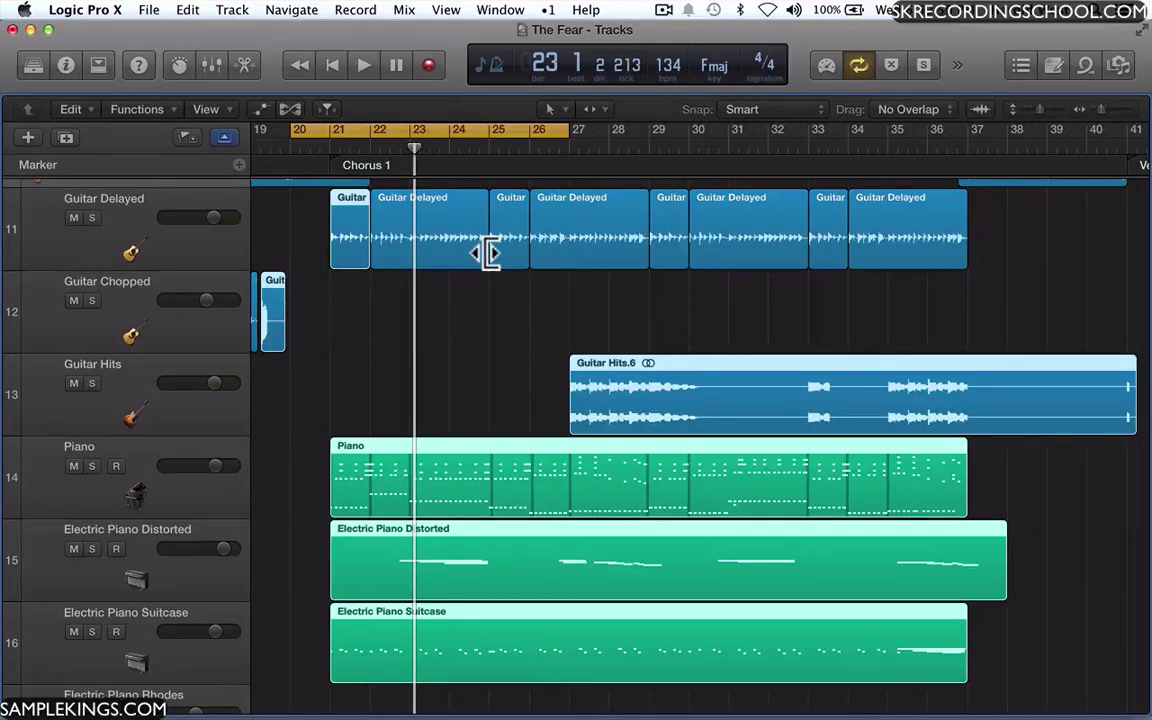
# Restore the previous arrangement zoom, and show and hide the mixer
pyautogui.press('z')
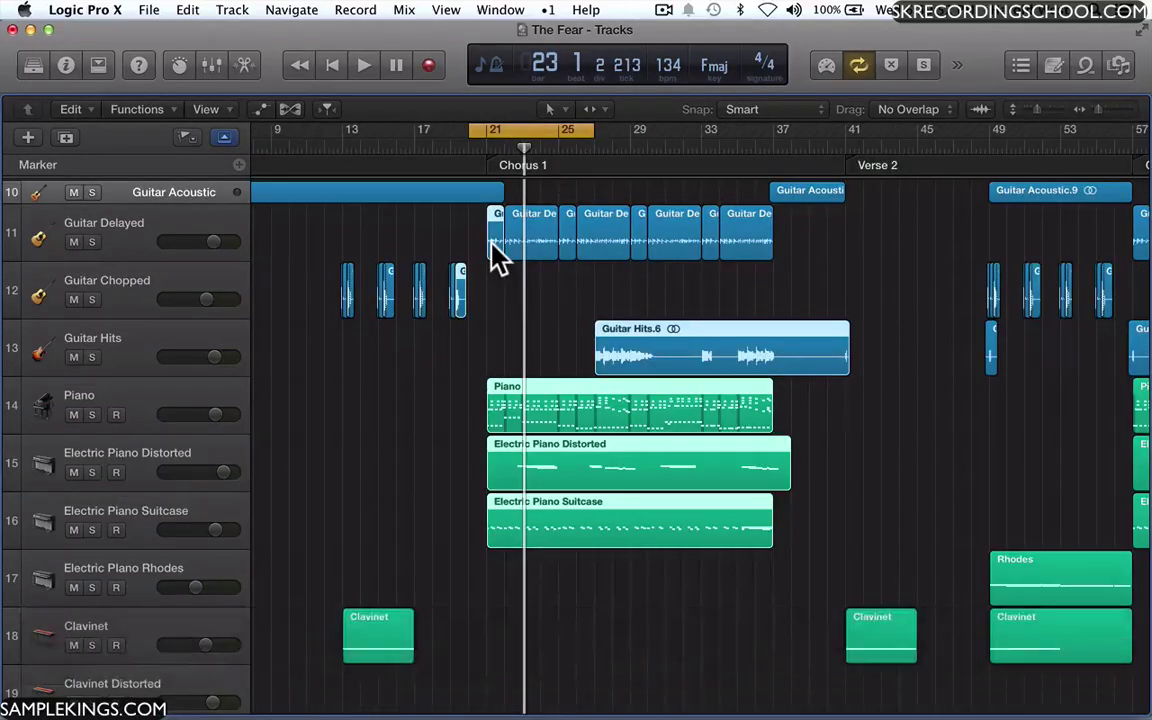
pyautogui.press('x')
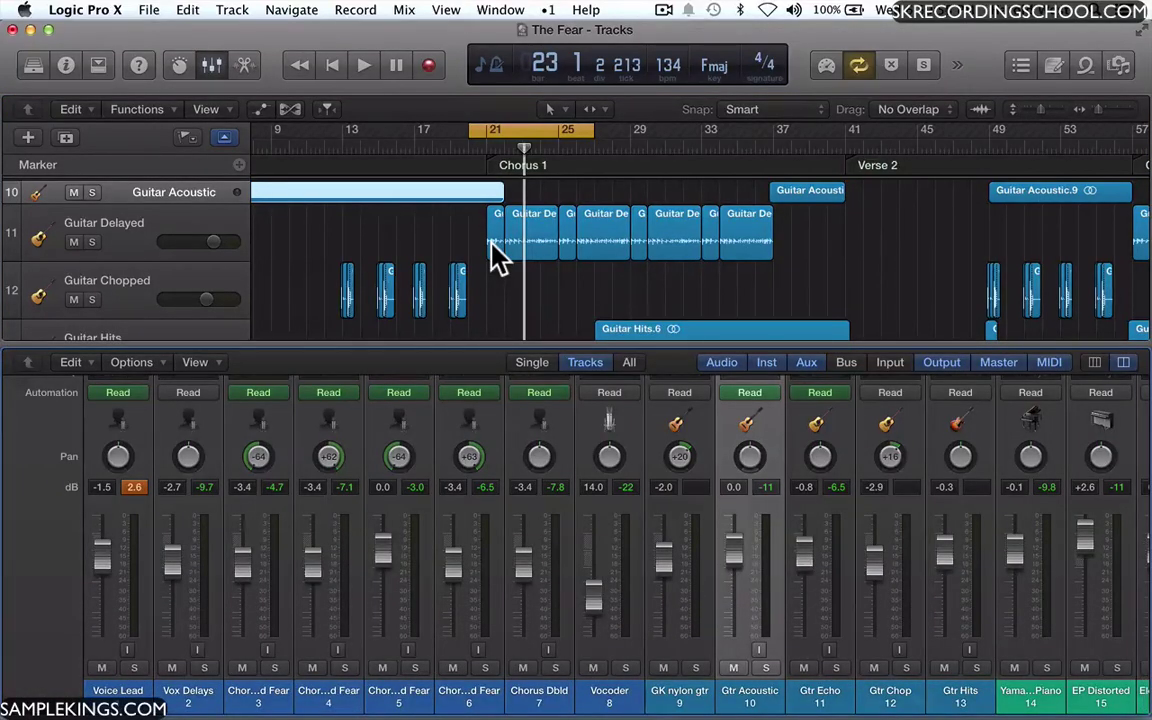
pyautogui.press('x')
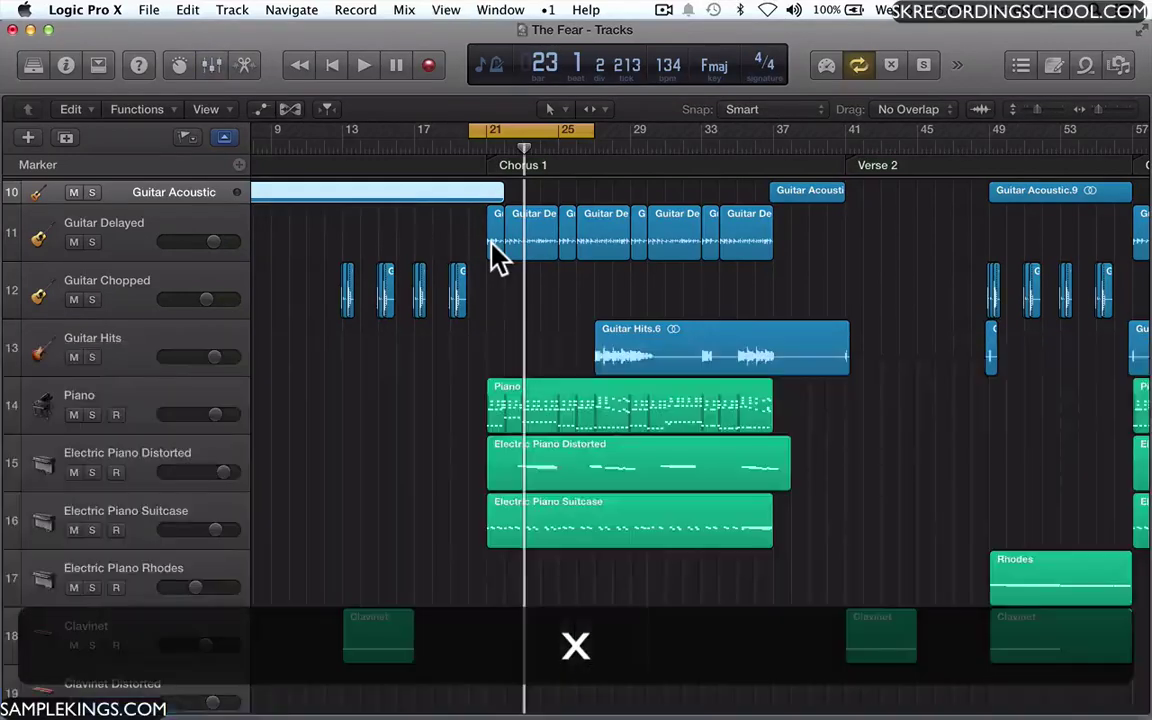
# View the All Files, Media and Project browsers, close them, and show and hide the Loops browser
pyautogui.press('f')
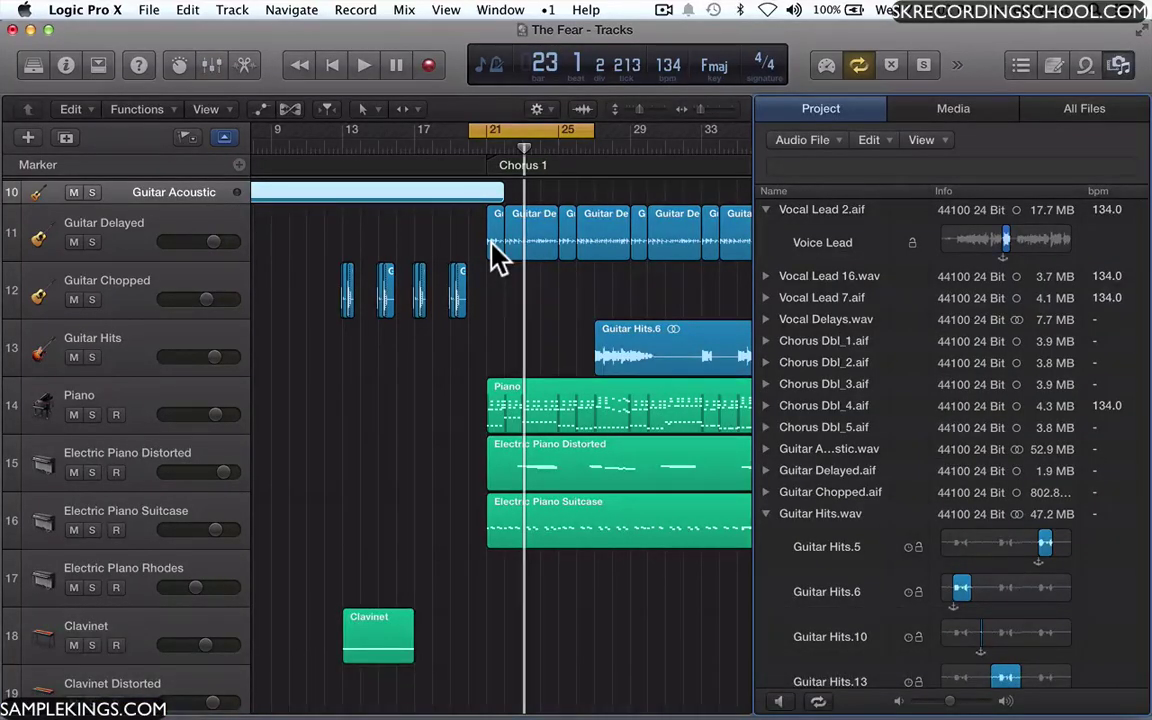
pyautogui.click(1090, 110)
pyautogui.click(978, 108)
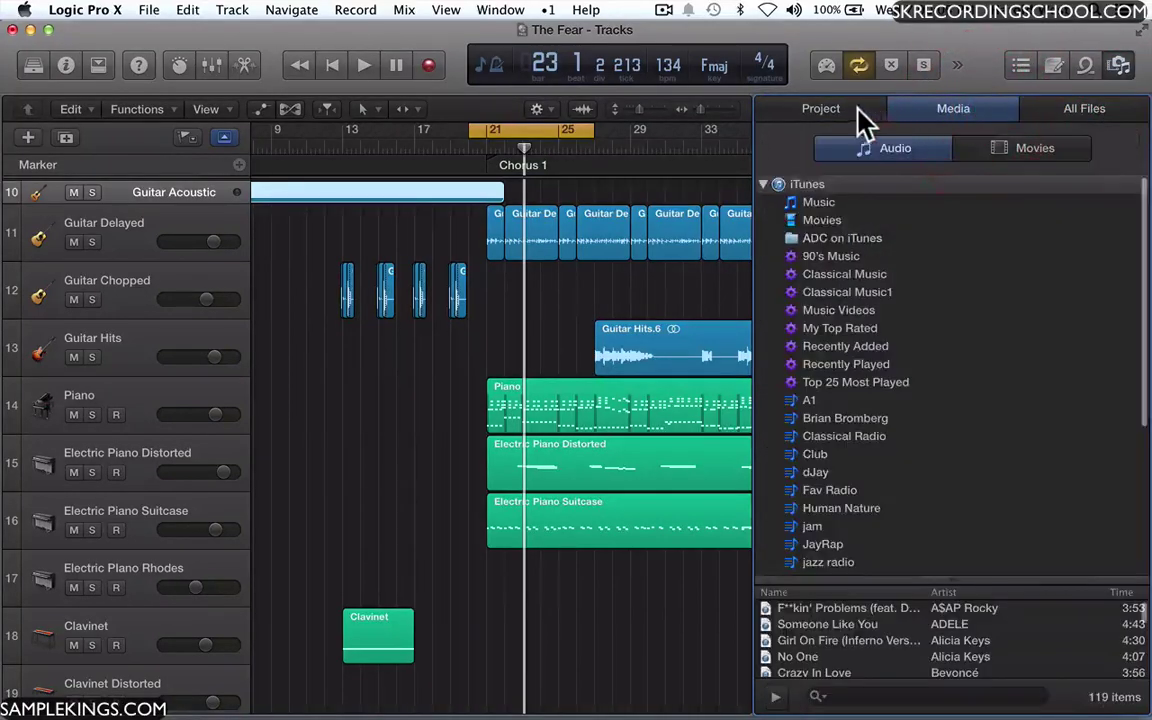
pyautogui.click(833, 110)
pyautogui.press('f')
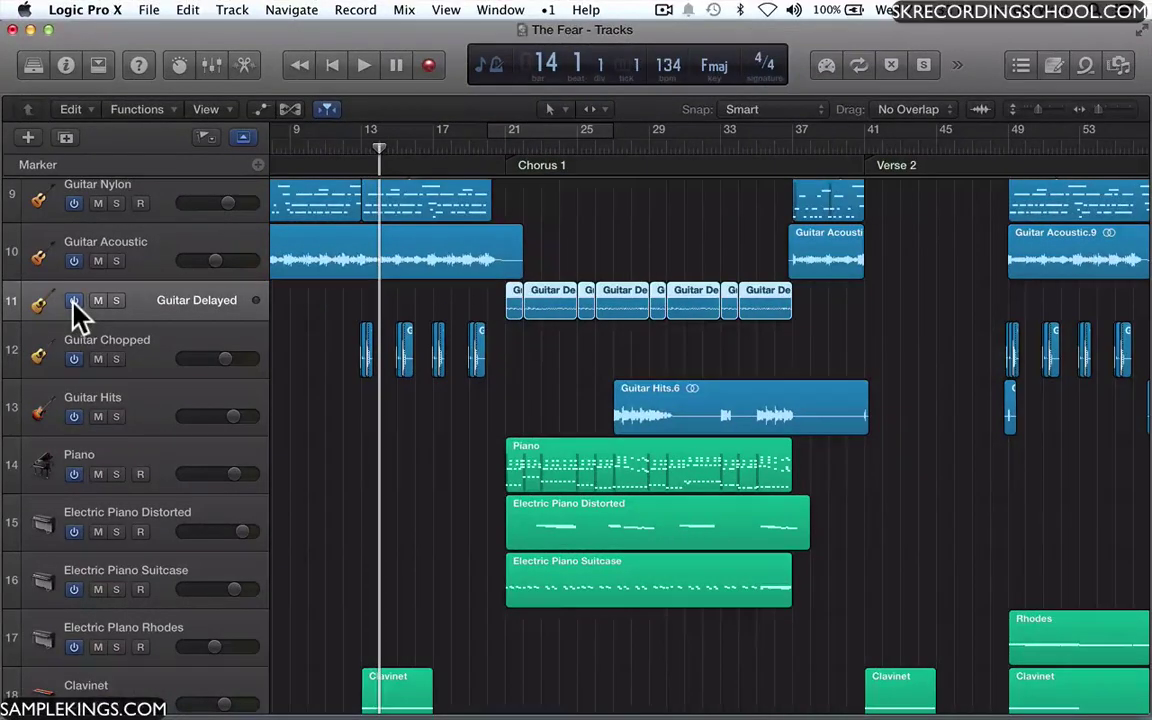
pyautogui.press('o')
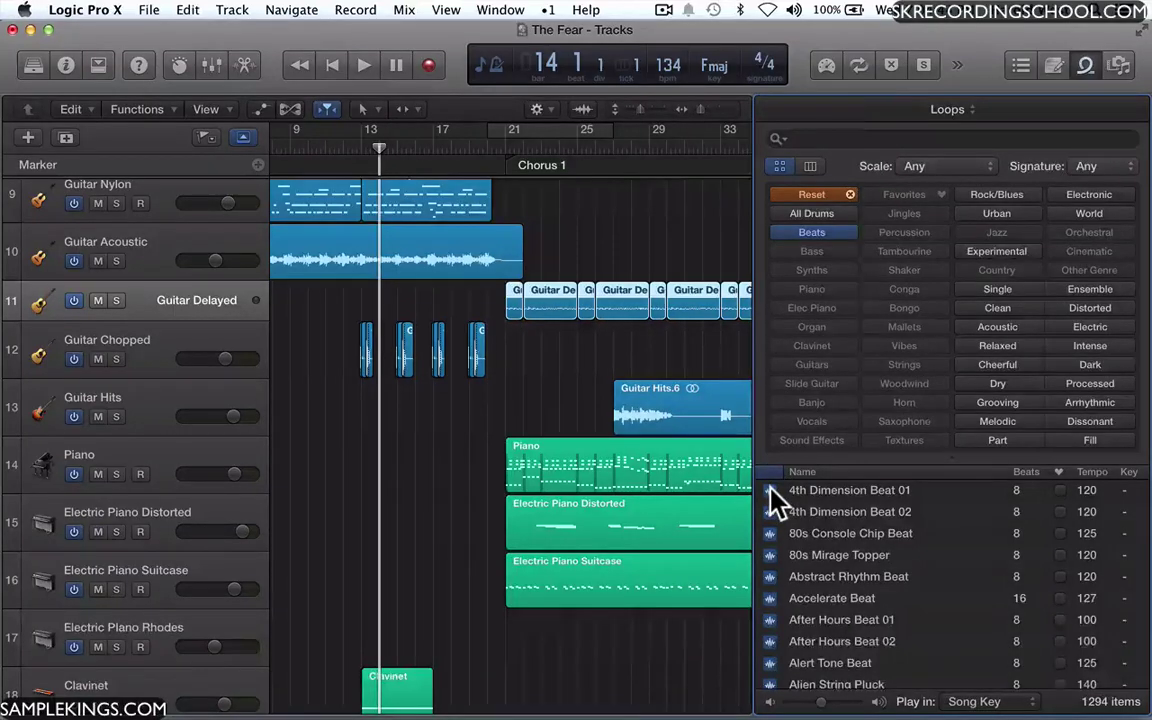
pyautogui.press('o')
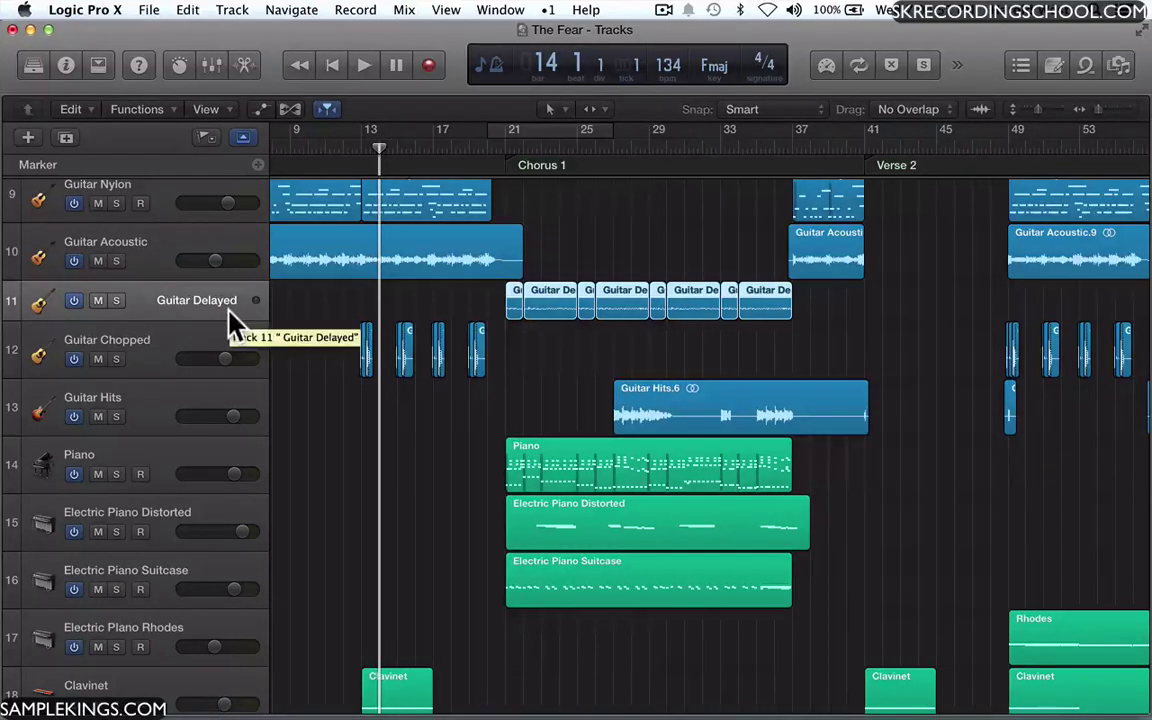
# Mute the Guitar Delayed track, show more of the song around it, and unmute the track
pyautogui.press('m')
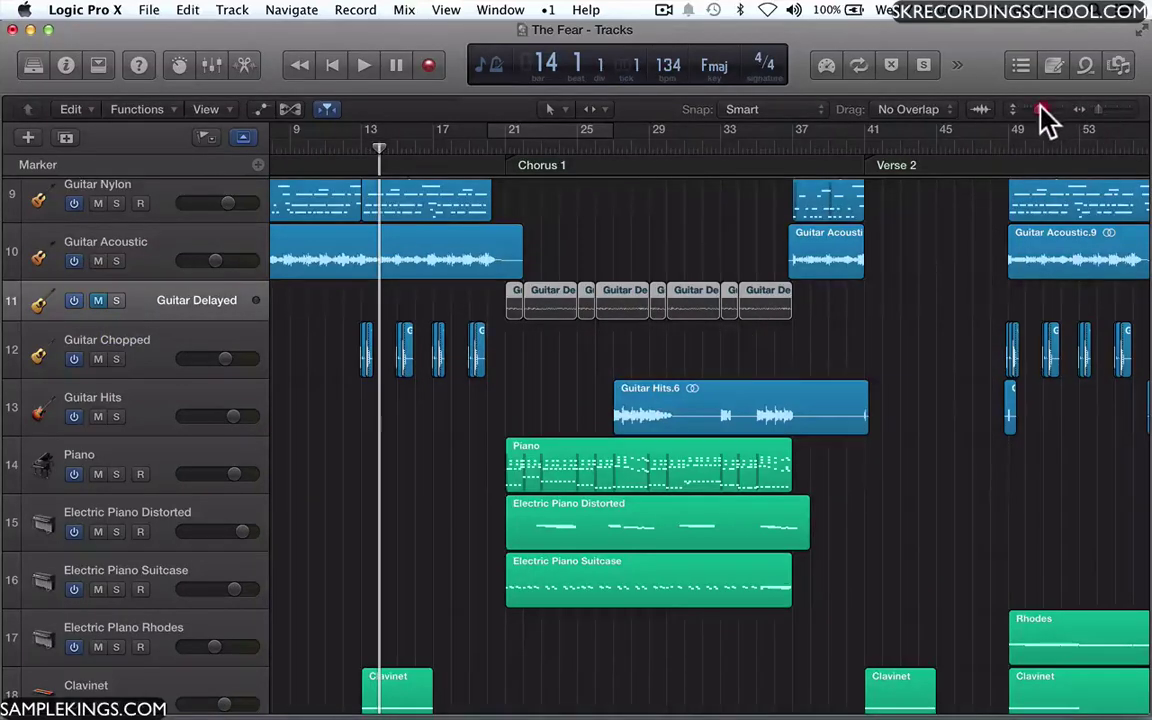
pyautogui.moveTo(1040, 108)
pyautogui.mouseDown()
pyautogui.moveTo(1018, 108)
pyautogui.moveTo(1055, 114)
pyautogui.mouseUp()
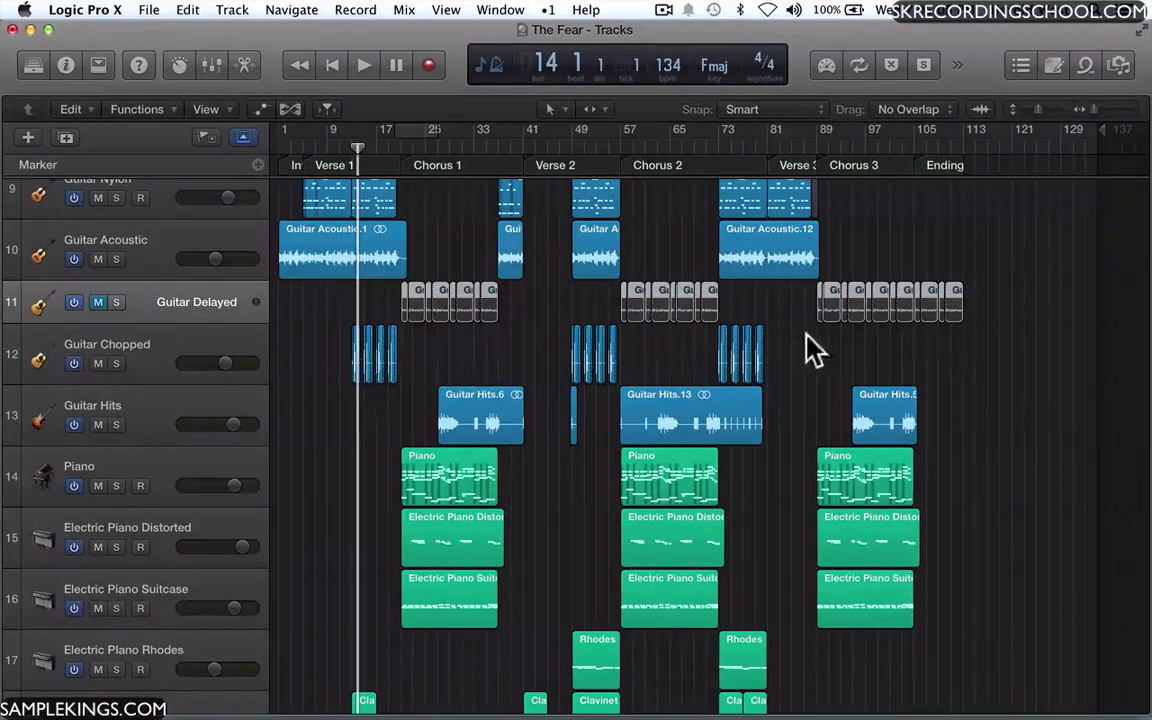
pyautogui.press('m')
pyautogui.press('m')
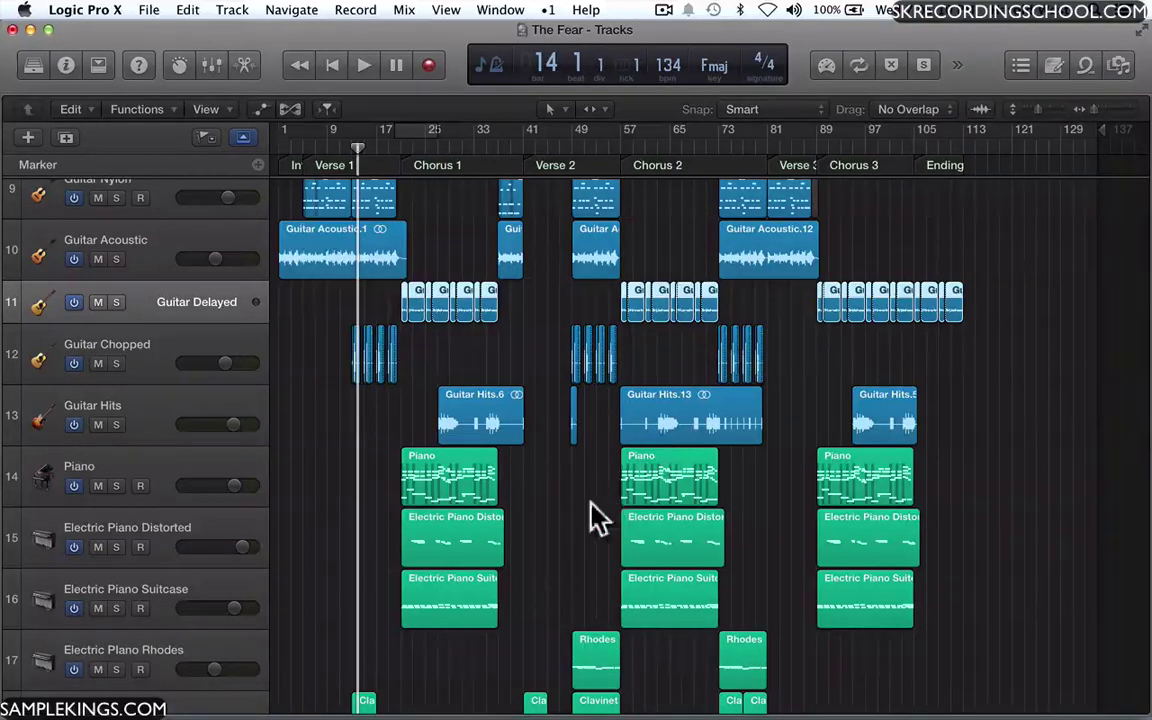
# Mute only the Guitar Hits.6 region on track 13, and unmute it again
pyautogui.click(481, 427)
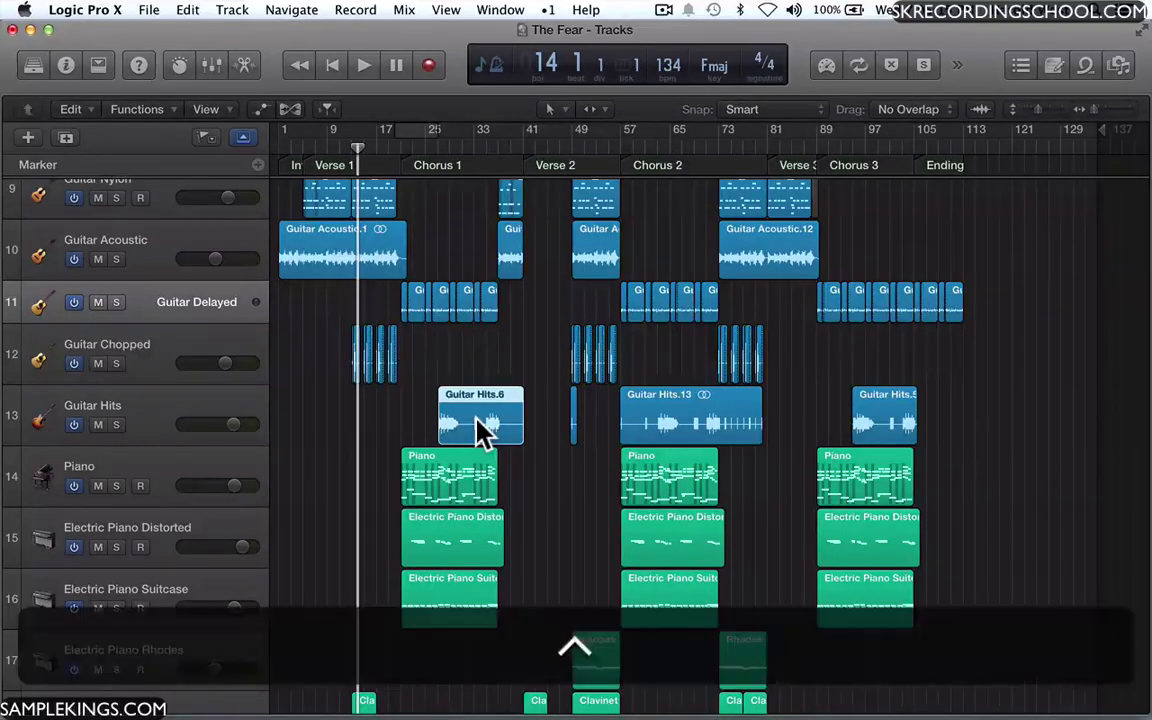
pyautogui.hotkey('ctrl', 'm')
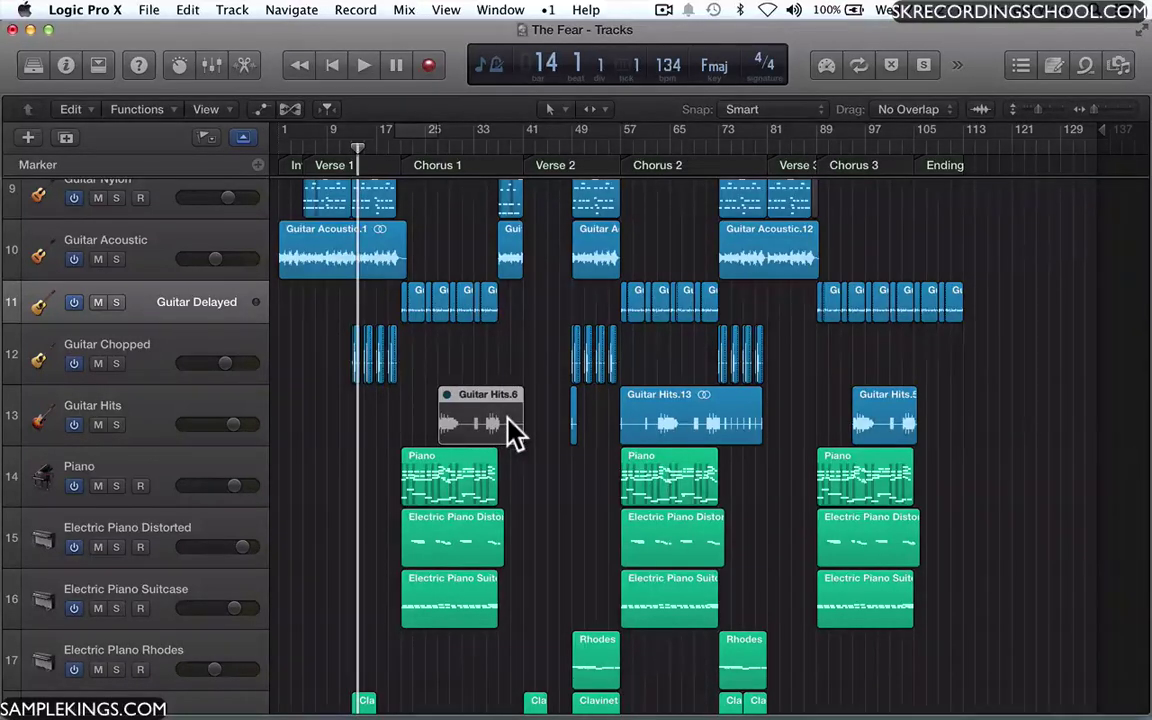
pyautogui.hotkey('ctrl', 'm')
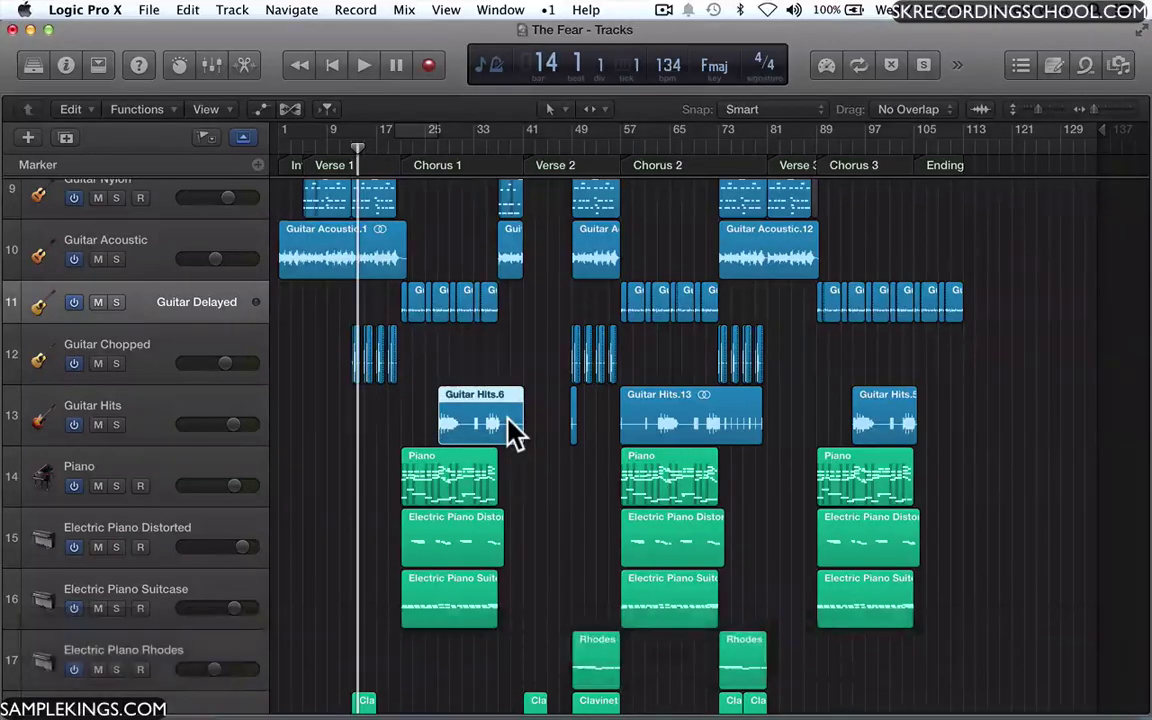
# Switch the whole Guitar Delayed track off, and switch it back on
pyautogui.press('alt')
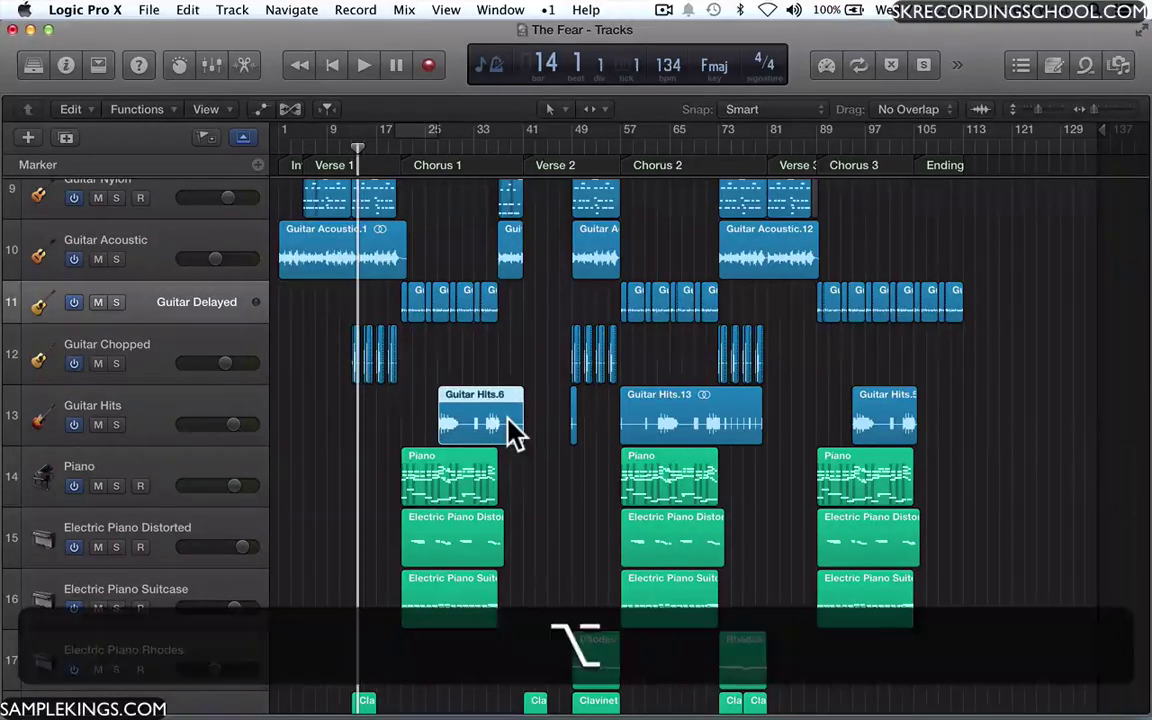
pyautogui.hotkey('alt', 'm')
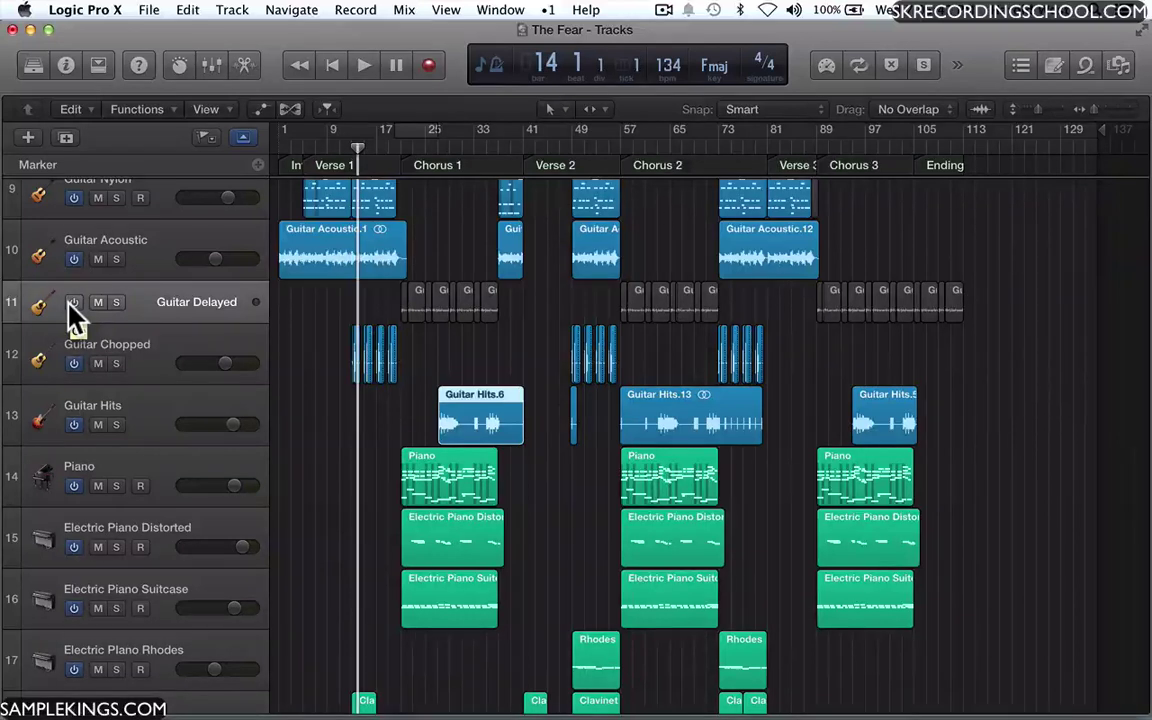
pyautogui.hotkey('alt', 'm')
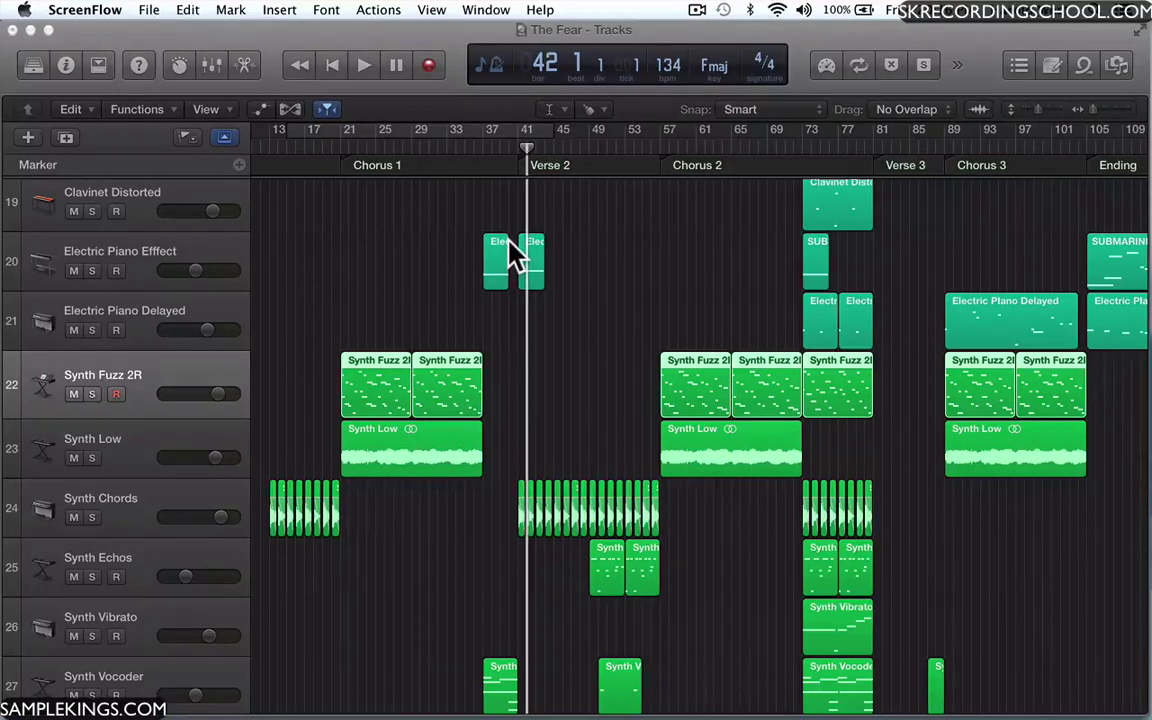
# Undo the last renaming of track 22 and its regions
pyautogui.click(157, 384)
pyautogui.press('super+z')
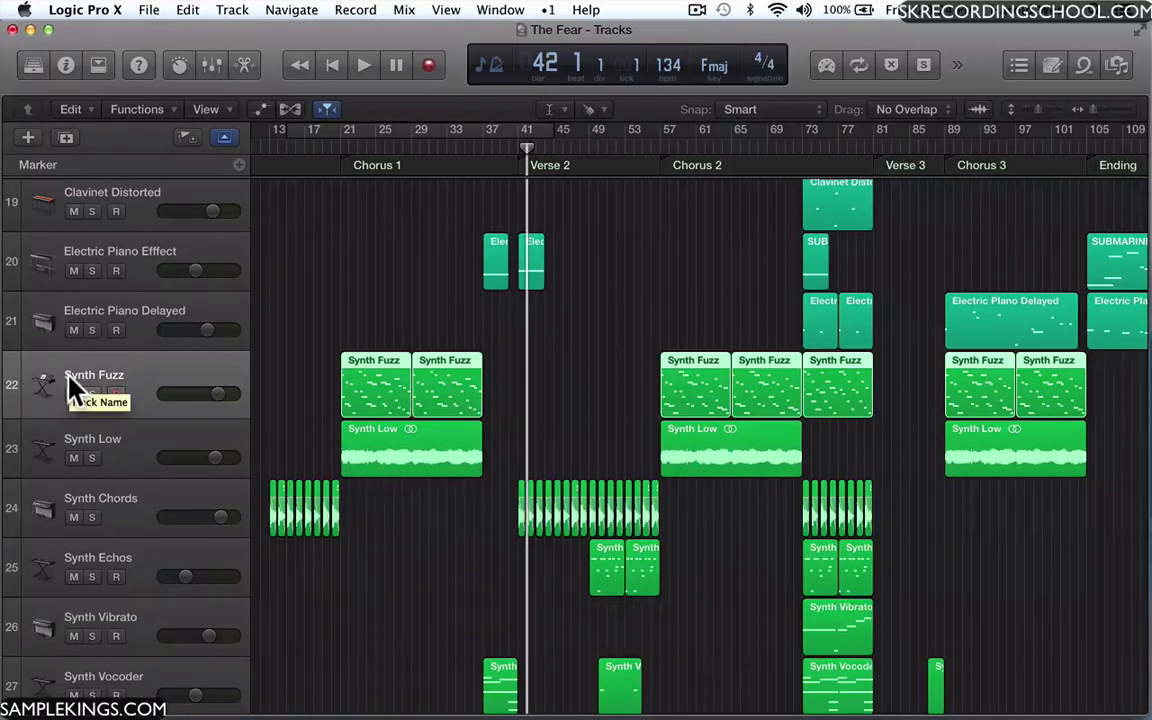
# Rename track 22, Synth Fuzz, as Synth Fuzz 2RET
pyautogui.click(117, 378)
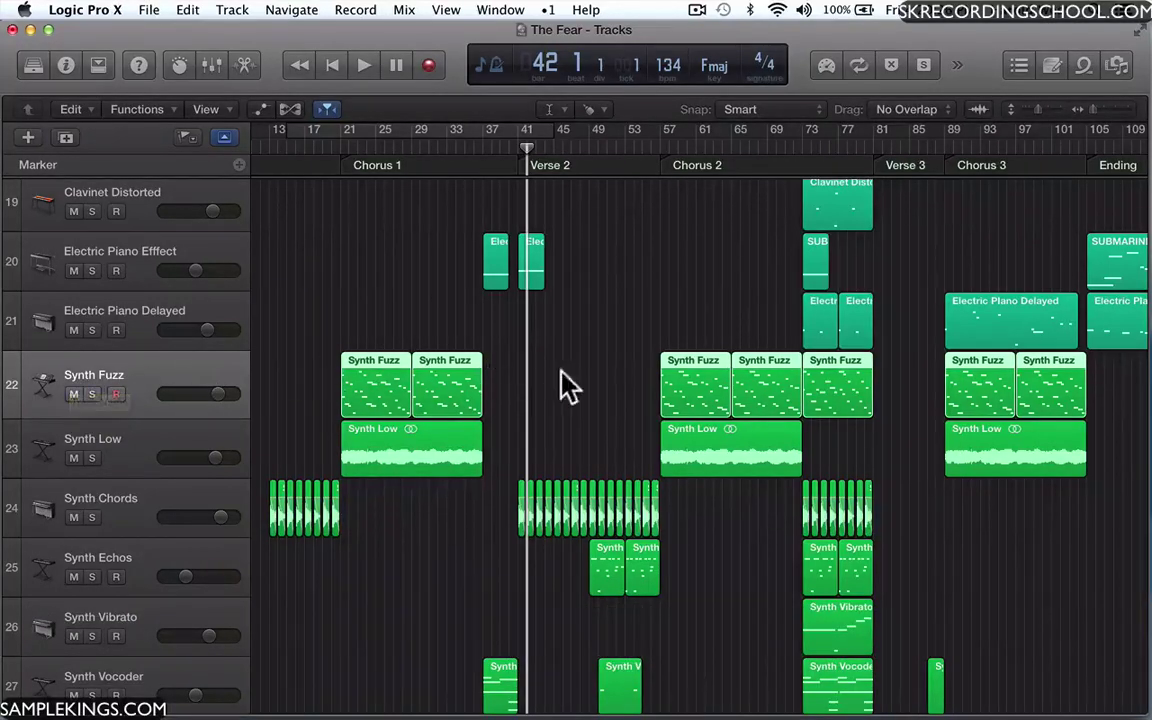
pyautogui.click(128, 380)
pyautogui.doubleClick(122, 376)
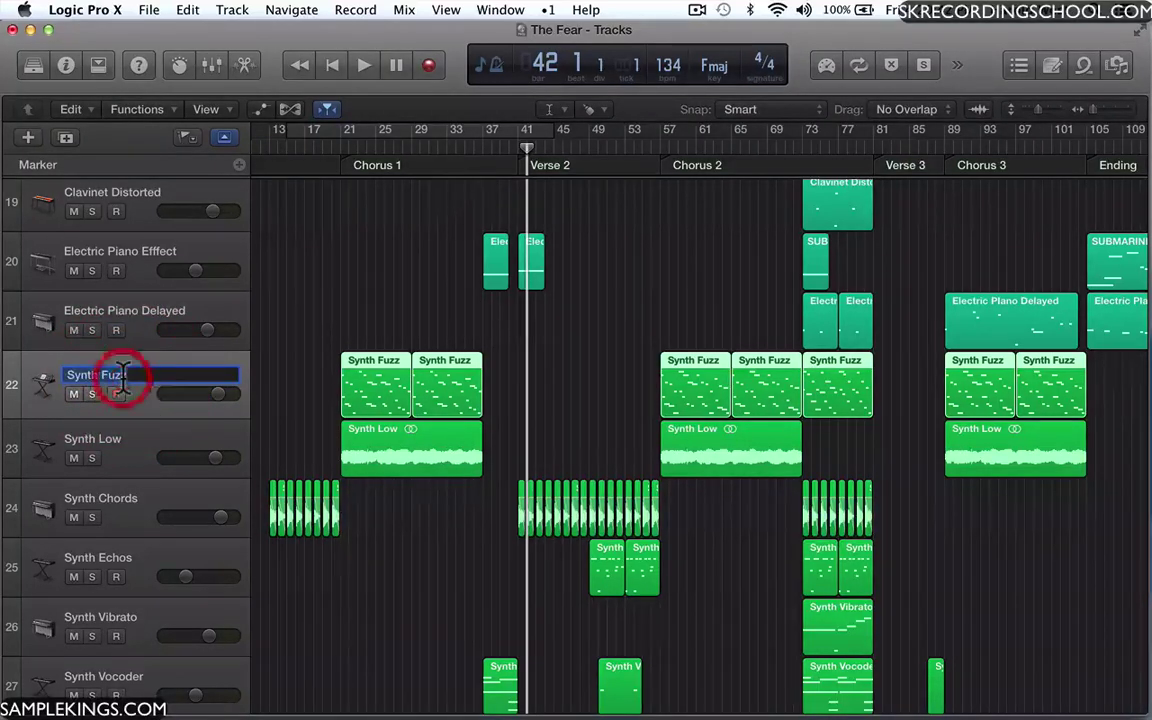
pyautogui.click(82, 376)
pyautogui.press('shift')
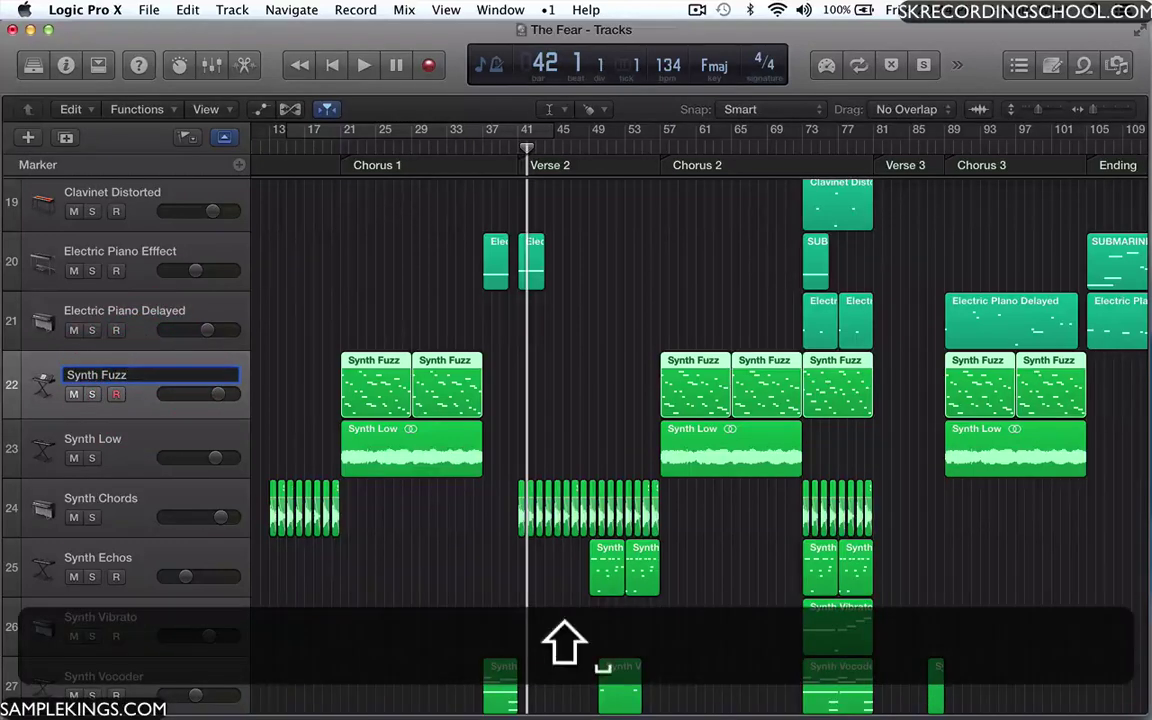
pyautogui.write('2R')
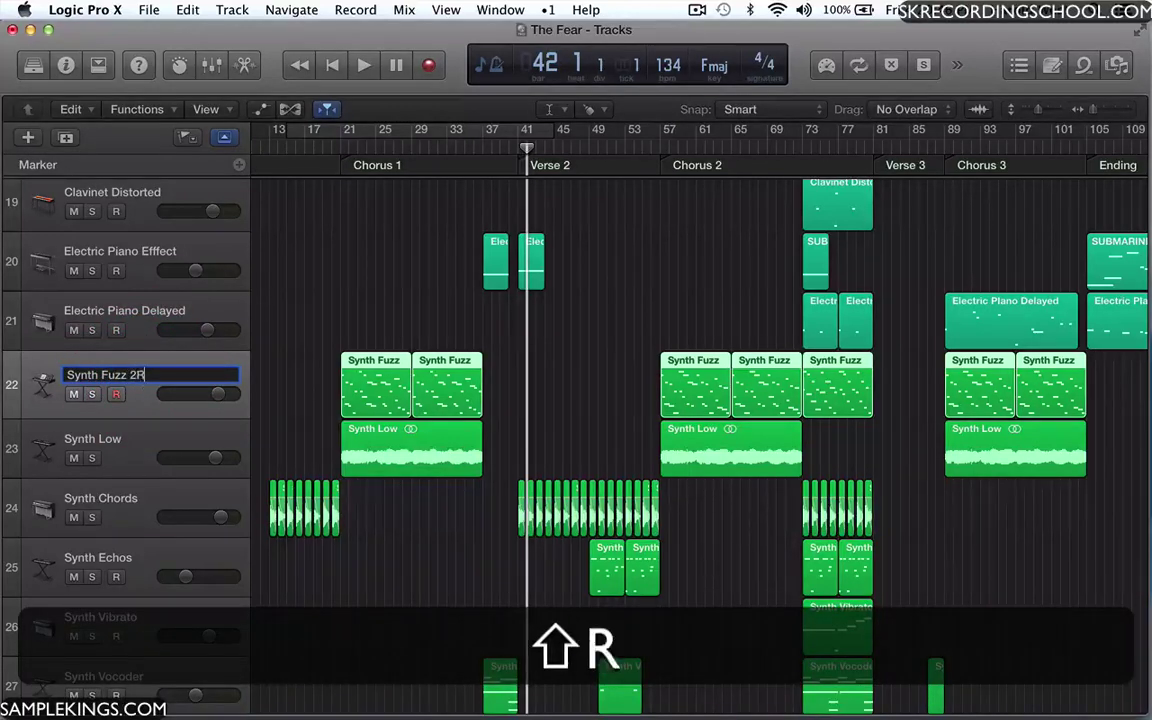
pyautogui.write('ET')
pyautogui.press('Return')
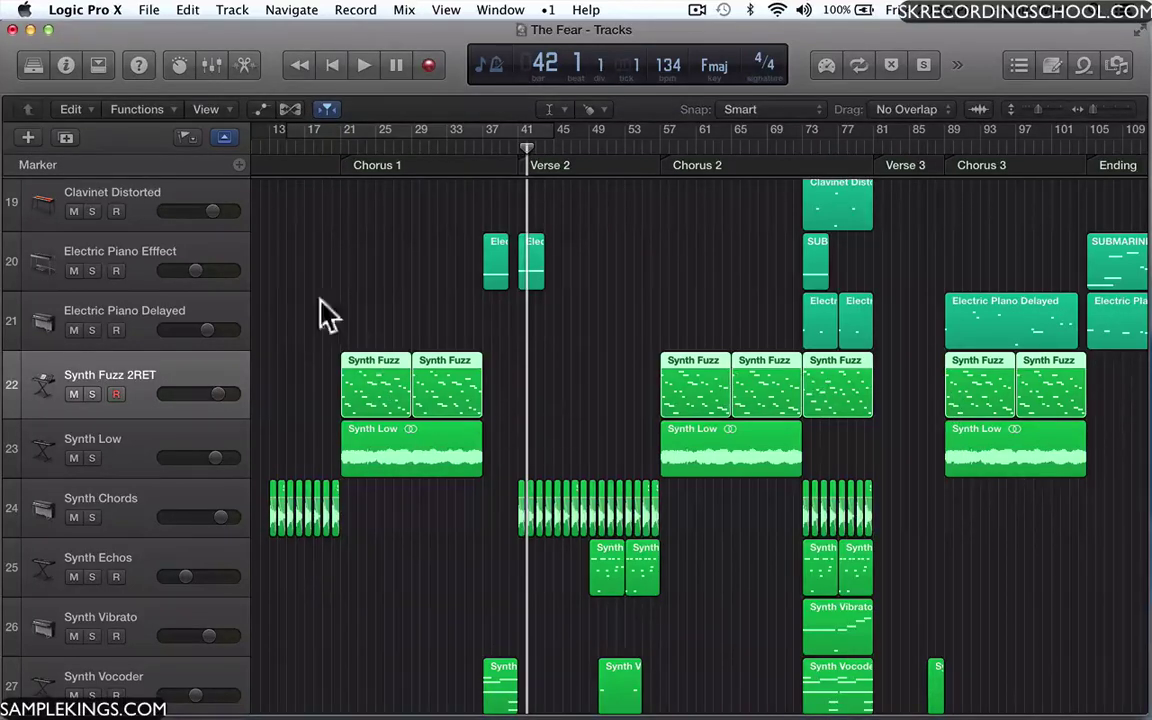
# Name the selected regions on track 22 by their track name, and undo both the region and track renaming
pyautogui.click(170, 110)
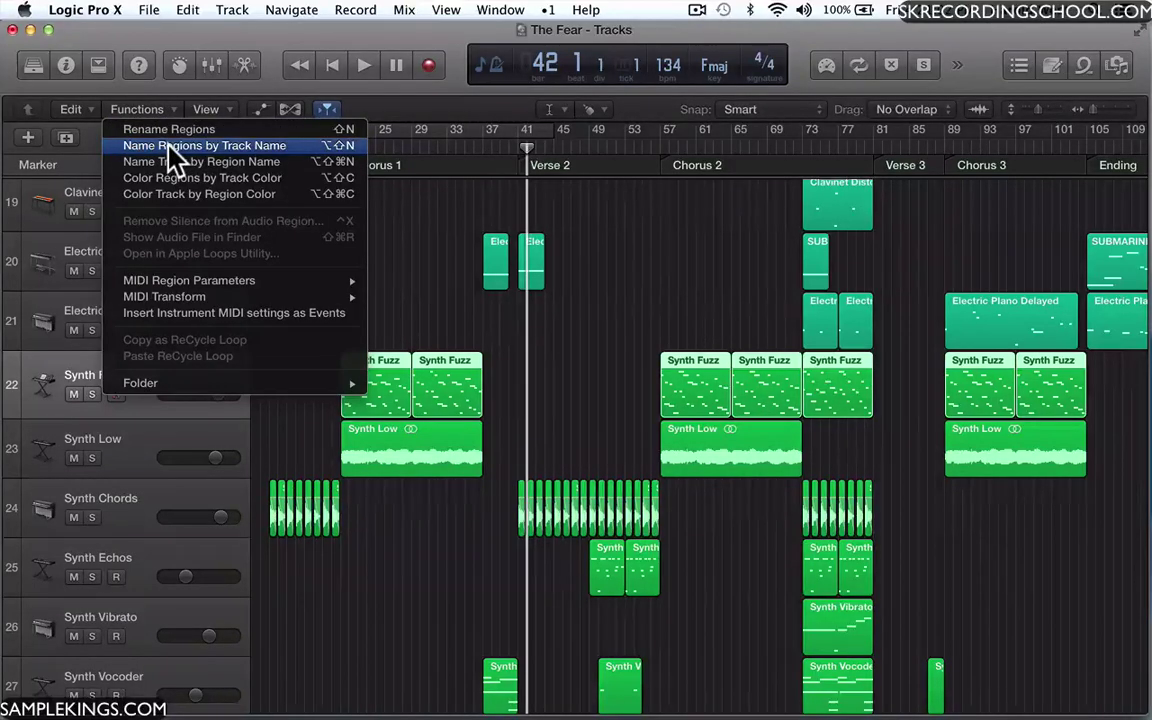
pyautogui.click(172, 147)
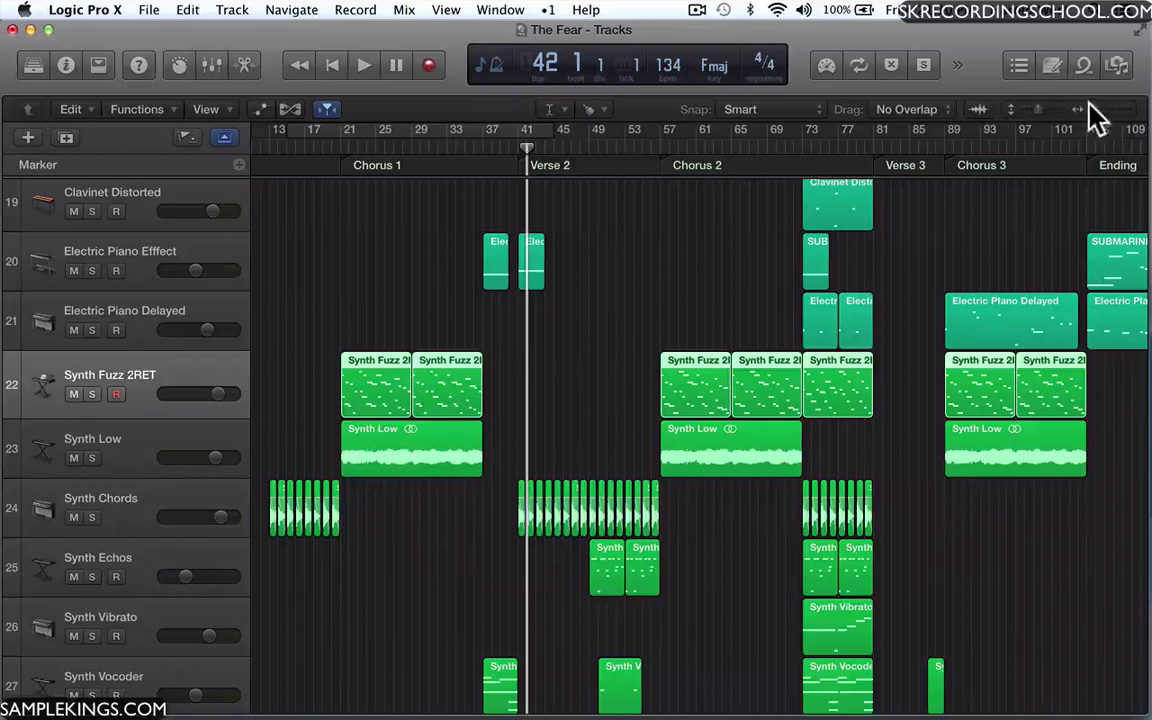
pyautogui.moveTo(1092, 106)
pyautogui.mouseDown()
pyautogui.moveTo(1104, 110)
pyautogui.moveTo(1093, 109)
pyautogui.mouseUp()
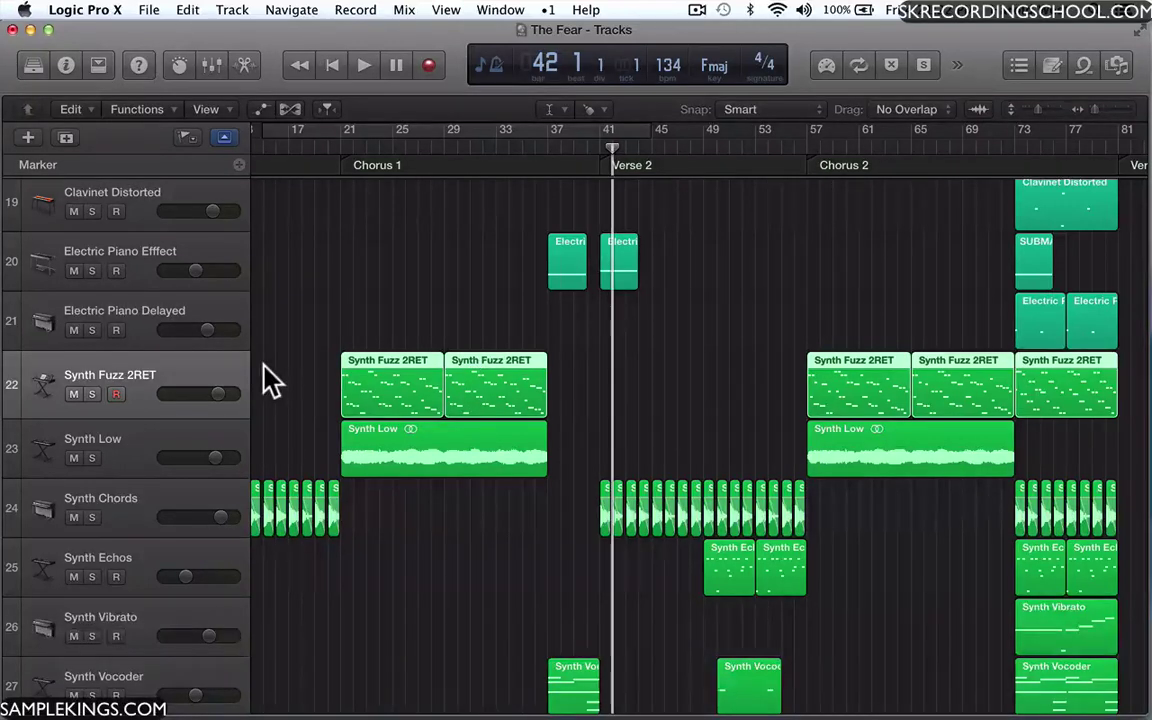
pyautogui.press('super+z')
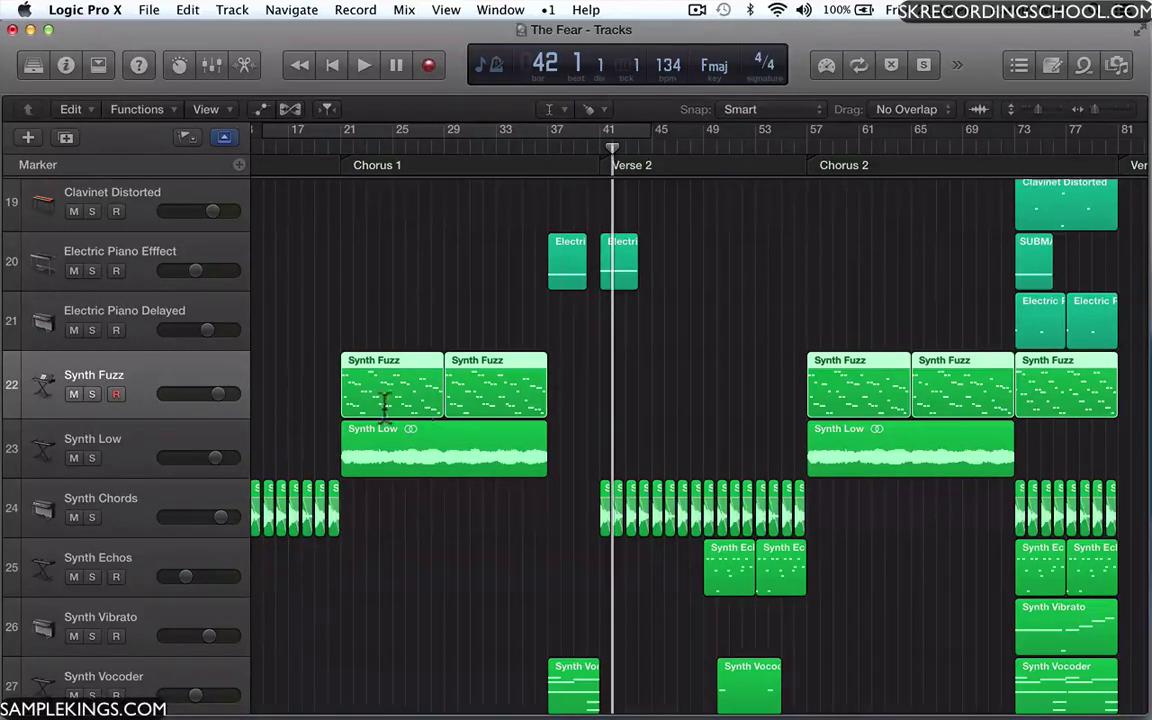
pyautogui.click(414, 360)
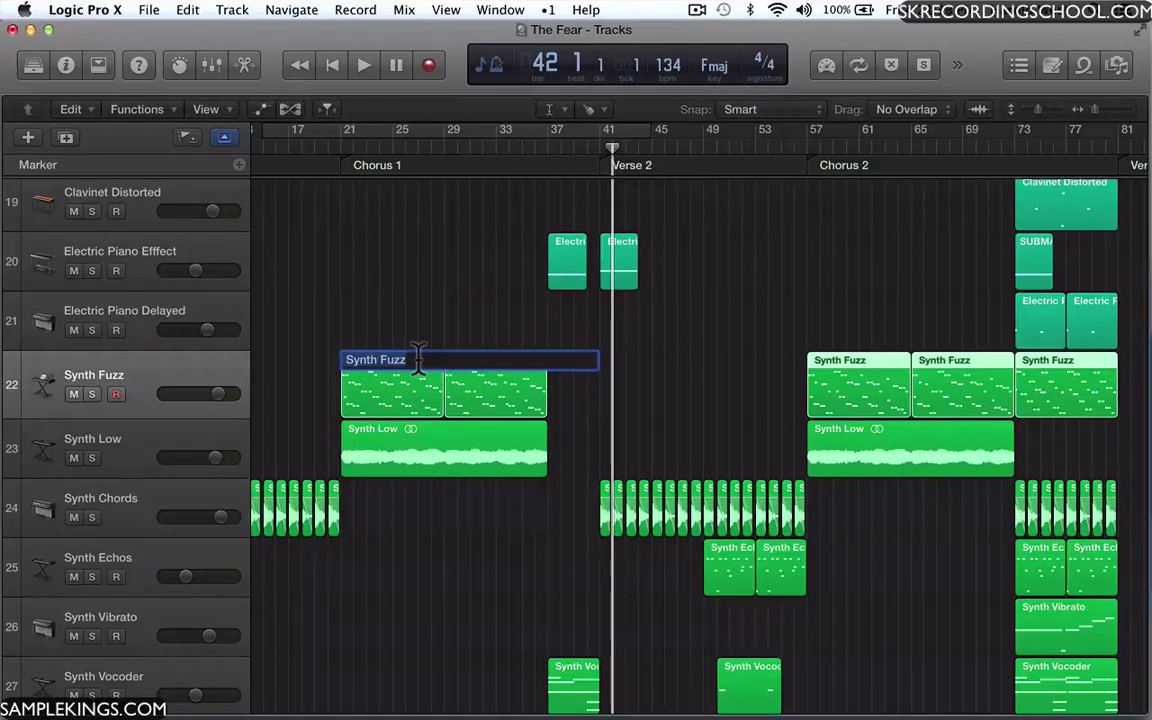
pyautogui.click(417, 360)
pyautogui.press('Return')
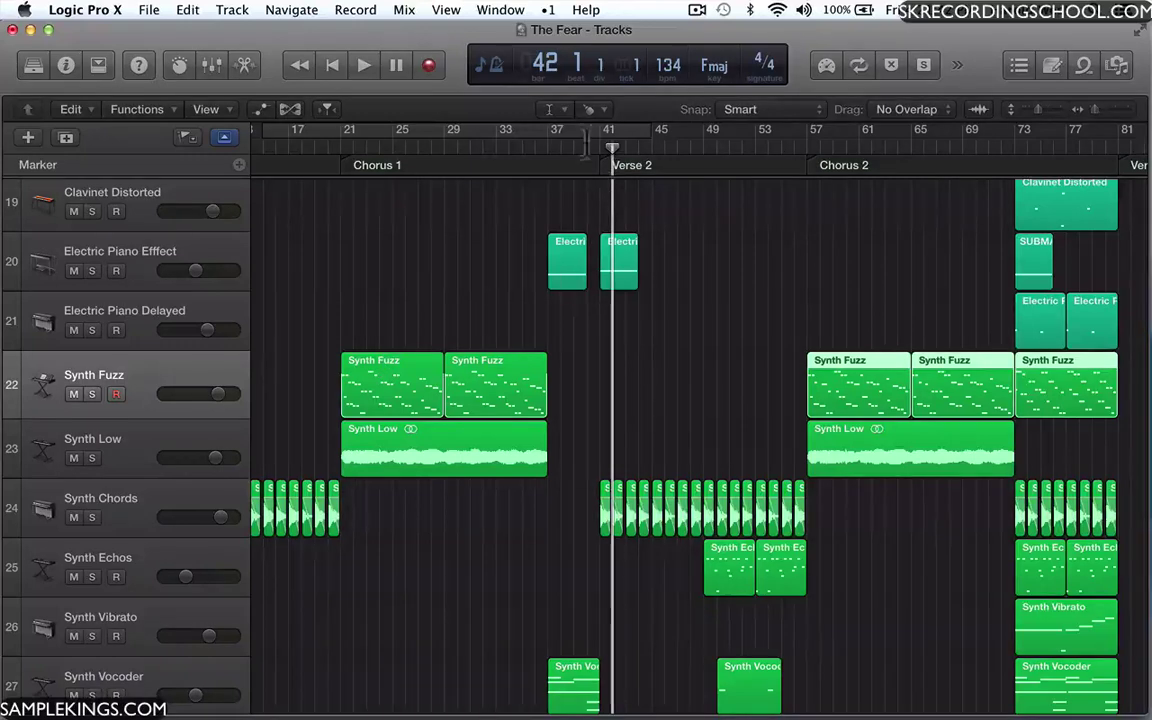
# With the Text tool, rename the first Synth Fuzz region of Chorus 1 on track 22 as Synth Fuzz 2RET
pyautogui.click(556, 108)
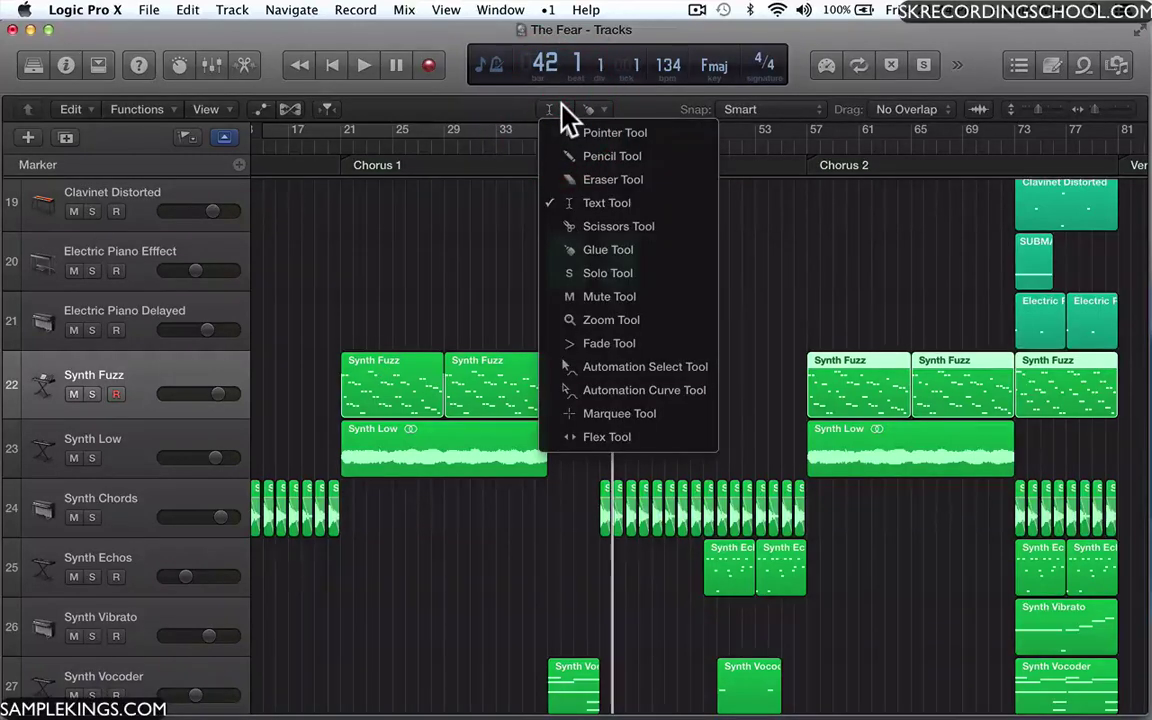
pyautogui.click(583, 205)
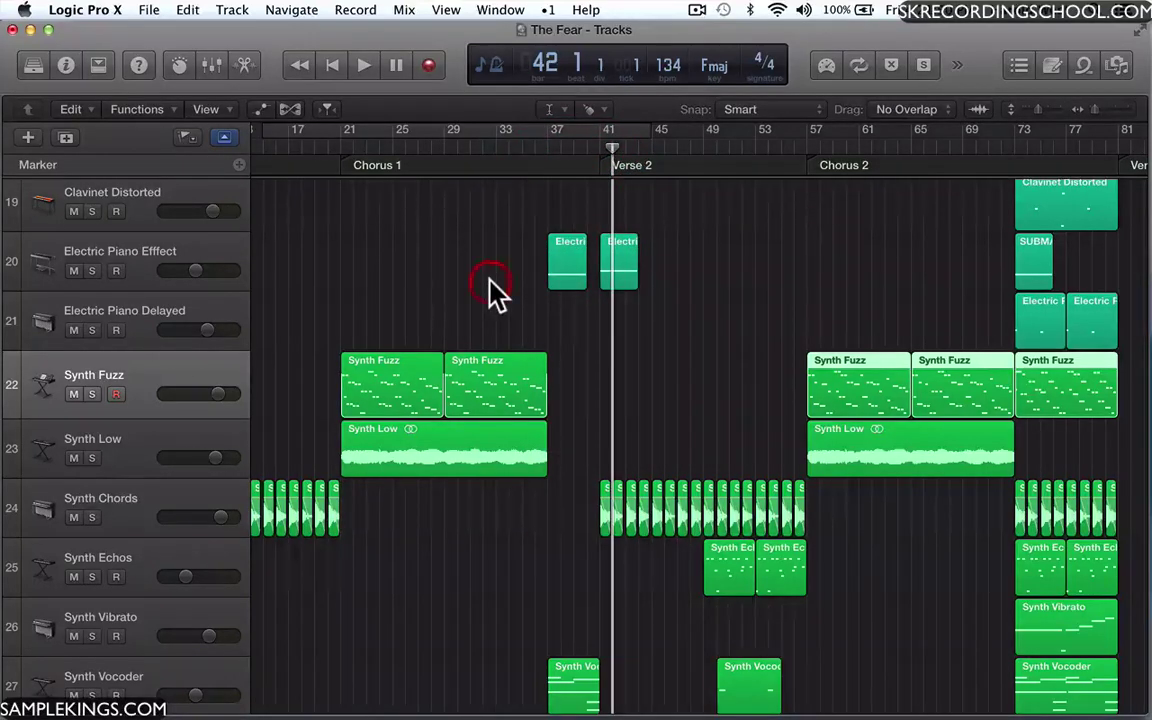
pyautogui.press('t')
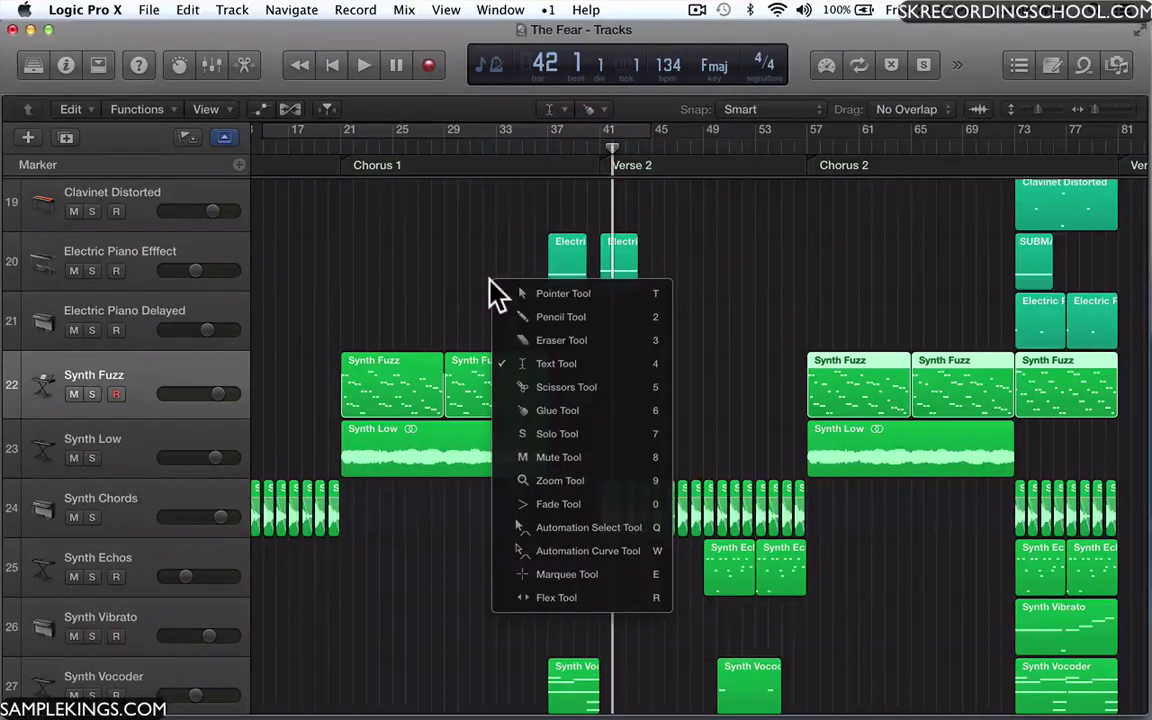
pyautogui.press('4')
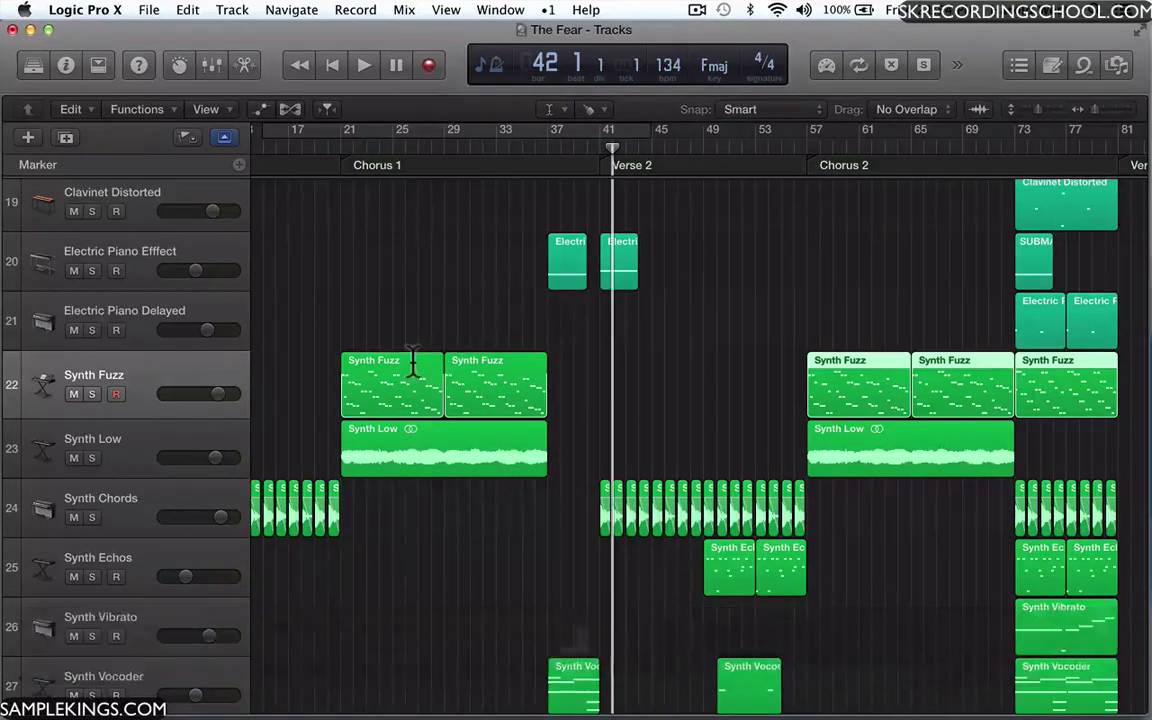
pyautogui.click(415, 360)
pyautogui.click(415, 360)
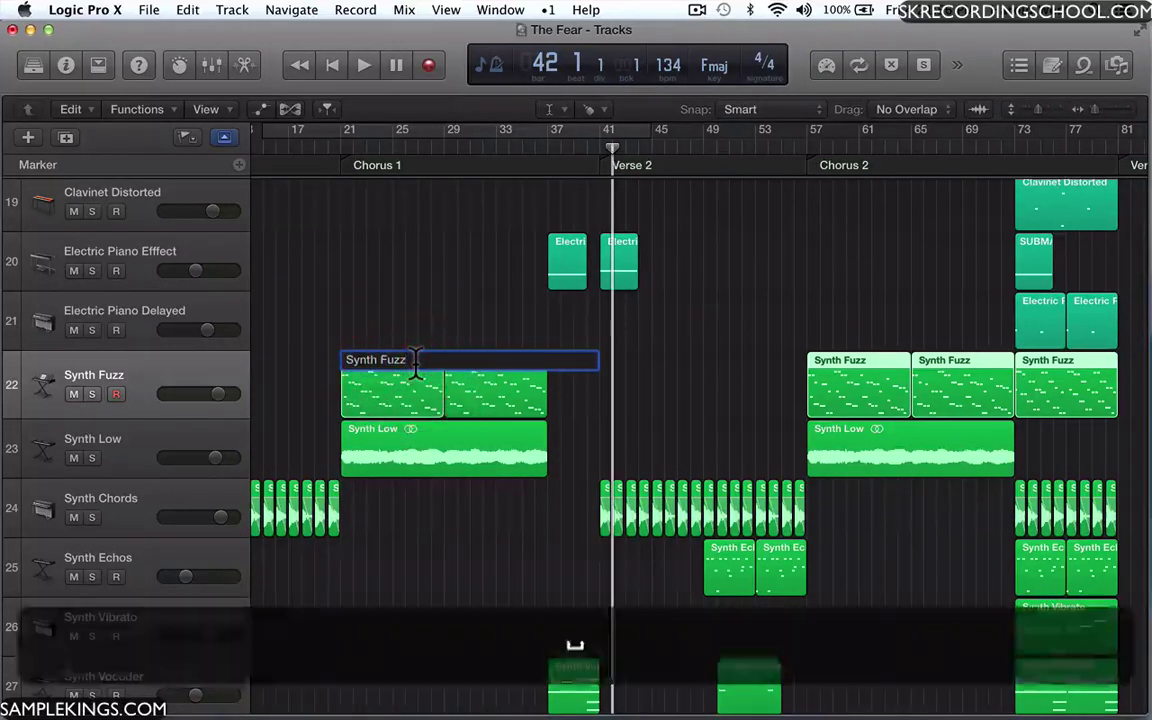
pyautogui.write('2RET')
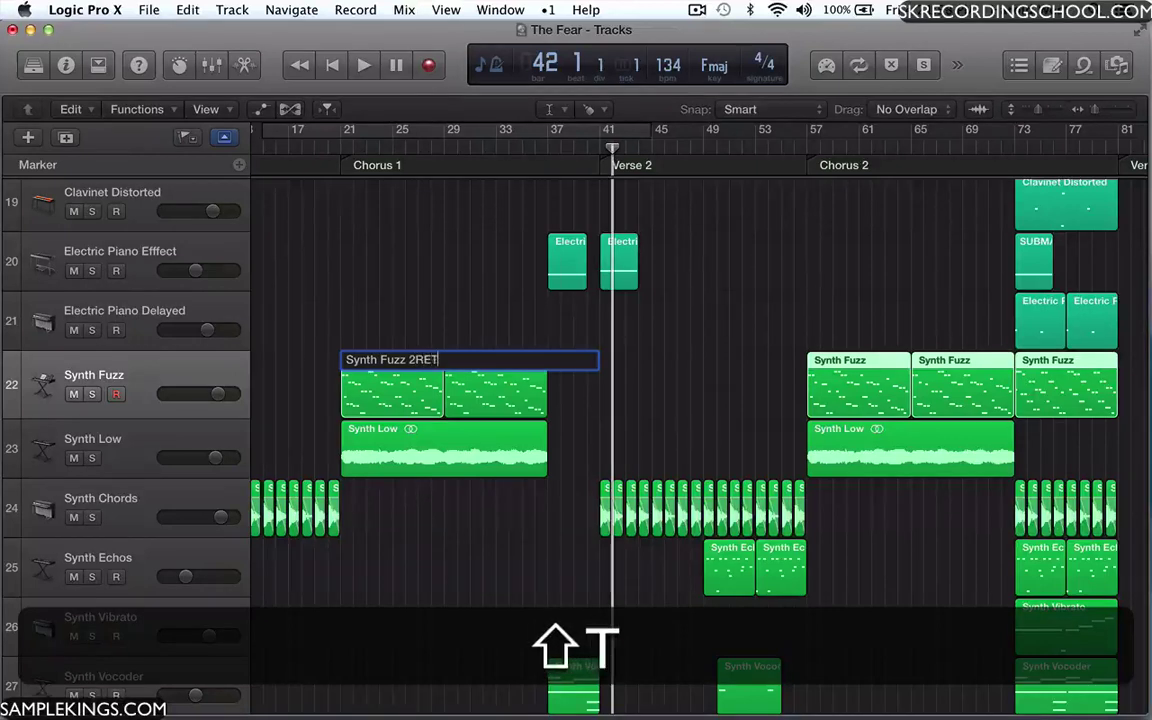
pyautogui.press('Return')
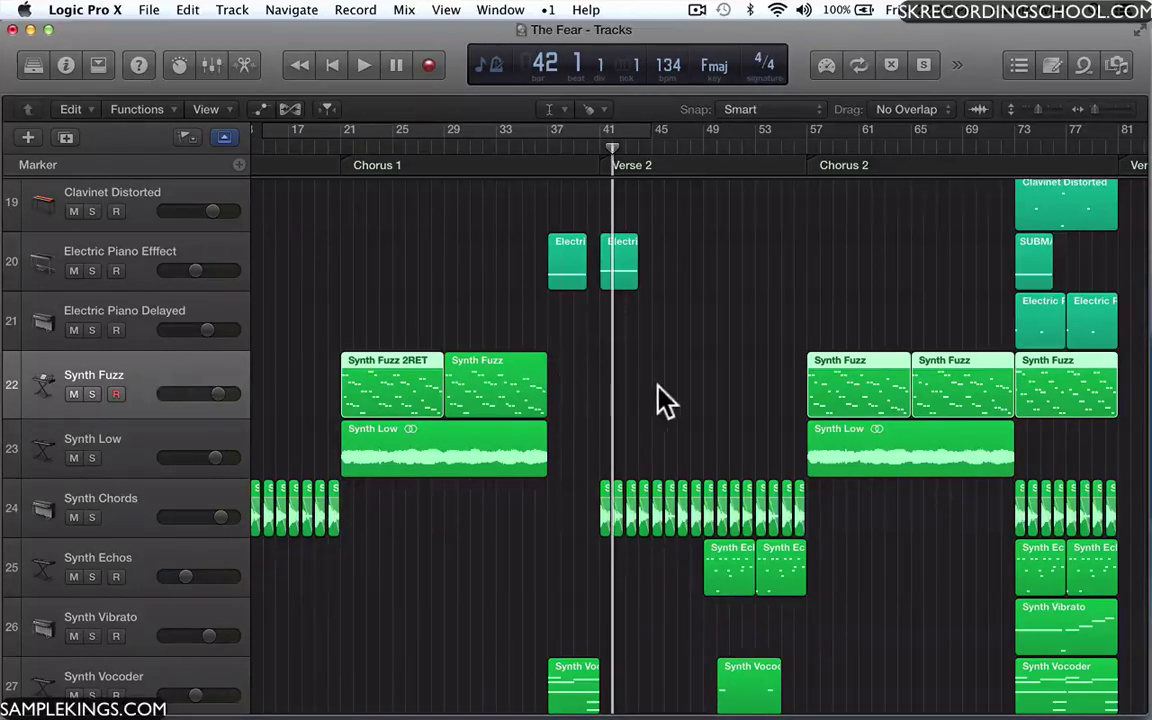
# Undo the renaming of the first Synth Fuzz region on track 22
pyautogui.hscroll(1, 657, 386)
pyautogui.hscroll(1, 664, 402)
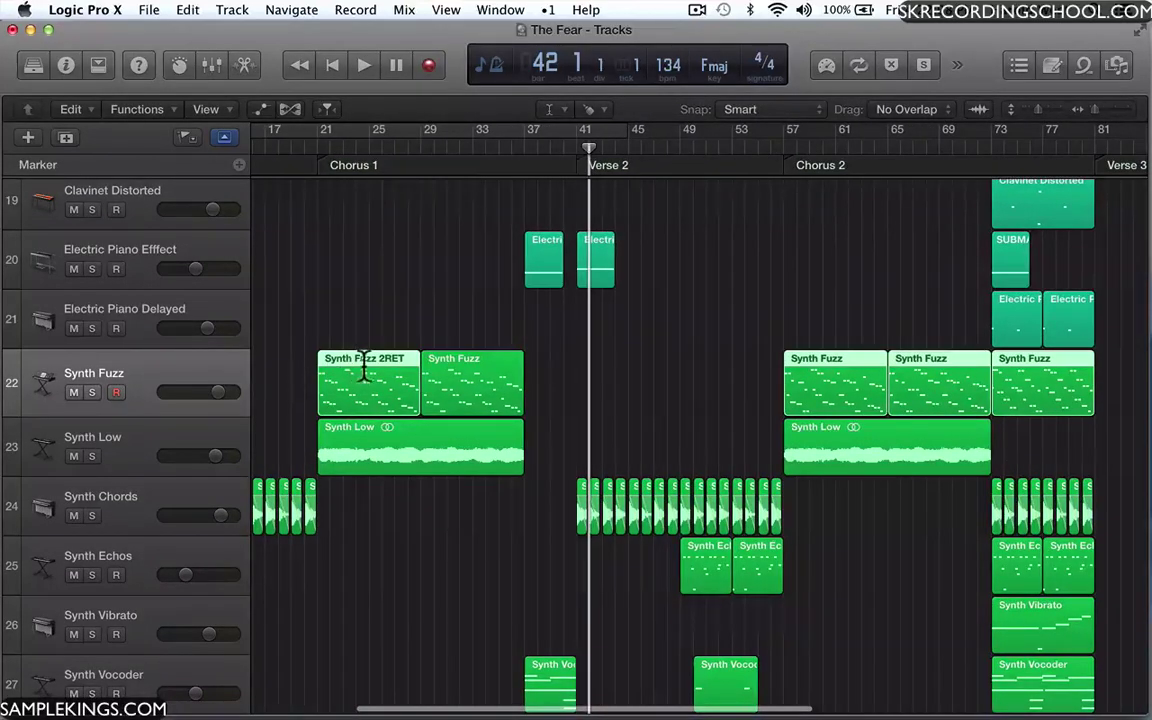
pyautogui.hscroll(3, 366, 368)
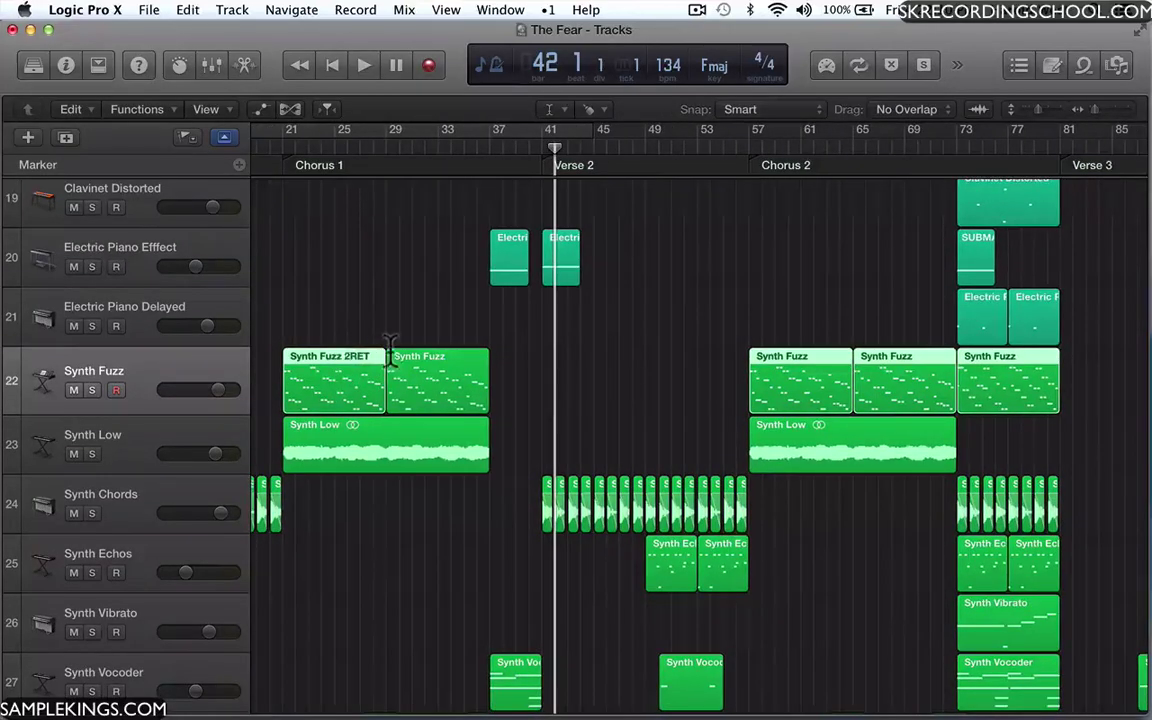
pyautogui.press('cmd+z')
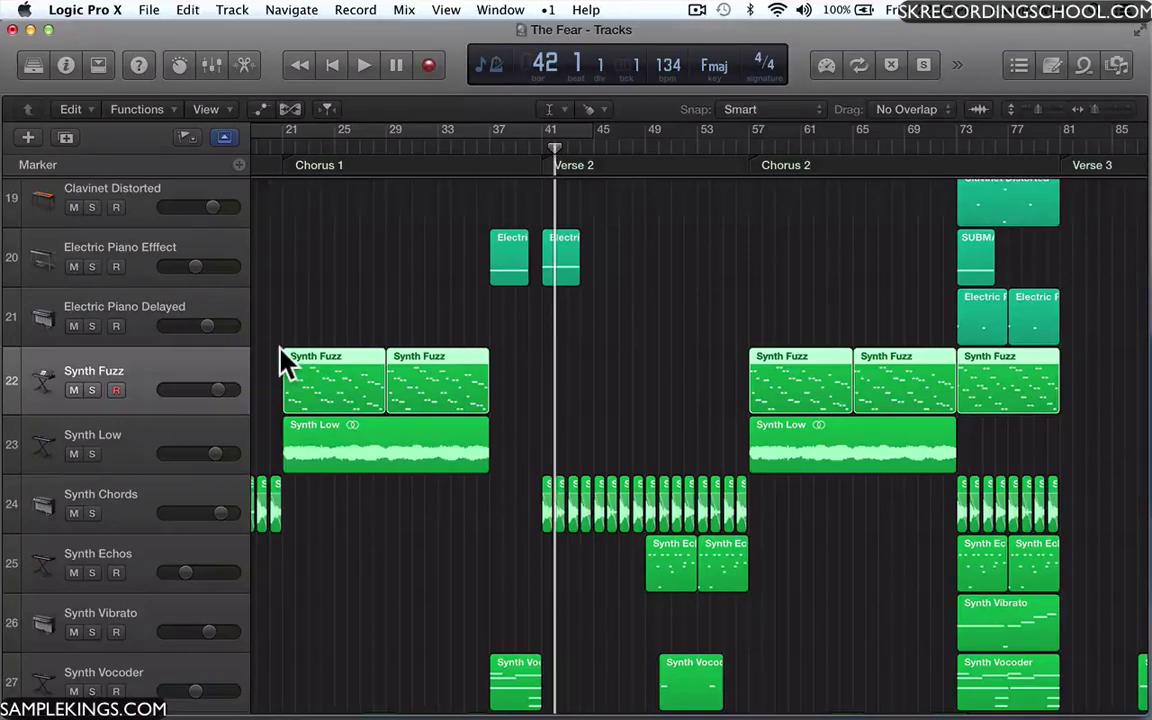
# Select all Synth Fuzz regions on track 22 and name them Synth Fuzz 1 so they are numbered in sequence
pyautogui.hscroll(20, 517, 373)
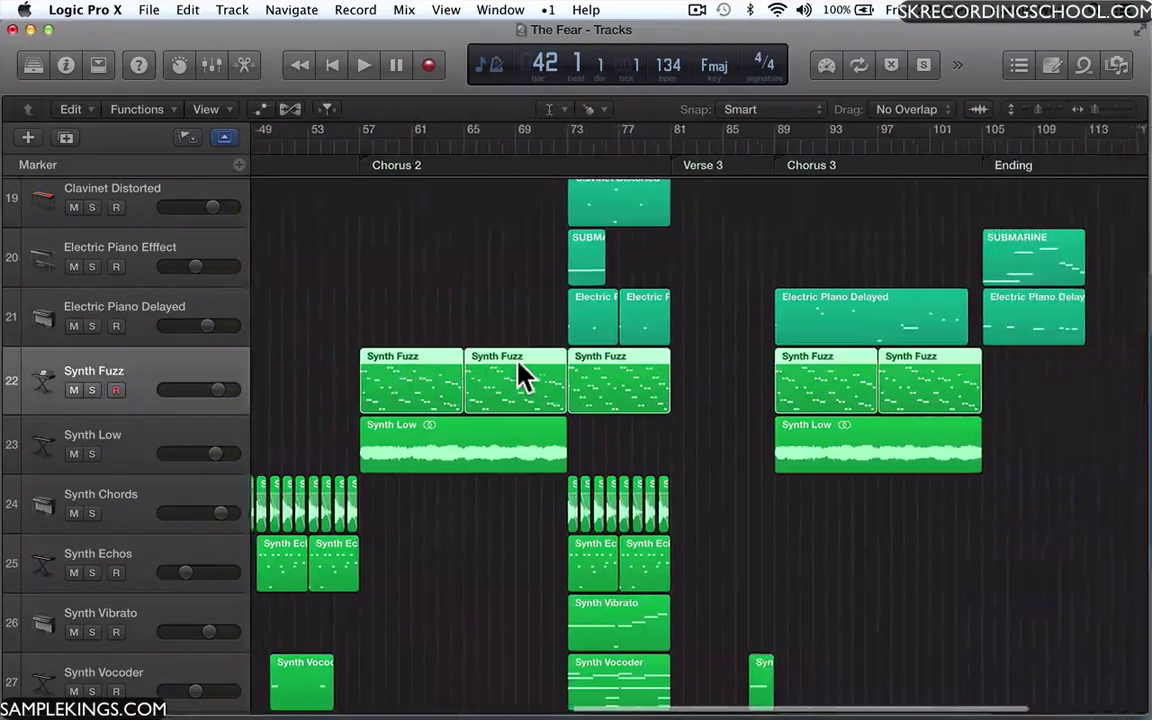
pyautogui.hscroll(-20, 517, 373)
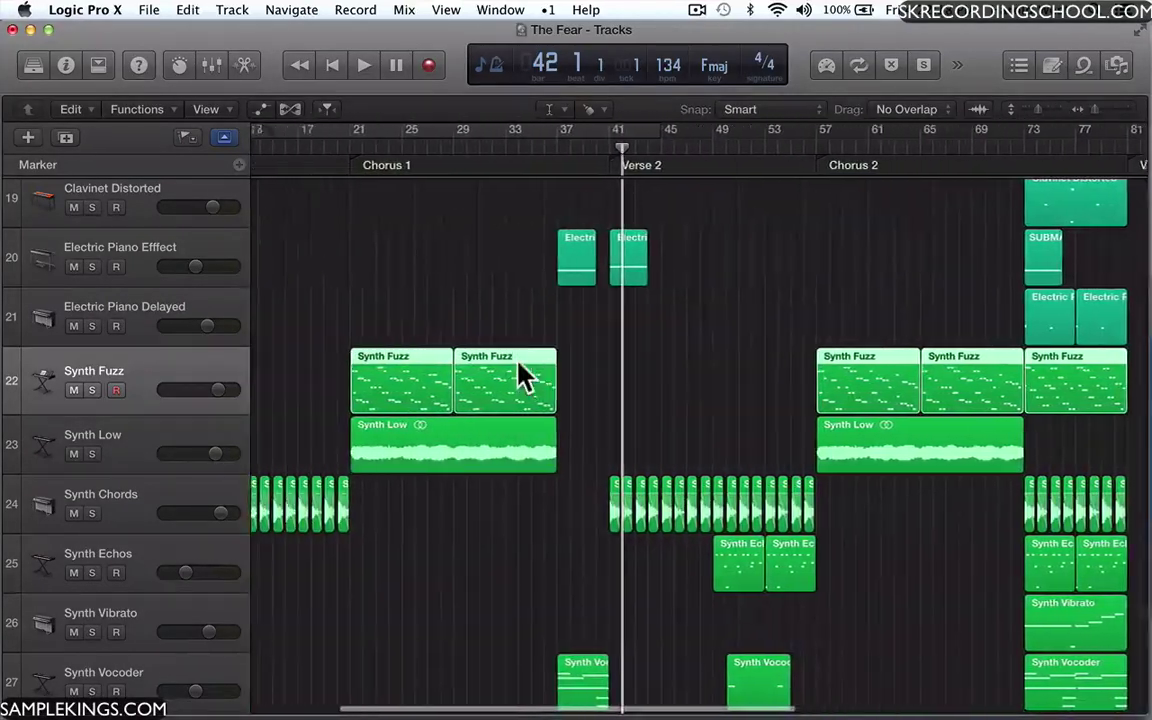
pyautogui.hscroll(-4, 525, 376)
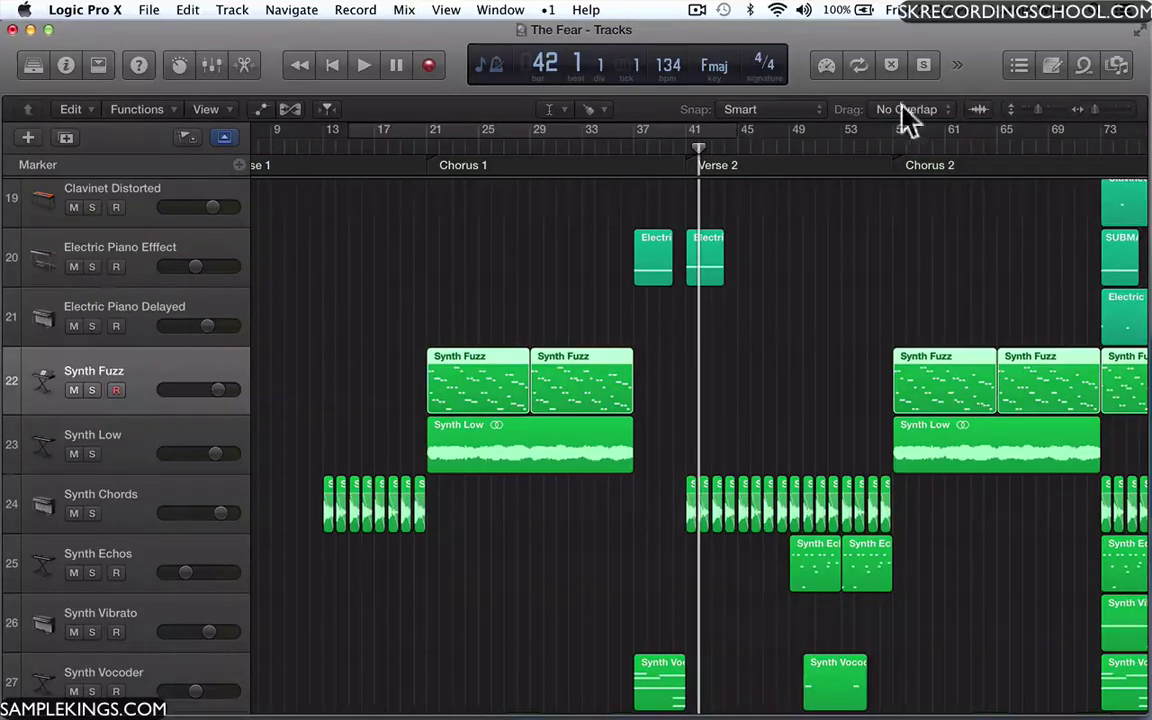
pyautogui.moveTo(1098, 103); pyautogui.dragTo(1092, 110)
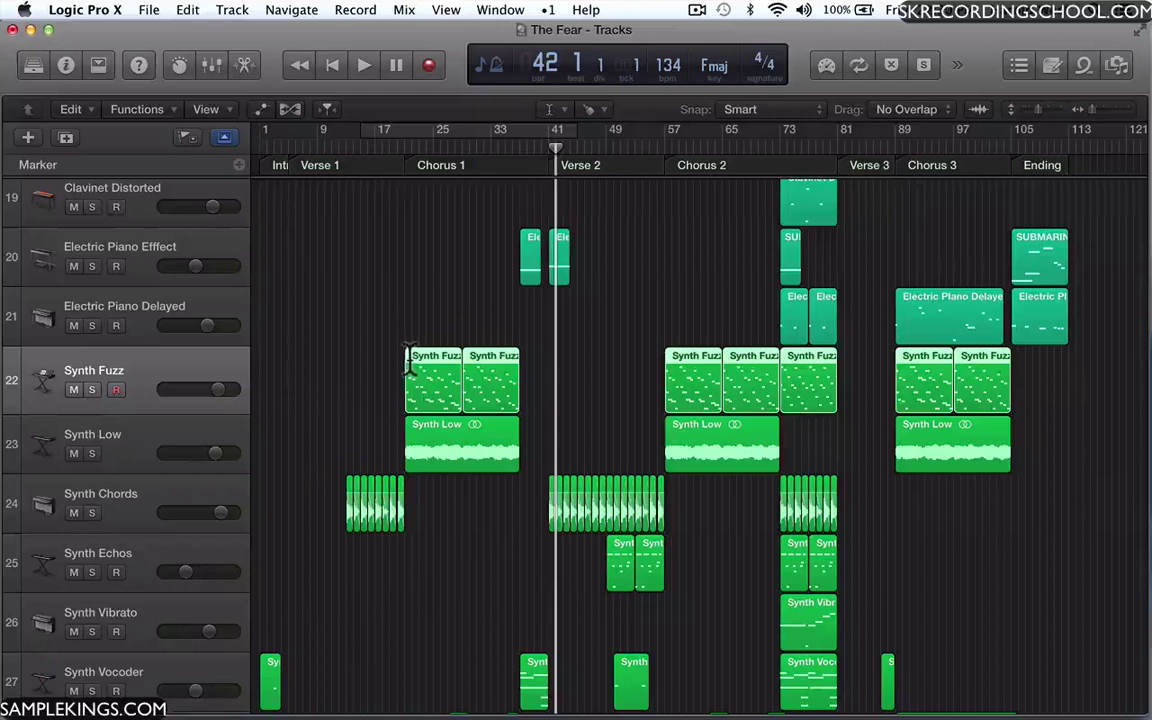
pyautogui.moveTo(384, 365); pyautogui.dragTo(1025, 390)
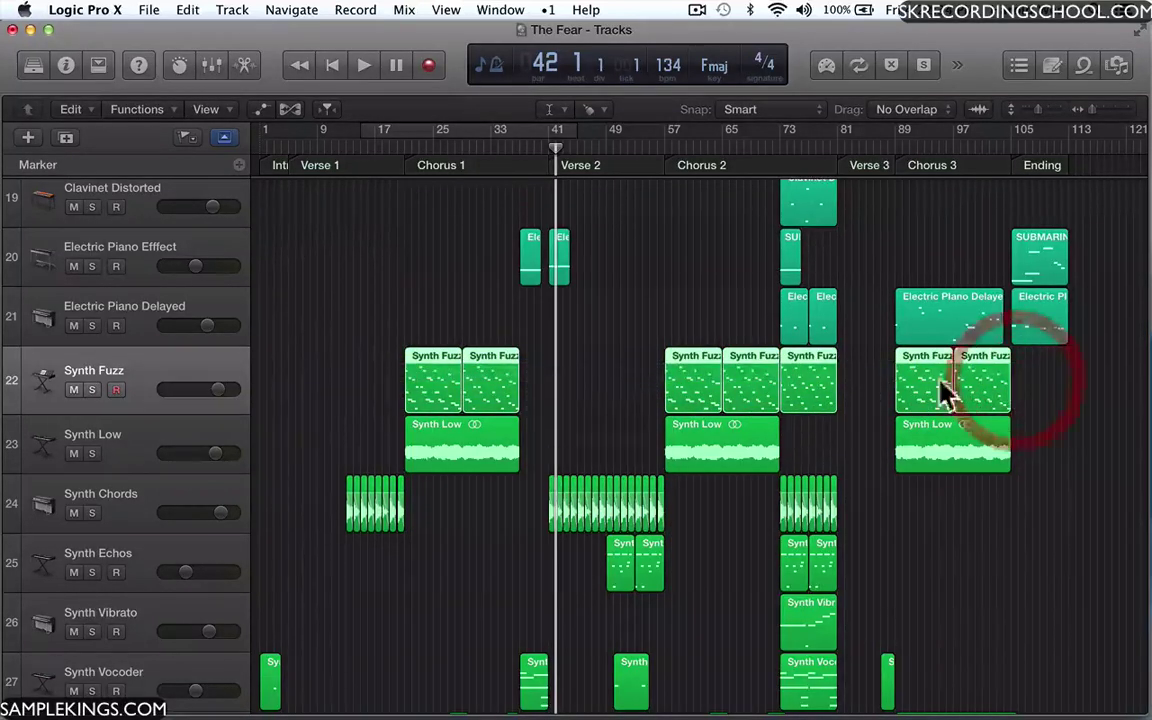
pyautogui.click(452, 356)
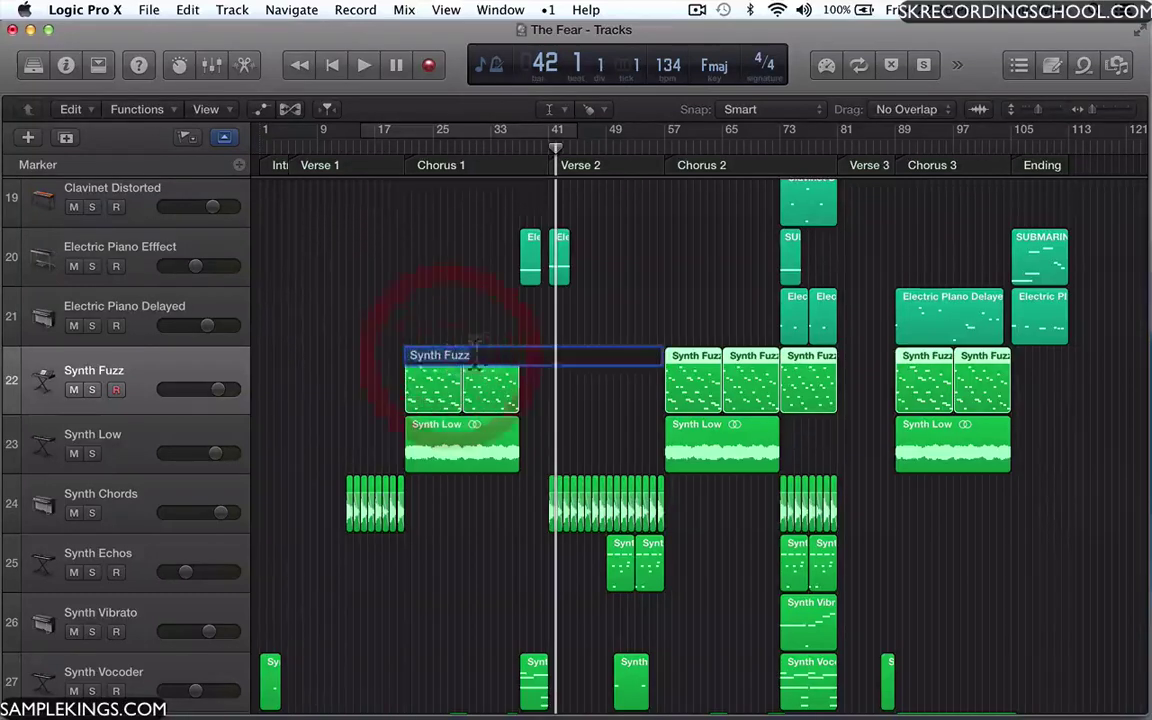
pyautogui.click(493, 356)
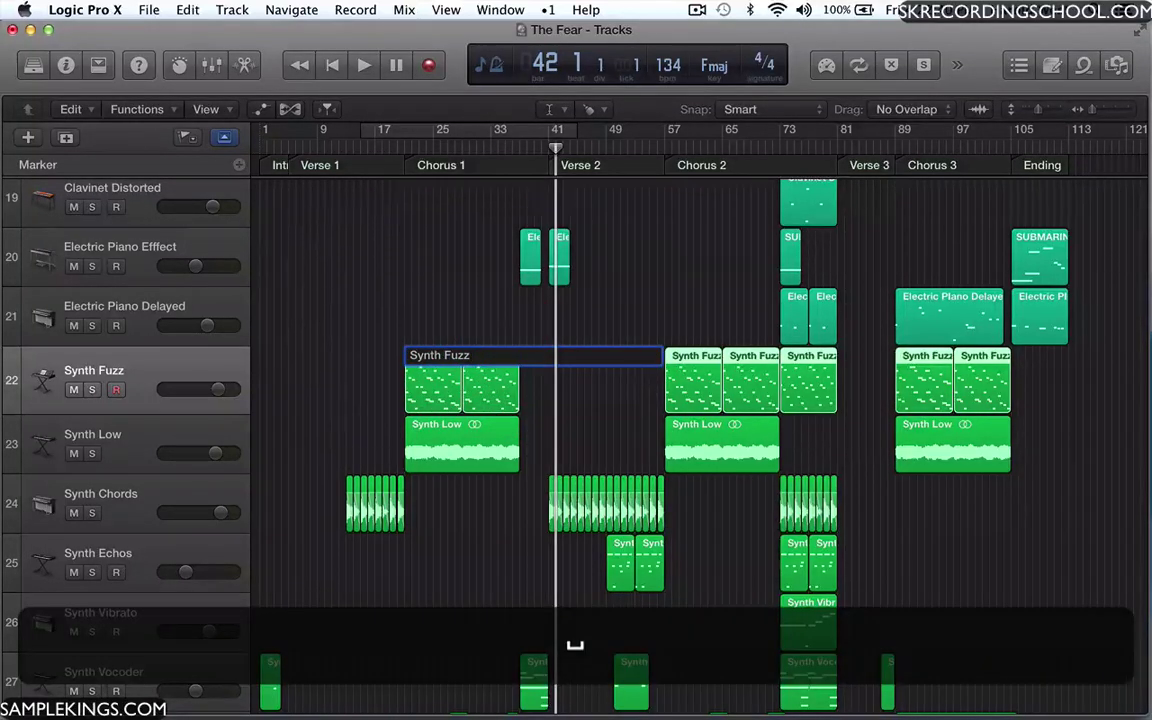
pyautogui.write('1')
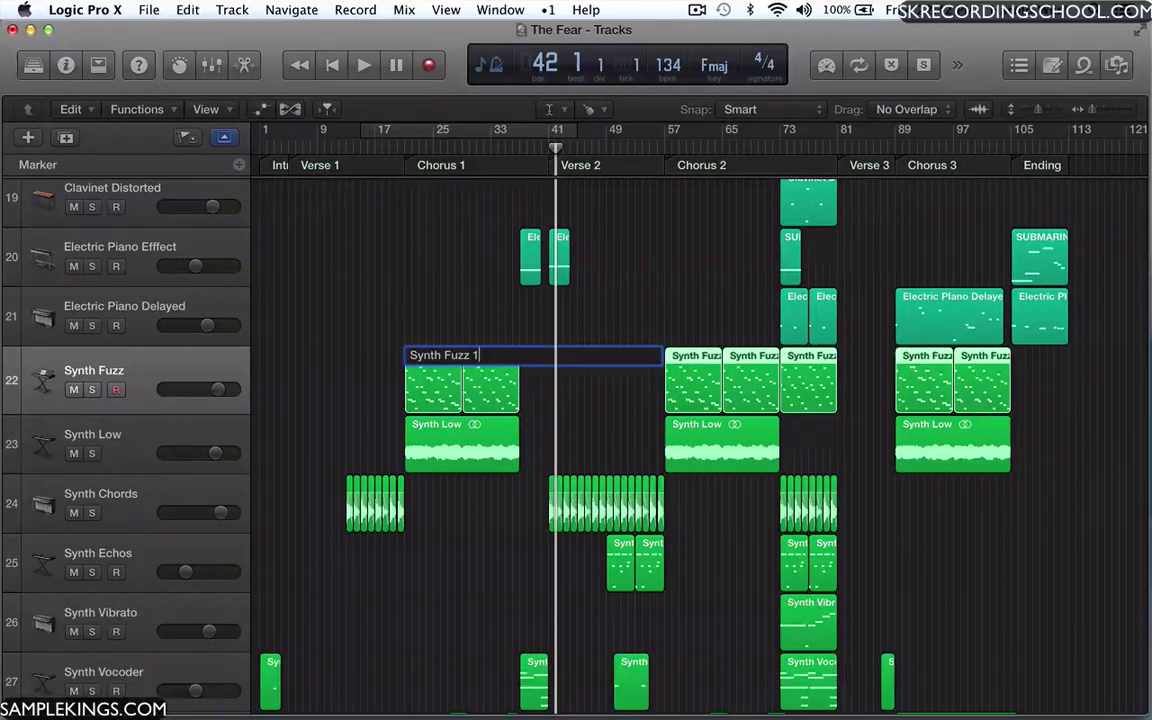
pyautogui.press('Return')
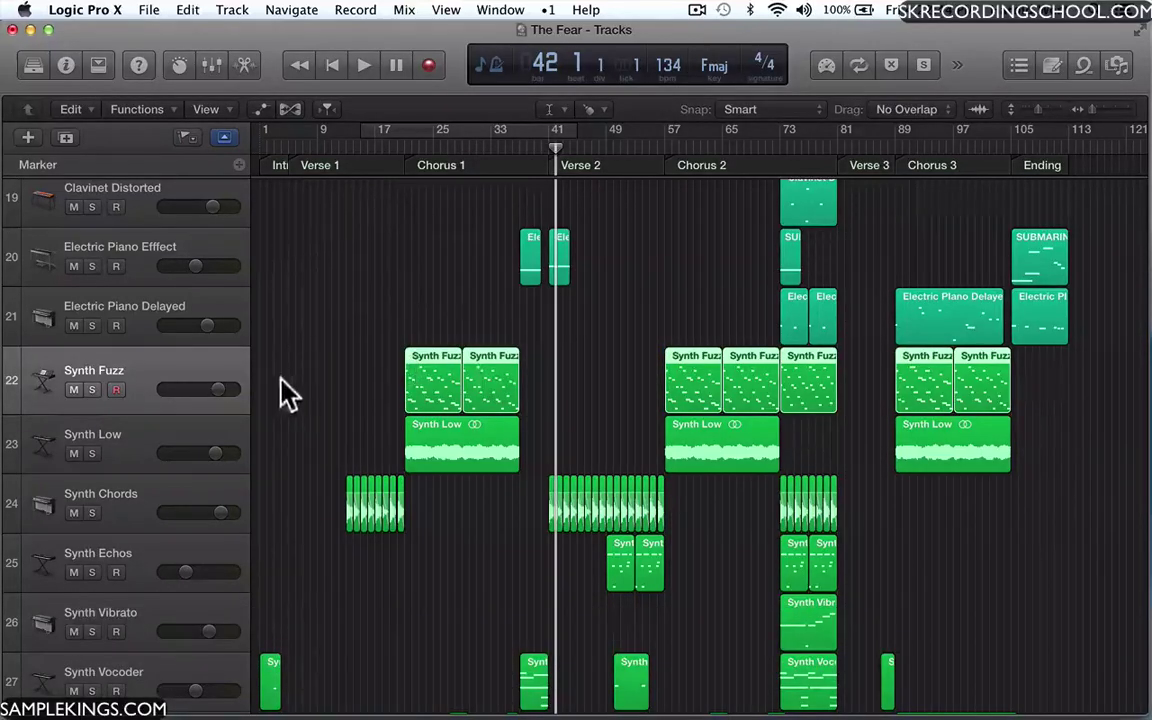
# Examine the numbered names of the Synth Fuzz regions along track 22, from Chorus 1 to Verse 3
pyautogui.click(1104, 109)
pyautogui.moveTo(1108, 110); pyautogui.dragTo(1102, 114)
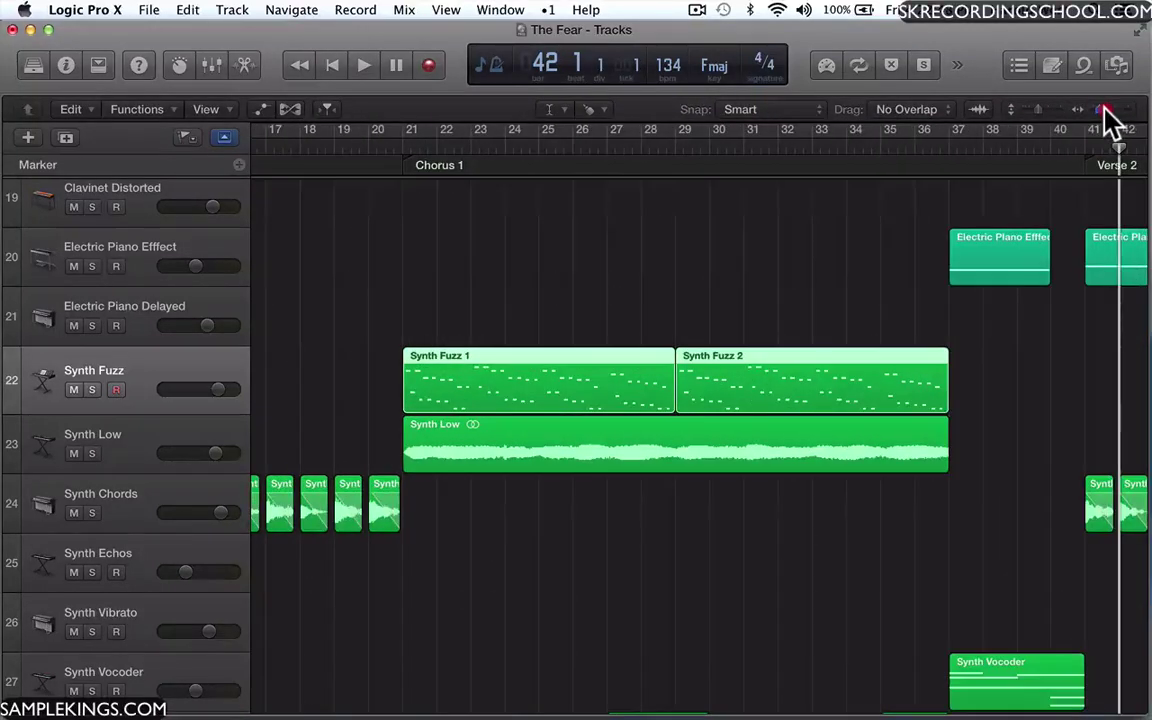
pyautogui.hscroll(5, 666, 301)
pyautogui.hscroll(10, 666, 301)
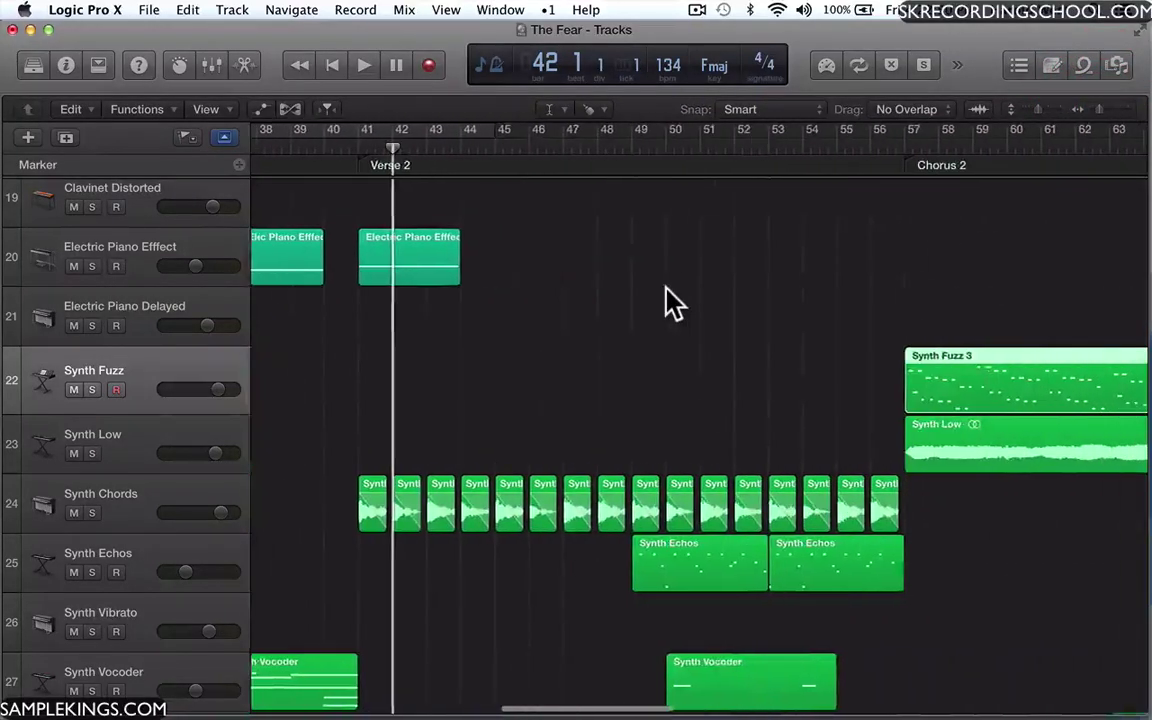
pyautogui.hscroll(10, 671, 303)
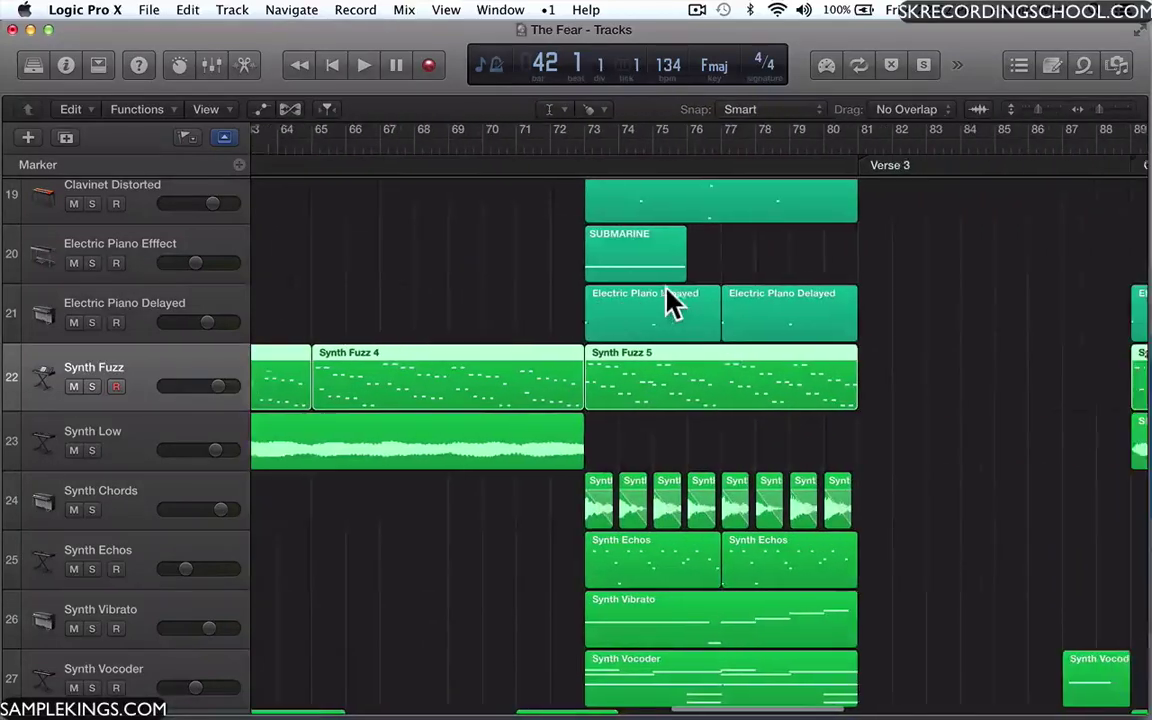
pyautogui.hscroll(-14, 671, 303)
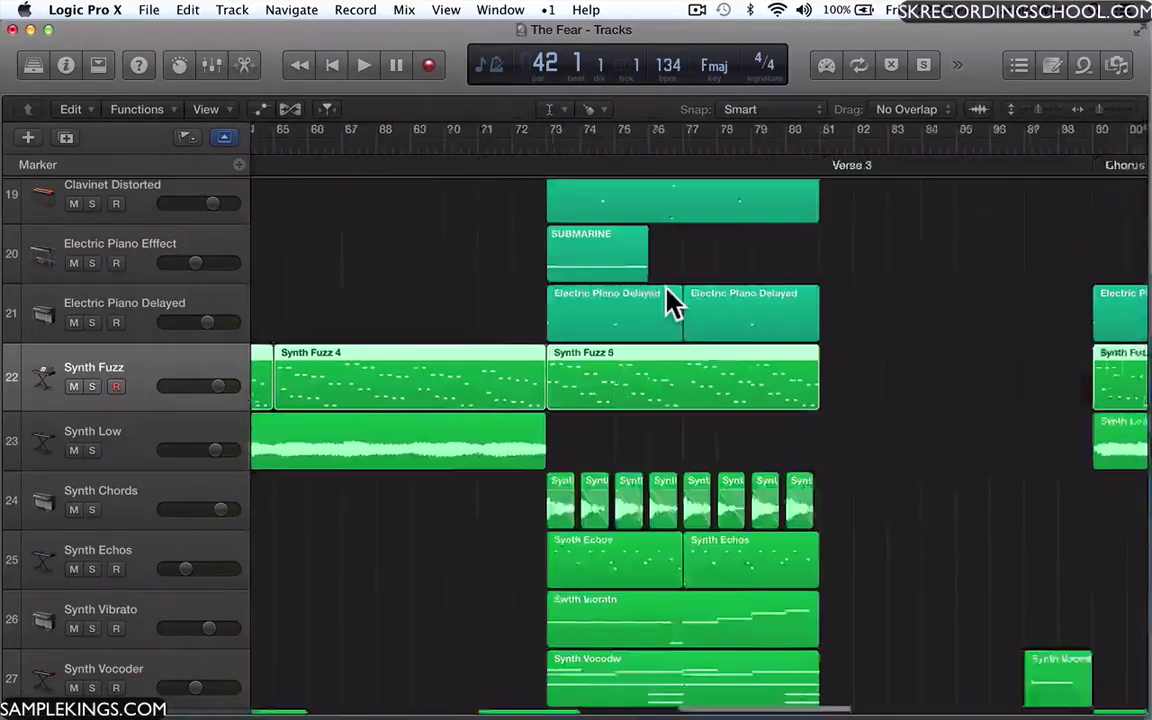
pyautogui.hscroll(-5, 671, 303)
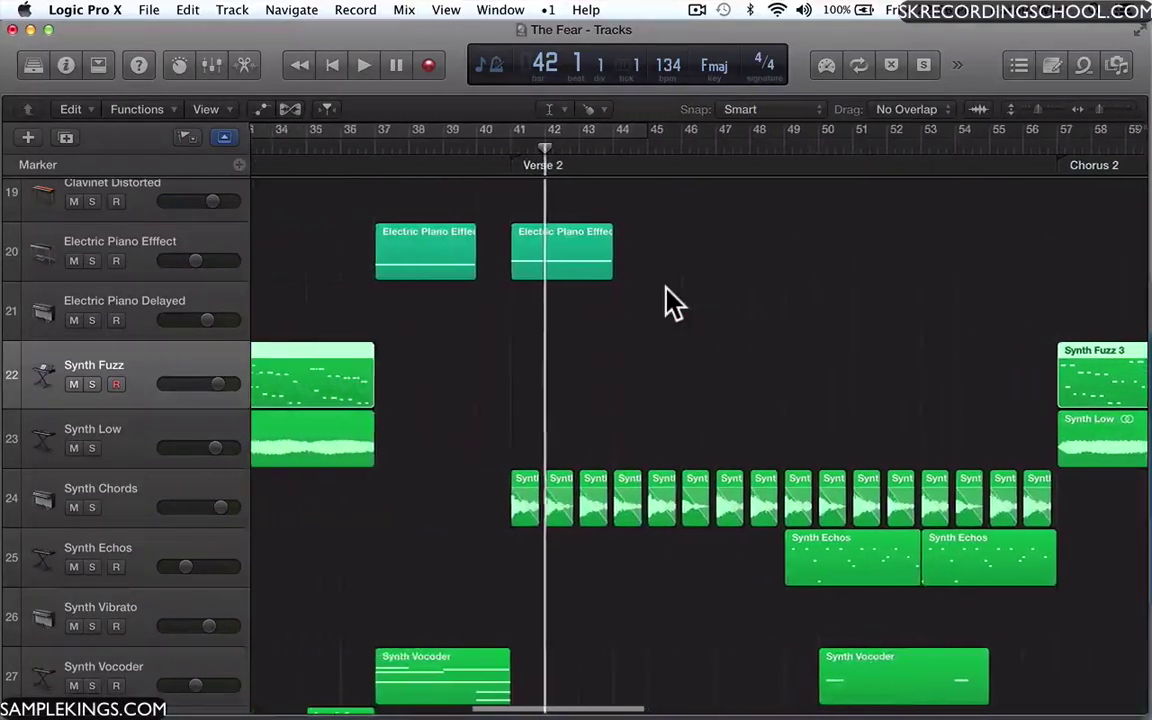
pyautogui.hscroll(-3, 671, 303)
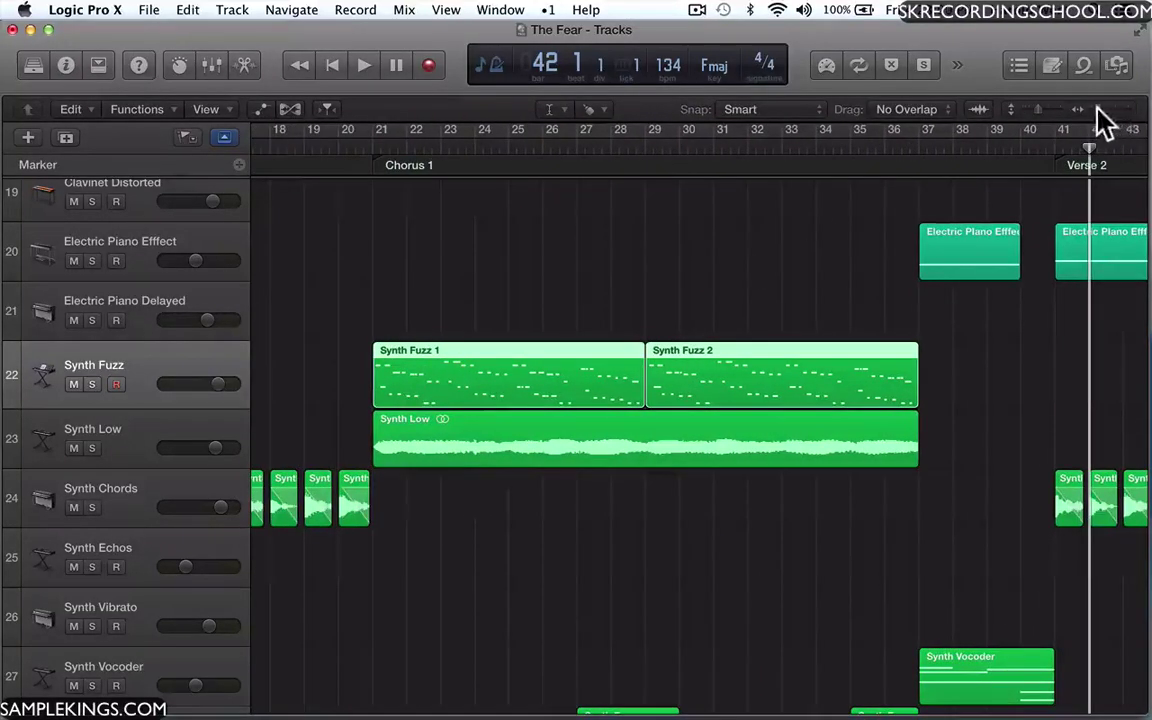
pyautogui.moveTo(1097, 108); pyautogui.dragTo(1082, 111)
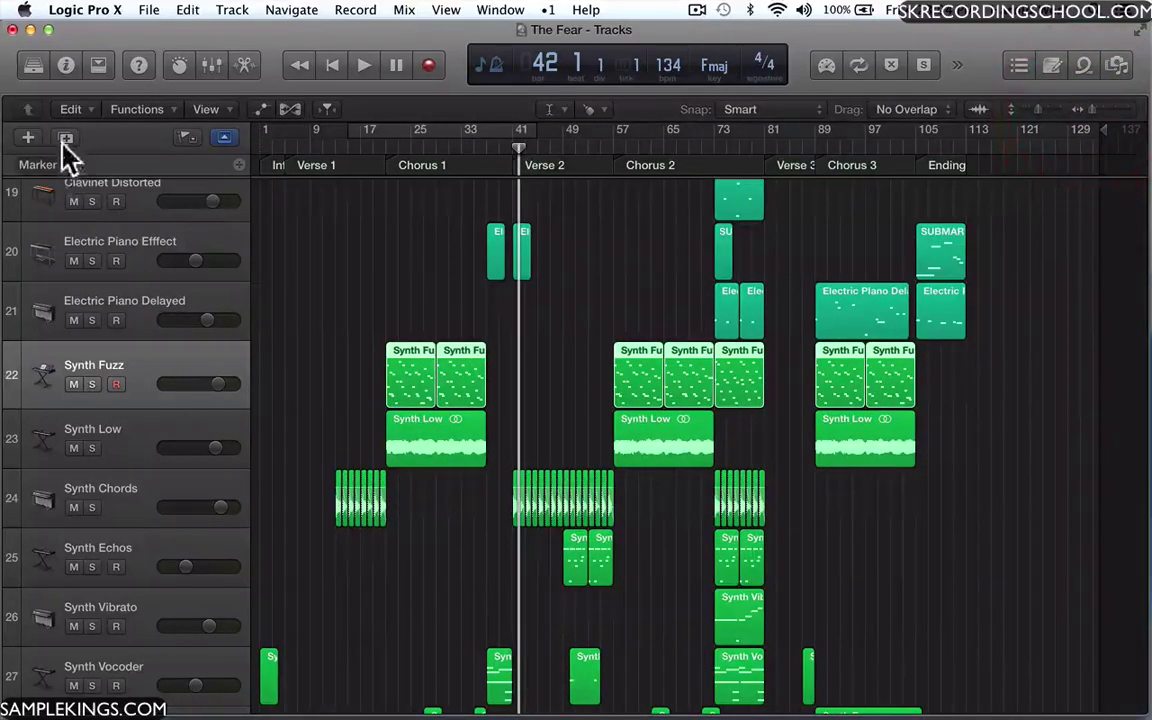
# Show the inspector for the selected Synth Fuzz regions, hide it again, and undo their numbered renaming
pyautogui.click(65, 65)
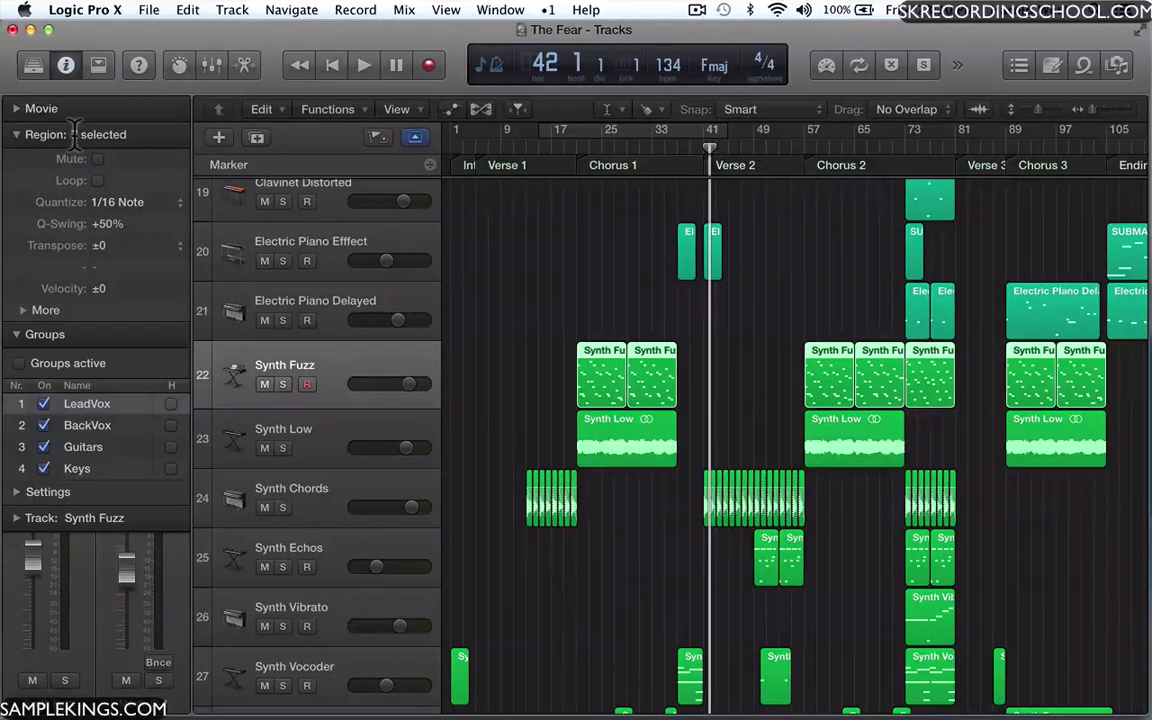
pyautogui.click(306, 384)
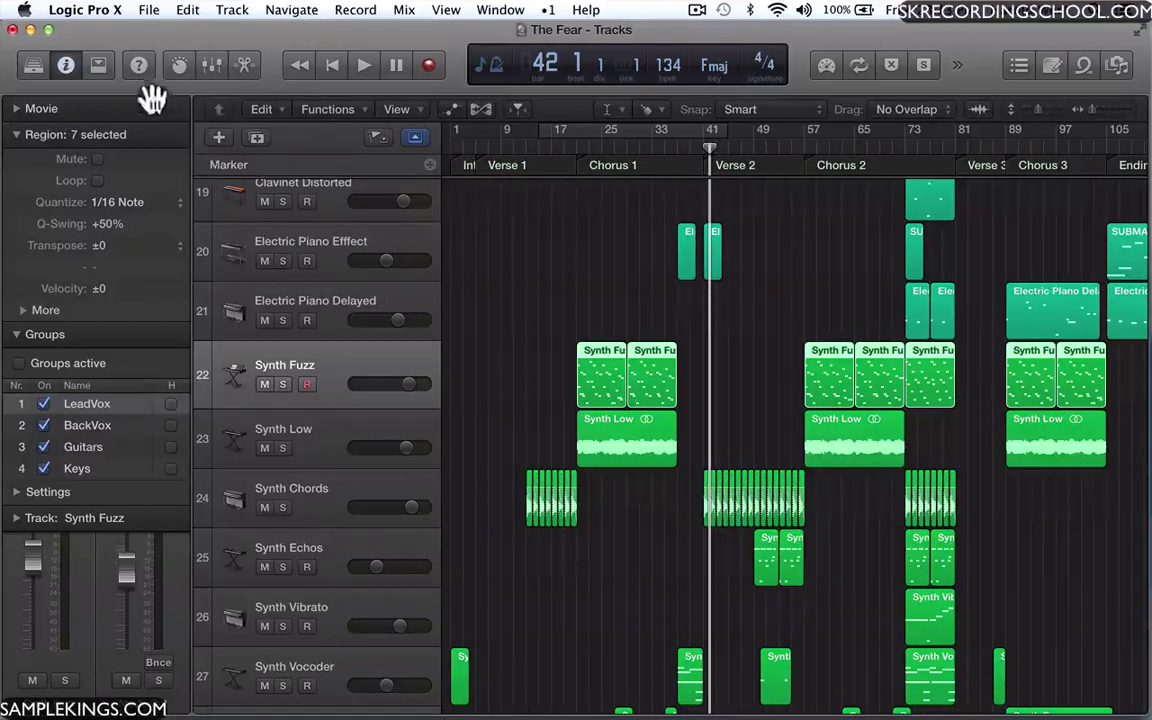
pyautogui.click(54, 60)
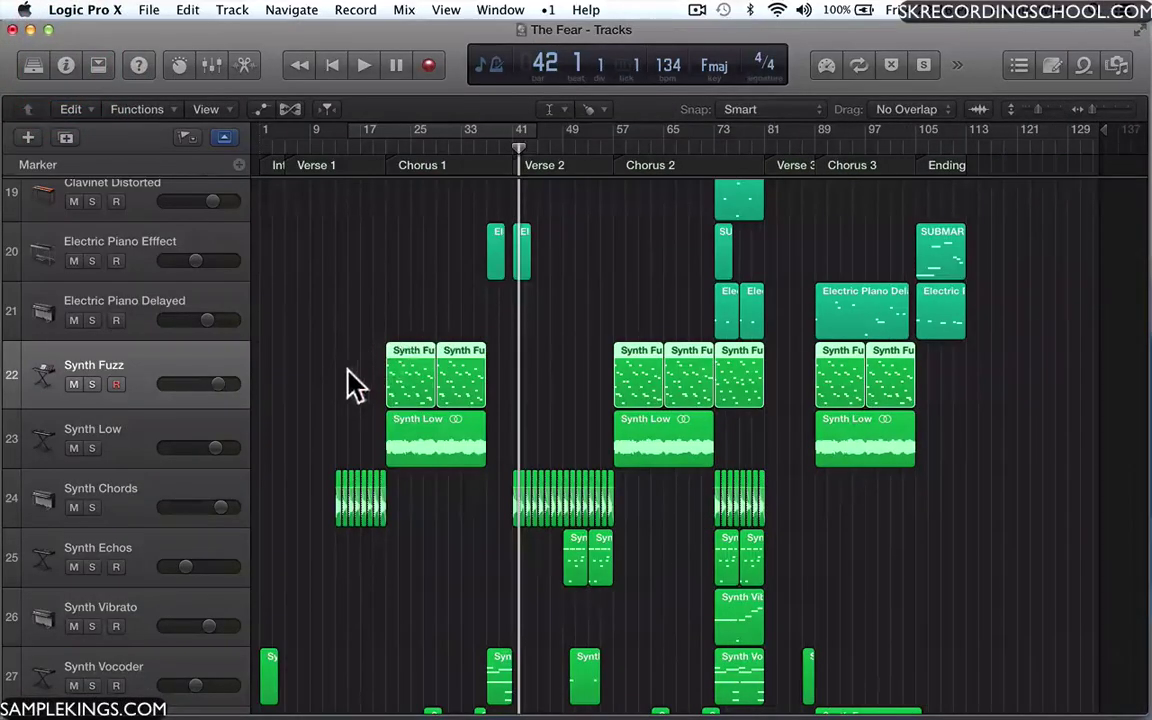
pyautogui.press('super+z')
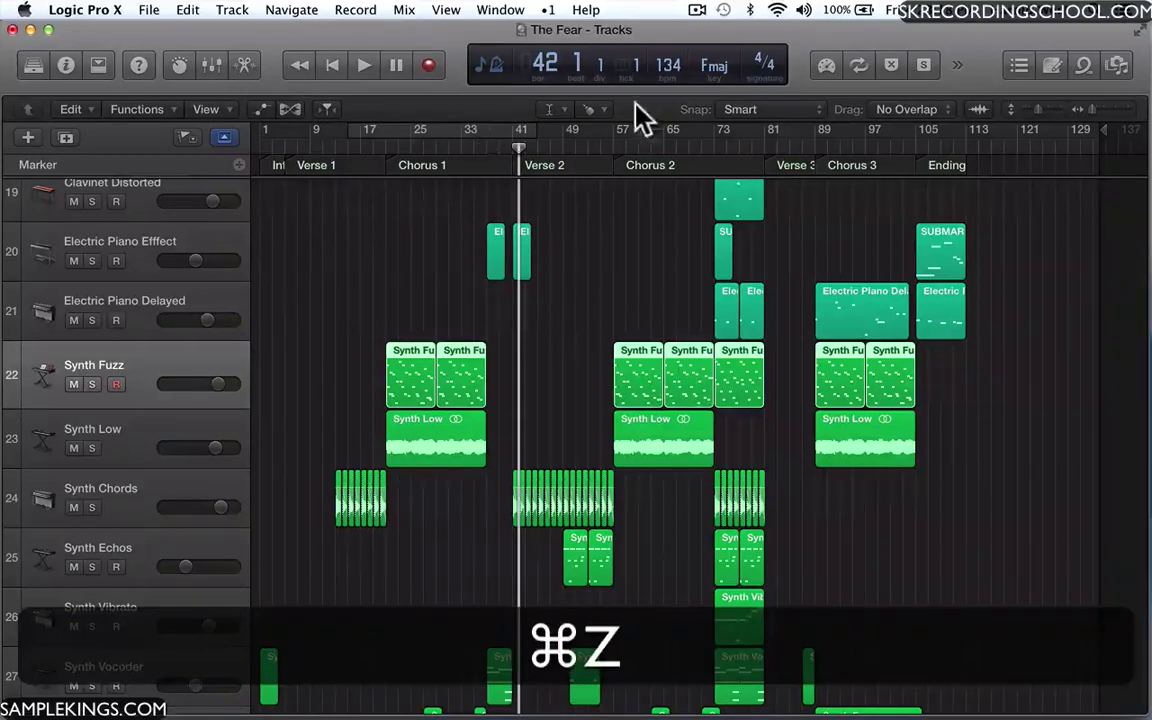
# Select all Kick regions on track 40 and name them "Kick 1 " with a trailing space so they share one name without sequential numbering
pyautogui.scroll(-8, 765, 185)
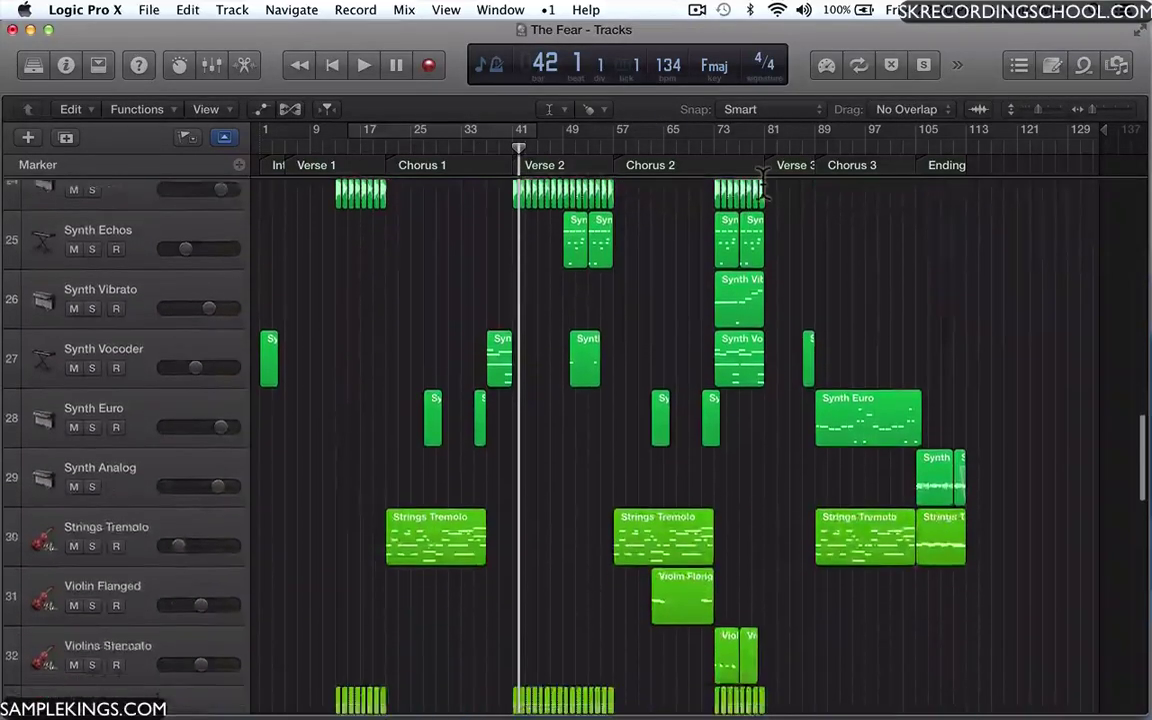
pyautogui.scroll(-8, 765, 185)
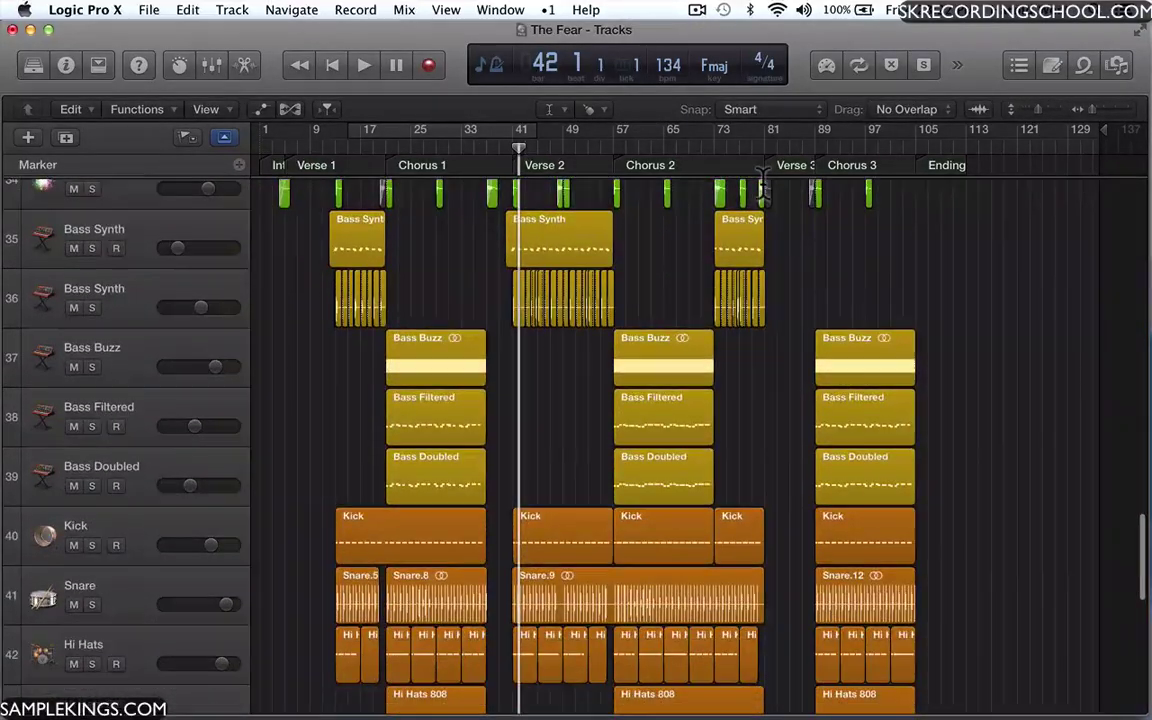
pyautogui.scroll(-3, 763, 185)
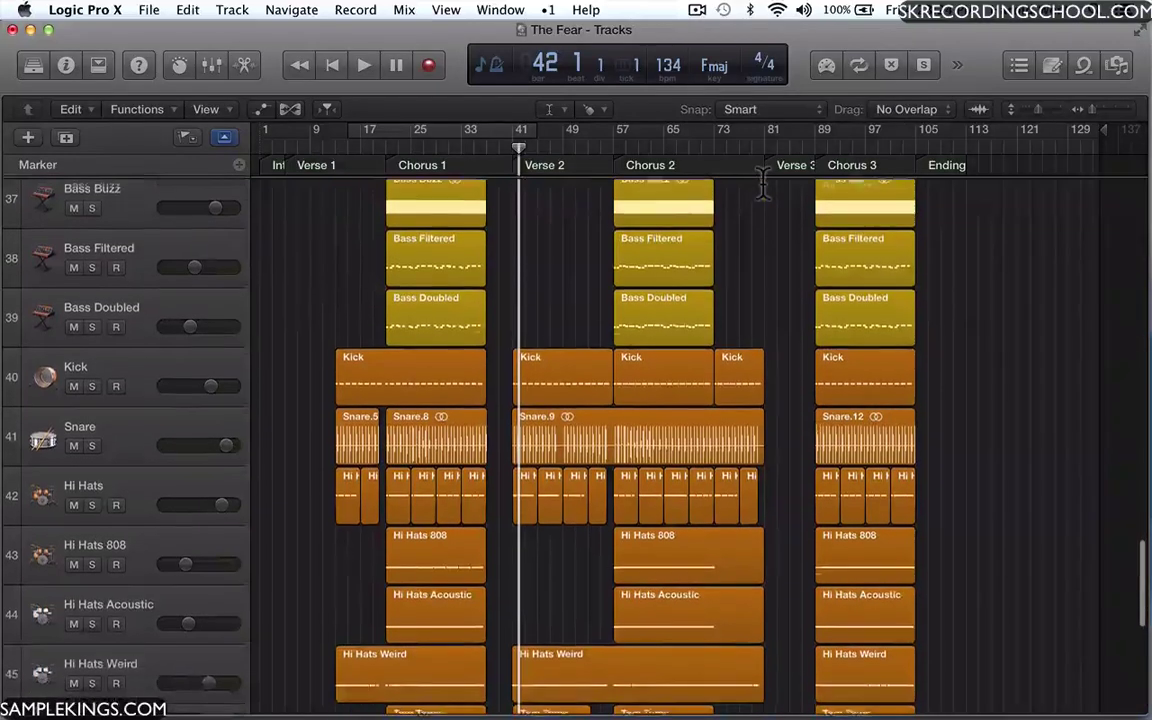
pyautogui.scroll(-2, 763, 185)
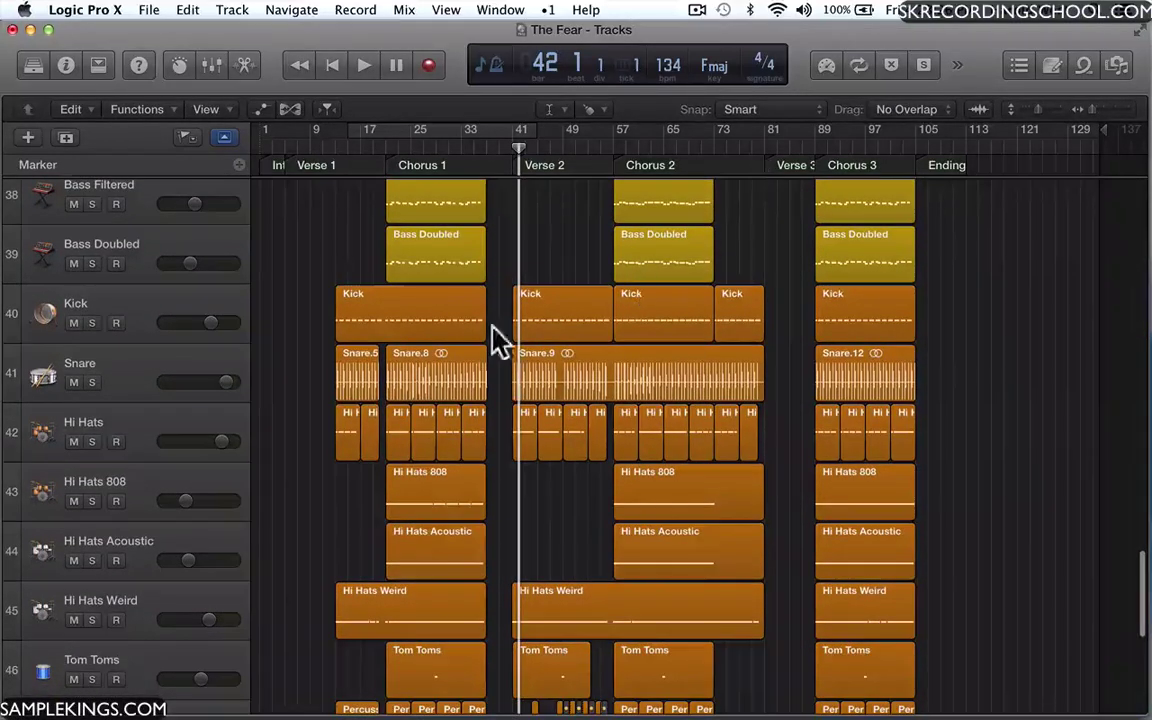
pyautogui.moveTo(421, 318); pyautogui.dragTo(658, 320)
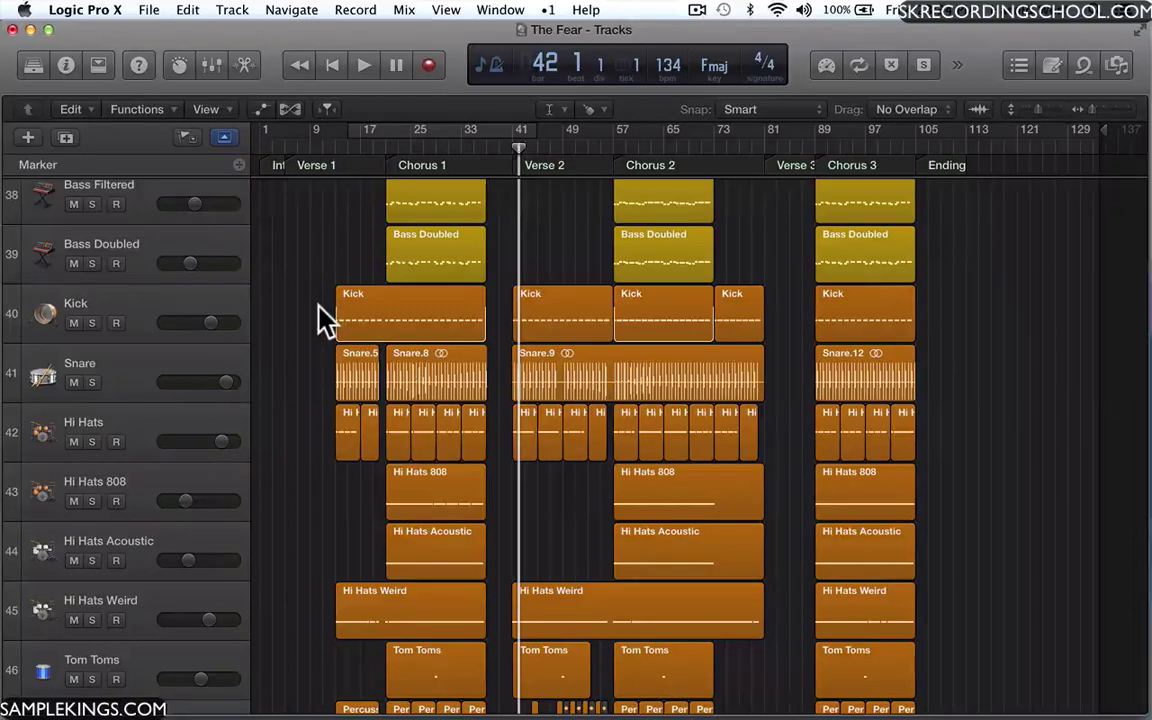
pyautogui.moveTo(318, 306); pyautogui.dragTo(624, 318)
pyautogui.moveTo(714, 324); pyautogui.dragTo(890, 314)
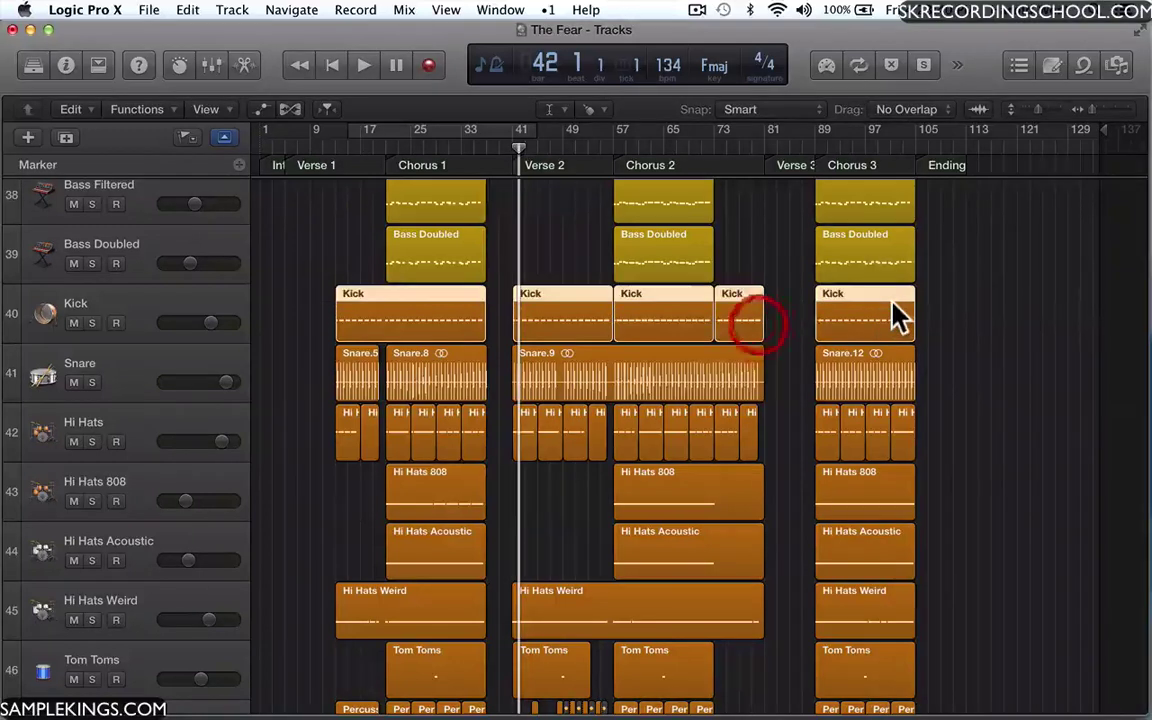
pyautogui.click(376, 296)
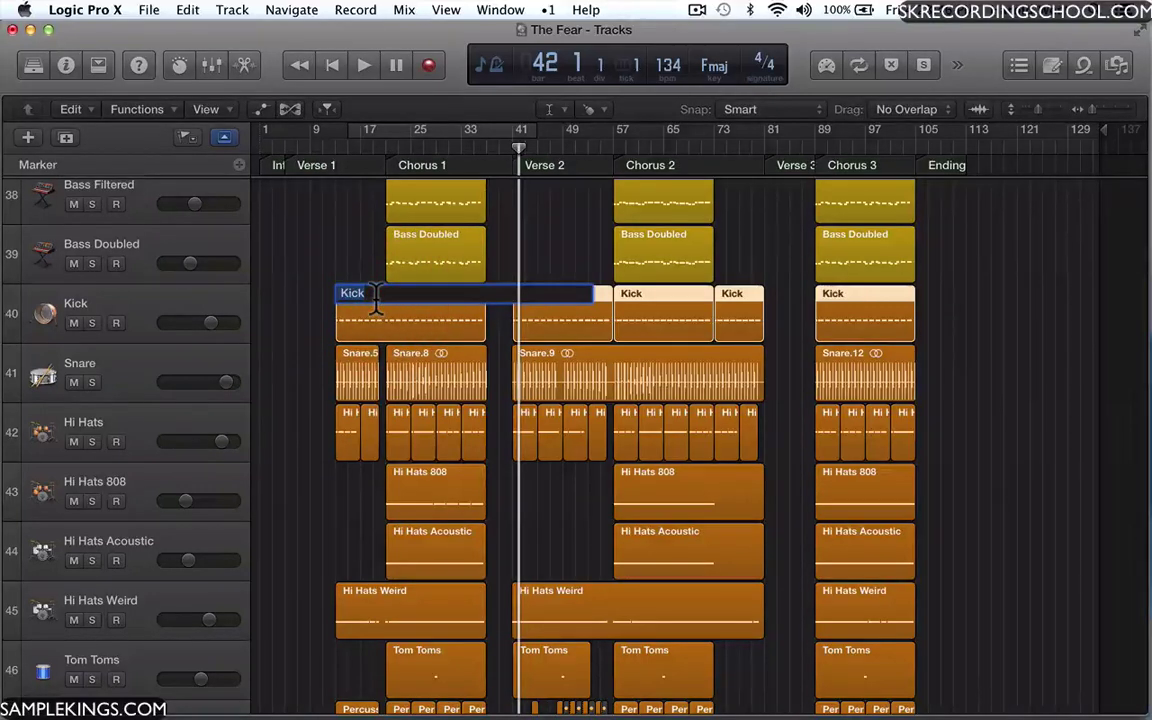
pyautogui.press('Right')
pyautogui.write('1')
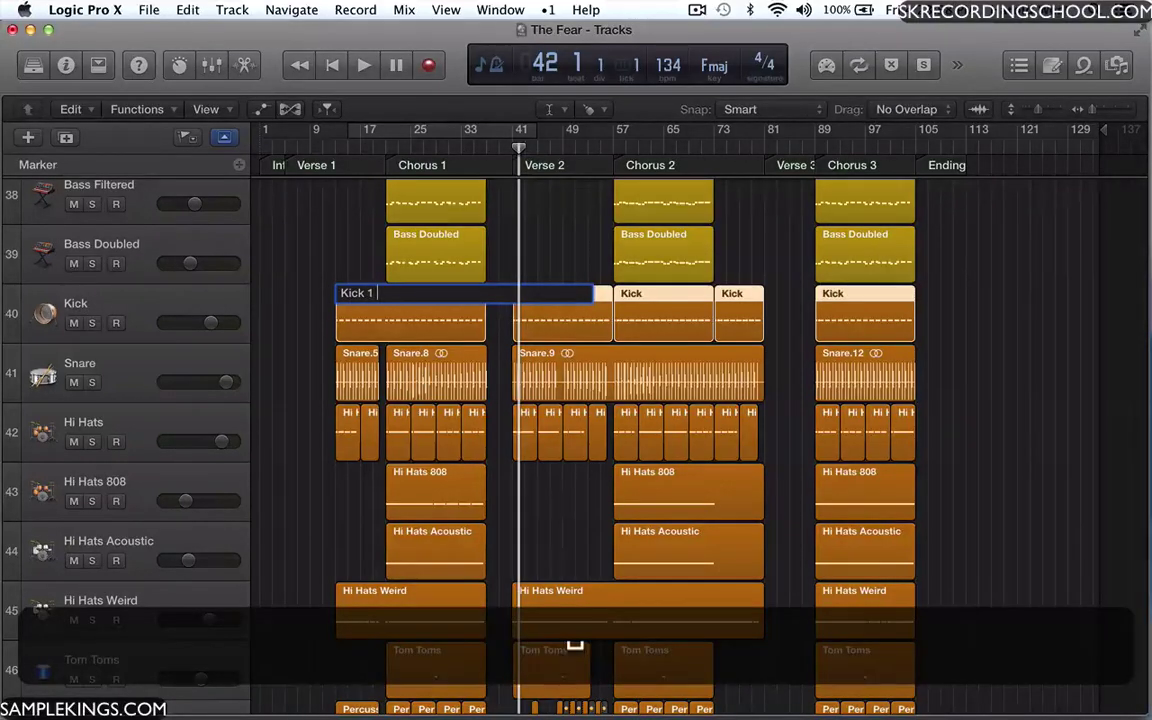
pyautogui.press('Return')
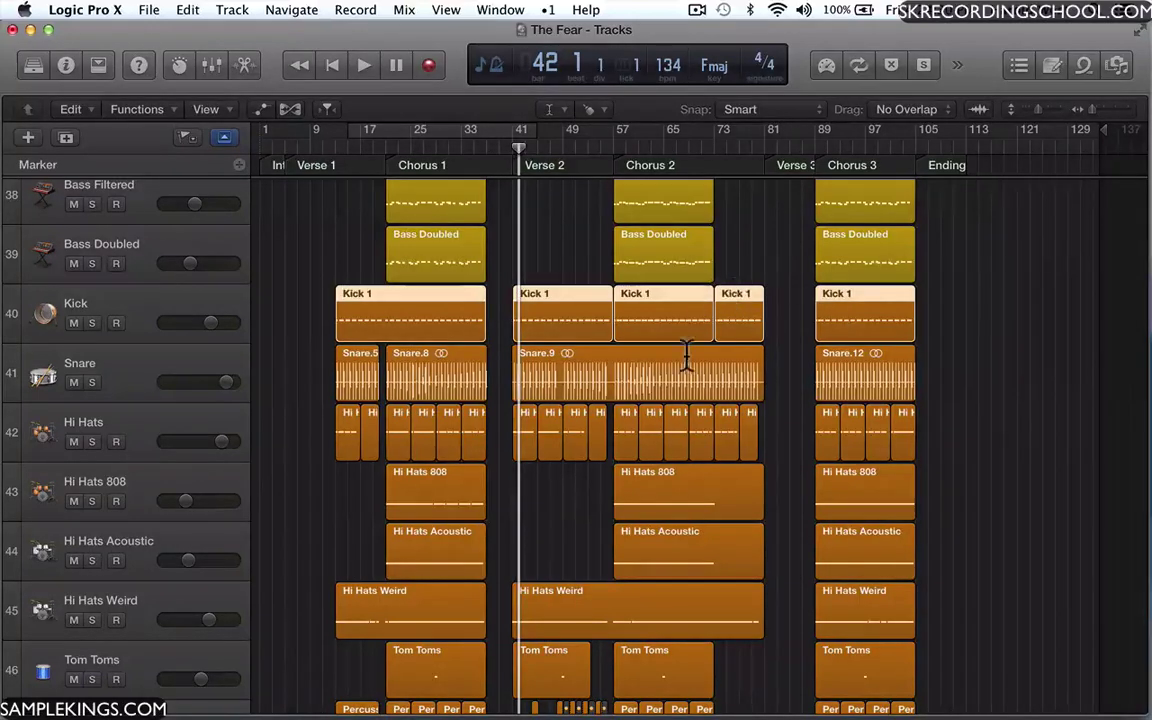
# Show the color palette for the selected Strings Tremolo region in Chorus 1 on track 30
pyautogui.scroll(1, 686, 355)
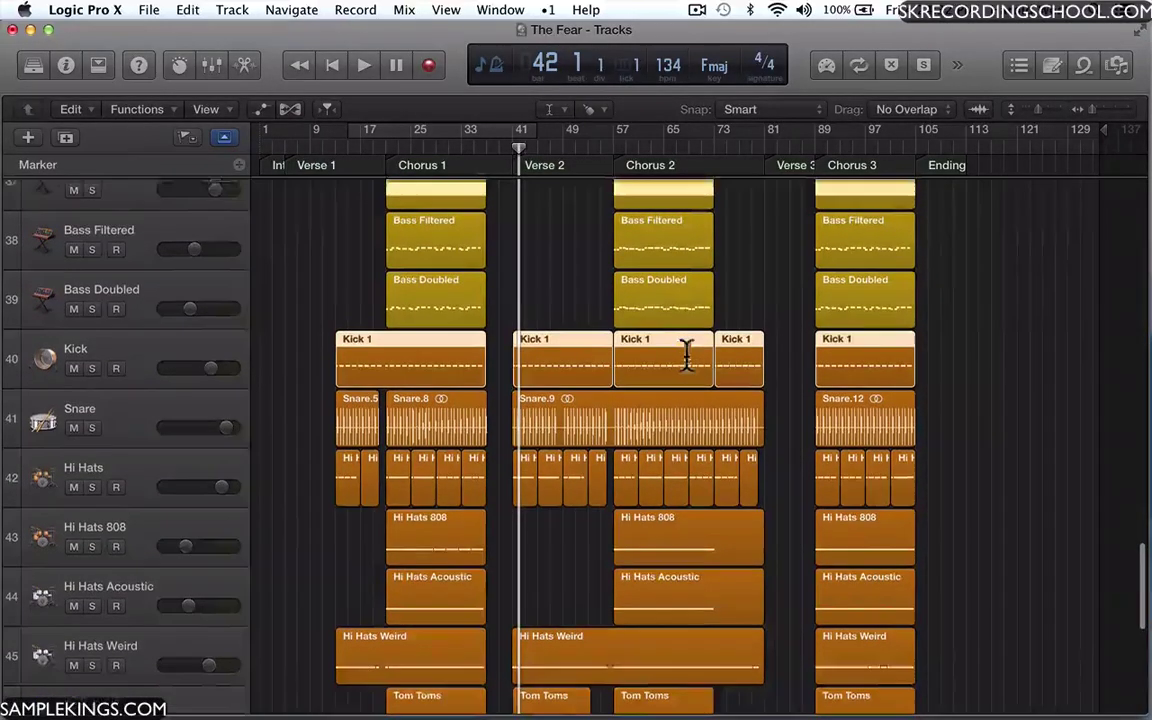
pyautogui.scroll(3, 686, 355)
pyautogui.scroll(1, 686, 355)
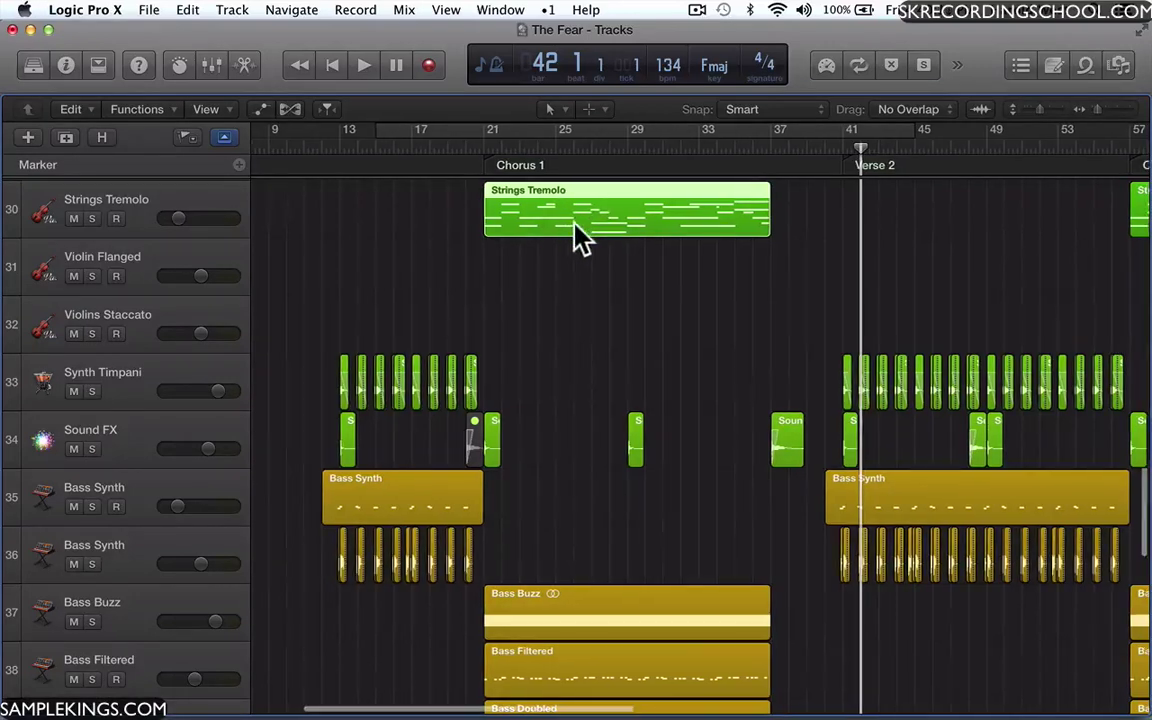
pyautogui.hscroll(5, 570, 230)
pyautogui.hscroll(2, 580, 237)
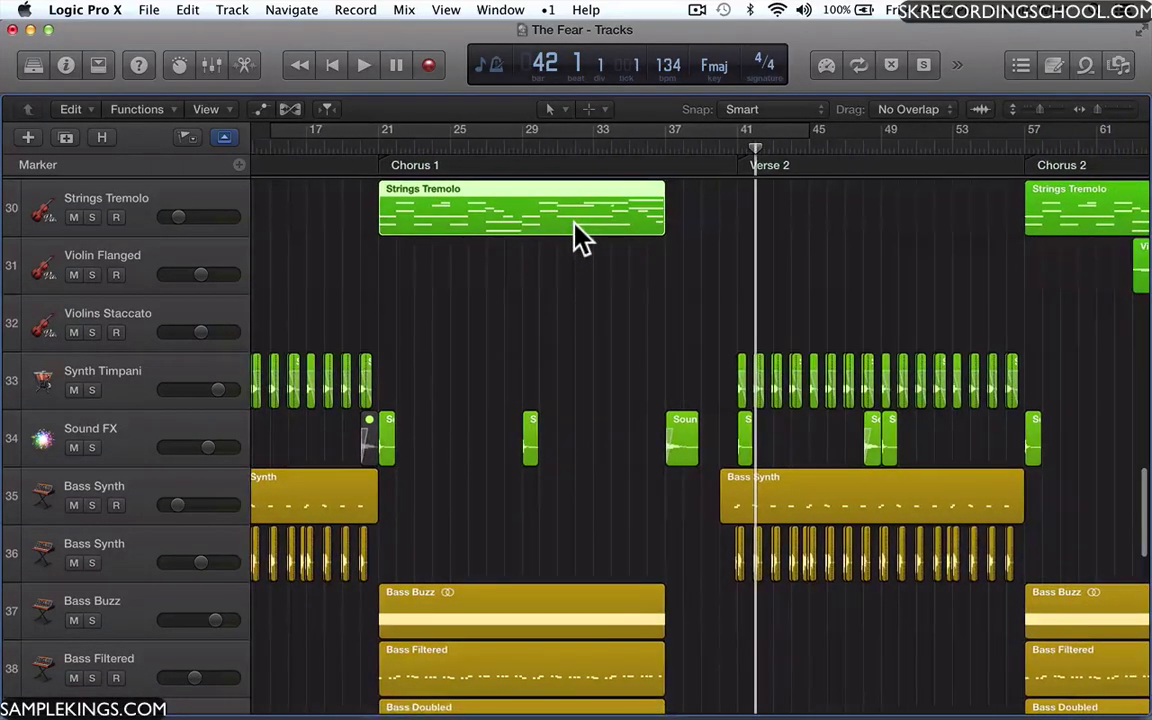
pyautogui.click(1110, 116)
pyautogui.moveTo(1105, 115); pyautogui.dragTo(1092, 120)
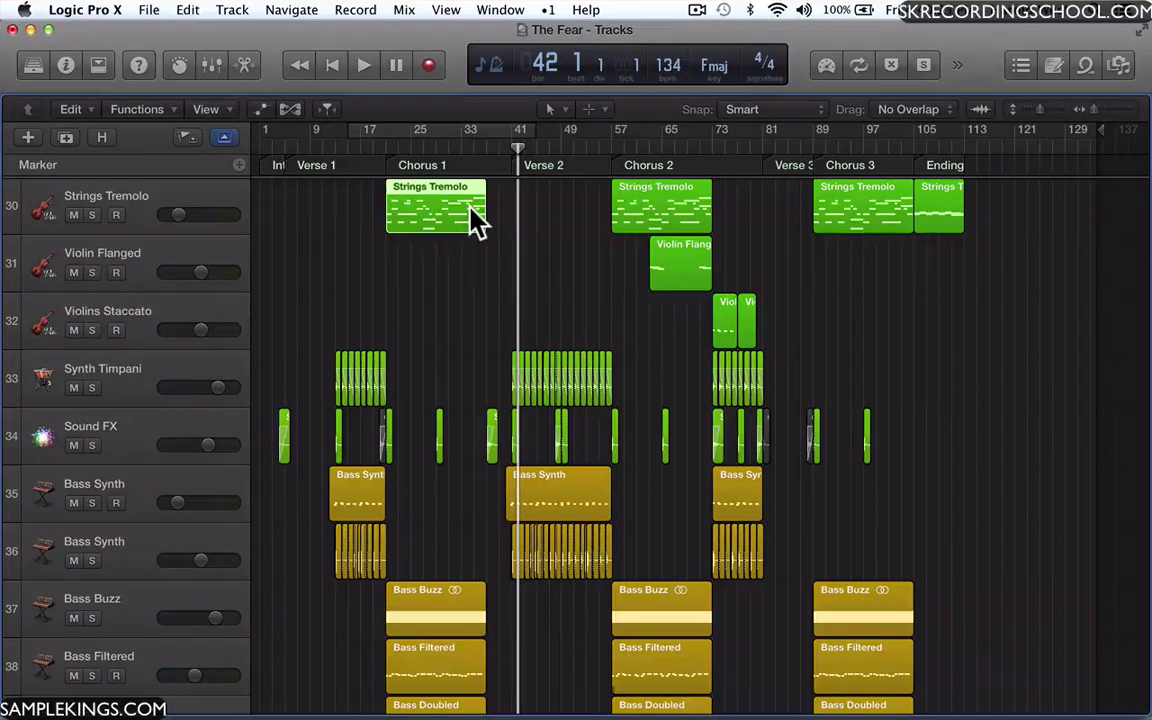
pyautogui.click(445, 12)
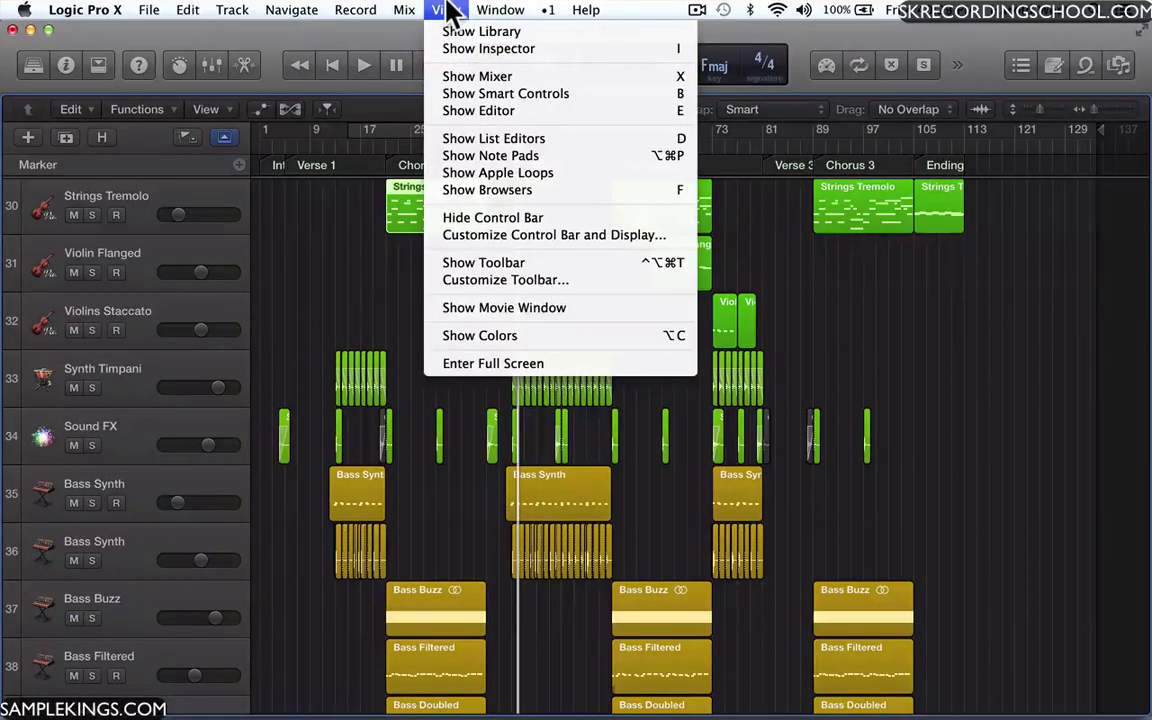
pyautogui.click(466, 338)
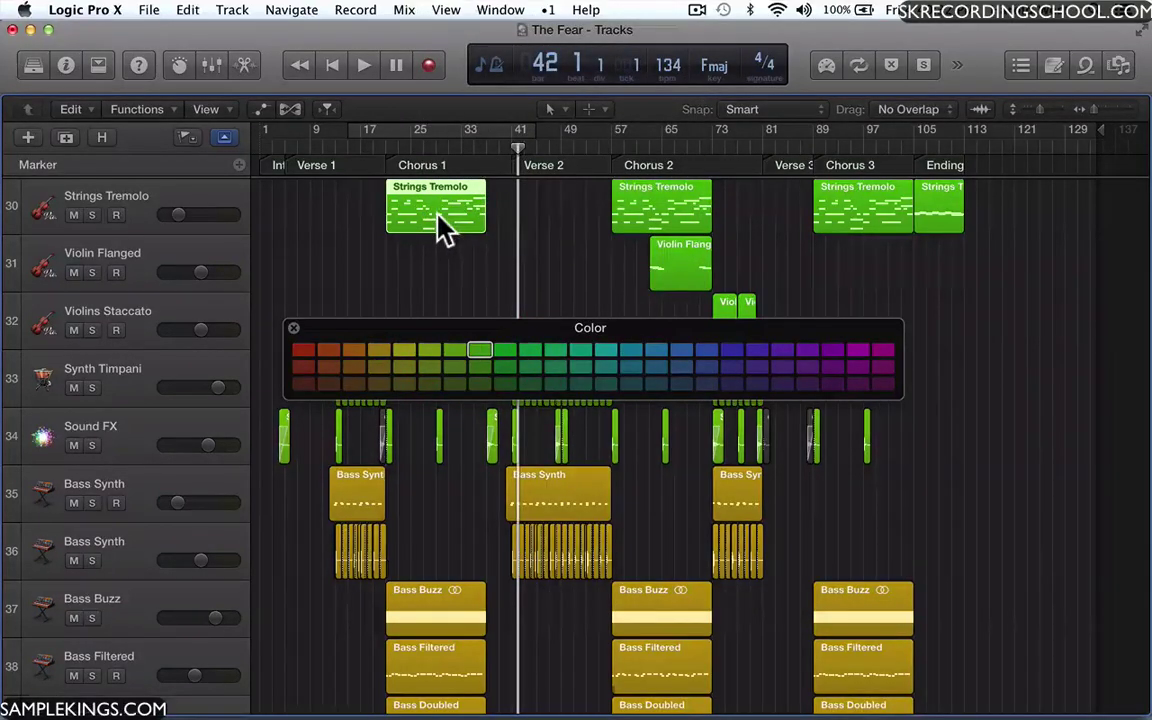
# Color the Chorus 1 and Chorus 3 Strings Tremolo regions teal one at a time, and undo both color changes
pyautogui.click(682, 218)
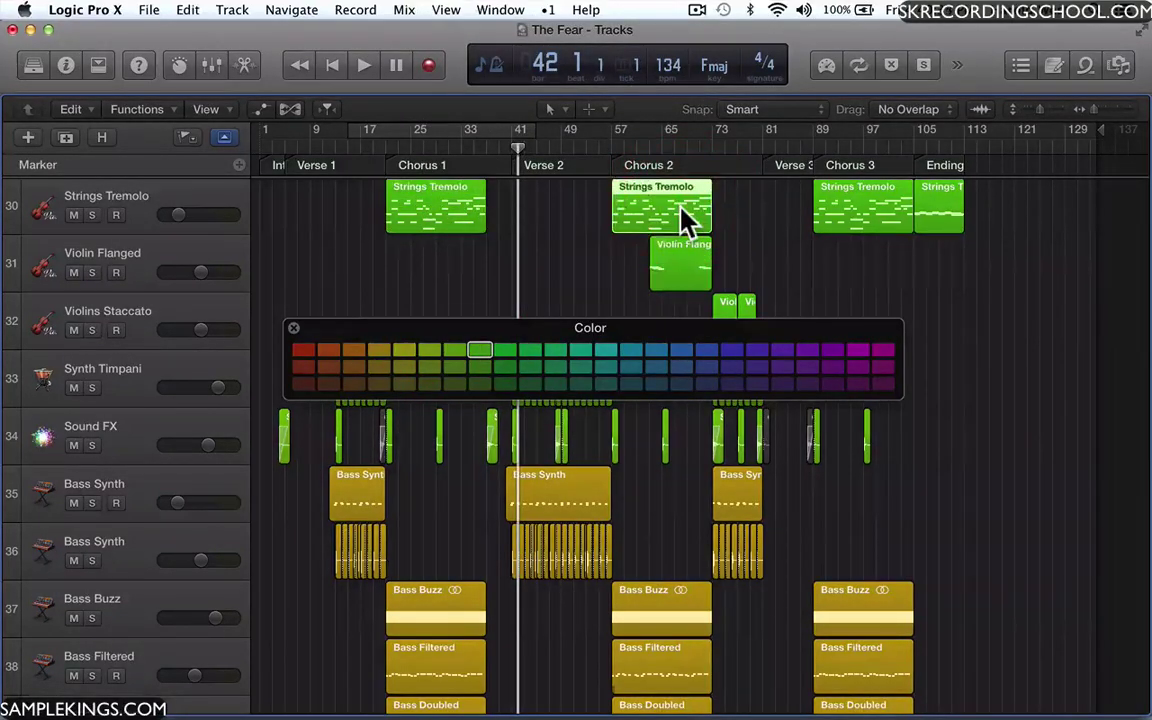
pyautogui.click(432, 219)
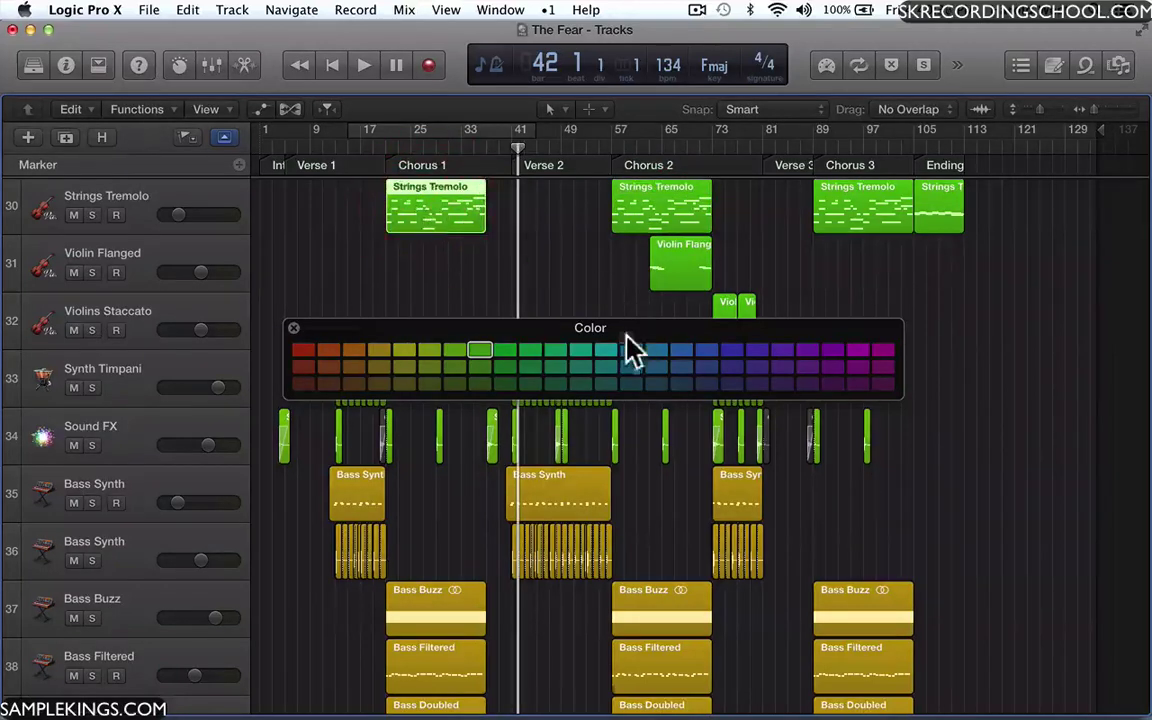
pyautogui.click(606, 352)
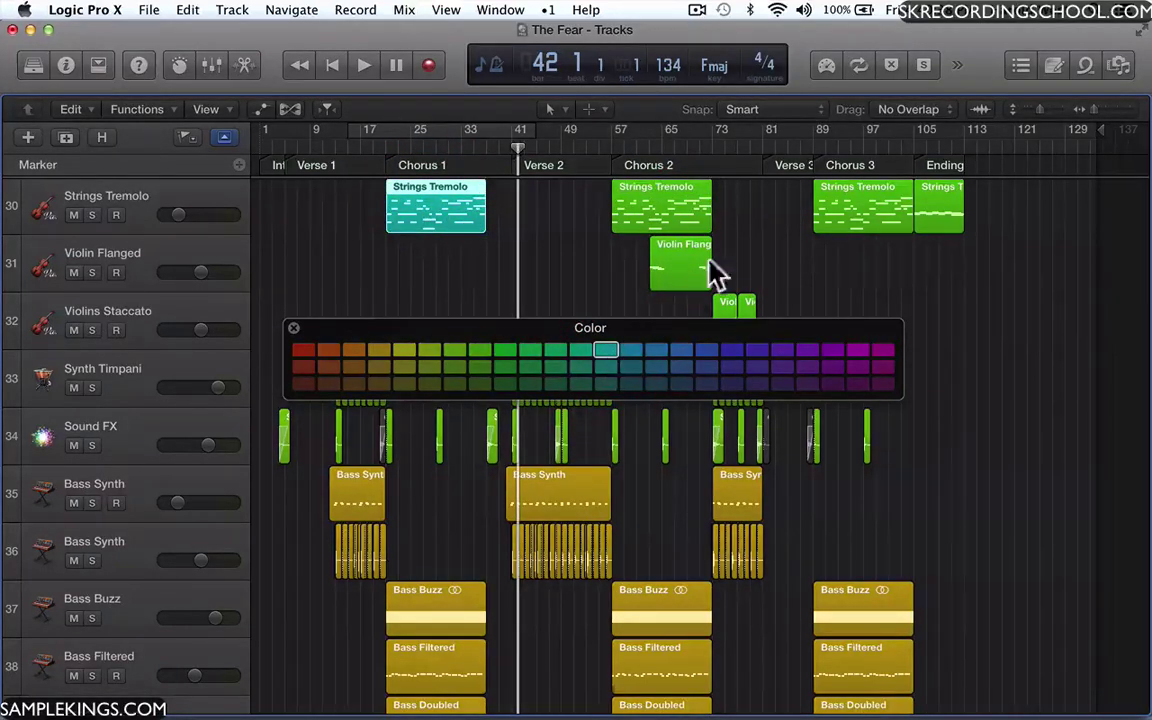
pyautogui.click(852, 219)
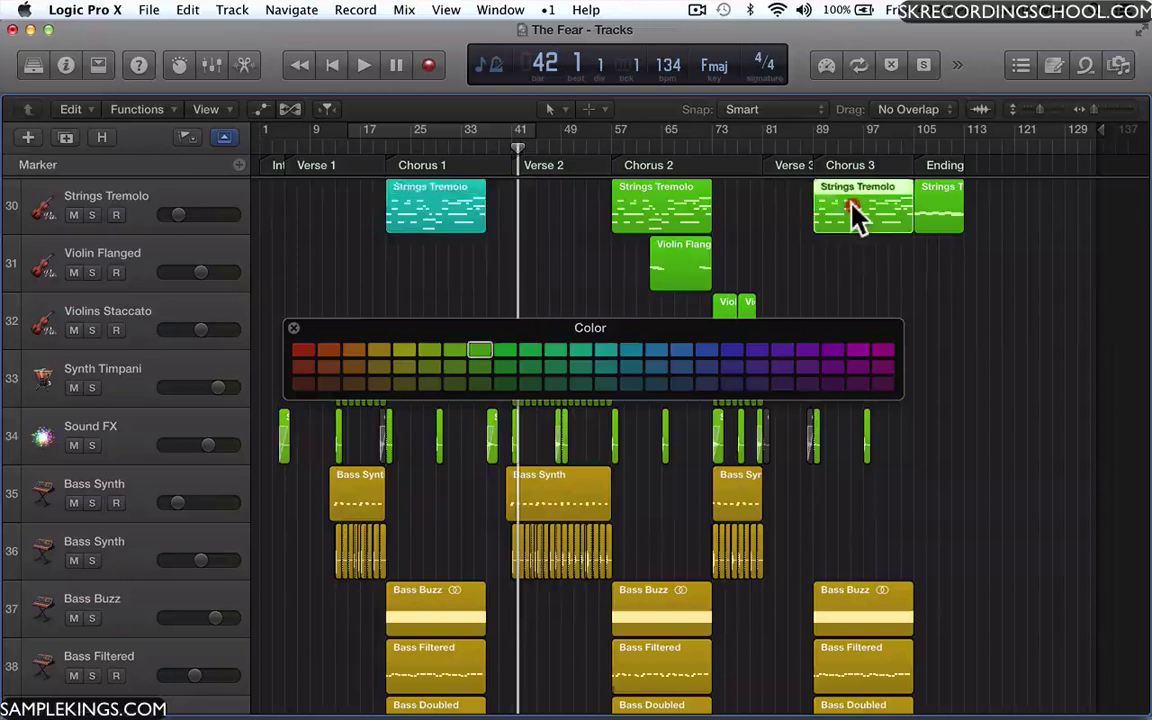
pyautogui.click(610, 350)
pyautogui.press('super+z')
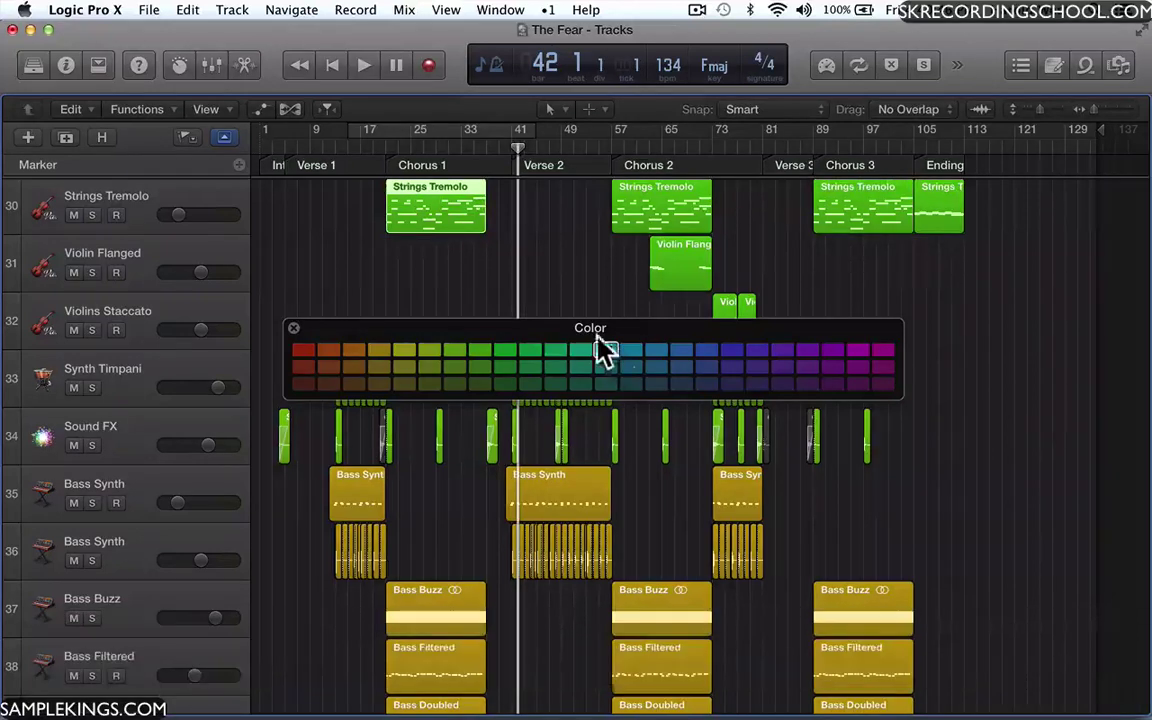
# Select the Chorus 1 and Chorus 3 Strings Tremolo regions together and color them blue
pyautogui.click(468, 247)
pyautogui.click(462, 228)
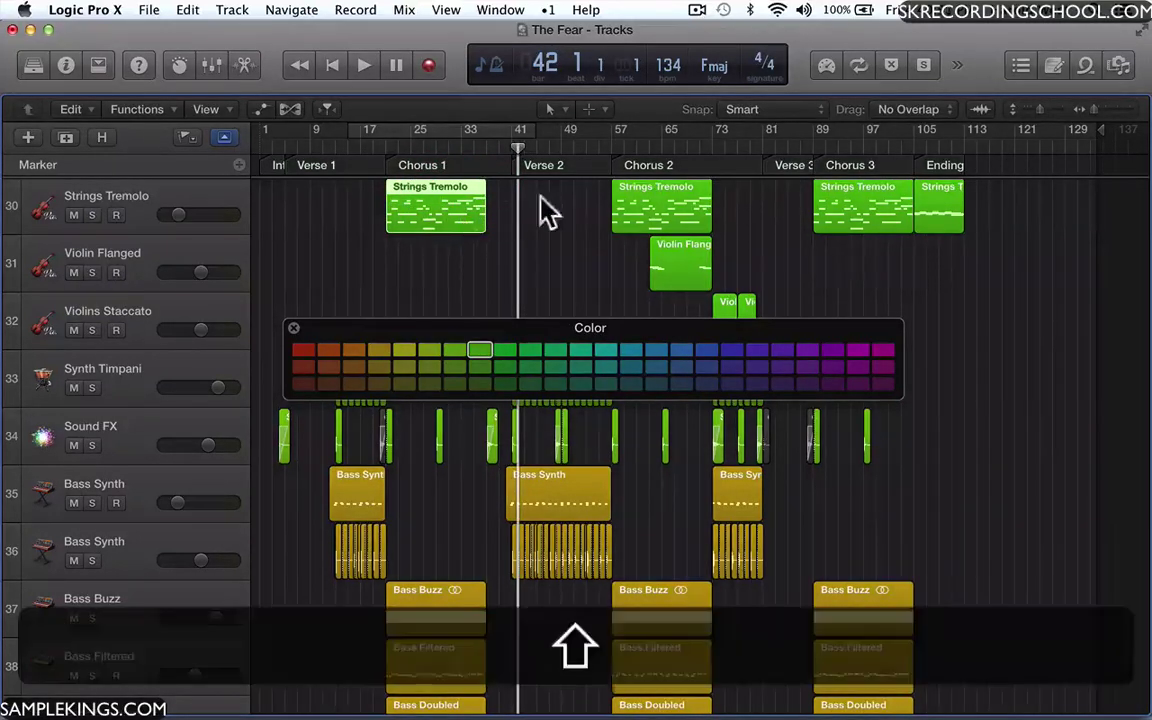
pyautogui.keyDown('shift'); pyautogui.click(848, 213); pyautogui.keyUp('shift')
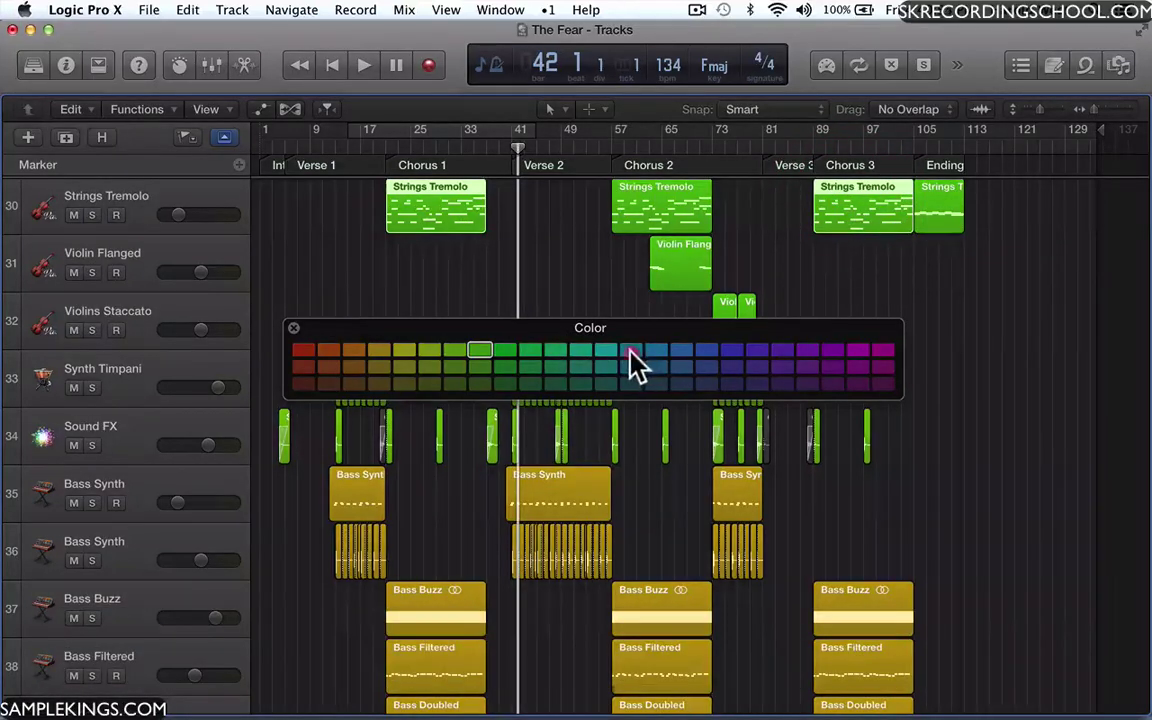
pyautogui.click(630, 351)
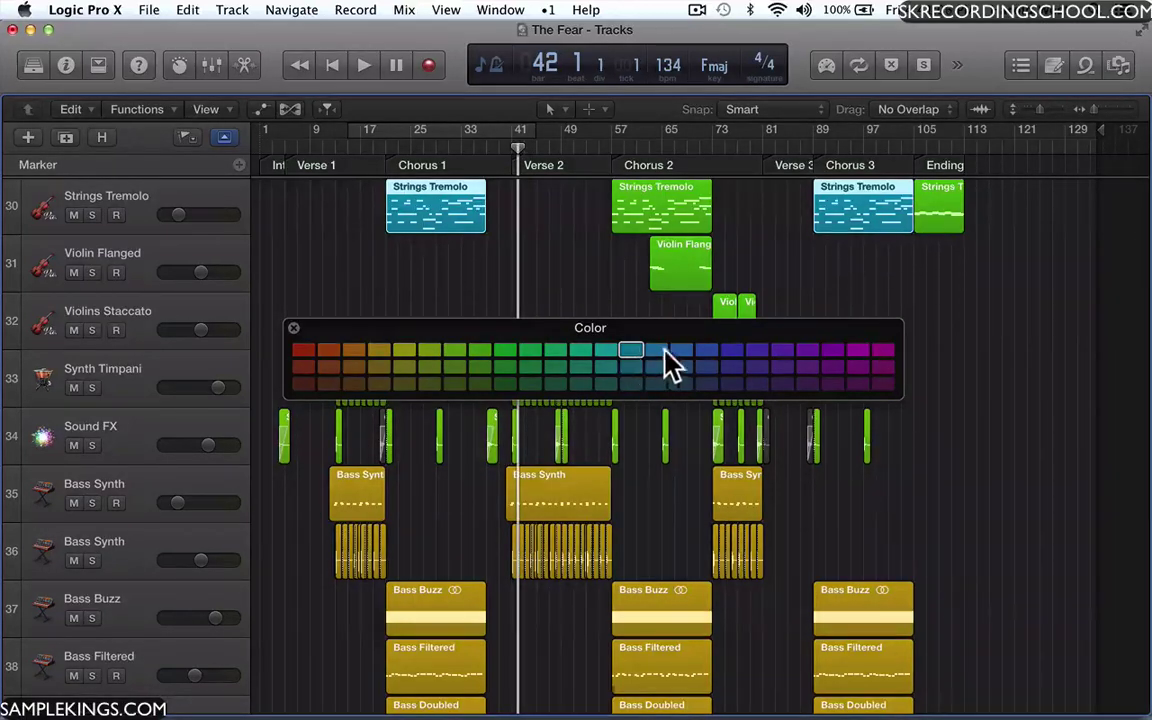
# Move the color palette off the regions, color all three Bass Synth regions on track 35 purple, and undo that coloring
pyautogui.moveTo(371, 322); pyautogui.dragTo(403, 572)
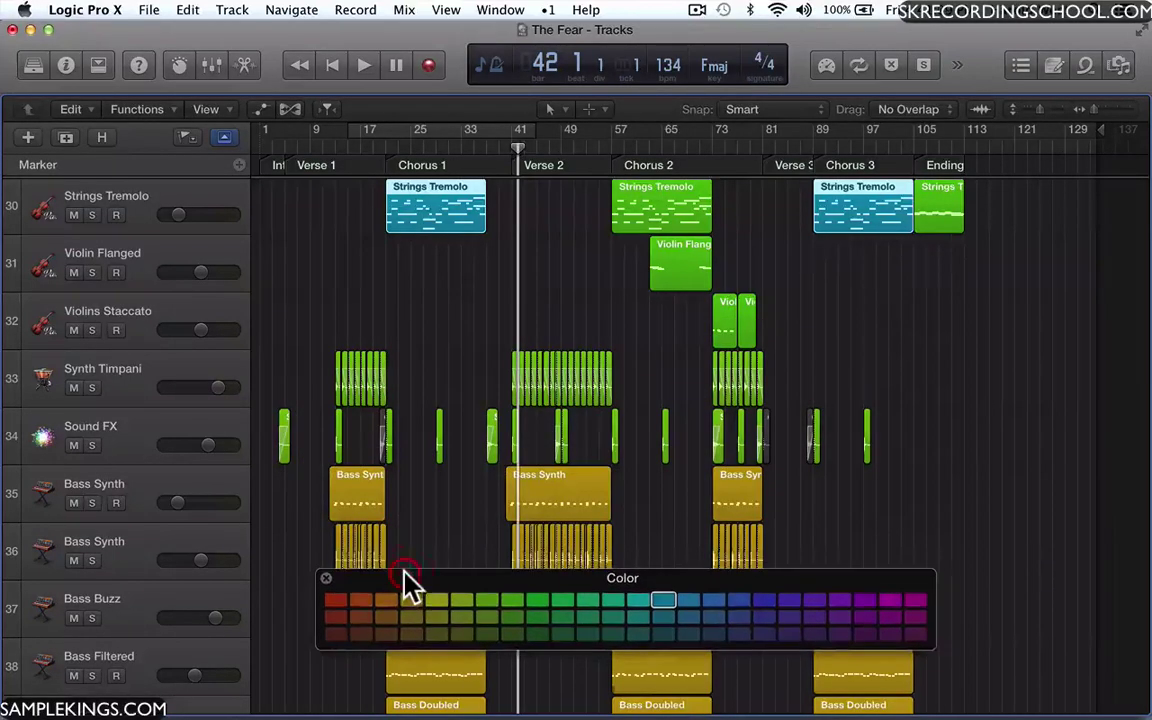
pyautogui.click(360, 489)
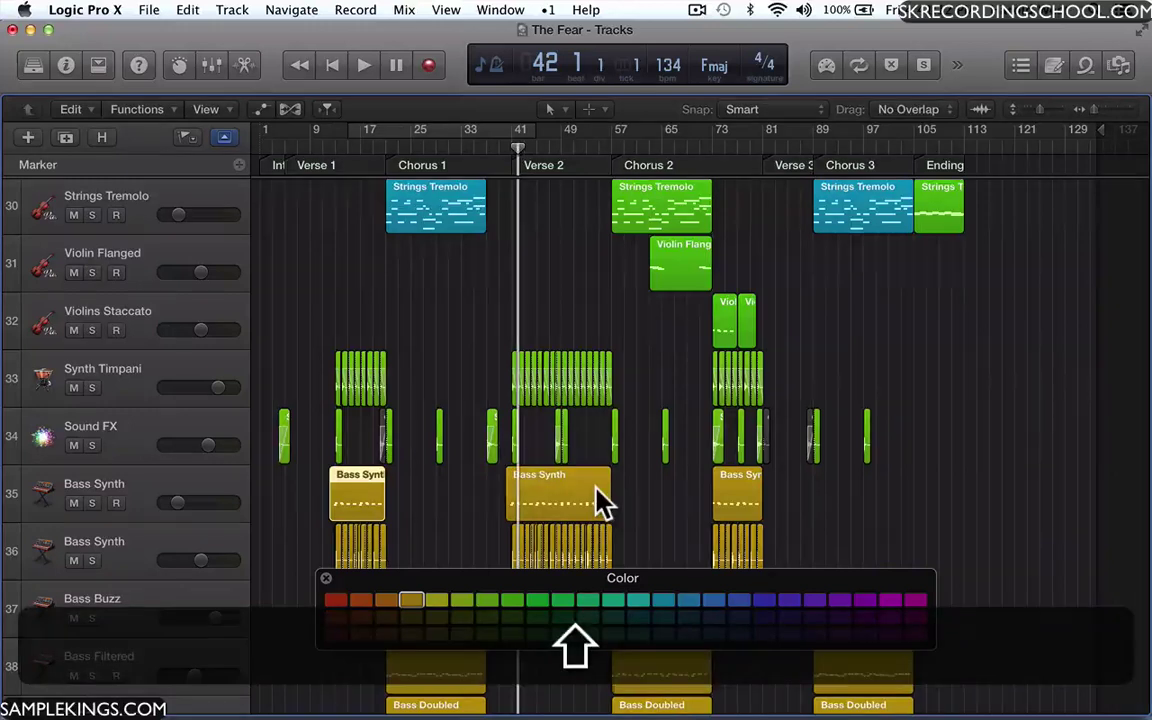
pyautogui.keyDown('shift'); pyautogui.click(600, 500); pyautogui.keyUp('shift')
pyautogui.keyDown('shift'); pyautogui.click(743, 500); pyautogui.keyUp('shift')
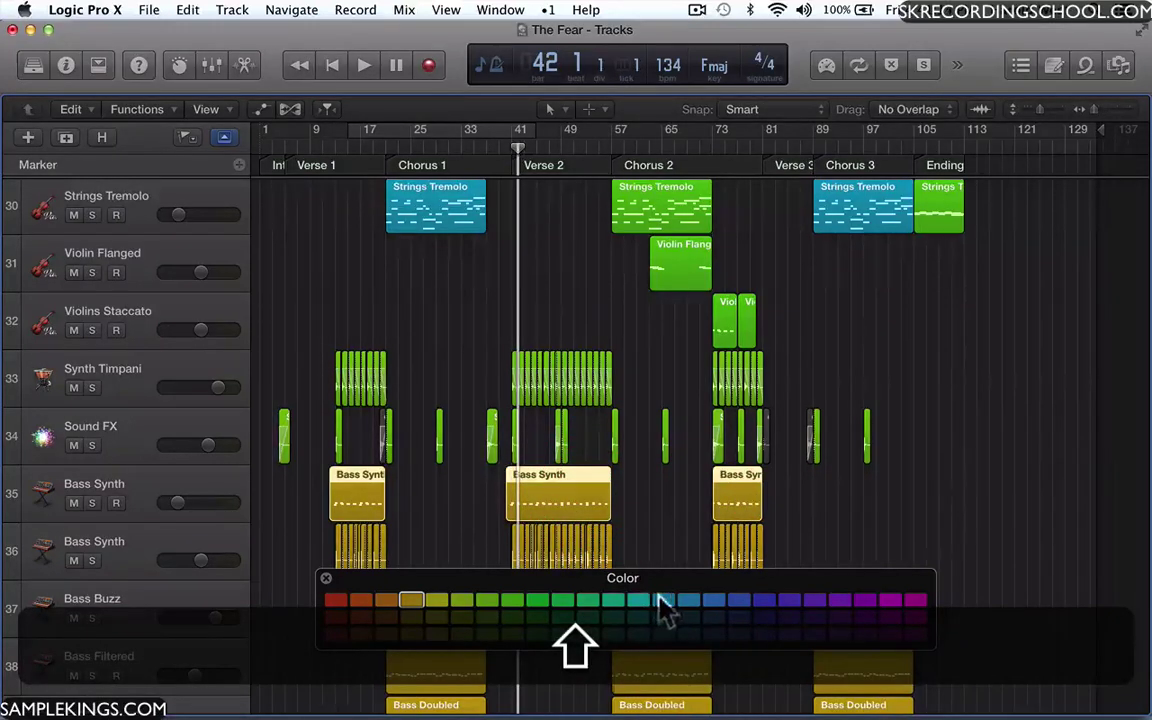
pyautogui.click(866, 600)
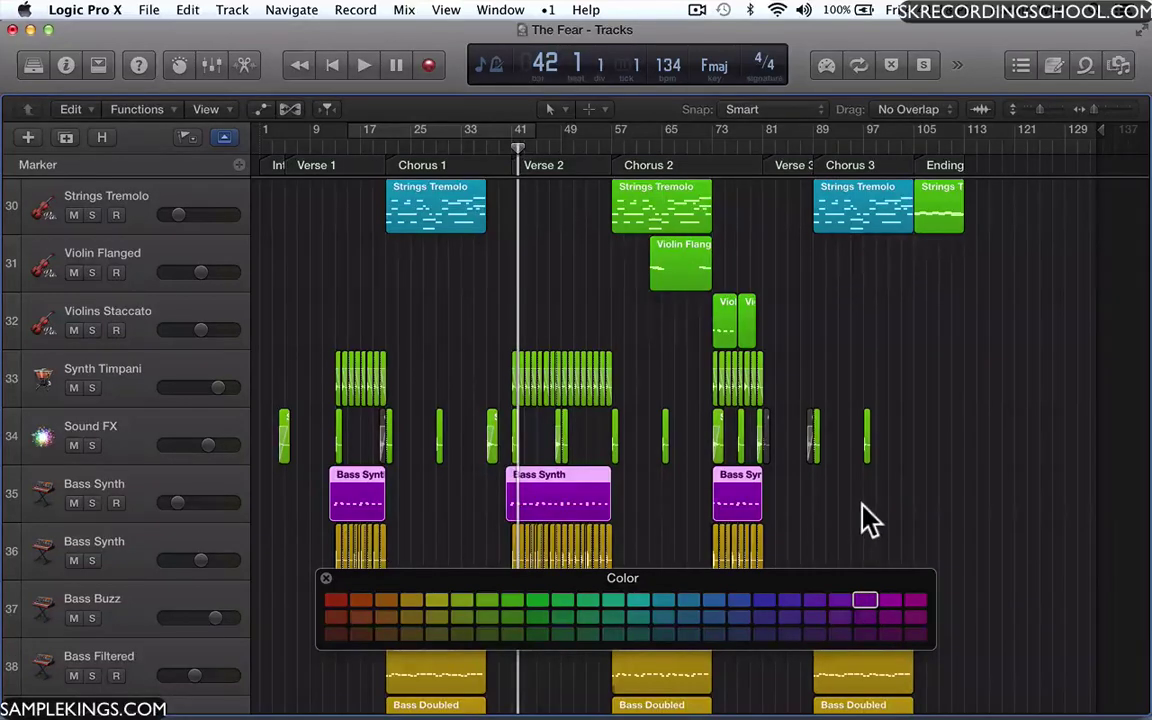
pyautogui.press('super+z')
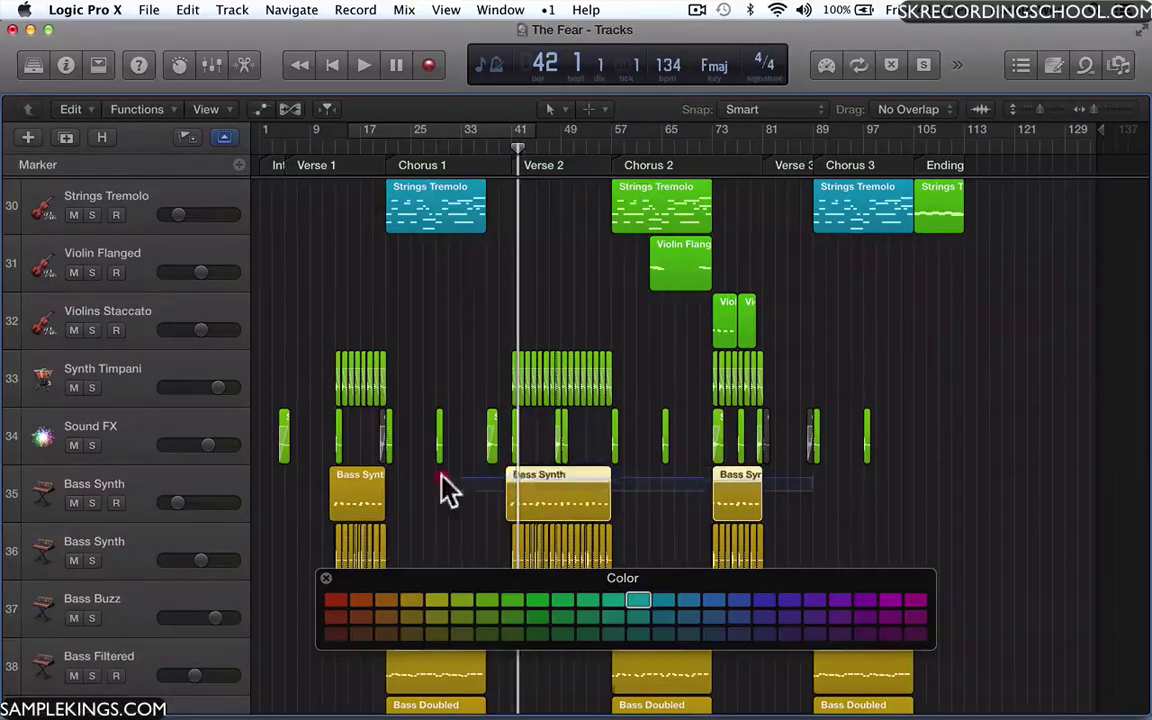
# Reselect the three Bass Synth regions on track 35, color them violet, and undo the change
pyautogui.click(332, 504)
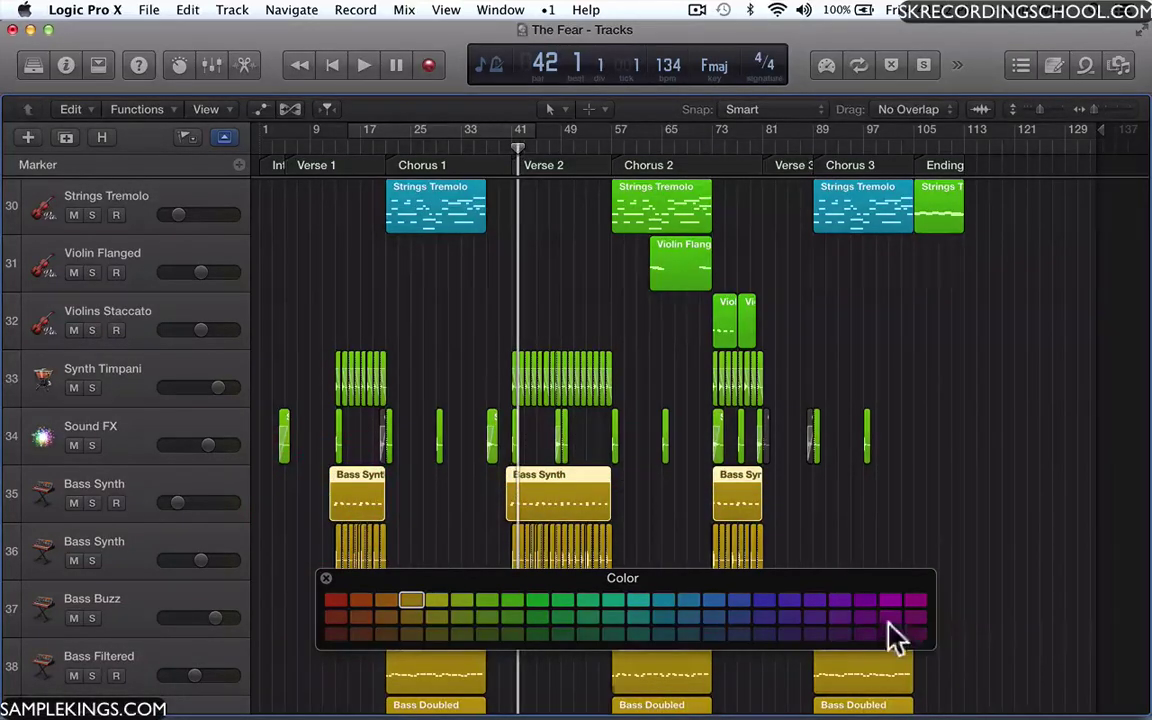
pyautogui.click(849, 603)
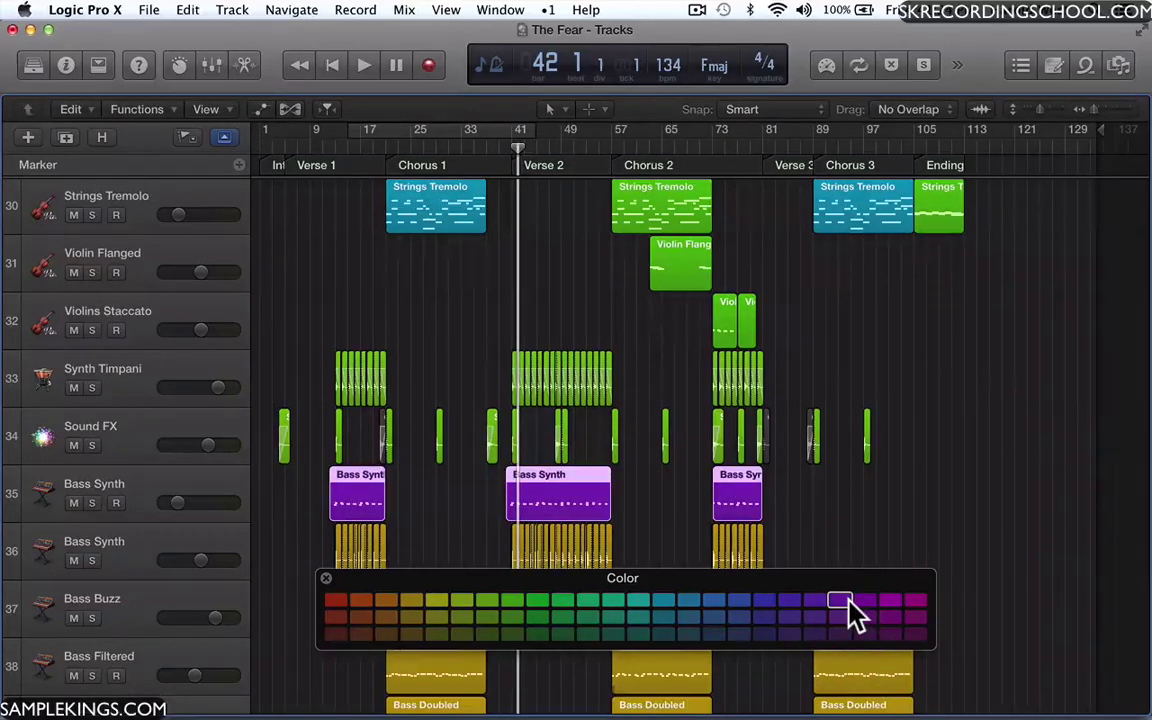
pyautogui.press('super+z')
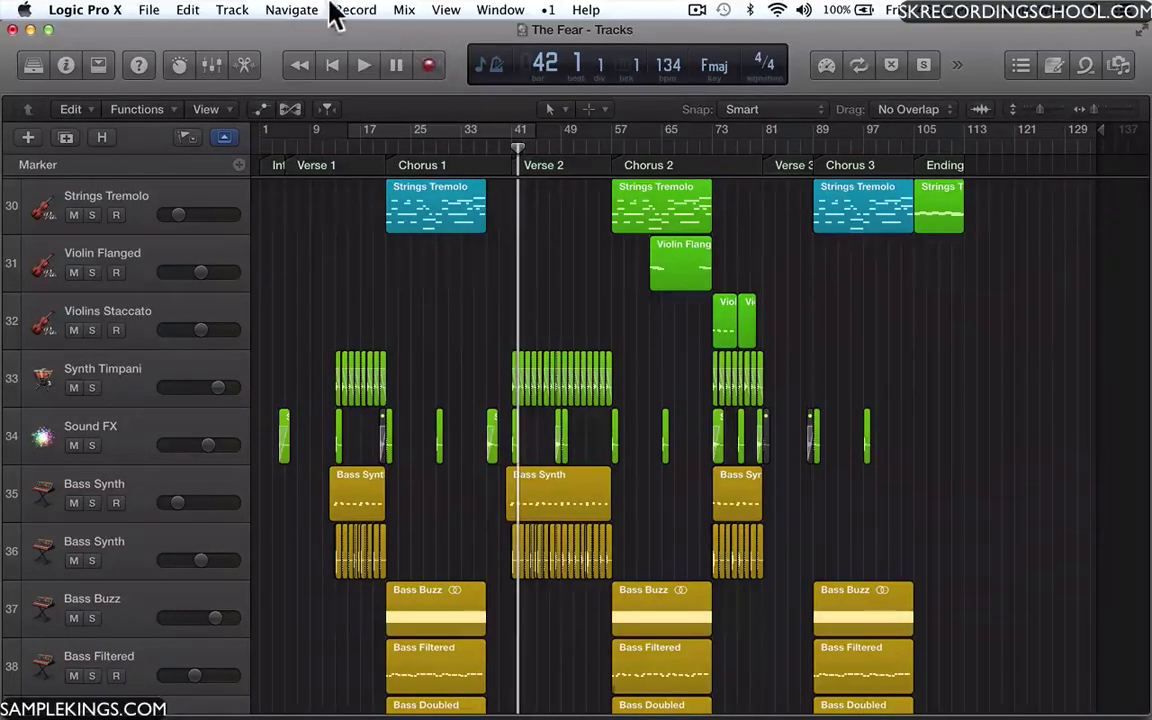
# Open the Mixer in its own window and look along its channel strips
pyautogui.click(494, 10)
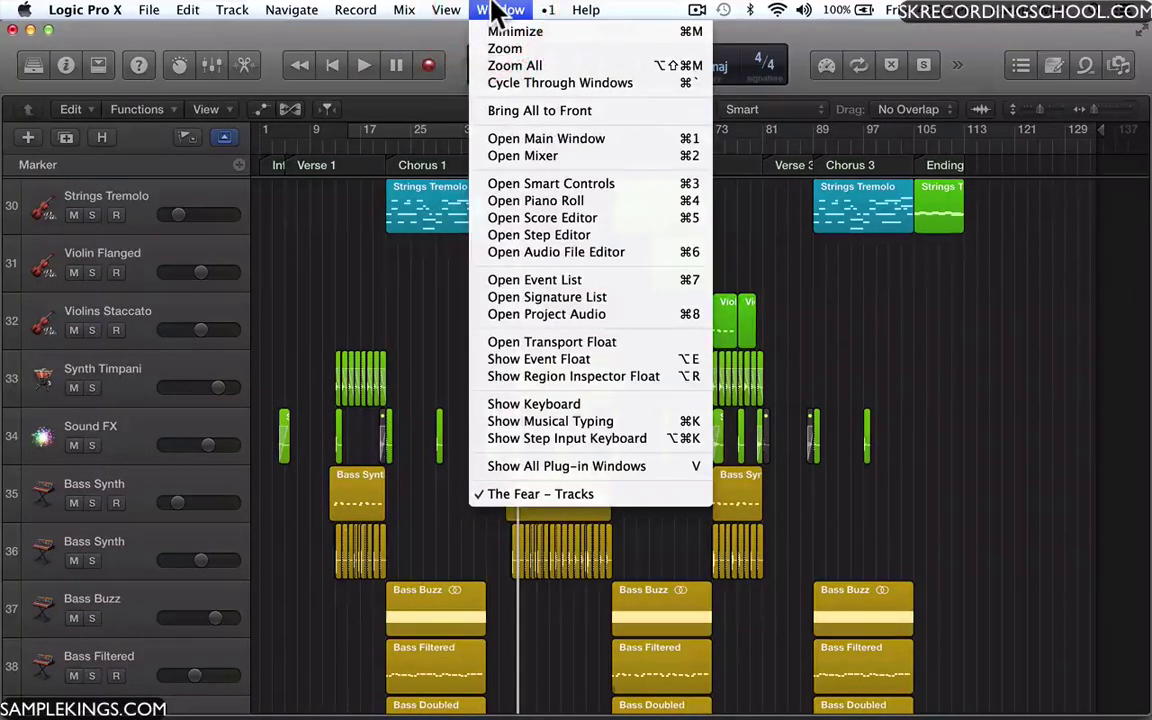
pyautogui.click(552, 155)
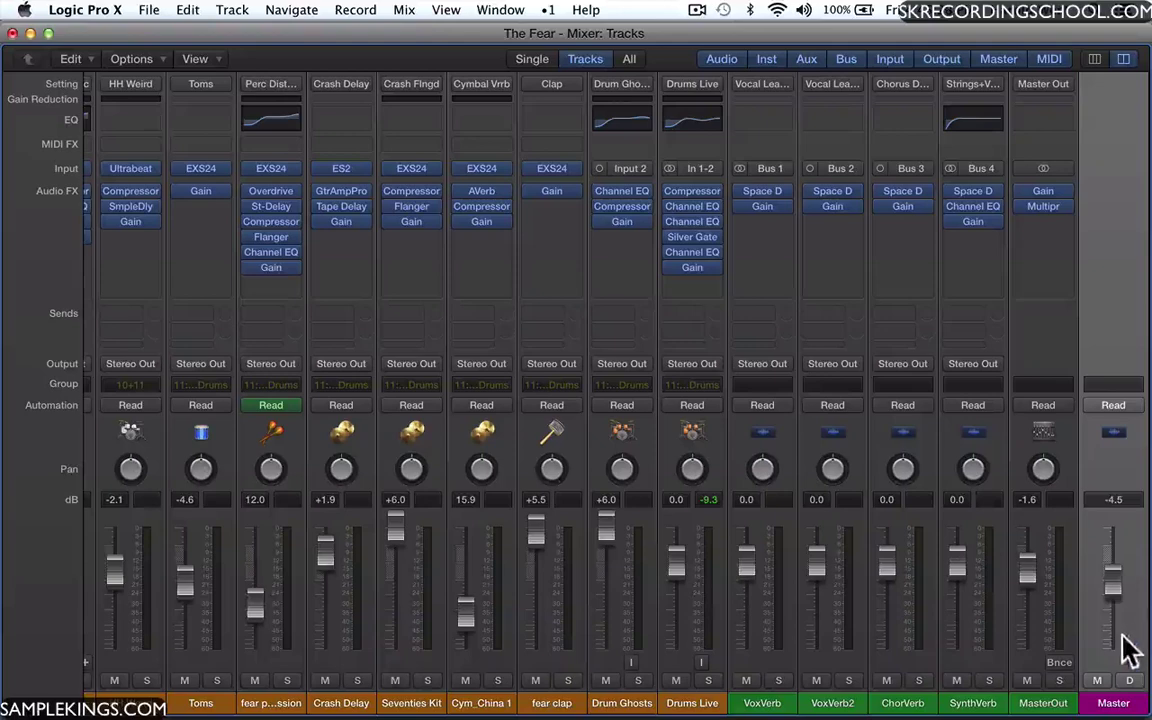
pyautogui.hscroll(-1, 995, 632)
pyautogui.hscroll(1, 995, 632)
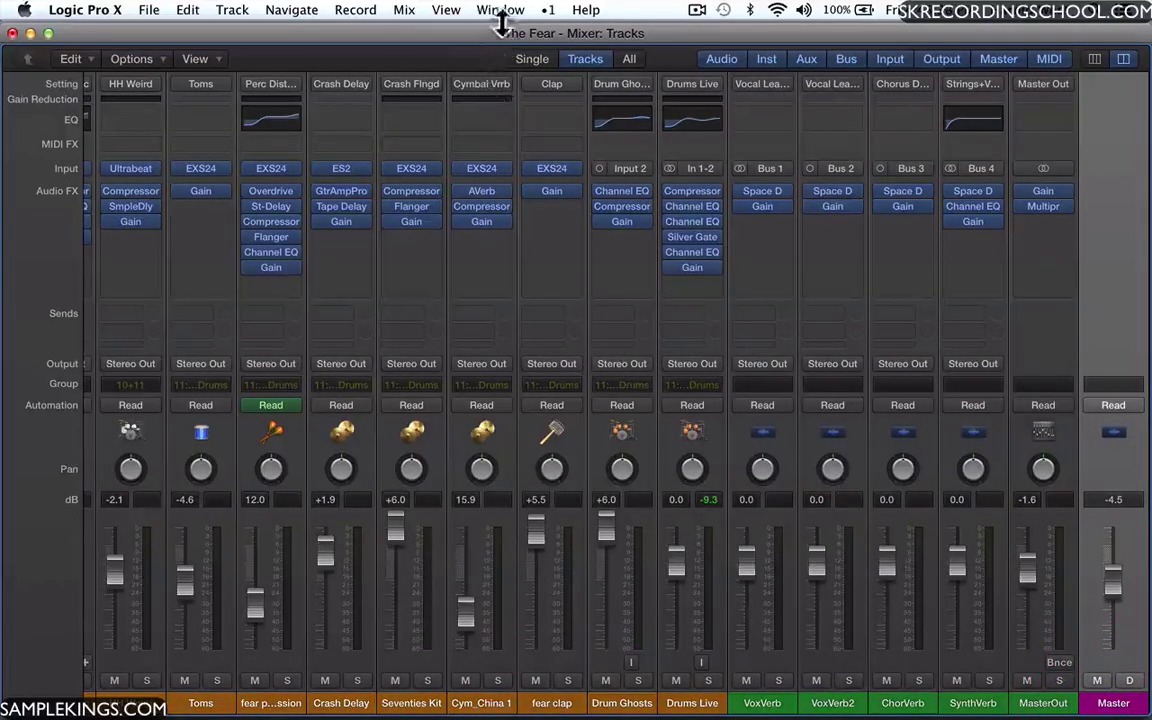
# Show the color palette and color the Master channel strip violet
pyautogui.click(448, 9)
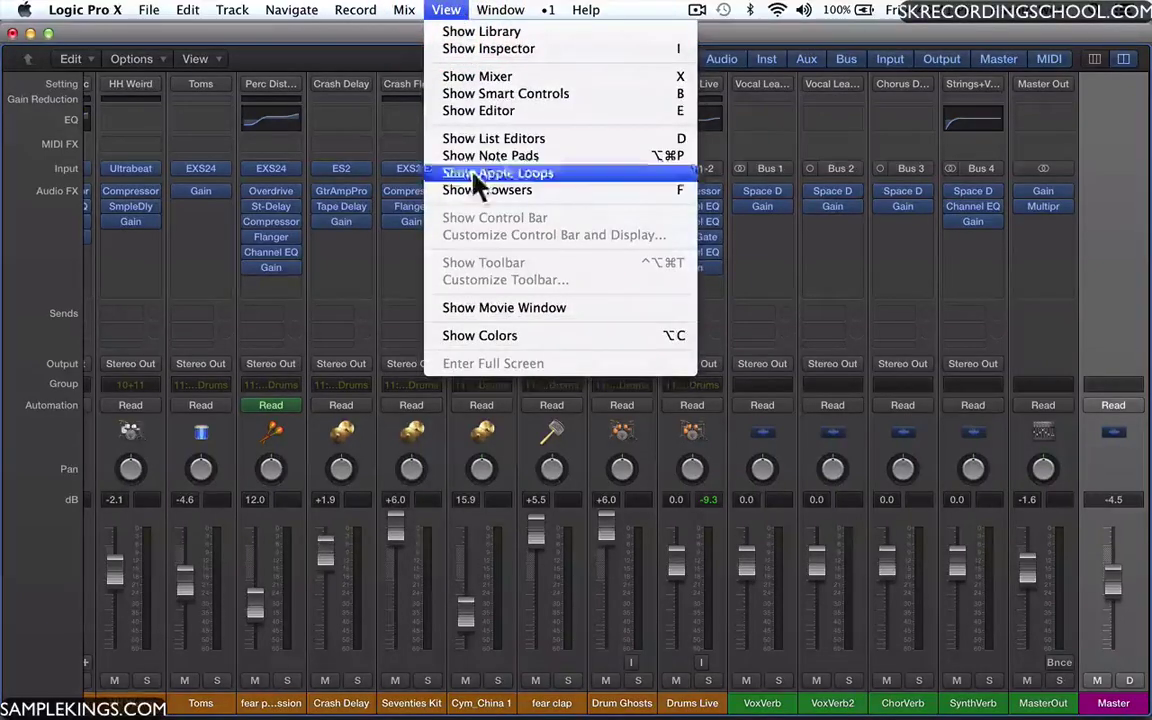
pyautogui.click(495, 335)
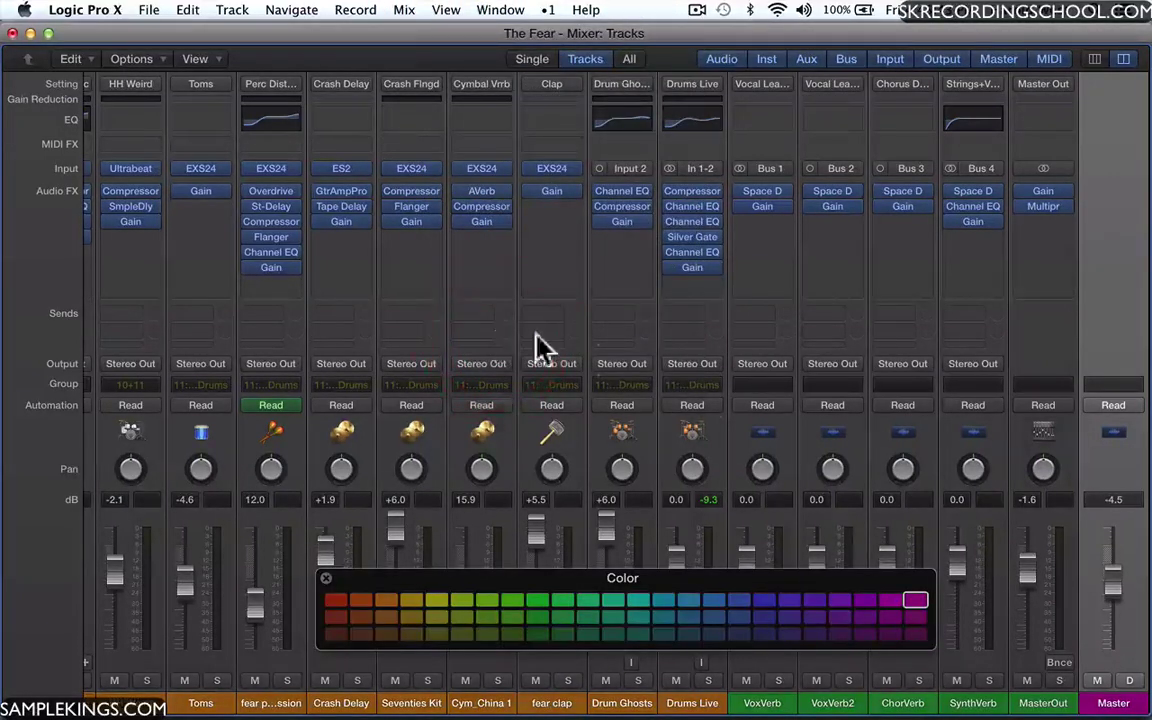
pyautogui.click(840, 600)
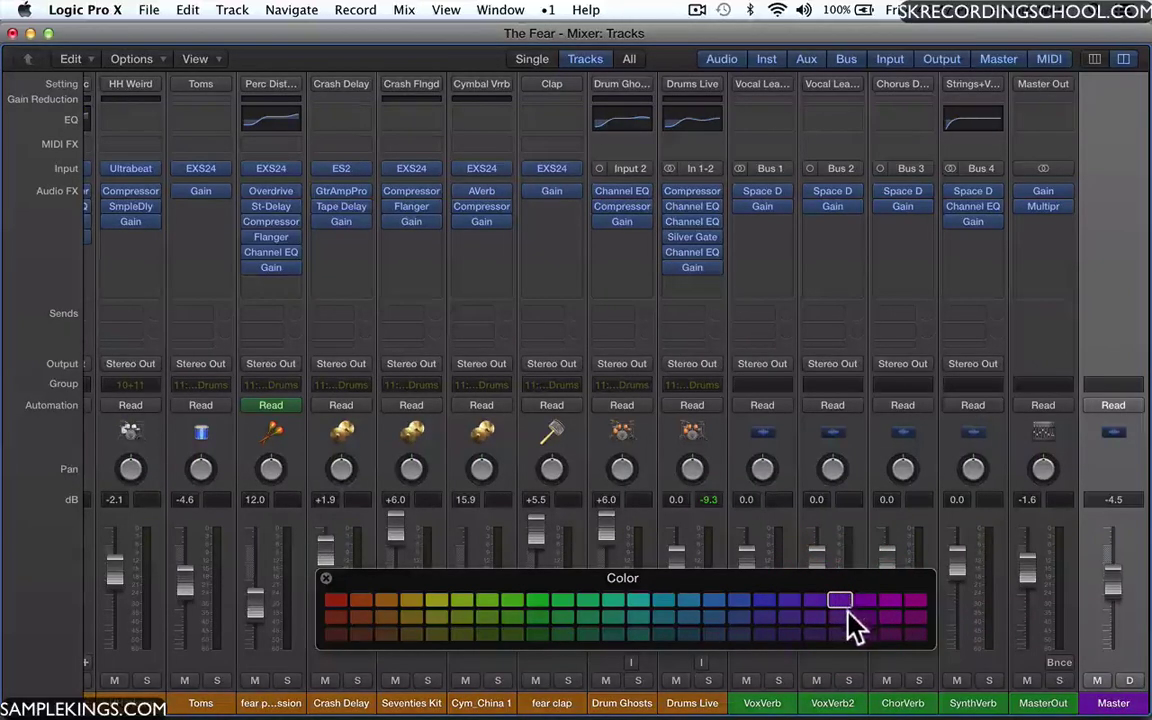
pyautogui.click(845, 614)
pyautogui.click(840, 601)
# Color the VoxVerb2 channel strip bright green, ChorVerb sea green and SynthVerb a slightly bluer green
pyautogui.click(766, 704)
pyautogui.click(835, 704)
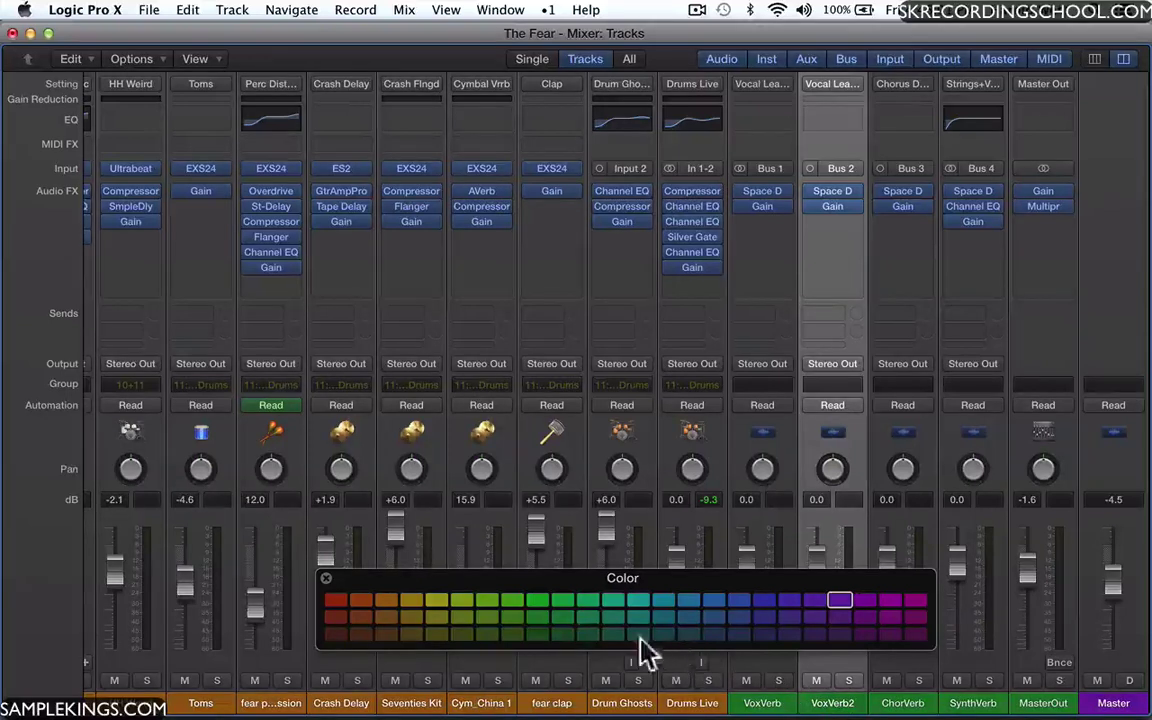
pyautogui.click(537, 602)
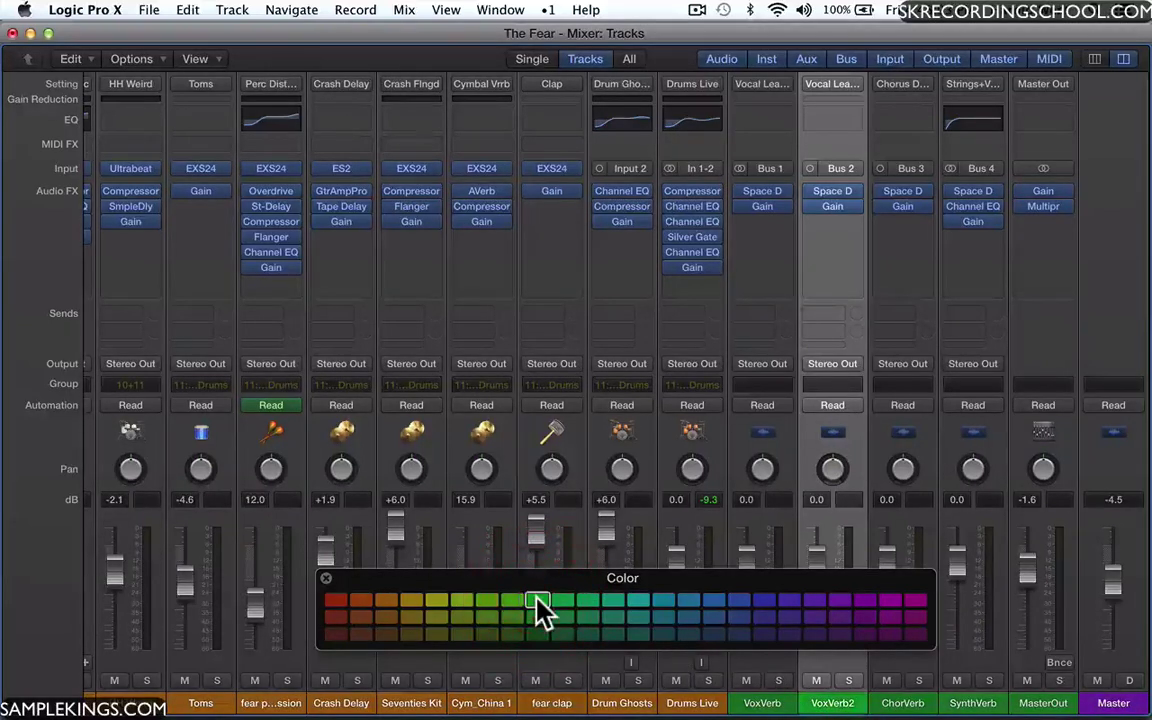
pyautogui.click(905, 703)
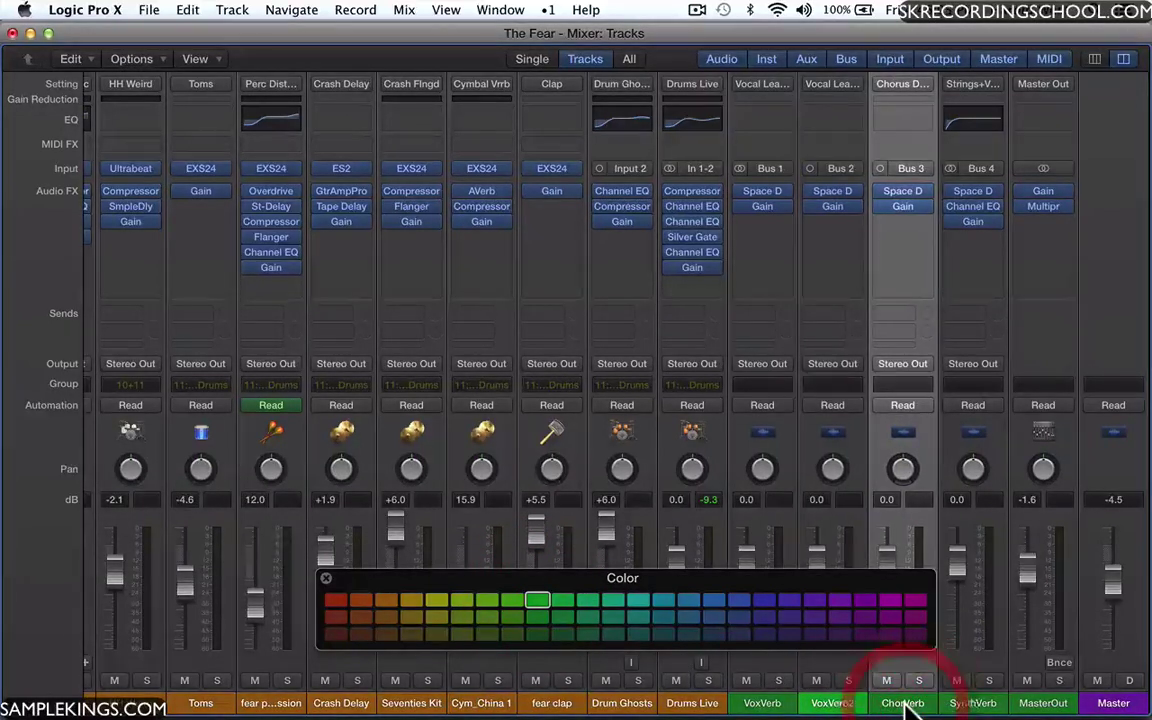
pyautogui.click(587, 603)
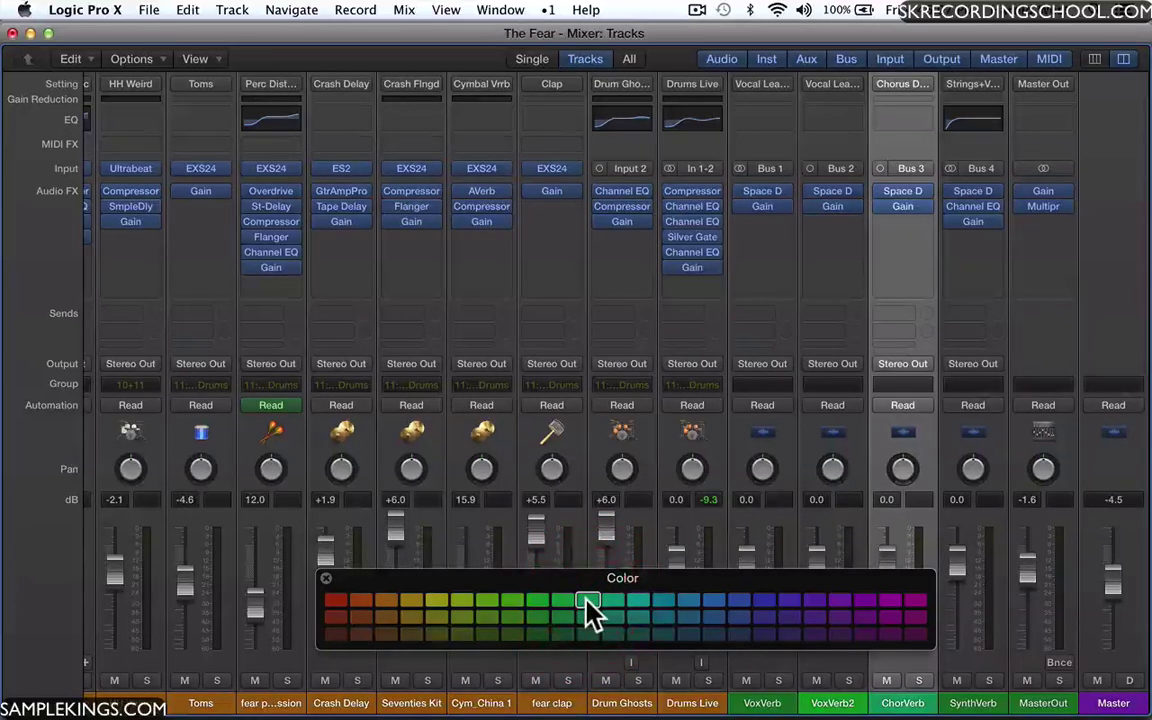
pyautogui.click(972, 703)
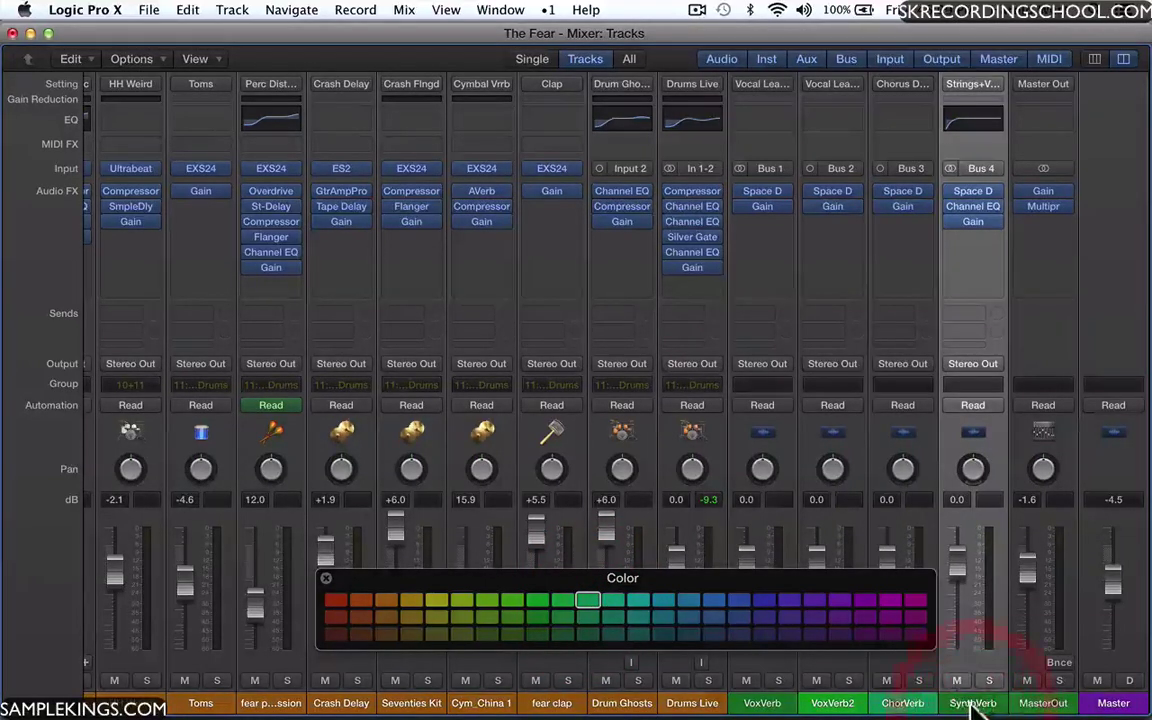
pyautogui.click(614, 603)
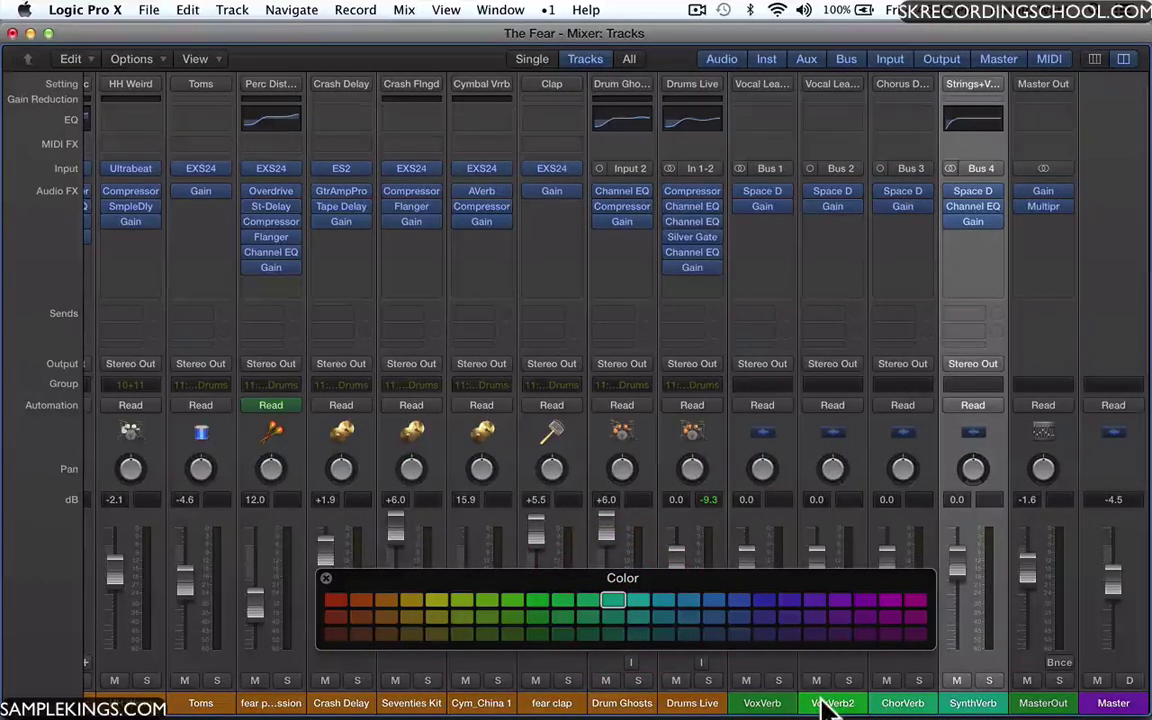
# Close the color palette and the Mixer window, and look through the tracks in the arrangement
pyautogui.click(325, 577)
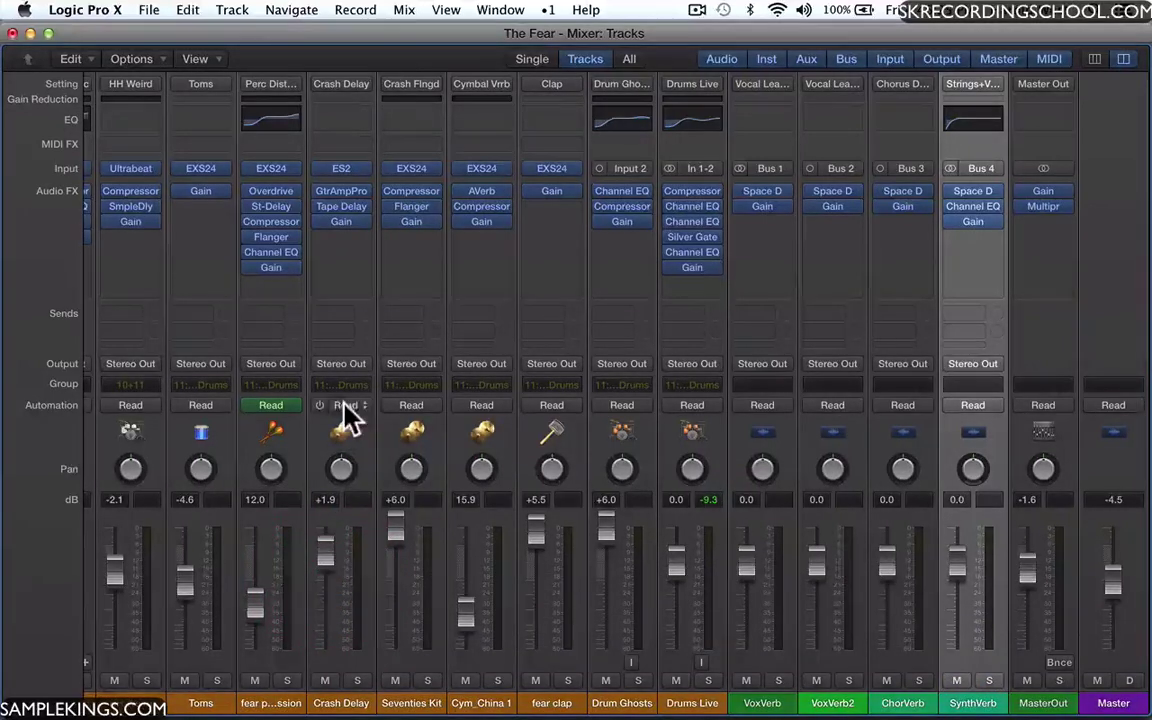
pyautogui.press('super+w')
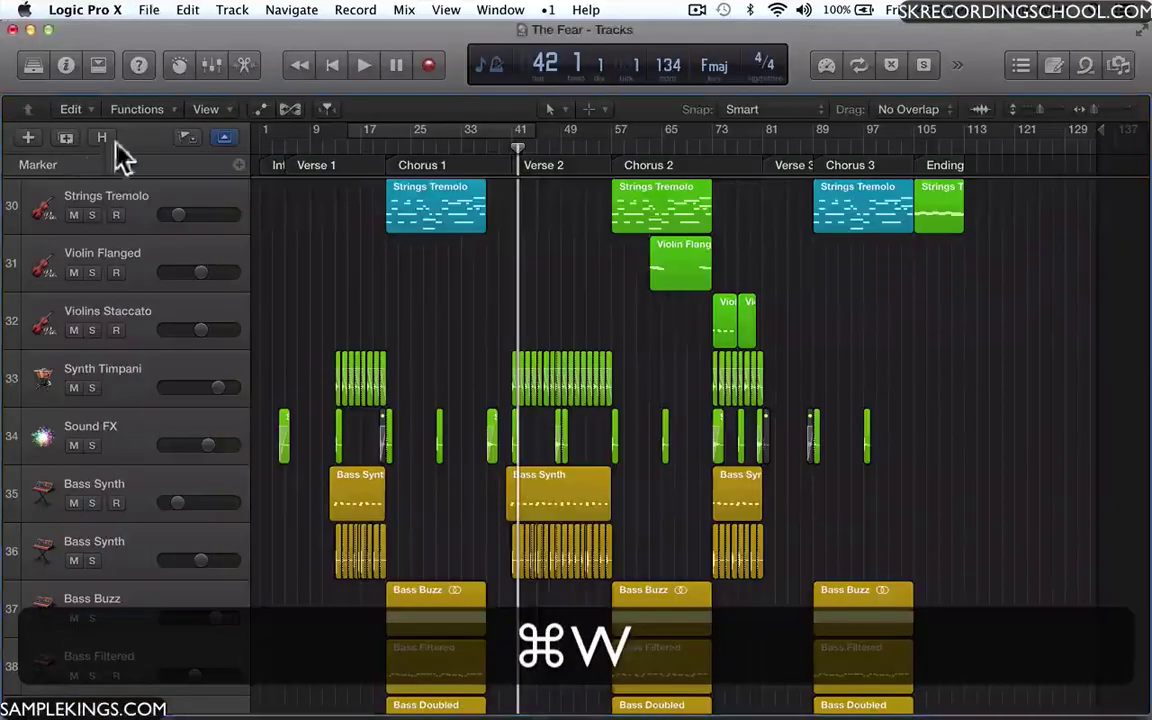
pyautogui.scroll(-12, 102, 378)
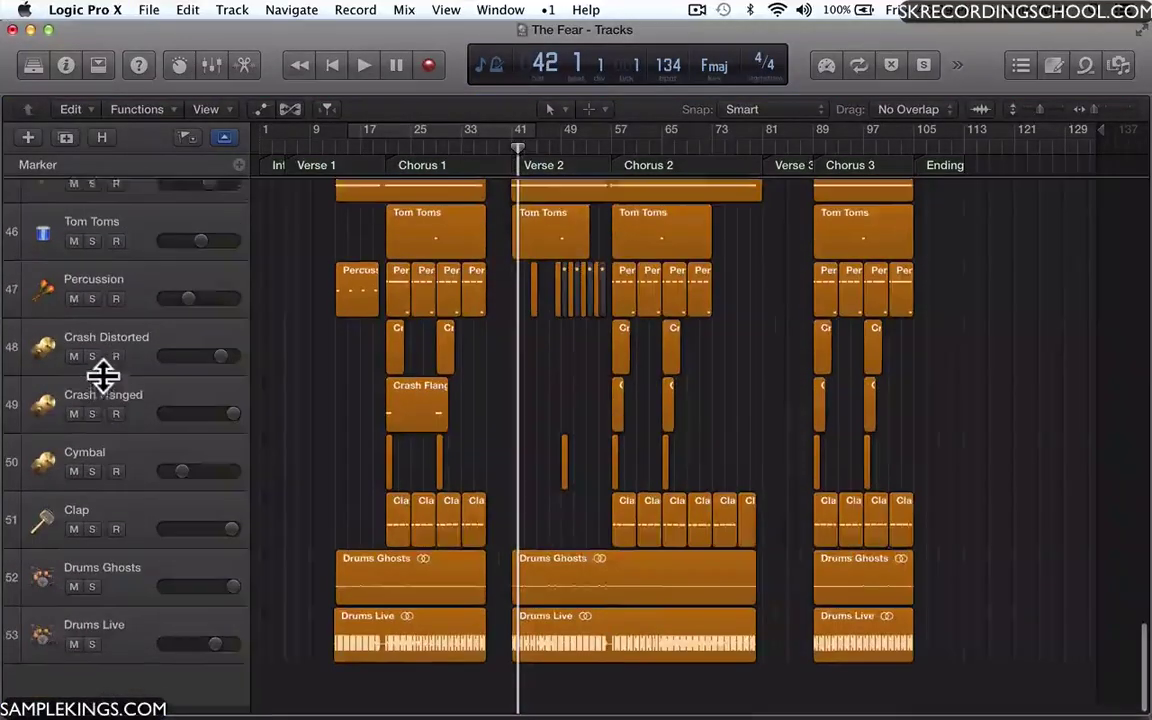
pyautogui.scroll(10, 102, 375)
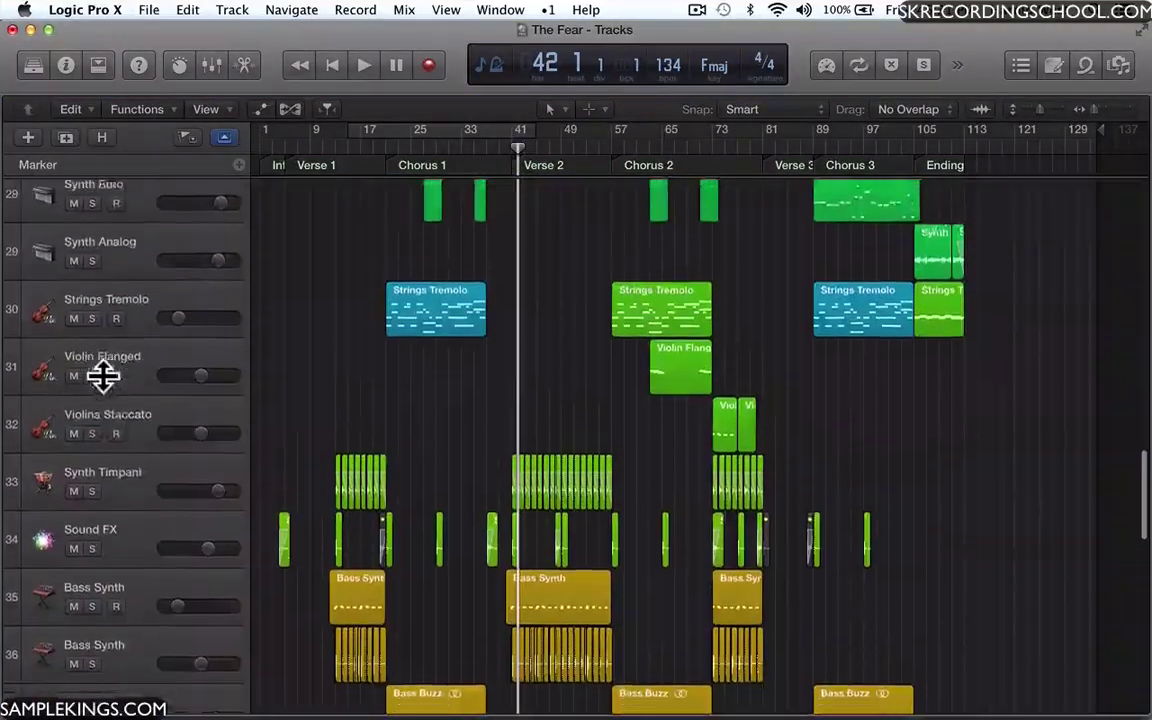
pyautogui.scroll(-6, 102, 375)
pyautogui.scroll(-7, 102, 375)
pyautogui.scroll(7, 102, 375)
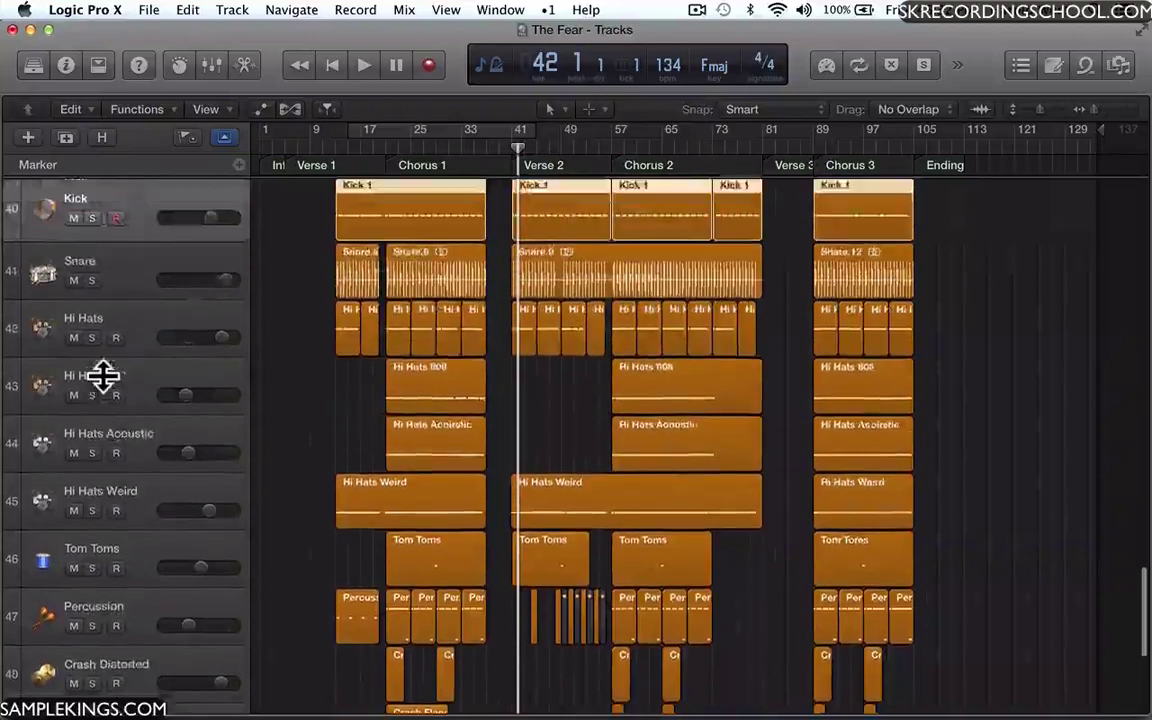
pyautogui.scroll(10, 102, 375)
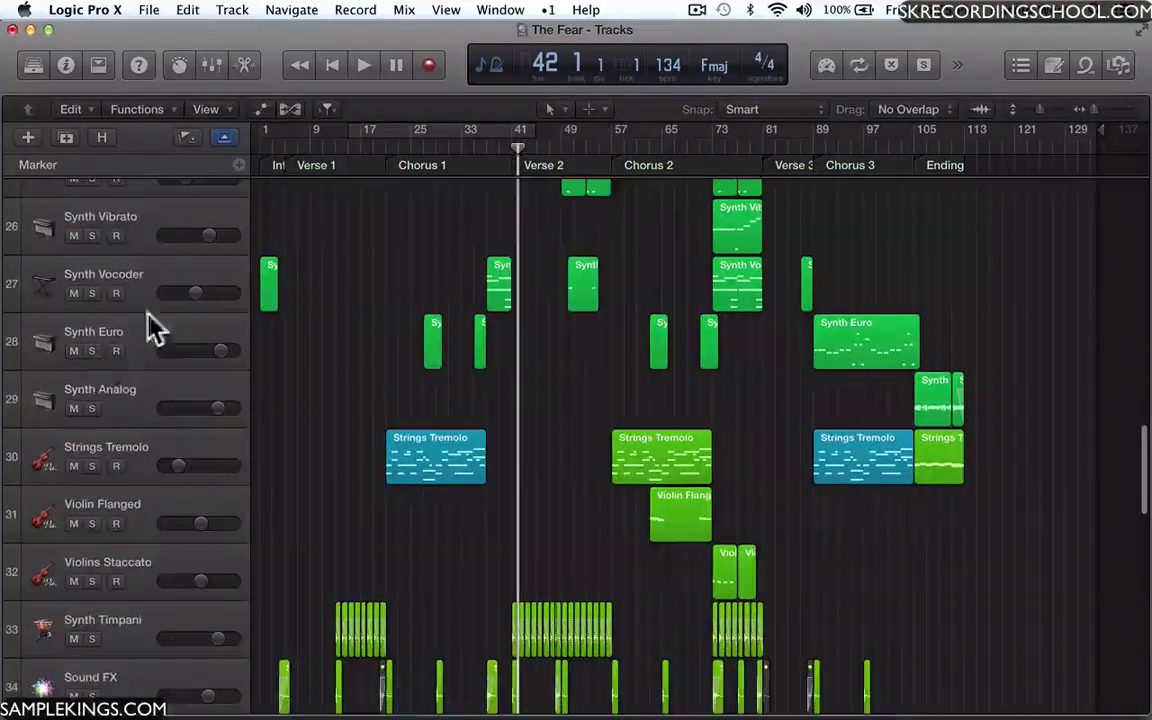
# Bring up the track color bars and palette with Assign Track Color, and move the palette off the Hi Hats regions
pyautogui.click(231, 10)
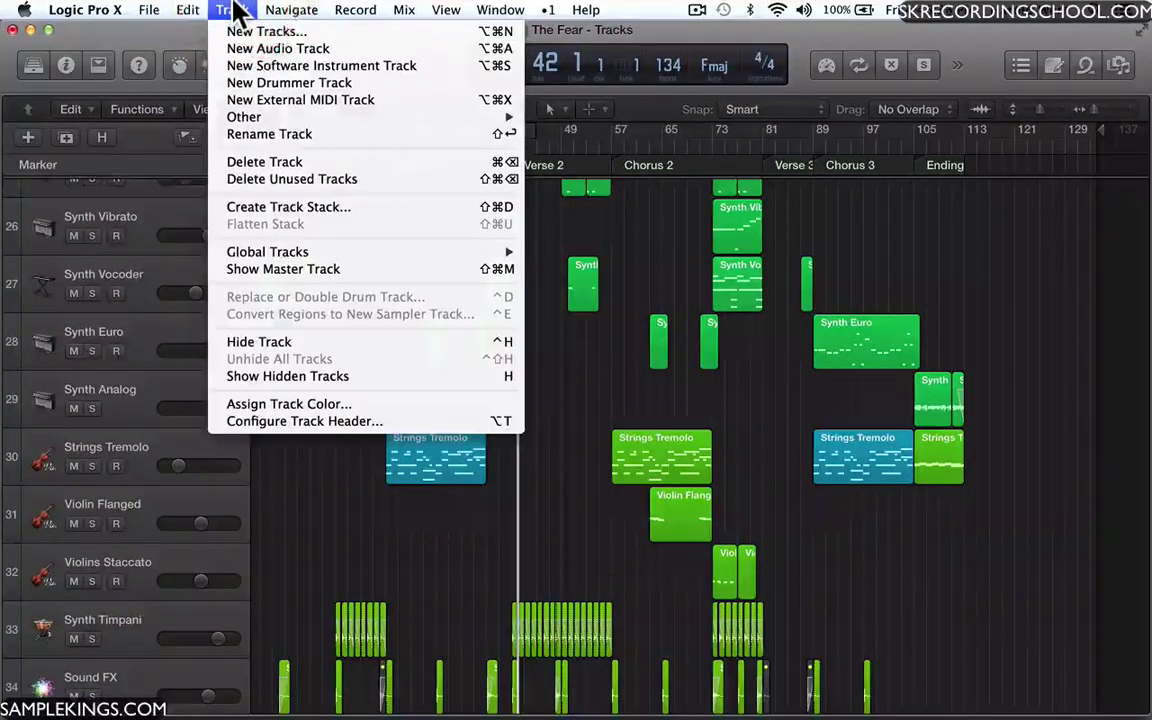
pyautogui.click(290, 400)
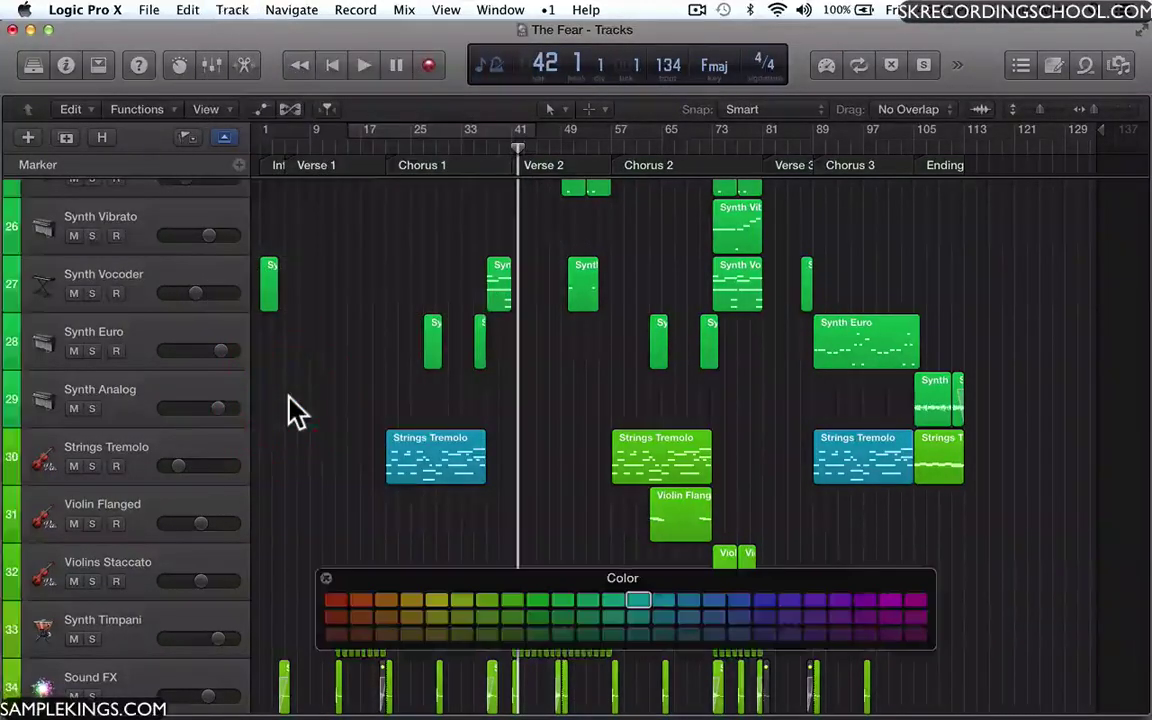
pyautogui.scroll(-10, 179, 347)
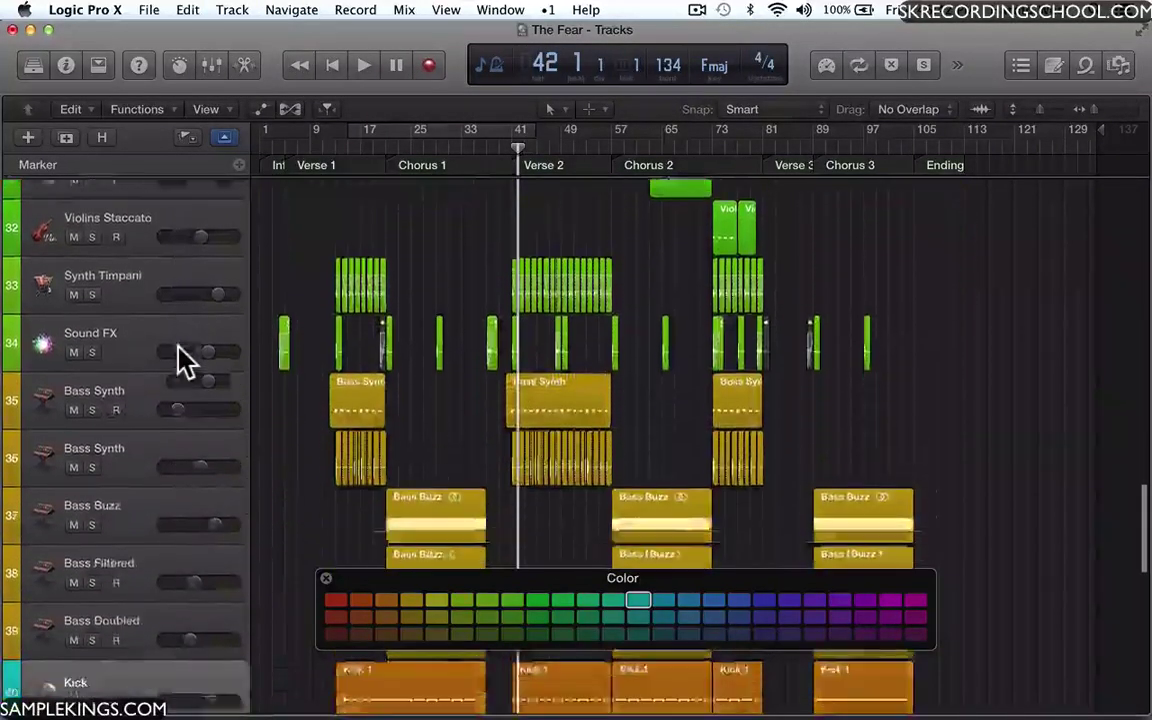
pyautogui.scroll(-2, 190, 357)
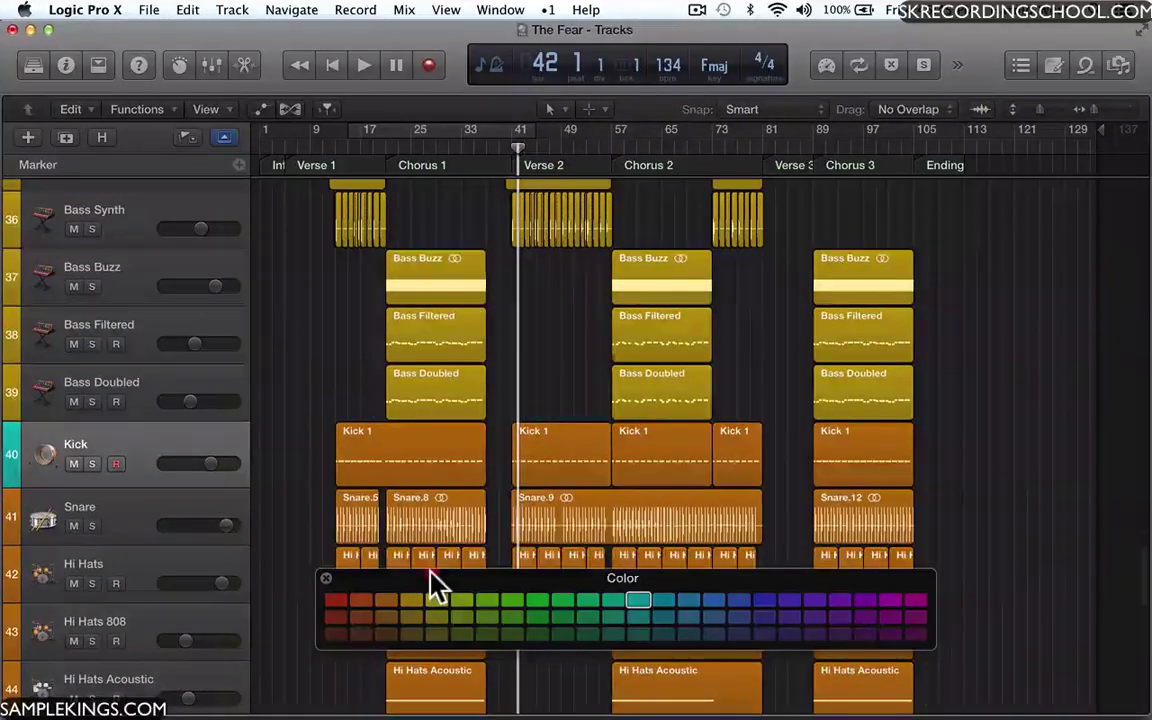
pyautogui.moveTo(437, 586); pyautogui.dragTo(540, 334)
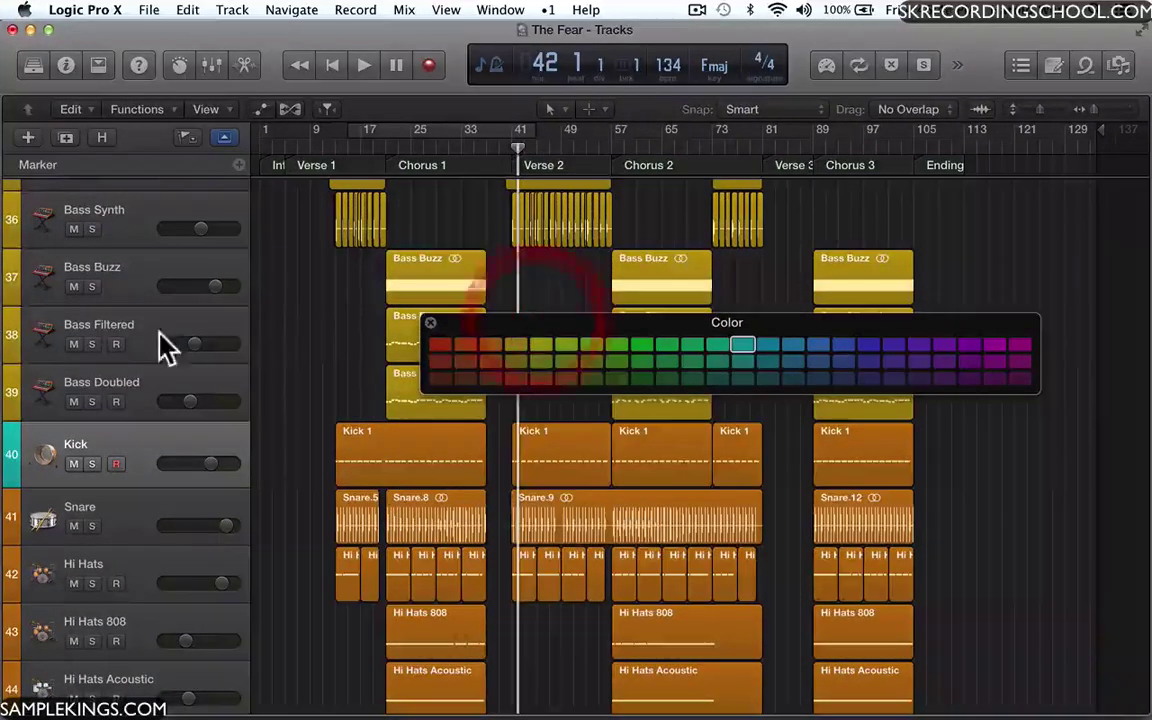
pyautogui.scroll(-2, 160, 333)
pyautogui.scroll(-6, 160, 333)
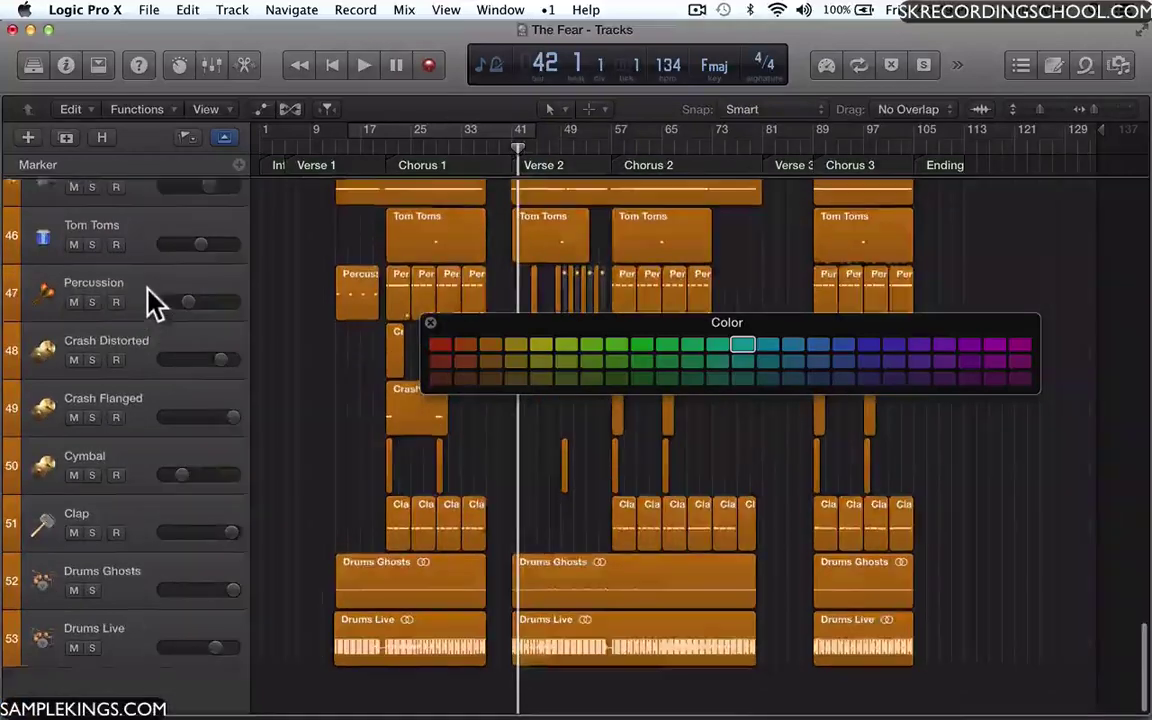
pyautogui.scroll(6, 150, 303)
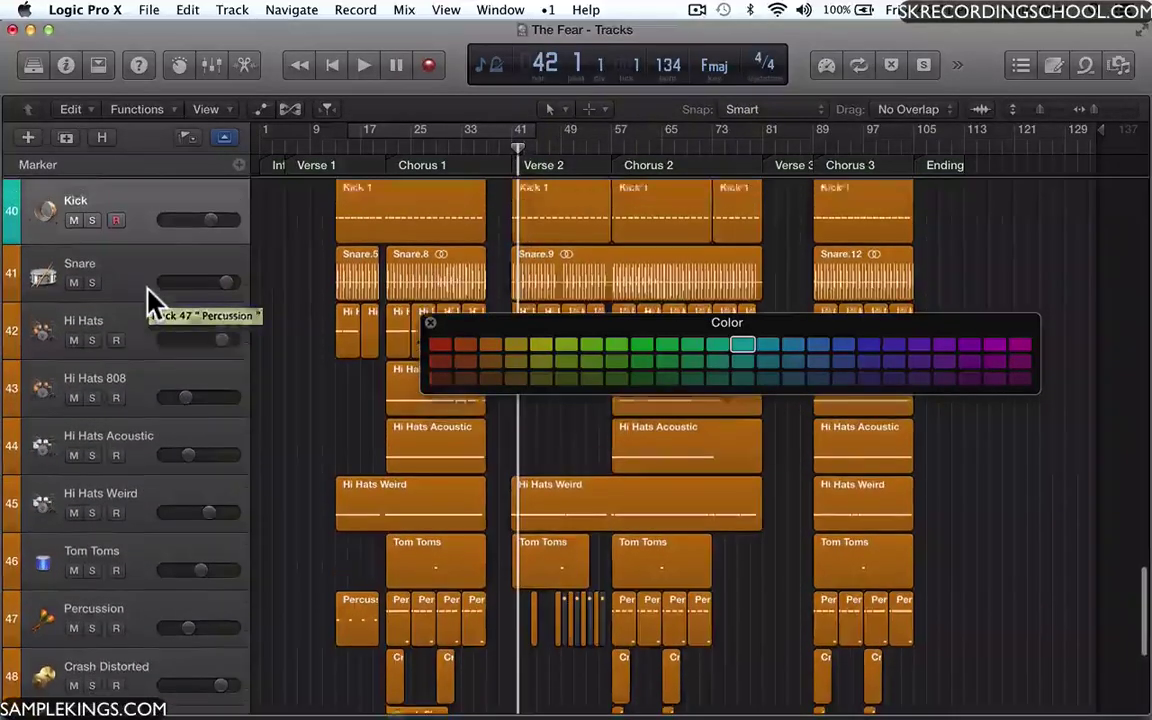
pyautogui.scroll(2, 148, 300)
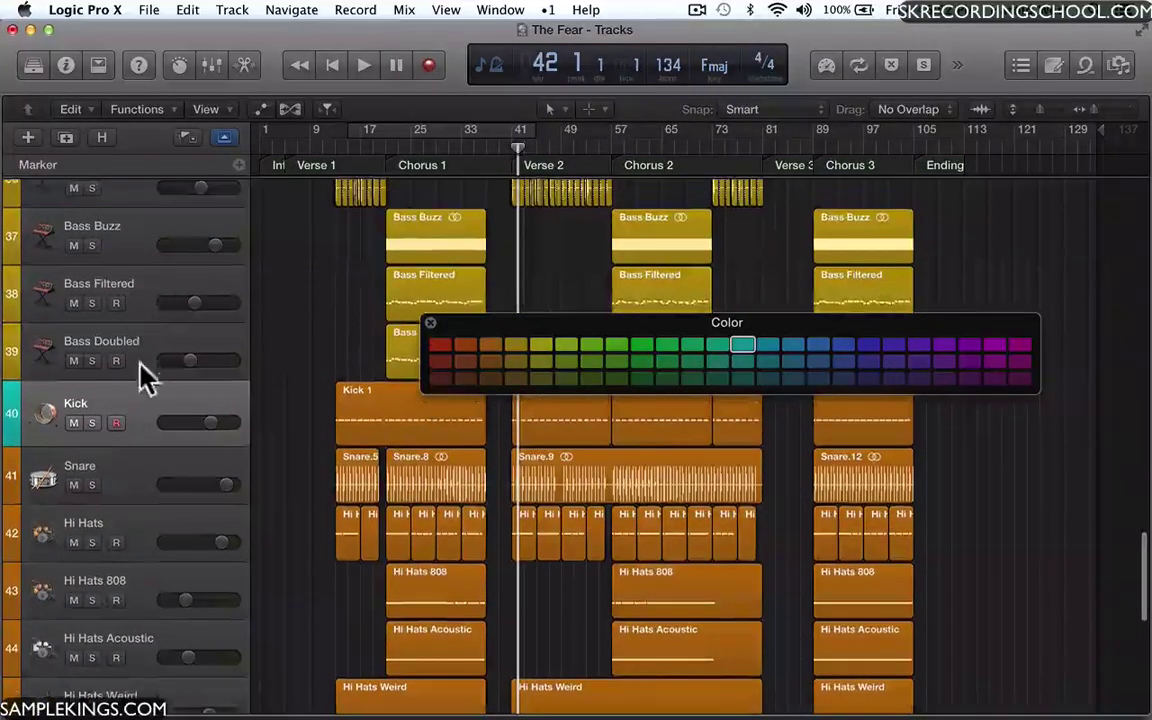
# Select all regions on the Kick track and color them by the track's color
pyautogui.click(130, 405)
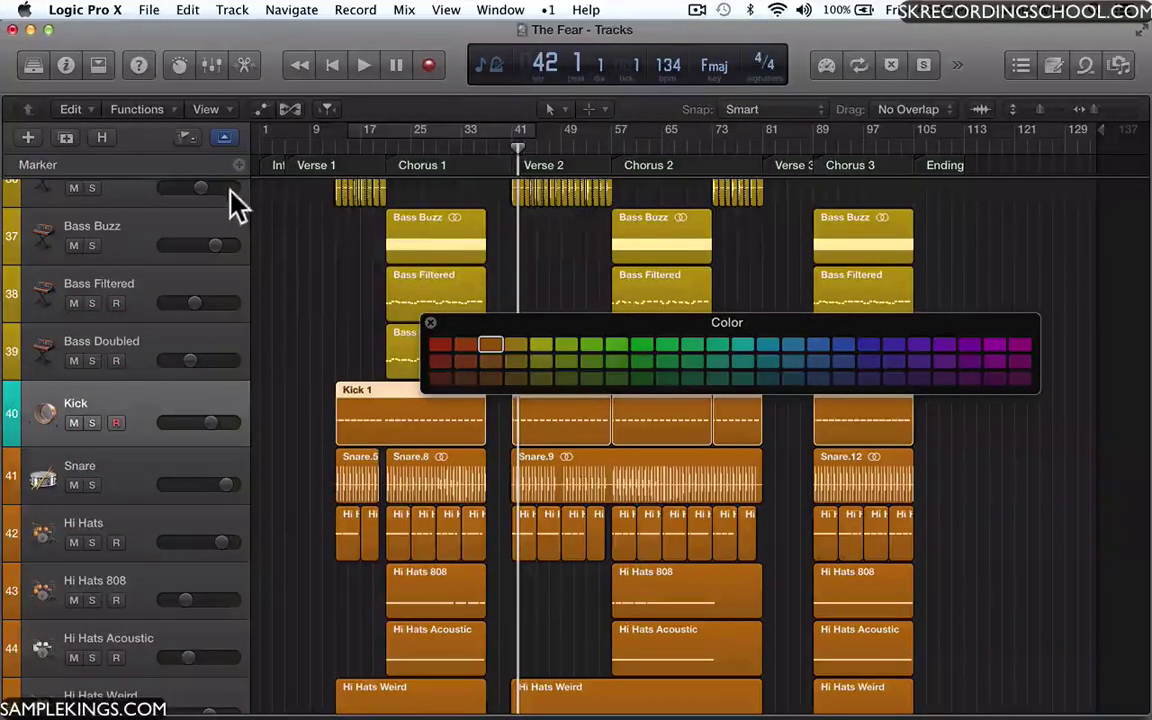
pyautogui.click(160, 112)
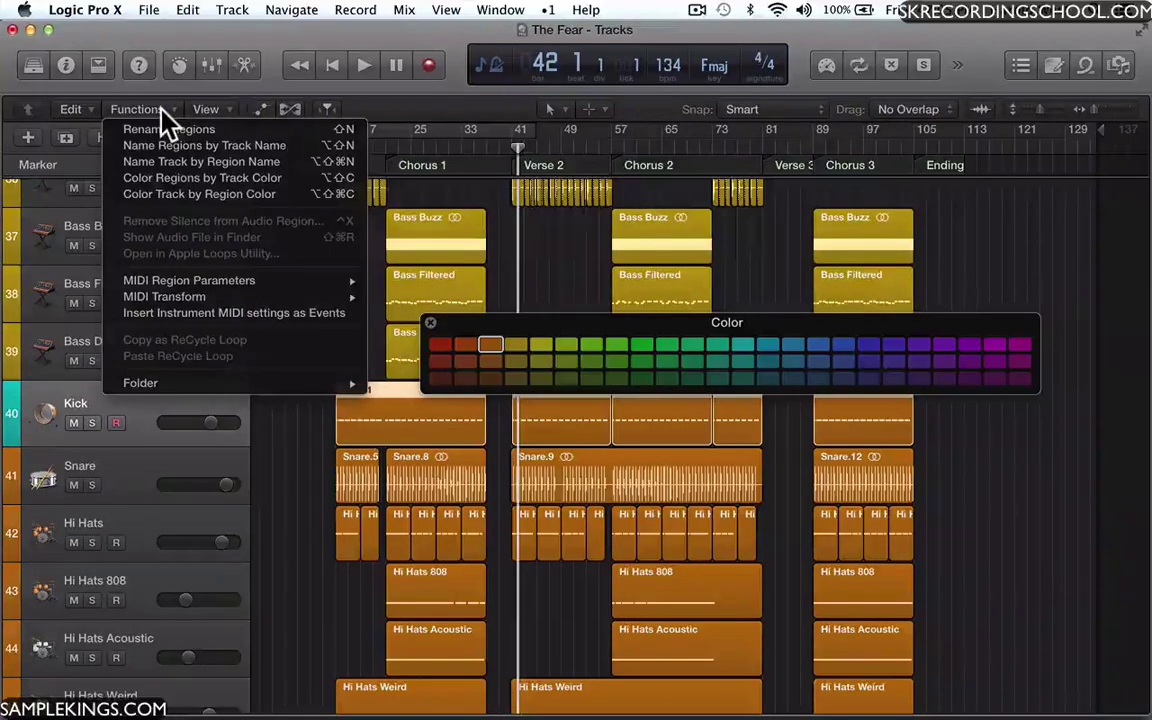
pyautogui.click(166, 178)
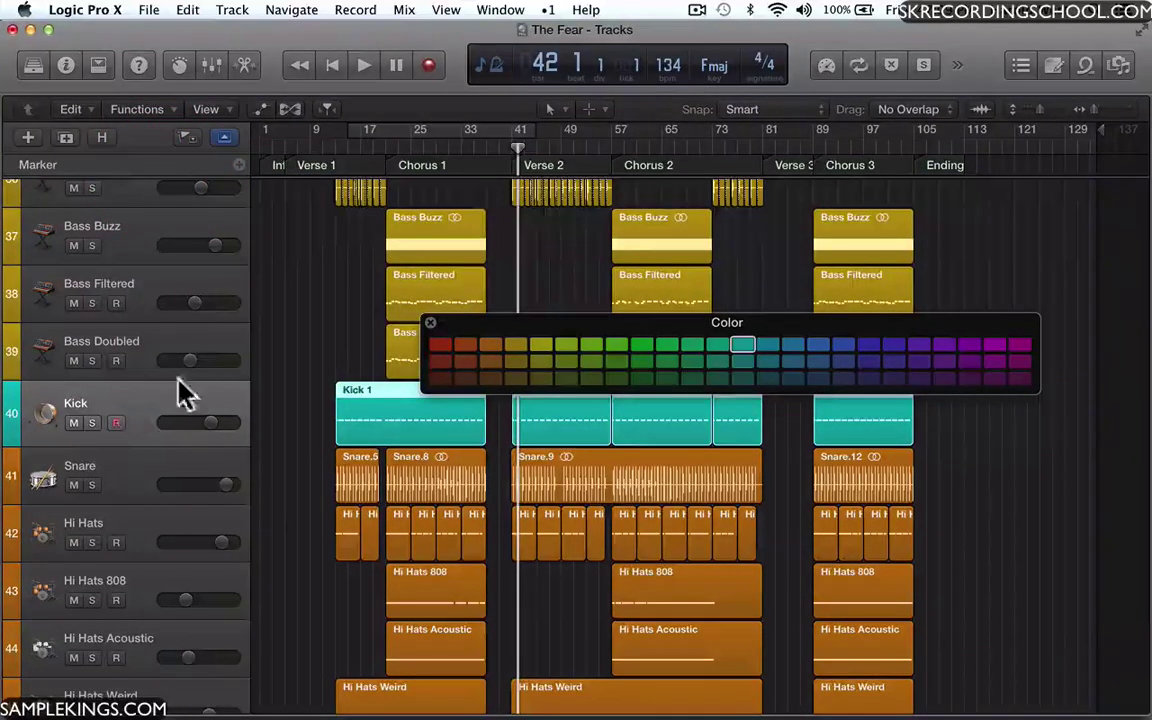
pyautogui.scroll(1, 205, 335)
pyautogui.scroll(3, 205, 335)
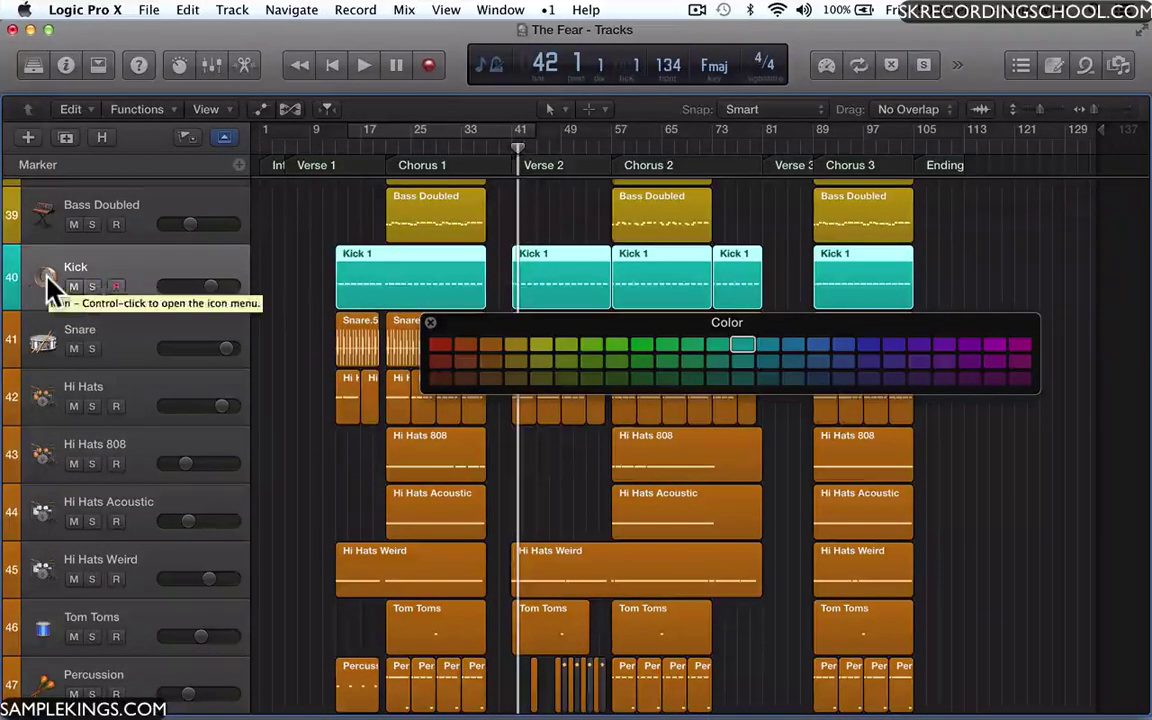
# In the inspector's track details, change the Kick track's icon to the drum machine, and close the inspector and color palette
pyautogui.click(64, 66)
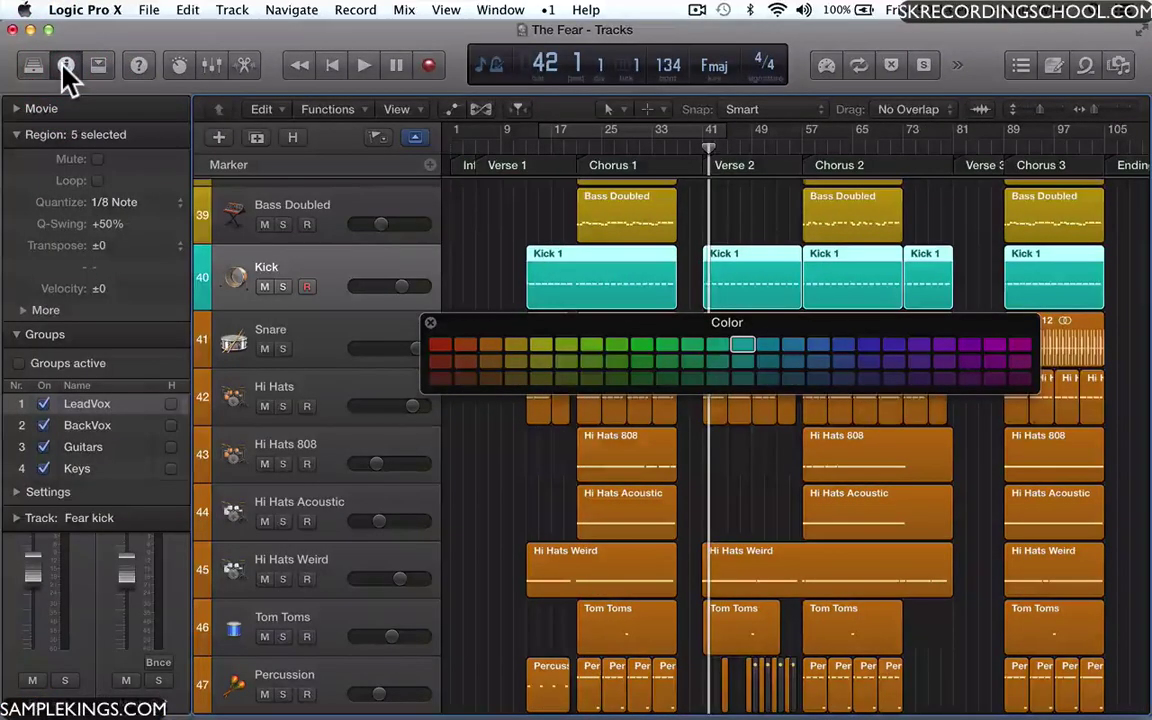
pyautogui.click(15, 136)
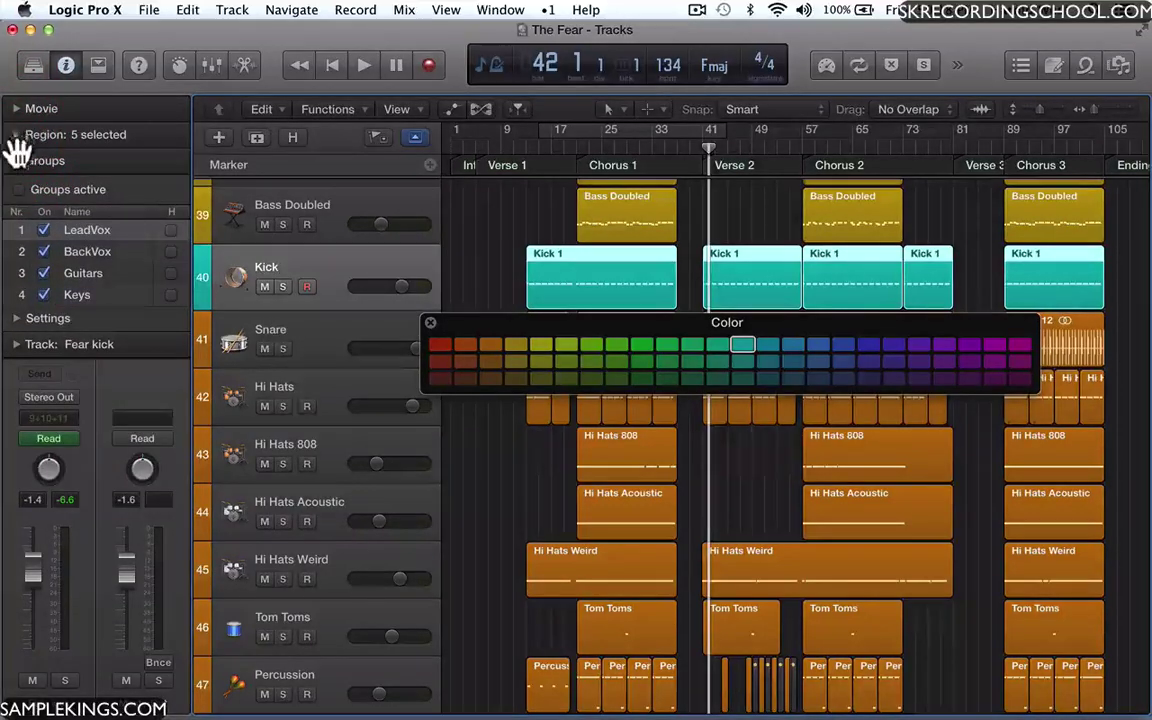
pyautogui.click(15, 160)
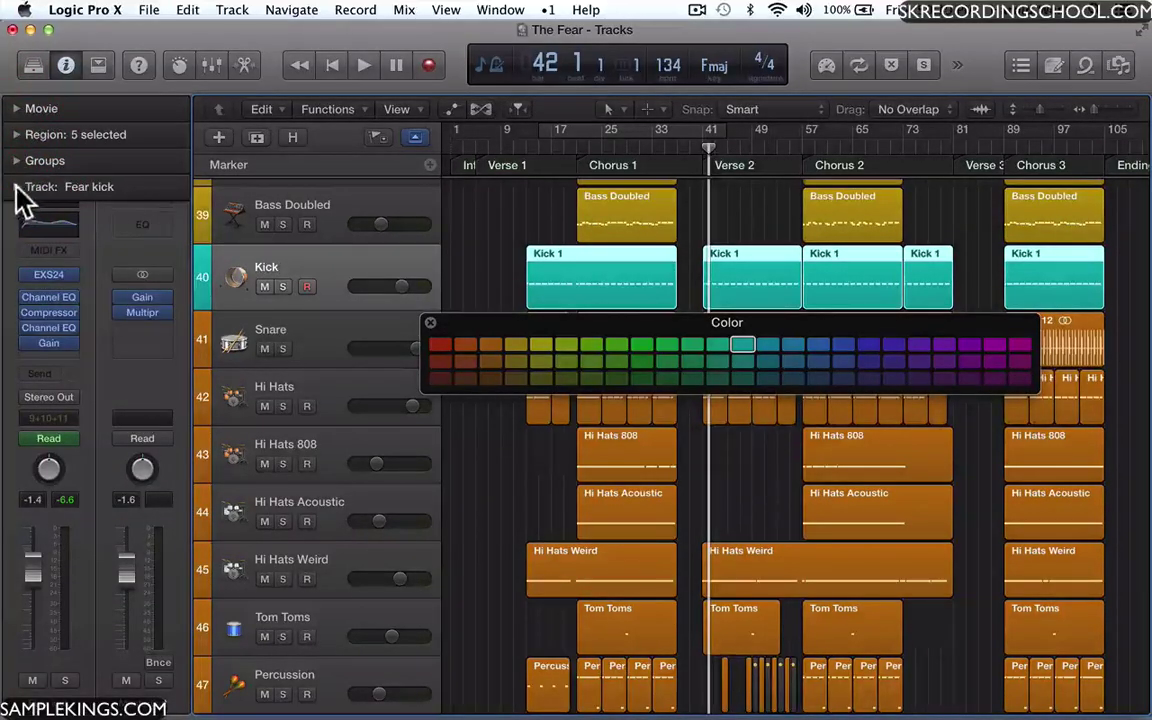
pyautogui.click(15, 187)
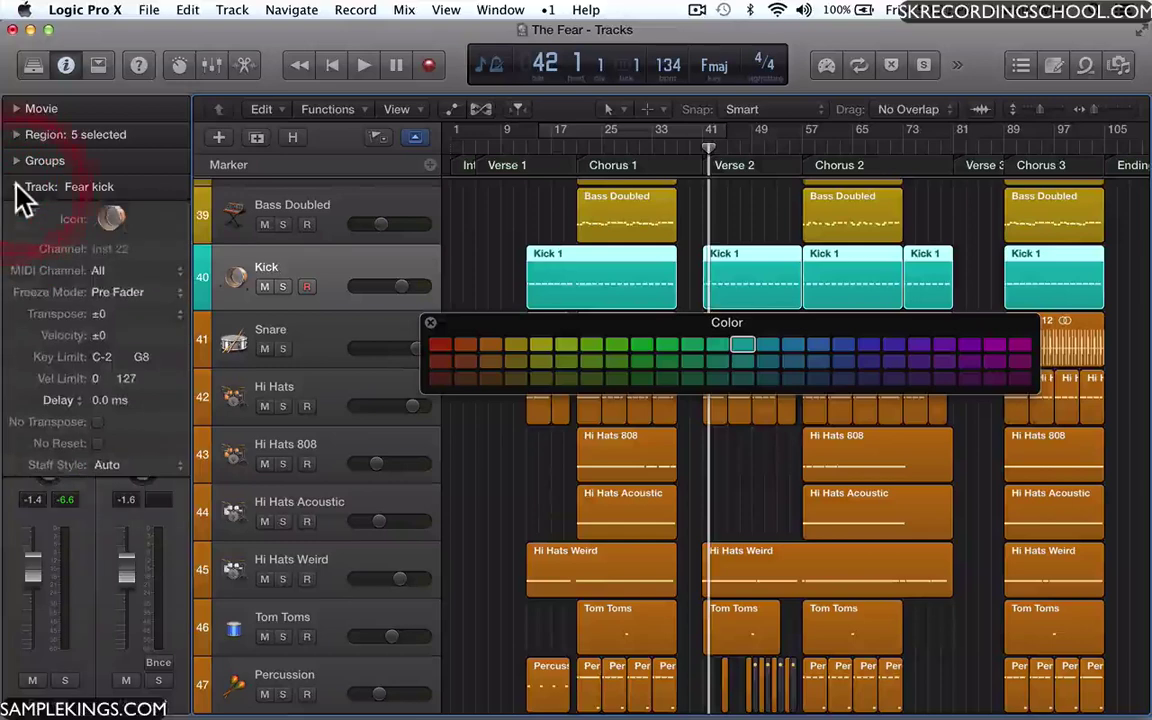
pyautogui.click(112, 219)
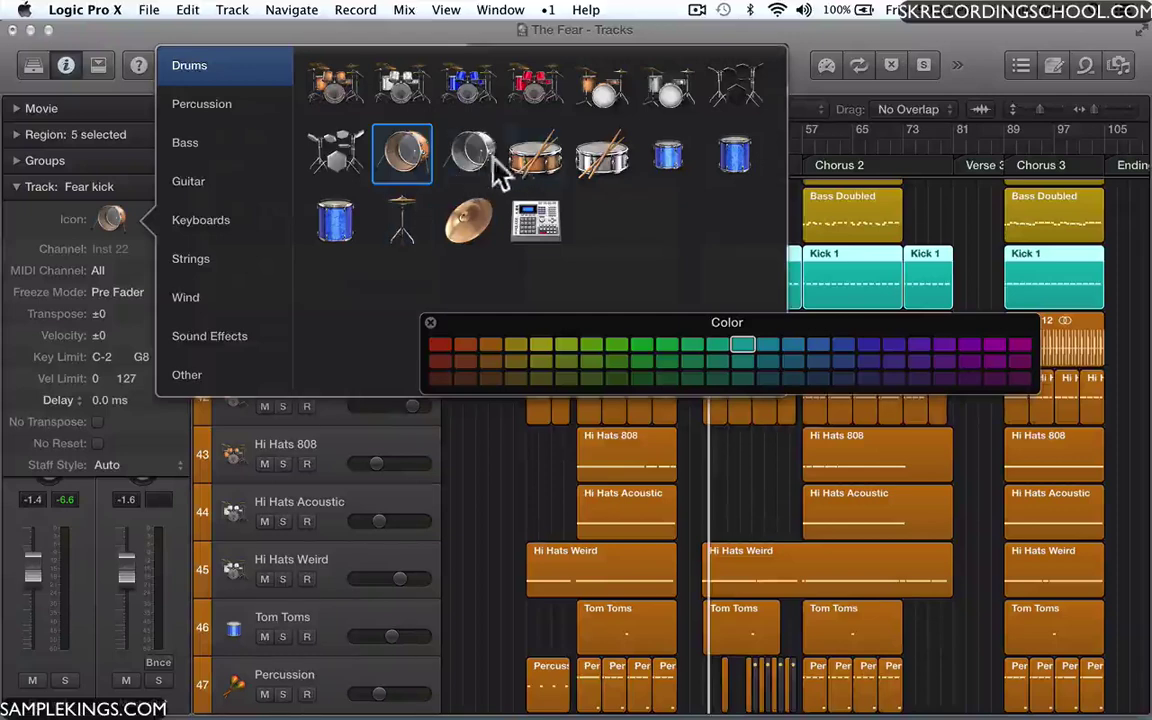
pyautogui.click(536, 222)
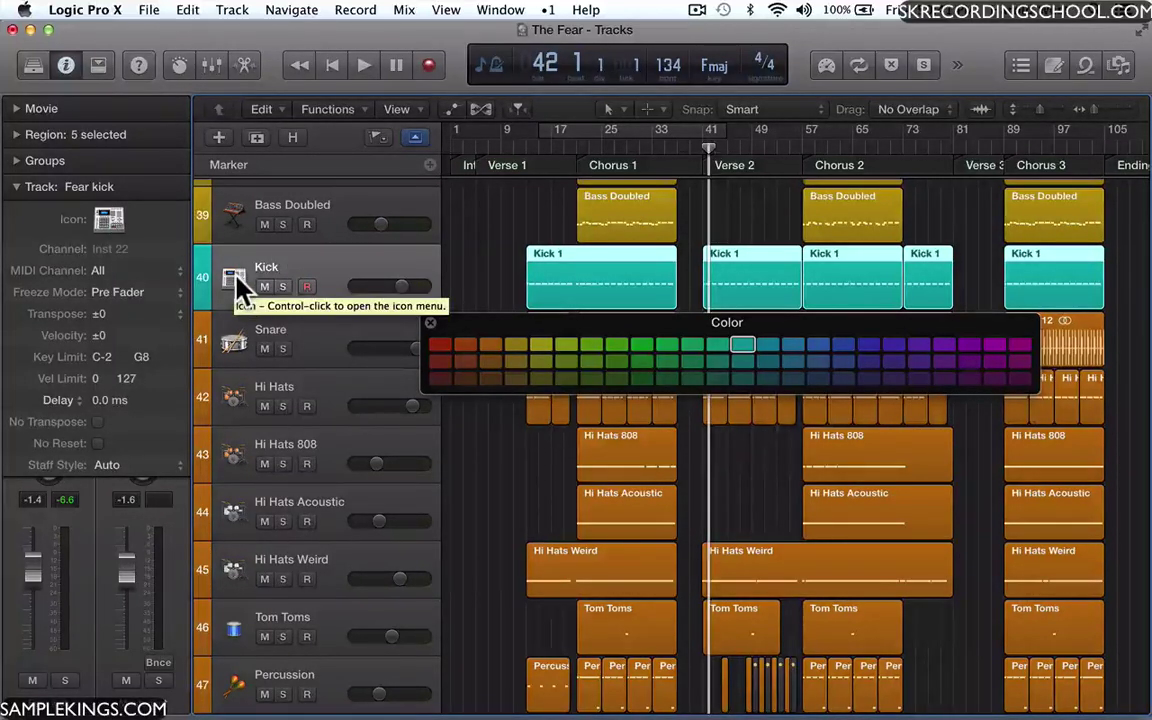
pyautogui.click(17, 189)
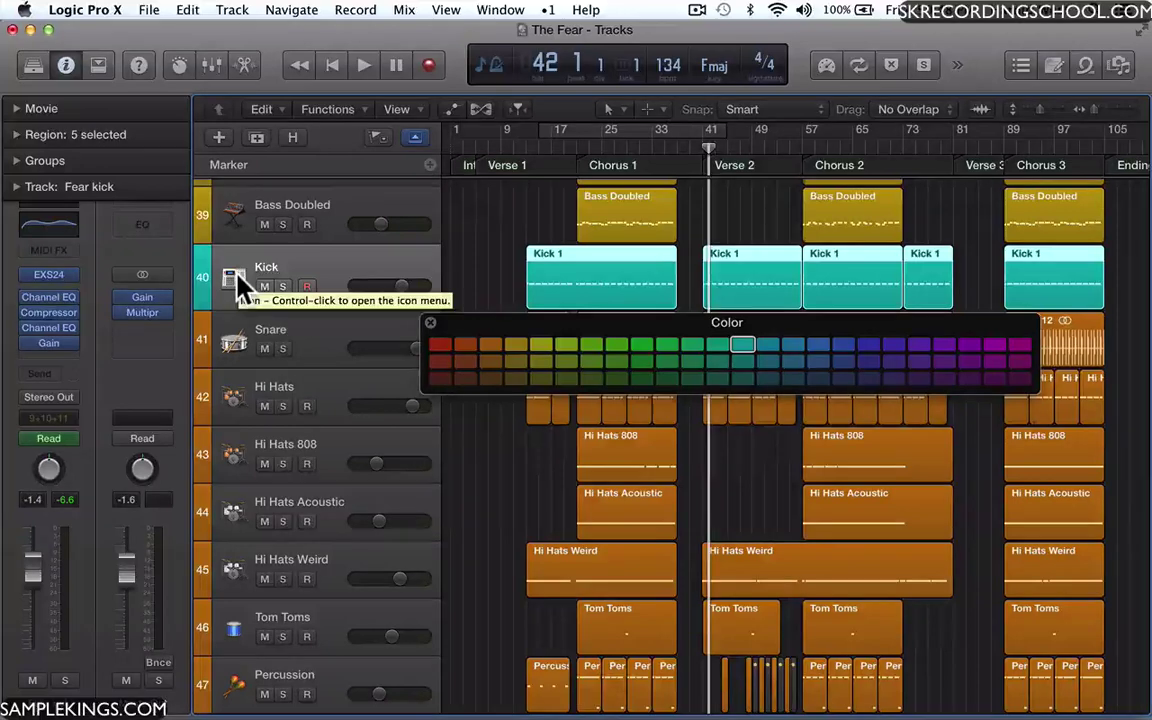
pyautogui.click(65, 64)
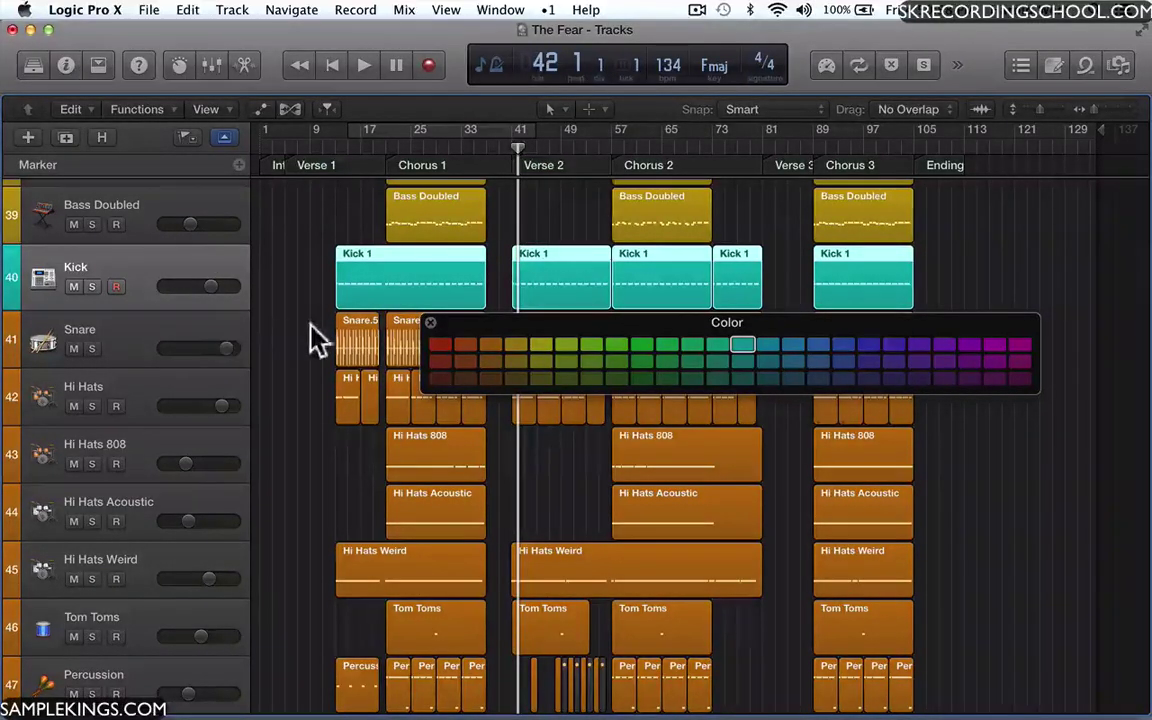
pyautogui.click(431, 323)
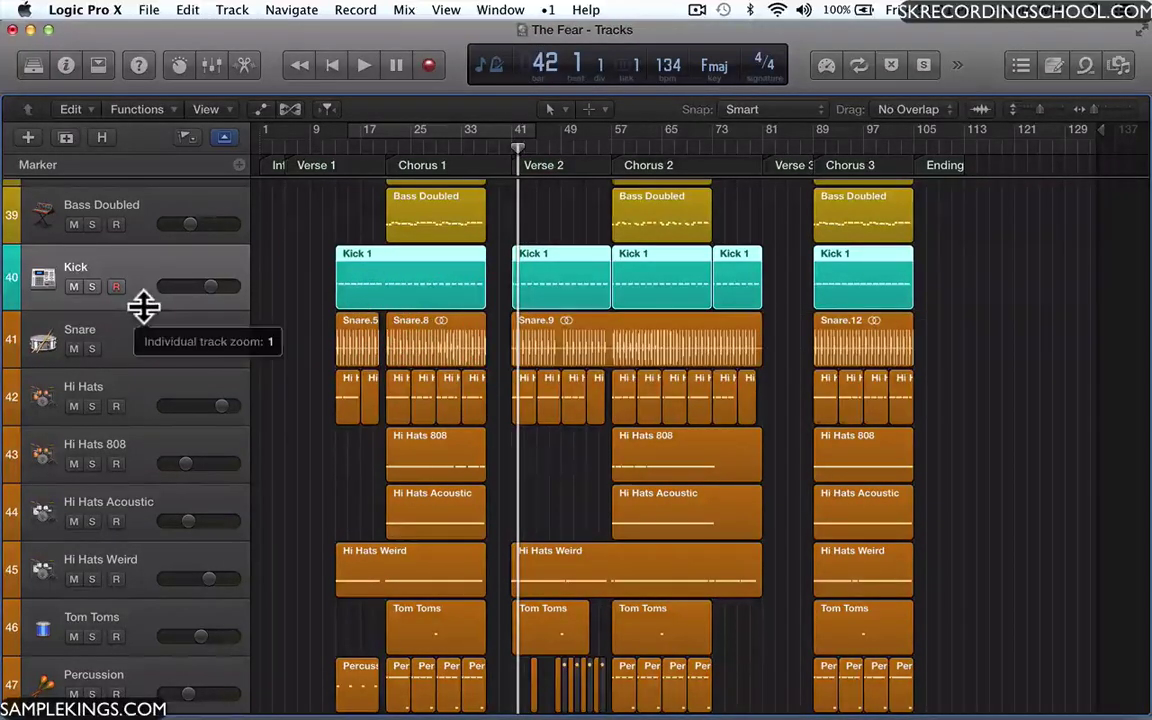
# Enlarge the Kick track's height to view its icon at full size, and shrink the track back
pyautogui.moveTo(144, 303); pyautogui.dragTo(134, 386)
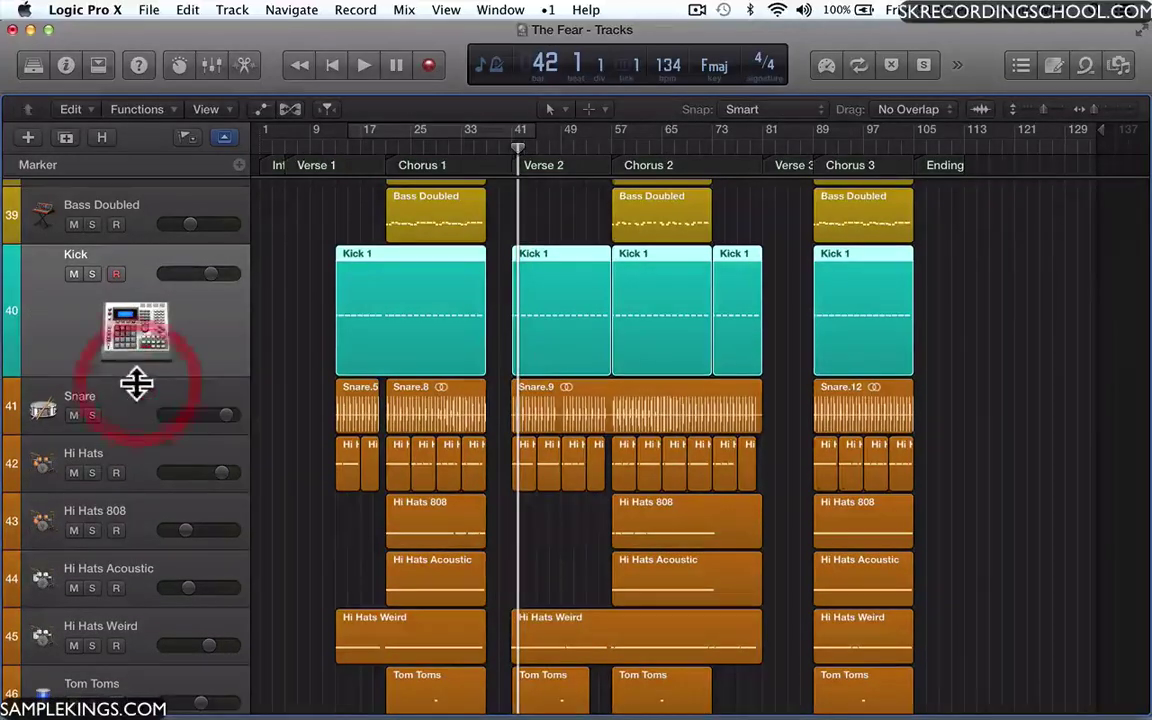
pyautogui.keyDown('shift'); pyautogui.click(64, 330); pyautogui.keyUp('shift')
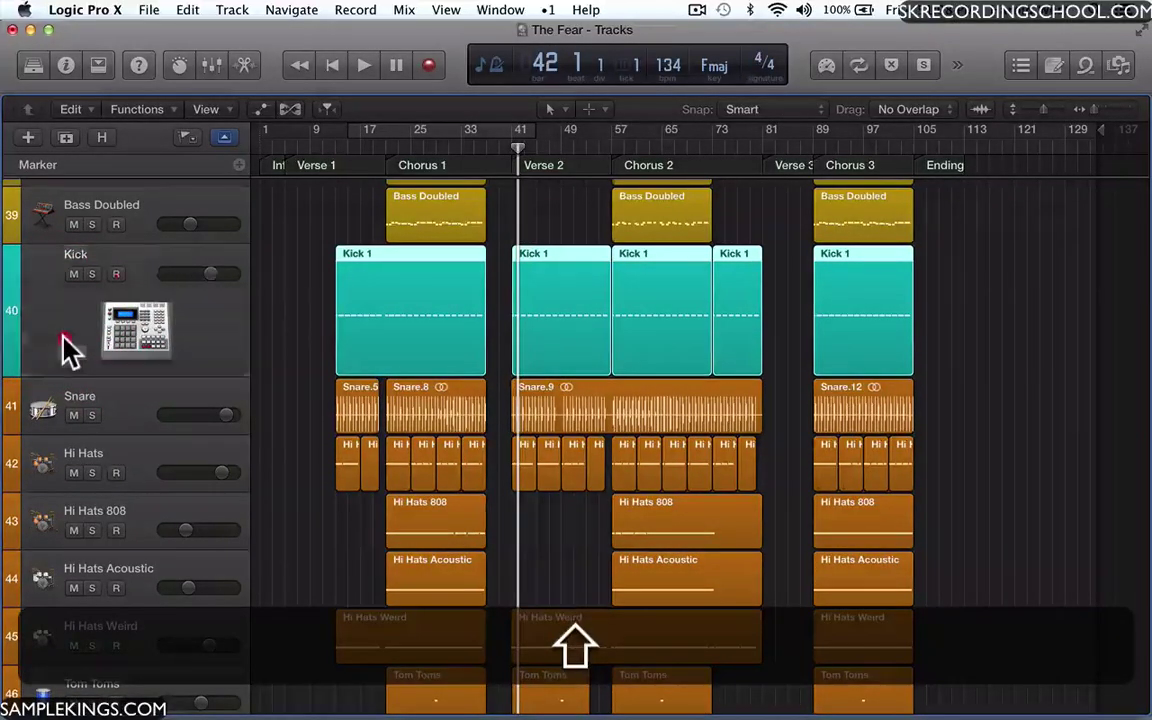
pyautogui.keyDown('shift'); pyautogui.click(70, 350); pyautogui.keyUp('shift')
pyautogui.moveTo(69, 373); pyautogui.dragTo(64, 305)
# Reorder the drum tracks by moving Kick and Snare up and down relative to each other and Hi Hats
pyautogui.moveTo(134, 275); pyautogui.dragTo(130, 334)
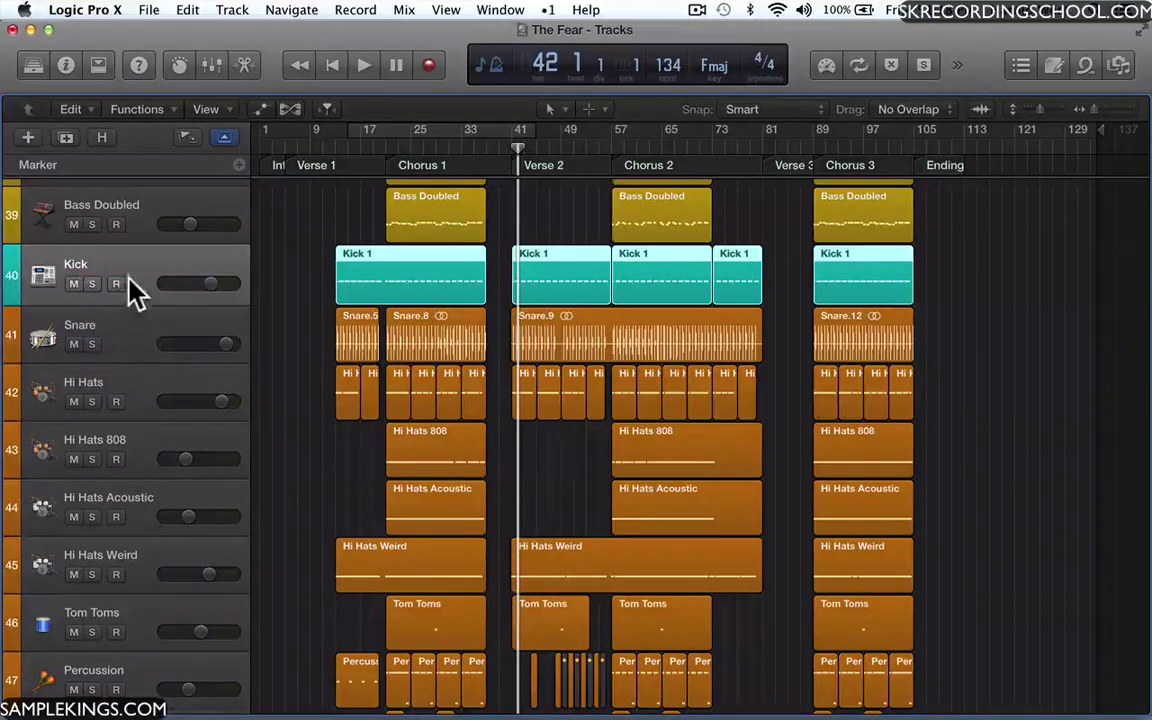
pyautogui.moveTo(130, 280); pyautogui.dragTo(147, 329)
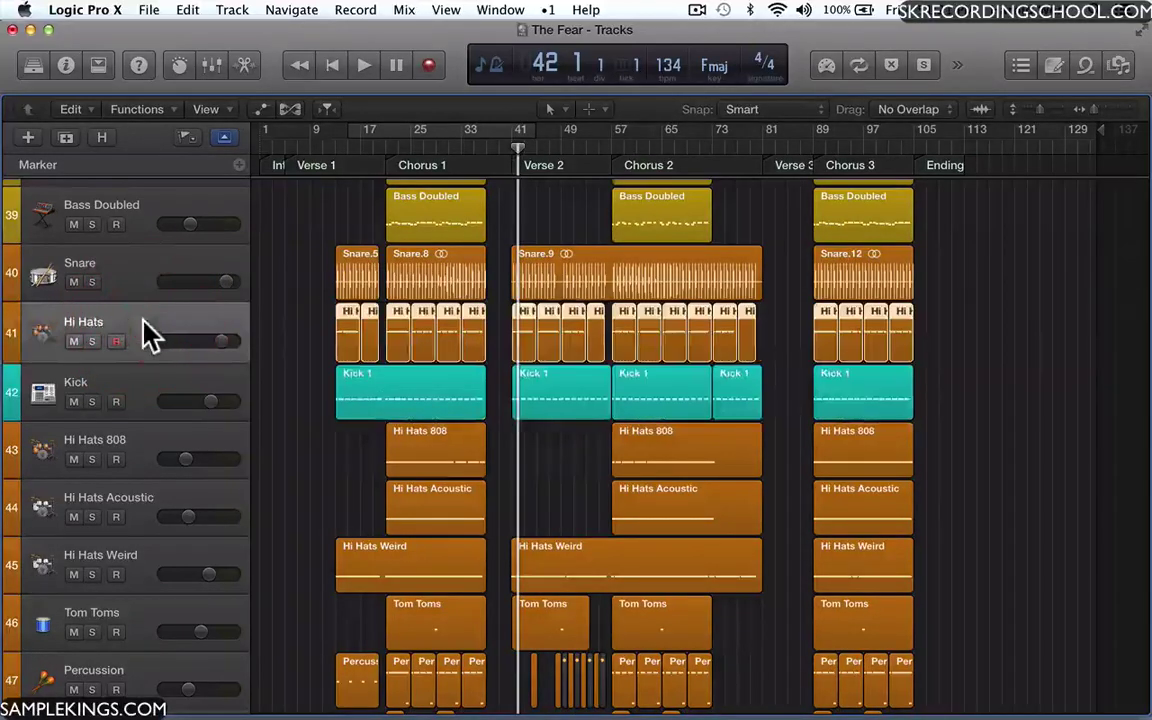
pyautogui.moveTo(126, 378); pyautogui.dragTo(129, 315)
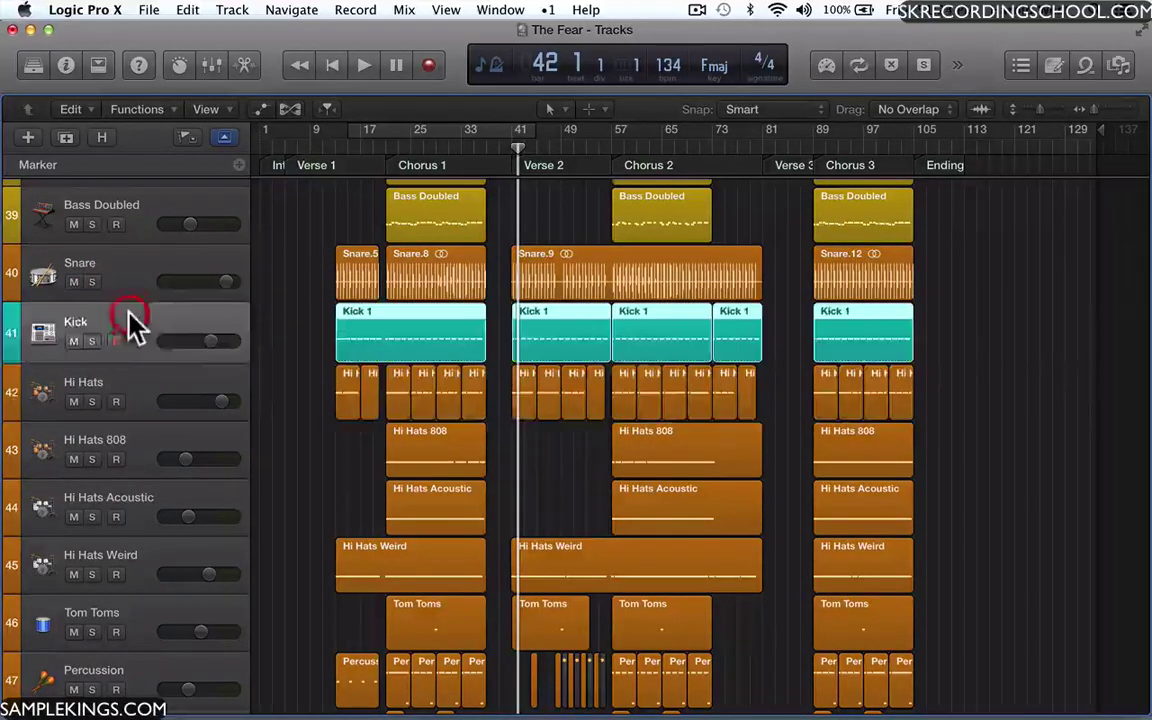
pyautogui.moveTo(117, 270); pyautogui.dragTo(128, 336)
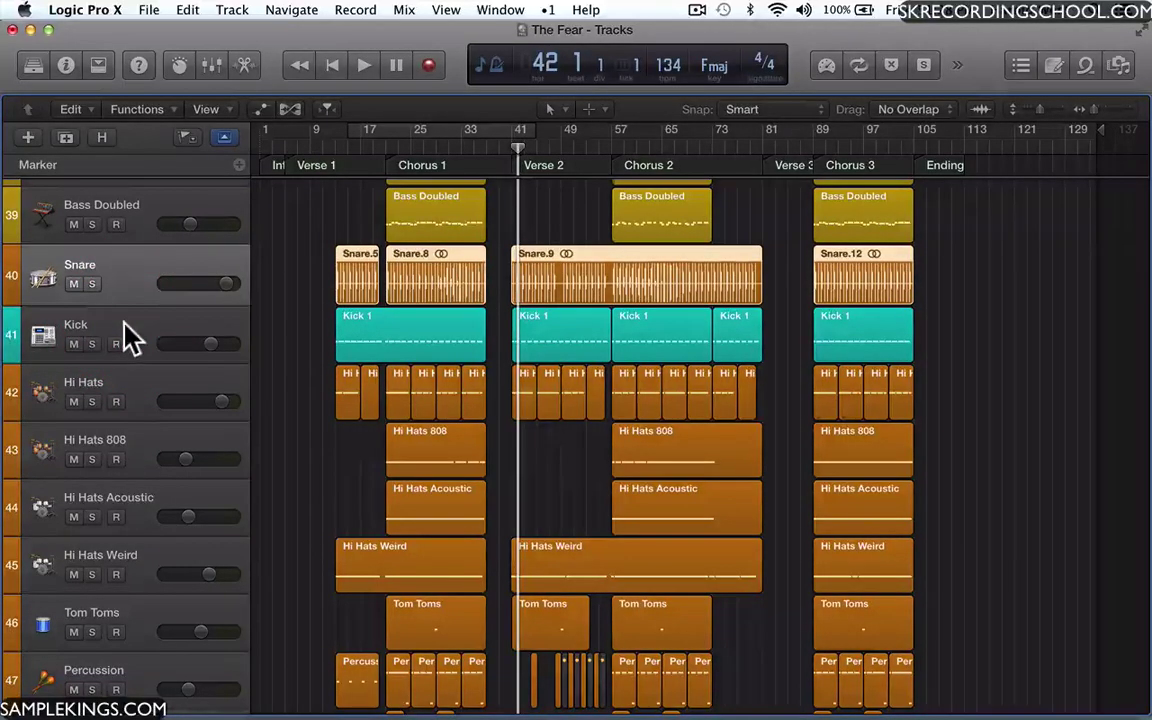
pyautogui.moveTo(125, 272); pyautogui.dragTo(135, 345)
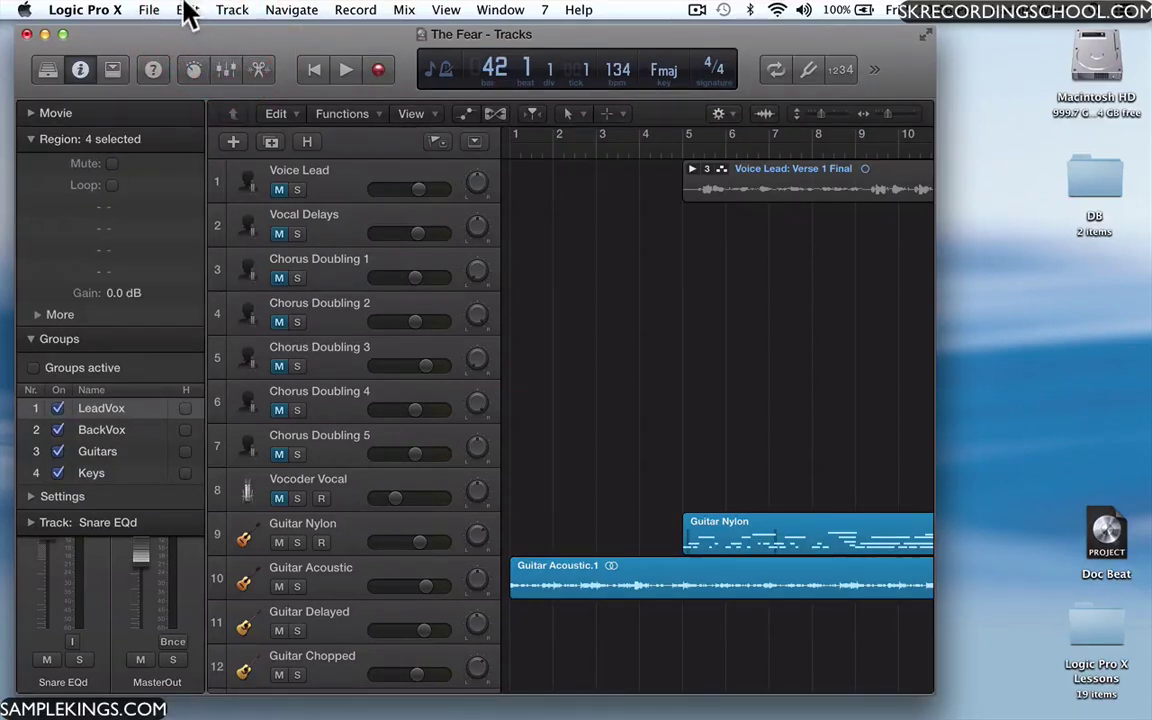
# Save the project to the Desktop as The Fear, and select the saved file before returning to Logic Pro X
pyautogui.click(146, 10)
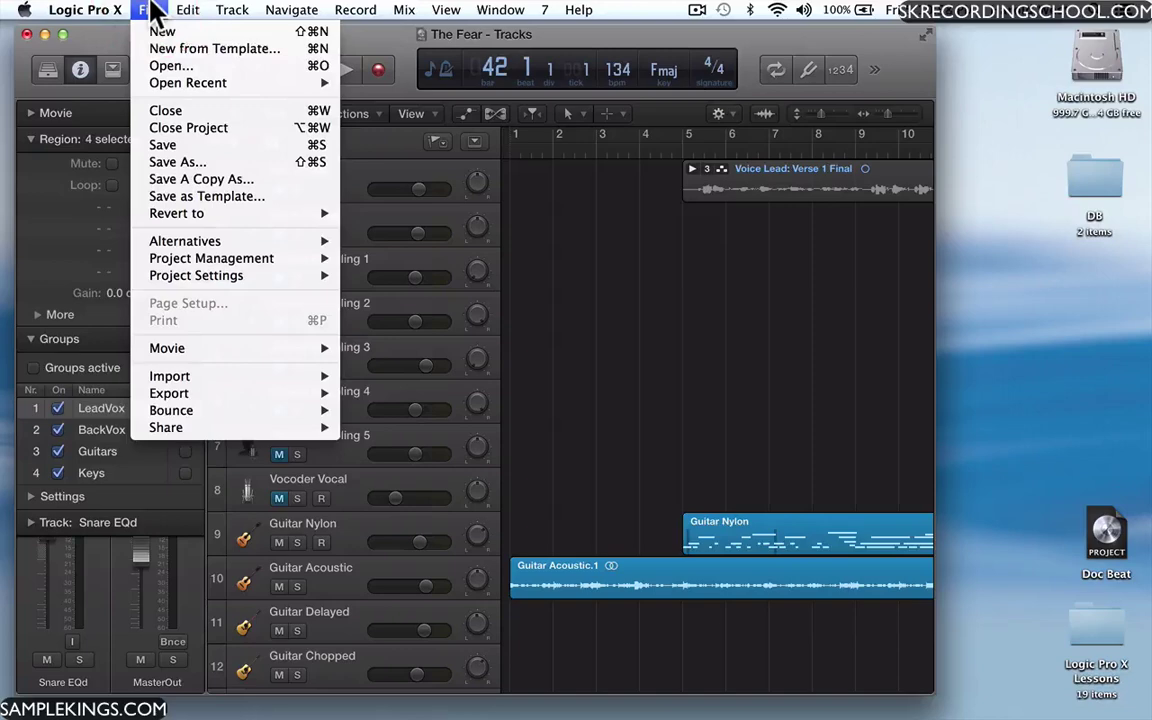
pyautogui.click(172, 144)
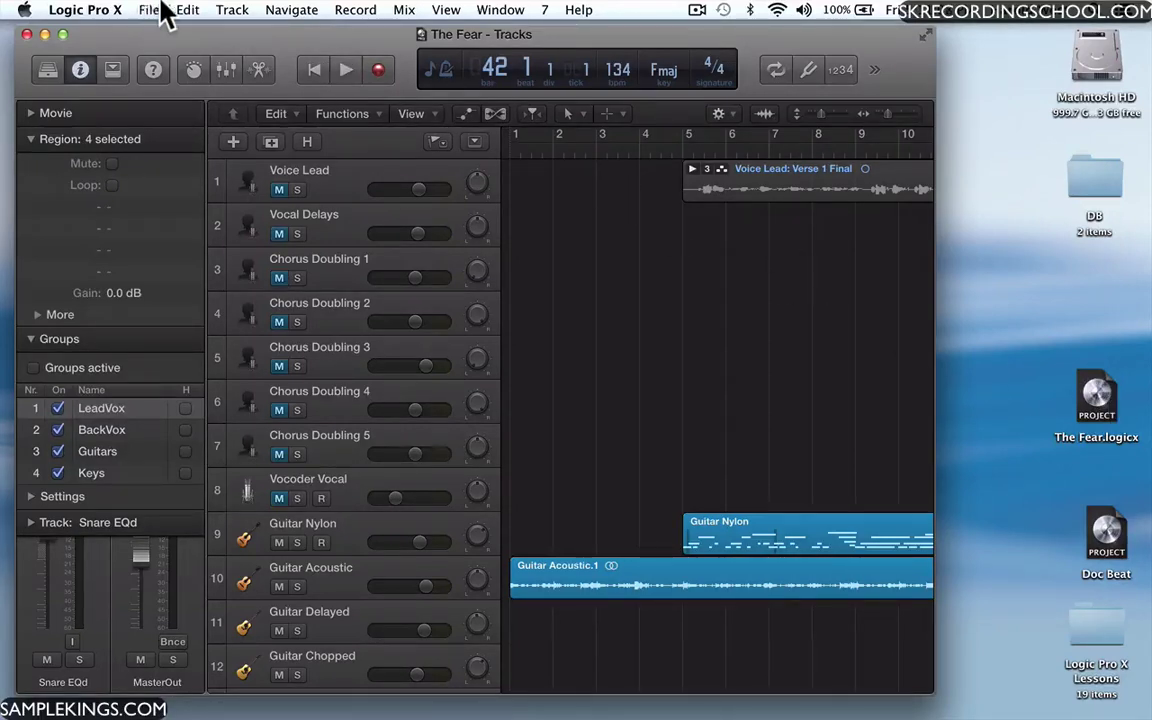
pyautogui.click(1097, 408)
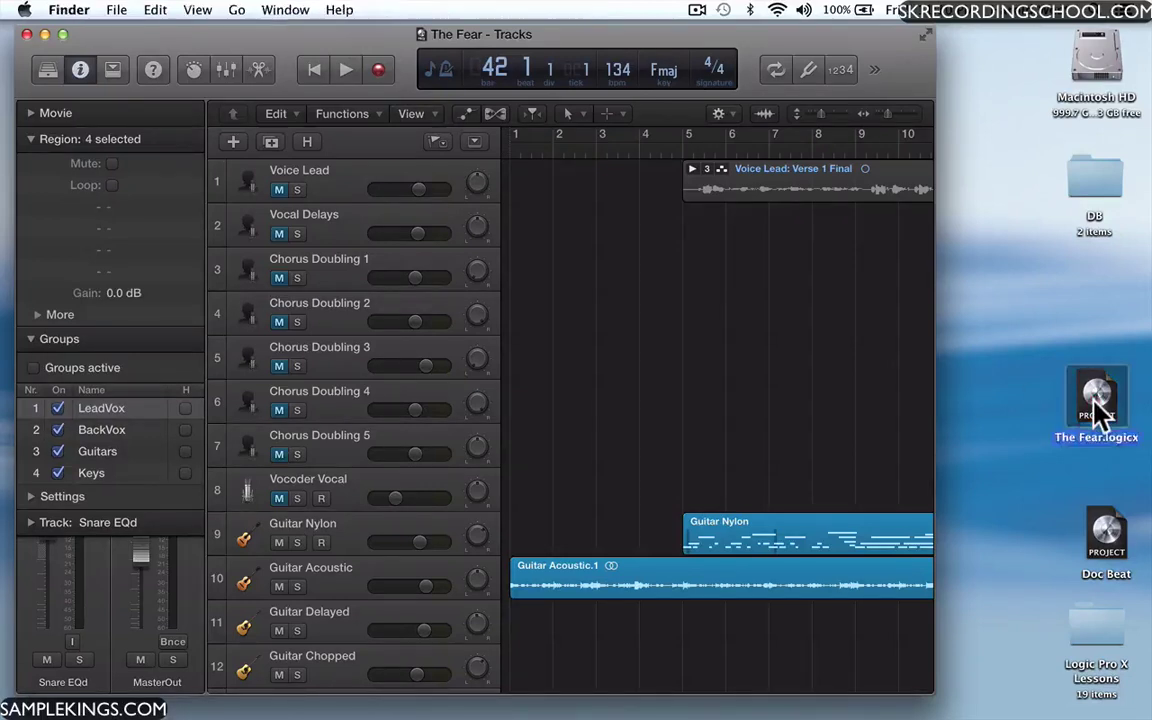
pyautogui.click(368, 38)
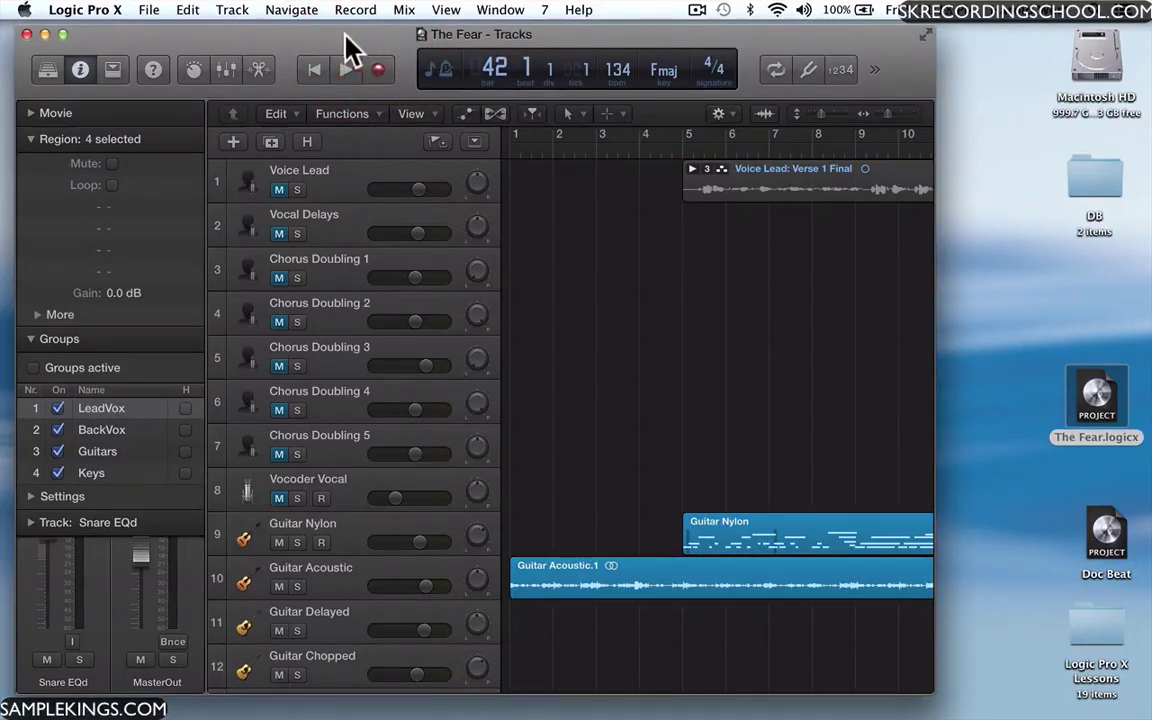
# Review the save options for project organization and copied files, and cancel without saving
pyautogui.click(155, 9)
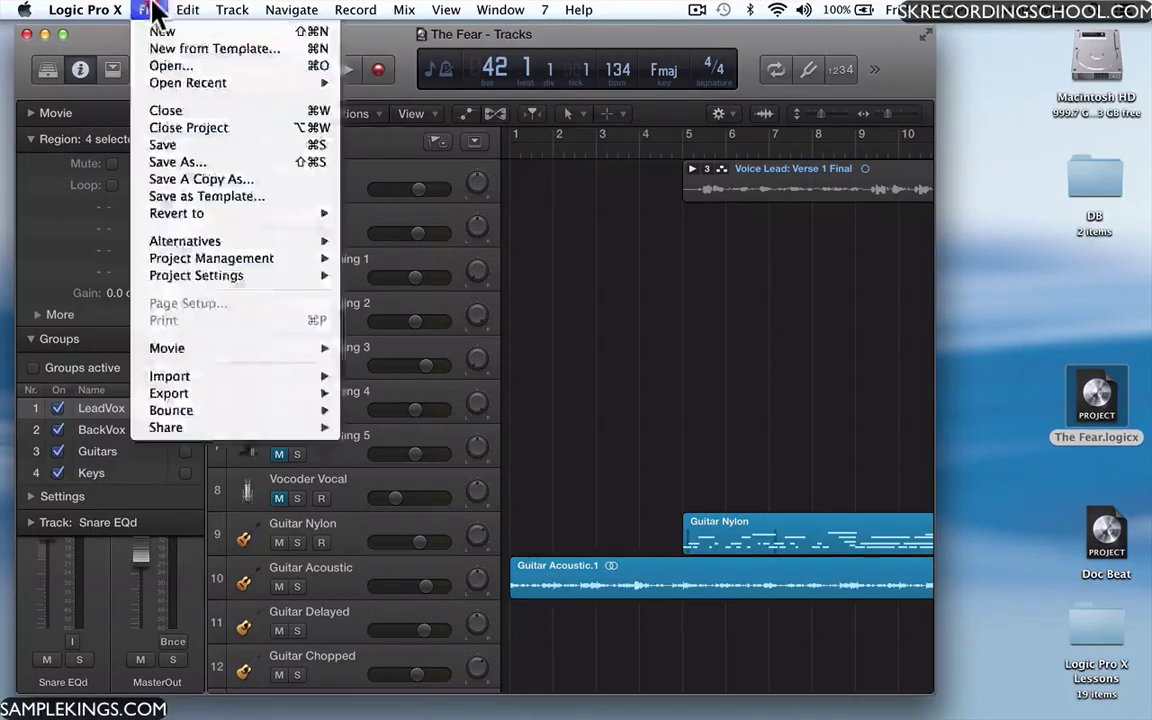
pyautogui.click(182, 147)
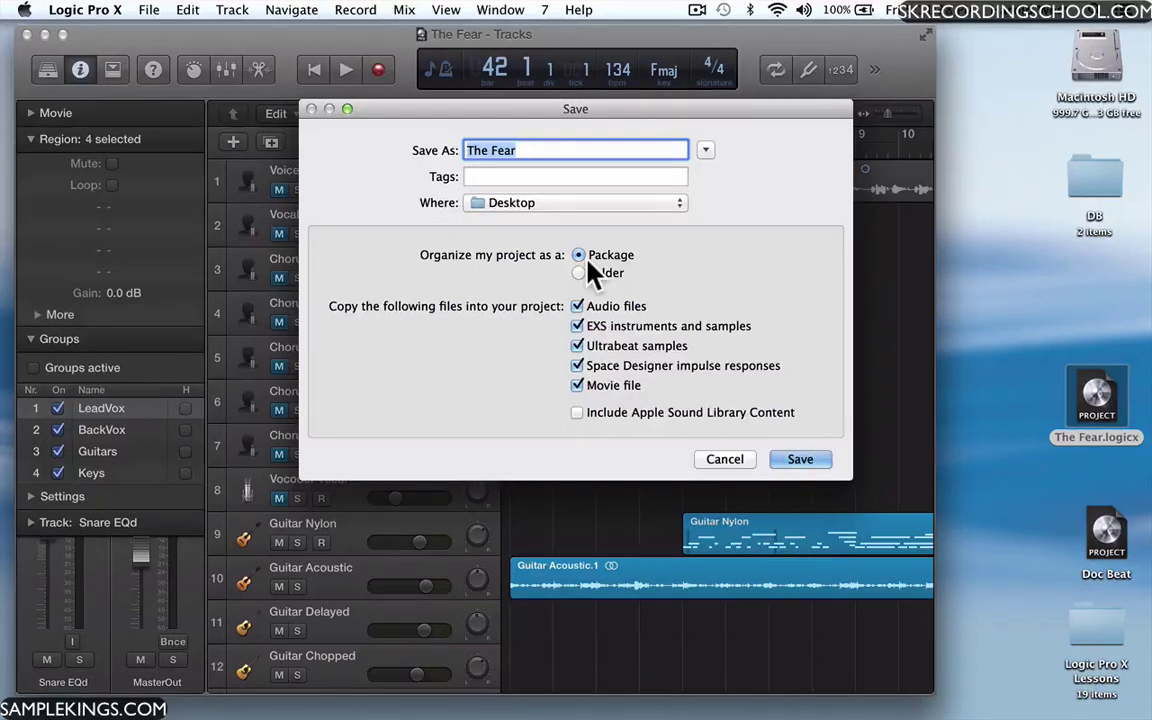
pyautogui.click(727, 462)
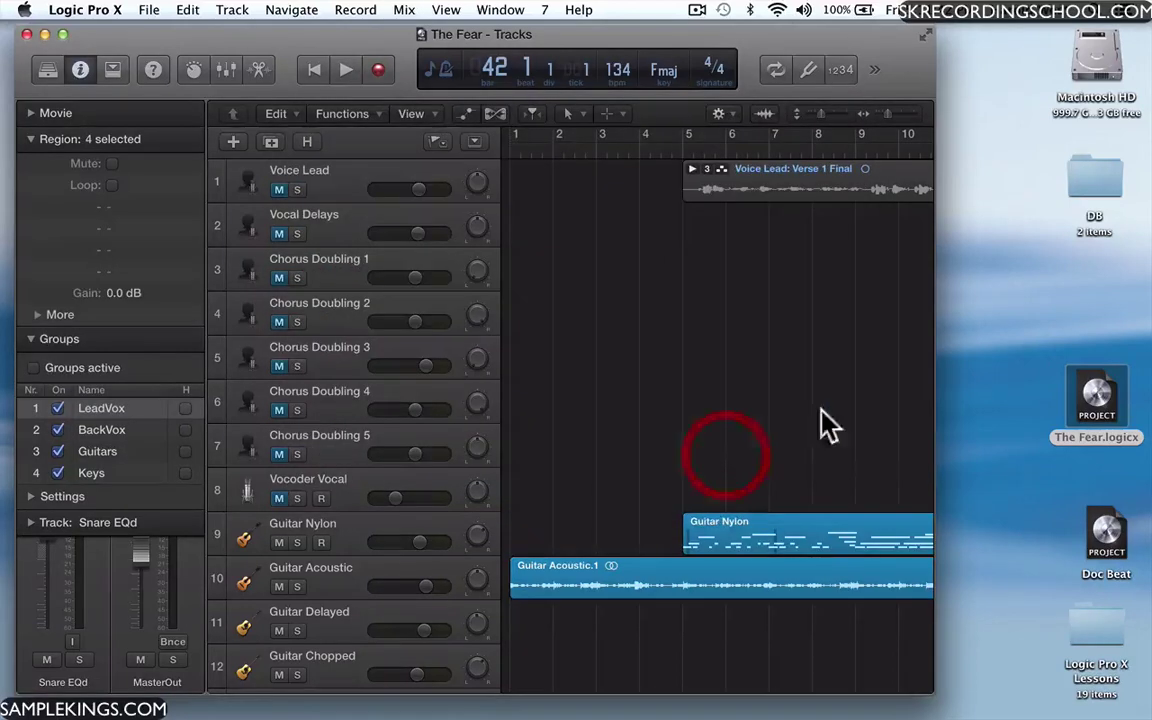
# In Finder, show the package contents of The Fear.logicx, inspect its Media and Resources folders, and return to Logic Pro X
pyautogui.click(1090, 395)
pyautogui.rightClick(1090, 400)
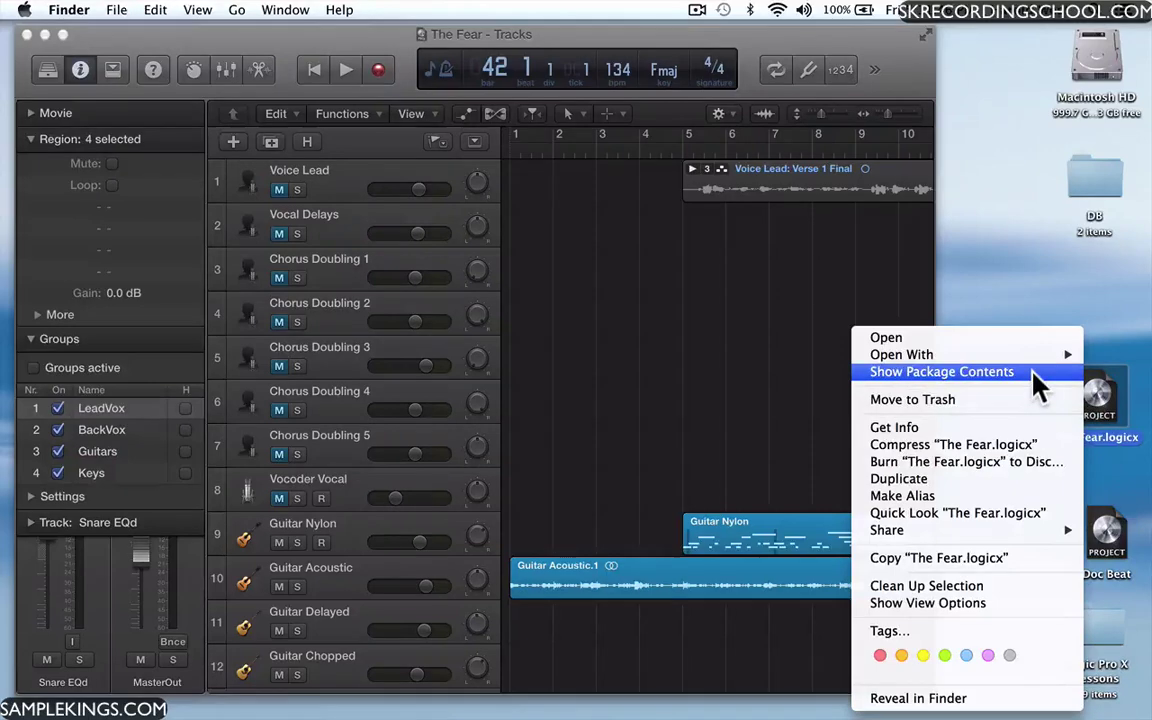
pyautogui.click(1035, 377)
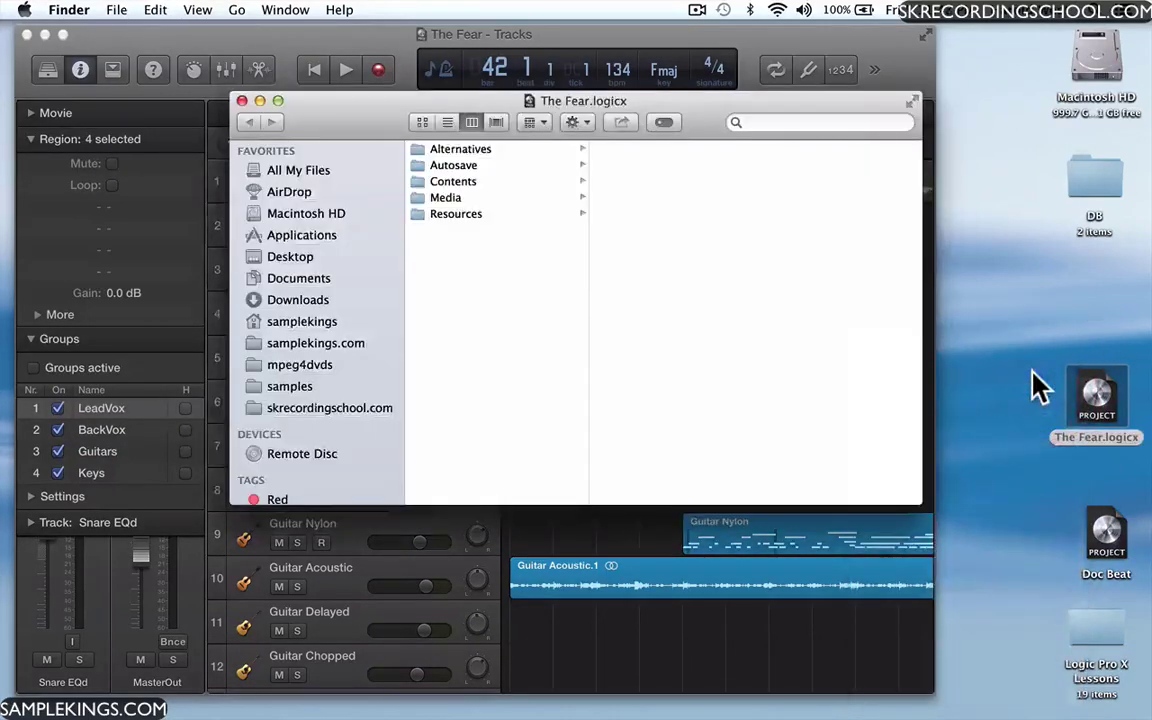
pyautogui.click(470, 183)
pyautogui.click(458, 198)
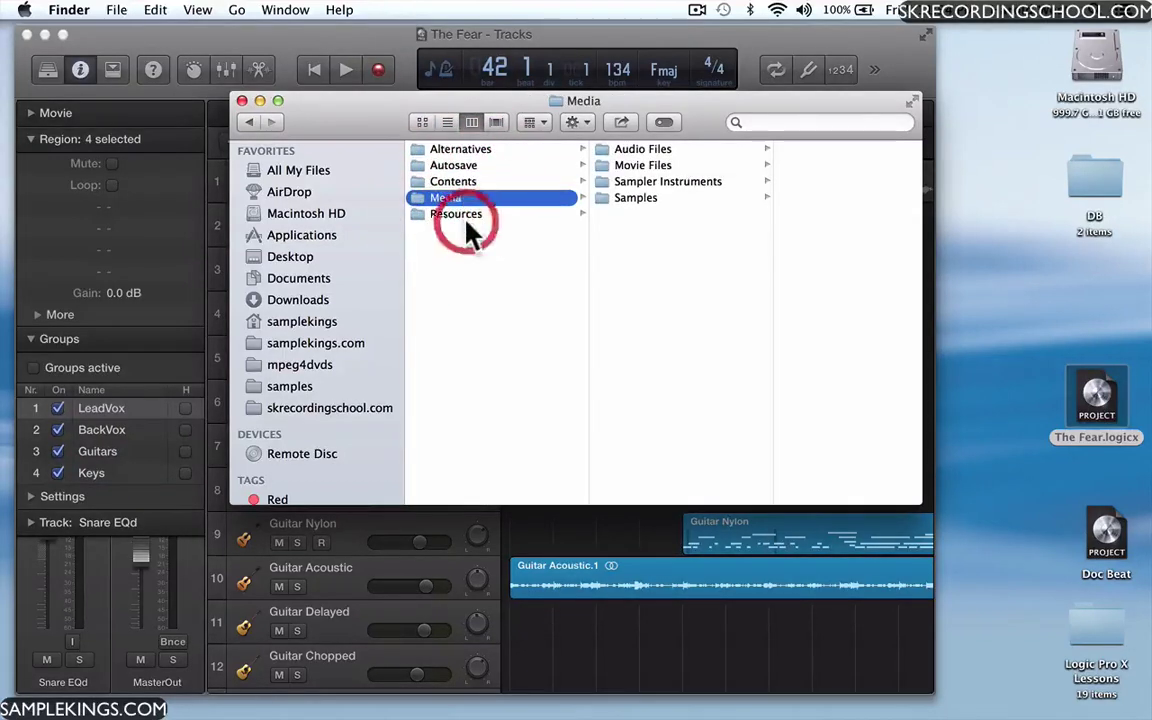
pyautogui.click(468, 216)
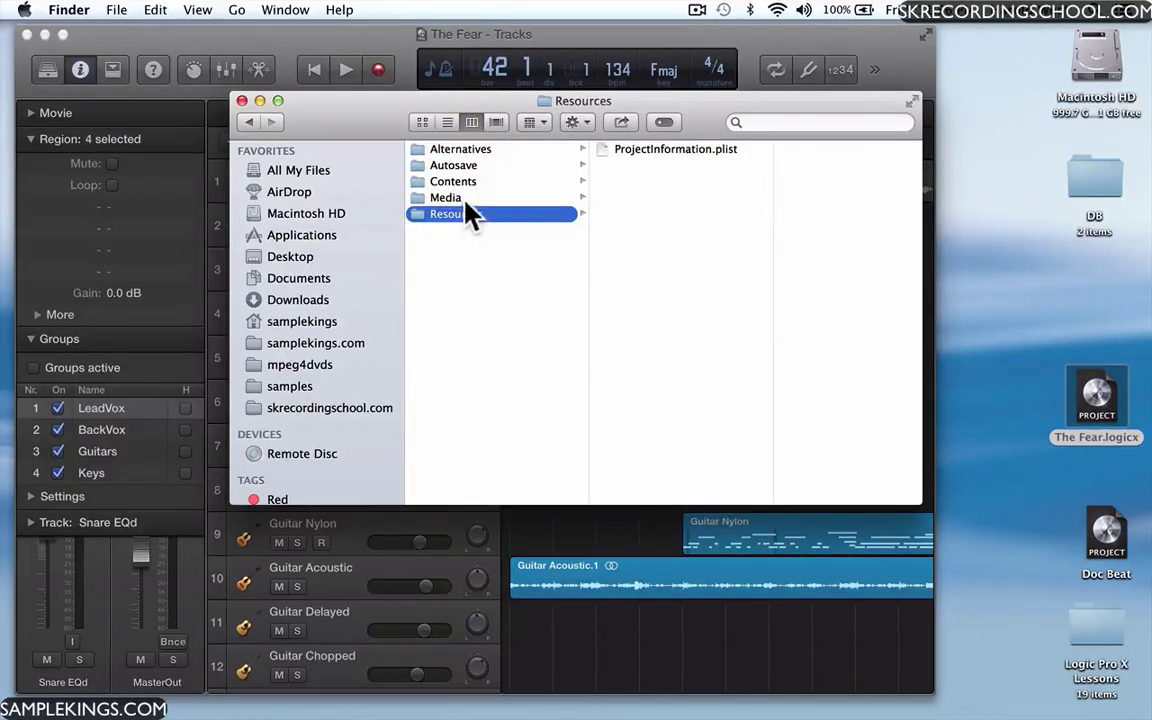
pyautogui.click(241, 101)
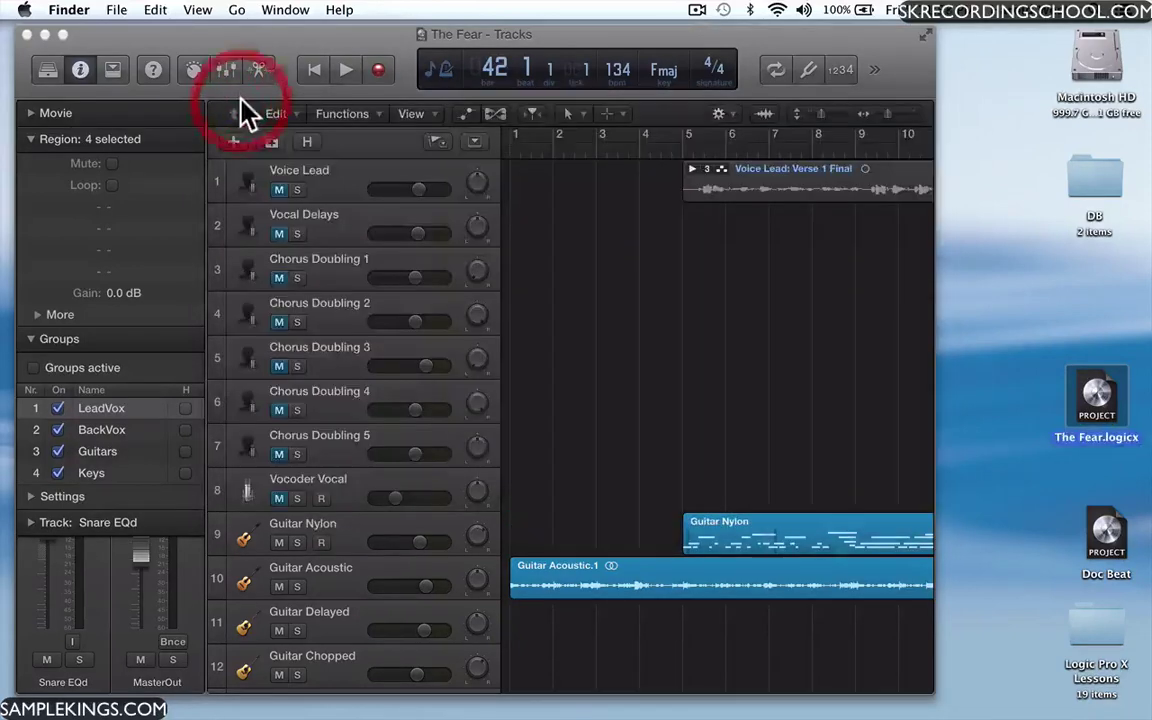
pyautogui.click(692, 34)
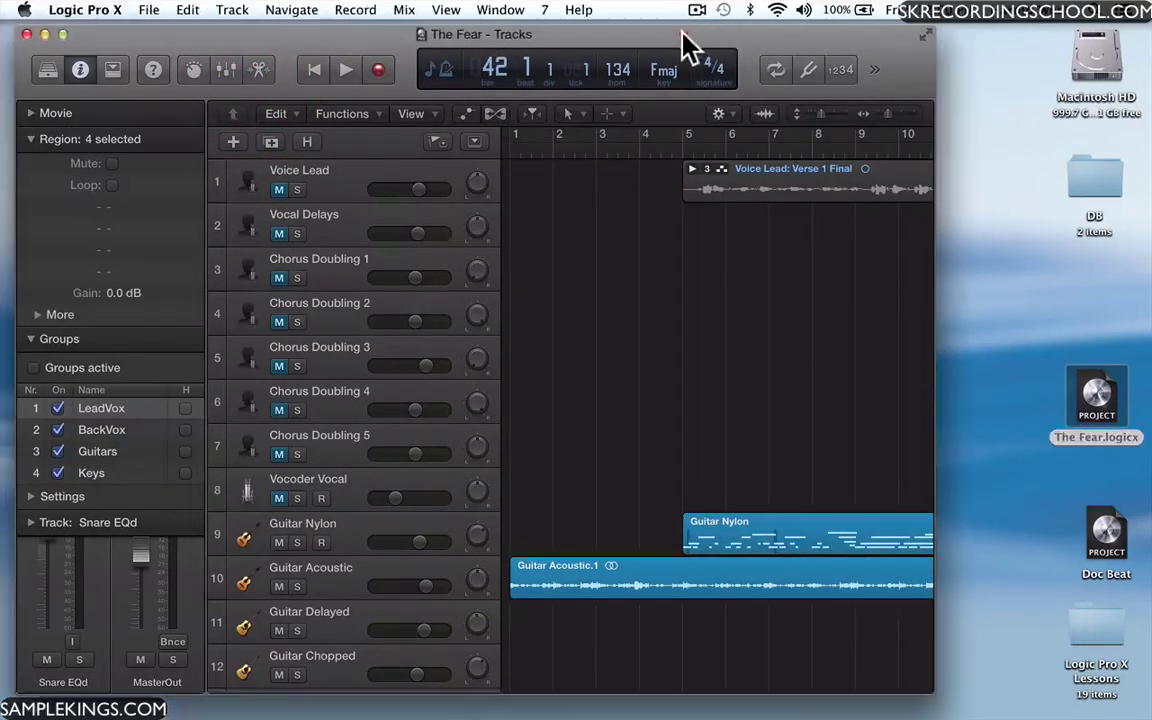
# Set The Fear's save options to organize the project as a folder on the Desktop, and decline to replace the existing file
pyautogui.click(150, 12)
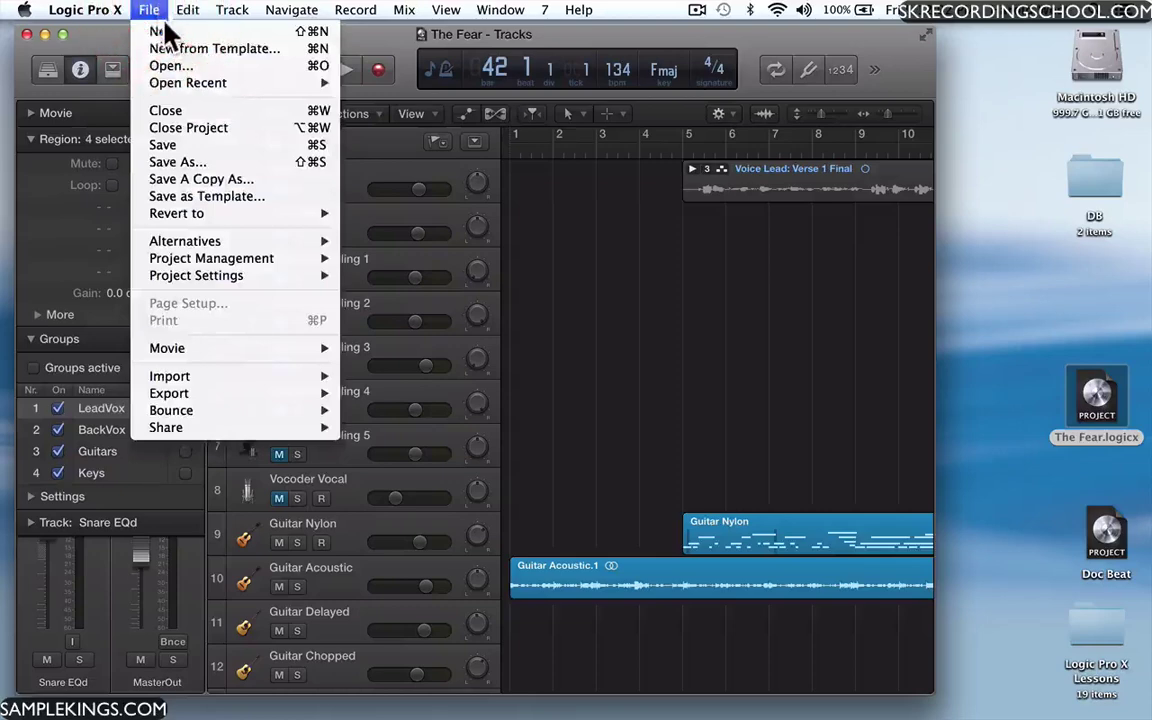
pyautogui.click(180, 160)
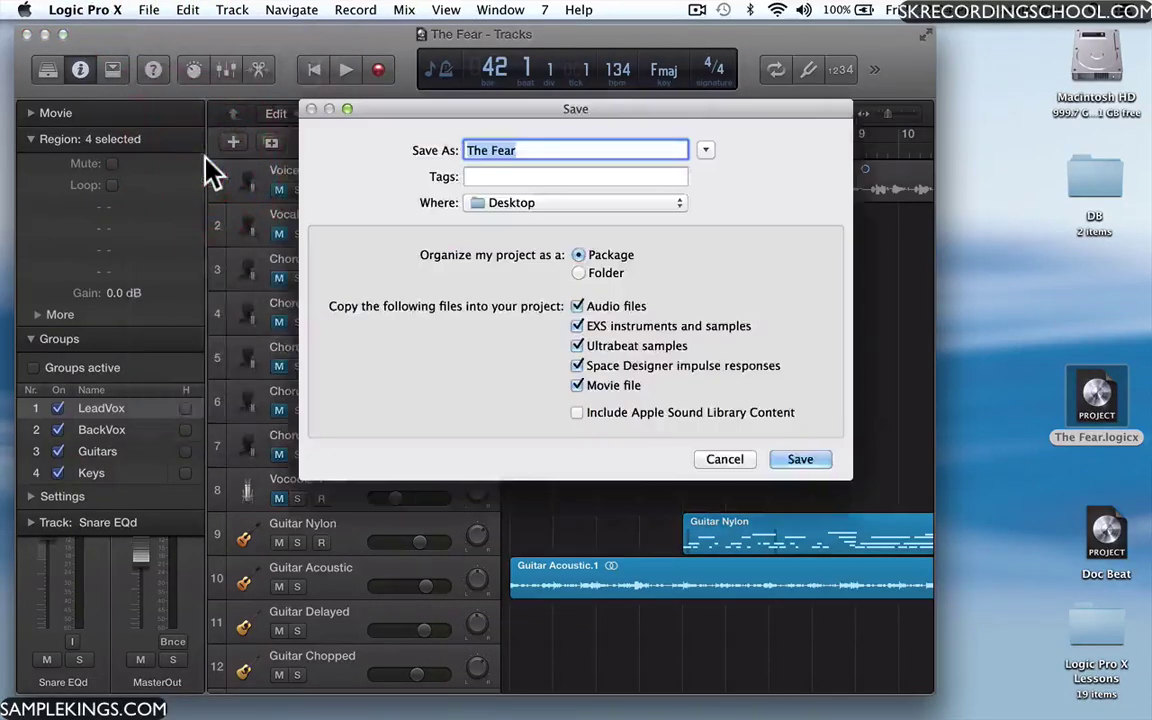
pyautogui.click(579, 274)
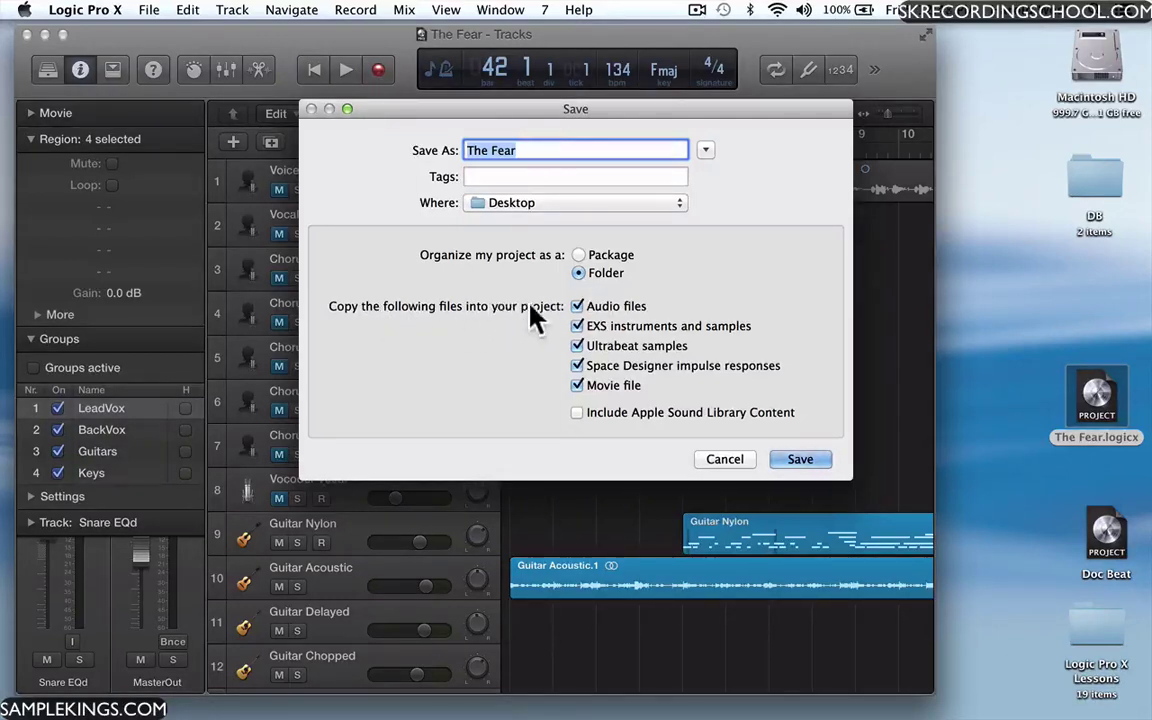
pyautogui.click(579, 308)
pyautogui.click(579, 308)
pyautogui.click(798, 460)
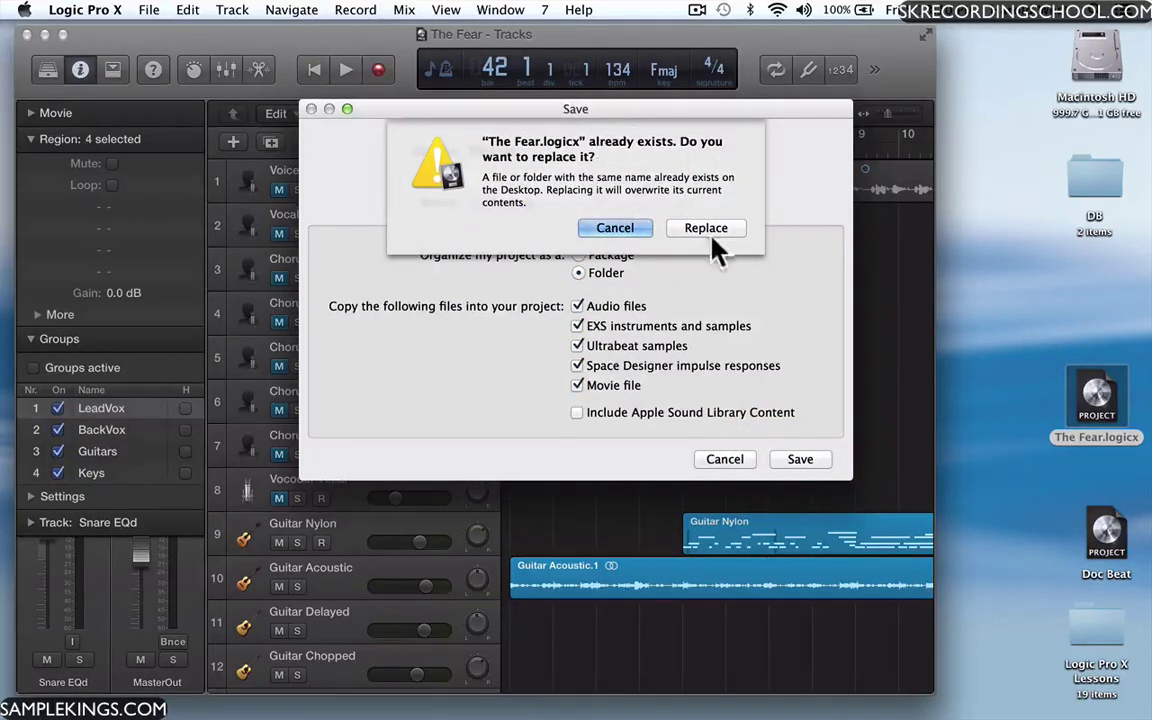
pyautogui.click(625, 230)
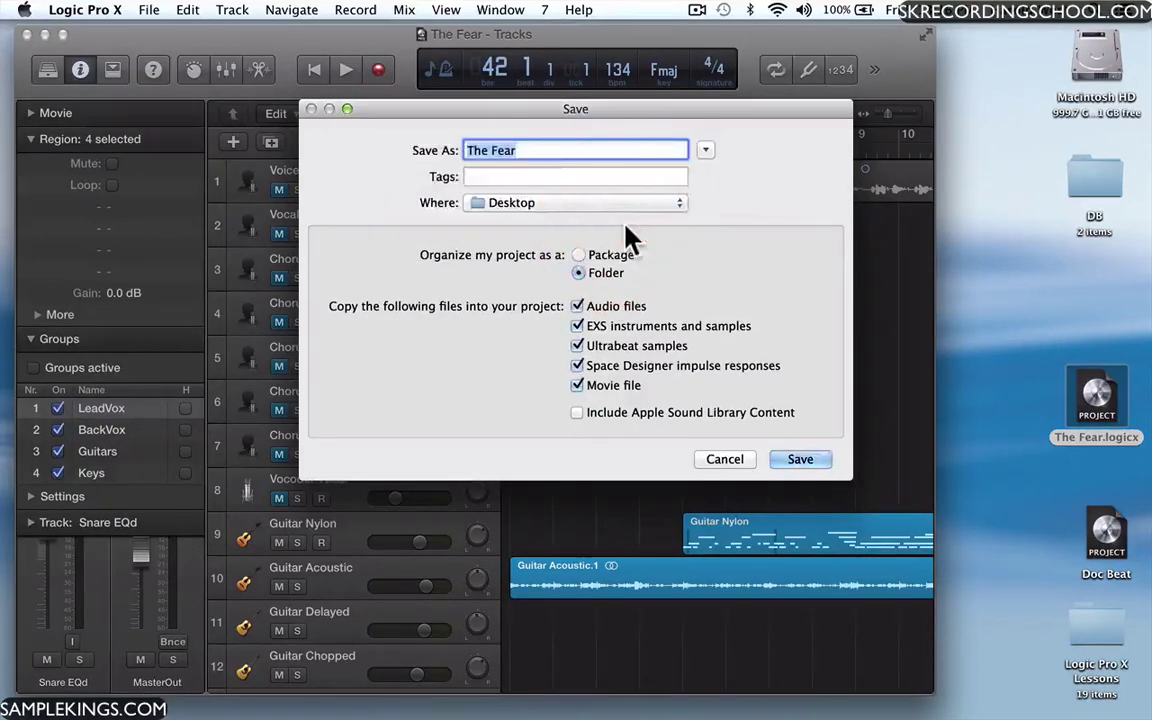
# In Finder, rename the existing The Fear.logicx on the Desktop as The Fear1.logicx
pyautogui.click(1090, 447)
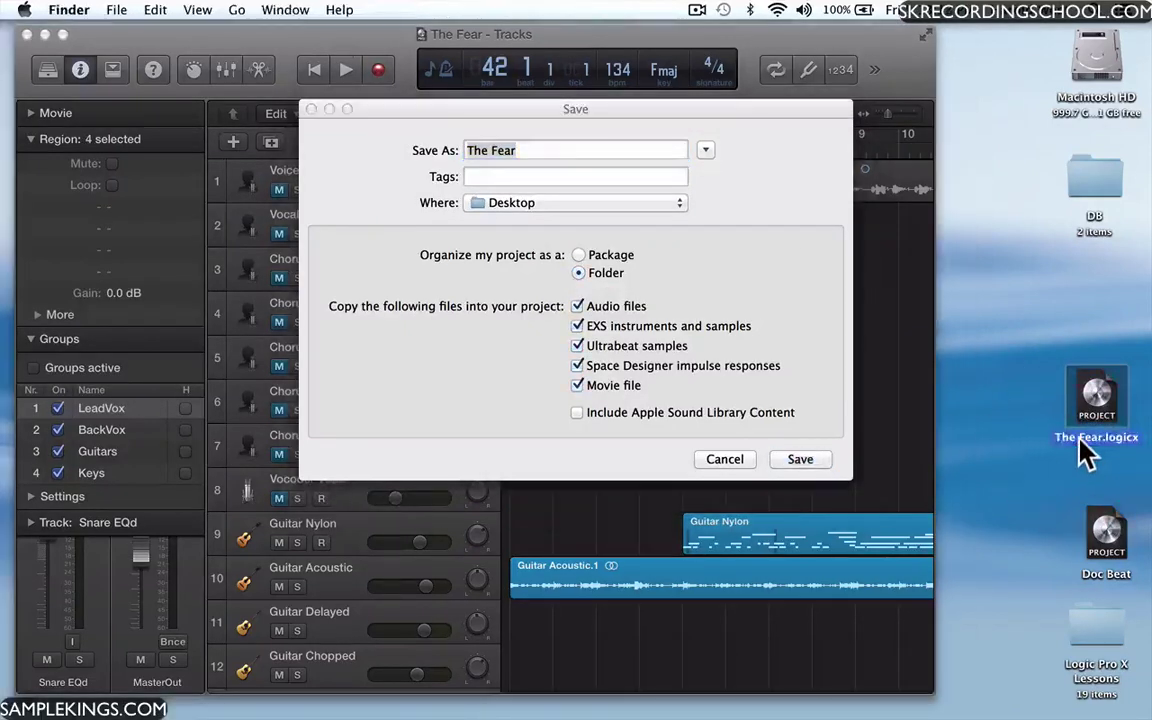
pyautogui.click(1082, 437)
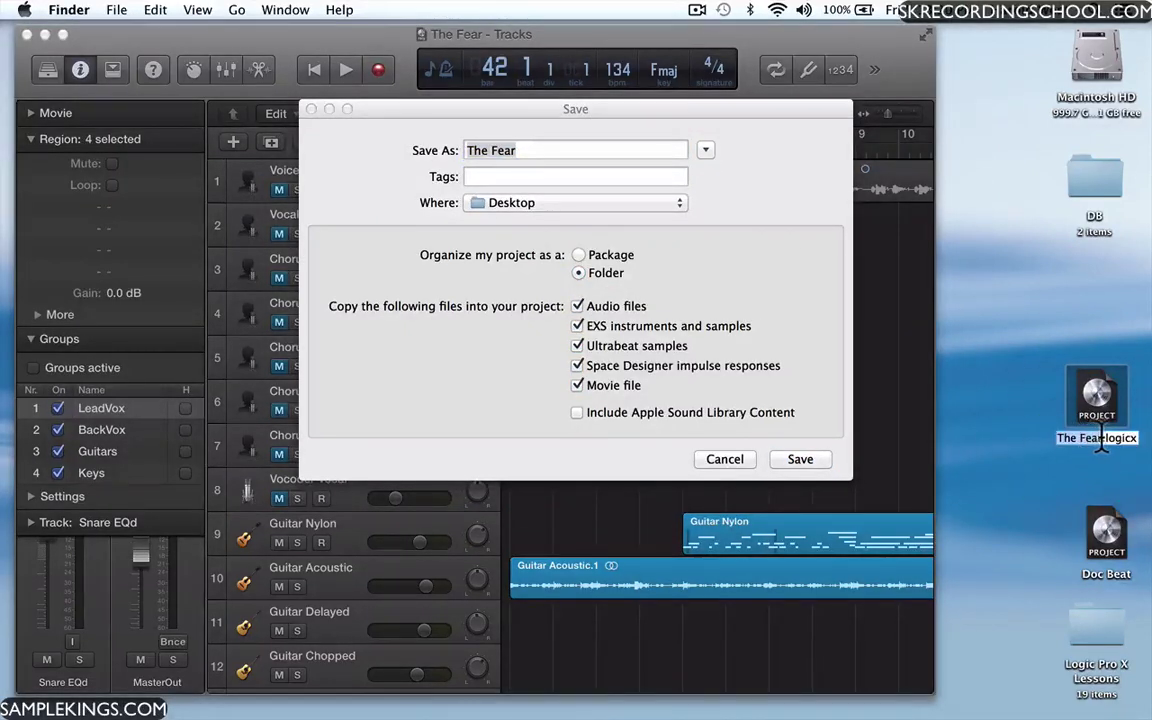
pyautogui.press('Escape')
pyautogui.write('1')
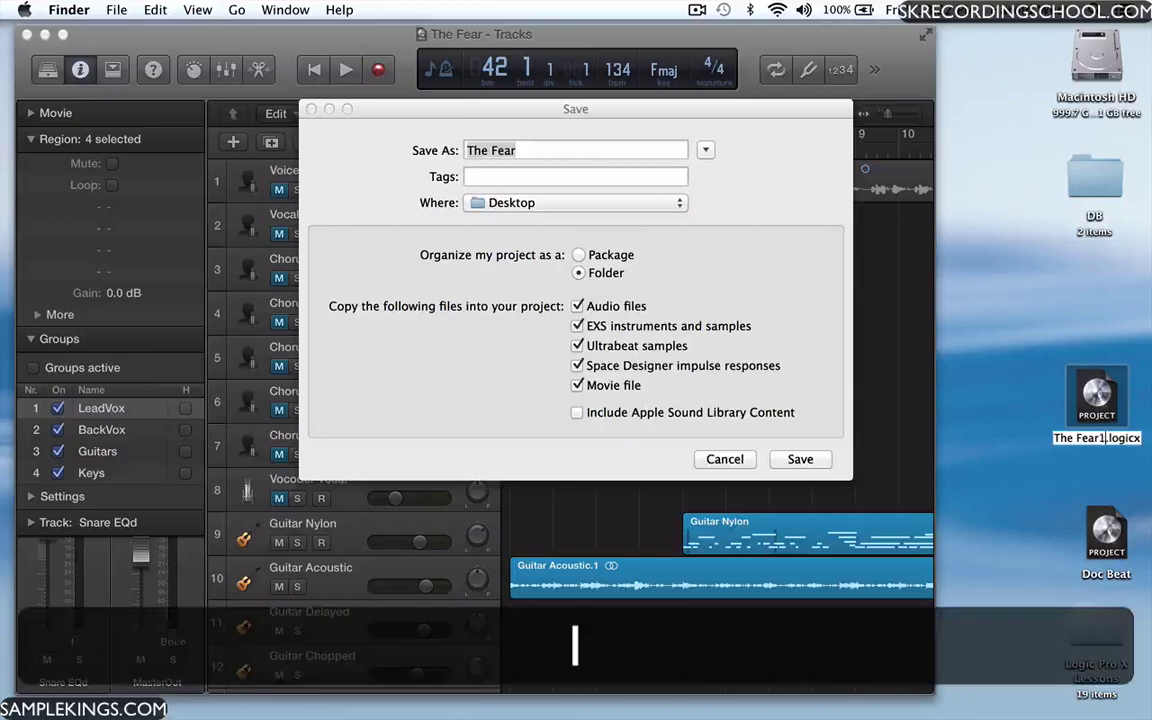
pyautogui.click(1098, 400)
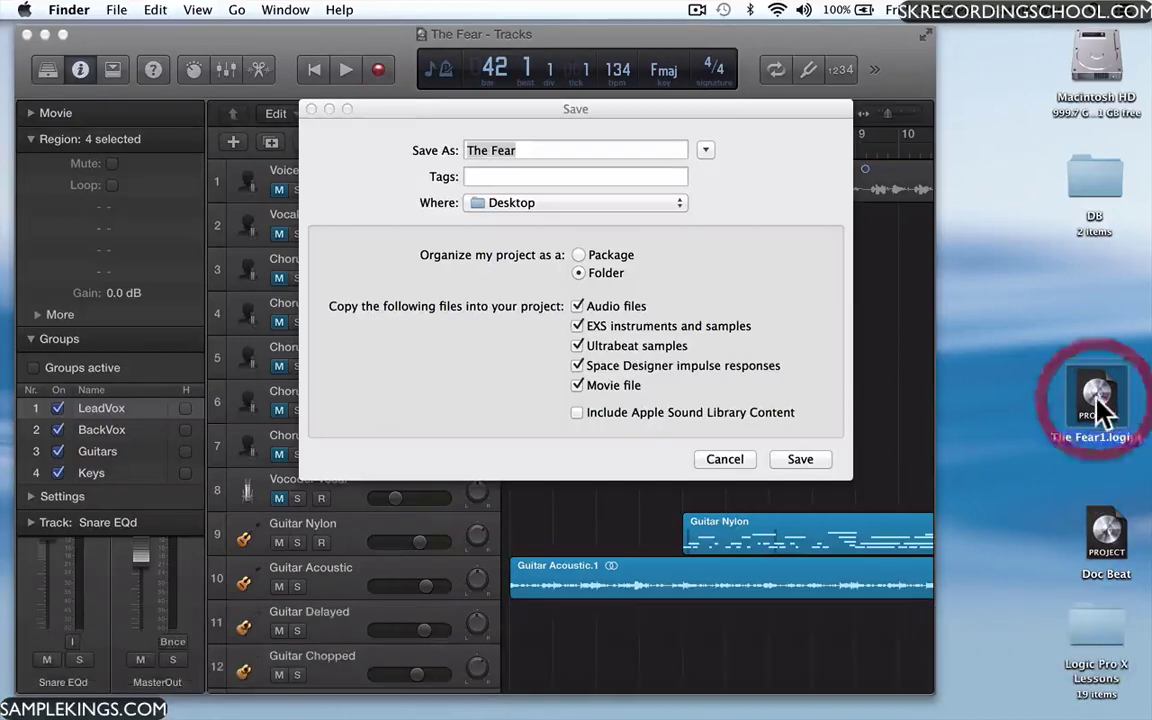
# Save the project from Logic Pro X as The Fear folder on the Desktop, and place the folder above the project files
pyautogui.click(725, 228)
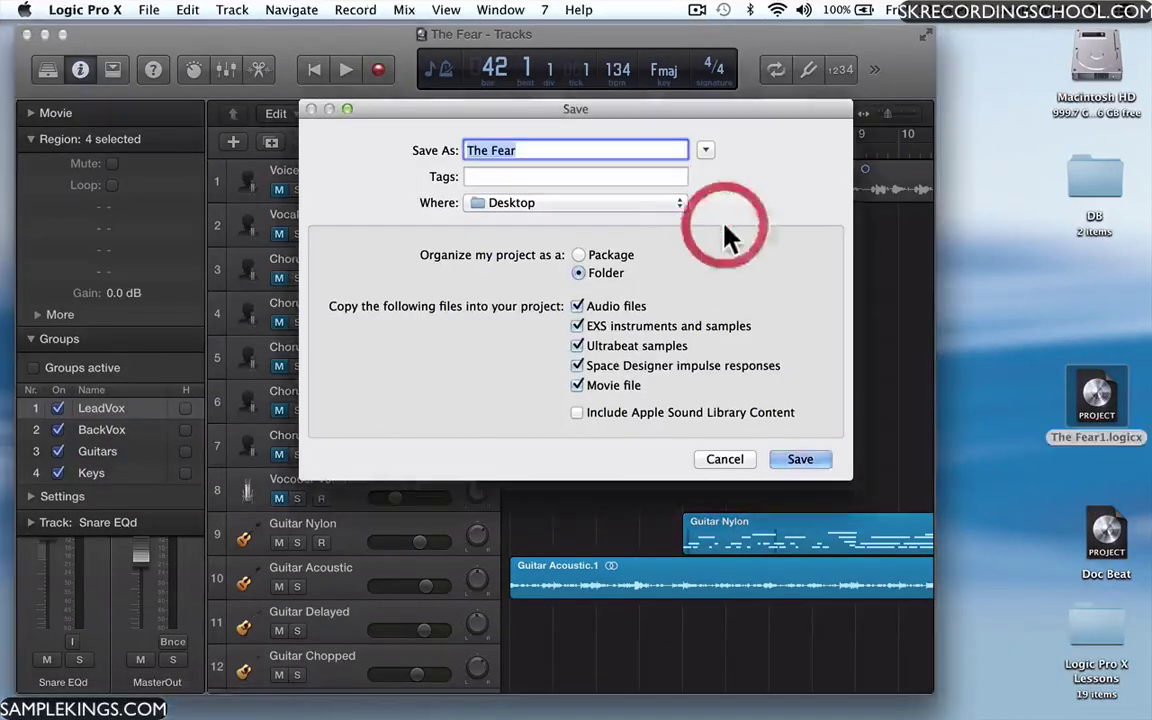
pyautogui.click(800, 461)
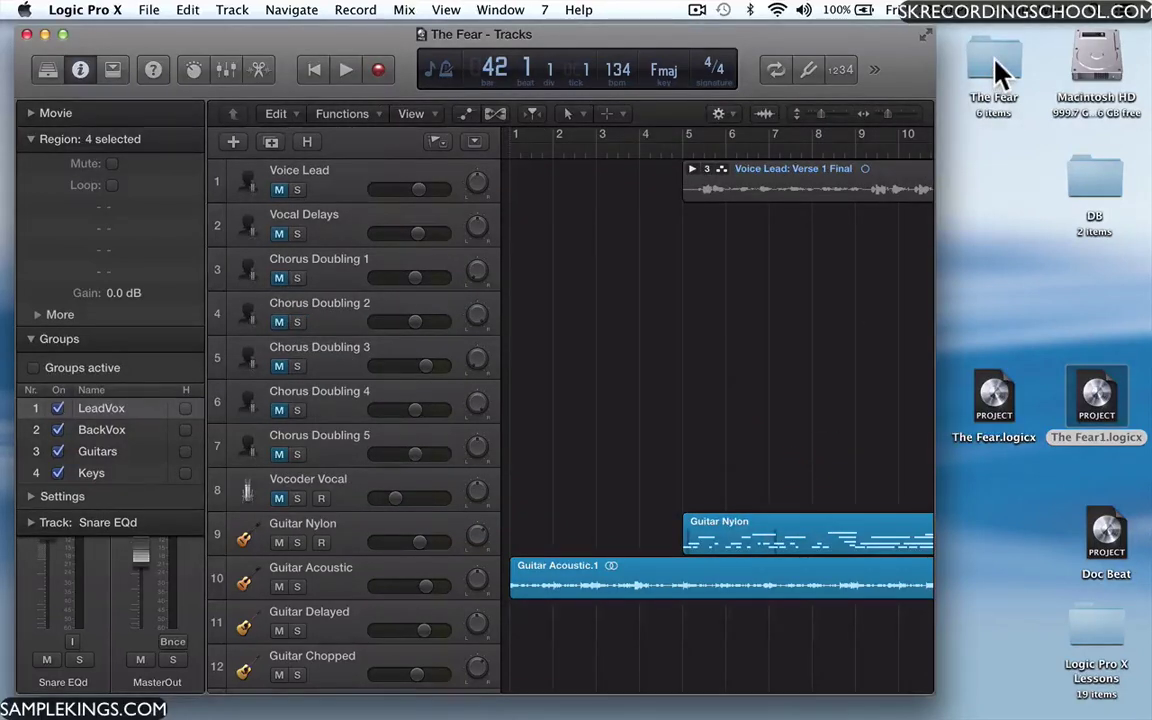
pyautogui.moveTo(1000, 72); pyautogui.dragTo(998, 300)
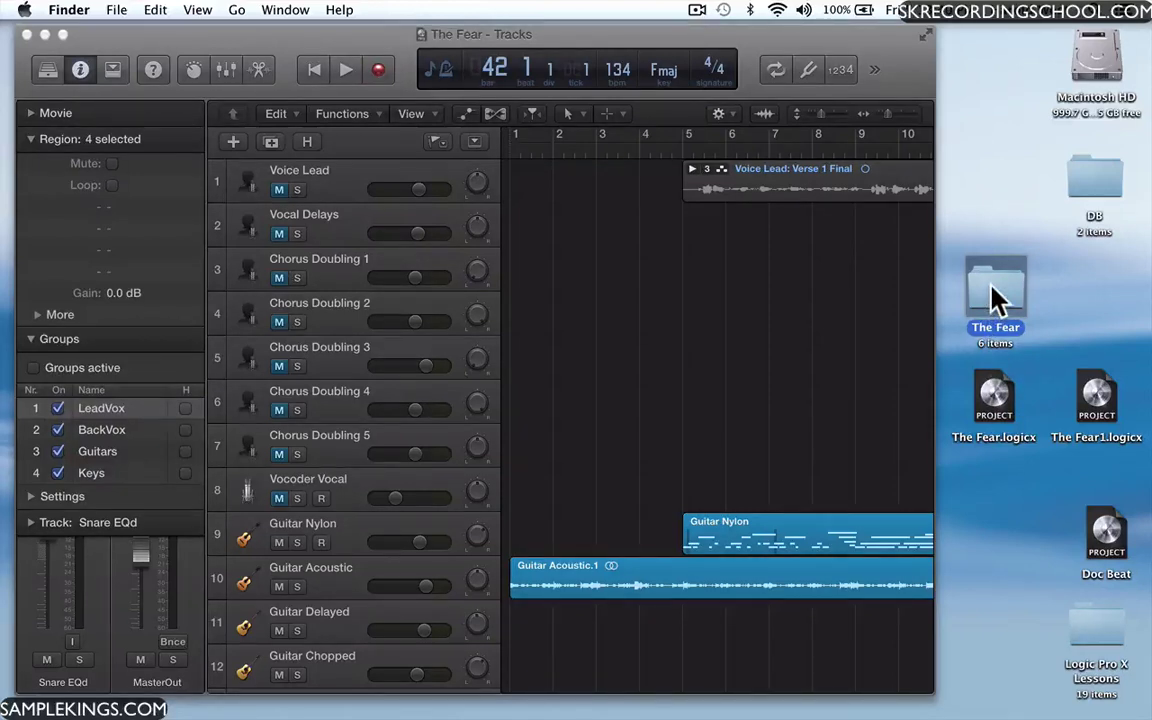
# In Finder, compare the file information of The Fear.logicx and The Fear1.logicx side by side, and close both info windows
pyautogui.rightClick(1000, 410)
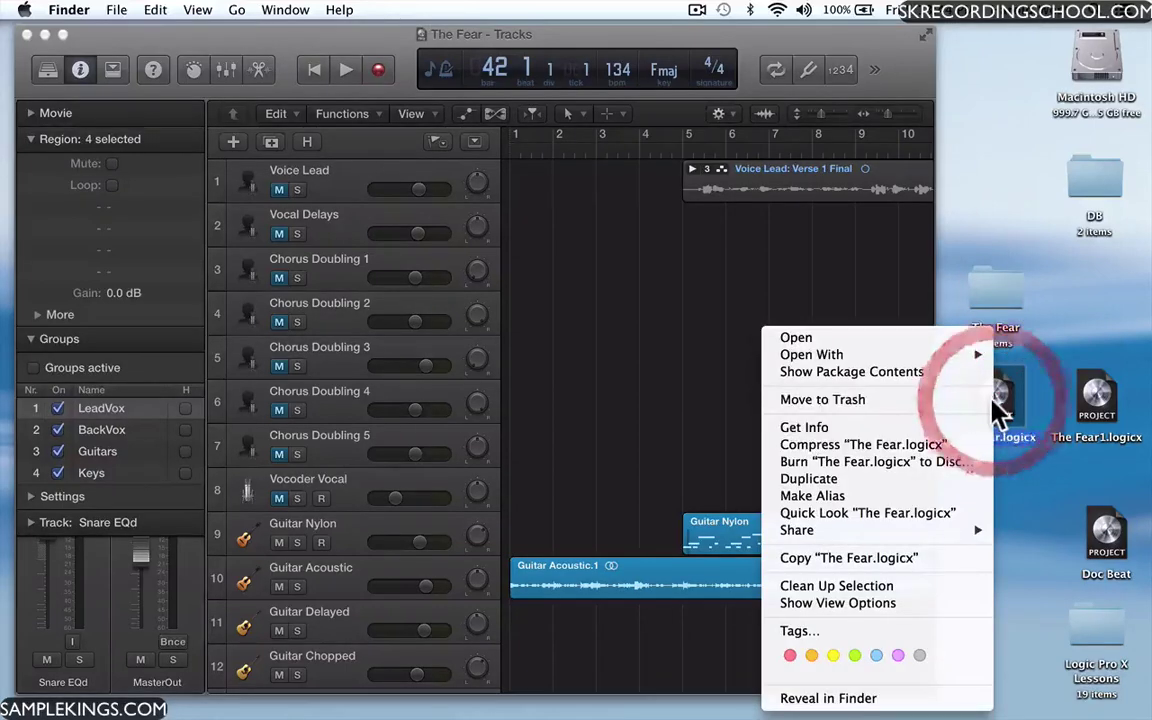
pyautogui.click(956, 432)
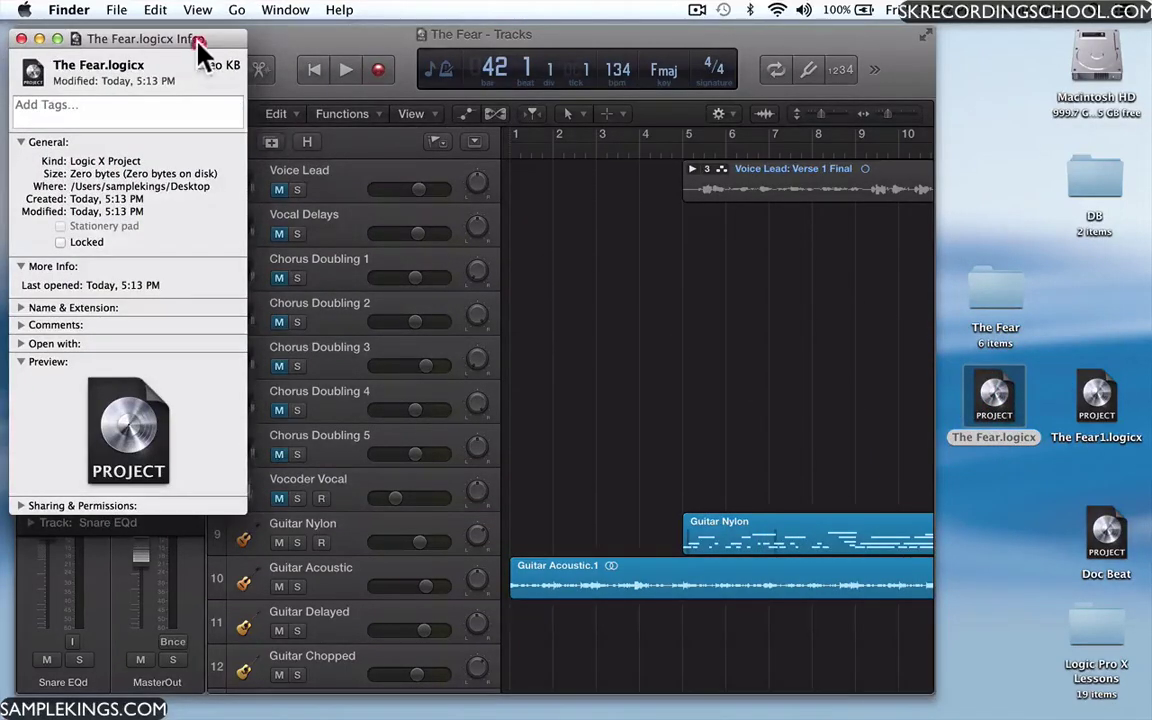
pyautogui.moveTo(176, 36); pyautogui.dragTo(620, 197)
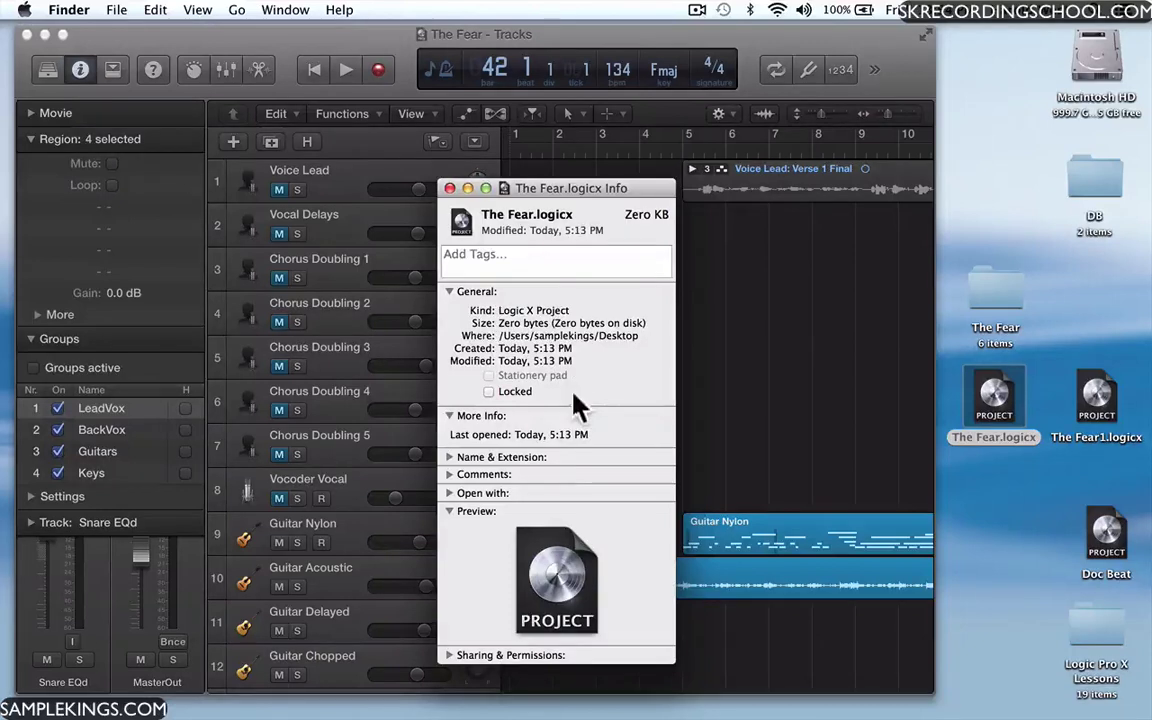
pyautogui.rightClick(1094, 395)
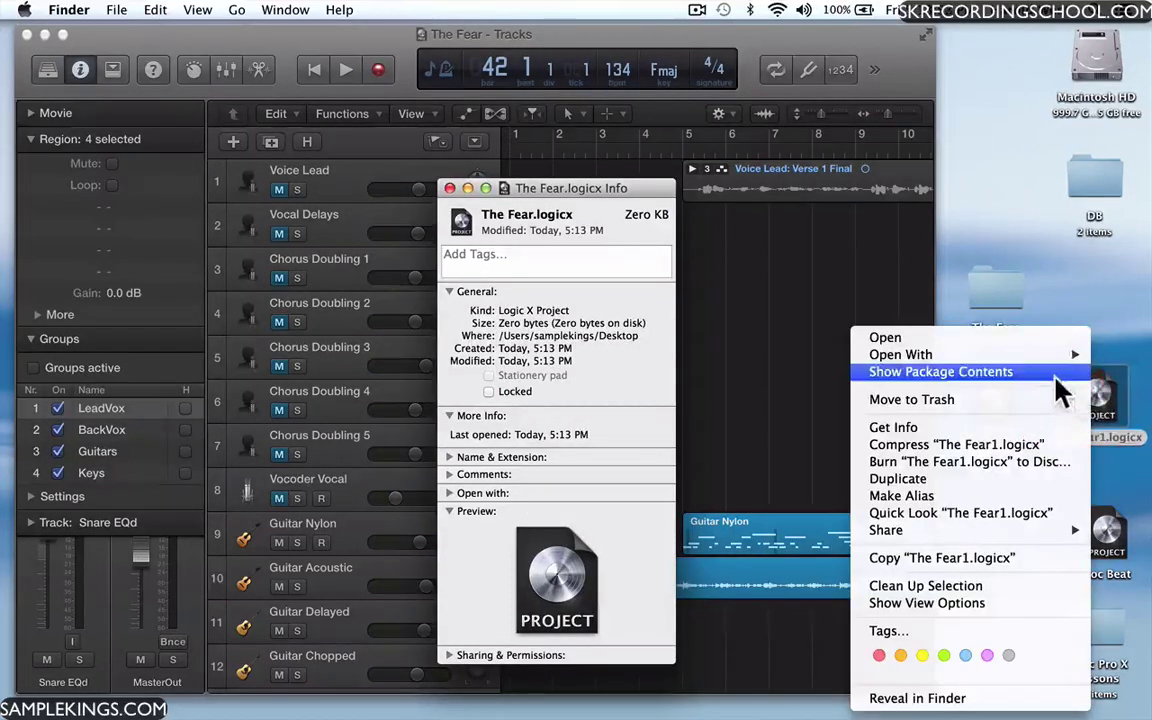
pyautogui.click(1030, 428)
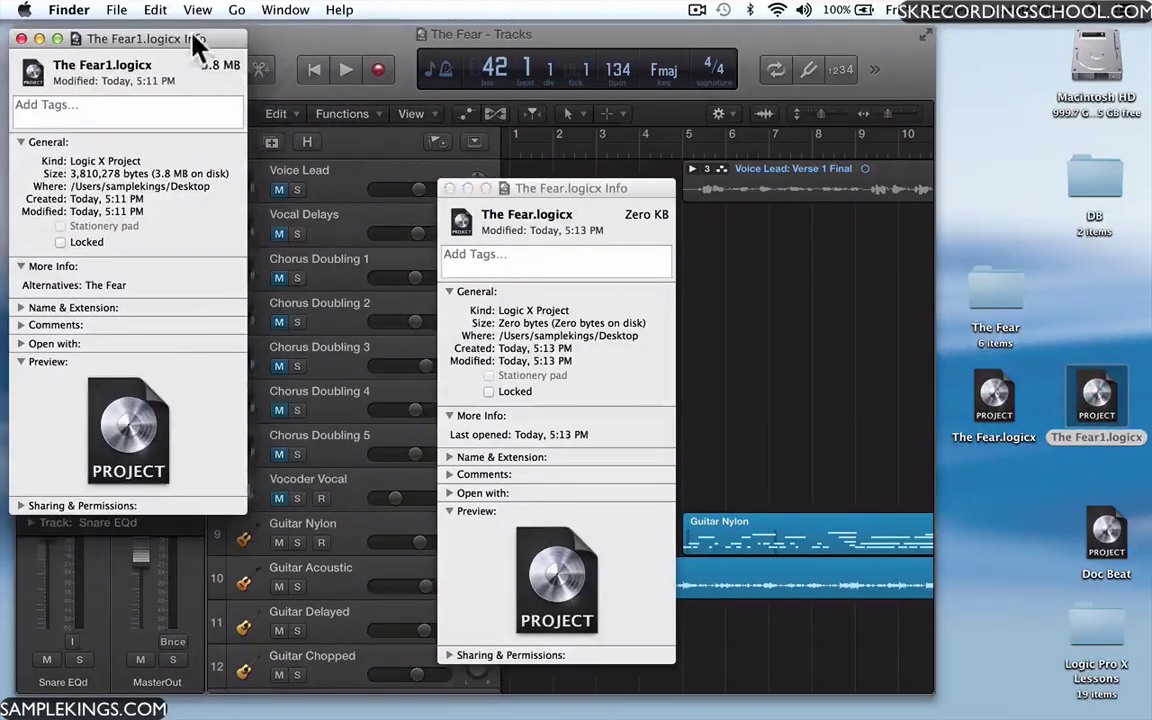
pyautogui.moveTo(193, 40); pyautogui.dragTo(885, 194)
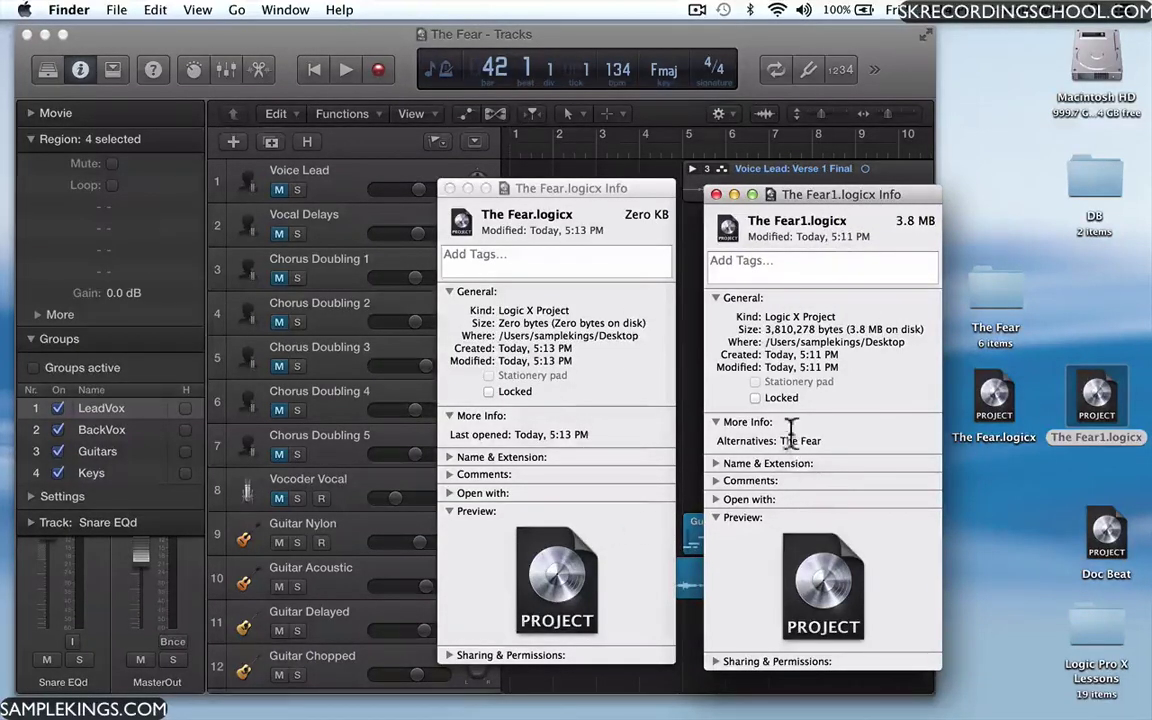
pyautogui.click(716, 194)
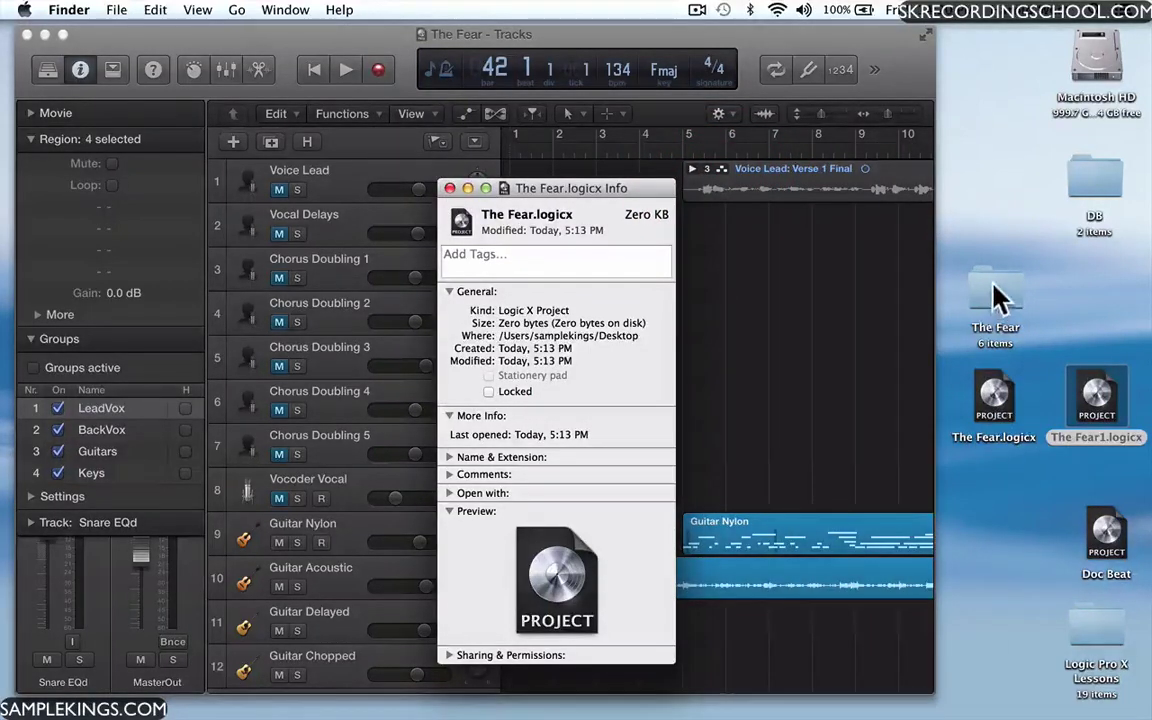
pyautogui.click(450, 188)
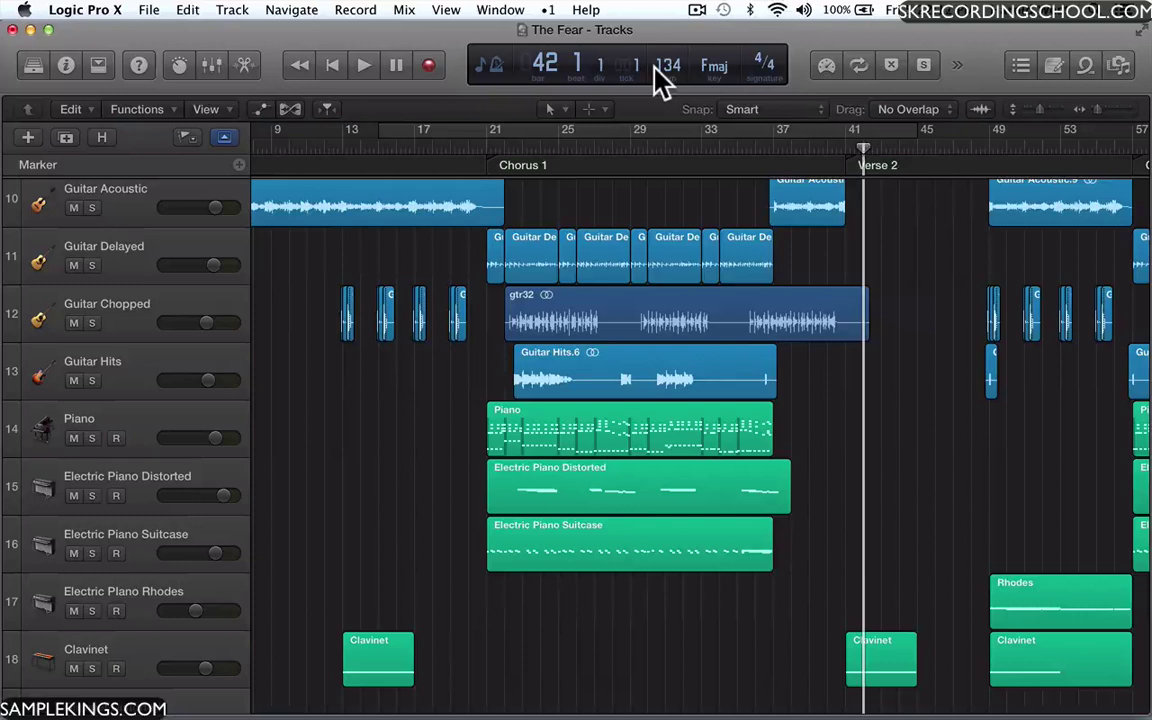
# In Logic Pro X, review the folder and copied-file options for saving The Fear under a new name, and cancel without saving
pyautogui.click(150, 10)
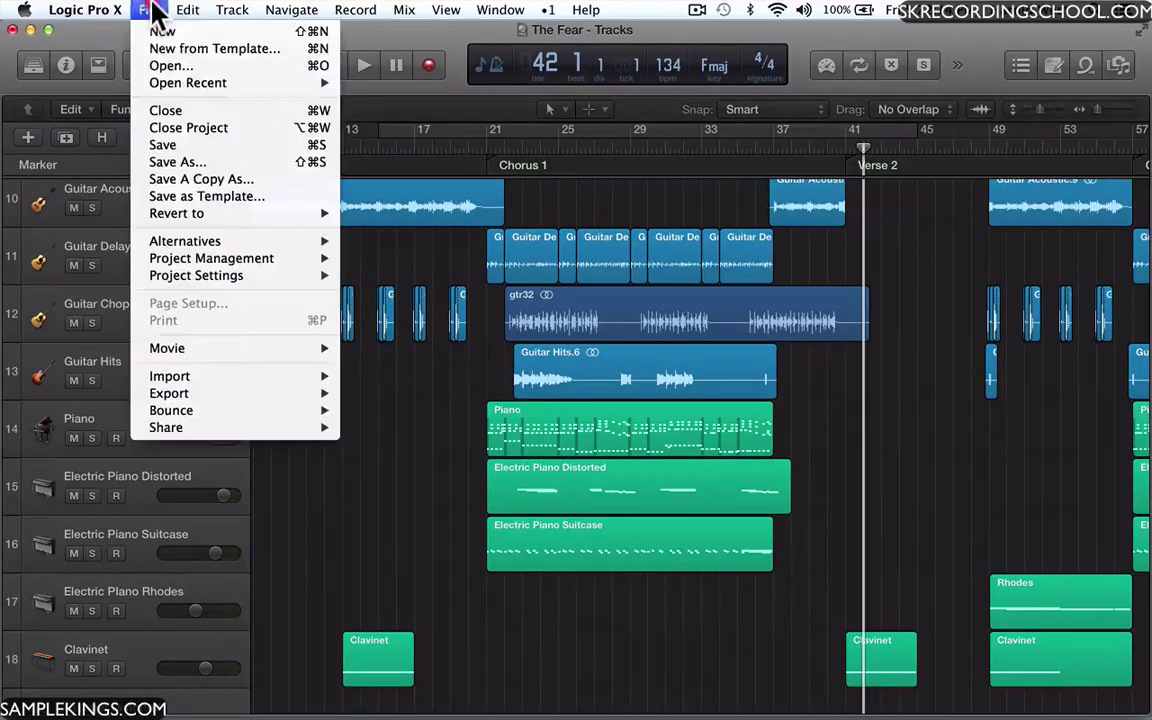
pyautogui.click(180, 163)
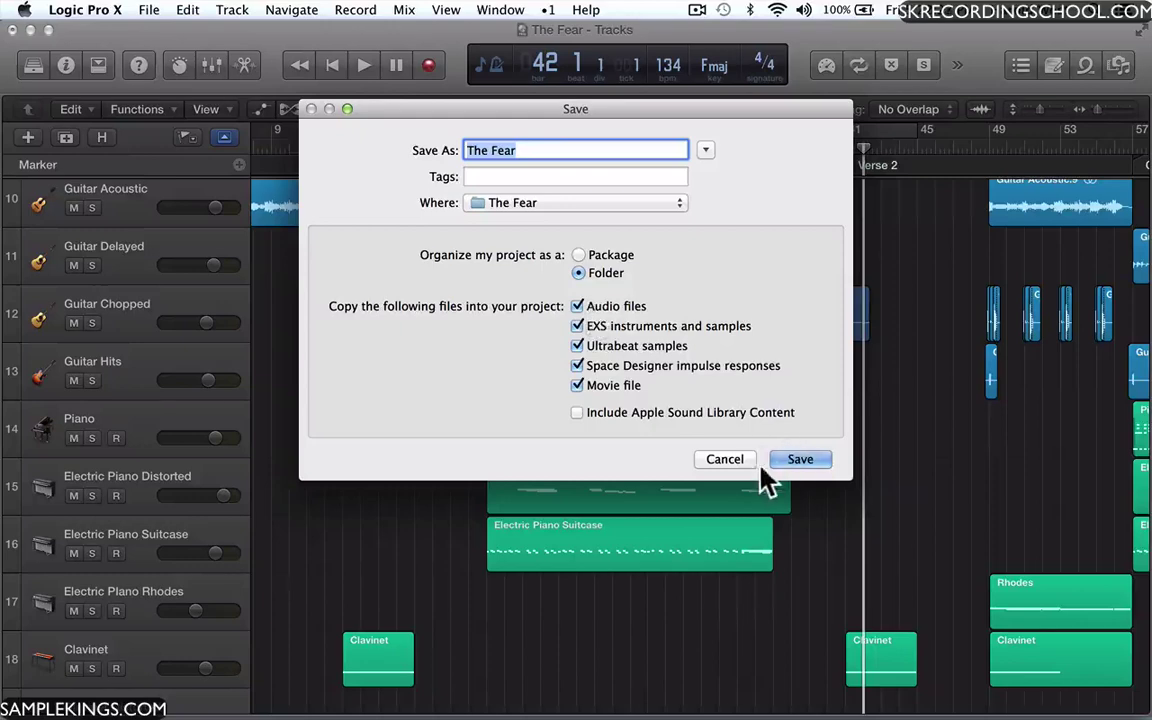
pyautogui.click(726, 466)
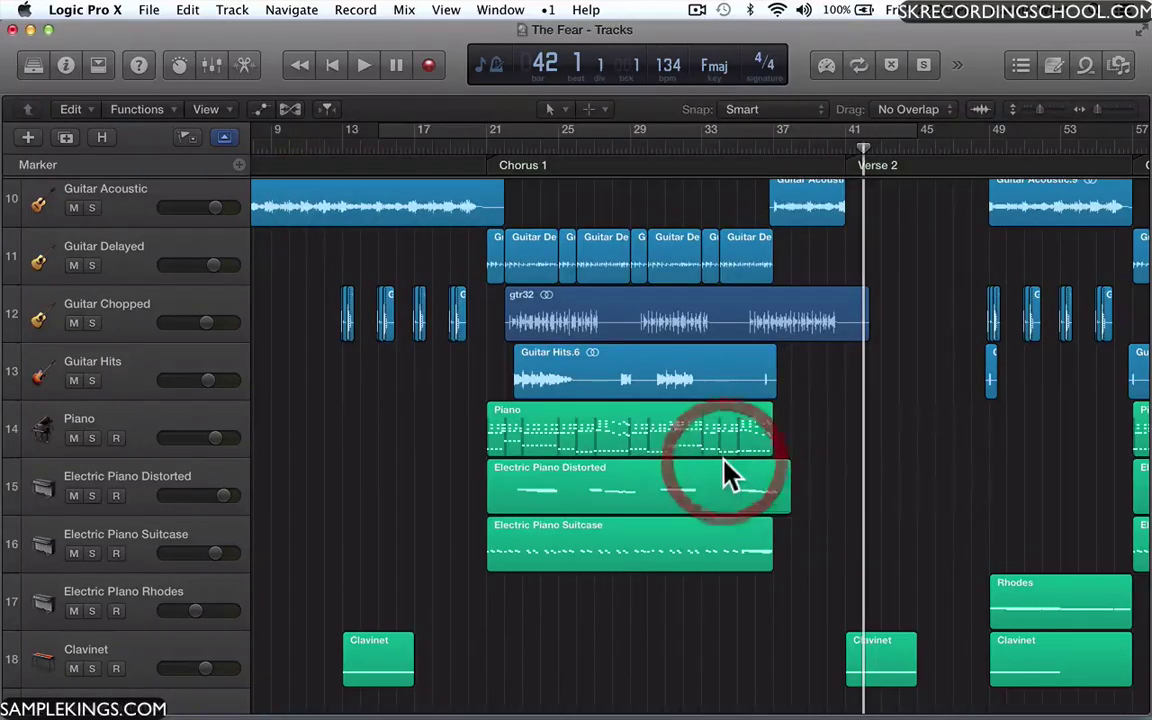
# Compare the storage paths of gtr32.aiff and the Vocal Lead audio files in the project's audio browser, and close the browser
pyautogui.click(1118, 66)
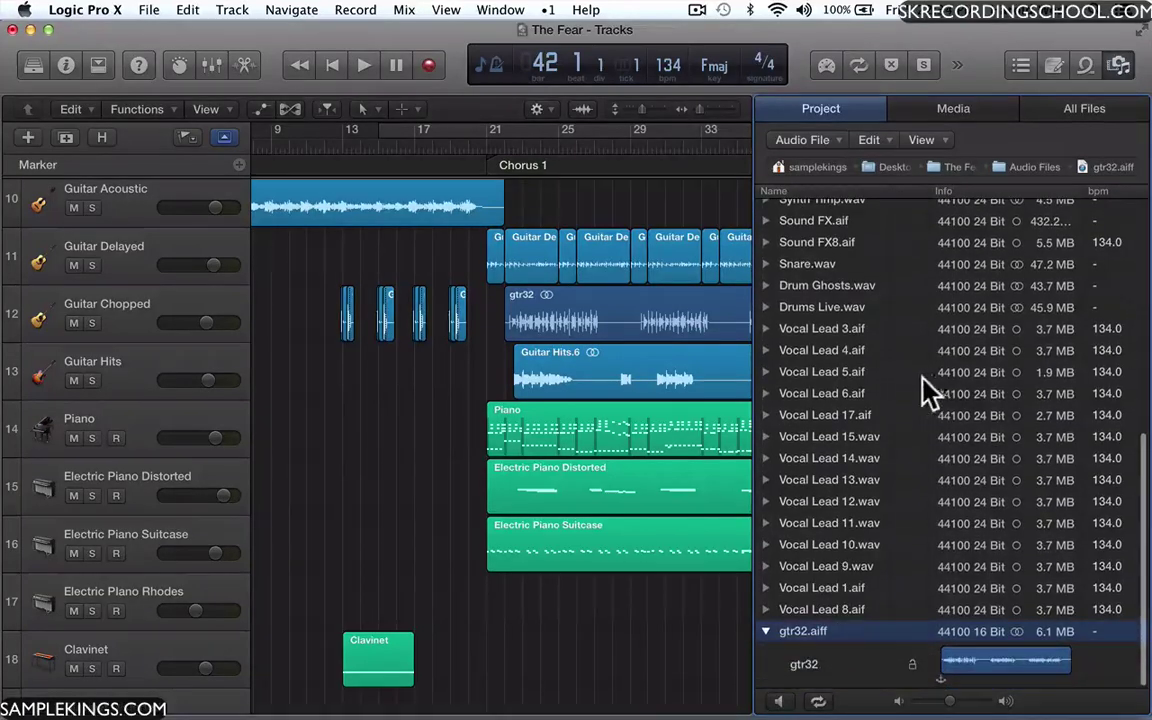
pyautogui.click(845, 522)
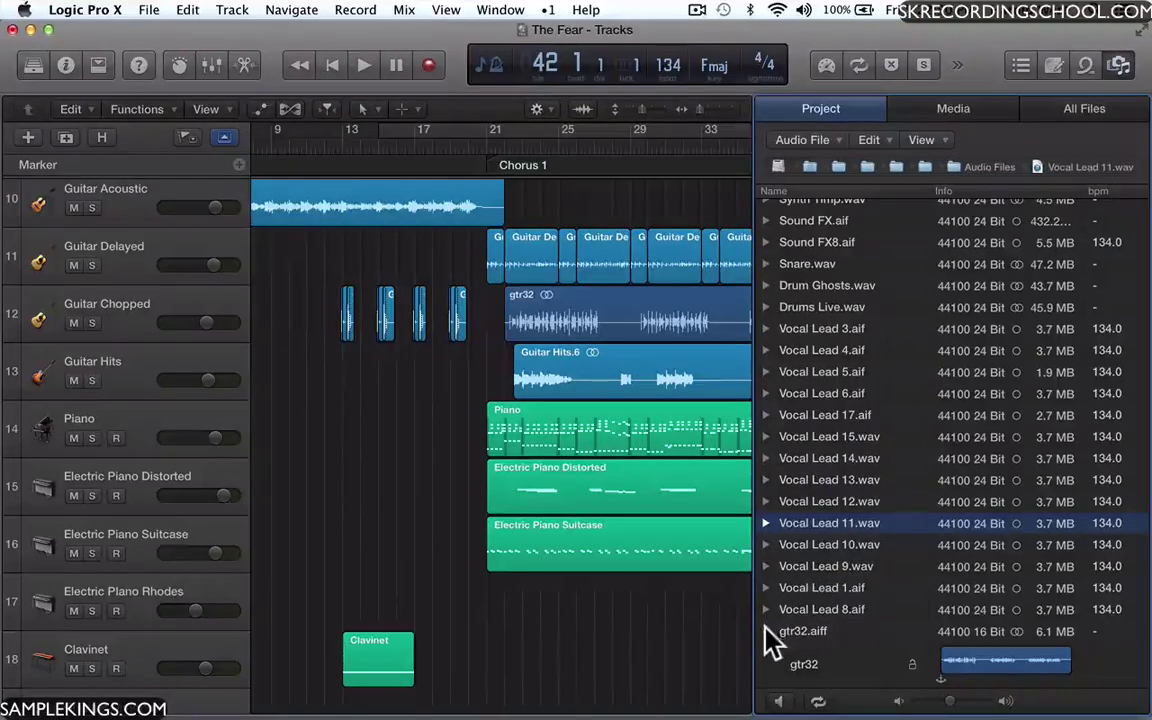
pyautogui.click(764, 655)
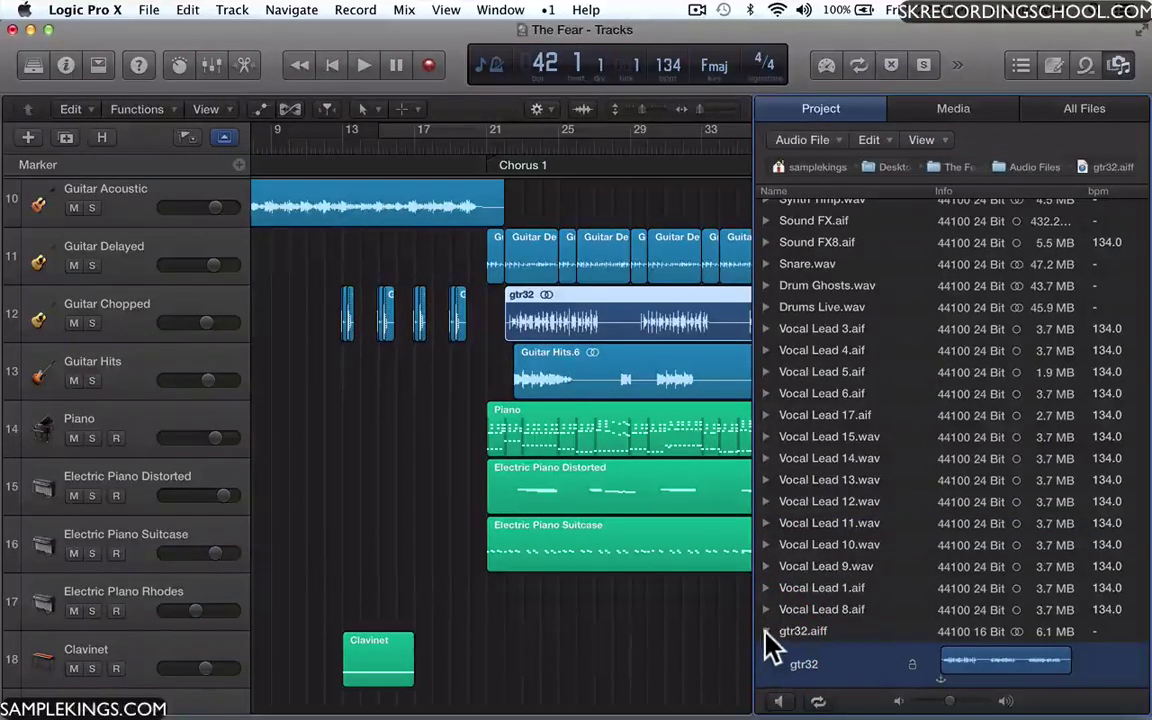
pyautogui.click(766, 631)
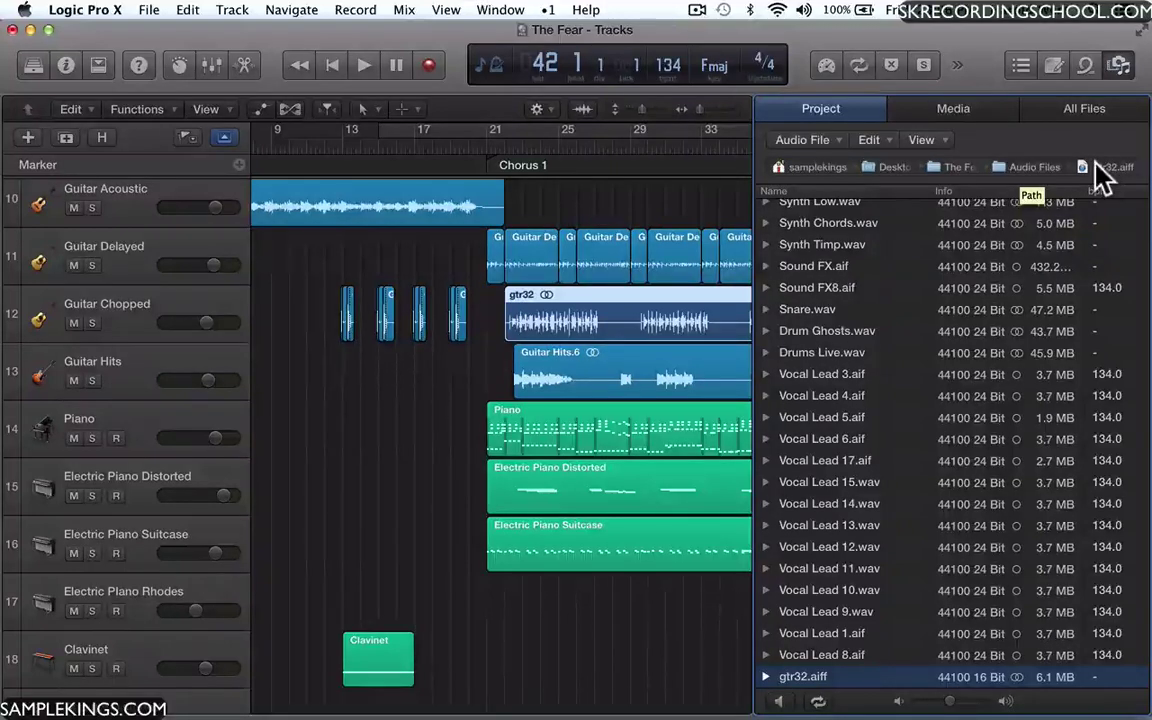
pyautogui.click(805, 636)
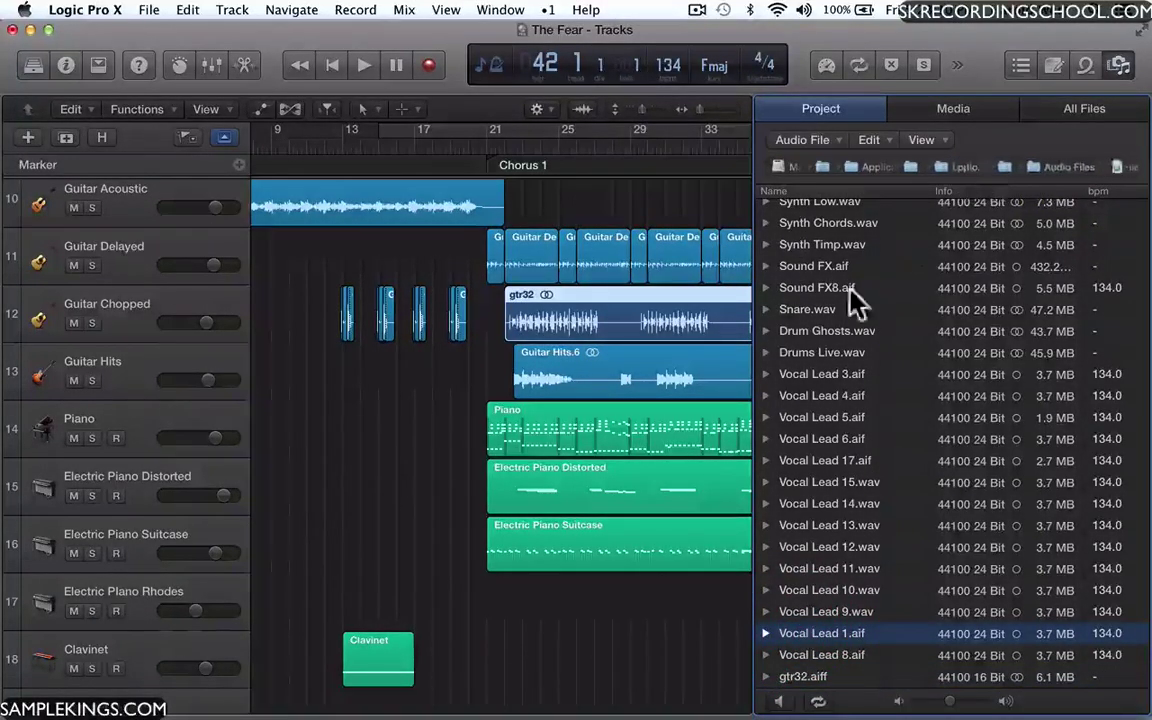
pyautogui.click(808, 679)
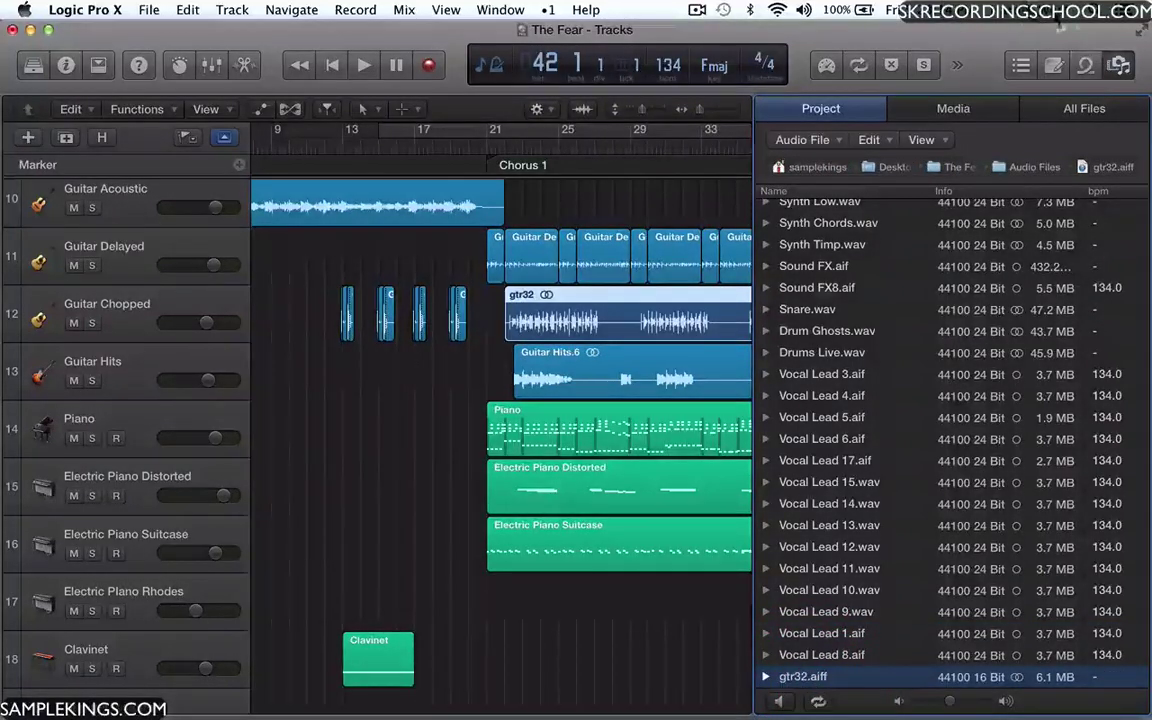
pyautogui.click(1120, 66)
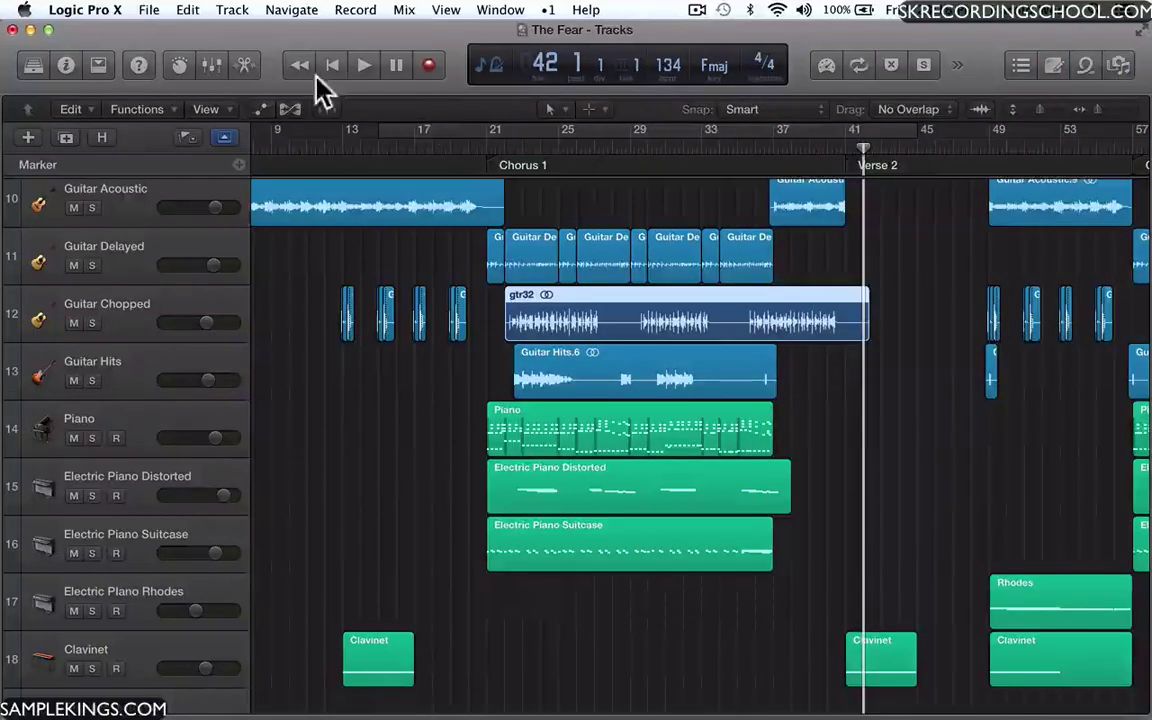
# Open the Consolidate options for copying the project's assets into The Fear
pyautogui.click(149, 11)
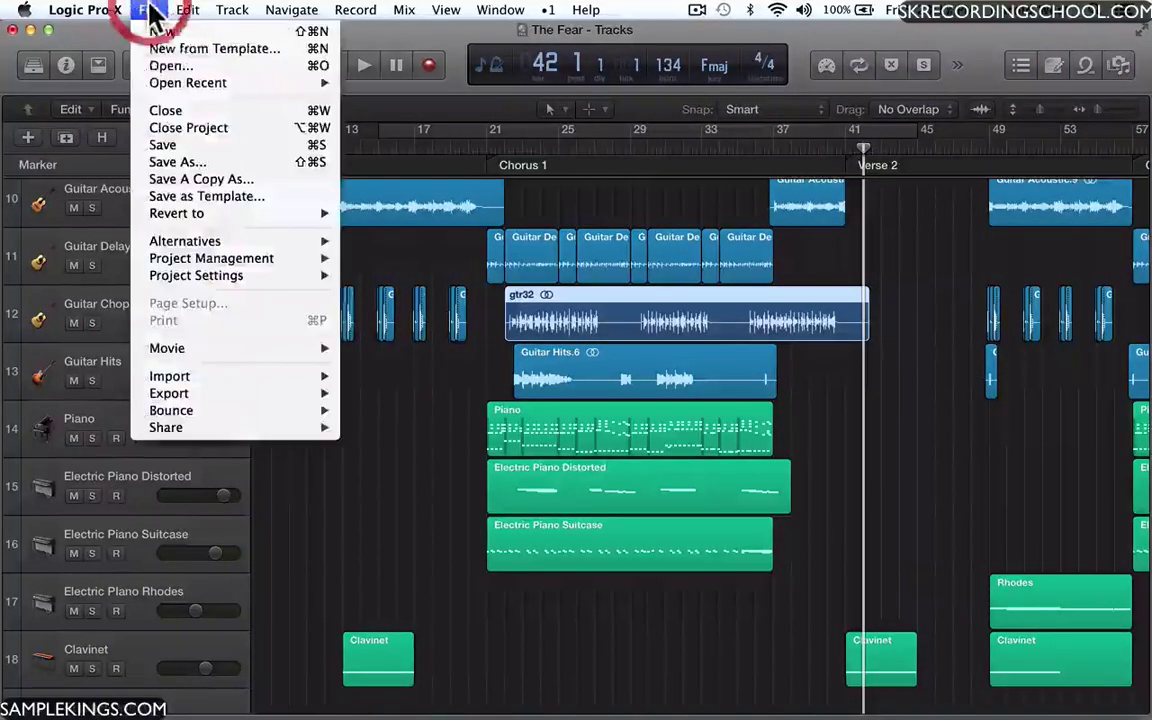
pyautogui.moveTo(185, 258)
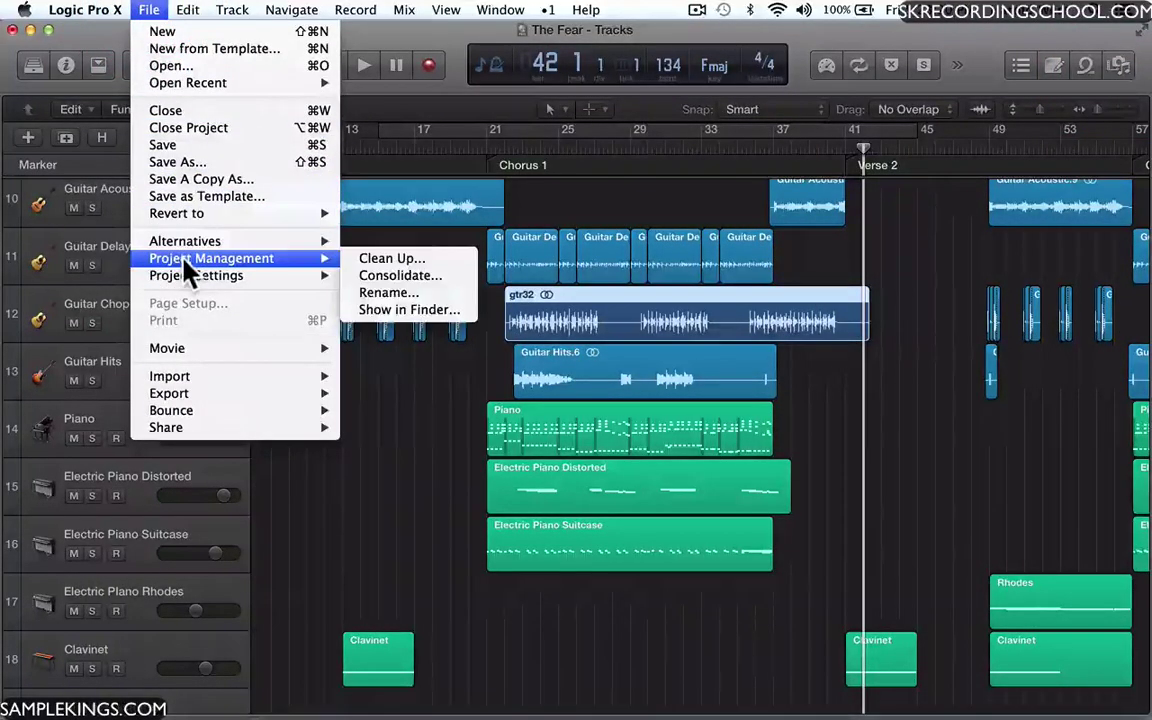
pyautogui.click(382, 278)
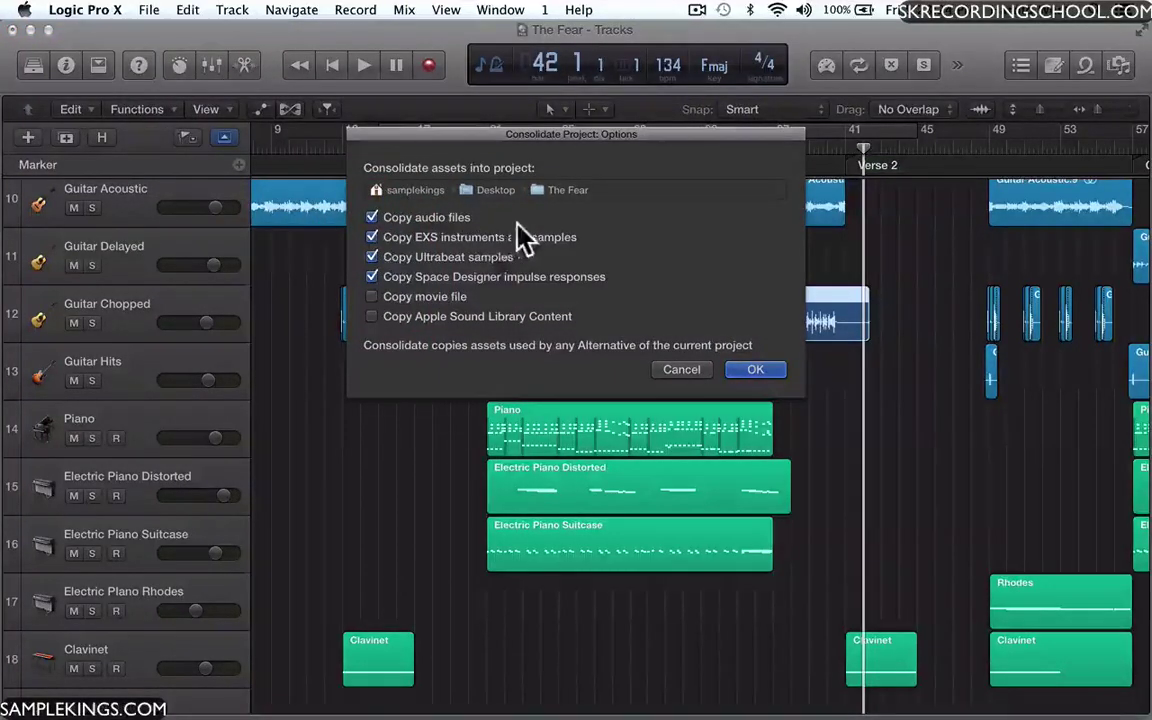
# Consolidate the project with only audio files copied, excluding EXS instruments and samples, Ultrabeat samples and Space Designer impulse responses
pyautogui.click(370, 237)
pyautogui.click(370, 257)
pyautogui.click(371, 277)
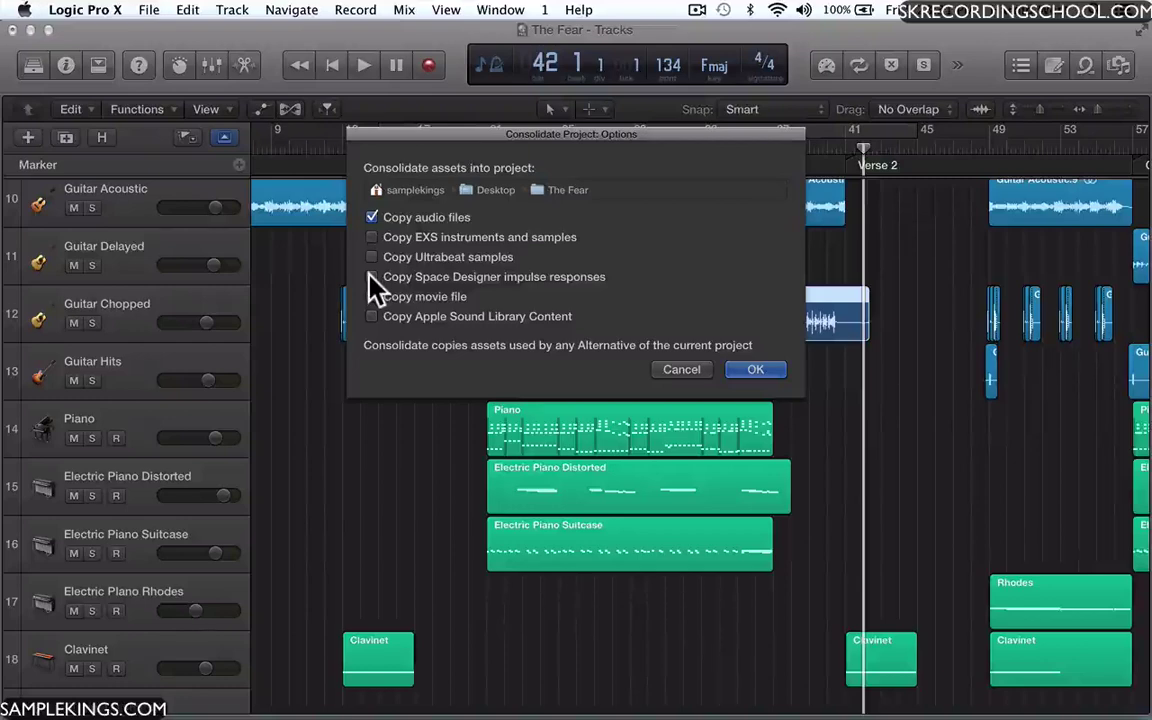
pyautogui.click(762, 376)
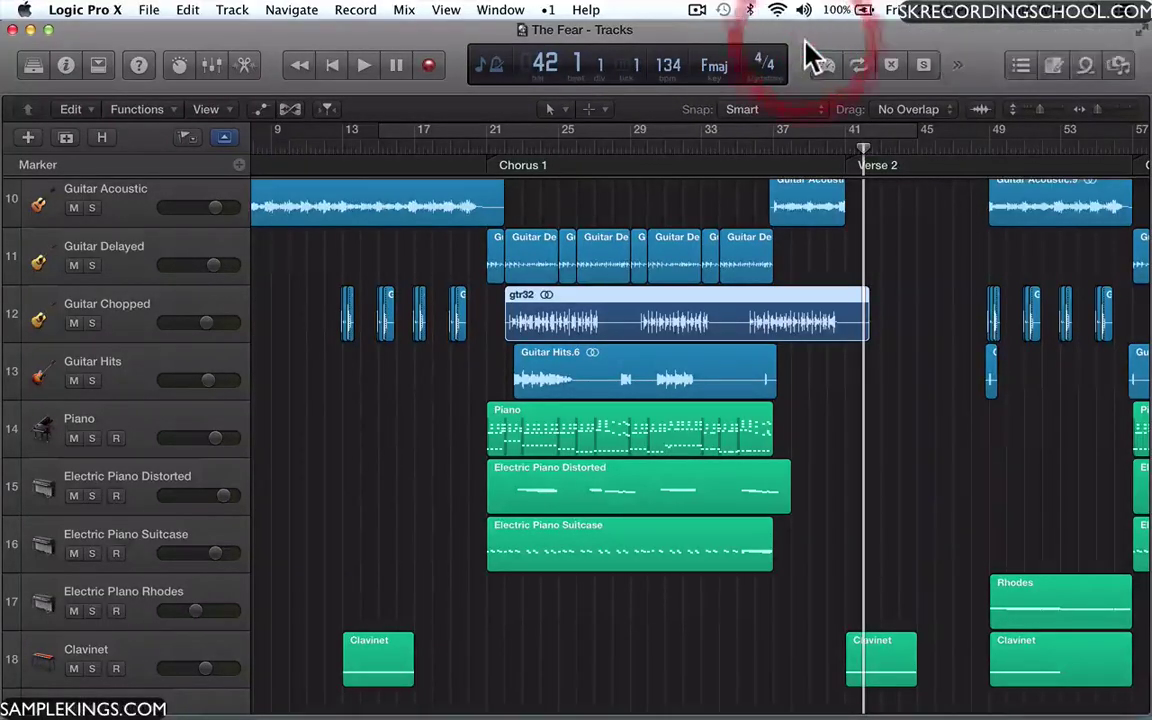
# Show the project's audio file list and select a file near its end
pyautogui.click(1119, 66)
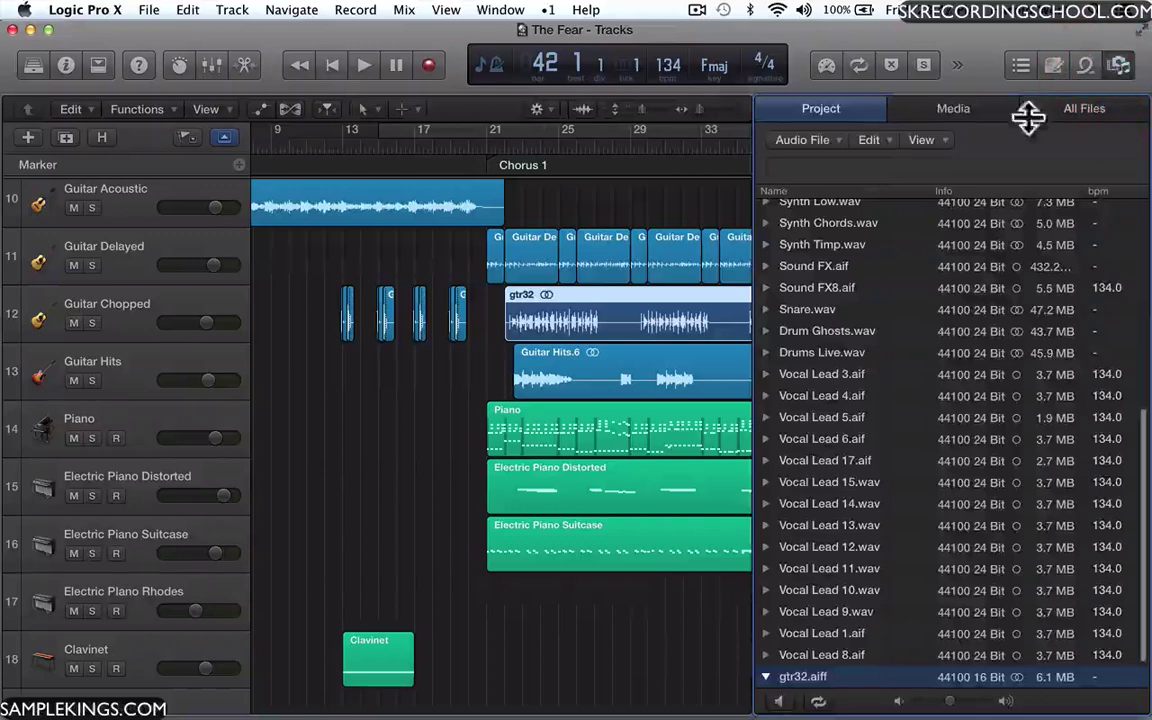
pyautogui.click(800, 656)
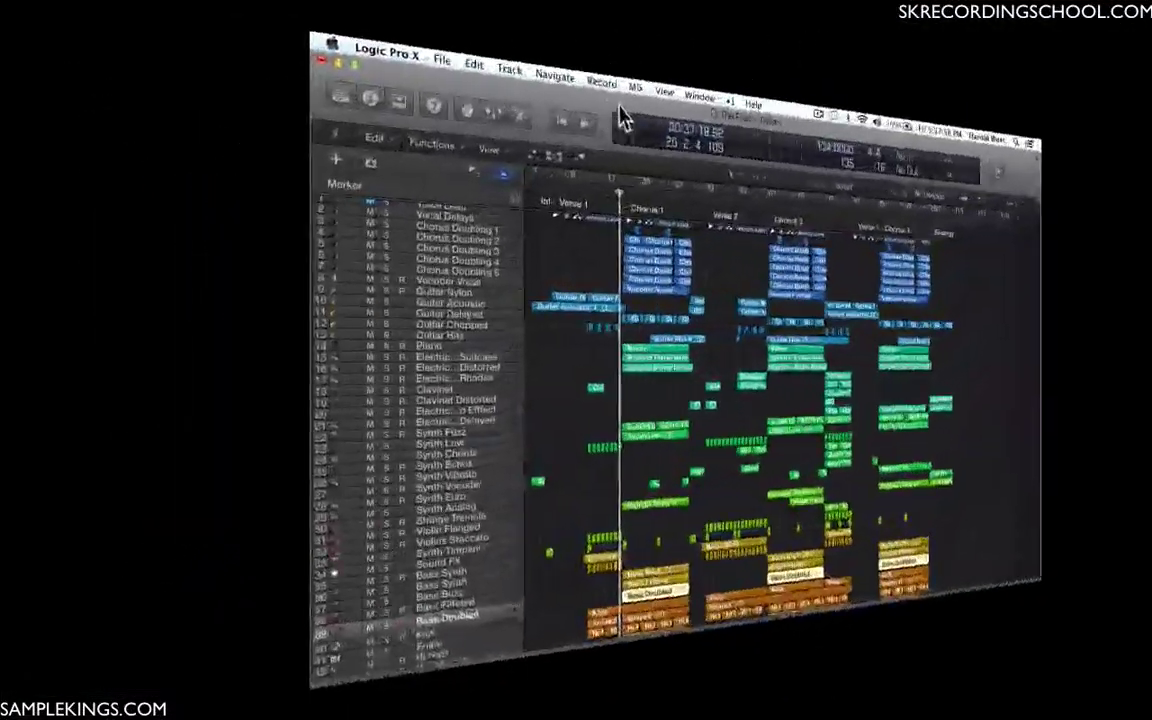
# Cut the regions from mid Verse 2 through Chorus 2 on tracks Vocal Delays to Bass Doubled, erasing their automation data
pyautogui.scroll(1, 271, 330)
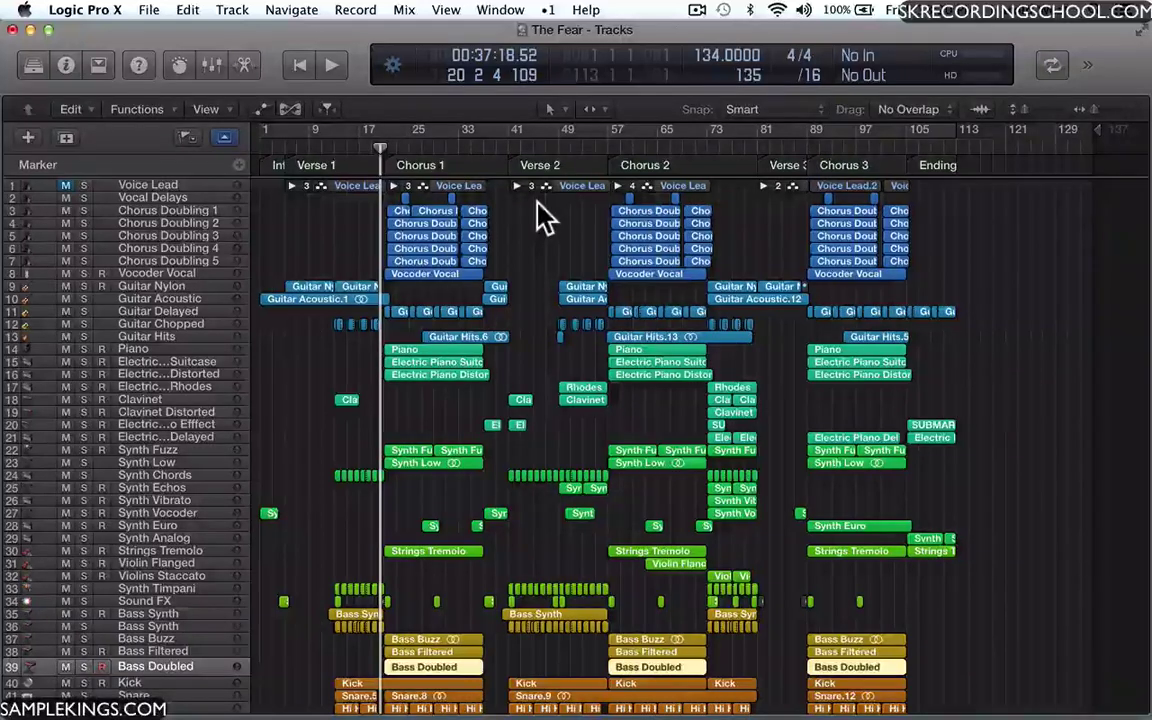
pyautogui.moveTo(534, 199); pyautogui.dragTo(764, 689)
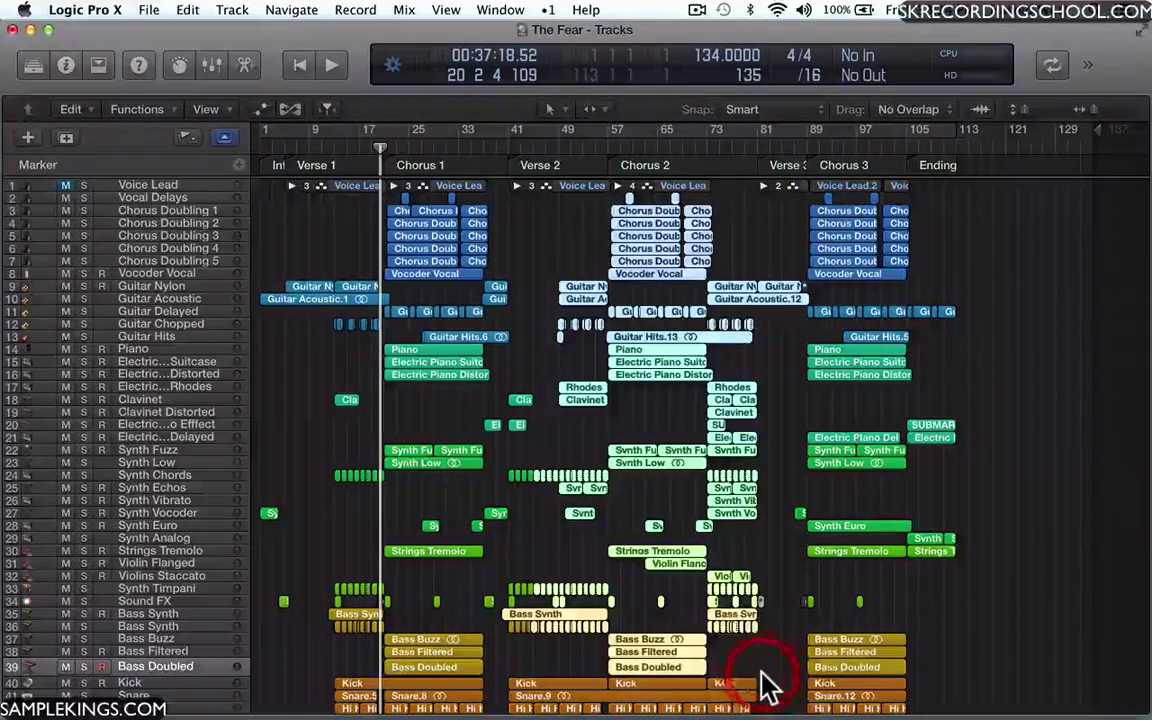
pyautogui.press('super+x')
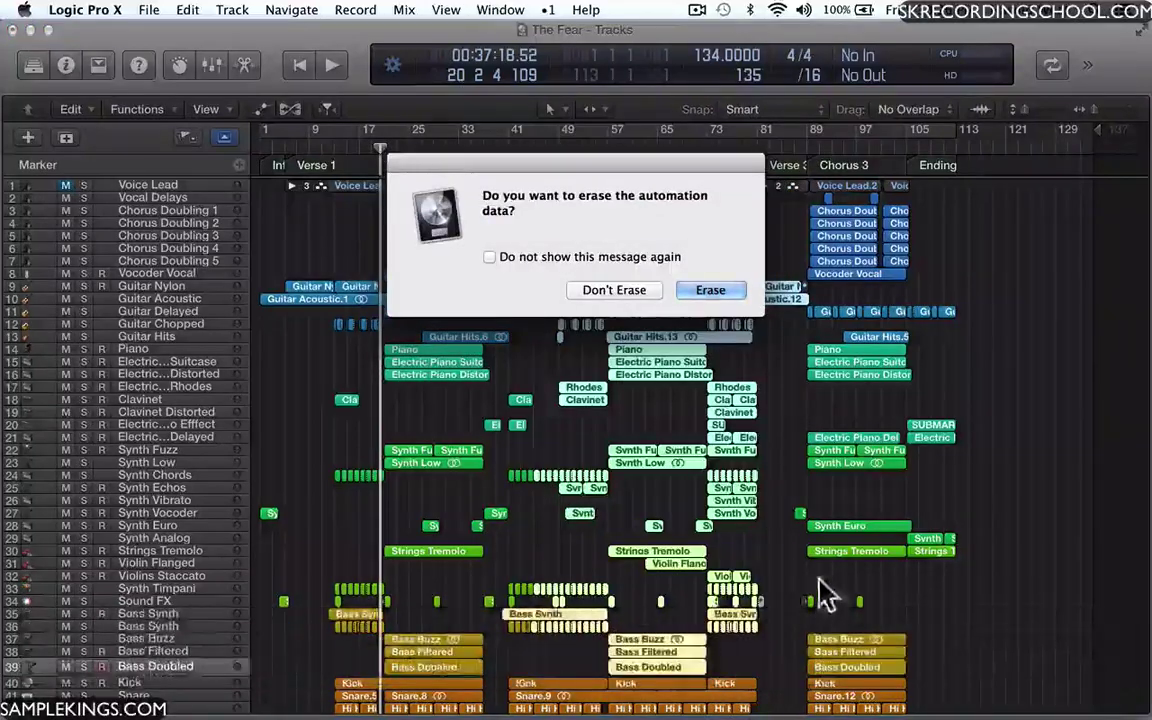
pyautogui.click(728, 292)
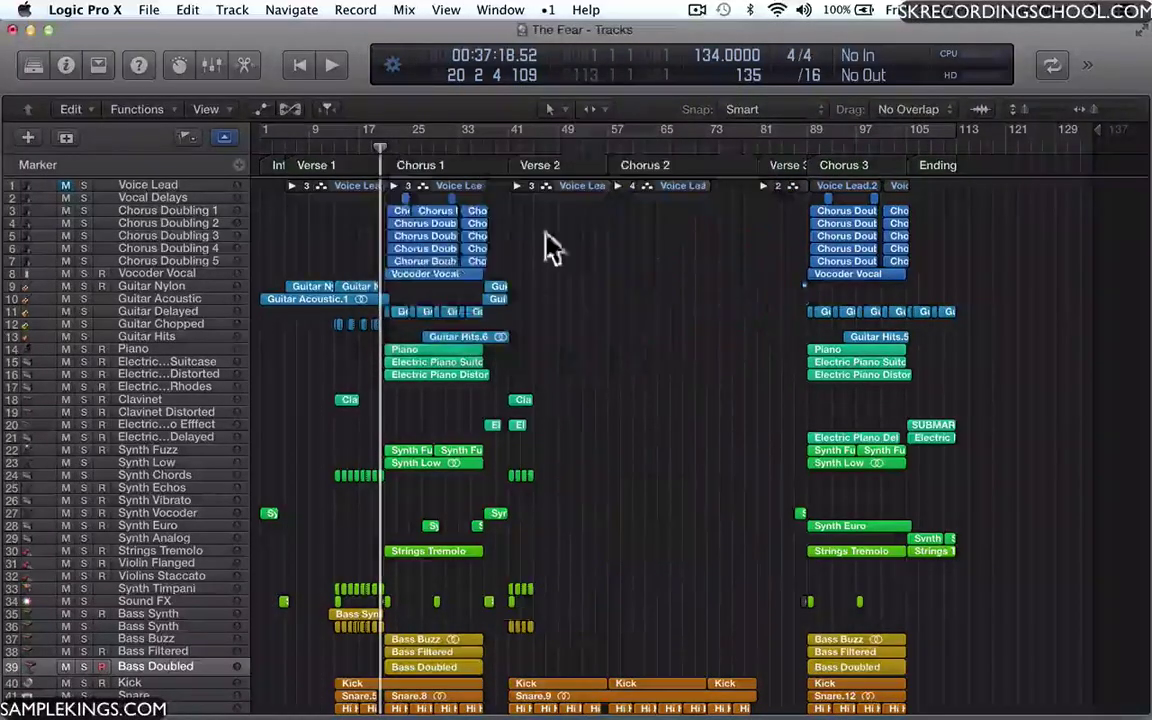
# Save the edited arrangement as a new project alternative named The Fear 13
pyautogui.click(187, 10)
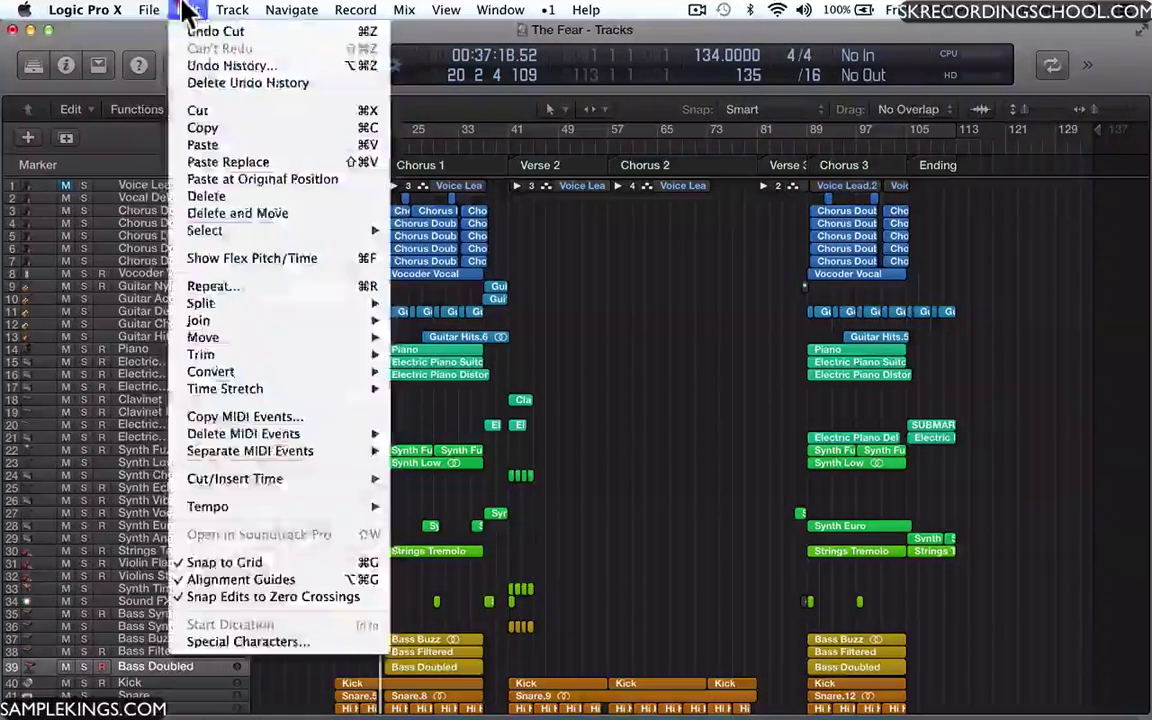
pyautogui.moveTo(147, 10)
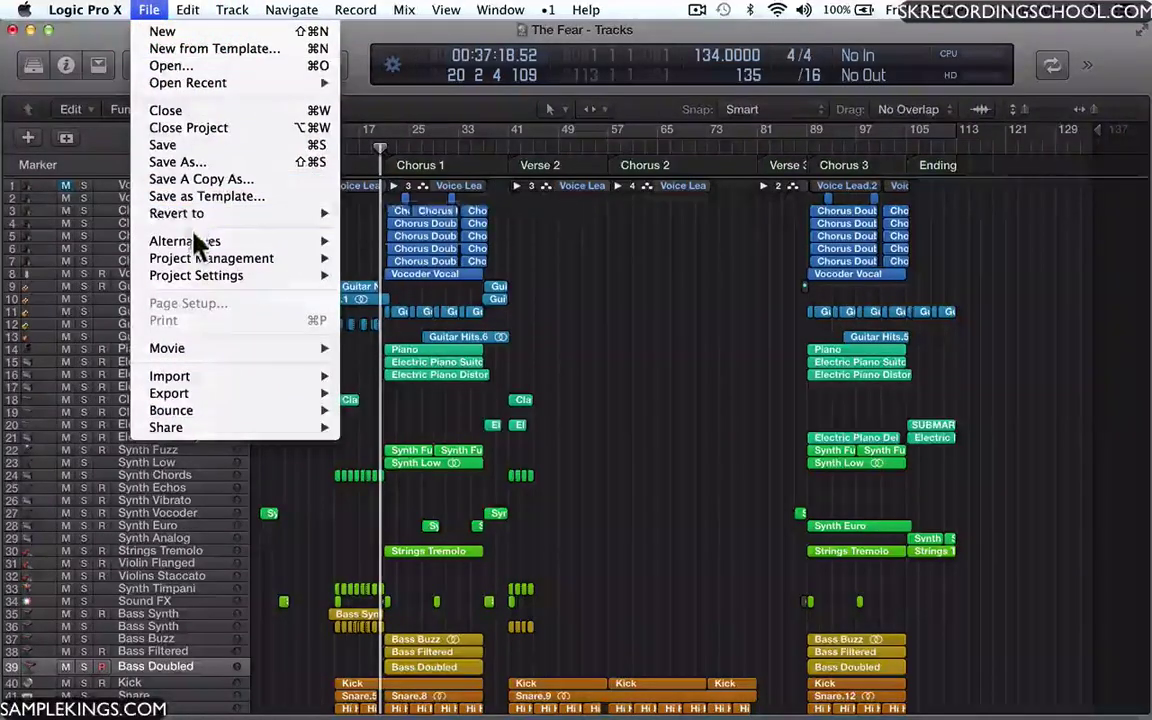
pyautogui.moveTo(195, 240)
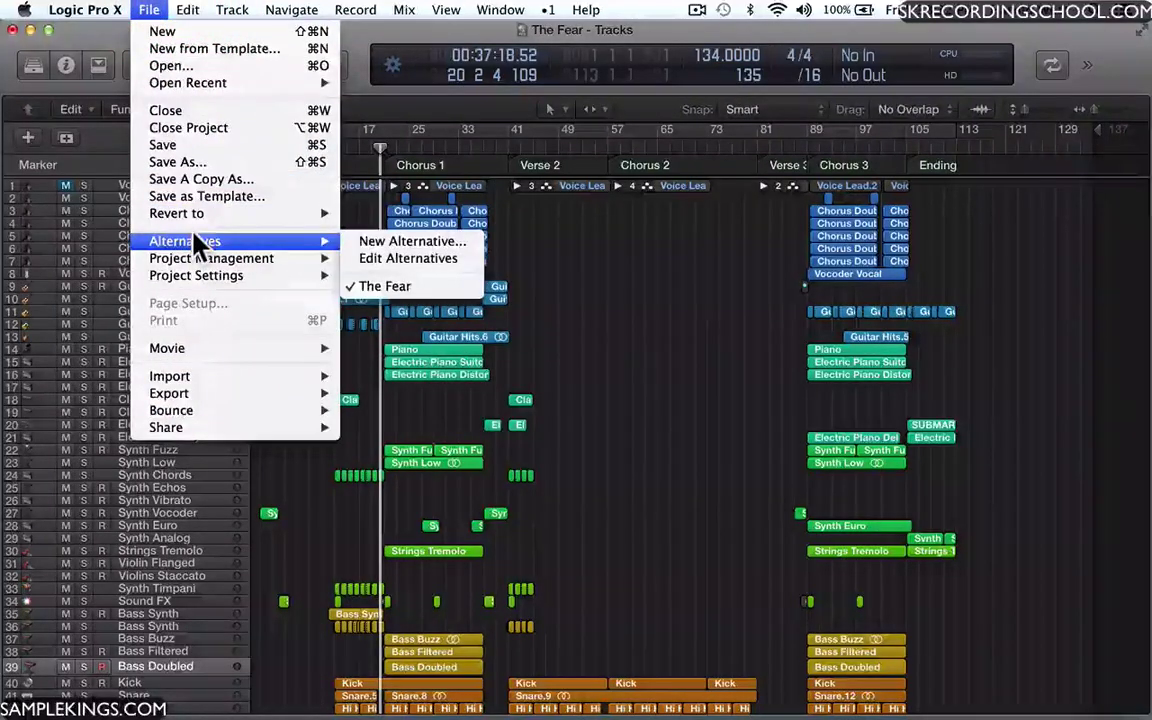
pyautogui.click(370, 241)
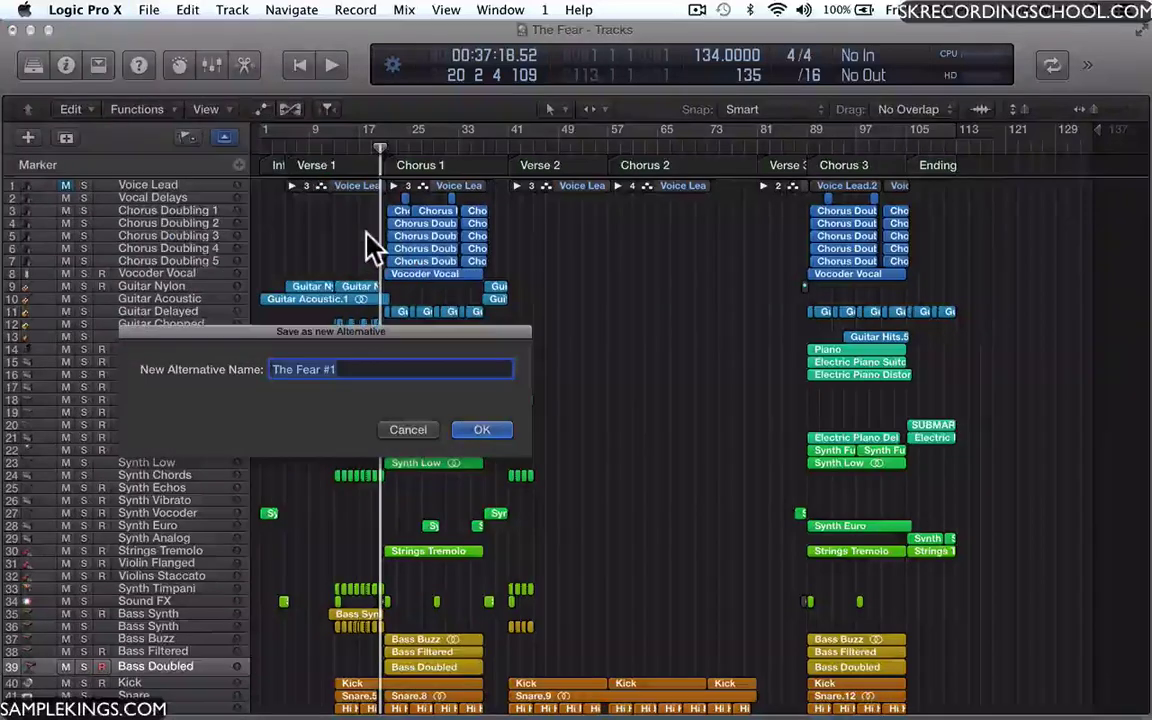
pyautogui.click(345, 369)
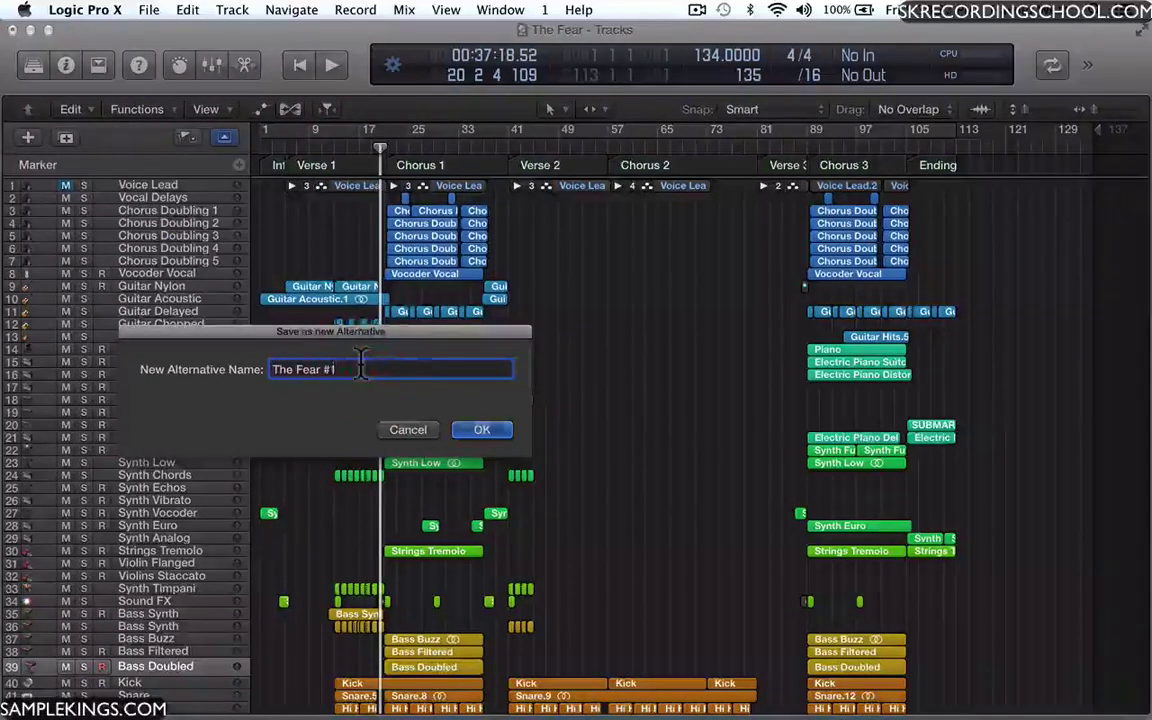
pyautogui.press('BackSpace')
pyautogui.press('BackSpace')
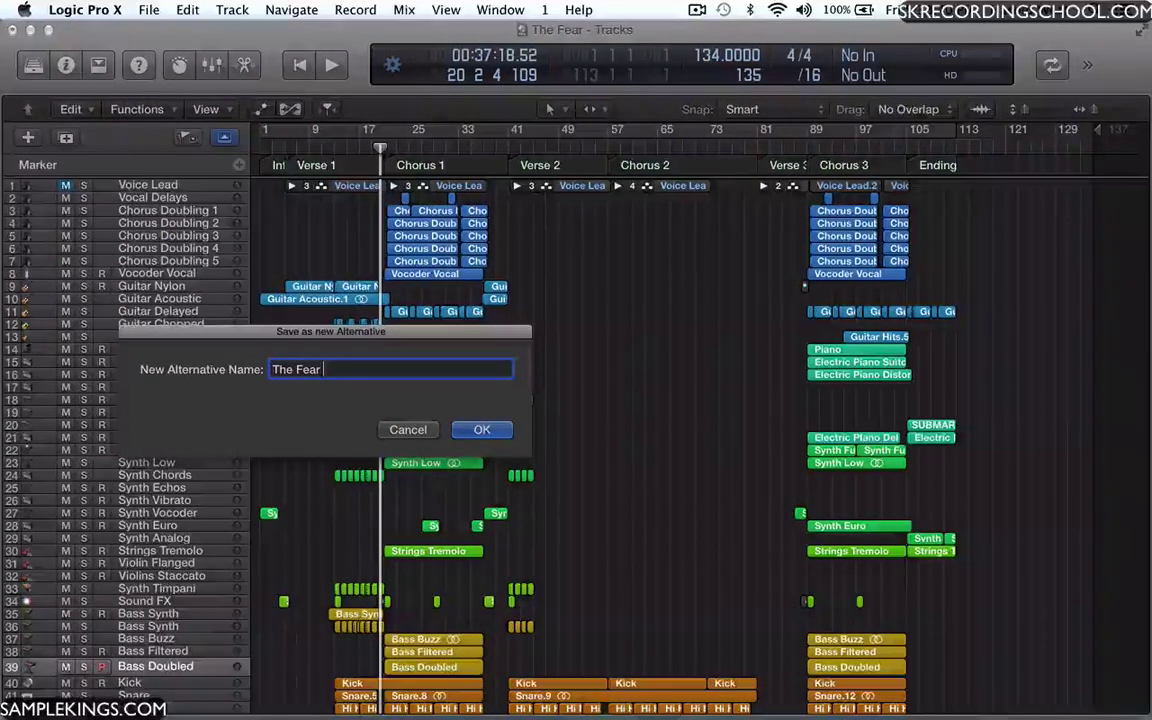
pyautogui.press('shift')
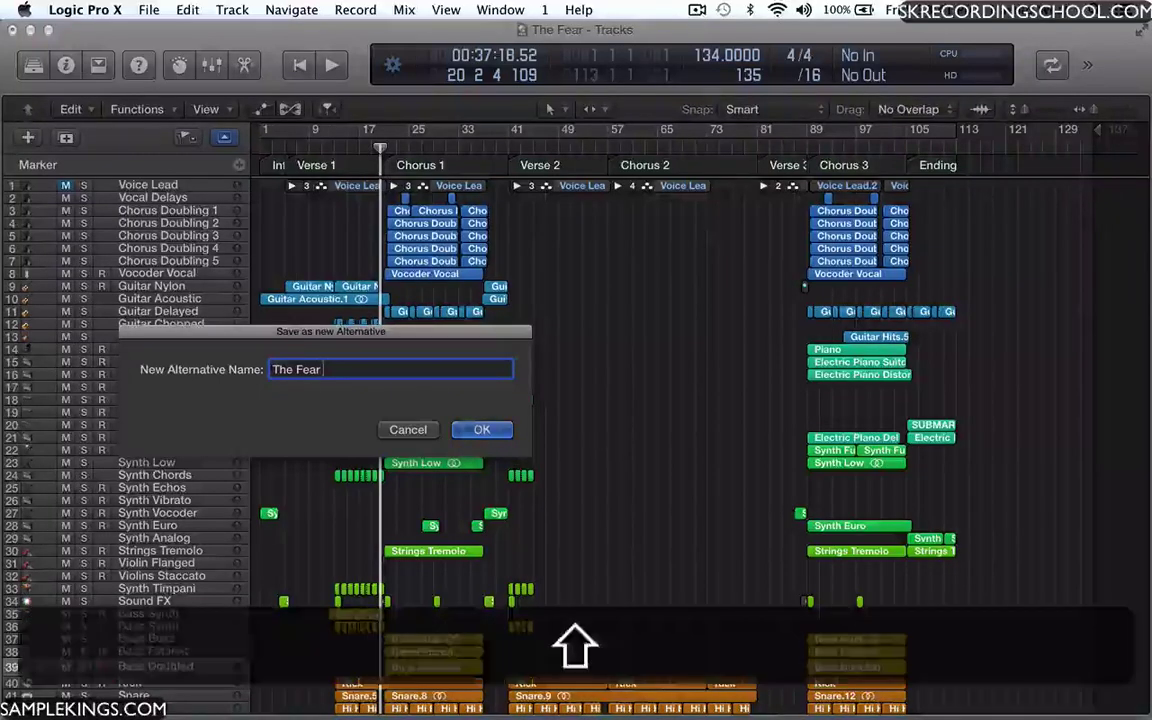
pyautogui.write('1')
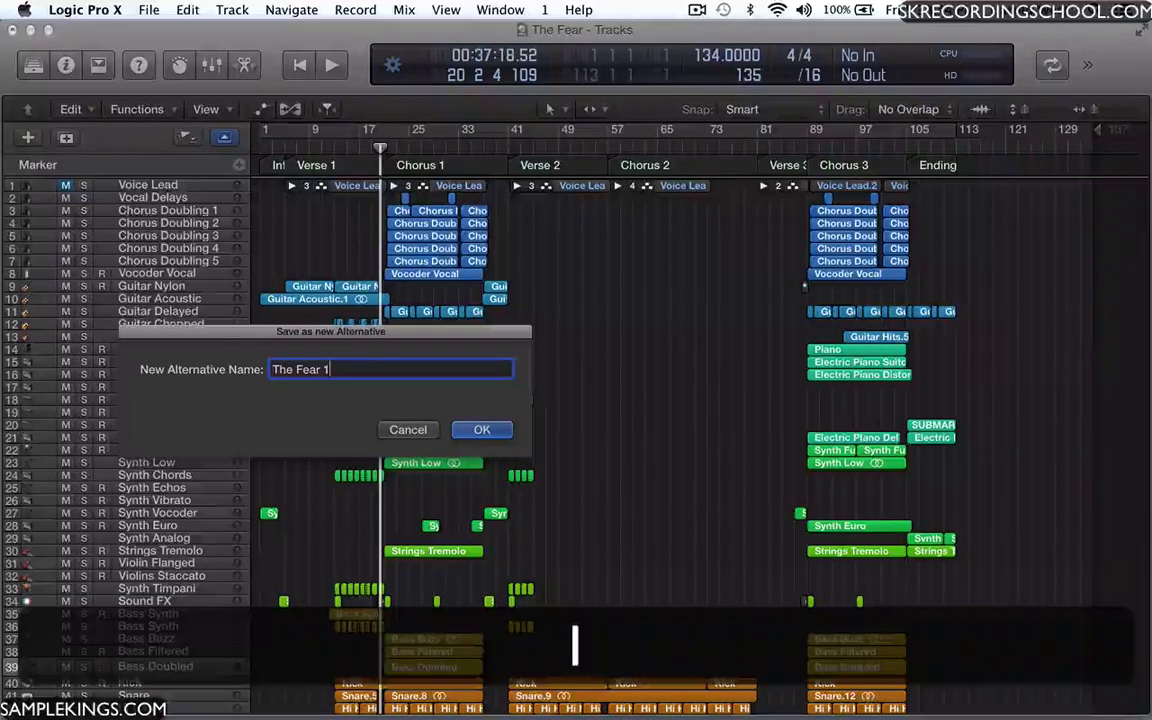
pyautogui.write('3')
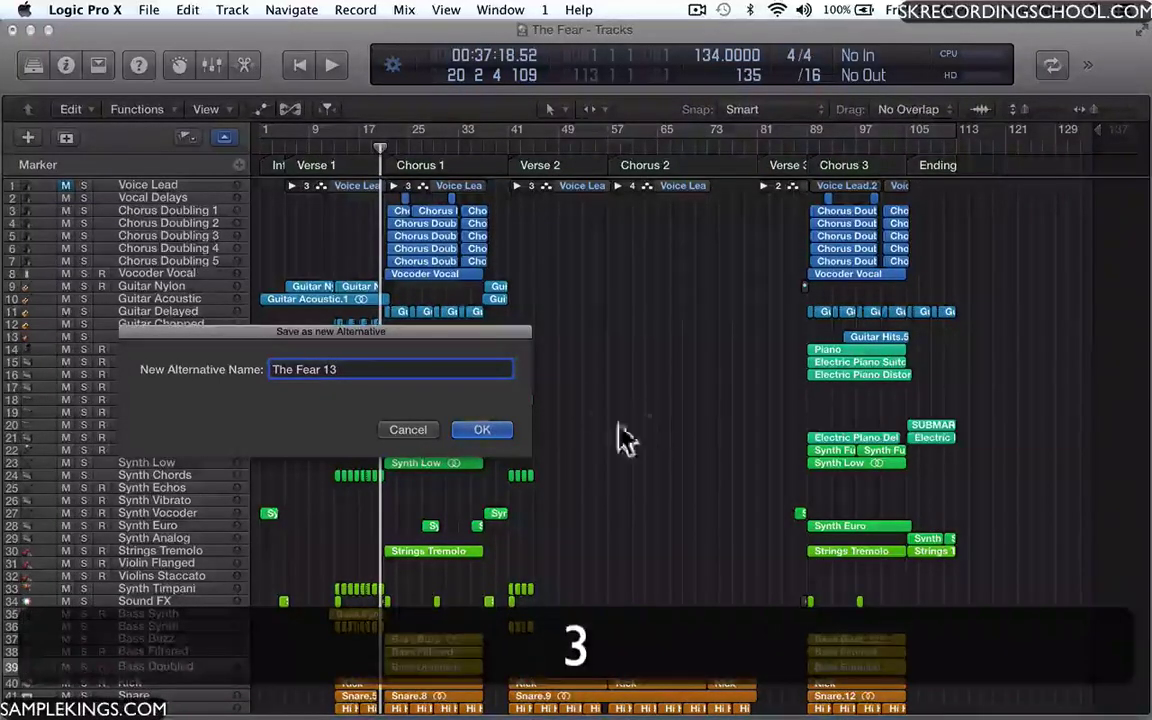
pyautogui.click(500, 429)
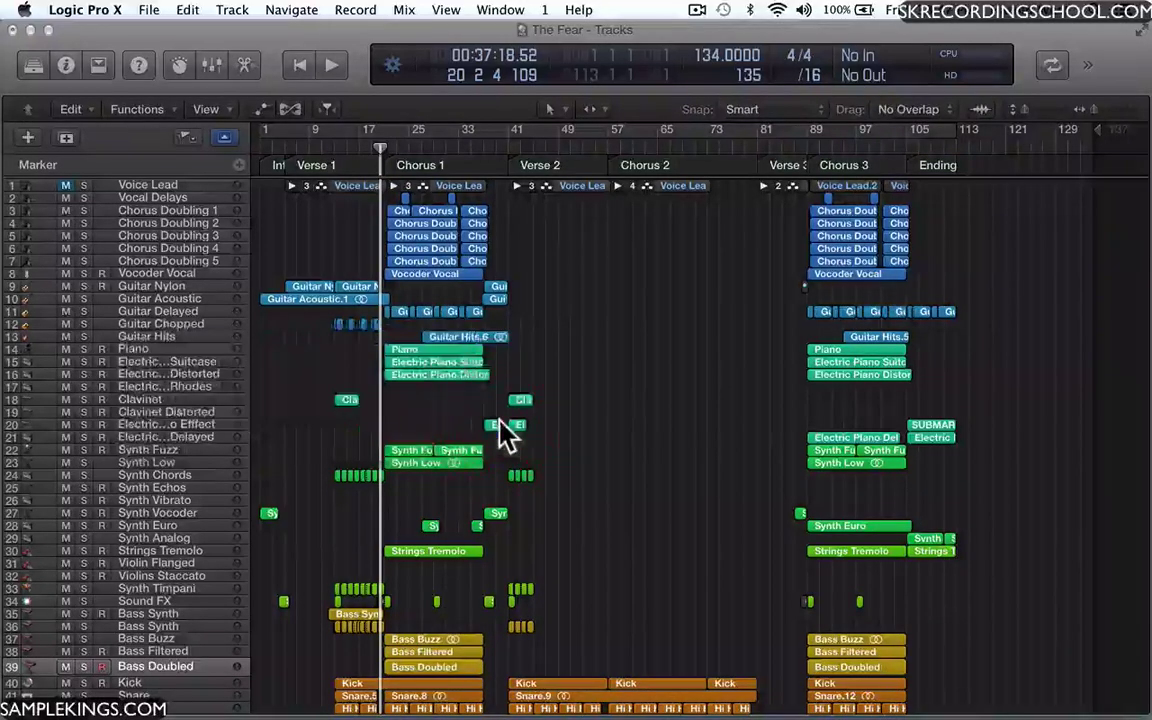
pyautogui.click(148, 9)
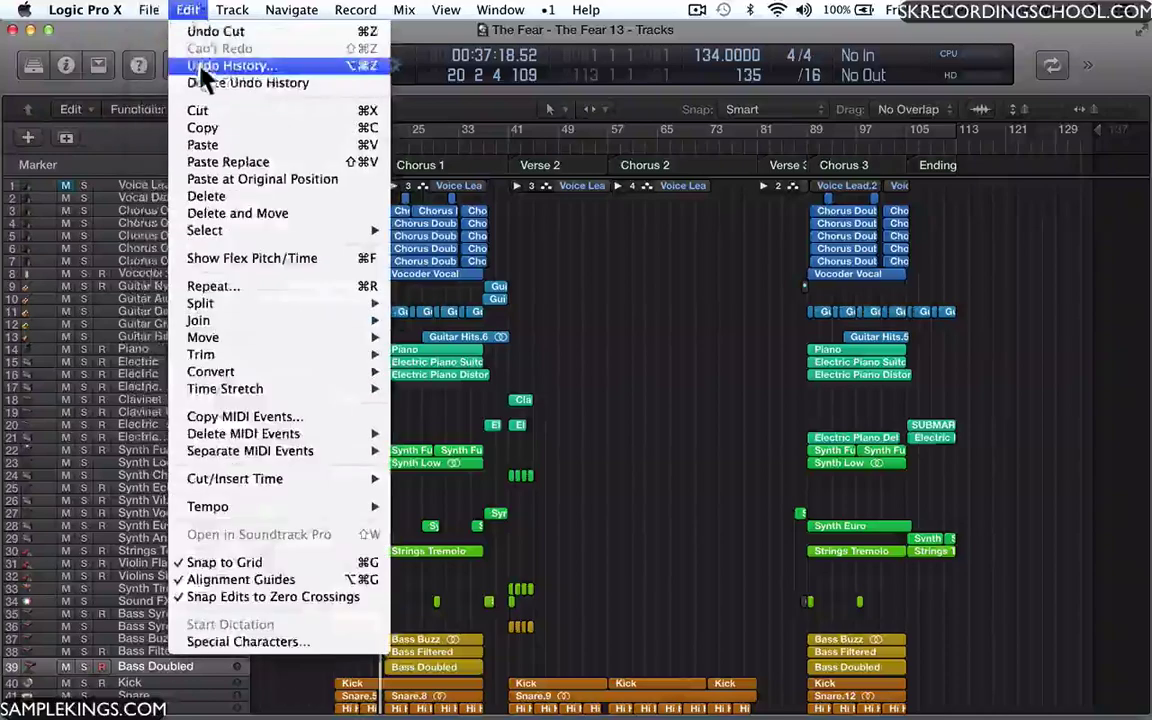
pyautogui.moveTo(291, 9)
pyautogui.click(779, 237)
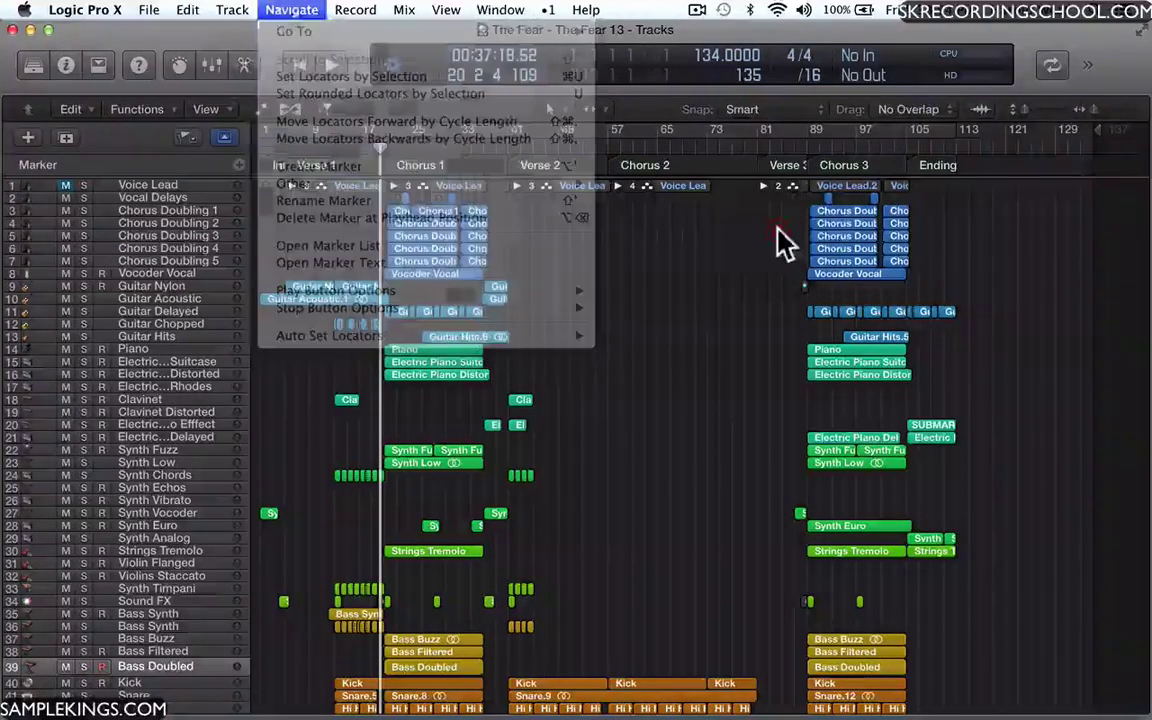
# Cut the Chorus 3 regions on tracks Chorus Doubling 1 to Electric Piano Distorted, erasing their automation data
pyautogui.moveTo(789, 206); pyautogui.dragTo(930, 360)
pyautogui.click(991, 403)
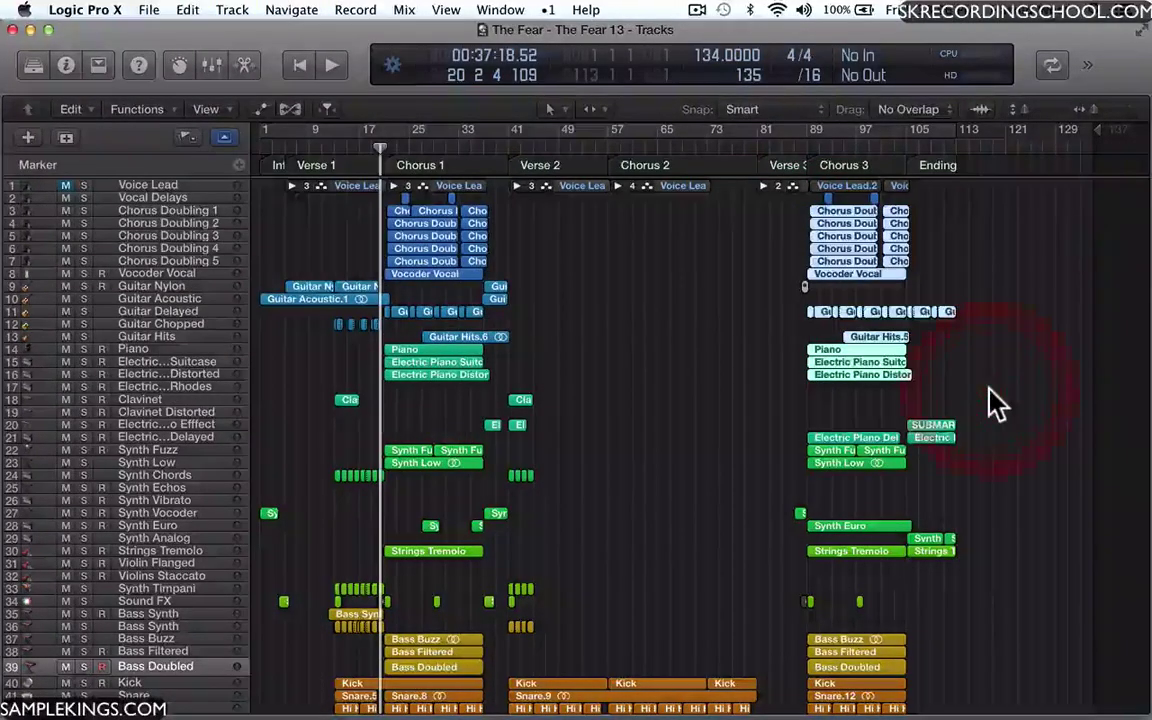
pyautogui.press('super+x')
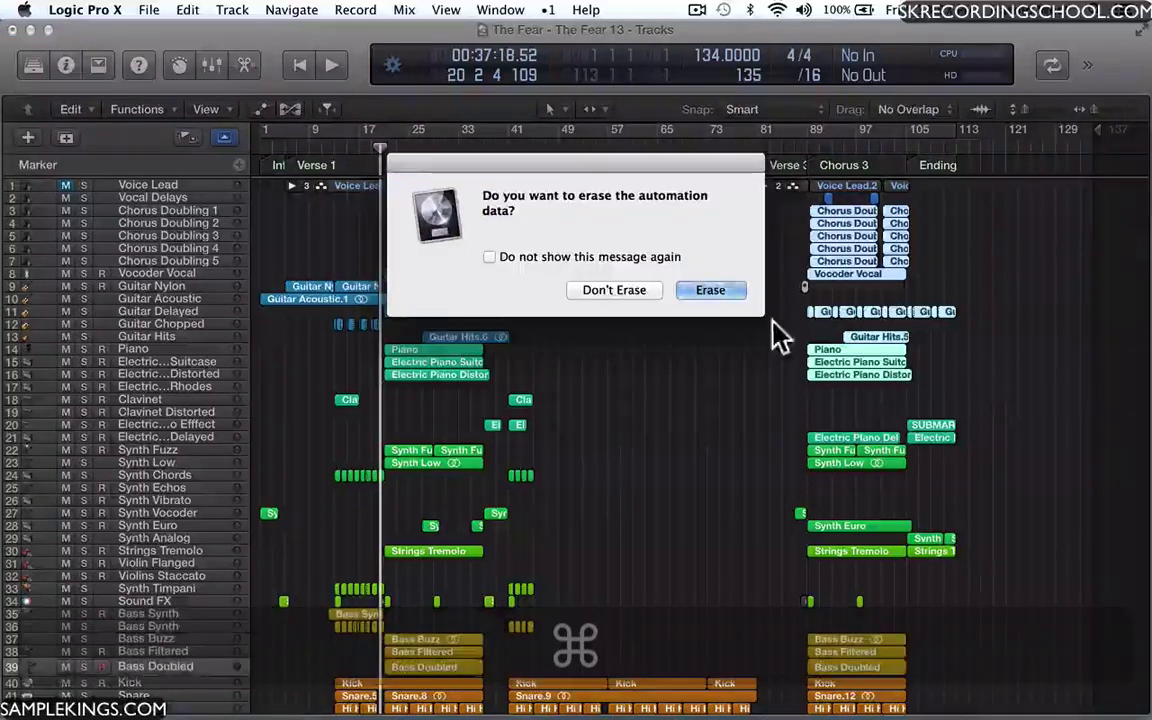
pyautogui.click(745, 300)
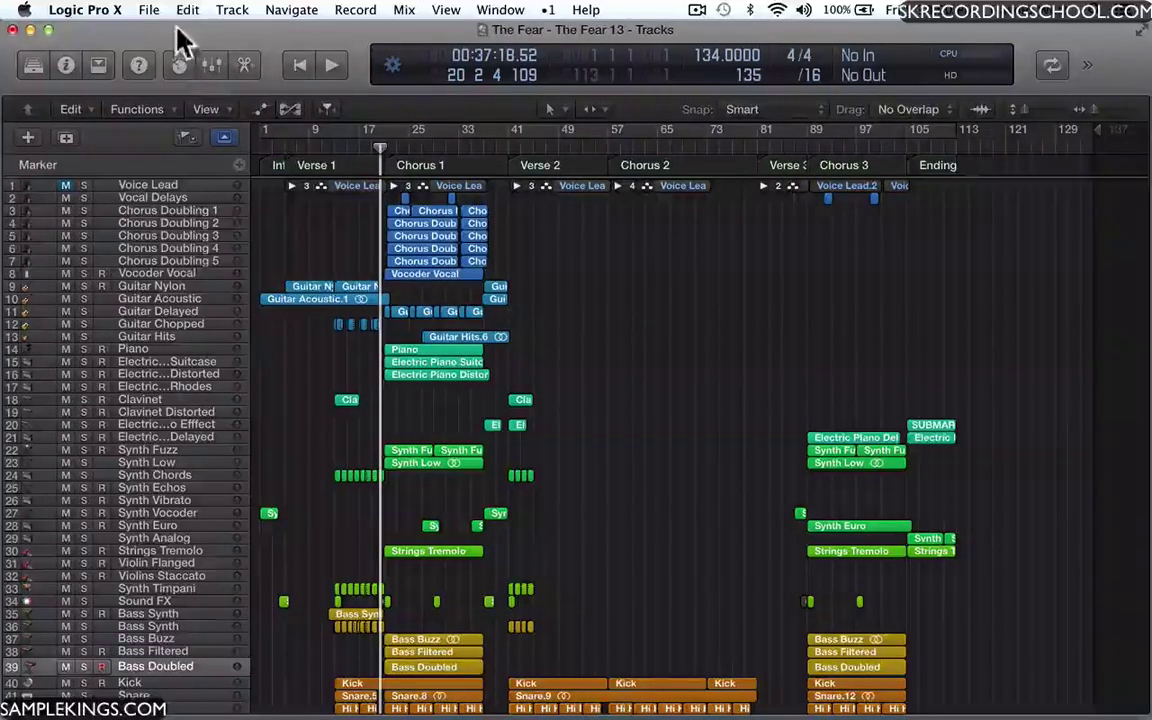
# Save the current arrangement as another project alternative named The Fear 13 #12
pyautogui.click(150, 10)
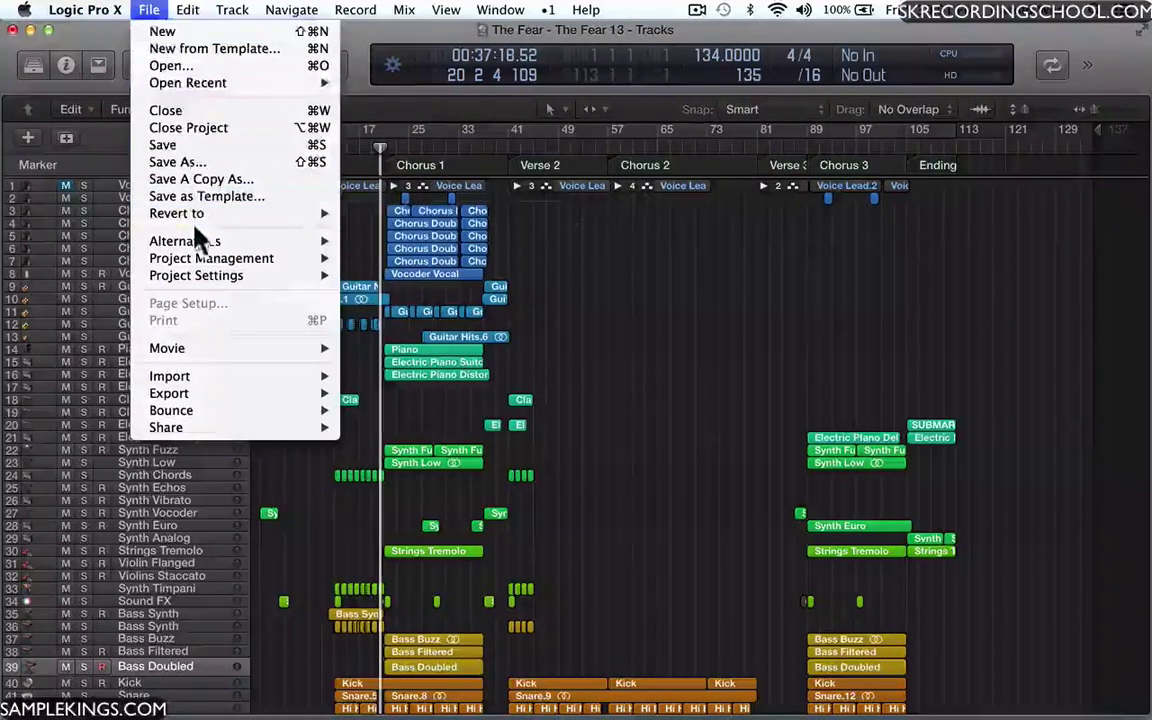
pyautogui.moveTo(196, 246)
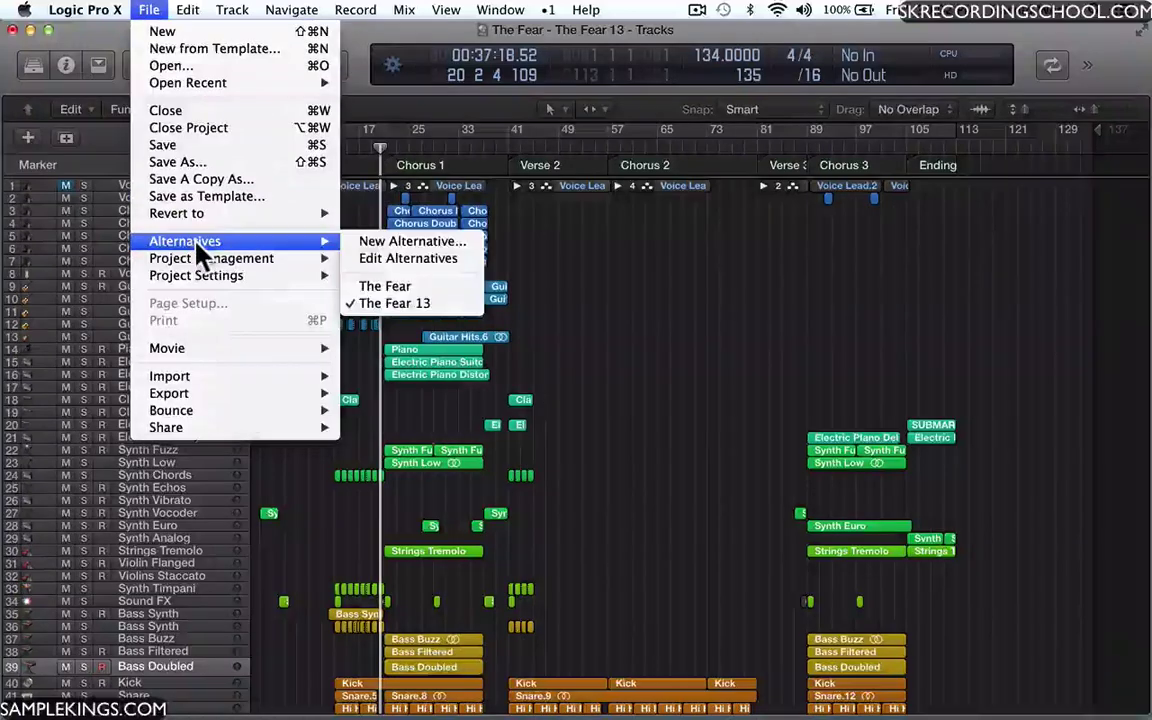
pyautogui.click(379, 245)
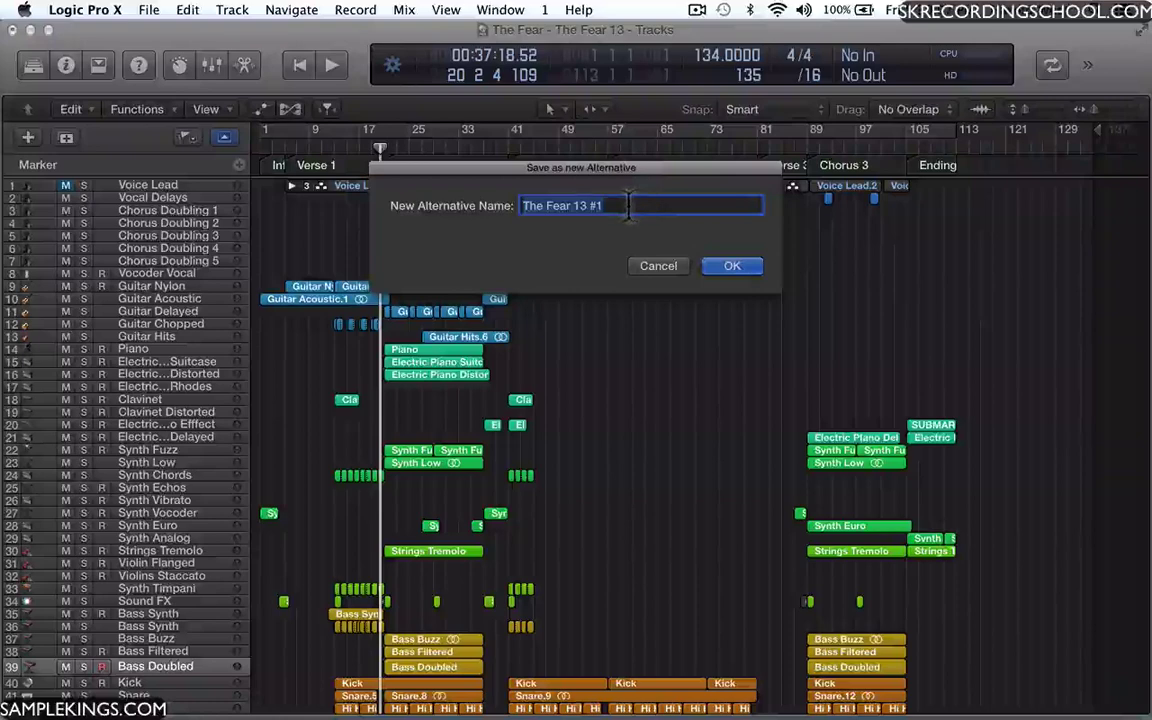
pyautogui.click(627, 206)
pyautogui.press('BackSpace')
pyautogui.write('2')
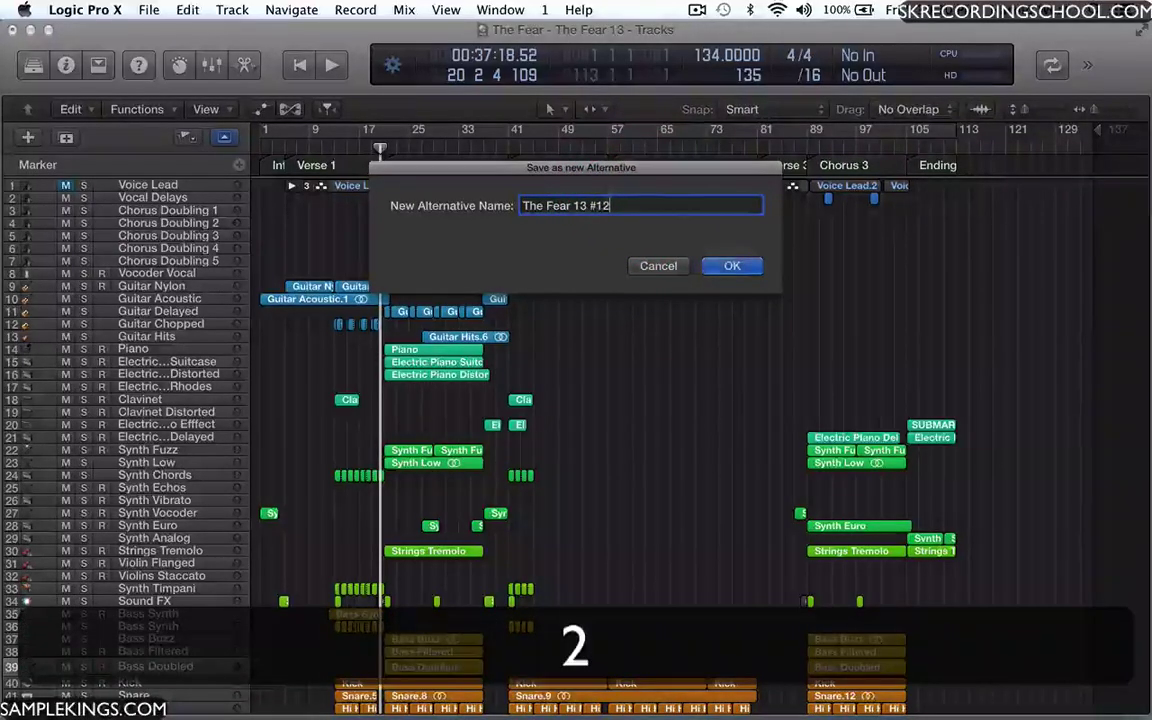
pyautogui.click(736, 268)
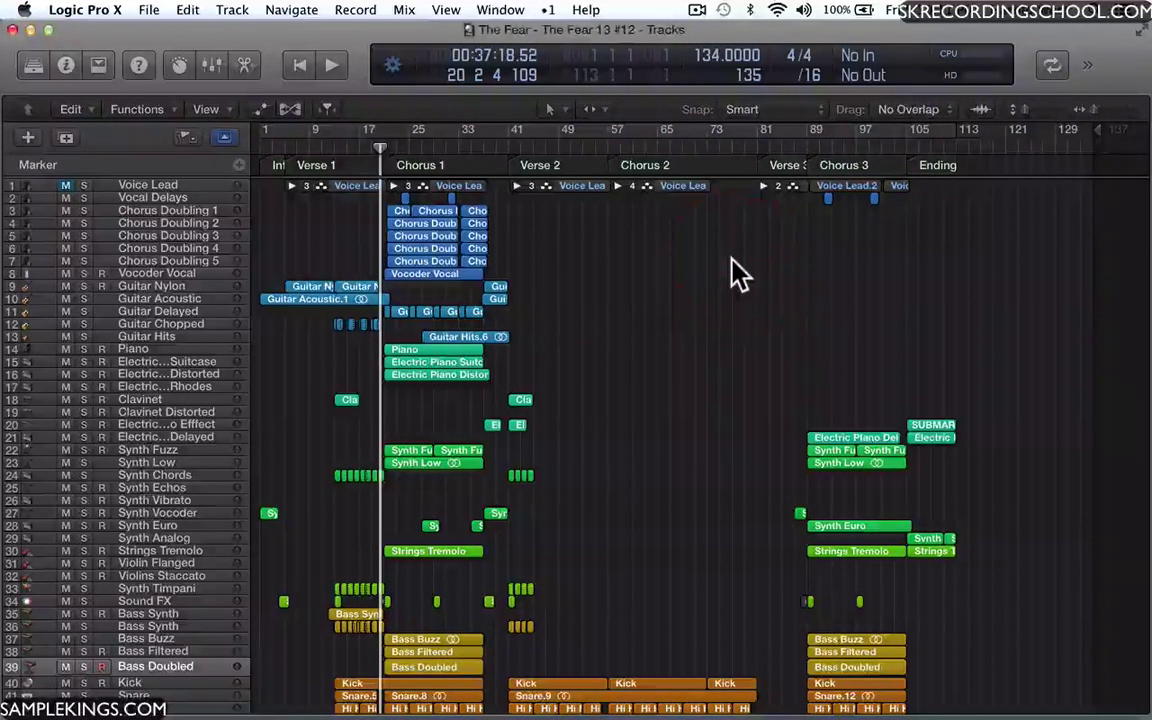
# Switch the project back to the original alternative, The Fear
pyautogui.click(149, 10)
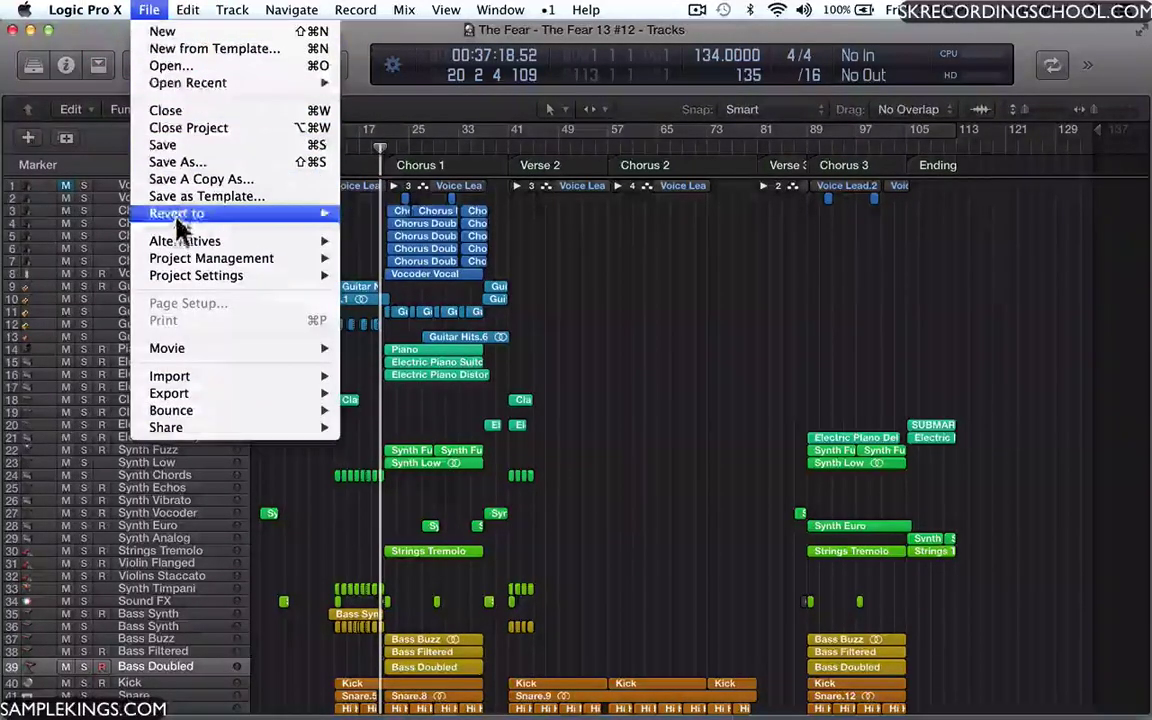
pyautogui.moveTo(180, 243)
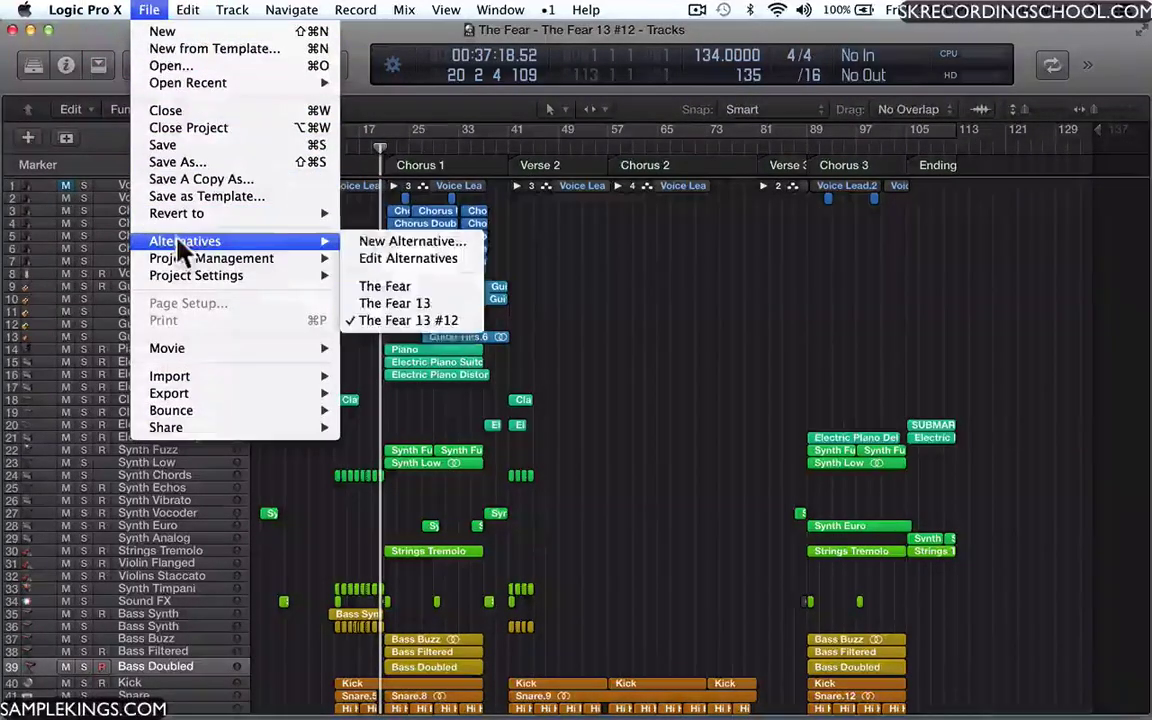
pyautogui.click(387, 287)
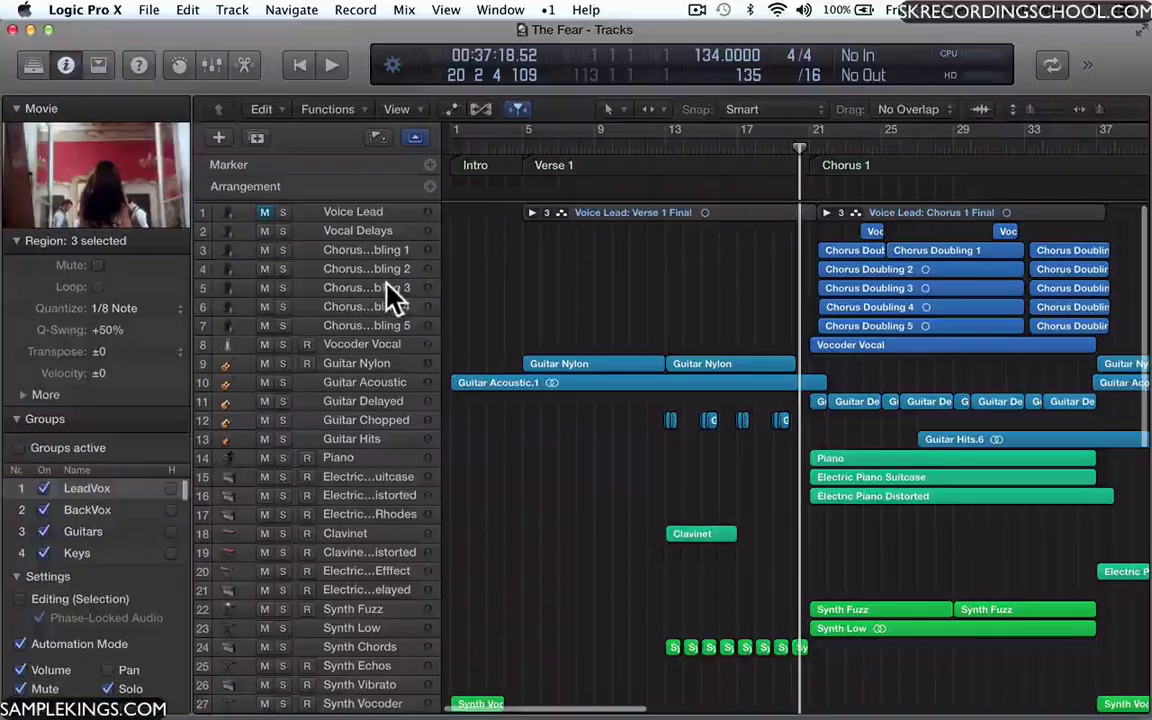
# Hide the inspector and zoom the tracks area out horizontally to fit the song from Intro to Ending
pyautogui.click(18, 107)
pyautogui.click(66, 66)
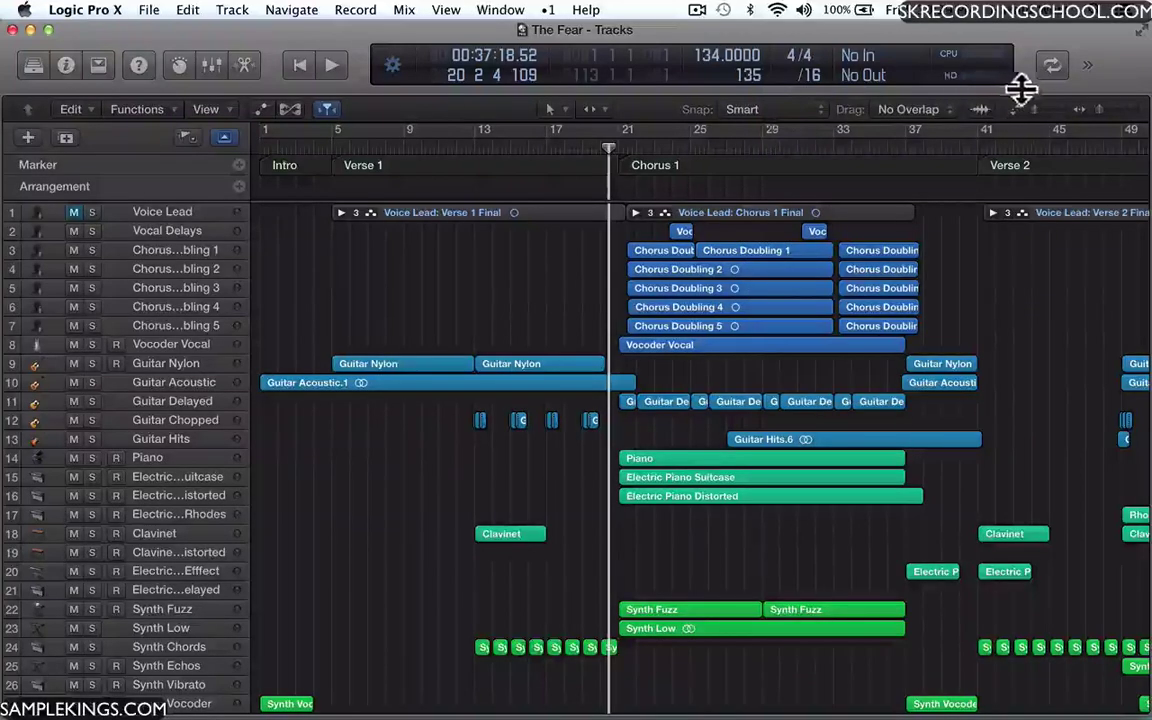
pyautogui.moveTo(1098, 108); pyautogui.dragTo(1084, 104)
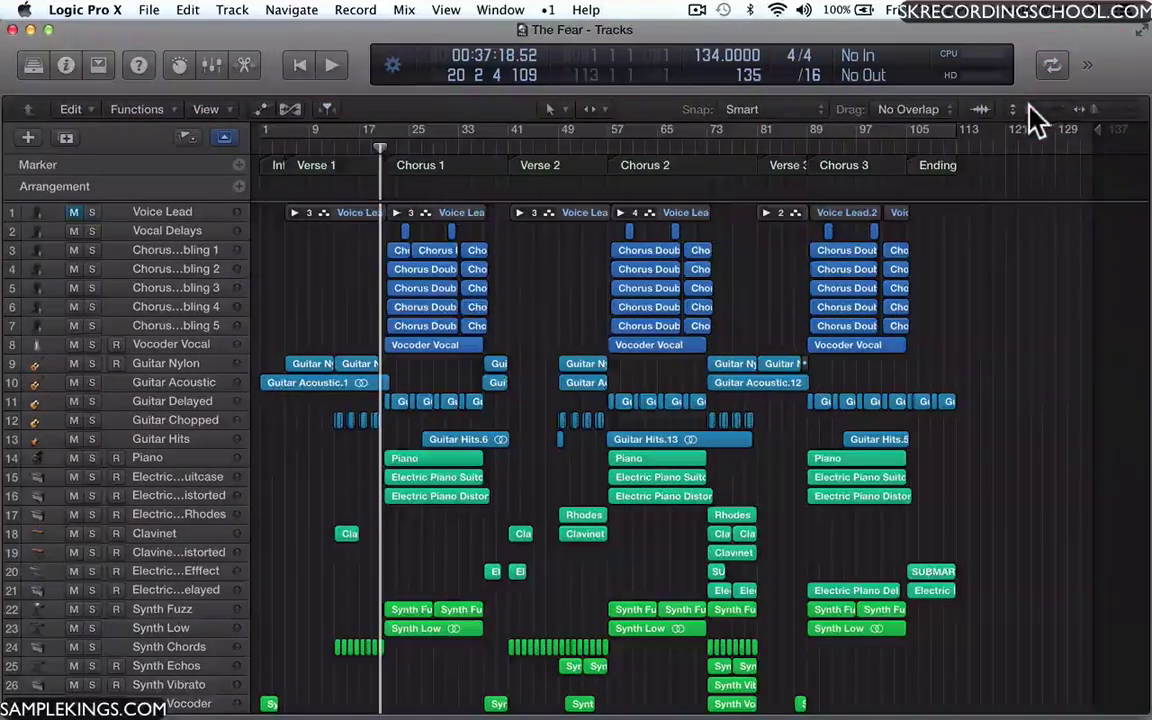
pyautogui.scroll(-10, 941, 200)
pyautogui.scroll(10, 941, 205)
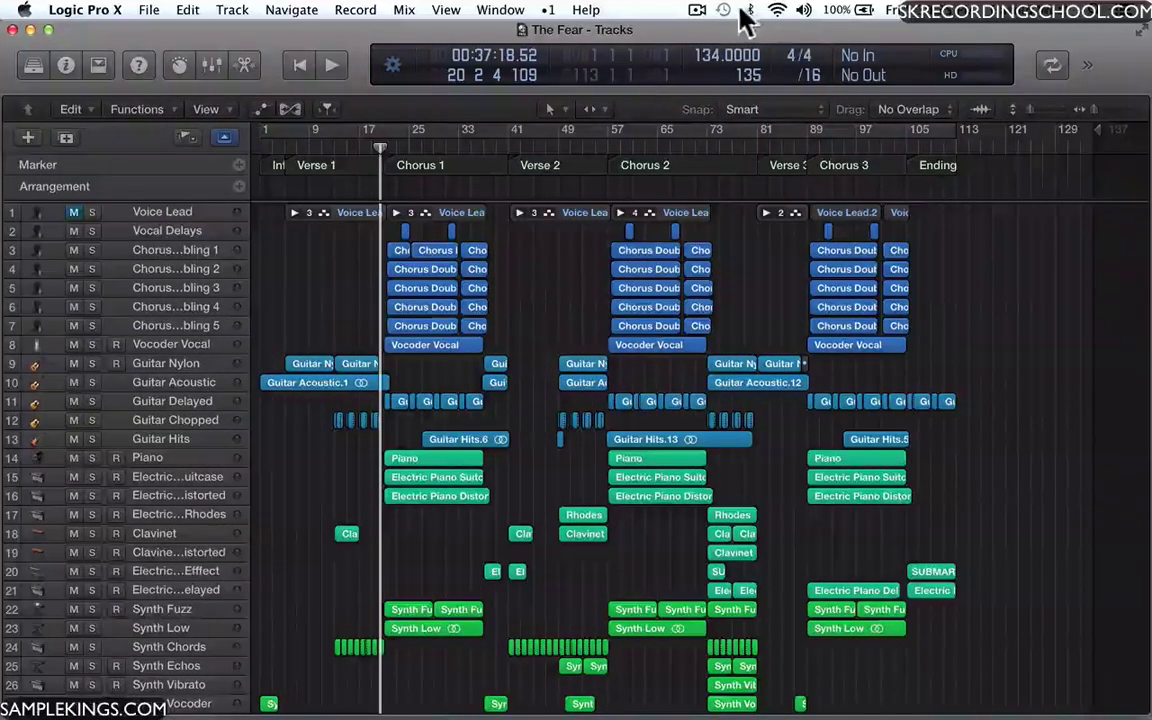
# Unlock Screenset 1 and lock it again so it keeps the current Tracks window layout
pyautogui.click(552, 10)
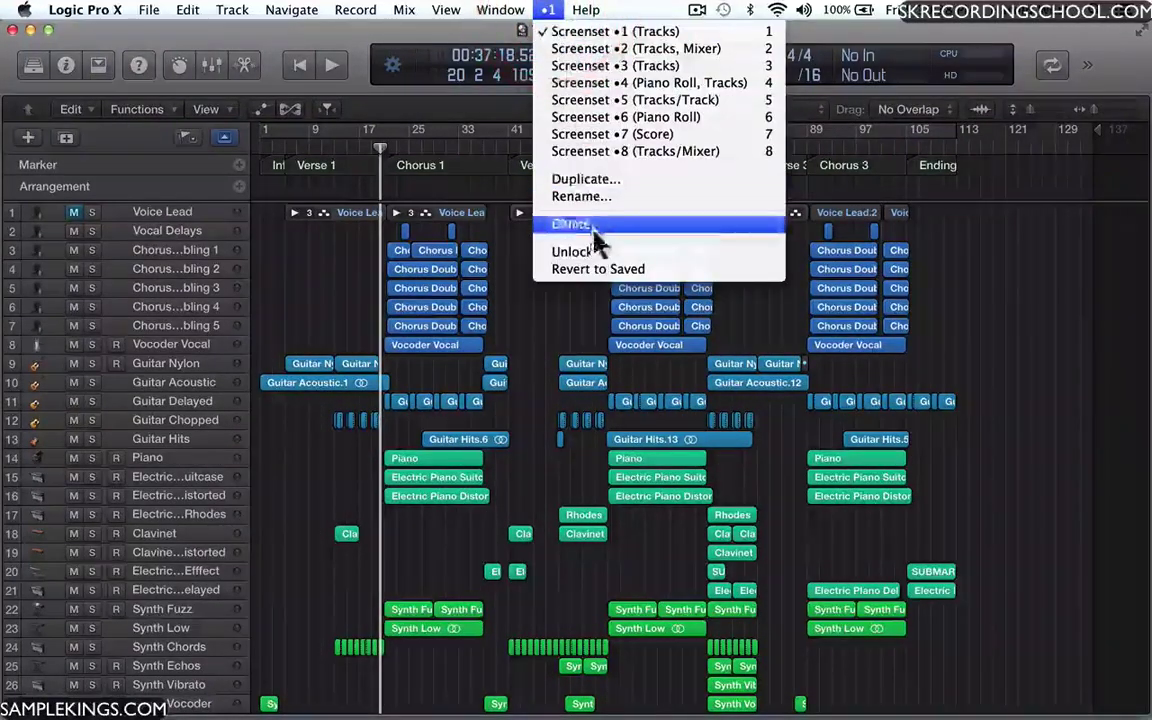
pyautogui.click(598, 252)
pyautogui.click(546, 10)
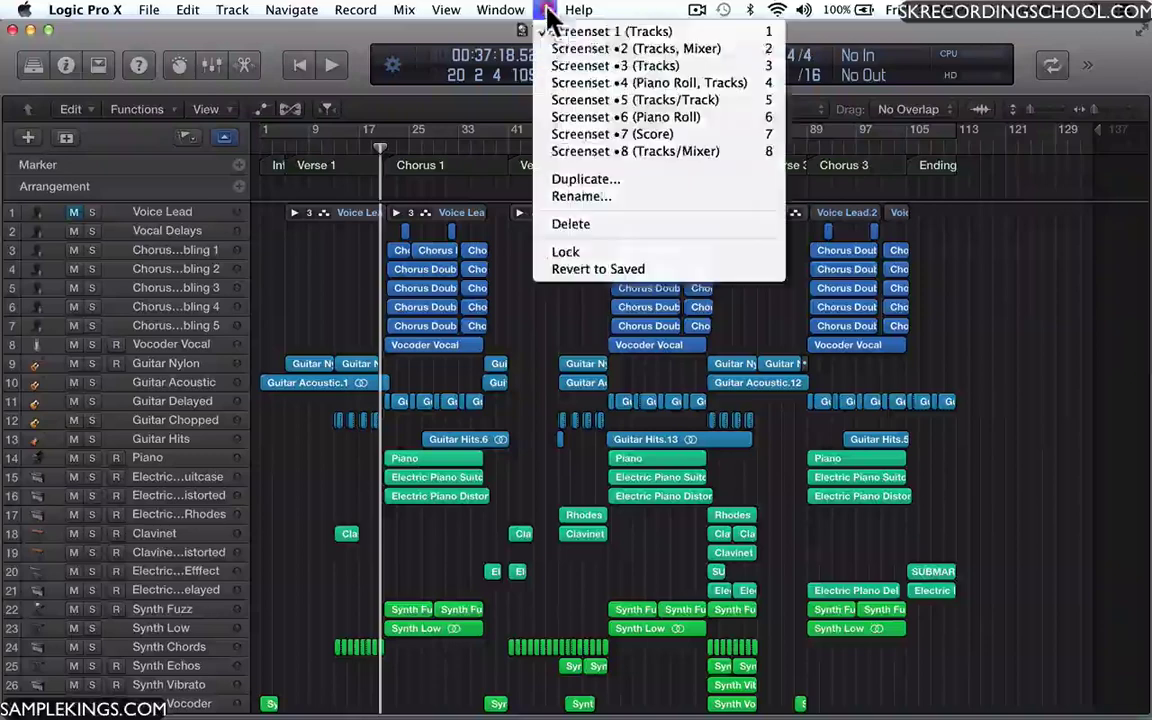
pyautogui.click(584, 252)
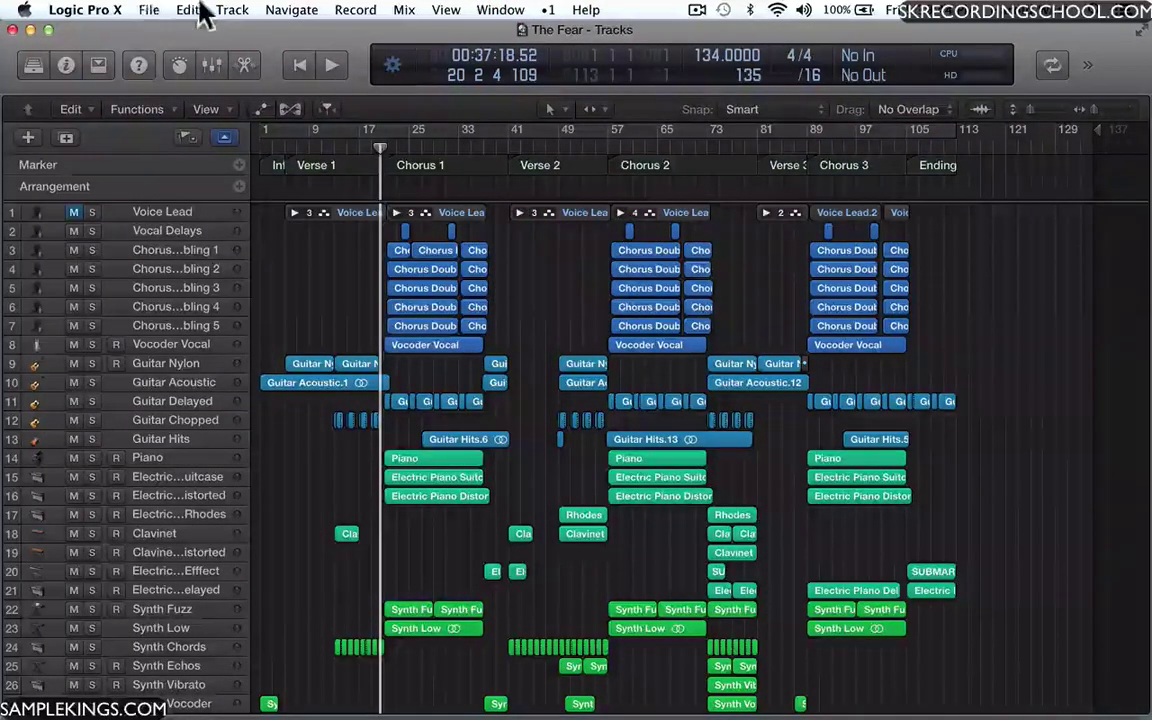
# Switch the project to The Fear 13 alternative and review its arrangement through Chorus 3
pyautogui.click(148, 10)
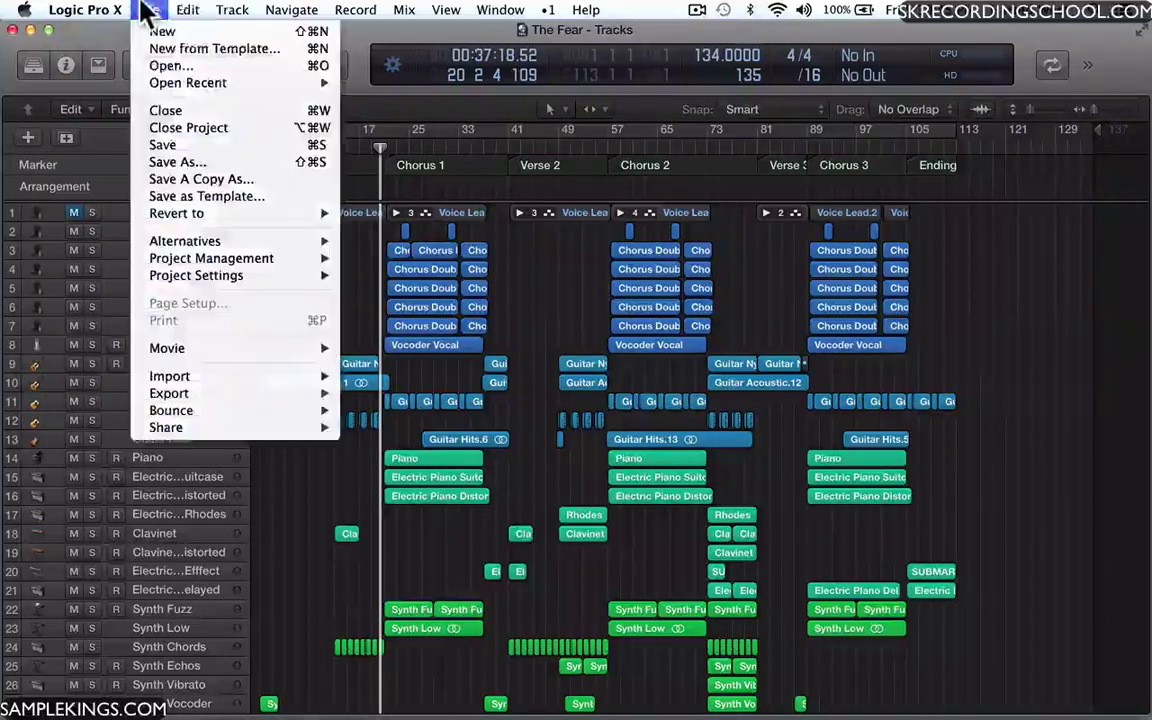
pyautogui.moveTo(165, 245)
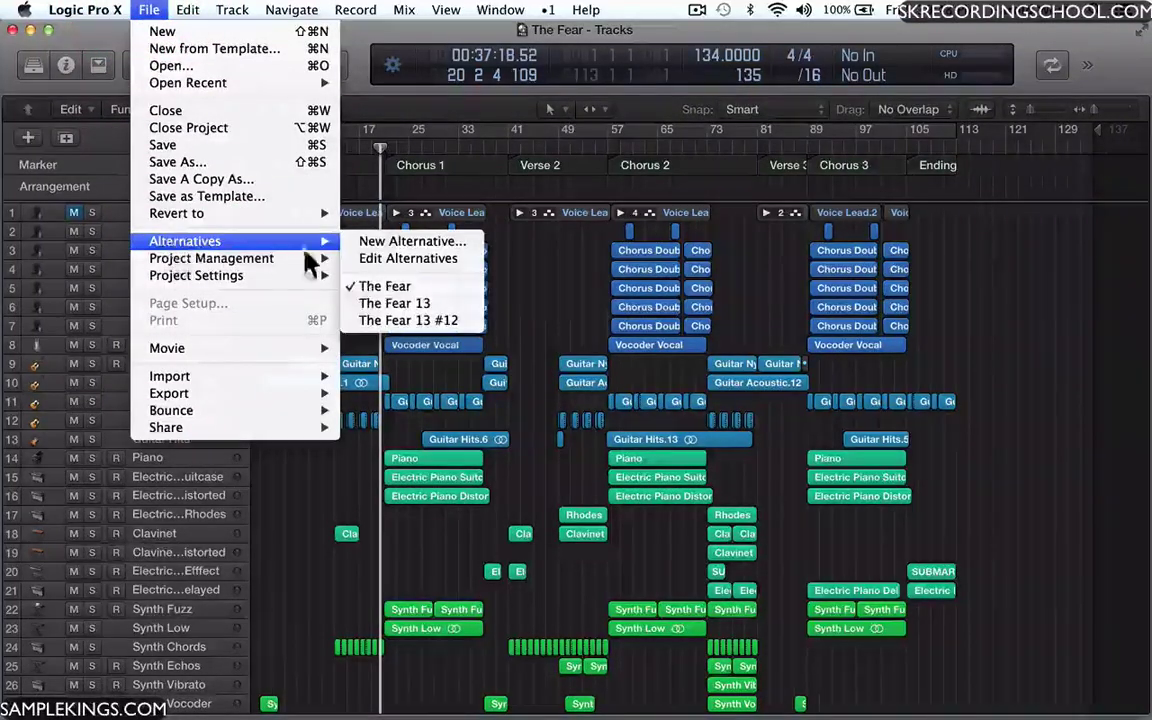
pyautogui.click(413, 305)
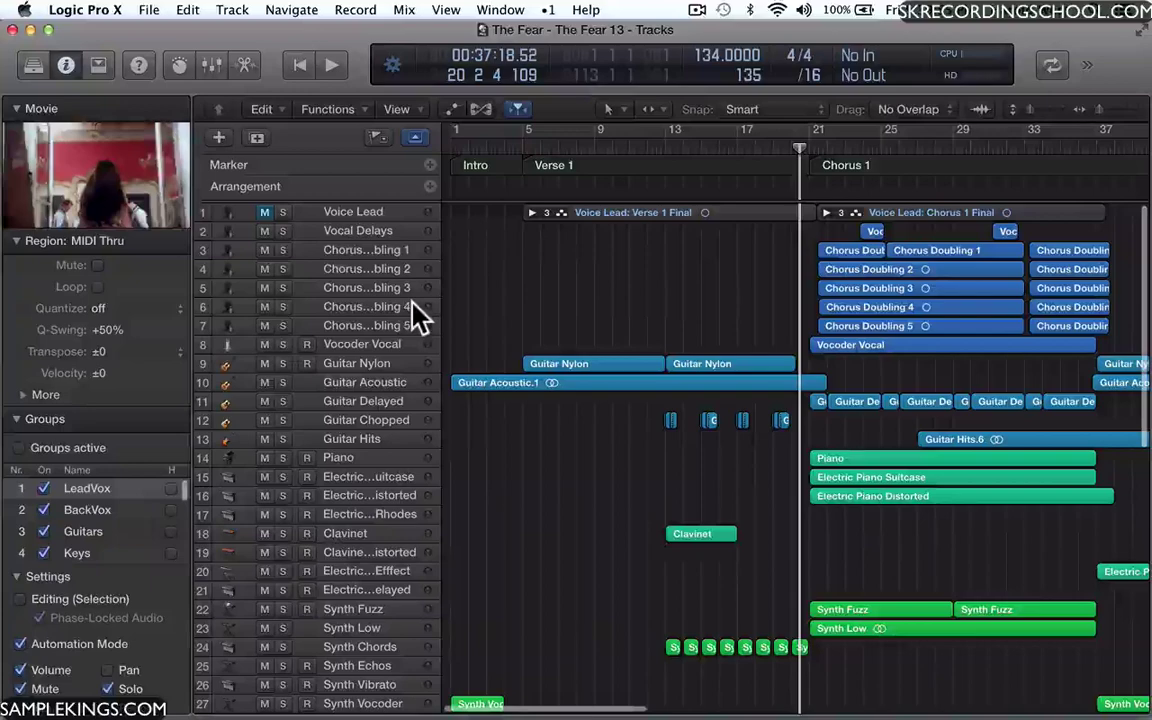
pyautogui.hscroll(3, 571, 384)
pyautogui.hscroll(15, 578, 392)
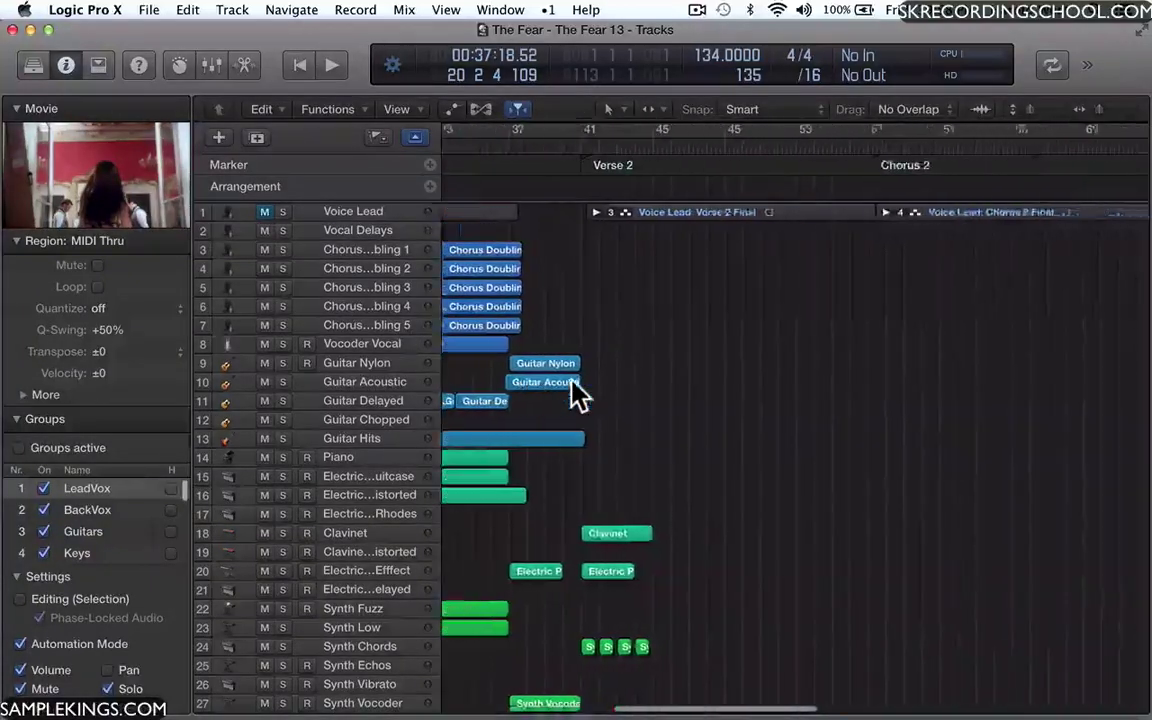
pyautogui.hscroll(5, 578, 392)
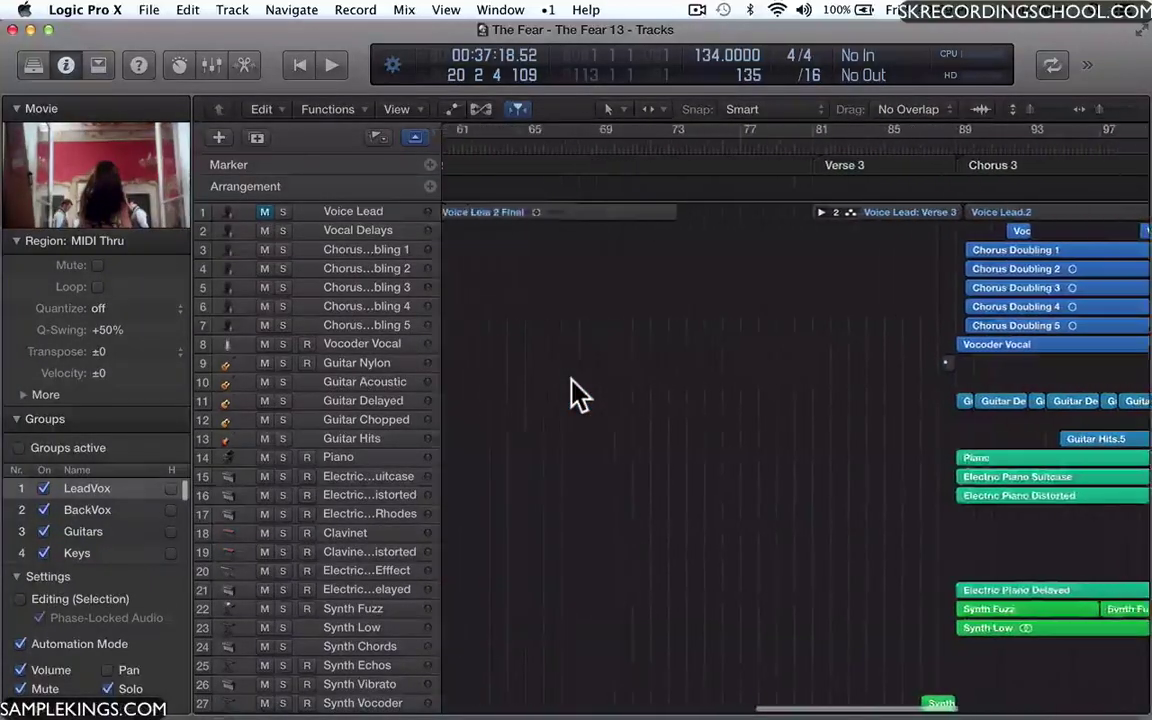
# Collapse the Movie section, hide the inspector, and zoom the tracks area out horizontally
pyautogui.click(17, 108)
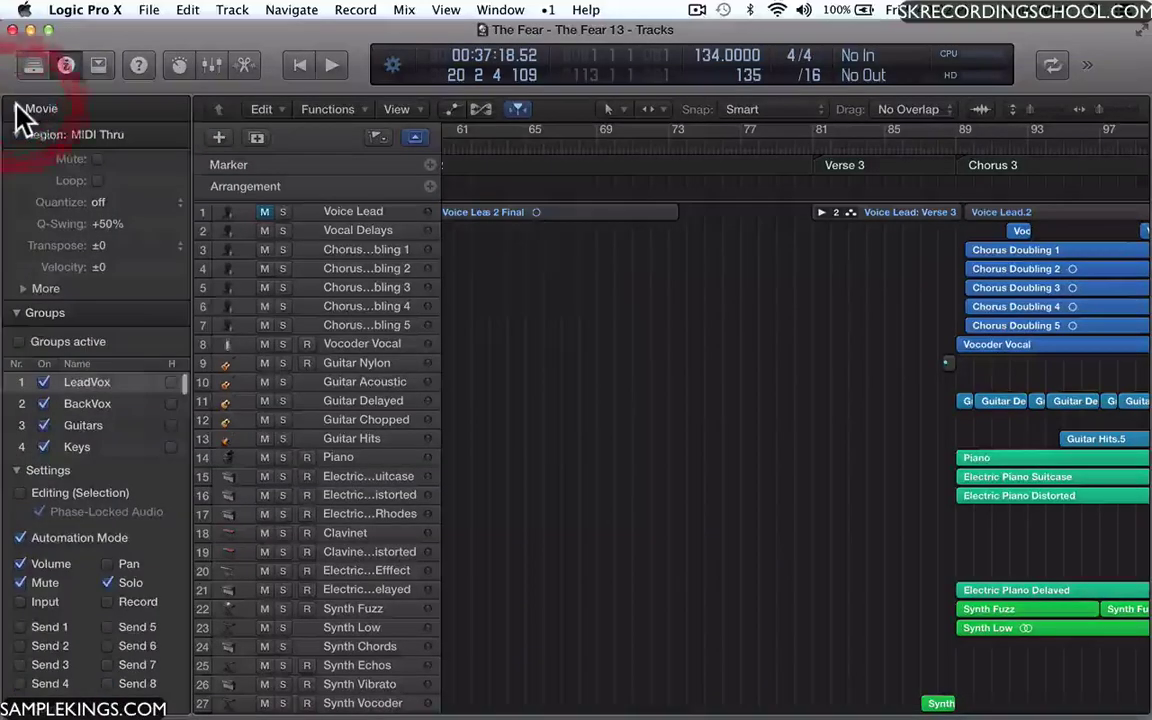
pyautogui.click(17, 108)
pyautogui.click(17, 108)
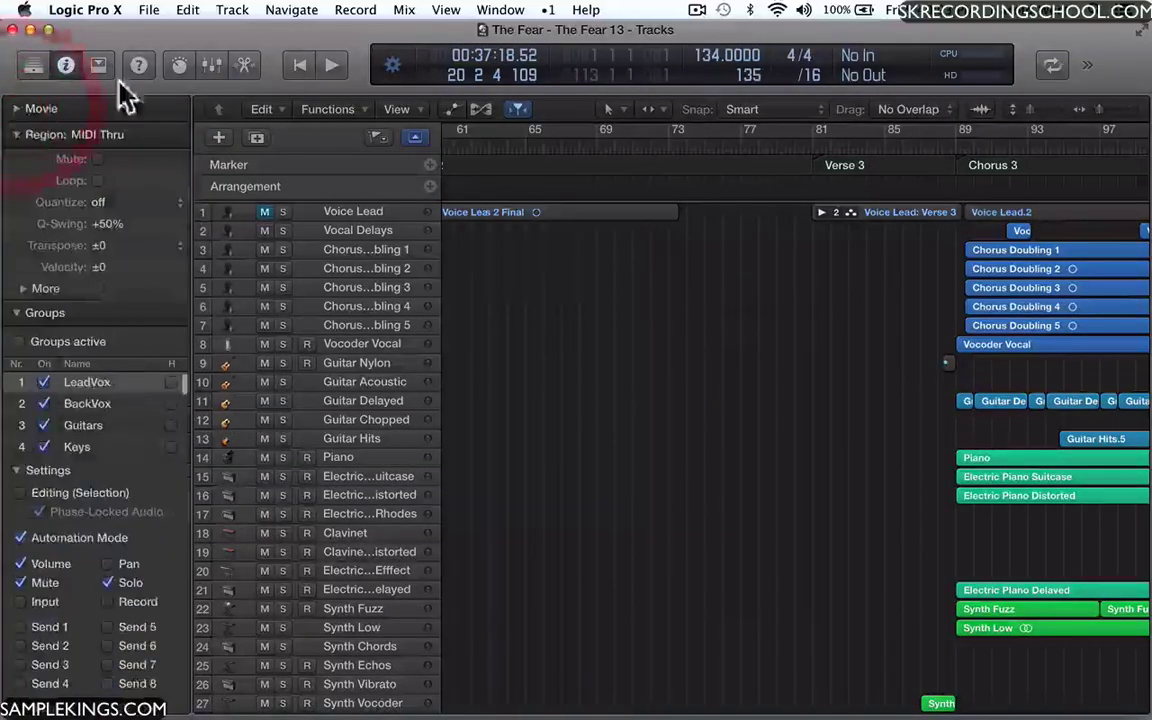
pyautogui.click(66, 65)
pyautogui.hscroll(5, 848, 245)
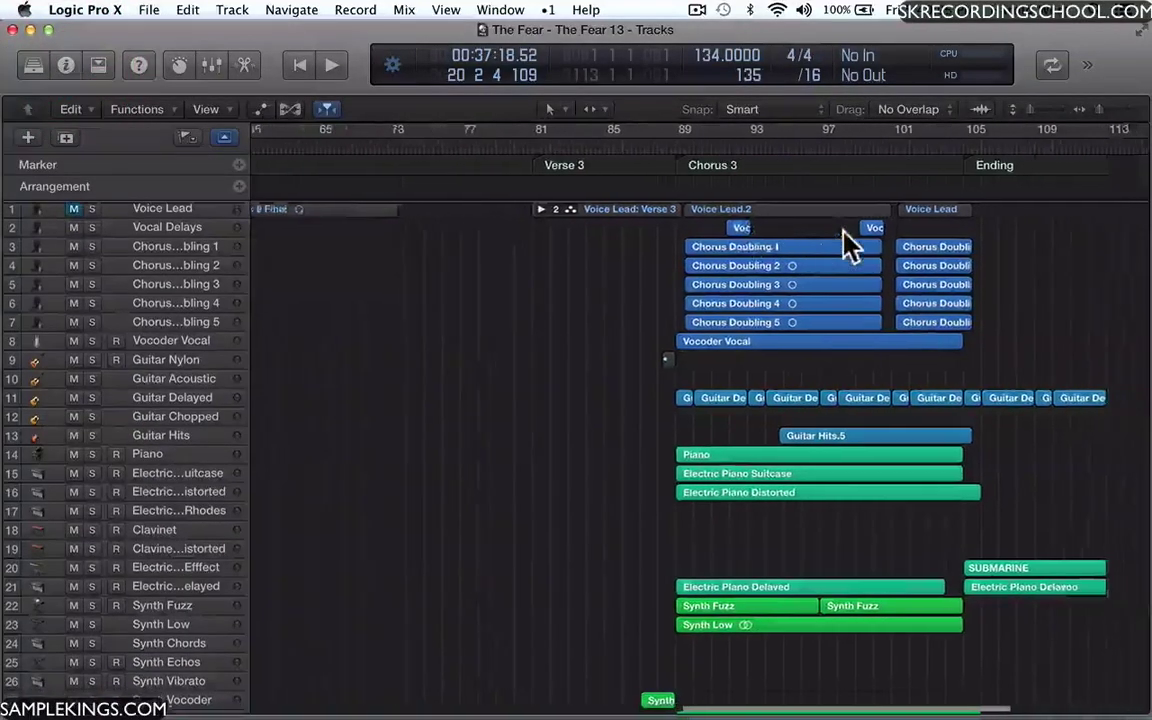
pyautogui.hscroll(-4, 850, 230)
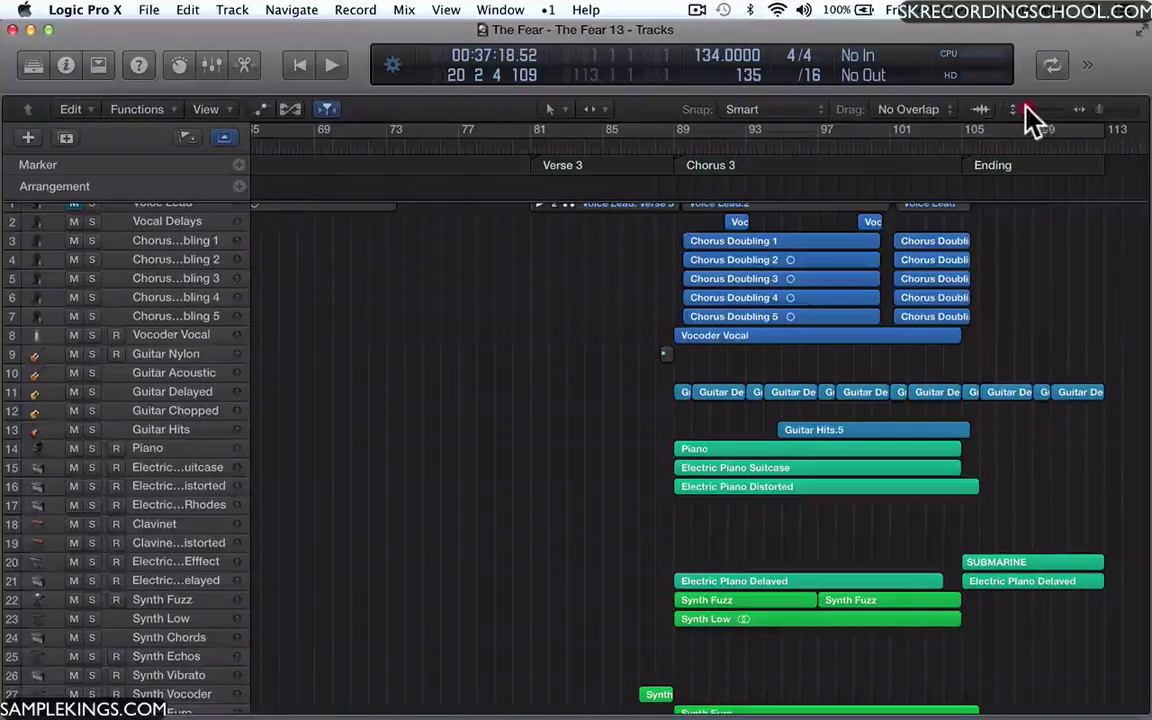
pyautogui.moveTo(1024, 109); pyautogui.dragTo(1080, 110)
pyautogui.scroll(10, 892, 285)
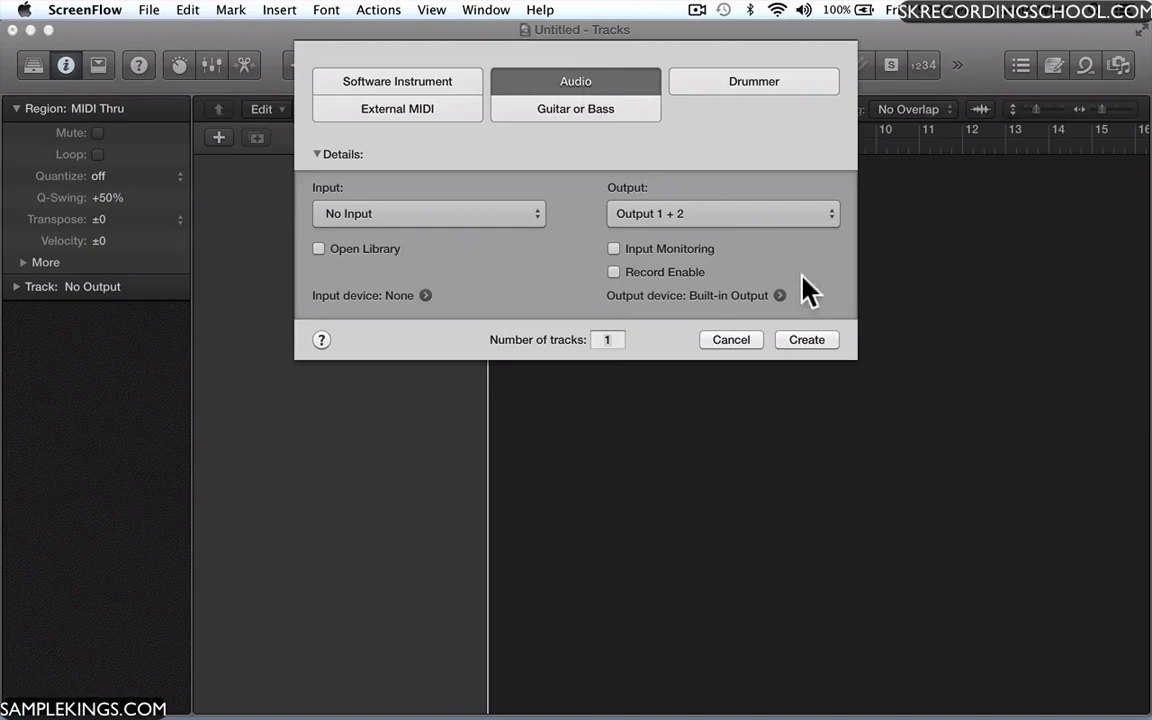
# Create one audio track in the untitled project and show the Apple Loops browser filtered to All Drums
pyautogui.click(806, 341)
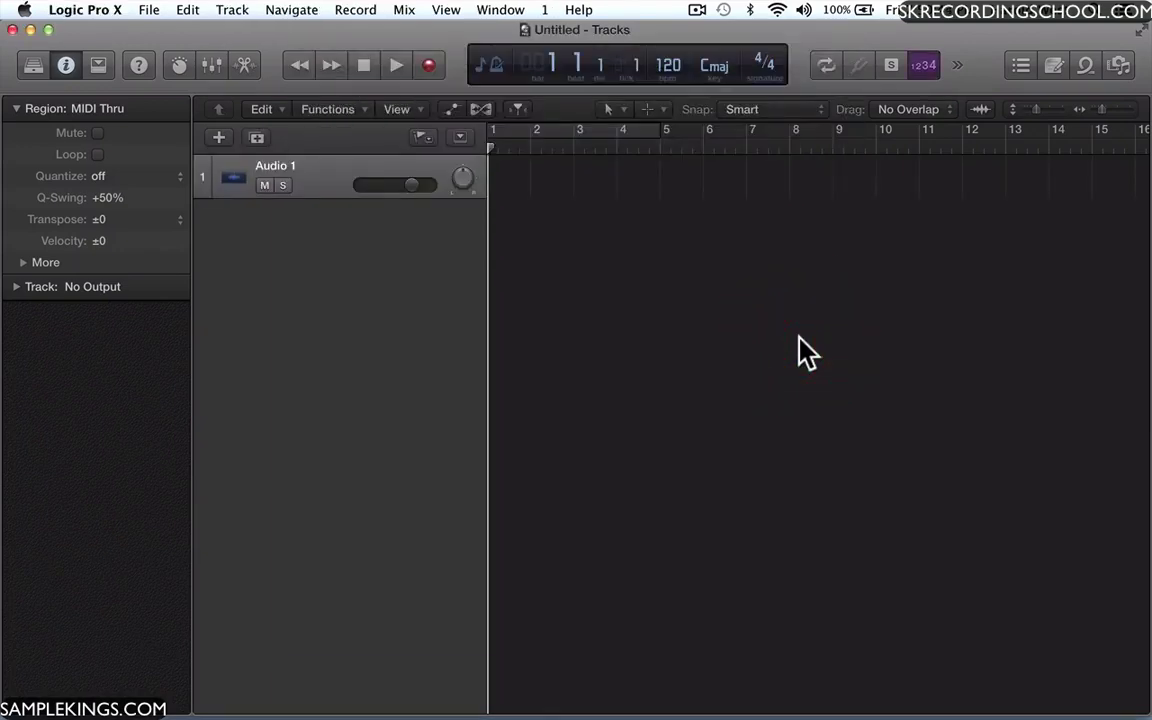
pyautogui.click(1084, 65)
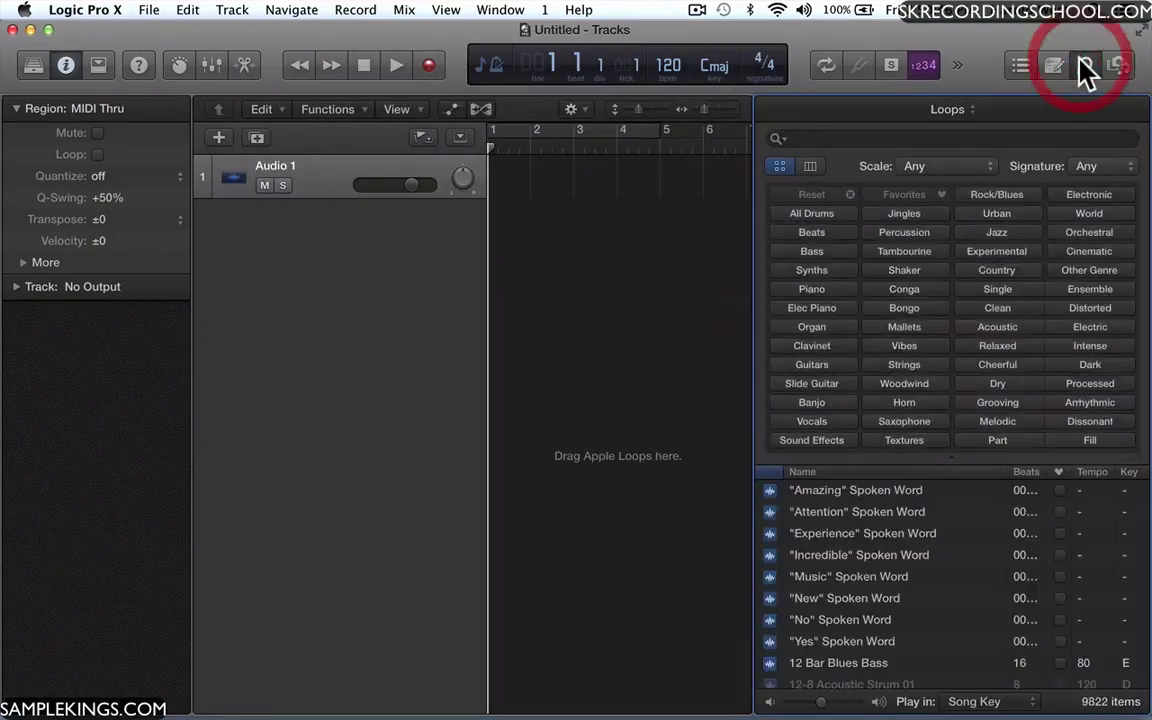
pyautogui.click(797, 215)
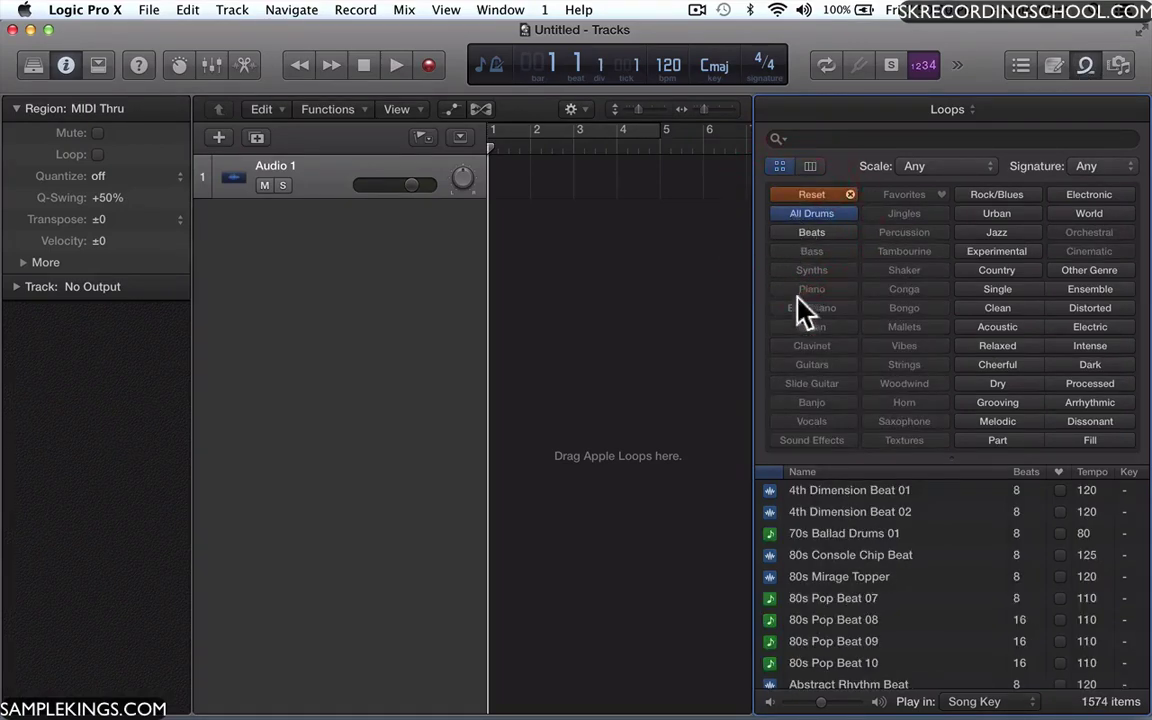
# Preview the Bass and Synth Beat loop and the drum loops from Cash Register Topper through Chip Shot Beat 01
pyautogui.scroll(-15, 826, 562)
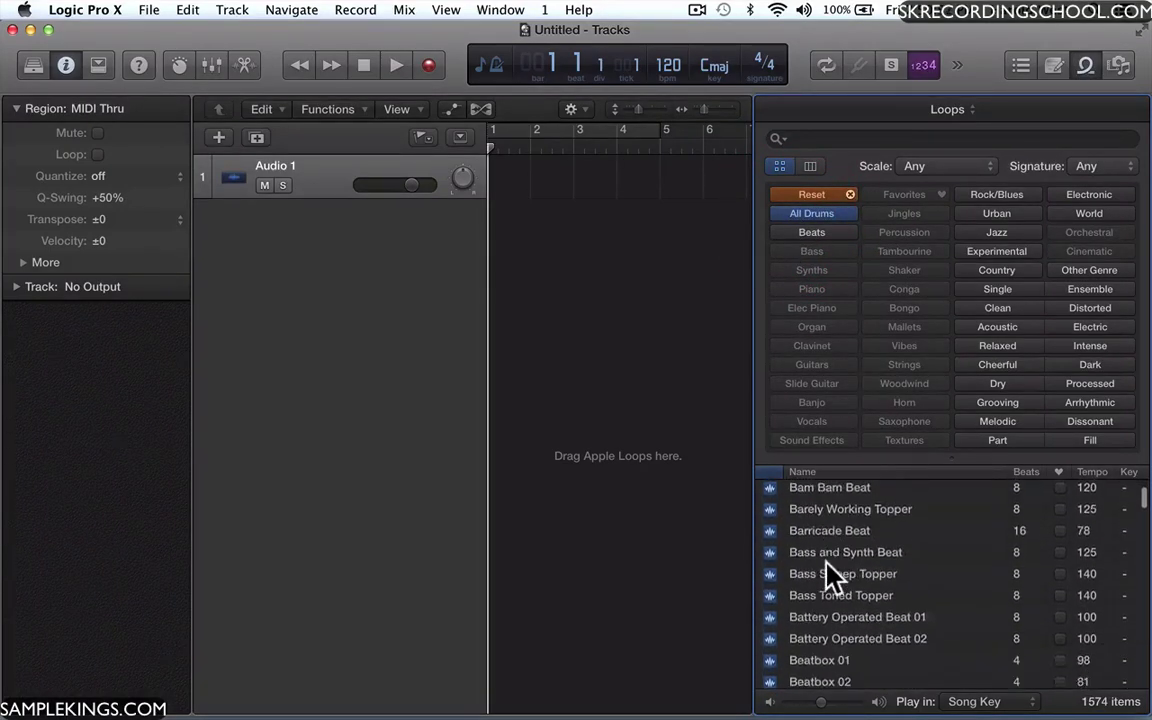
pyautogui.click(812, 554)
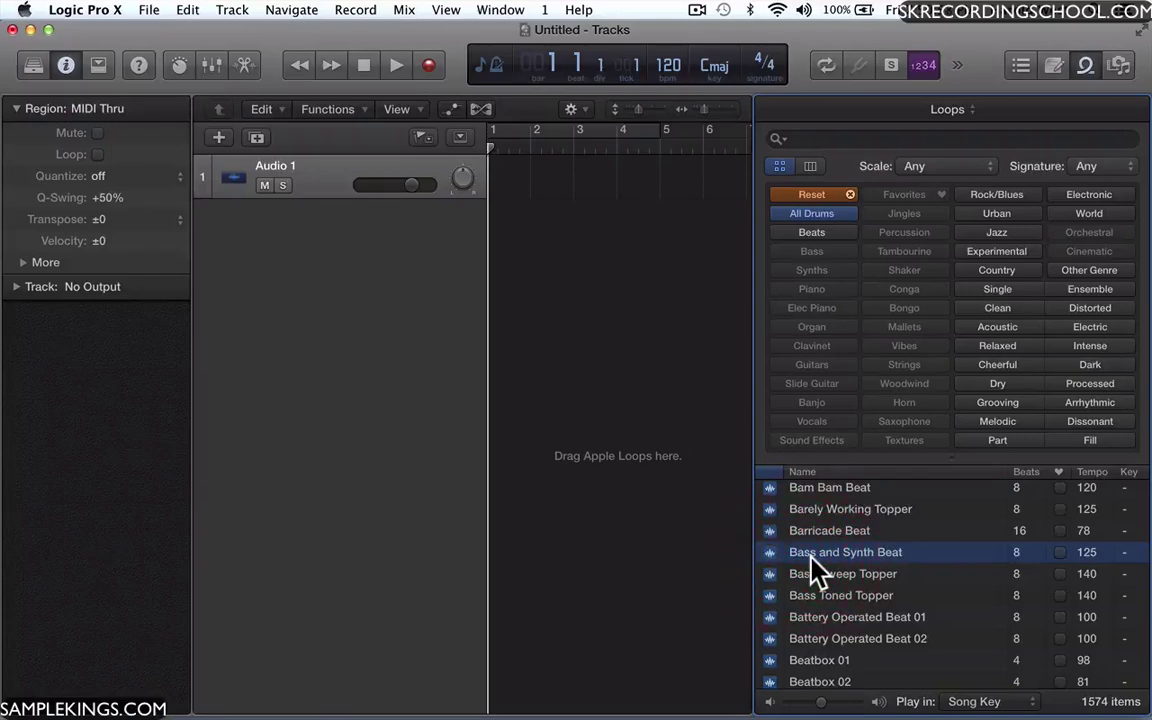
pyautogui.scroll(-5, 812, 568)
pyautogui.scroll(-5, 812, 568)
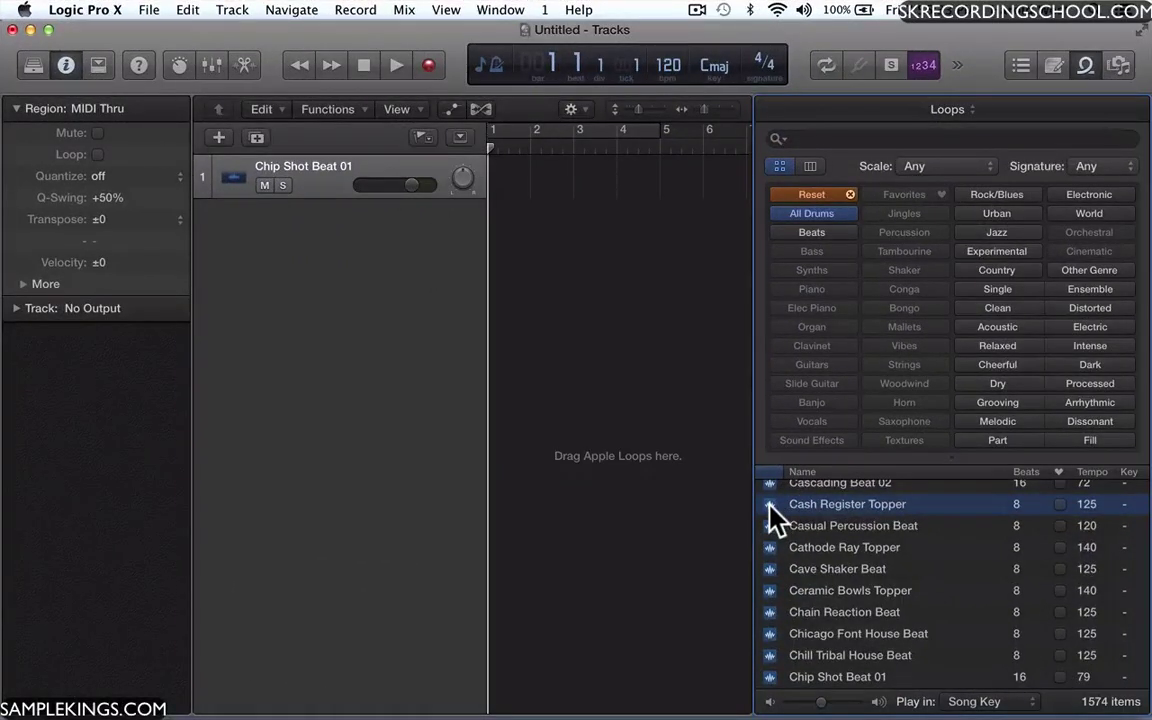
pyautogui.click(769, 504)
pyautogui.press('Down')
pyautogui.press('Down')
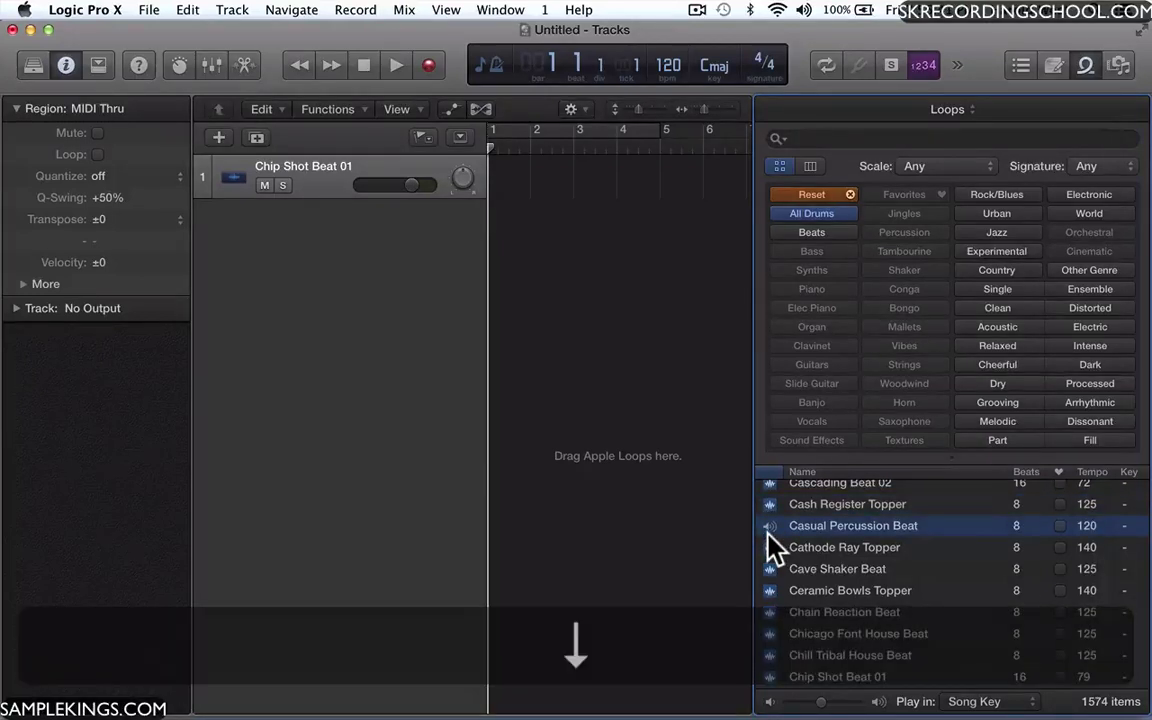
pyautogui.press('Down')
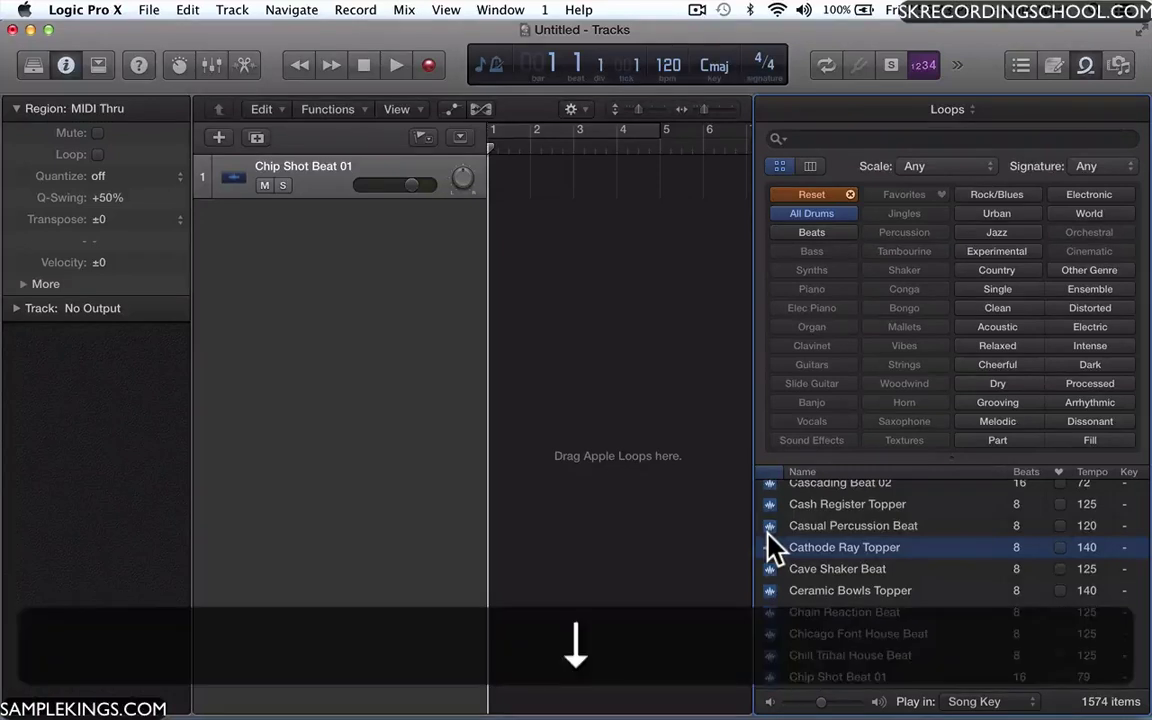
pyautogui.press('Down')
pyautogui.press('Down')
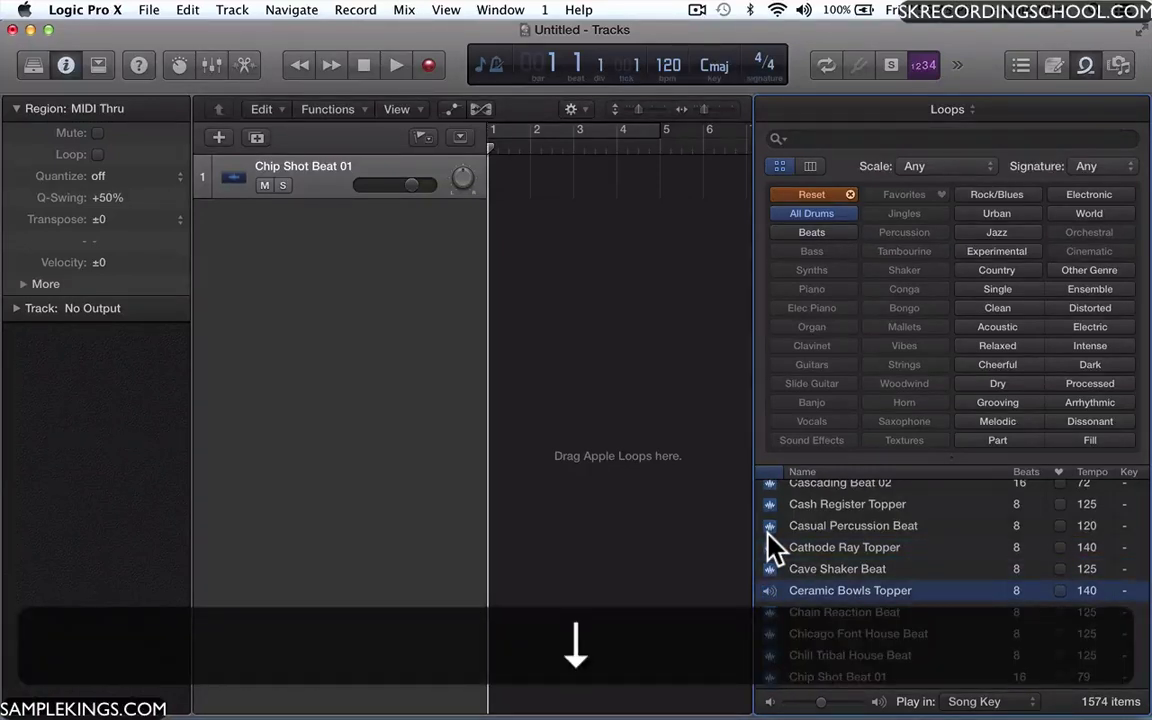
pyautogui.press('Down')
pyautogui.press('Down')
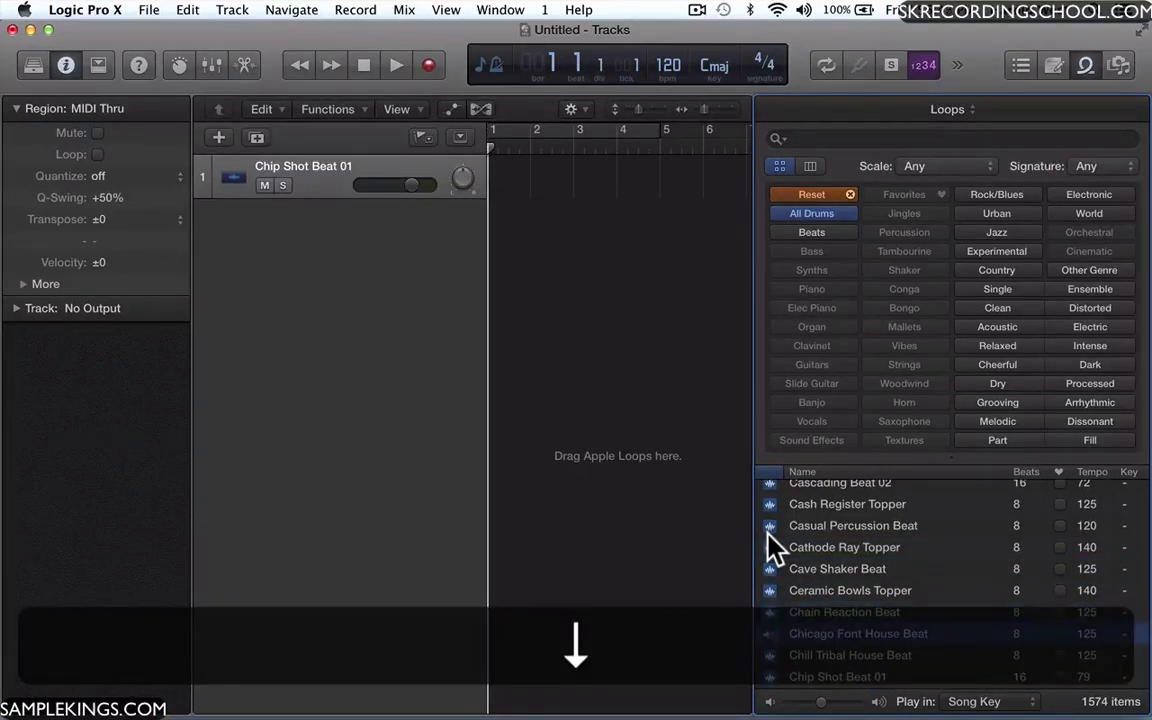
pyautogui.press('Down')
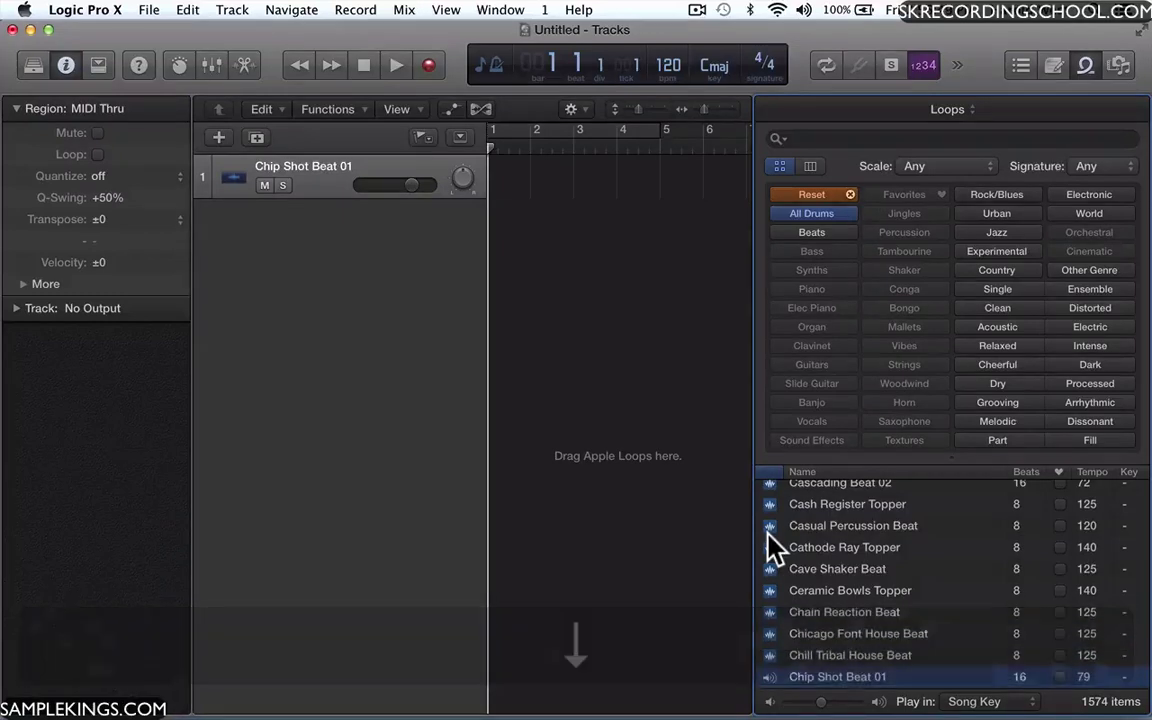
pyautogui.click(768, 677)
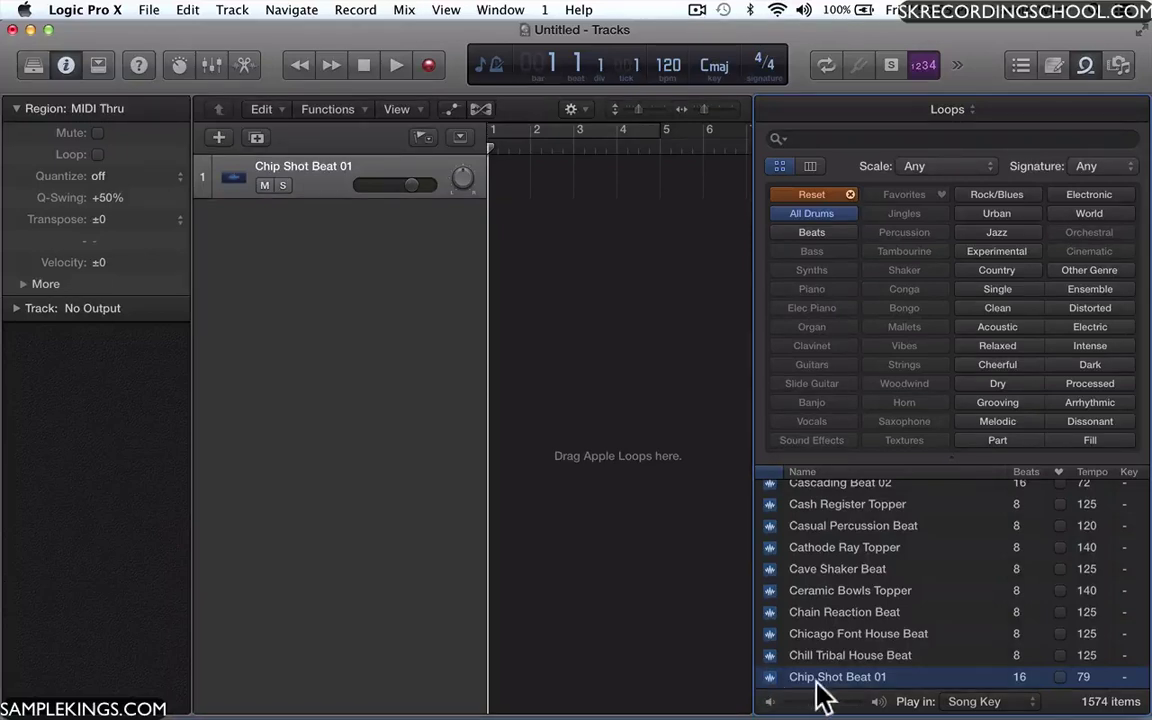
# Hide the inspector and narrow the track headers until the volume and pan controls are out of view
pyautogui.click(62, 63)
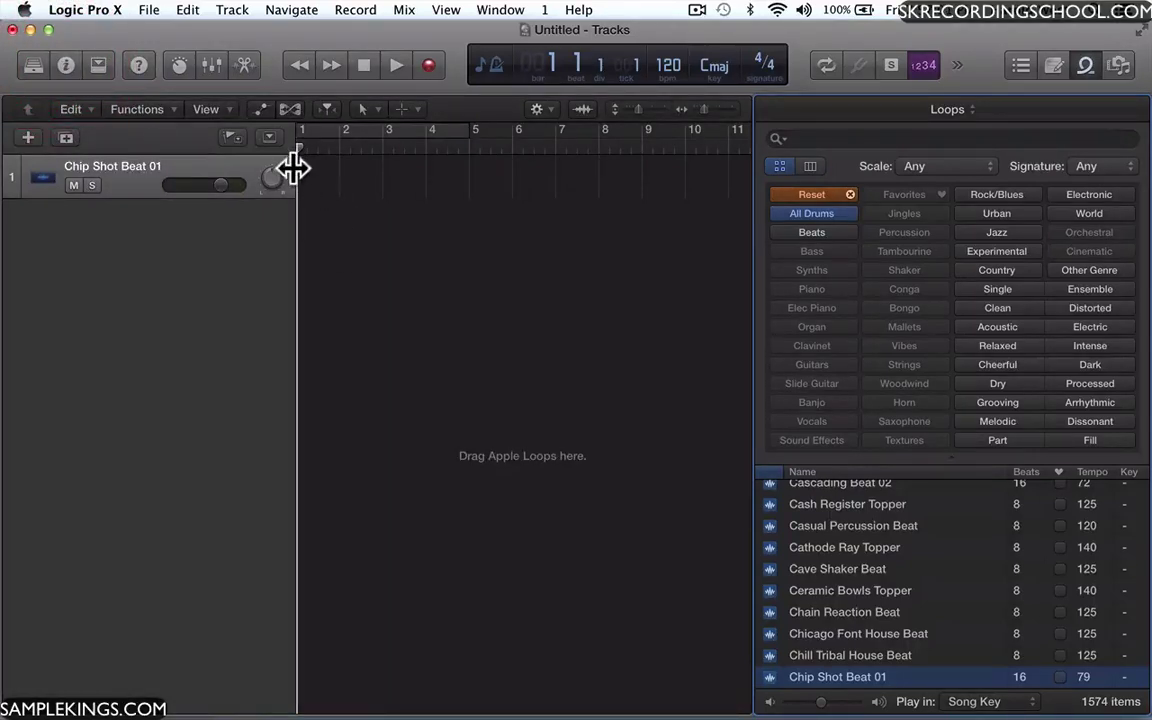
pyautogui.moveTo(296, 167); pyautogui.dragTo(217, 170)
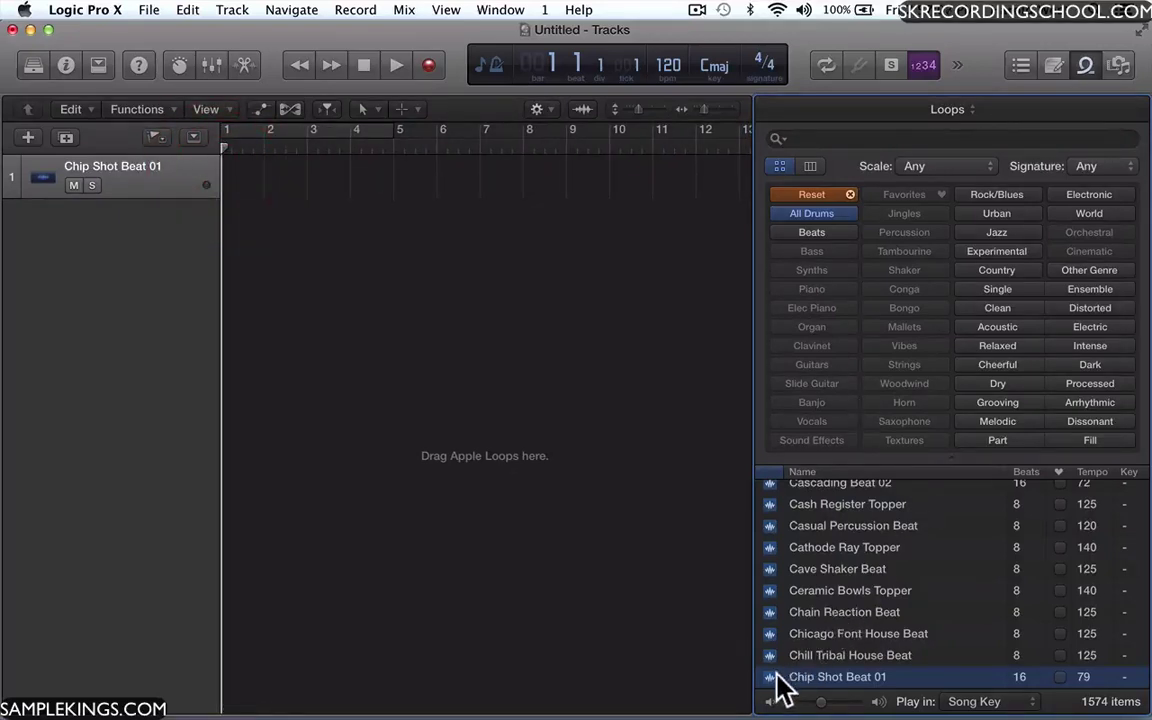
# Place the Chip Shot Beat 01 loop at bar 1 of the audio track, import its tempo information, and play it briefly
pyautogui.moveTo(778, 678); pyautogui.dragTo(252, 188)
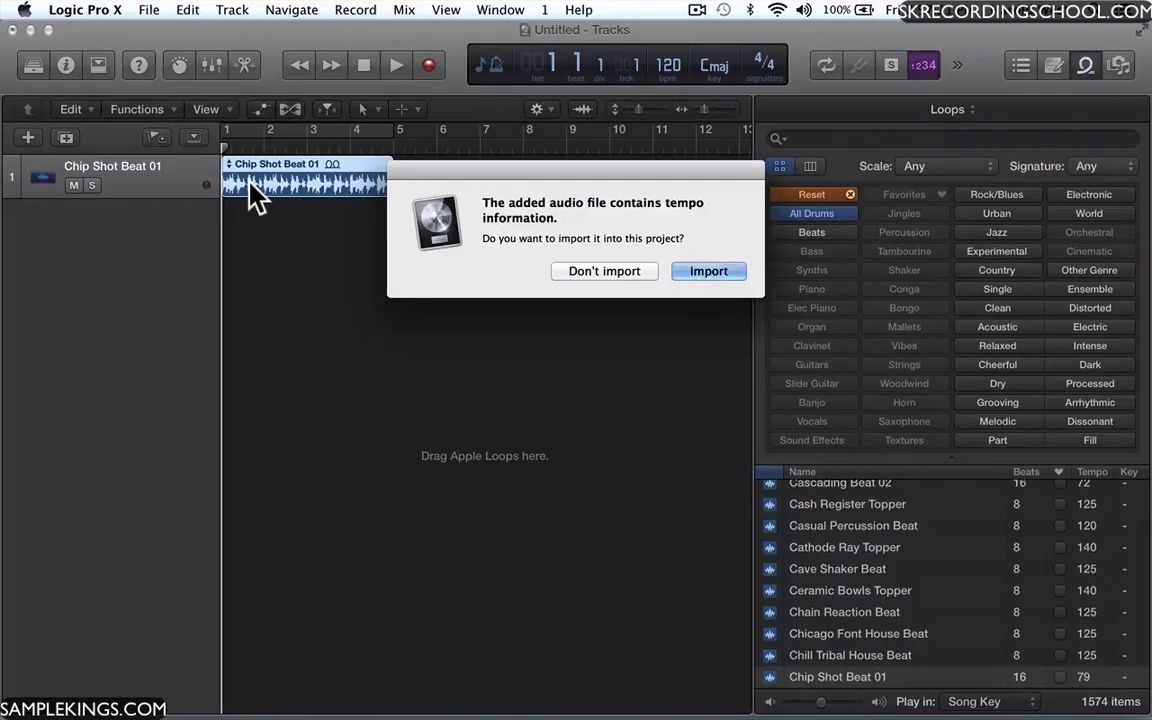
pyautogui.click(689, 276)
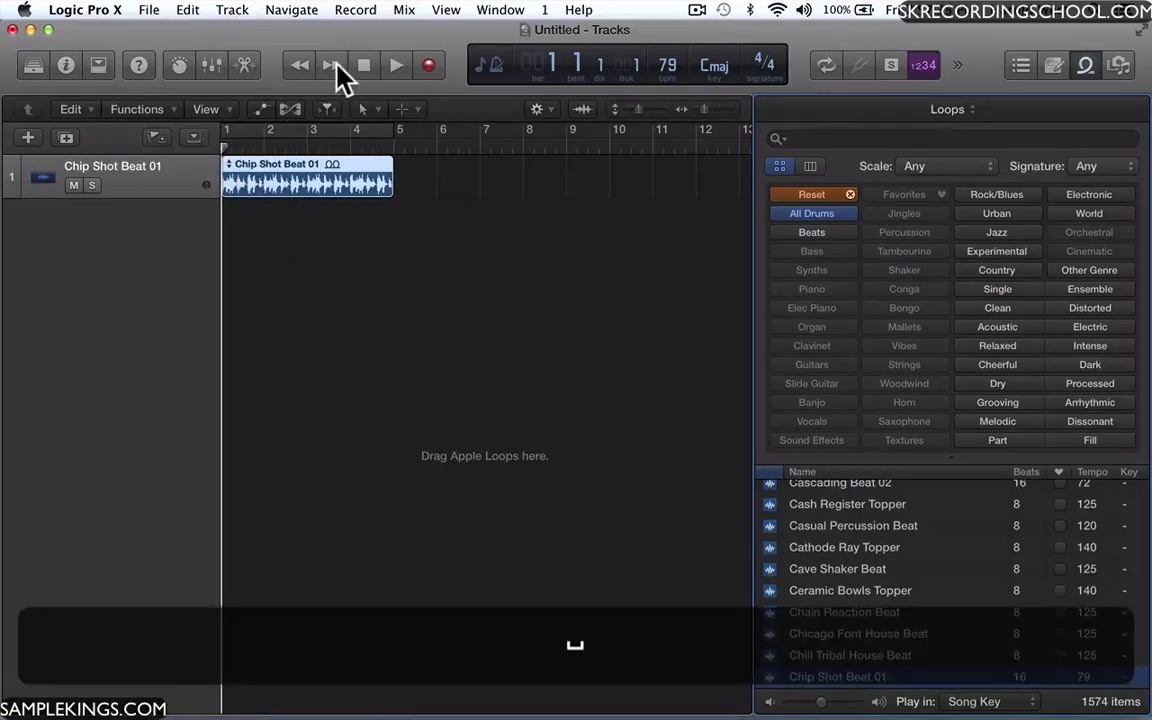
pyautogui.click(395, 65)
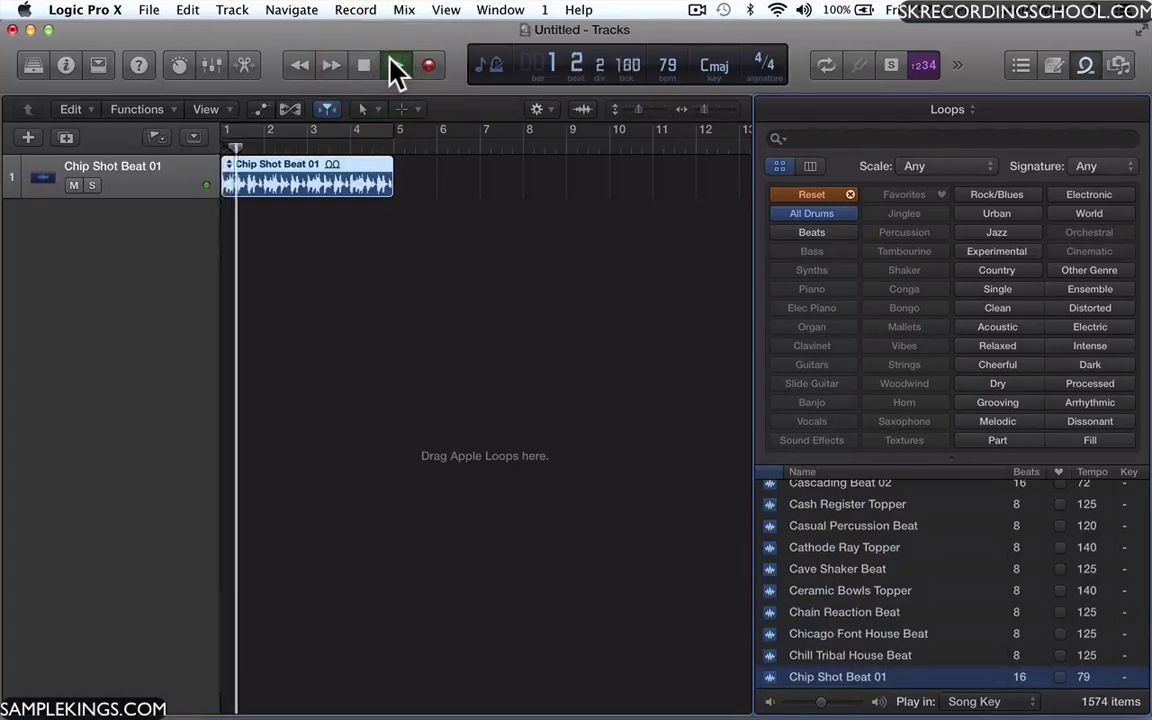
pyautogui.press('space')
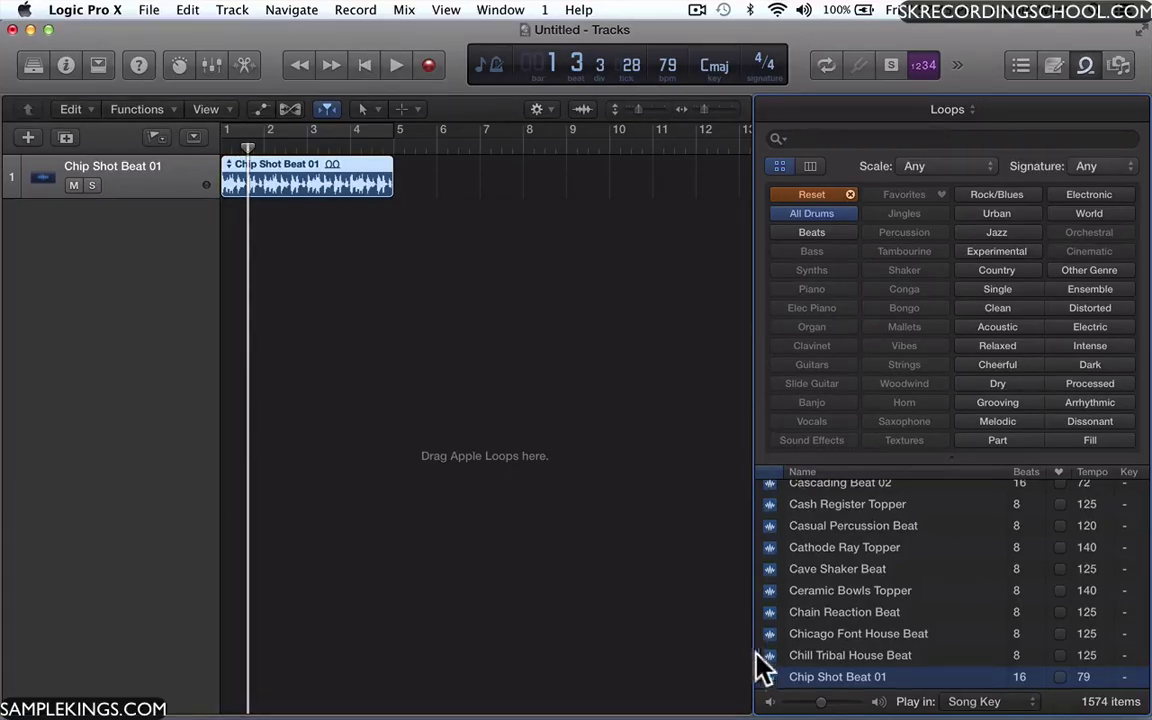
# Preview Chip Shot Beat 01 in the loop browser, check its tempo, and preview Chill Tribal House Beat
pyautogui.click(771, 678)
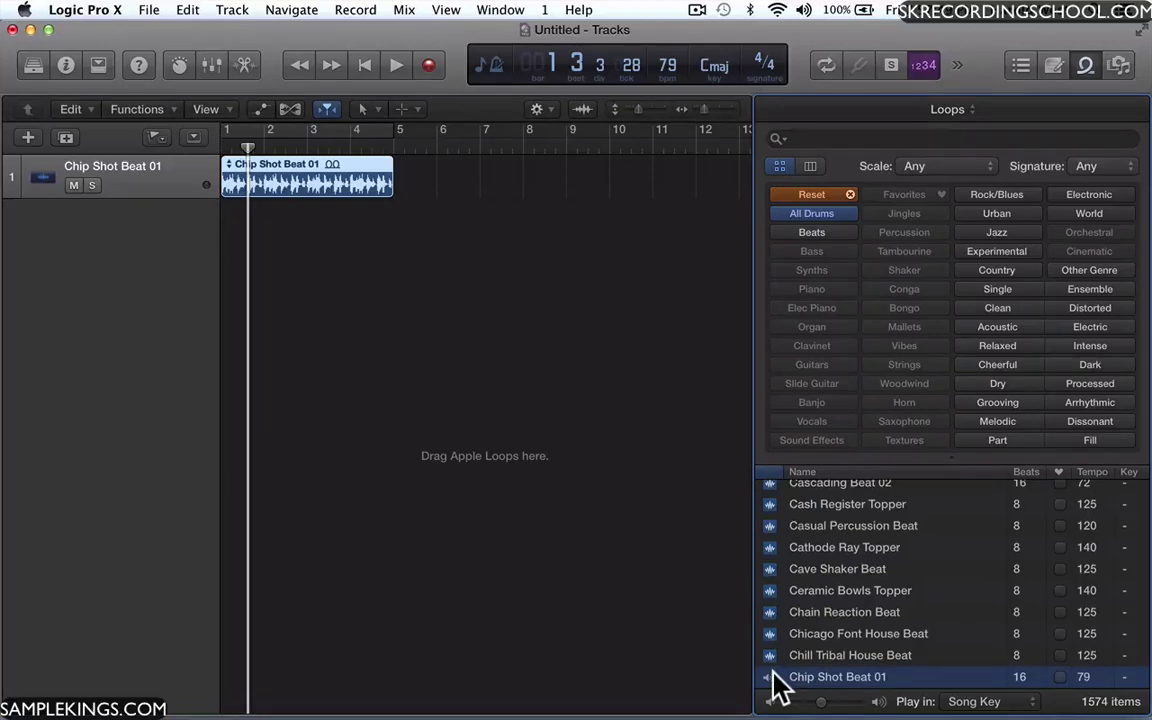
pyautogui.press('space')
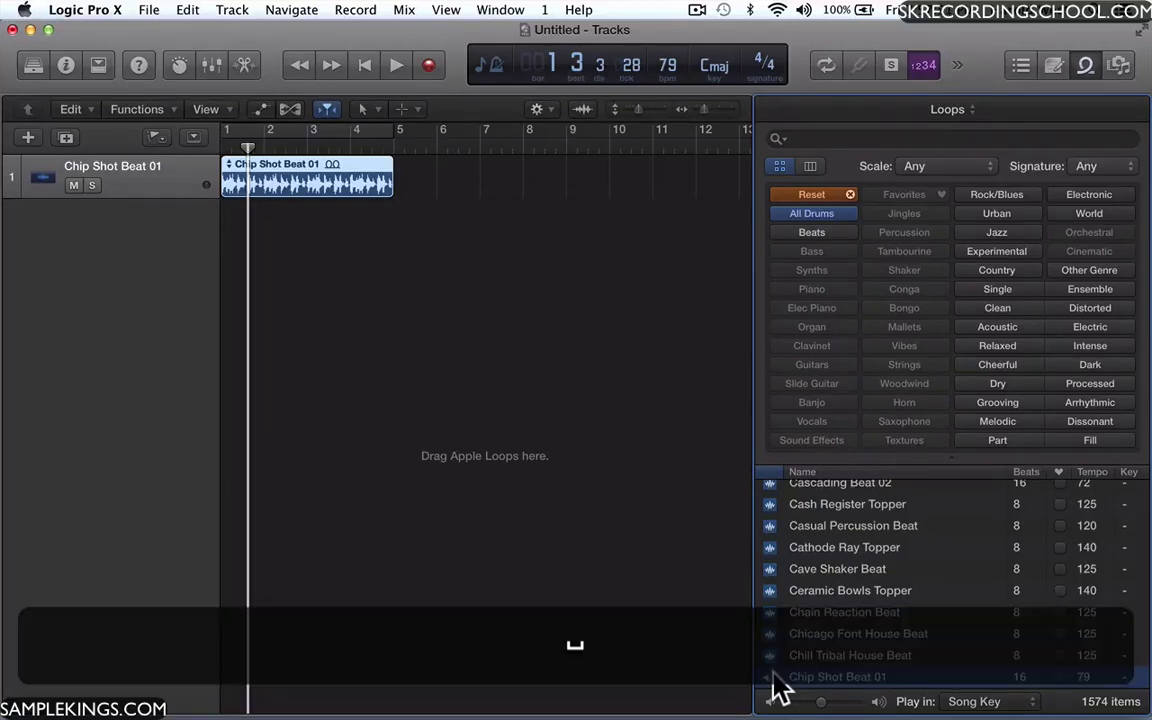
pyautogui.click(905, 677)
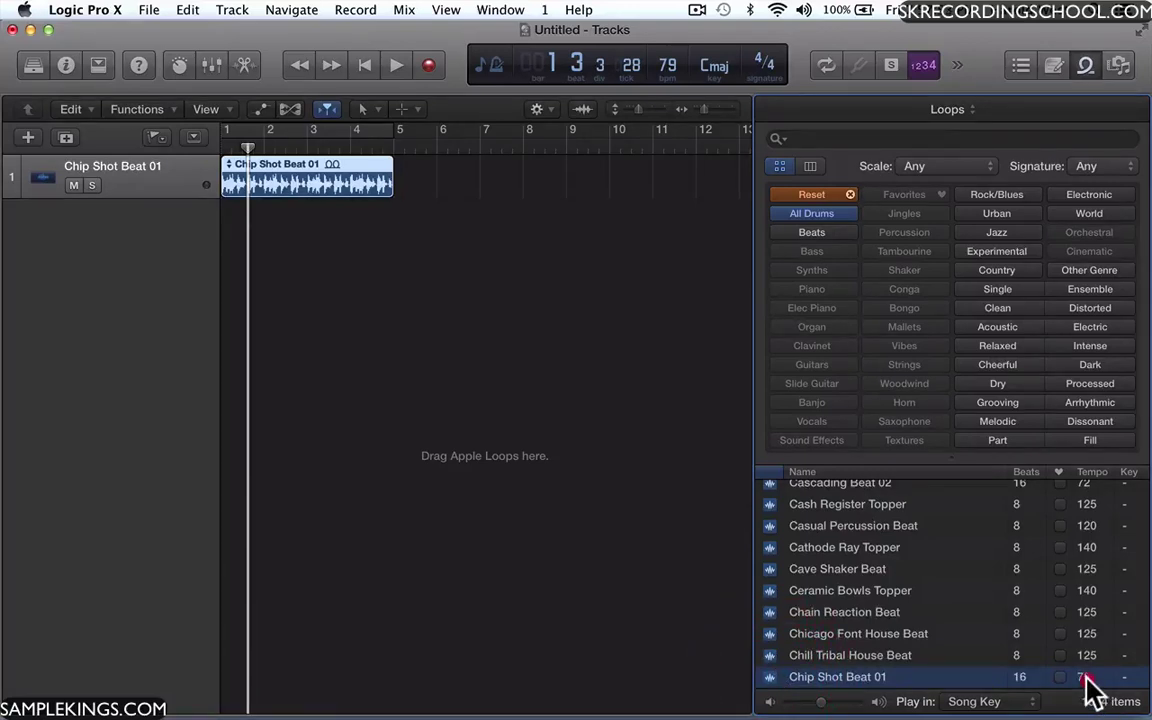
pyautogui.click(1088, 687)
pyautogui.click(766, 655)
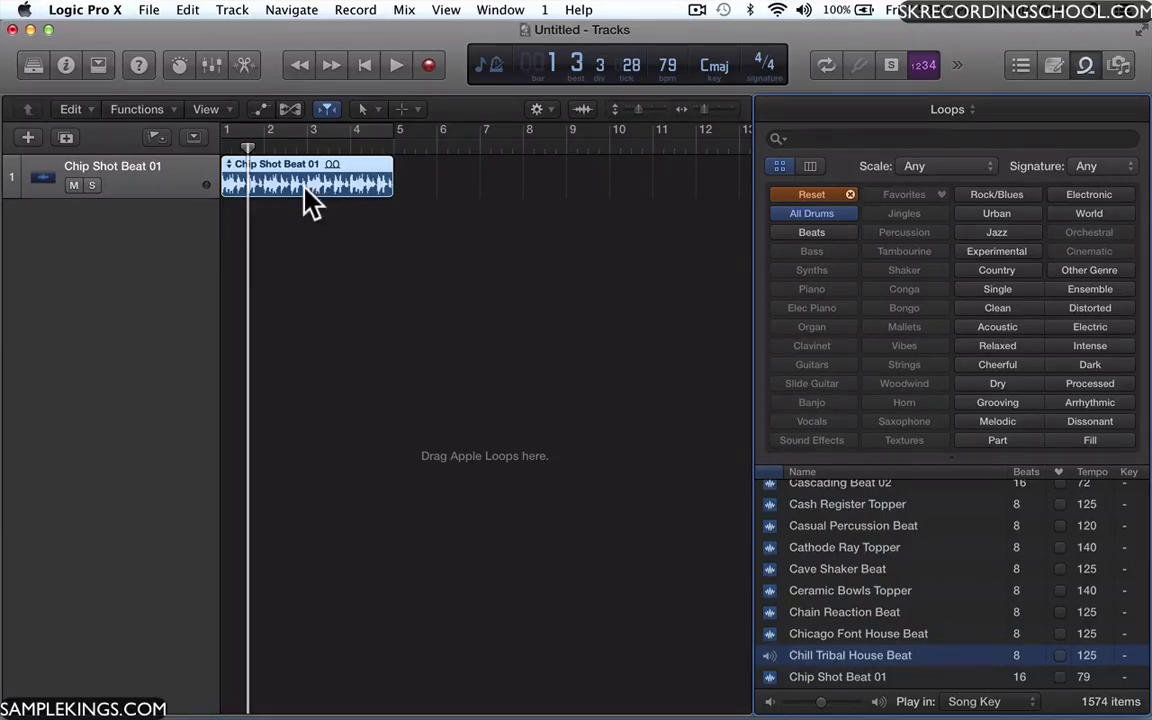
# Undo the Chip Shot Beat 01 placement and tempo import, and preview Chicago Font House Beat, Chill Tribal House Beat and Chip Shot Beat 01
pyautogui.press('space')
pyautogui.press('super+z')
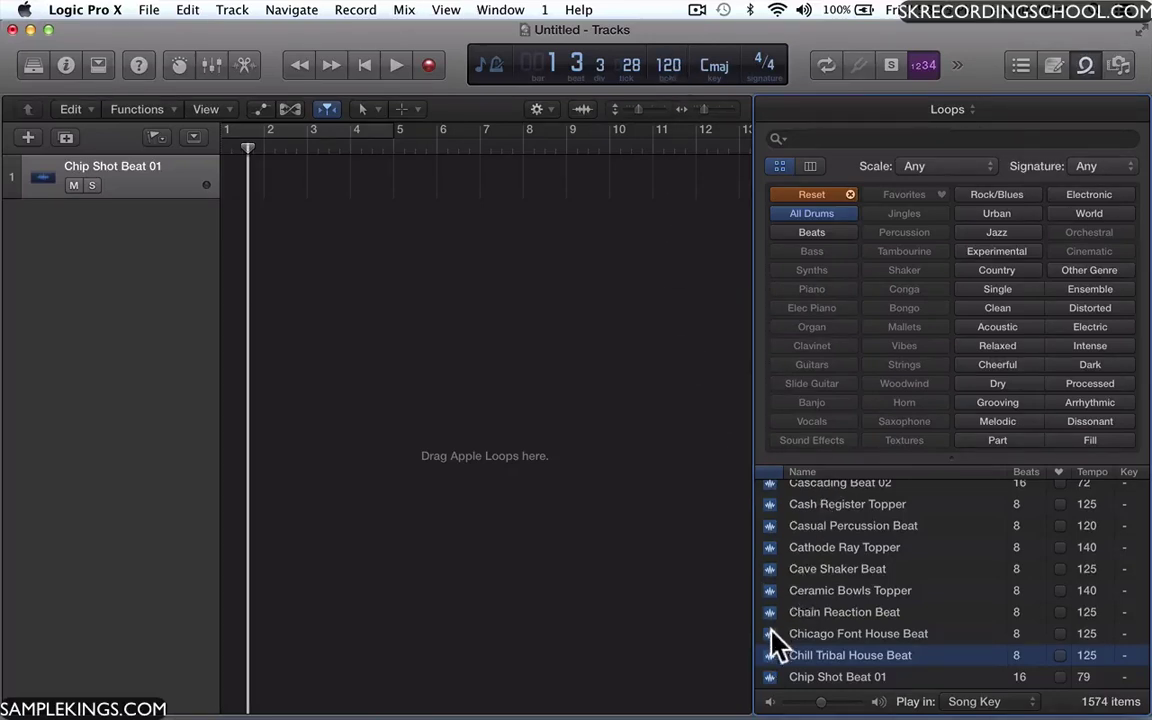
pyautogui.click(772, 634)
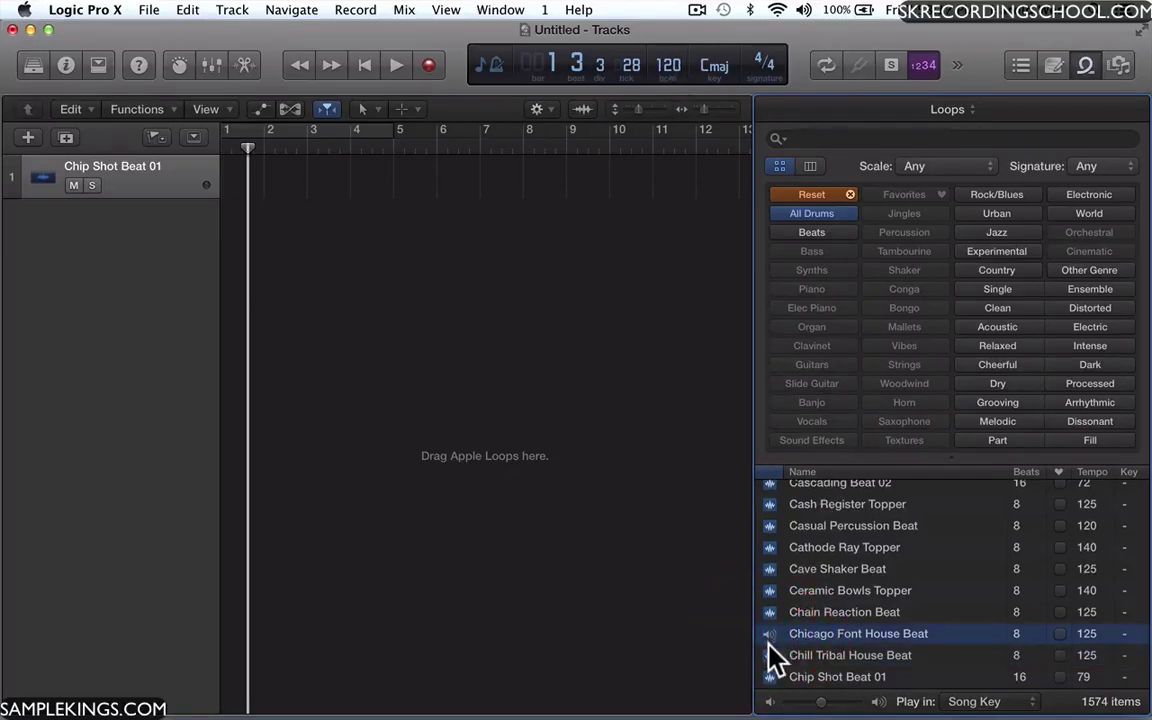
pyautogui.click(769, 650)
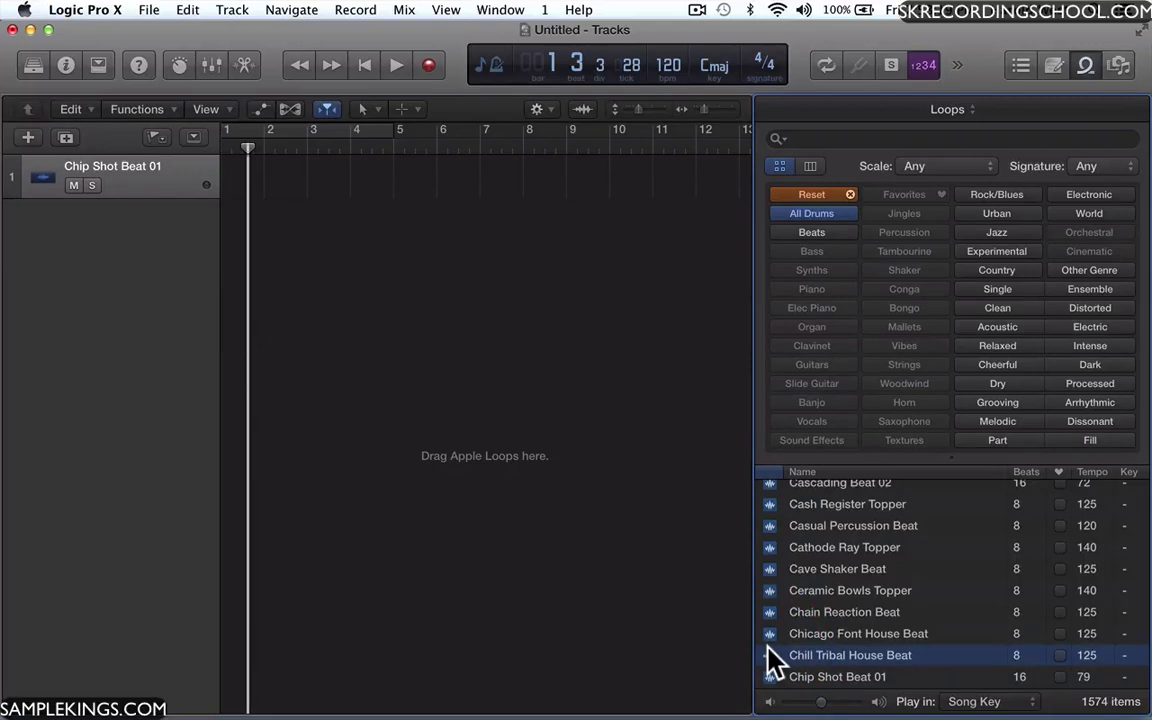
pyautogui.press('Down')
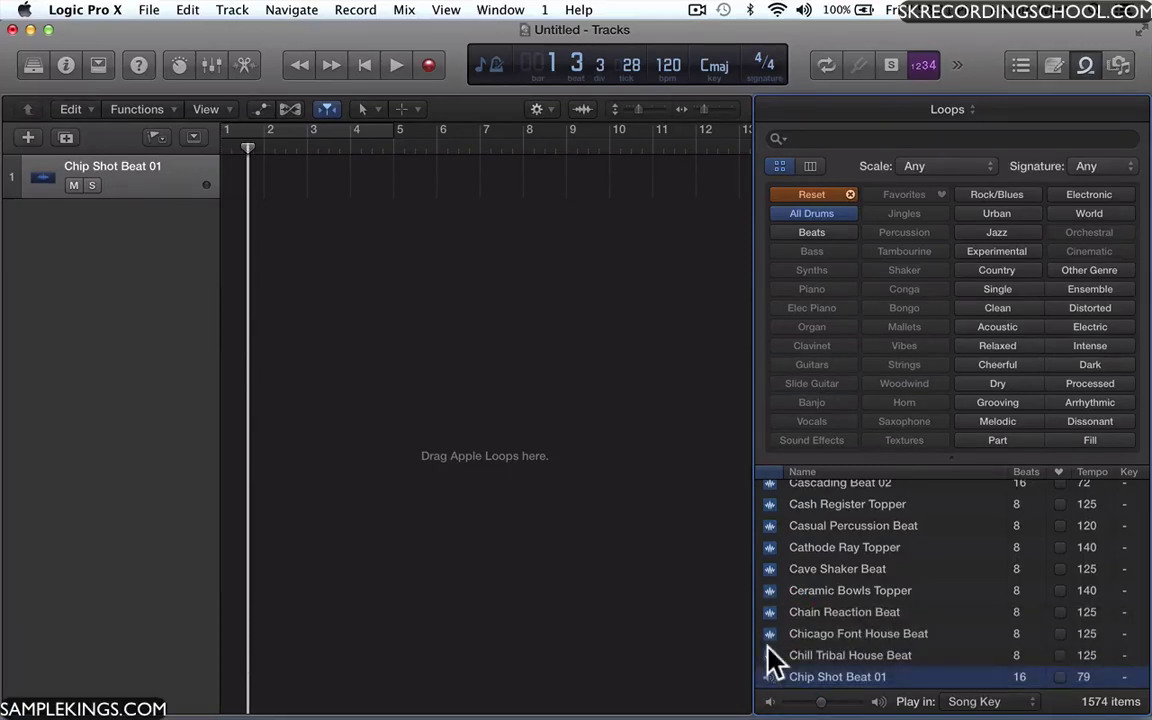
pyautogui.press('Up')
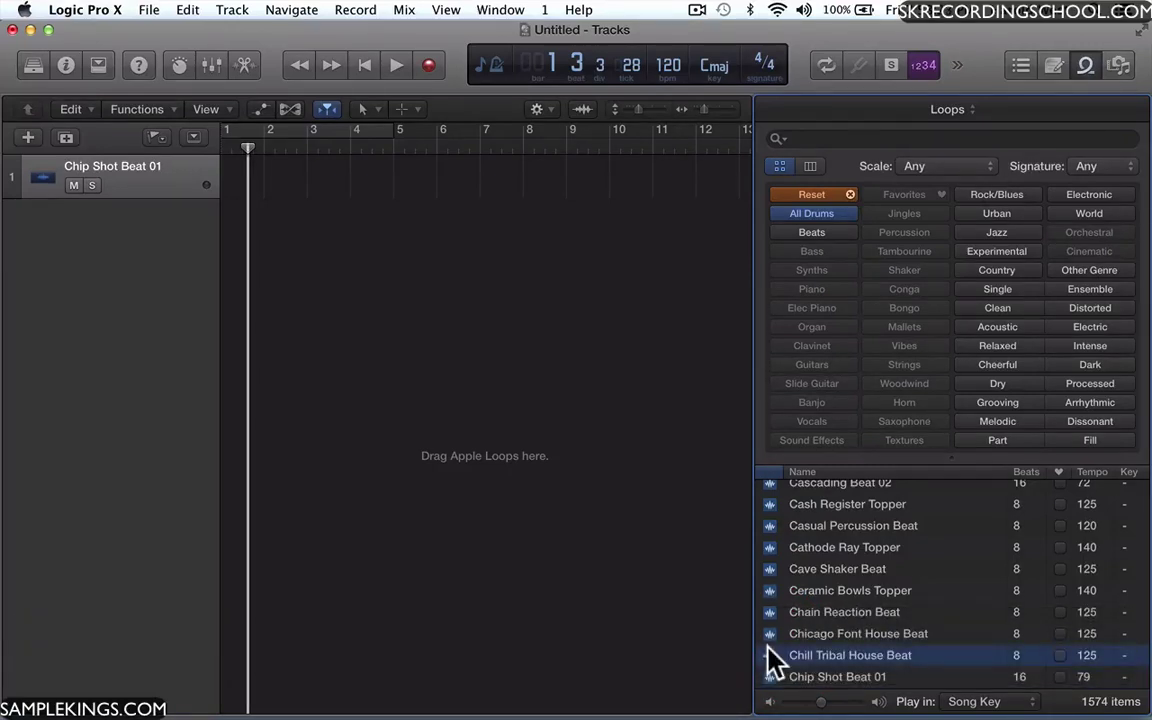
pyautogui.click(768, 645)
pyautogui.click(770, 676)
pyautogui.click(770, 674)
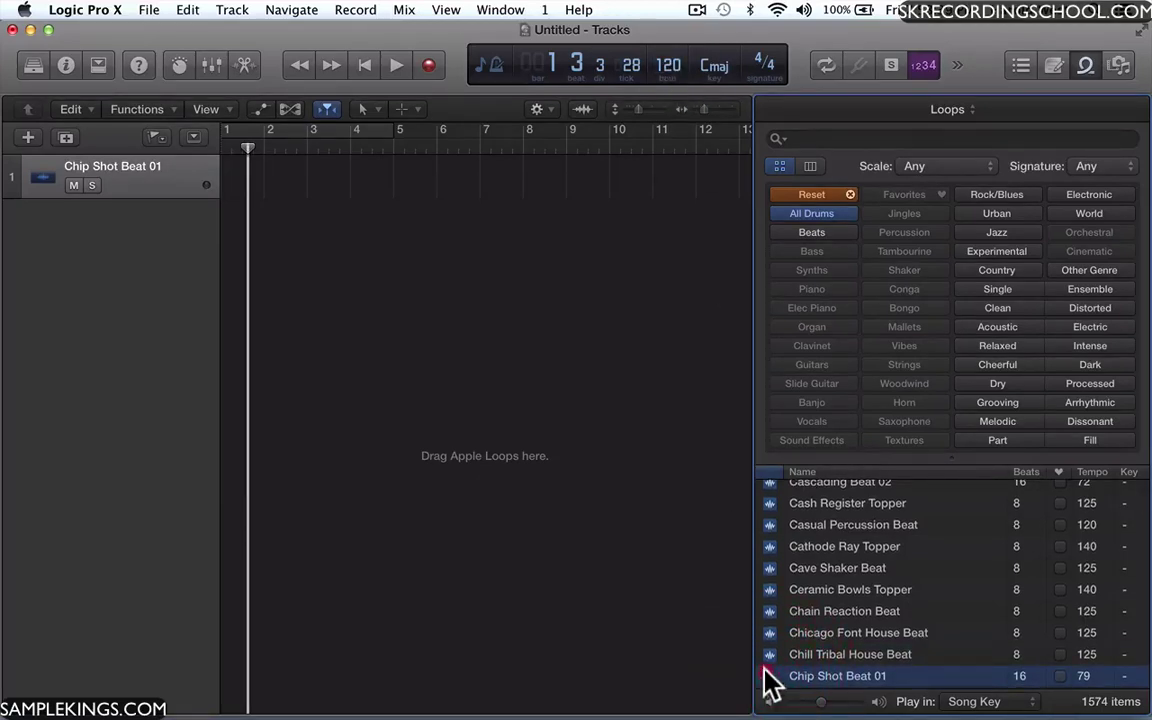
# Place the Chip Shot Beat 01 loop at bar 1 without importing its tempo information, and play it briefly from the start
pyautogui.moveTo(766, 670); pyautogui.dragTo(250, 184)
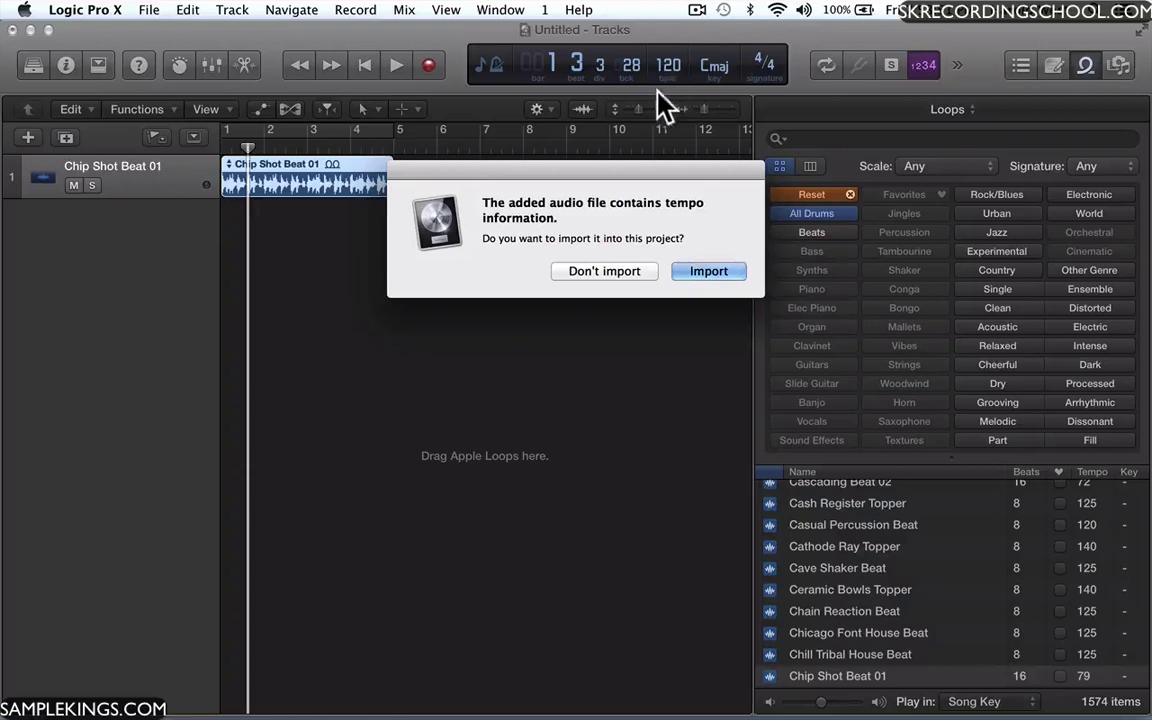
pyautogui.click(627, 273)
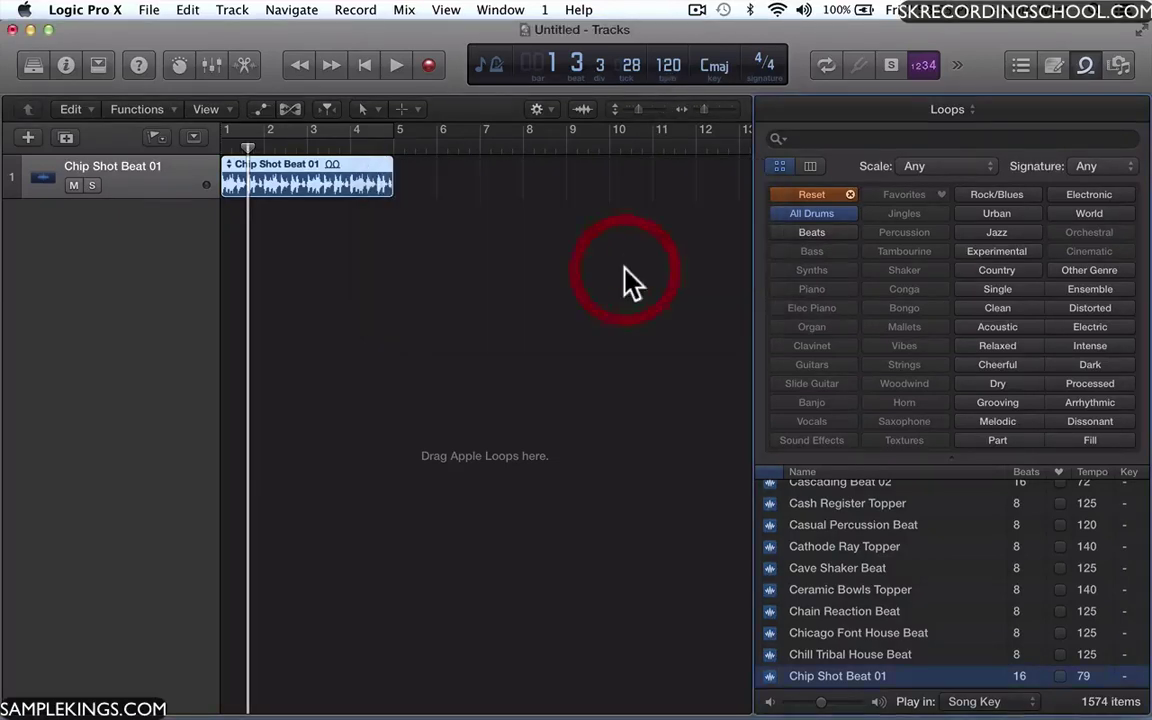
pyautogui.moveTo(247, 147); pyautogui.dragTo(212, 150)
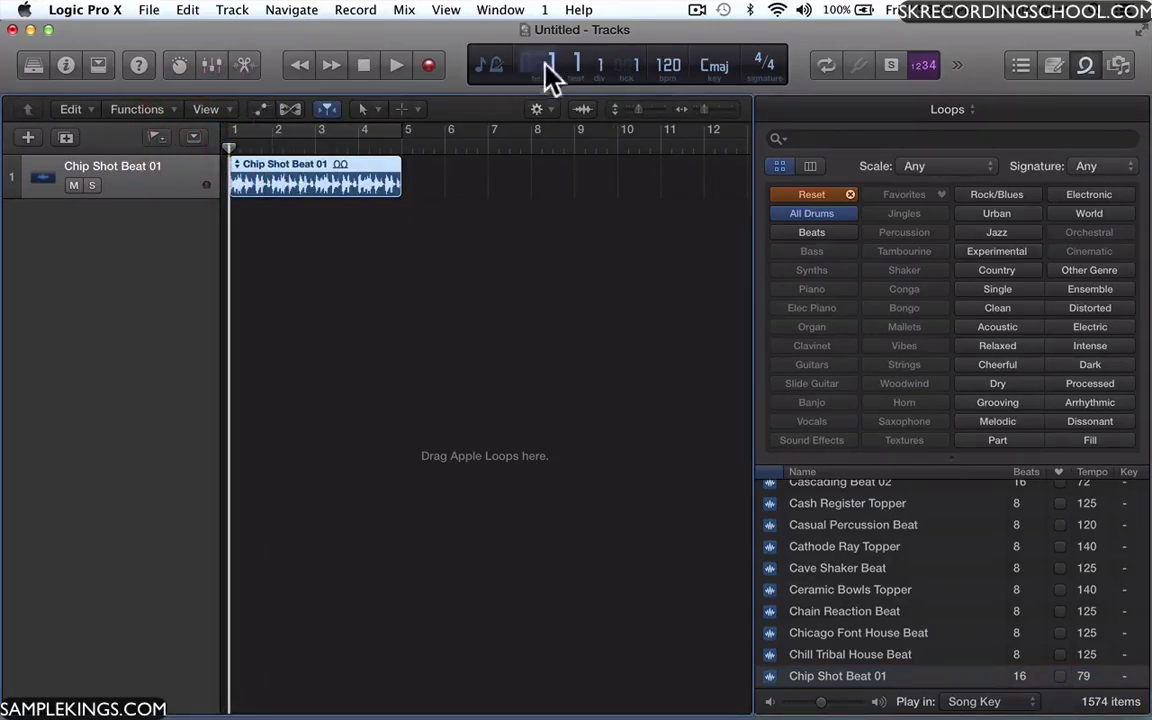
pyautogui.click(396, 67)
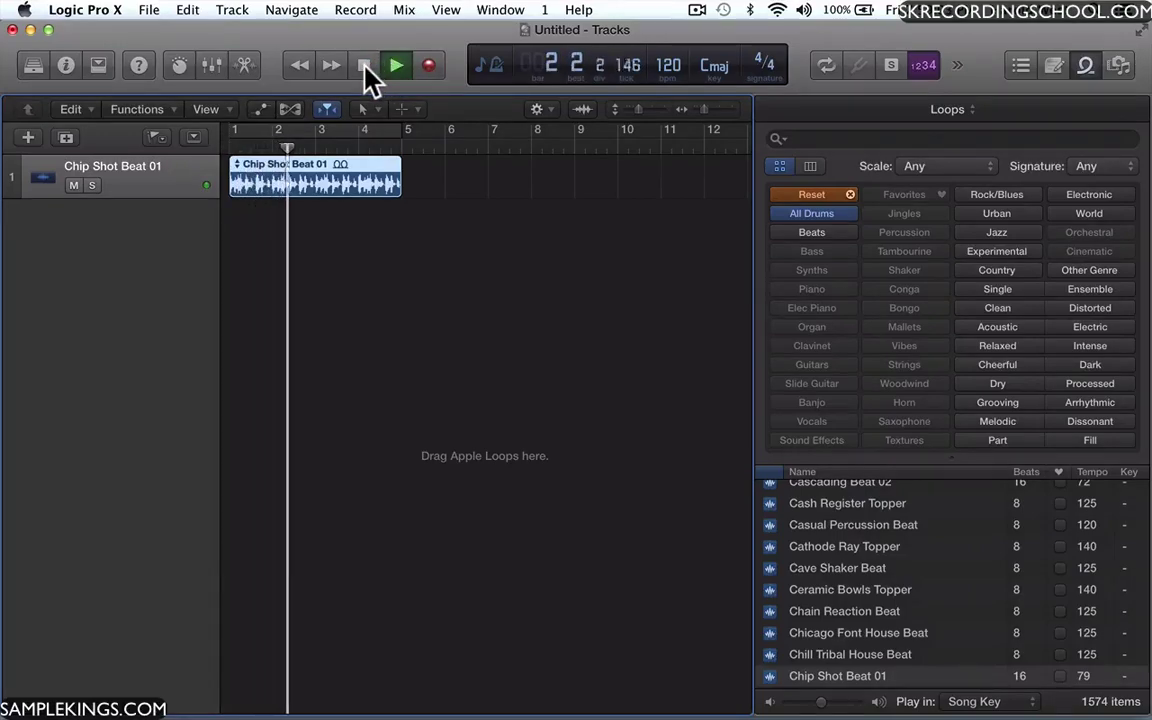
pyautogui.click(369, 68)
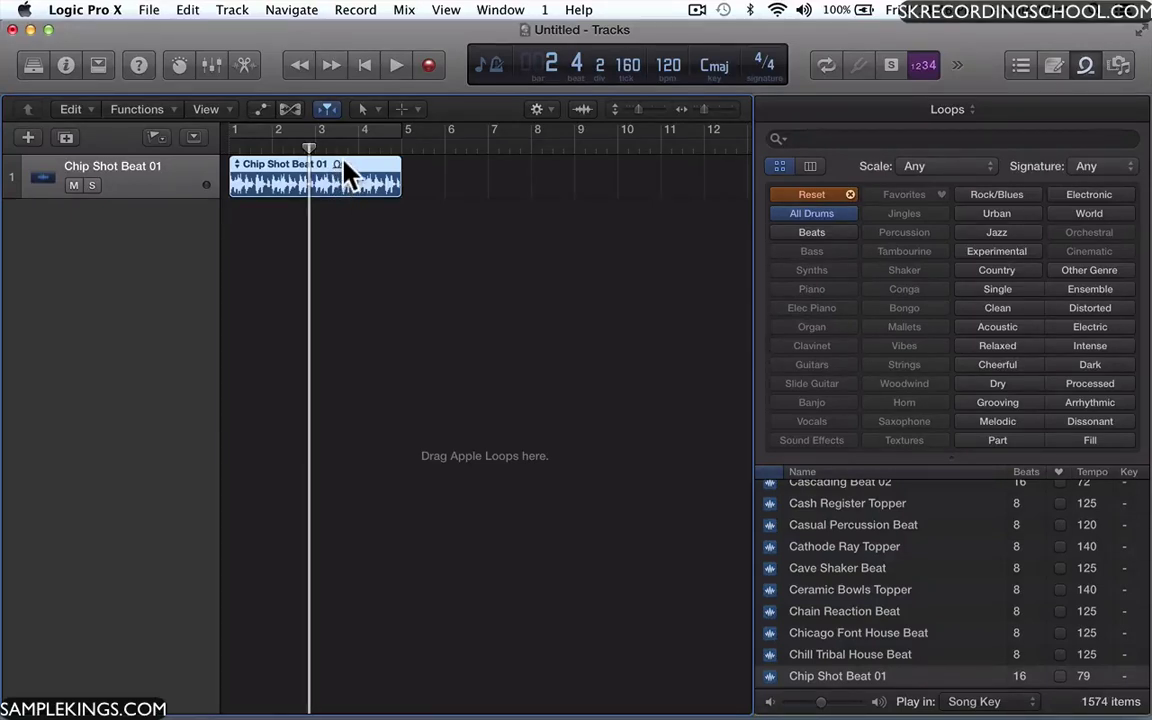
# Hide the loop browser and switch the position display to Time
pyautogui.click(1086, 68)
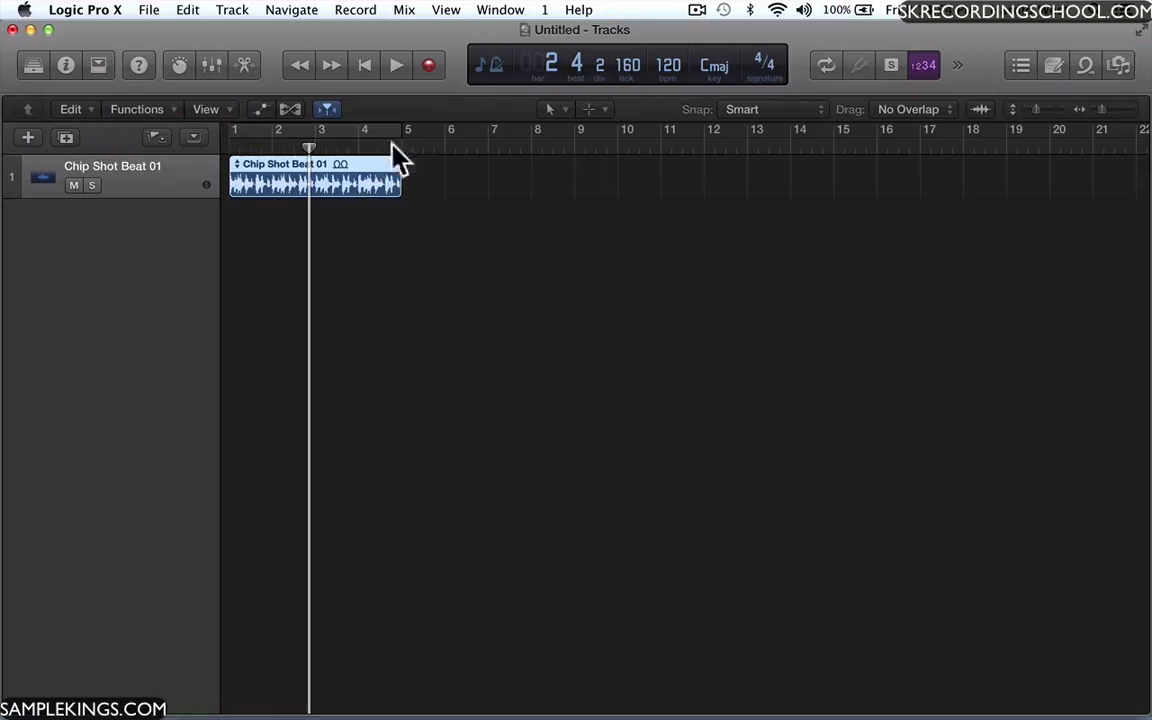
pyautogui.click(492, 70)
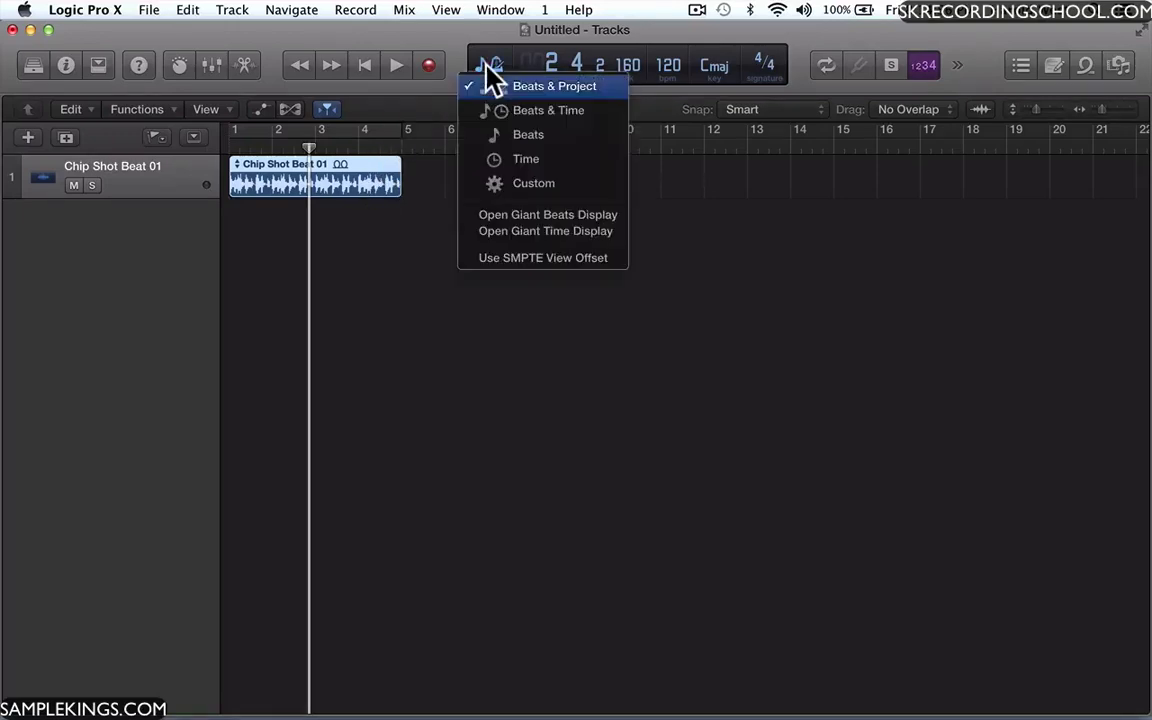
pyautogui.click(497, 158)
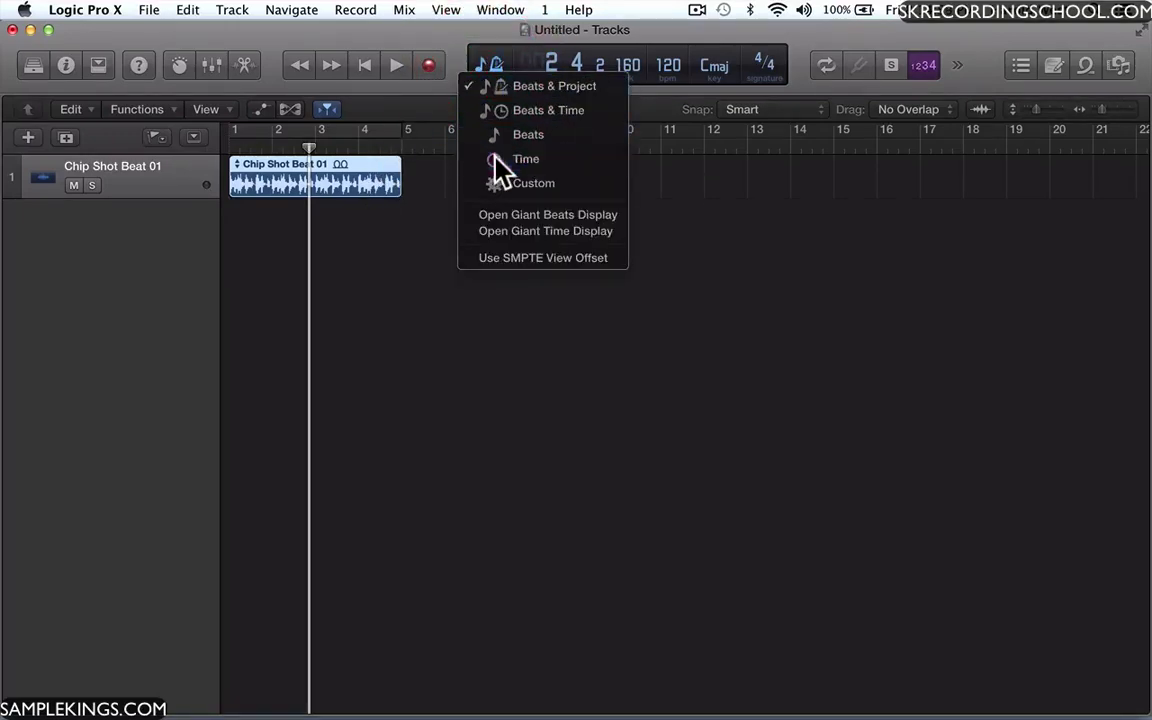
# Place the playhead near the end of the Chip Shot Beat 01 region and leave cycle mode off
pyautogui.click(399, 130)
pyautogui.click(397, 142)
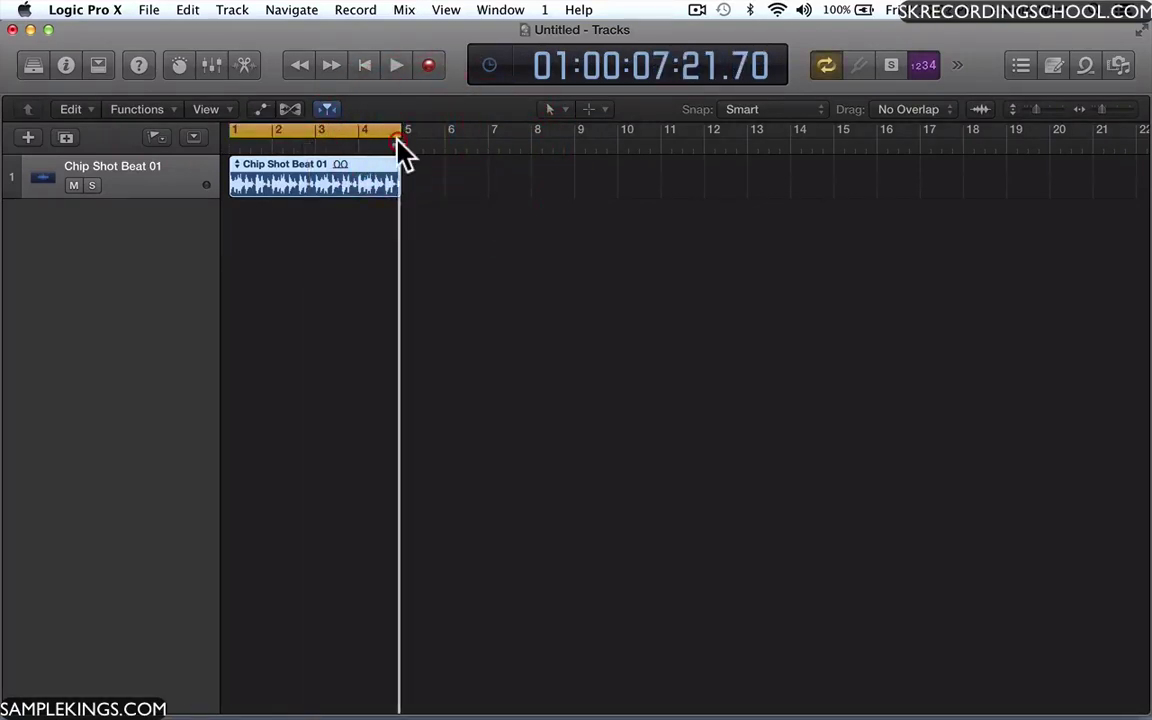
pyautogui.click(826, 66)
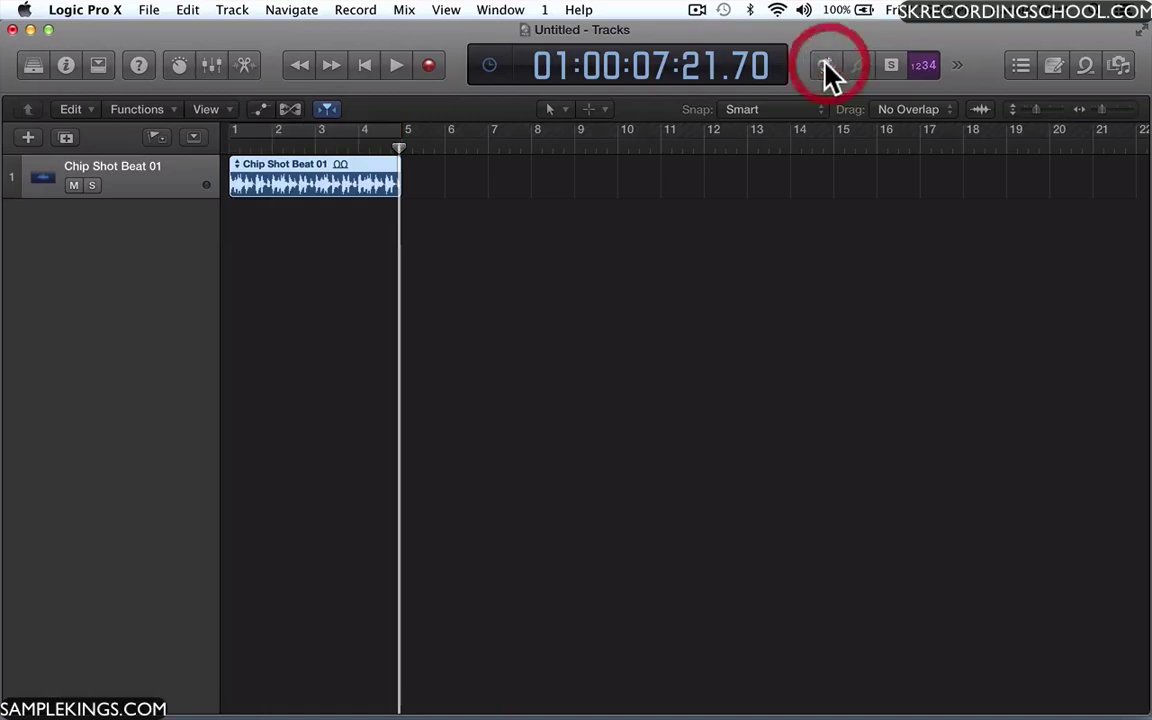
# Try looping the Chip Shot Beat 01 region out to about bar 22, and undo the looping
pyautogui.rightClick(367, 172)
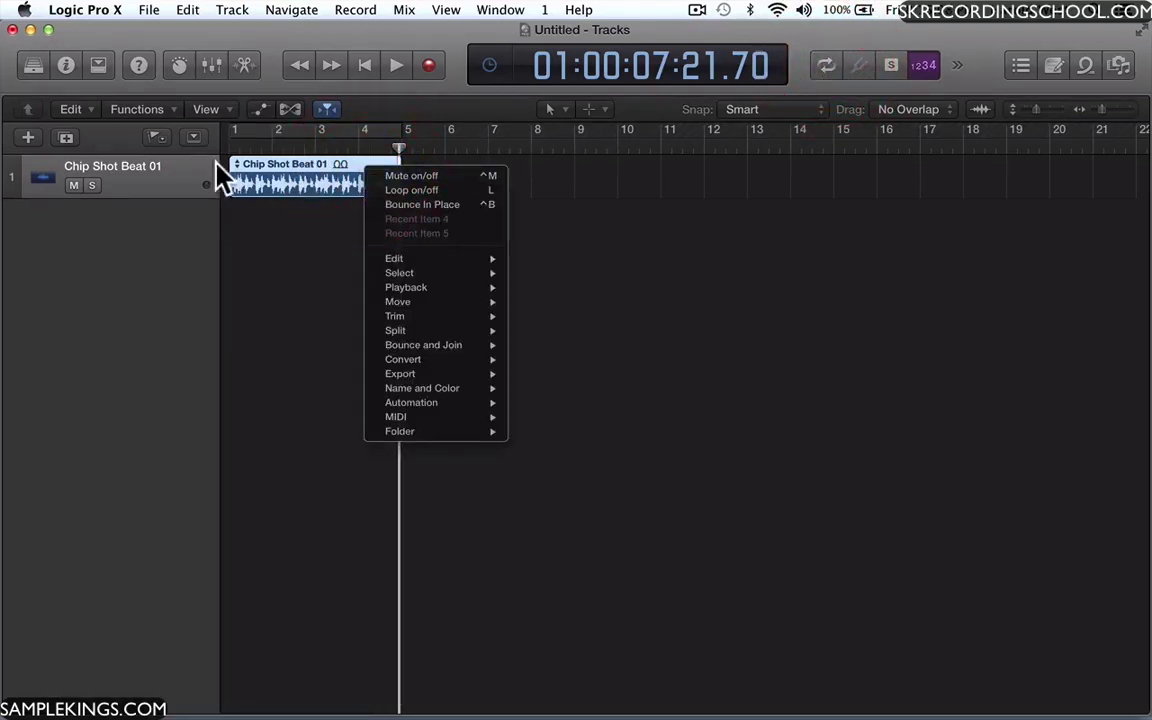
pyautogui.click(311, 185)
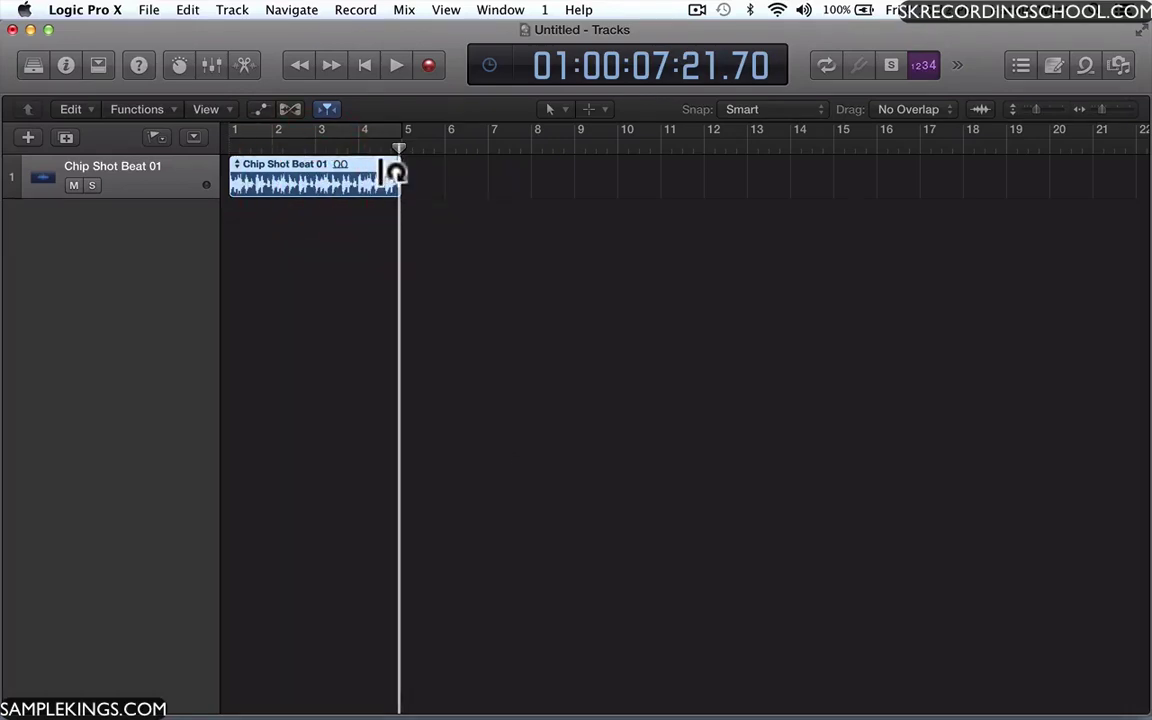
pyautogui.moveTo(396, 172); pyautogui.dragTo(1129, 175)
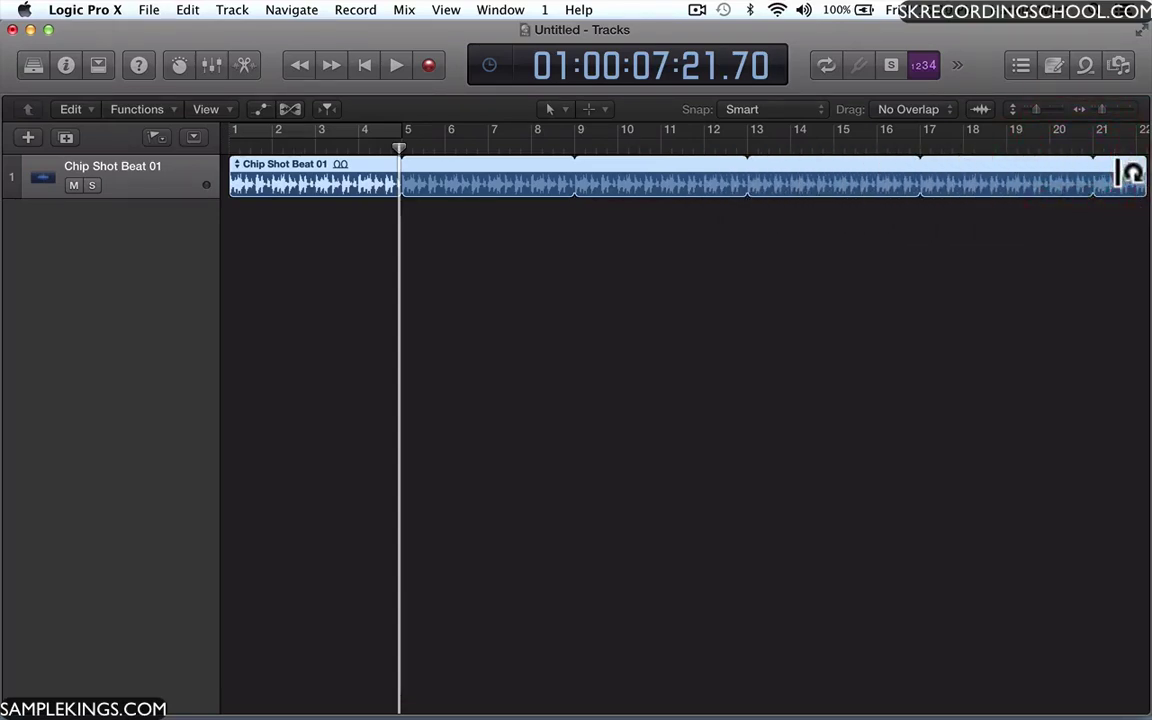
pyautogui.press('super+z')
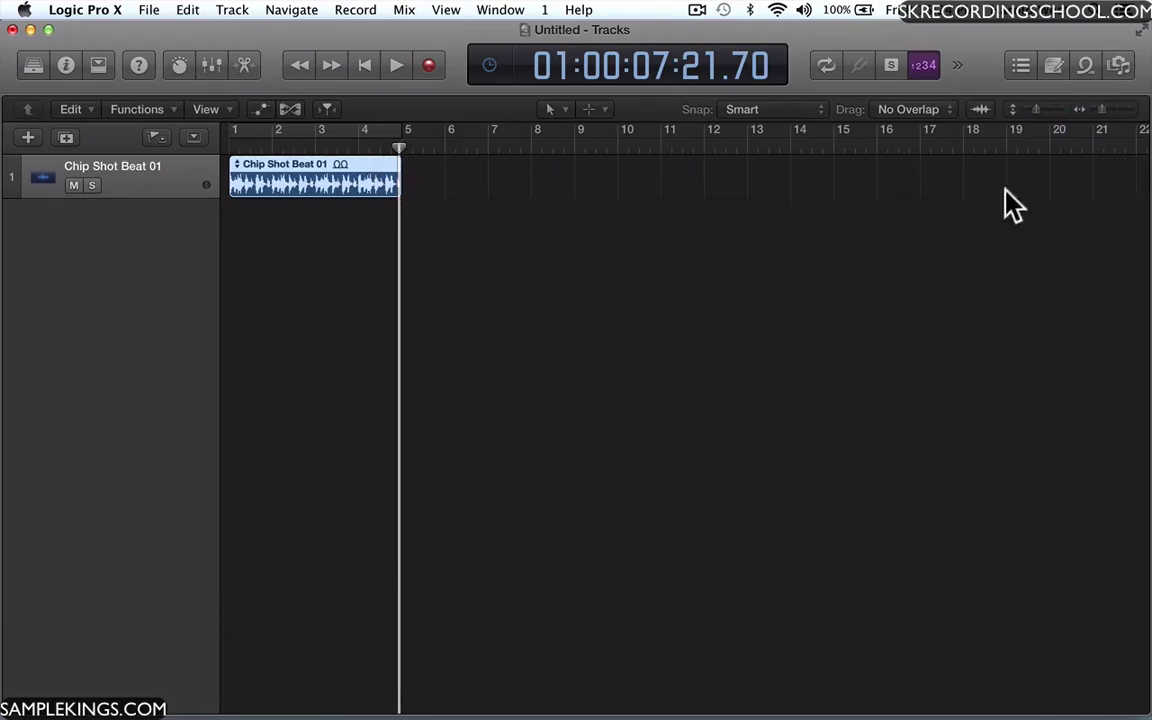
# Loop the Chip Shot Beat 01 region for 16 repetitions up to bar 65, and place the playhead at its end
pyautogui.moveTo(1101, 109); pyautogui.dragTo(1077, 109)
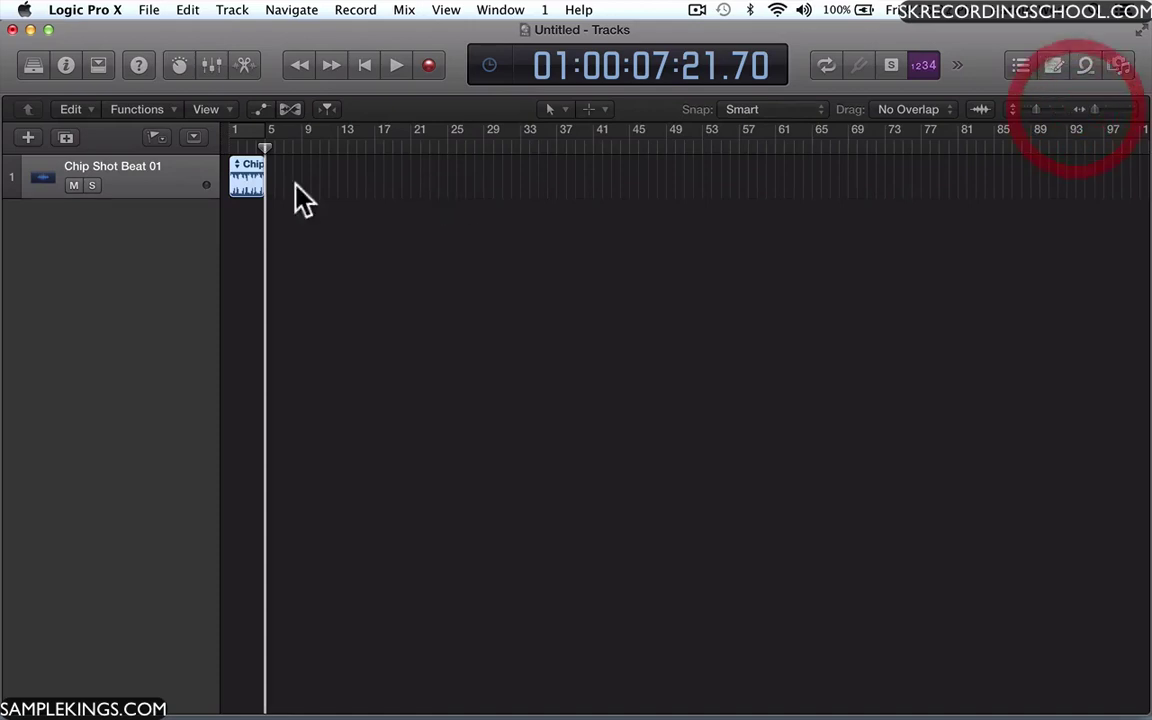
pyautogui.moveTo(268, 170); pyautogui.dragTo(810, 150)
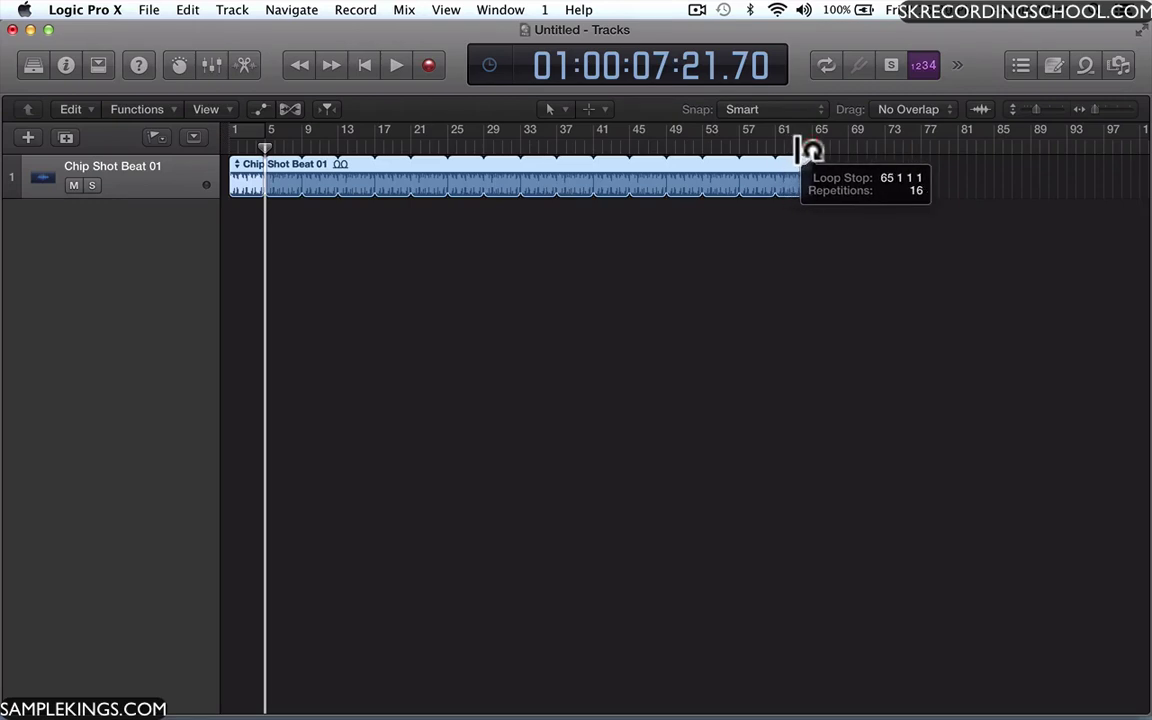
pyautogui.moveTo(810, 150); pyautogui.dragTo(810, 149)
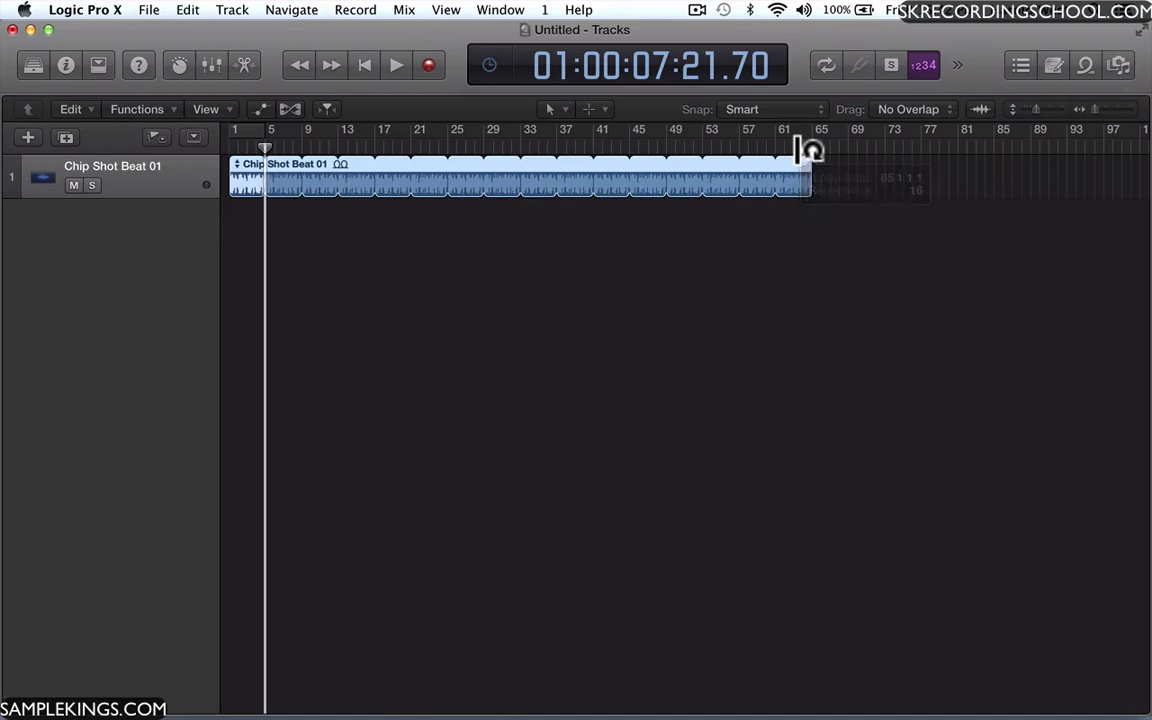
pyautogui.click(810, 149)
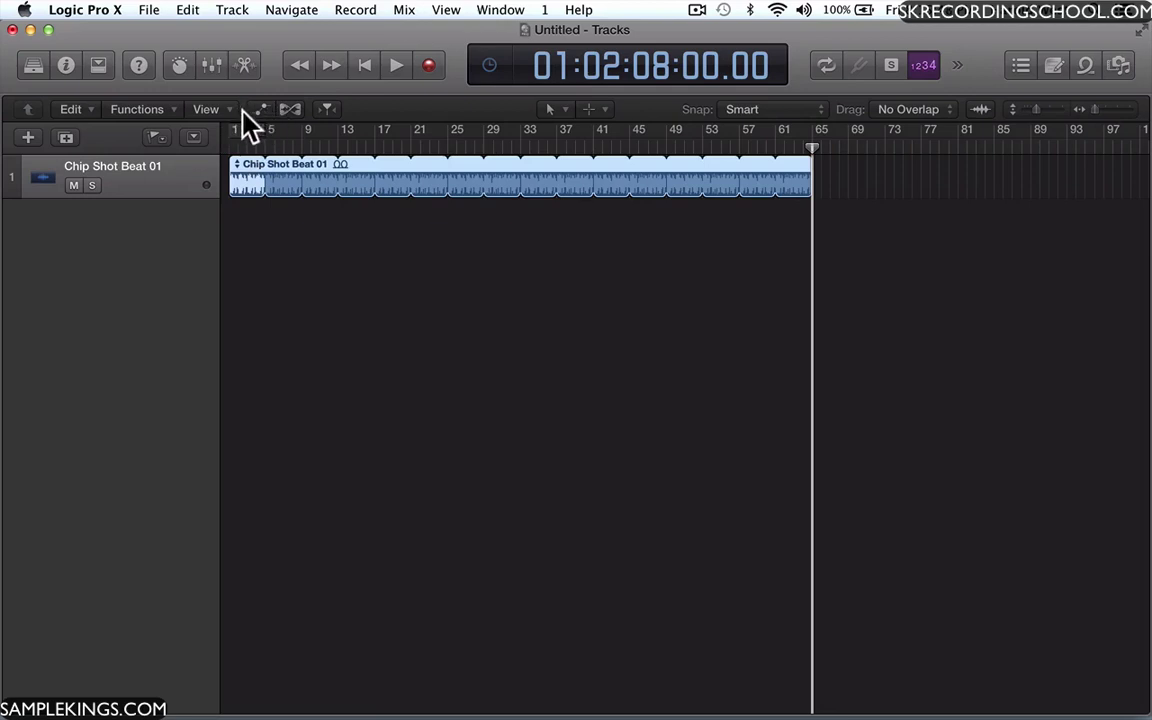
# Play the looped drum region briefly from the beginning of the project
pyautogui.press('Return')
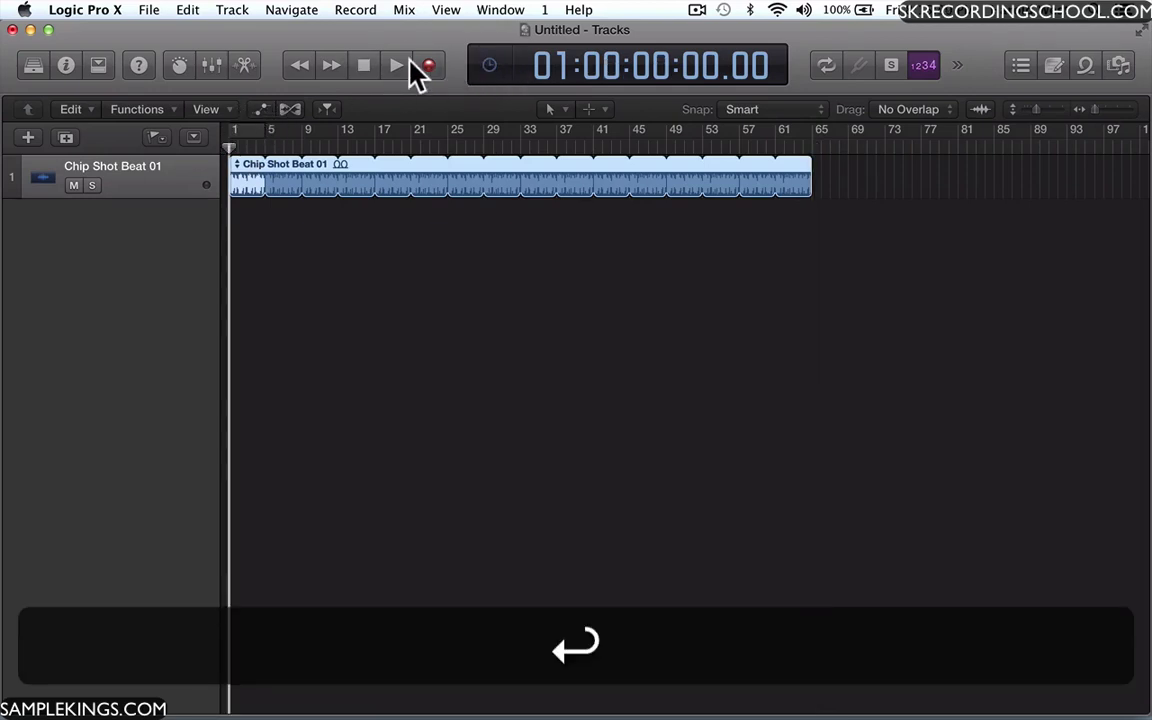
pyautogui.press('space')
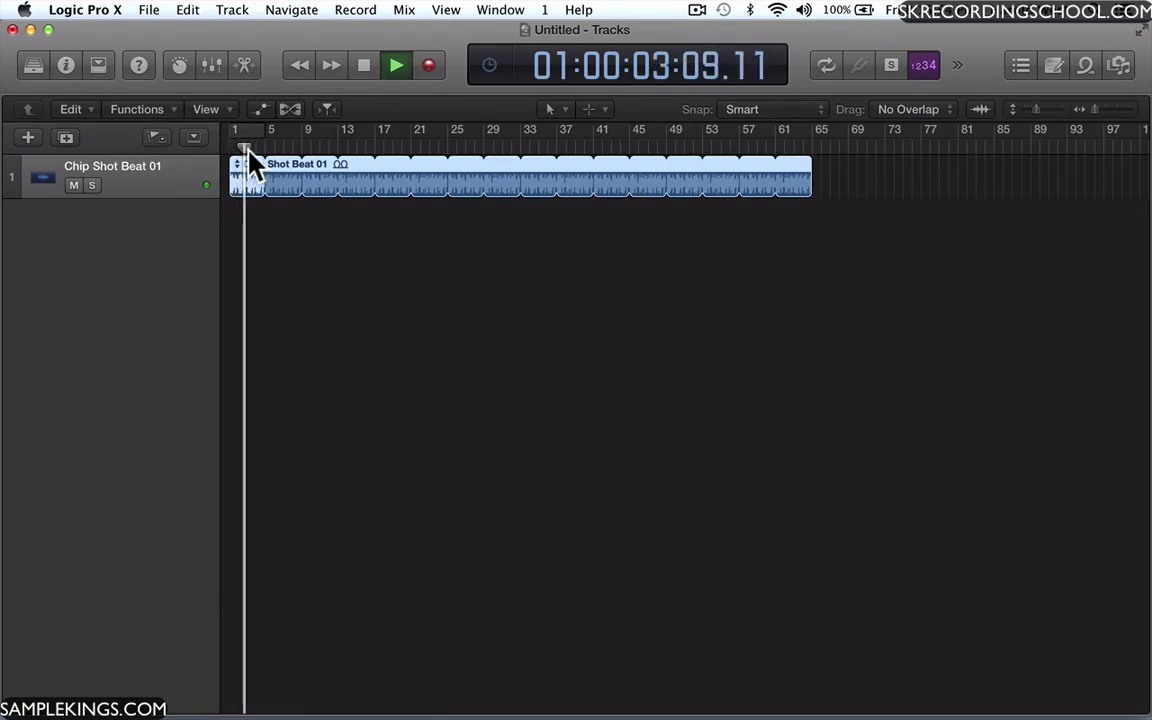
pyautogui.press('space')
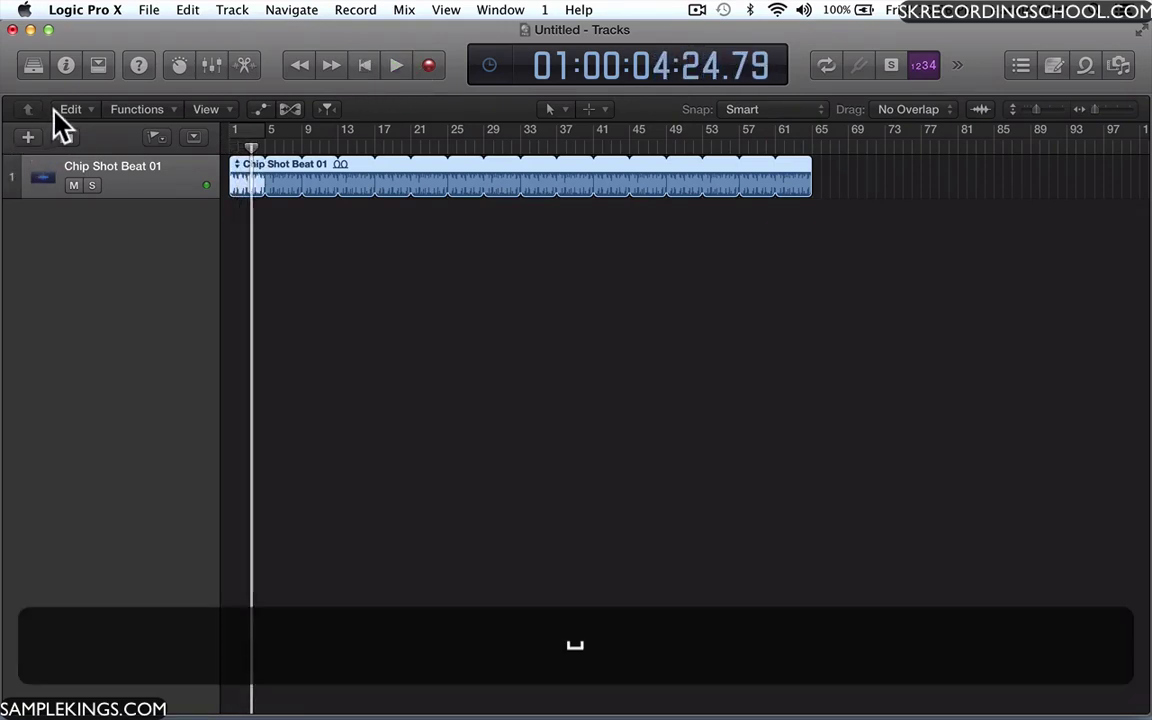
# Show the inspector for the Chip Shot Beat 01 track and lower its volume to -8.4 dB during playback
pyautogui.click(65, 65)
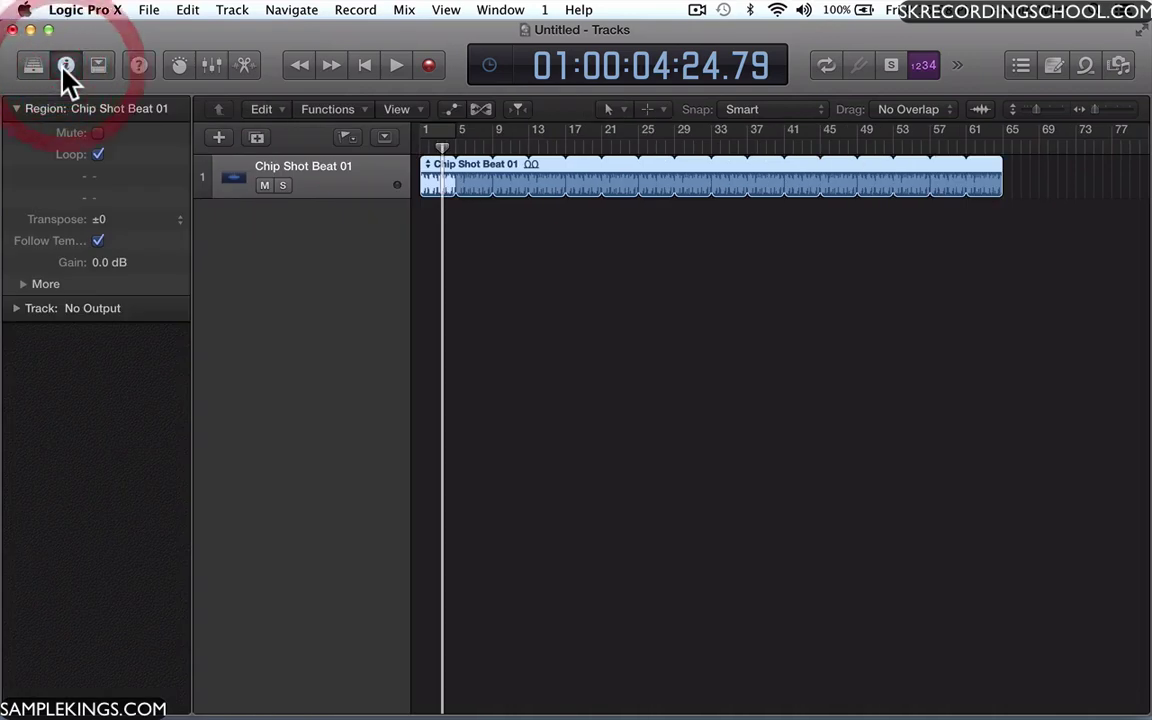
pyautogui.click(322, 193)
pyautogui.click(340, 182)
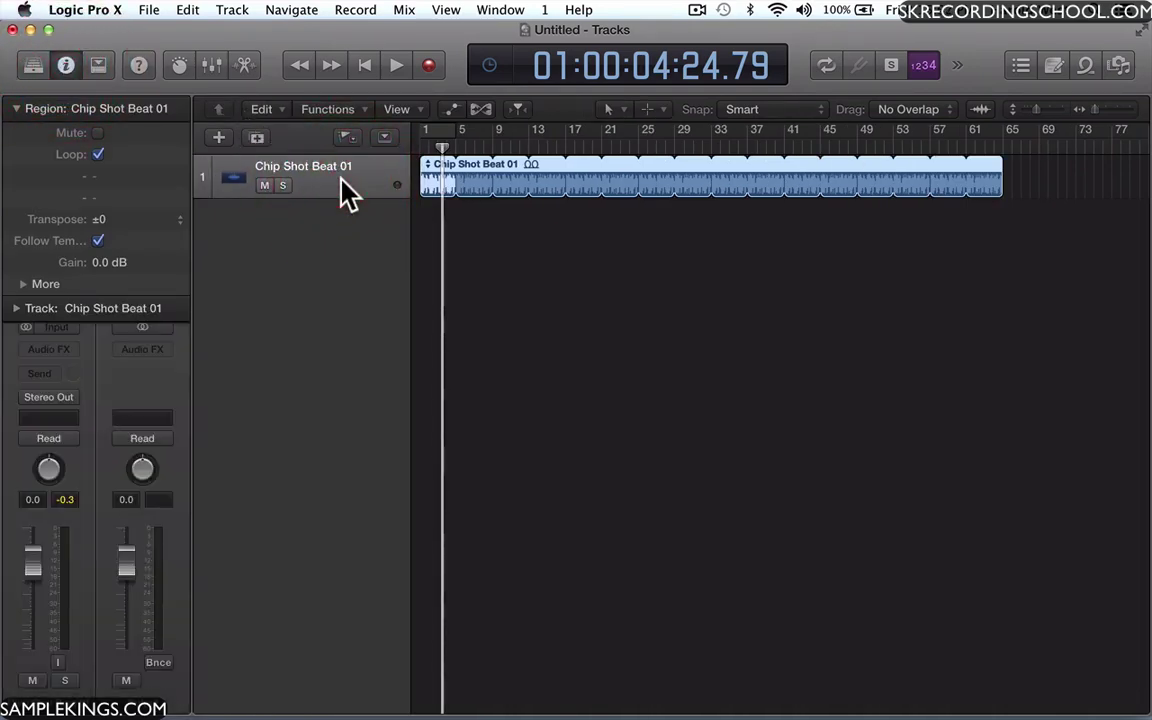
pyautogui.press('space')
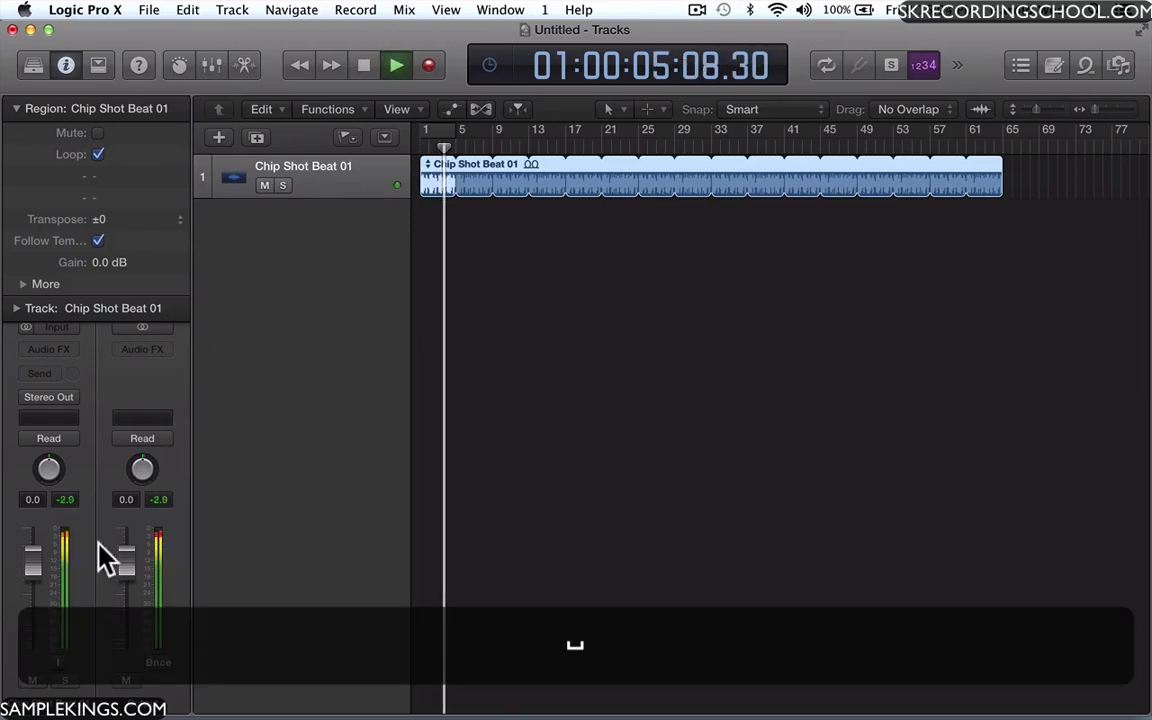
pyautogui.moveTo(38, 563); pyautogui.dragTo(46, 619)
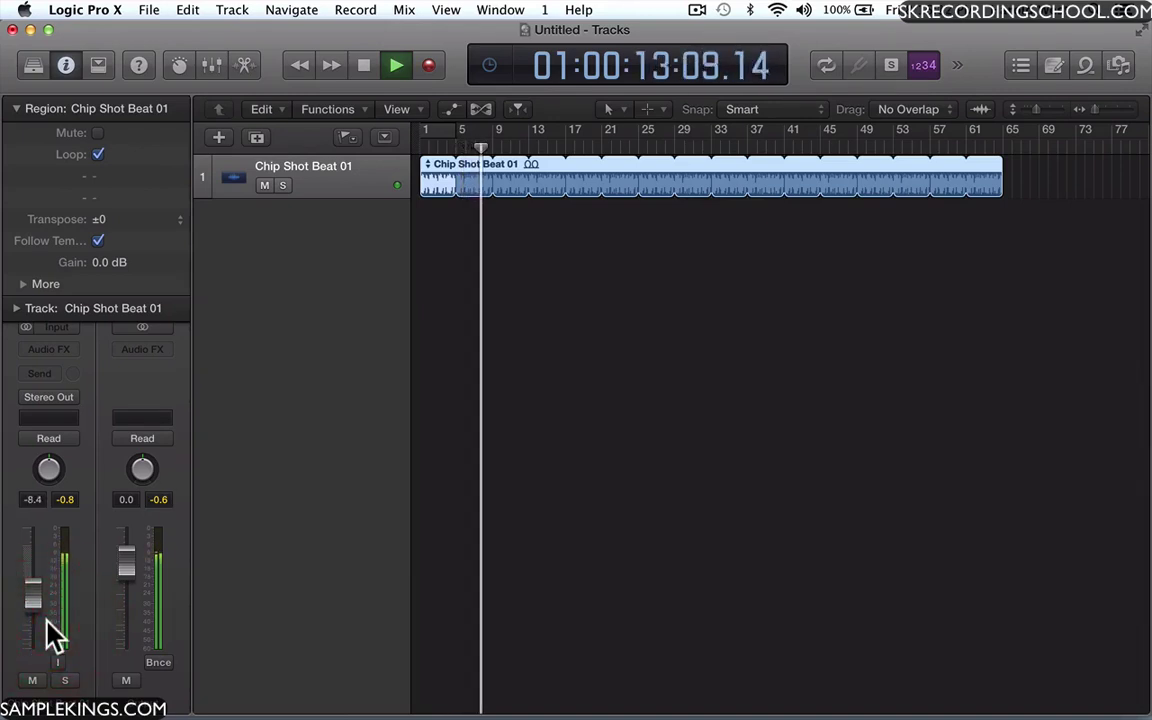
pyautogui.press('space')
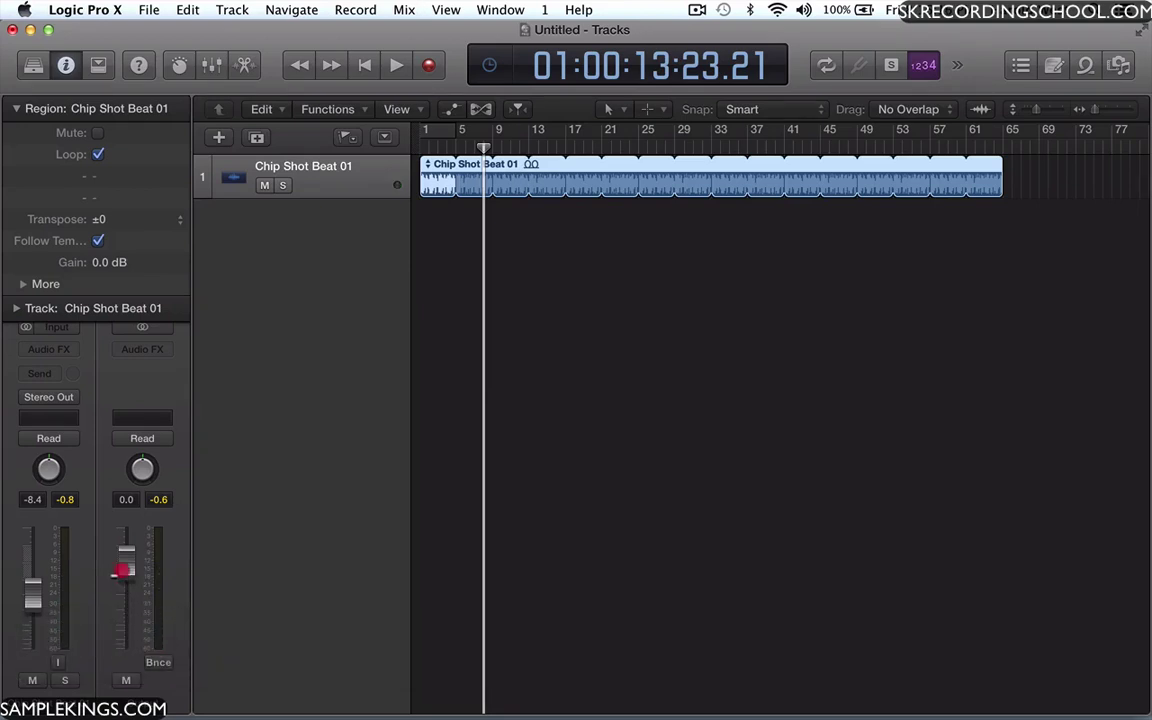
pyautogui.moveTo(120, 567); pyautogui.dragTo(120, 567)
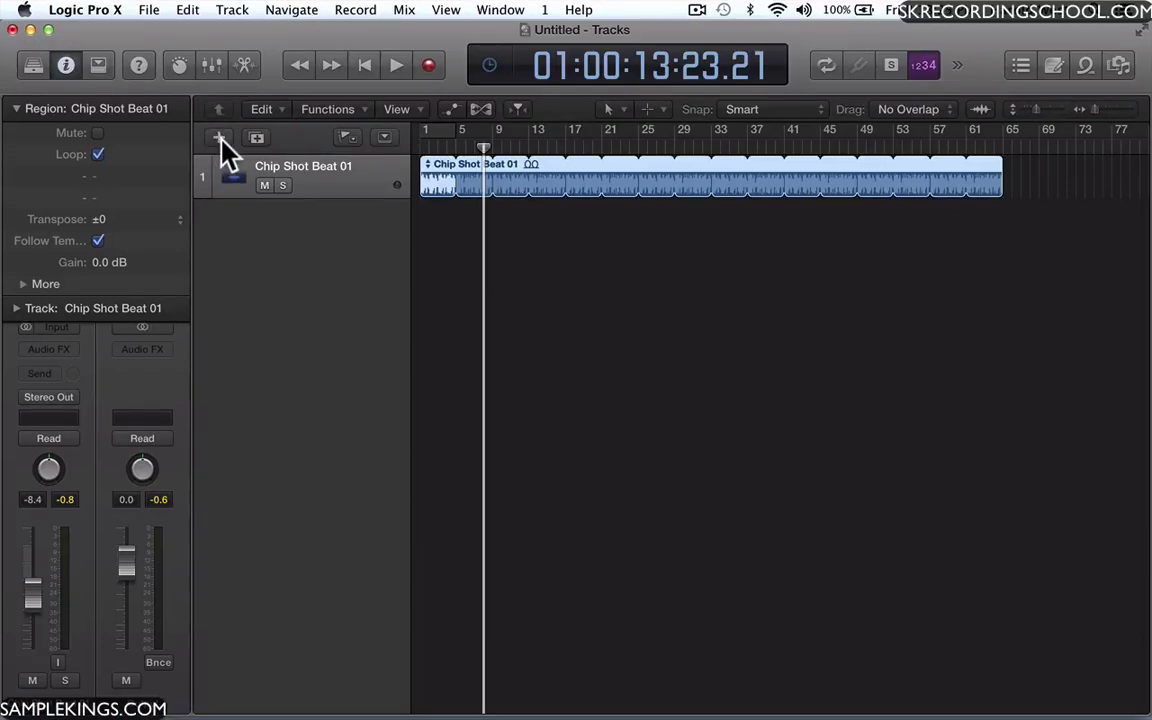
pyautogui.click(240, 245)
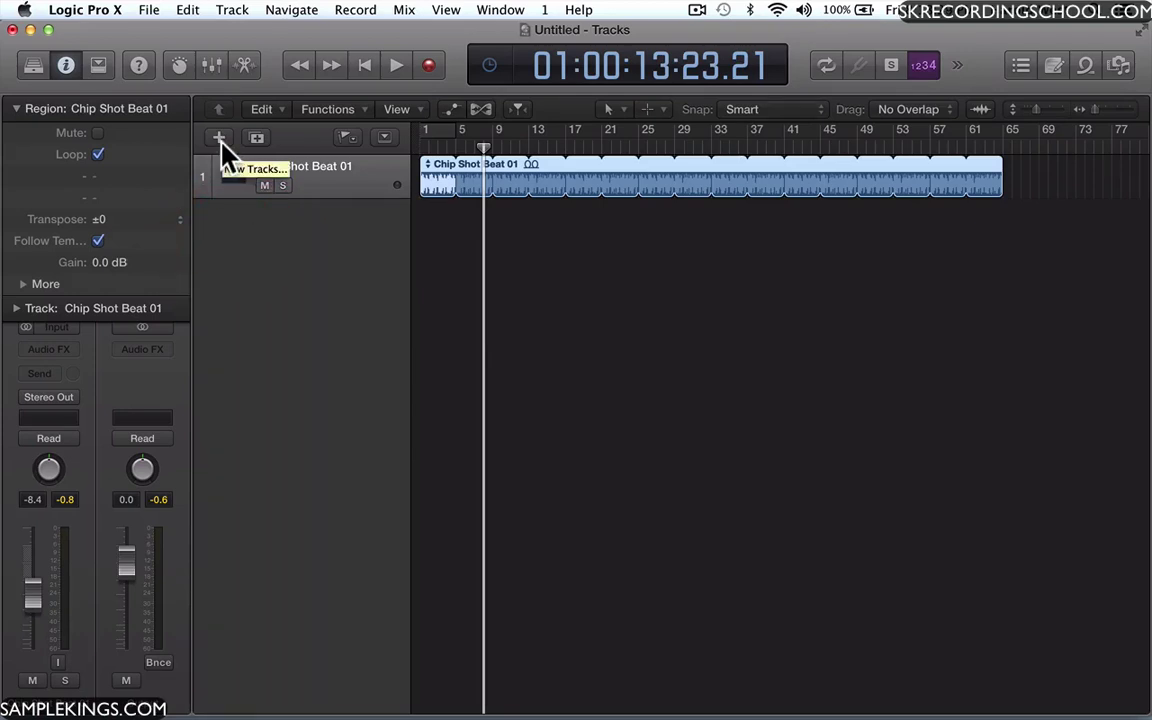
pyautogui.click(232, 10)
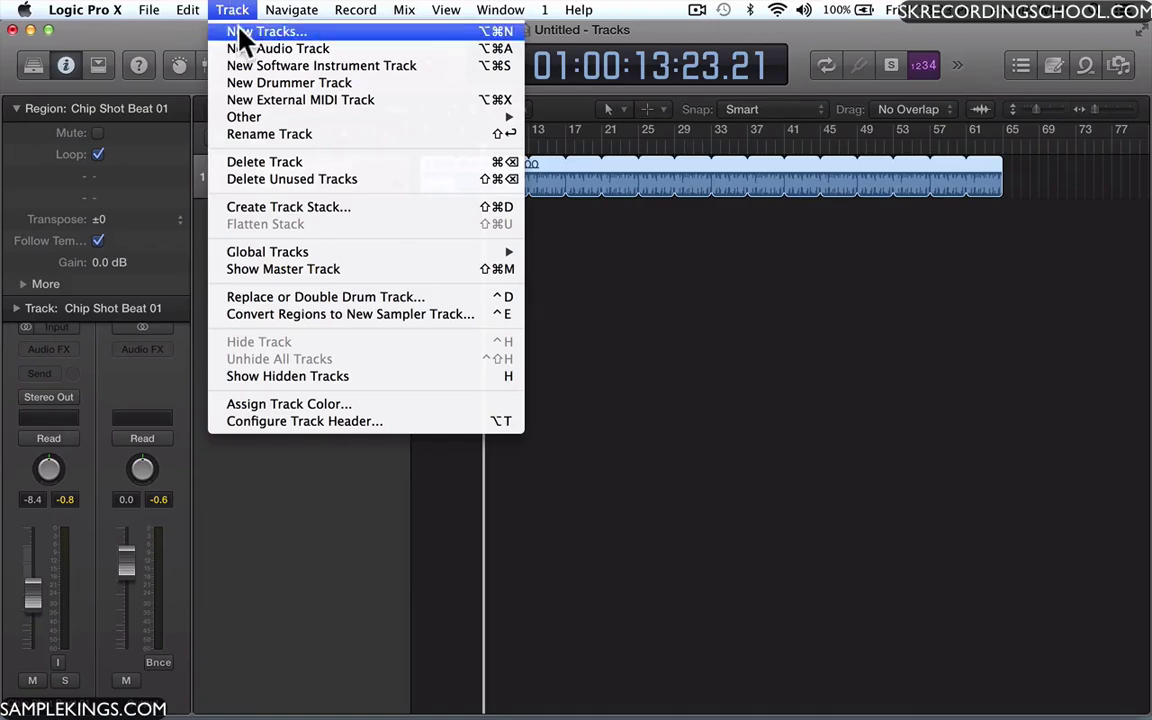
pyautogui.click(243, 33)
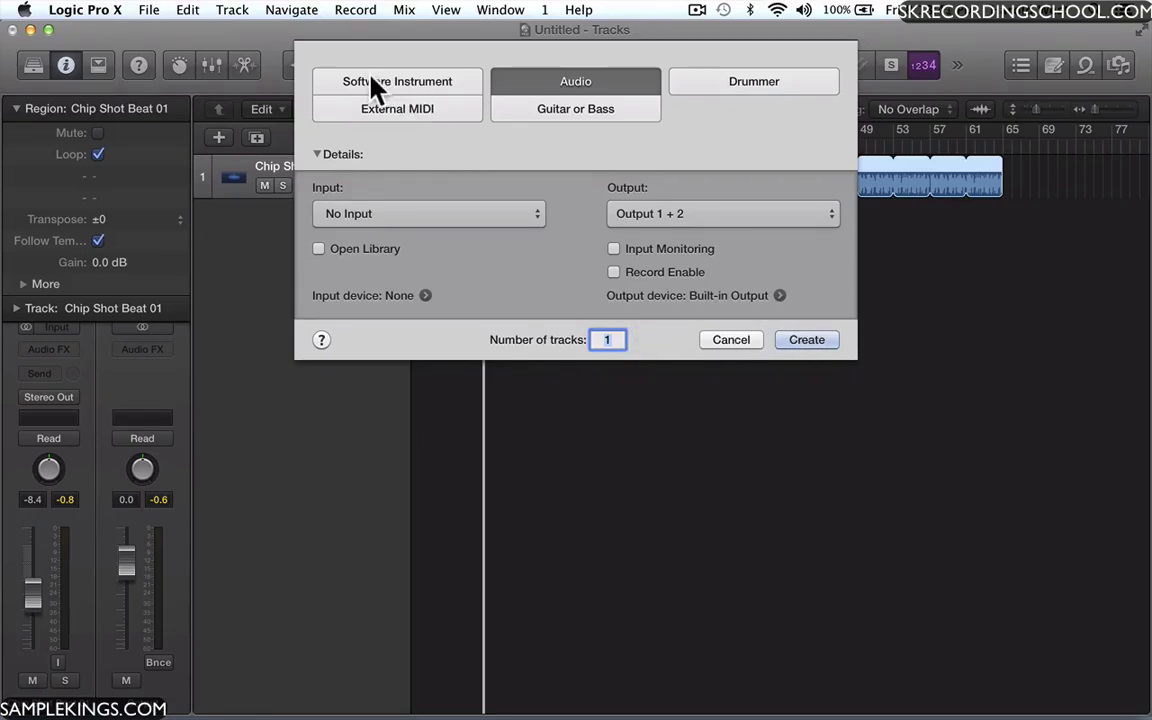
pyautogui.click(733, 341)
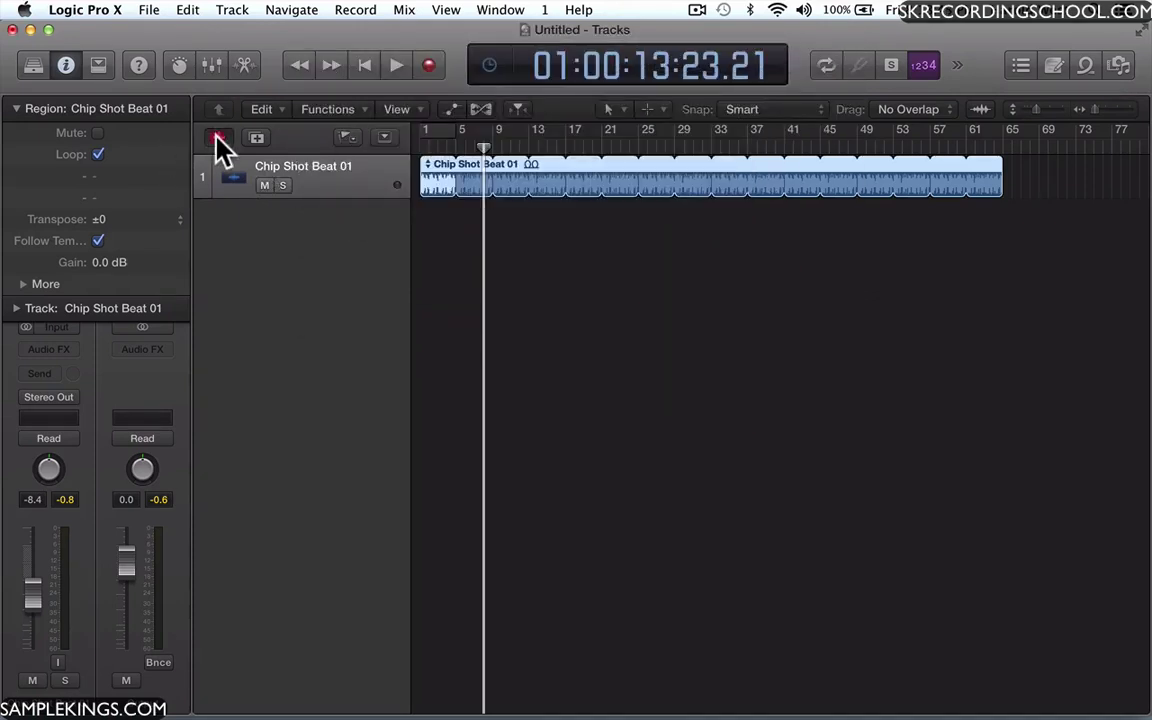
# Create one new software instrument track with output 1 + 2 and the Library set to open
pyautogui.click(218, 138)
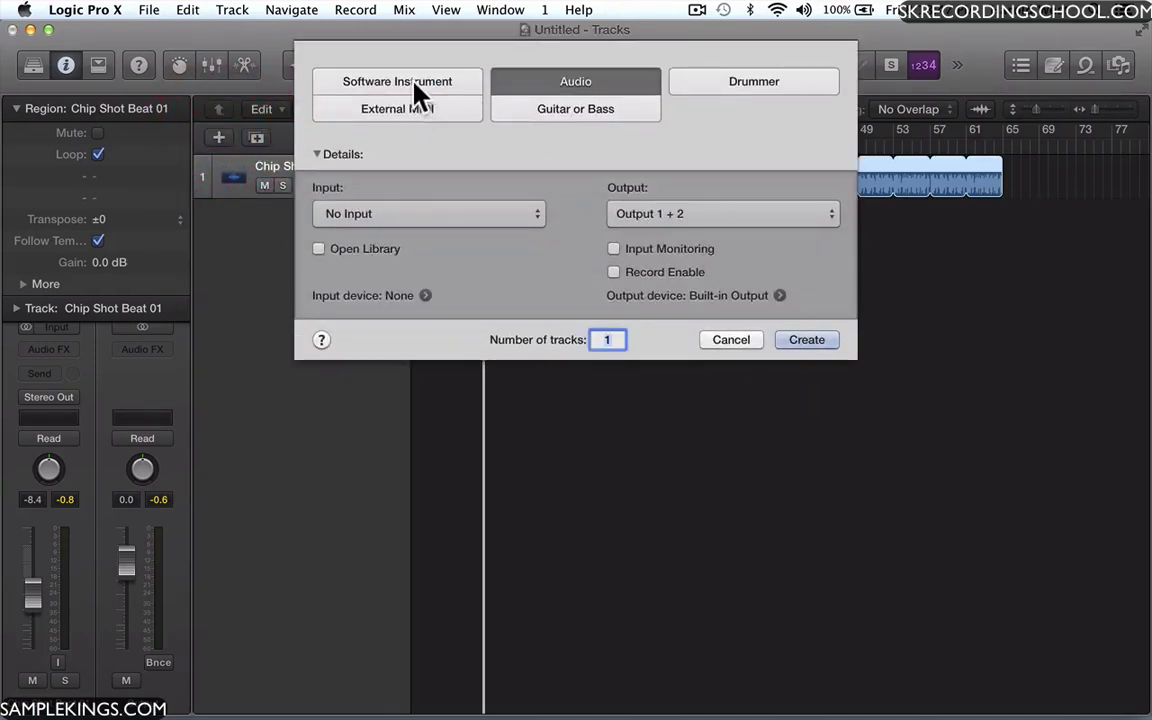
pyautogui.click(414, 84)
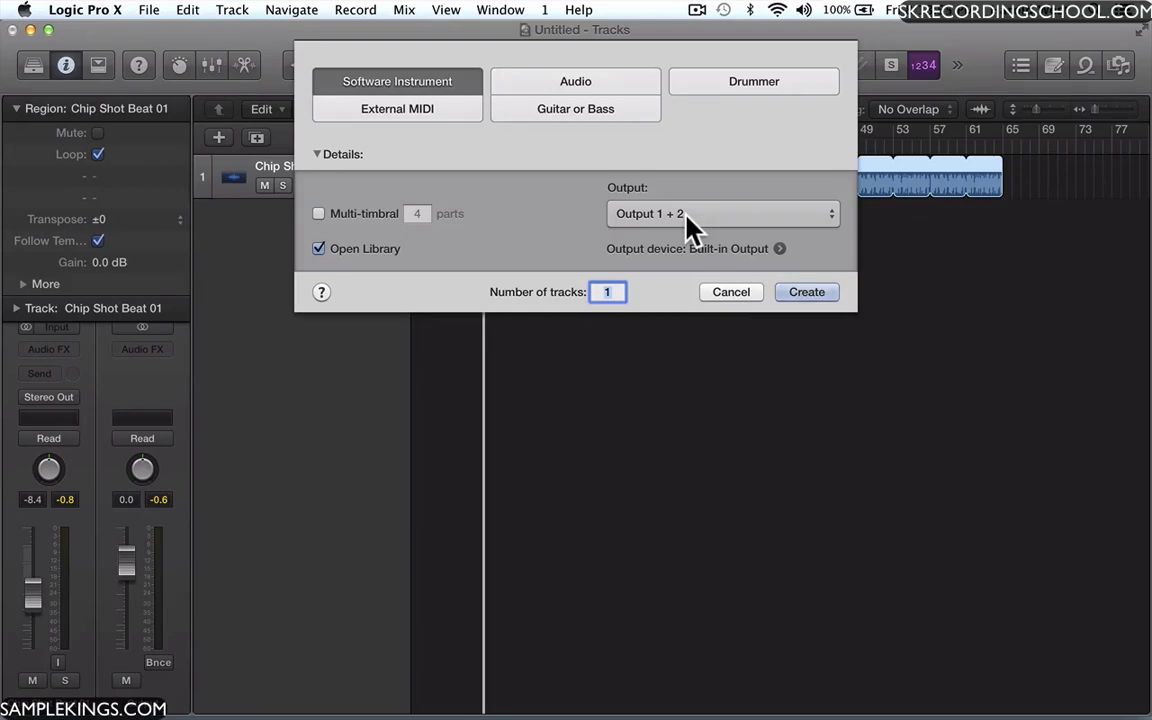
pyautogui.click(804, 292)
pyautogui.click(804, 291)
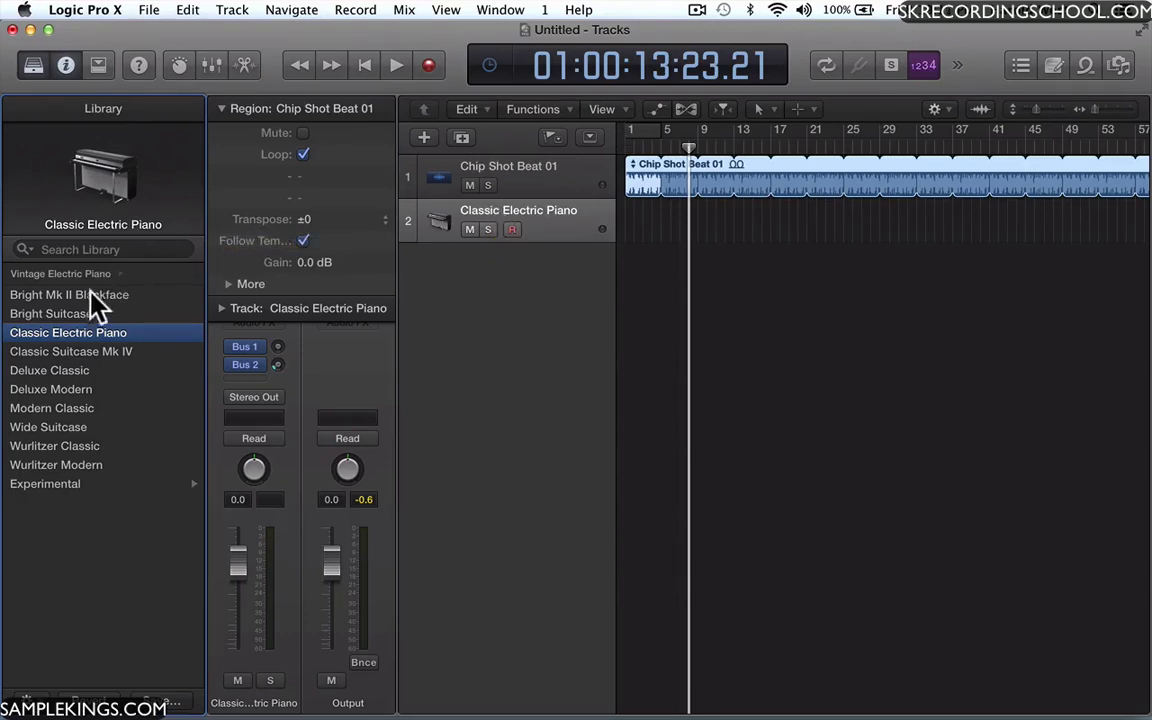
# Step the new track's patch backward through Bright Suitcase and Bright Mk II Blackface to Wurlitzer Modern
pyautogui.moveTo(140, 205)
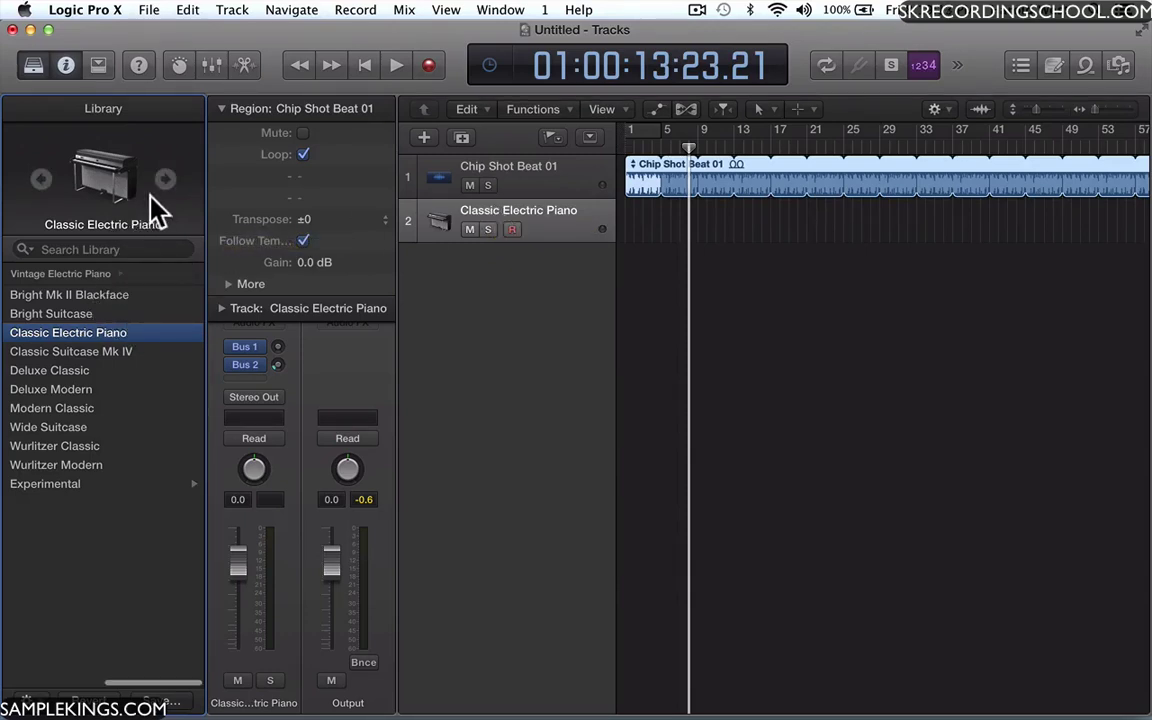
pyautogui.click(42, 179)
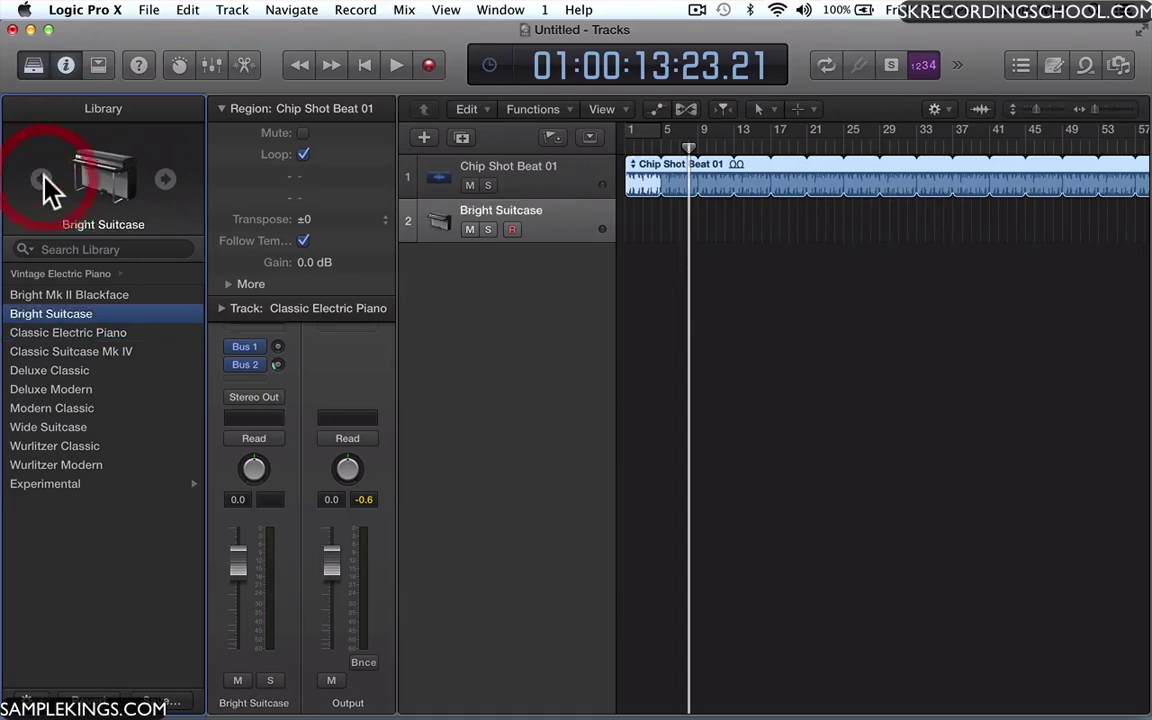
pyautogui.click(42, 180)
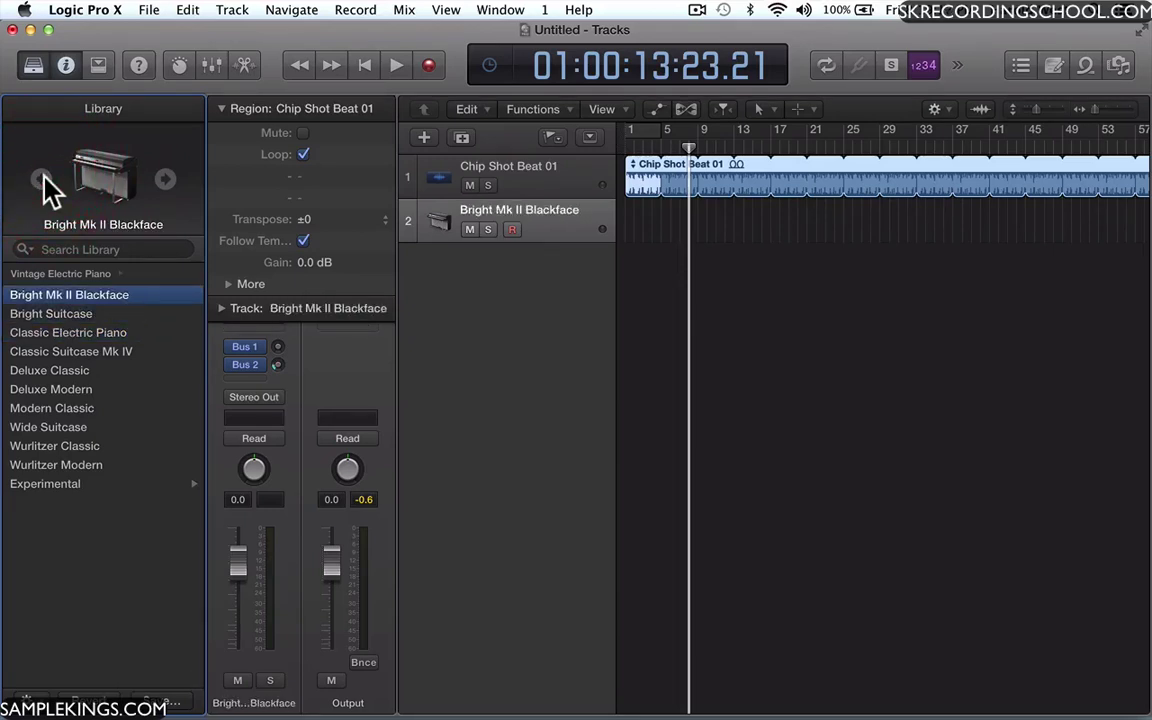
pyautogui.click(42, 180)
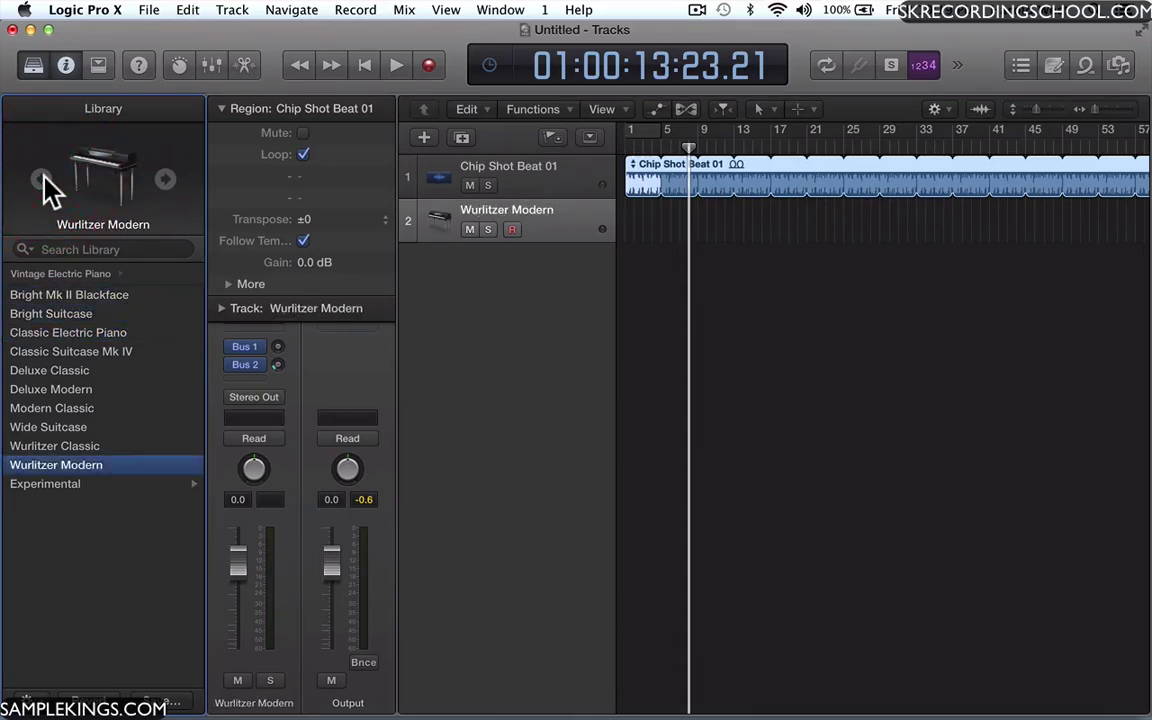
# Browse the Library's Synthesizer categories and load the 70s Analog Lead patch from Lead onto the instrument track
pyautogui.click(113, 274)
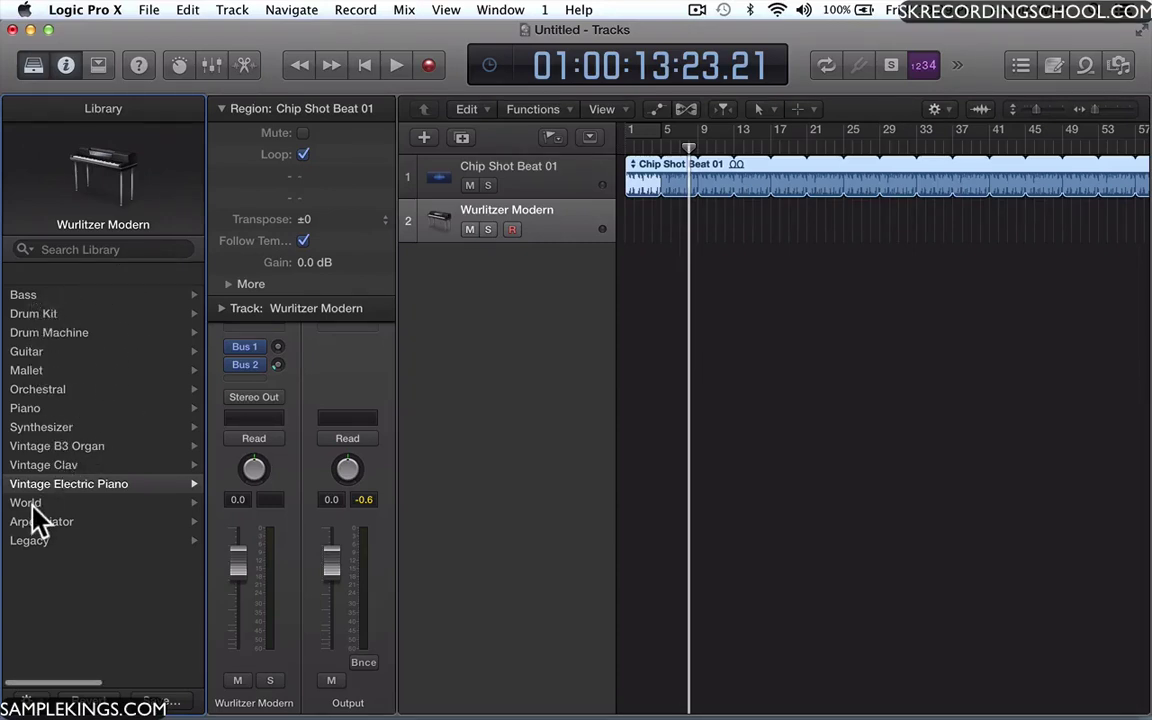
pyautogui.click(62, 430)
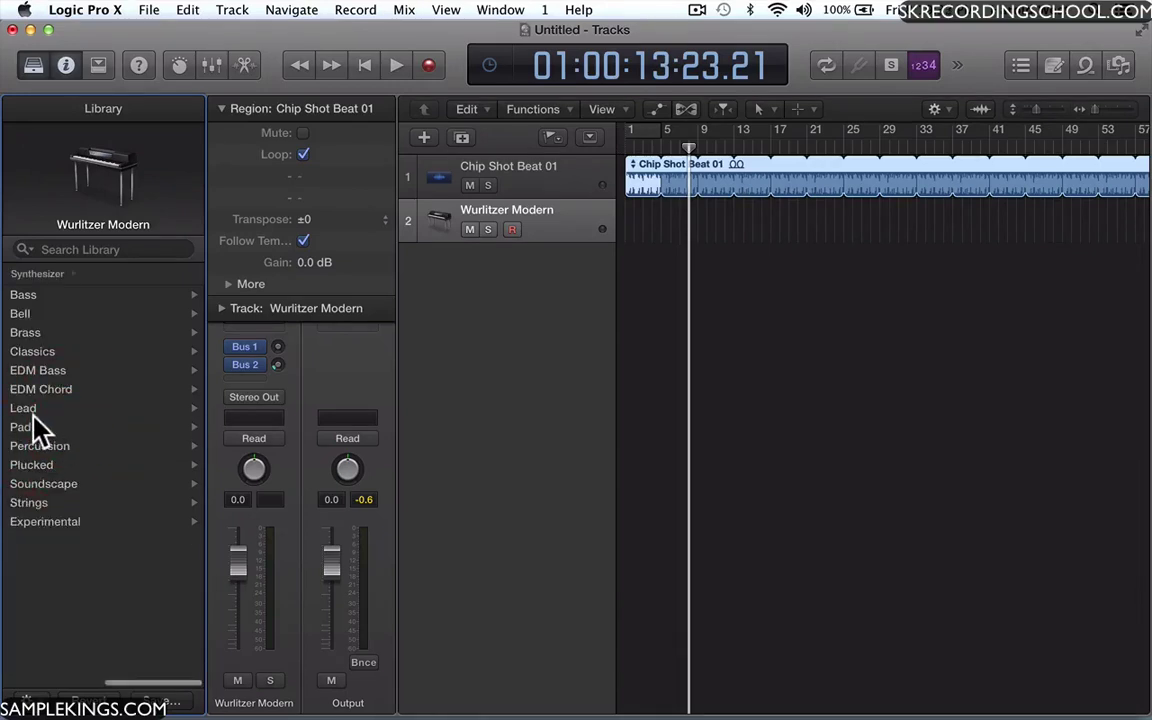
pyautogui.click(31, 426)
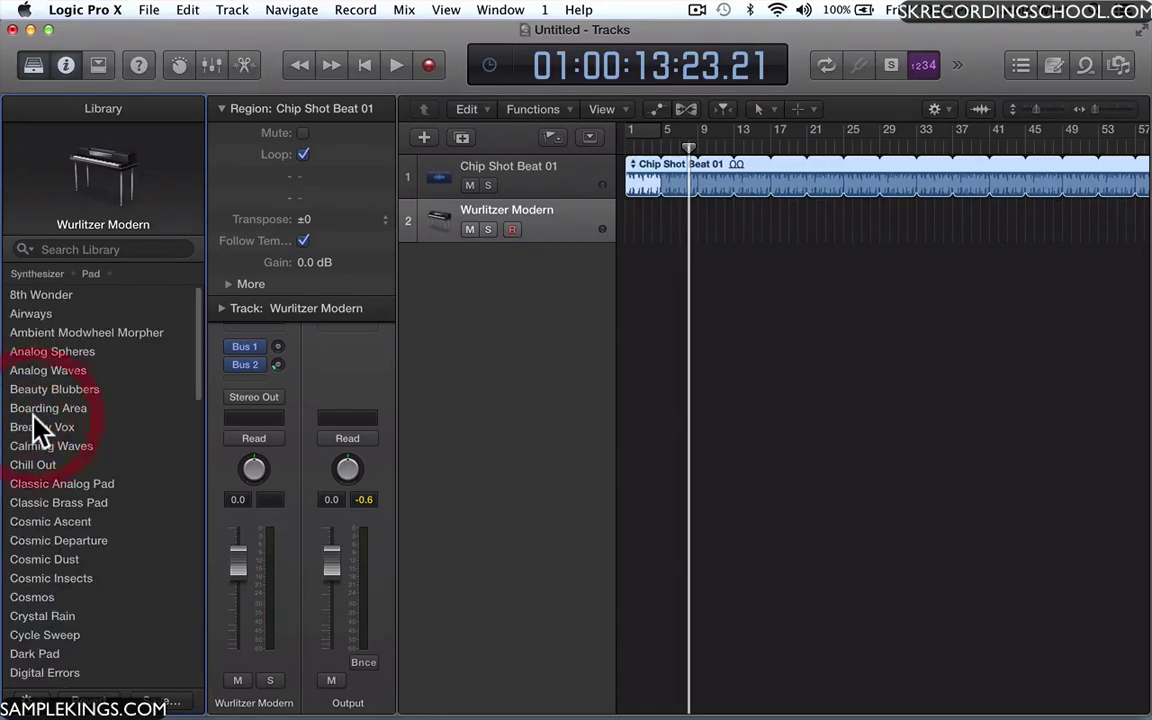
pyautogui.click(77, 272)
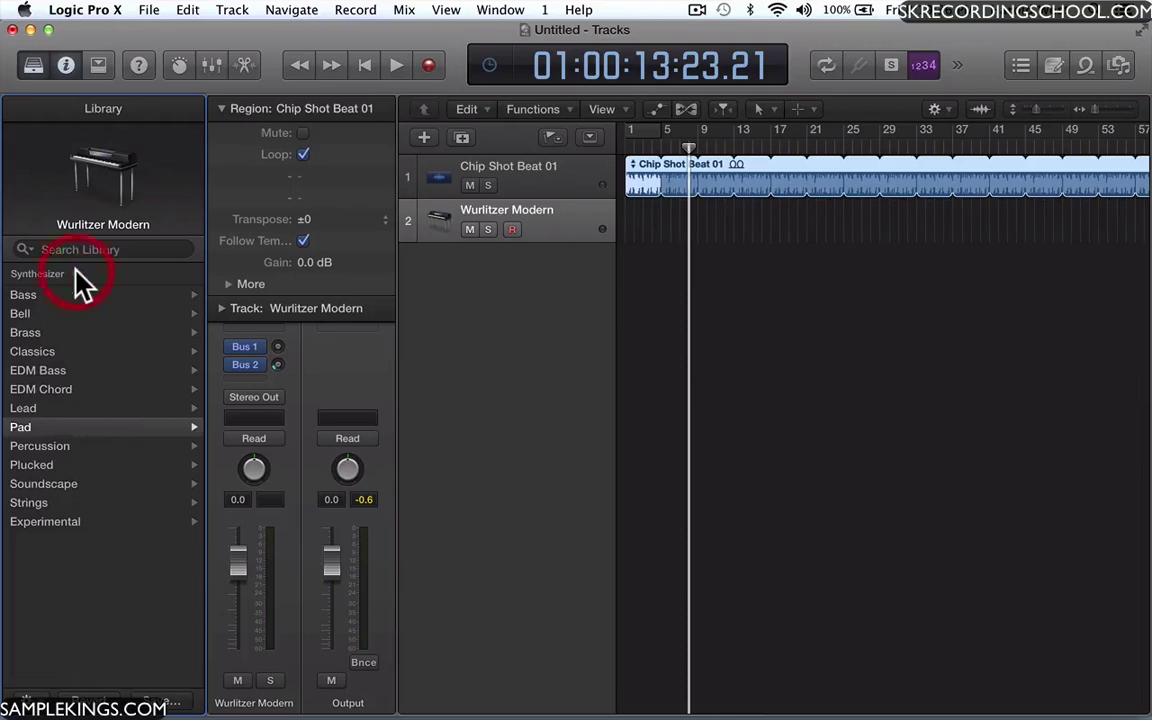
pyautogui.click(18, 409)
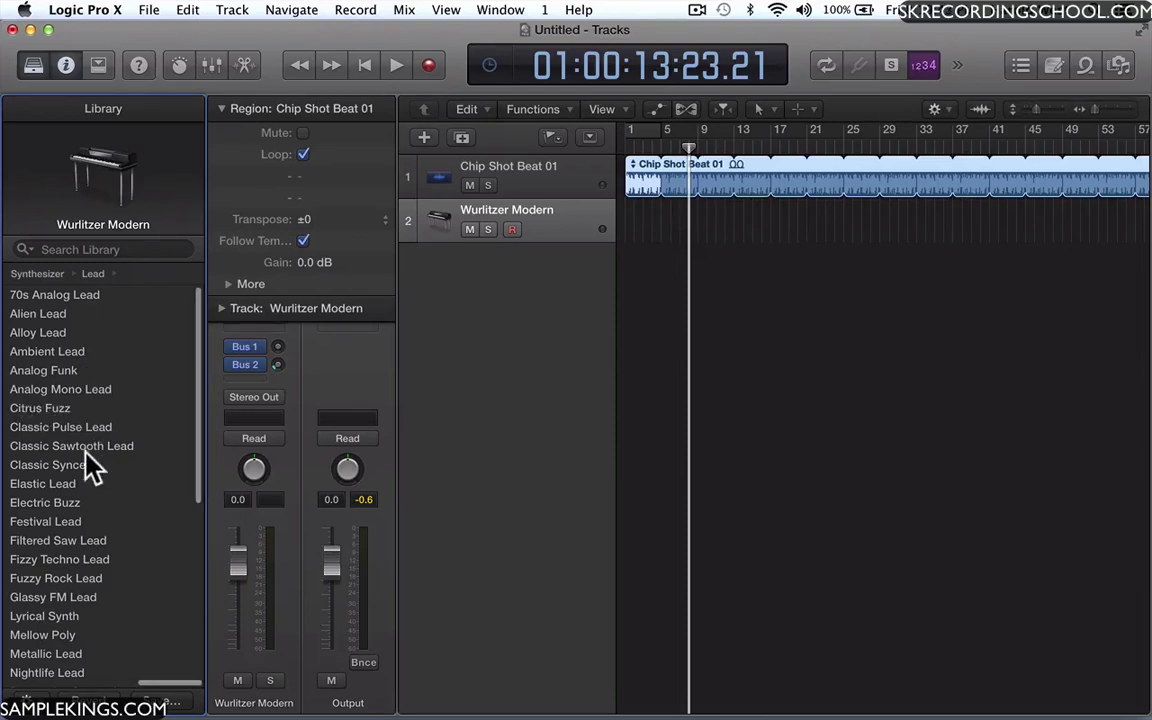
pyautogui.scroll(-1, 88, 482)
pyautogui.scroll(1, 88, 482)
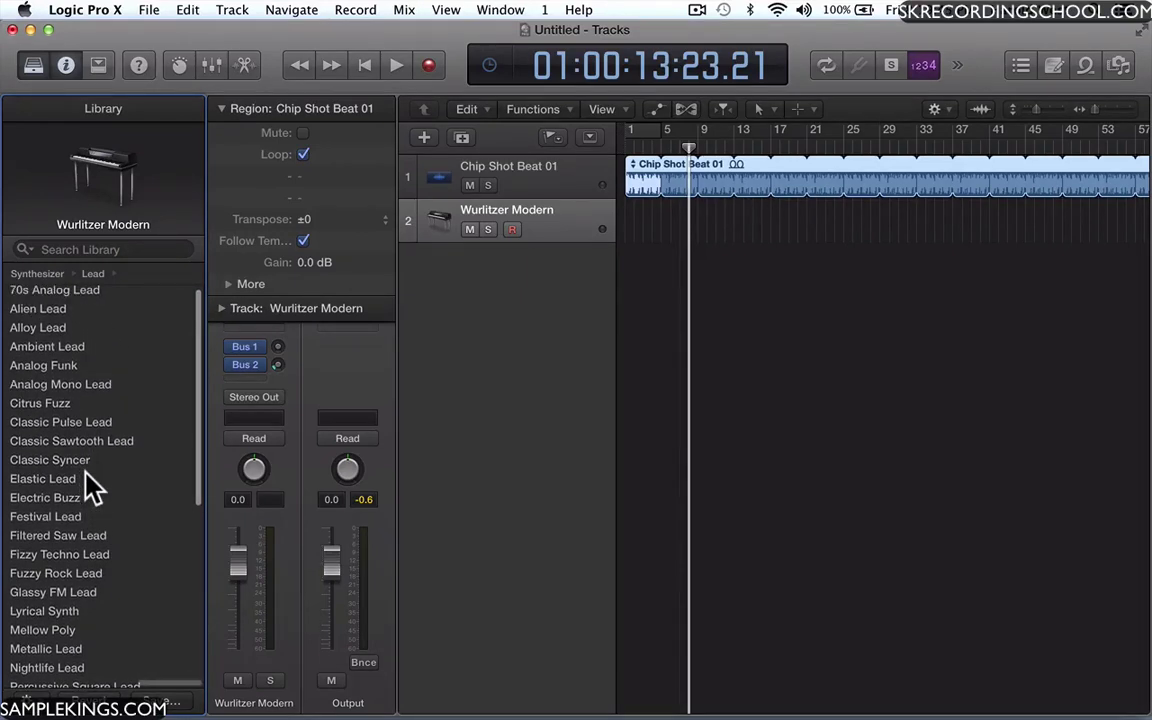
pyautogui.click(78, 296)
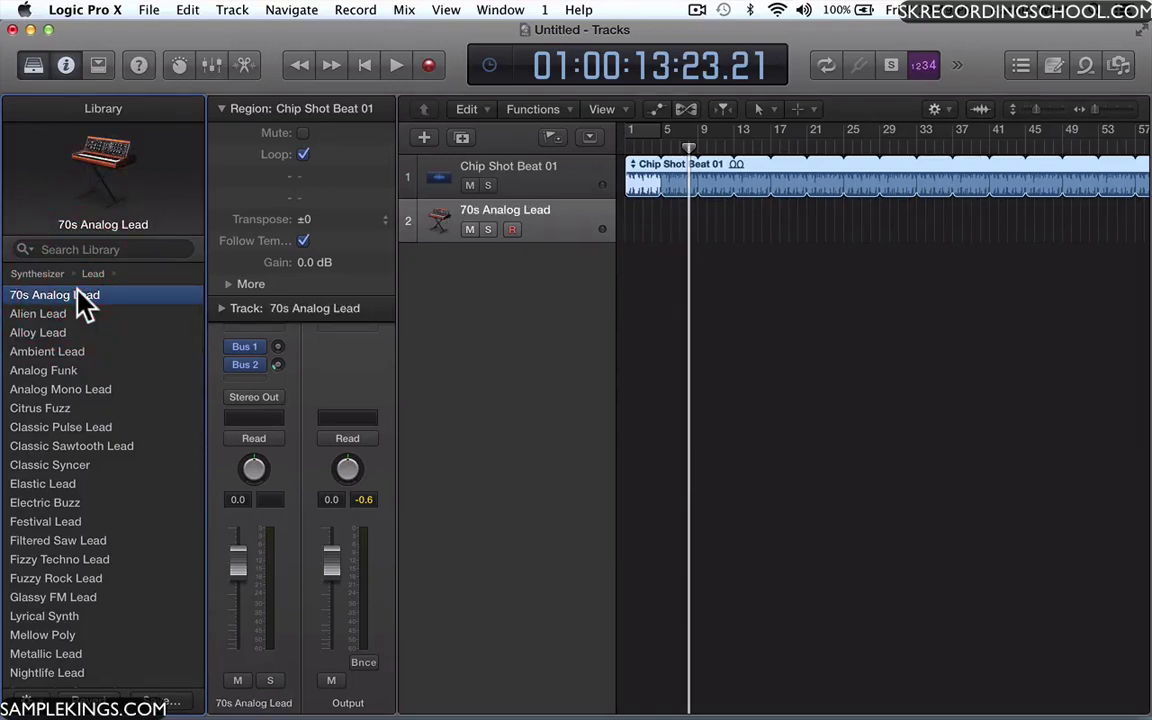
pyautogui.moveTo(113, 196)
# Show the Musical Typing keyboard and play a few test notes with the 70s Analog Lead patch
pyautogui.click(497, 12)
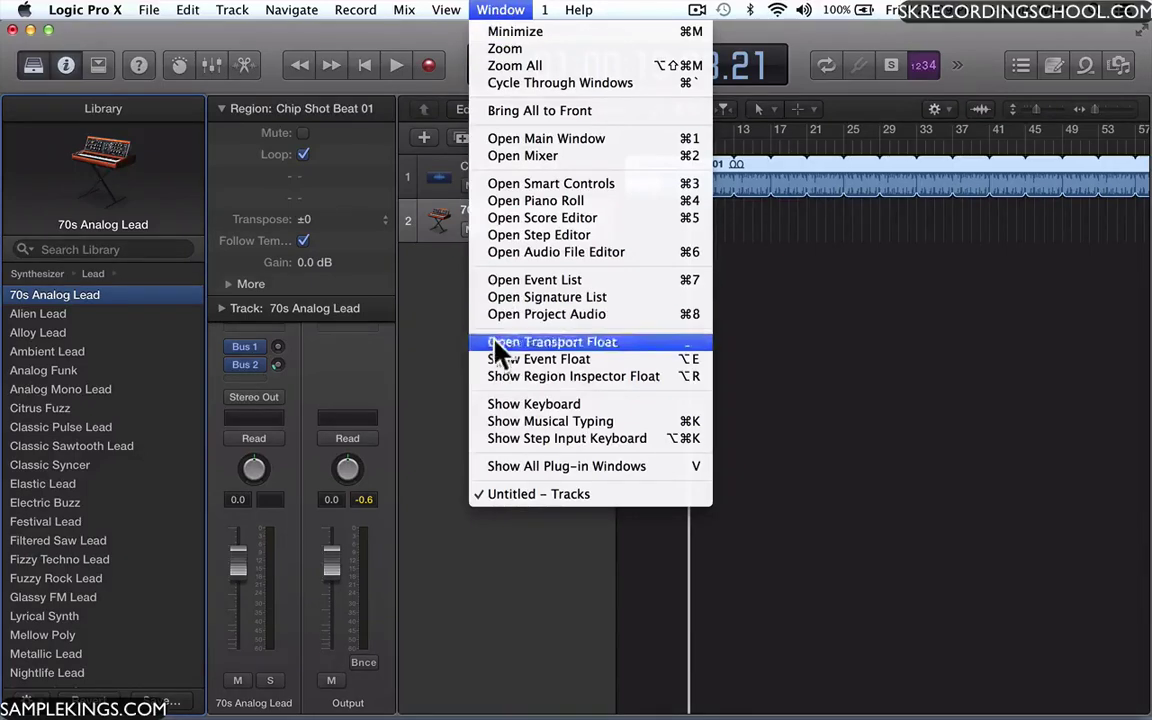
pyautogui.click(510, 421)
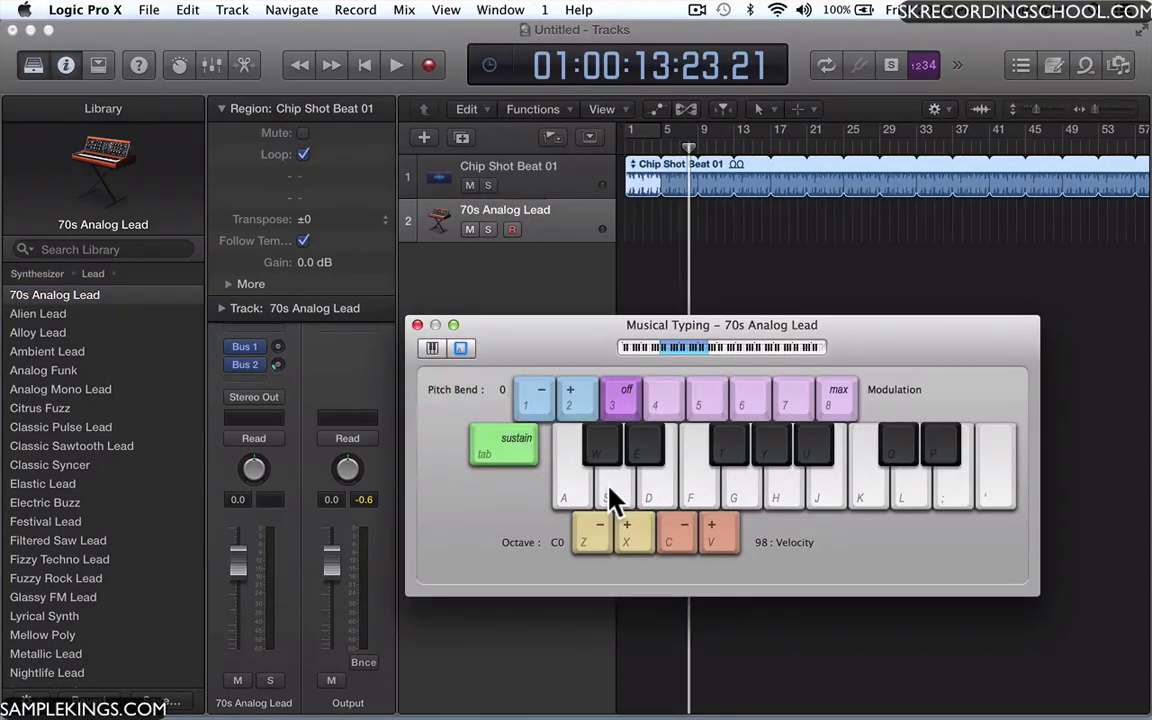
pyautogui.press('s')
pyautogui.press('a')
pyautogui.press('s')
pyautogui.press('d')
pyautogui.press('f')
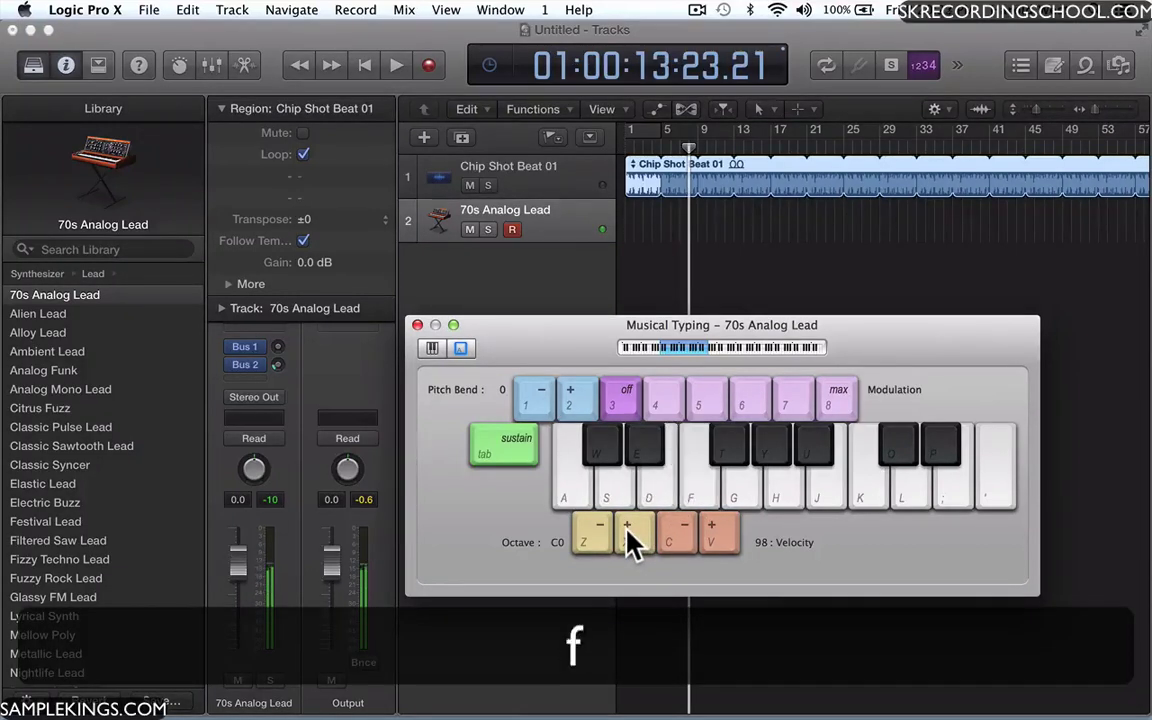
pyautogui.press('g')
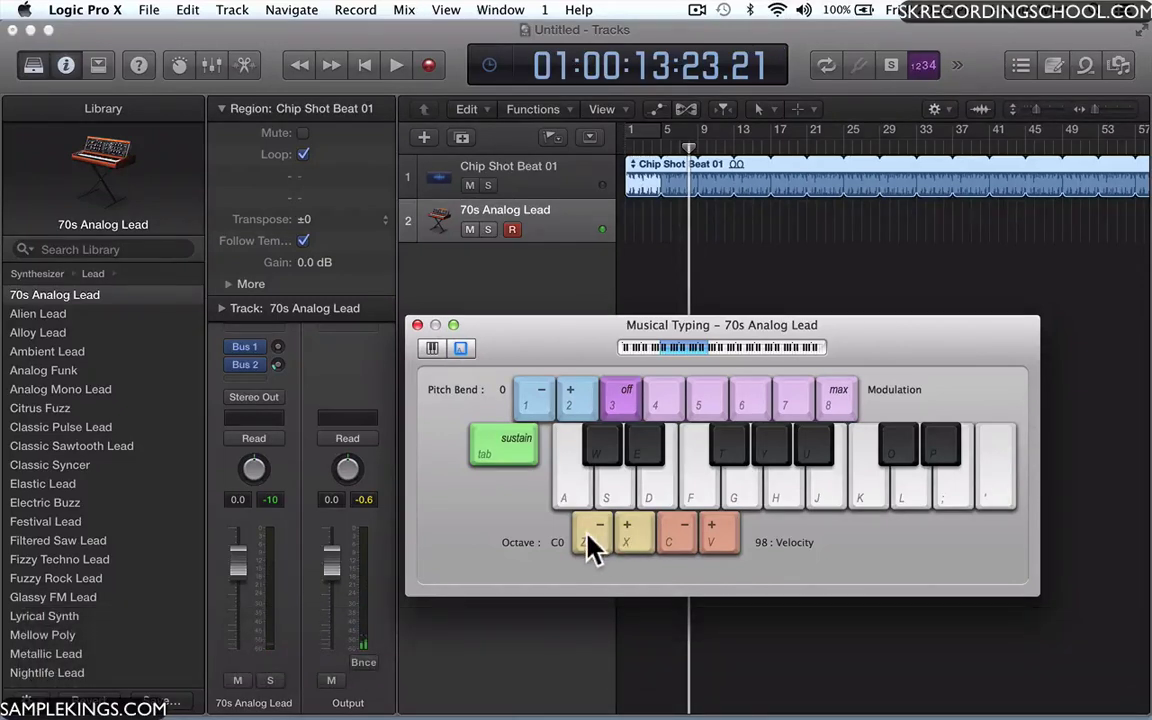
# Raise the Musical Typing octave to C1, play more test notes, and move the keyboard window mostly off the screen
pyautogui.click(630, 542)
pyautogui.press('s')
pyautogui.press('f')
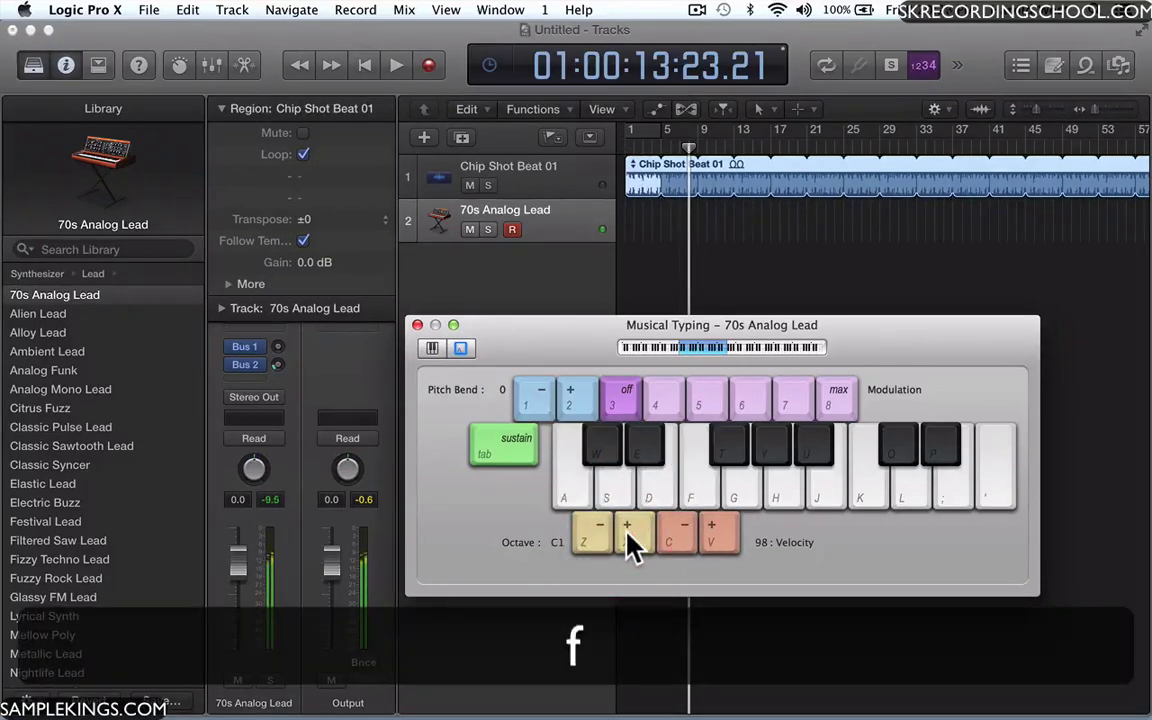
pyautogui.click(630, 545)
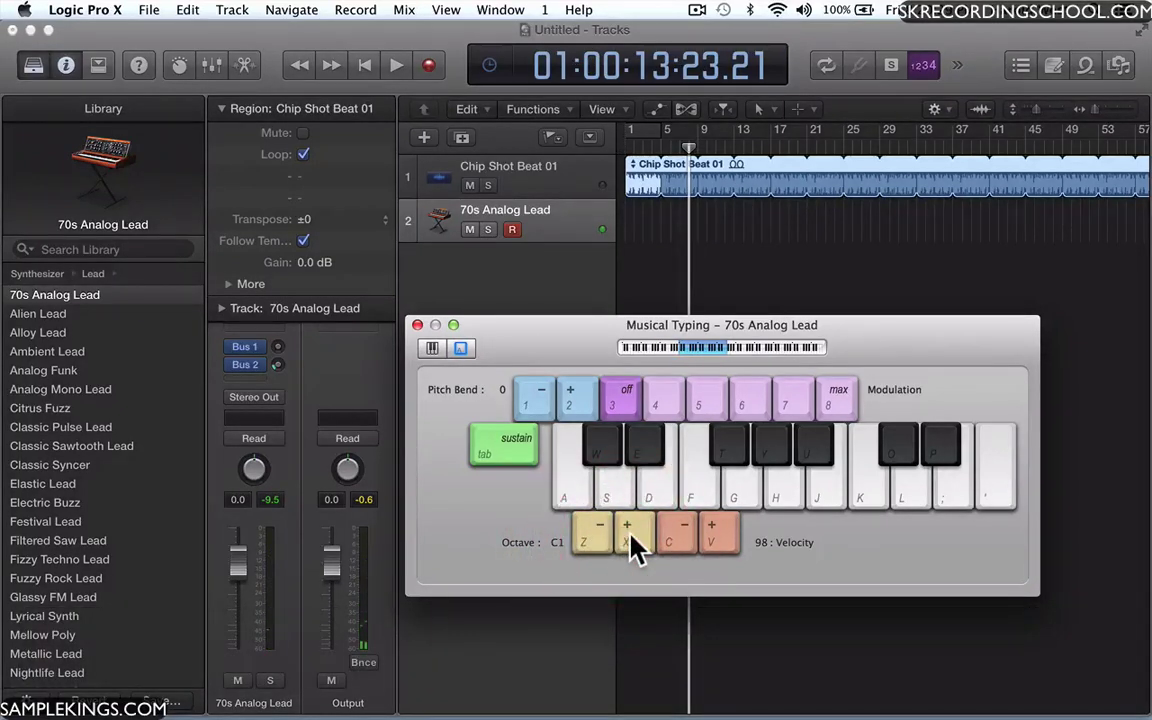
pyautogui.press('a')
pyautogui.press('d')
pyautogui.press('f')
pyautogui.moveTo(563, 324); pyautogui.dragTo(930, 706)
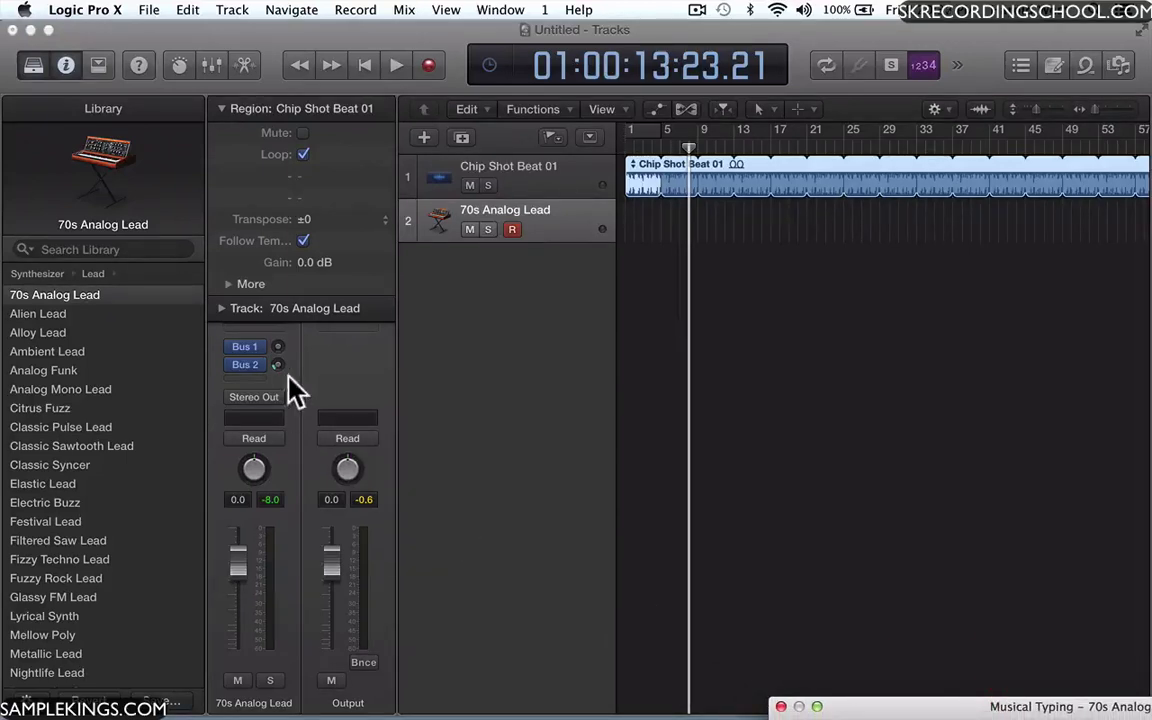
# Collapse the Region inspector to reveal the full channel strip of the 70s Analog Lead track, and hide the Library
pyautogui.click(222, 109)
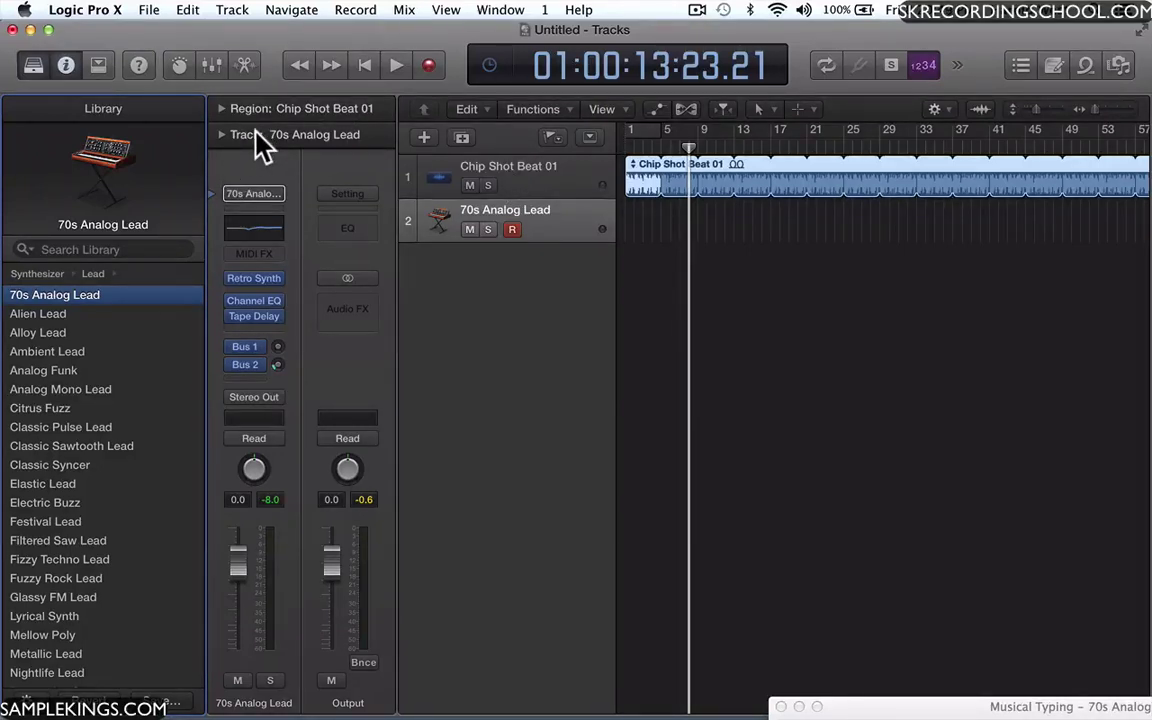
pyautogui.click(253, 178)
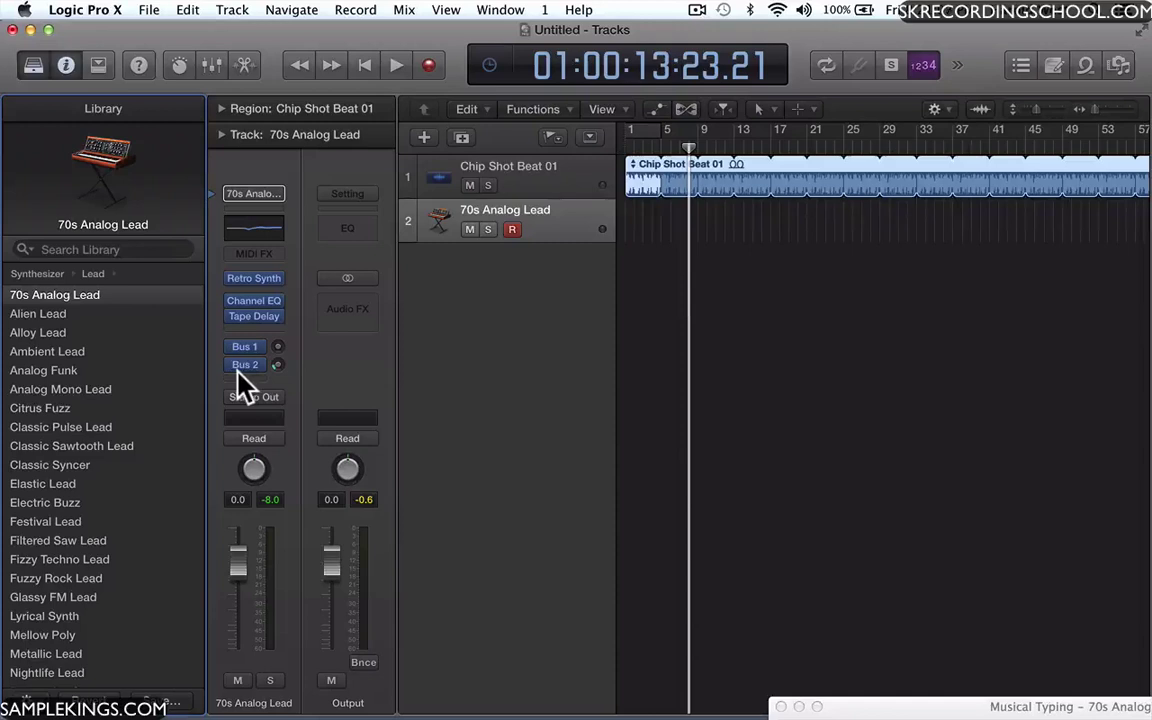
pyautogui.click(33, 66)
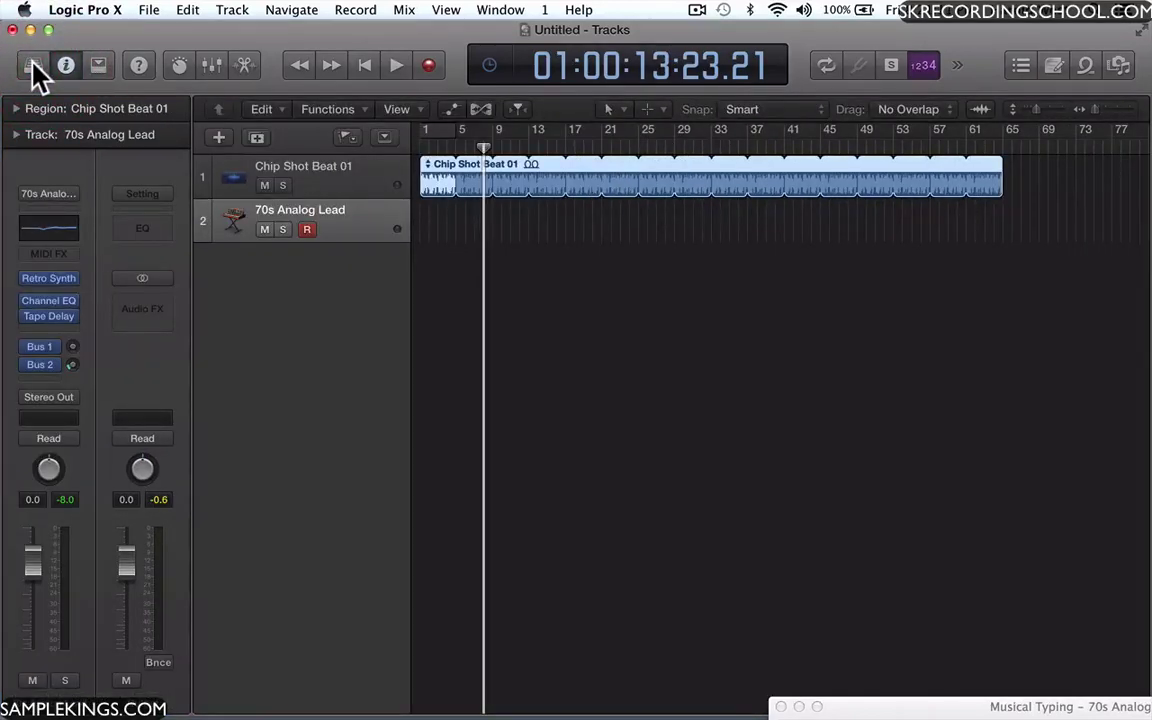
# Examine the channel strip setting options and the output routing choices of the 70s Analog Lead track, leaving both unchanged
pyautogui.click(48, 194)
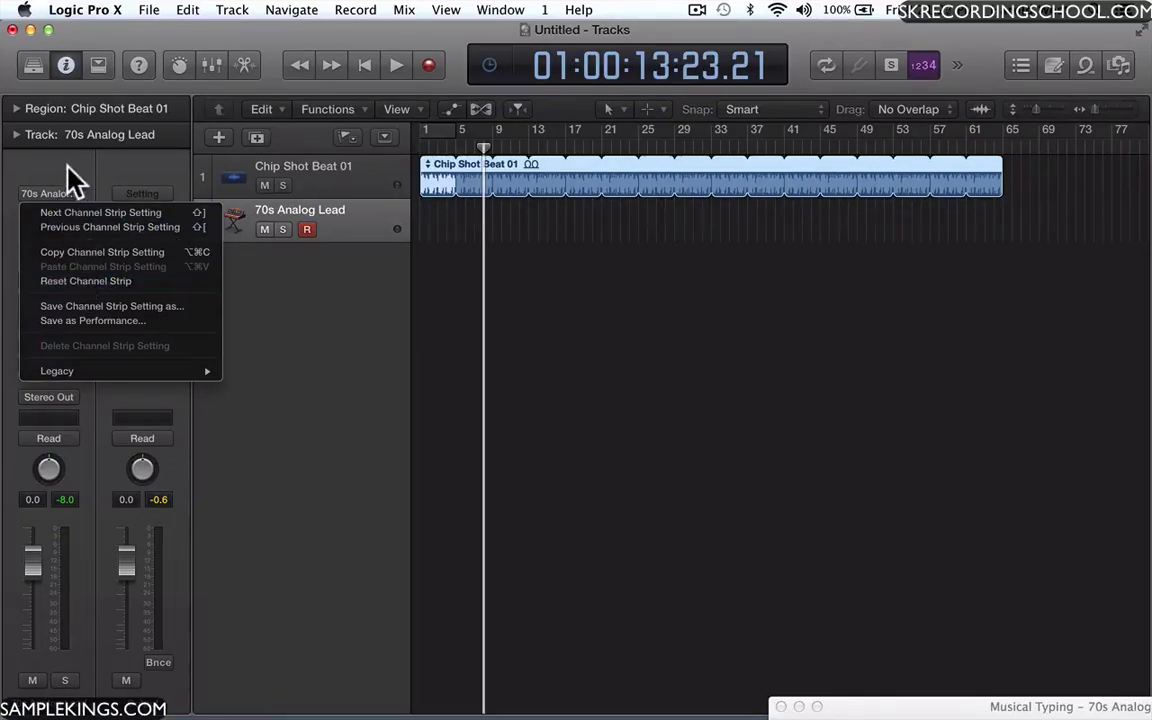
pyautogui.click(67, 170)
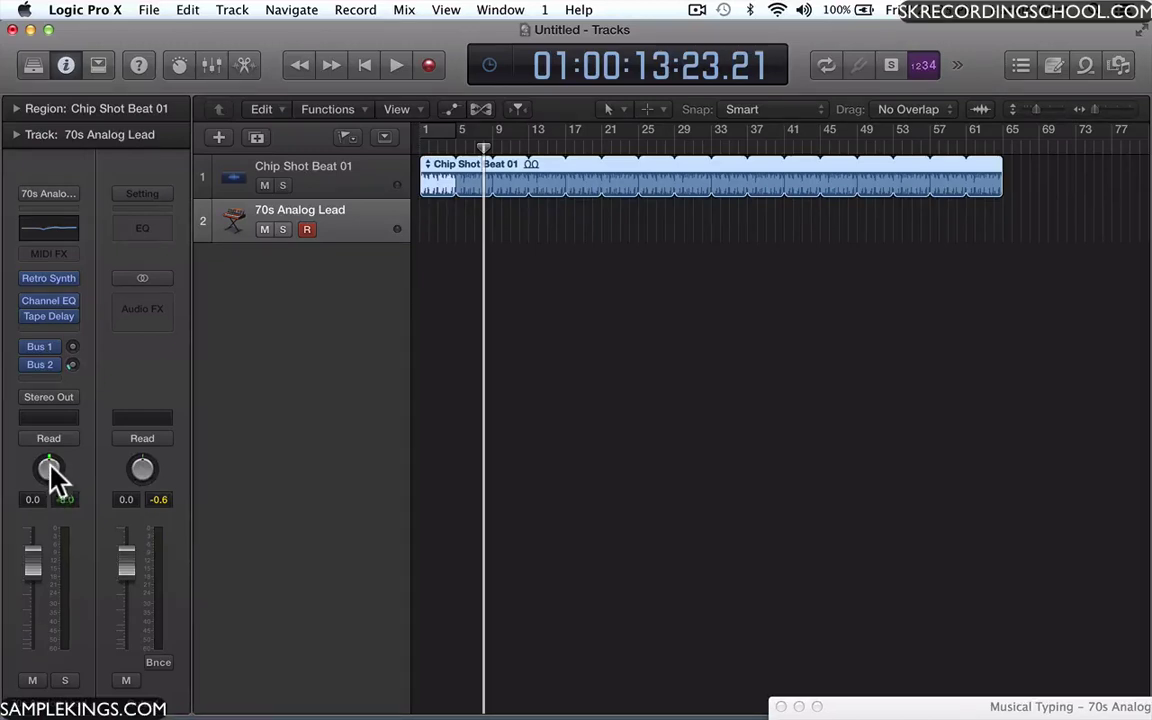
pyautogui.click(56, 399)
pyautogui.click(43, 397)
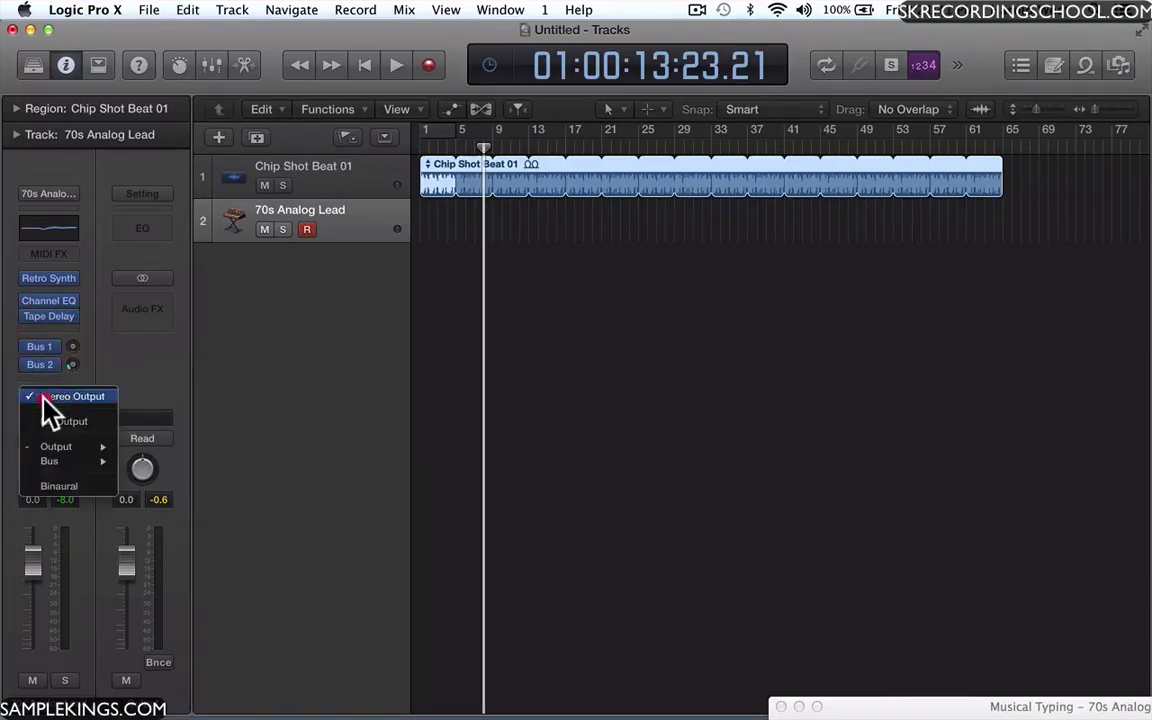
pyautogui.click(76, 377)
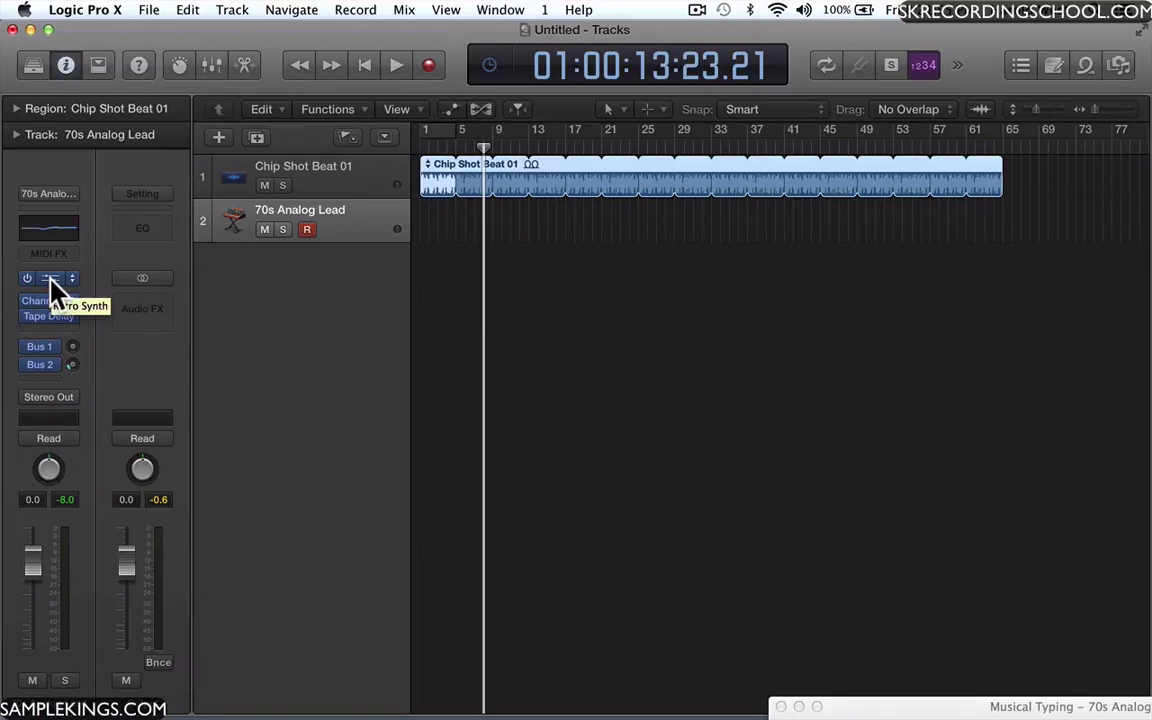
# Play a few notes on the 70s Analog Lead track to hear its Retro Synth instrument
pyautogui.press('s')
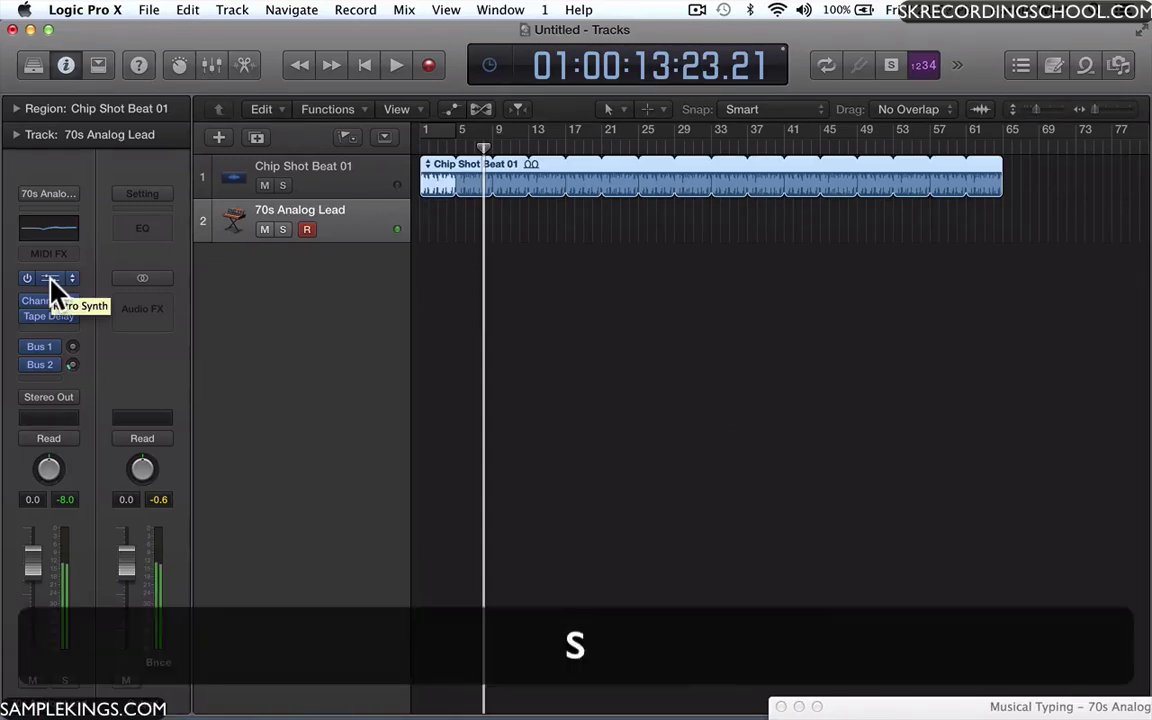
pyautogui.press('d')
pyautogui.press('s')
pyautogui.press('d')
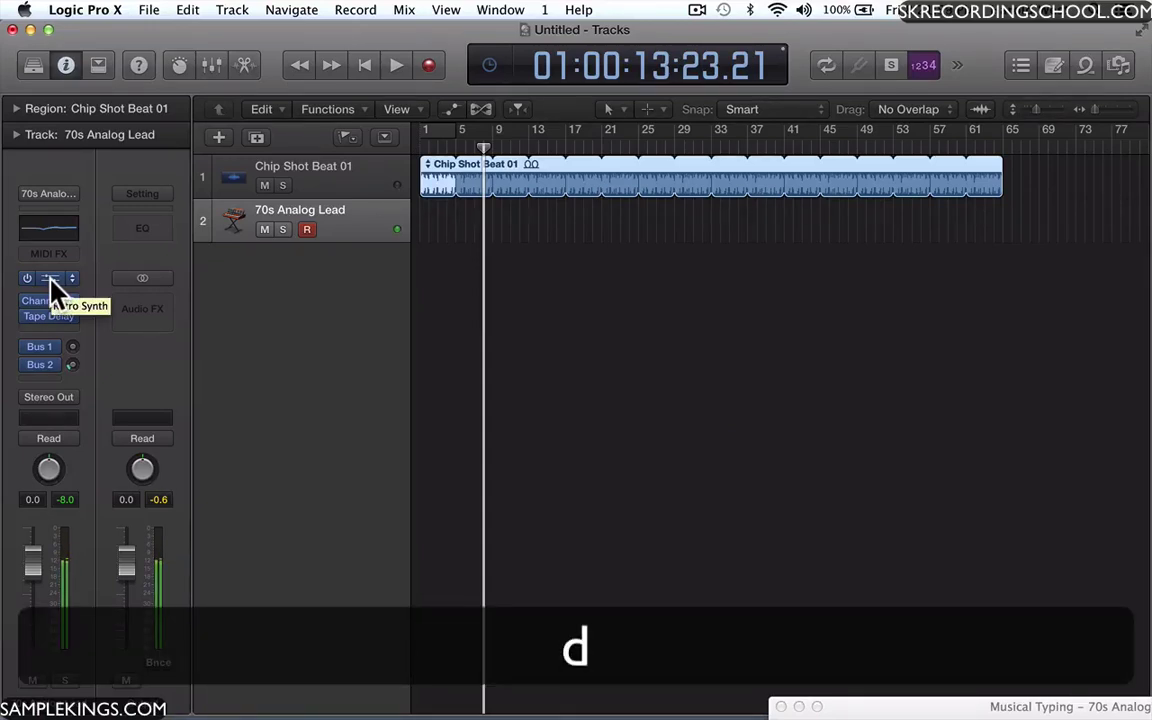
pyautogui.press('d')
pyautogui.press('s')
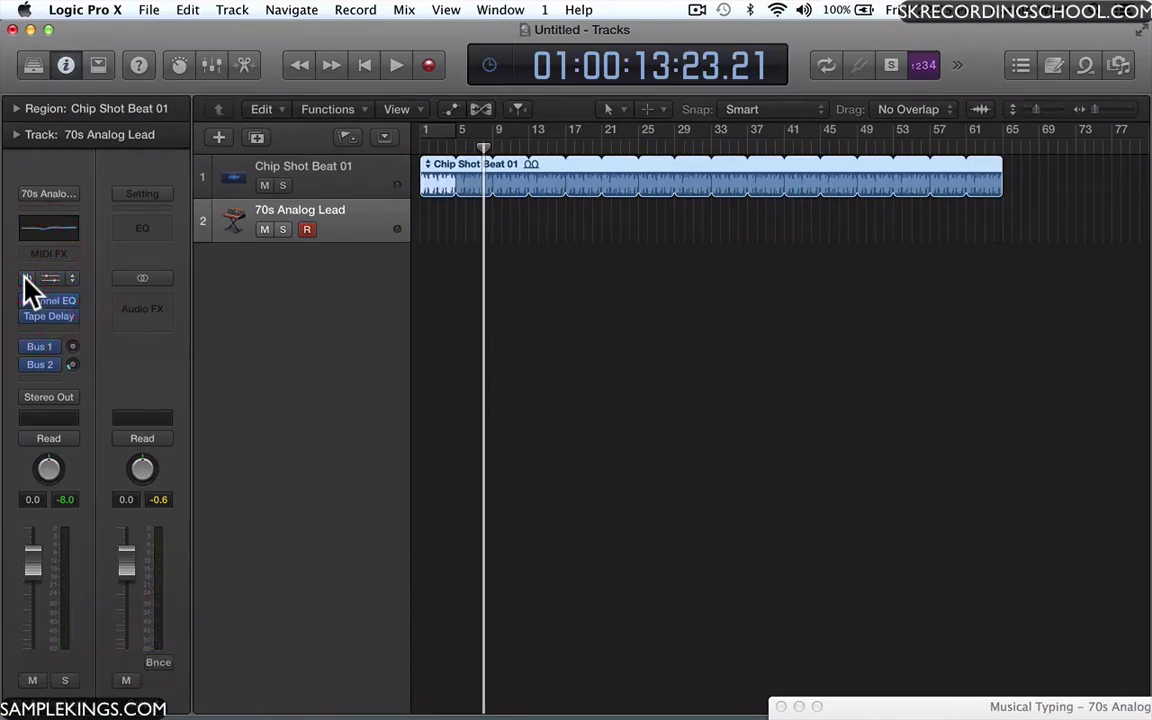
# Compare test notes on the 70s Analog Lead track with the Retro Synth instrument bypassed and re-enabled
pyautogui.press('d')
pyautogui.press('s')
pyautogui.press('d')
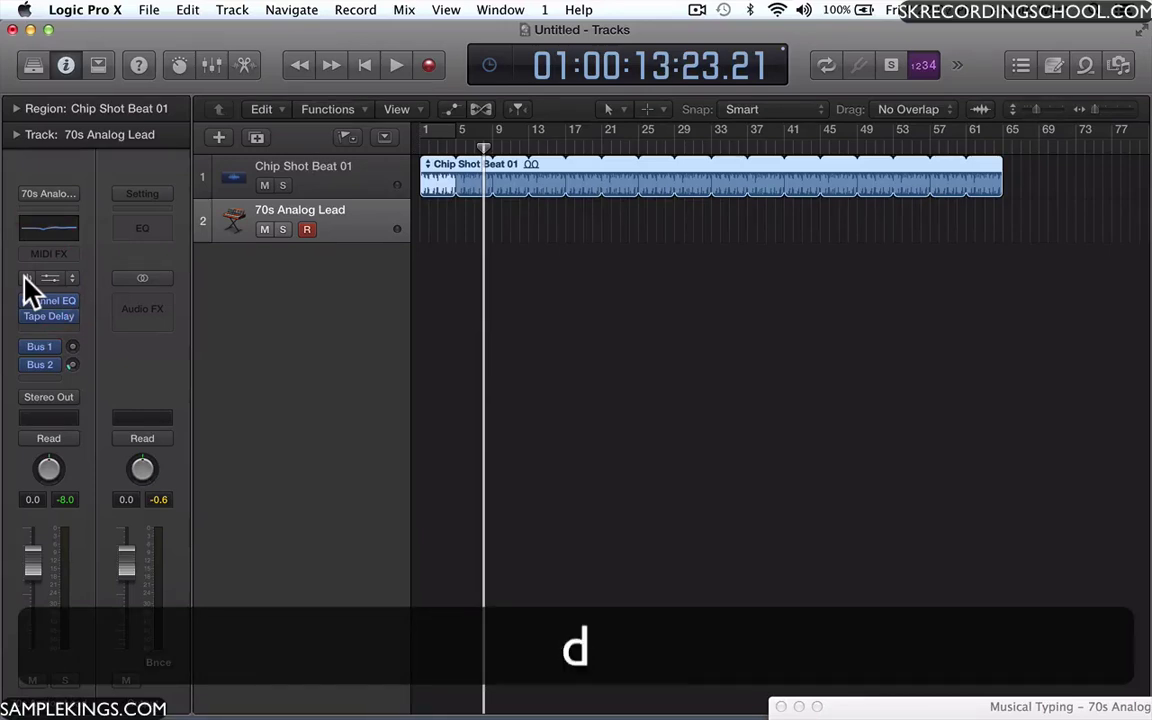
pyautogui.click(24, 278)
pyautogui.press('s')
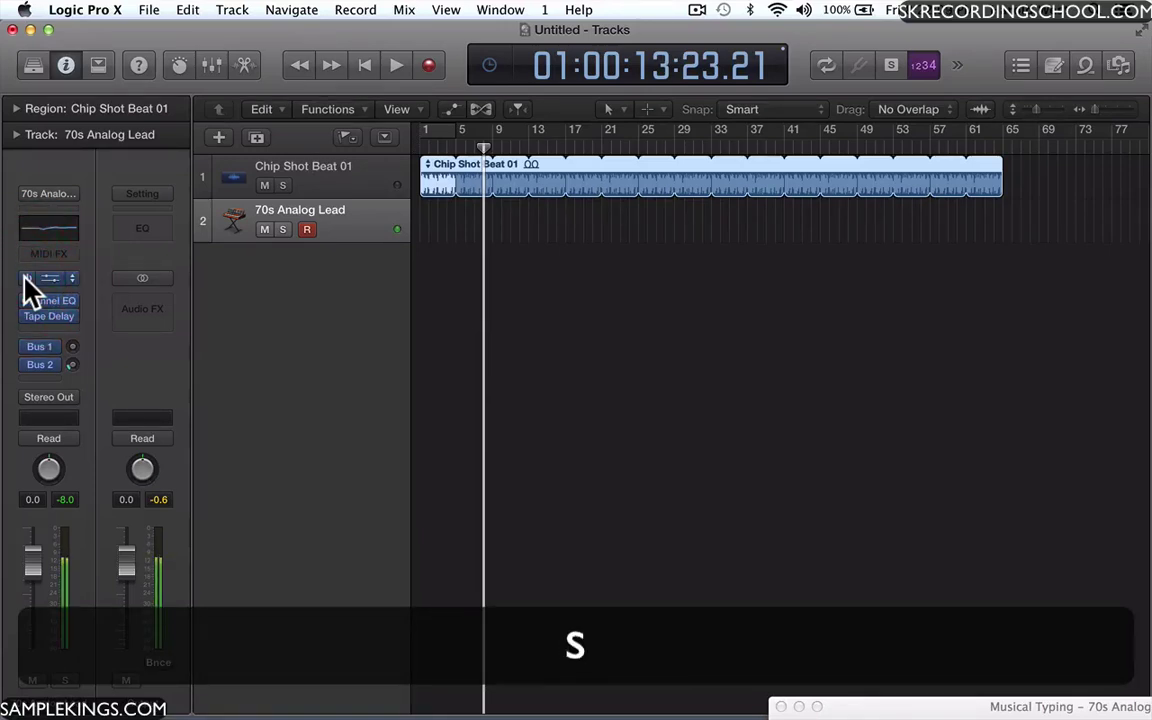
pyautogui.press('d')
pyautogui.press('s')
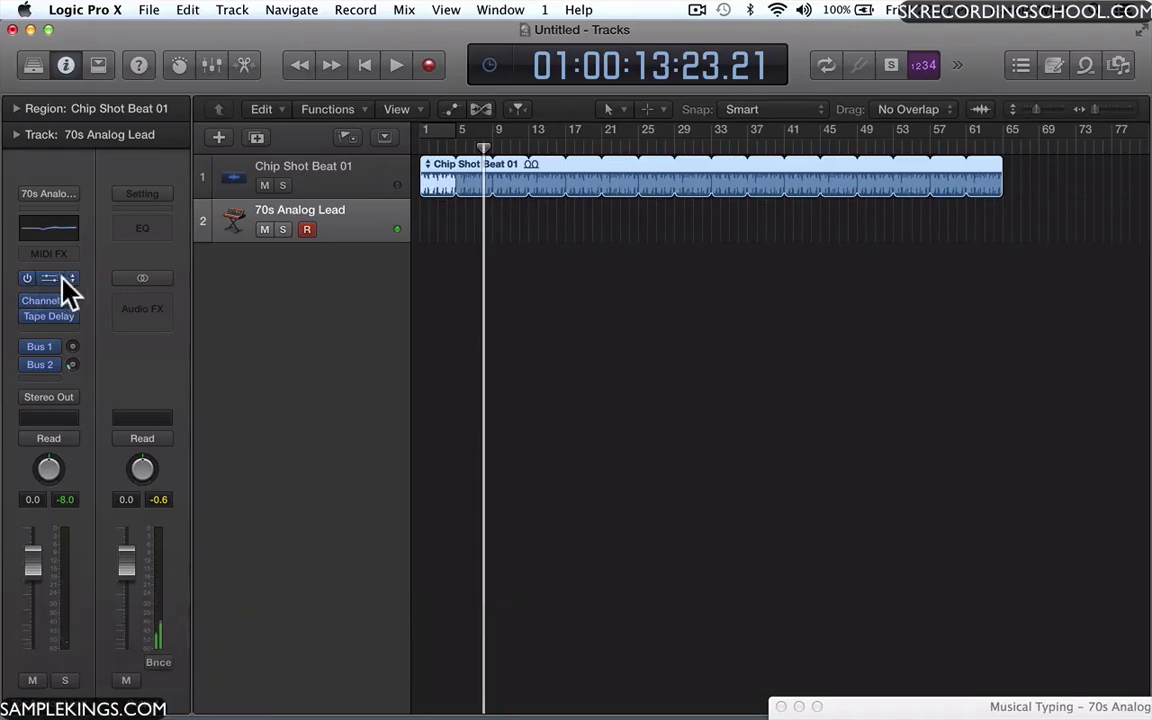
# Open the Retro Synth instrument of the 70s Analog Lead track and examine its oscillator and glide controls
pyautogui.click(52, 279)
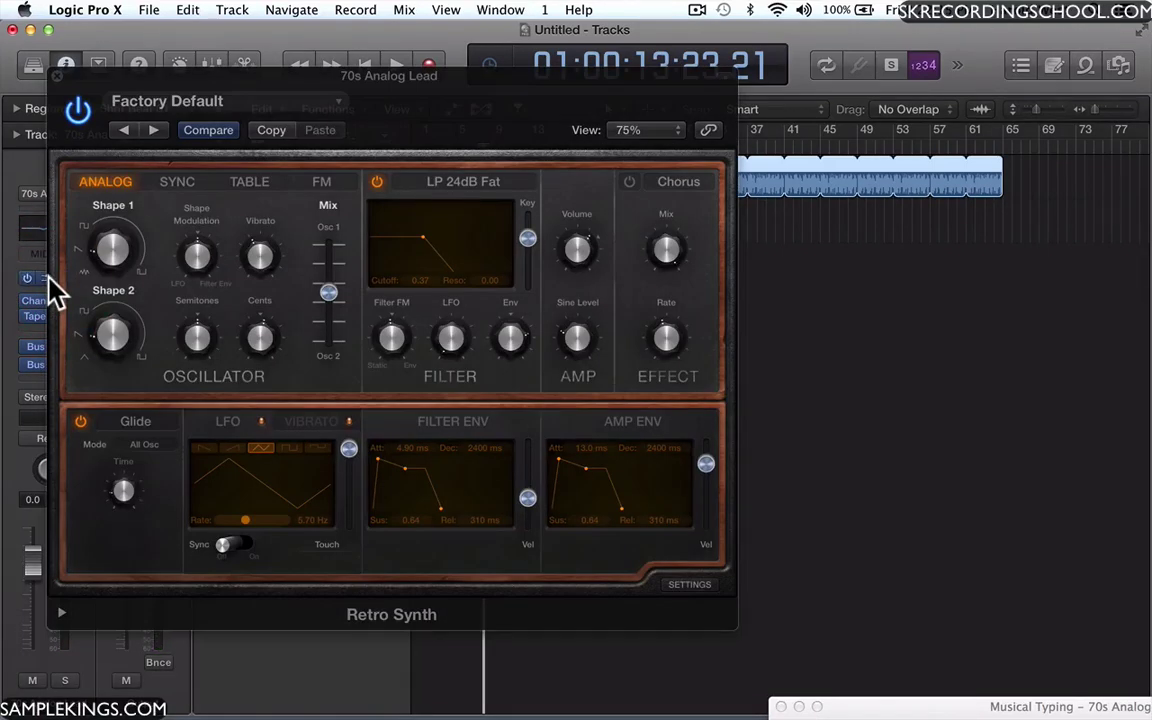
pyautogui.moveTo(203, 273)
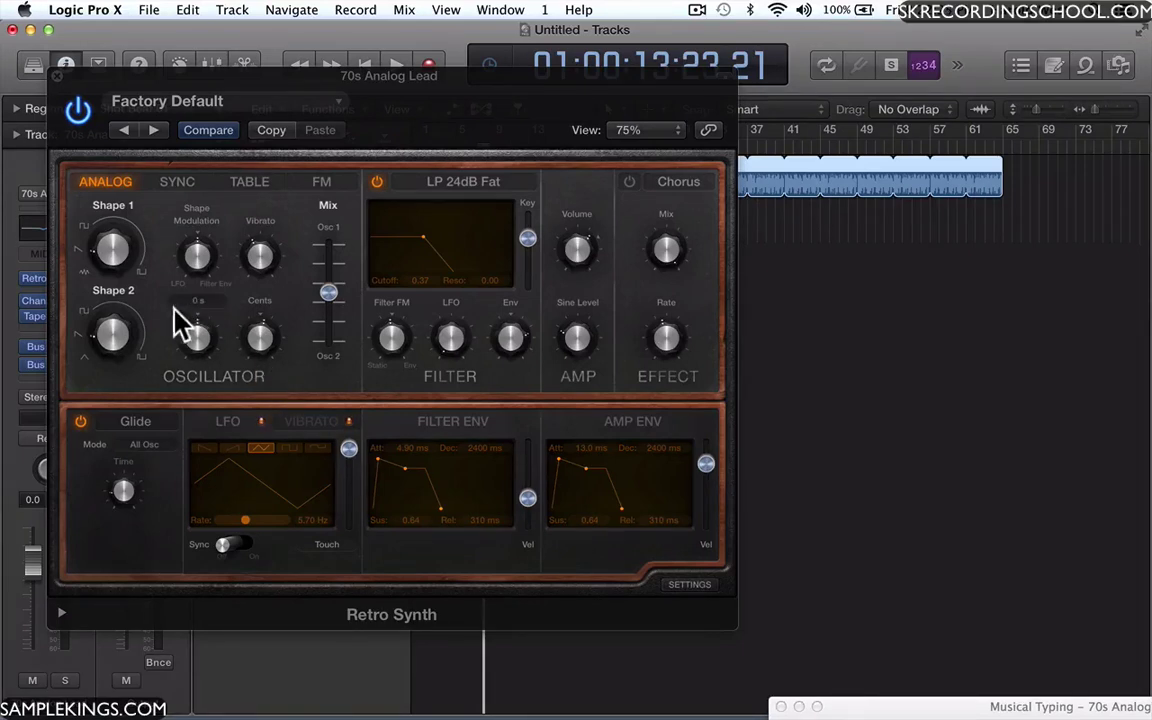
pyautogui.moveTo(130, 276)
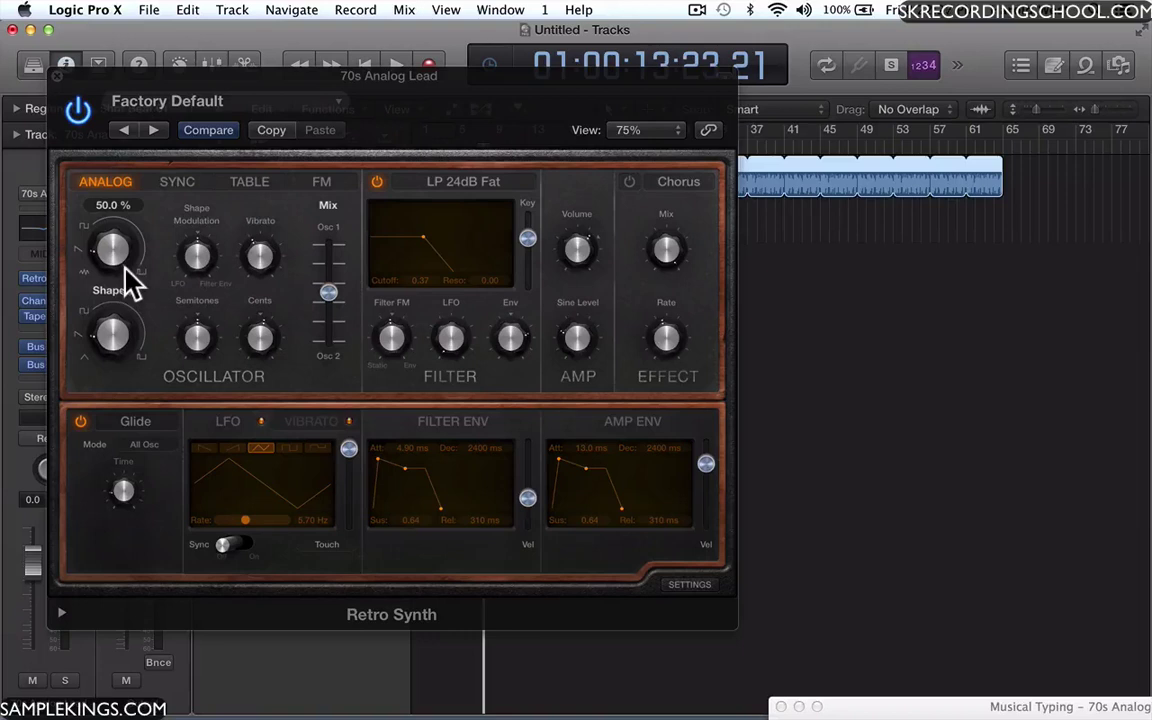
pyautogui.moveTo(180, 338)
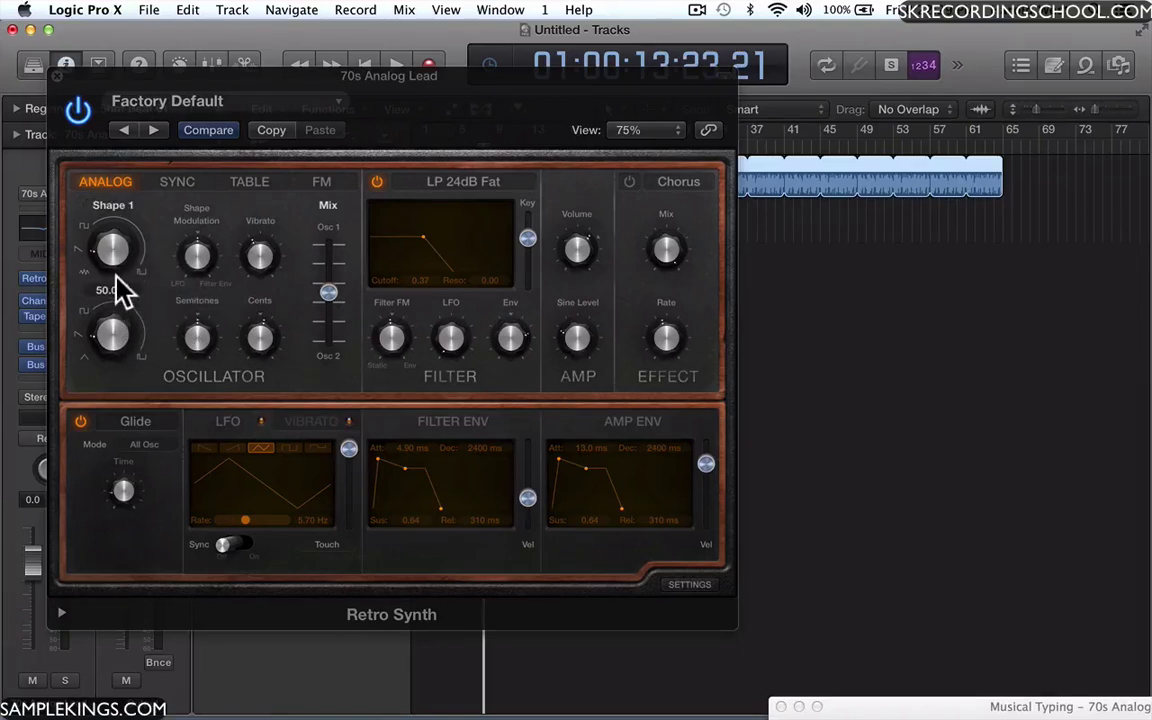
pyautogui.moveTo(116, 321)
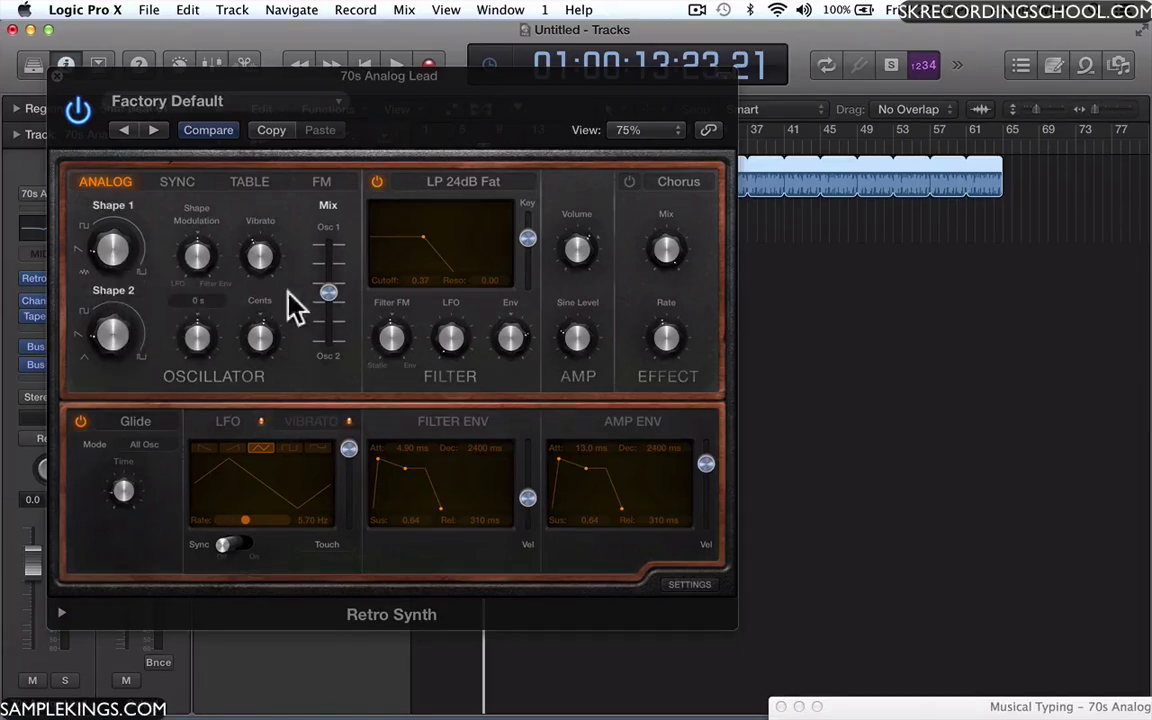
pyautogui.moveTo(321, 296)
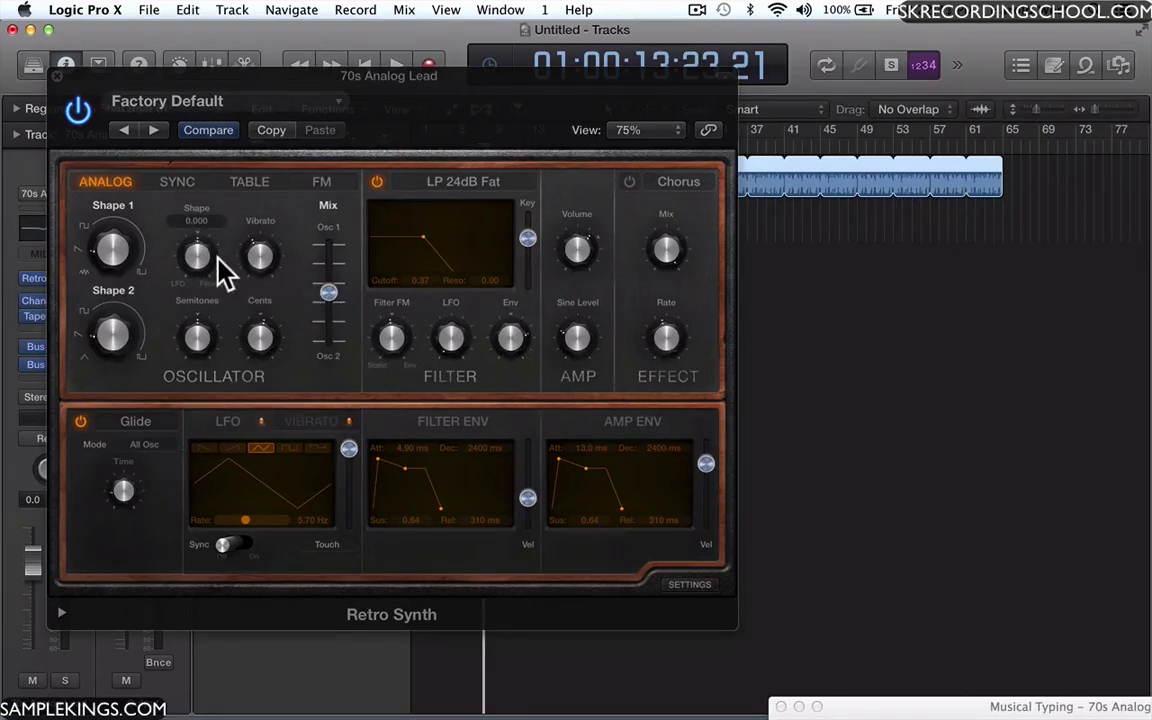
pyautogui.moveTo(260, 258)
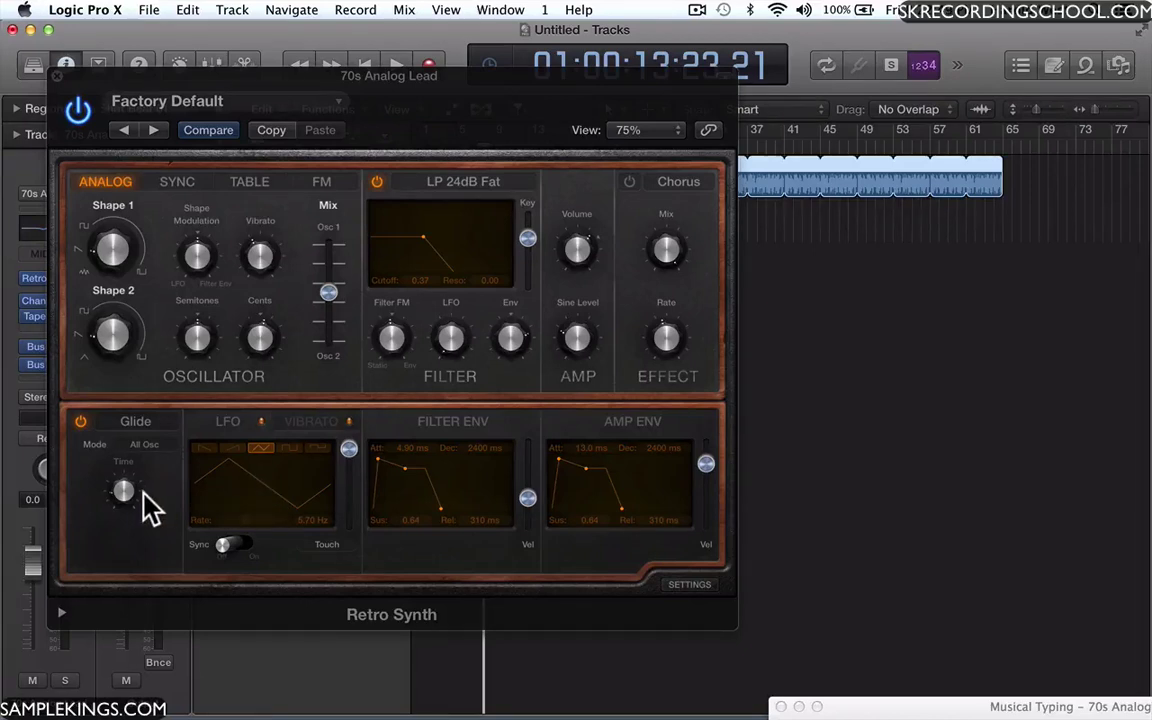
pyautogui.moveTo(135, 492)
# Play notes on the Retro Synth while varying the Chorus rate and setting the Chorus mix to 0.90
pyautogui.press('s')
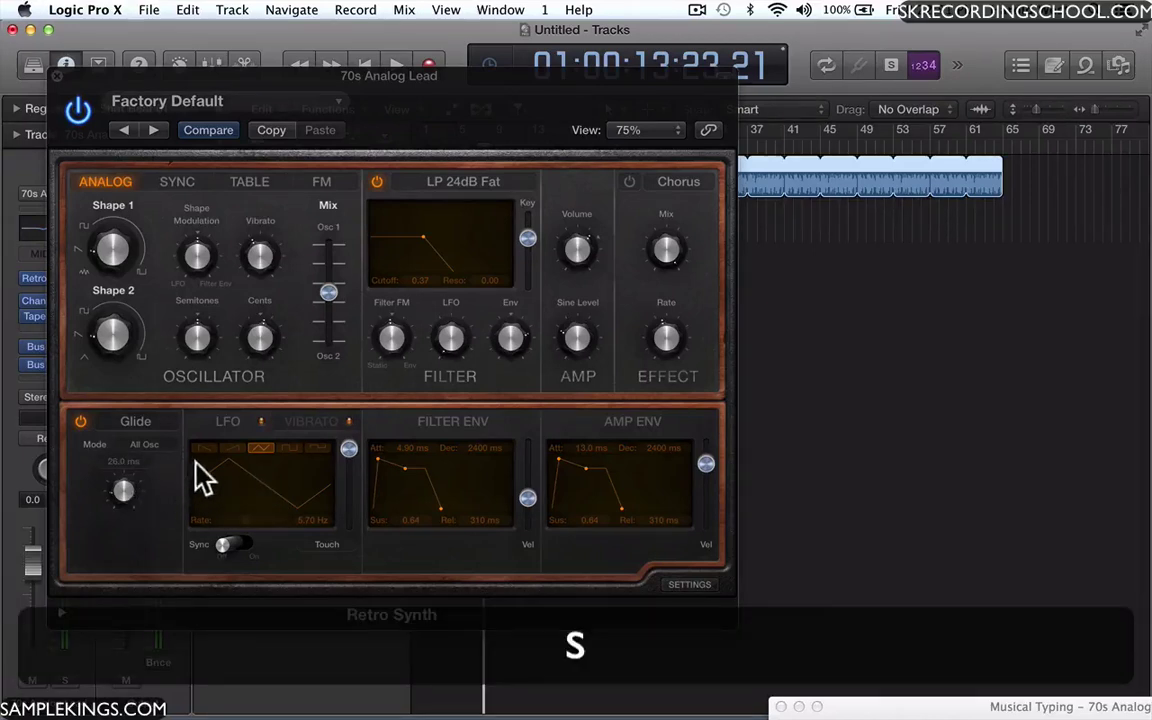
pyautogui.press('d')
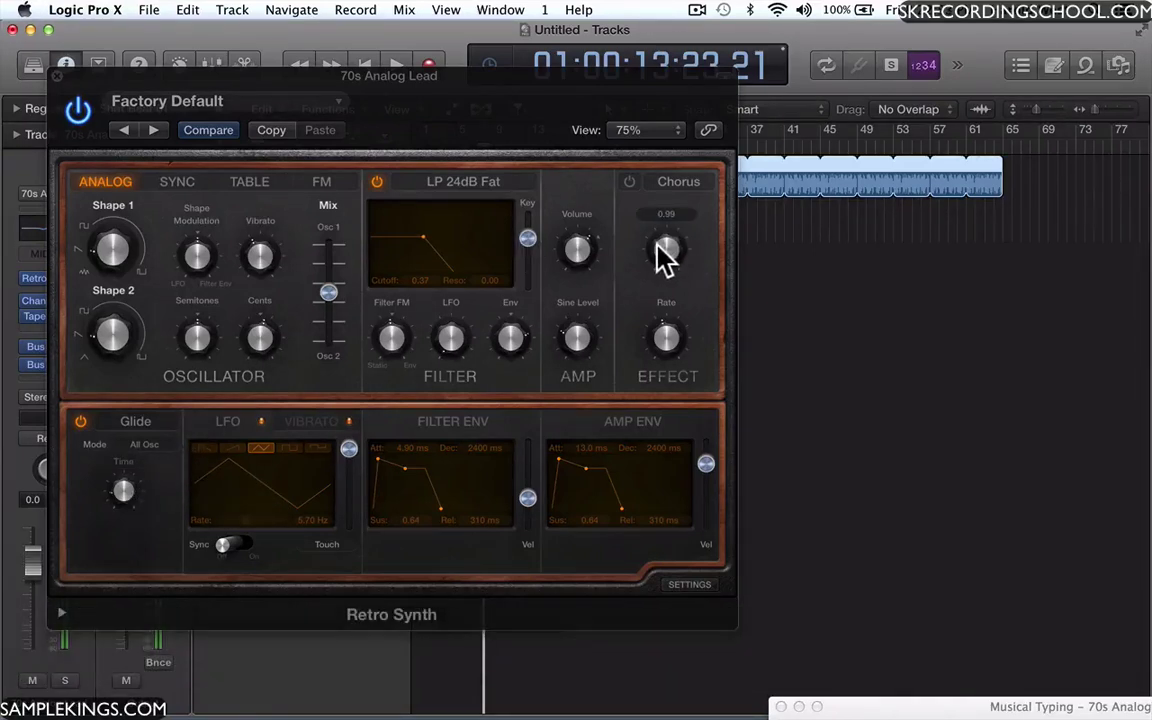
pyautogui.click(662, 247)
pyautogui.press('d')
pyautogui.click(666, 315)
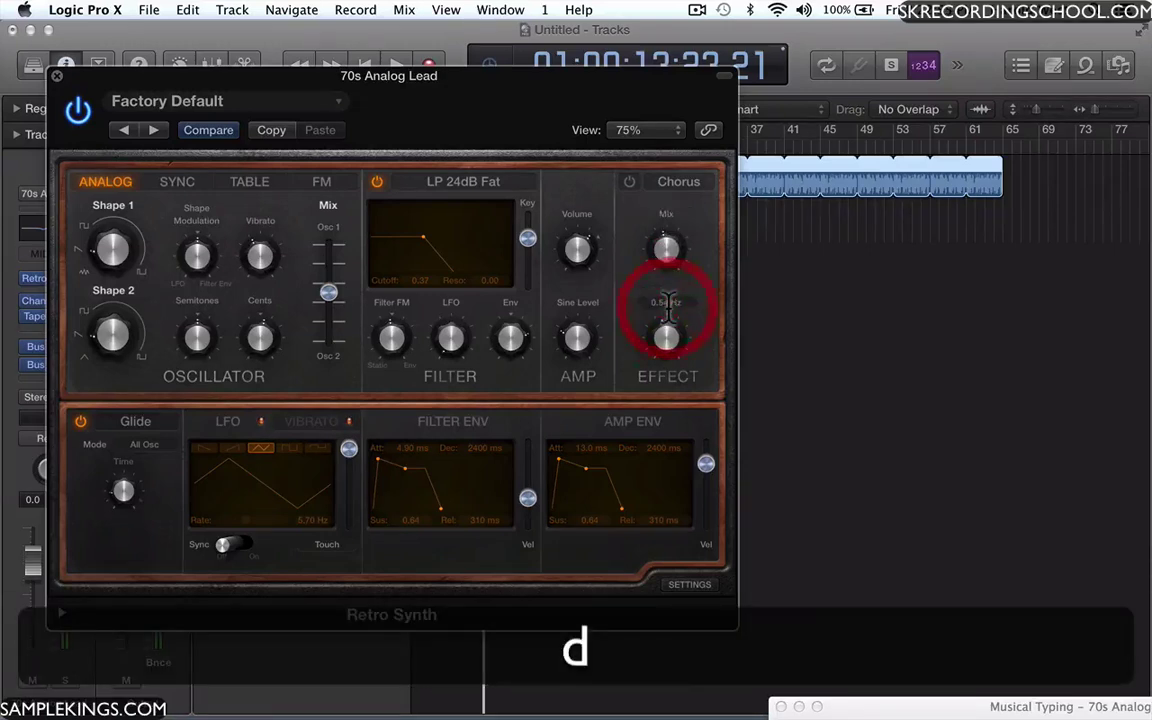
pyautogui.press('d')
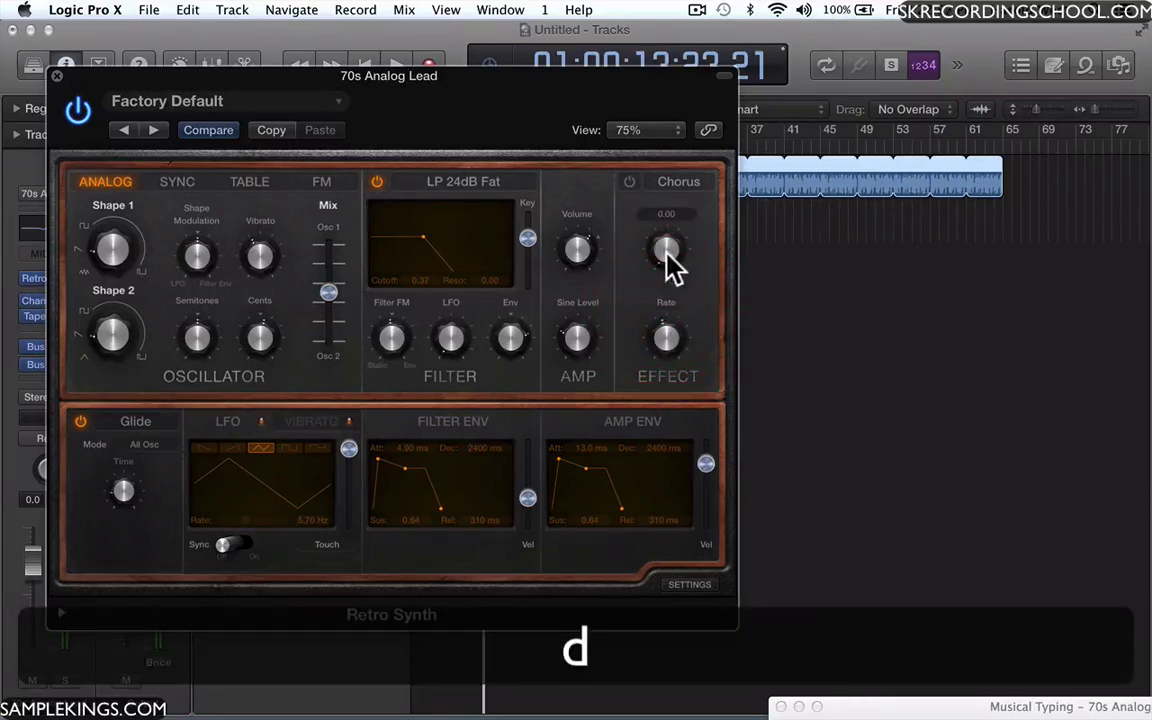
pyautogui.moveTo(668, 249); pyautogui.dragTo(660, 160)
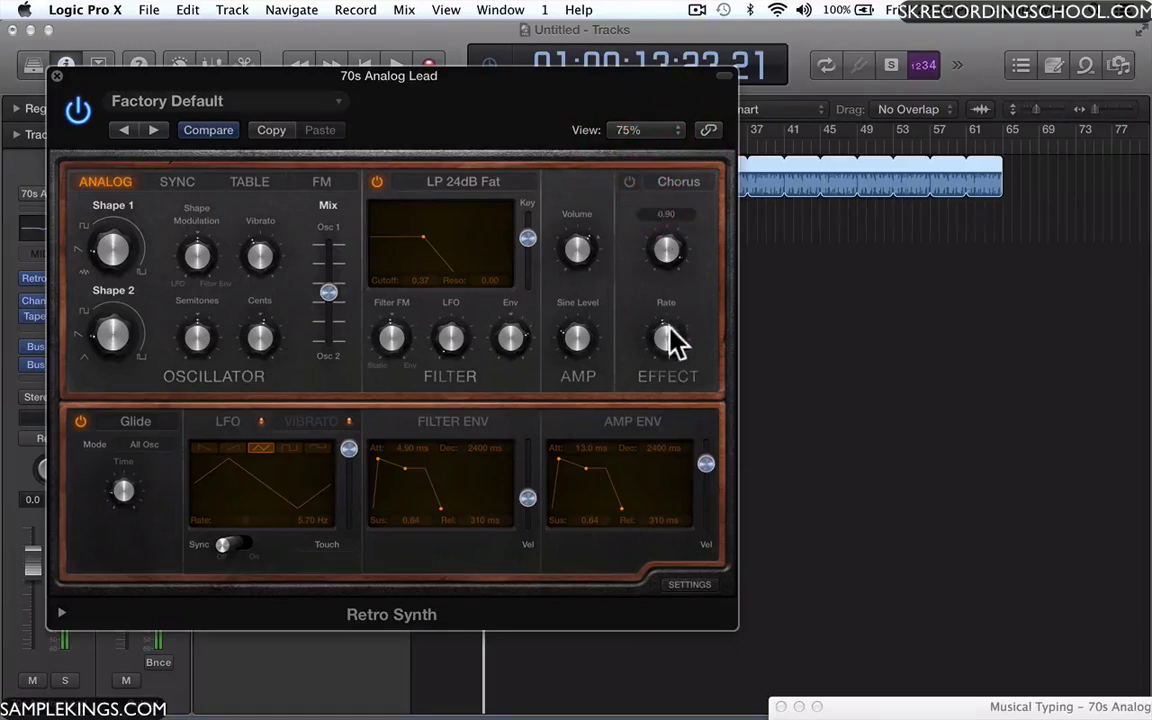
pyautogui.moveTo(669, 338)
pyautogui.mouseDown()
pyautogui.moveTo(674, 347)
pyautogui.moveTo(645, 298)
pyautogui.mouseUp()
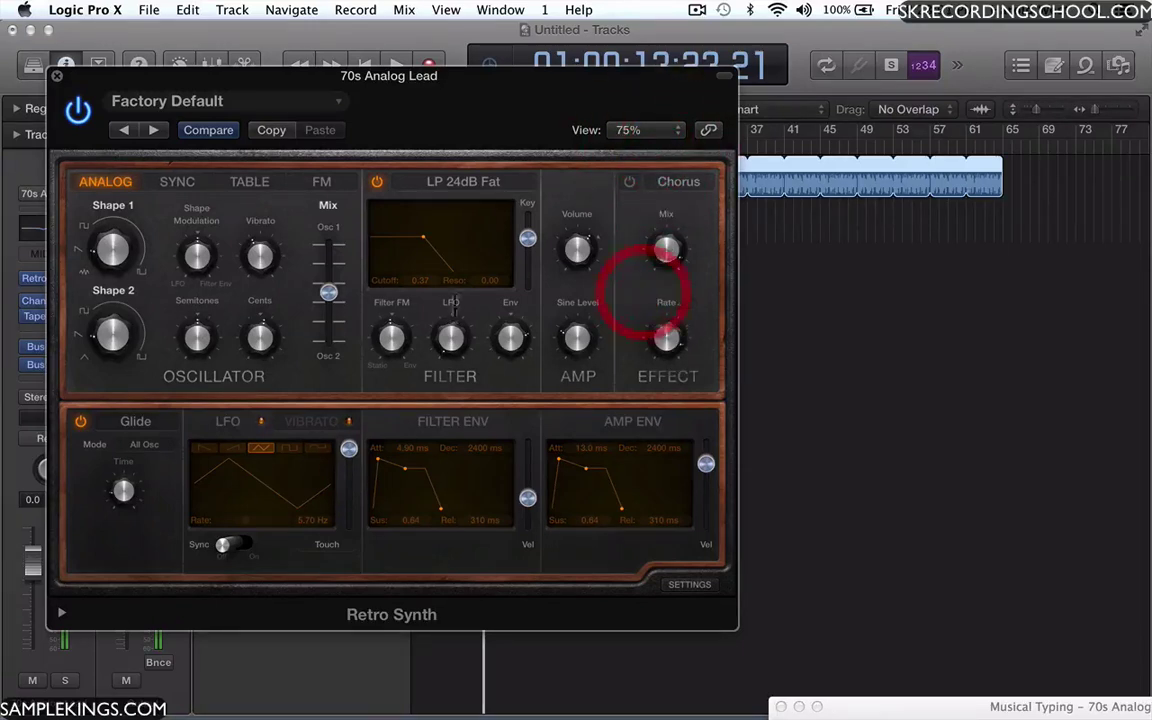
# Set the Retro Synth's Osc 1/Osc 2 mix to 0.45 and close the instrument window
pyautogui.click(331, 293)
pyautogui.moveTo(333, 303)
pyautogui.mouseDown()
pyautogui.moveTo(327, 258)
pyautogui.moveTo(329, 345)
pyautogui.moveTo(327, 293)
pyautogui.mouseUp()
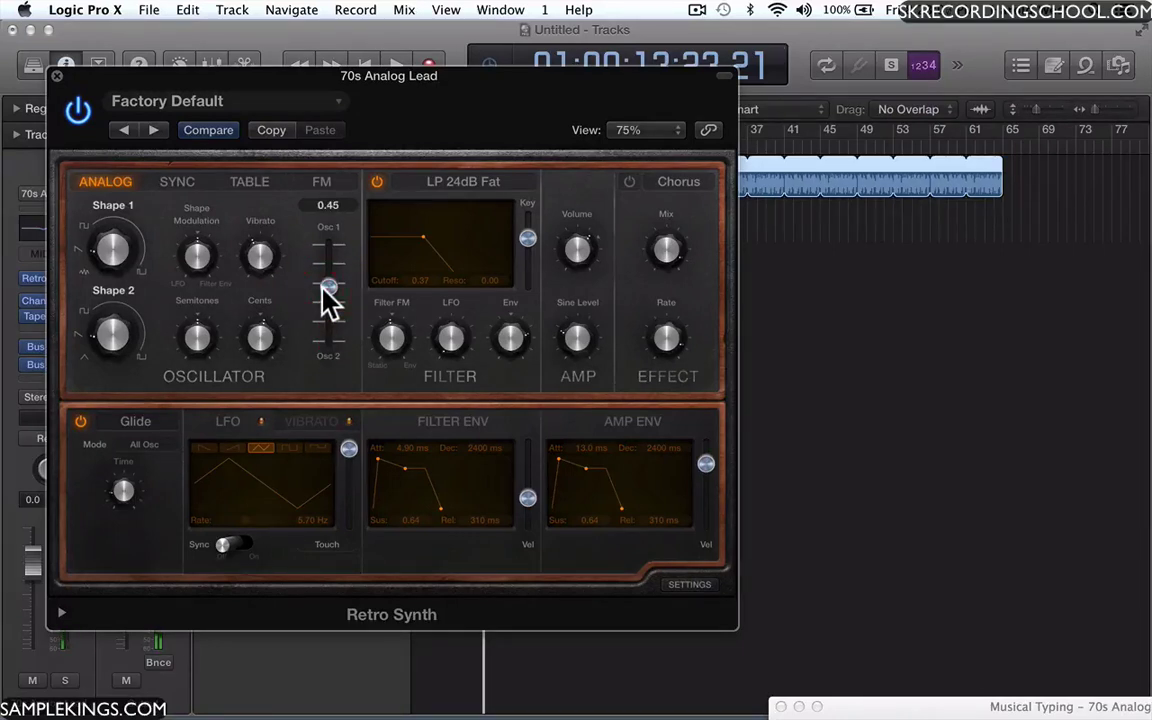
pyautogui.click(56, 75)
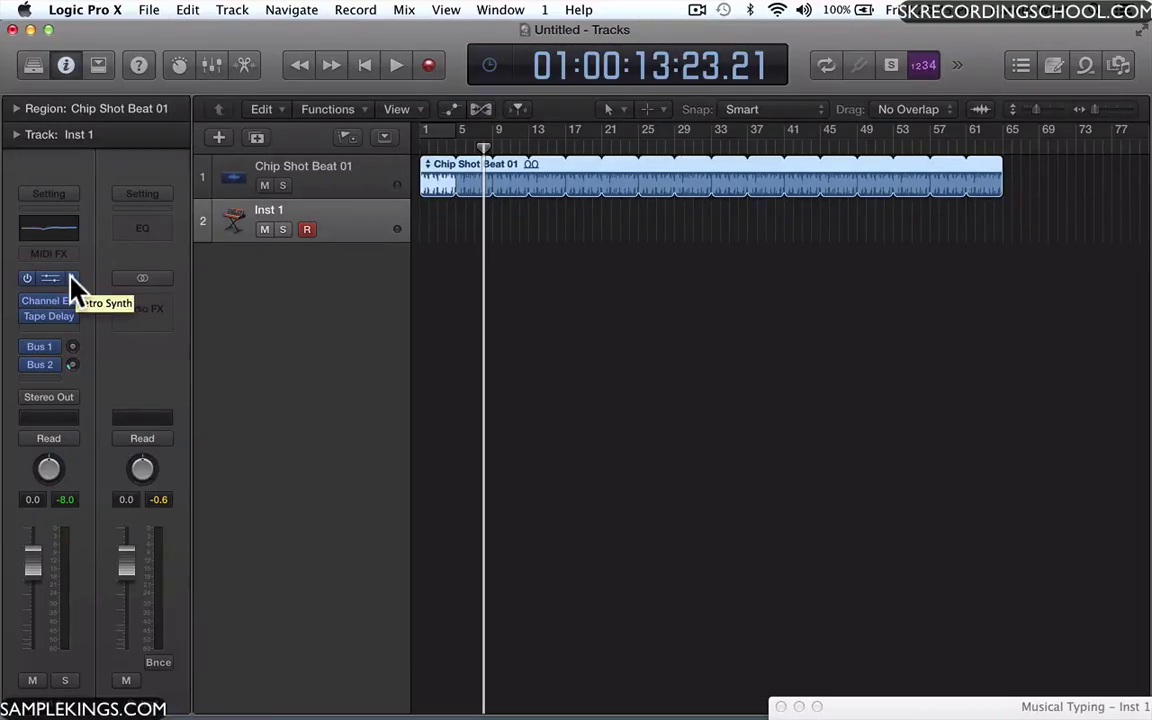
# Replace the Retro Synth on the second track with the stereo Vintage B3 Organ instrument
pyautogui.click(70, 278)
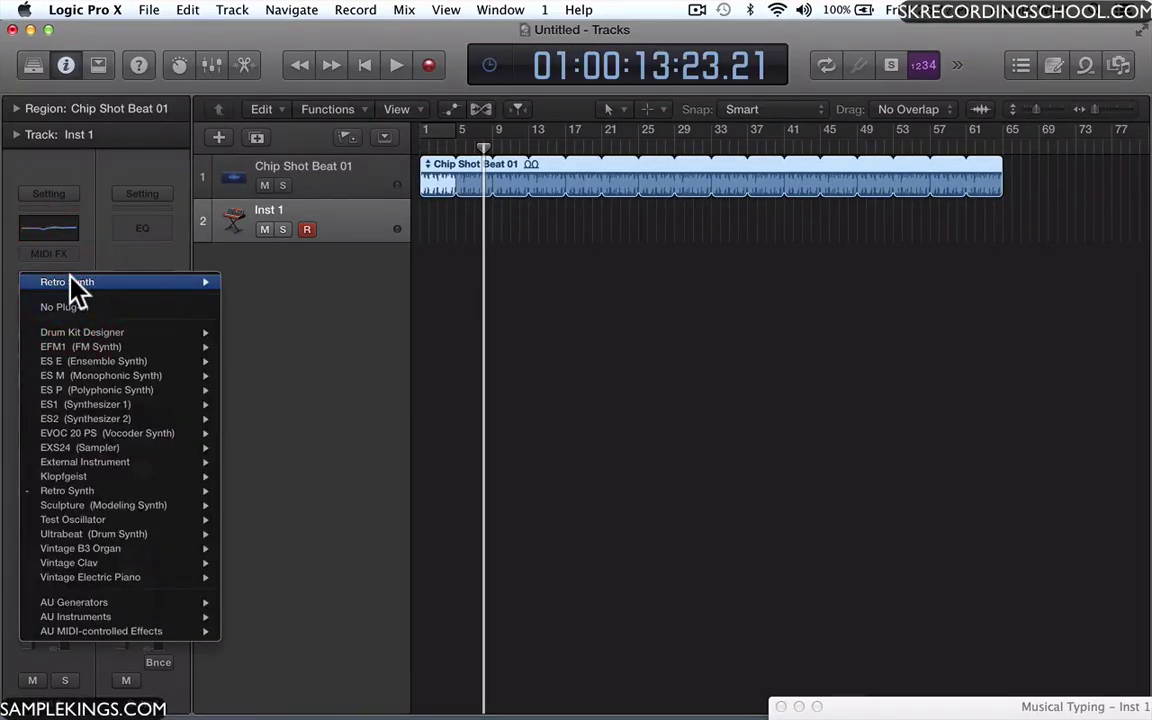
pyautogui.moveTo(171, 284)
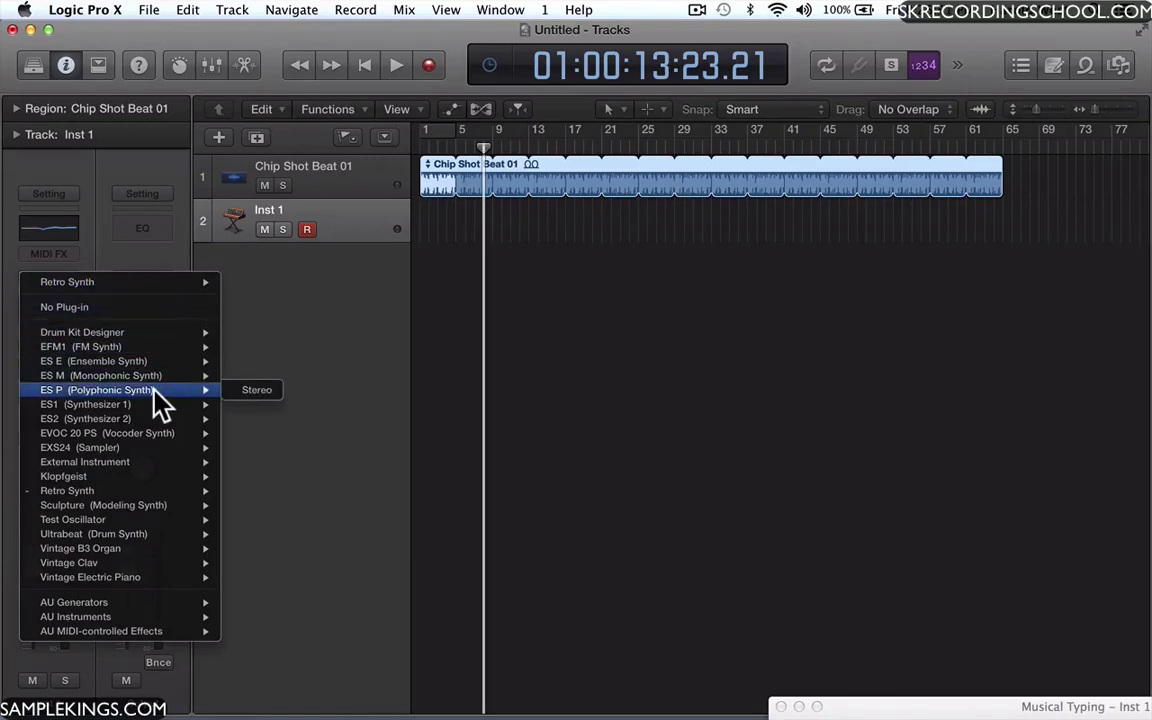
pyautogui.moveTo(153, 464)
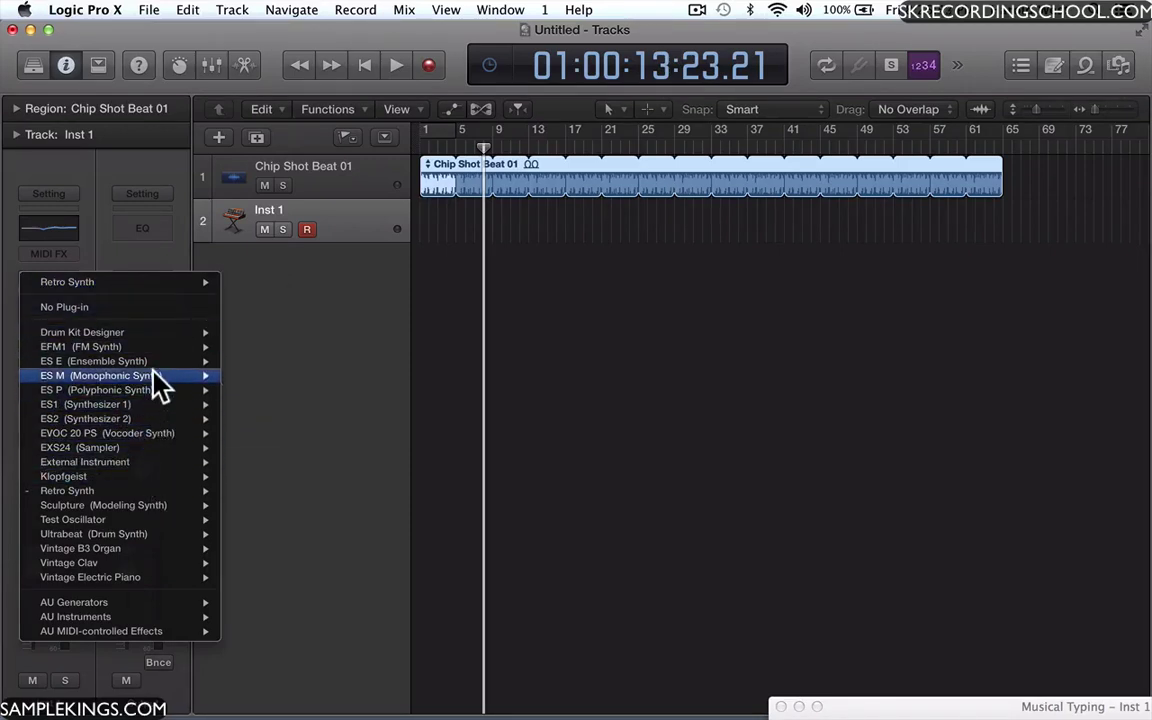
pyautogui.moveTo(150, 490)
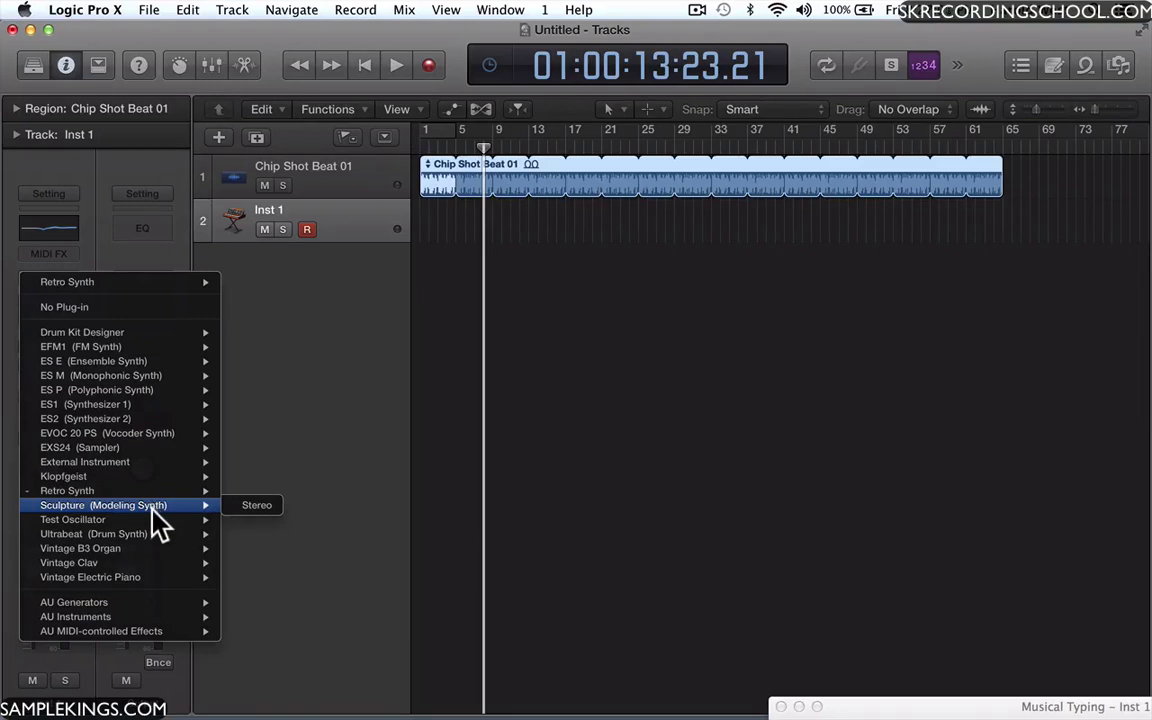
pyautogui.moveTo(150, 549)
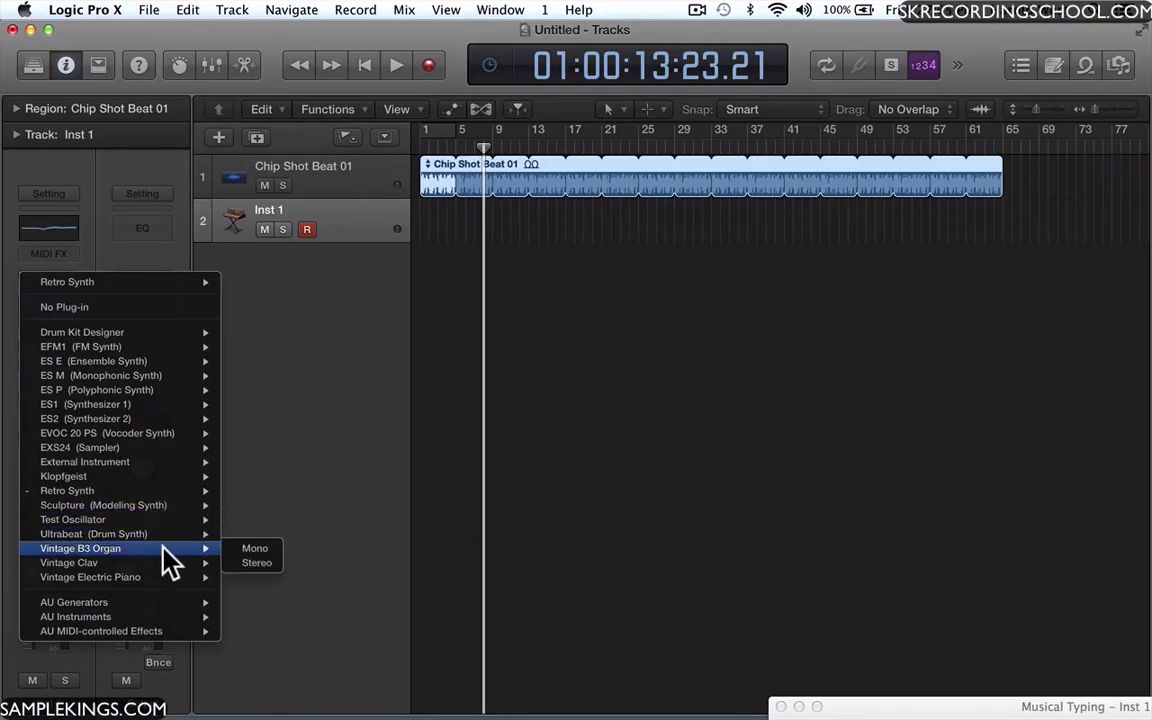
pyautogui.click(256, 564)
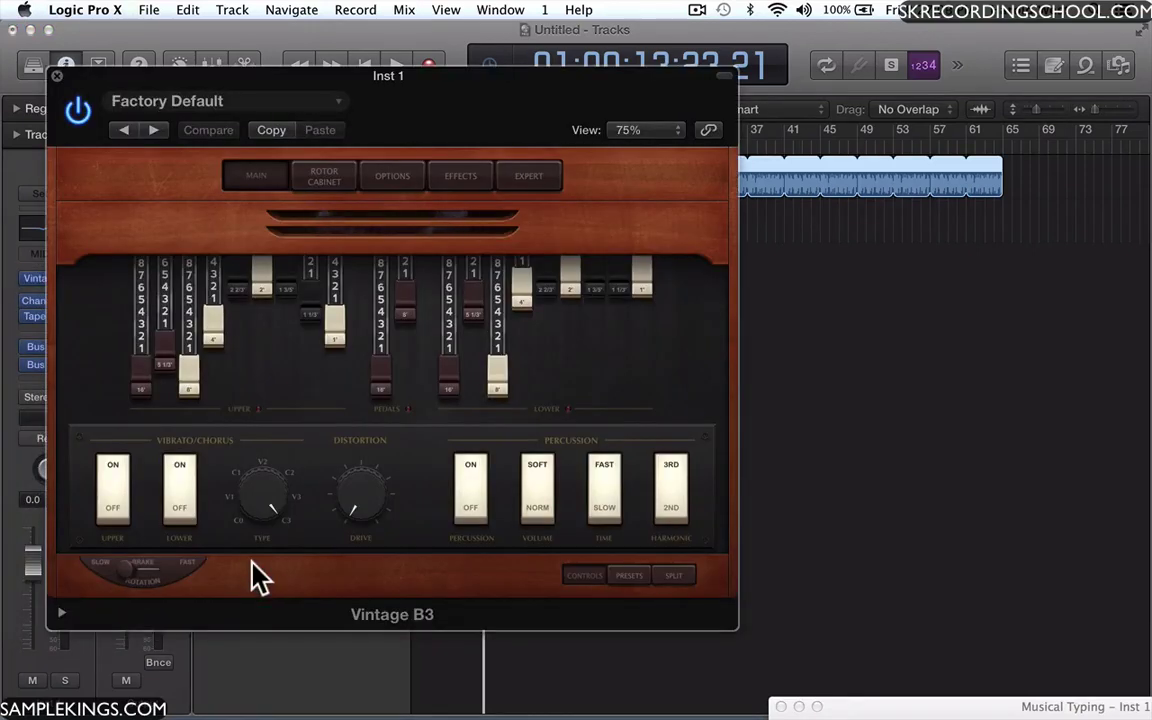
# Play a few notes to hear the Vintage B3 Organ, and close its window
pyautogui.press('k')
pyautogui.press('h')
pyautogui.press('k')
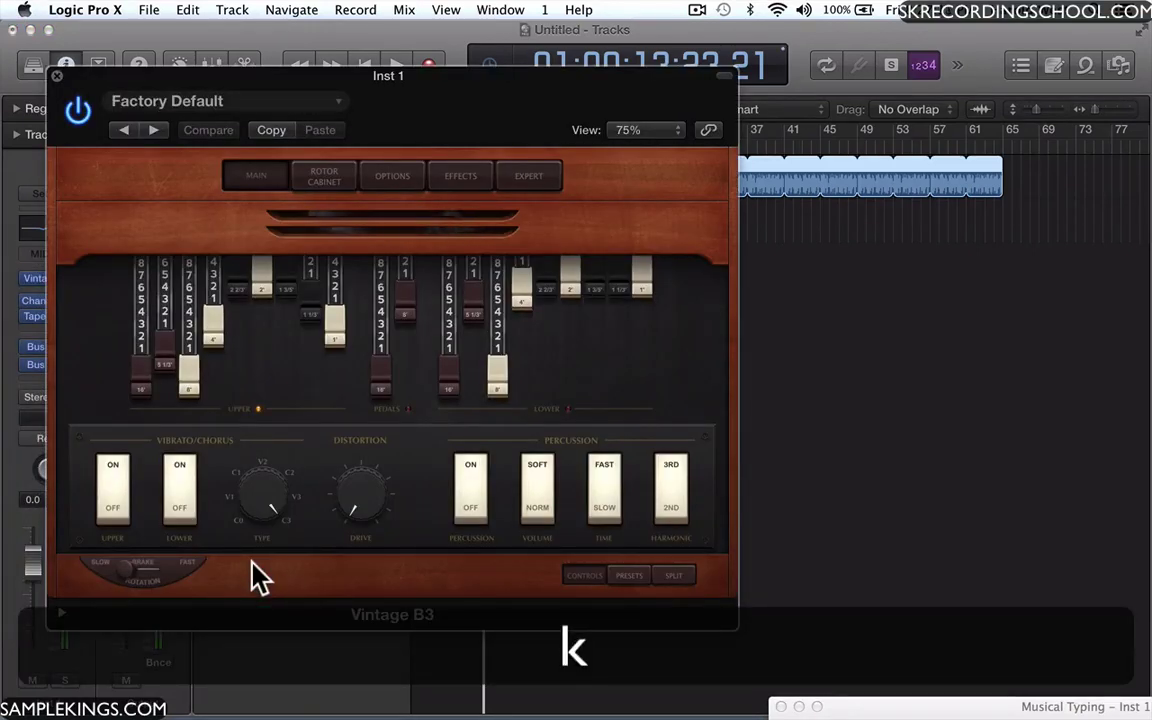
pyautogui.press('f')
pyautogui.press('h')
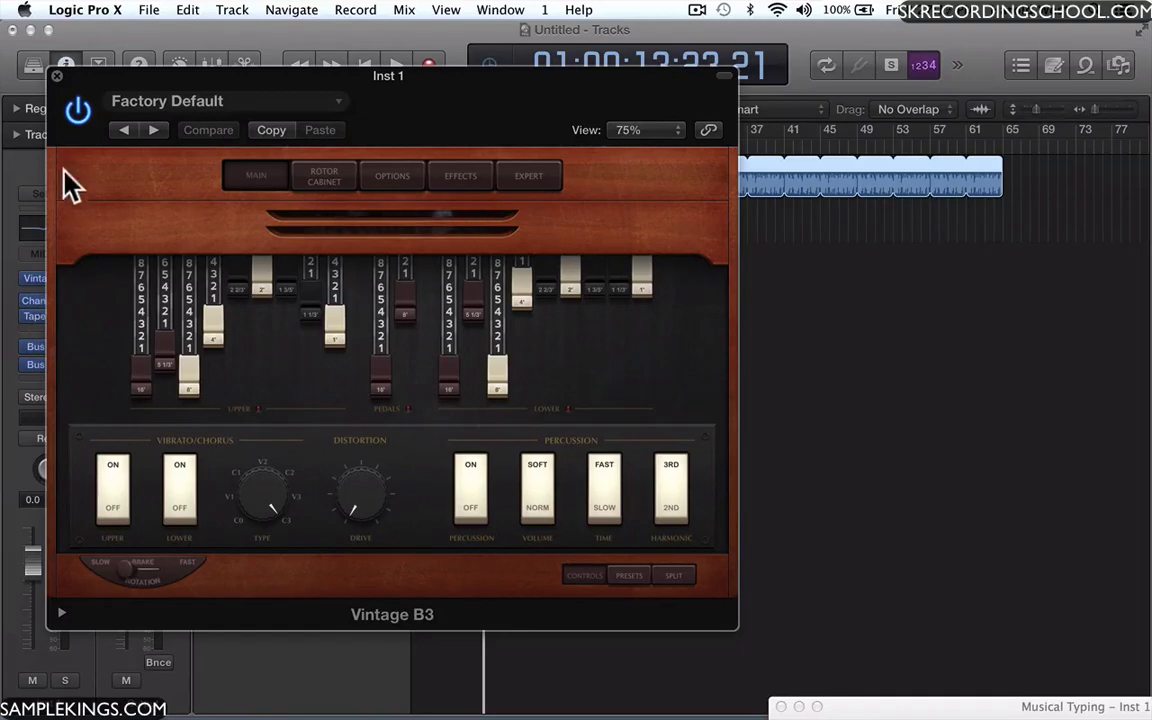
pyautogui.click(56, 75)
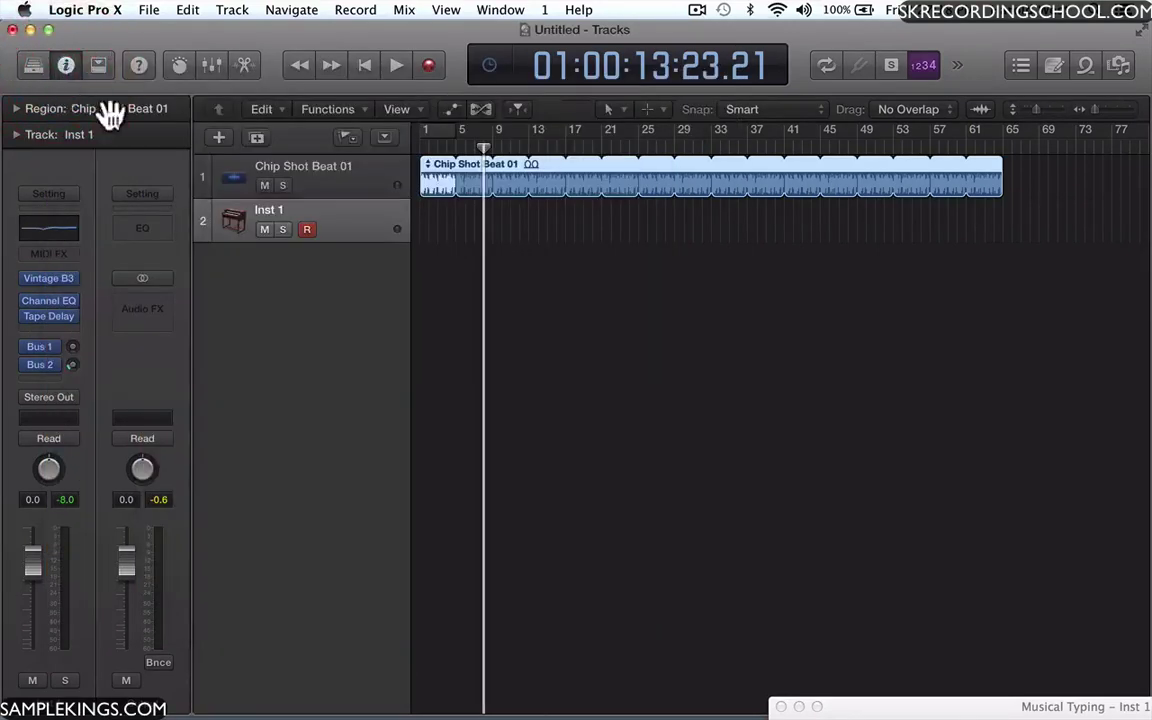
# Replace the Vintage B3 Organ on the Inst 1 track with the stereo Retro Synth instrument
pyautogui.click(70, 278)
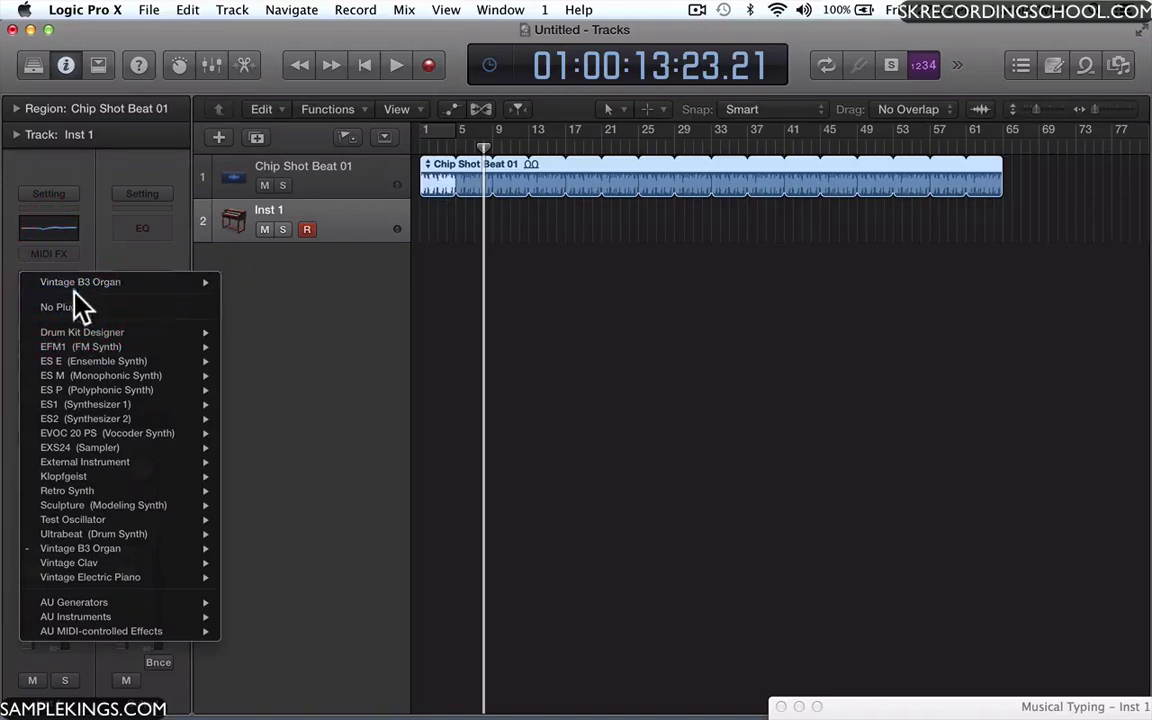
pyautogui.moveTo(90, 432)
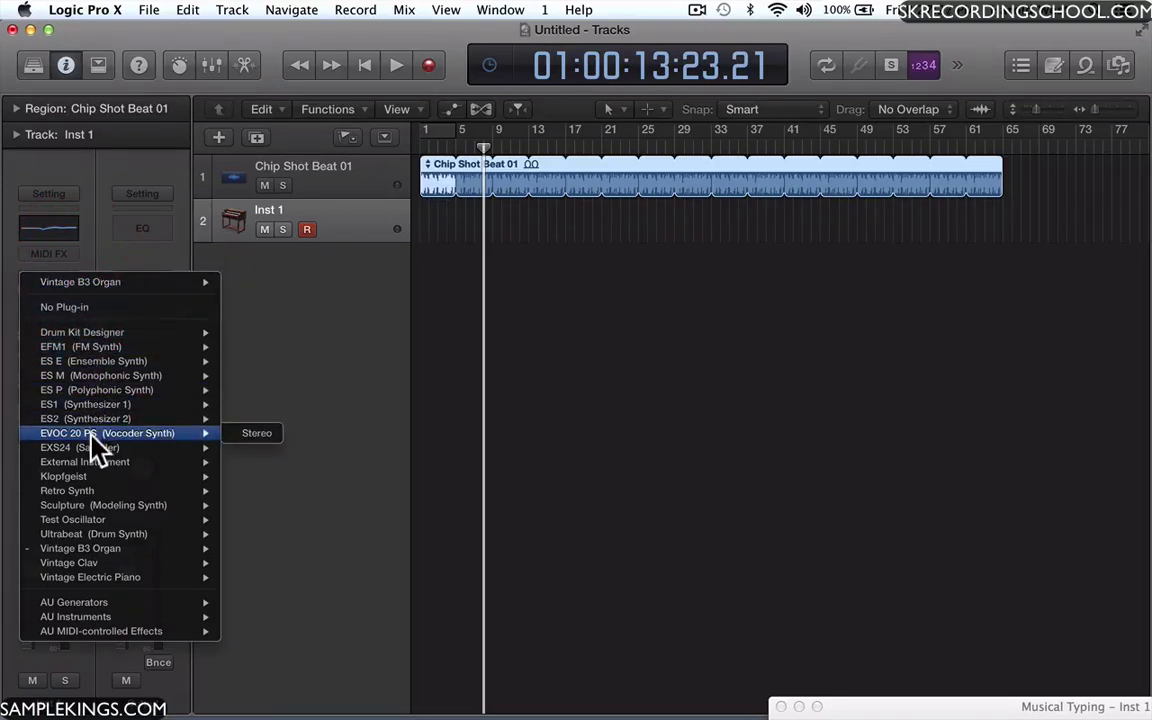
pyautogui.moveTo(91, 491)
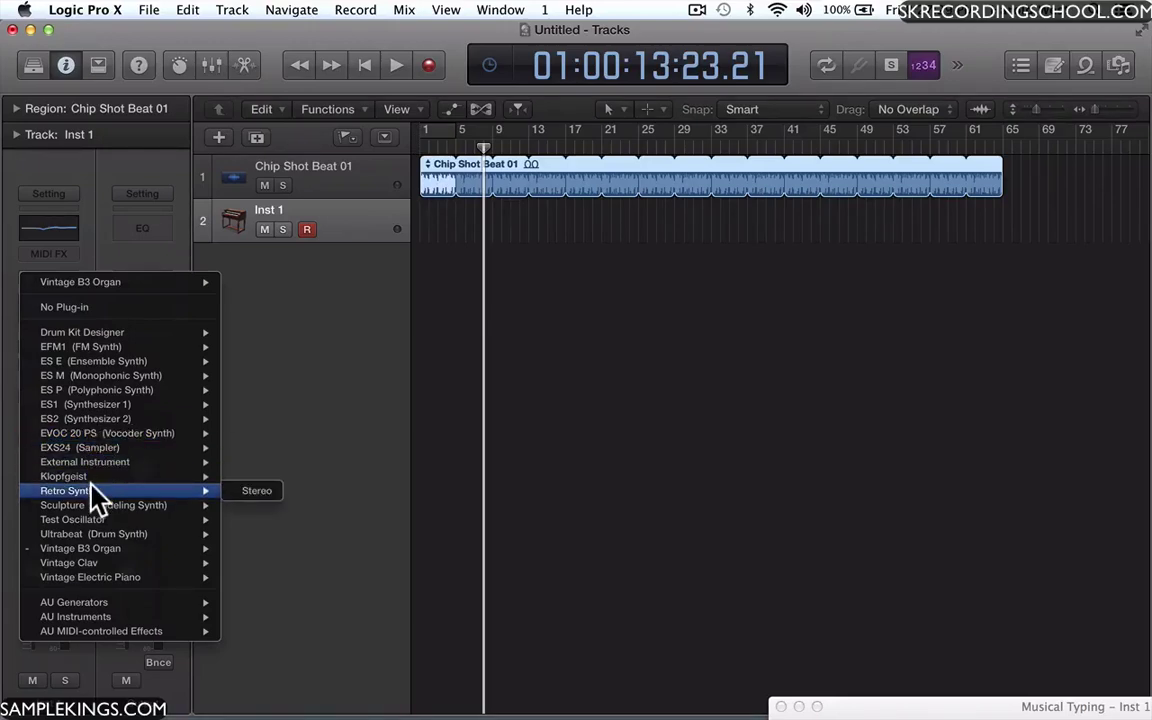
pyautogui.click(249, 492)
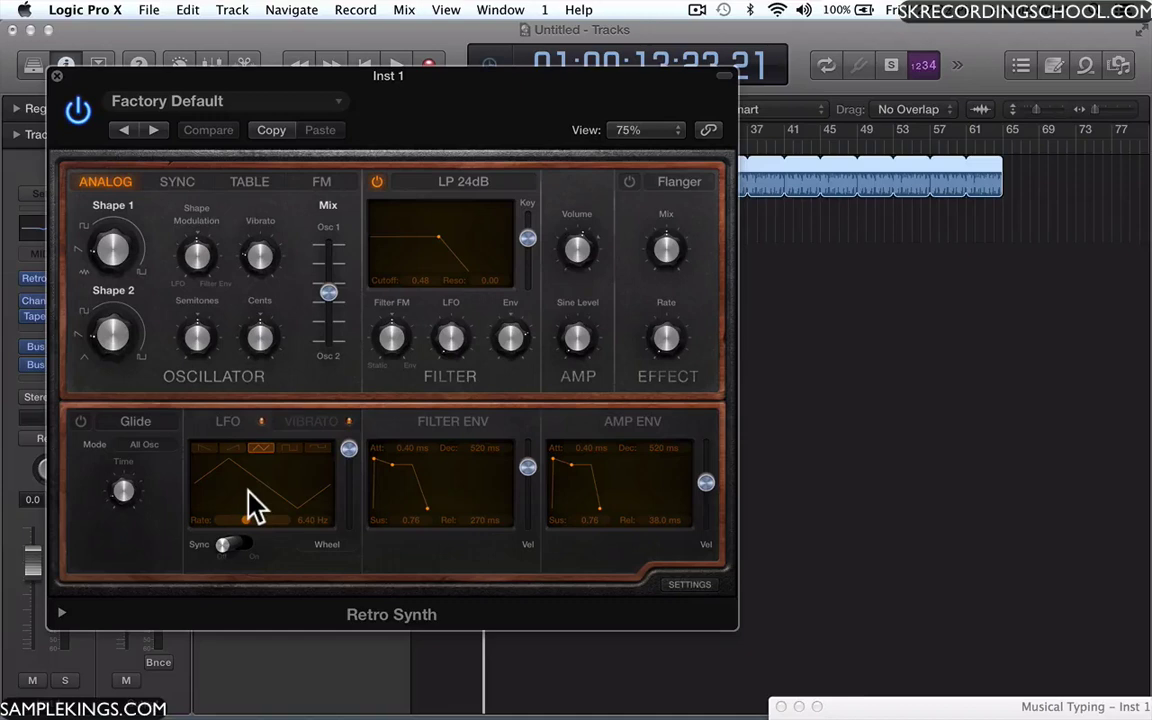
# Play a descending run of notes to hear the default Retro Synth sound, and close its window
pyautogui.press('k')
pyautogui.press('h')
pyautogui.press('g')
pyautogui.press('d')
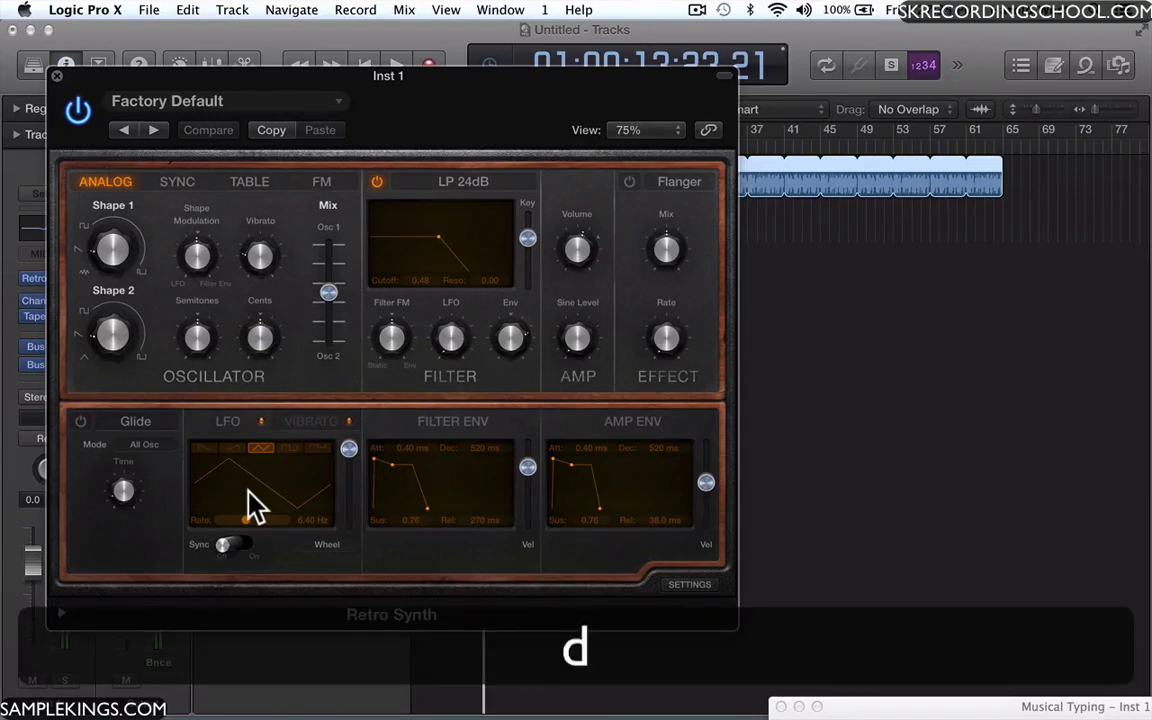
pyautogui.press('s')
pyautogui.press('a')
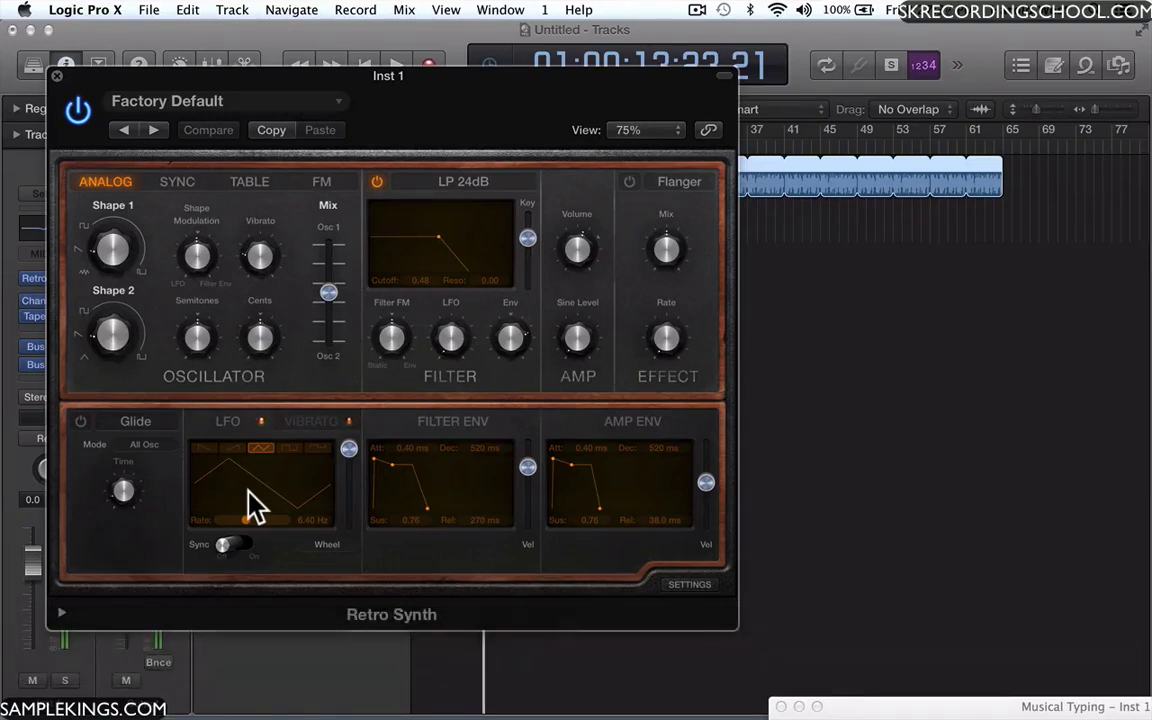
pyautogui.click(56, 76)
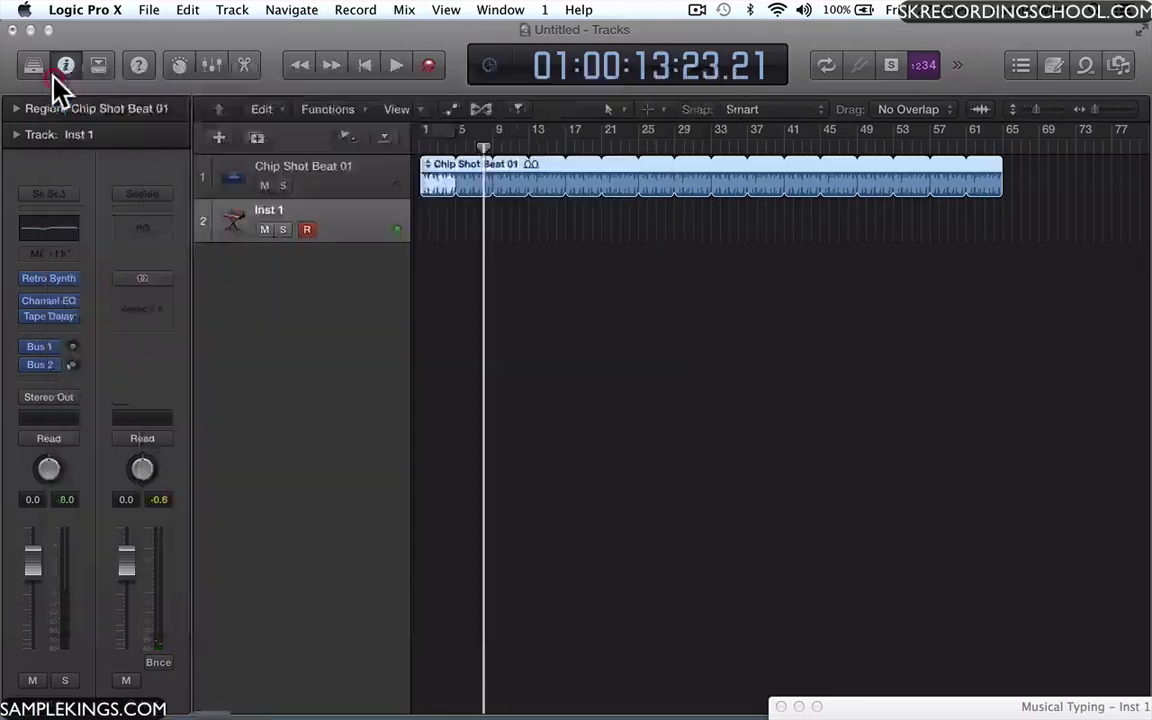
pyautogui.moveTo(50, 318)
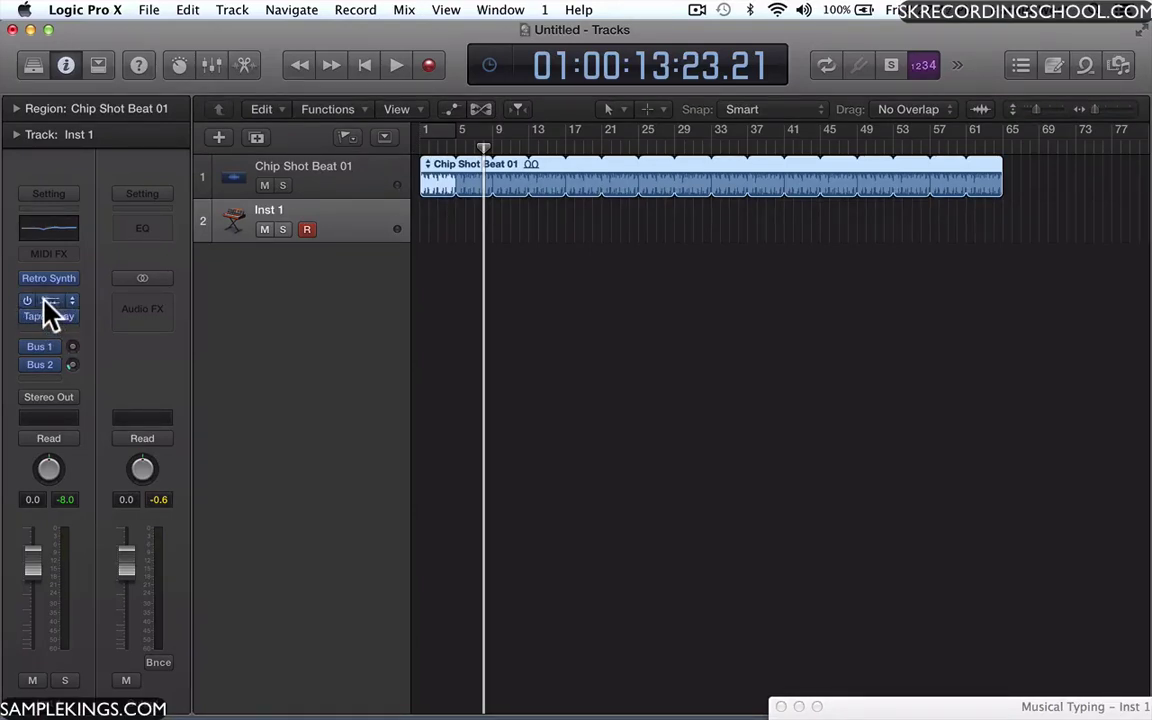
# Toggle the Inst 1 track's Channel EQ off and on, open its settings, and place its window clear of the channel strip
pyautogui.click(26, 301)
pyautogui.click(26, 301)
pyautogui.click(50, 301)
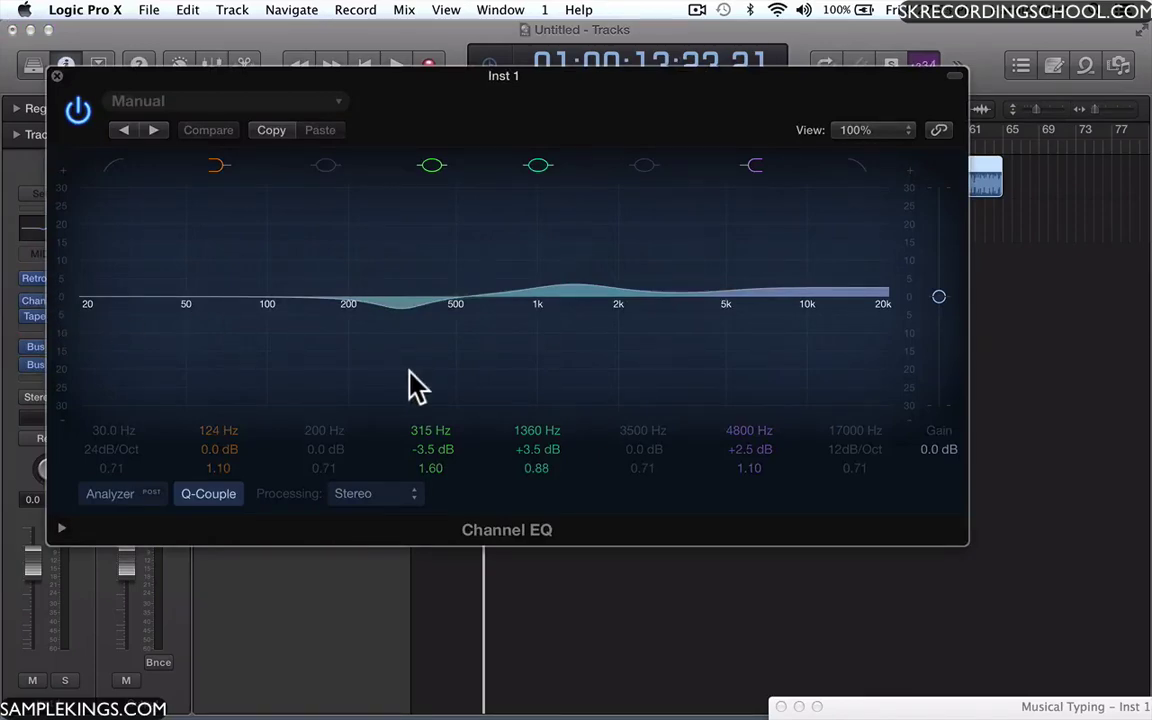
pyautogui.moveTo(300, 85); pyautogui.dragTo(501, 250)
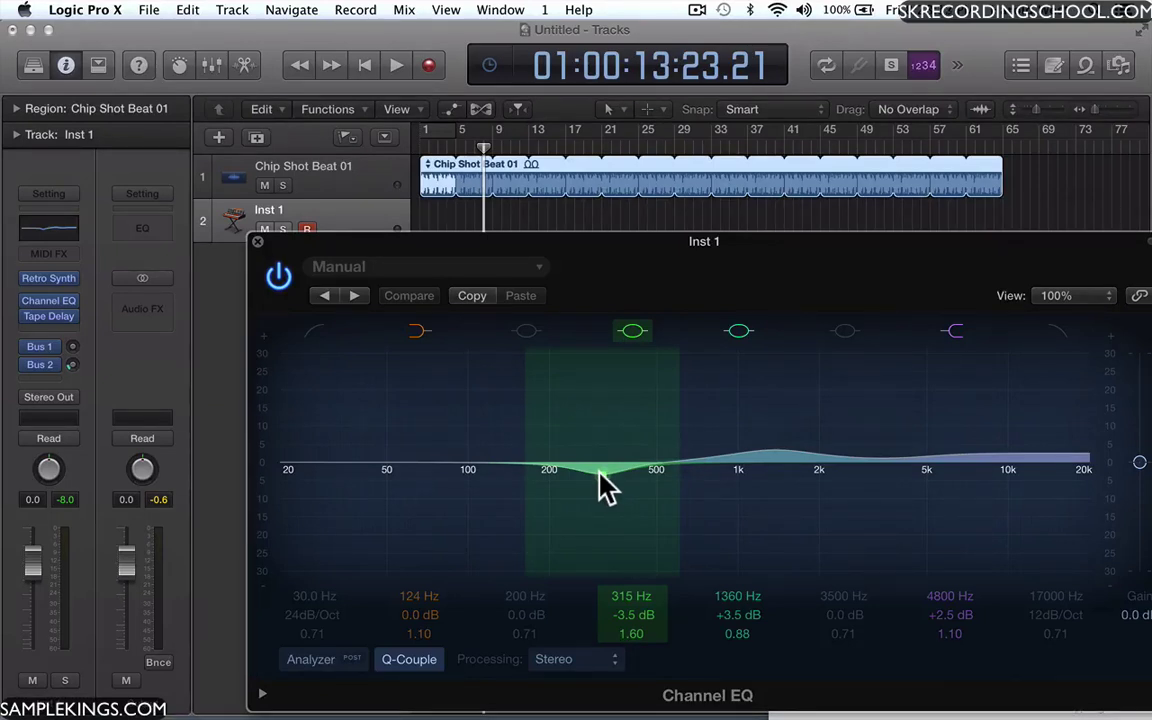
# Cut the Channel EQ's 315 Hz band to about -15.5 dB, raise it back to a shallow cut, and close the EQ window
pyautogui.moveTo(605, 485); pyautogui.dragTo(604, 542)
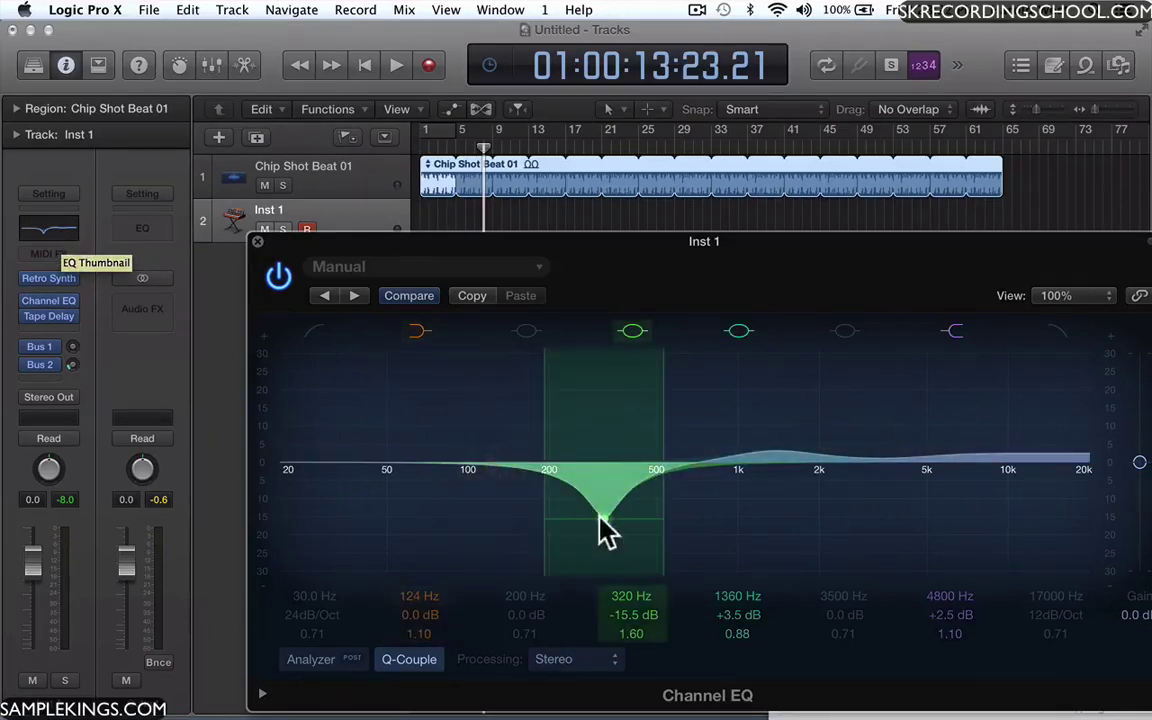
pyautogui.moveTo(603, 521); pyautogui.dragTo(600, 474)
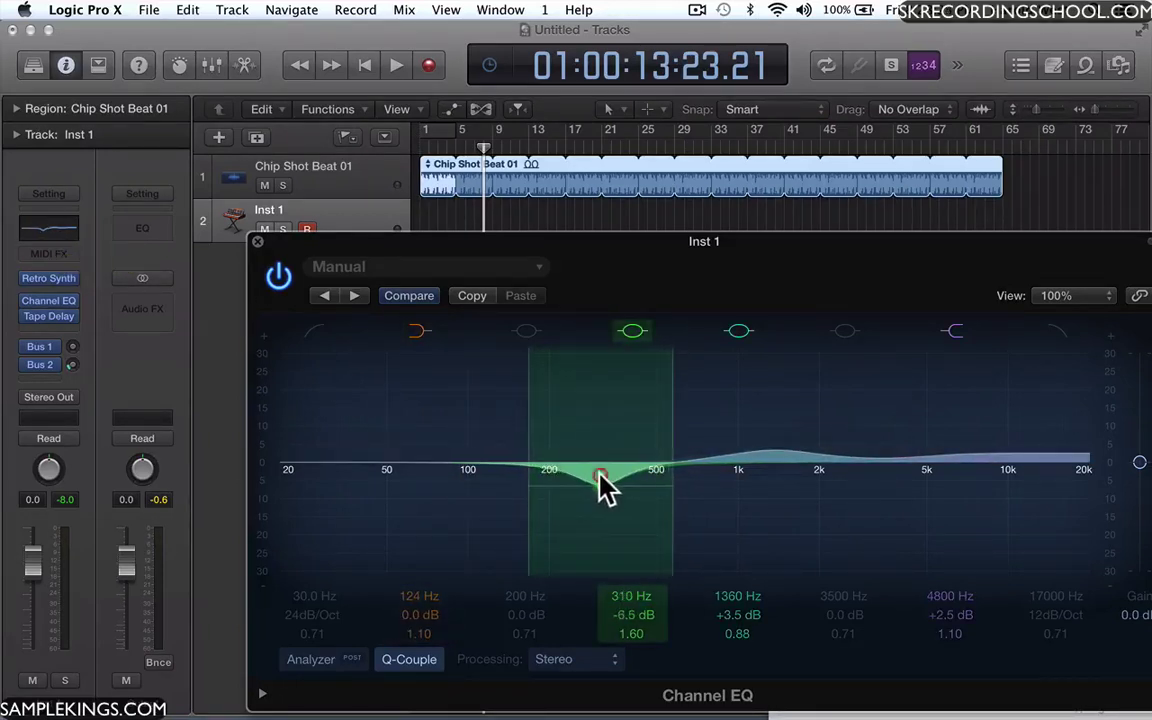
pyautogui.click(256, 243)
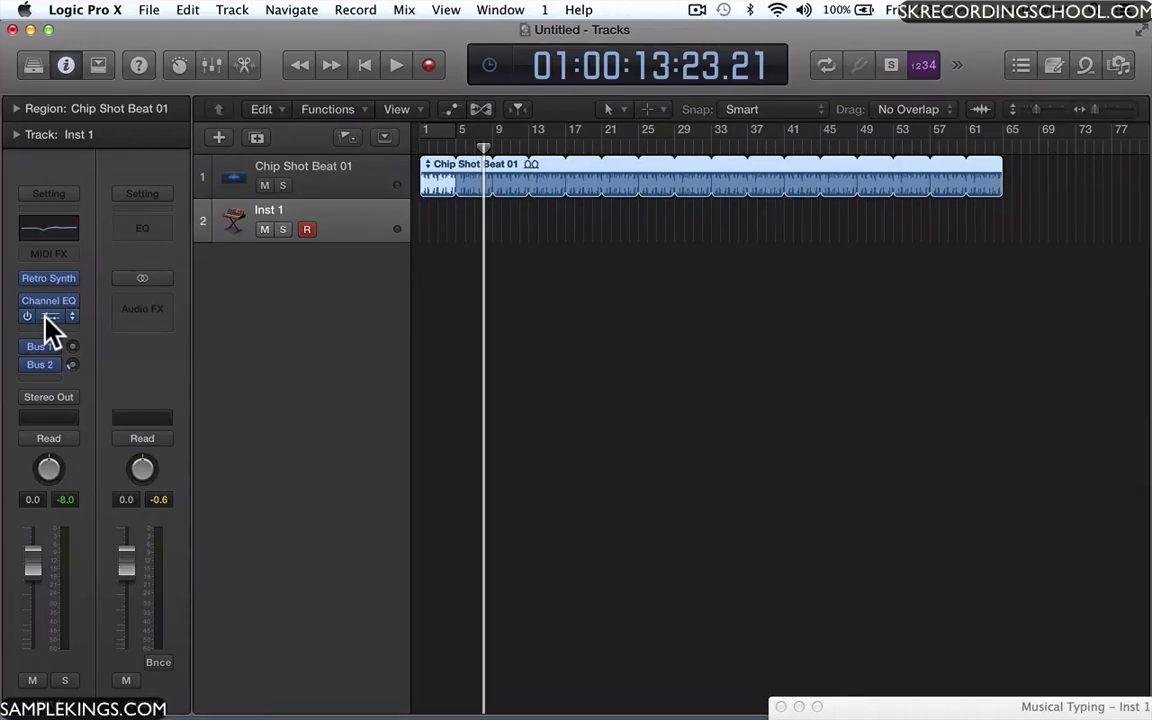
# Play several short phrases on the Inst 1 track to hear the effect of the Tape Delay
pyautogui.press('d')
pyautogui.press('d')
pyautogui.press('s')
pyautogui.press('a')
pyautogui.press('d')
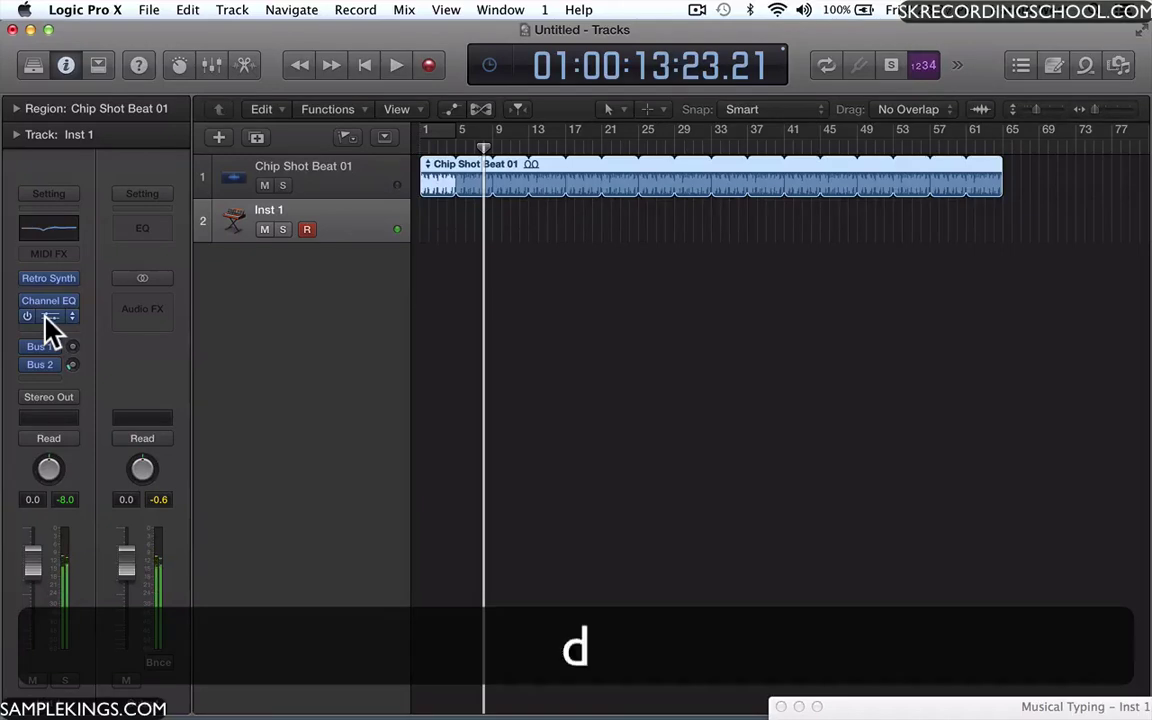
pyautogui.press('a')
pyautogui.press('s')
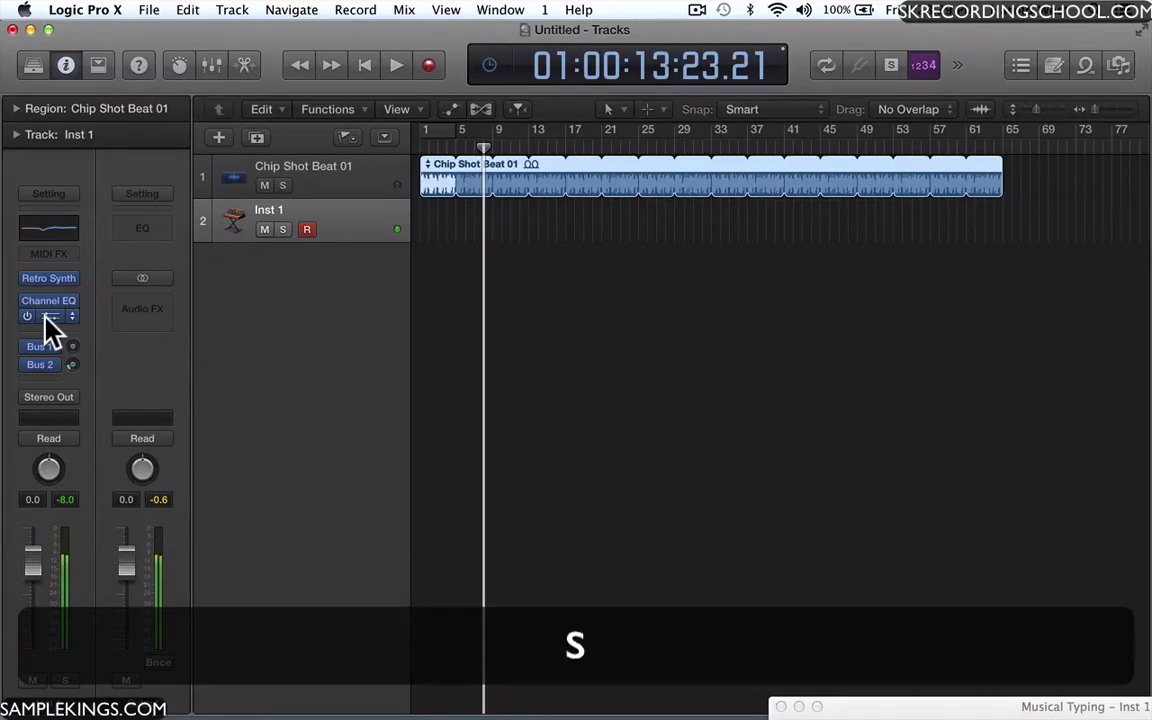
pyautogui.press('d')
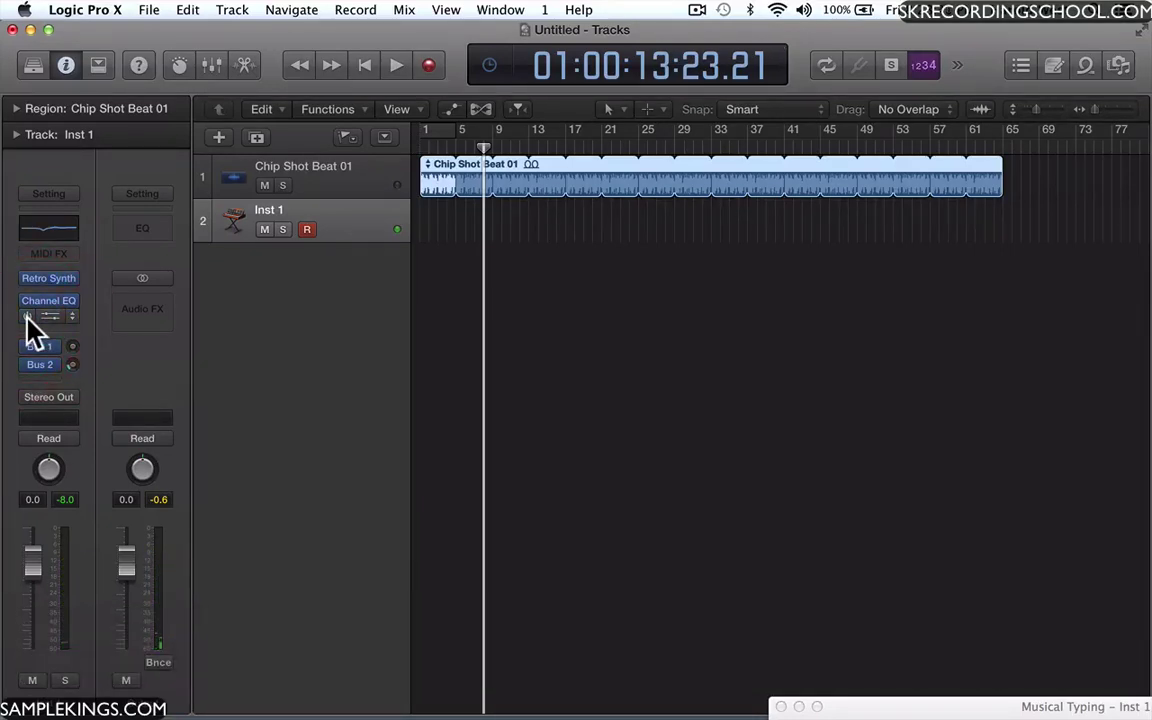
pyautogui.press('s')
pyautogui.press('a')
pyautogui.press('s')
pyautogui.press('d')
# View the Tape Delay settings and browse the other plug-ins available for its insert slot, keeping Tape Delay
pyautogui.click(44, 316)
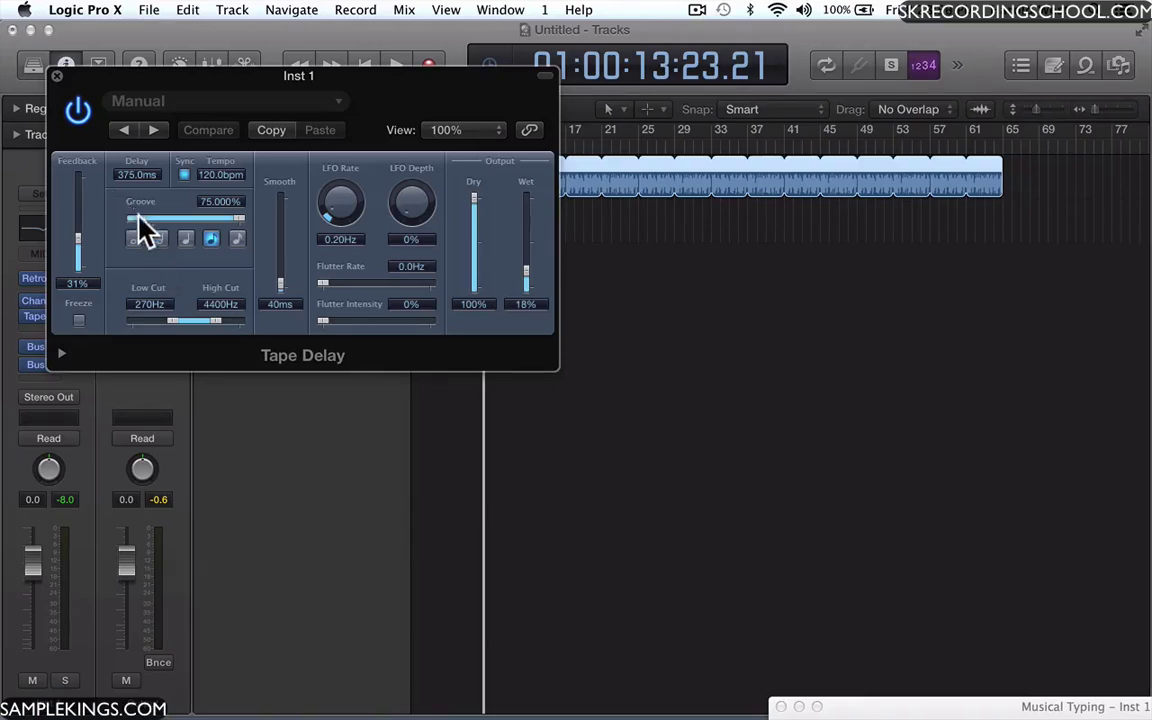
pyautogui.click(56, 76)
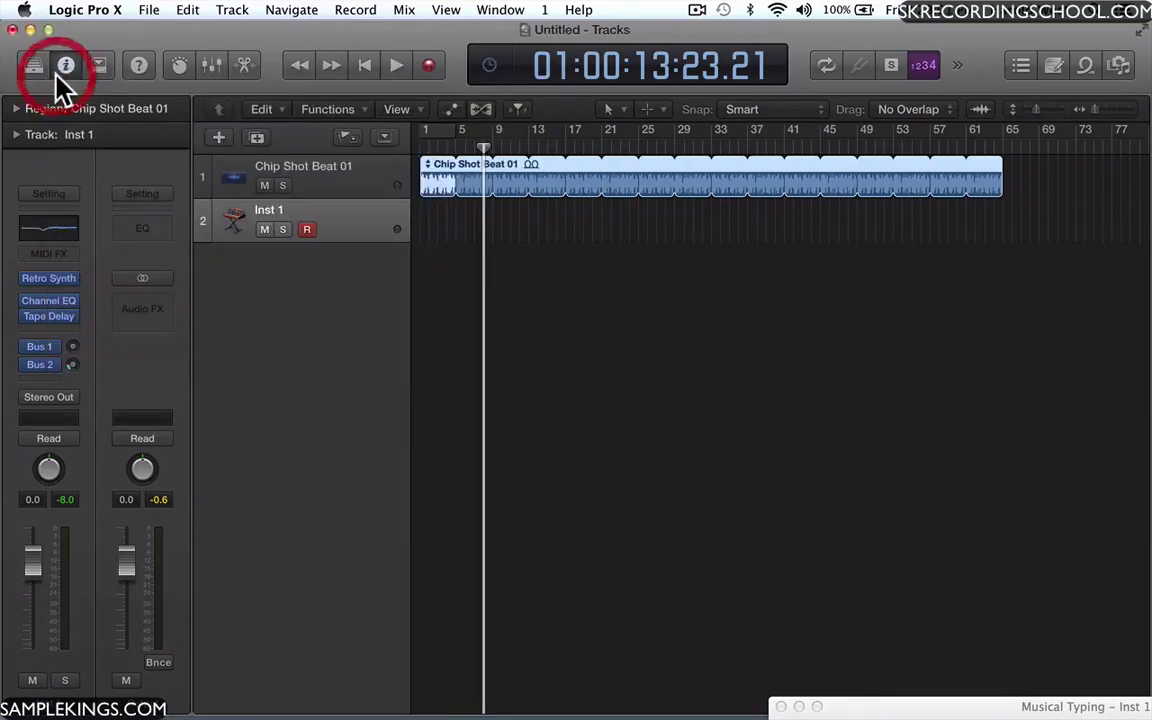
pyautogui.click(72, 316)
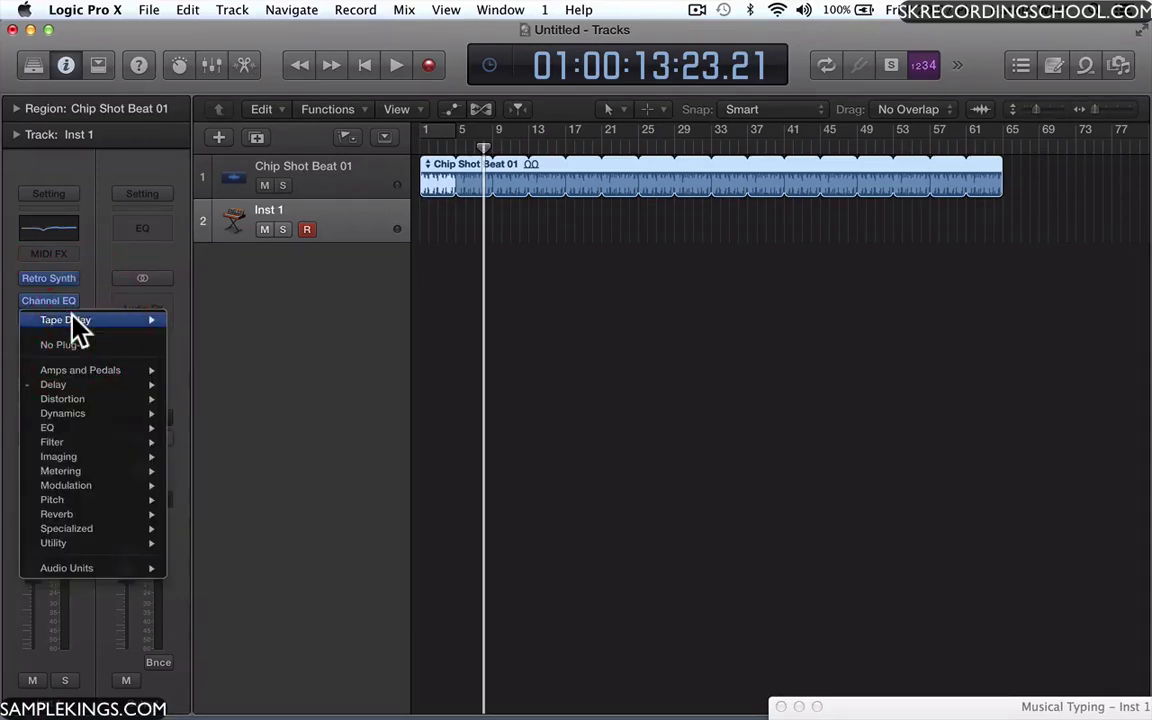
pyautogui.moveTo(73, 320)
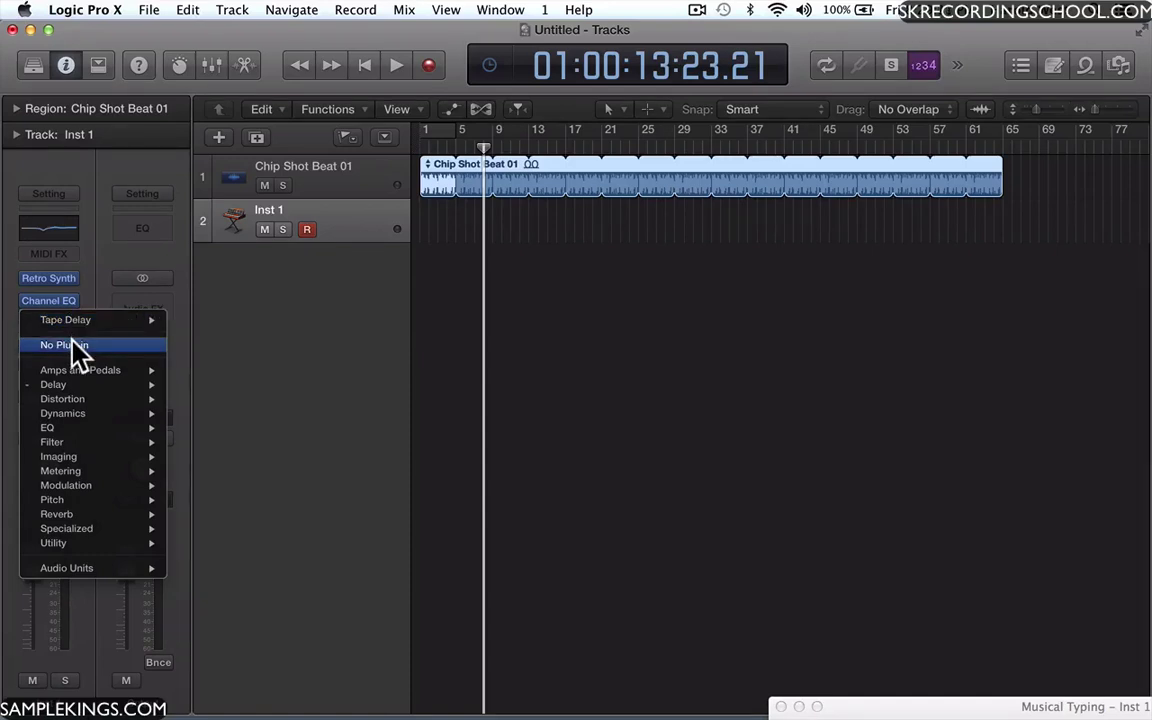
pyautogui.moveTo(73, 388)
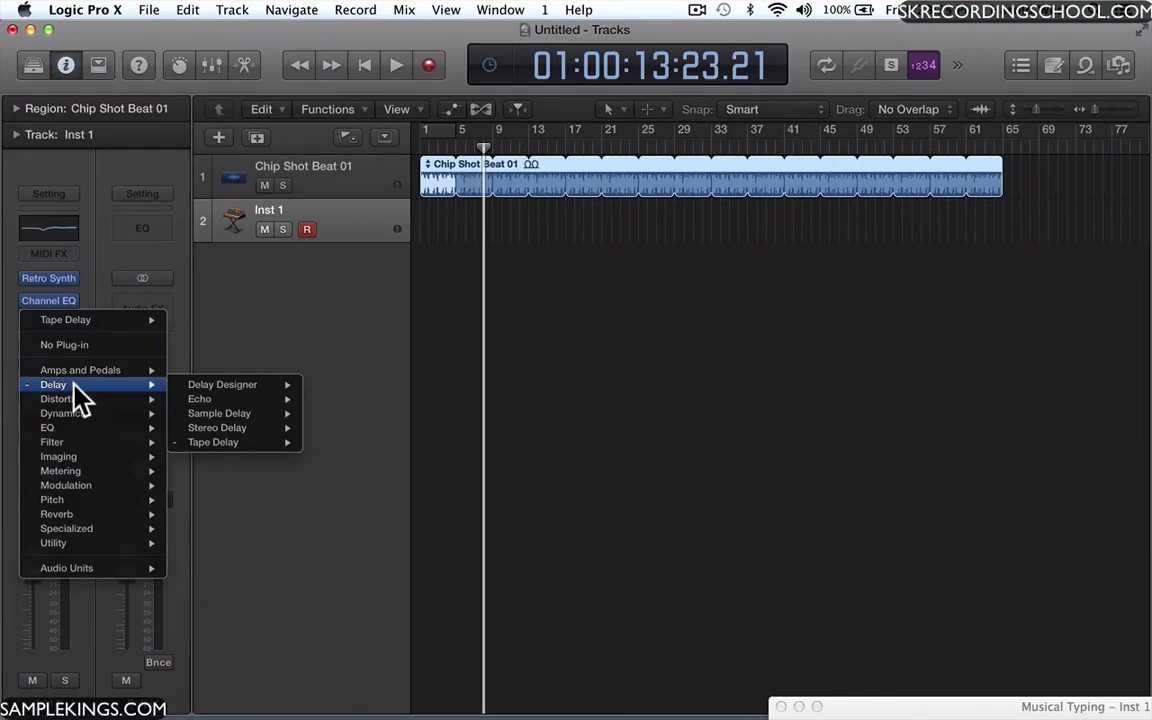
pyautogui.click(96, 319)
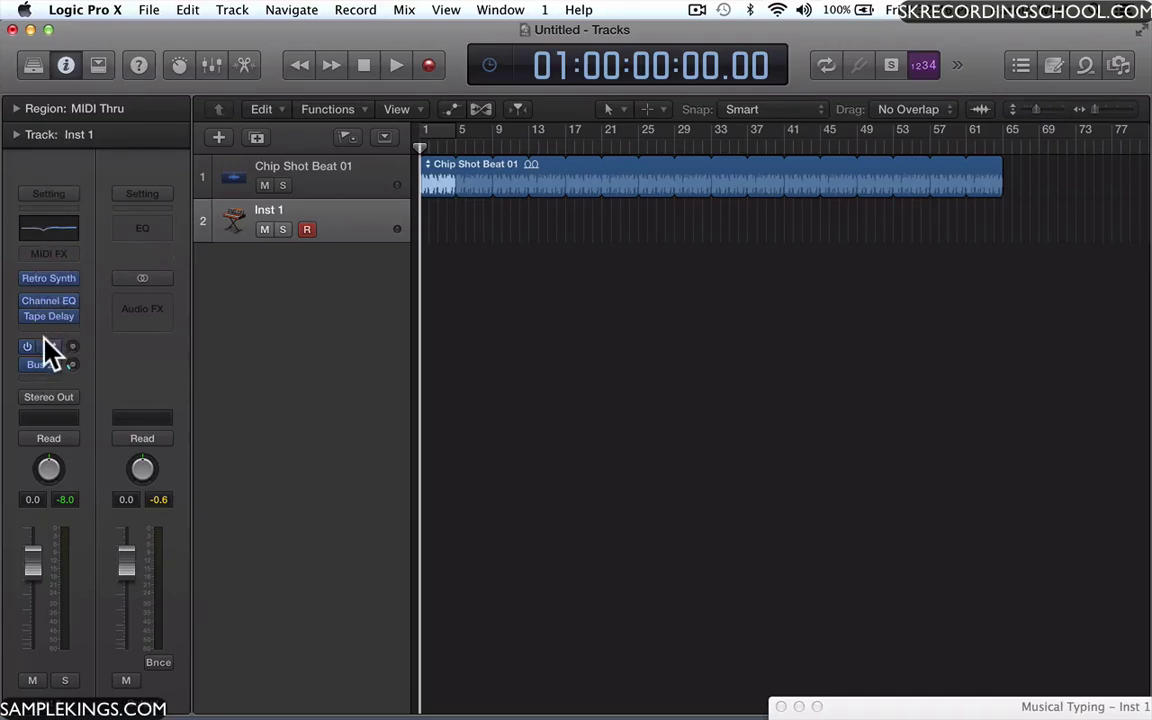
# Open the Mixer in its own window and move and enlarge it to show the inserts, sends and faders
pyautogui.press('super+2')
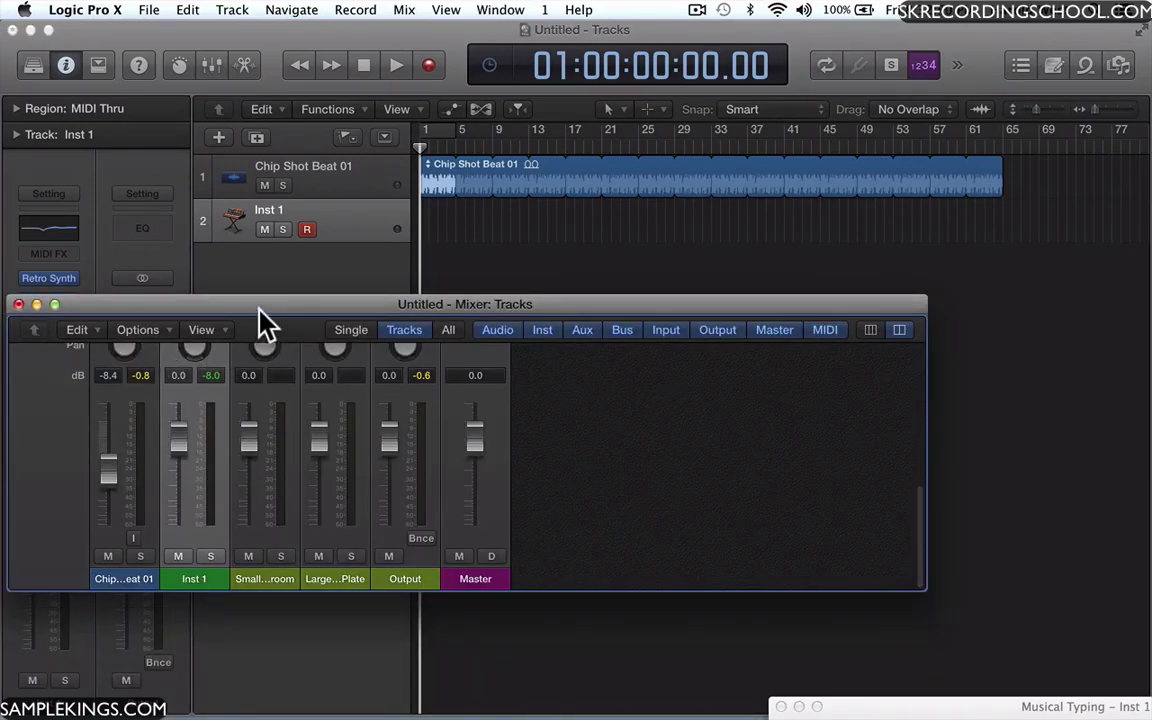
pyautogui.click(592, 322)
pyautogui.moveTo(732, 304); pyautogui.dragTo(742, 228)
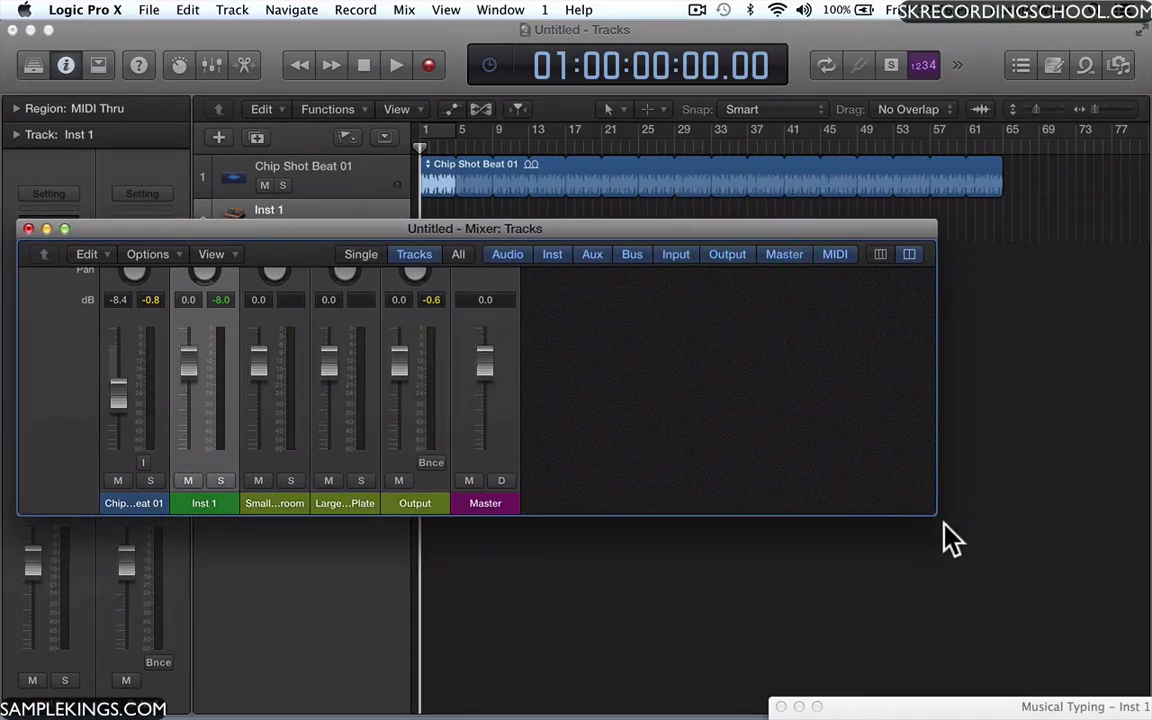
pyautogui.moveTo(937, 516); pyautogui.dragTo(968, 672)
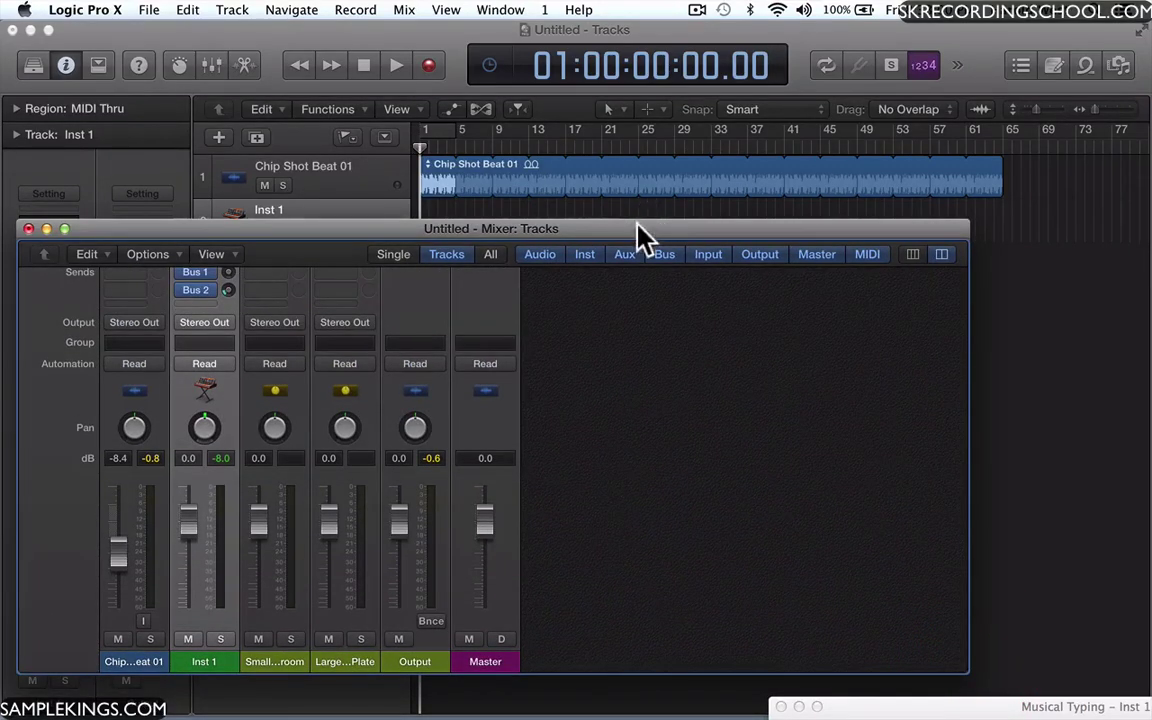
pyautogui.moveTo(643, 234); pyautogui.dragTo(637, 128)
pyautogui.moveTo(962, 568); pyautogui.dragTo(972, 677)
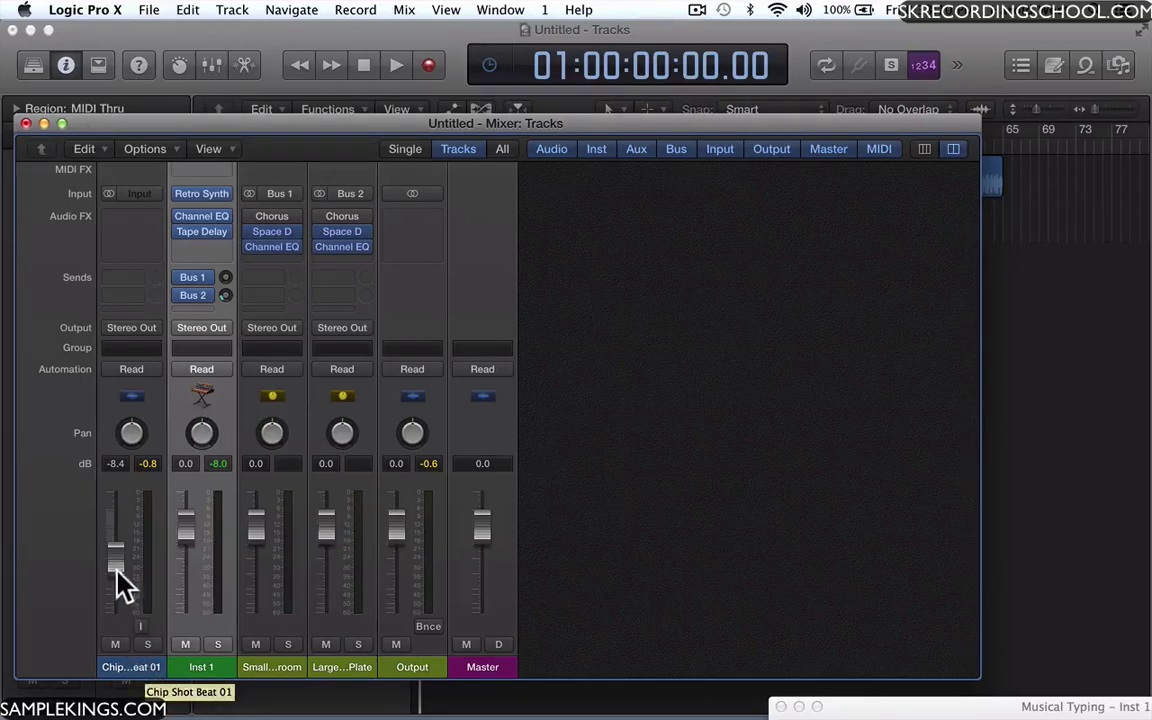
pyautogui.moveTo(116, 562); pyautogui.dragTo(116, 557)
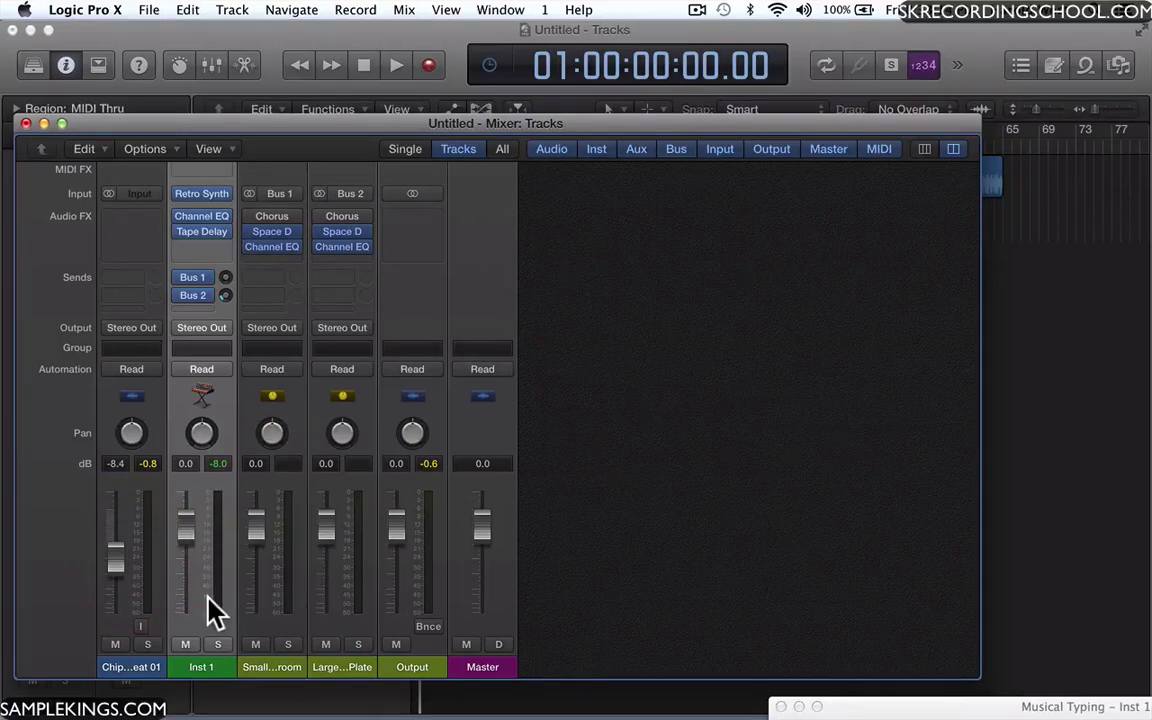
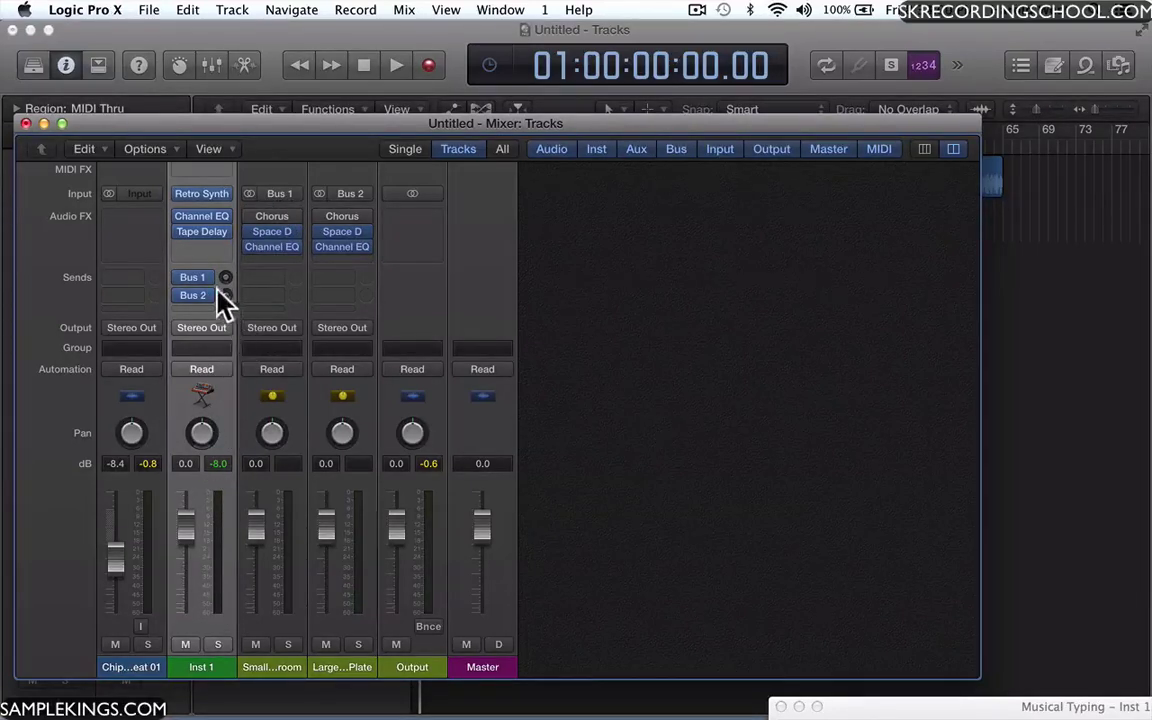
# Bypass the Bus 1 and Bus 2 sends on the Inst 1 channel and play a descending run to hear it dry
pyautogui.click(181, 277)
pyautogui.click(180, 296)
pyautogui.press('l')
pyautogui.press('k')
pyautogui.press('j')
pyautogui.press('h')
# Re-enable the Bus 1 send and the Bus 2 send on Inst 1, playing notes after each to hear its reverb
pyautogui.click(179, 278)
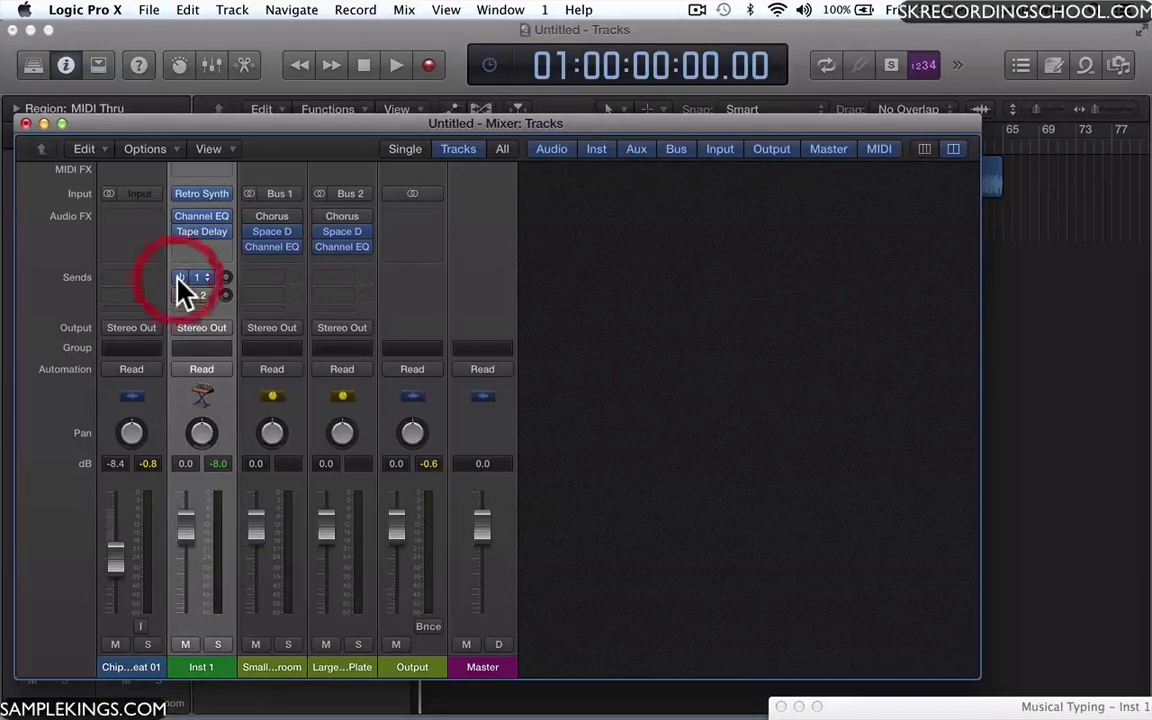
pyautogui.press('l')
pyautogui.press('k')
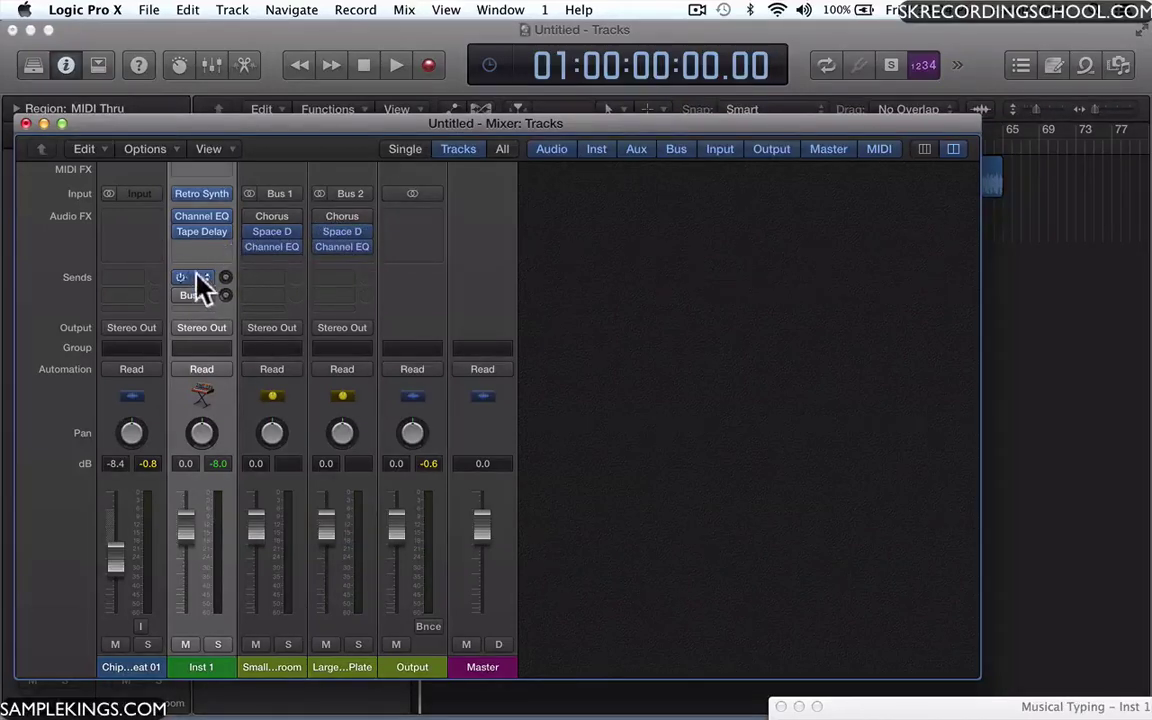
pyautogui.click(178, 295)
pyautogui.press('l')
pyautogui.press('k')
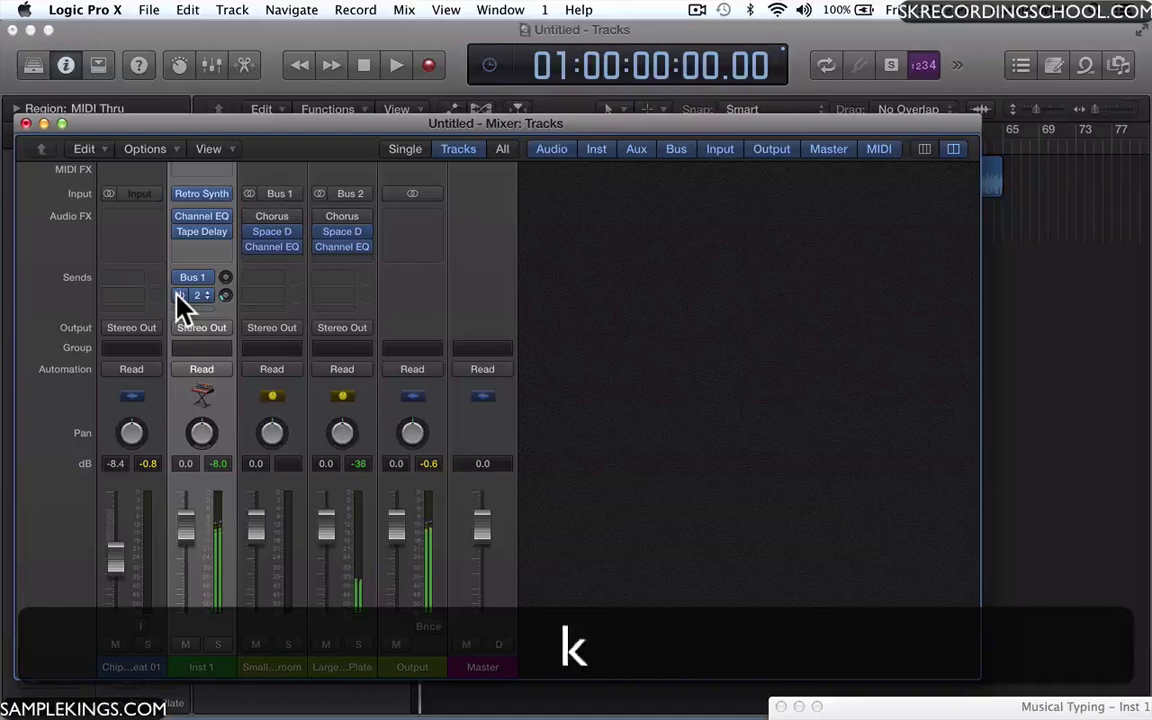
pyautogui.press('j')
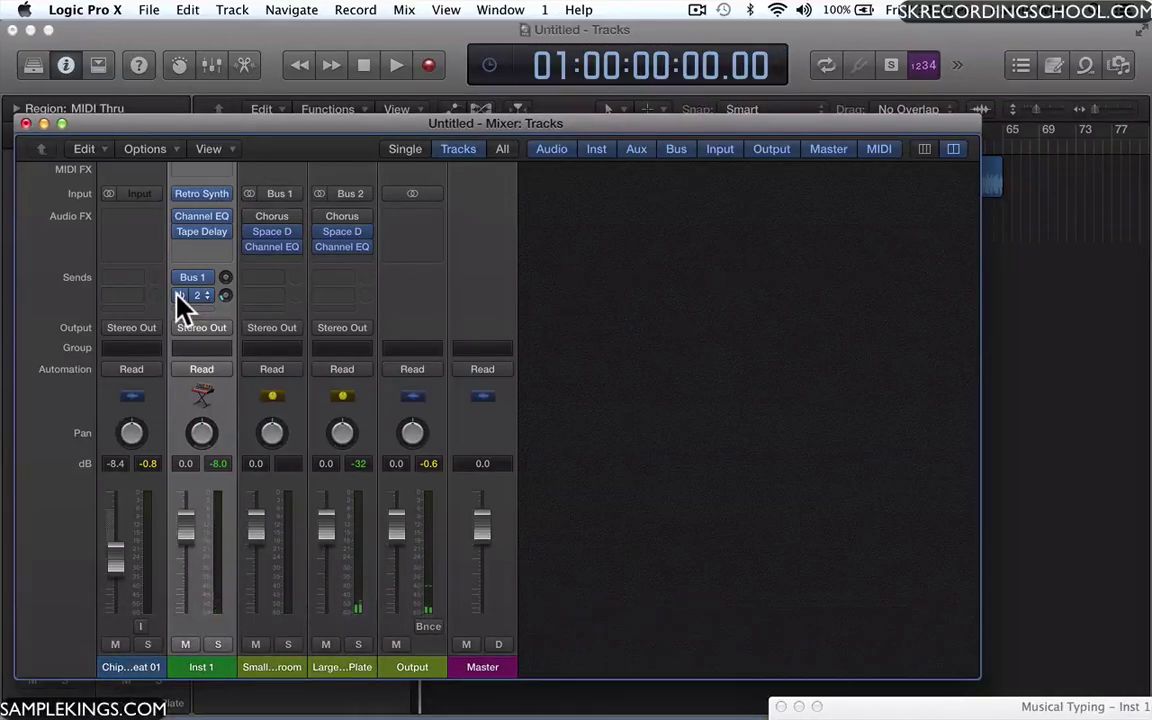
pyautogui.press('k')
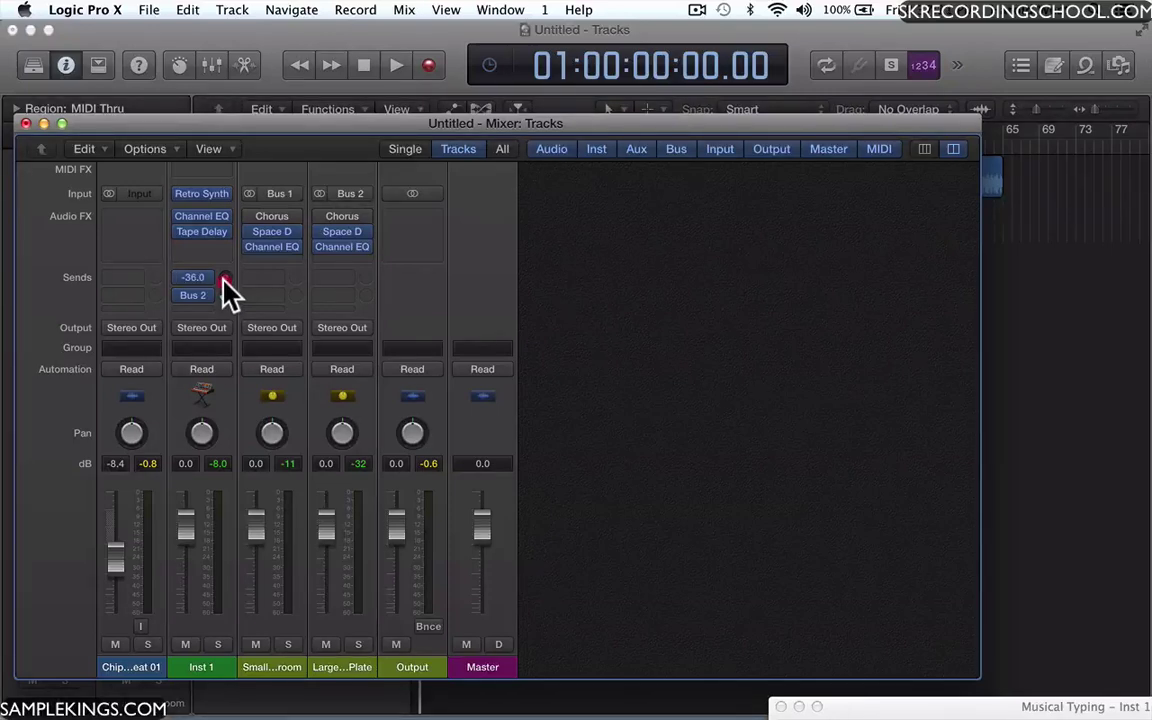
# Try higher and lower Bus 1 send levels on Inst 1 while playing a note, settling on a moderate level
pyautogui.moveTo(224, 278); pyautogui.dragTo(206, 210)
pyautogui.press('d')
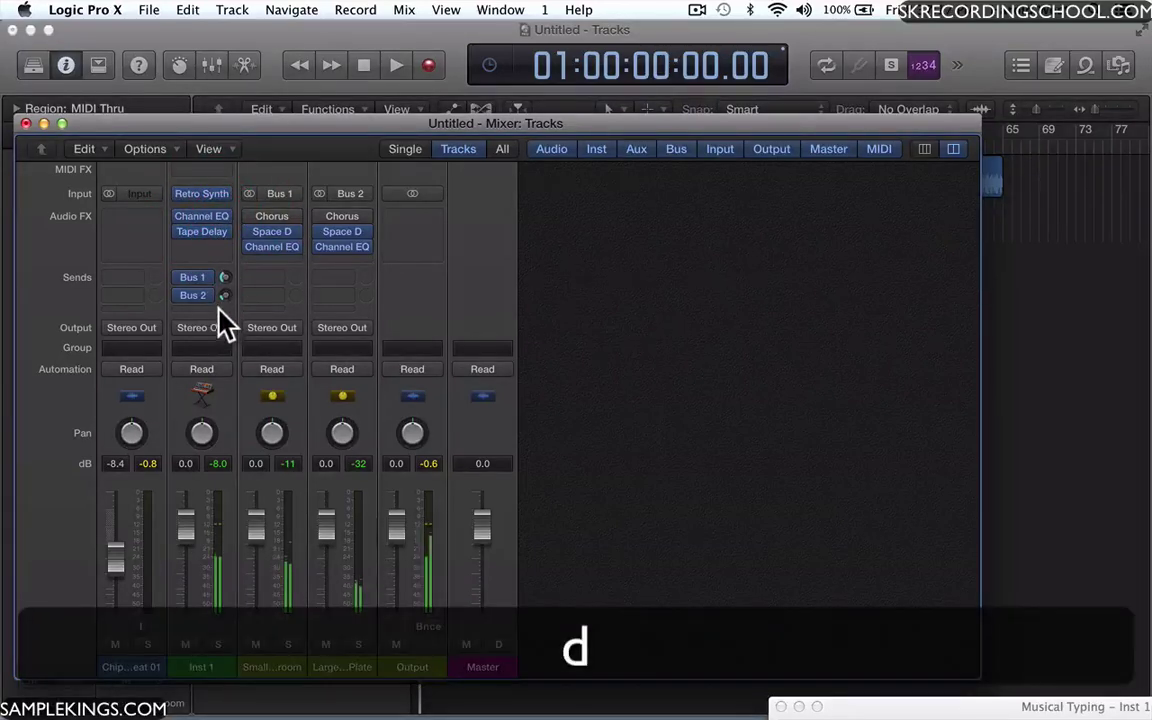
pyautogui.moveTo(224, 278); pyautogui.dragTo(188, 201)
pyautogui.press('d')
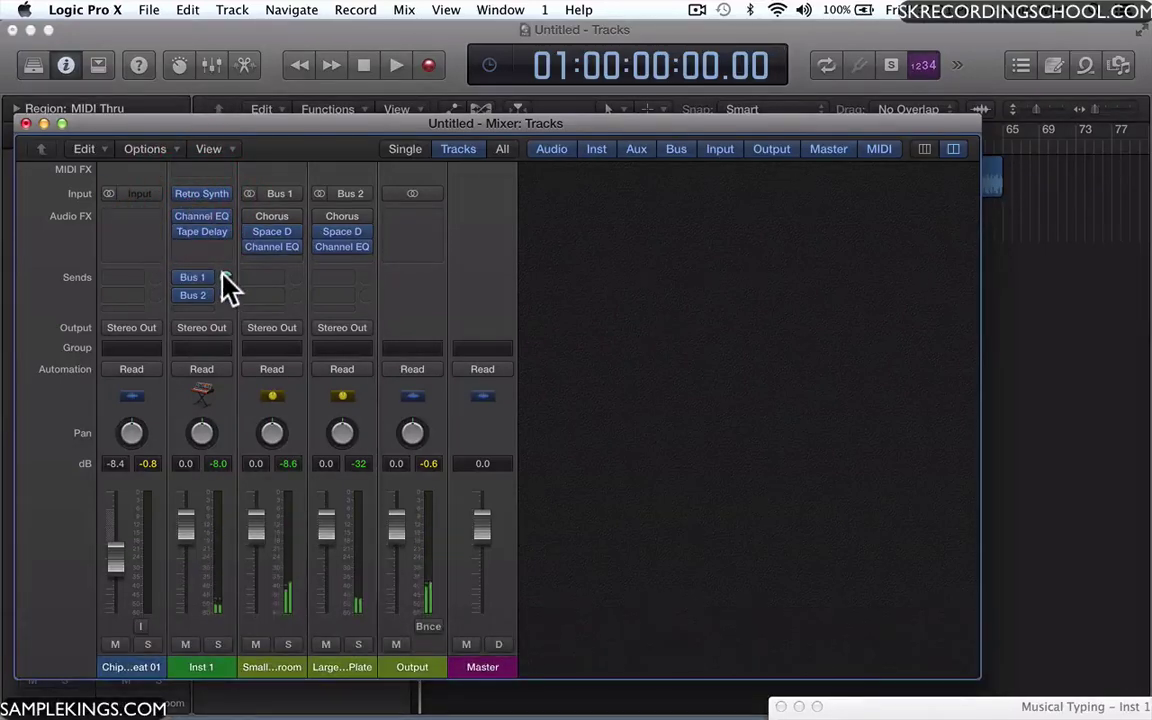
pyautogui.moveTo(224, 278); pyautogui.dragTo(262, 362)
pyautogui.press('d')
pyautogui.click(222, 278)
pyautogui.moveTo(220, 280)
pyautogui.mouseDown()
pyautogui.moveTo(223, 312)
pyautogui.moveTo(218, 292)
pyautogui.mouseUp()
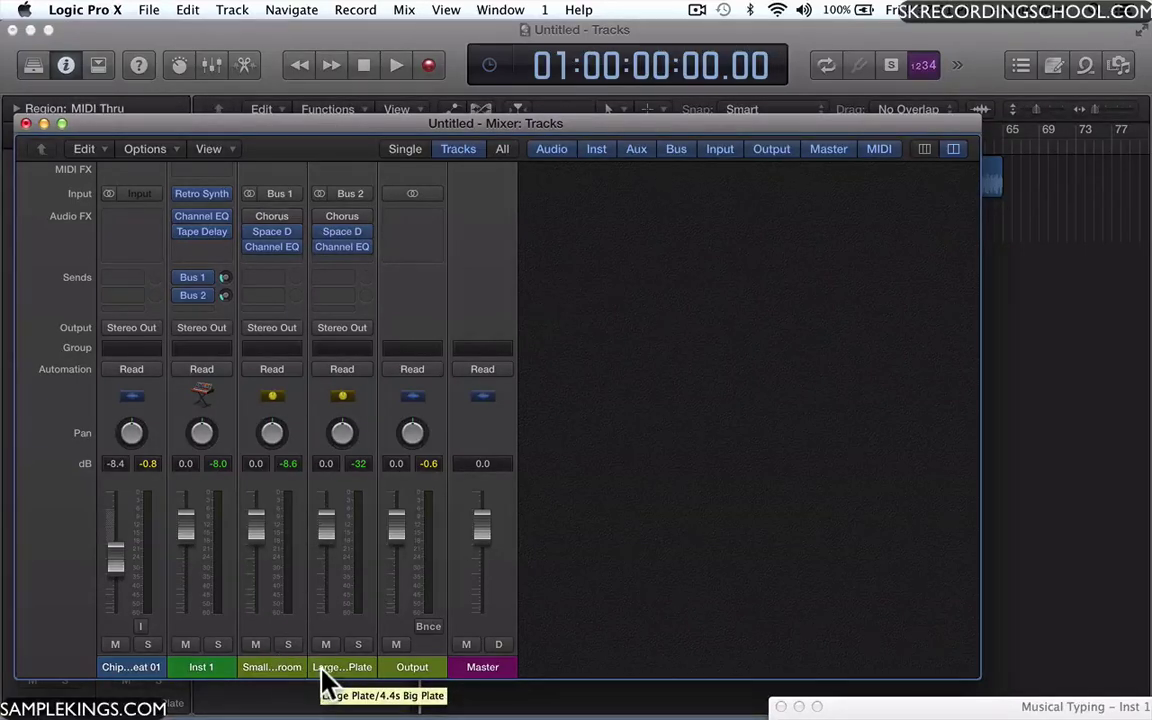
# Play a note repeatedly to check the signal on the reverb bus and Output channels
pyautogui.press('d')
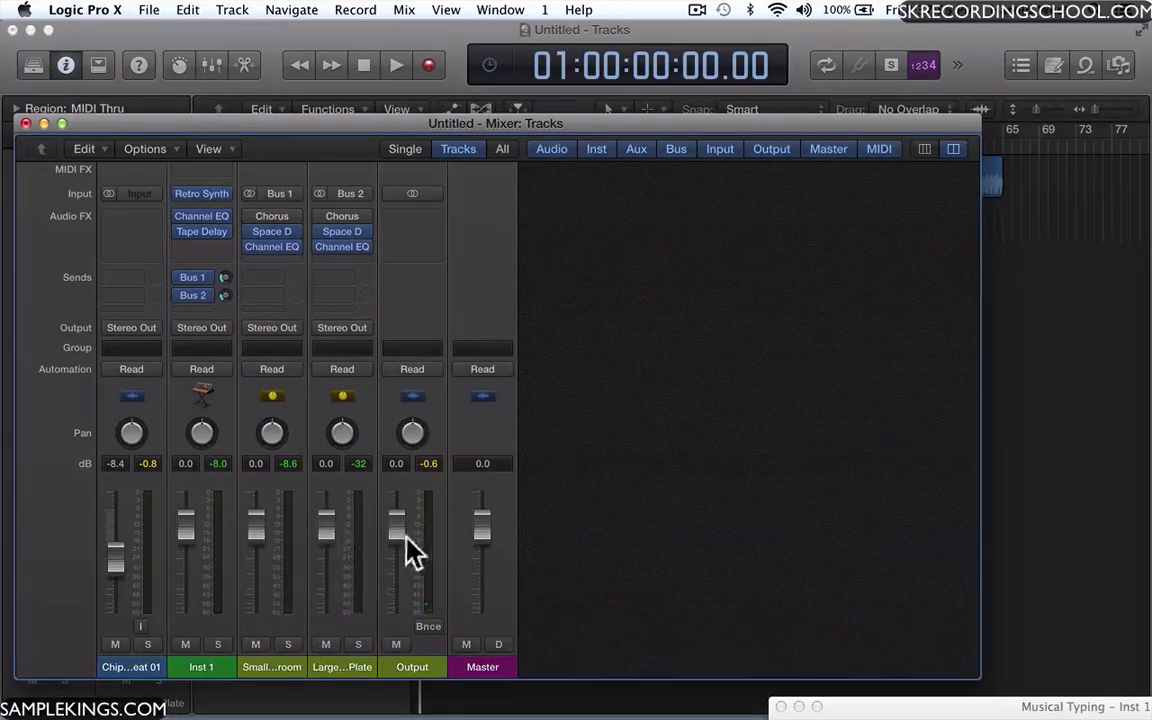
pyautogui.press('d')
pyautogui.press('d')
# Open a second Mixer window, and close both Mixer windows to return to the tracks area
pyautogui.press('super')
pyautogui.press('super+2')
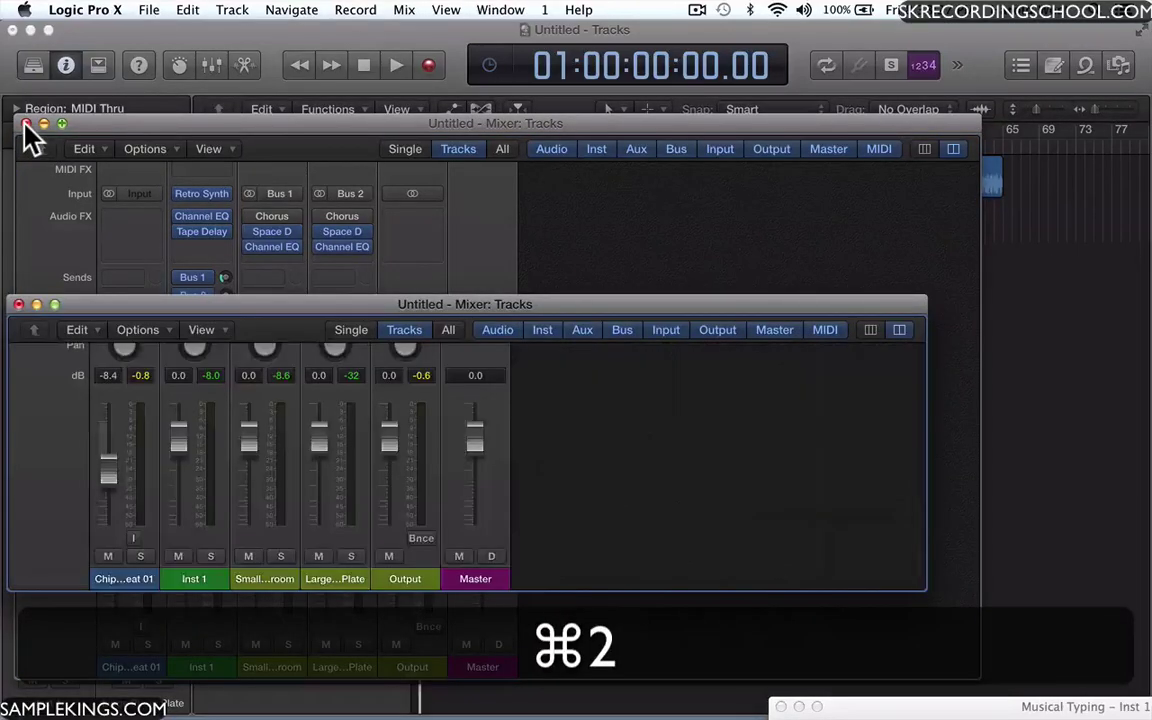
pyautogui.click(18, 304)
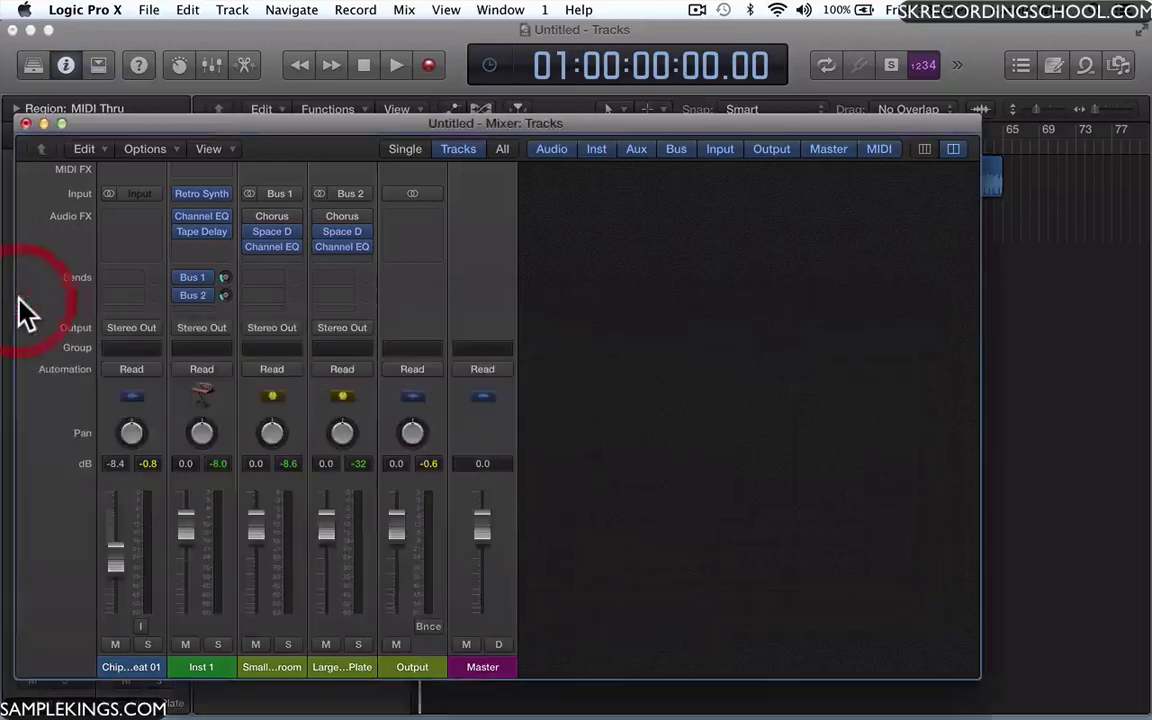
pyautogui.press('super')
pyautogui.press('super+w')
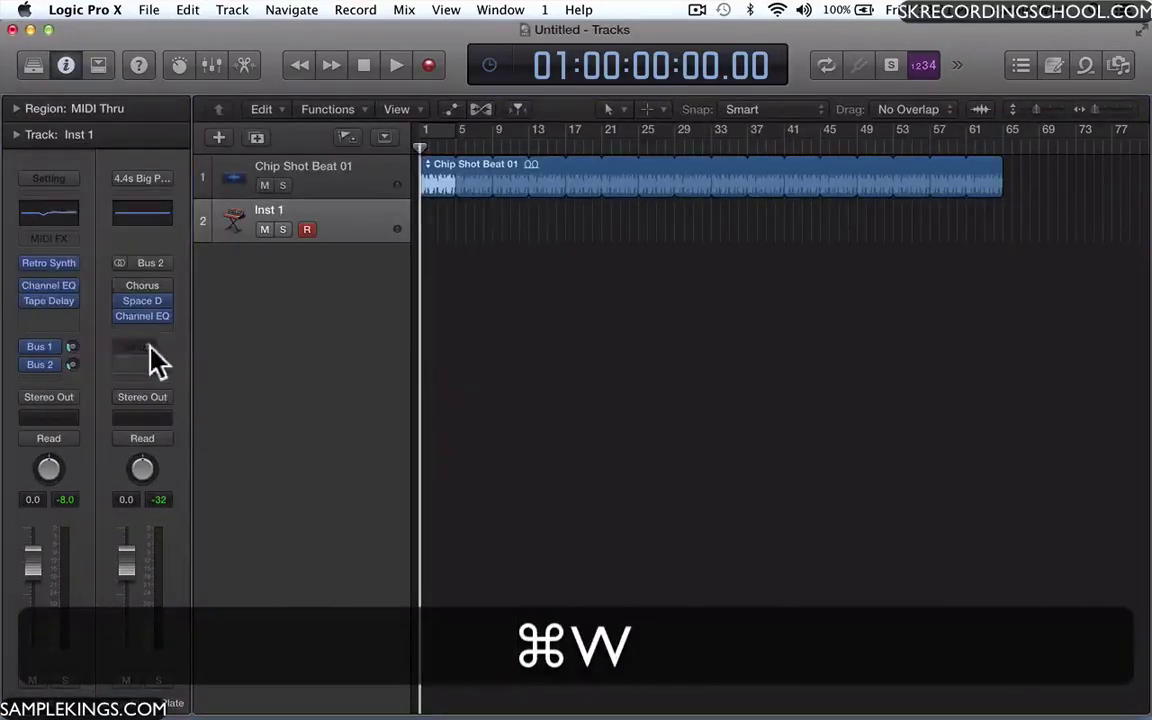
pyautogui.moveTo(113, 316); pyautogui.dragTo(112, 318)
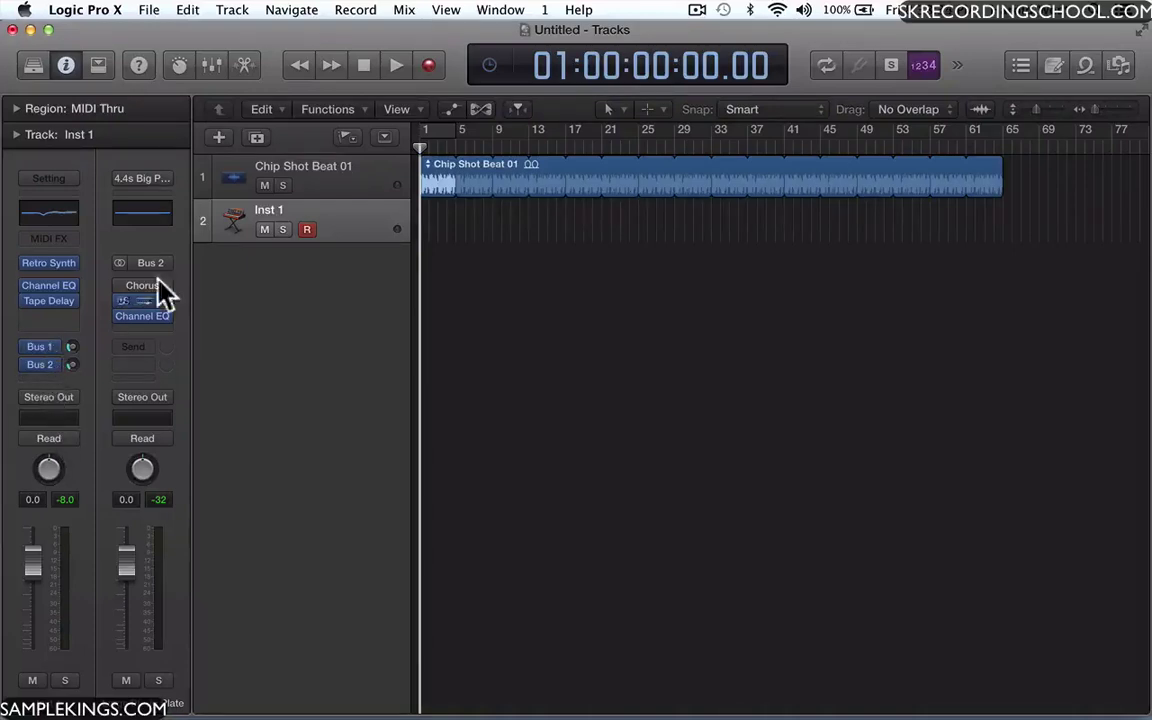
# Select the Chip Shot Beat 01 track and start playback from the beginning
pyautogui.click(316, 176)
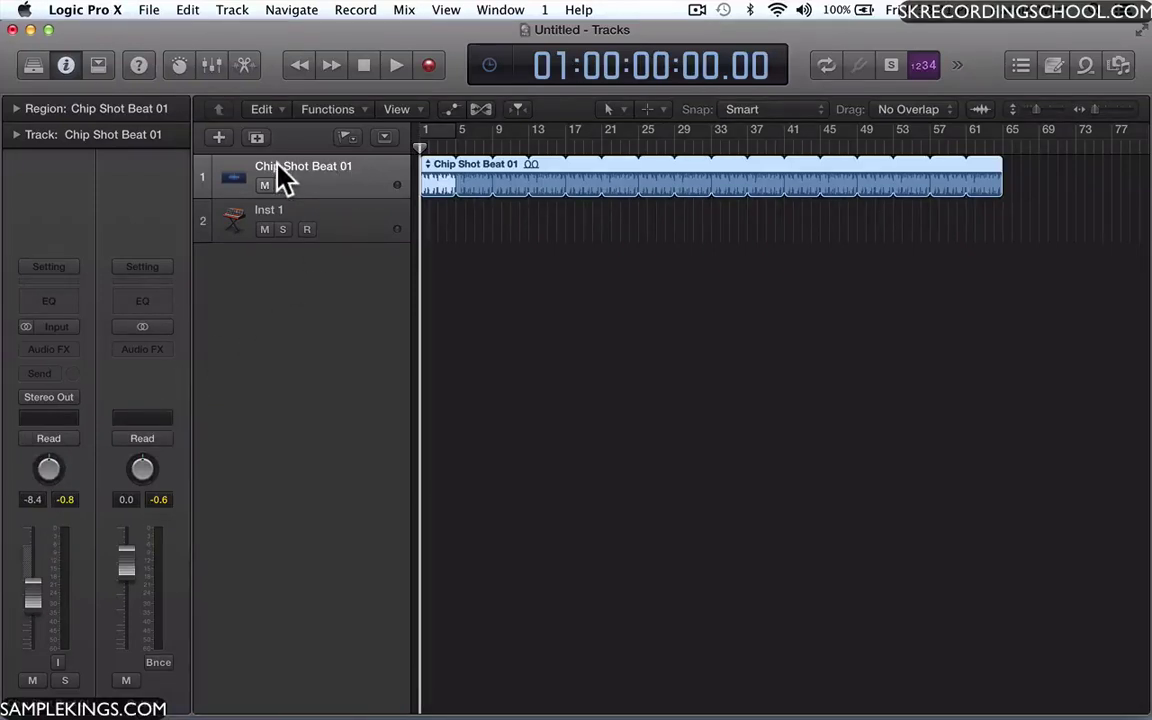
pyautogui.press('space')
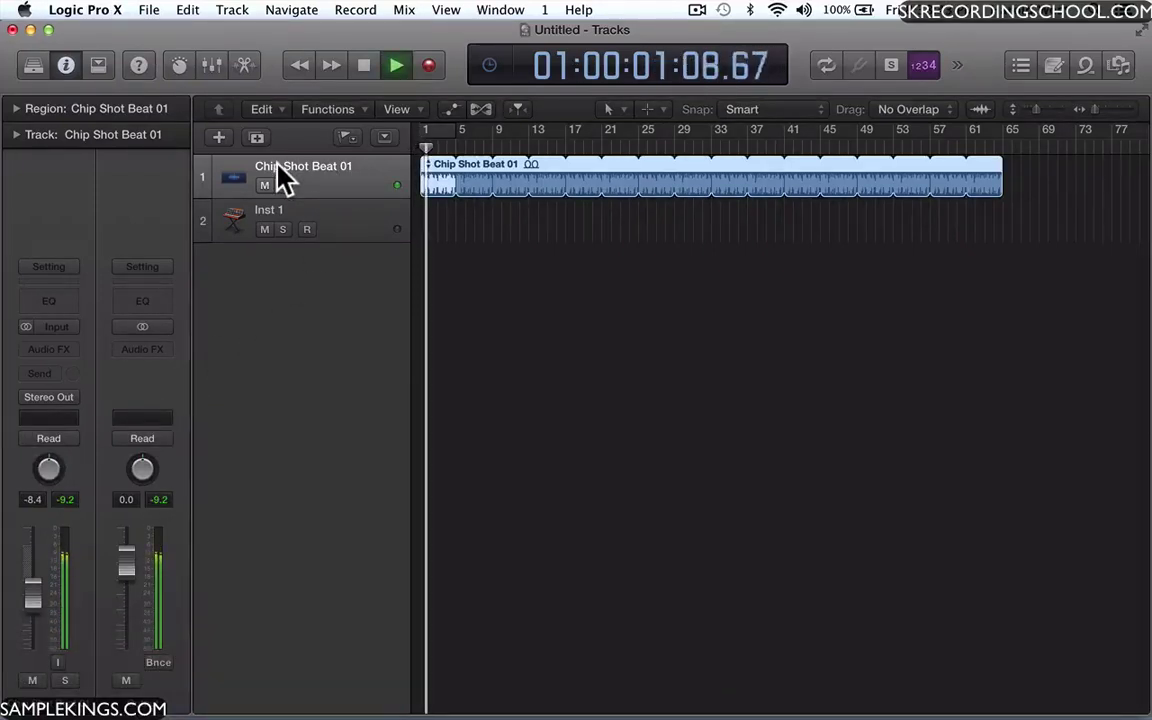
# Select the Inst 1 track, play the project while lowering the Output fader to -0.5 dB, and stop playback
pyautogui.press('space')
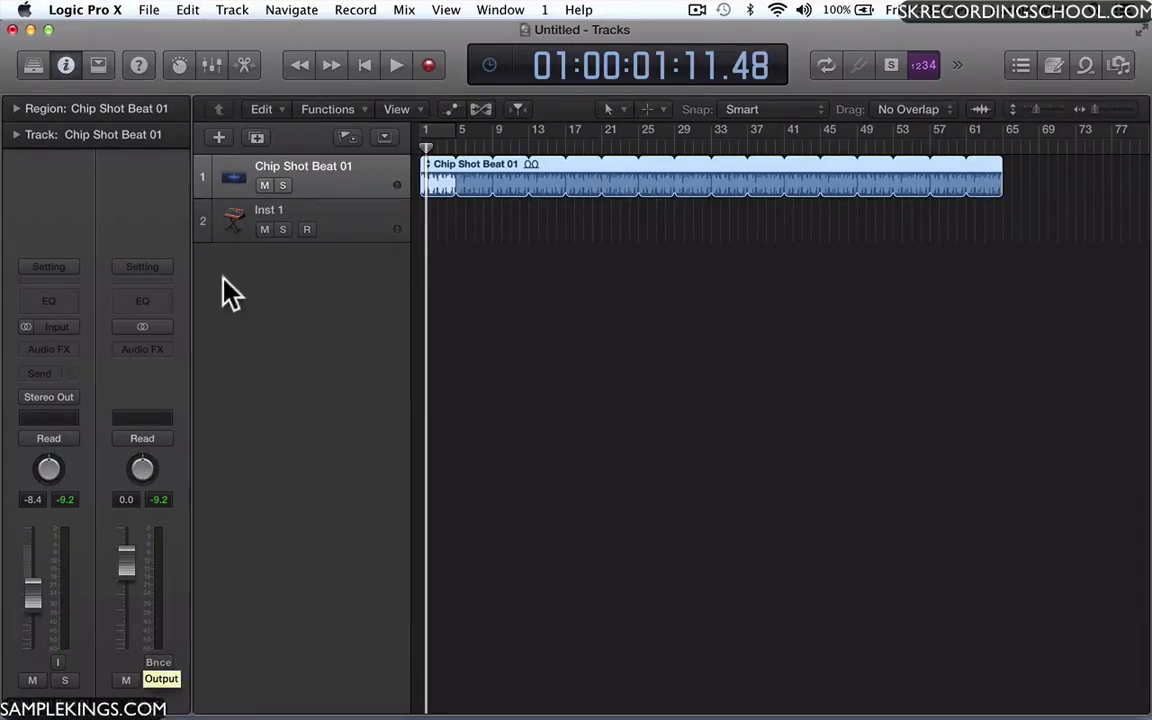
pyautogui.click(330, 208)
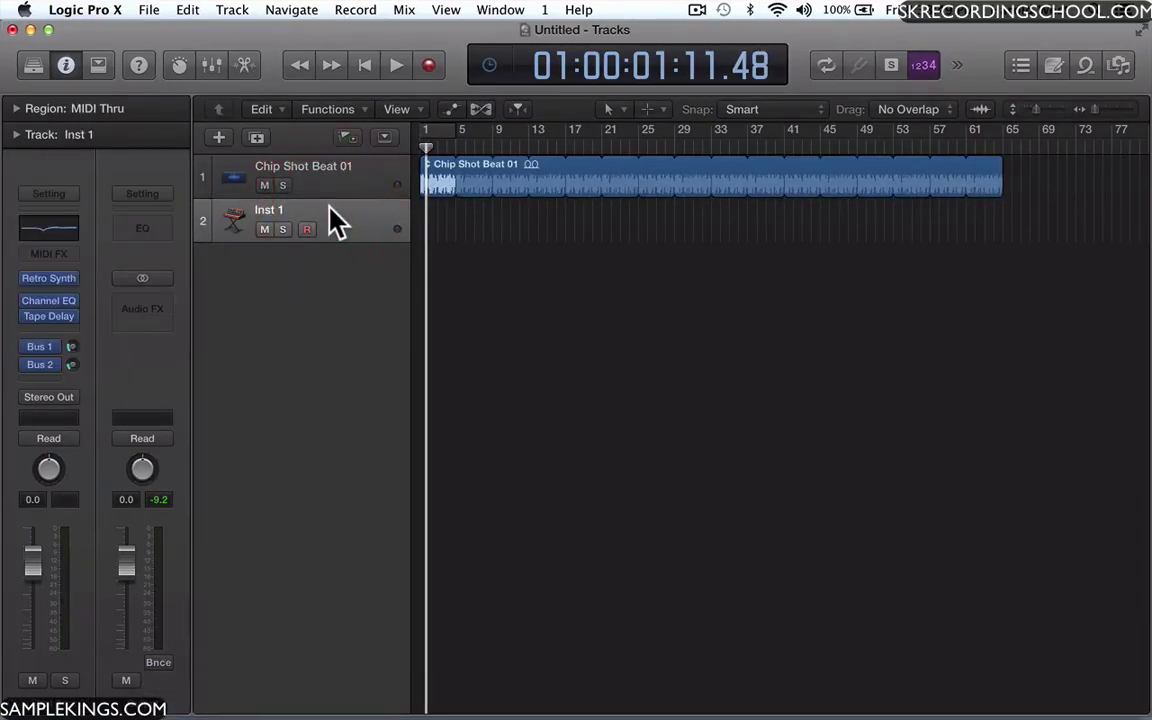
pyautogui.press('space')
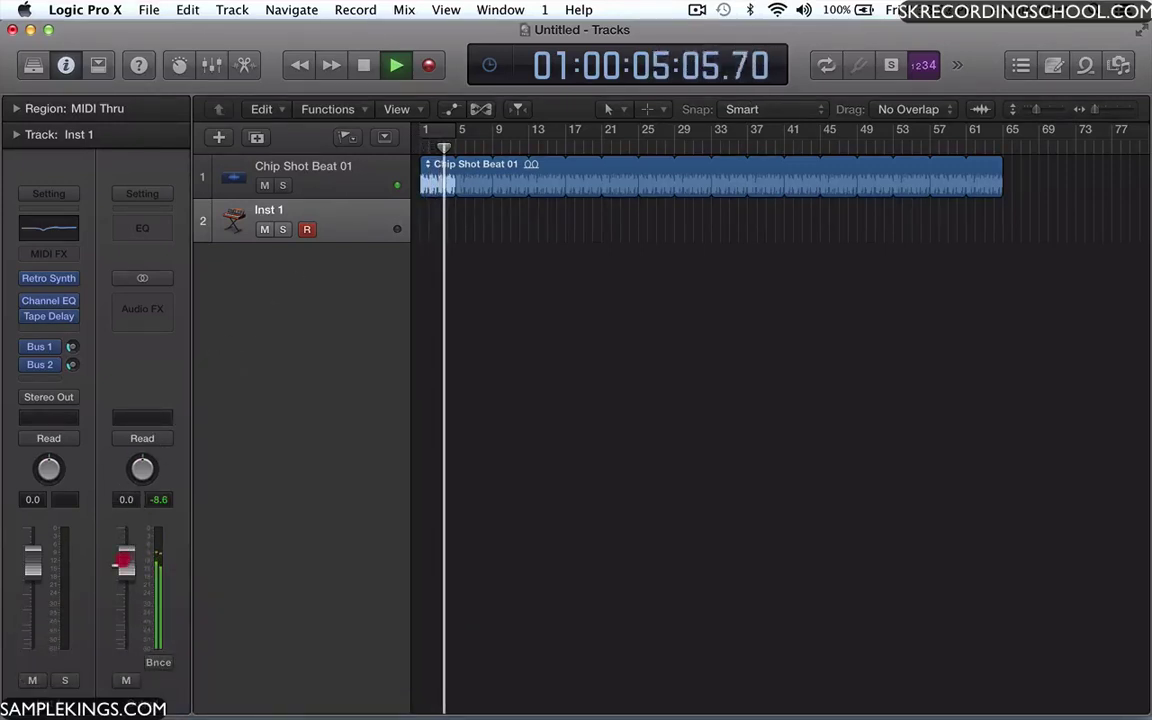
pyautogui.moveTo(120, 558); pyautogui.dragTo(122, 564)
pyautogui.press('s')
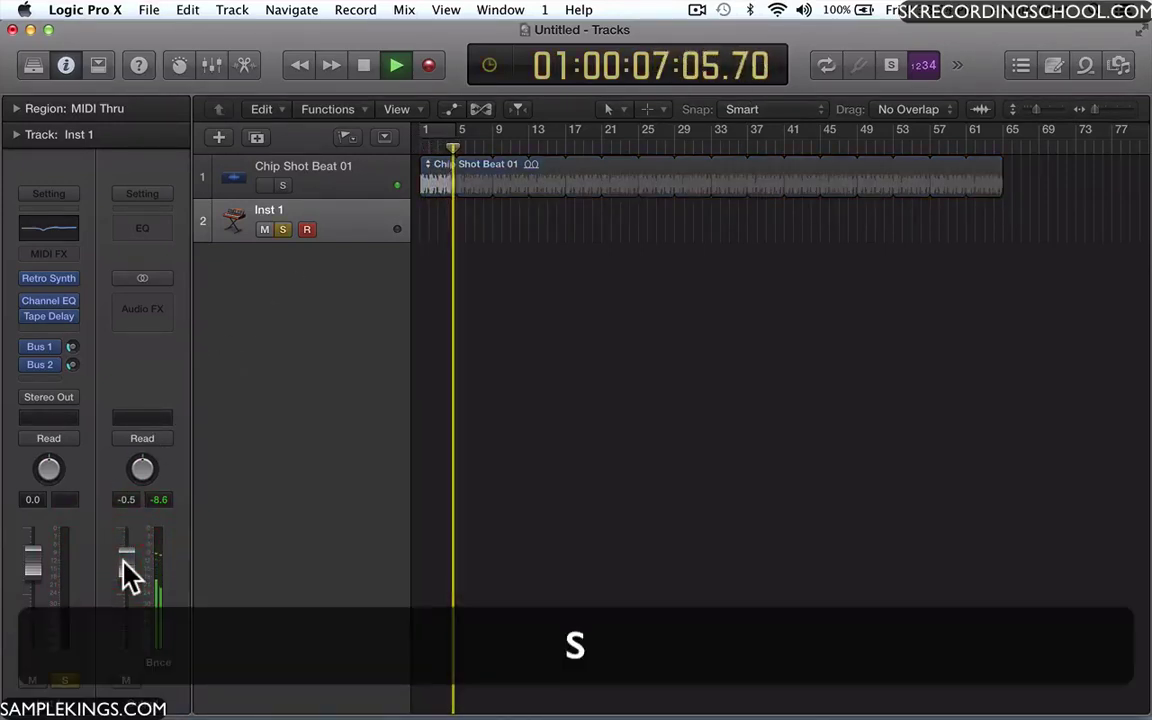
pyautogui.press('s')
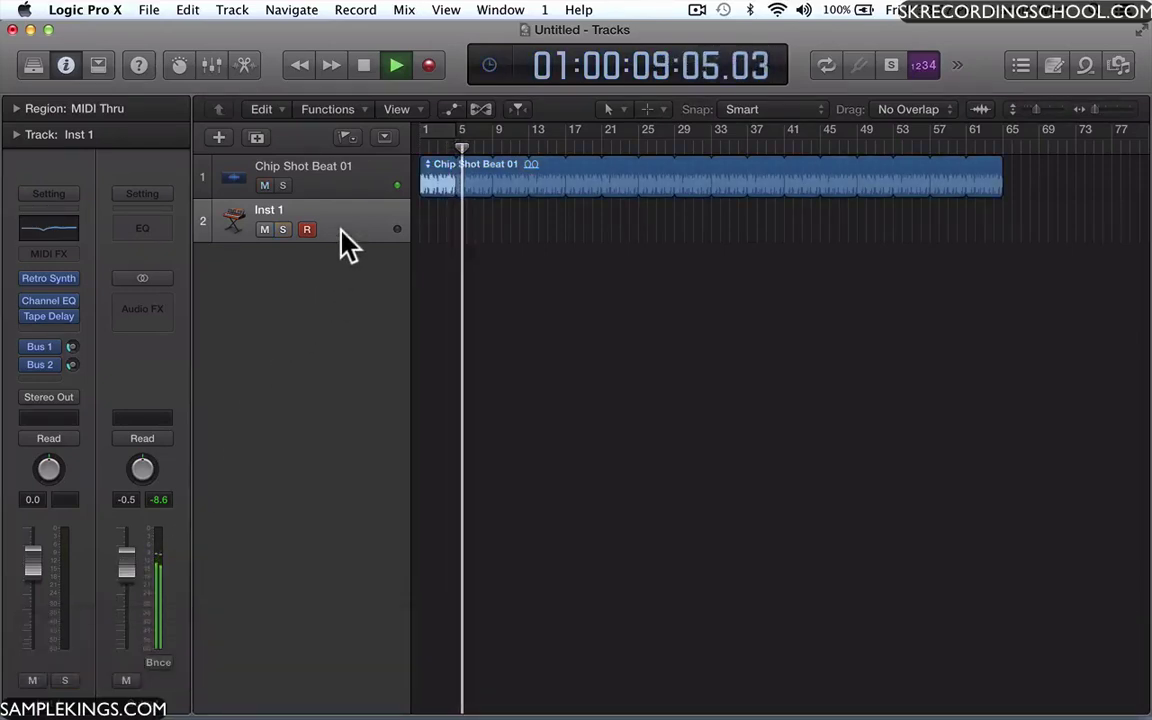
pyautogui.press('space')
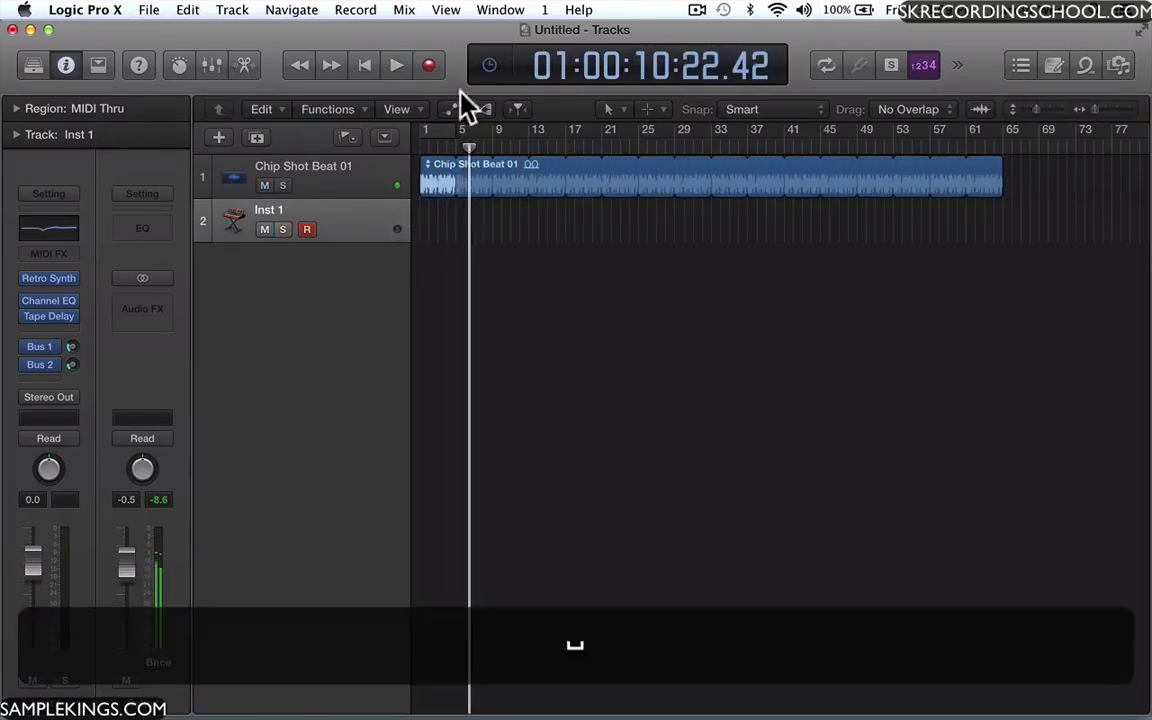
# Show Musical Typing for Inst 1, test a note, and start playback of the drum loop
pyautogui.click(495, 10)
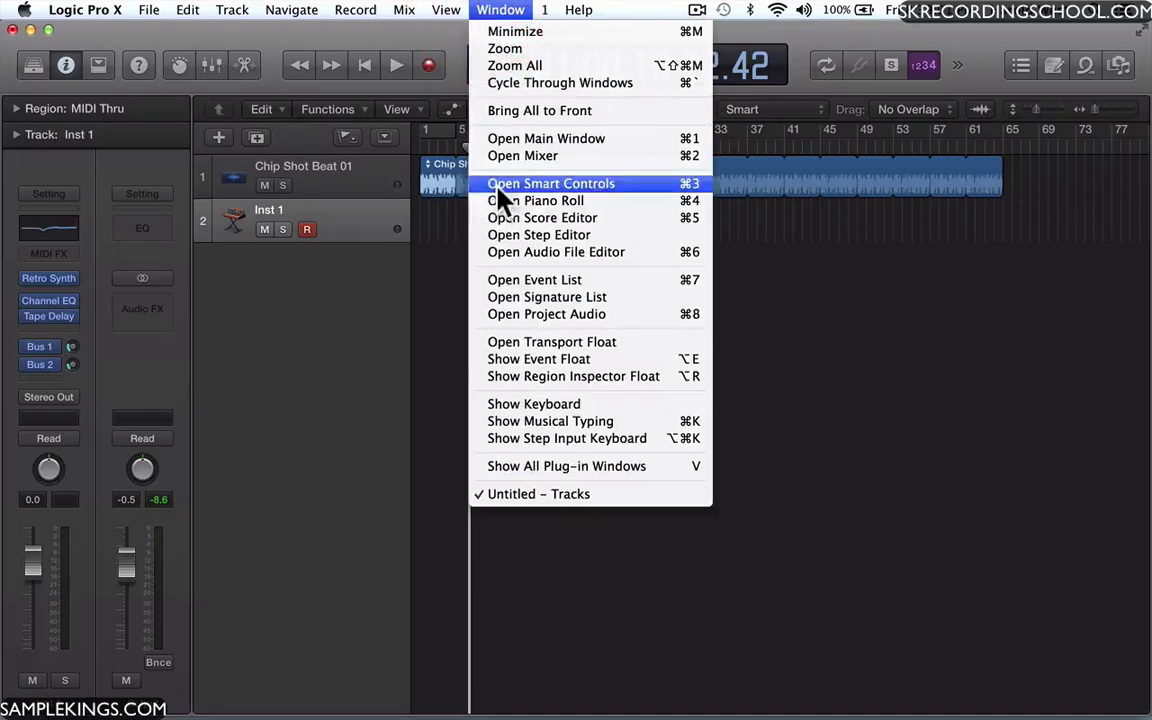
pyautogui.click(483, 427)
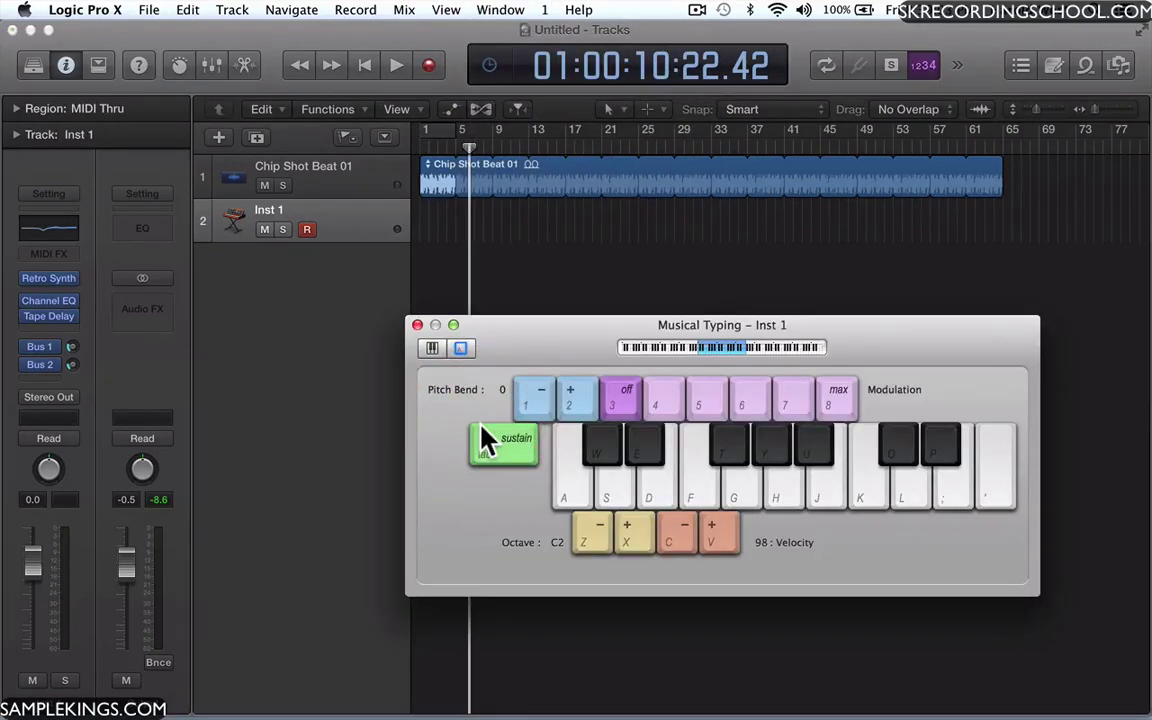
pyautogui.press('d')
pyautogui.press('space')
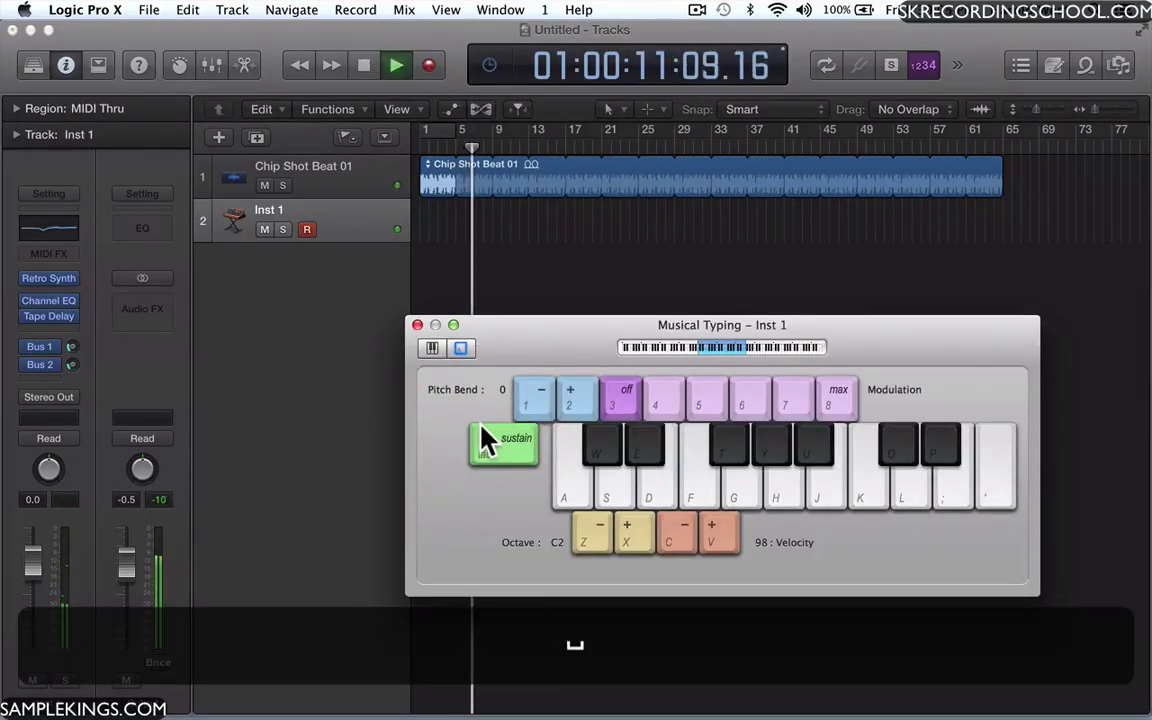
# Play a short melody on Inst 1 over the drum loop to check the channel levels, and stop playback
pyautogui.press('d')
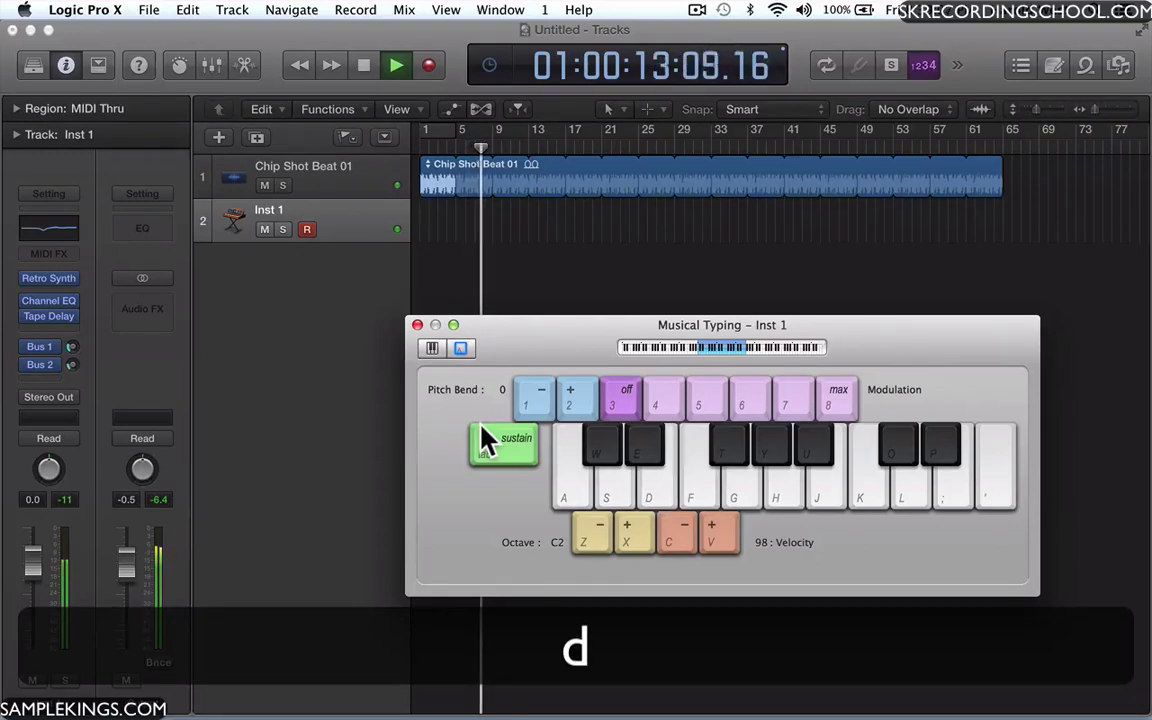
pyautogui.press('s')
pyautogui.press('a')
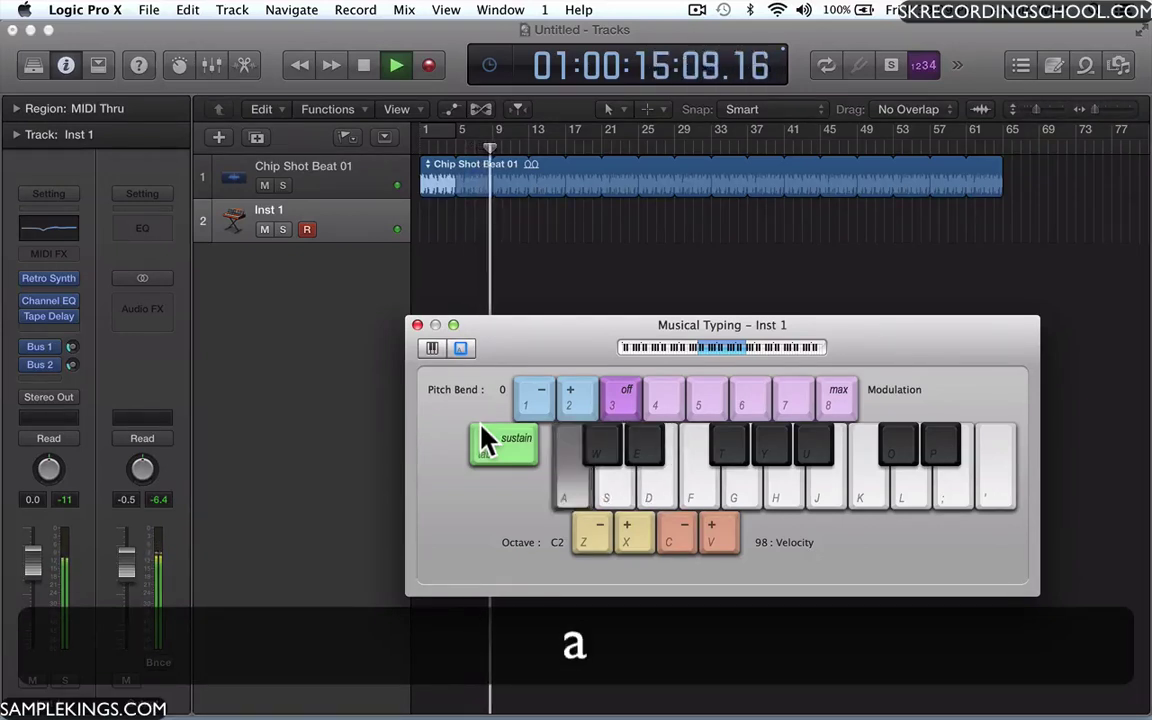
pyautogui.press('d')
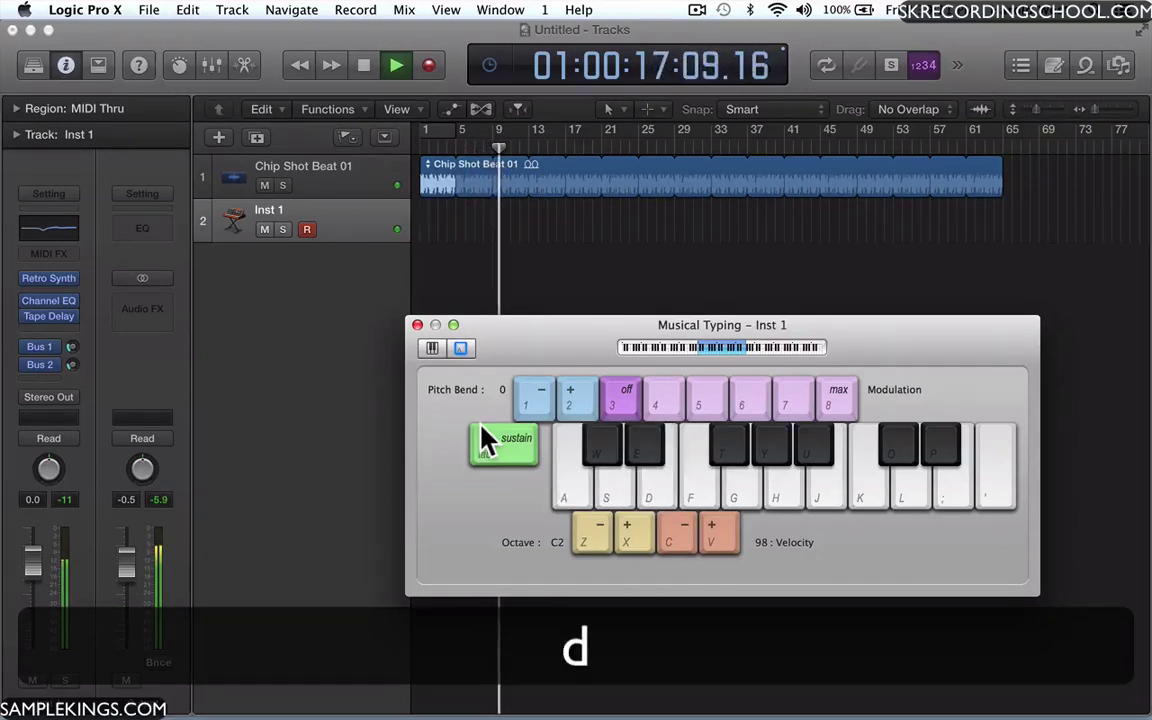
pyautogui.press('s')
pyautogui.press('k')
pyautogui.press('a')
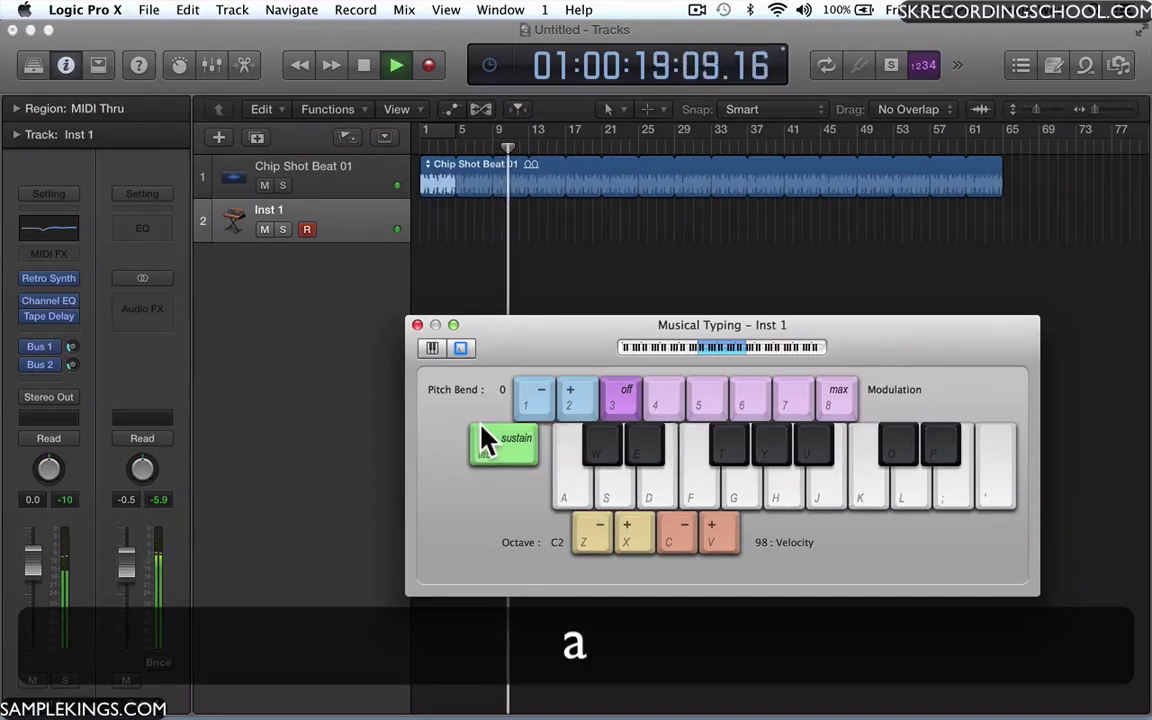
pyautogui.press('k')
pyautogui.press('s')
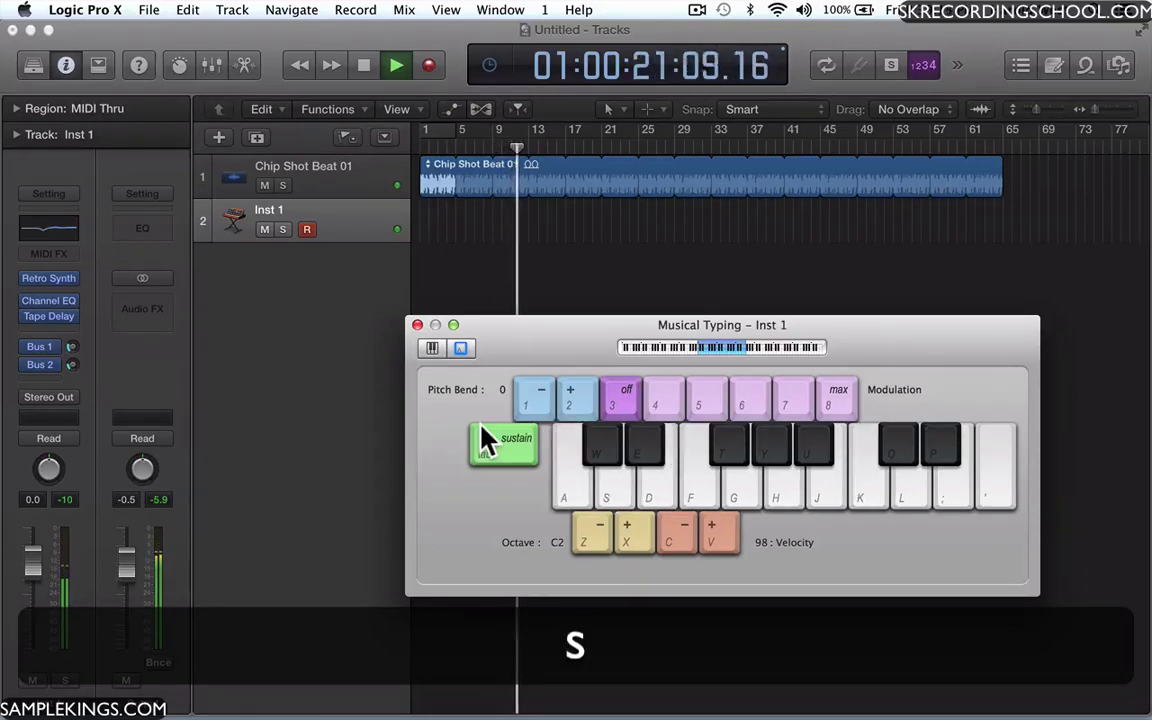
pyautogui.press('space')
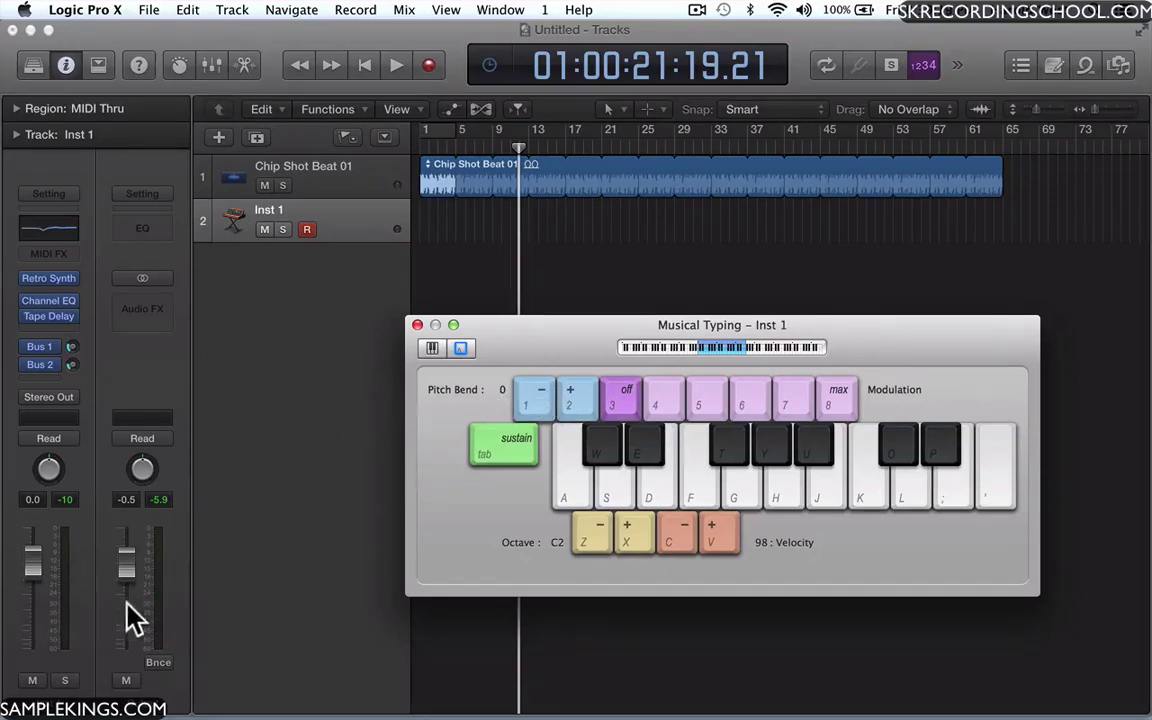
# Open the Mixer window, move Musical Typing clear of the channel strips, and sound a test note
pyautogui.press('s')
pyautogui.press('super+2')
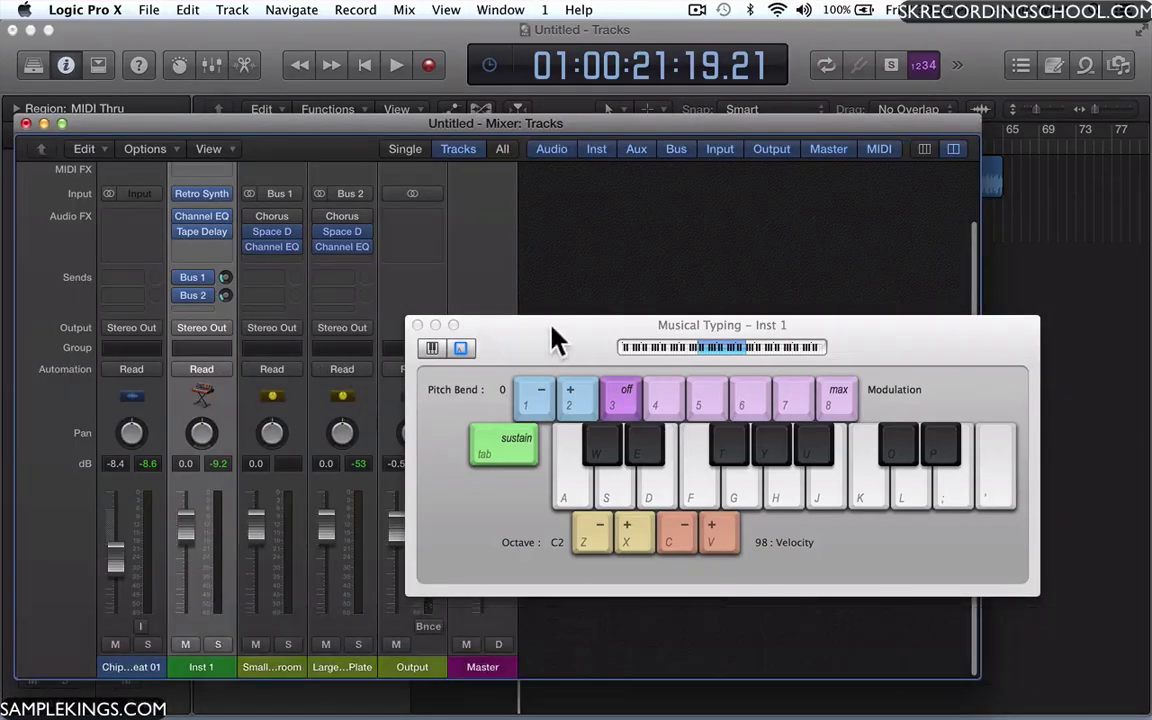
pyautogui.moveTo(548, 333); pyautogui.dragTo(795, 310)
pyautogui.press('s')
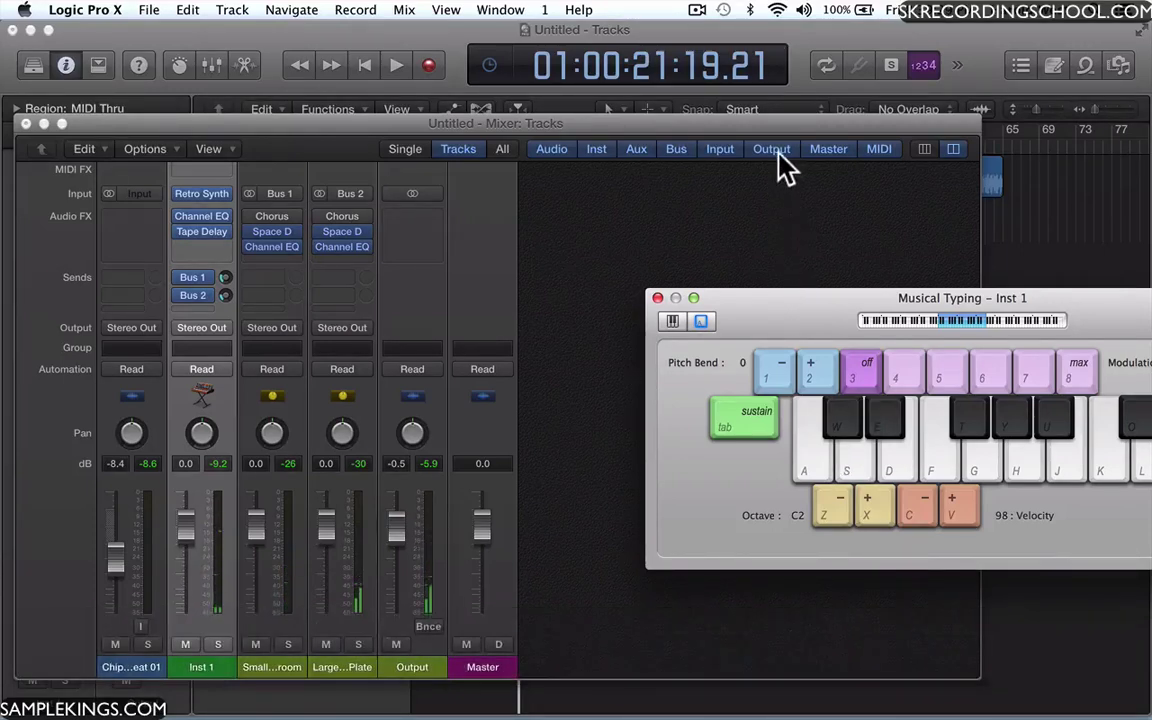
# Play a melody on Inst 1 over the drum loop while watching the track, reverb bus and Output meters, and stop playback
pyautogui.press('space')
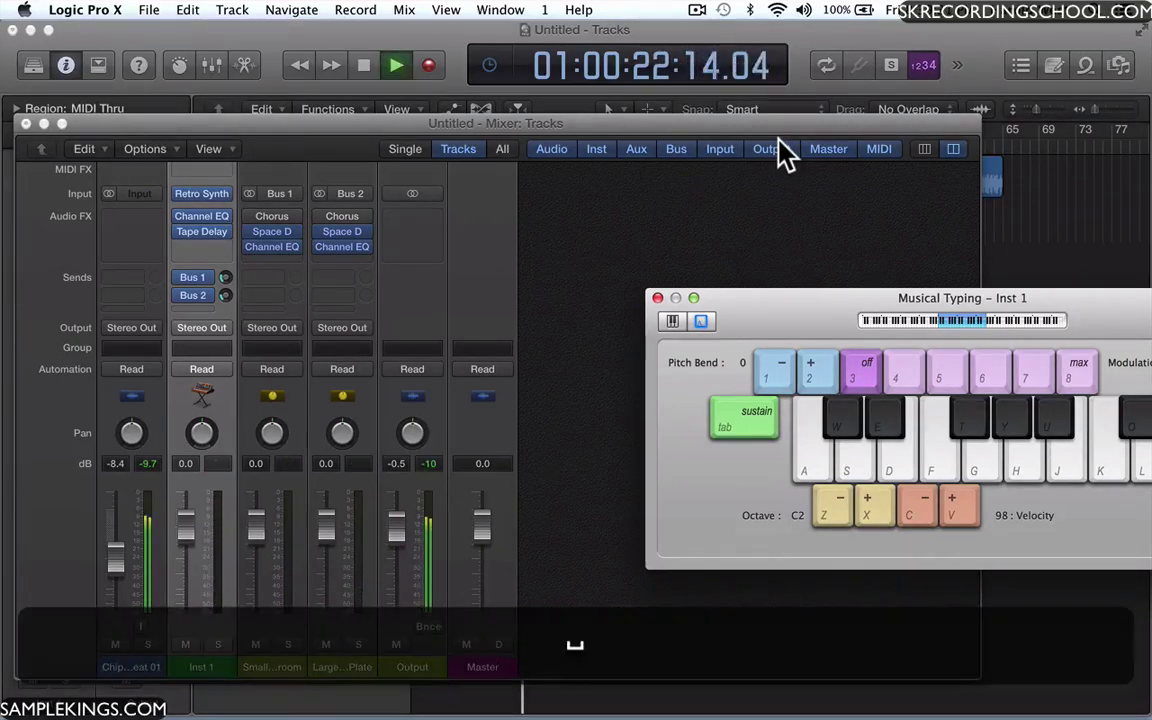
pyautogui.press('s')
pyautogui.press('s')
pyautogui.press('f')
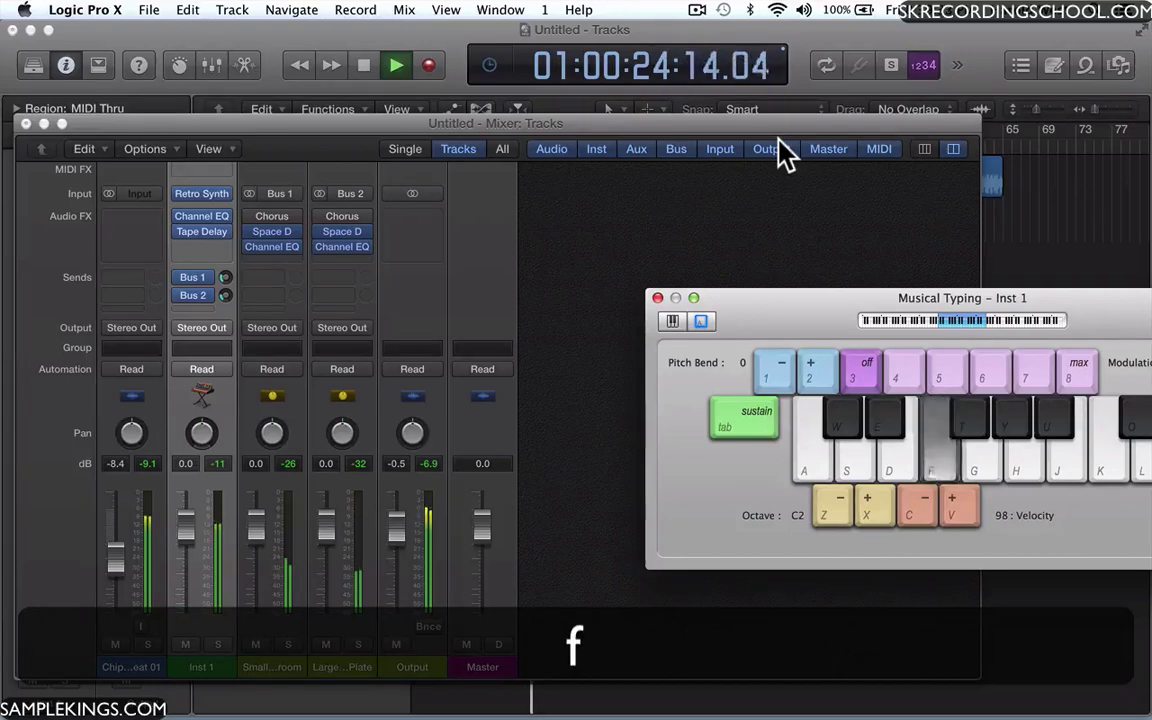
pyautogui.press('d')
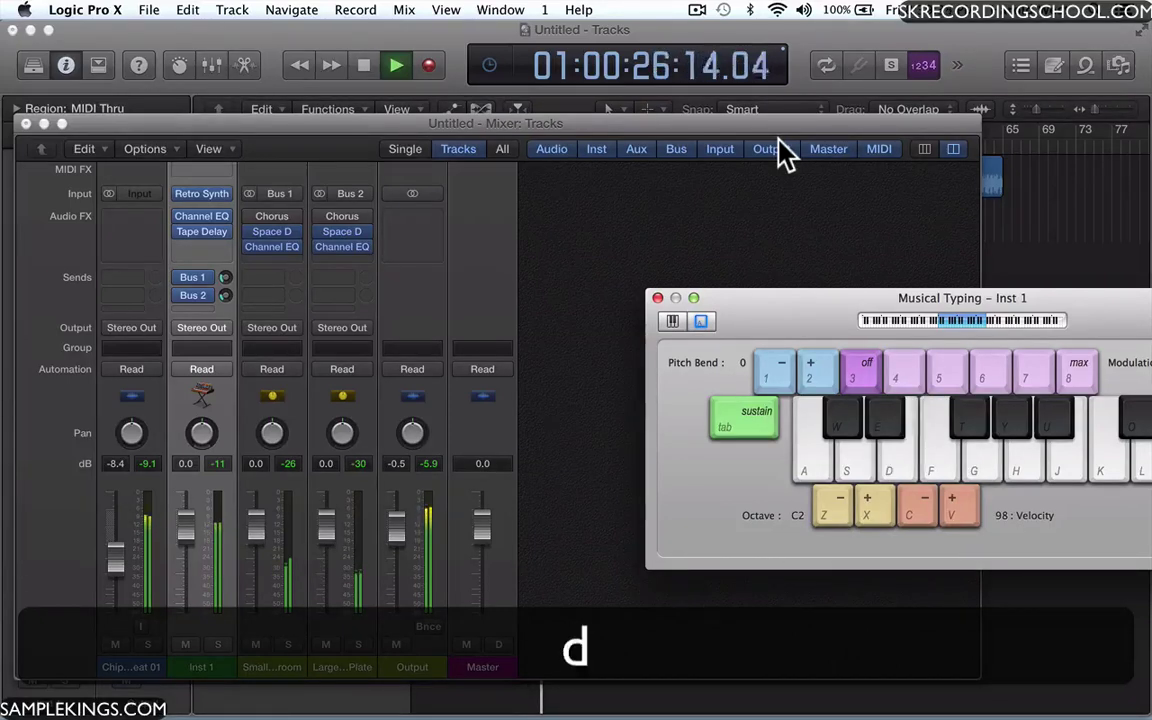
pyautogui.press('h')
pyautogui.press('g')
pyautogui.press('f')
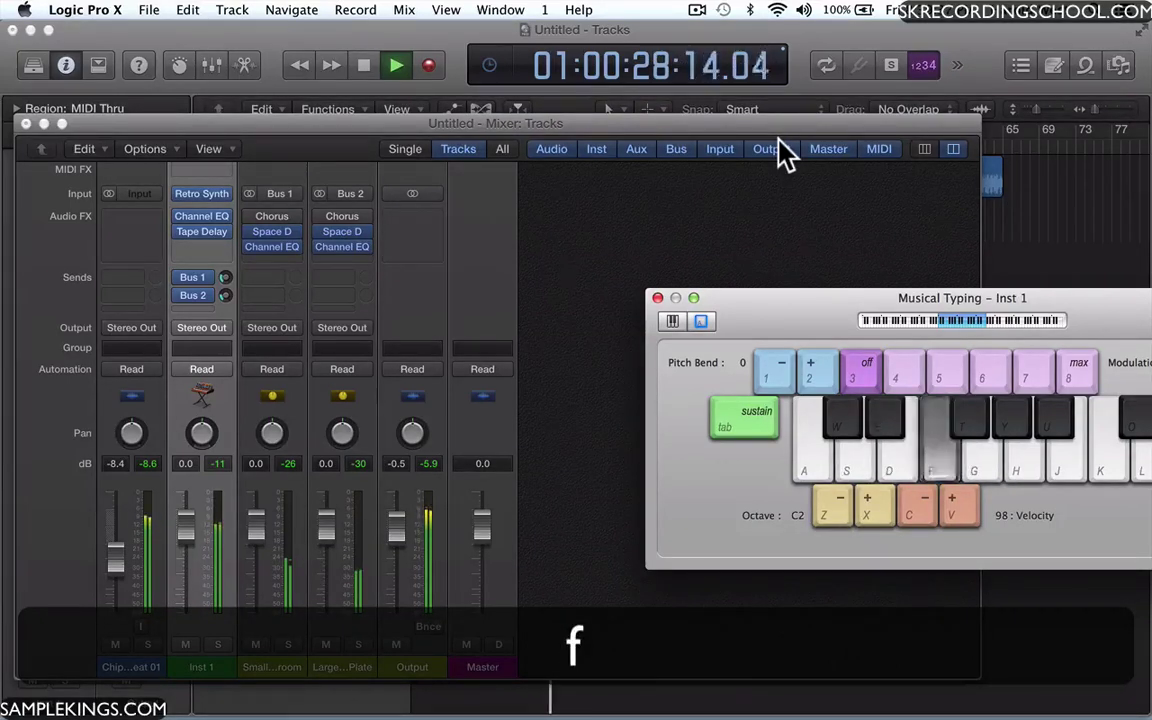
pyautogui.press('d')
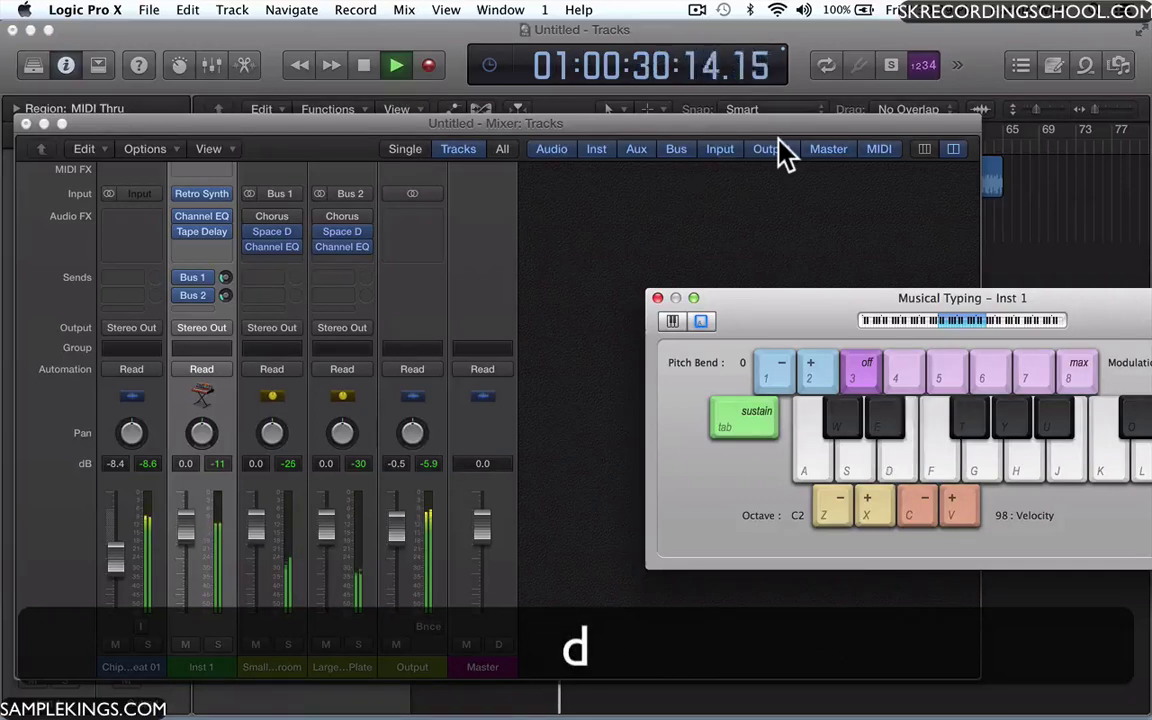
pyautogui.press('g')
pyautogui.press('f')
pyautogui.press('s')
pyautogui.press('space')
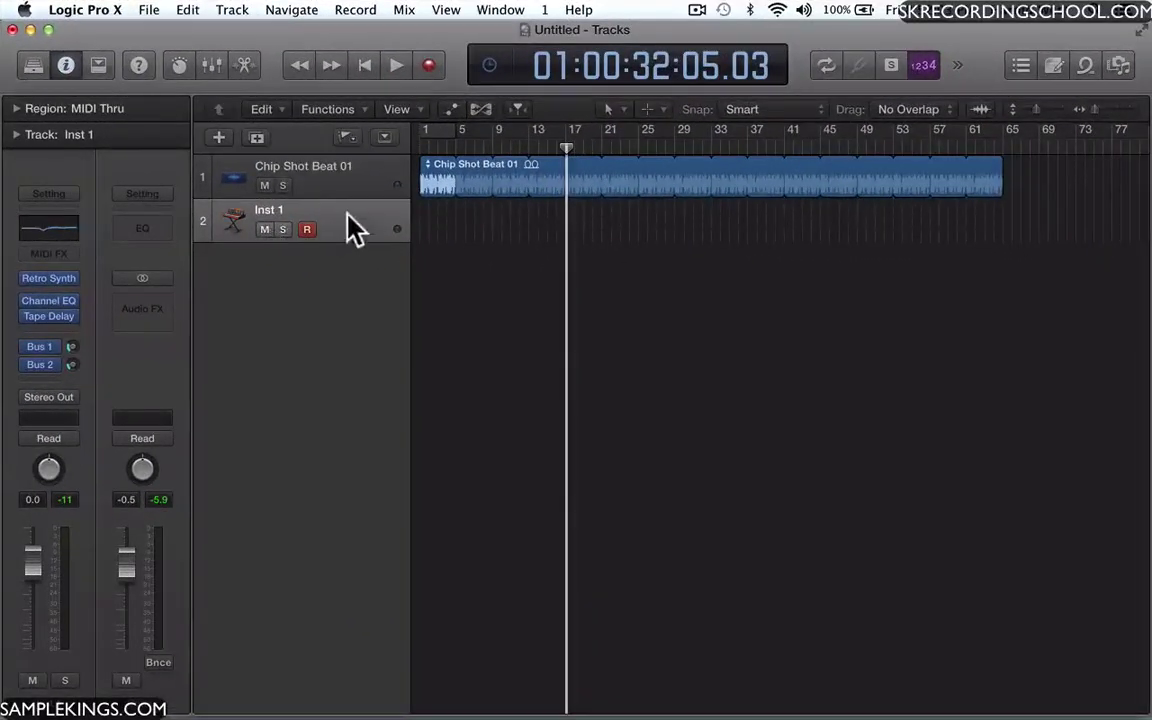
# Show Musical Typing for Inst 1 again, move it to the screen's lower edge, and test two notes
pyautogui.click(352, 228)
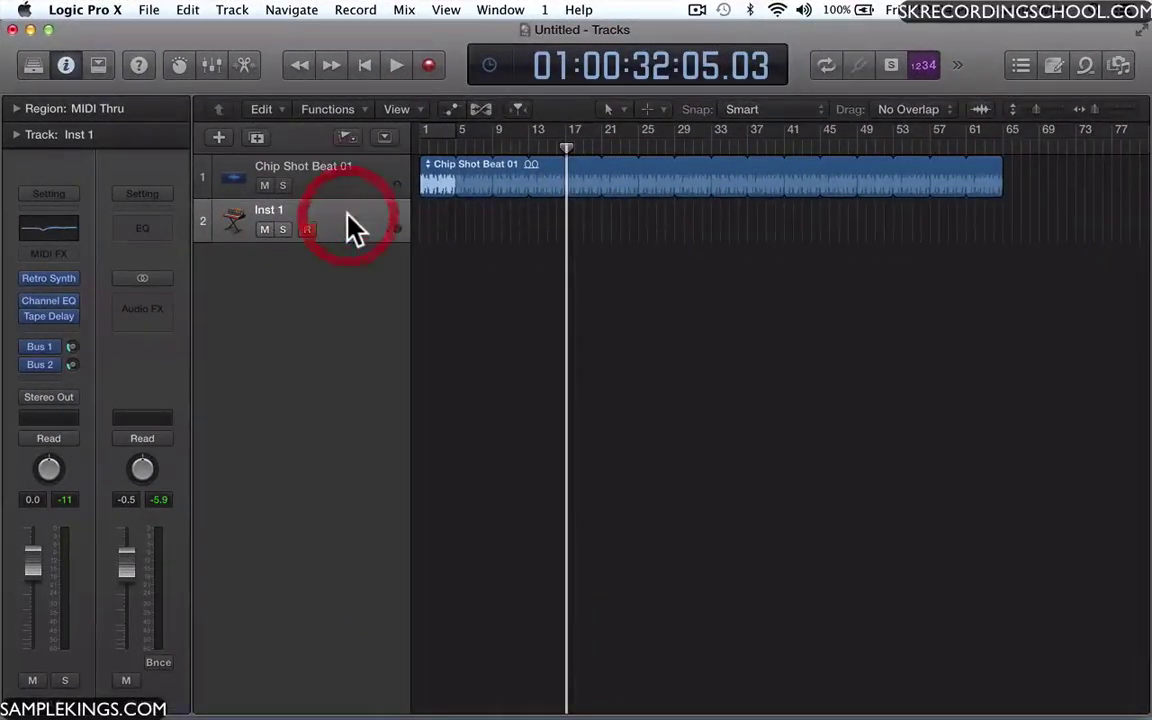
pyautogui.click(490, 12)
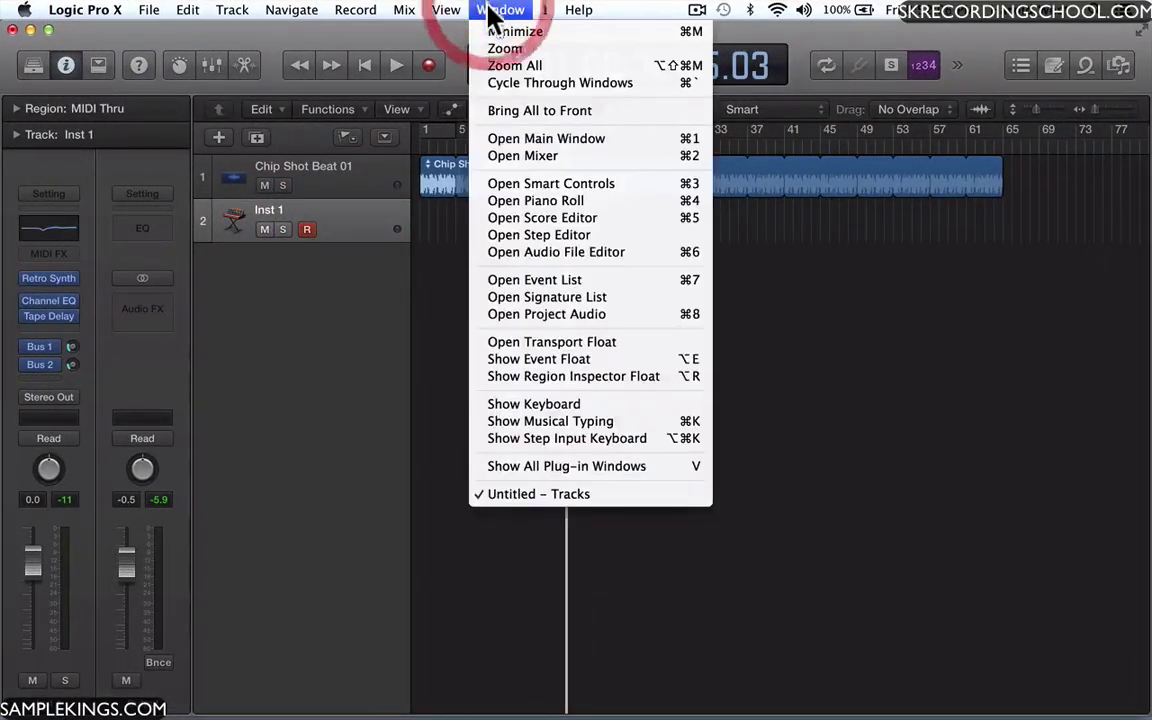
pyautogui.click(510, 430)
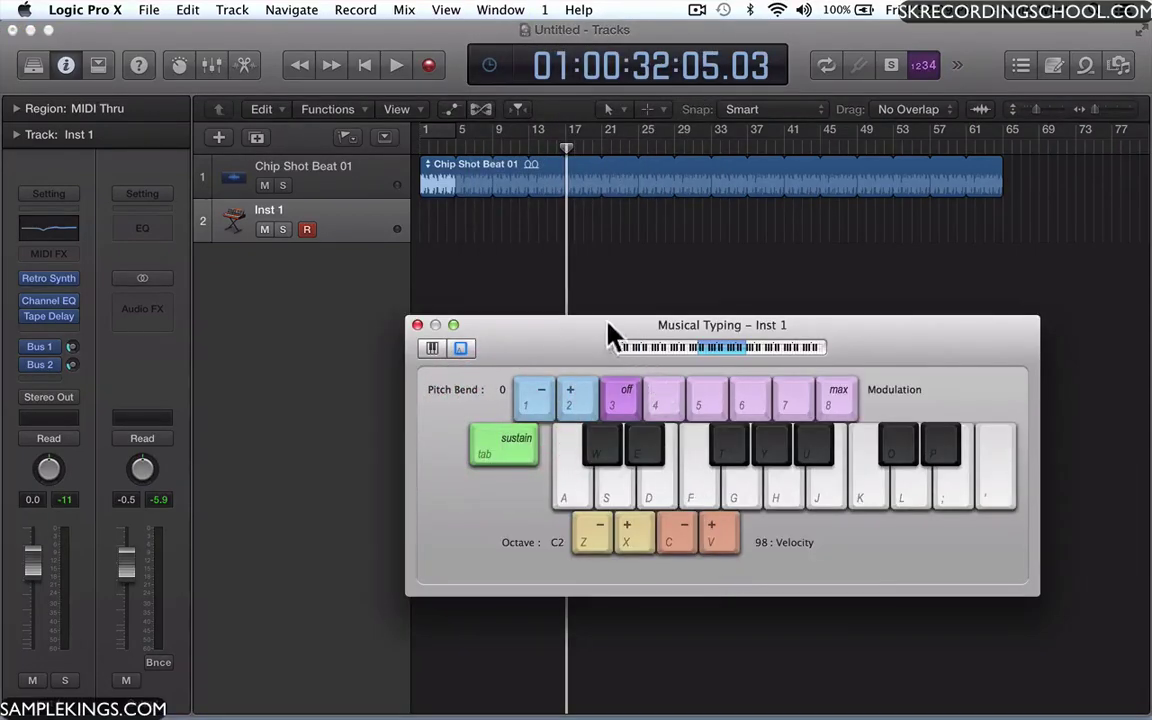
pyautogui.moveTo(613, 335); pyautogui.dragTo(995, 702)
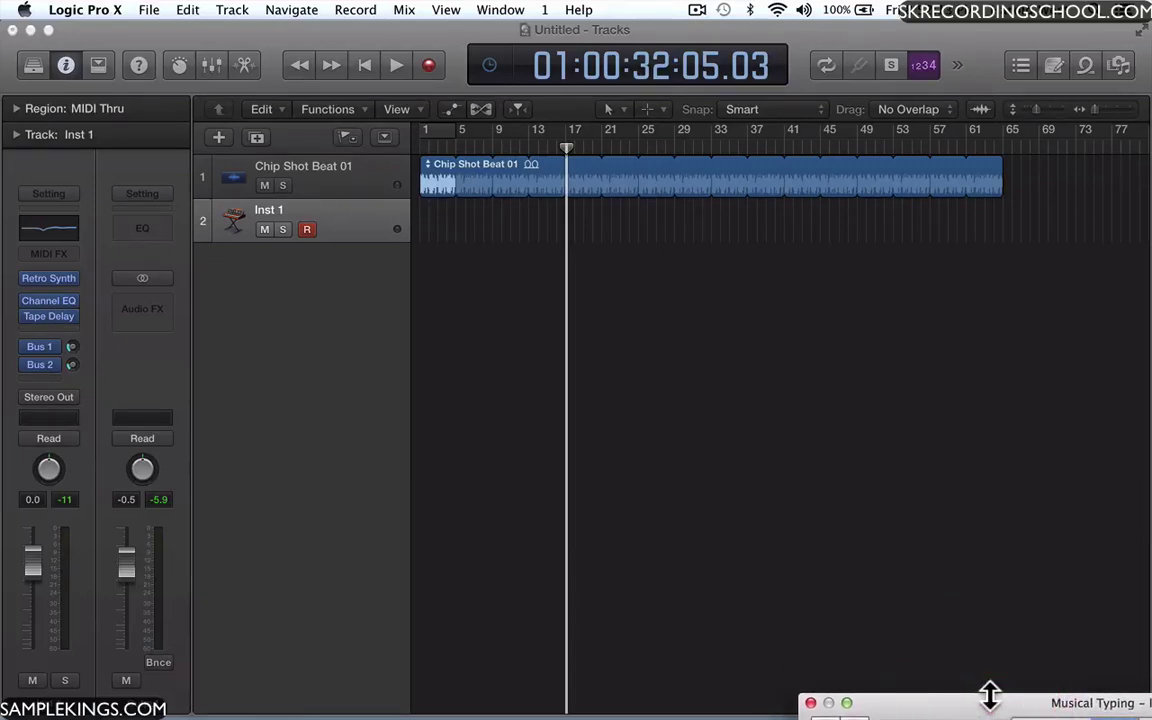
pyautogui.press('f')
pyautogui.press('d')
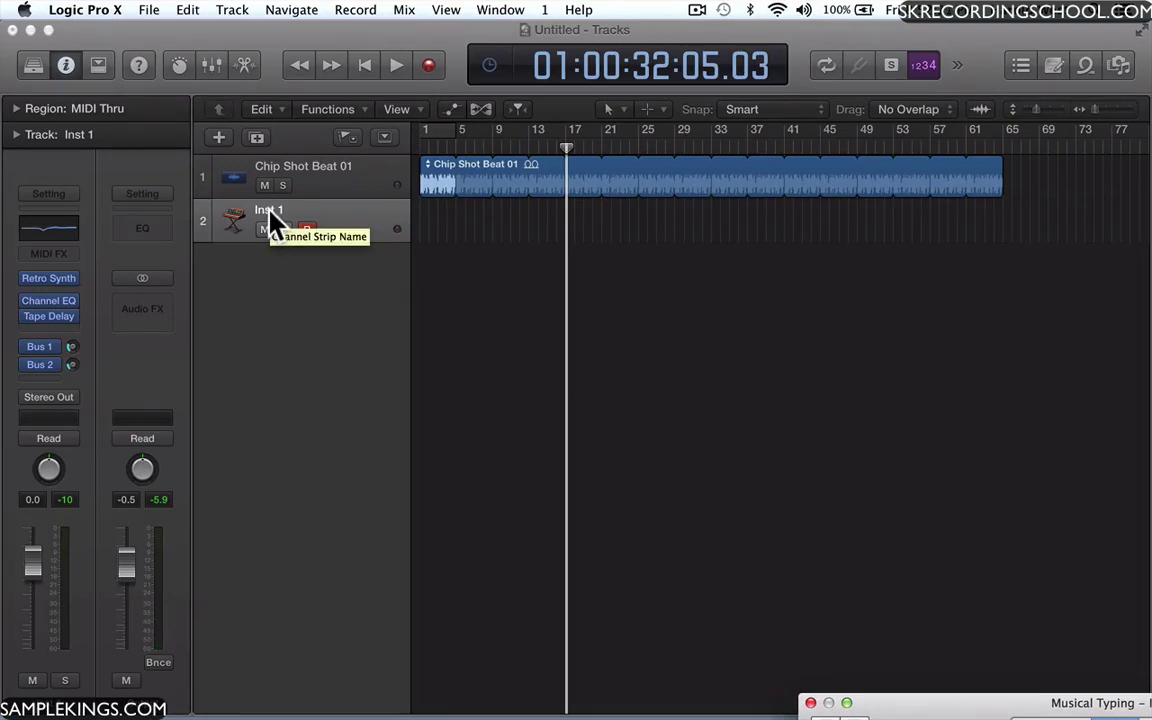
# Create one new software instrument track with Open Library turned off, and bring up Musical Typing for it
pyautogui.click(297, 280)
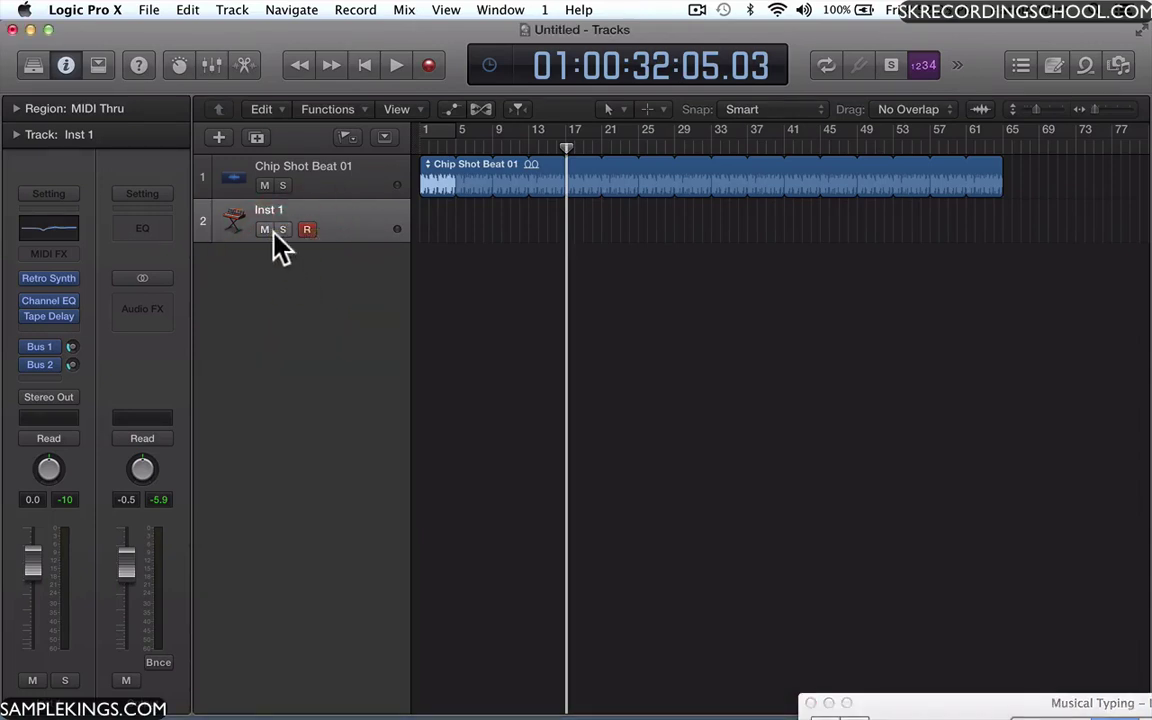
pyautogui.click(220, 140)
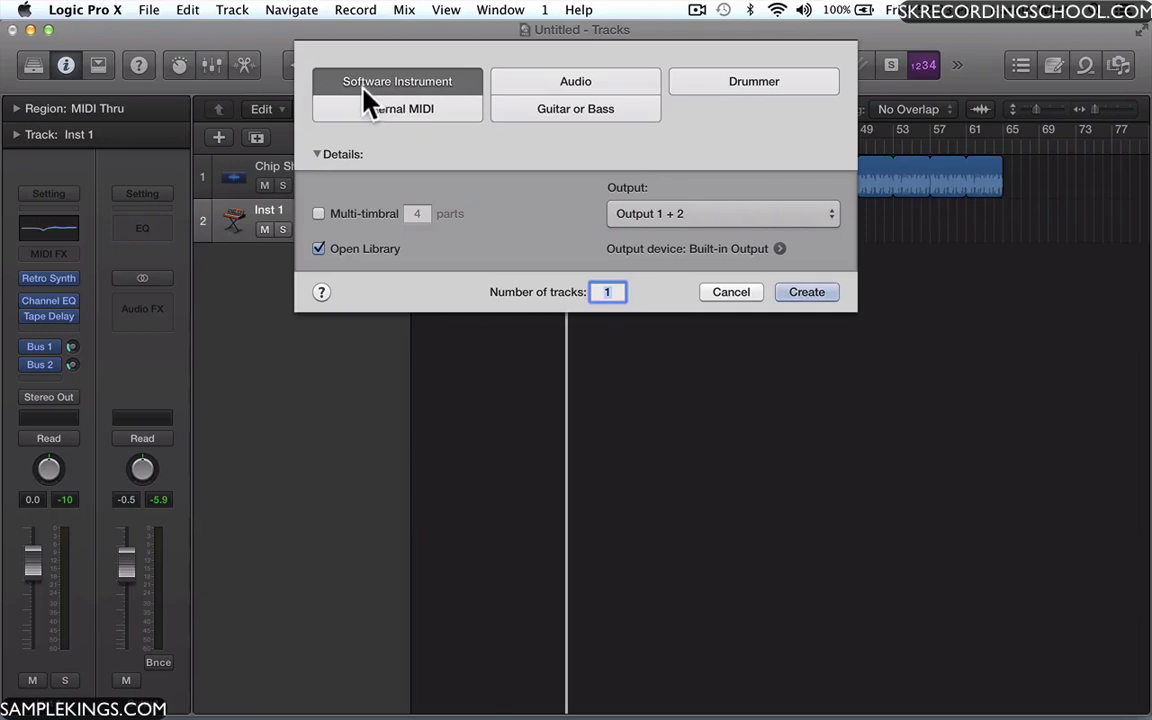
pyautogui.click(318, 248)
pyautogui.click(817, 293)
pyautogui.press('super+k')
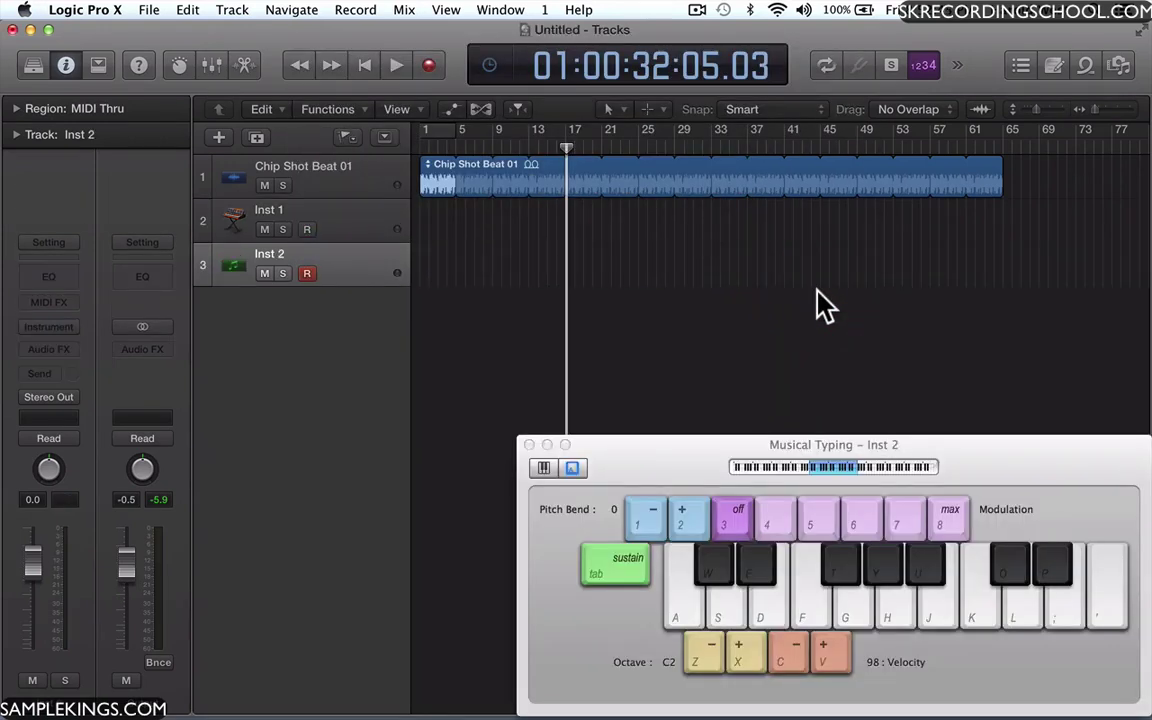
# Load the mono ES M (Monophonic Synth) instrument on the Inst 2 track, and move its plug-in window slightly
pyautogui.click(53, 330)
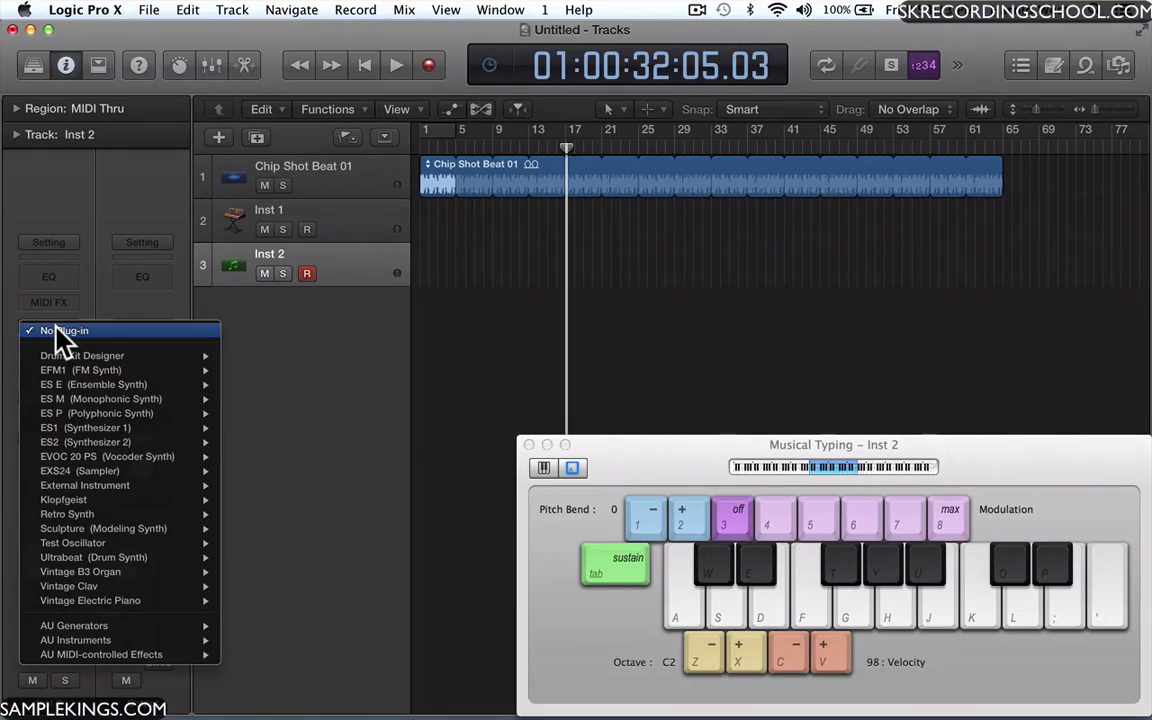
pyautogui.moveTo(68, 398)
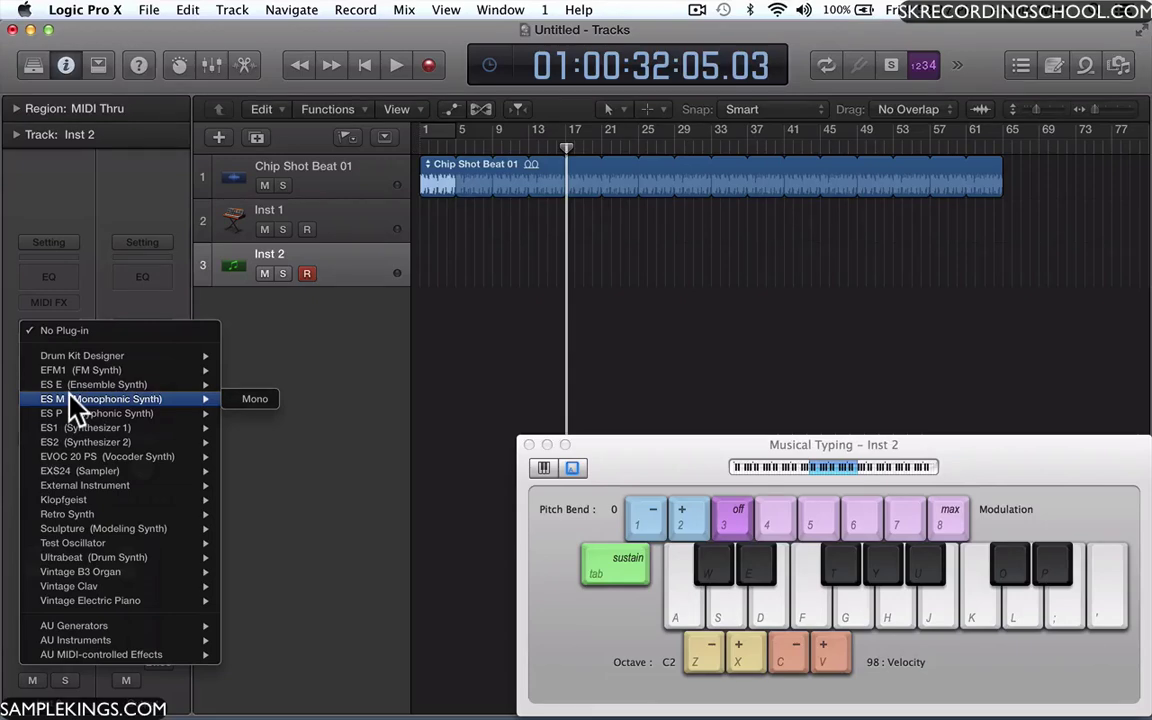
pyautogui.click(244, 400)
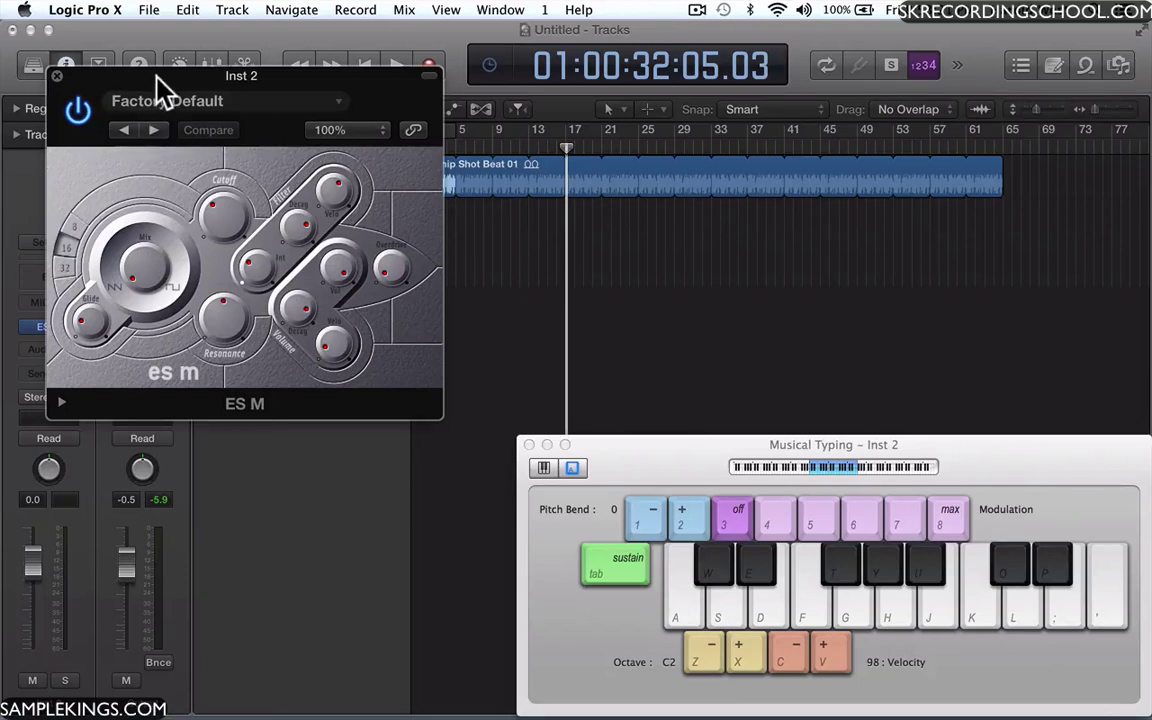
pyautogui.moveTo(160, 76); pyautogui.dragTo(196, 113)
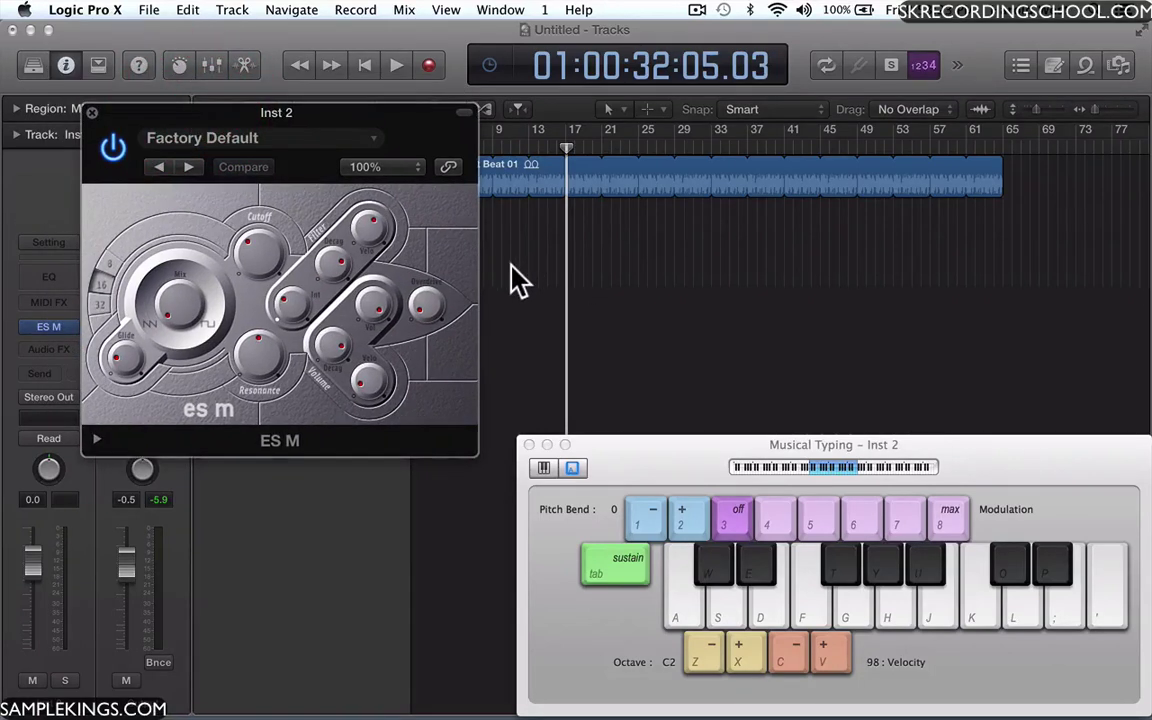
# Play a few low notes on the Inst 2 track to hear the ES M bass sound
pyautogui.press('s')
pyautogui.press('d')
pyautogui.press('f')
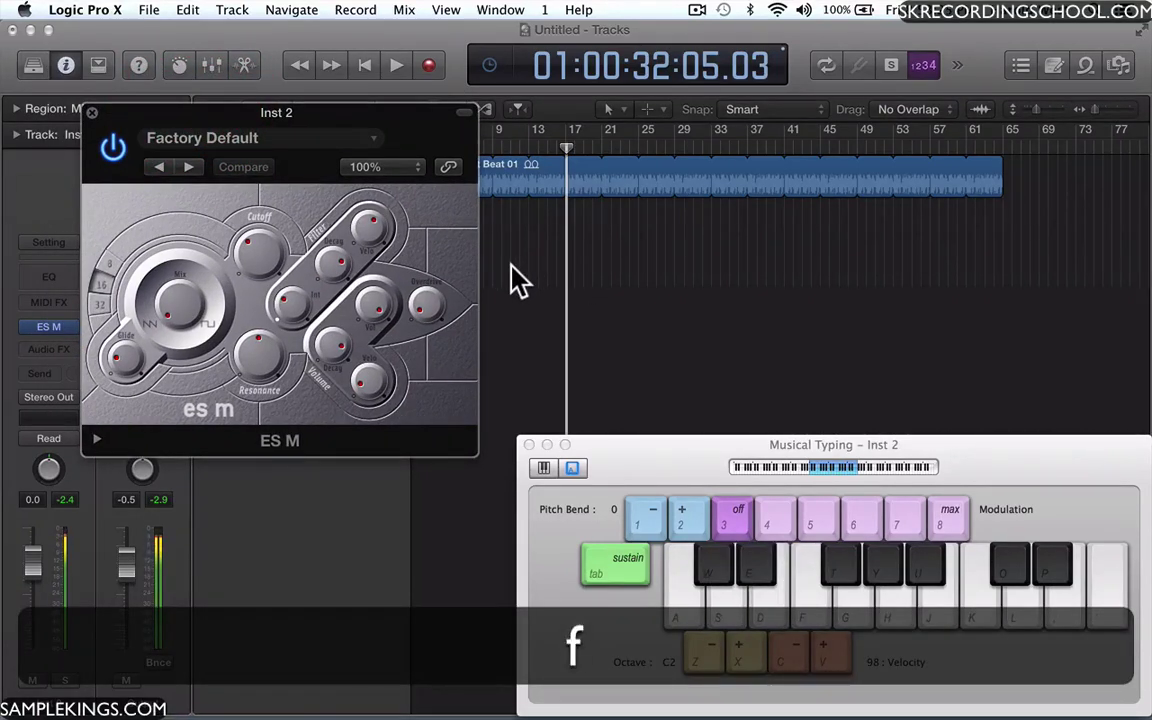
pyautogui.press('s')
pyautogui.press('d')
pyautogui.press('f')
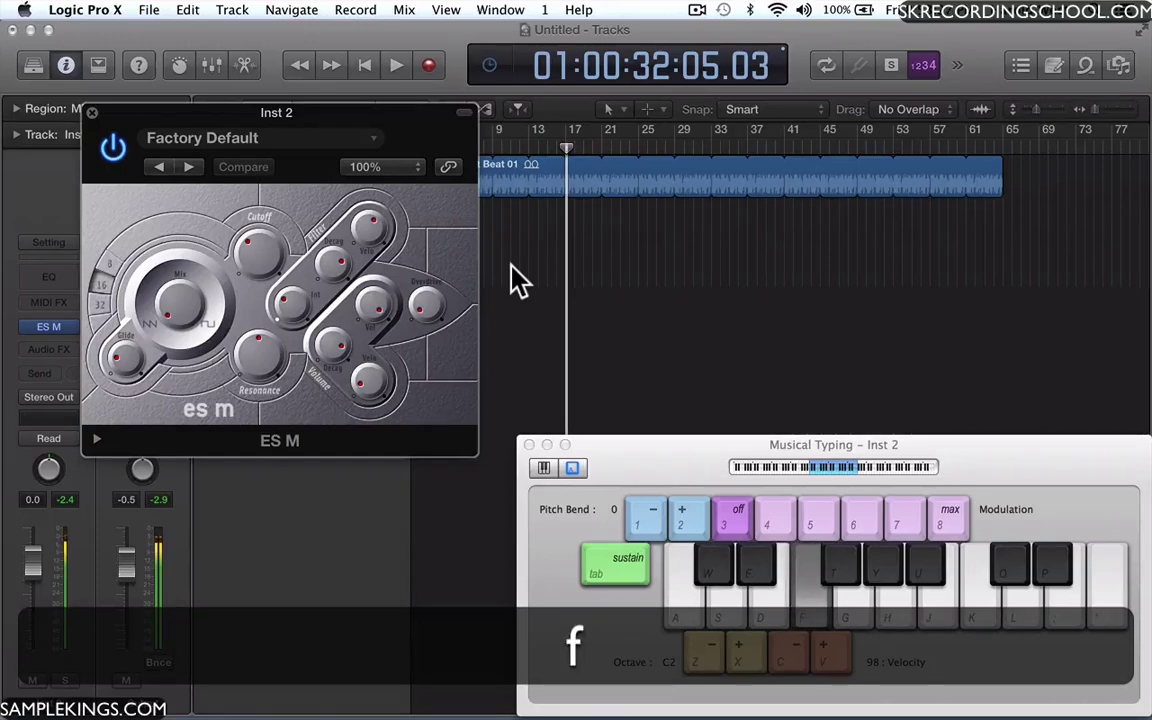
pyautogui.press('d')
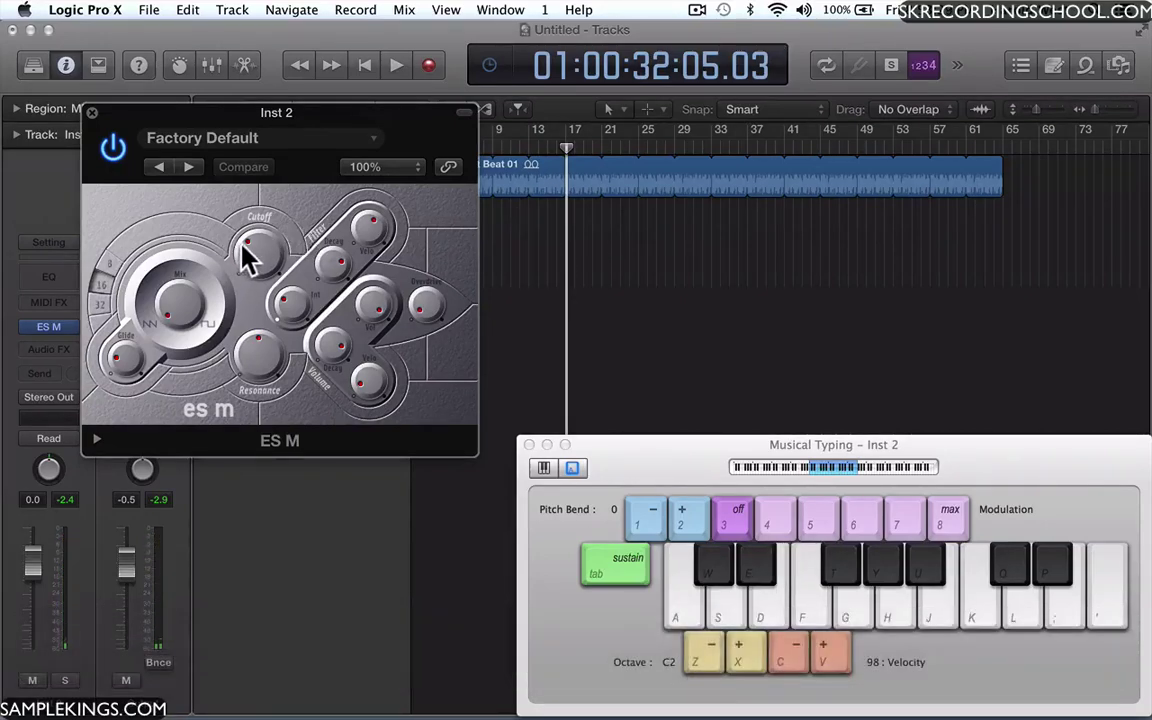
# Raise the ES M's filter Cutoff past its midpoint while testing the sound with repeated notes
pyautogui.moveTo(247, 249); pyautogui.dragTo(243, 212)
pyautogui.press('s')
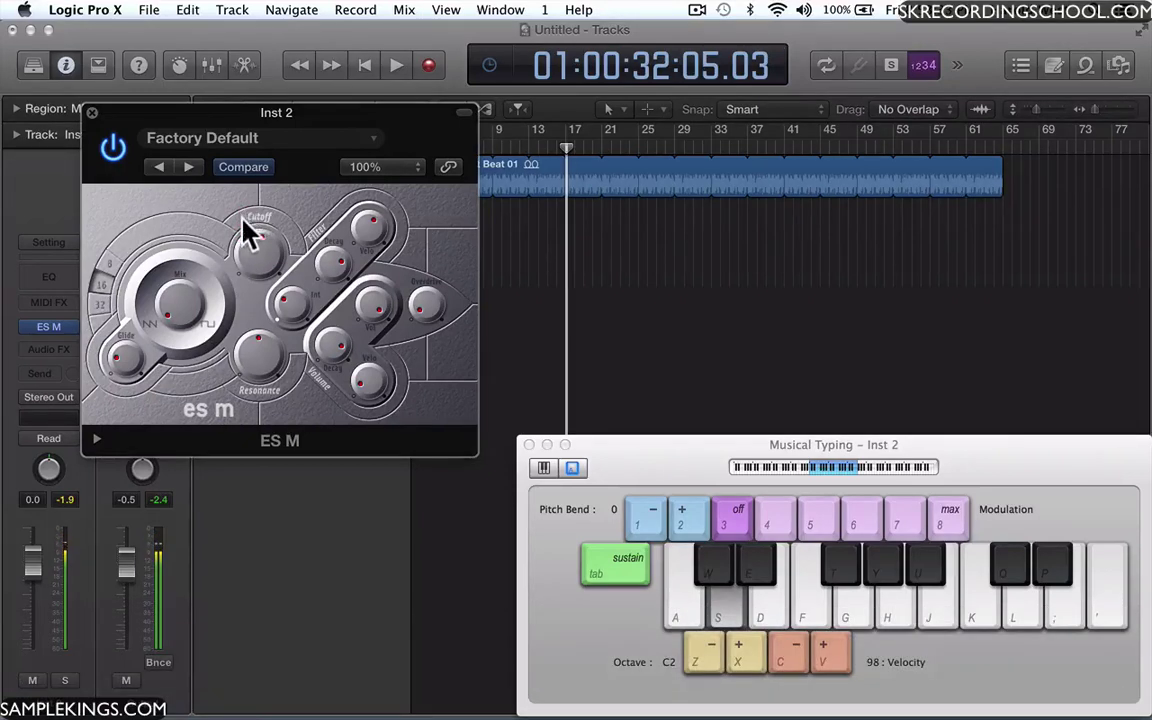
pyautogui.click(240, 210)
pyautogui.press('s')
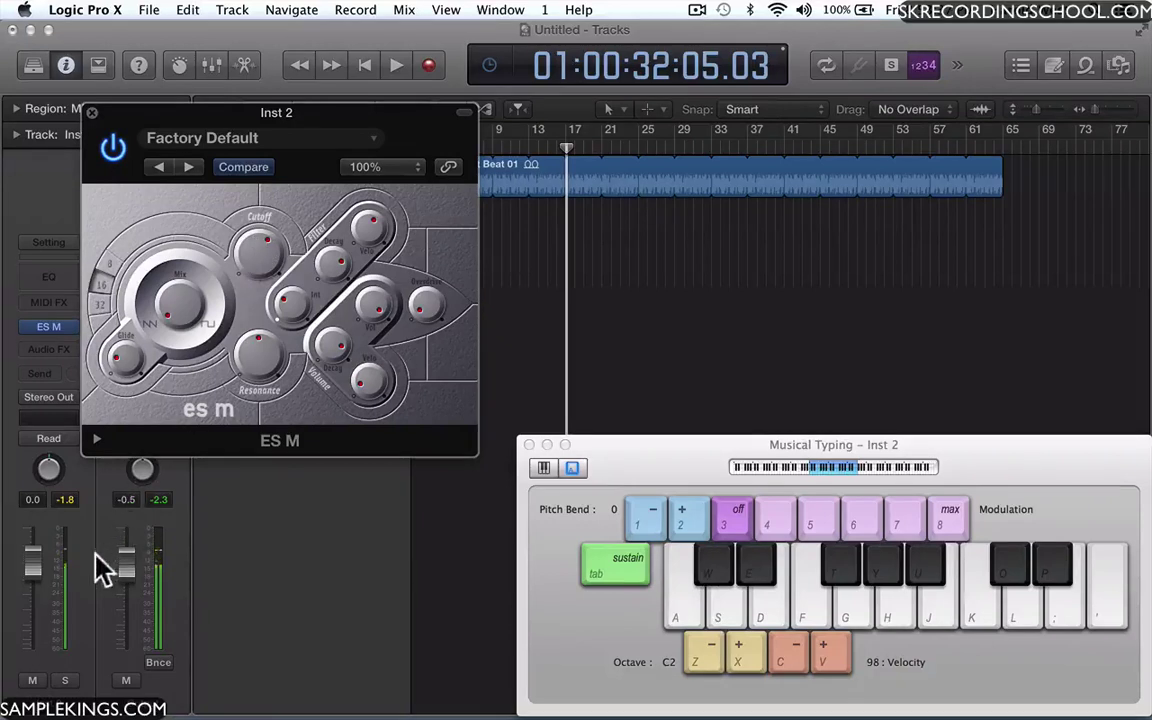
# Lower the Inst 2 channel volume to -6.6 dB while checking its level with test notes
pyautogui.click(33, 566)
pyautogui.moveTo(33, 566); pyautogui.dragTo(26, 624)
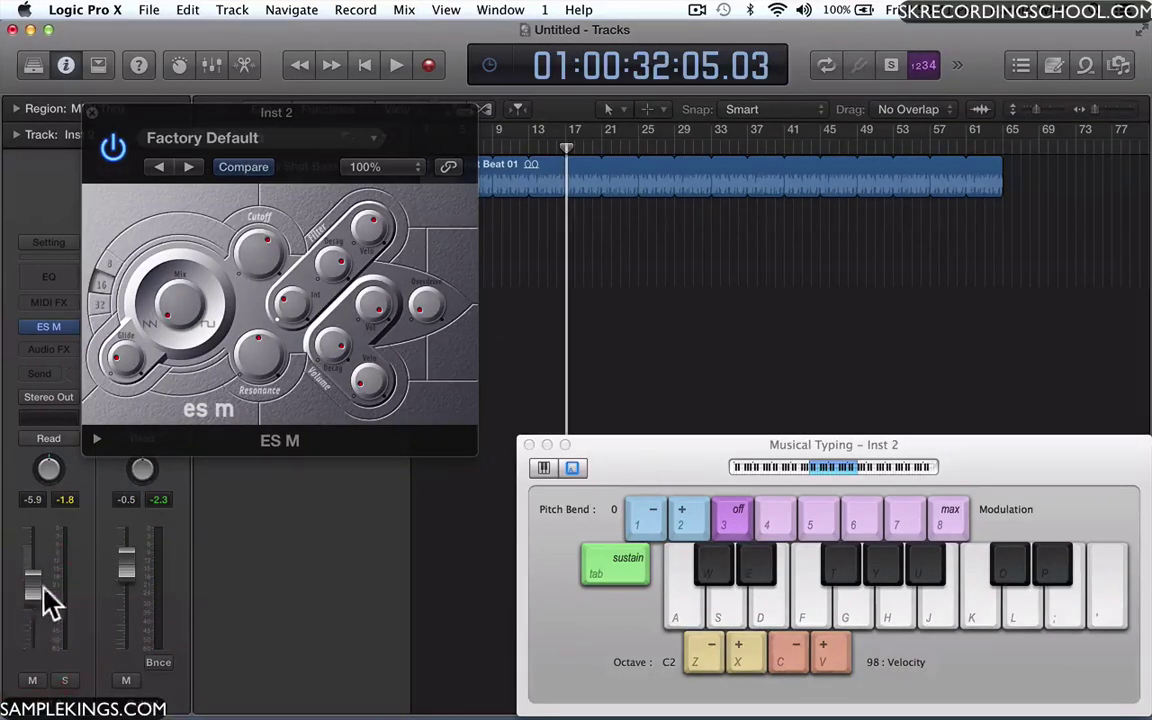
pyautogui.press('s')
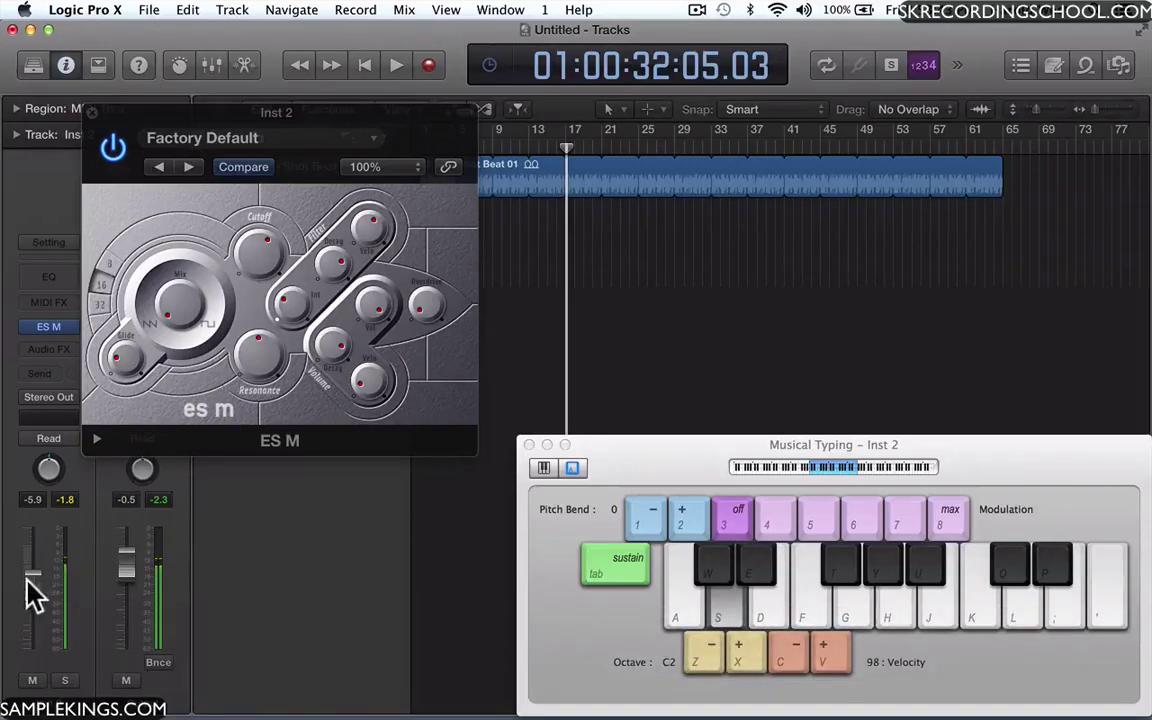
pyautogui.moveTo(31, 594); pyautogui.dragTo(30, 589)
pyautogui.press('s')
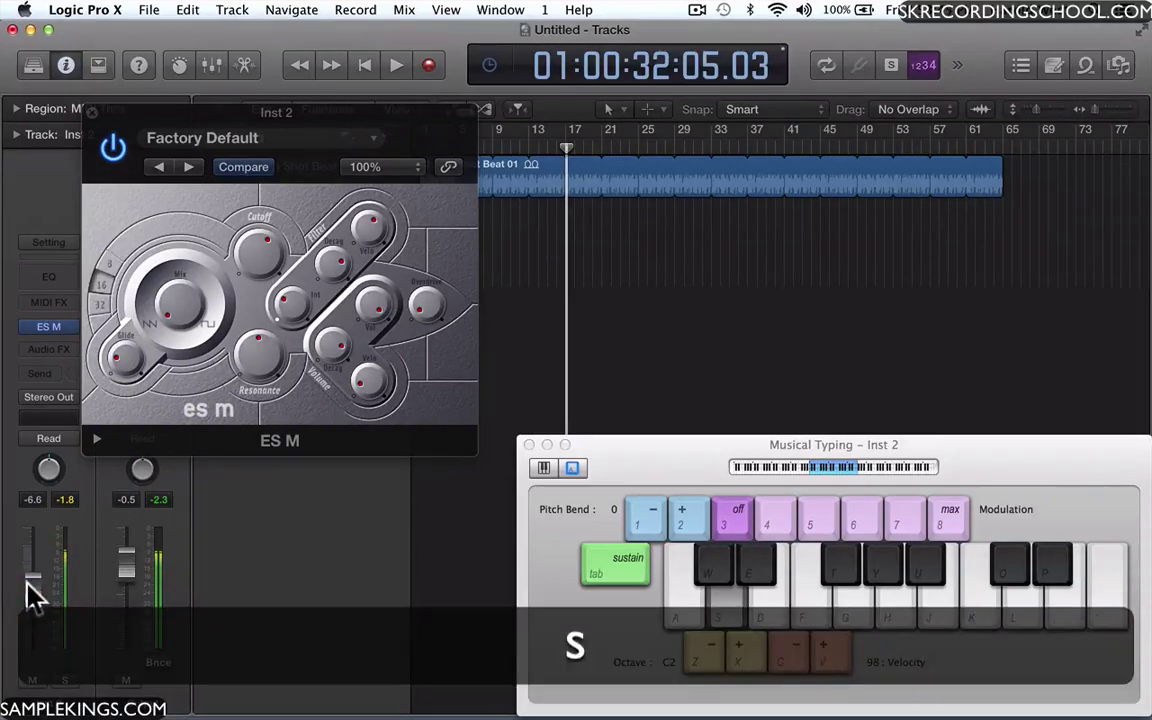
# Reduce the ES M's Glide slightly while repeating a test note
pyautogui.moveTo(121, 364)
pyautogui.mouseDown()
pyautogui.moveTo(128, 382)
pyautogui.moveTo(190, 393)
pyautogui.moveTo(118, 350)
pyautogui.moveTo(104, 303)
pyautogui.mouseUp()
pyautogui.press('s')
pyautogui.press('s')
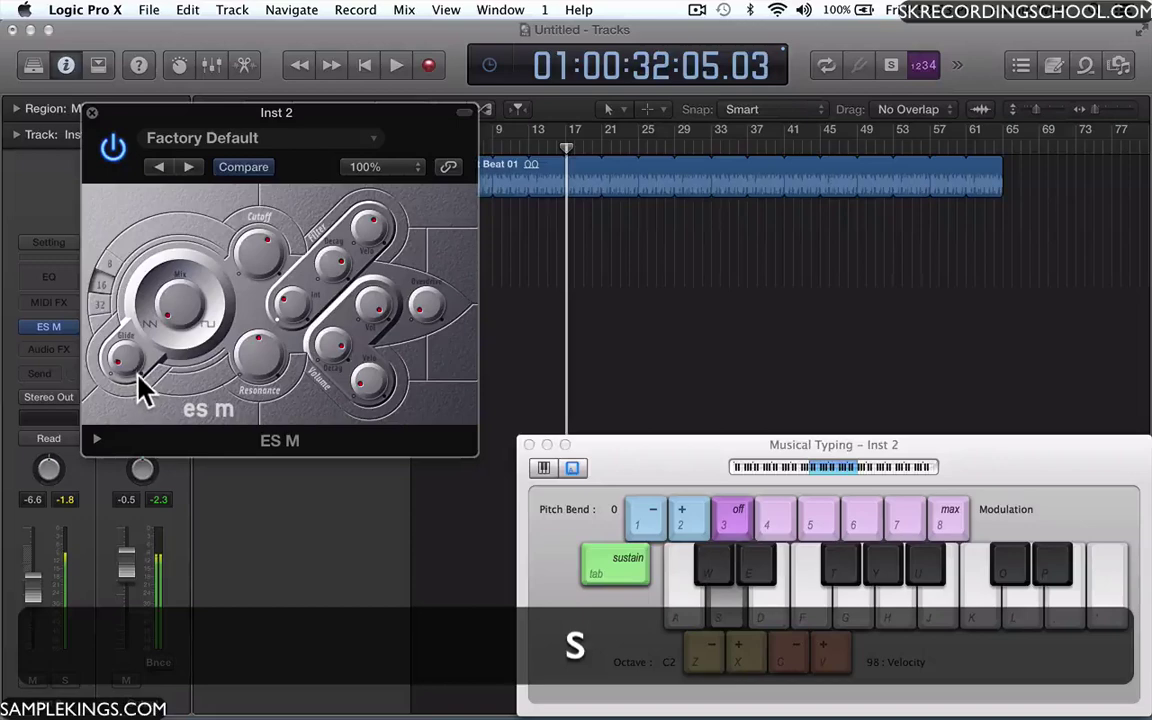
pyautogui.moveTo(137, 376); pyautogui.dragTo(139, 378)
pyautogui.press('s')
pyautogui.press('s')
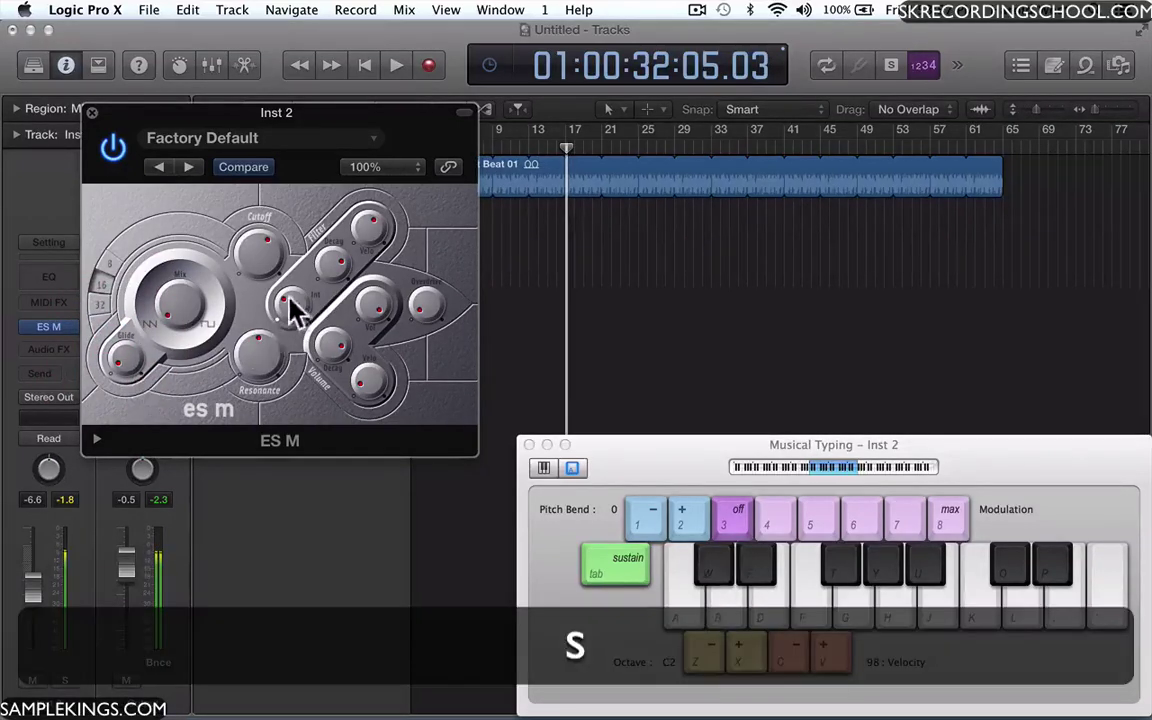
# Lower the ES M's Resonance slightly while testing notes, and close the instrument's window
pyautogui.moveTo(248, 345)
pyautogui.mouseDown()
pyautogui.moveTo(262, 382)
pyautogui.moveTo(245, 362)
pyautogui.mouseUp()
pyautogui.press('s')
pyautogui.press('s')
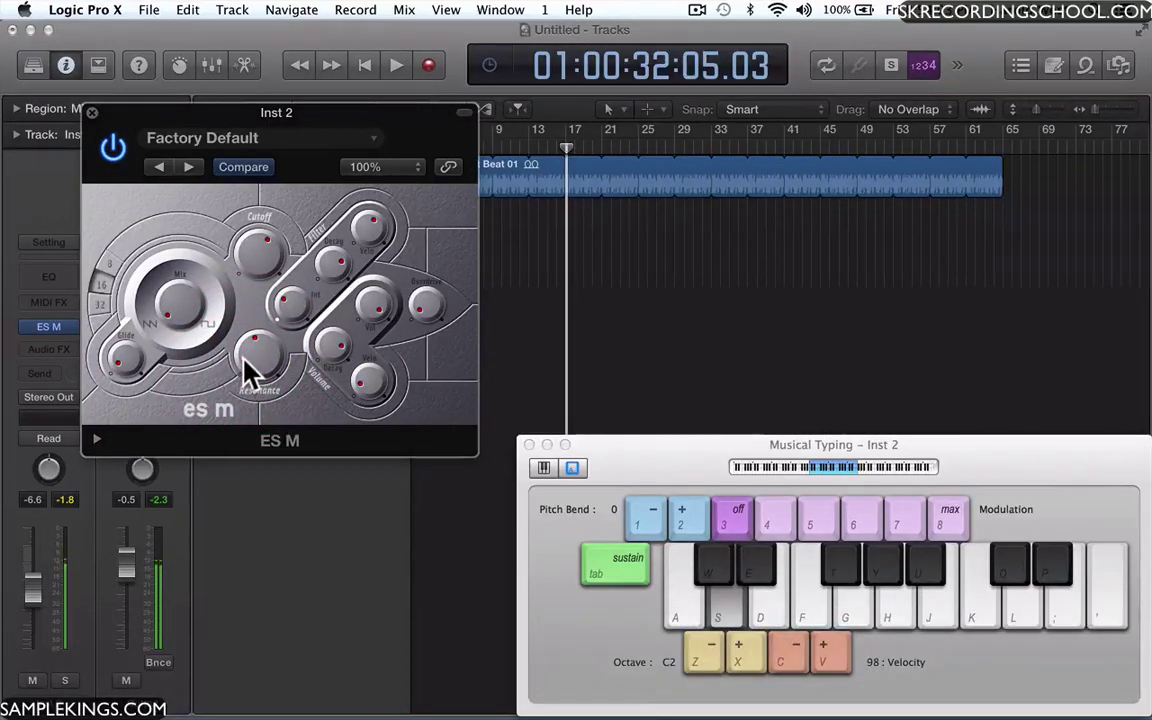
pyautogui.click(250, 368)
pyautogui.moveTo(168, 312); pyautogui.dragTo(170, 307)
pyautogui.press('s')
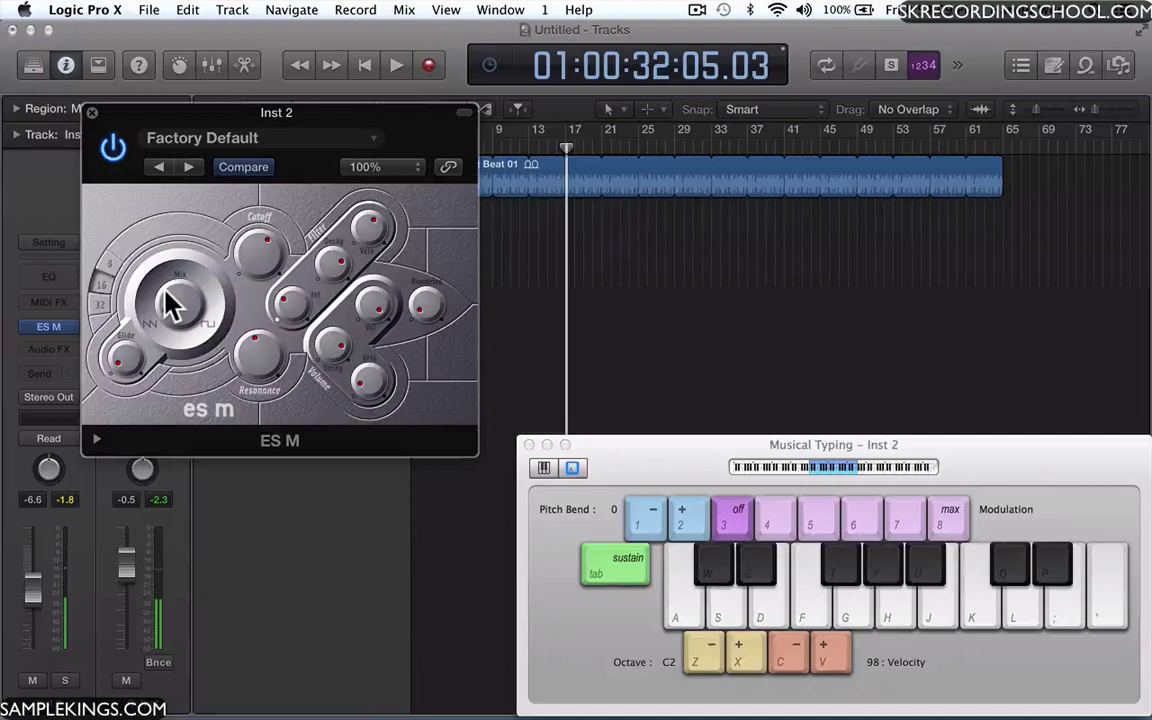
pyautogui.click(91, 112)
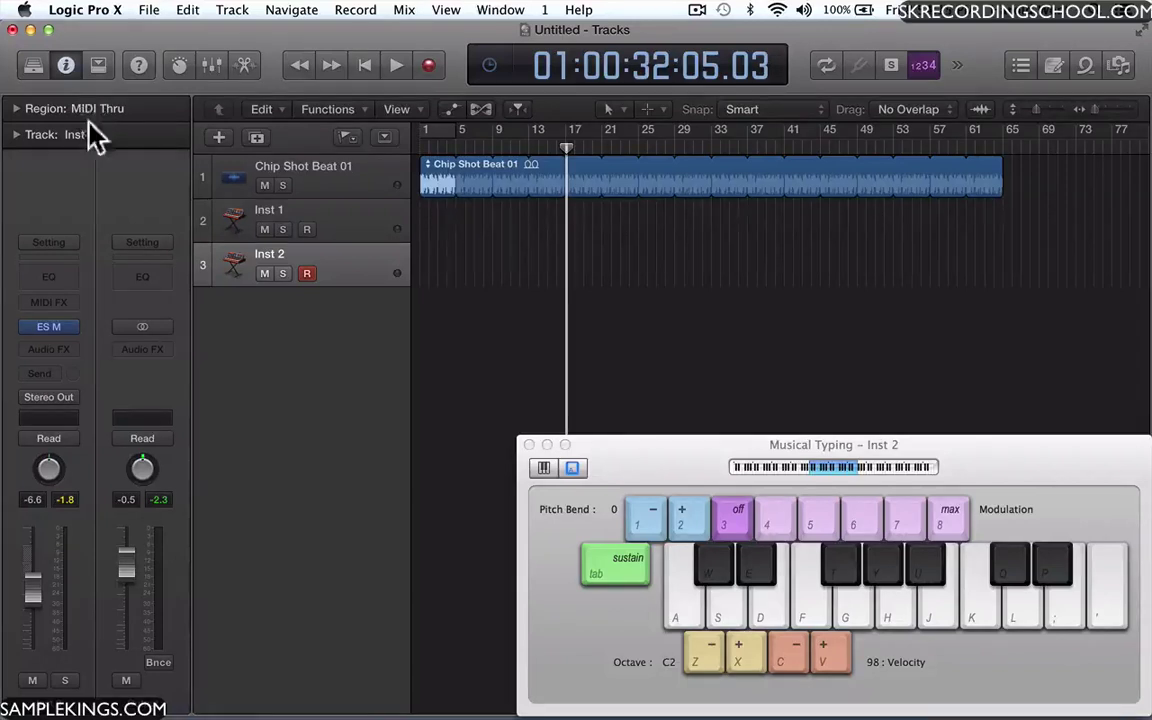
# Insert a Mono->Stereo Stereo Delay as an audio effect on the Inst 2 channel strip
pyautogui.click(67, 346)
pyautogui.moveTo(66, 381)
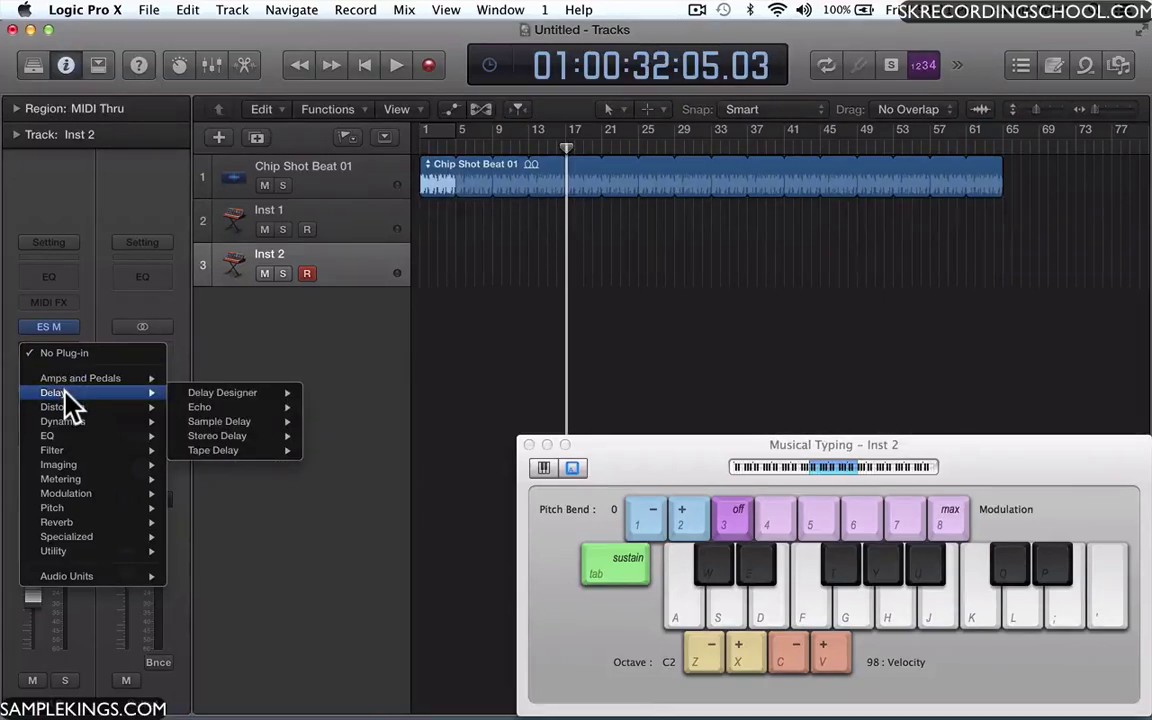
pyautogui.moveTo(204, 441)
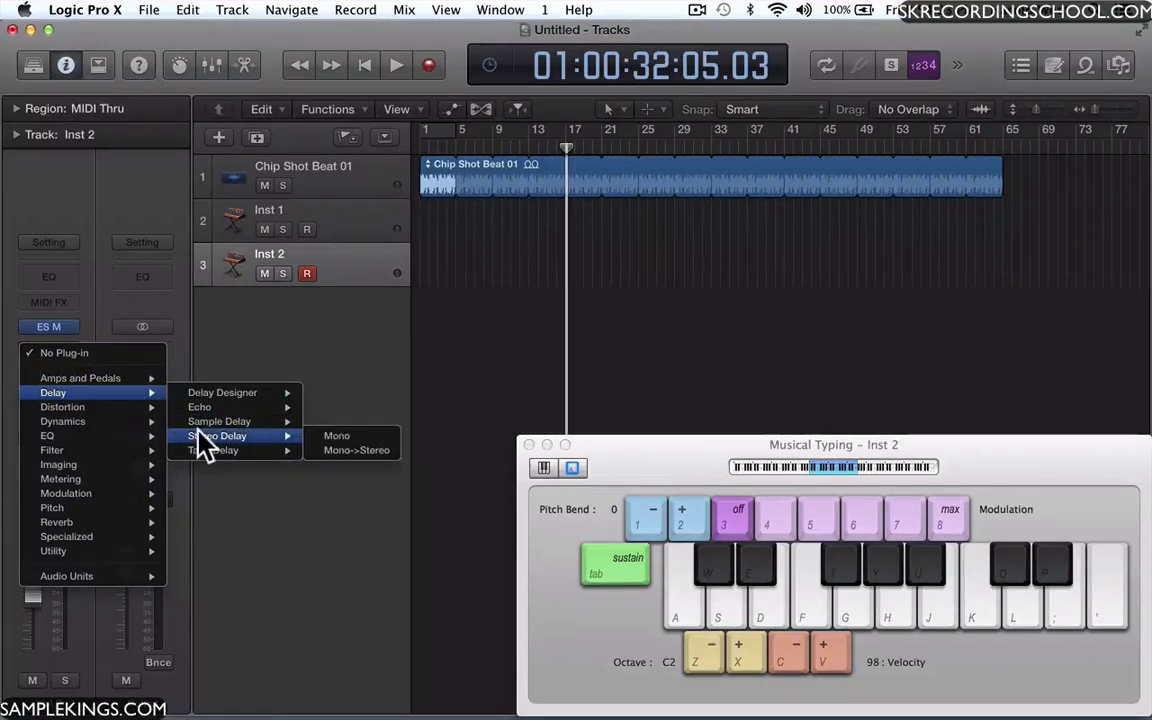
pyautogui.click(340, 458)
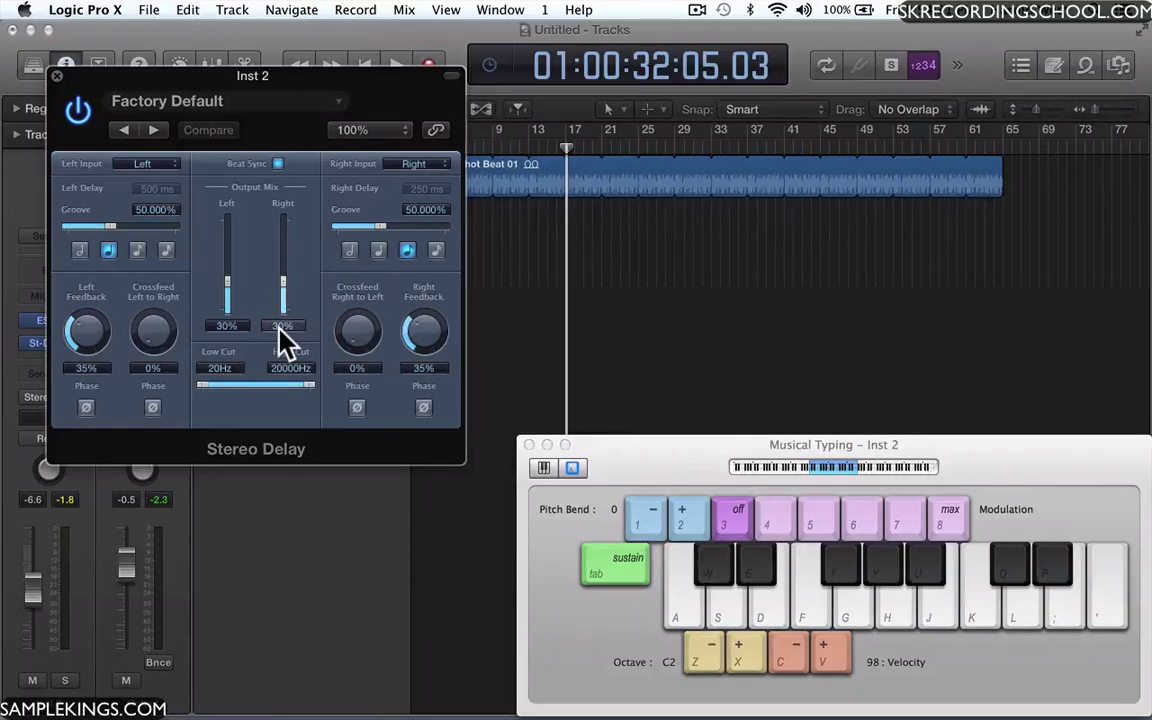
# Play short phrases on Inst 2 to hear the Stereo Delay's default echoes
pyautogui.press('s')
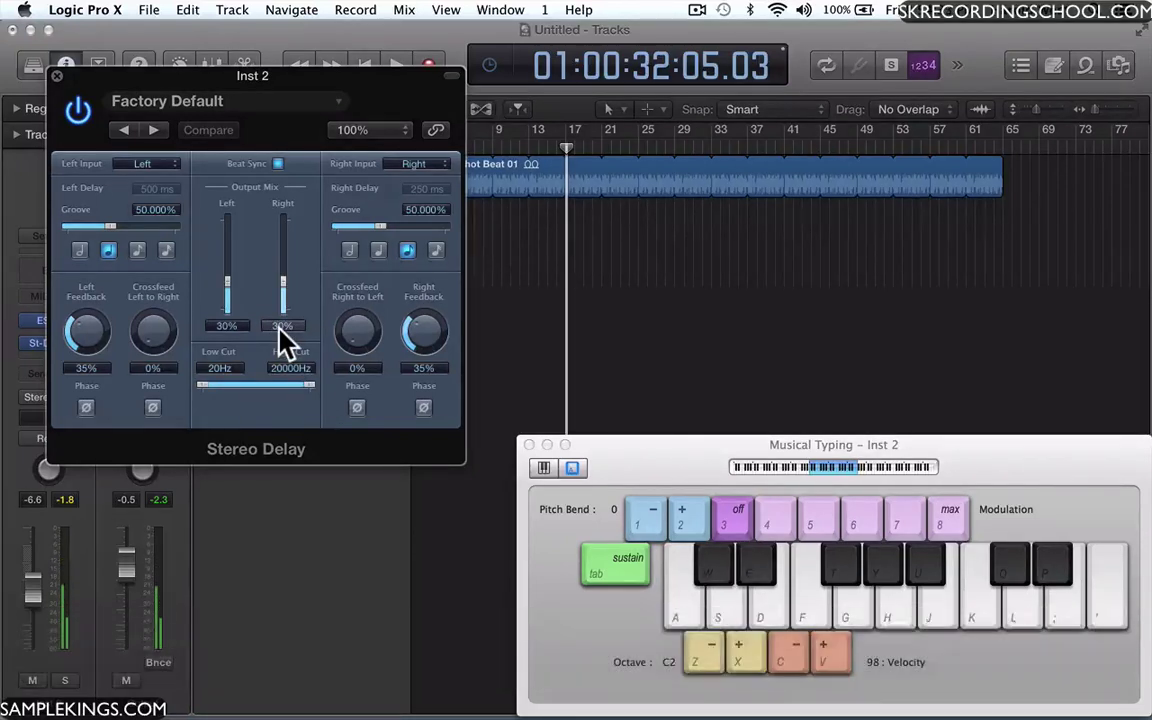
pyautogui.press('d')
pyautogui.press('f')
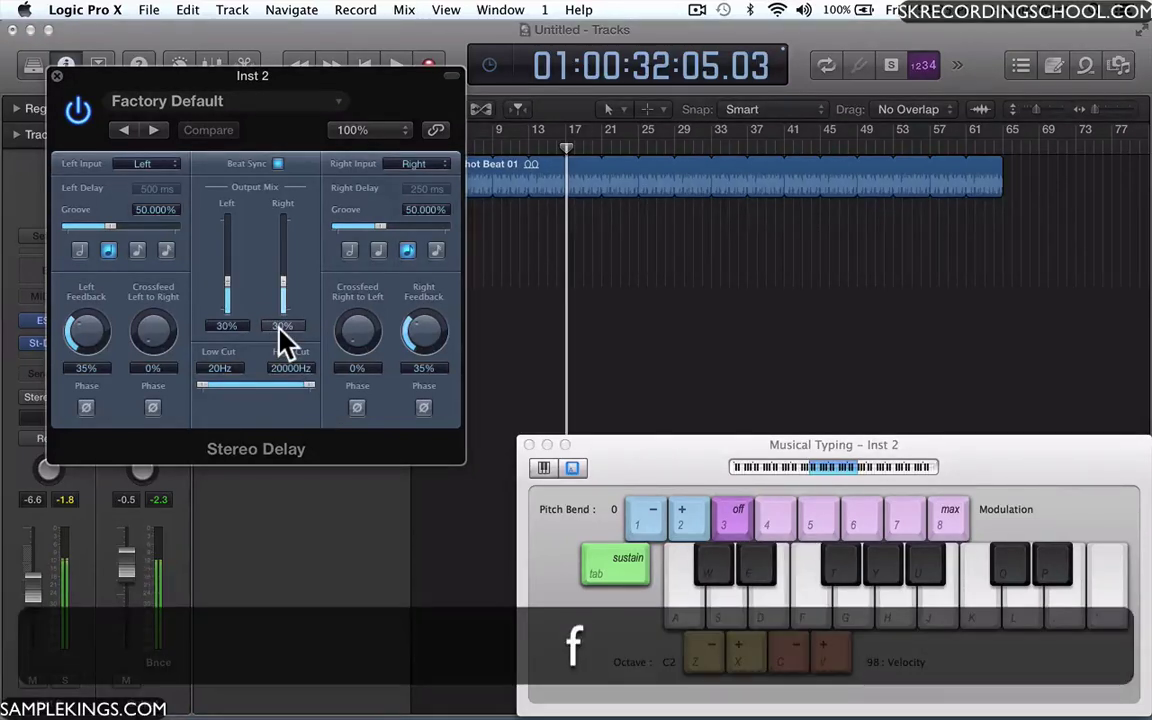
pyautogui.press('d')
pyautogui.press('s')
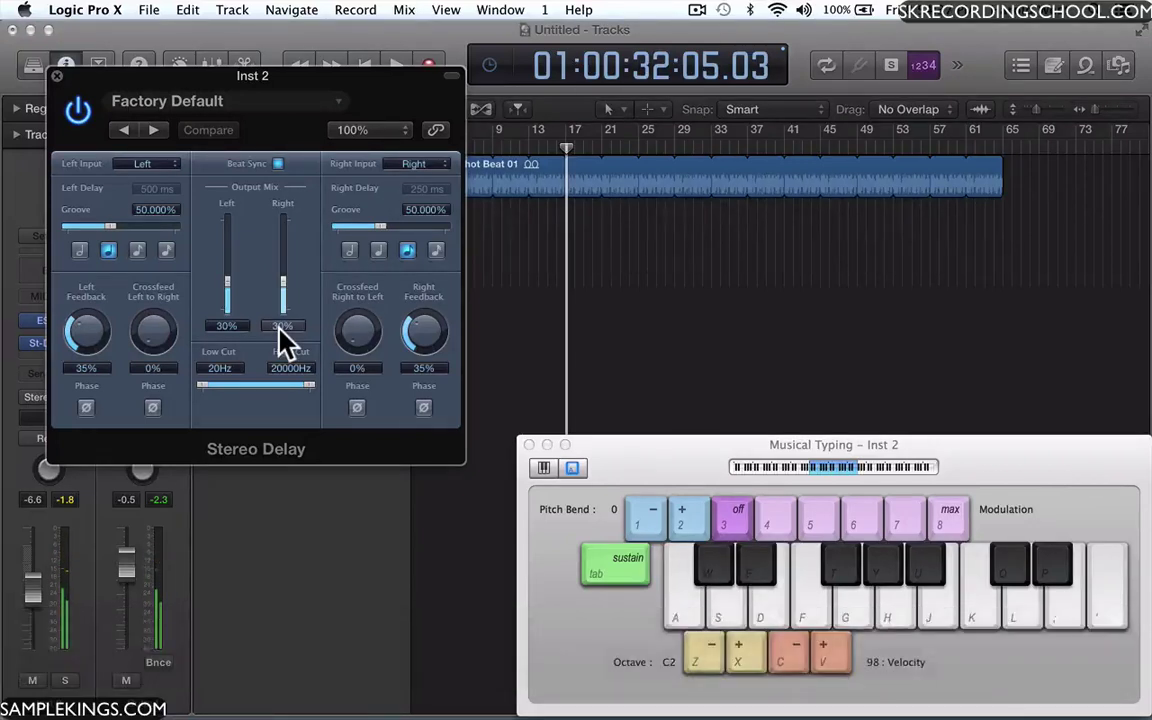
pyautogui.press('s')
pyautogui.press('d')
pyautogui.press('s')
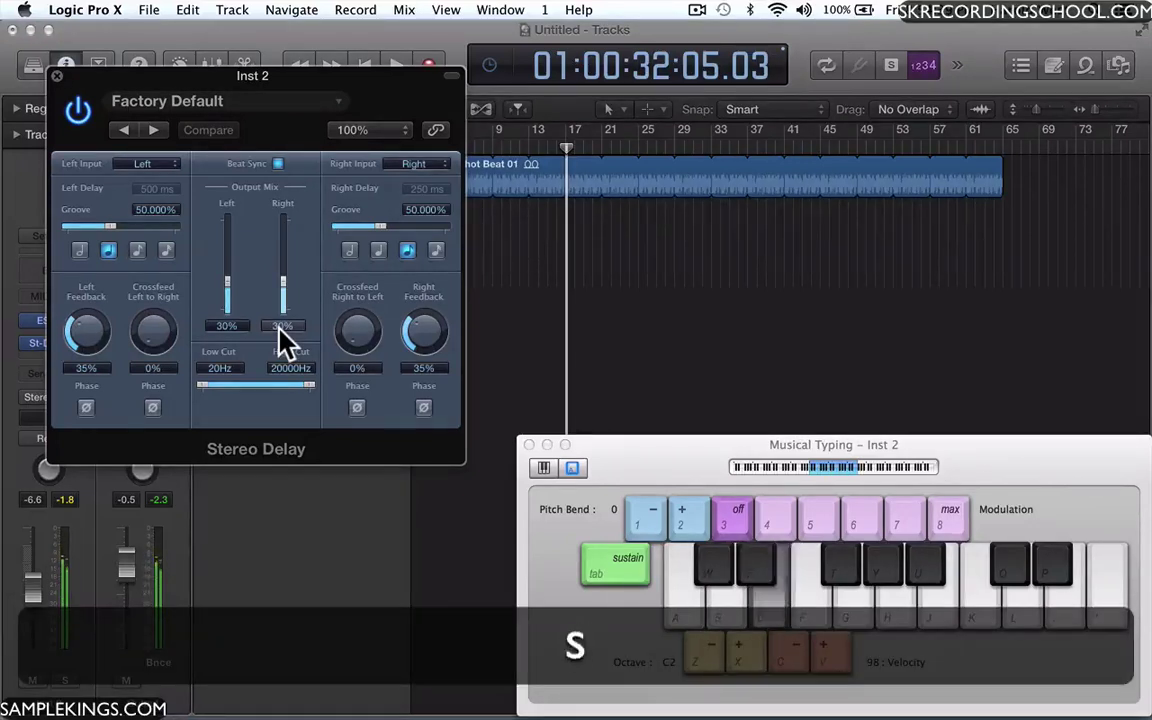
pyautogui.press('d')
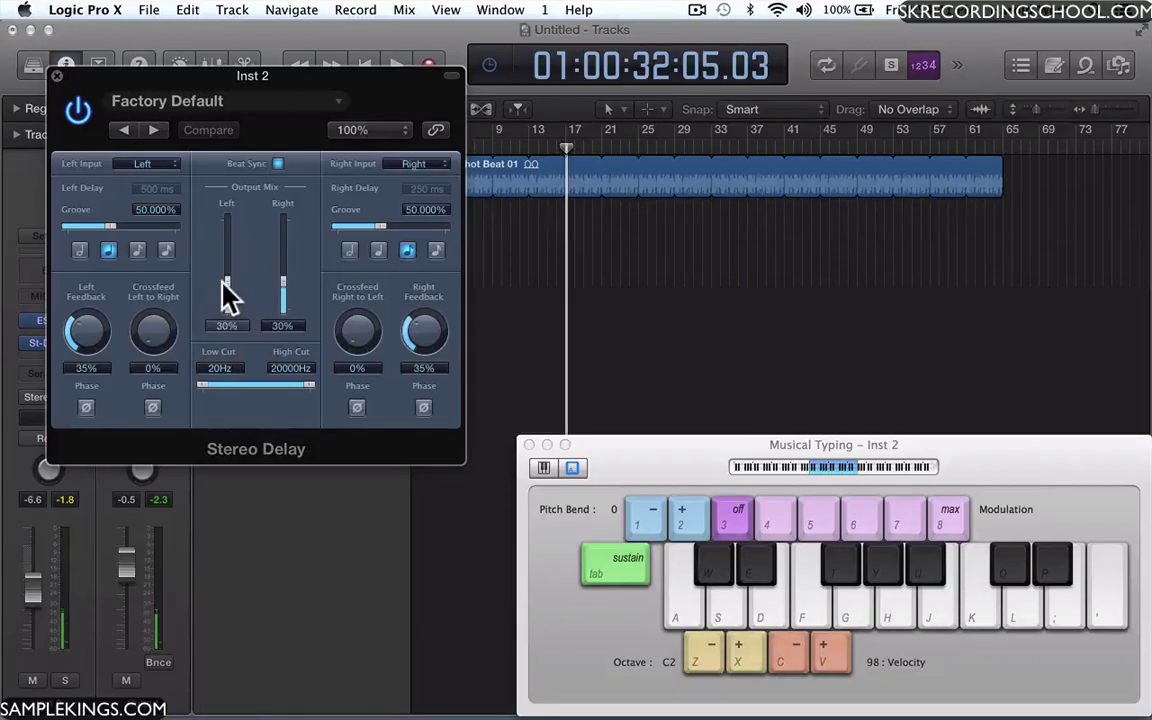
# Set the Stereo Delay's left and right Output Mix to 10% each, and audition the result with a few notes
pyautogui.moveTo(222, 280); pyautogui.dragTo(283, 296)
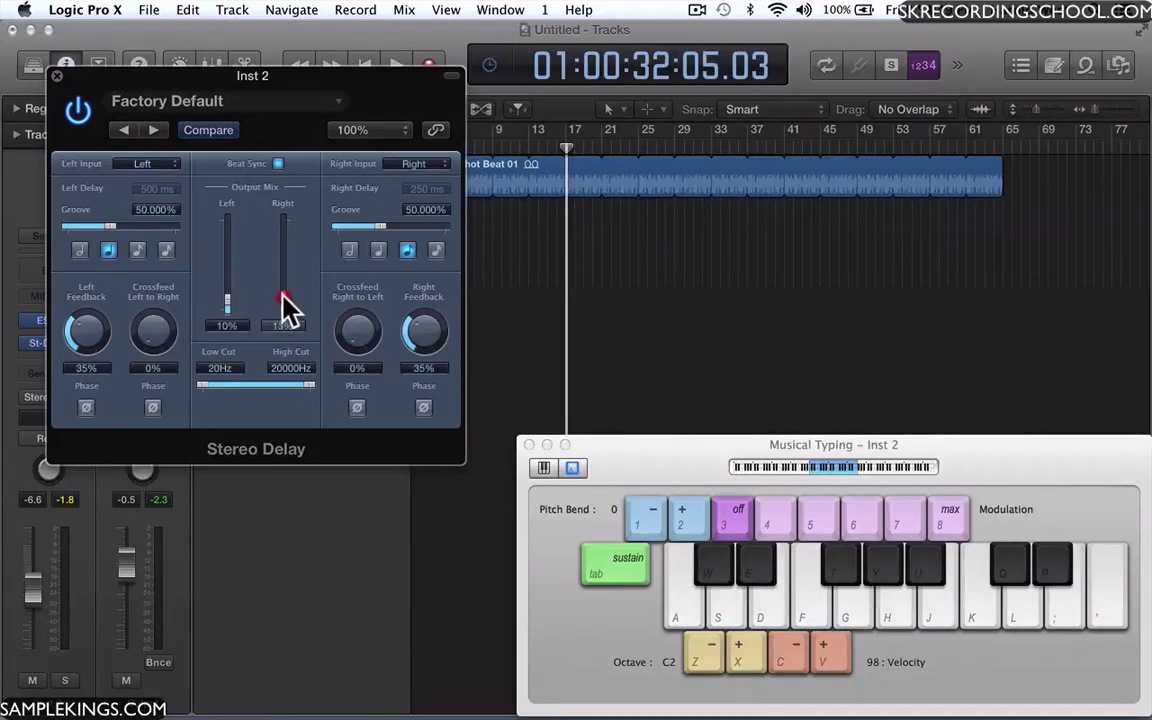
pyautogui.click(283, 308)
pyautogui.press('a')
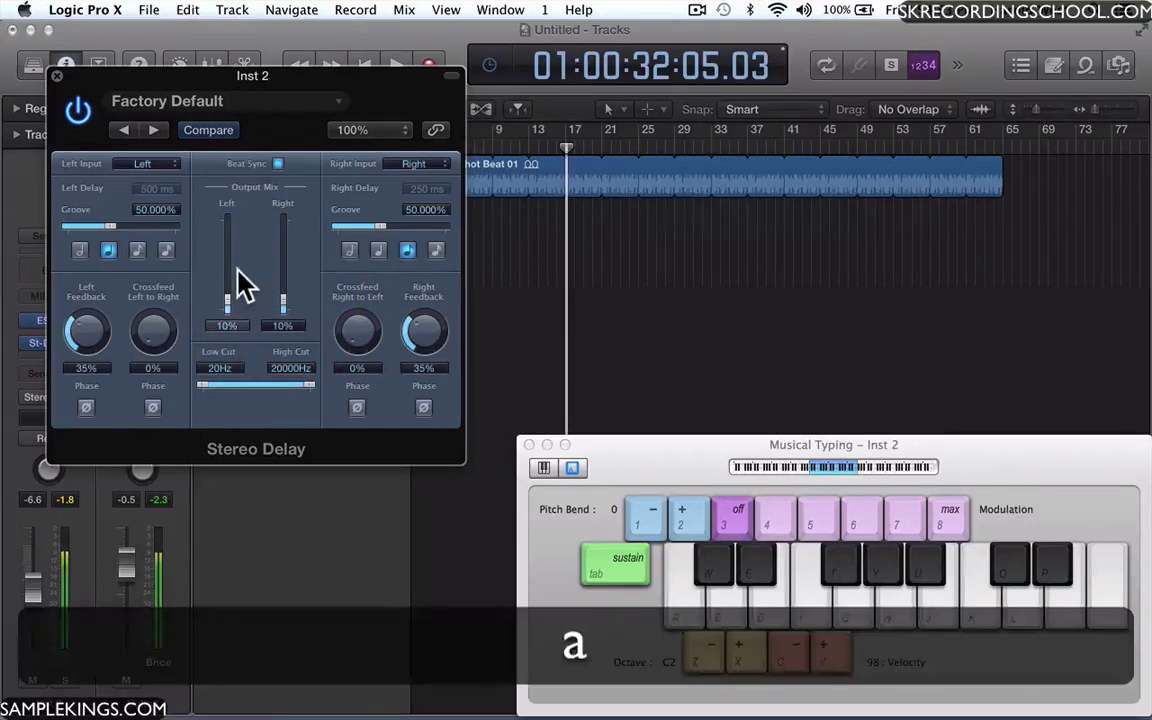
pyautogui.press('s')
pyautogui.press('d')
pyautogui.press('a')
pyautogui.press('s')
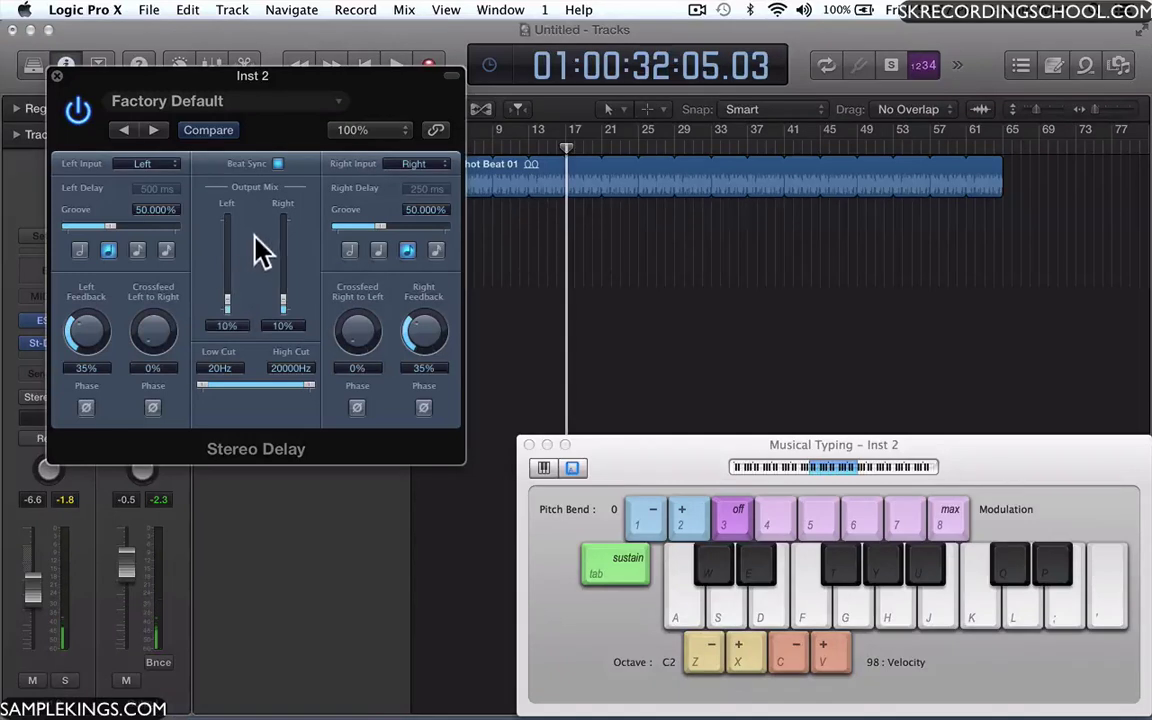
# Lower the Stereo Delay's Left Feedback to about 14% and audition the echoes with short phrases
pyautogui.moveTo(76, 322); pyautogui.dragTo(98, 362)
pyautogui.press('a')
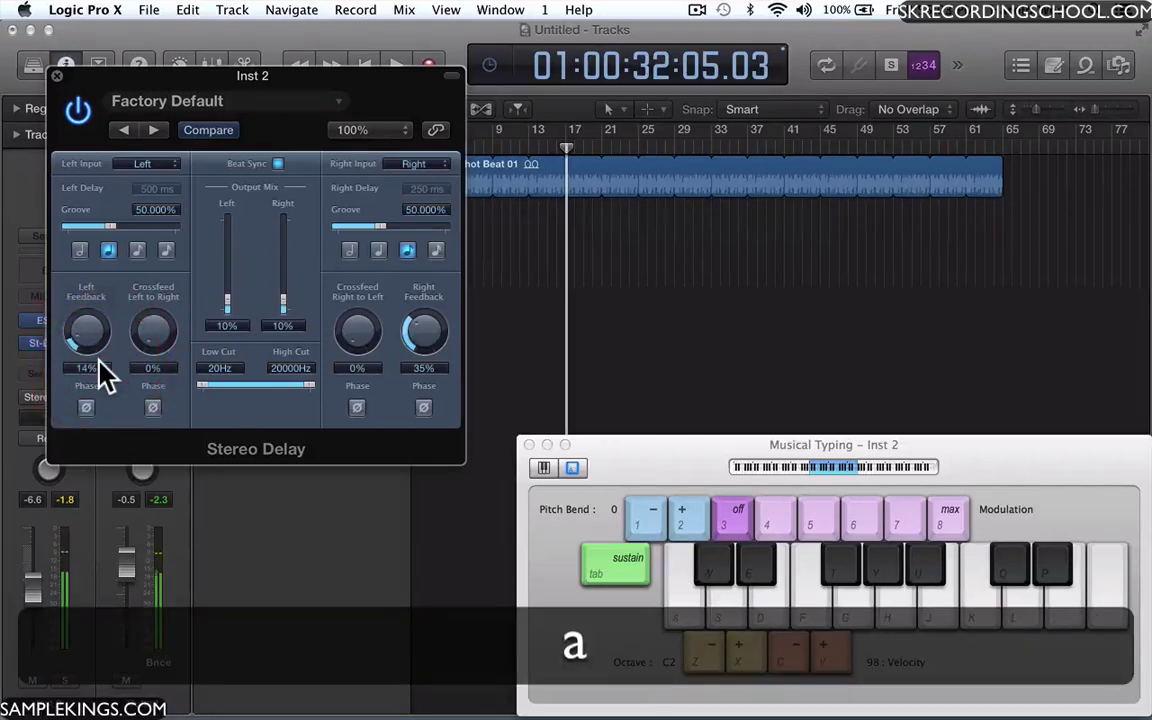
pyautogui.press('s')
pyautogui.press('d')
pyautogui.press('s')
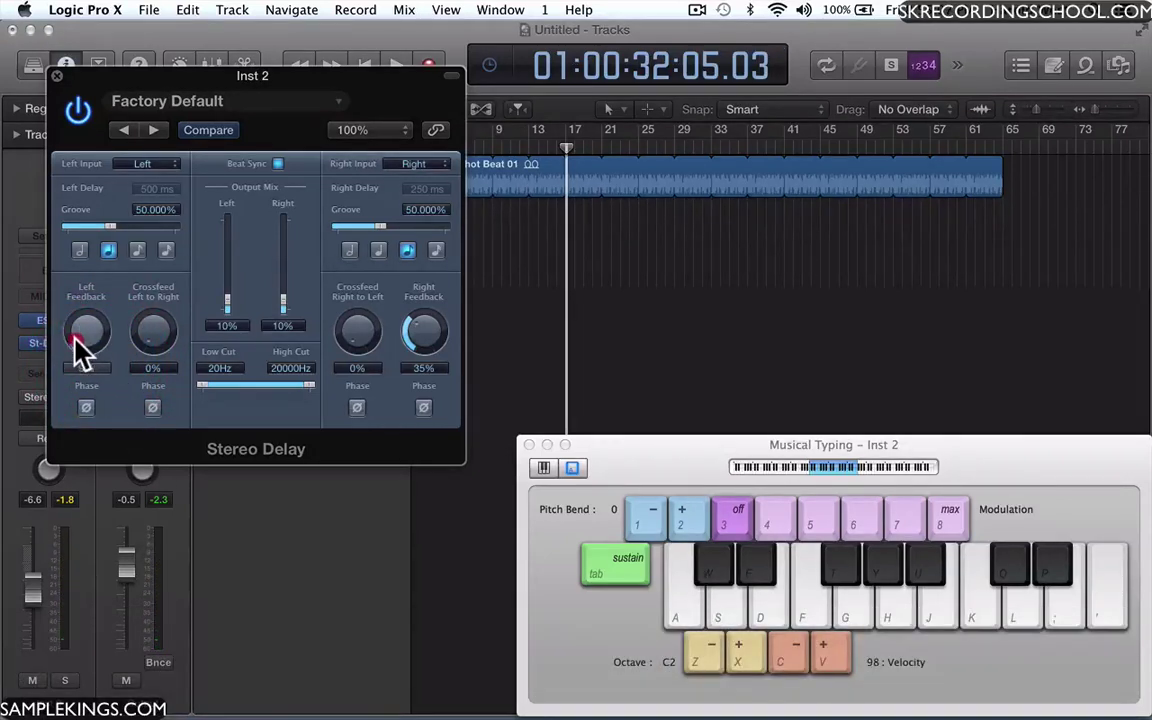
pyautogui.press('s')
pyautogui.press('d')
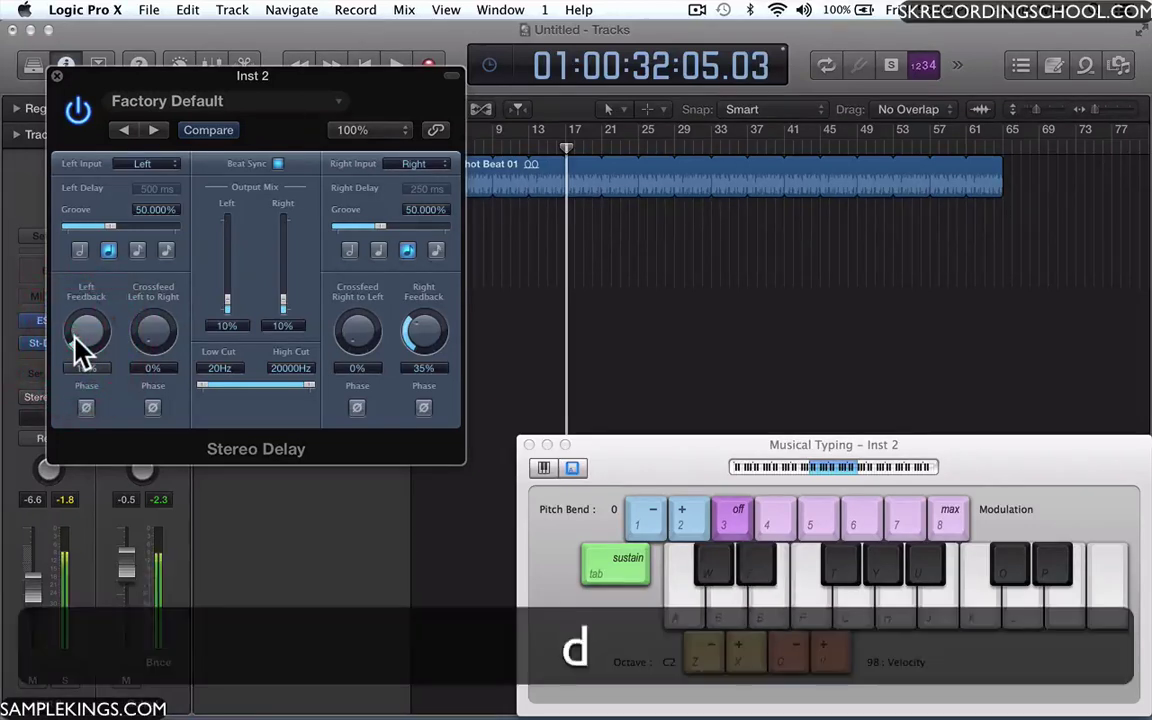
pyautogui.press('s')
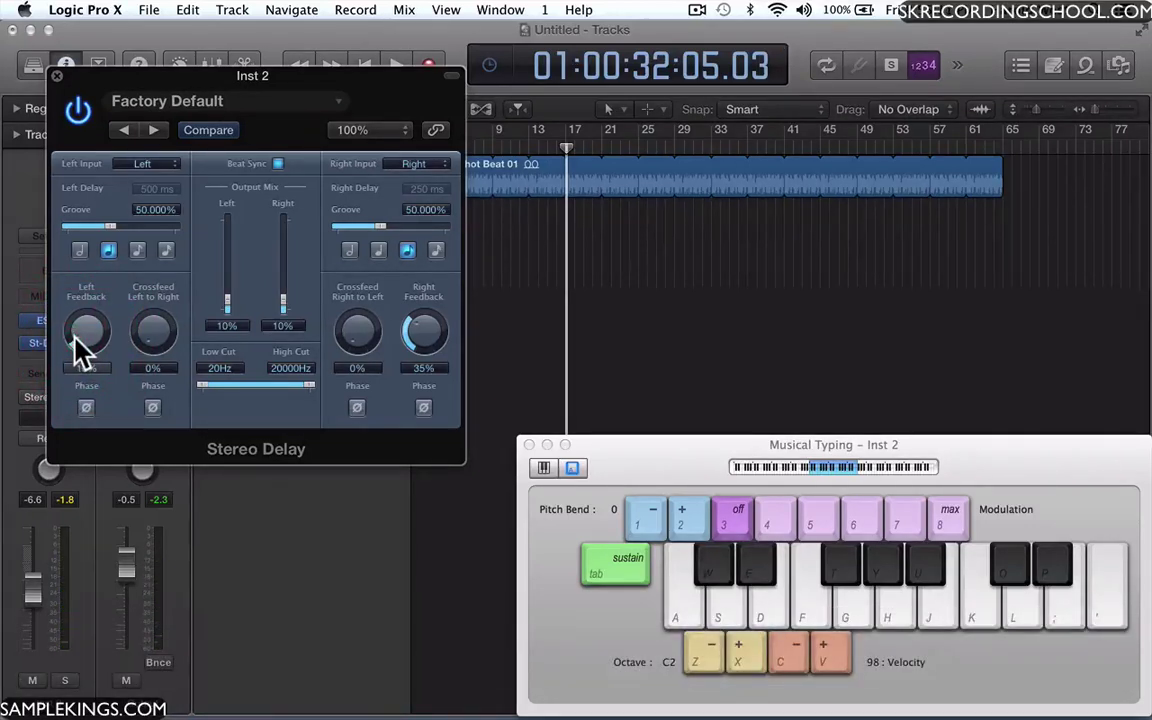
# Close the Stereo Delay window and insert a stereo AutoFilter after it on the Inst 2 channel strip
pyautogui.click(56, 76)
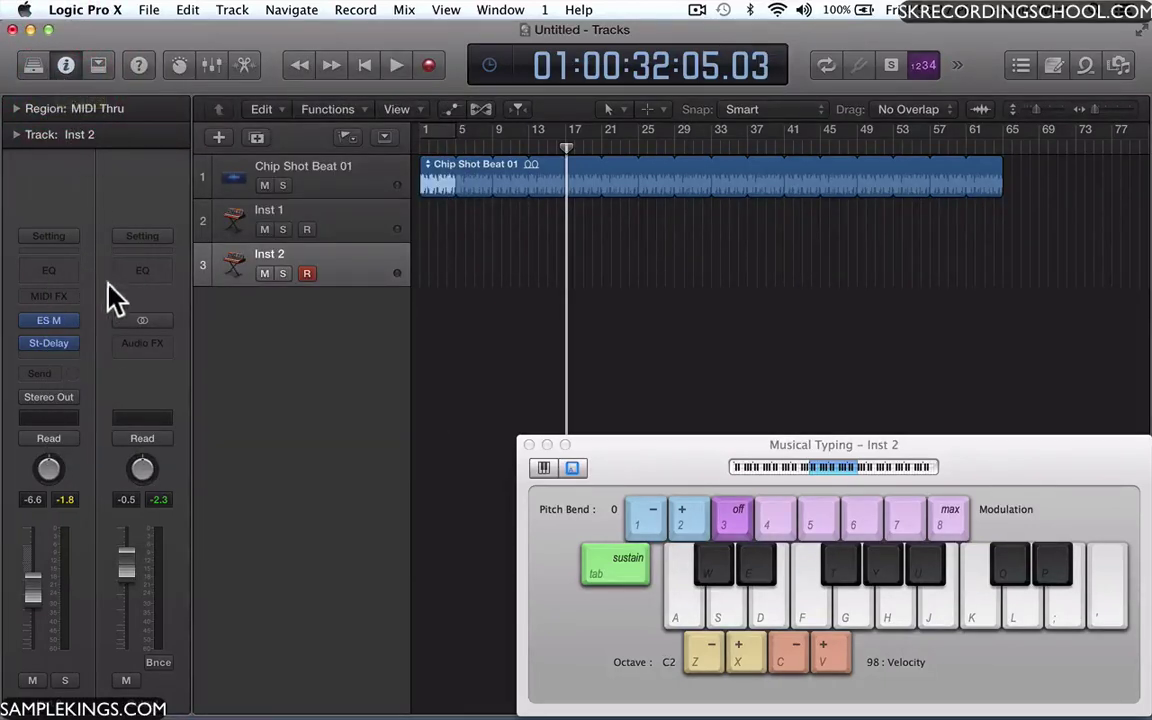
pyautogui.click(67, 357)
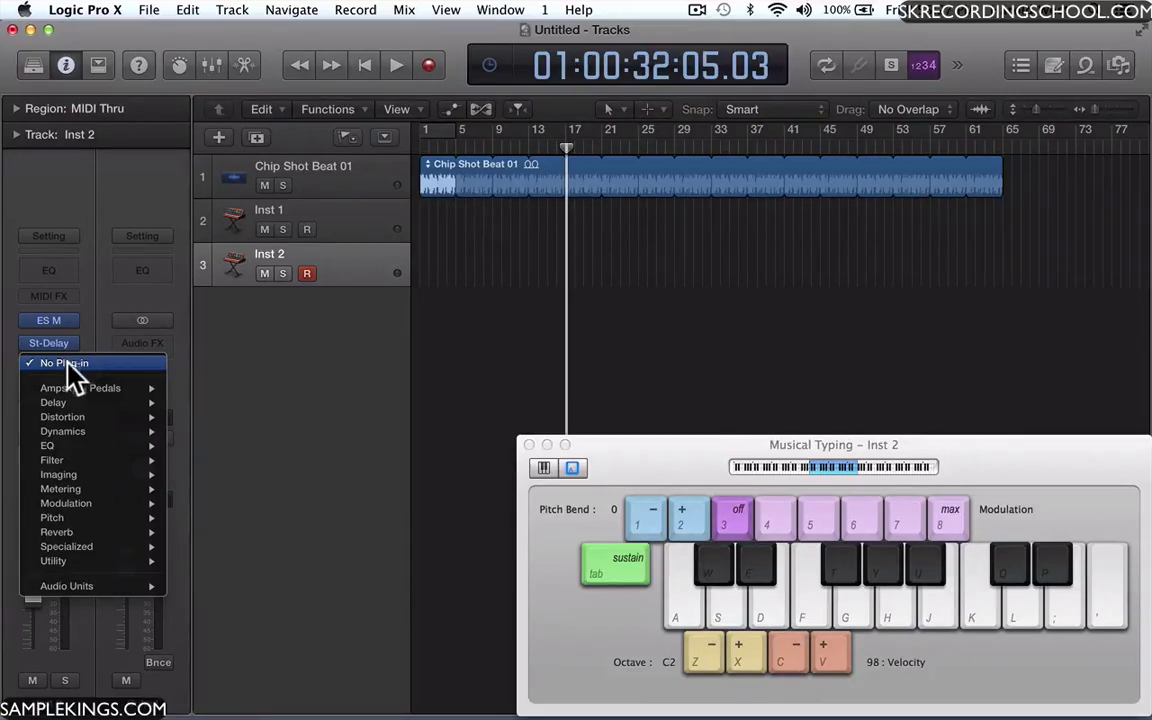
pyautogui.moveTo(71, 452)
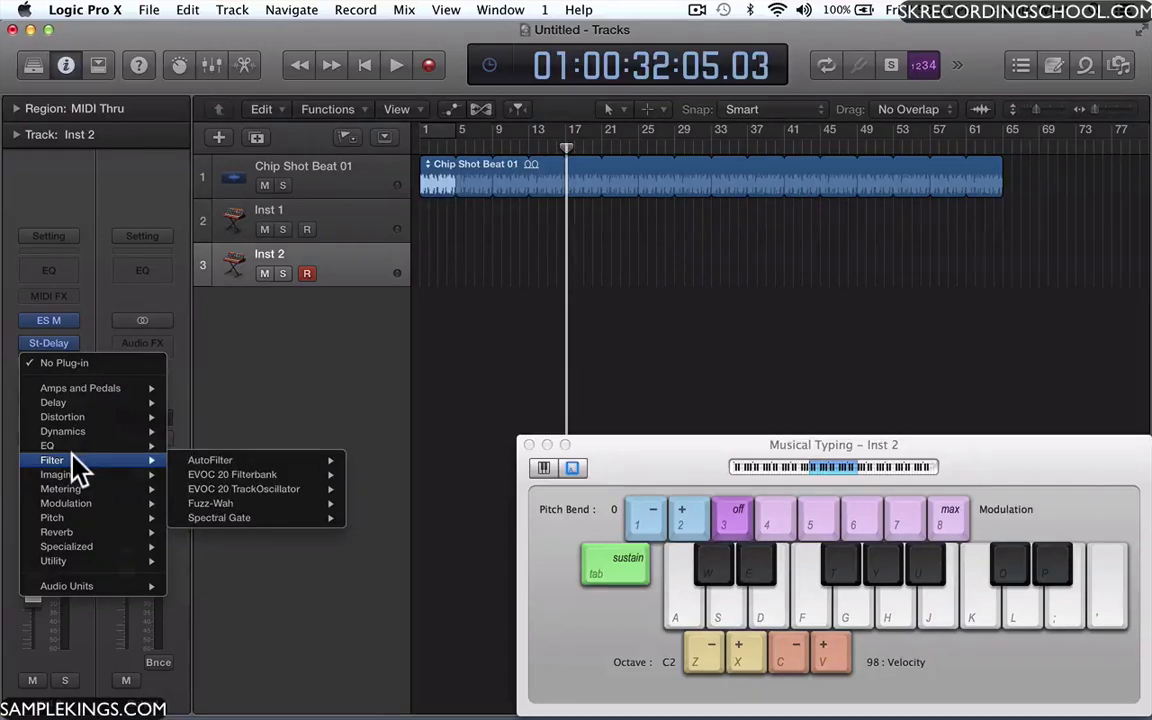
pyautogui.moveTo(192, 456)
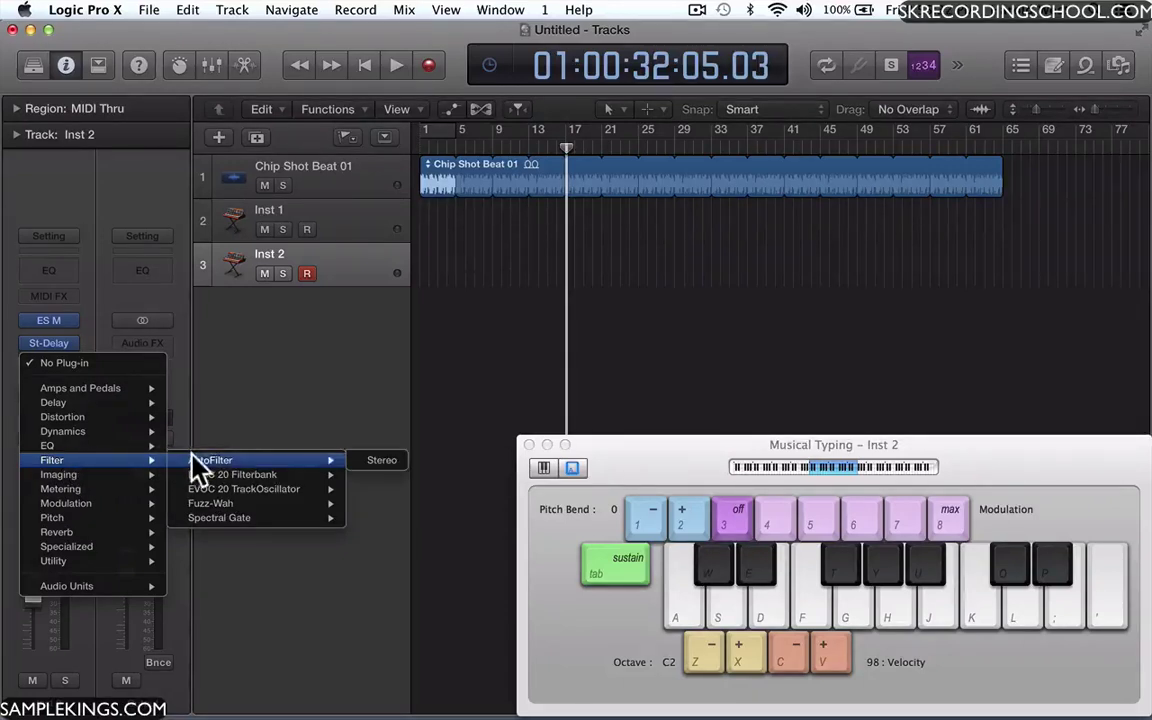
pyautogui.click(380, 470)
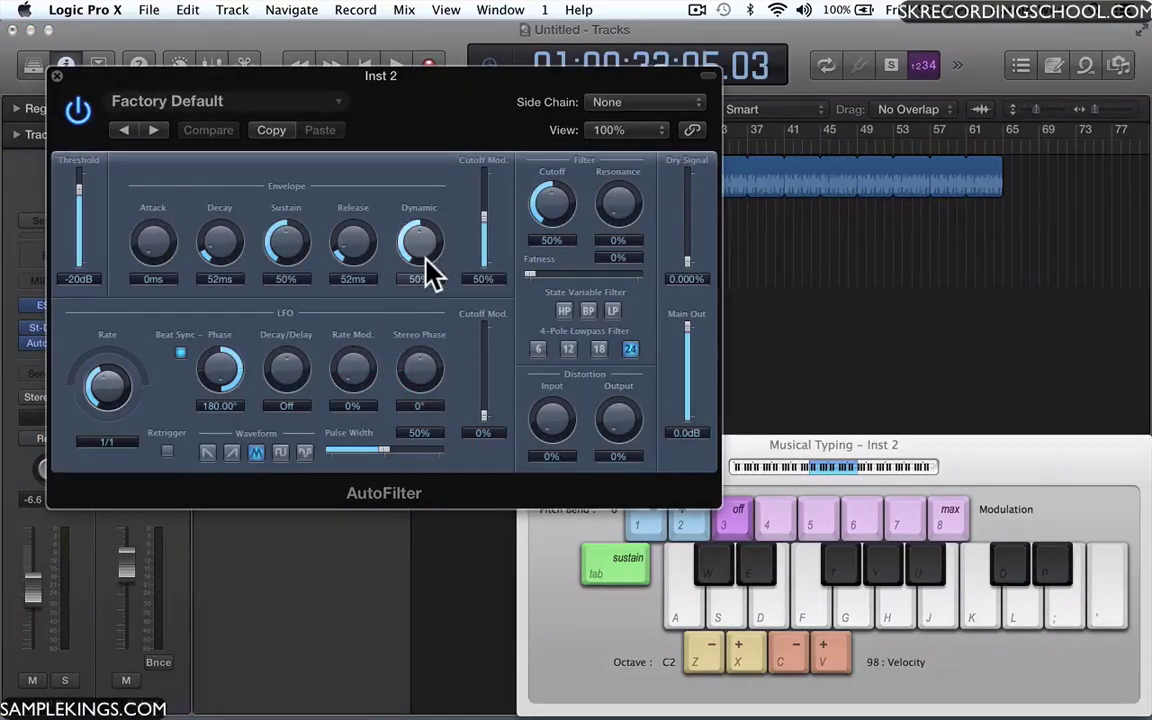
# Load the Always Rising Filter preset in the Inst 2 AutoFilter and audition it with short phrases
pyautogui.click(335, 106)
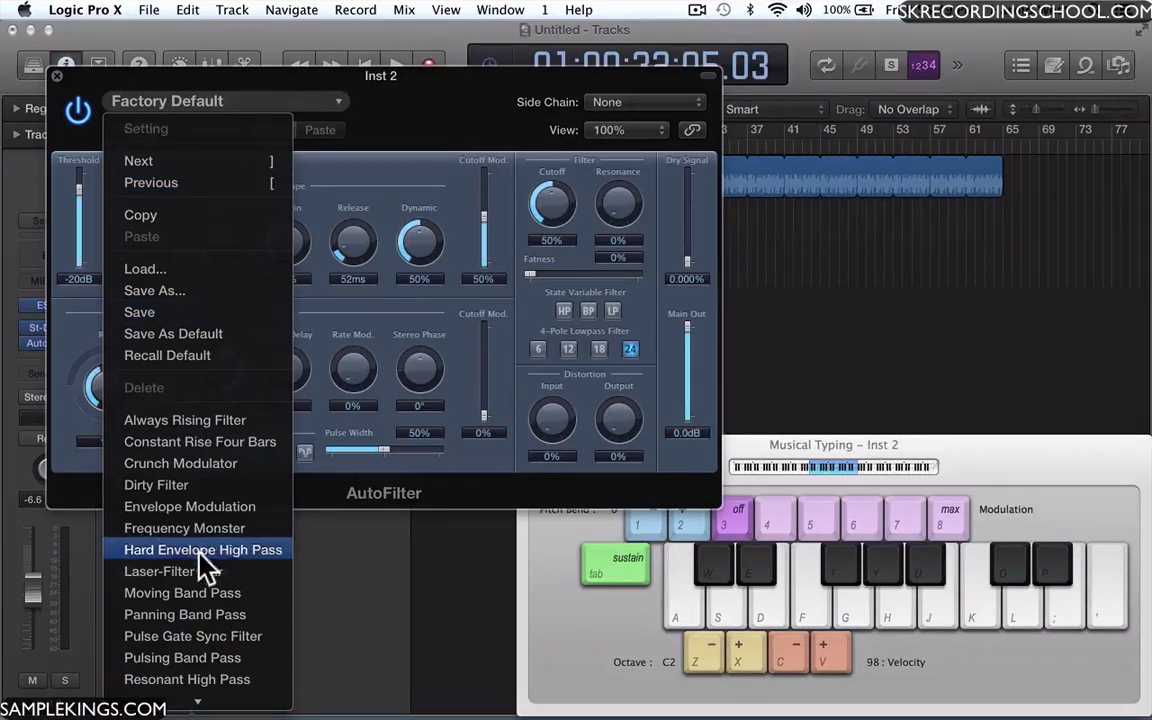
pyautogui.moveTo(197, 700)
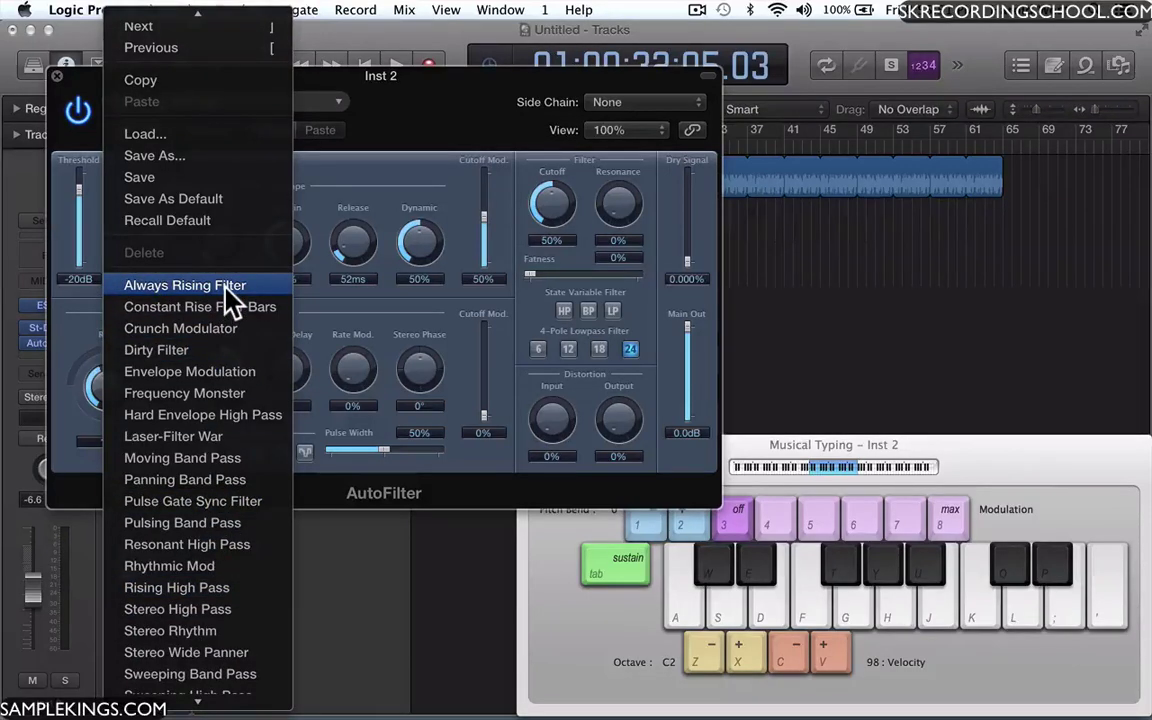
pyautogui.click(225, 287)
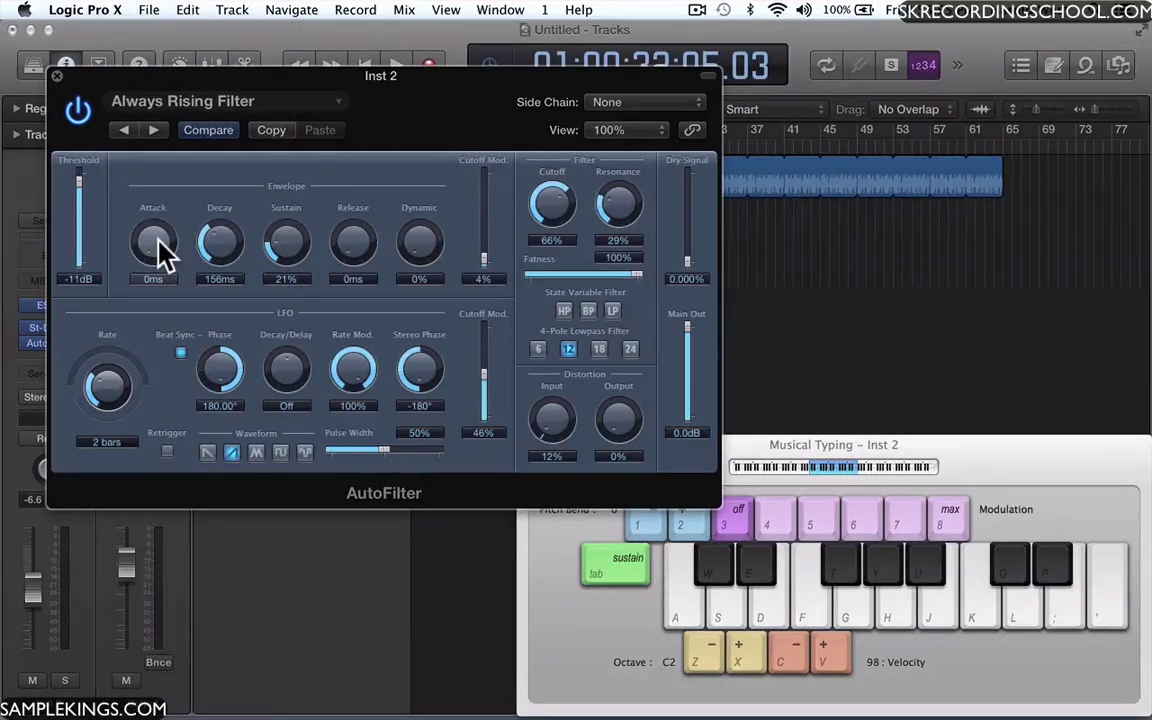
pyautogui.press('d')
pyautogui.press('s')
pyautogui.press('d')
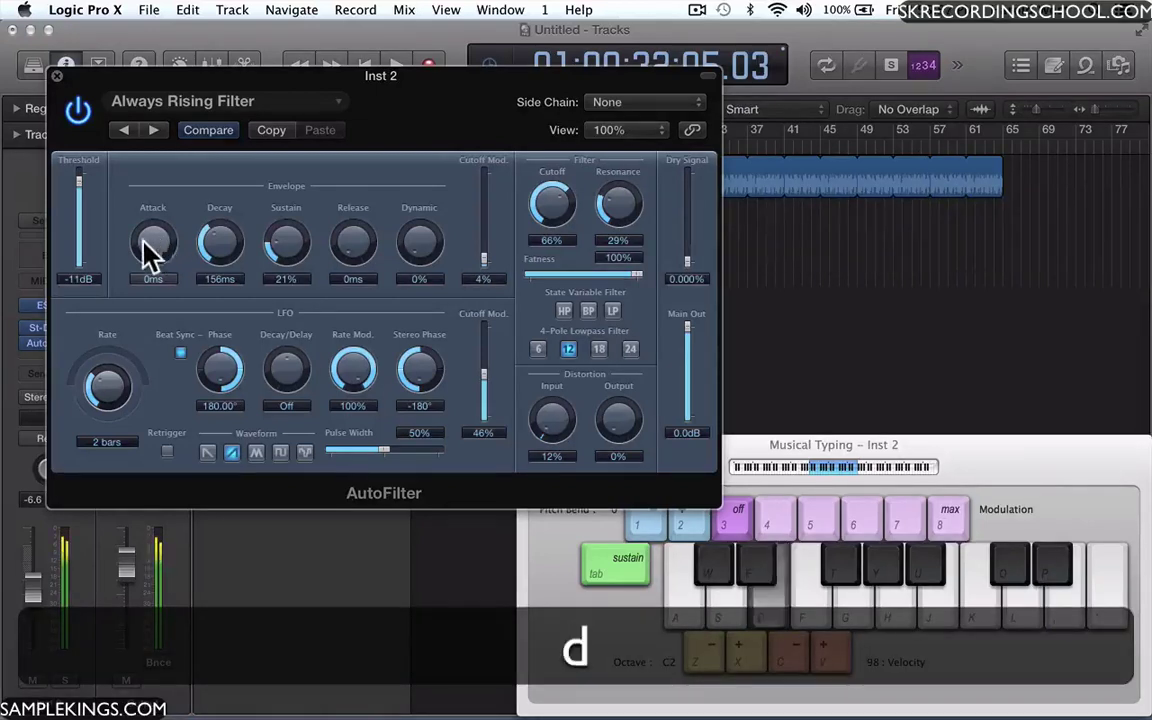
pyautogui.press('d')
pyautogui.press('f')
pyautogui.press('d')
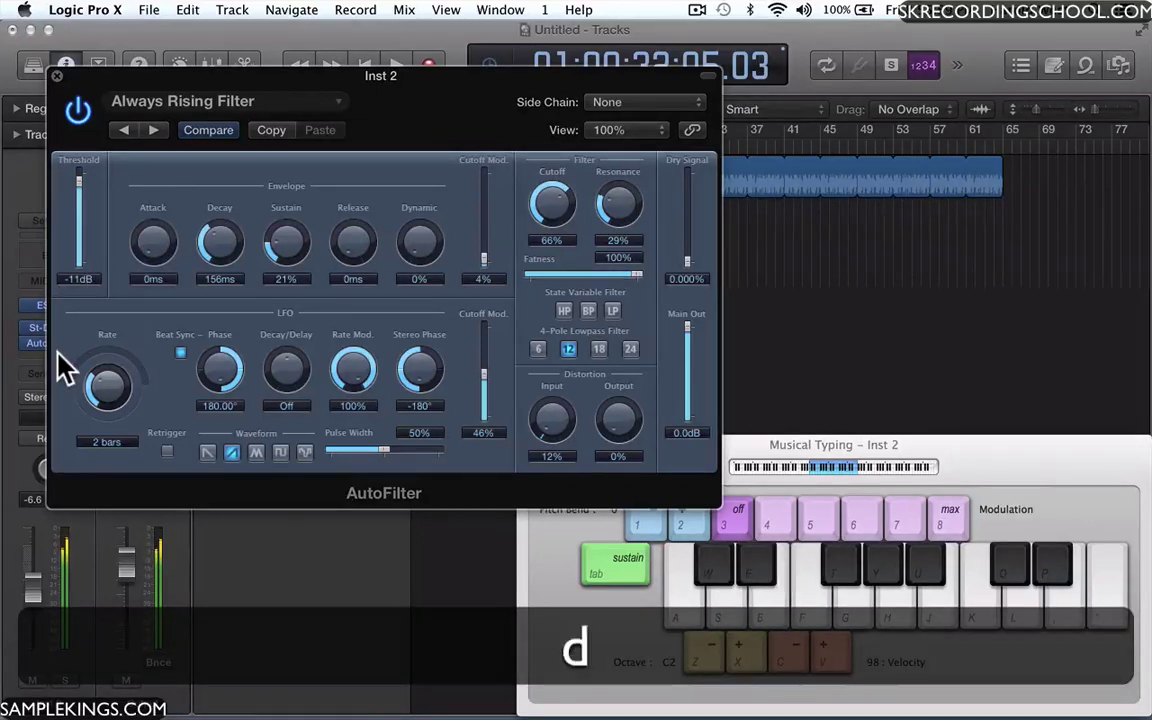
# Lower the Inst 2 channel volume to about -14 dB and audition the filtered bass with short phrases
pyautogui.moveTo(30, 588); pyautogui.dragTo(32, 600)
pyautogui.press('d')
pyautogui.press('s')
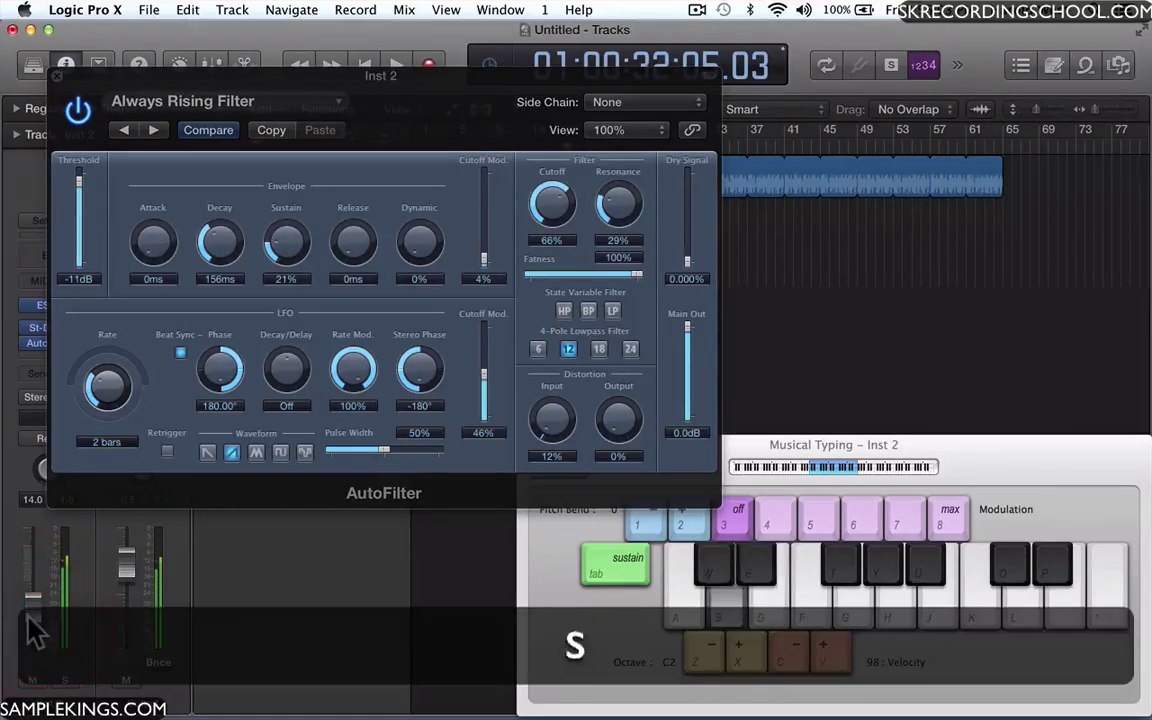
pyautogui.press('d')
pyautogui.press('s')
pyautogui.press('a')
pyautogui.press('a')
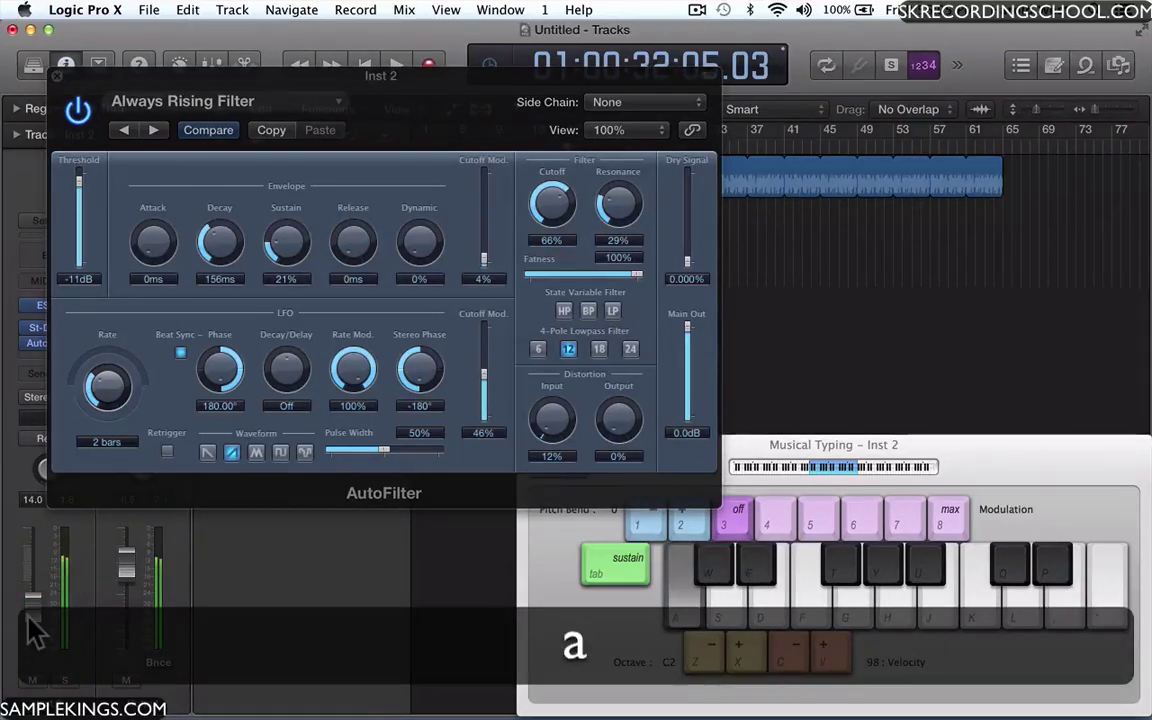
pyautogui.press('j')
pyautogui.press('g')
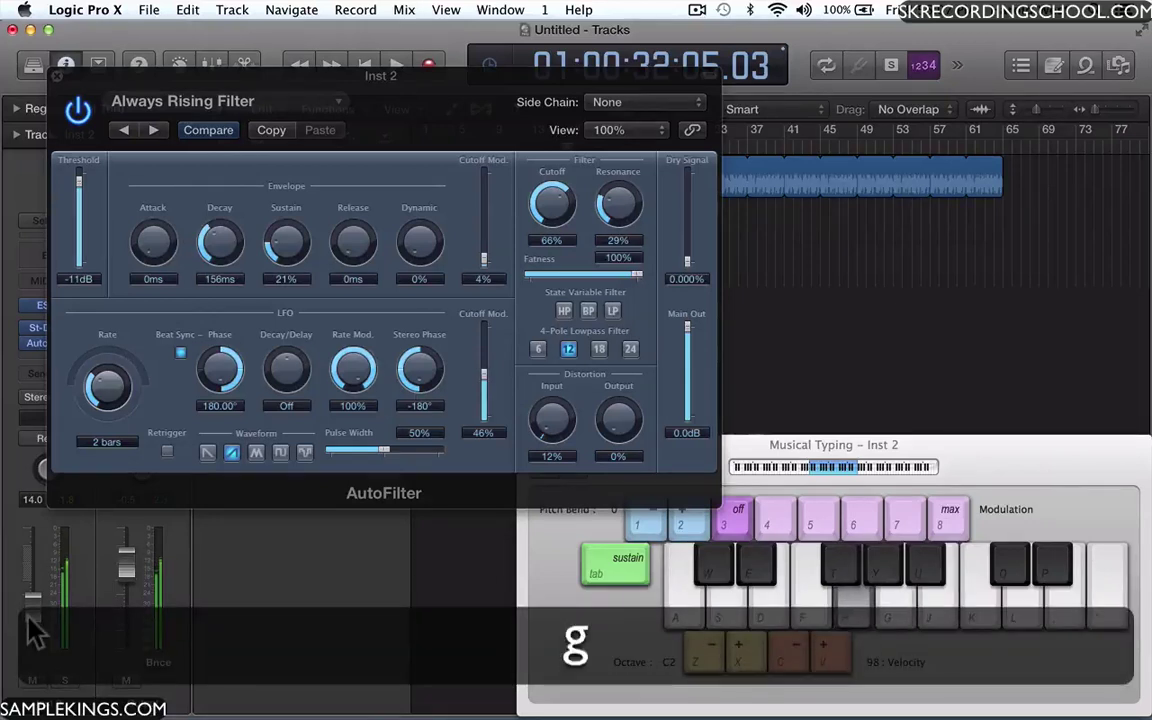
pyautogui.press('f')
pyautogui.press('a')
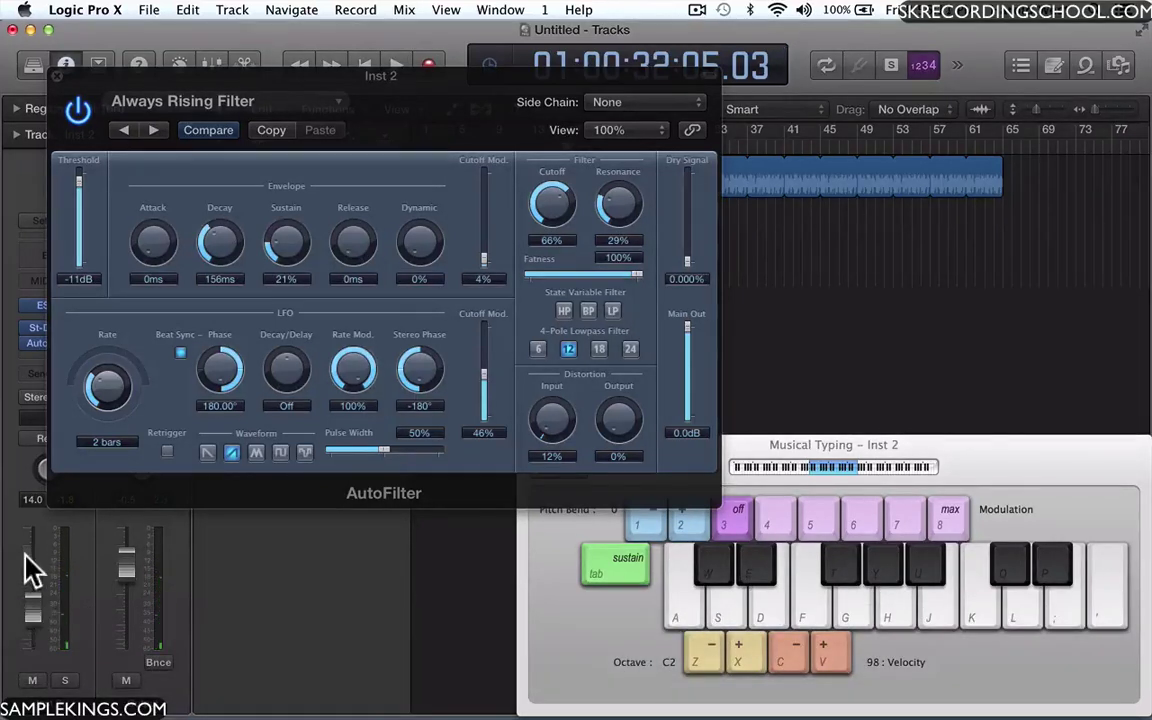
# Lower the AutoFilter's Threshold and close its window
pyautogui.click(72, 180)
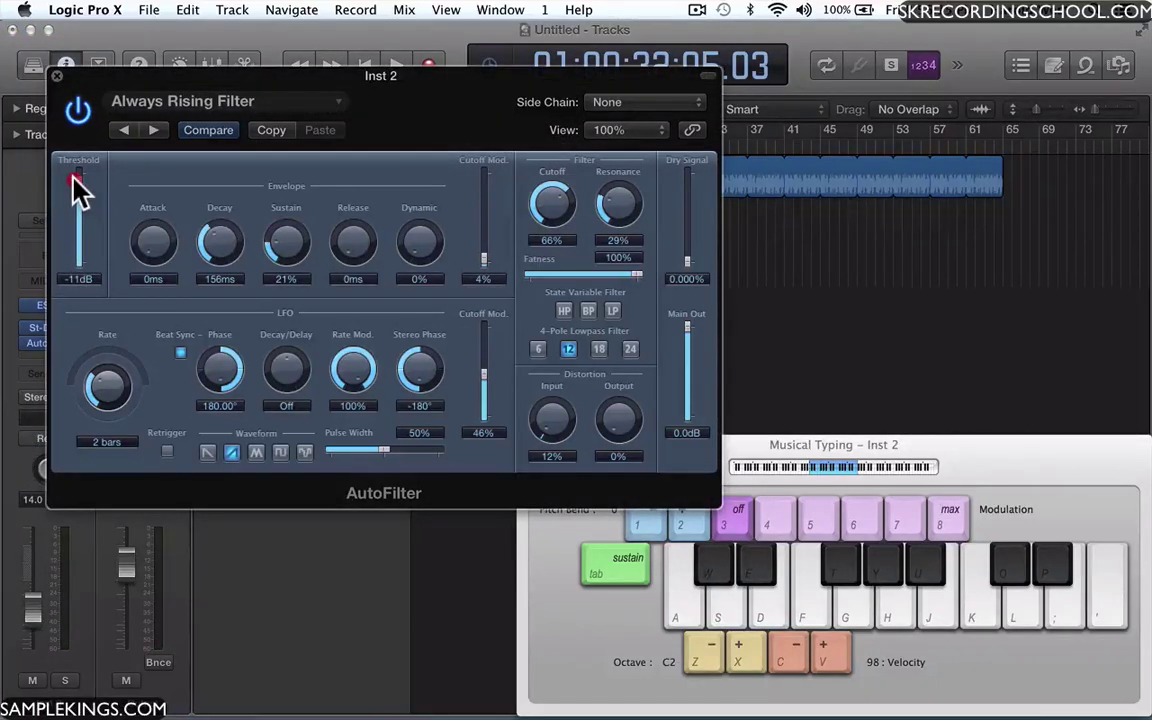
pyautogui.moveTo(72, 185); pyautogui.dragTo(80, 216)
pyautogui.click(57, 76)
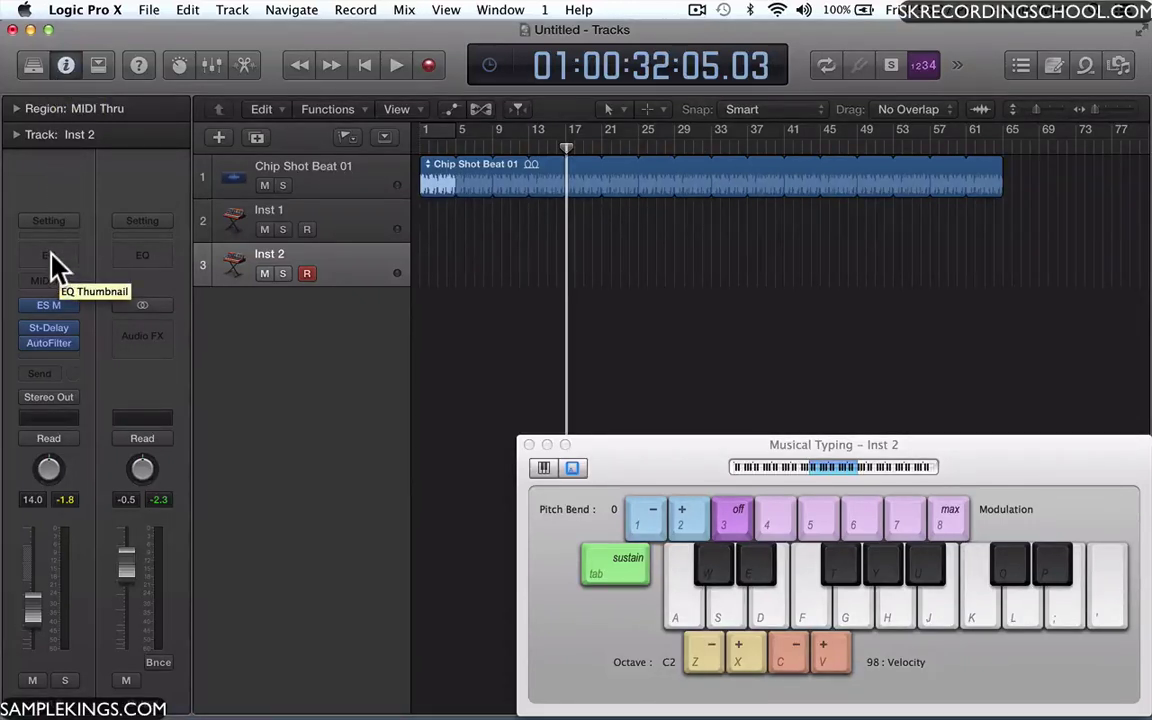
# Select the Inst 2 track, show the Library, and move the Musical Typing window away from the channel strips
pyautogui.click(327, 258)
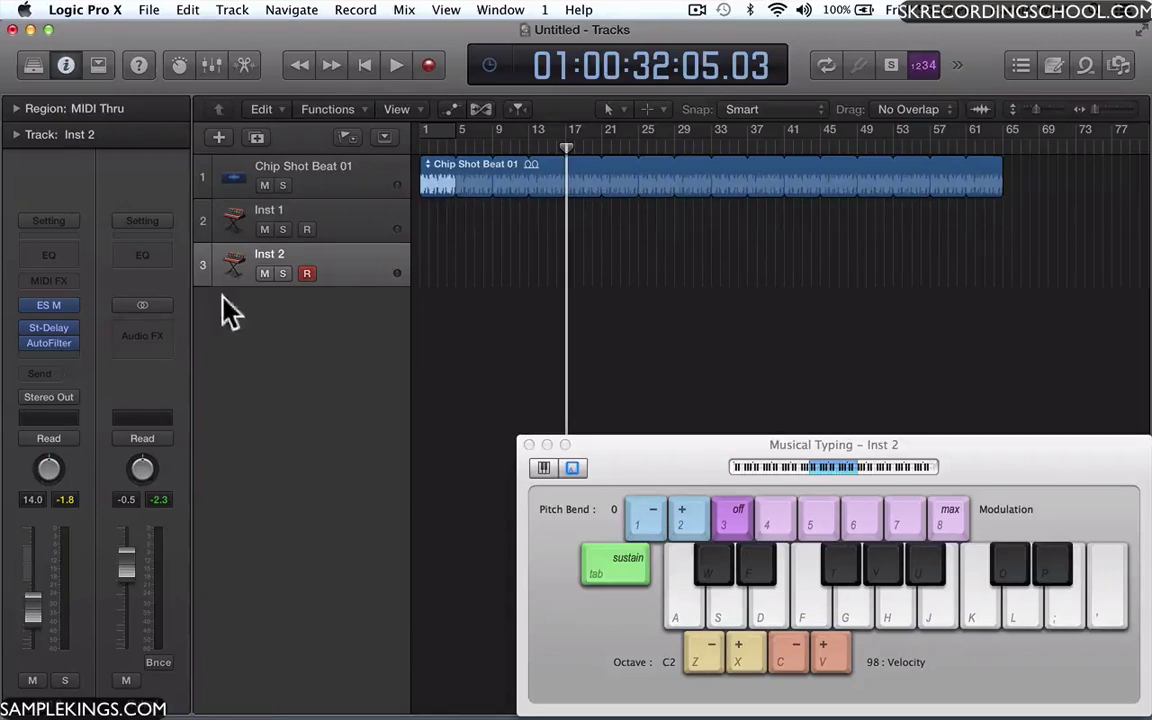
pyautogui.click(342, 265)
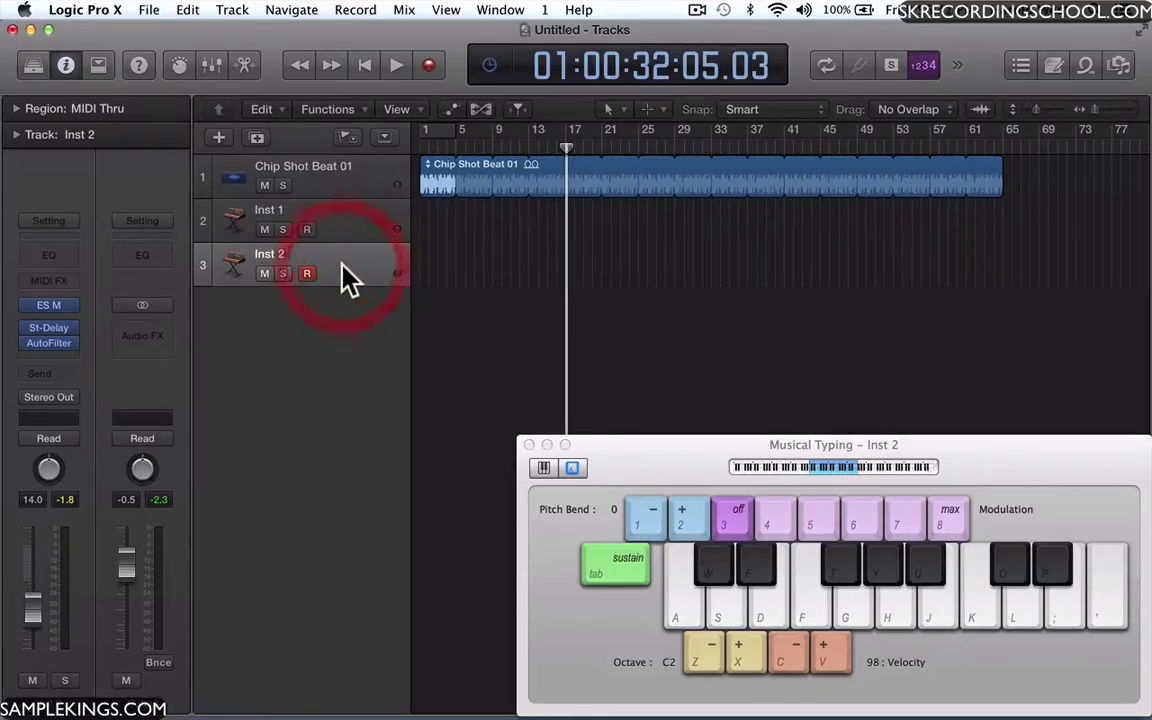
pyautogui.click(29, 70)
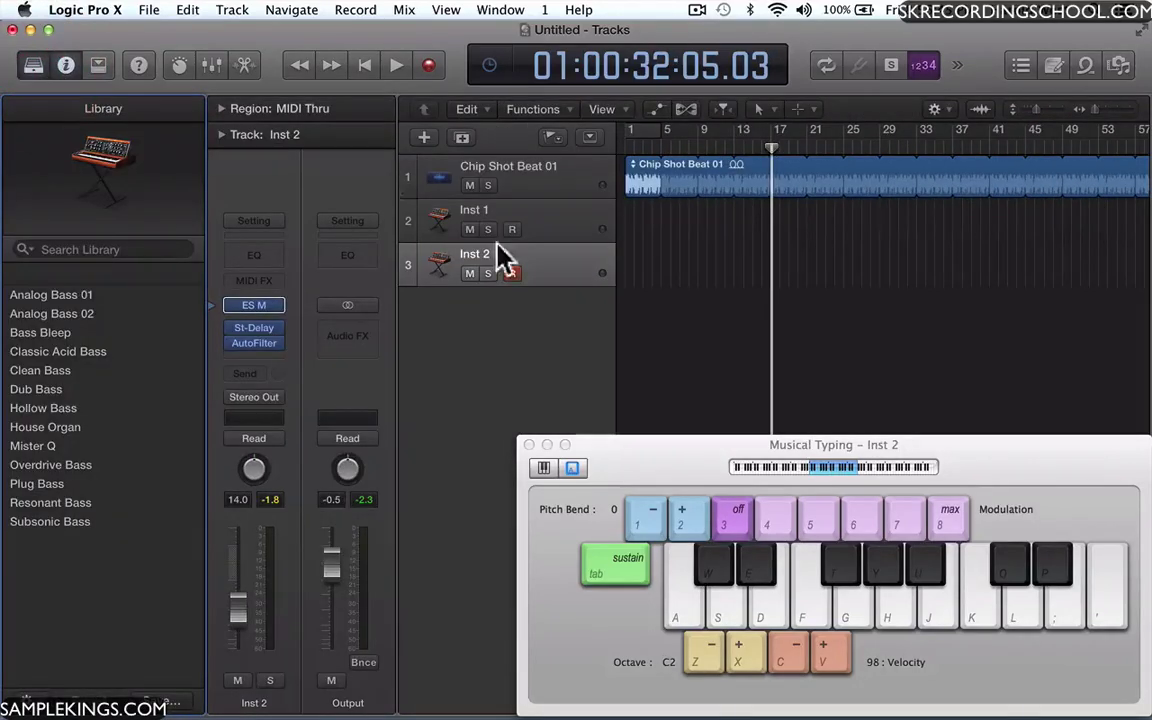
pyautogui.moveTo(624, 448); pyautogui.dragTo(831, 332)
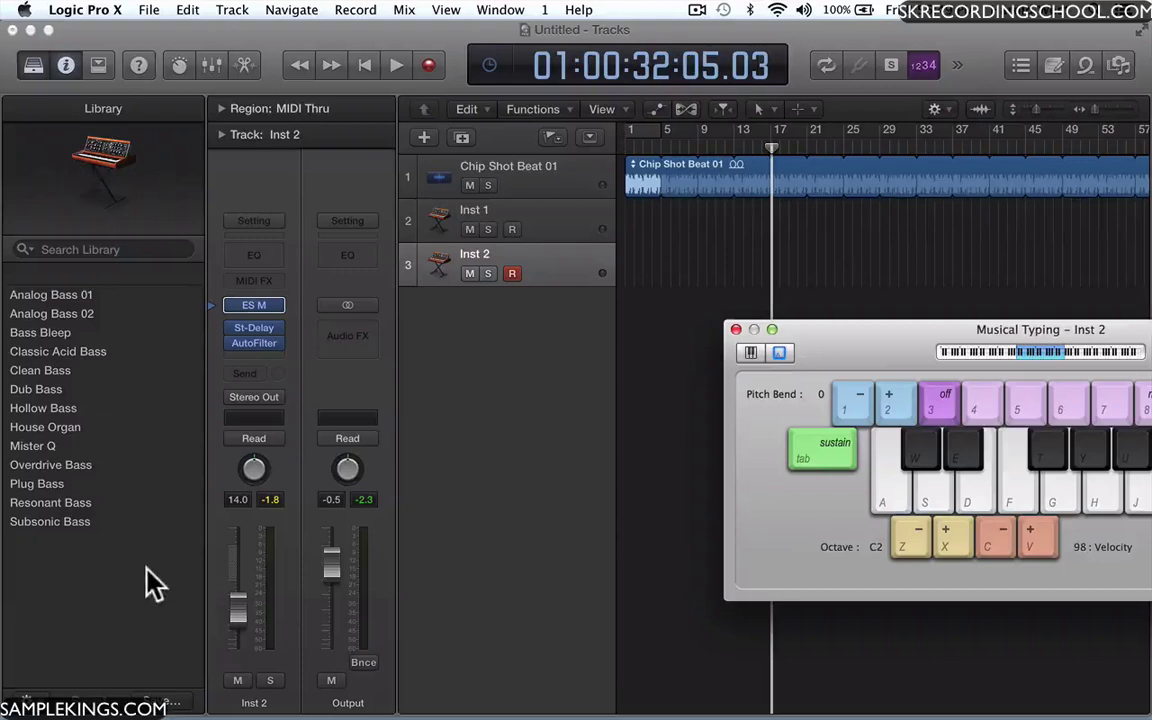
# Start saving the ES M setting from the Library and expand the save dialog to browse the Plug-In Settings folders
pyautogui.click(165, 703)
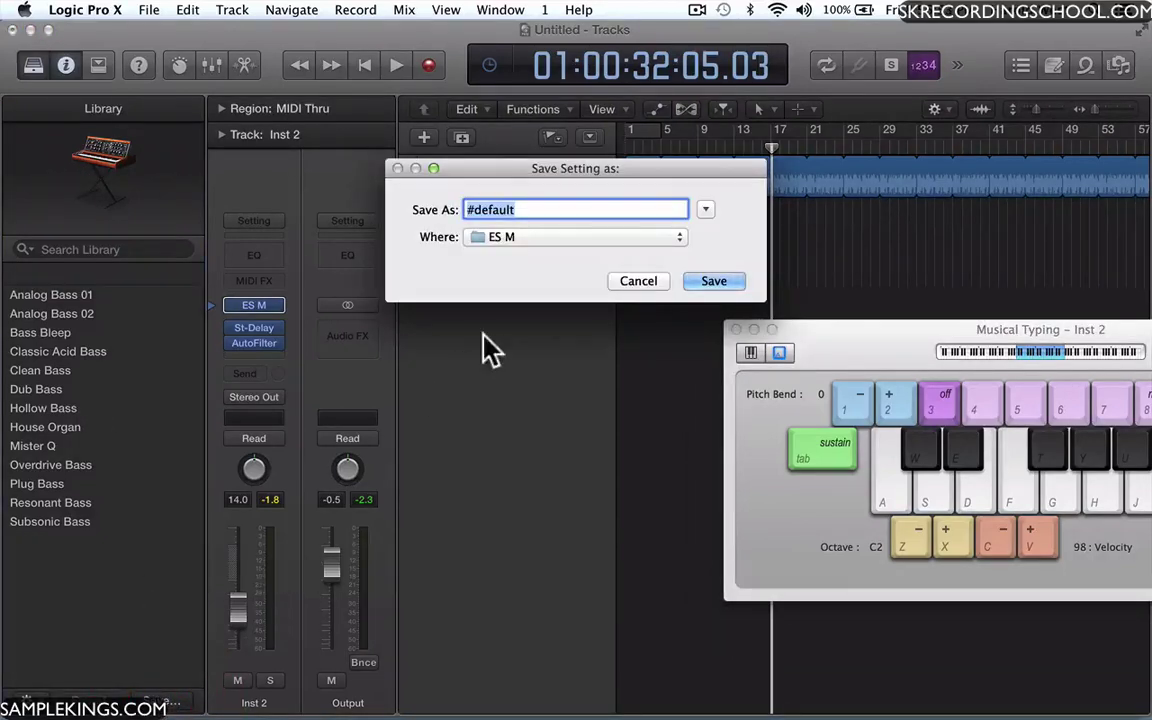
pyautogui.click(705, 210)
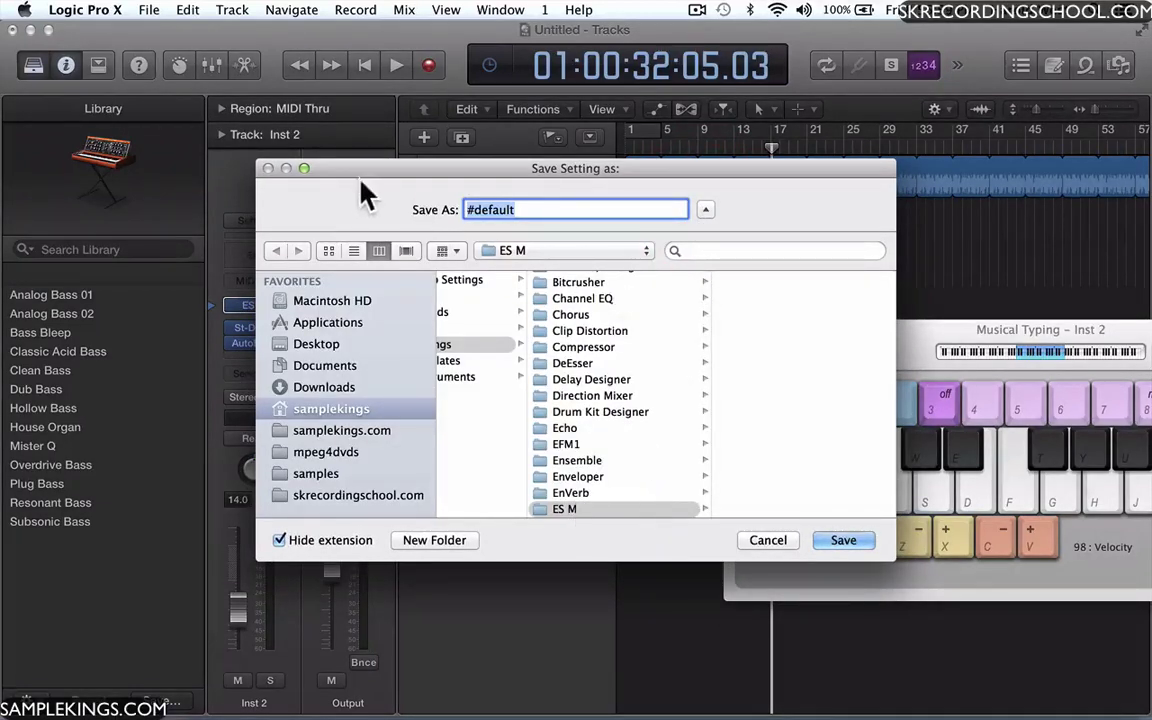
pyautogui.moveTo(360, 180); pyautogui.dragTo(272, 174)
pyautogui.scroll(3, 455, 410)
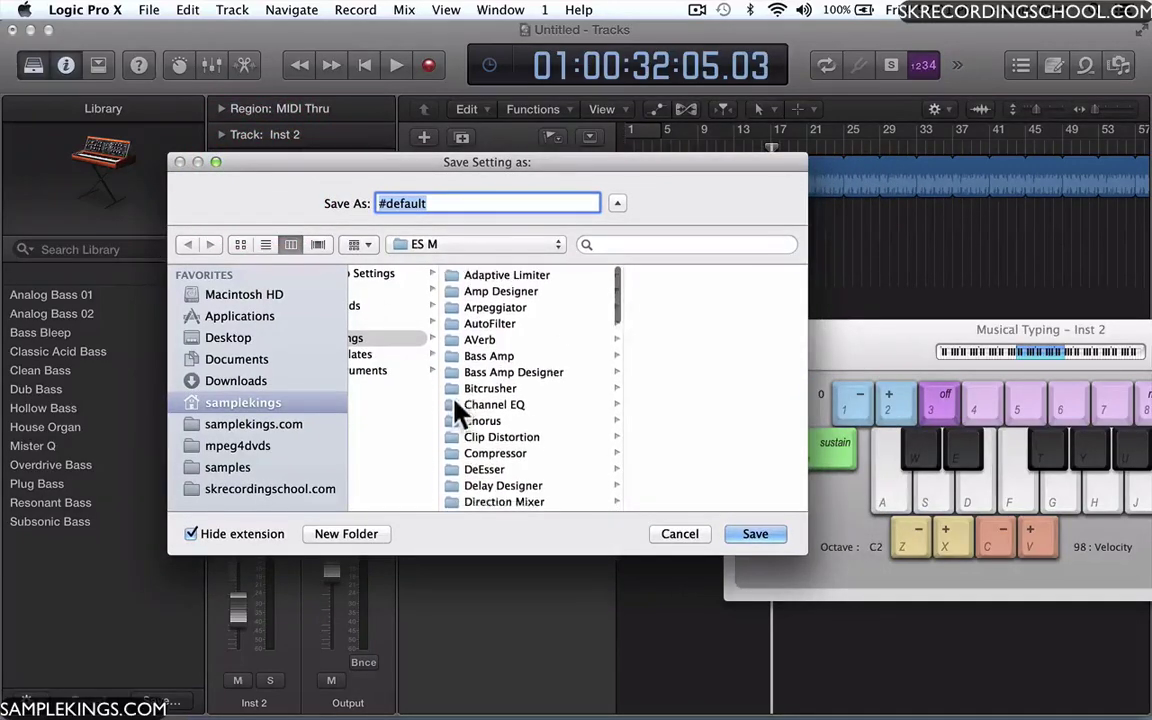
pyautogui.scroll(-2, 456, 410)
pyautogui.hscroll(-3, 383, 432)
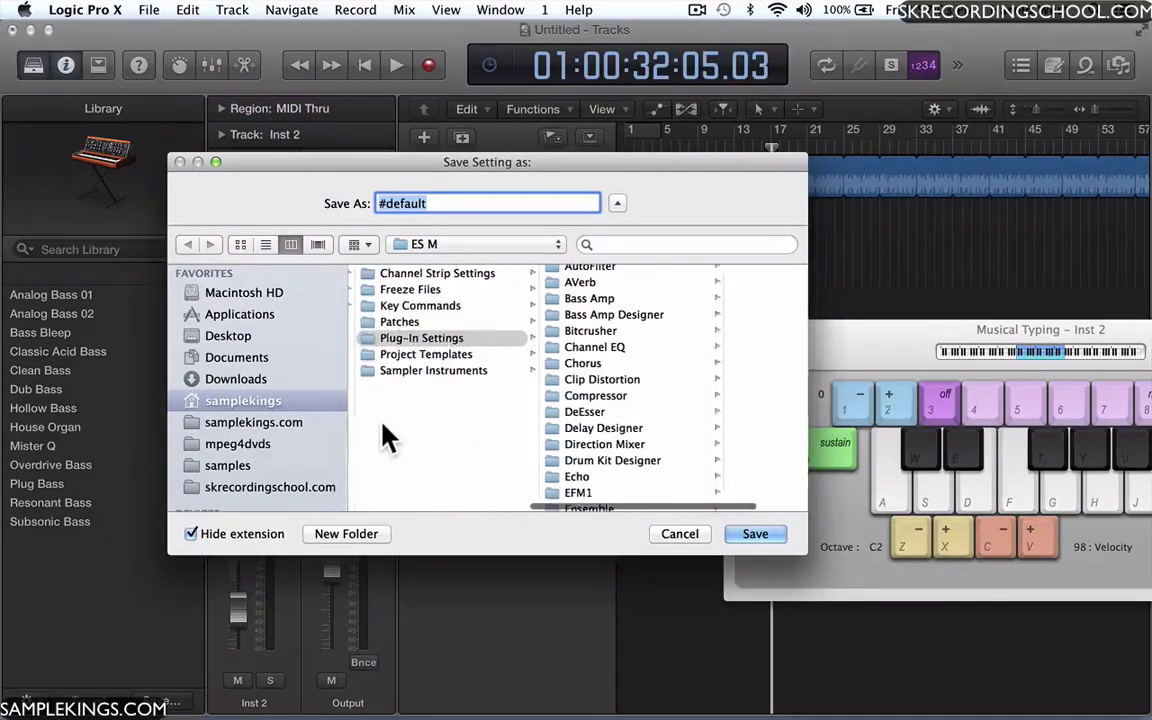
pyautogui.hscroll(3, 450, 410)
pyautogui.scroll(-3, 503, 398)
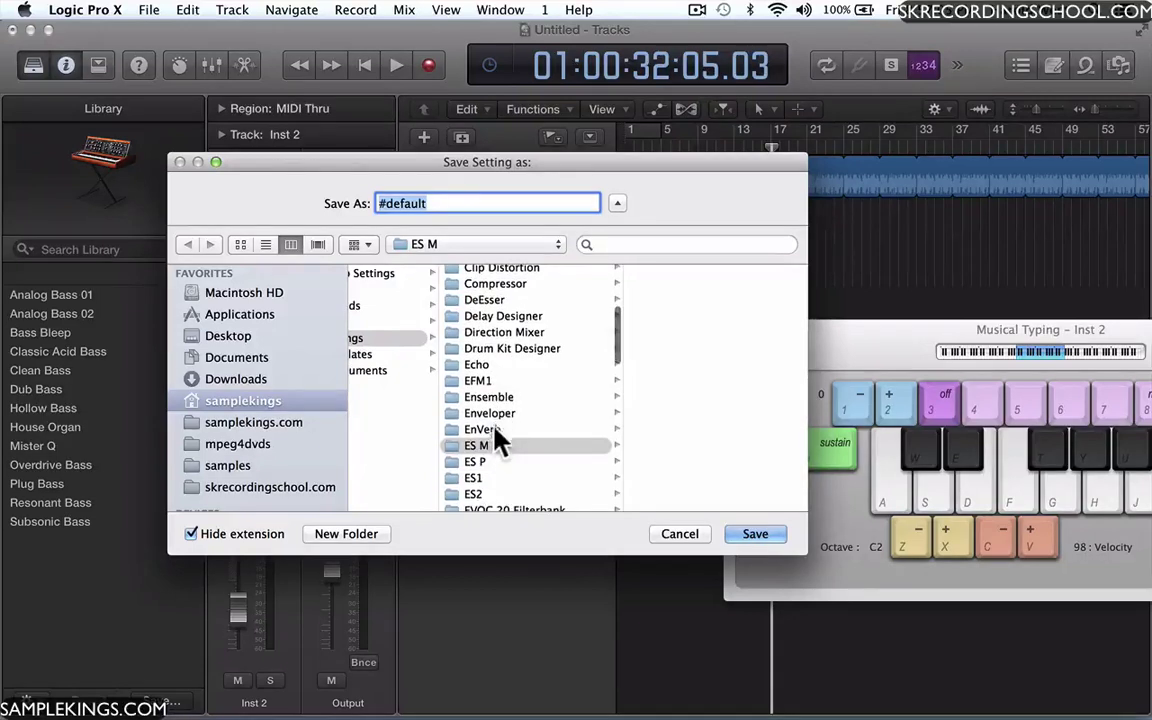
# Save the setting as My Bass in the ES M folder
pyautogui.click(488, 445)
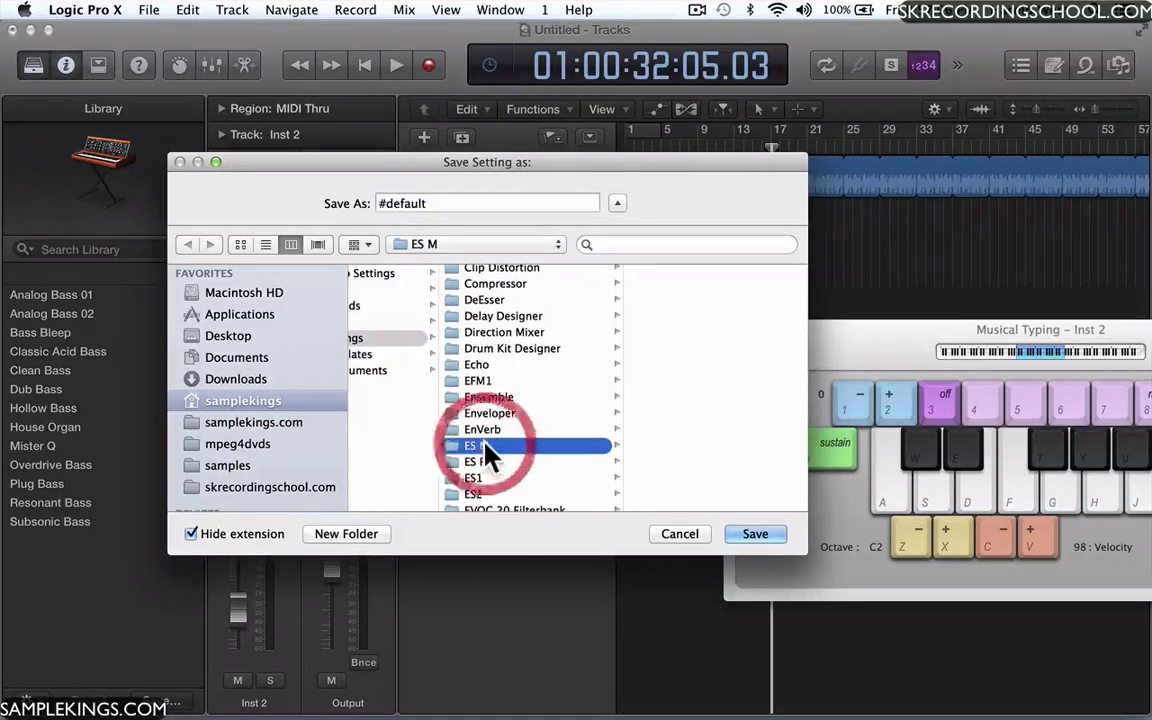
pyautogui.click(437, 202)
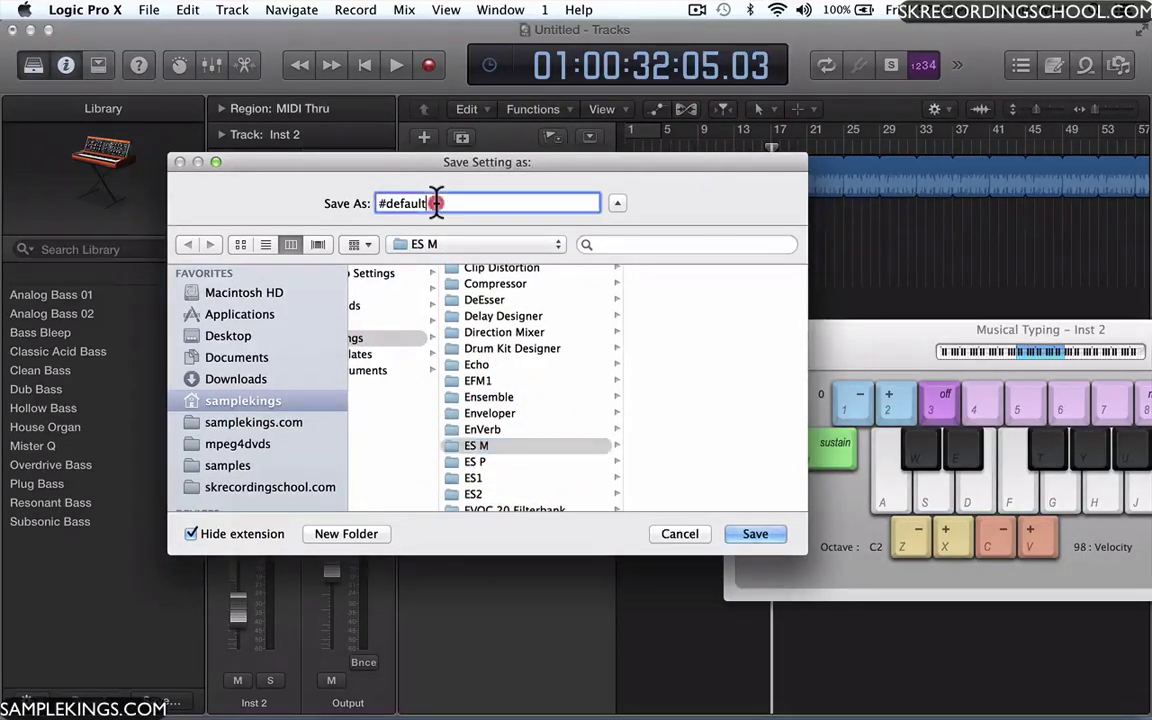
pyautogui.write('M')
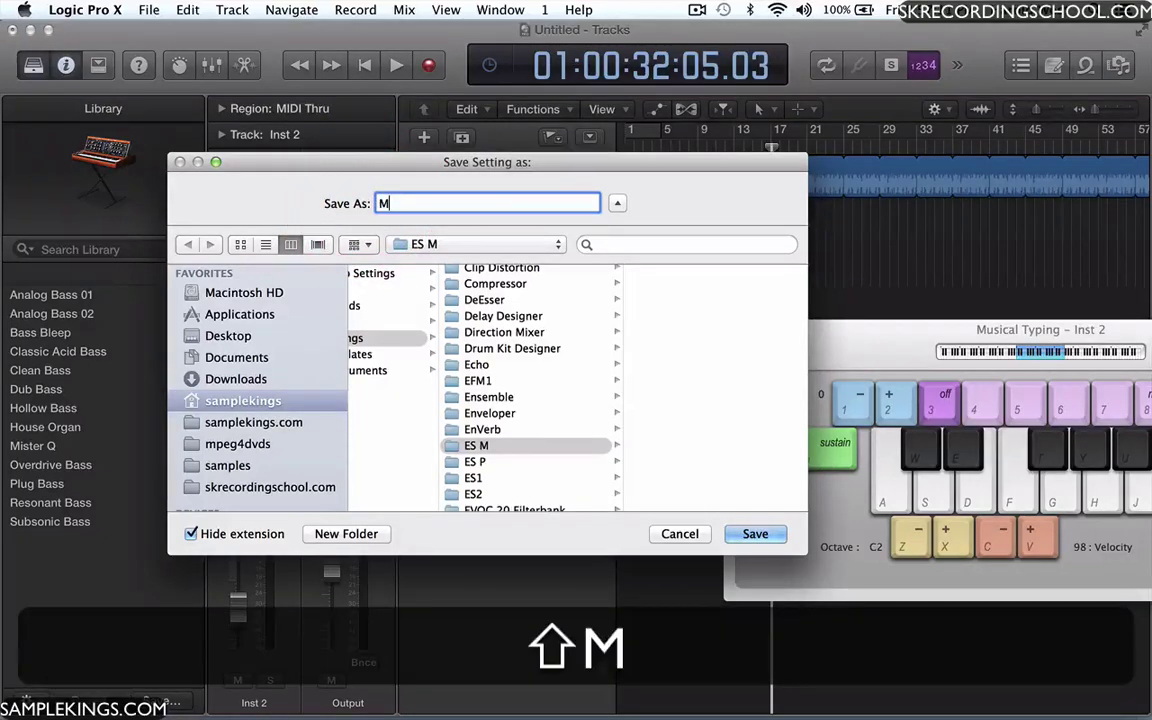
pyautogui.write('y Bass')
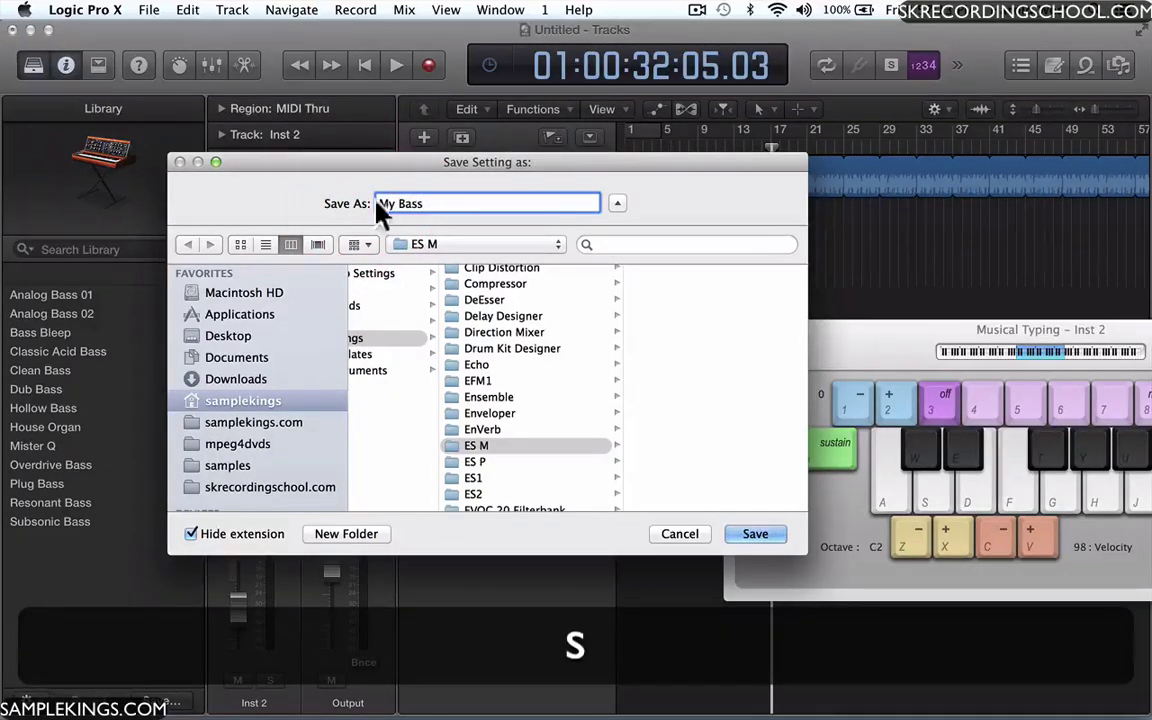
pyautogui.click(761, 531)
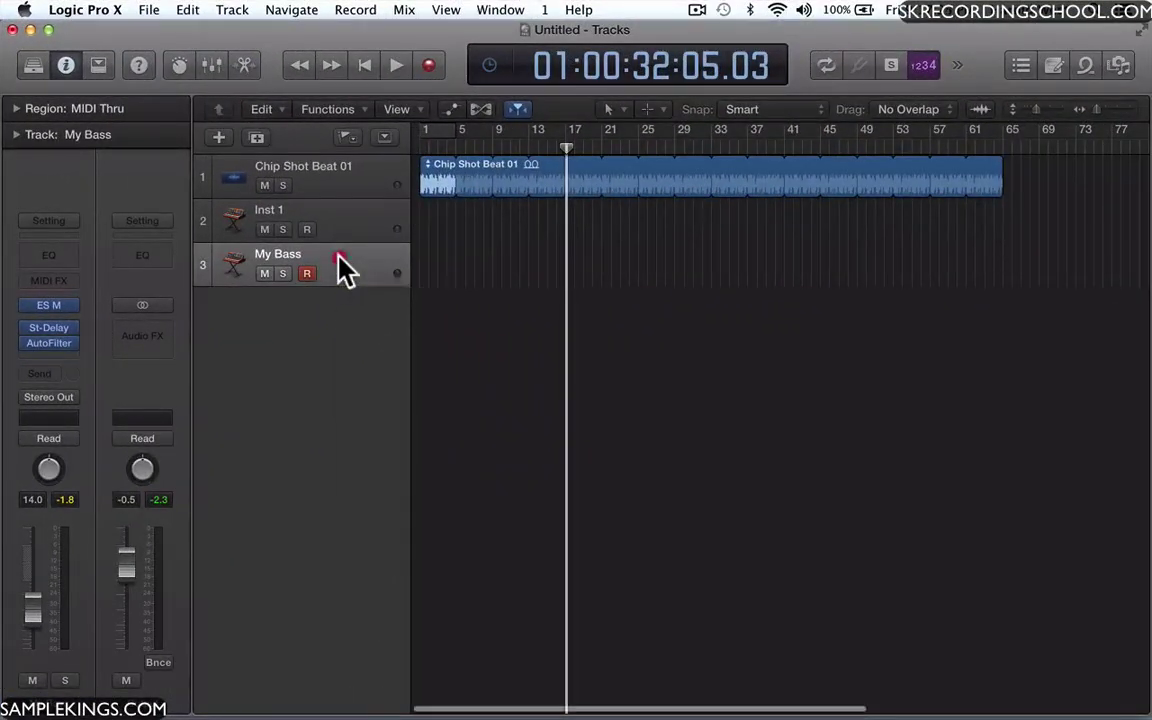
# Delete the My Bass track and create one new software instrument track with output 1 + 2
pyautogui.rightClick(340, 268)
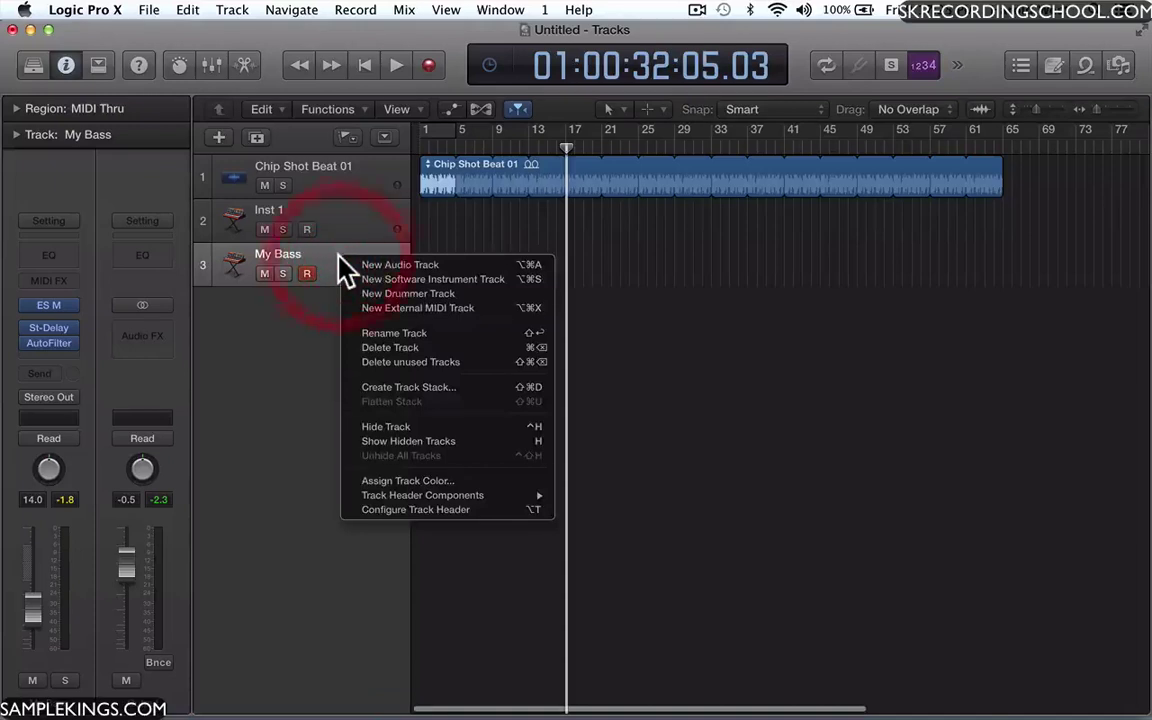
pyautogui.click(365, 350)
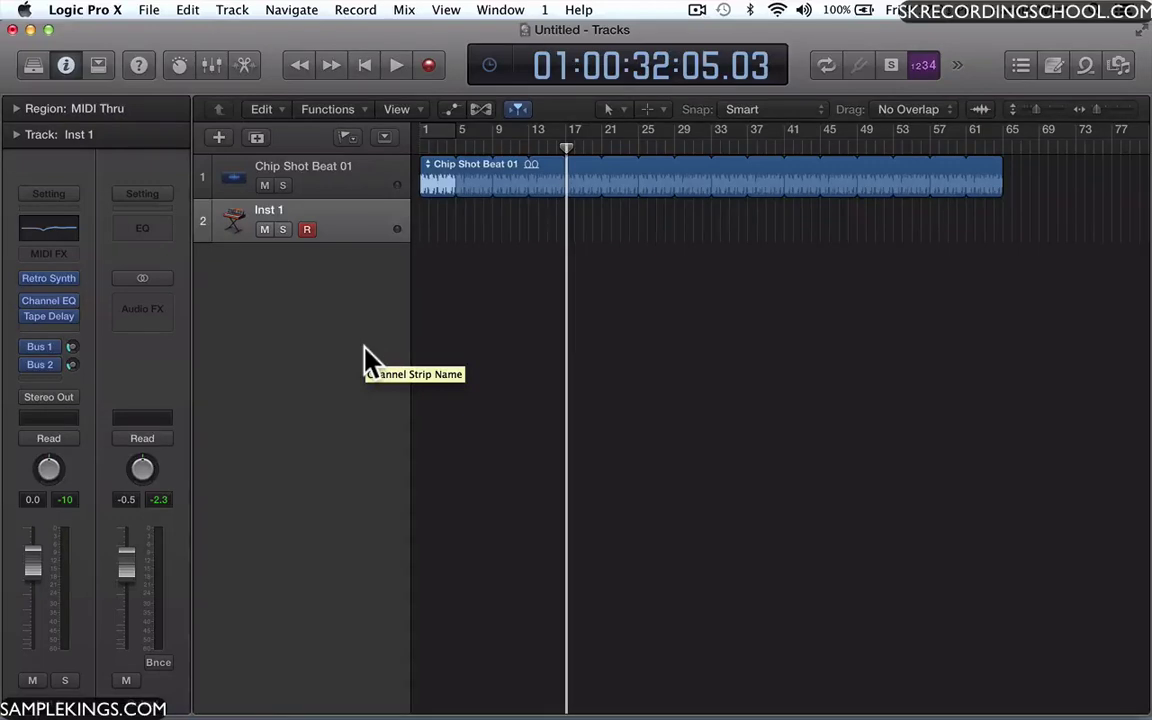
pyautogui.click(221, 137)
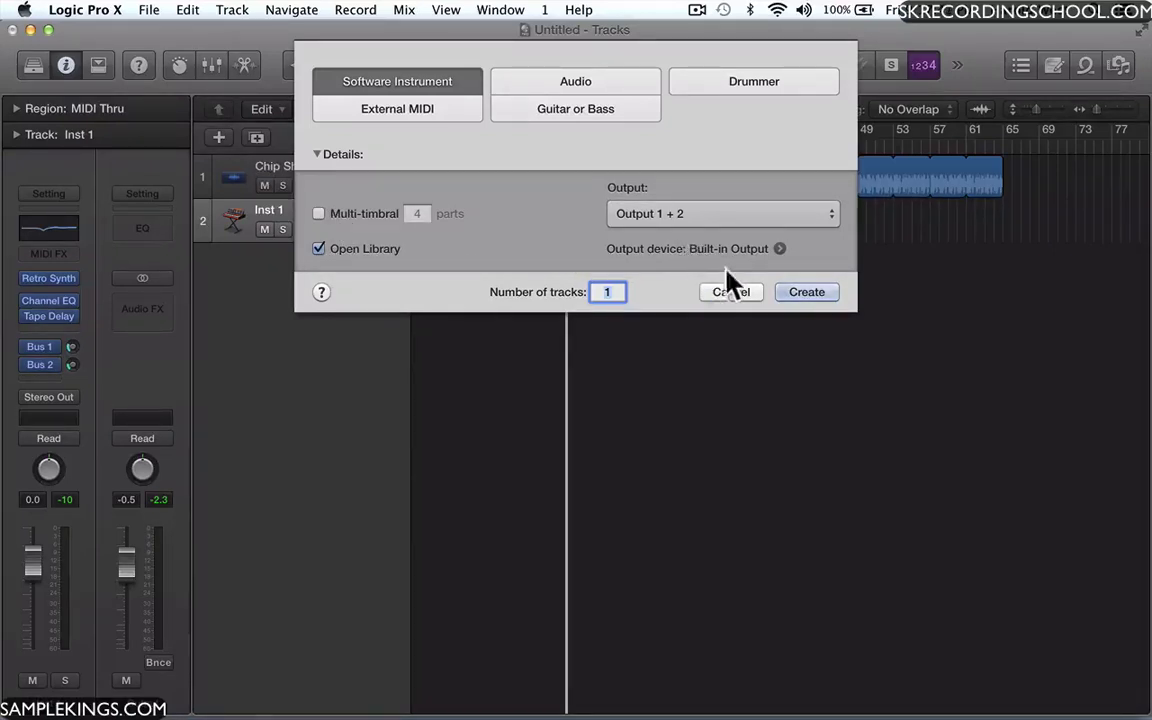
pyautogui.click(805, 292)
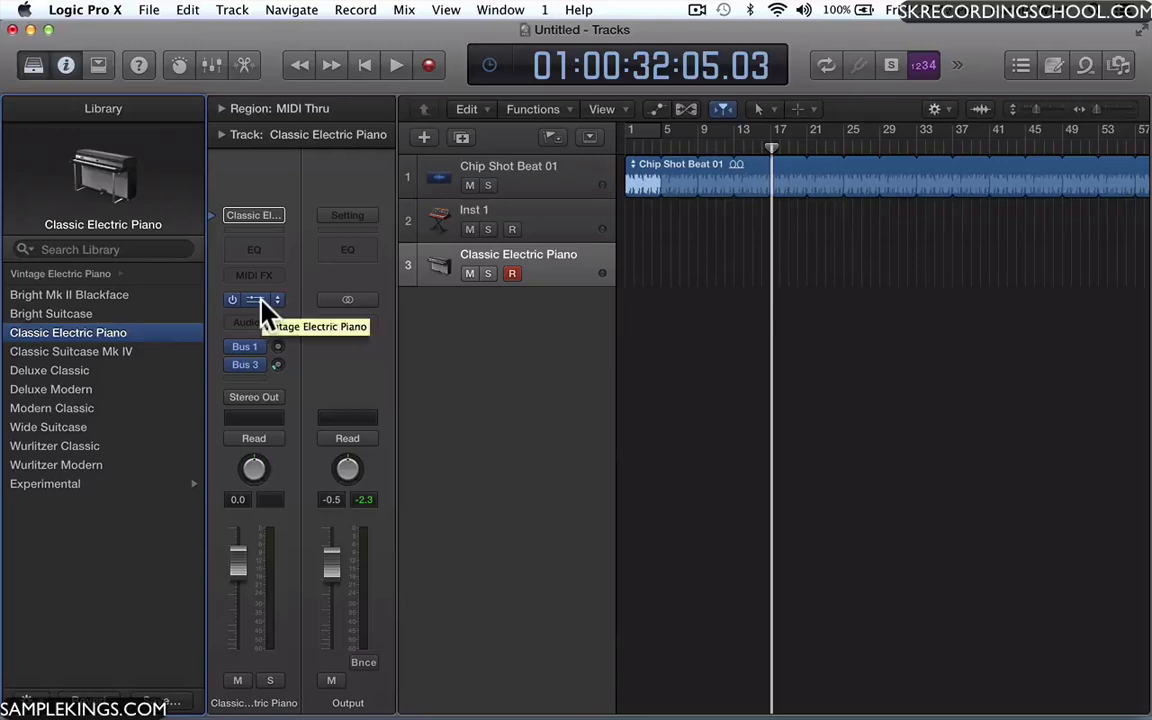
# View and close the new track's Vintage Electric Piano, and replace it with a mono ES M synth
pyautogui.click(262, 300)
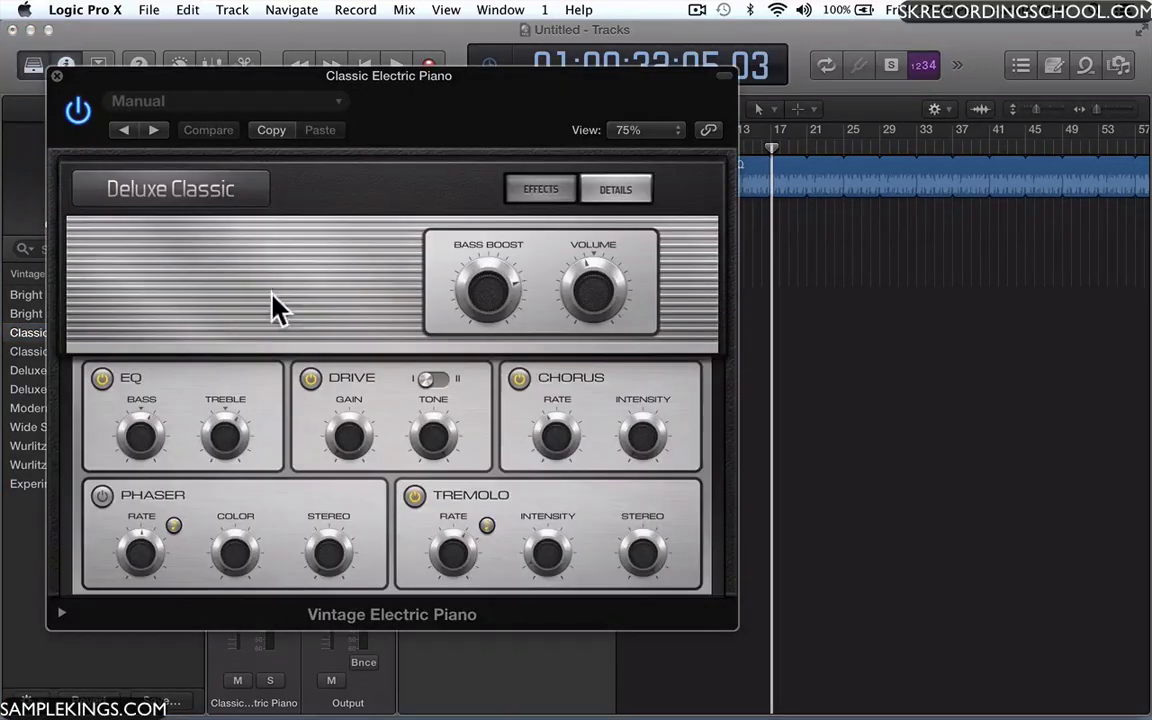
pyautogui.click(57, 75)
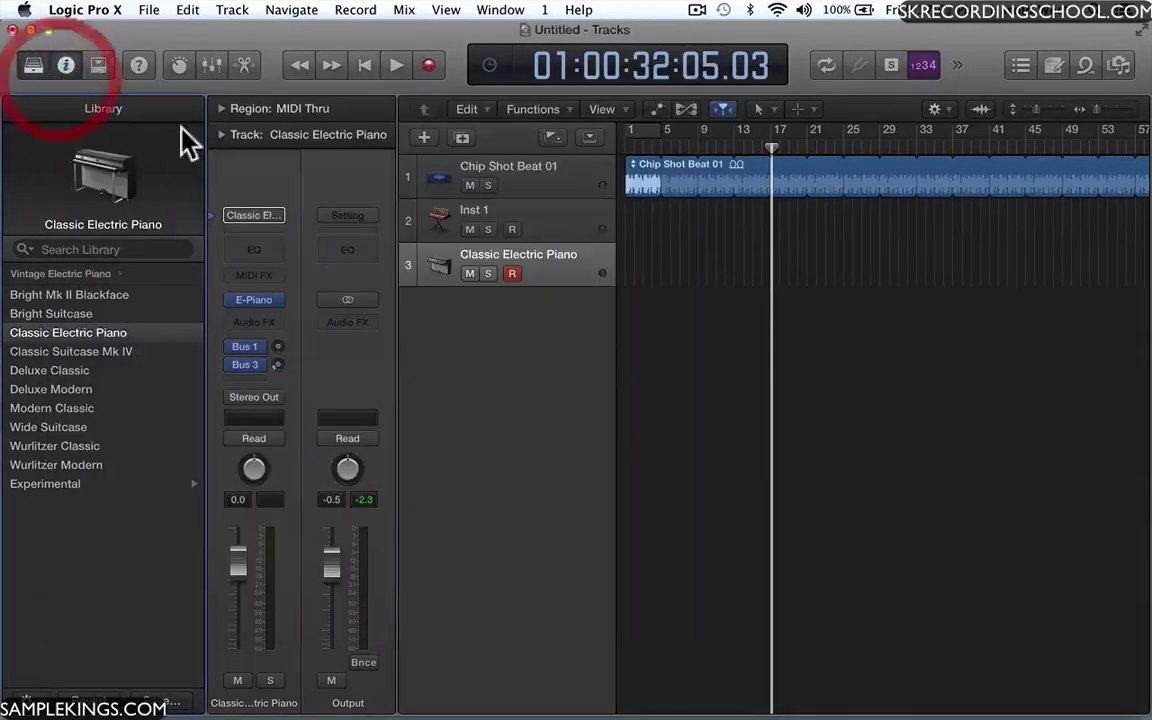
pyautogui.click(276, 300)
pyautogui.moveTo(276, 300)
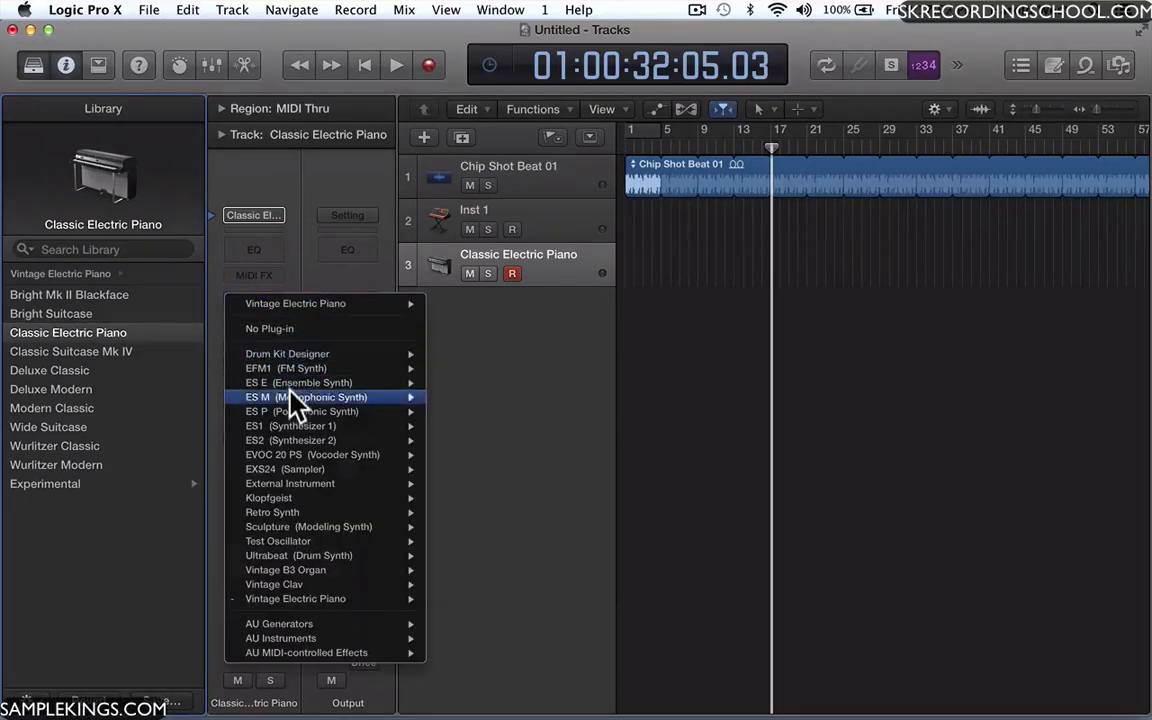
pyautogui.moveTo(293, 398)
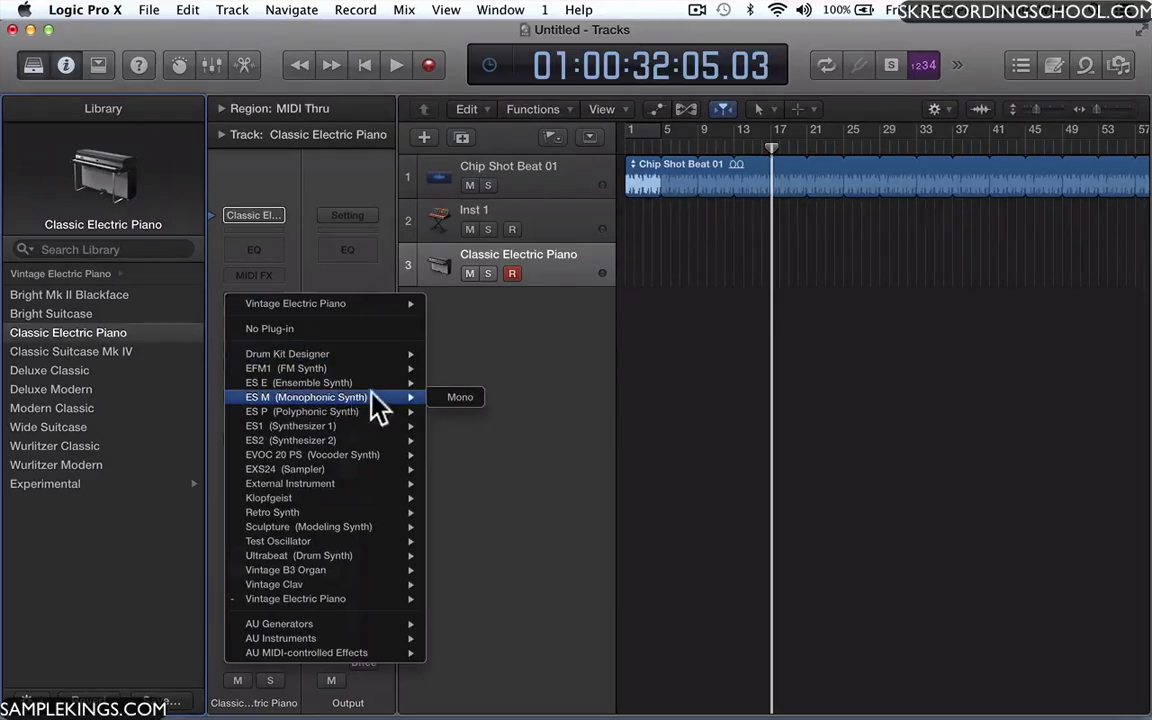
pyautogui.click(456, 408)
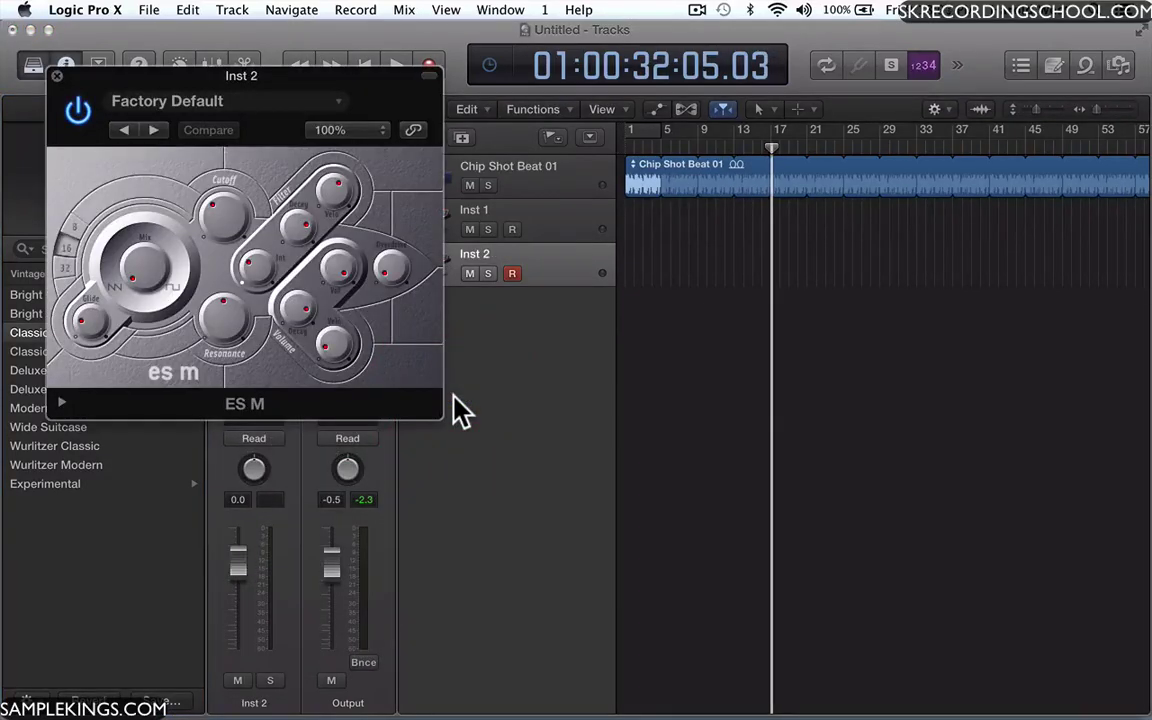
# Load the saved My Bass setting into the new track's ES M and close the synth window
pyautogui.click(198, 108)
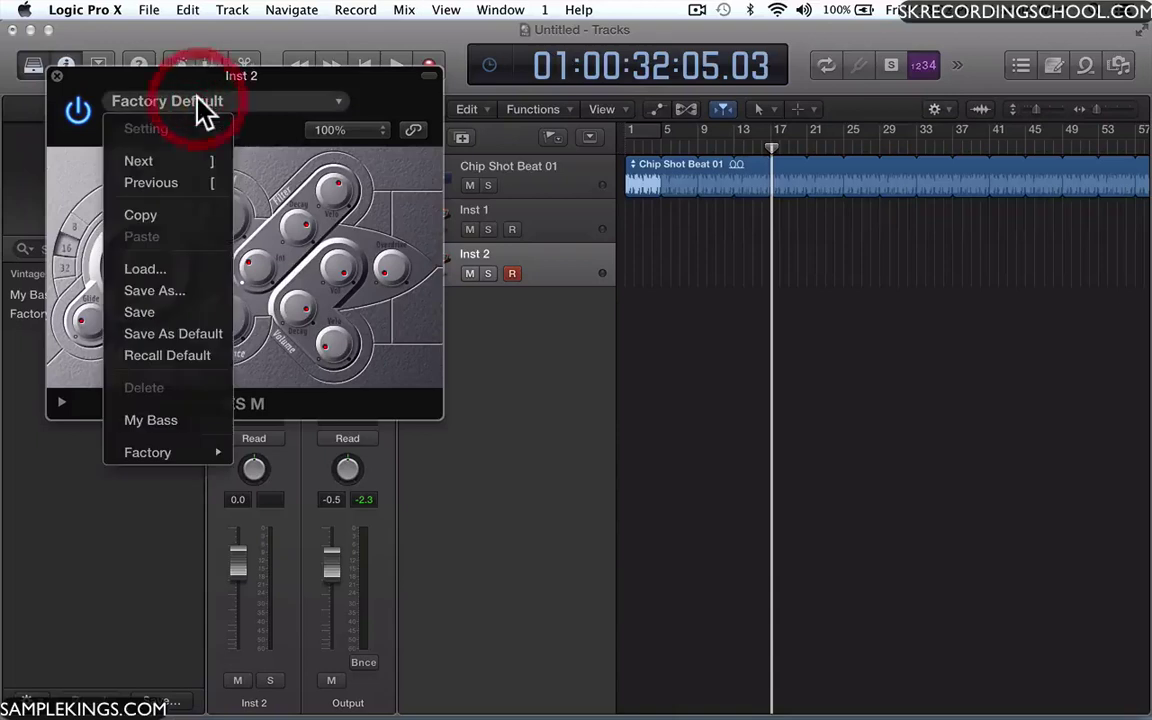
pyautogui.click(135, 421)
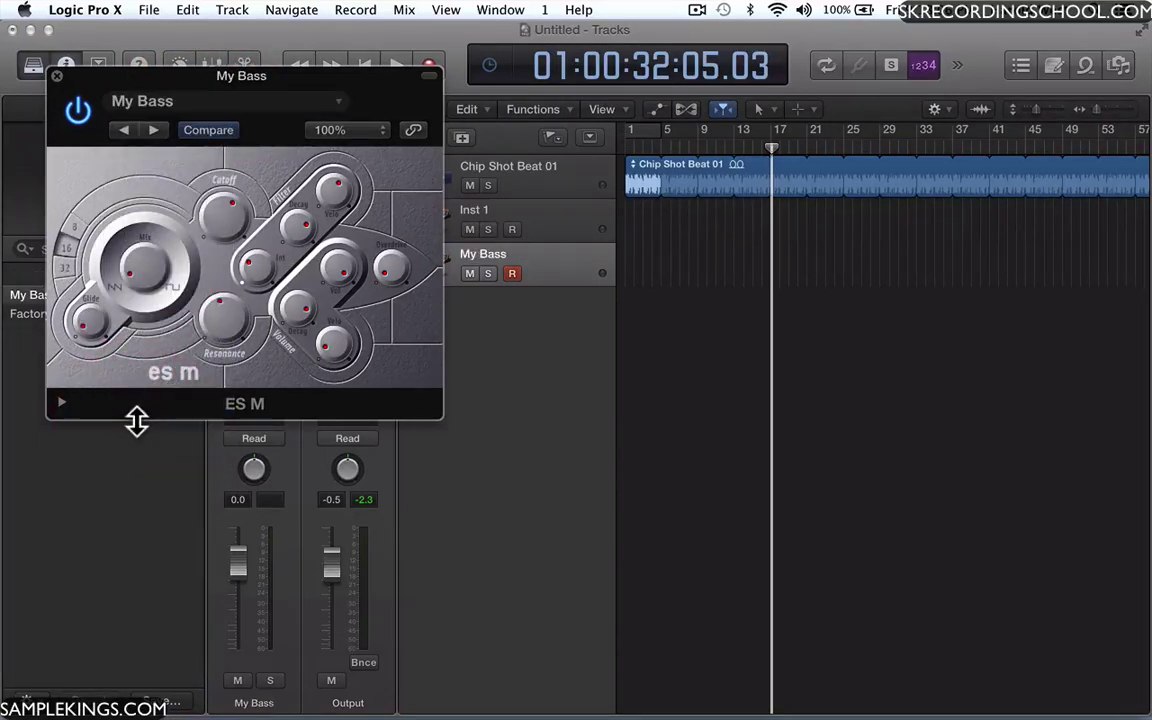
pyautogui.click(54, 70)
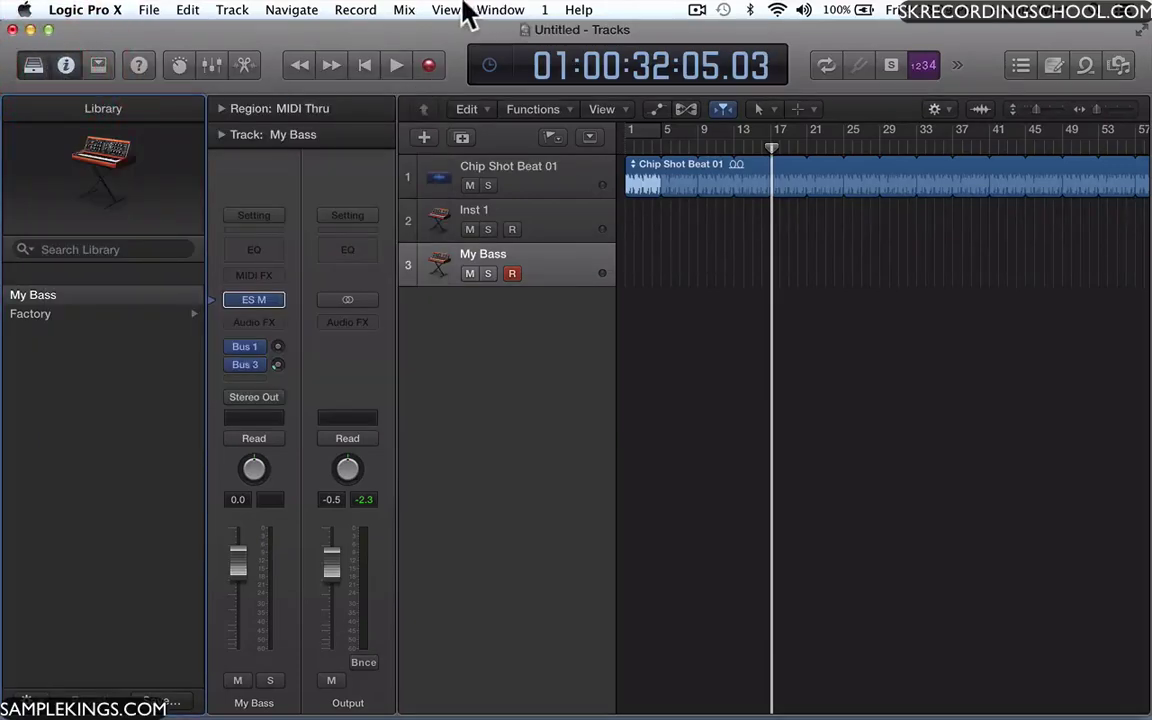
# Audition the My Bass sound by playing the notes D, S and A in Musical Typing, and close the on-screen keyboard
pyautogui.click(501, 11)
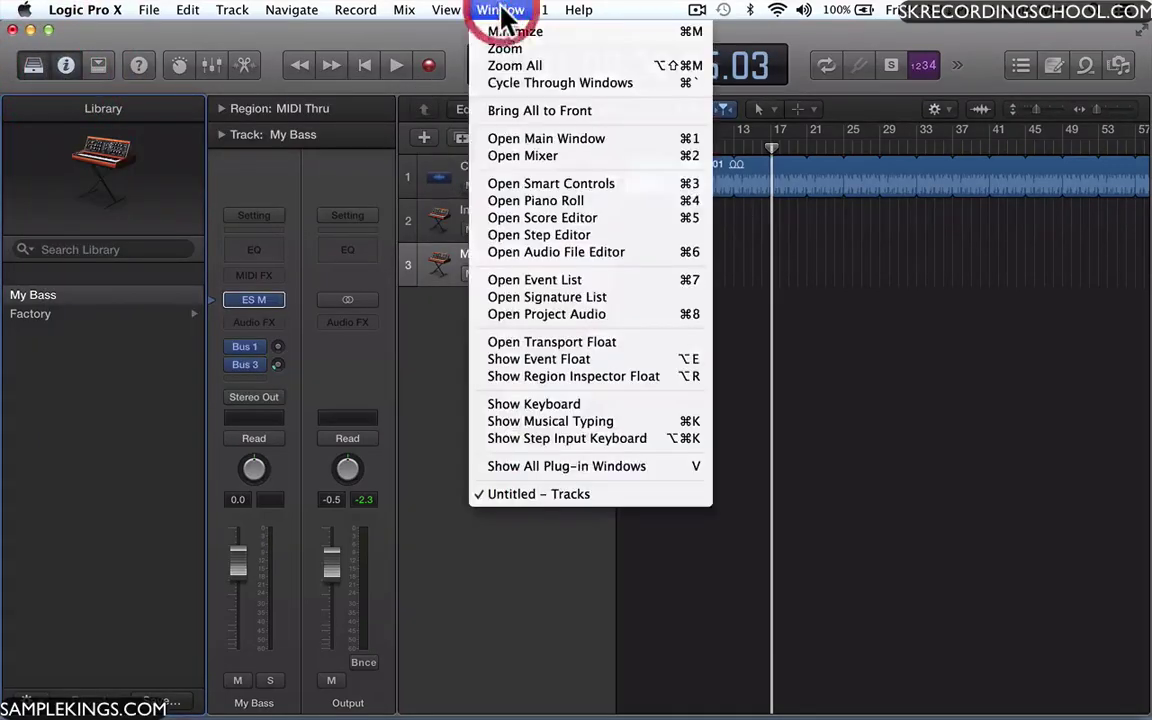
pyautogui.click(500, 423)
pyautogui.press('d')
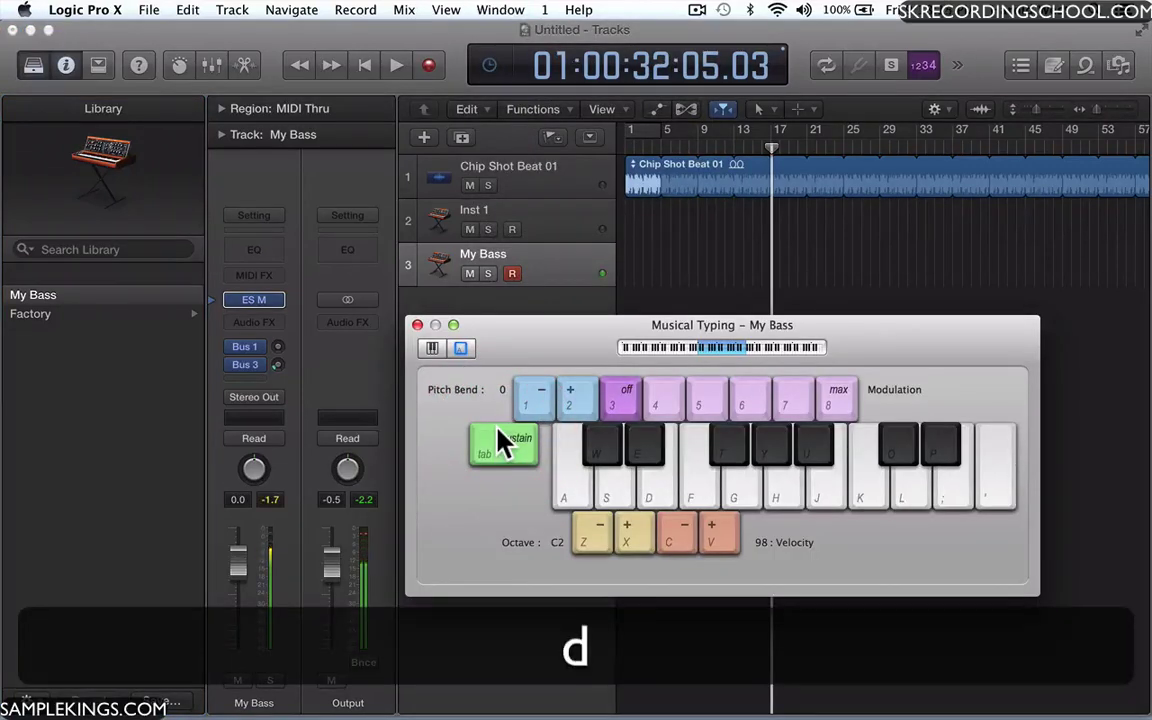
pyautogui.press('s')
pyautogui.press('a')
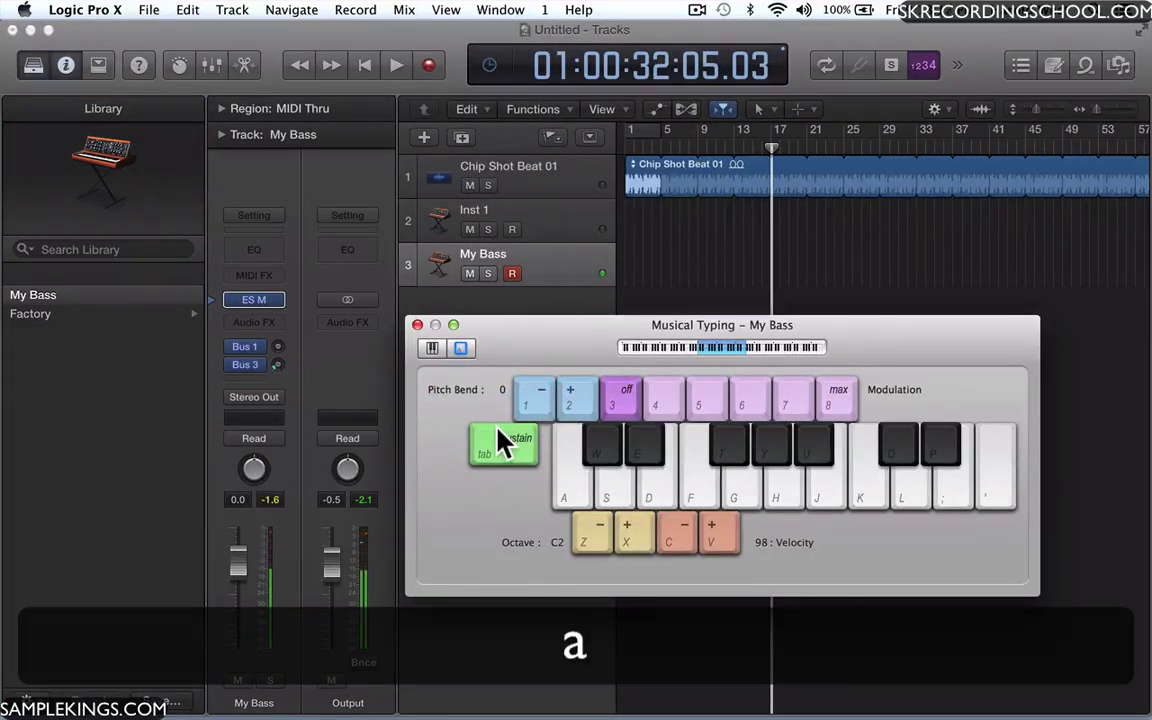
pyautogui.click(417, 325)
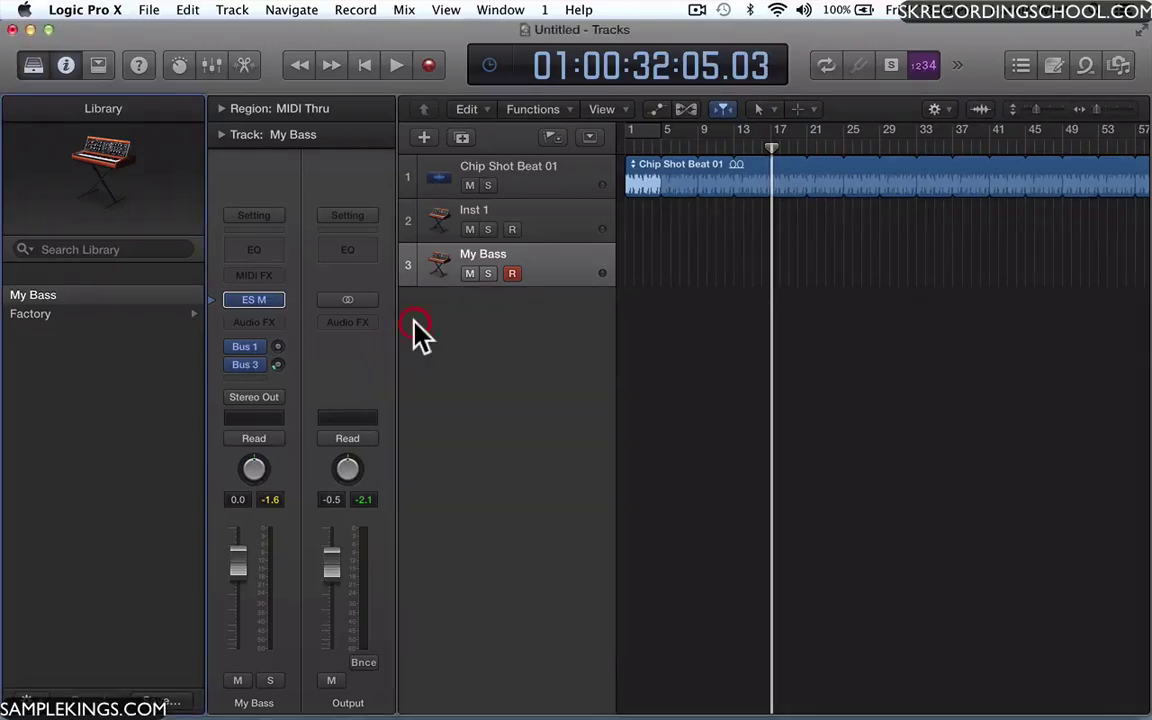